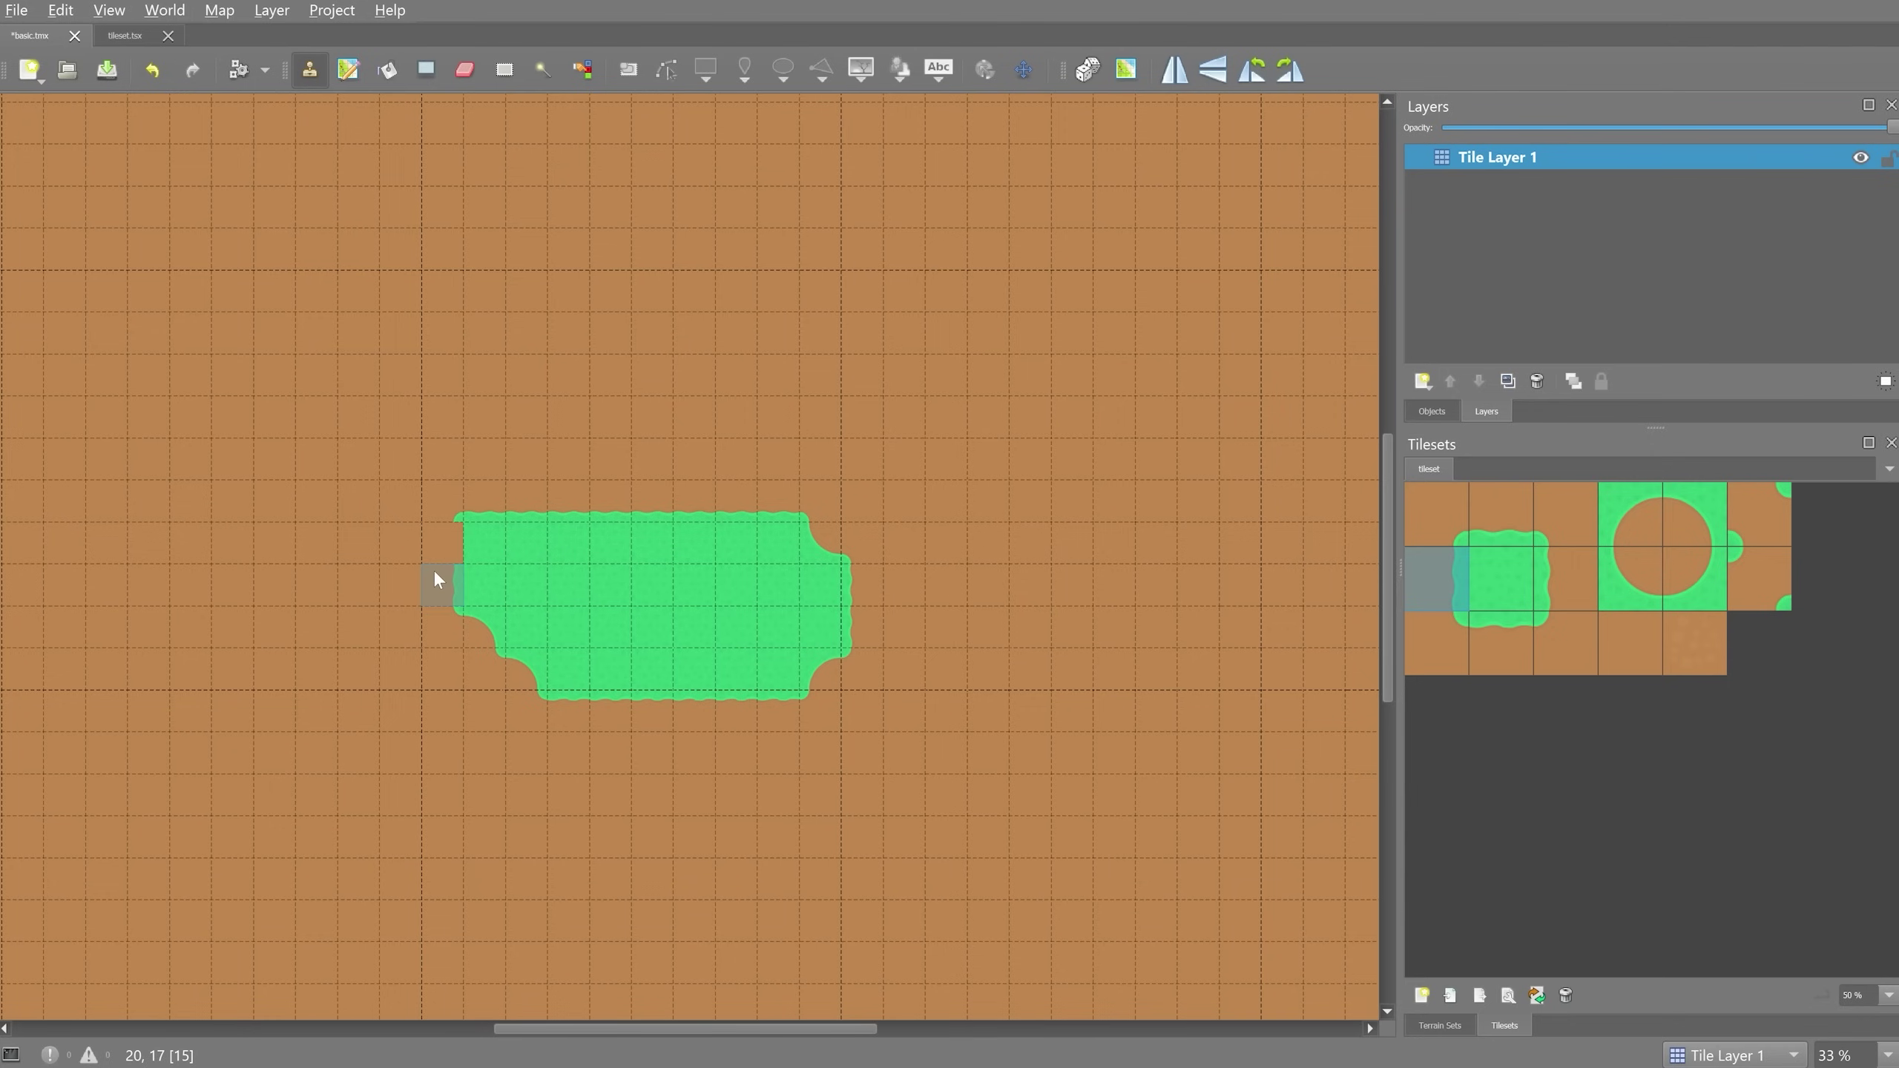
- Paint an irregular area of plain grass tiles below and to the right of the existing grass patch on Tile Layer 1
left_click(1488, 591)
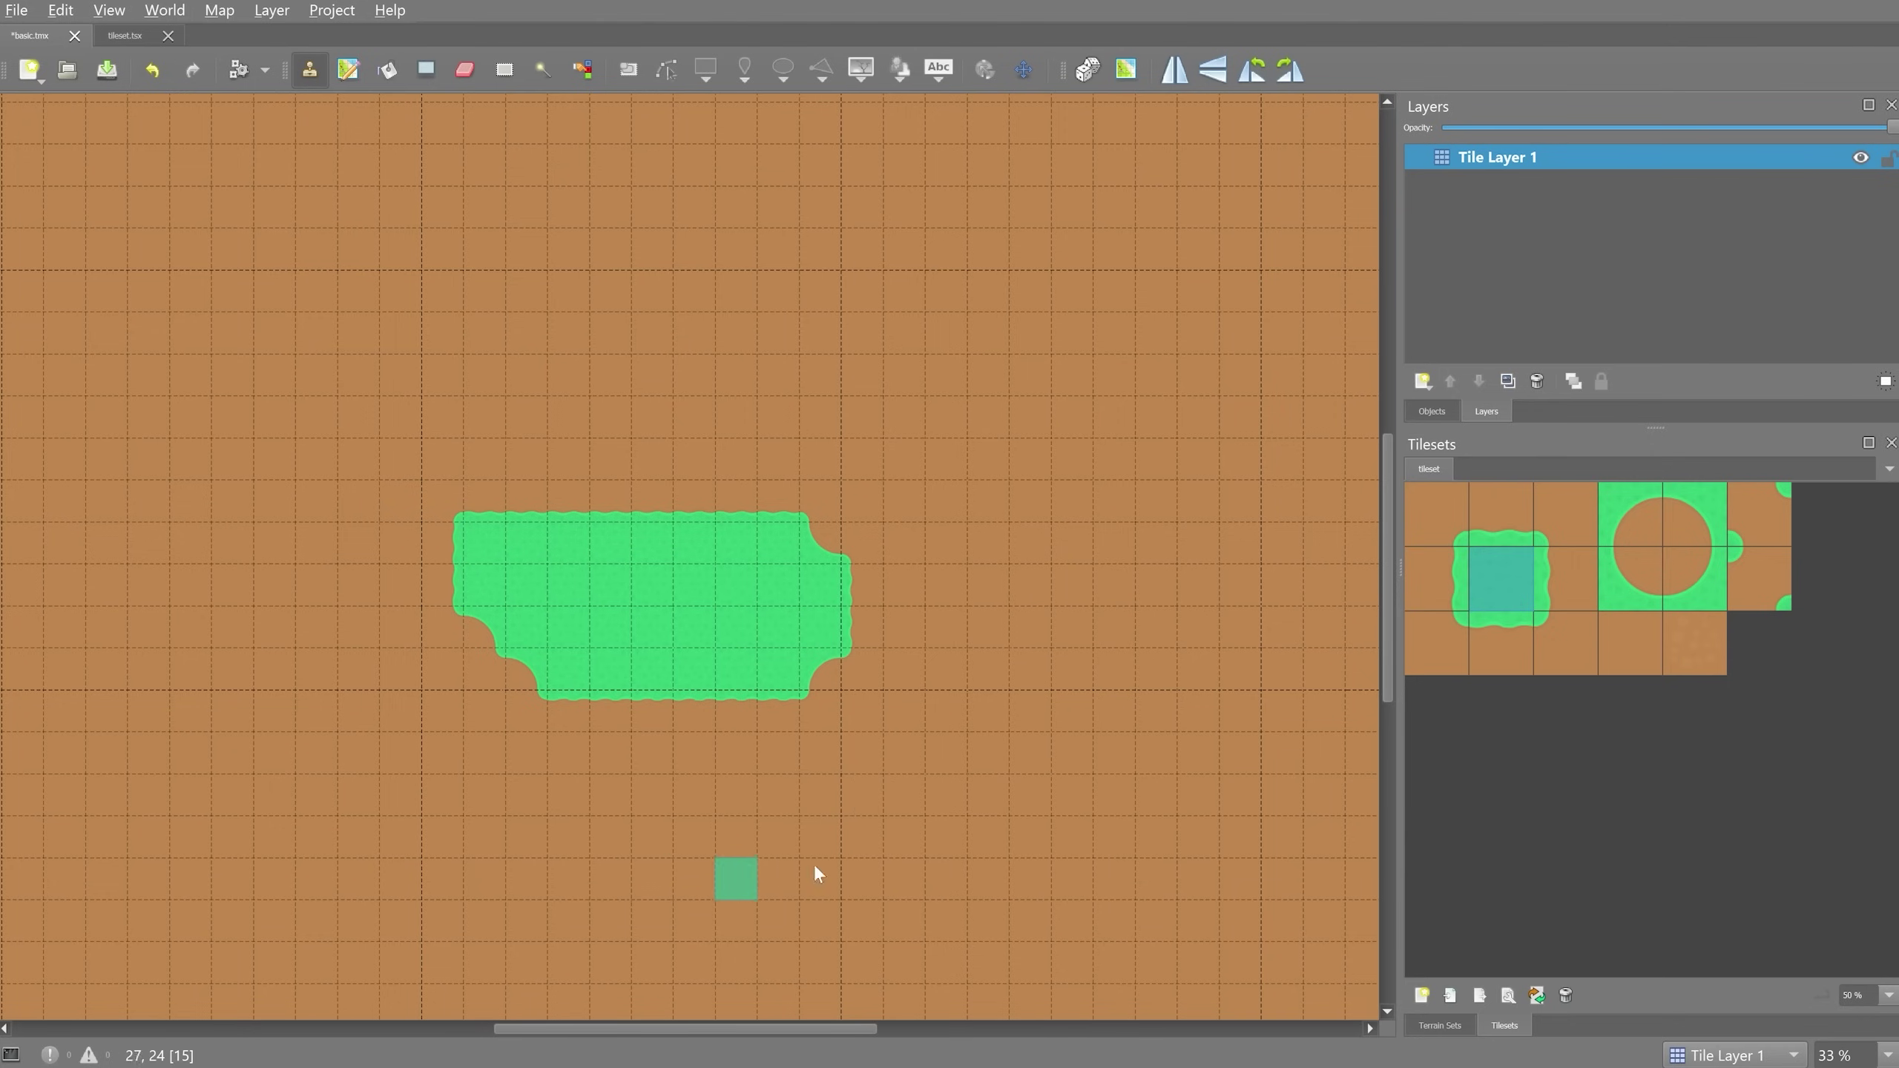
mouse_move(889, 785)
left_mouse_down()
mouse_move(1000, 668)
mouse_move(1035, 755)
left_mouse_up()
left_click_drag(1010, 831, 790, 841)
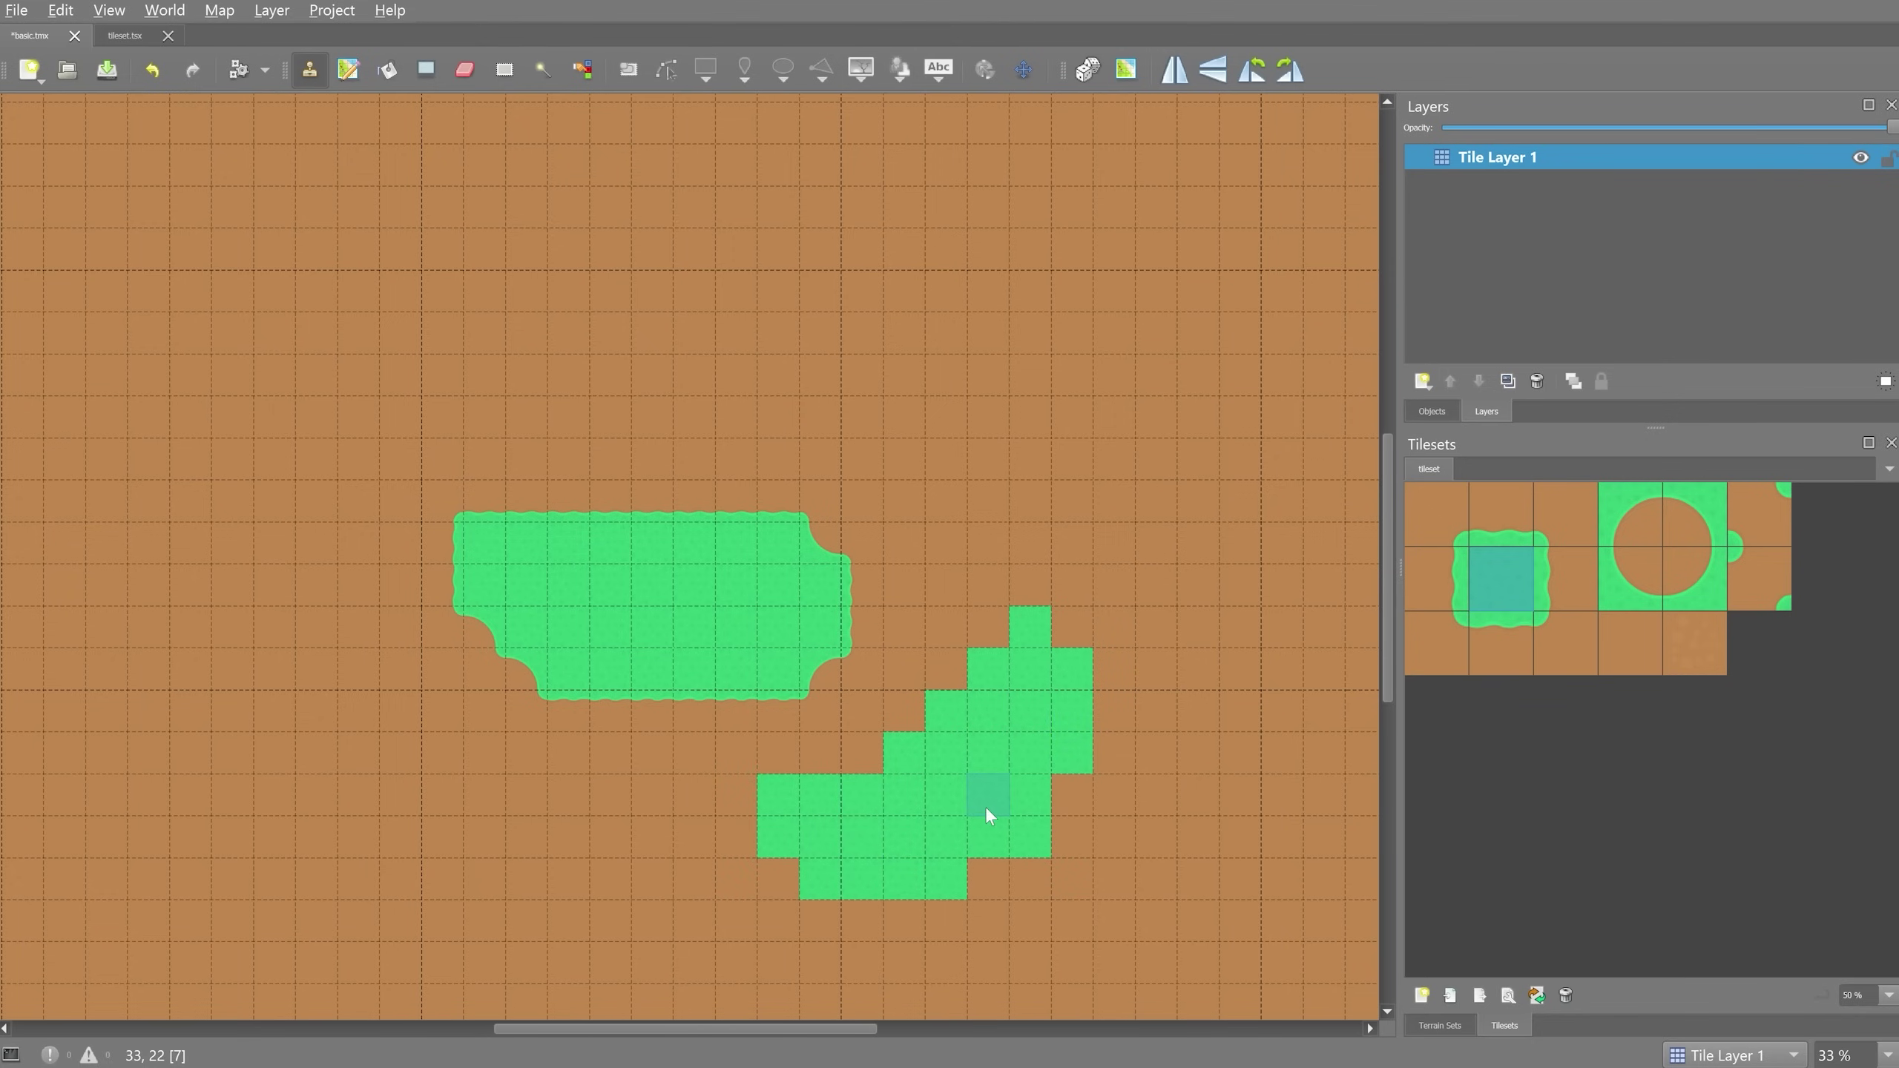
left_click(1450, 527)
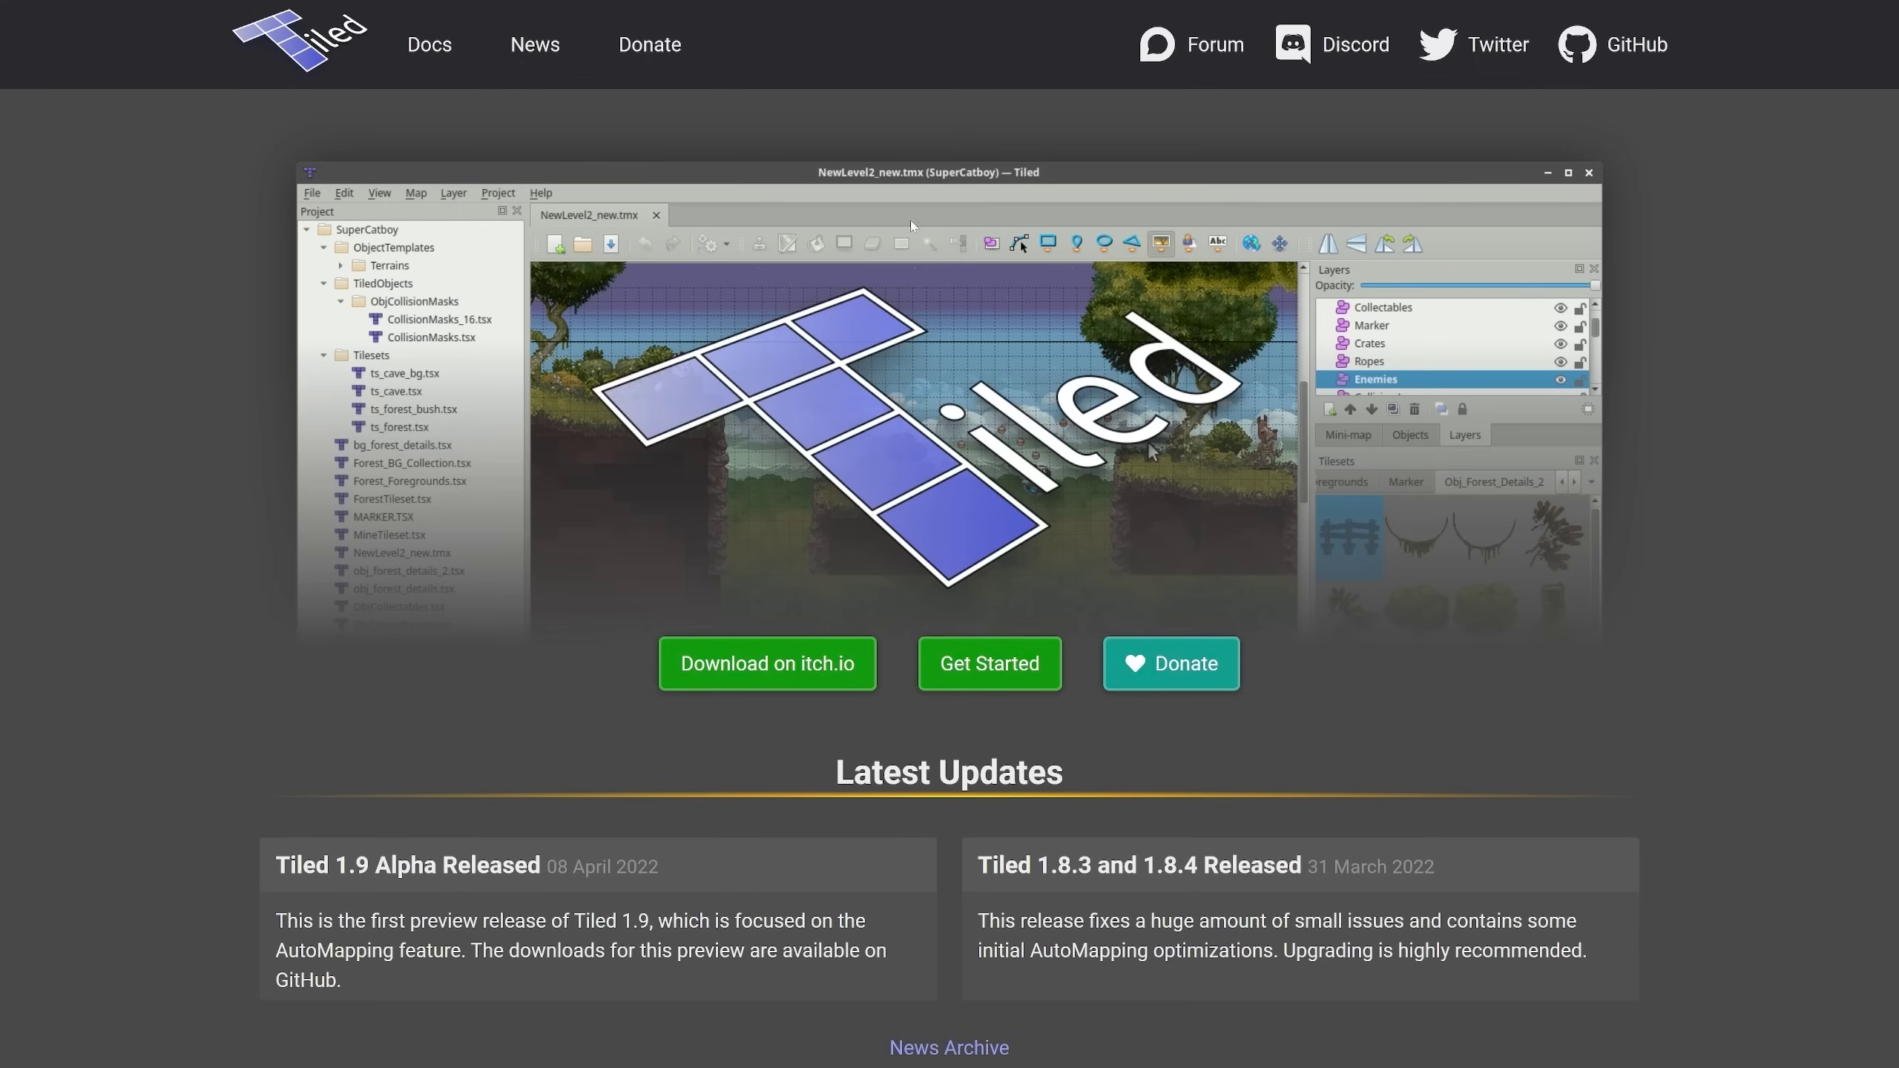
- Switch to the Tiled website and open the itch.io download list for Tiled Map Editor without making a payment
left_click(768, 655)
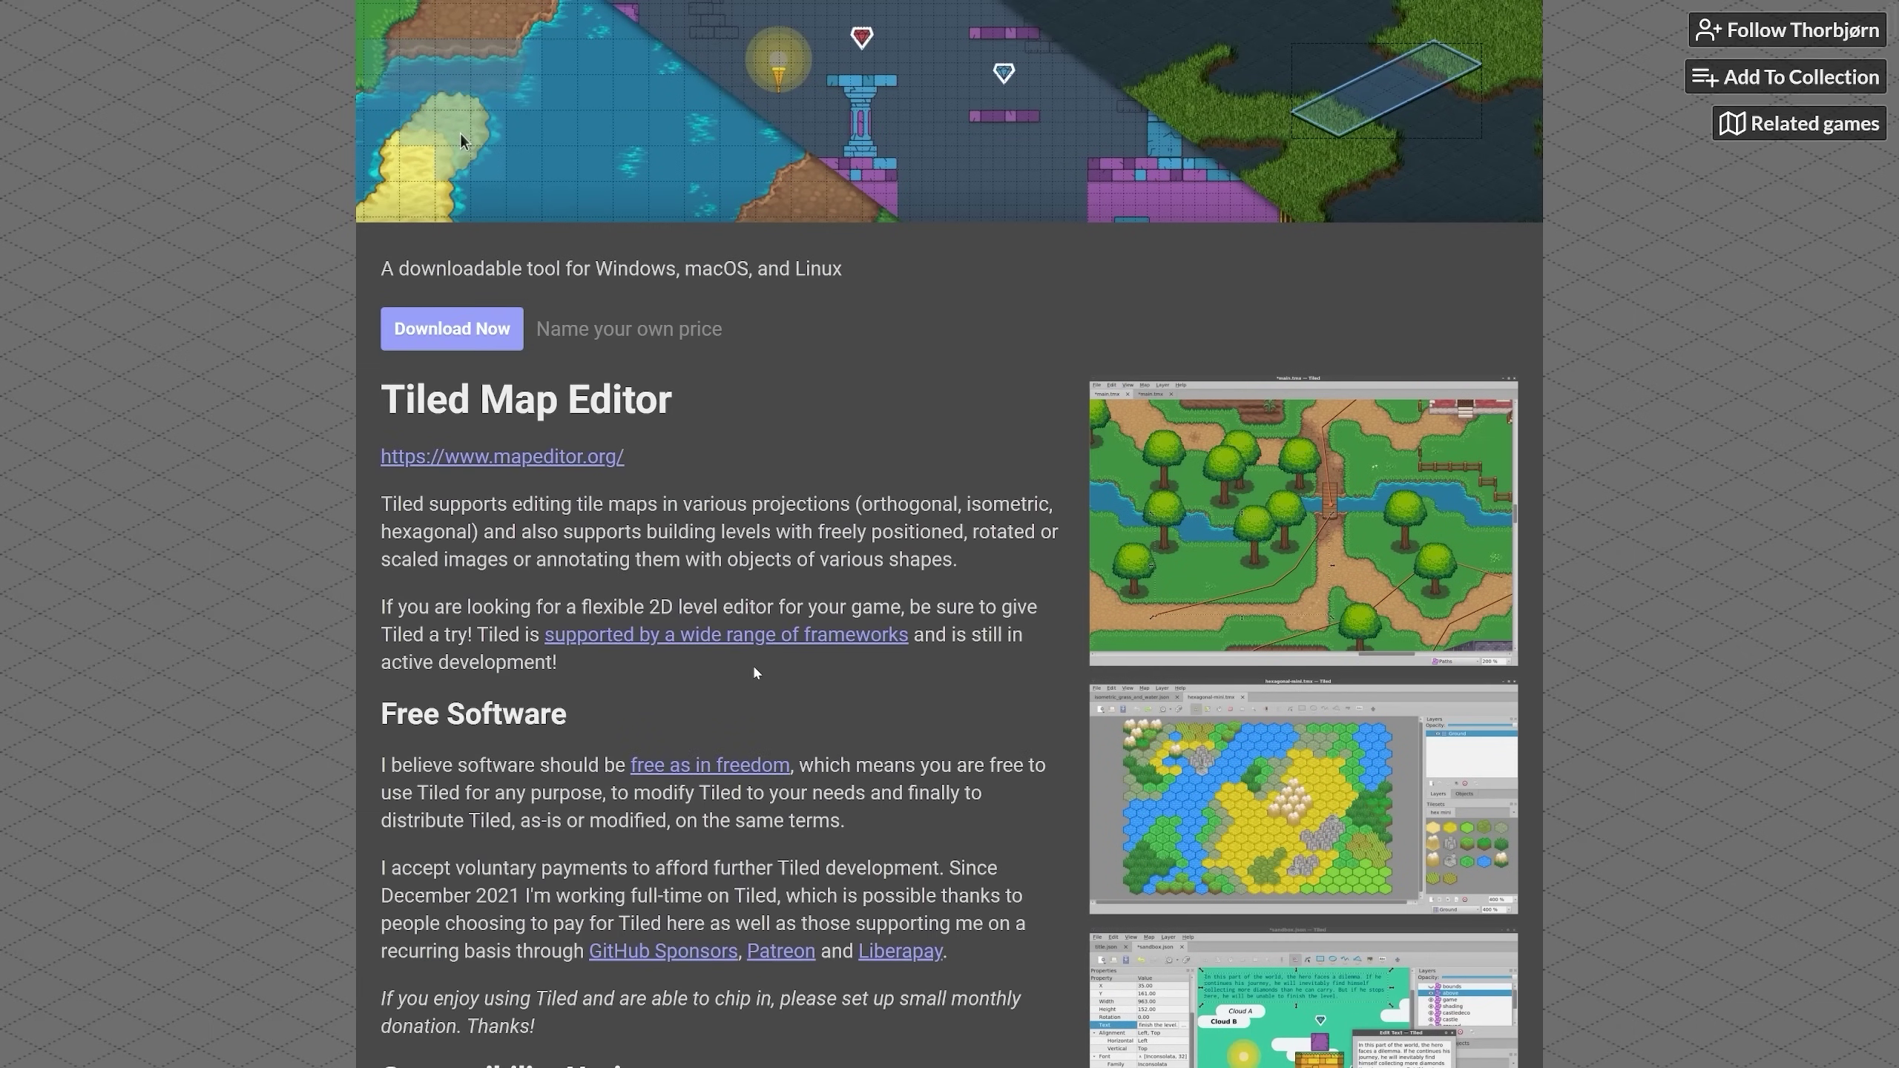
left_click(441, 321)
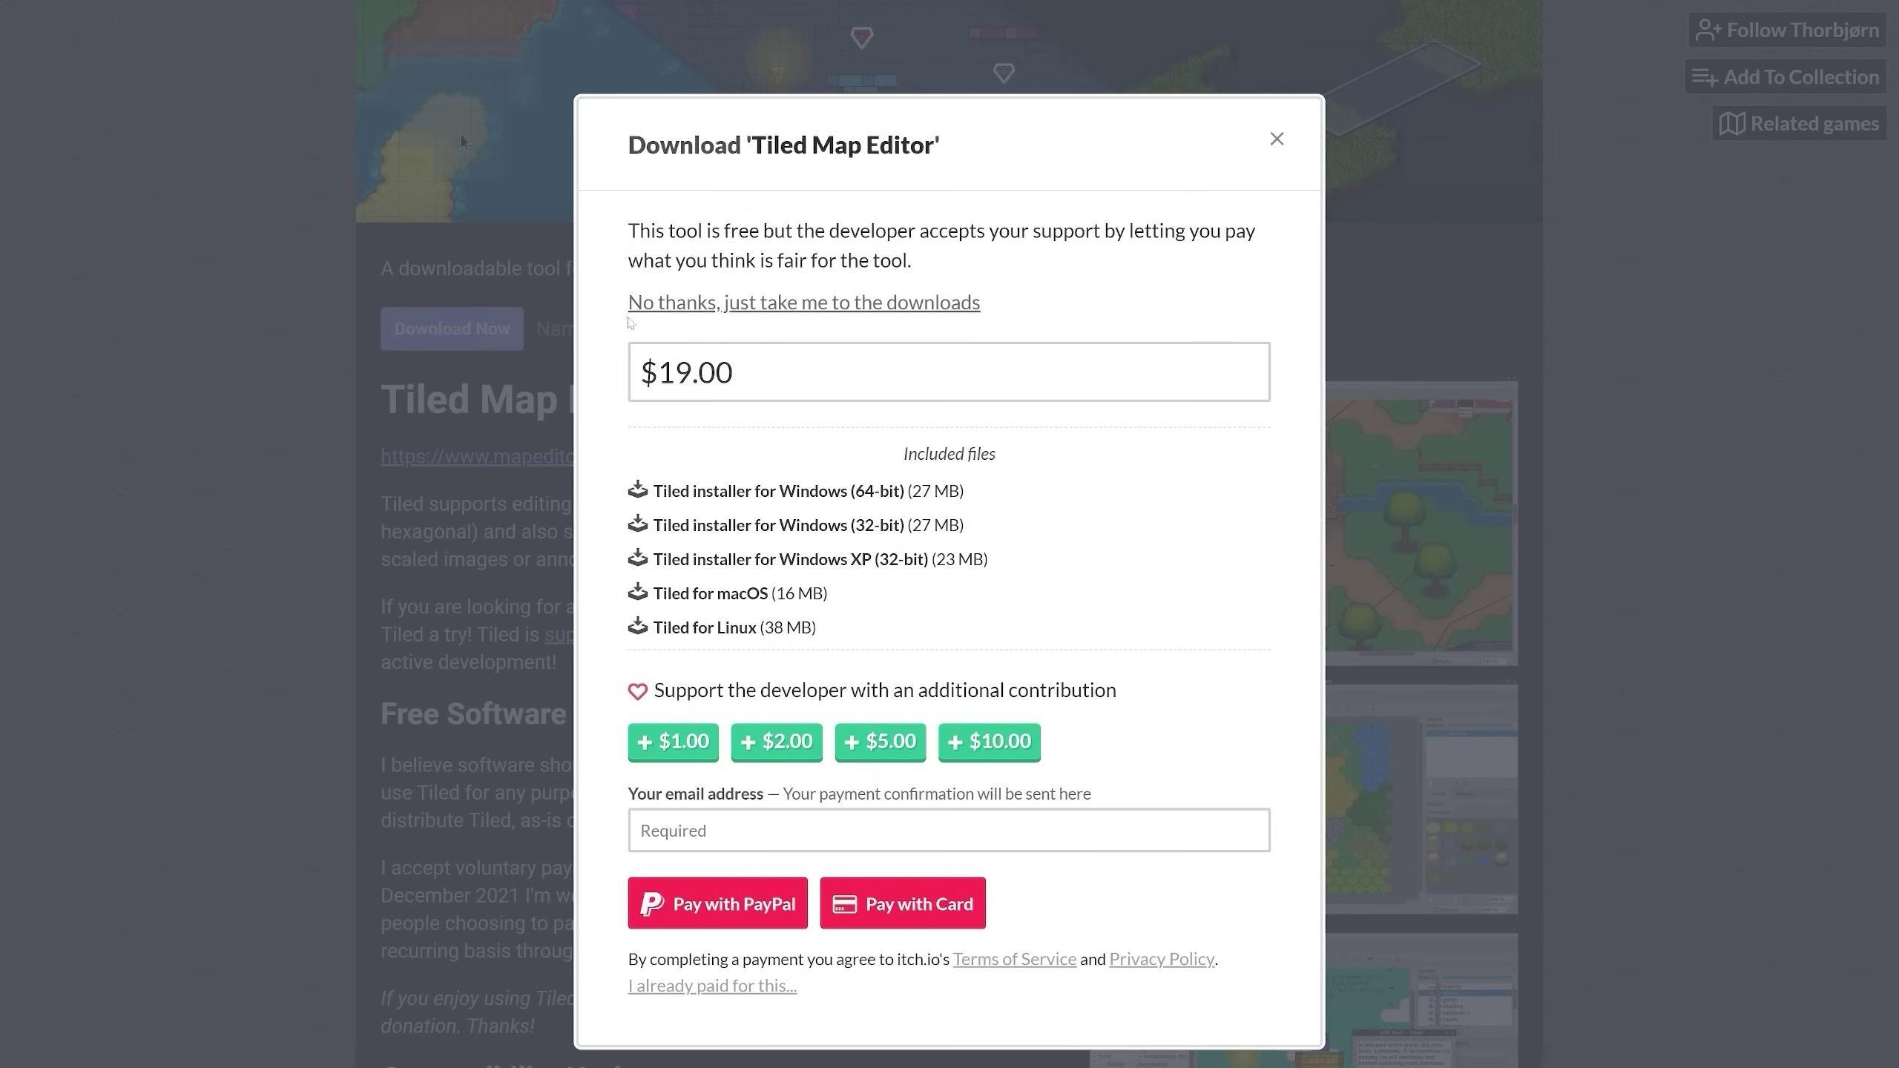
left_click_drag(736, 371, 619, 369)
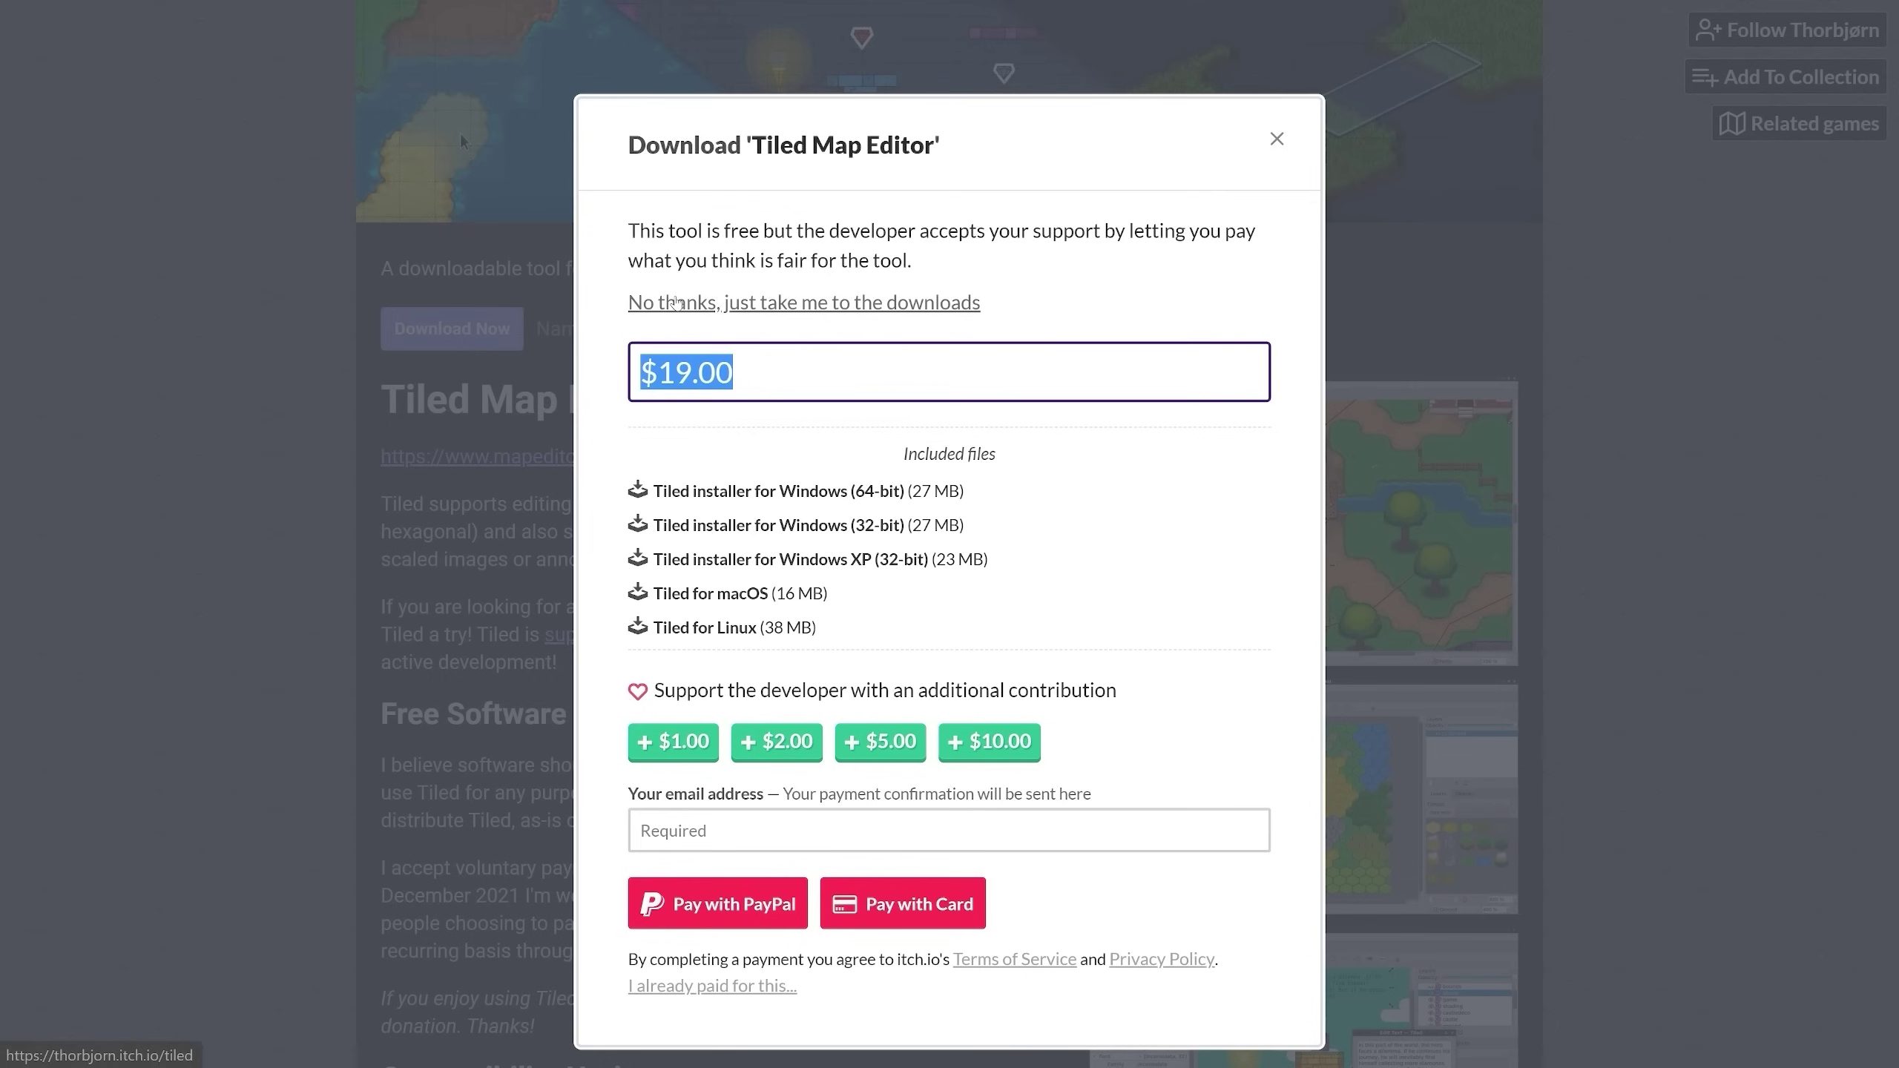
left_click(856, 305)
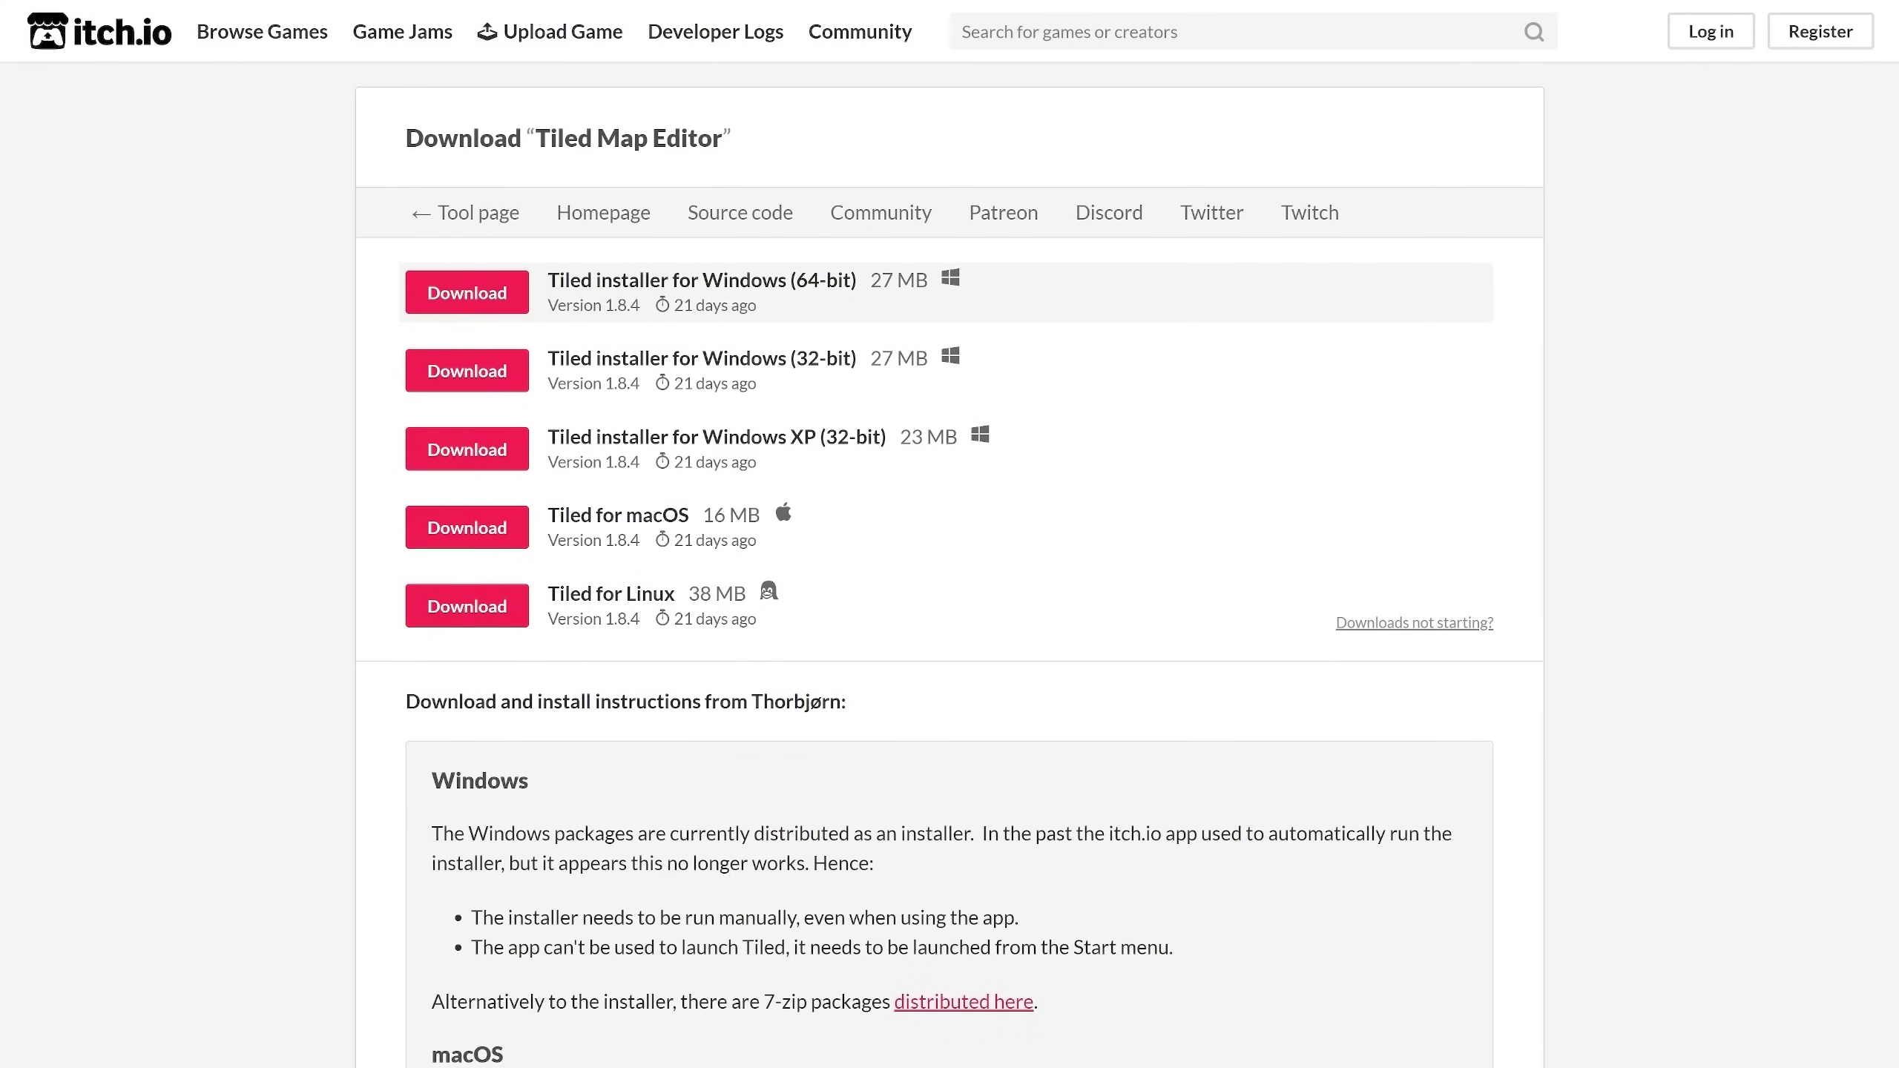
- Start downloading the Tiled installer for Windows (64-bit), and cancel the download
left_click_drag(595, 280, 857, 281)
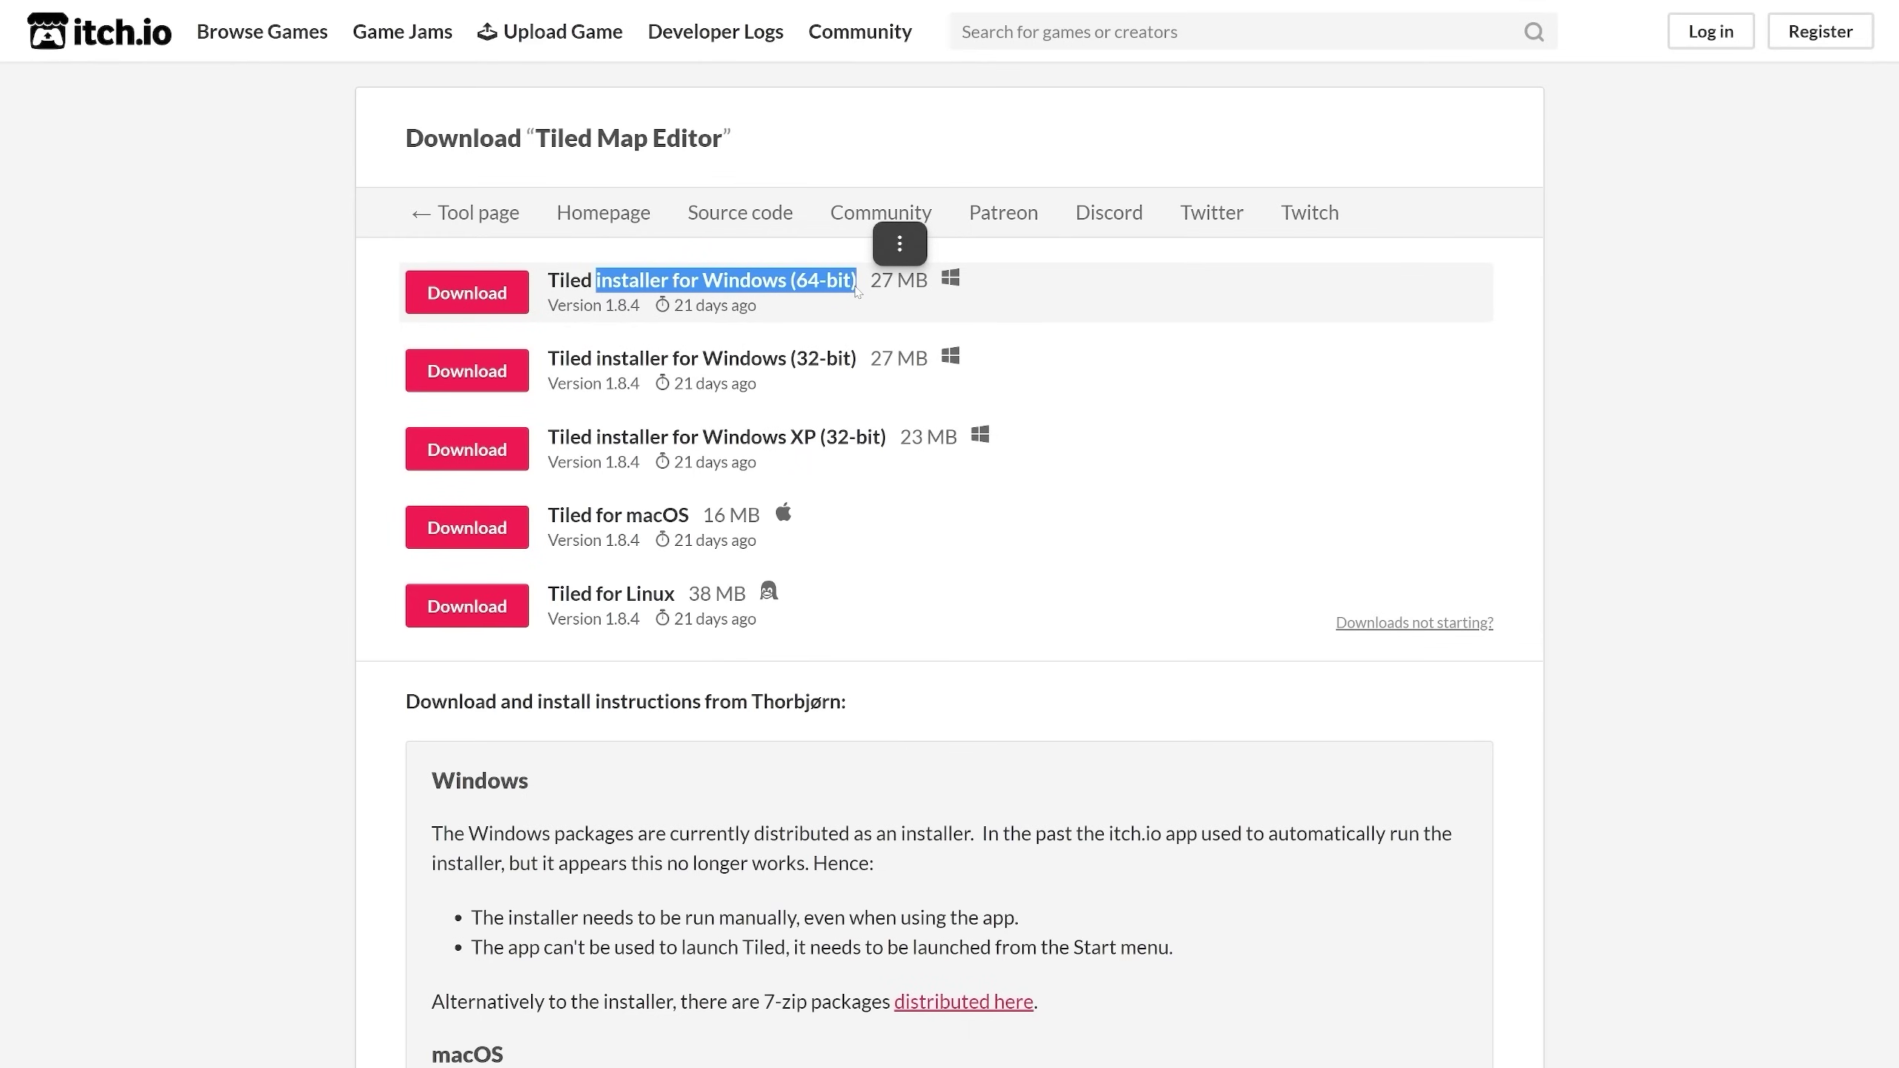
left_click(500, 296)
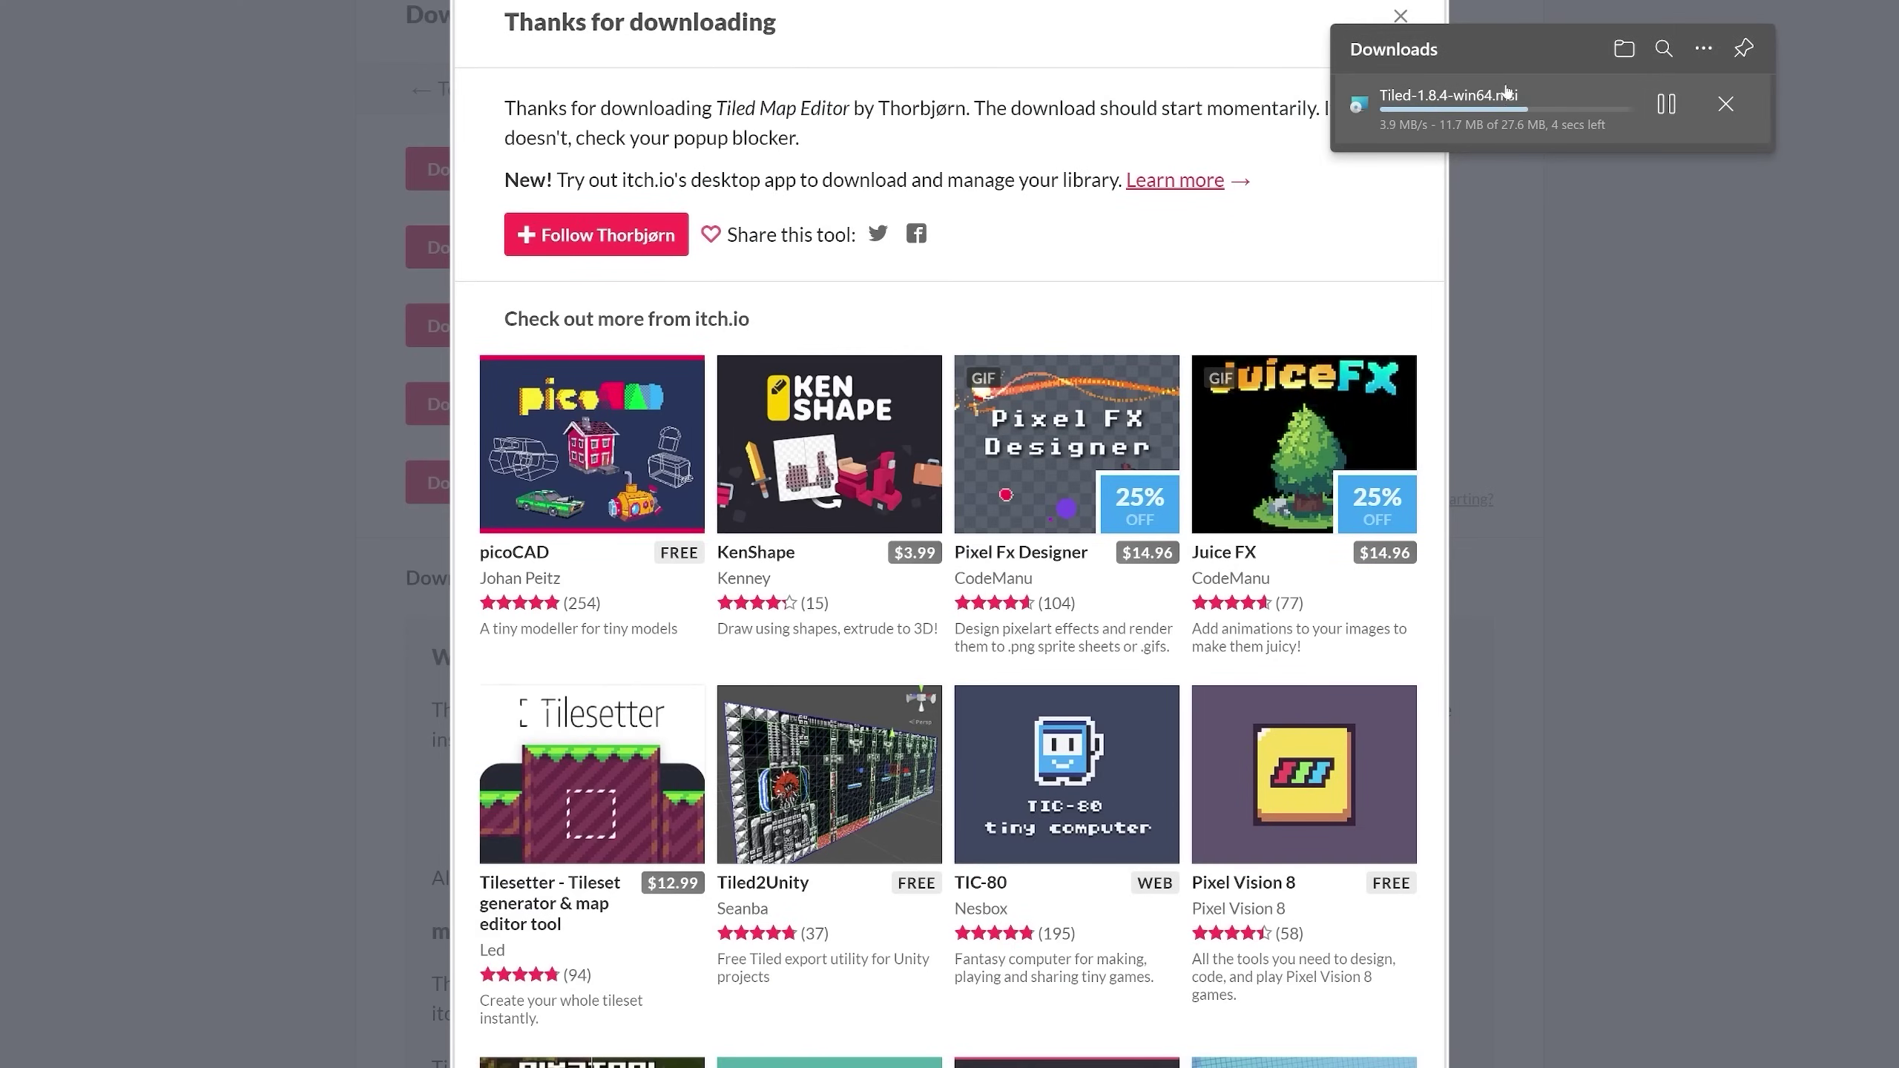
left_click(1728, 110)
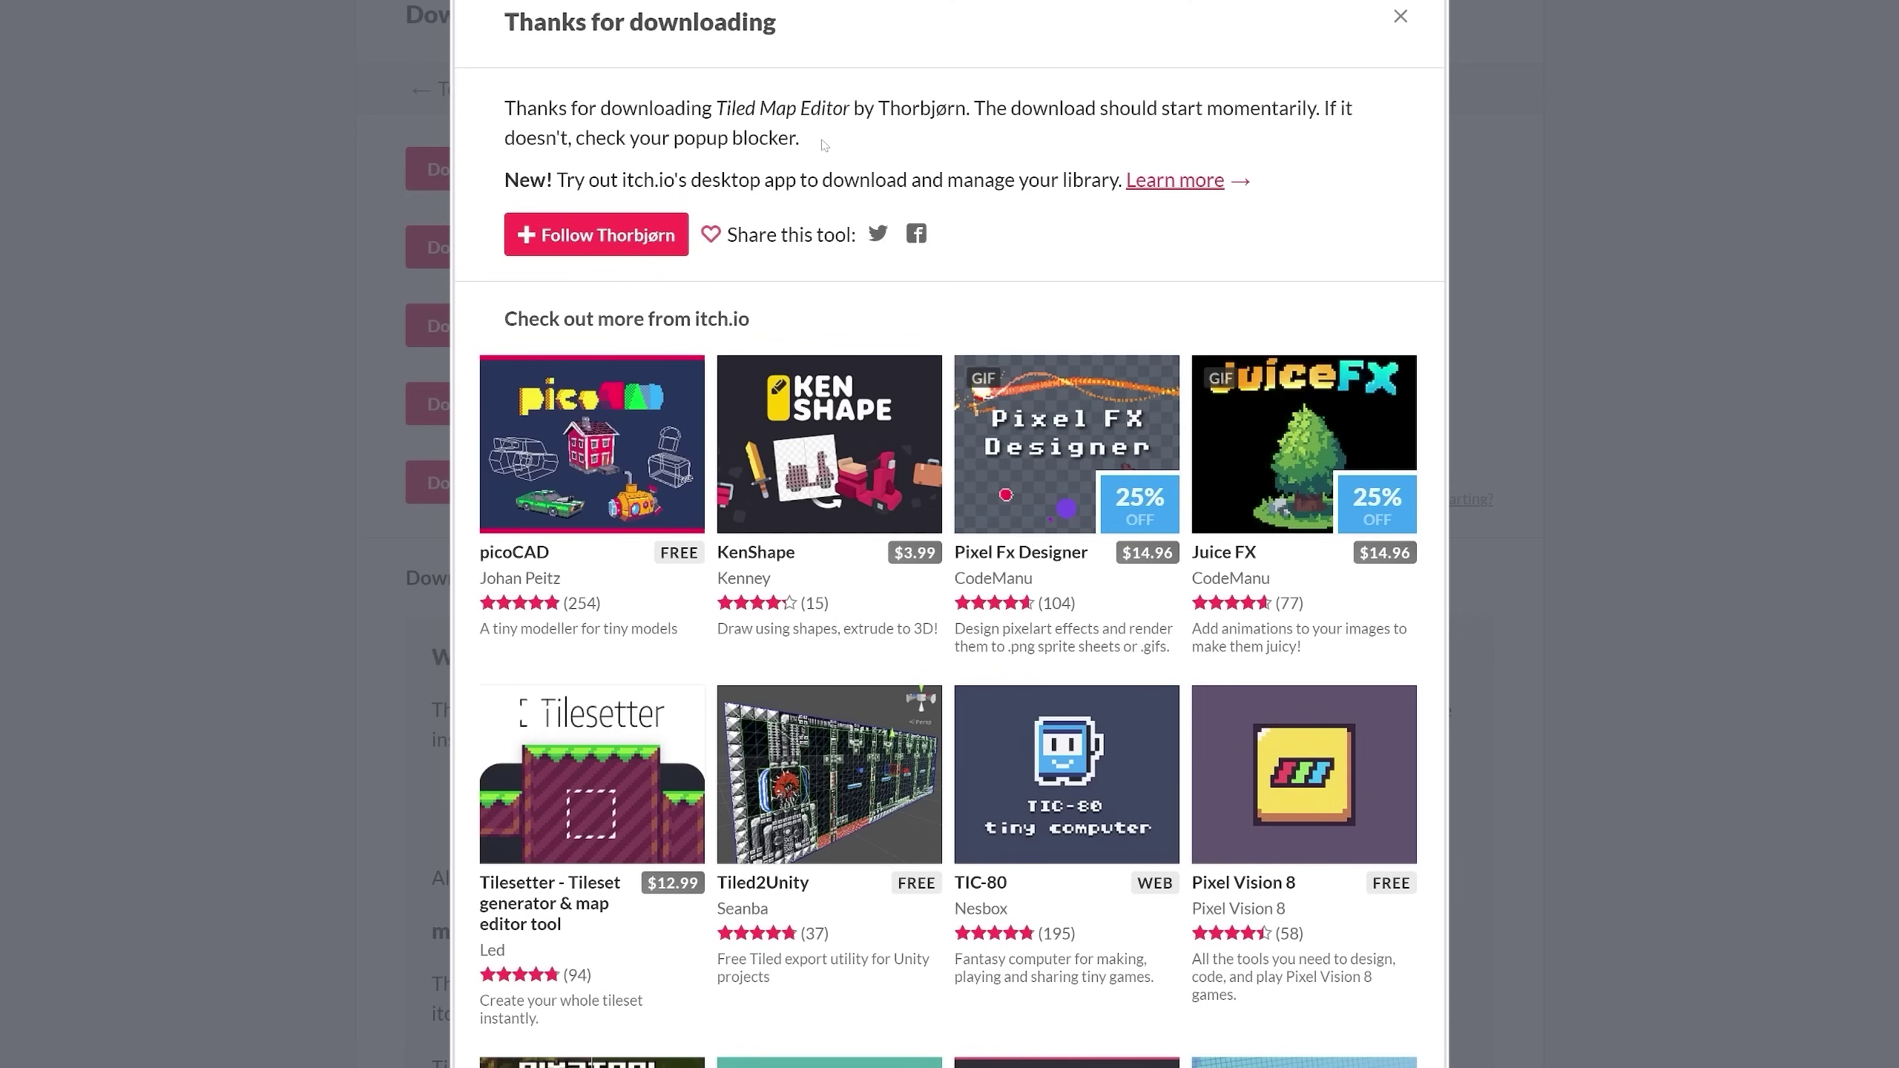
key("Escape")
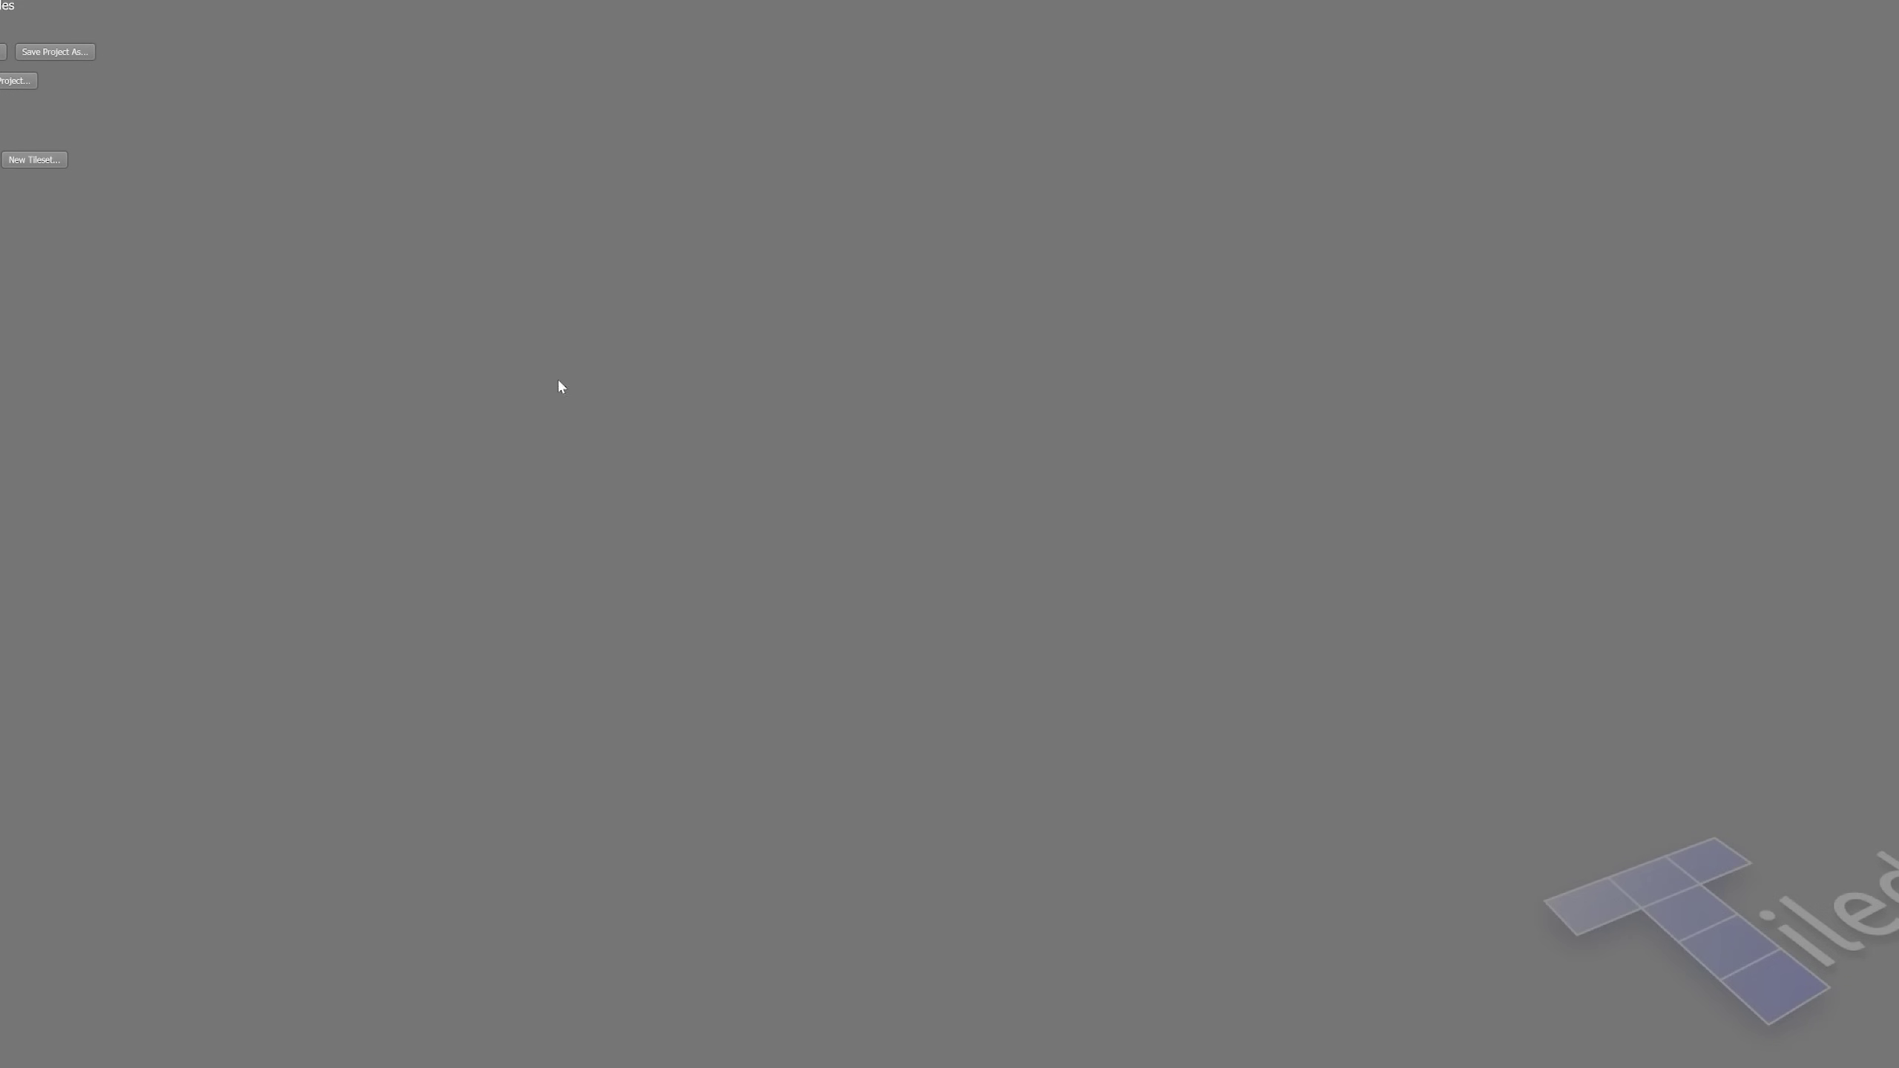
- Switch to Tiled and set the theme's base color to the grey #717171 in the preferences
key("alt+e")
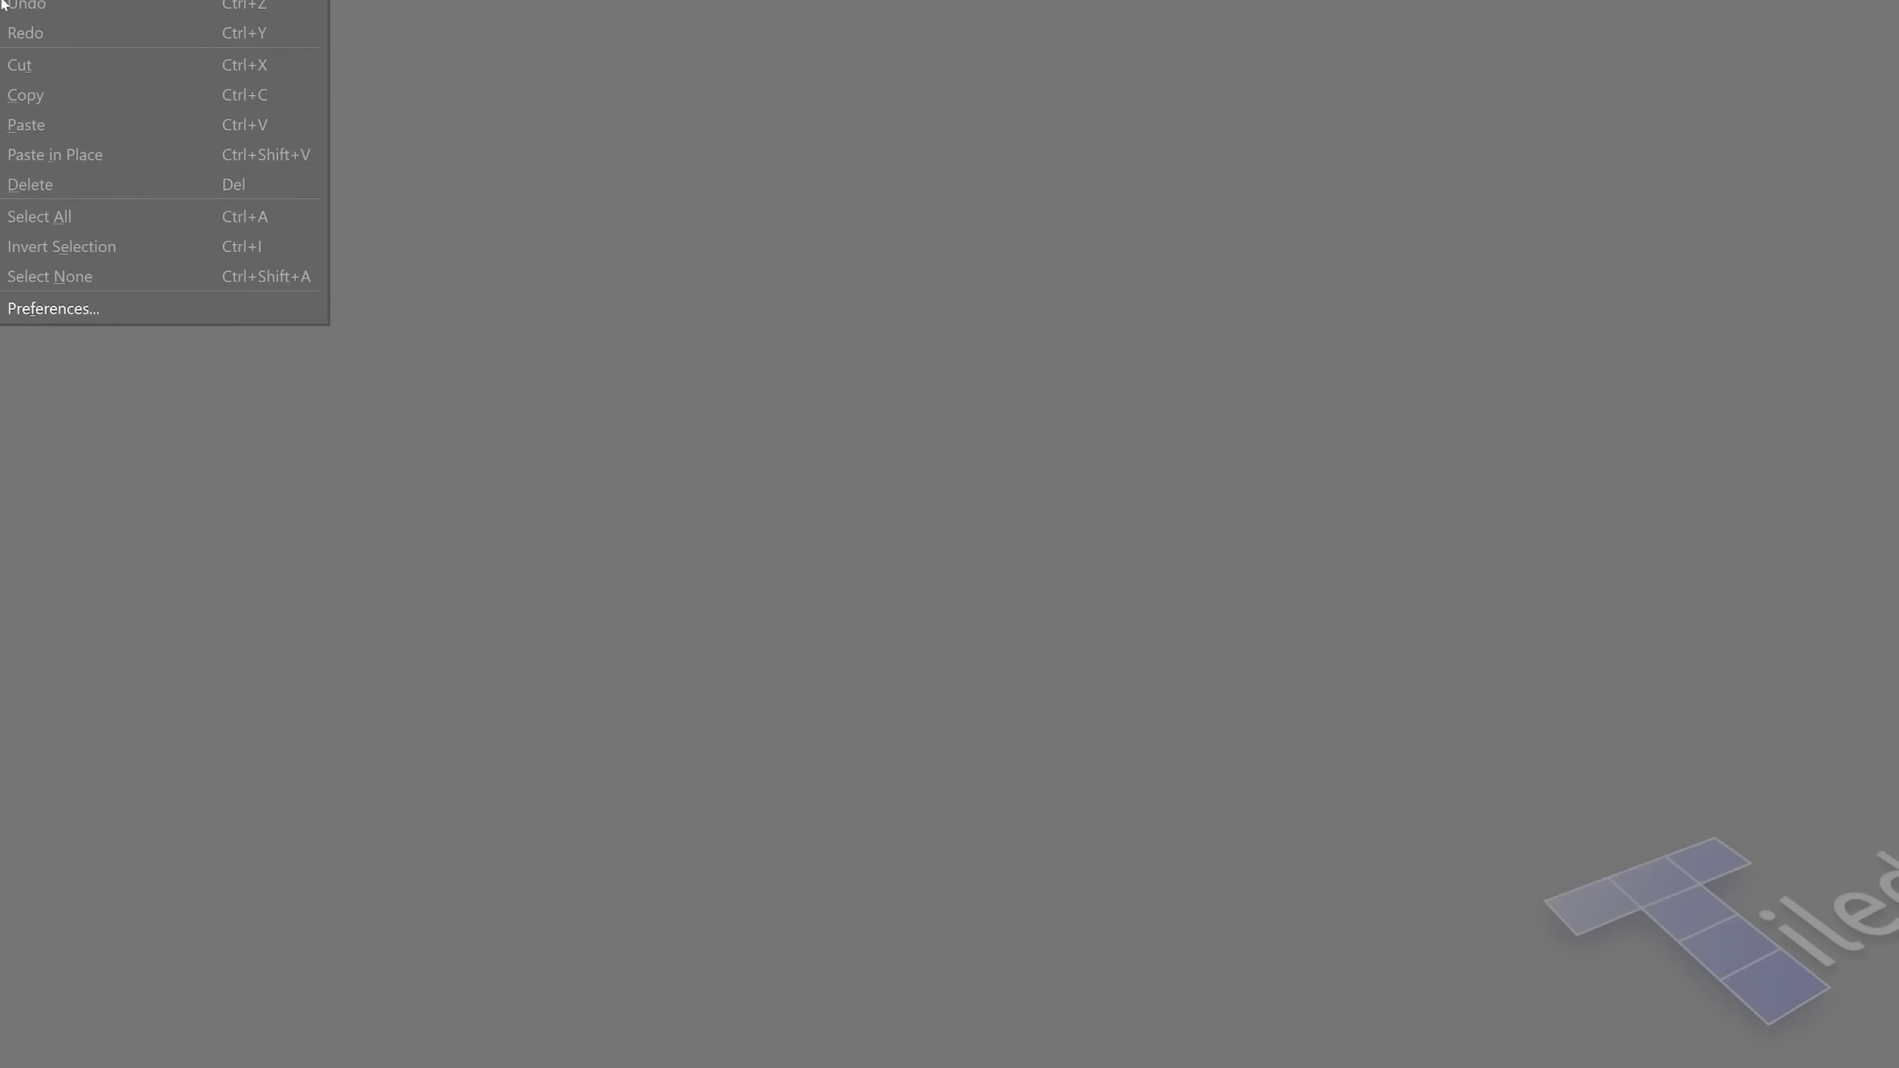
left_click(52, 308)
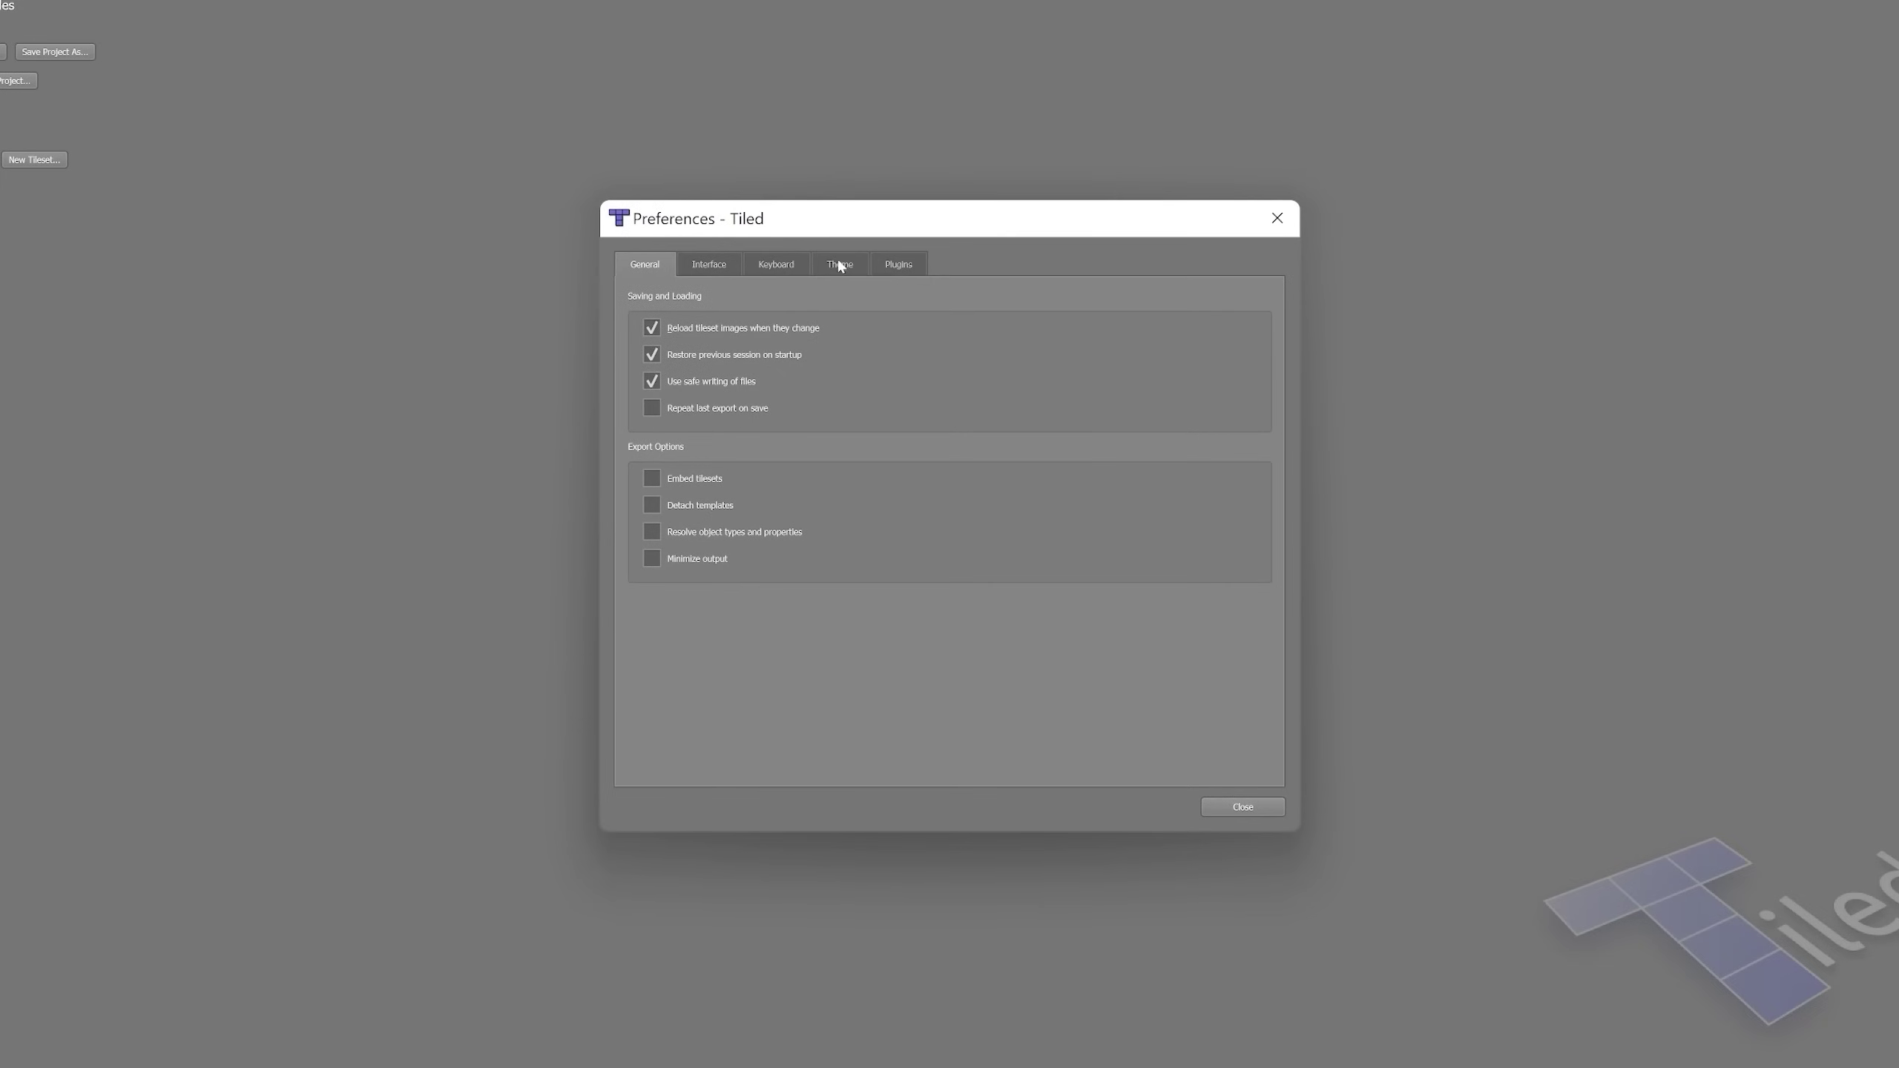
left_click(839, 265)
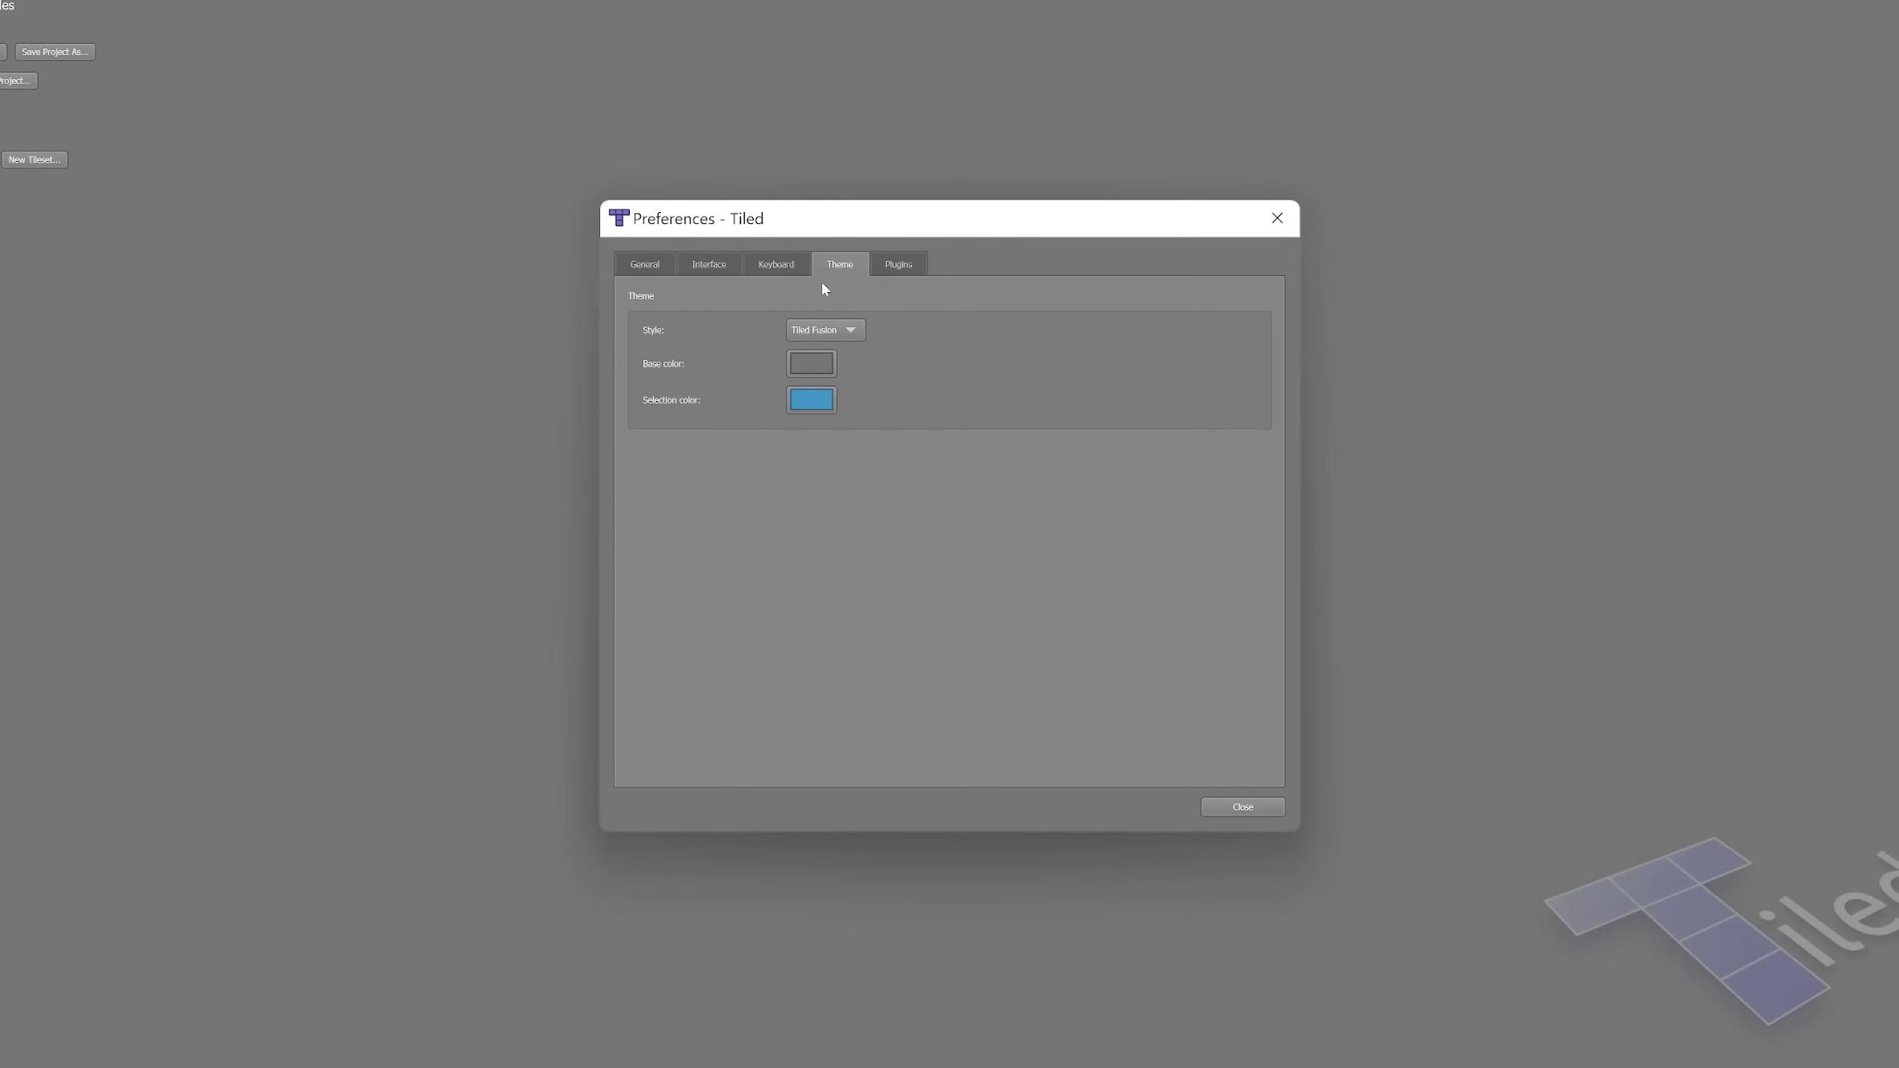
left_click(811, 367)
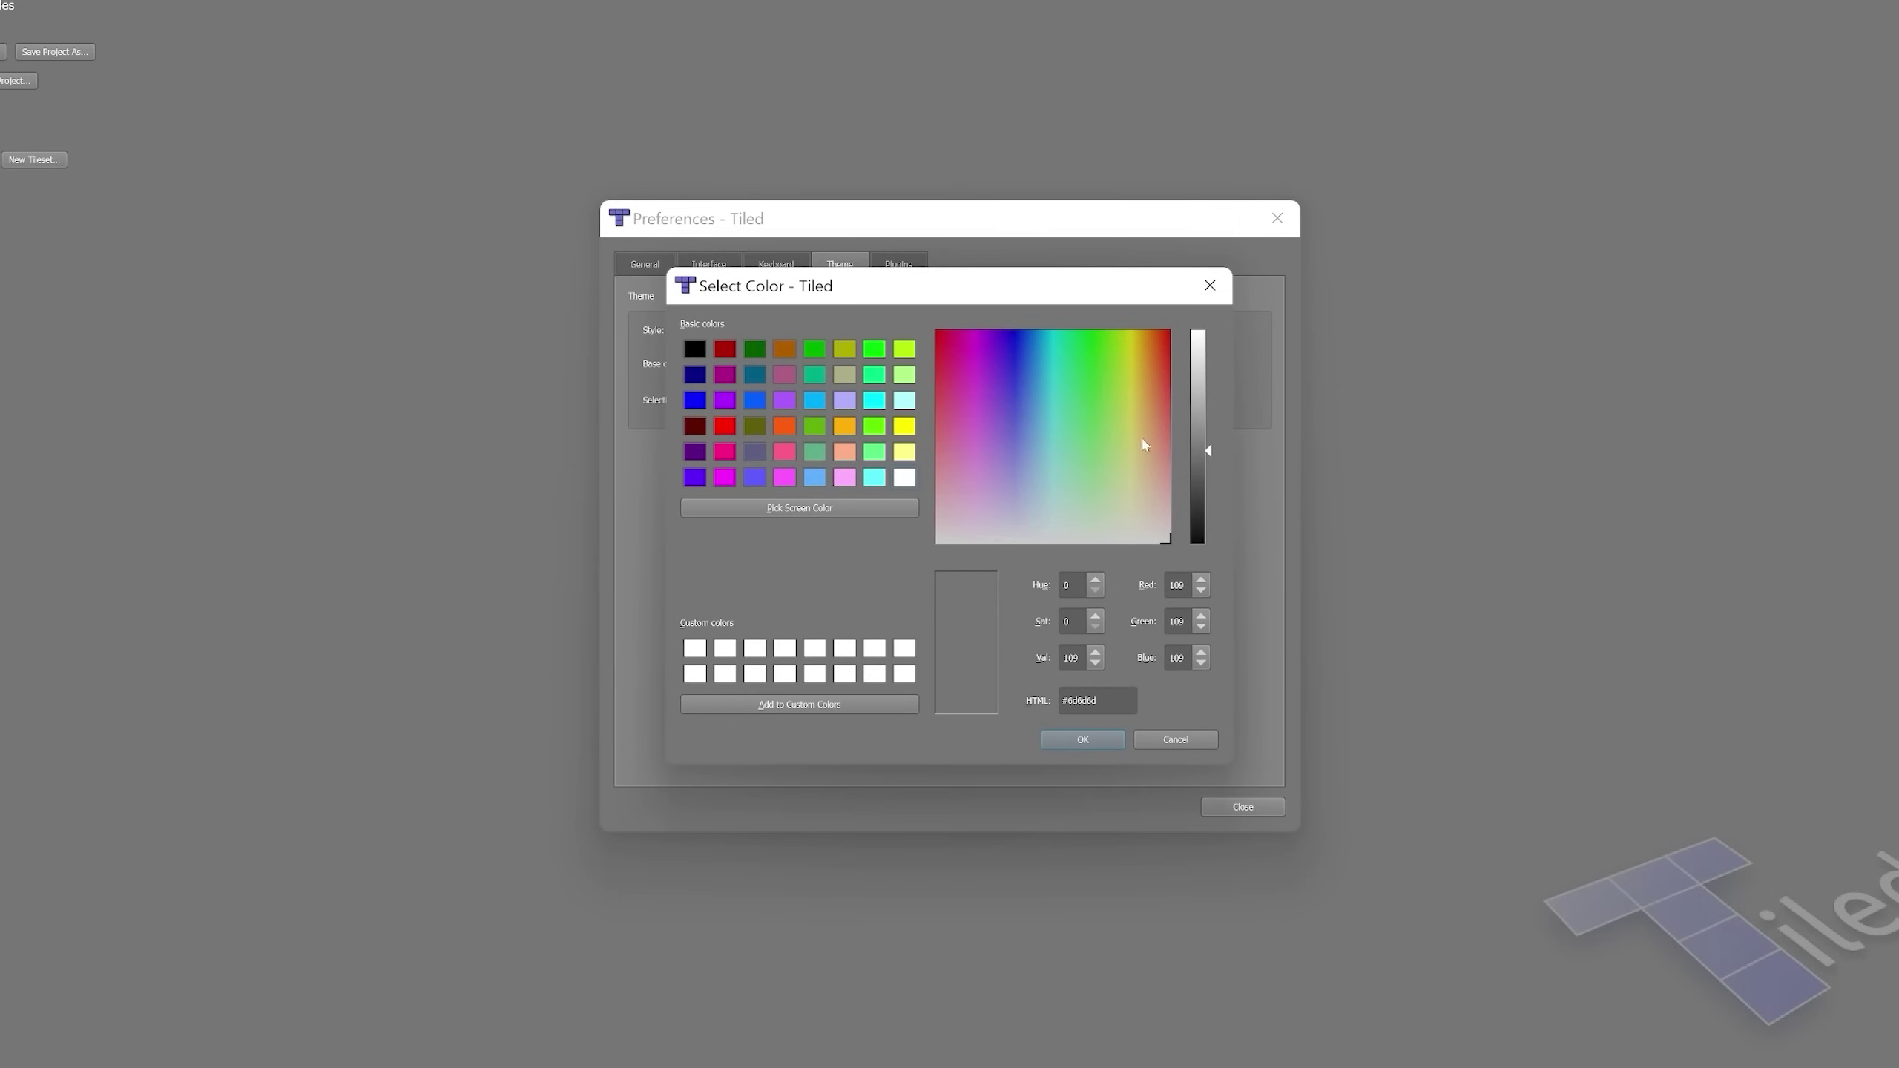
mouse_move(1205, 452)
left_mouse_down()
mouse_move(1202, 482)
mouse_move(1209, 396)
mouse_move(1209, 450)
left_mouse_up()
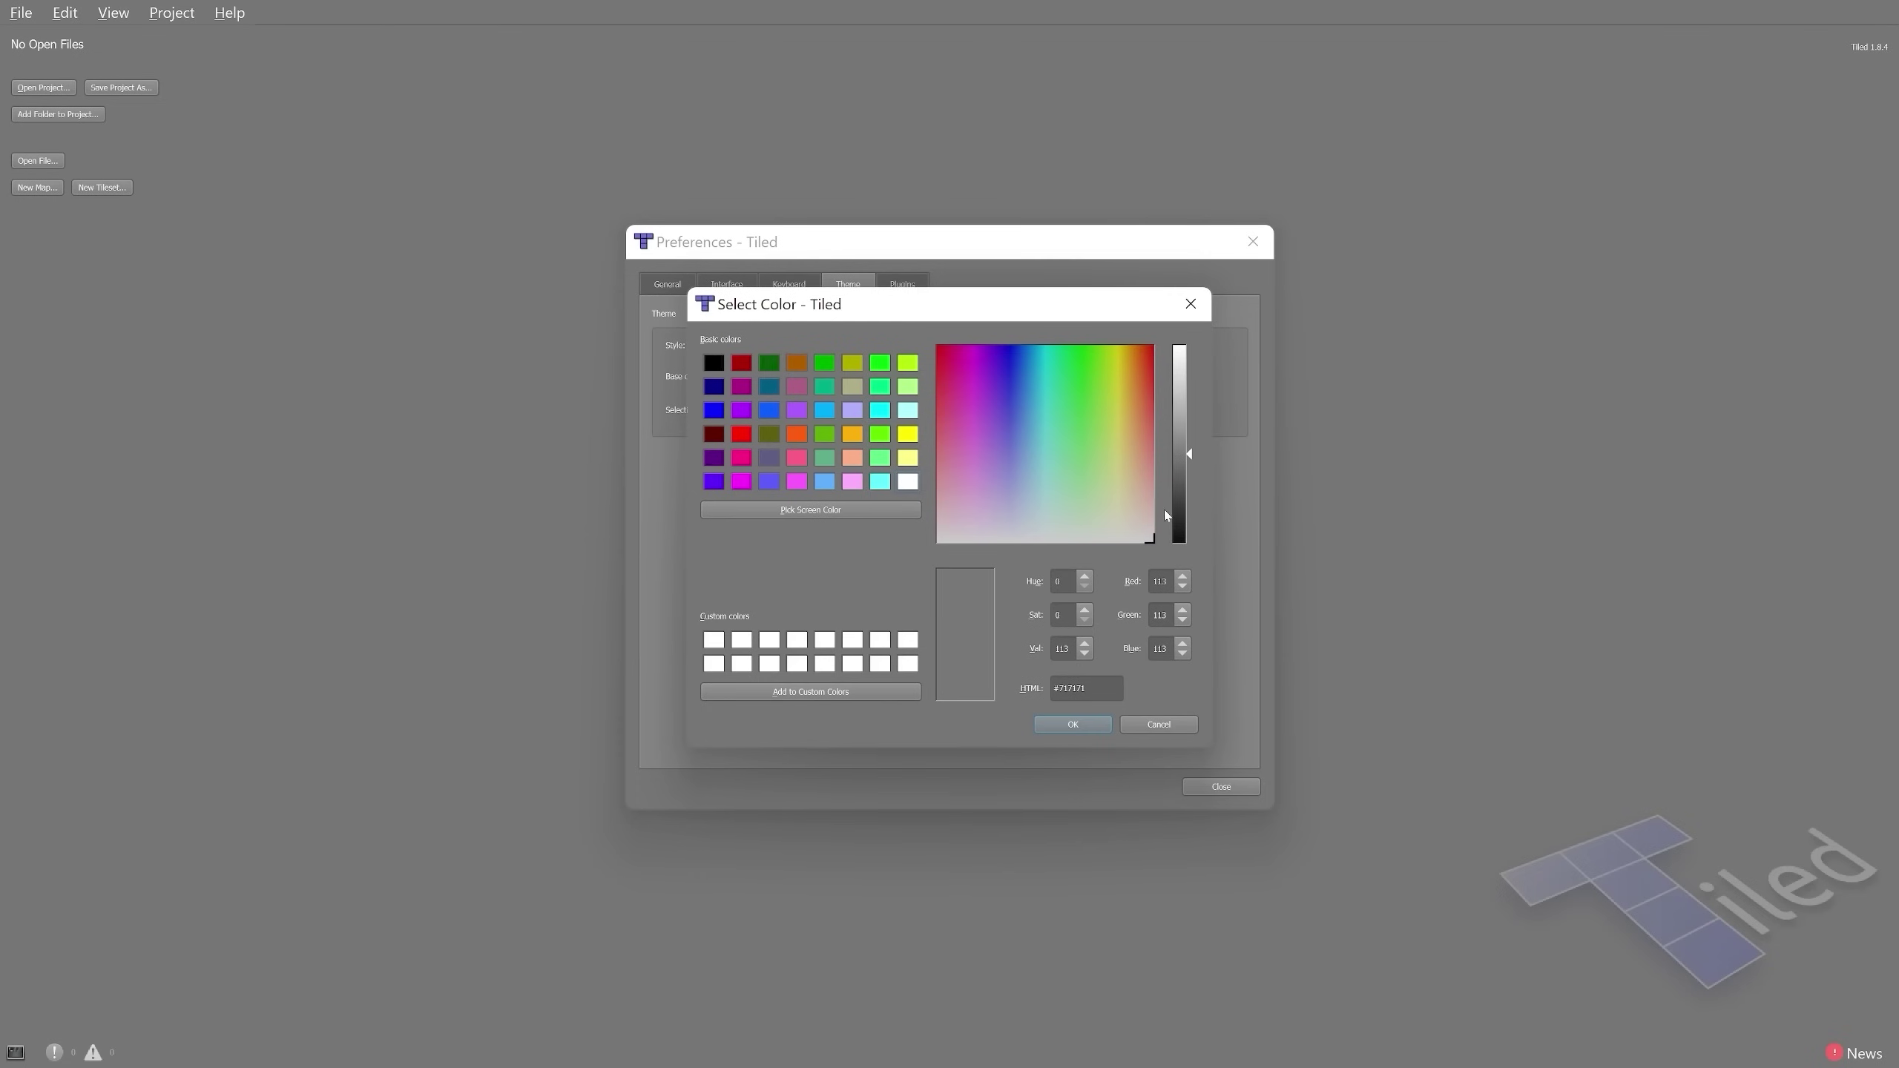
left_click(1071, 722)
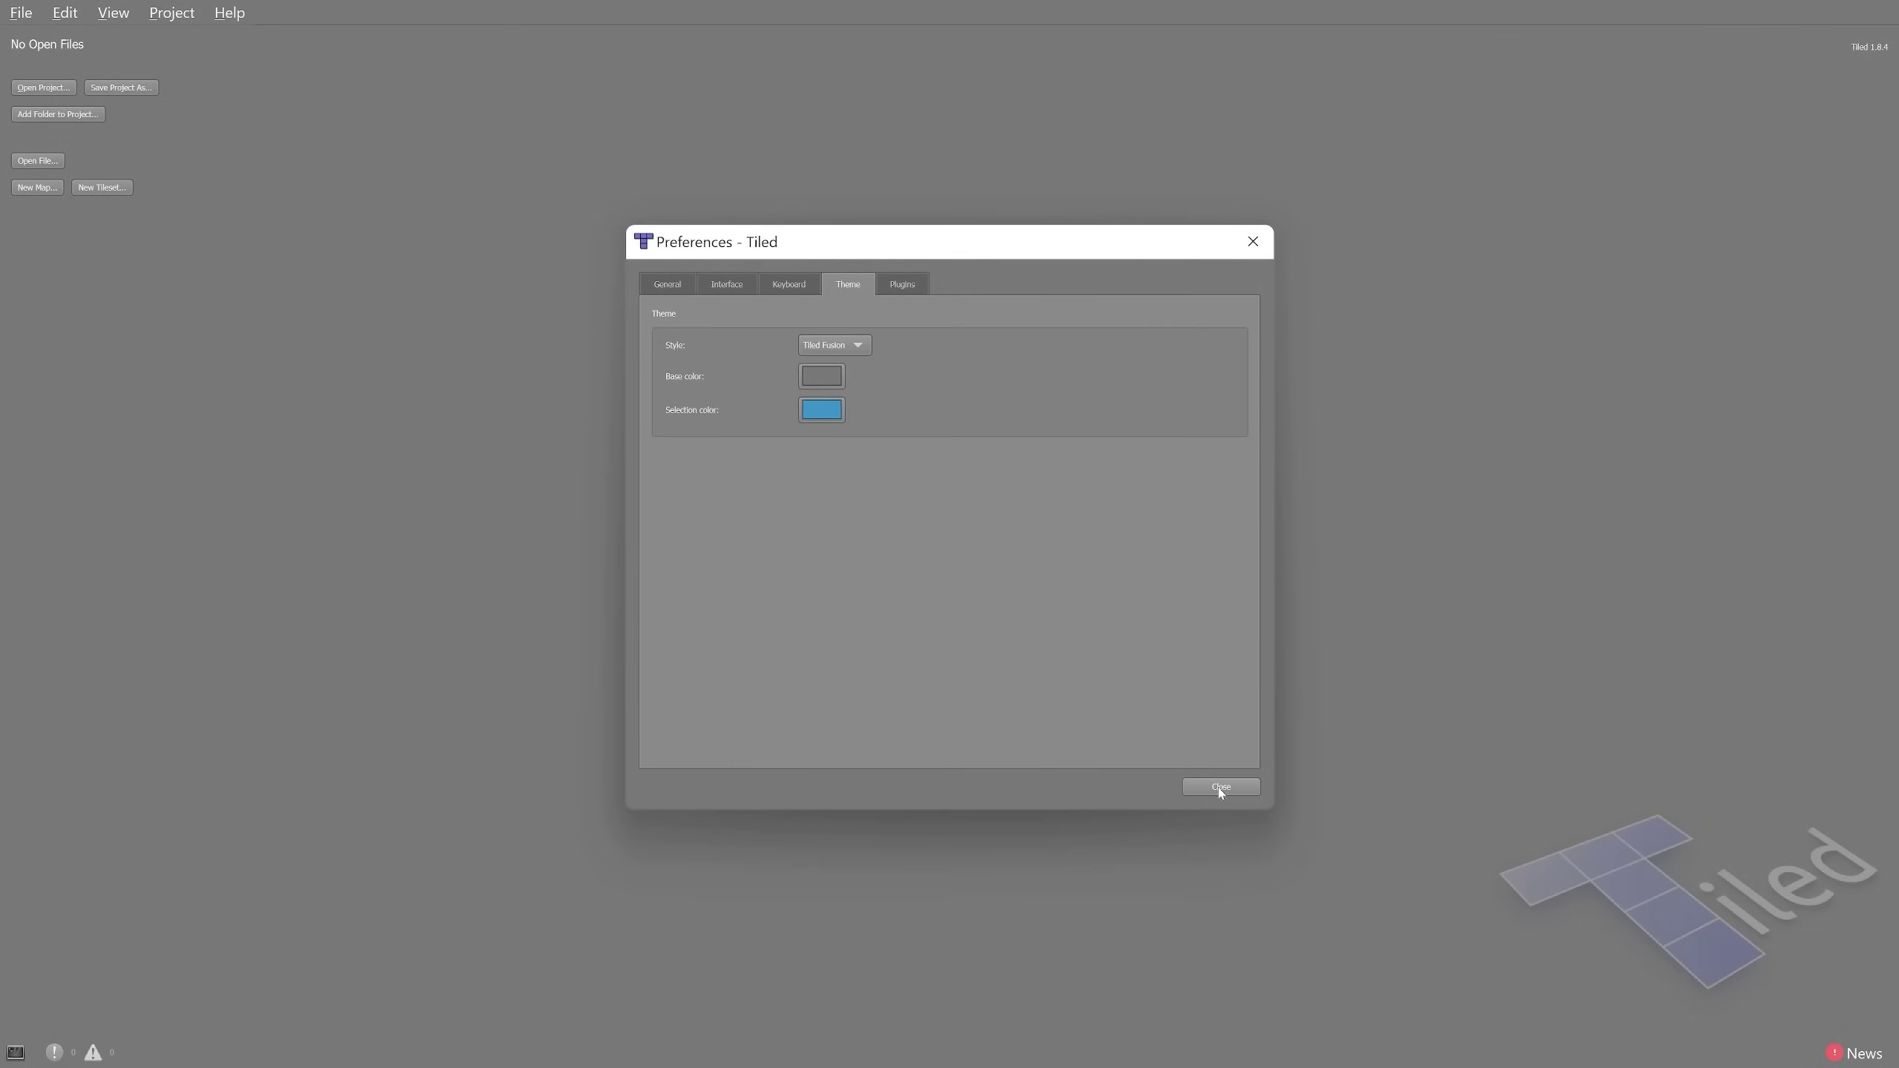
left_click(1220, 787)
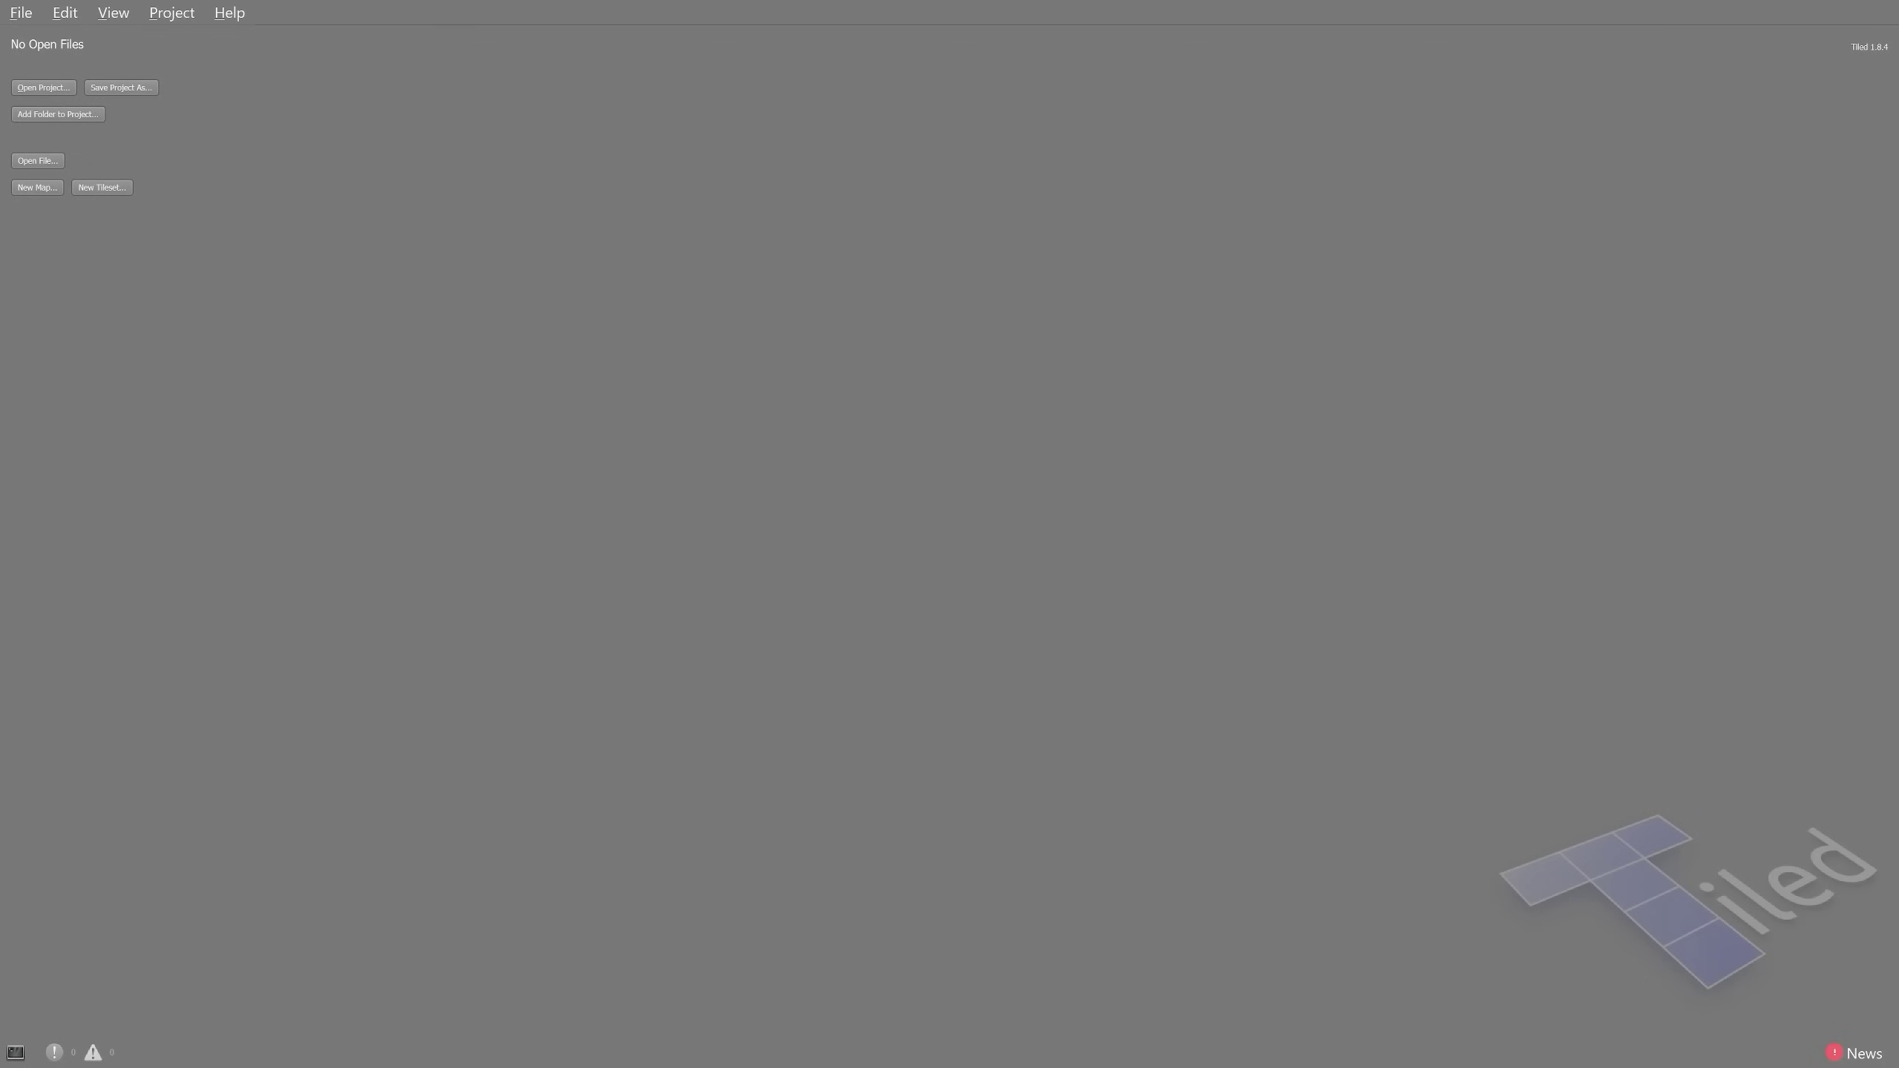
mouse_move(29, 235)
left_mouse_down()
mouse_move(134, 237)
mouse_move(171, 57)
mouse_move(5, 69)
mouse_move(51, 233)
left_mouse_up()
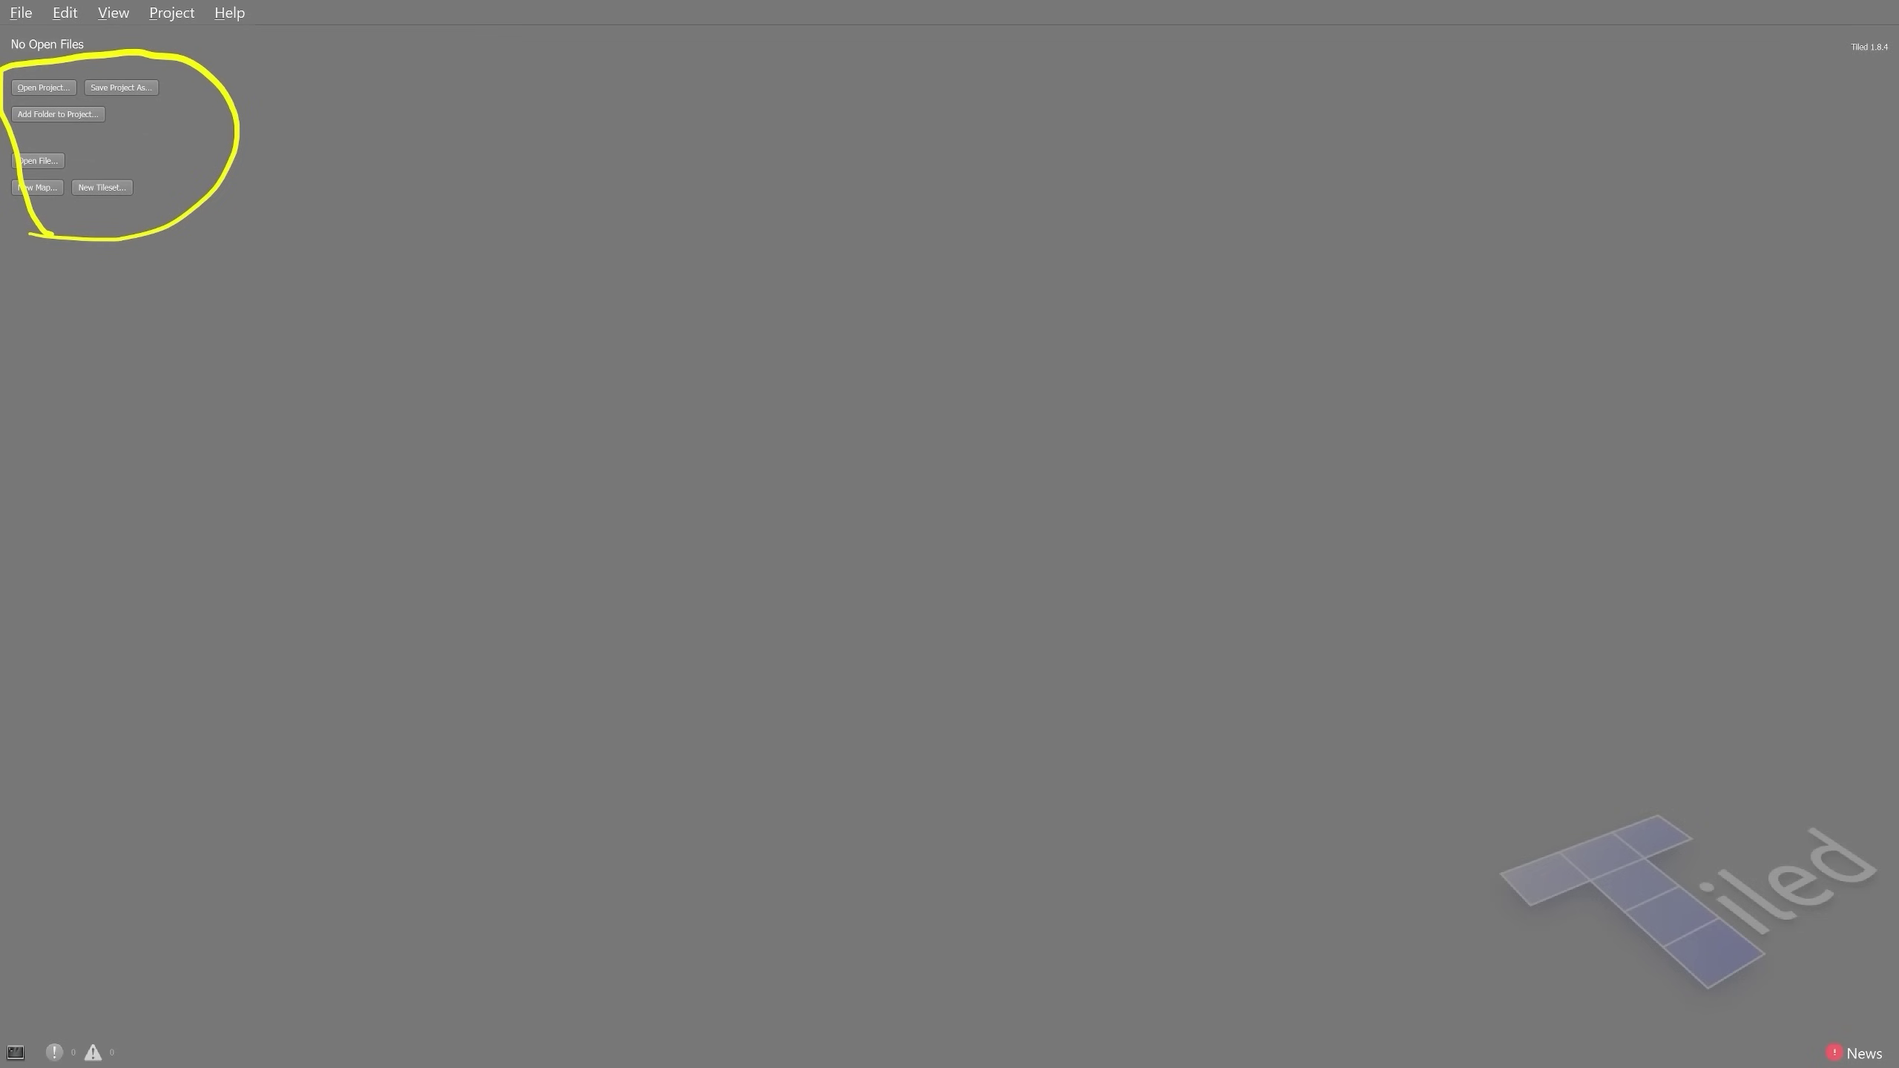
key("Escape")
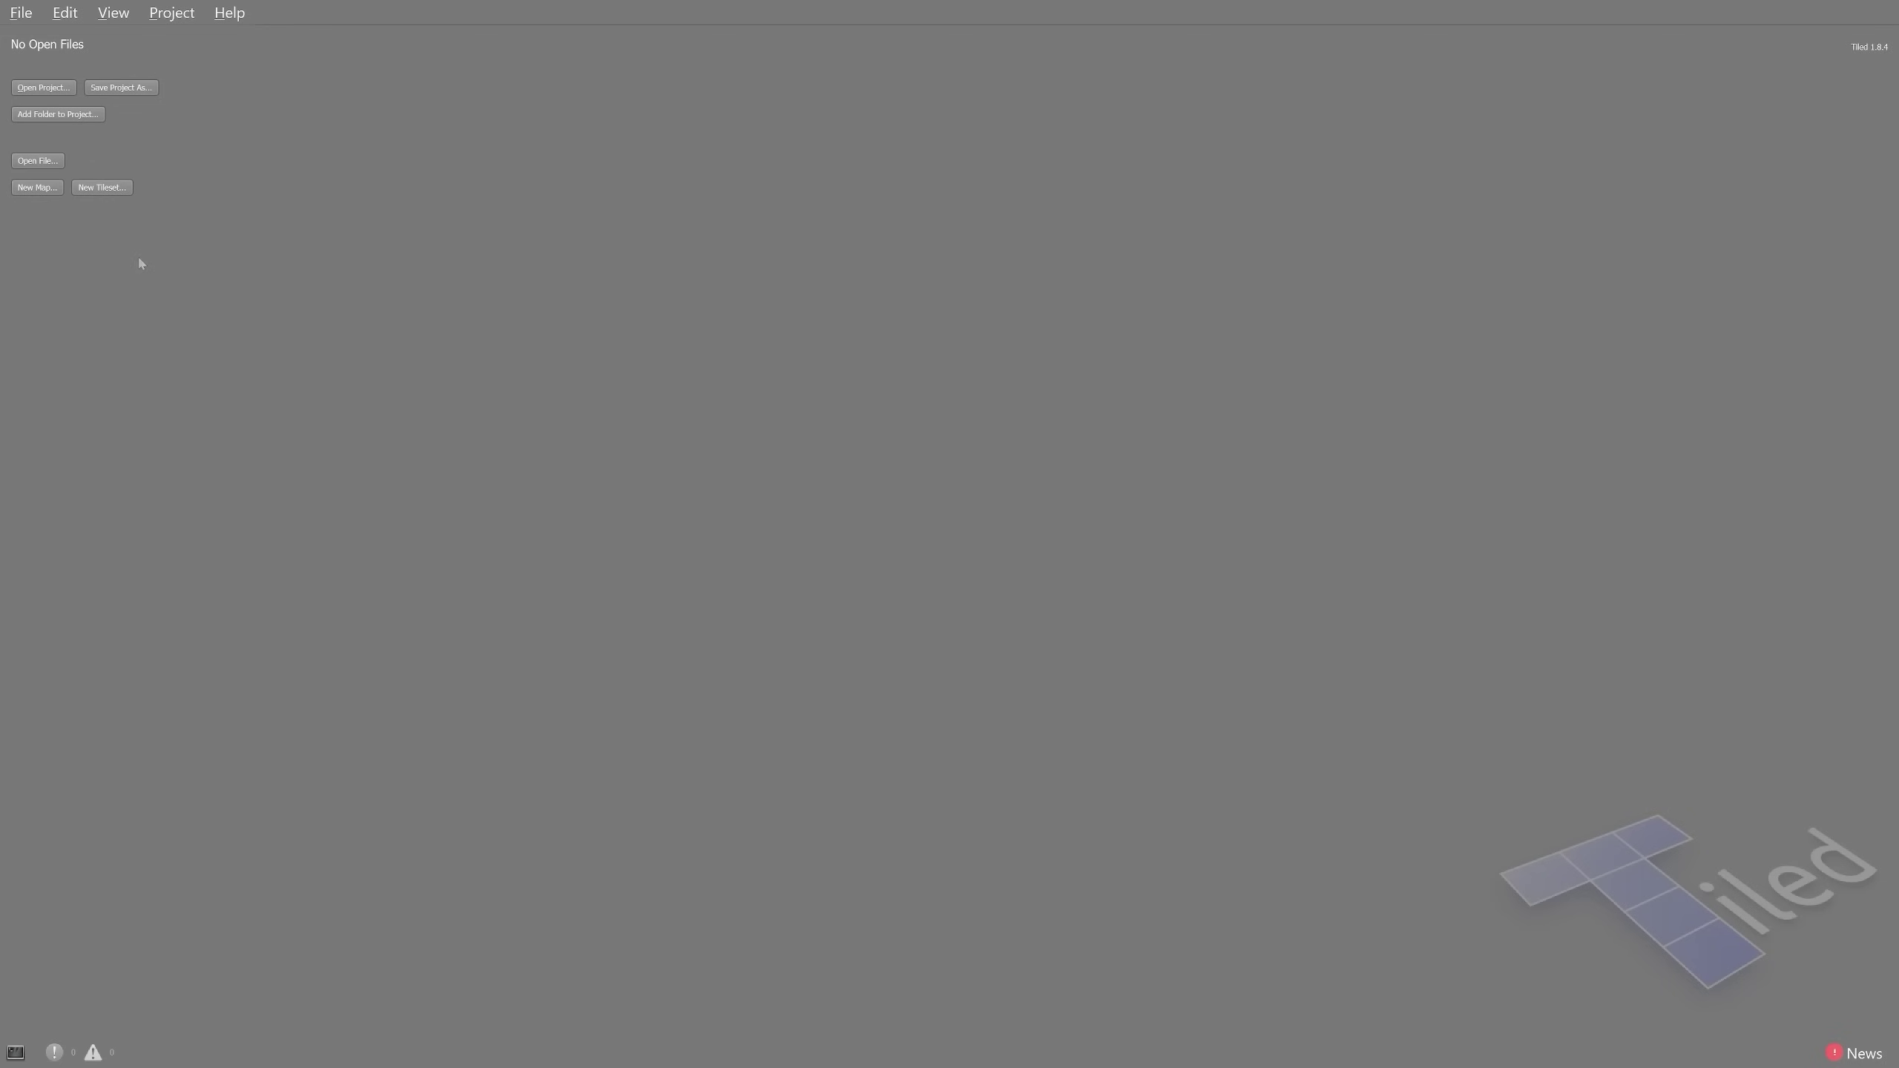
- Begin a new map with Orthogonal orientation, CSV tile layer format and Right Down tile render order
left_click(37, 187)
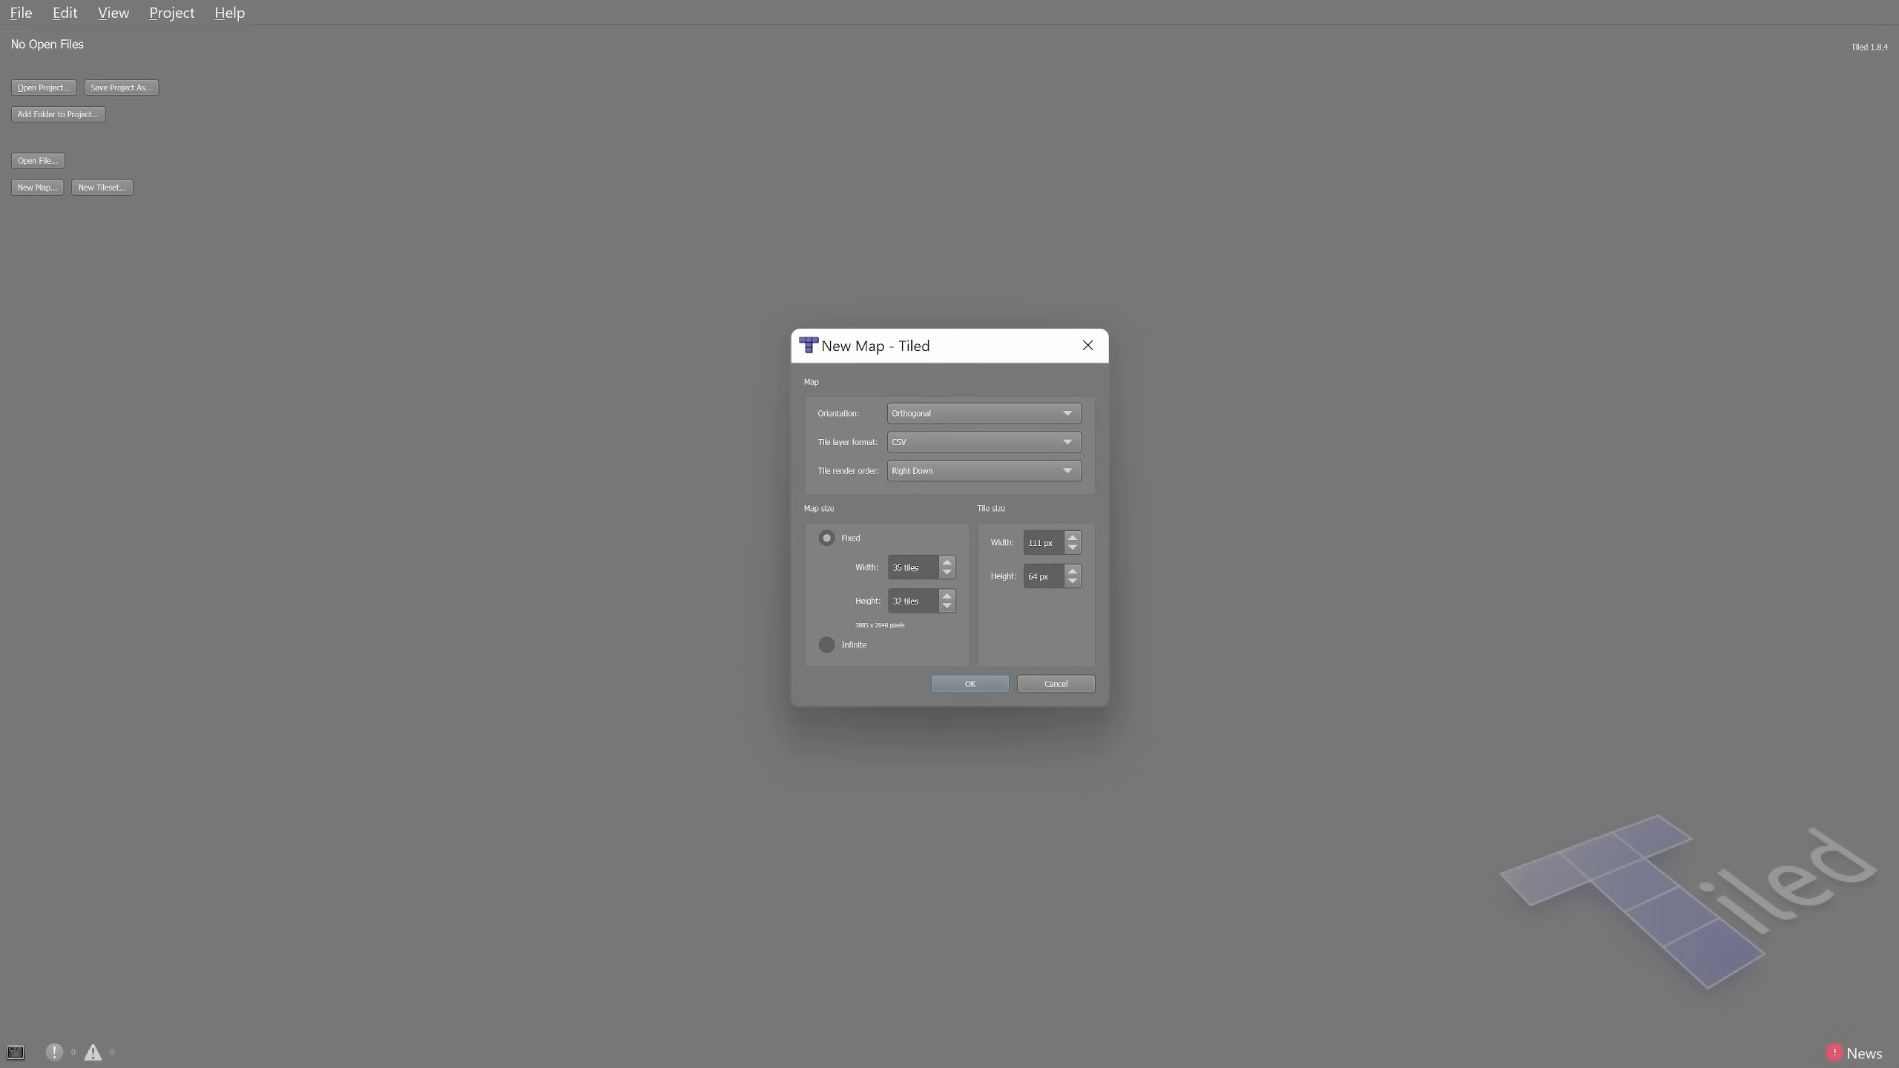
mouse_move(823, 391)
left_mouse_down()
mouse_move(808, 418)
mouse_move(835, 487)
left_mouse_up()
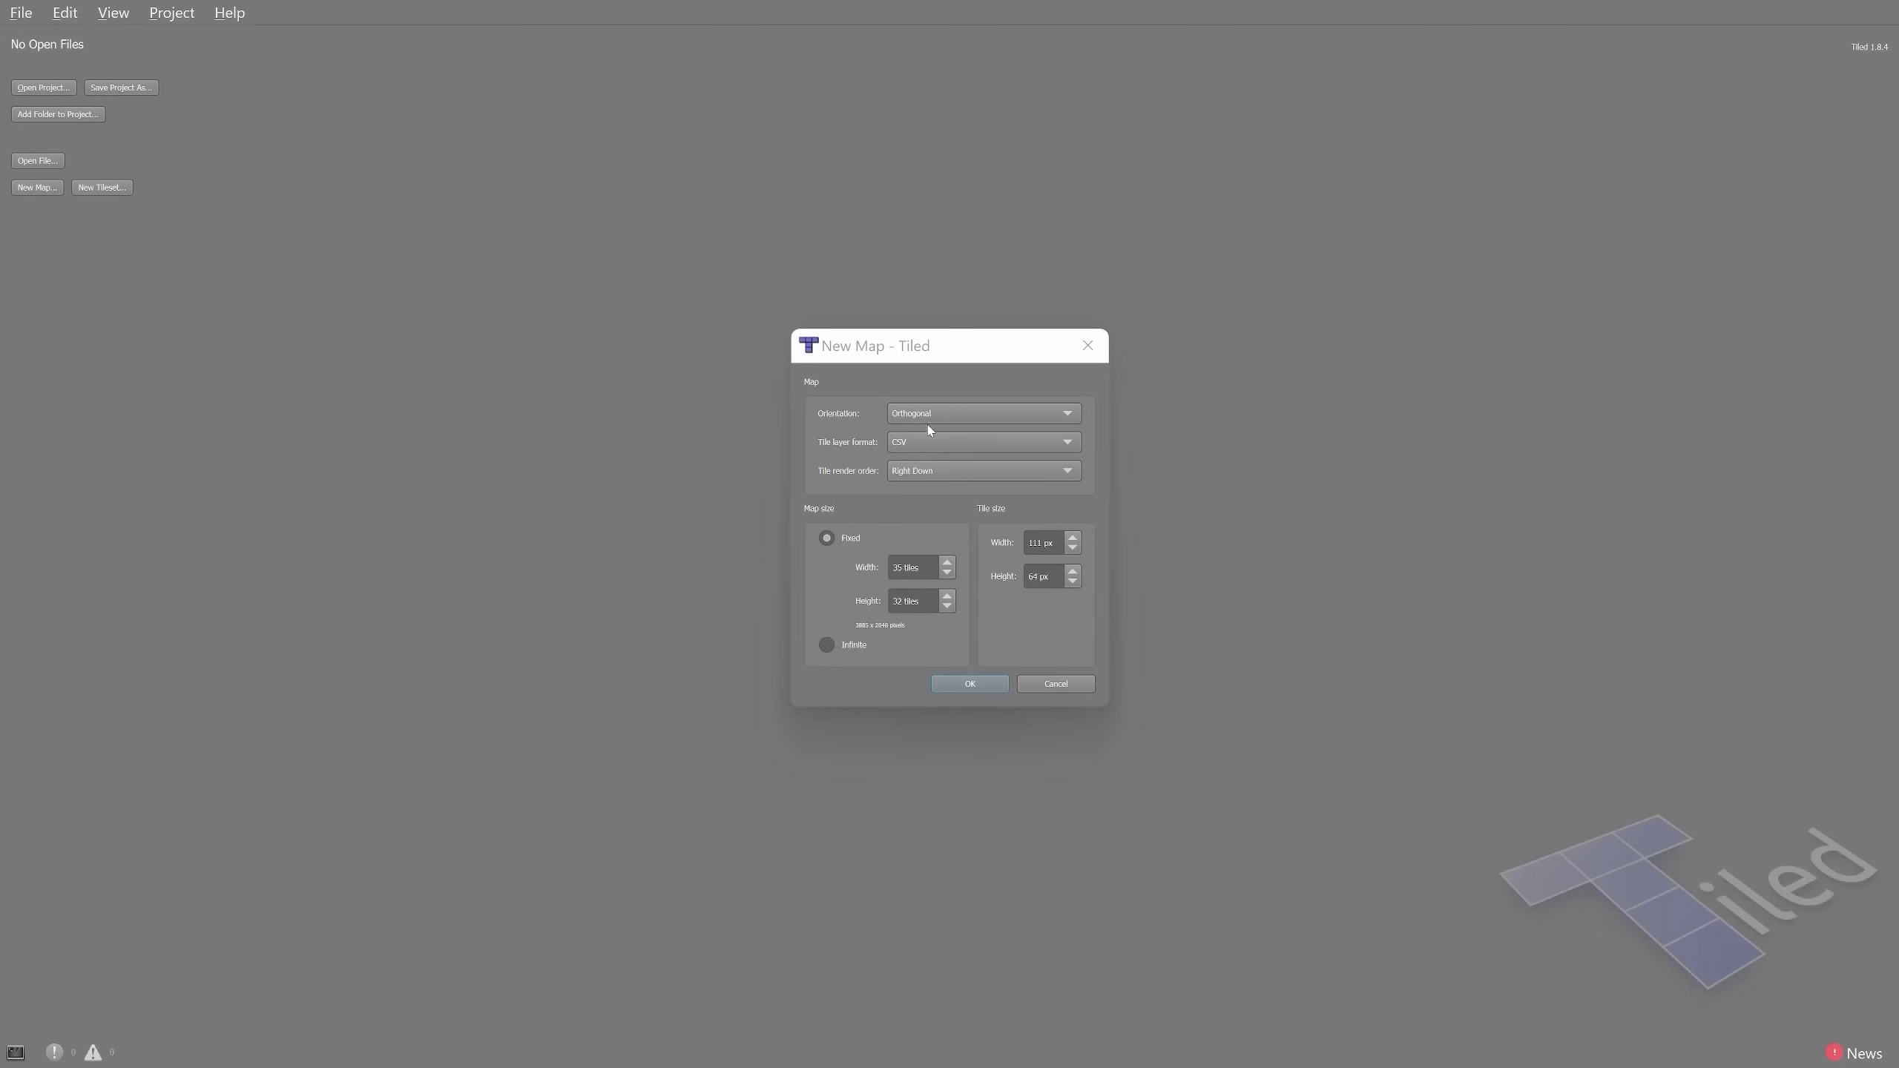
left_click(963, 417)
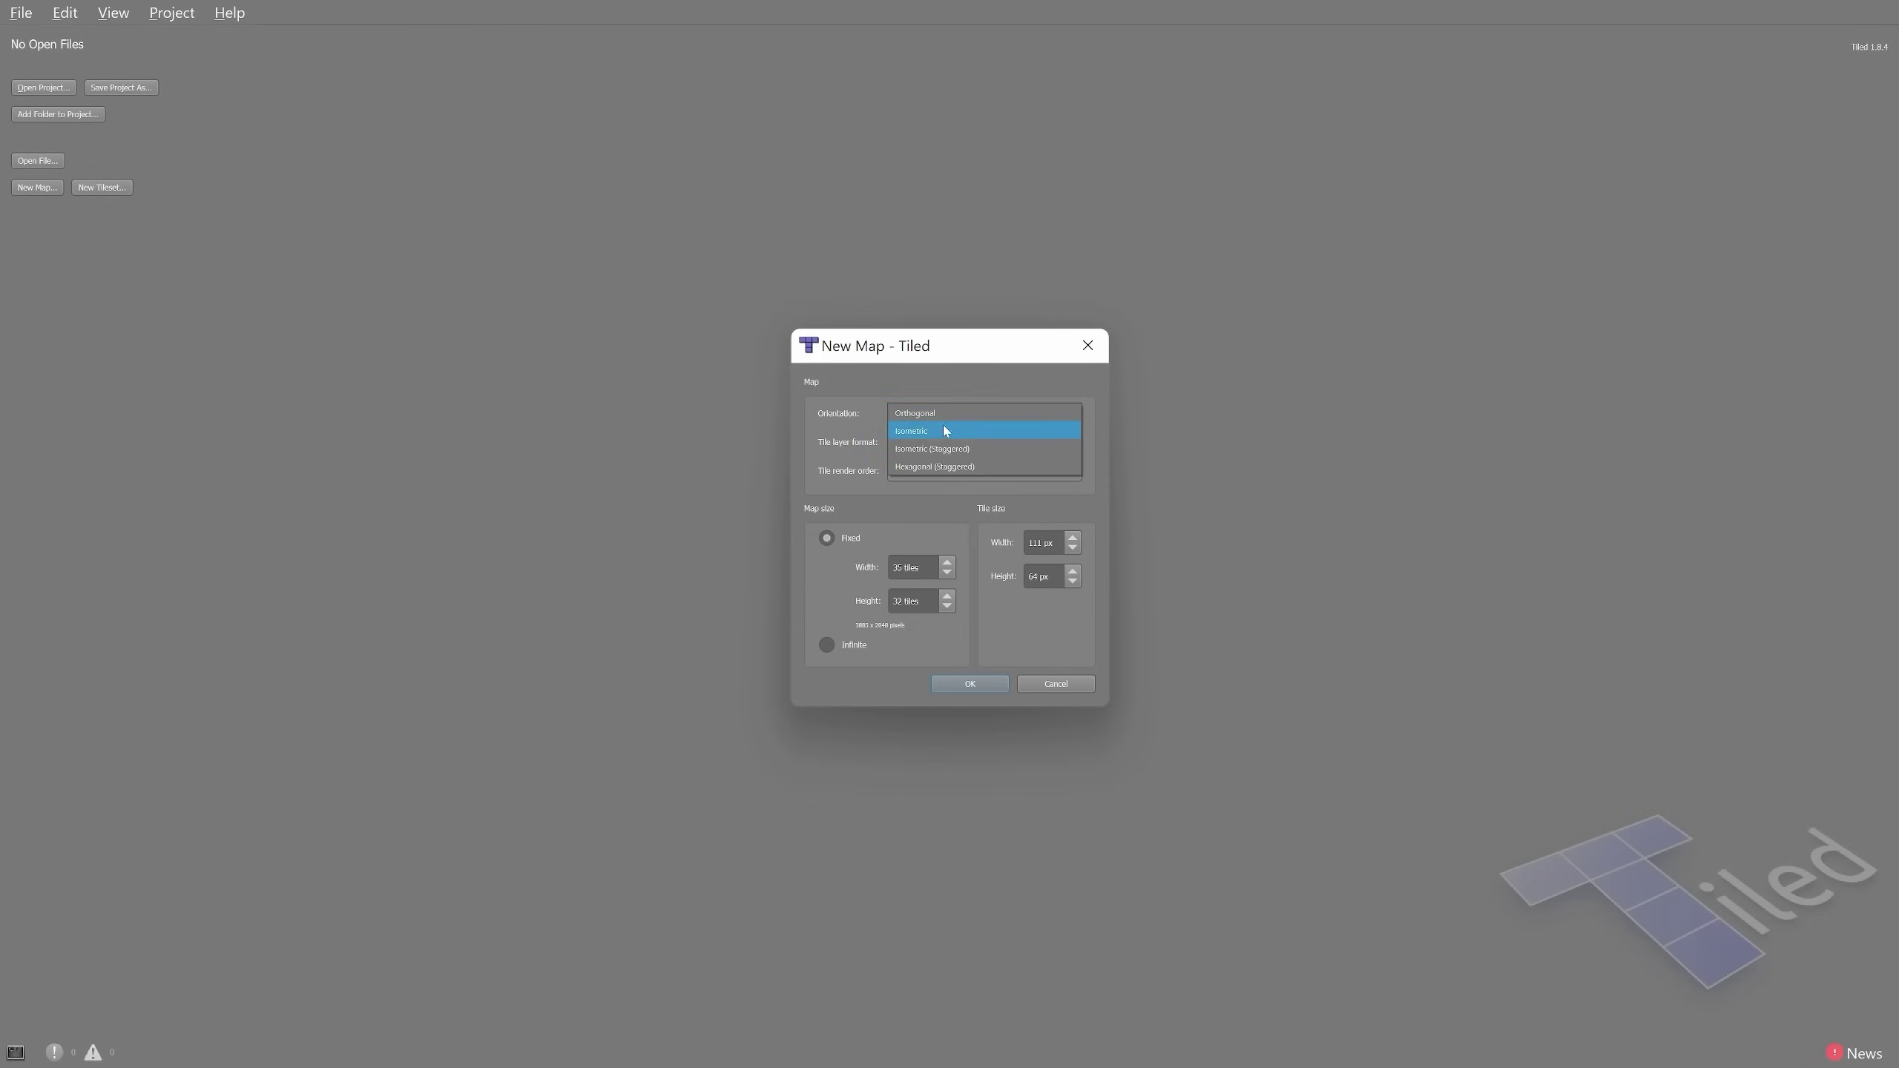
left_click(927, 414)
left_click(947, 448)
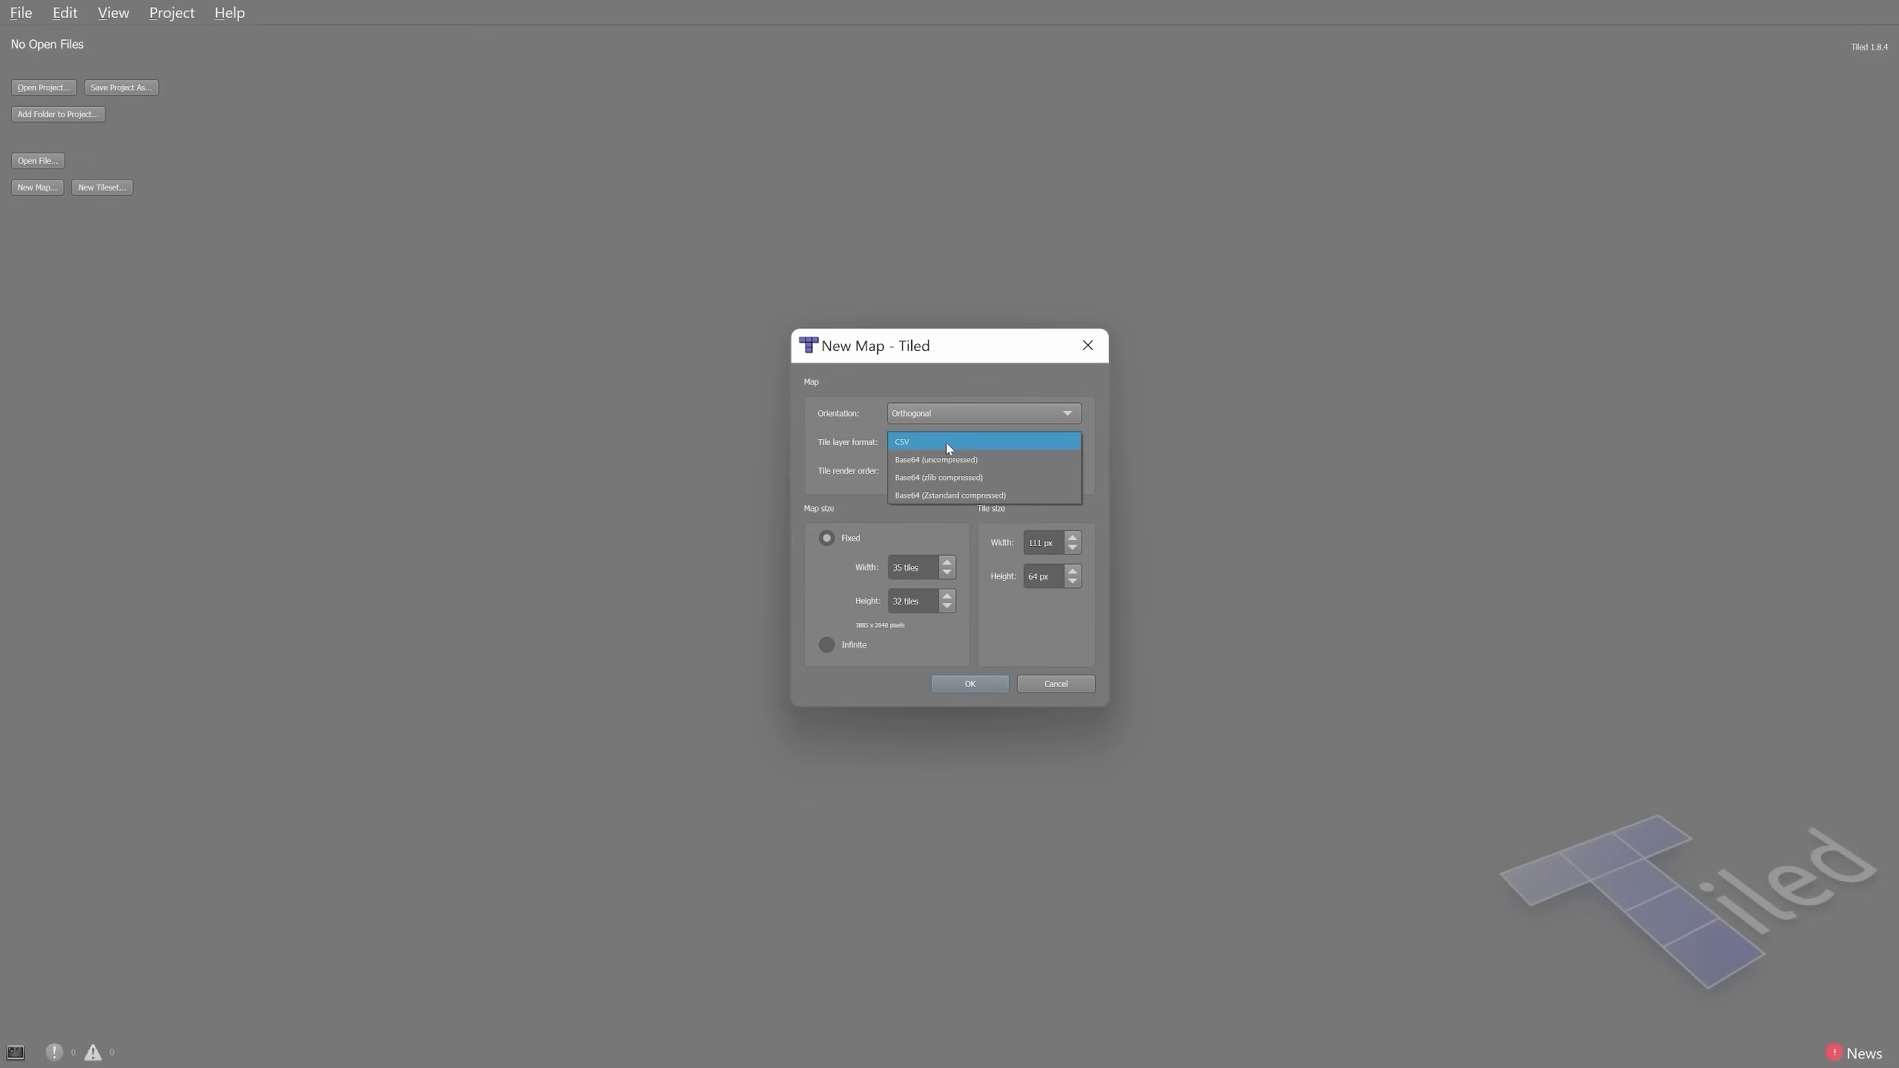
left_click(986, 442)
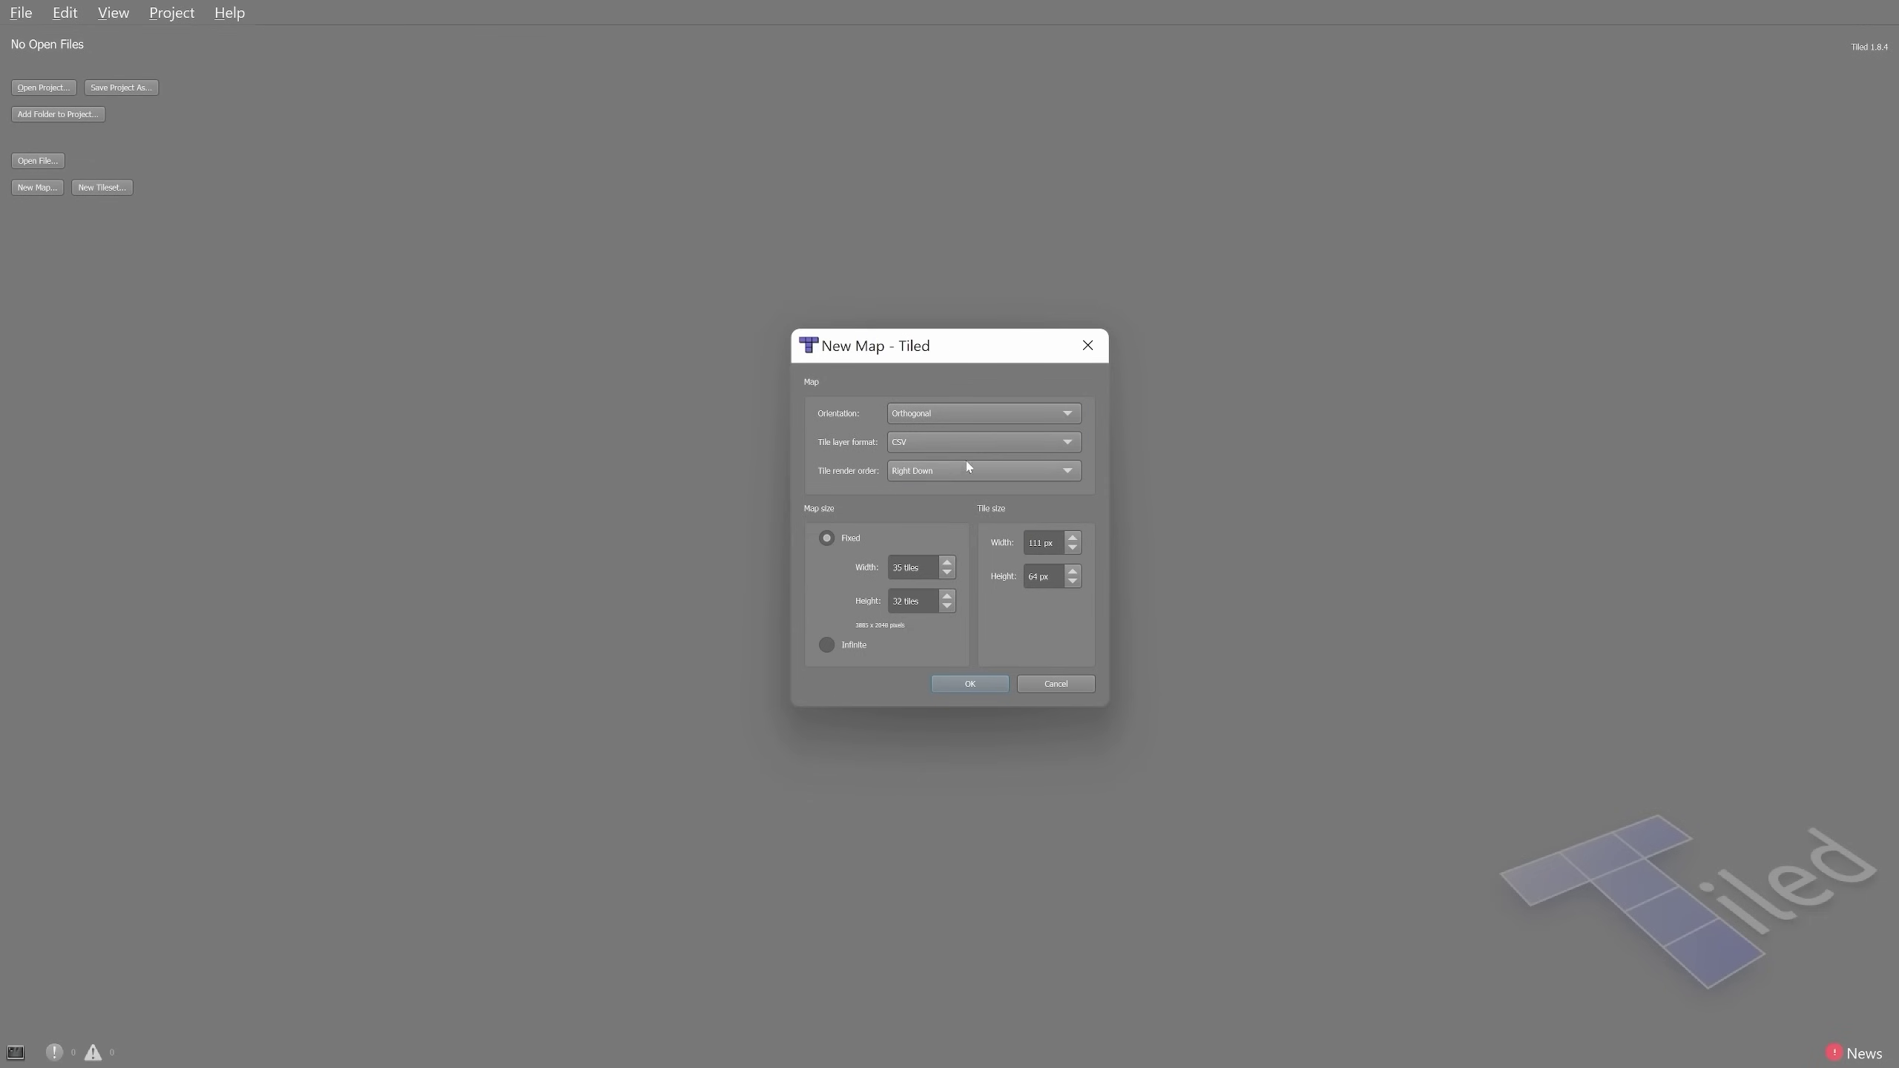
left_click(942, 473)
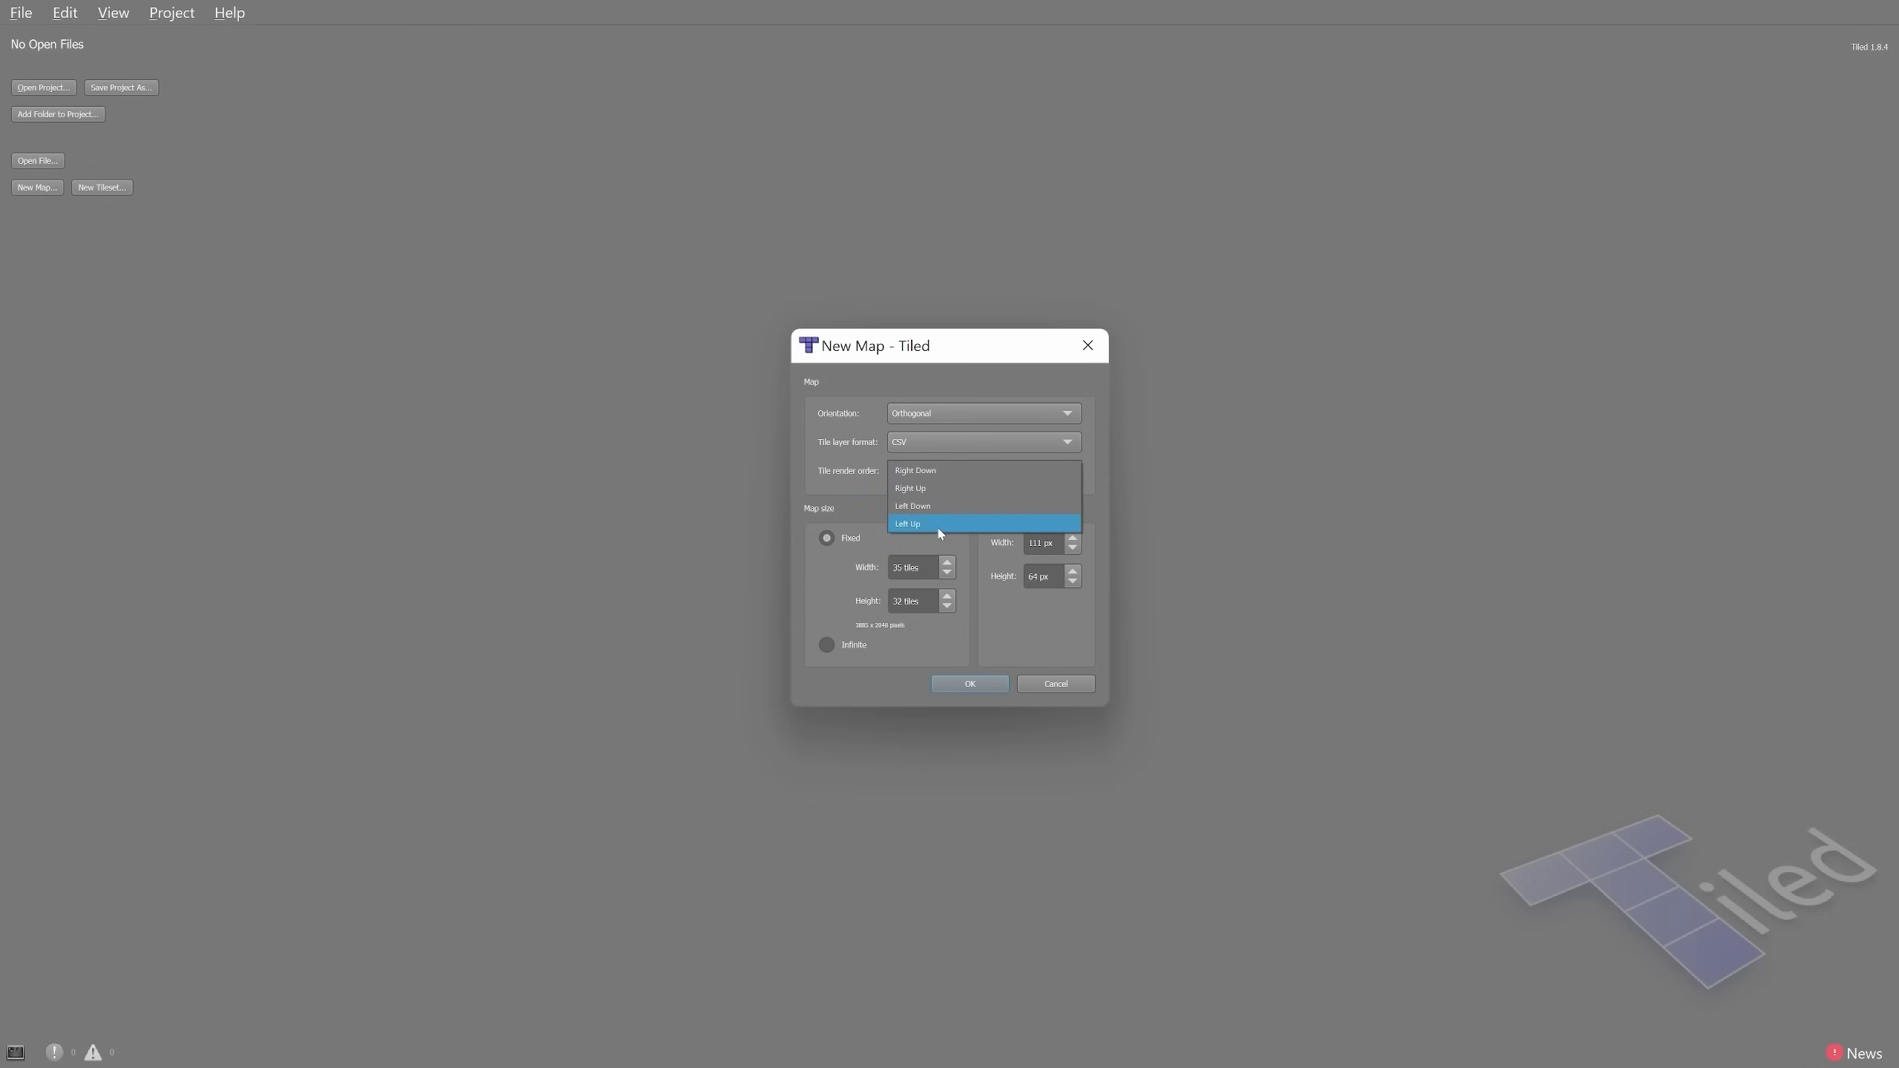
left_click(935, 467)
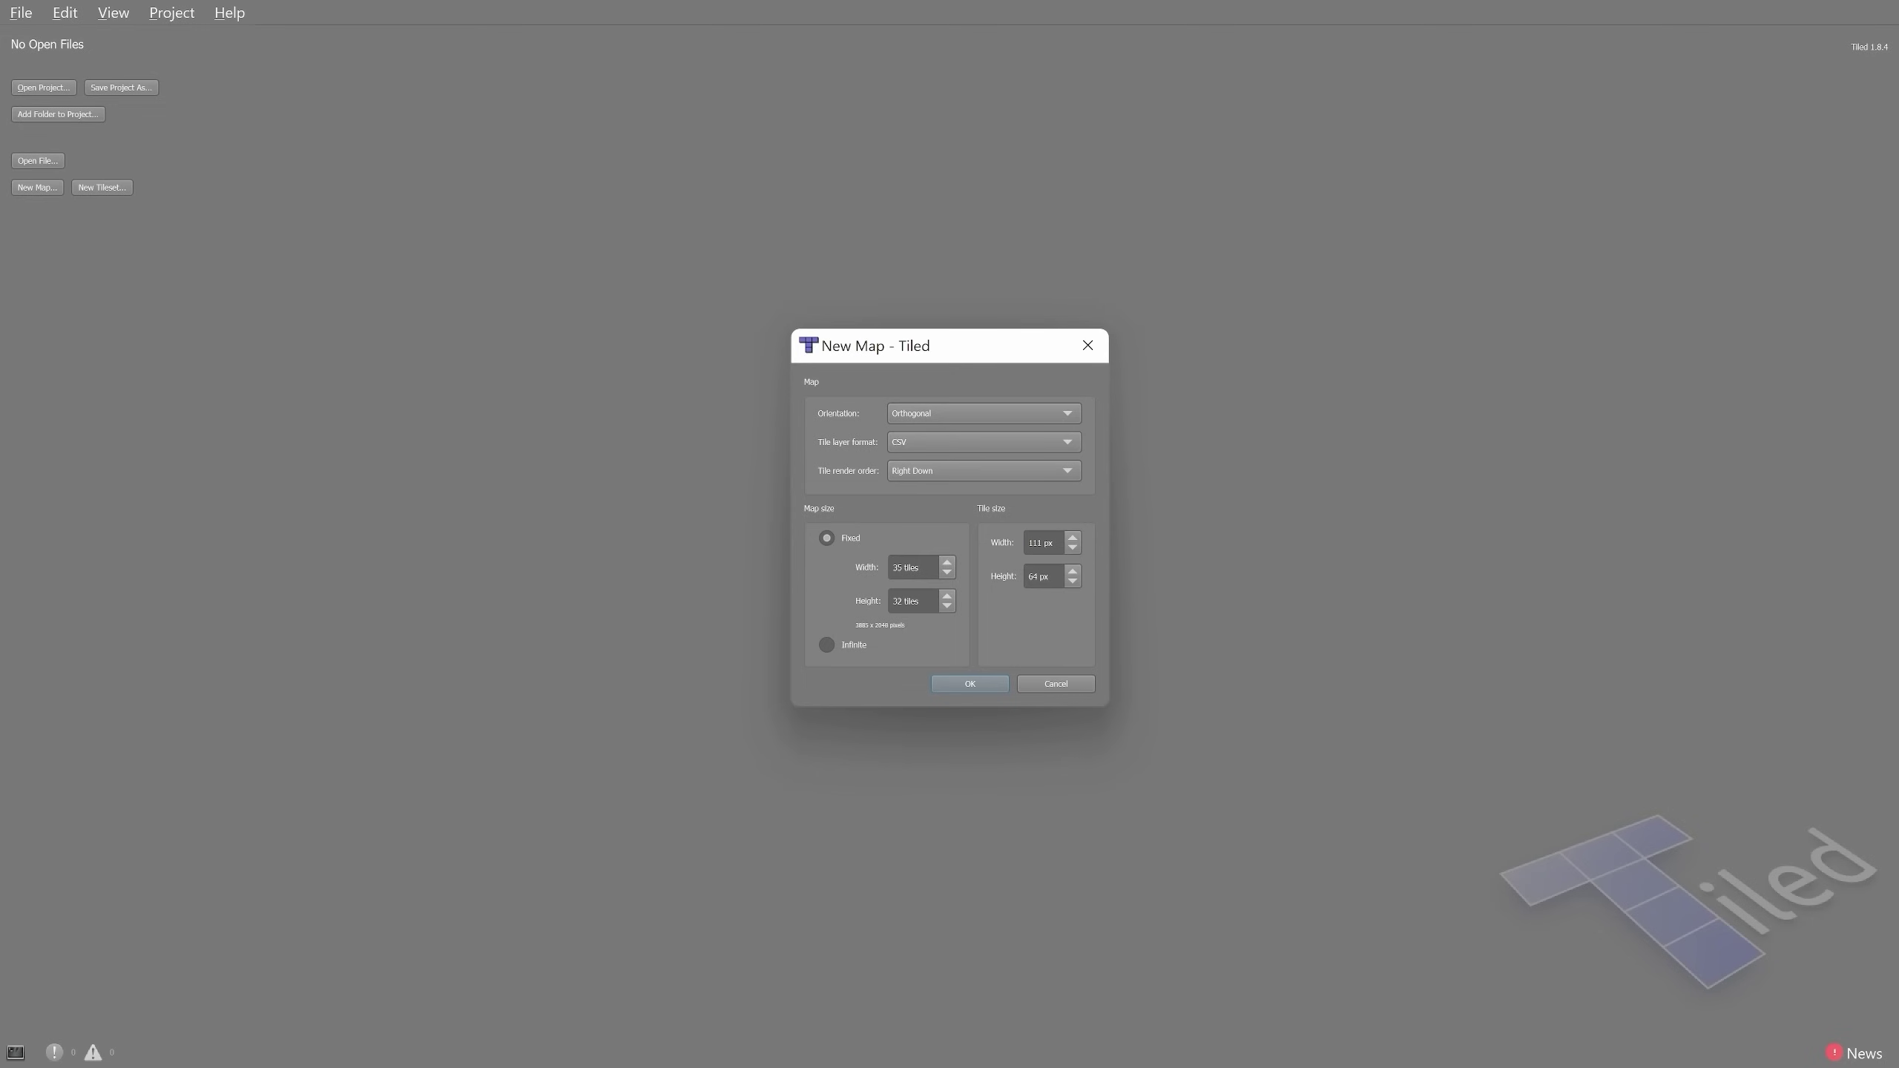
left_click_drag(794, 521, 860, 518)
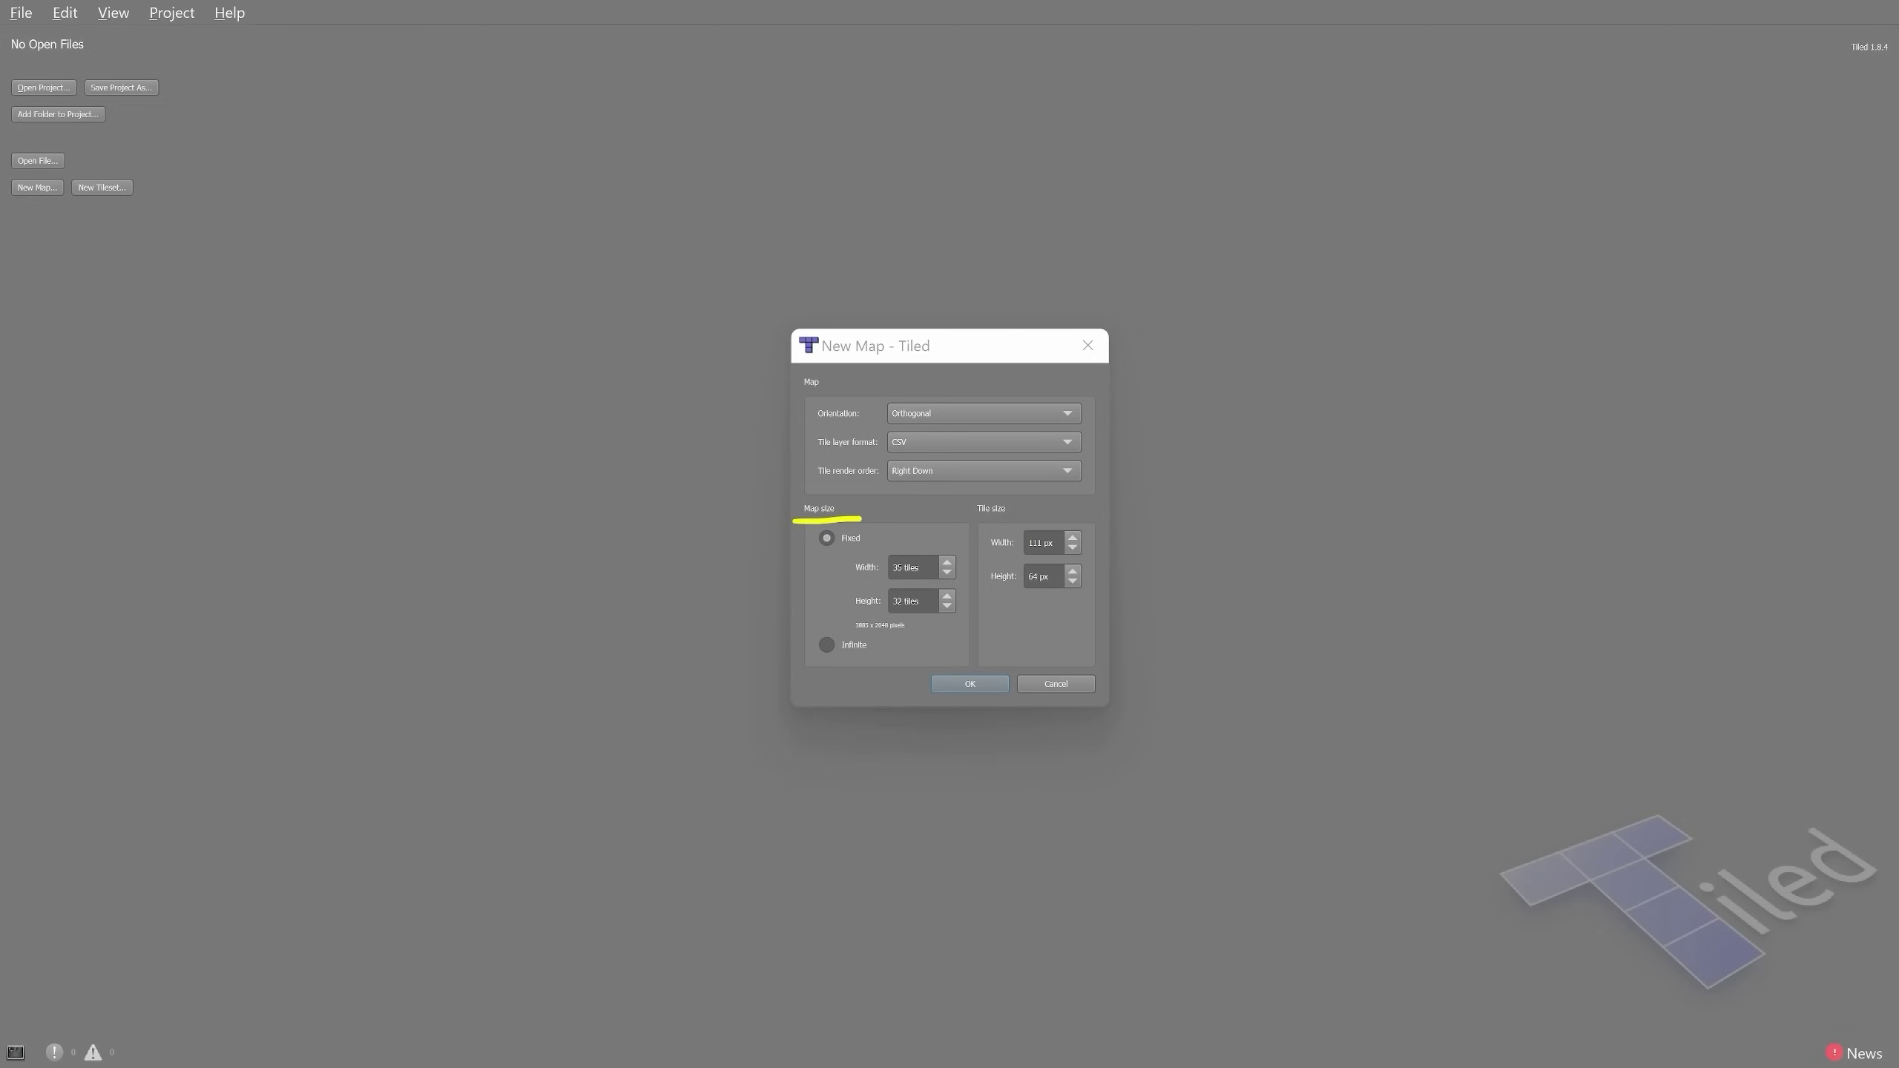
left_click_drag(976, 519, 1019, 517)
left_click_drag(192, 333, 263, 701)
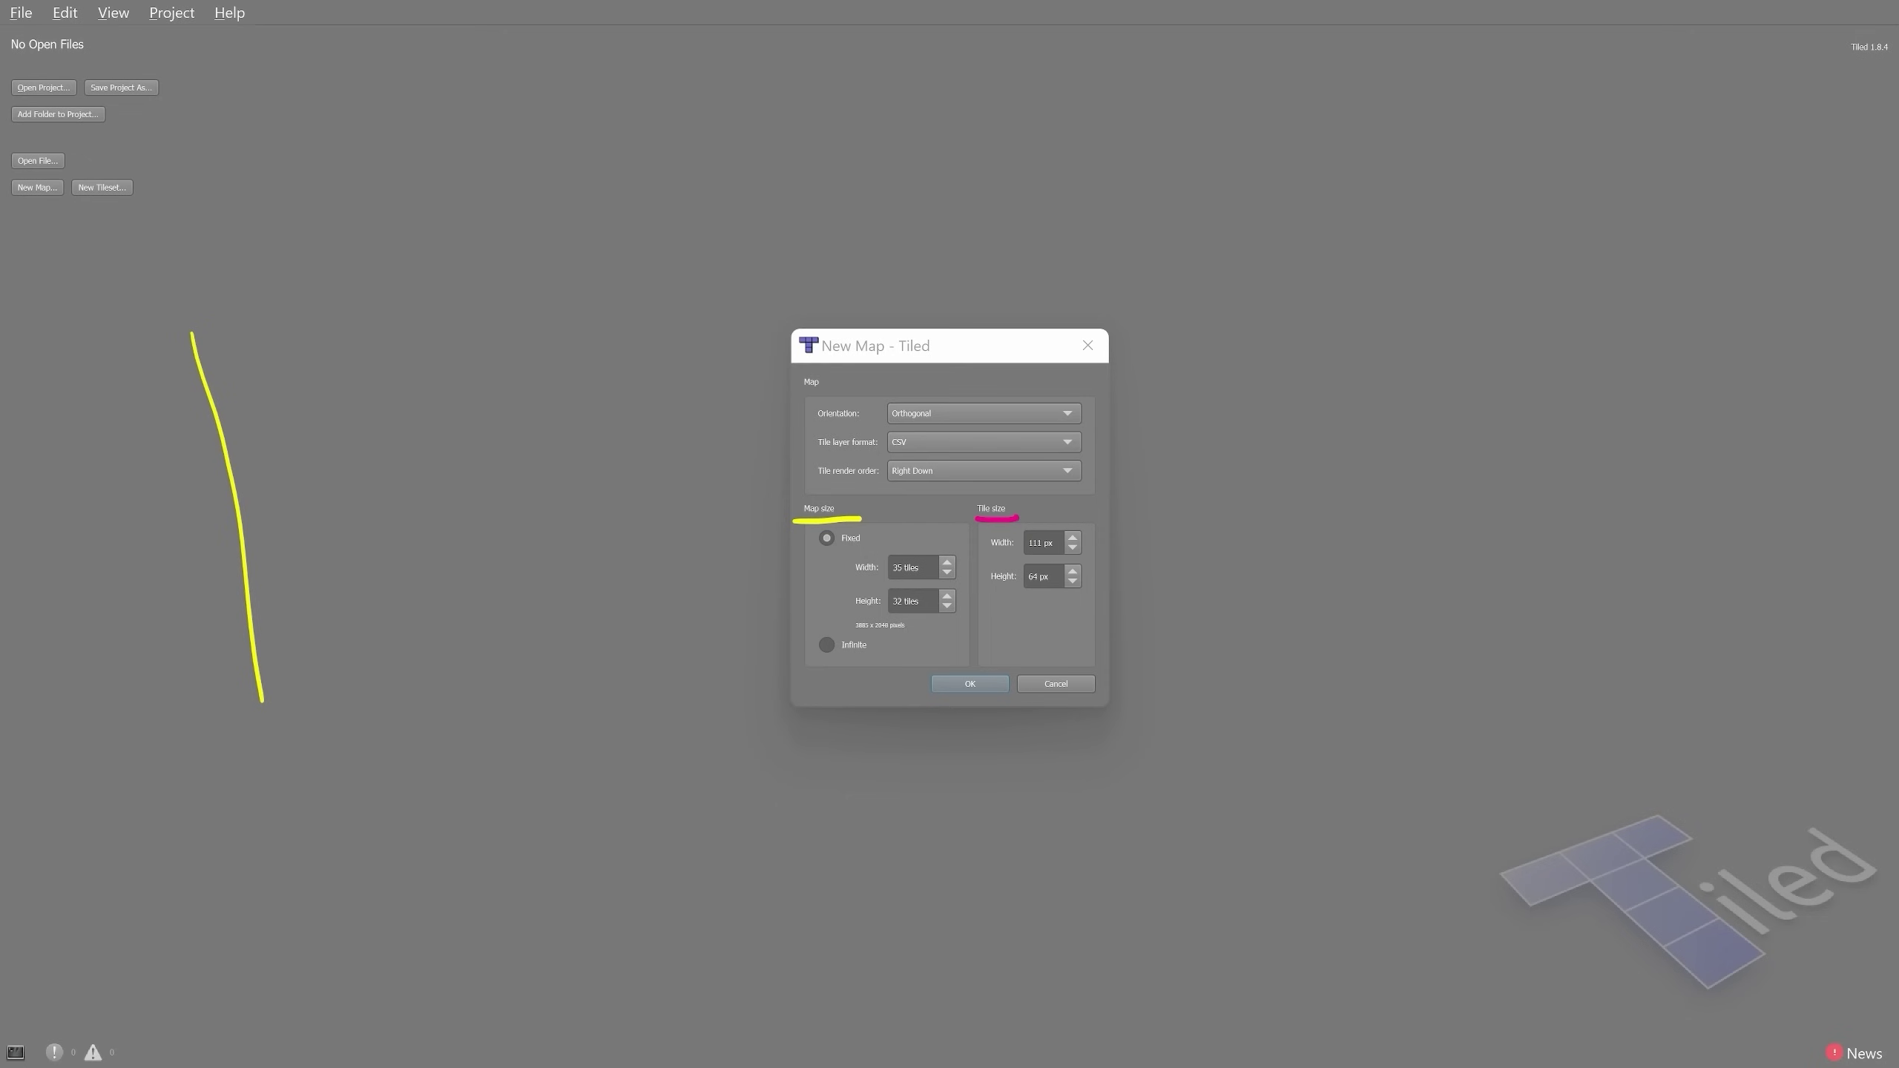
mouse_move(201, 322)
left_mouse_down()
mouse_move(702, 280)
mouse_move(731, 770)
left_mouse_up()
left_click_drag(317, 758, 722, 732)
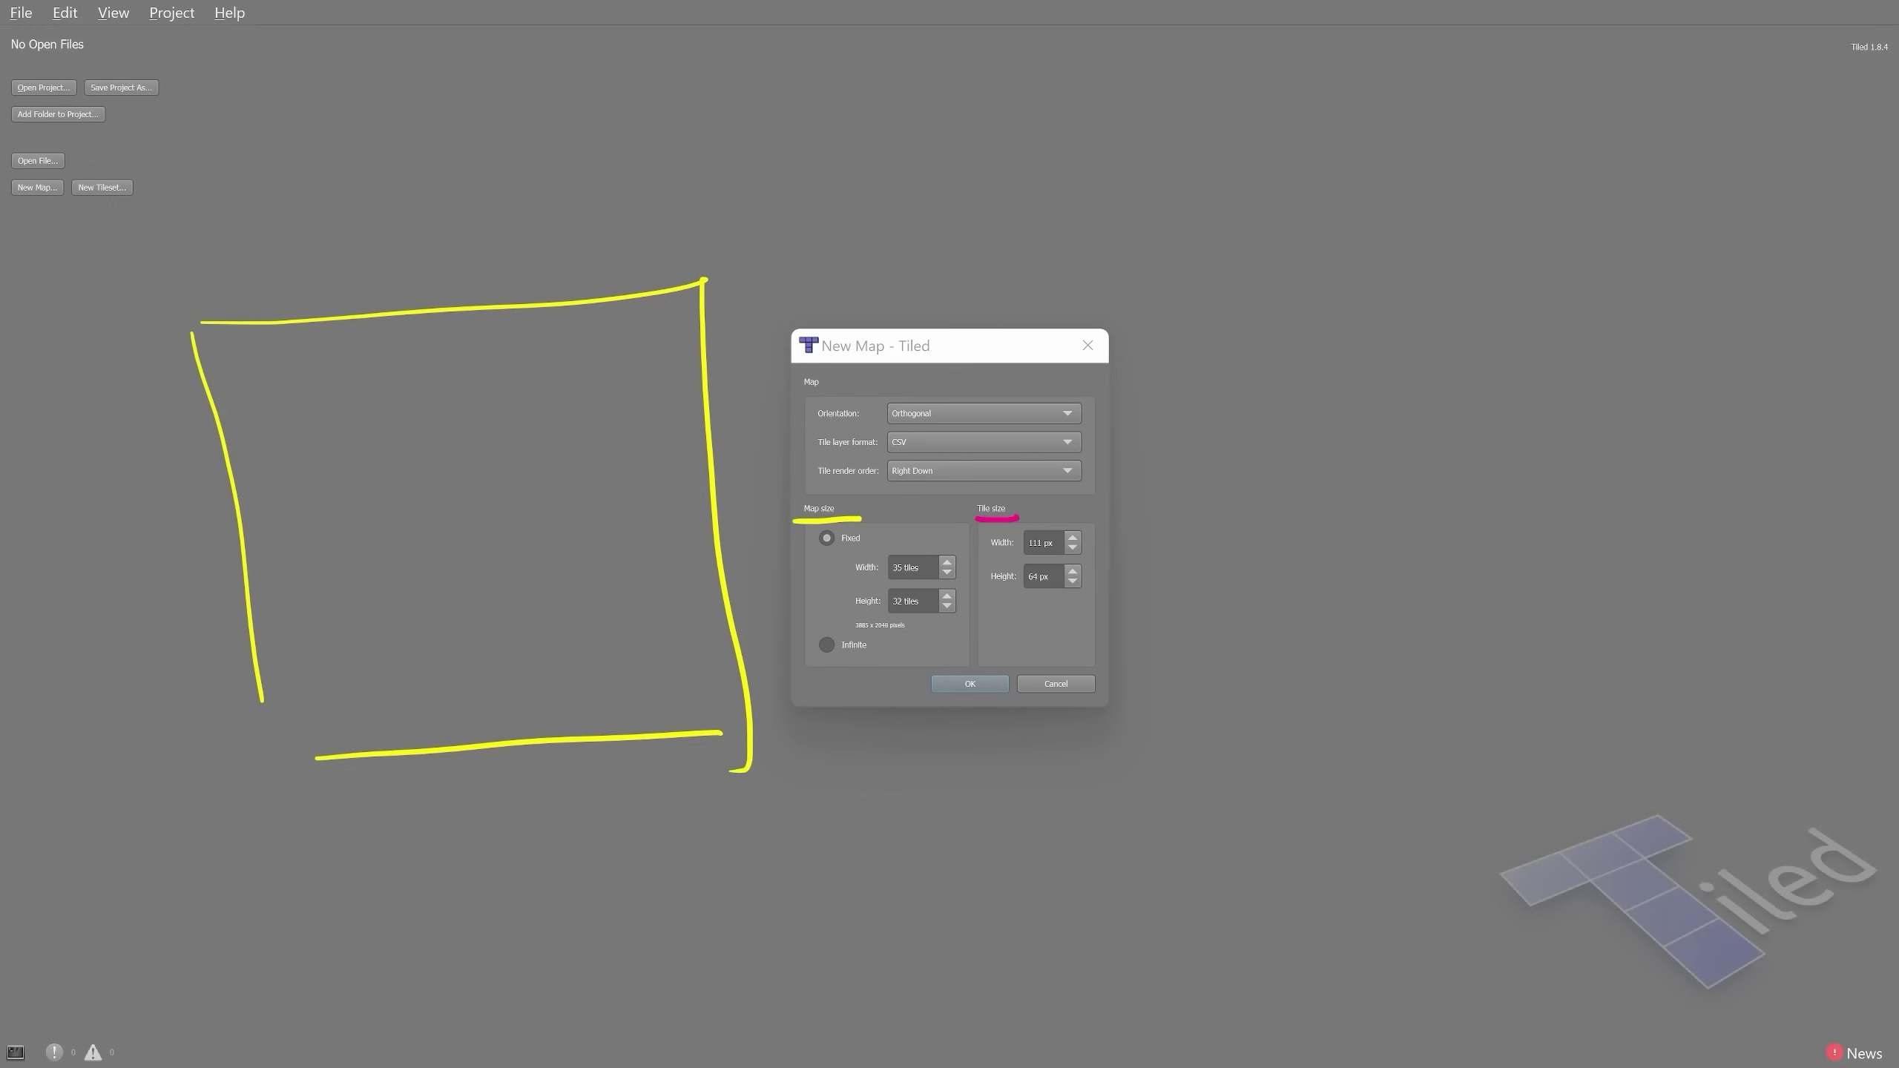
left_click_drag(195, 323, 260, 317)
mouse_move(259, 316)
left_mouse_down()
mouse_move(255, 379)
mouse_move(342, 334)
mouse_move(289, 381)
left_mouse_up()
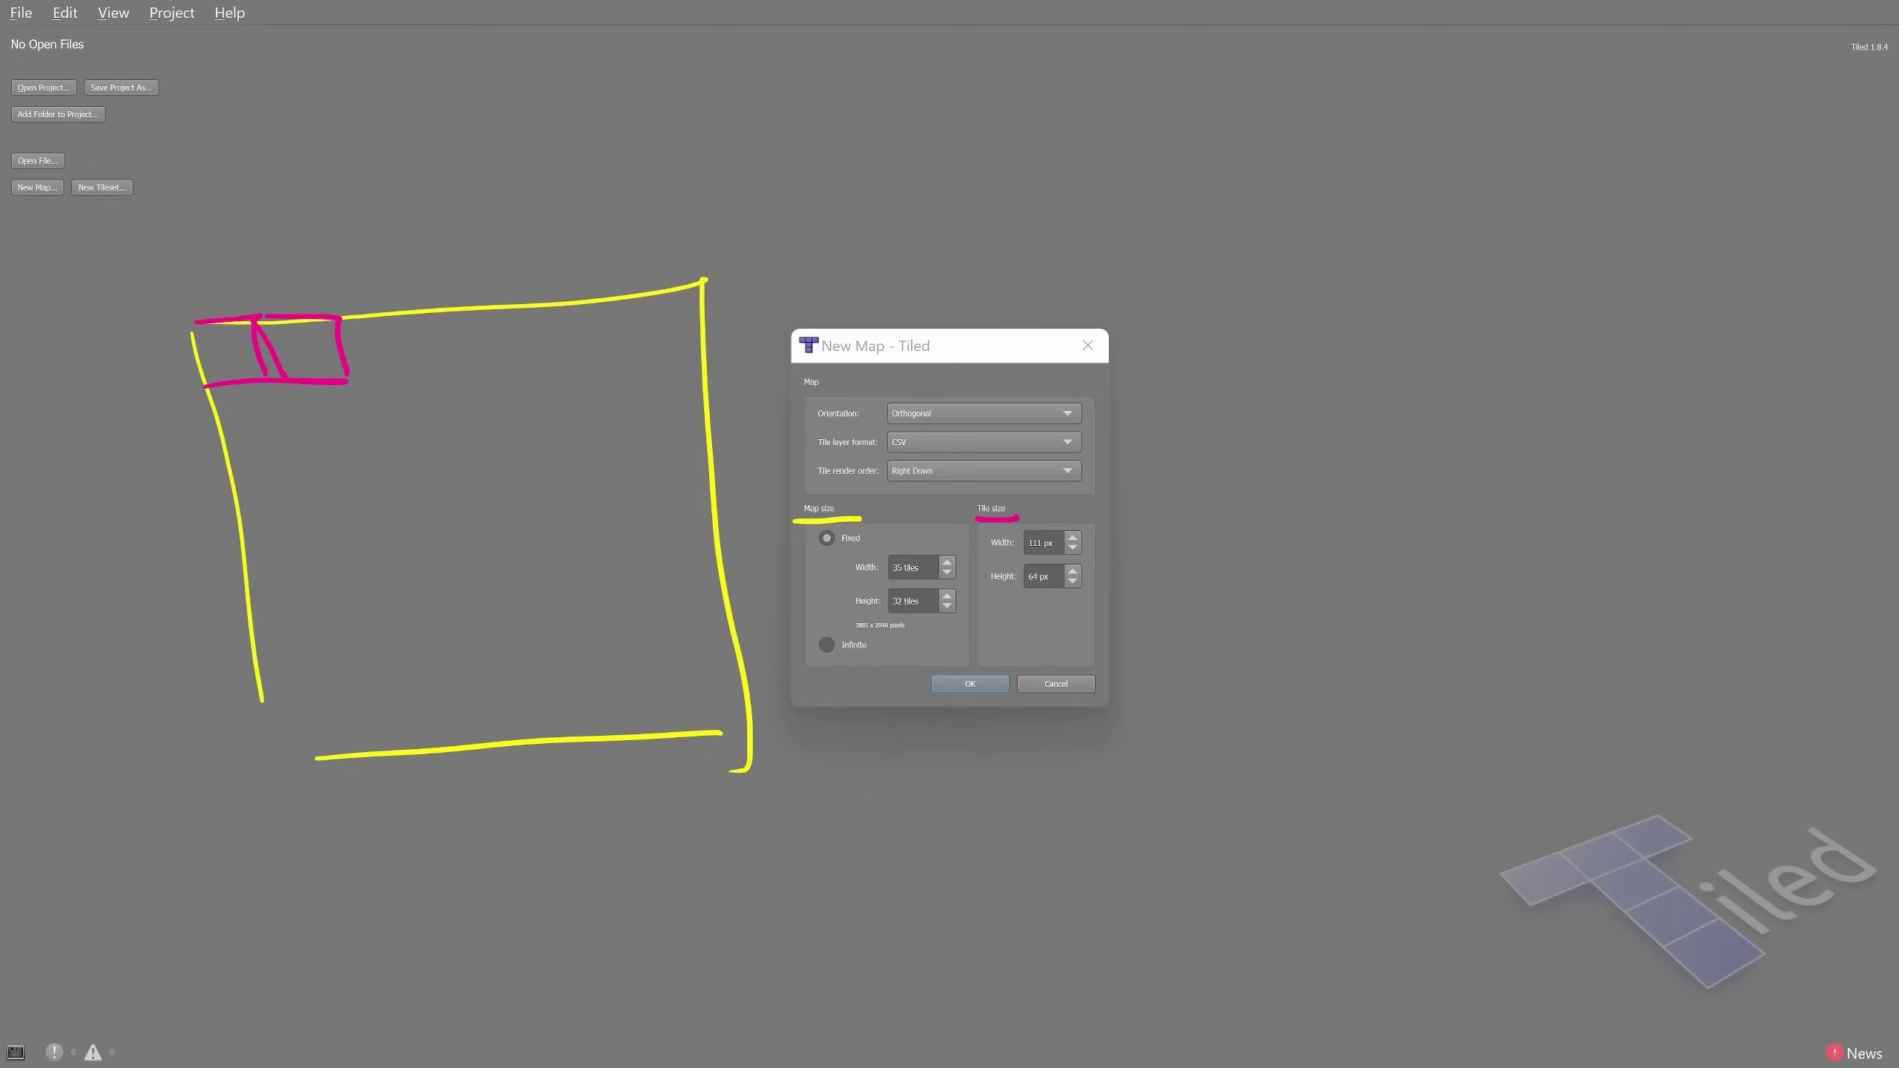
left_click_drag(337, 309, 356, 357)
mouse_move(335, 307)
left_mouse_down()
mouse_move(365, 308)
mouse_move(412, 365)
left_mouse_up()
mouse_move(207, 390)
left_mouse_down()
mouse_move(225, 445)
mouse_move(285, 383)
left_mouse_up()
left_click_drag(282, 384, 304, 440)
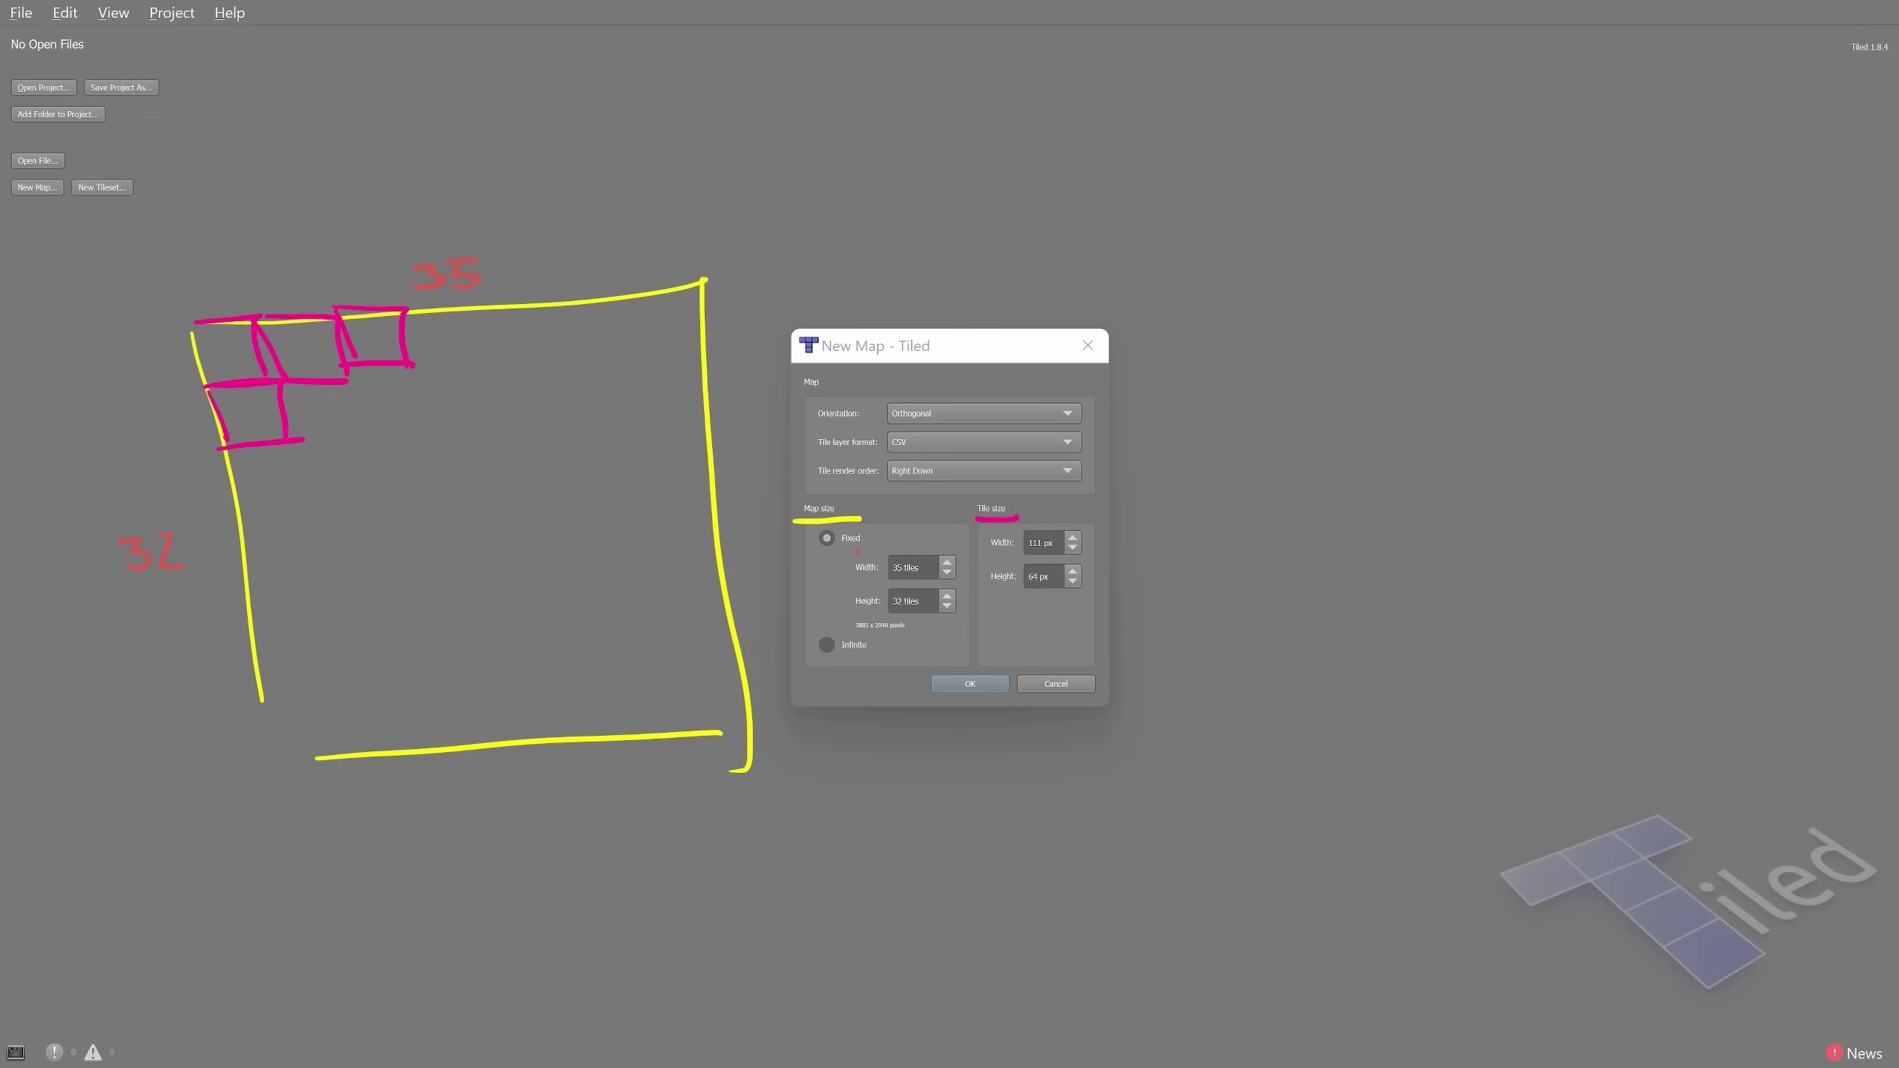
left_click_drag(856, 551, 841, 615)
left_click_drag(1026, 590, 1055, 588)
left_click_drag(1056, 523, 1038, 524)
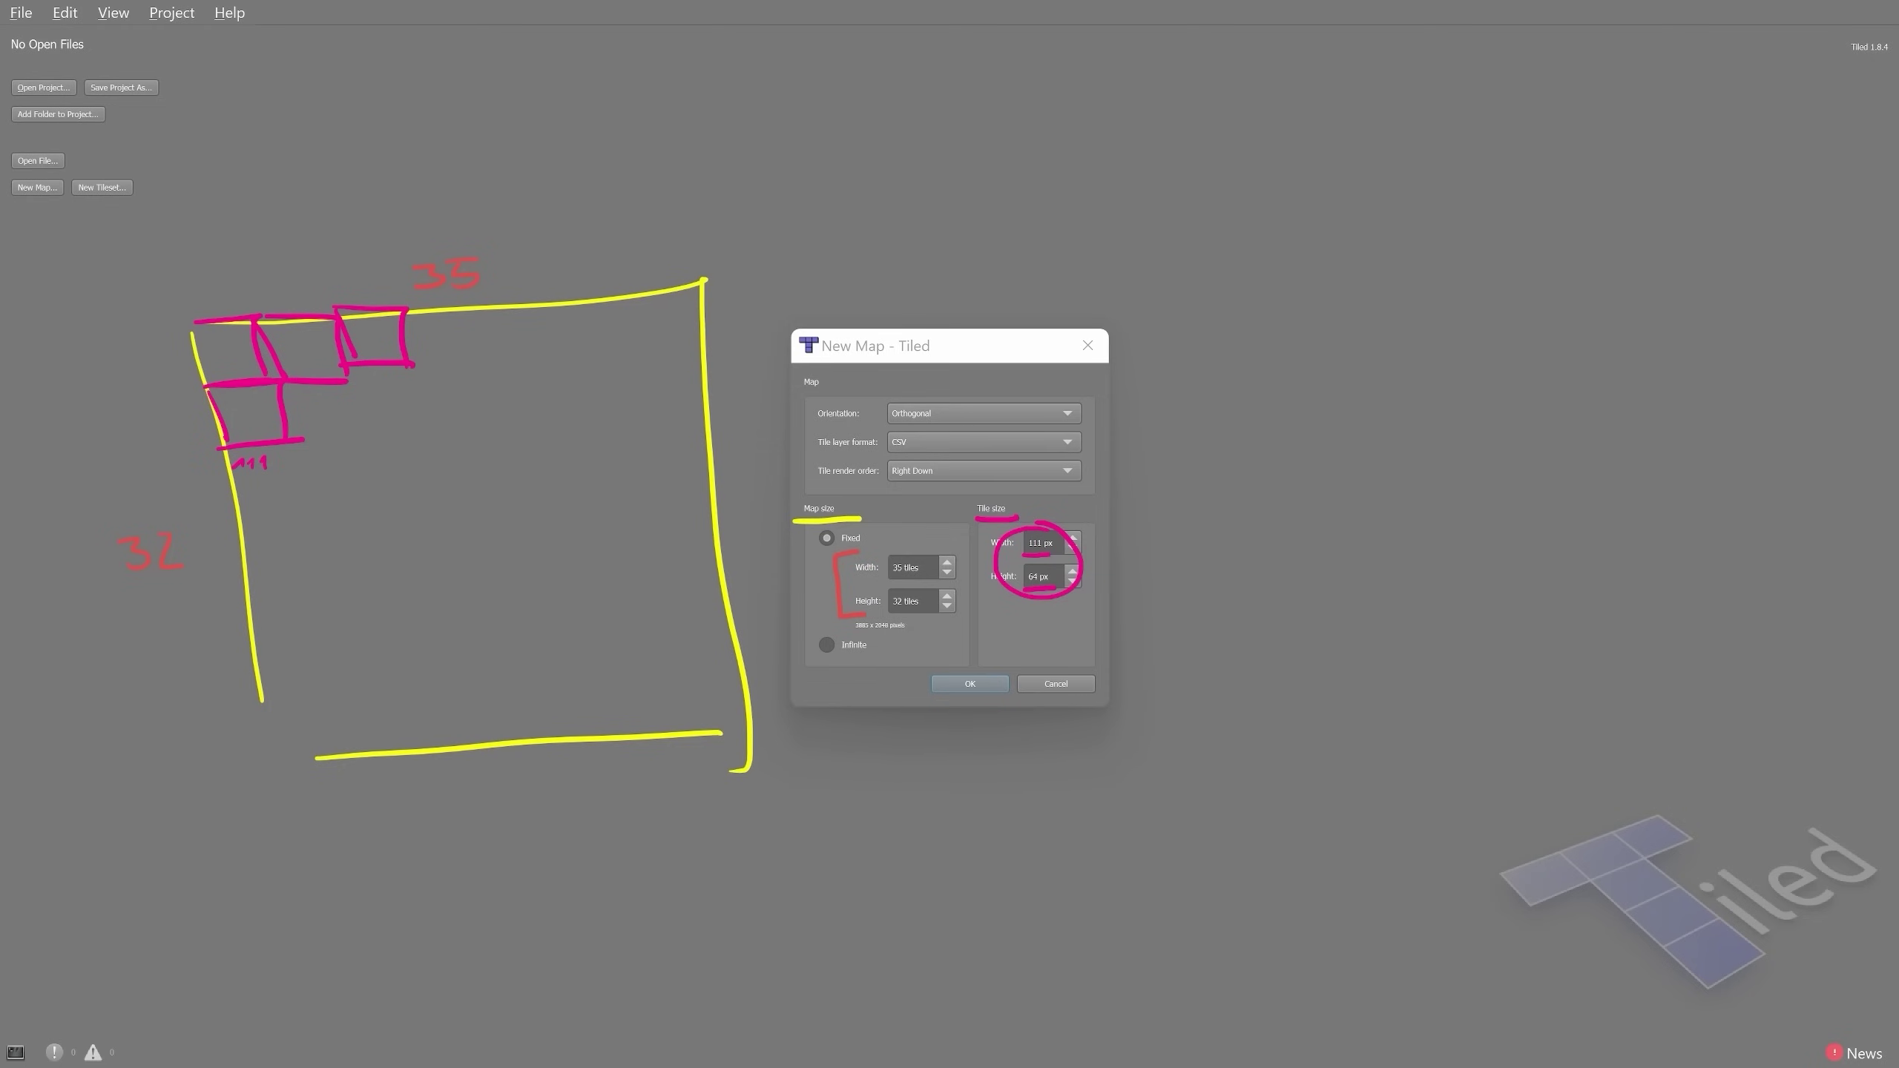
left_click_drag(310, 402, 300, 412)
key("Escape")
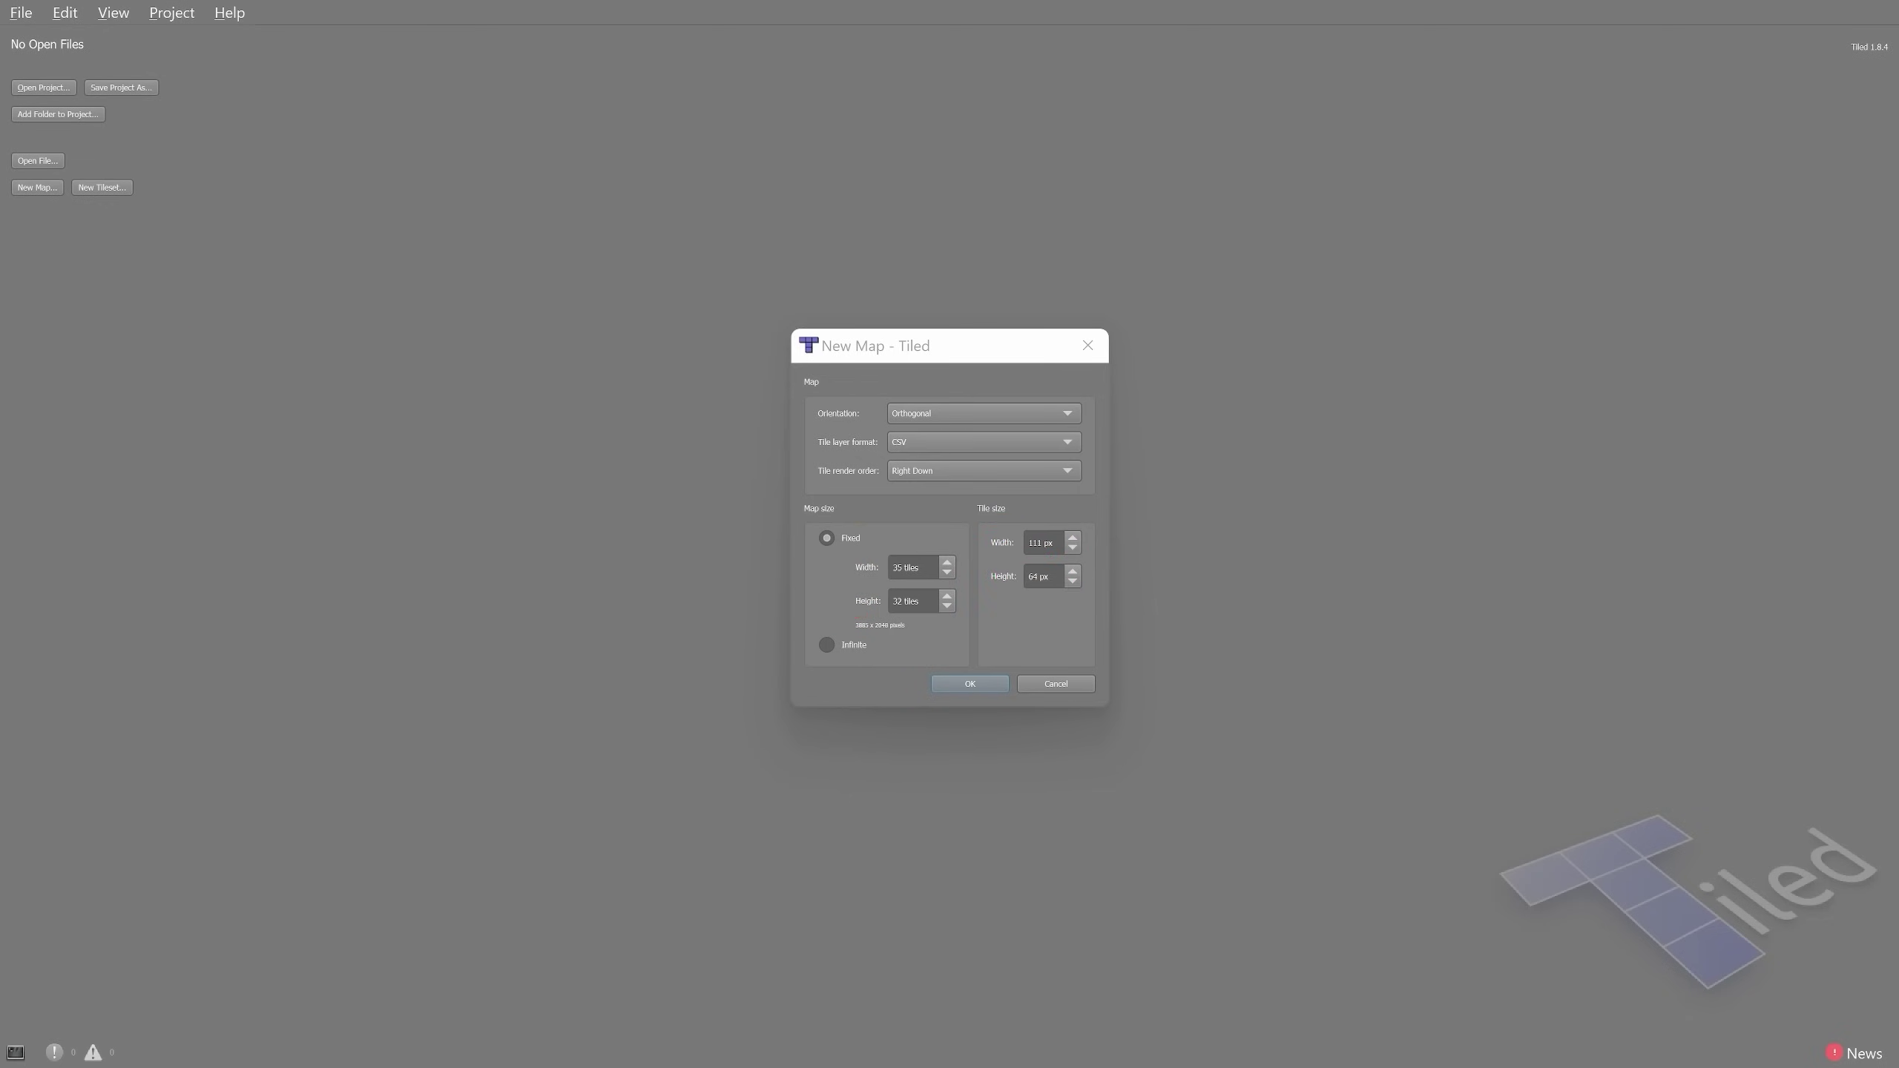
- Select the new map's tile width value for editing
left_click_drag(1056, 544, 1027, 543)
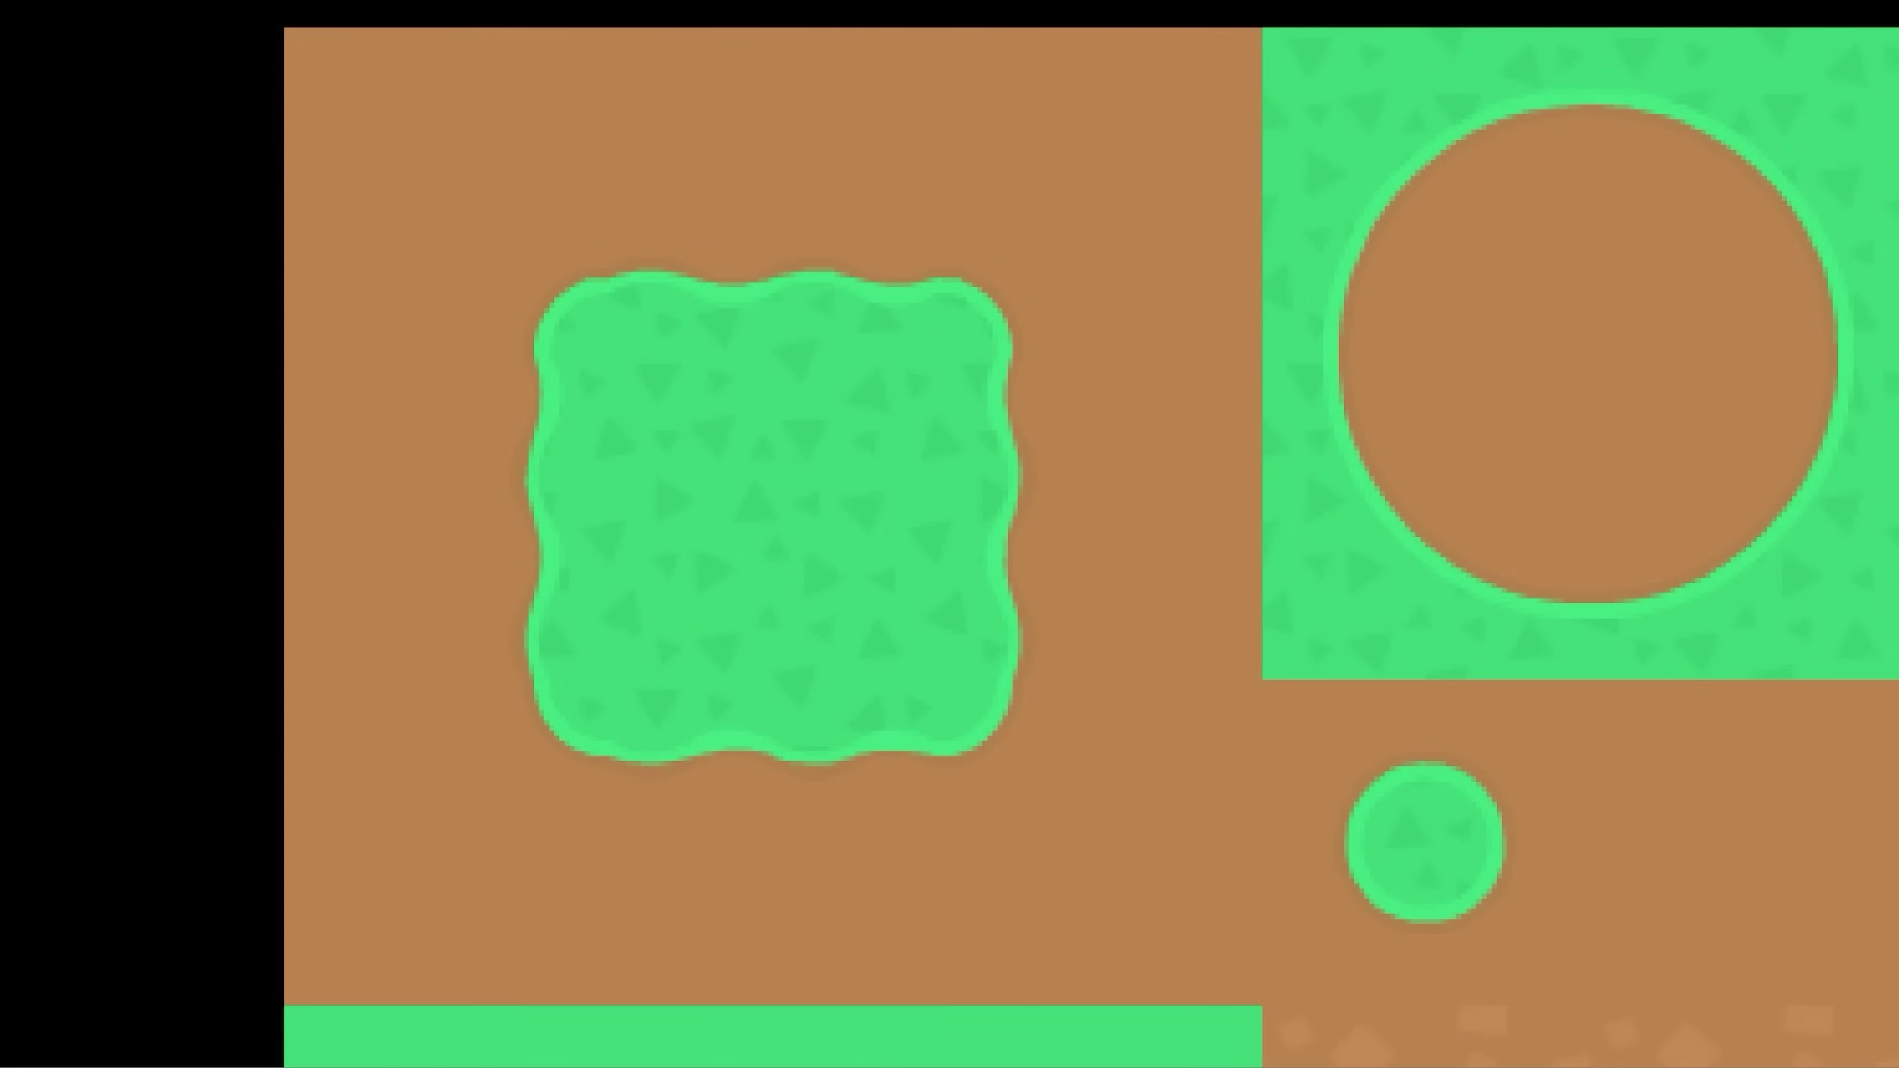
mouse_move(284, 300)
left_mouse_down()
mouse_move(593, 301)
mouse_move(564, 137)
mouse_move(581, 29)
left_mouse_up()
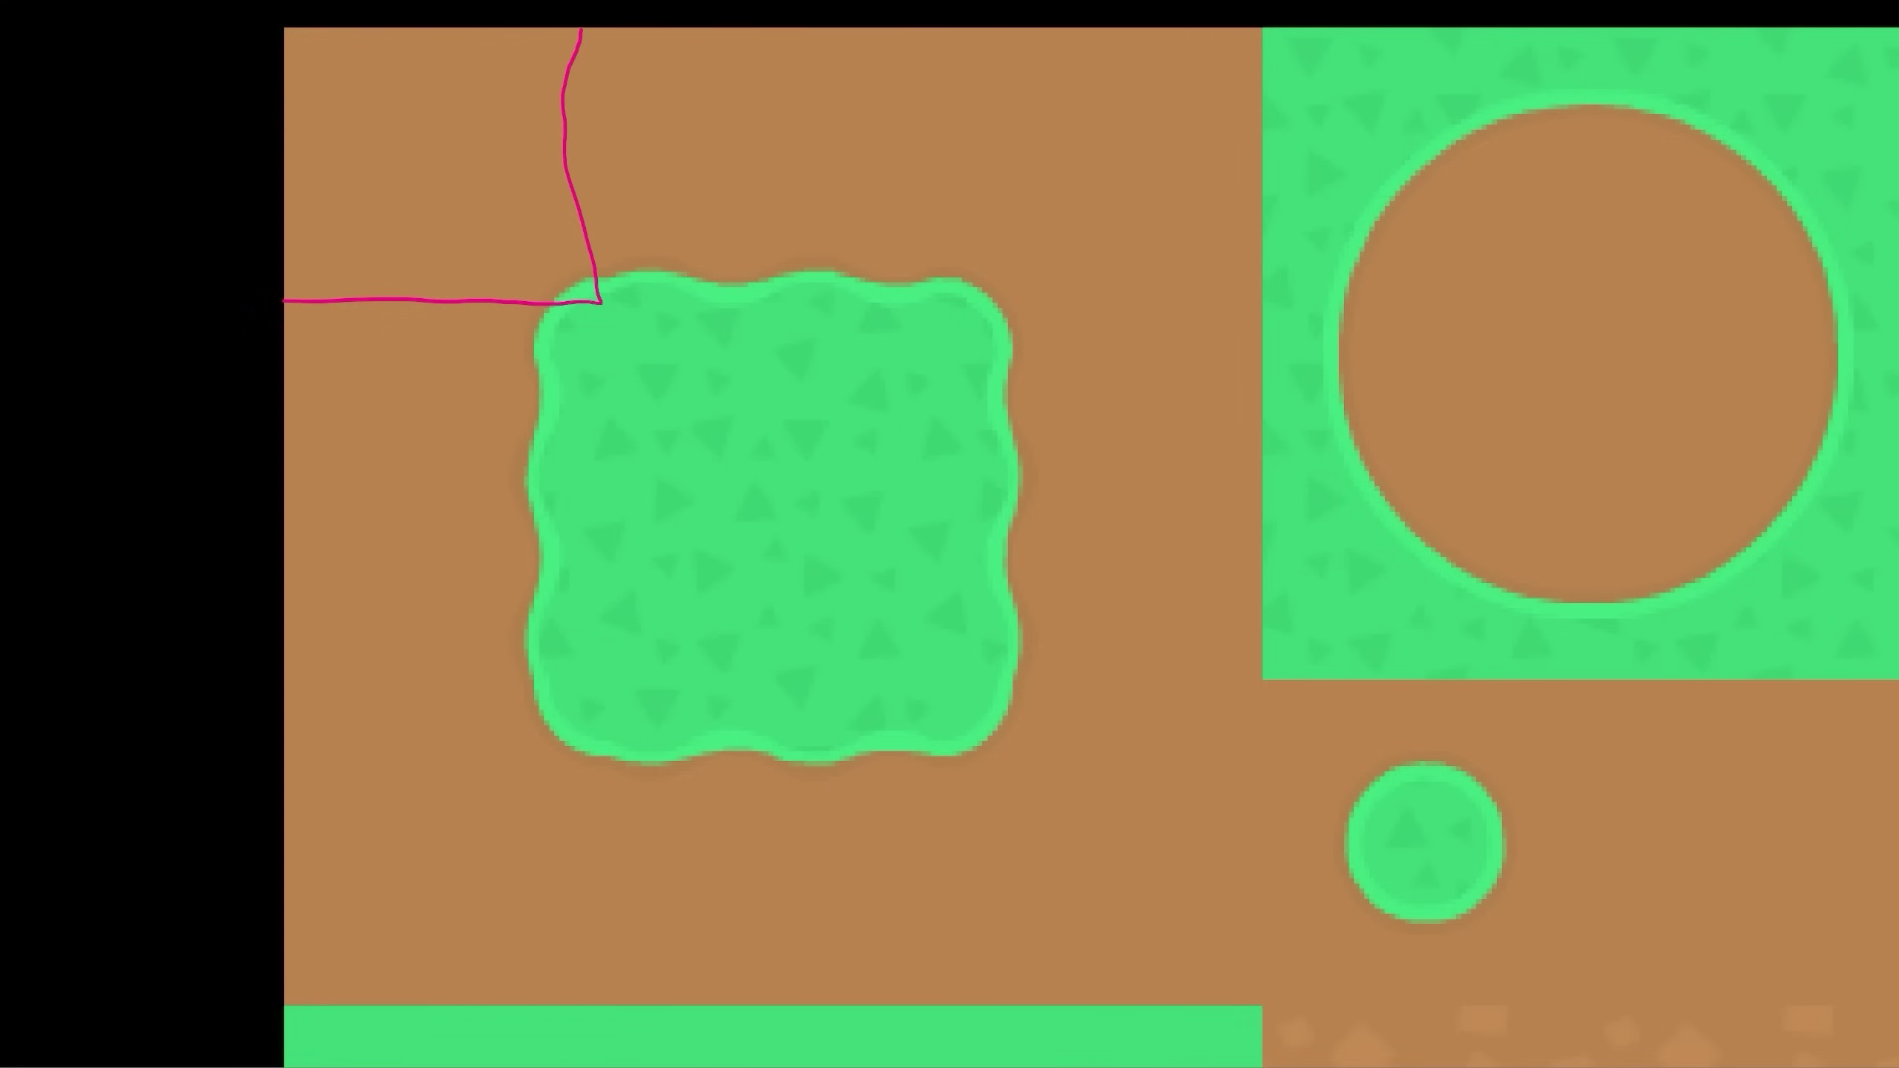
mouse_move(604, 299)
left_mouse_down()
mouse_move(873, 290)
mouse_move(887, 14)
left_mouse_up()
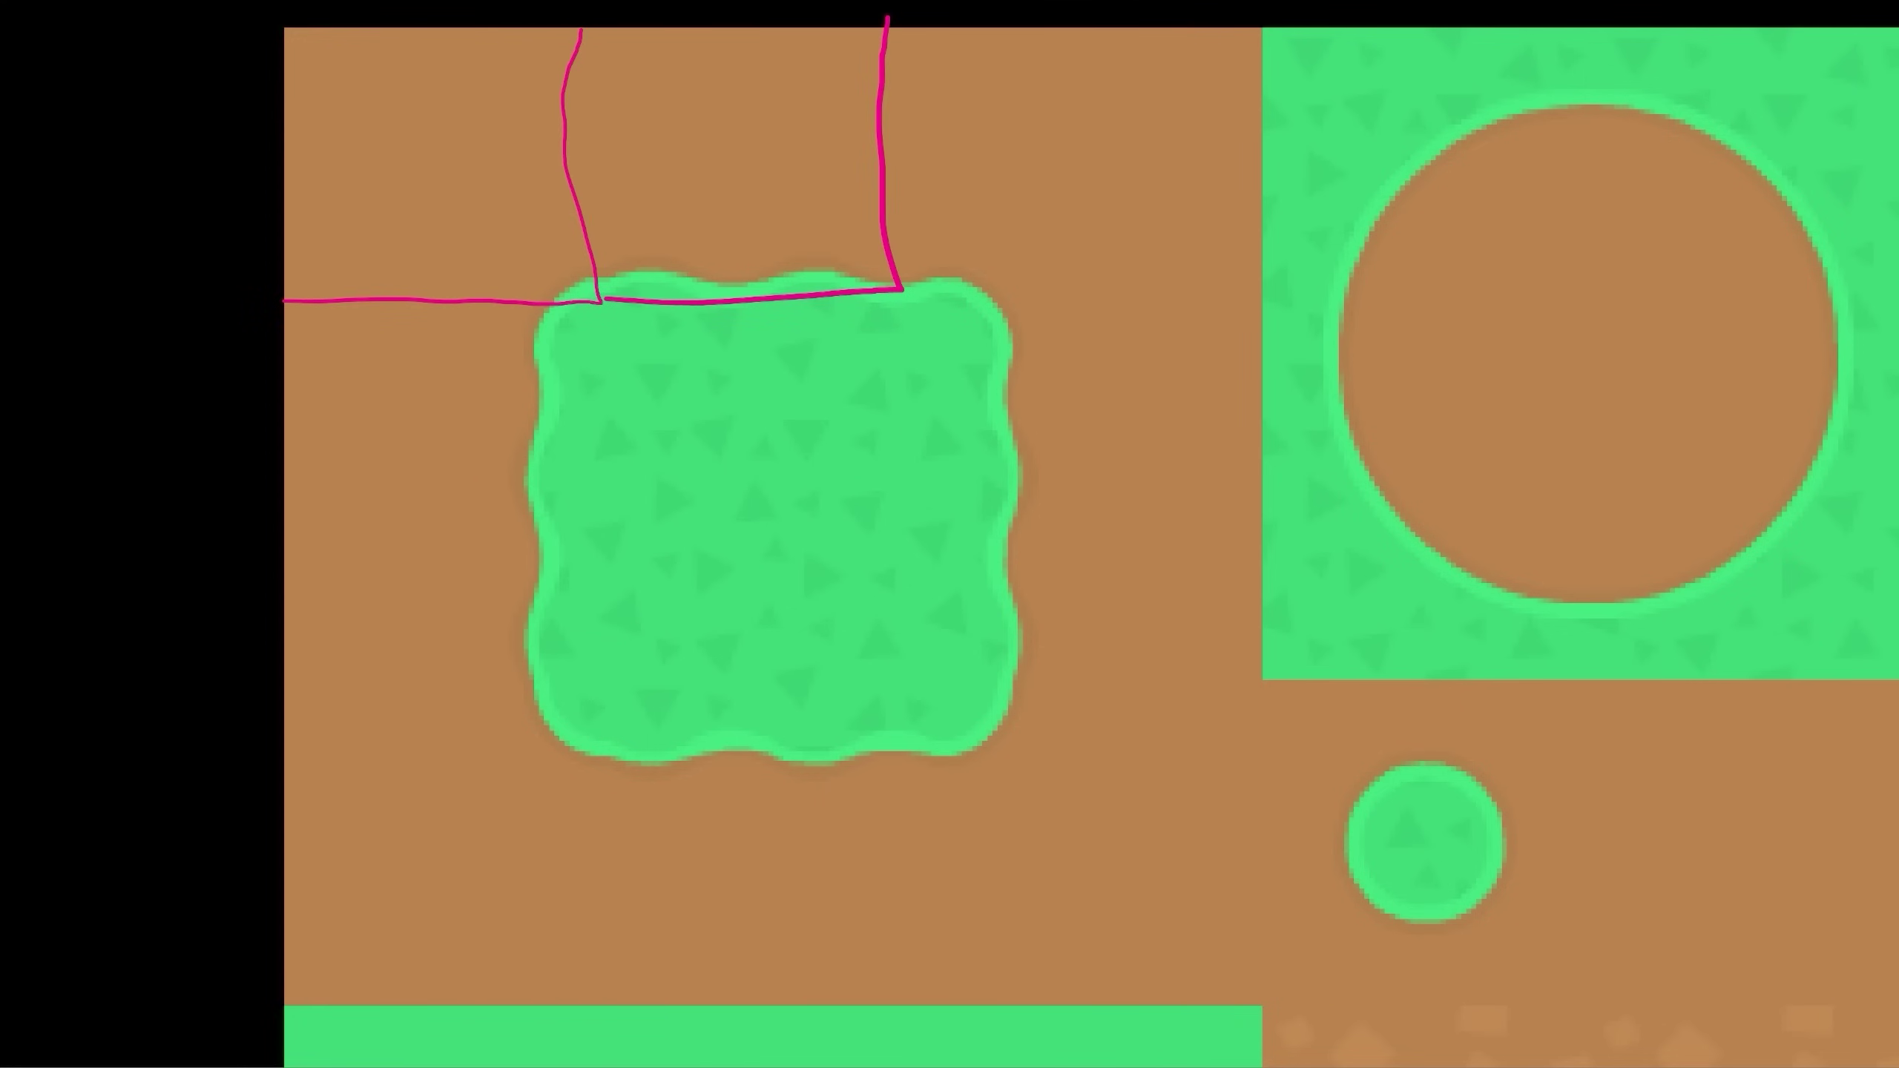
mouse_move(903, 287)
left_mouse_down()
mouse_move(1255, 290)
mouse_move(1267, 6)
left_mouse_up()
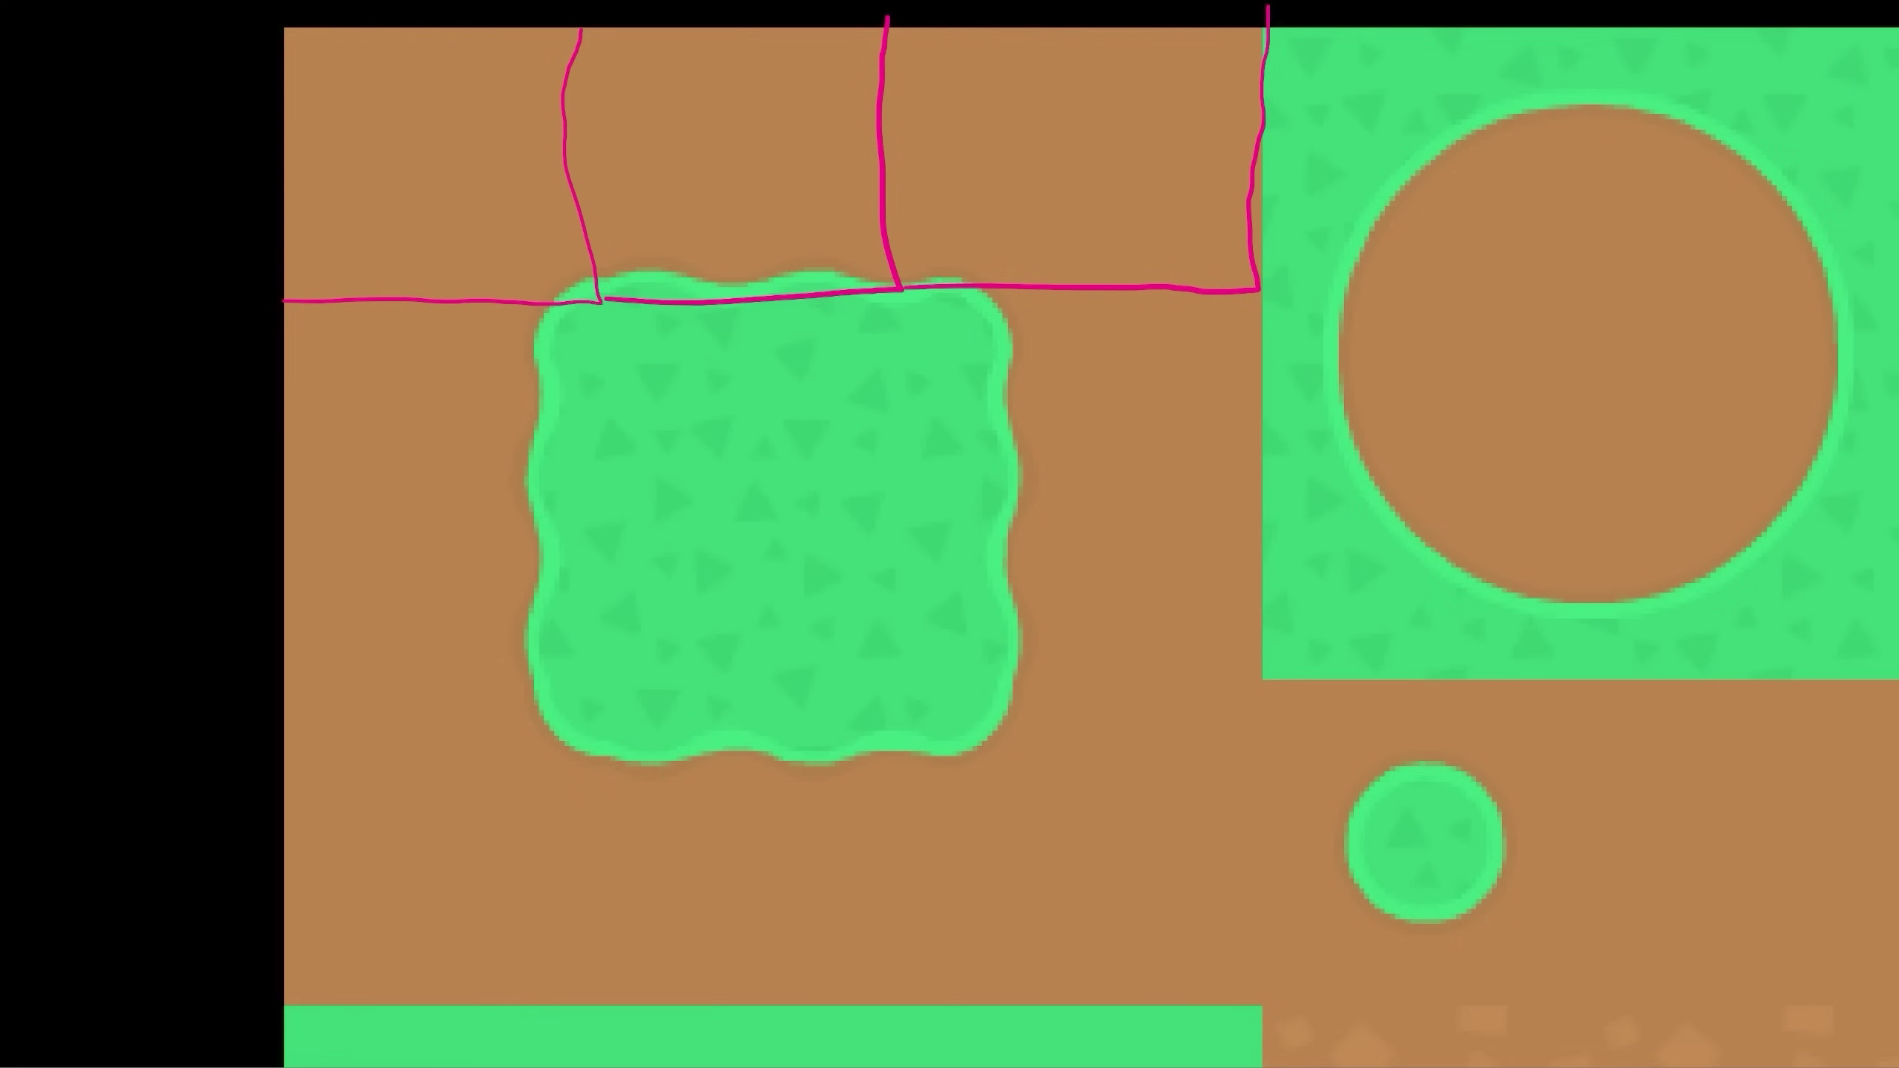
mouse_move(305, 651)
left_mouse_down()
mouse_move(616, 577)
mouse_move(598, 301)
left_mouse_up()
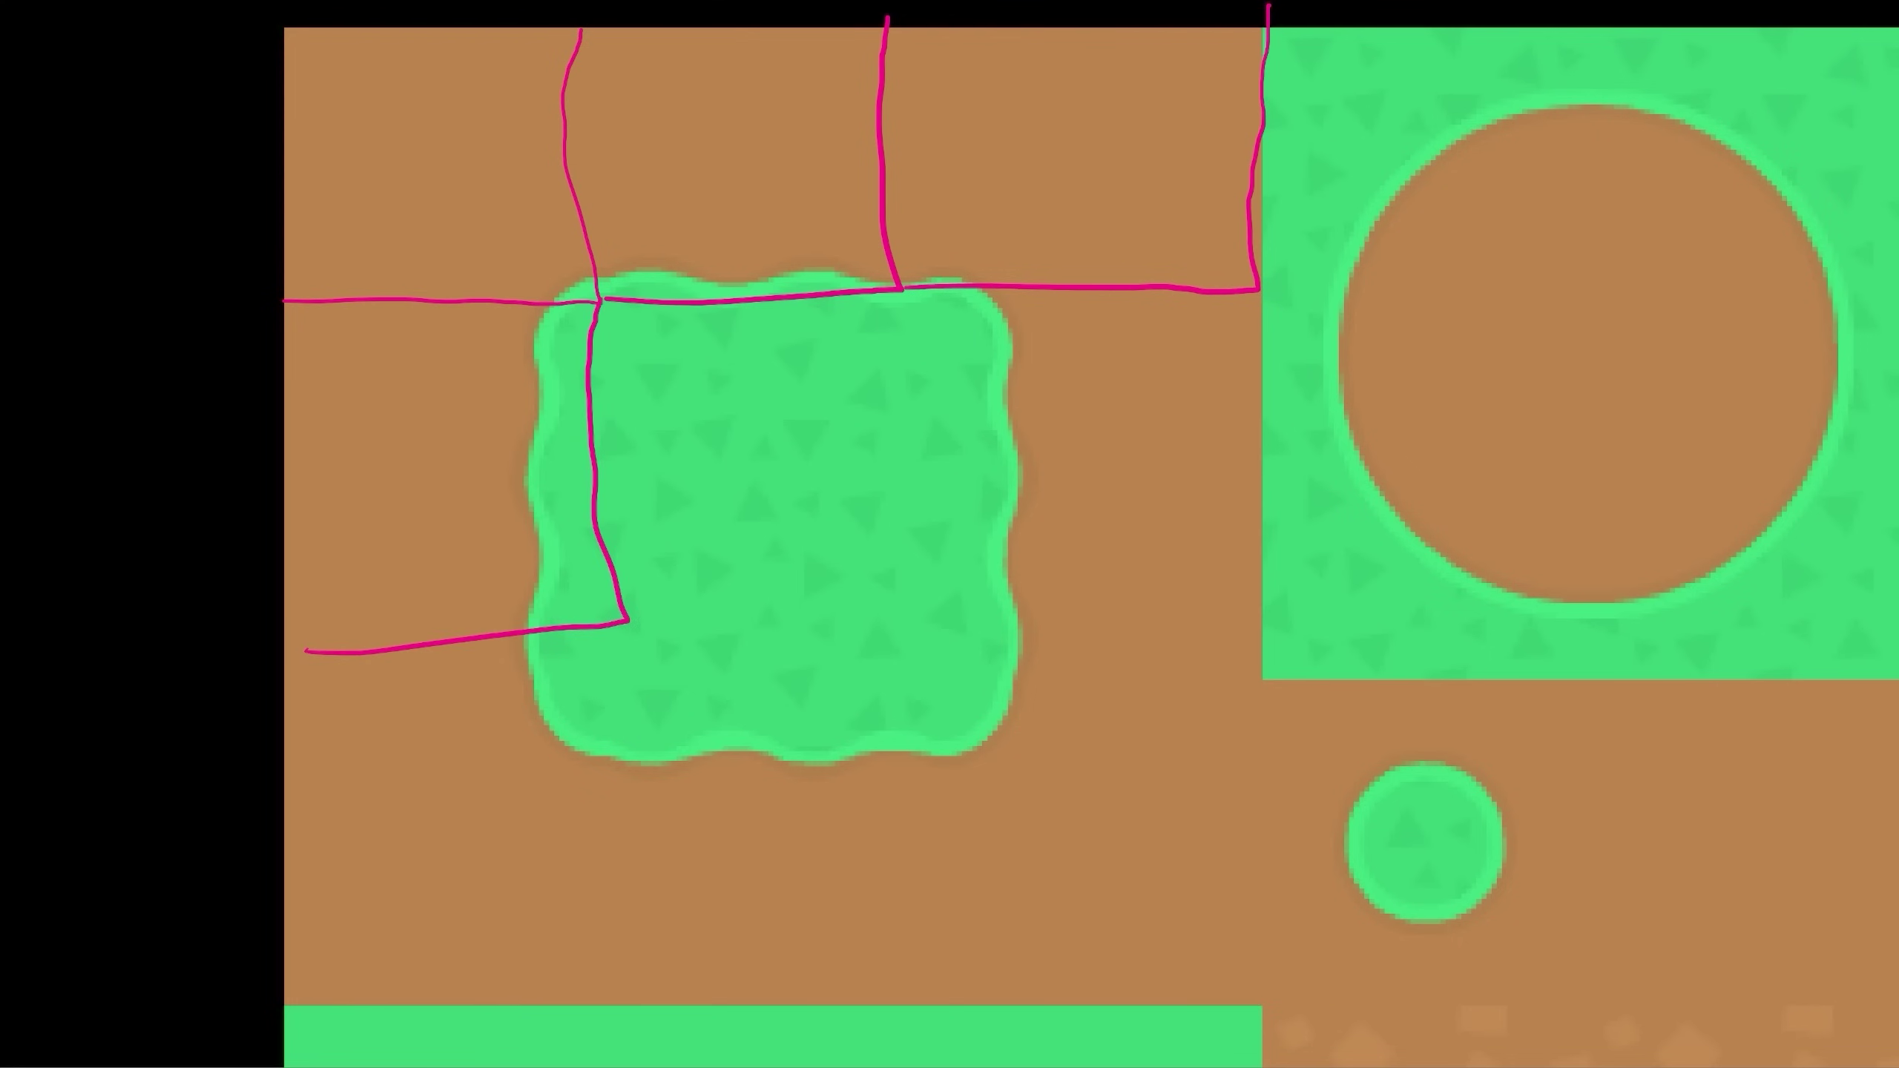
mouse_move(634, 622)
left_mouse_down()
mouse_move(916, 606)
mouse_move(905, 347)
left_mouse_up()
left_click_drag(905, 274, 907, 299)
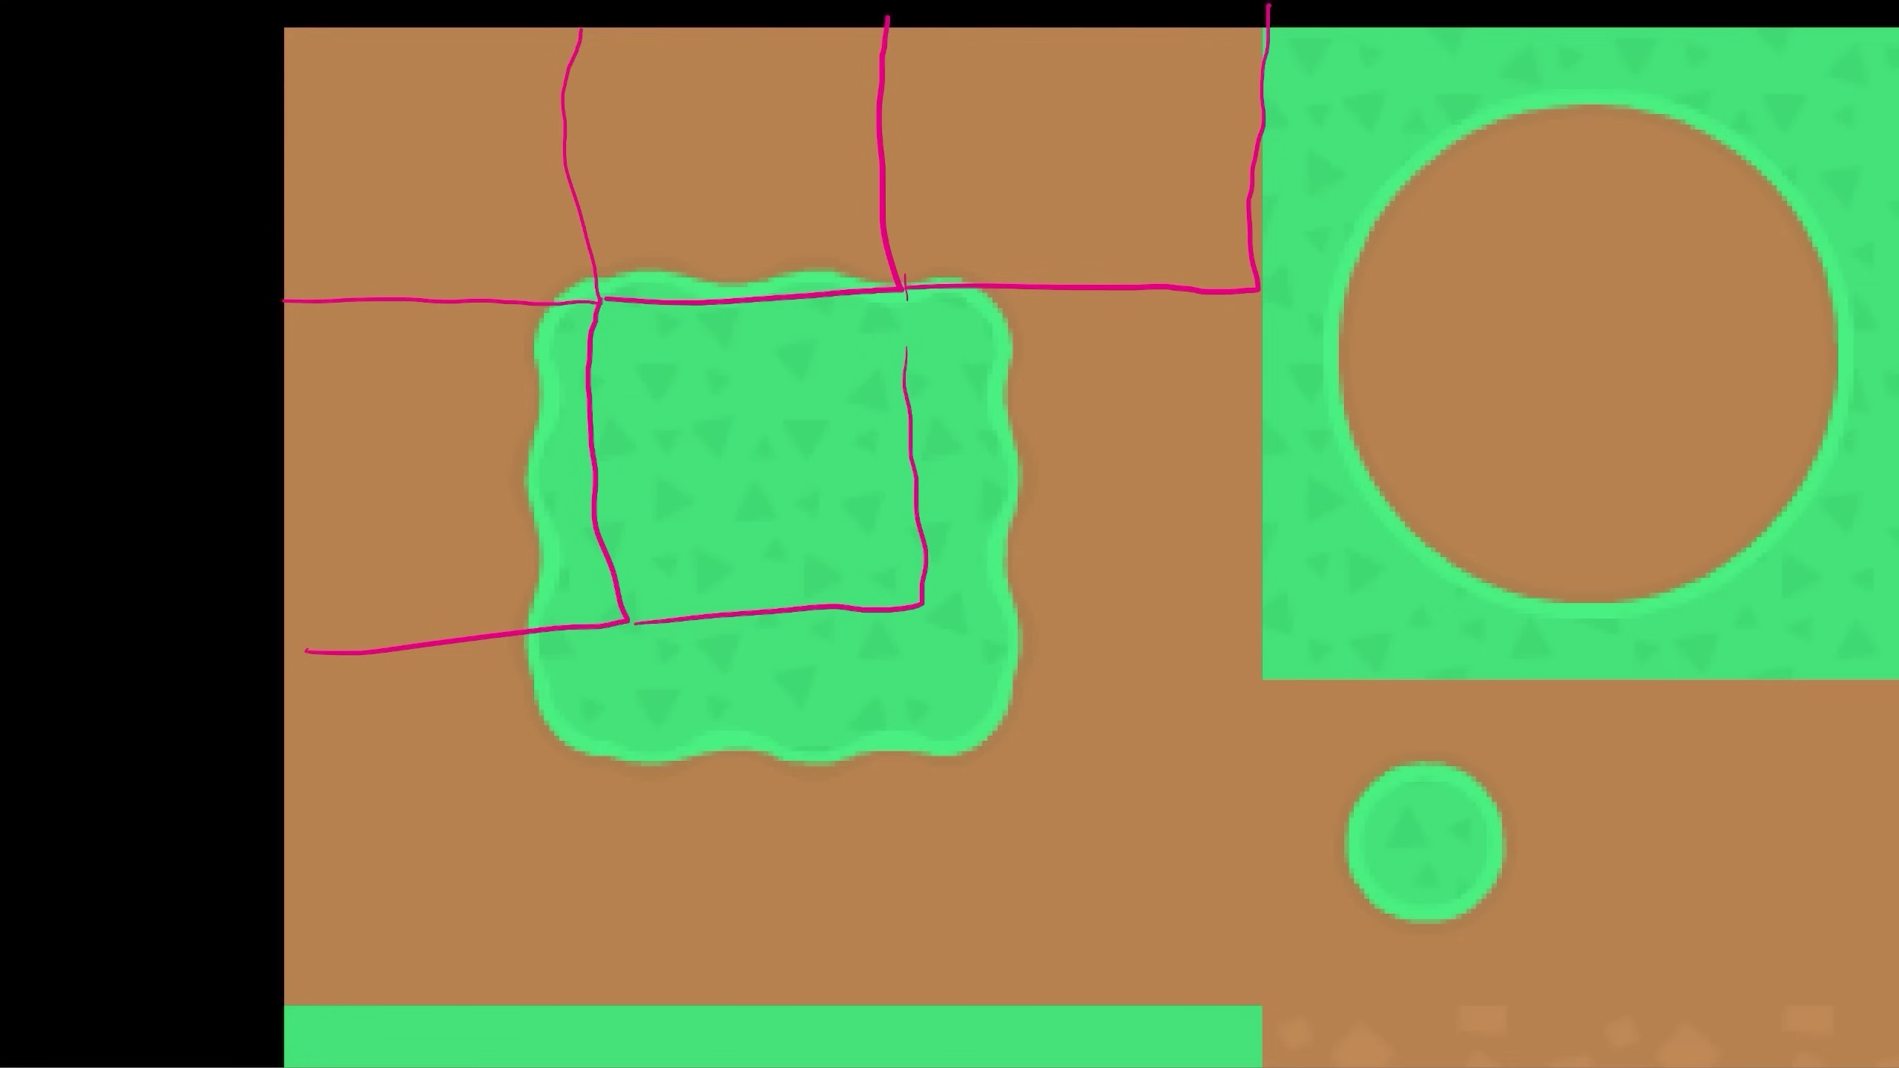
key("Escape")
left_click_drag(418, 225, 456, 324)
mouse_move(322, 127)
left_mouse_down()
mouse_move(687, 409)
mouse_move(629, 442)
mouse_move(648, 452)
left_mouse_up()
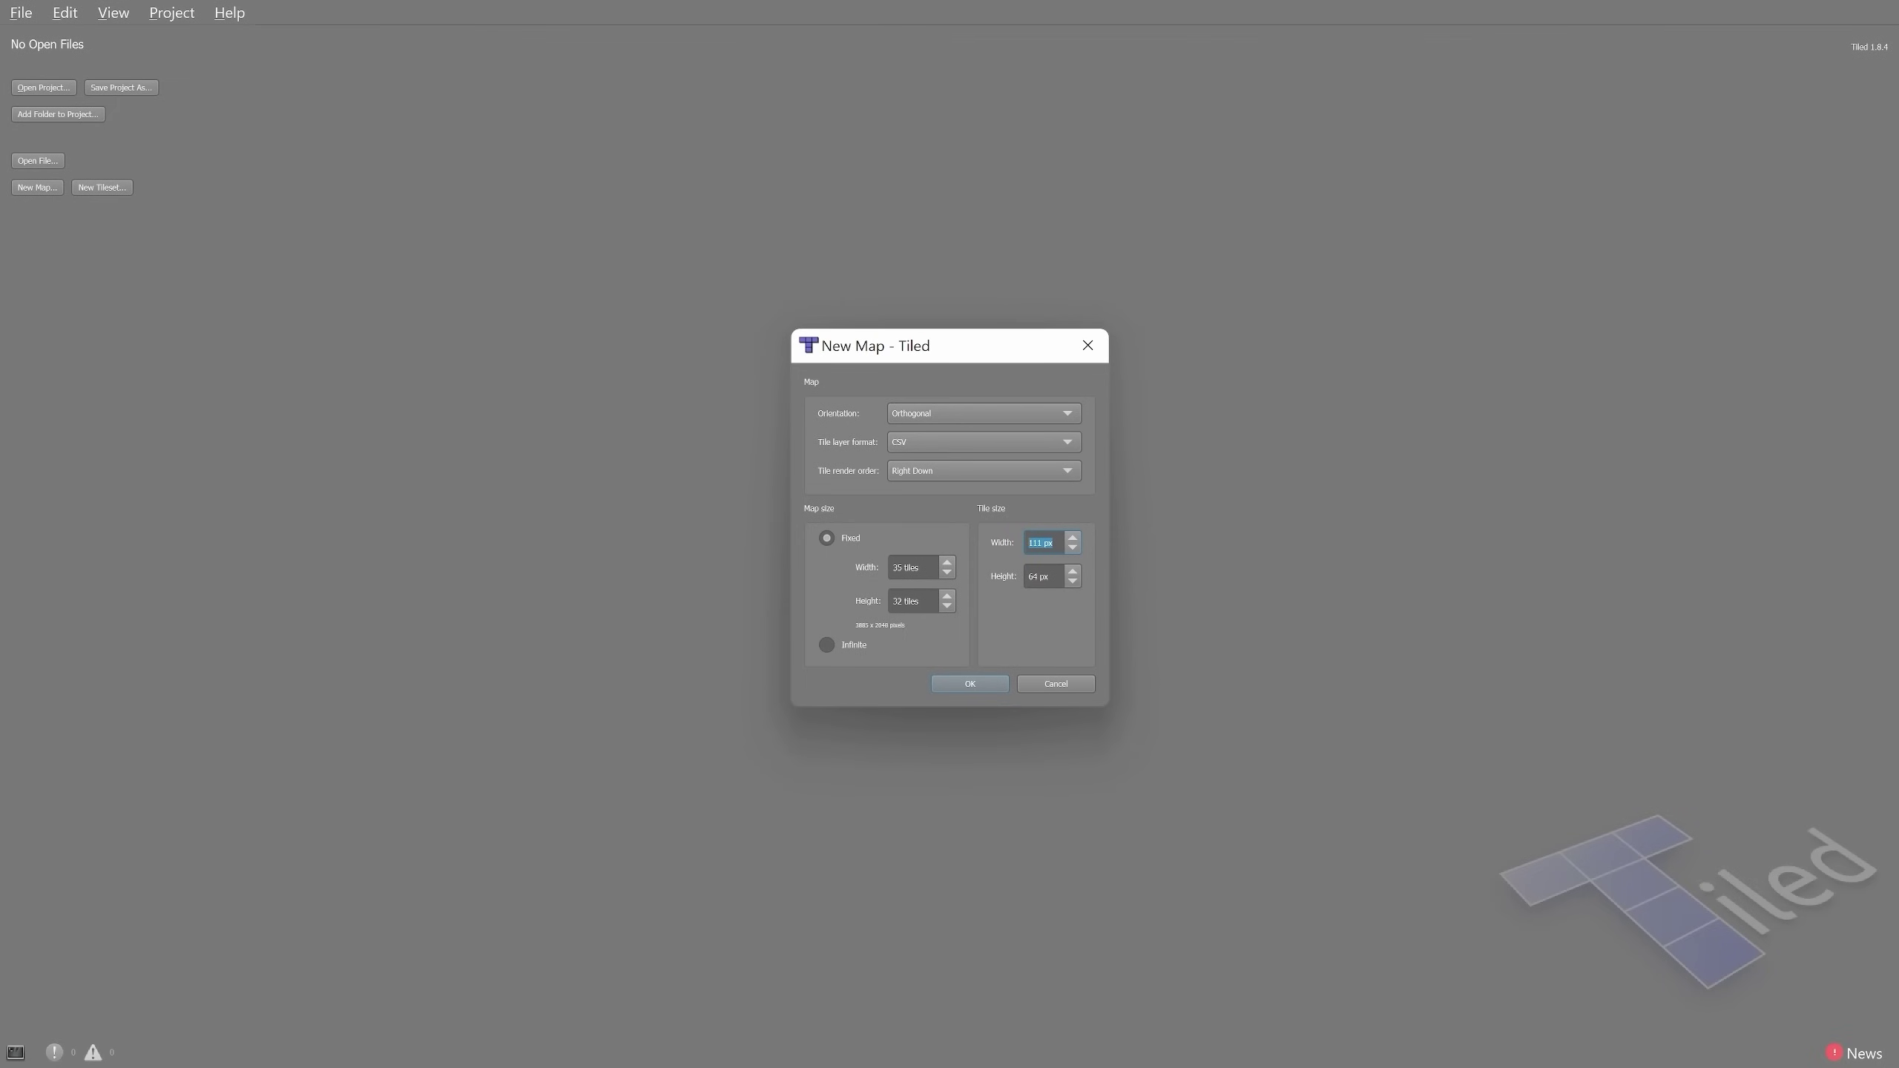
- Set the new map's tile width and tile height to 128 px
type("128")
key("Tab")
type("128")
left_click_drag(854, 636, 921, 635)
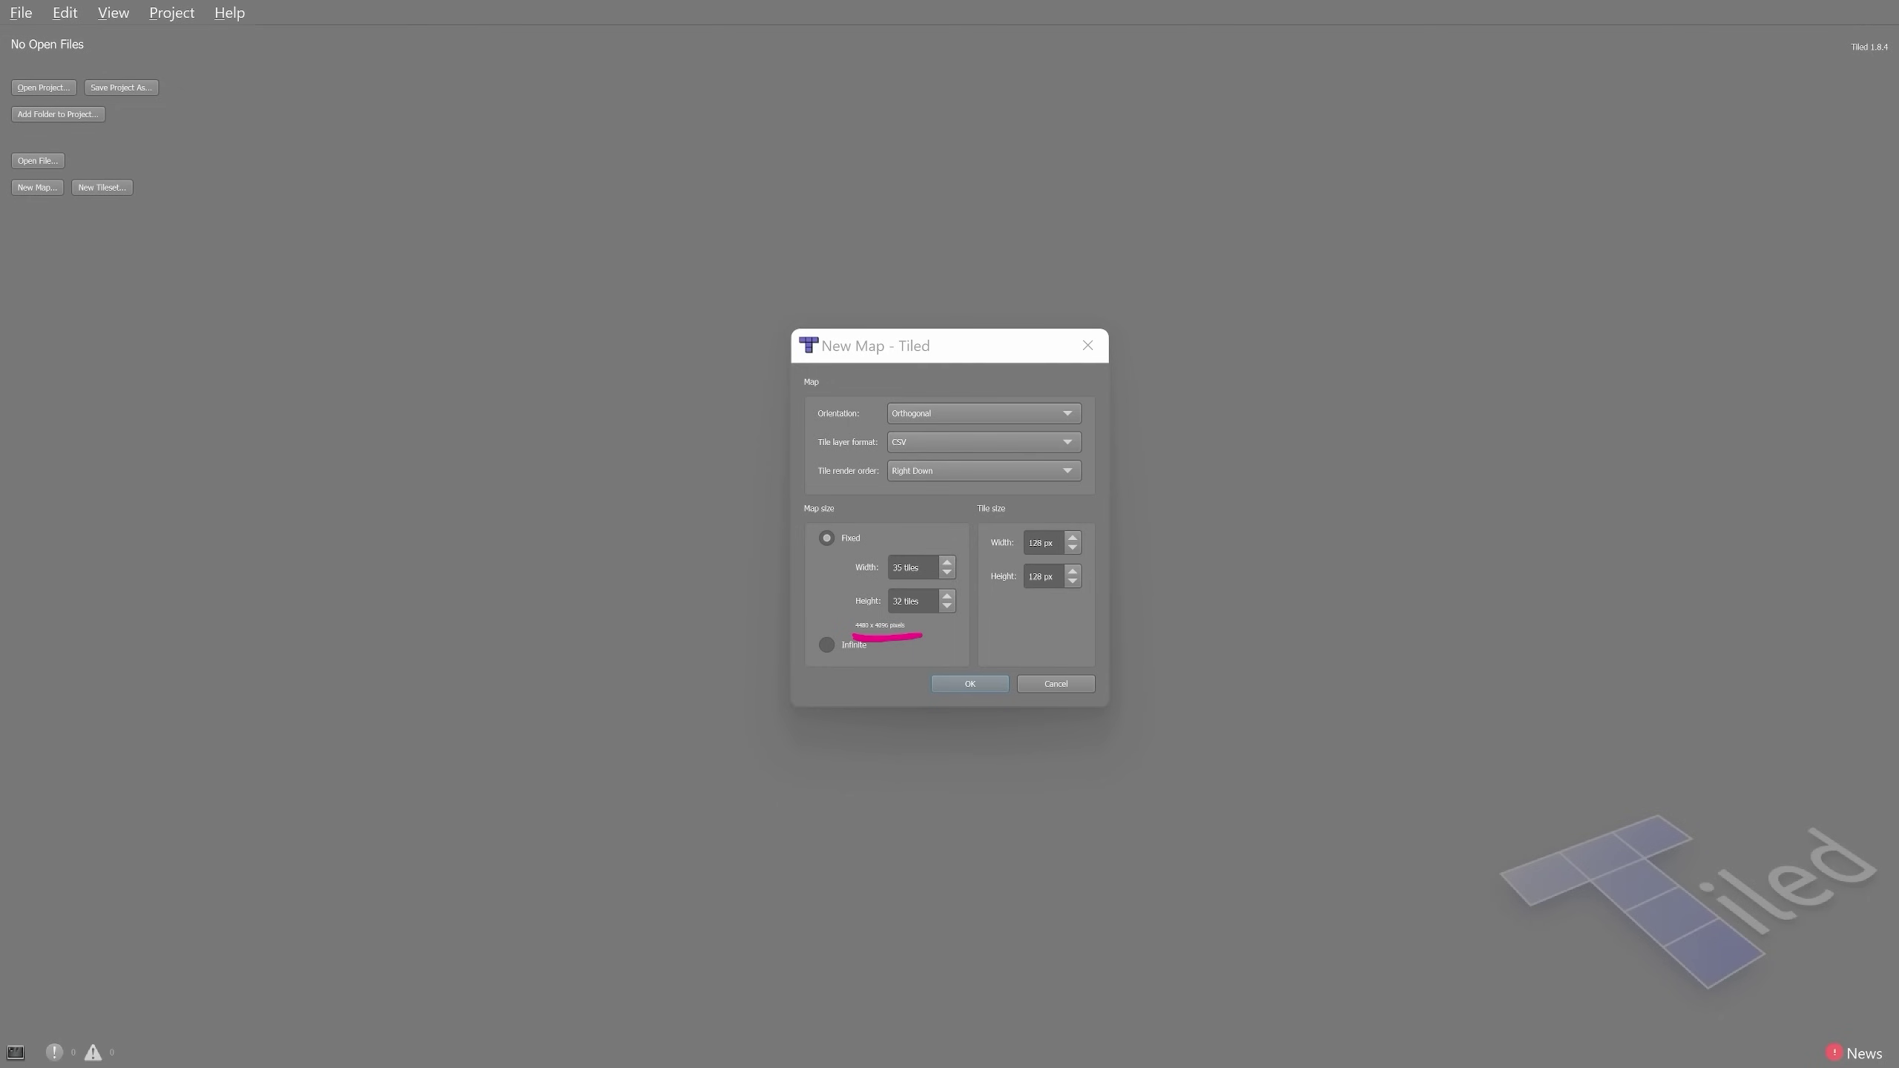
left_click_drag(851, 579, 1025, 551)
key("e")
key("Escape")
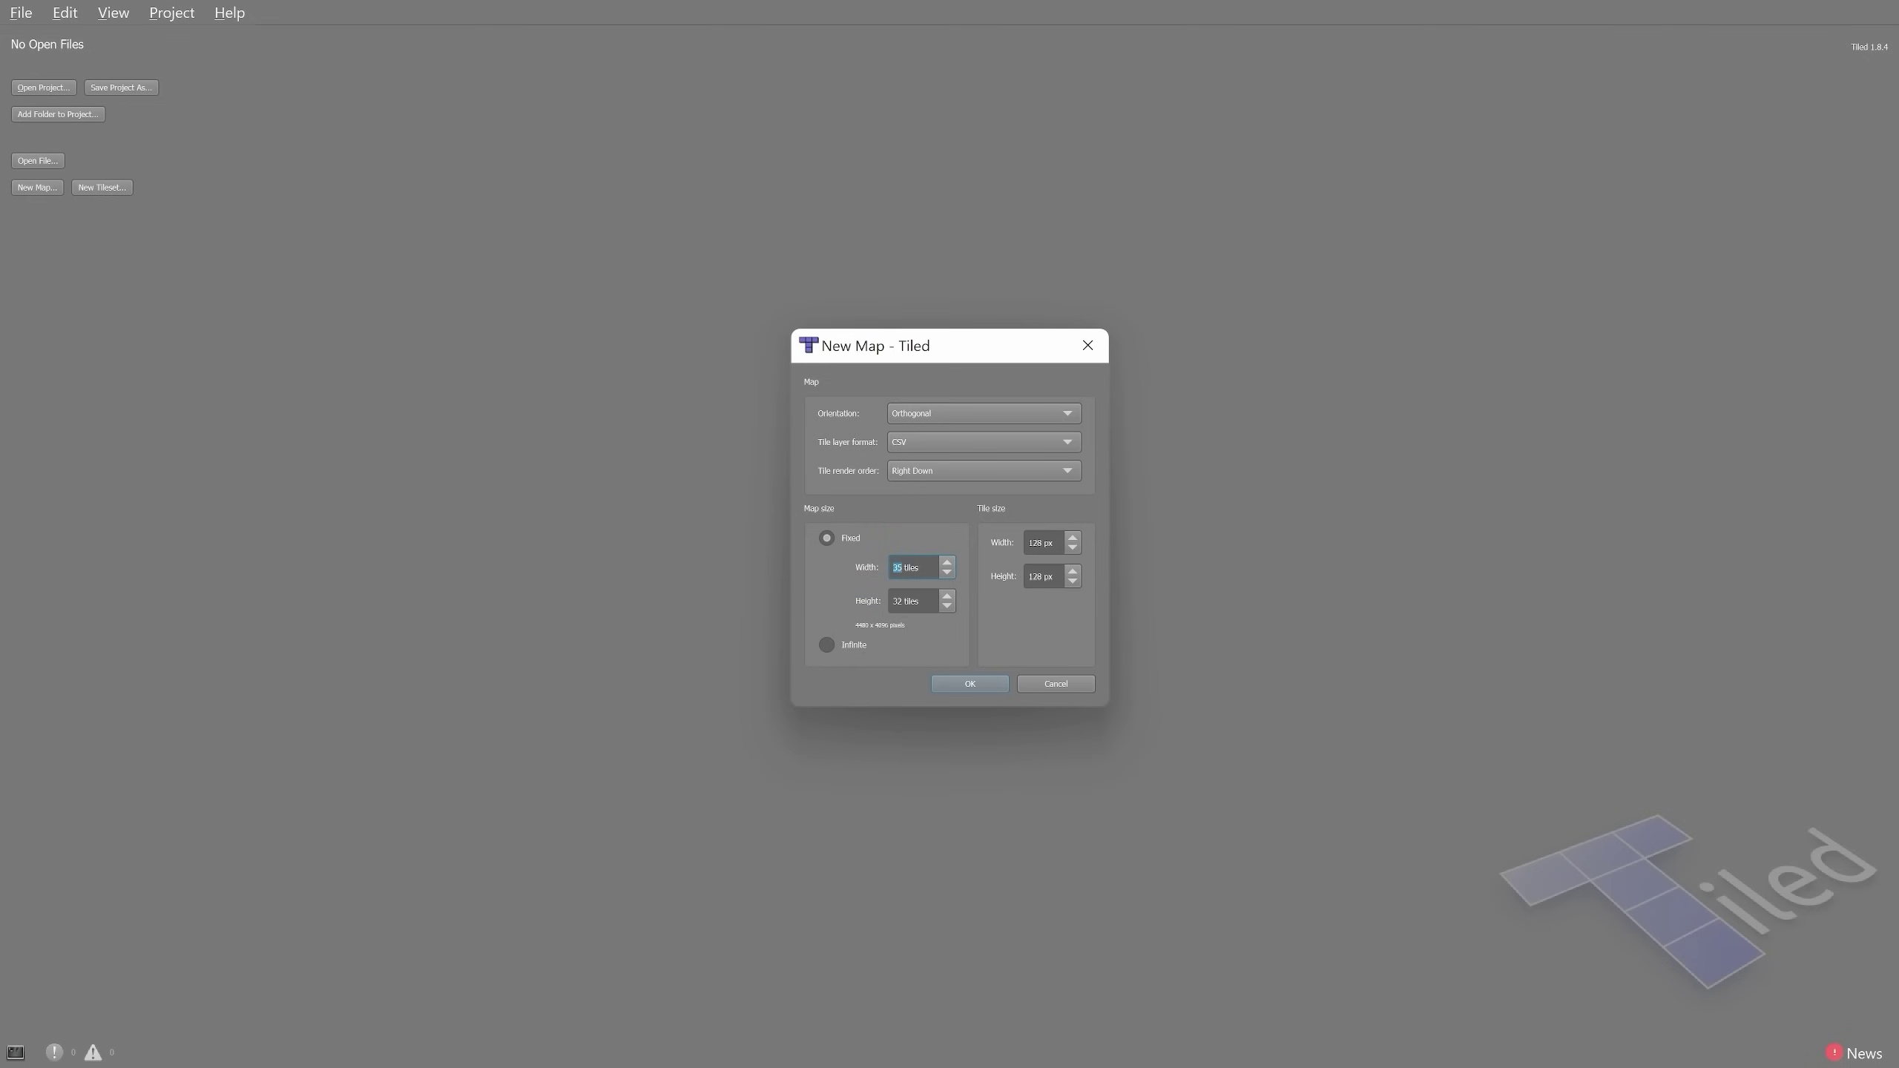
- Create the map with a fixed size of 35 tiles wide and 32 tiles high
type("1")
scroll(914, 568, "up", 20)
key("Return")
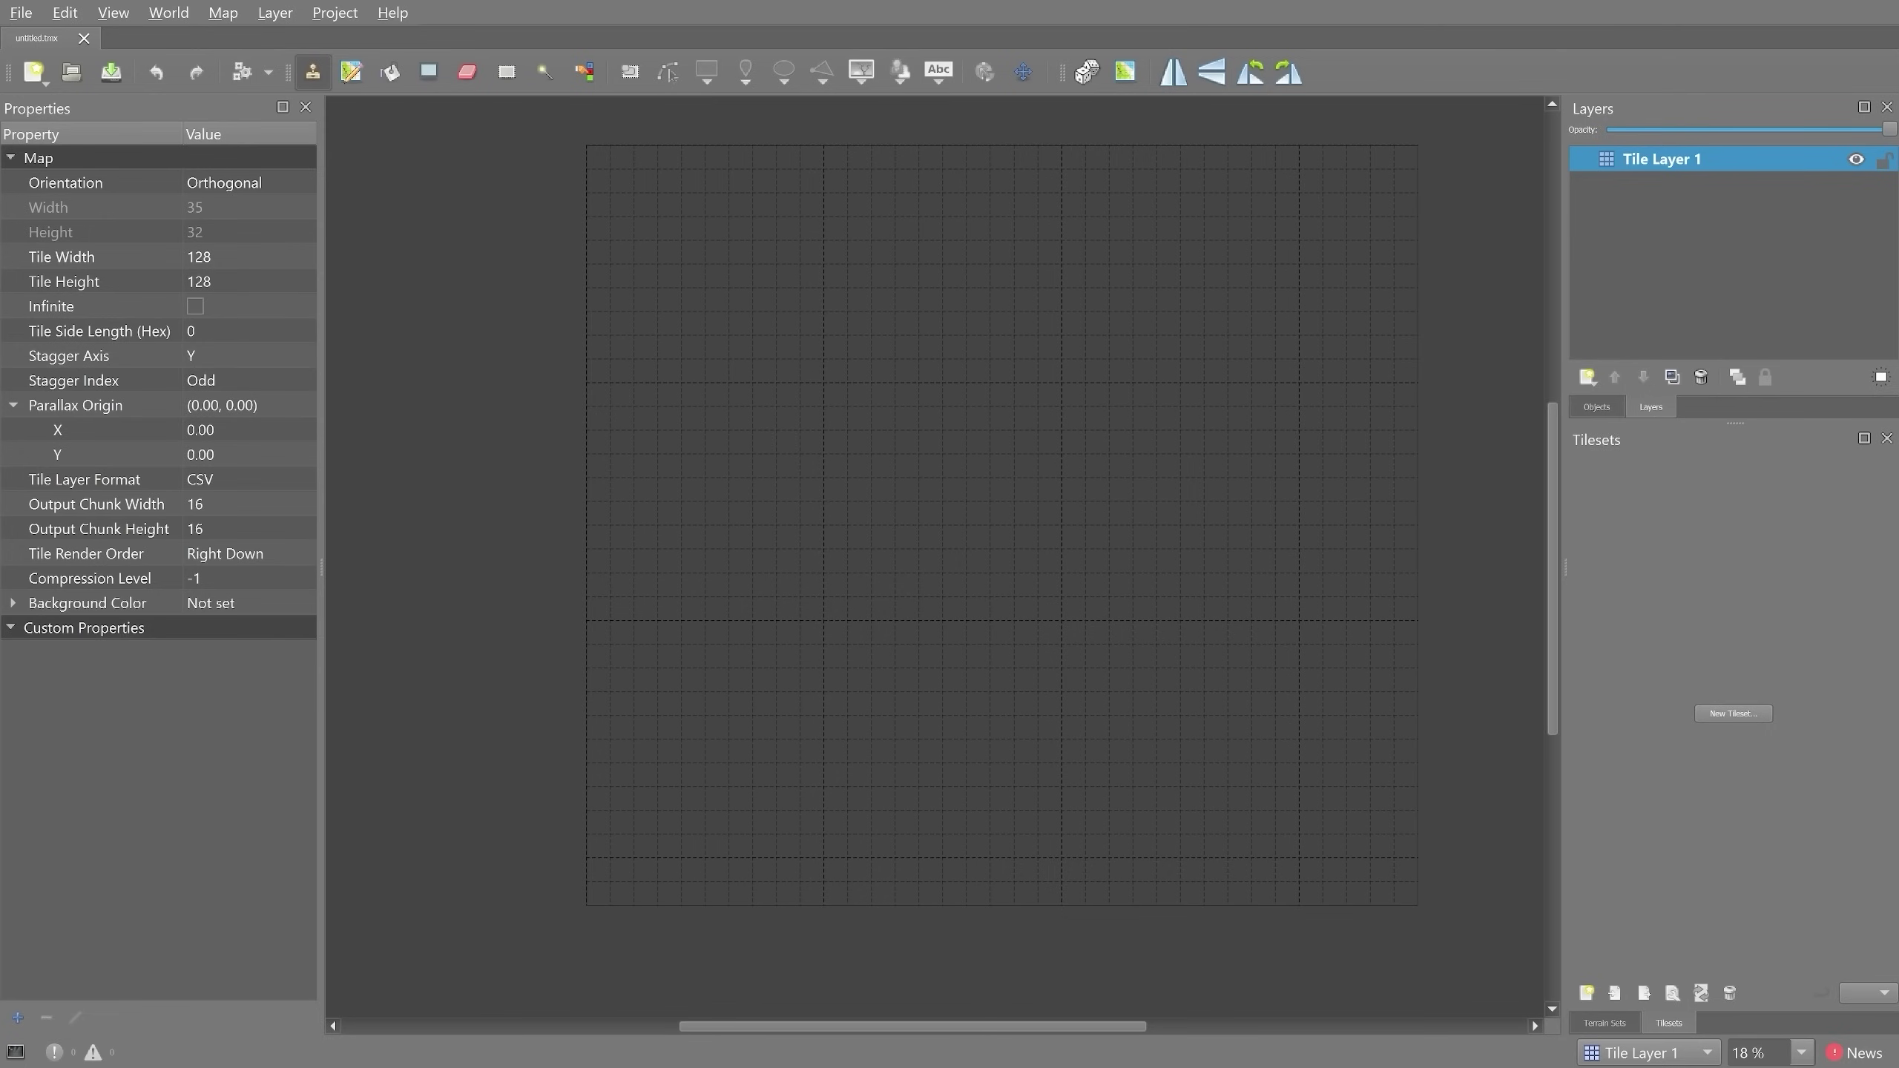
mouse_move(623, 148)
left_mouse_down()
mouse_move(1120, 118)
mouse_move(1127, 888)
mouse_move(867, 142)
left_mouse_up()
- Save the map as basic in the tmx folder inside the project's data folder
left_click(21, 13)
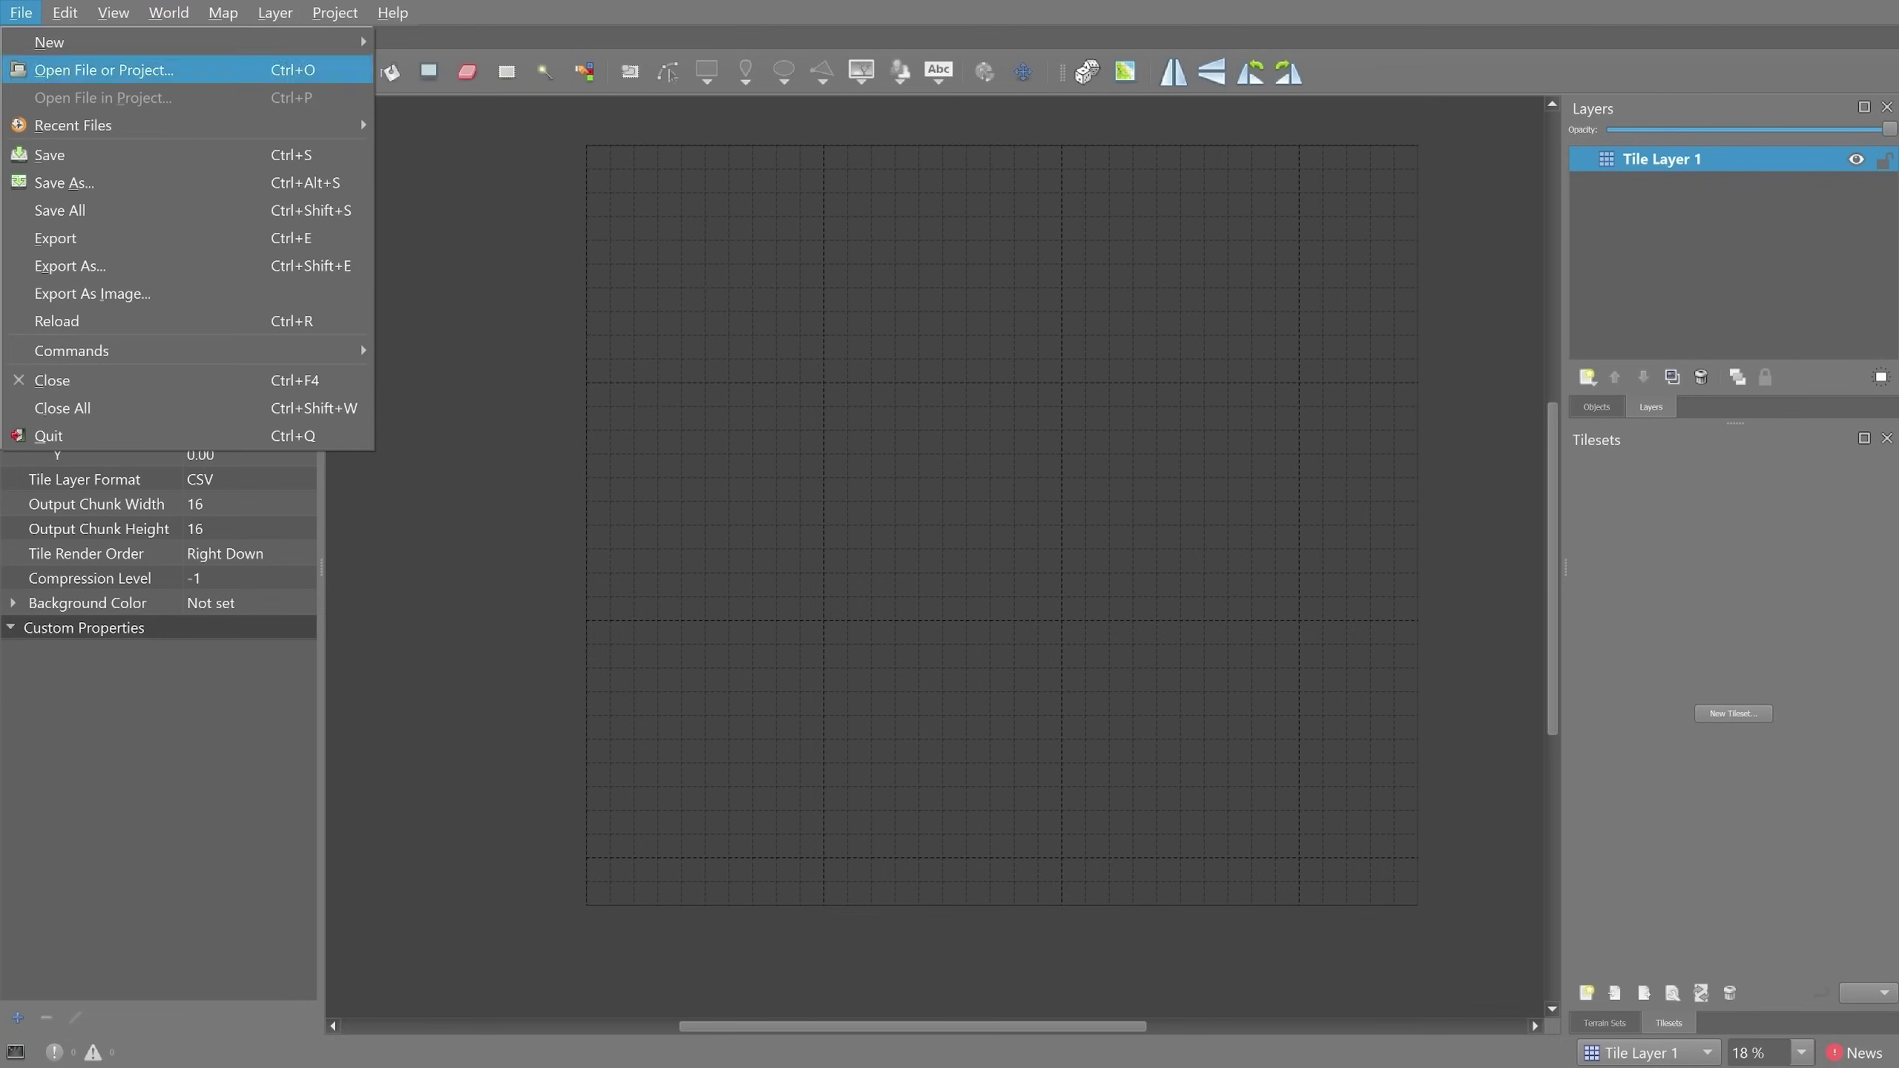
left_click(51, 155)
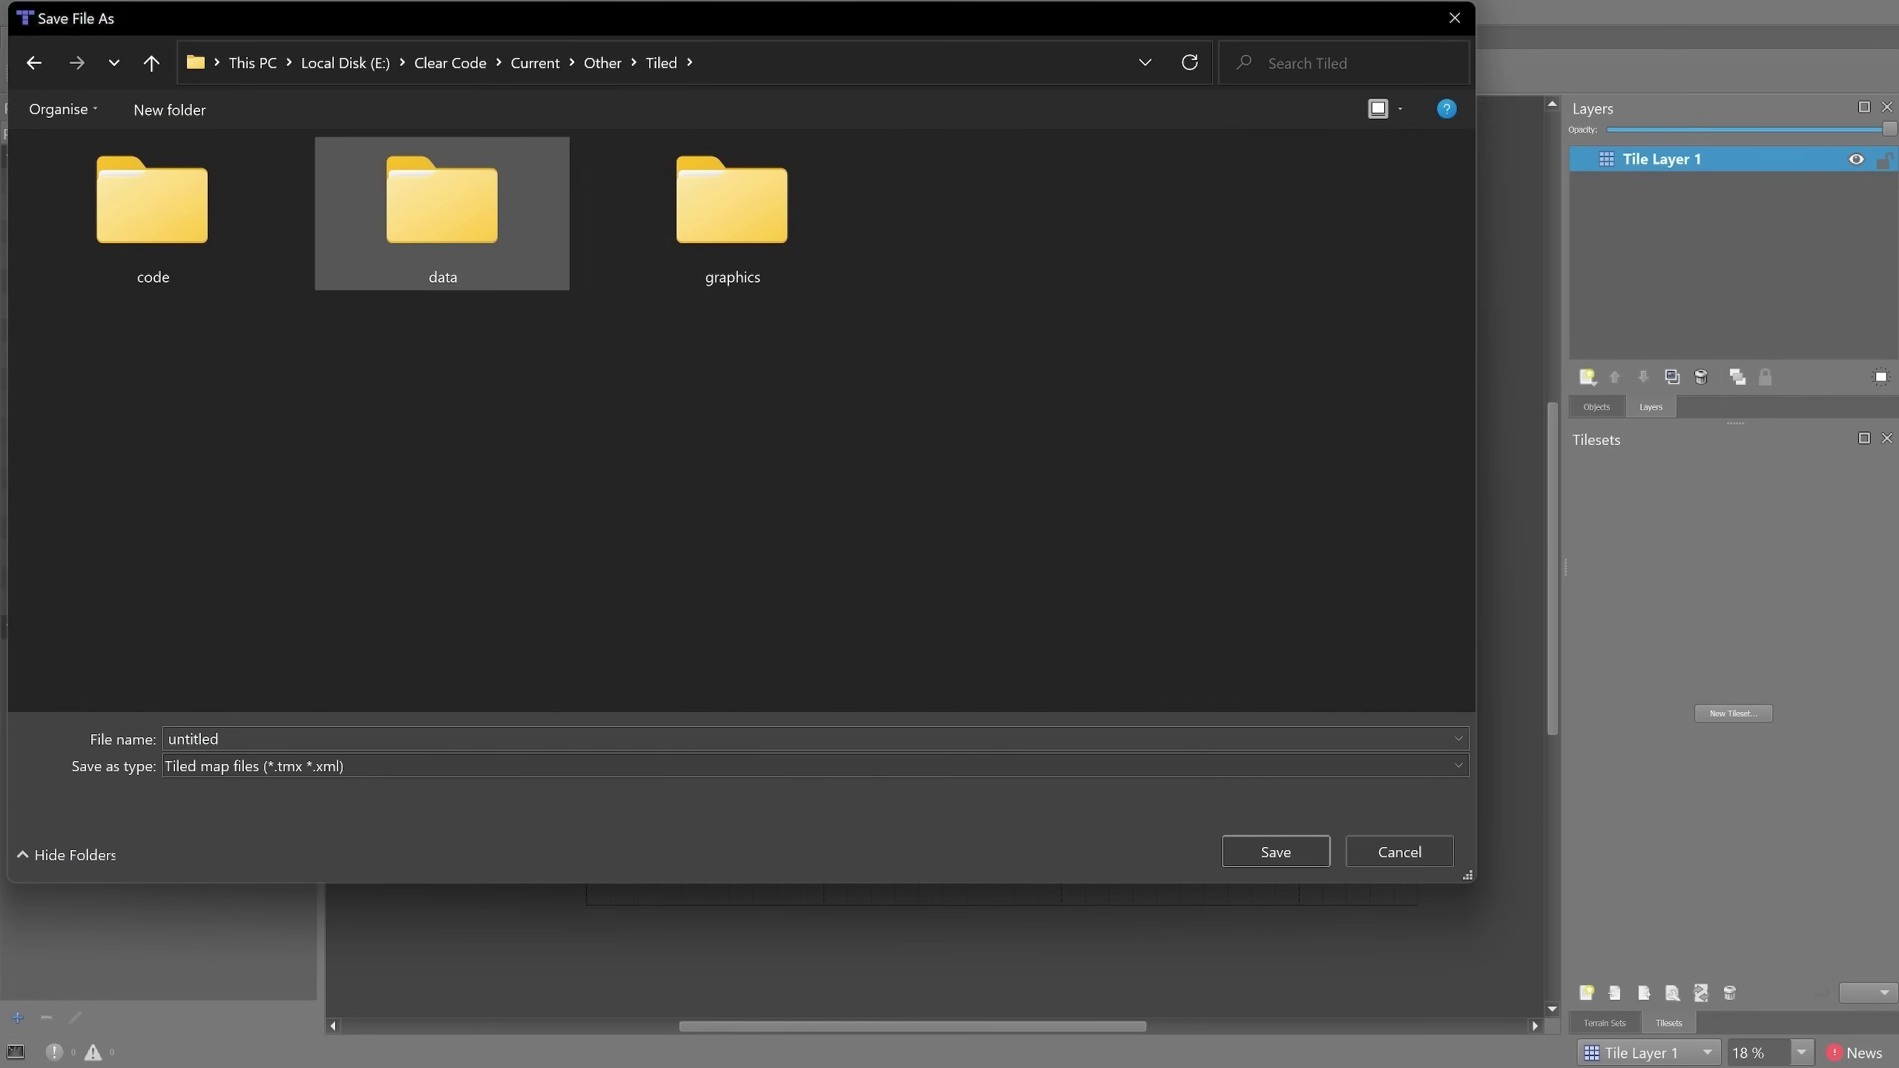
double_click(441, 194)
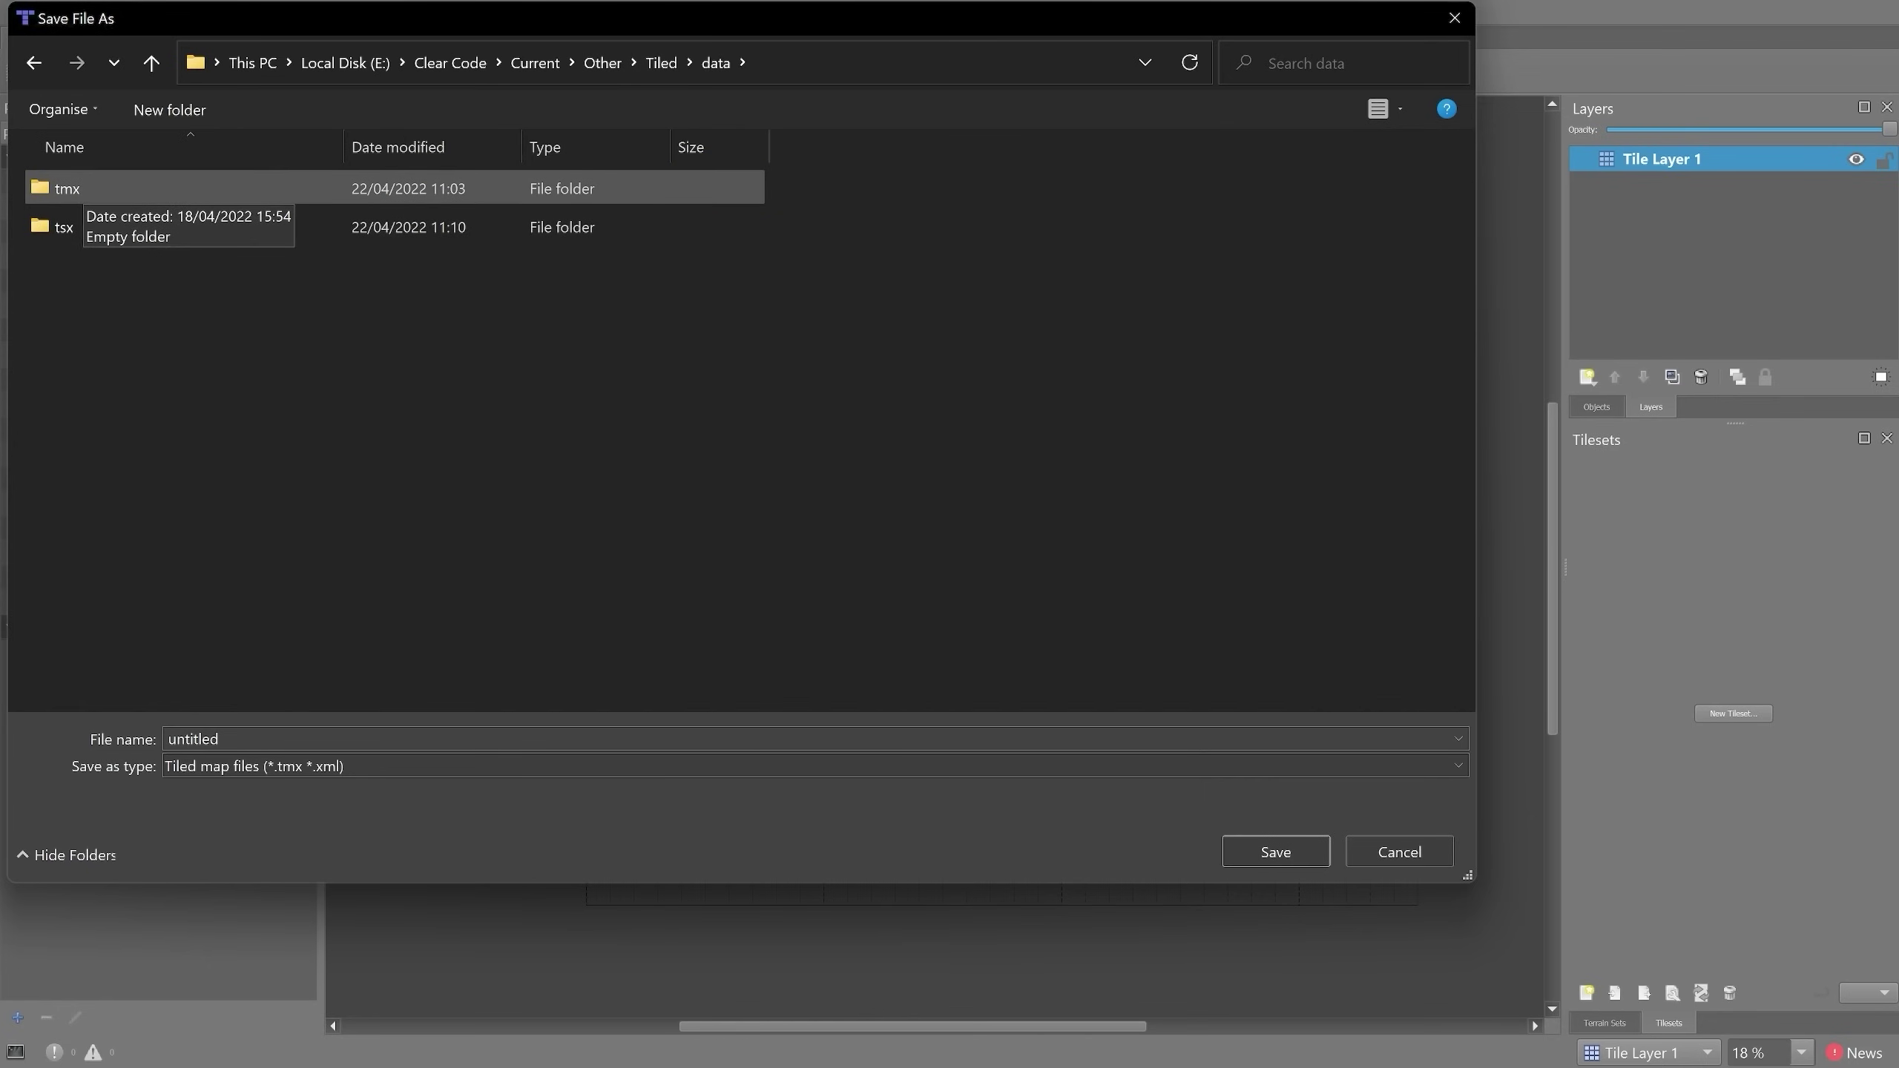
double_click(441, 191)
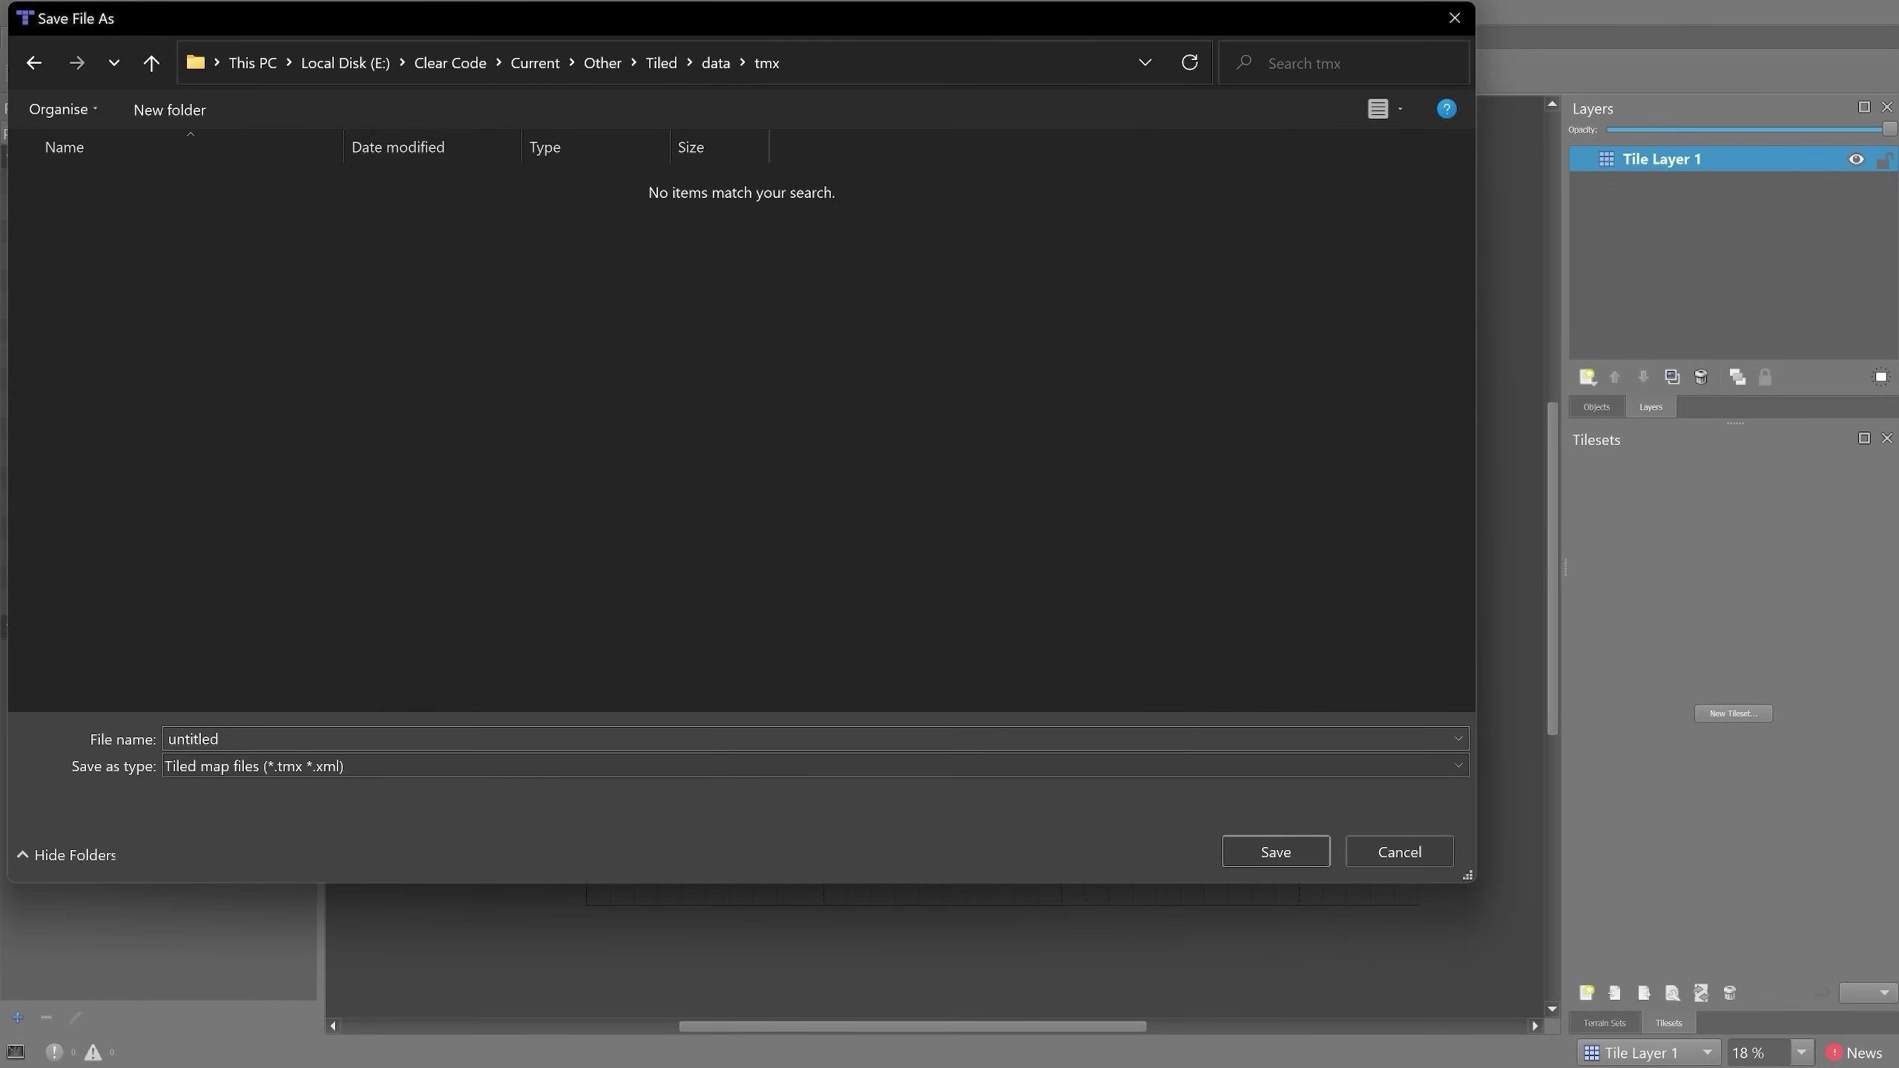
left_click(193, 738)
type("basic")
key("Return")
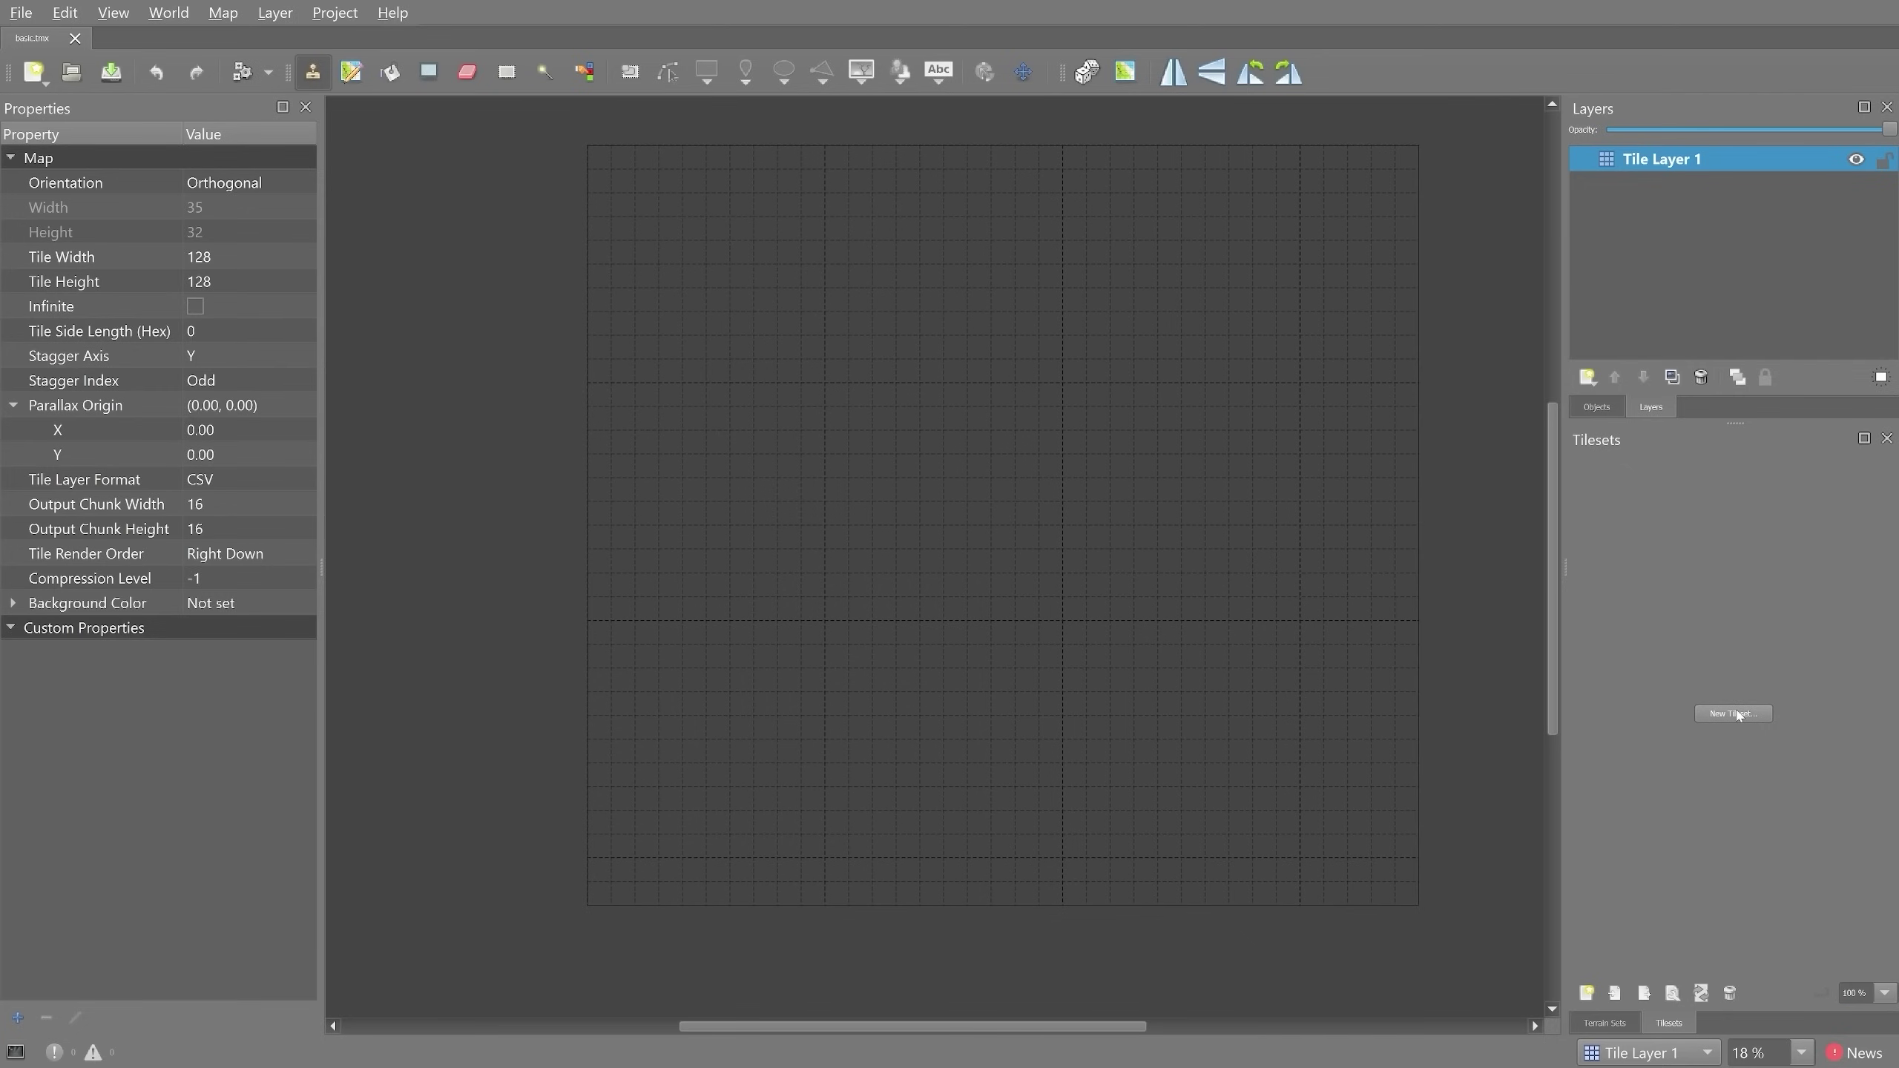
- Begin a new tileset based on a tileset image, using the tiles image from the graphics/tilesets folder as its source
left_click(1734, 714)
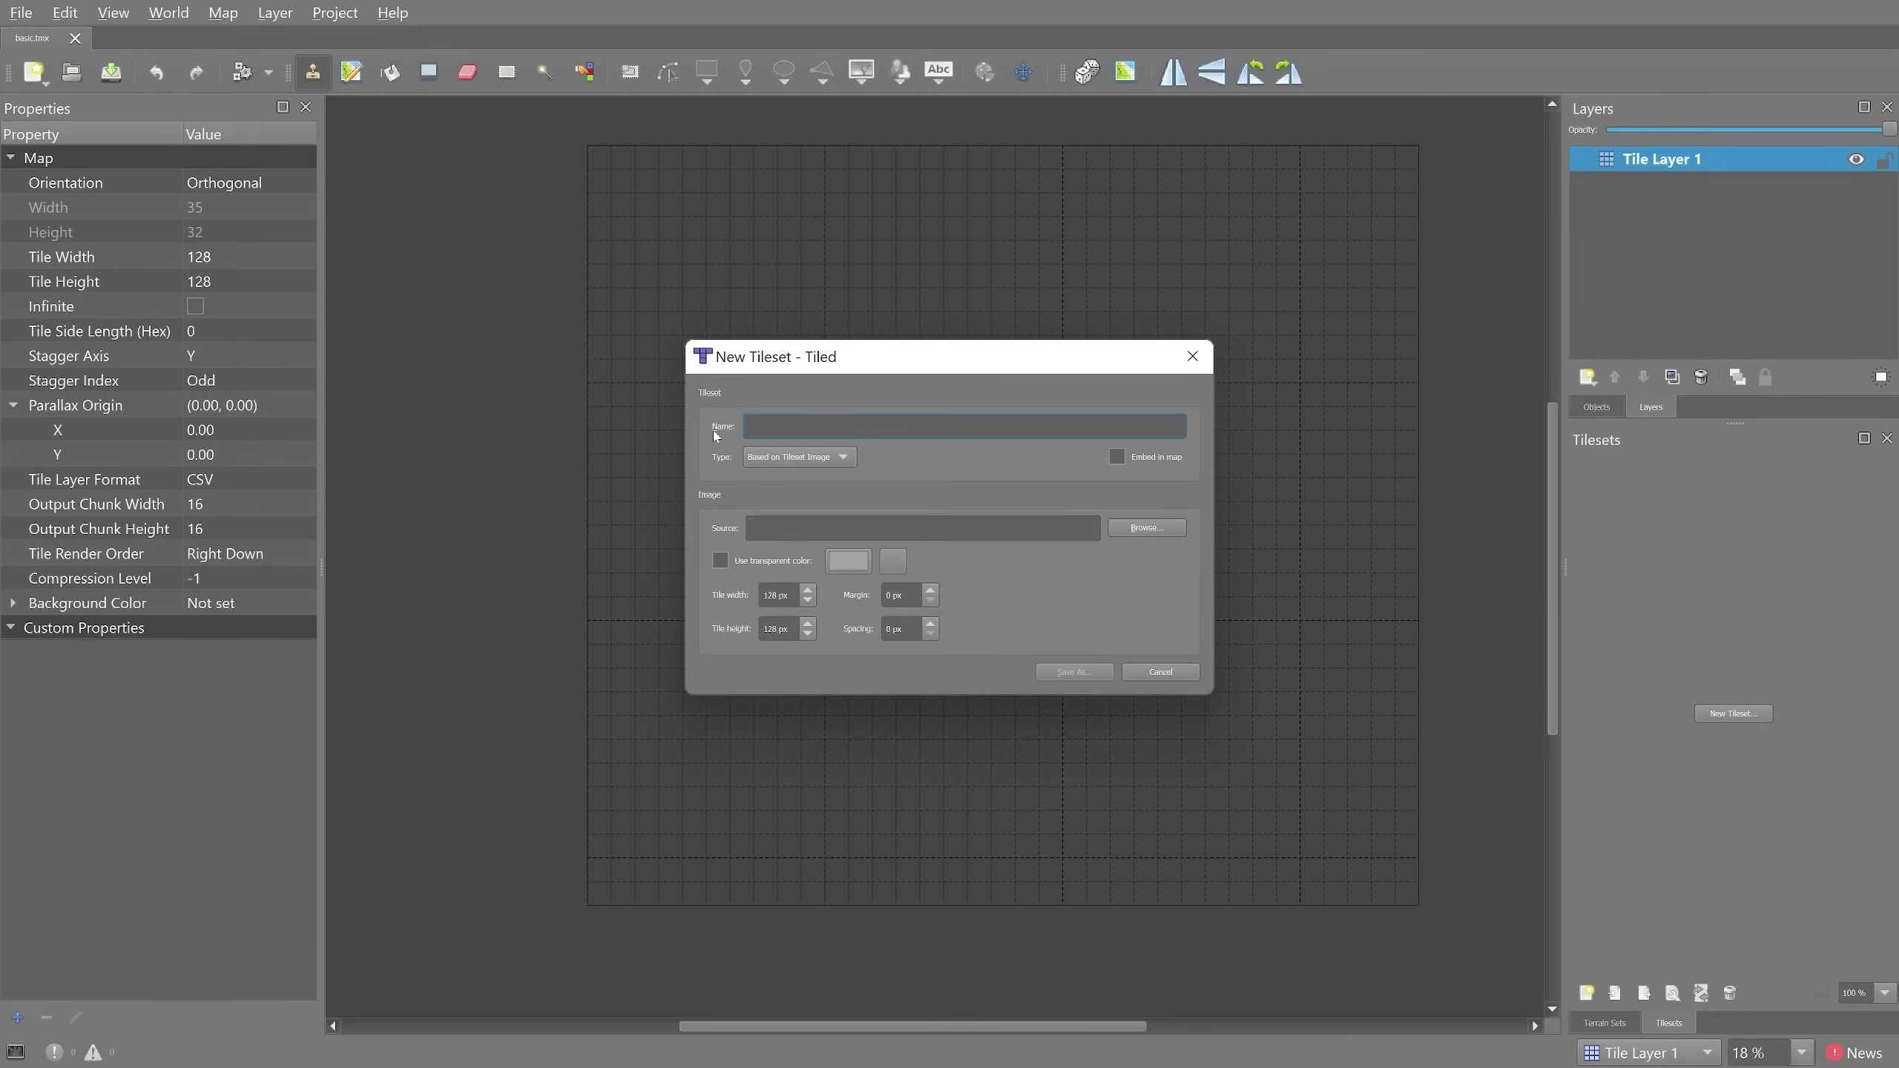
left_click(803, 457)
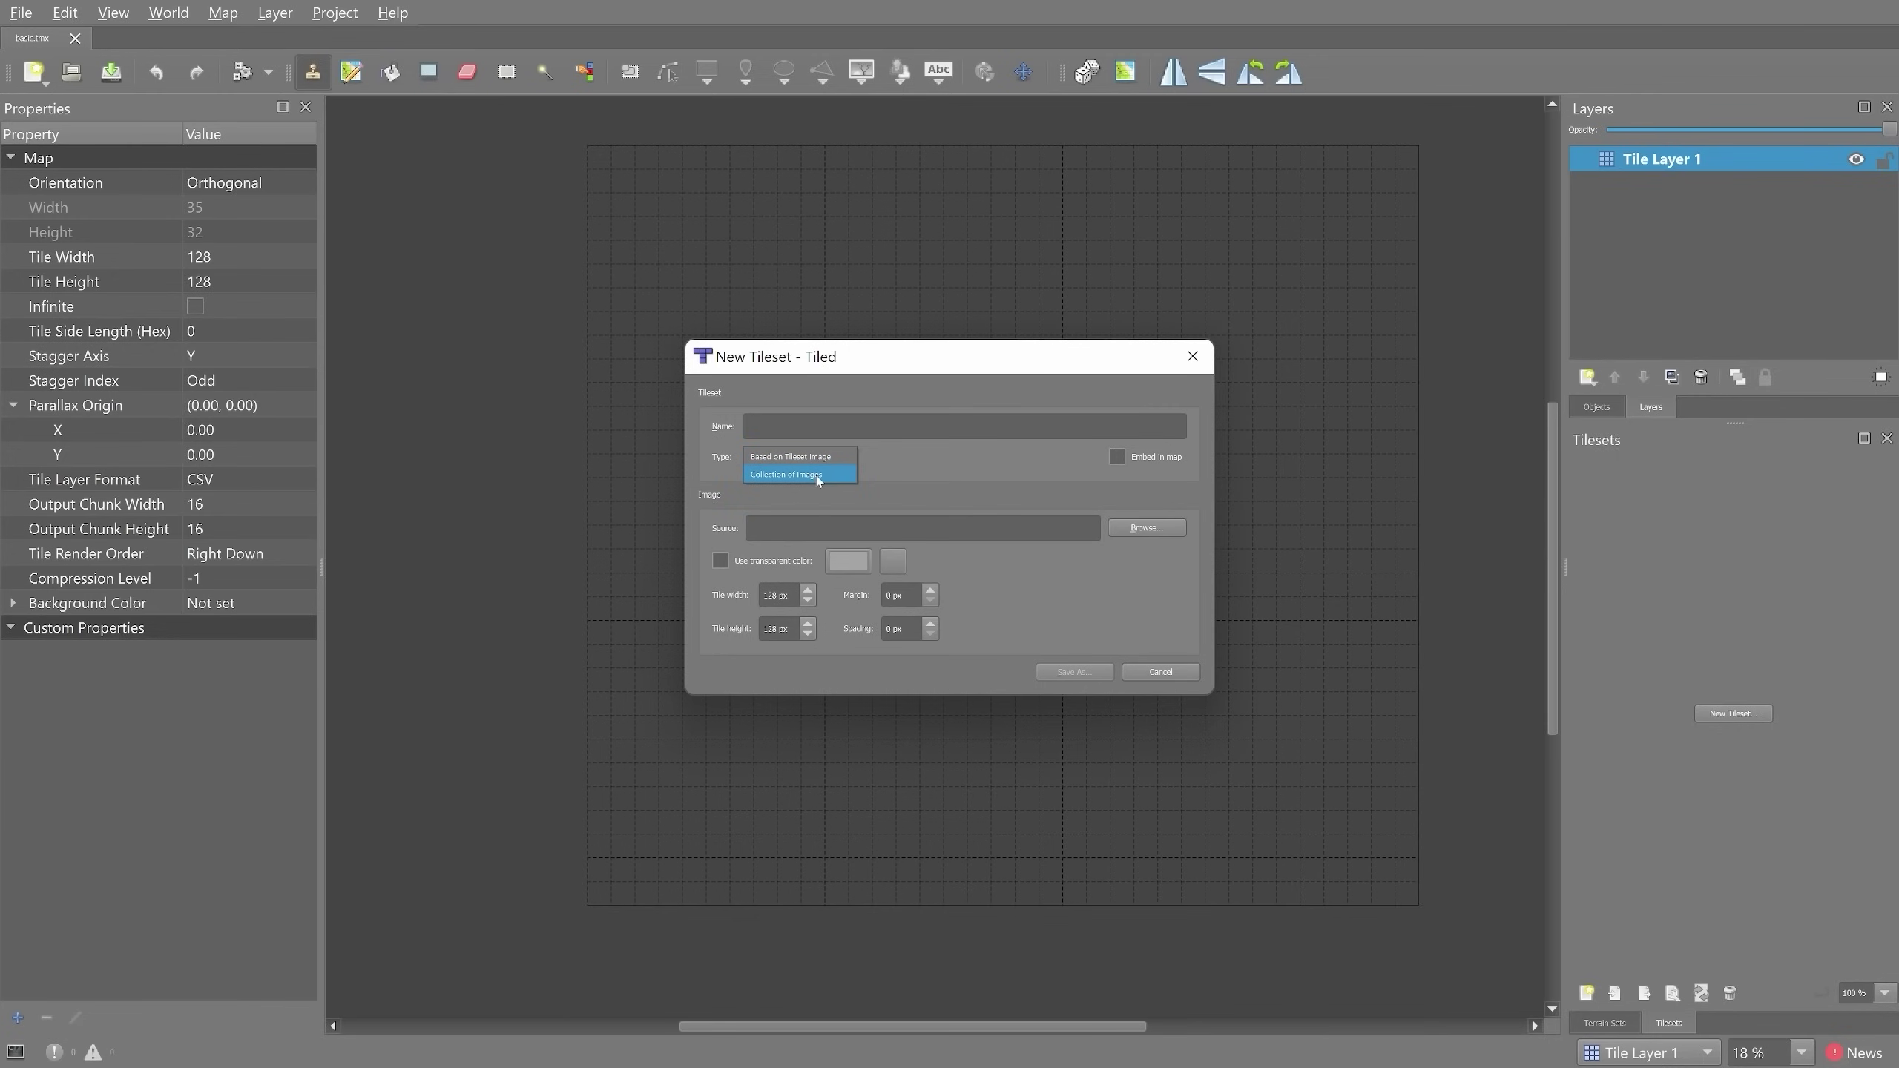
left_click(798, 456)
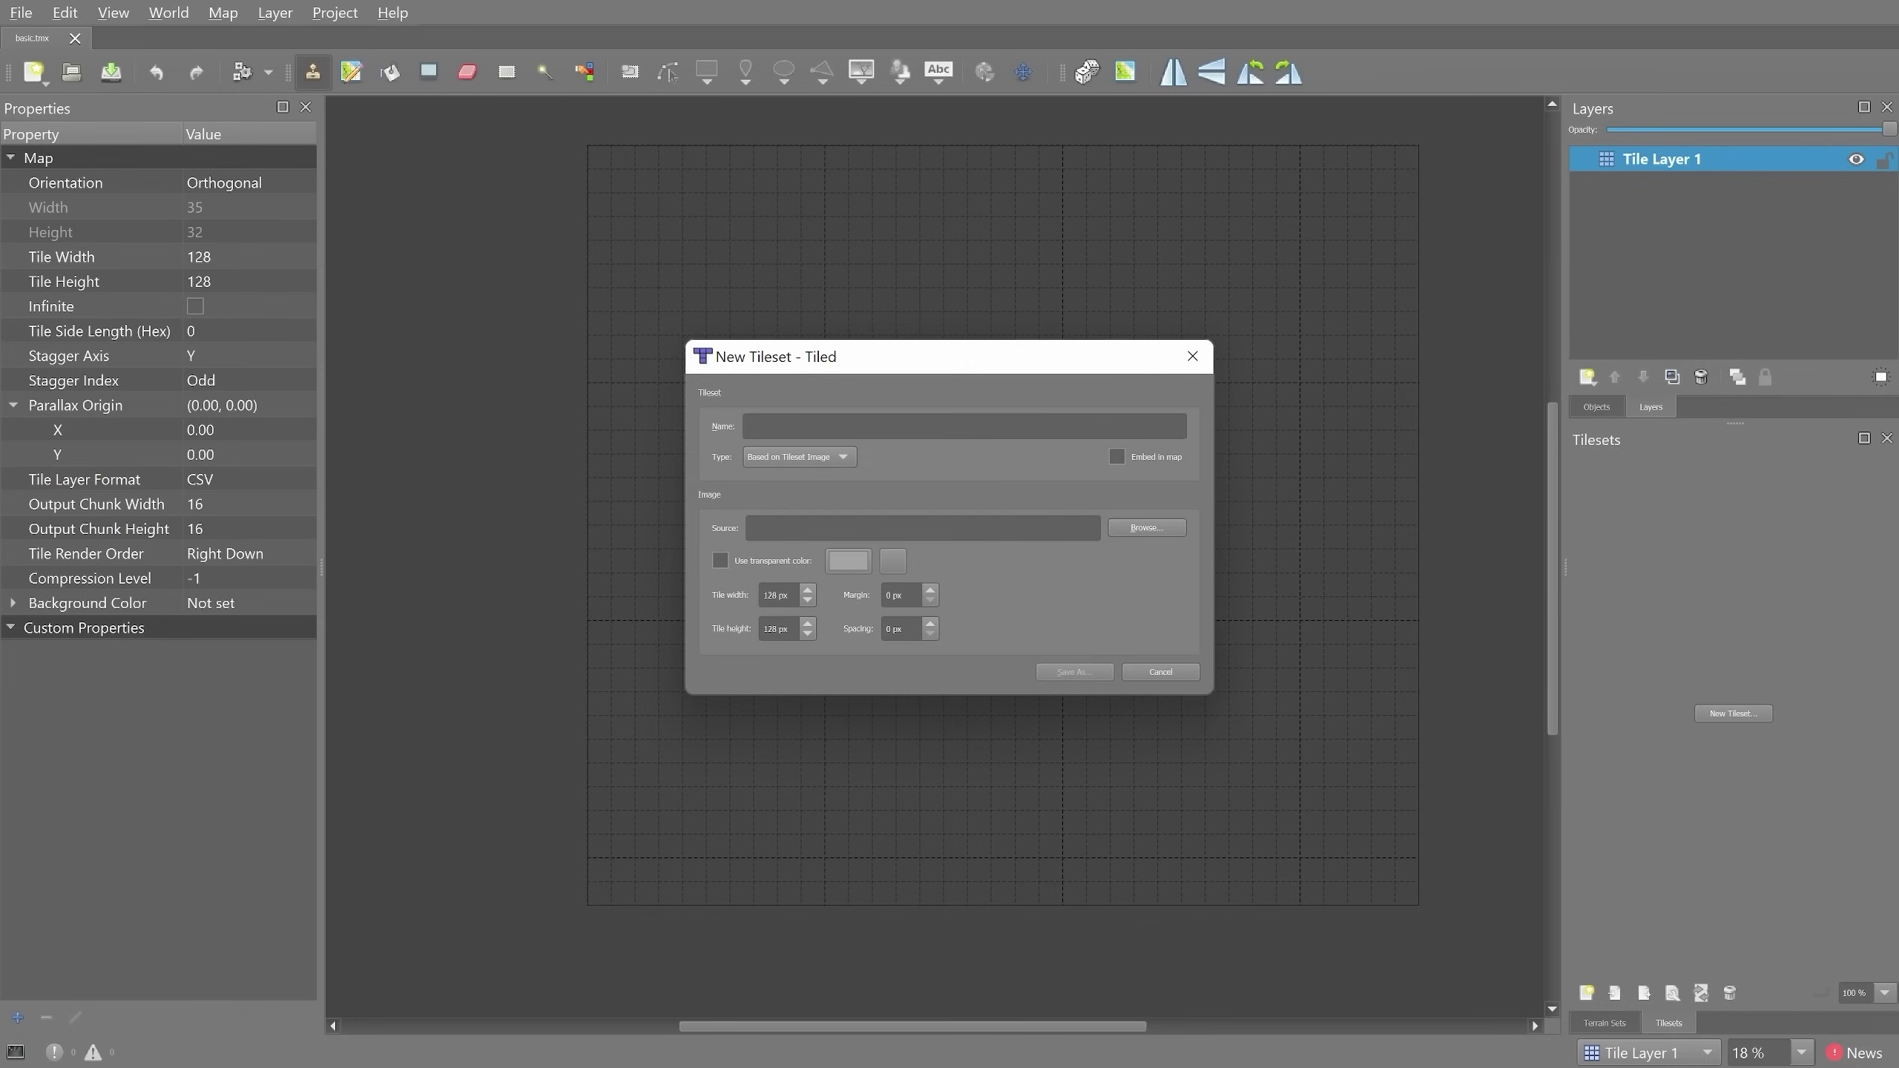
left_click(1146, 527)
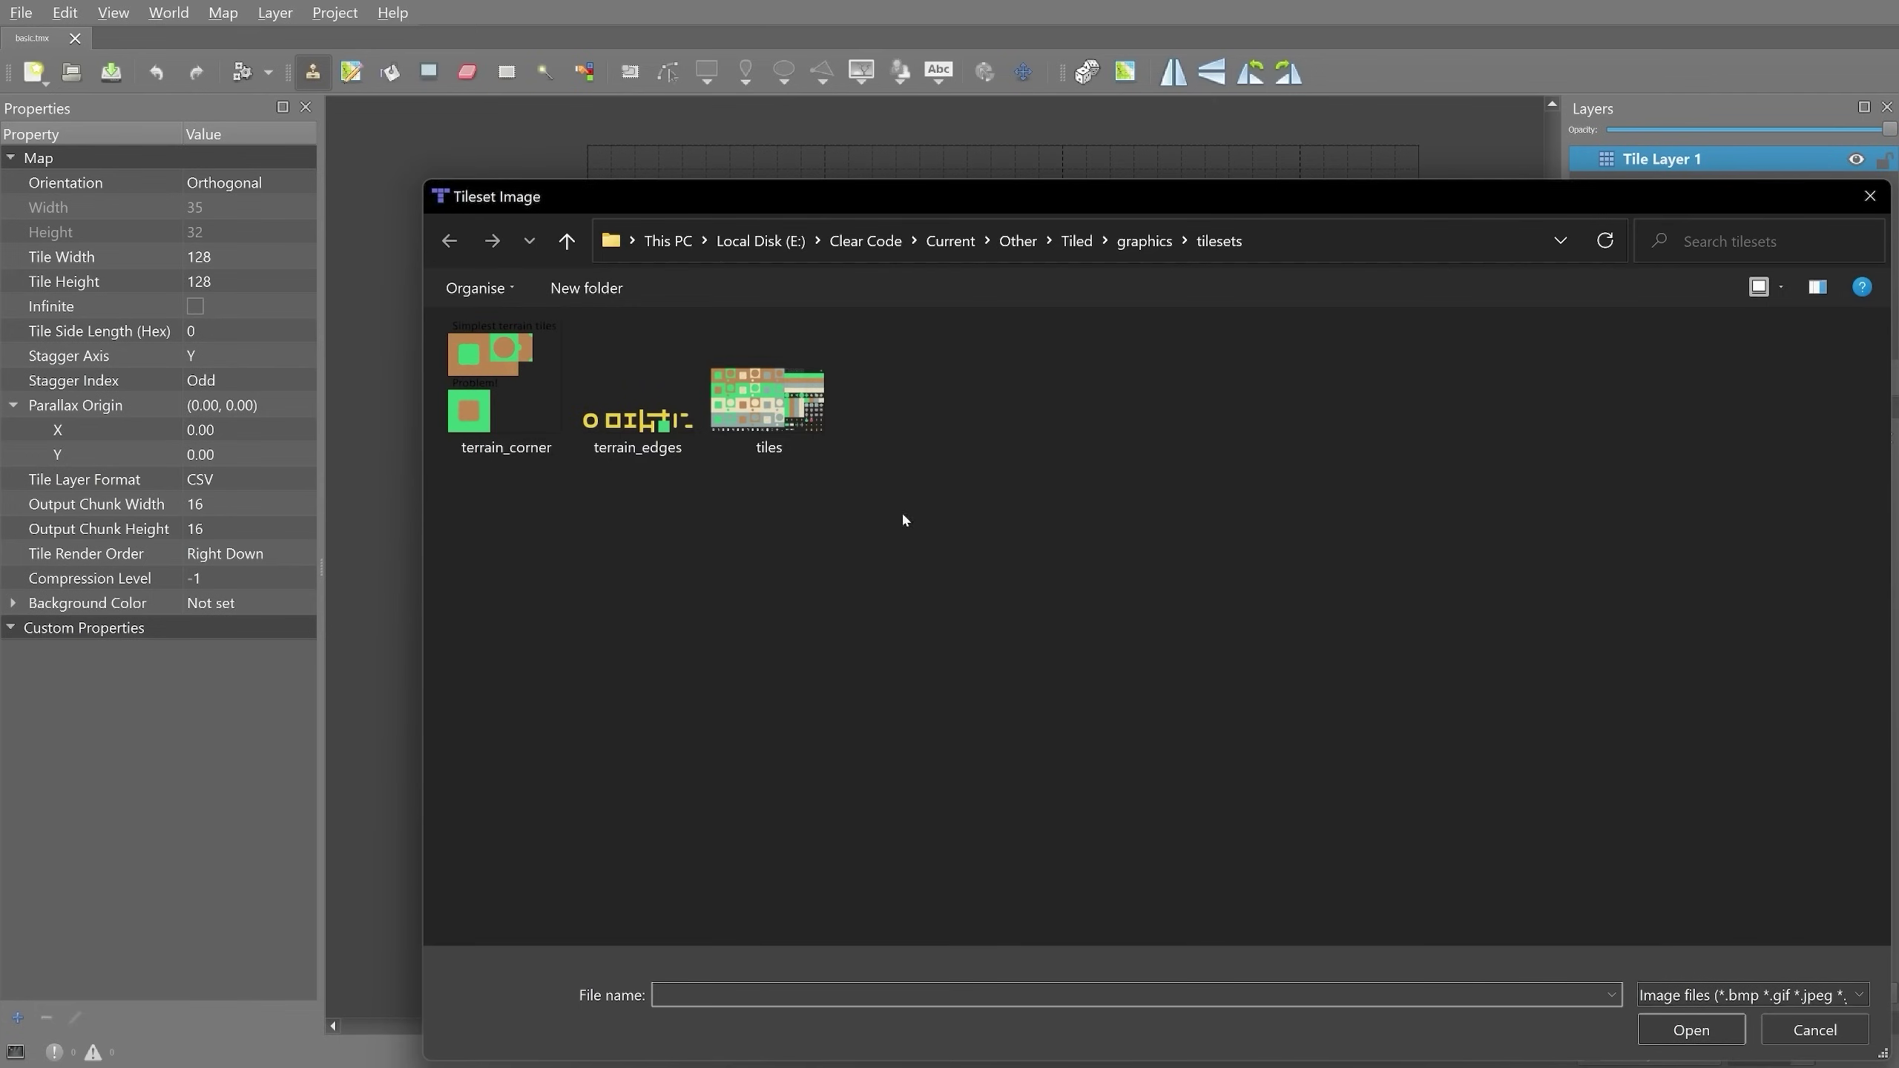
left_click(770, 425)
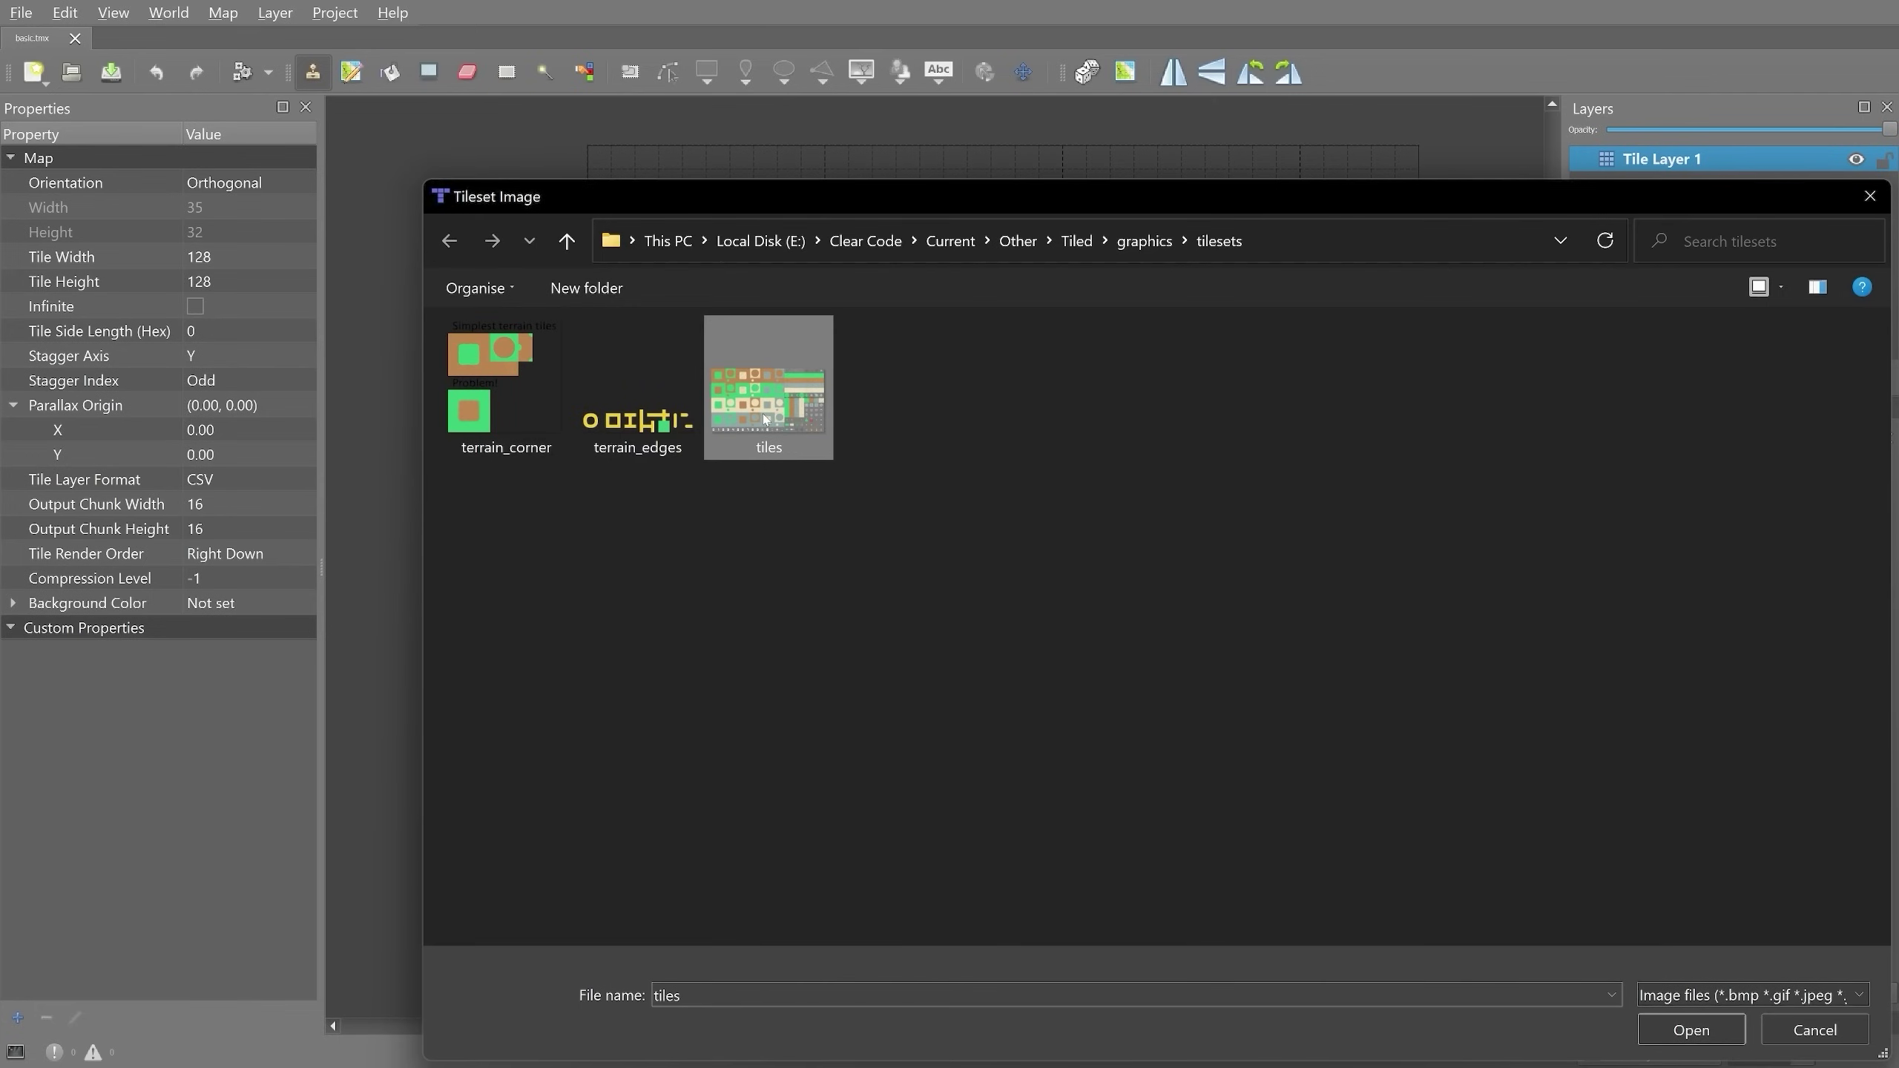
left_click(1691, 1030)
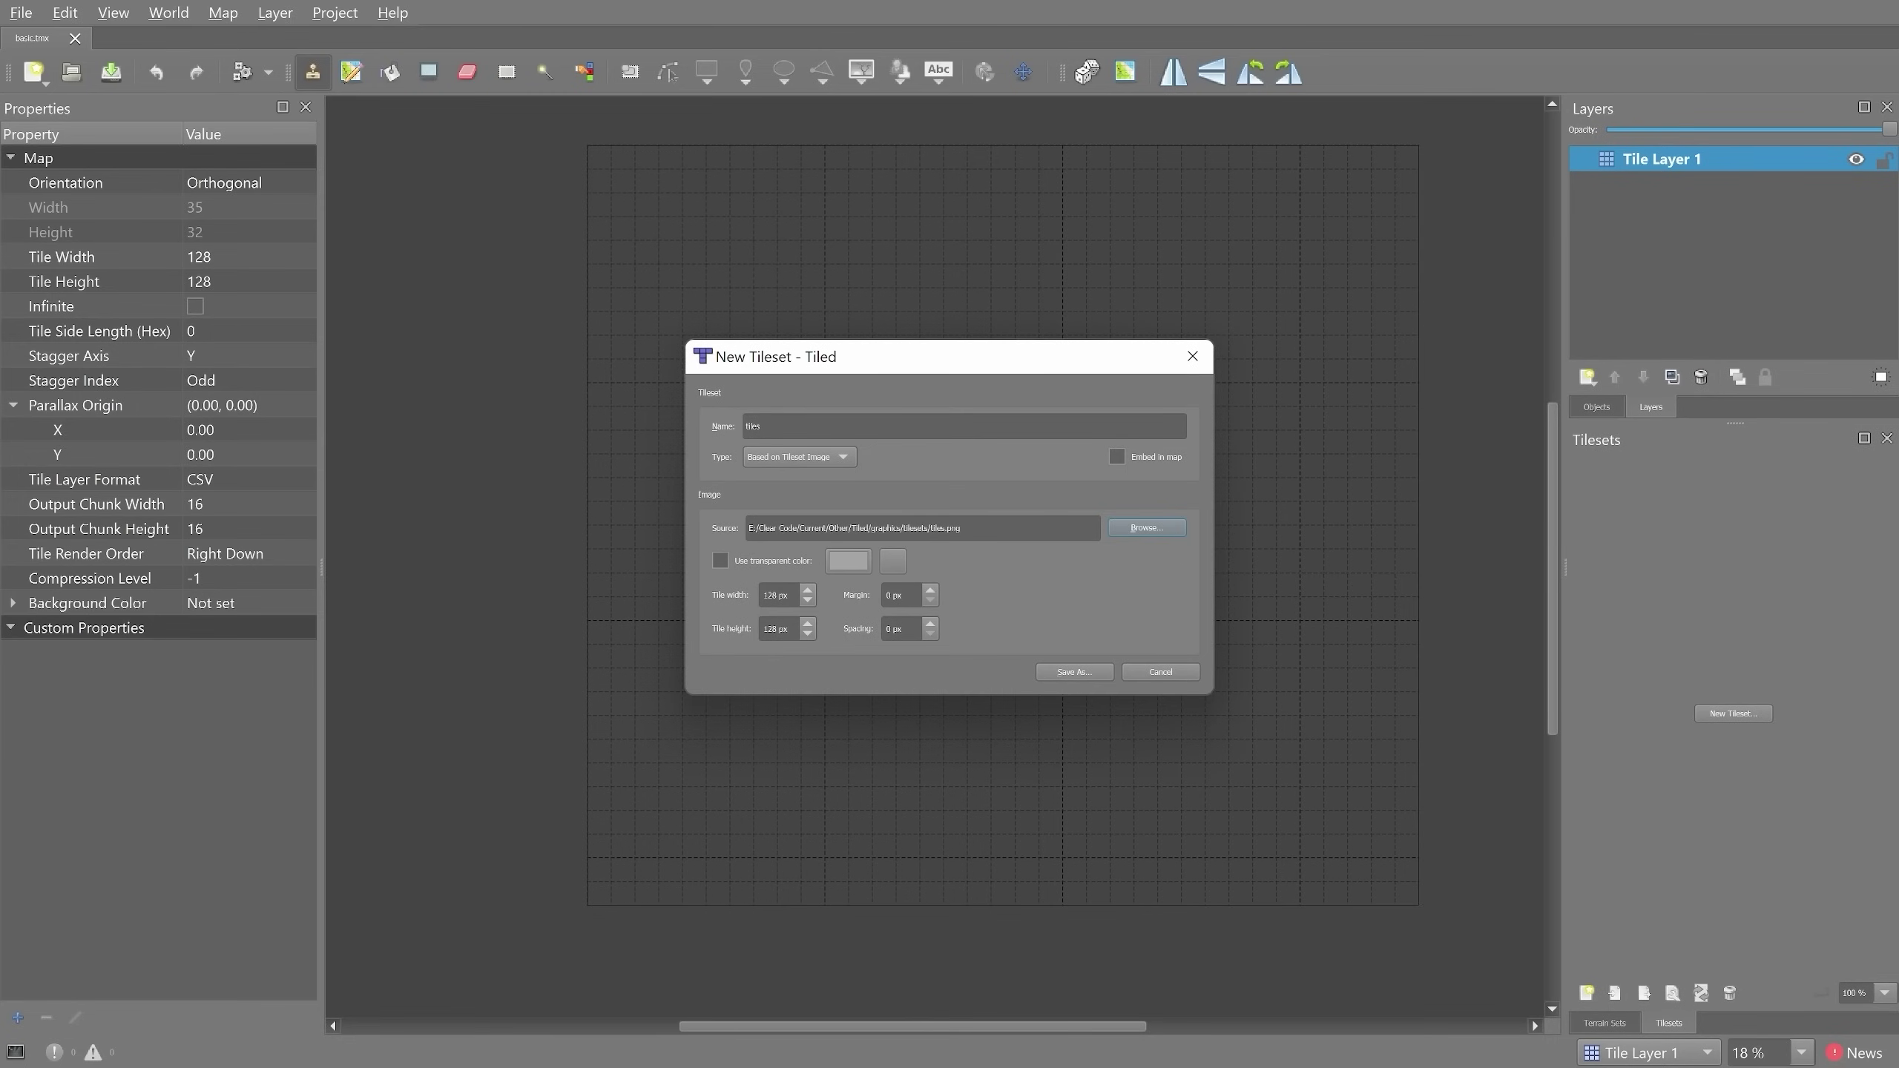
mouse_move(698, 575)
left_mouse_down()
mouse_move(825, 603)
mouse_move(810, 653)
left_mouse_up()
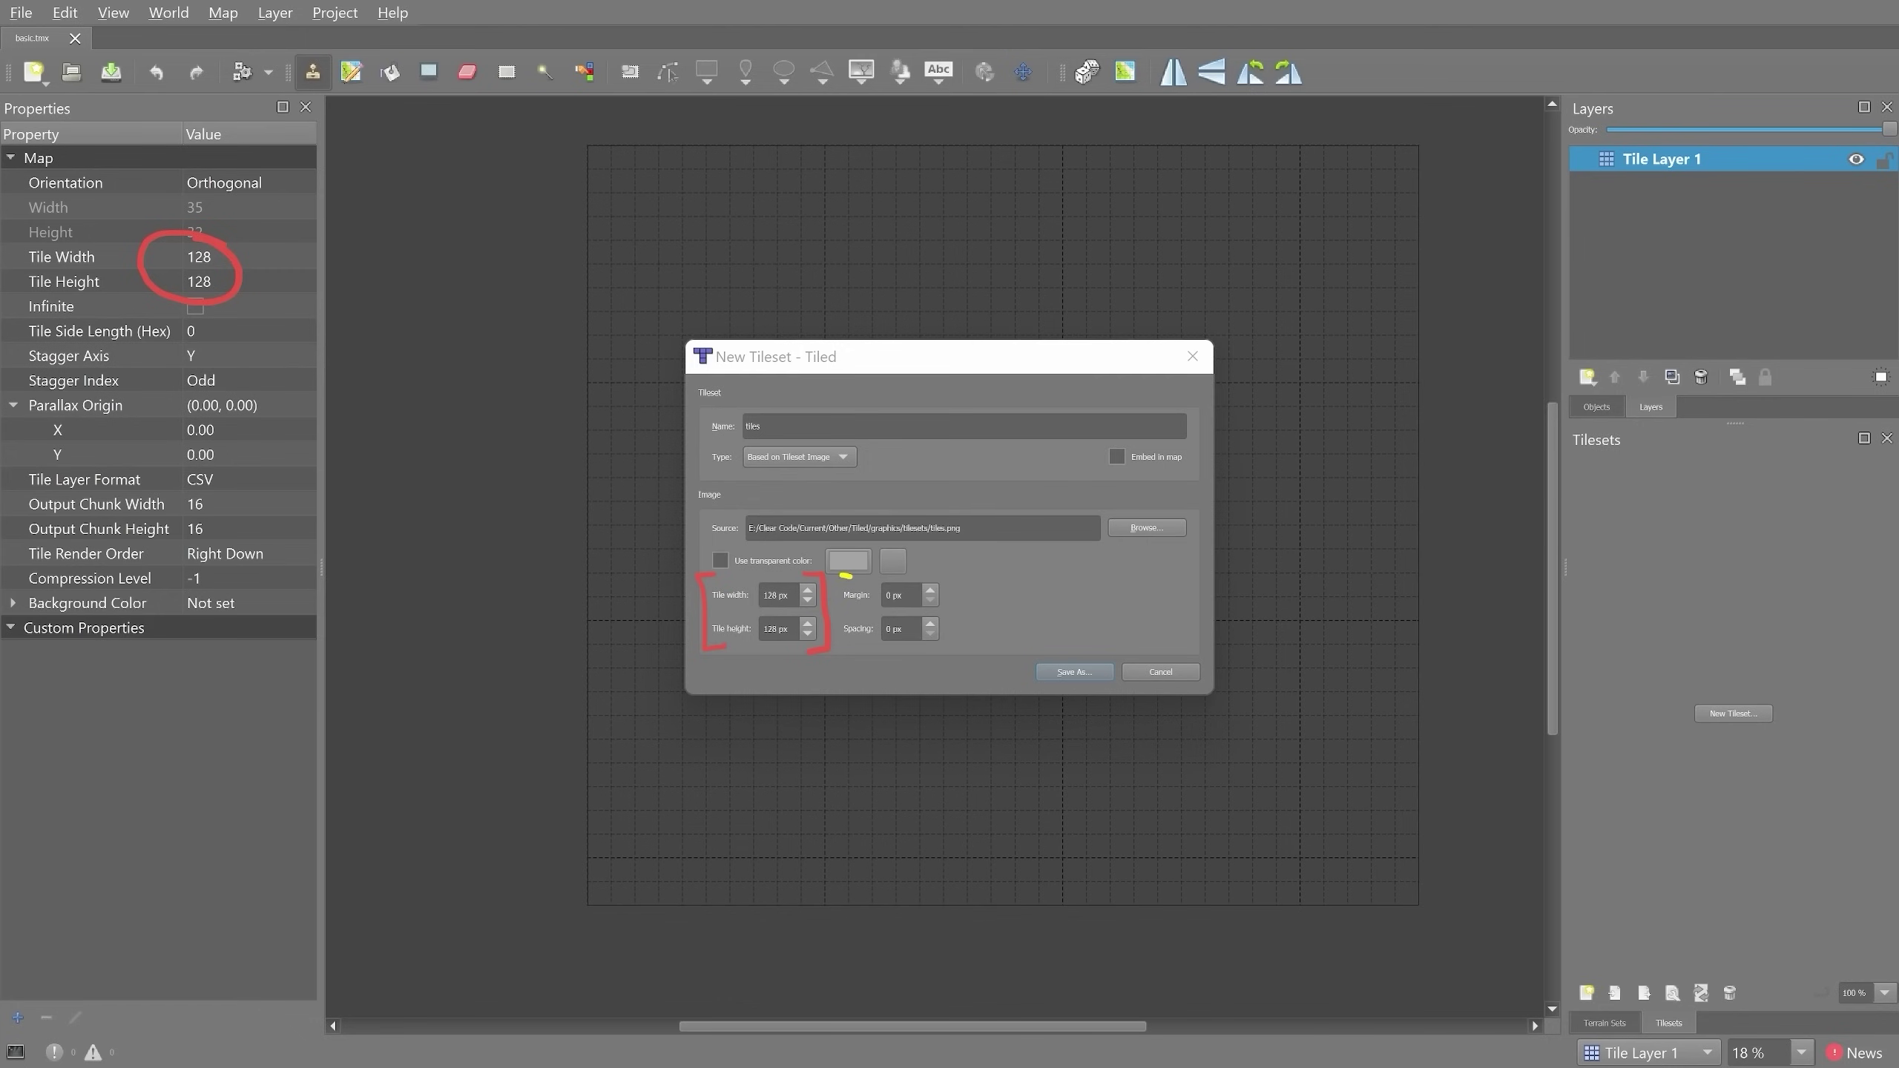
left_click_drag(841, 576, 833, 655)
mouse_move(923, 571)
left_mouse_down()
mouse_move(962, 573)
mouse_move(943, 648)
left_mouse_up()
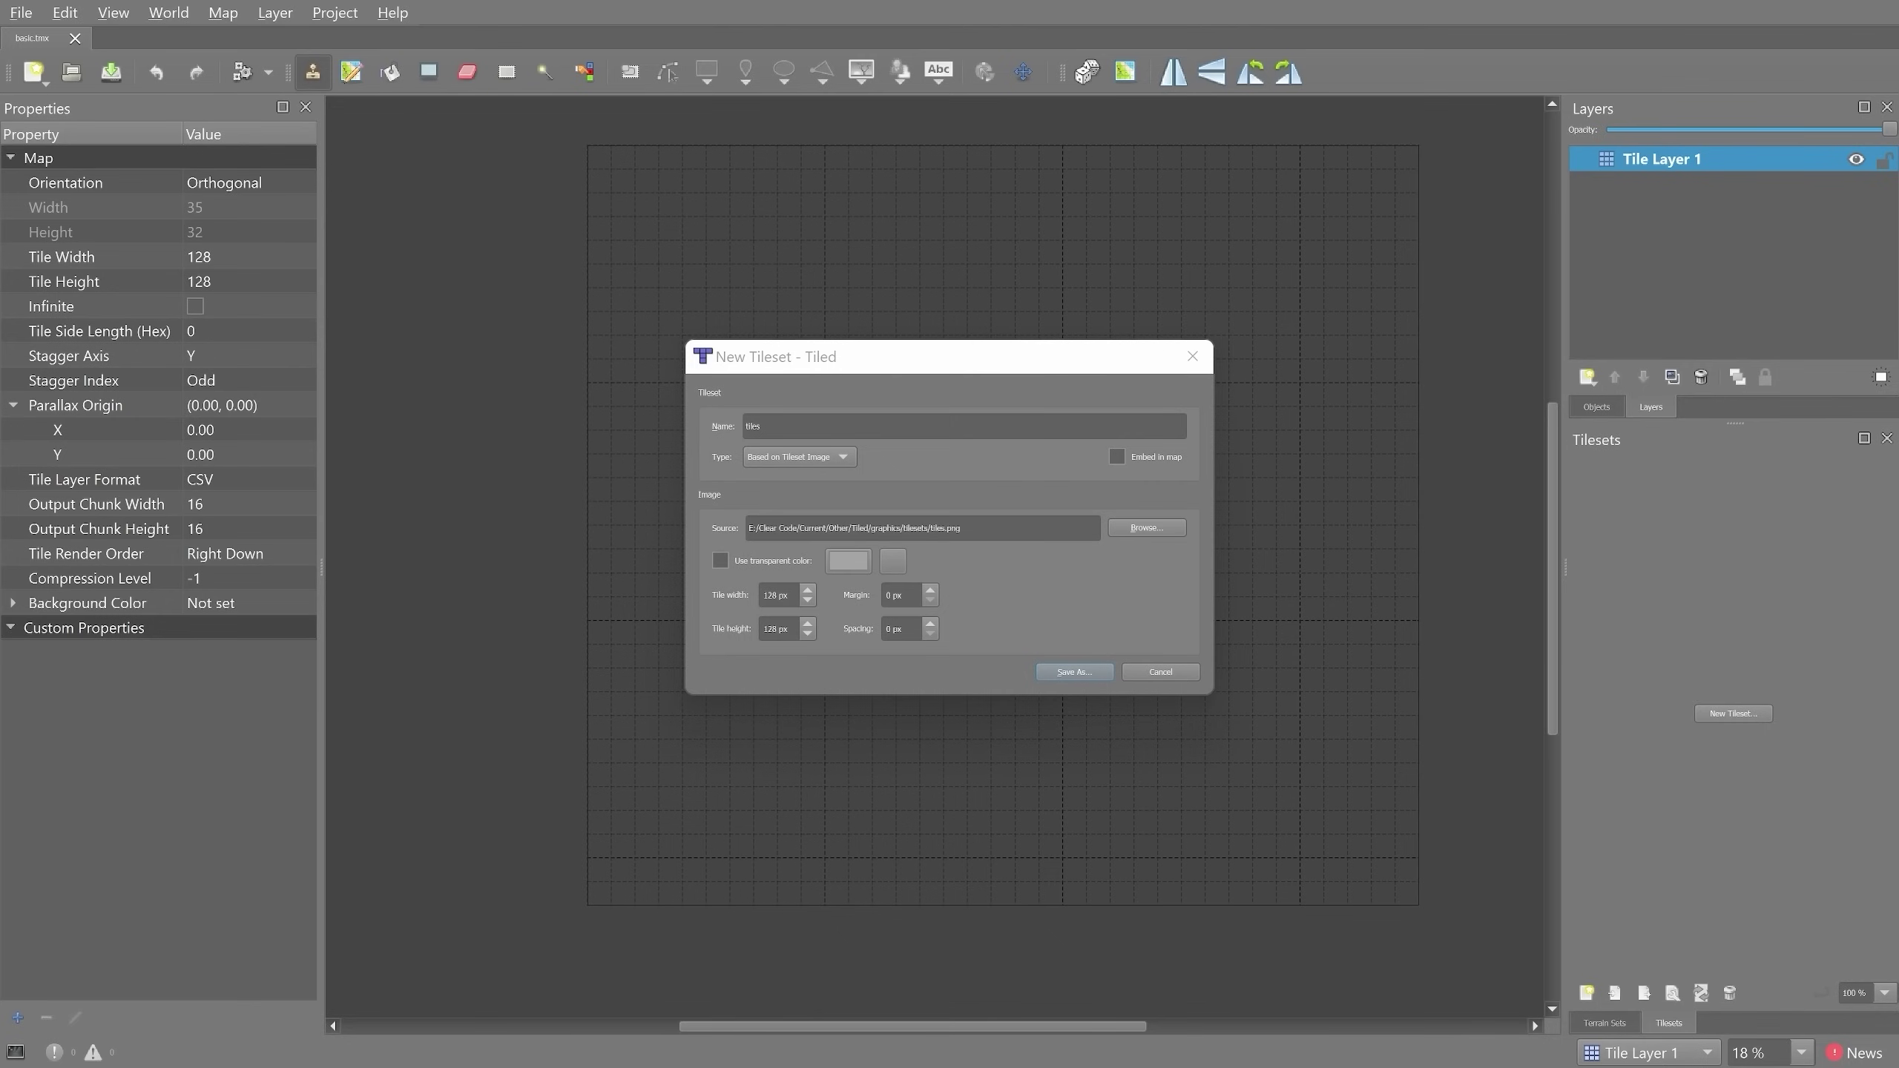
- Save the new tileset as tiles in the data/tsx folder
left_click(1073, 672)
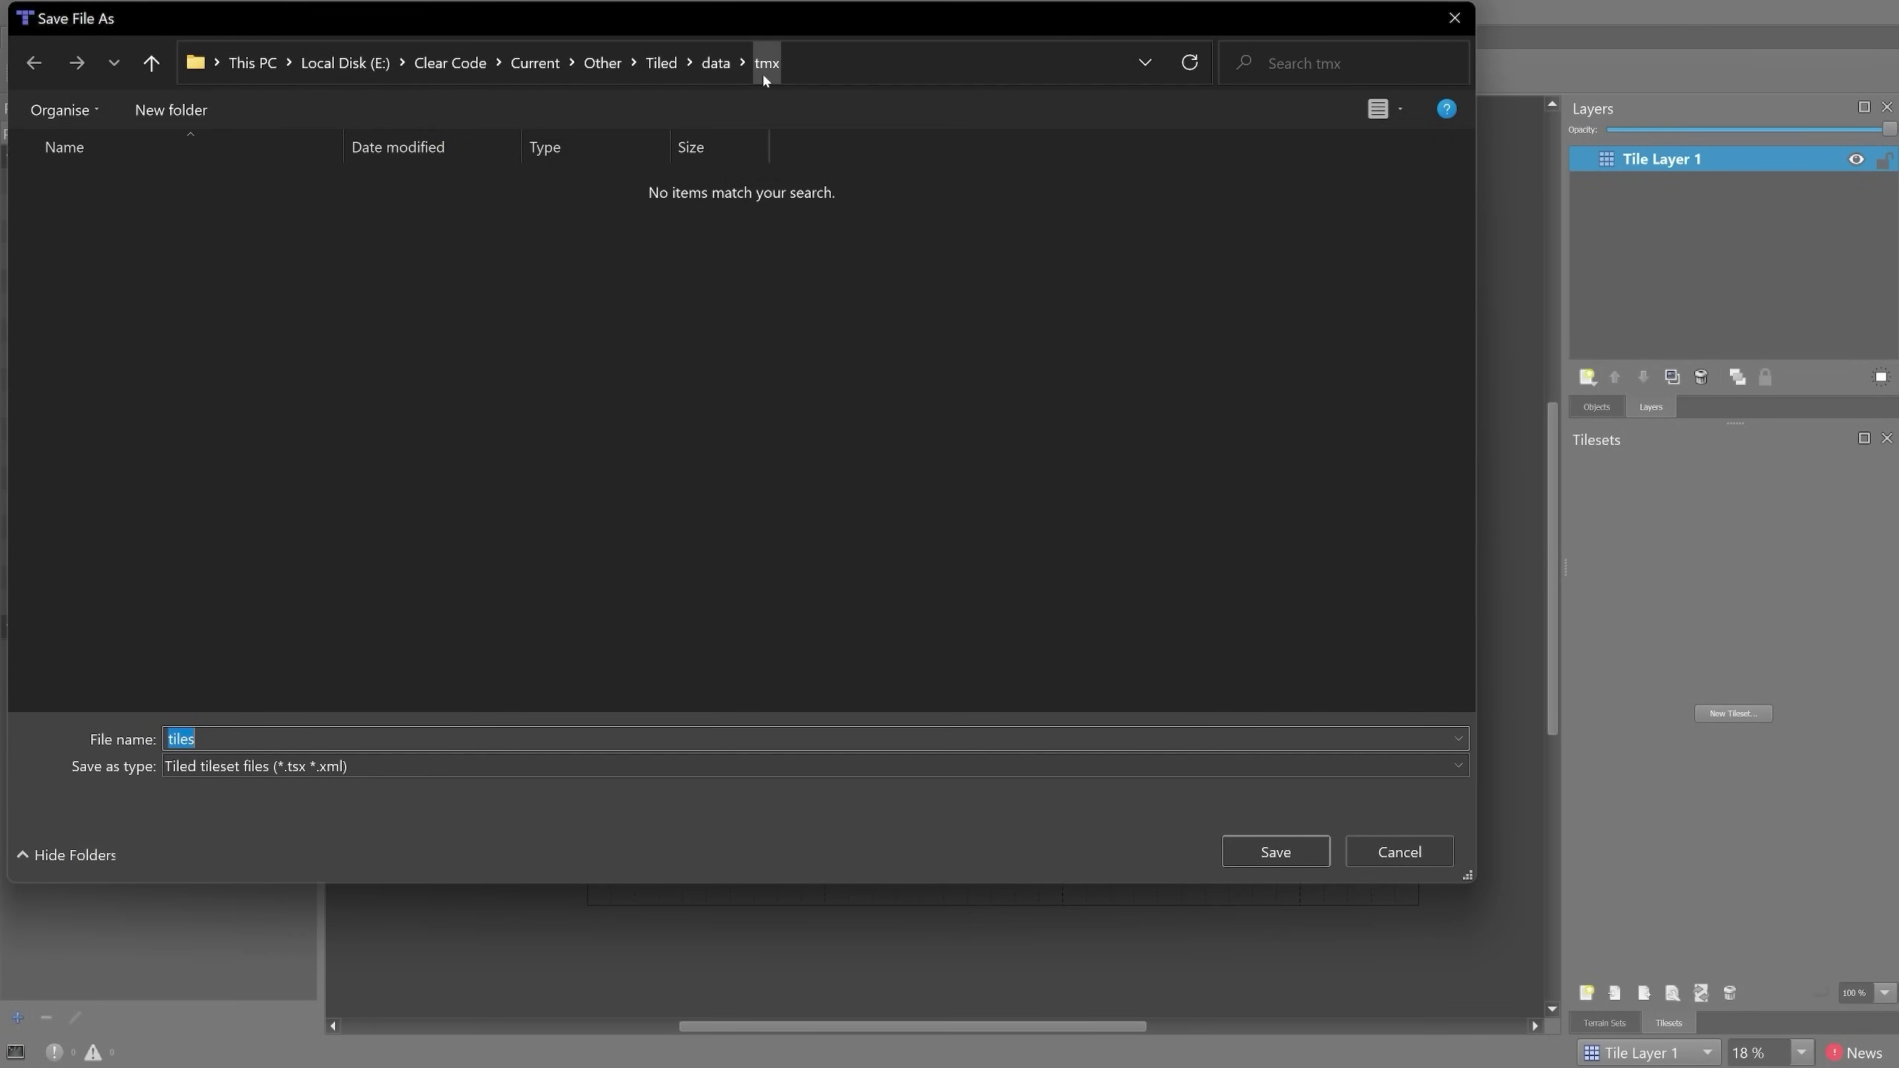
left_click(720, 66)
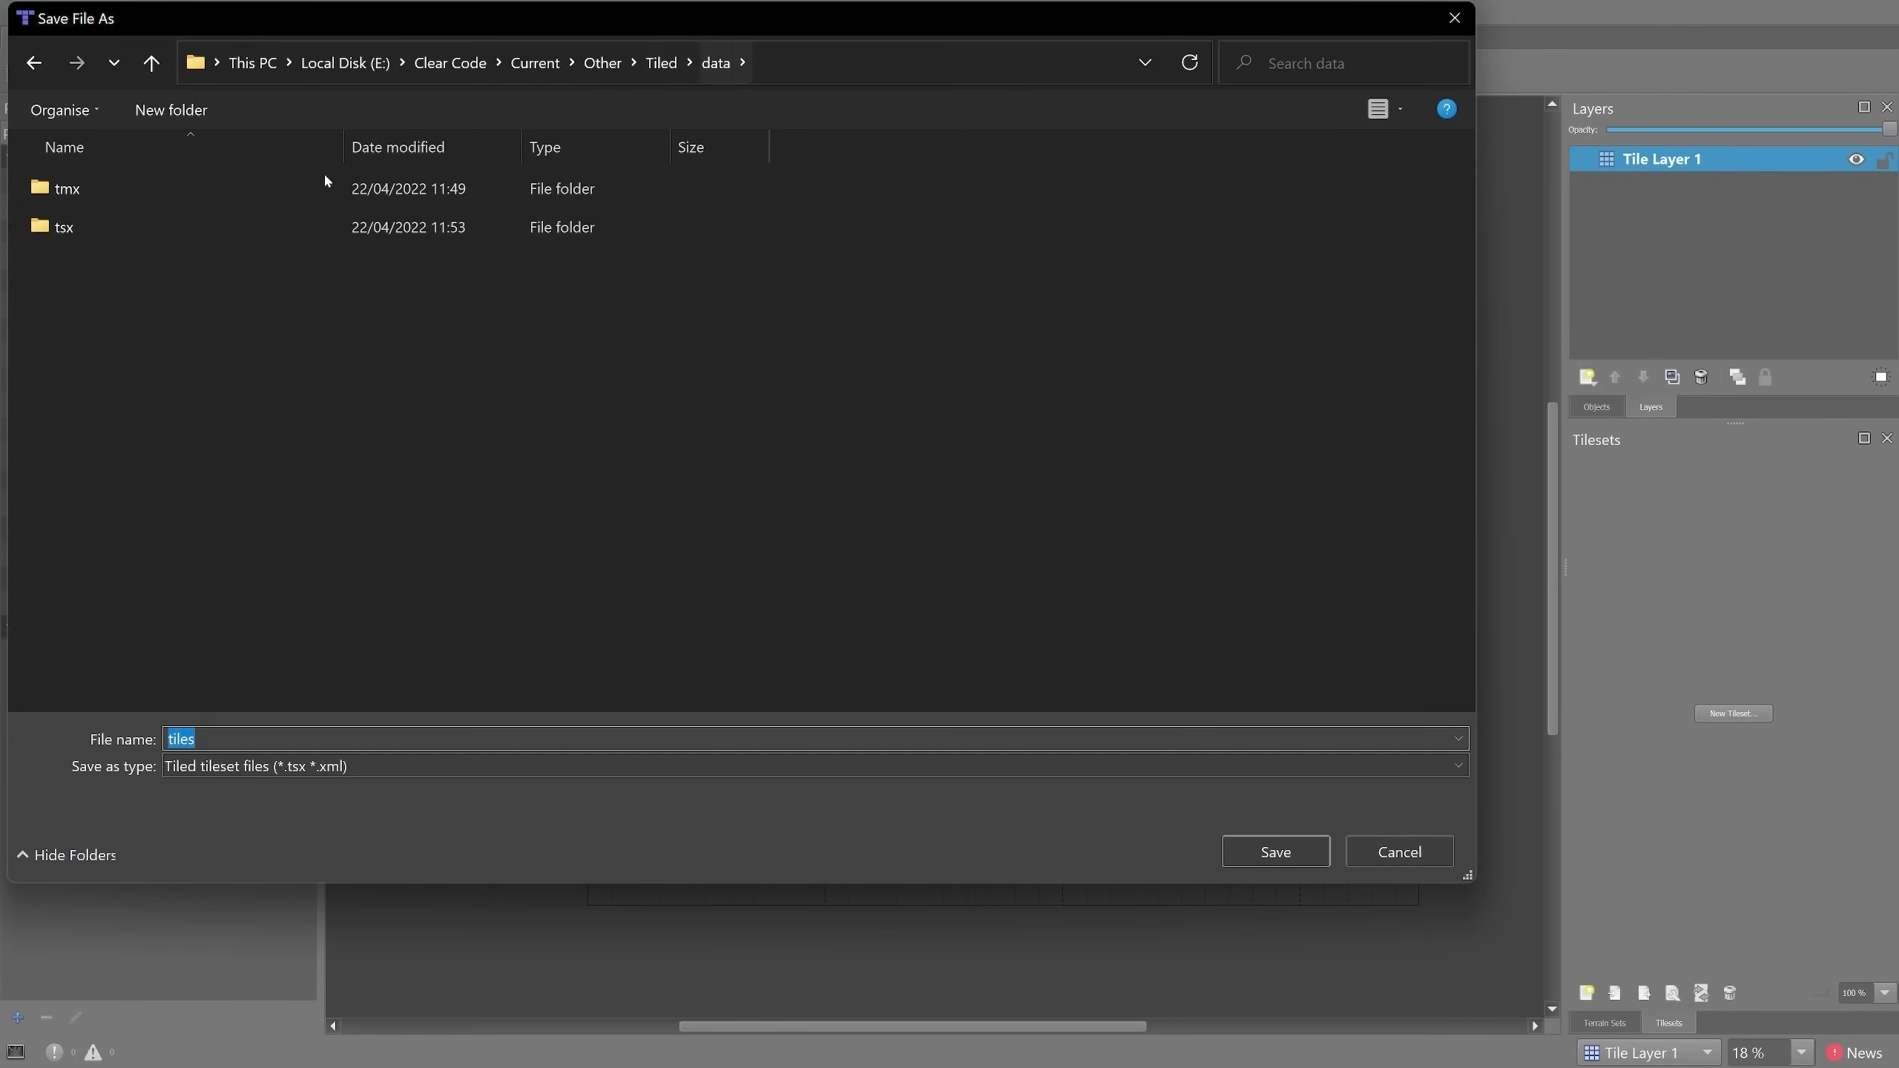
double_click(115, 226)
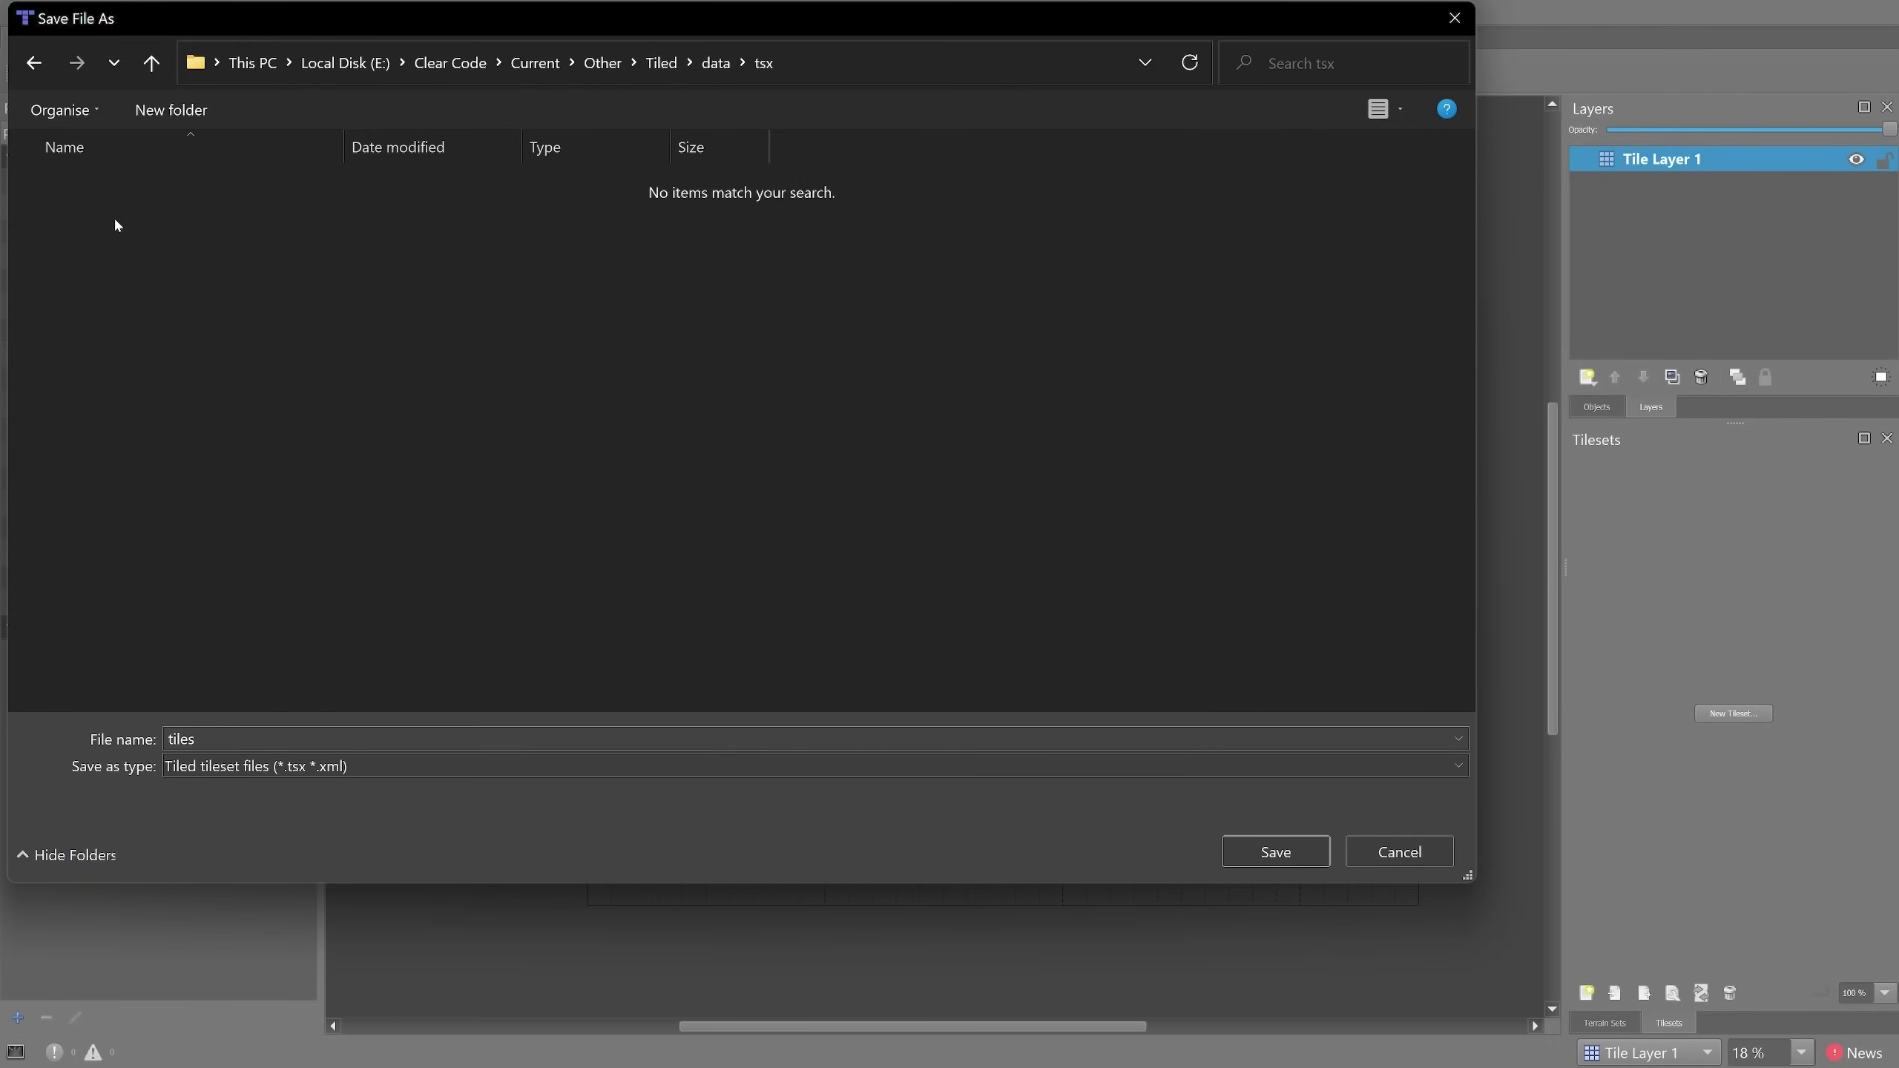
left_click(1277, 860)
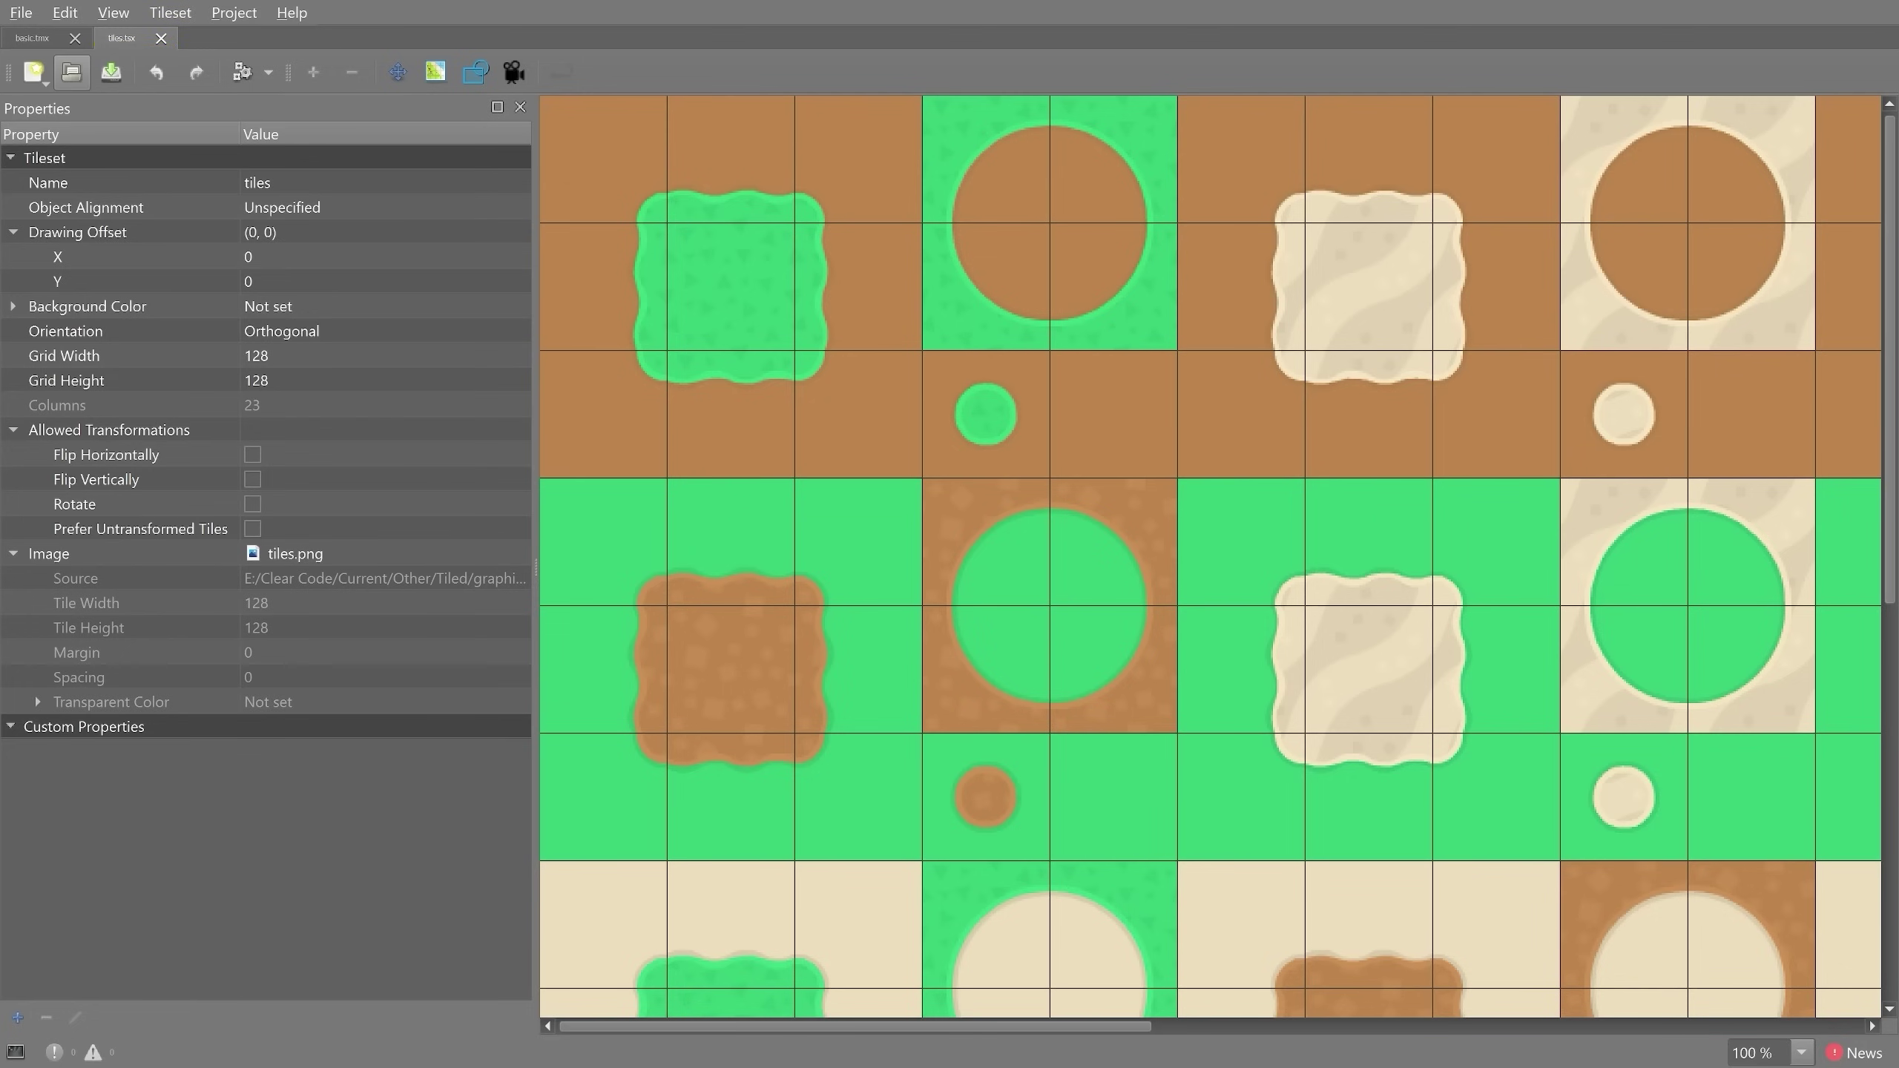
- Compare the basic map with the tiles tileset and inspect individual tiles of the tileset's grass-on-dirt block
left_click(32, 37)
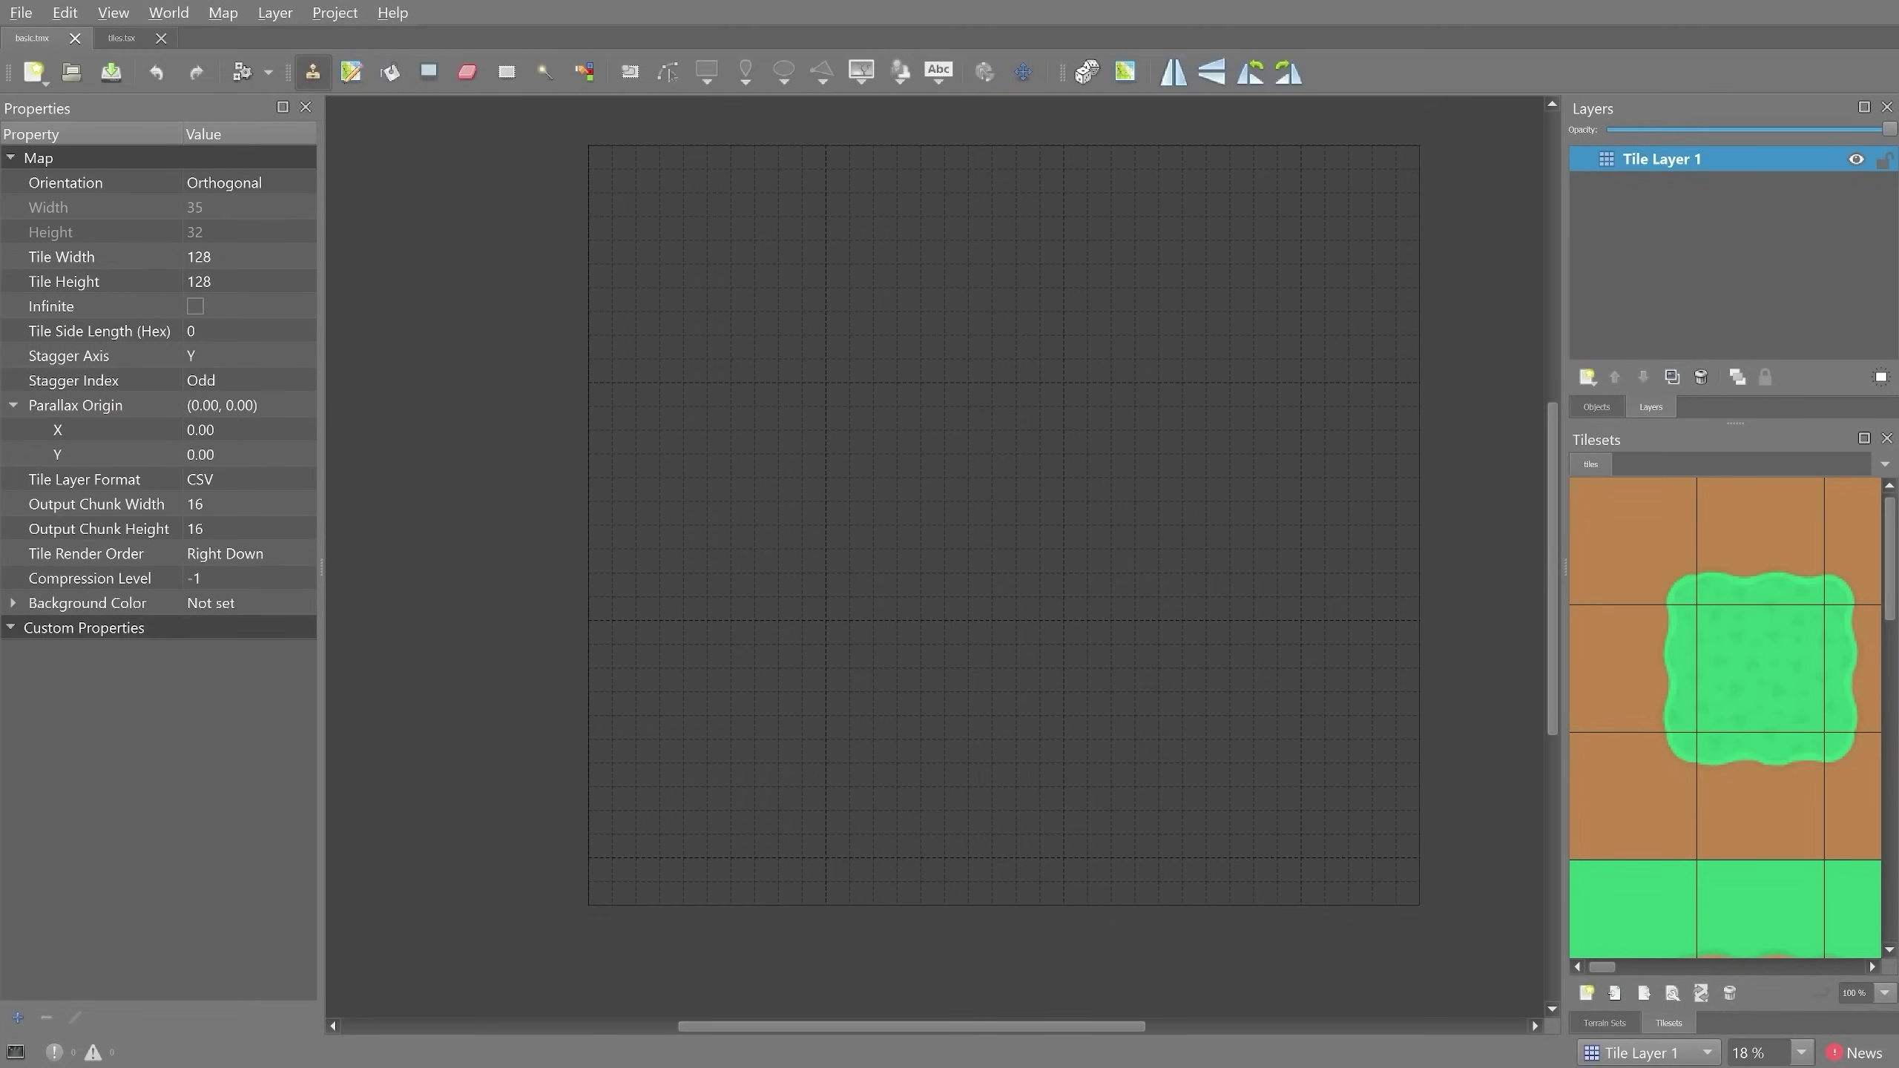
left_click(121, 38)
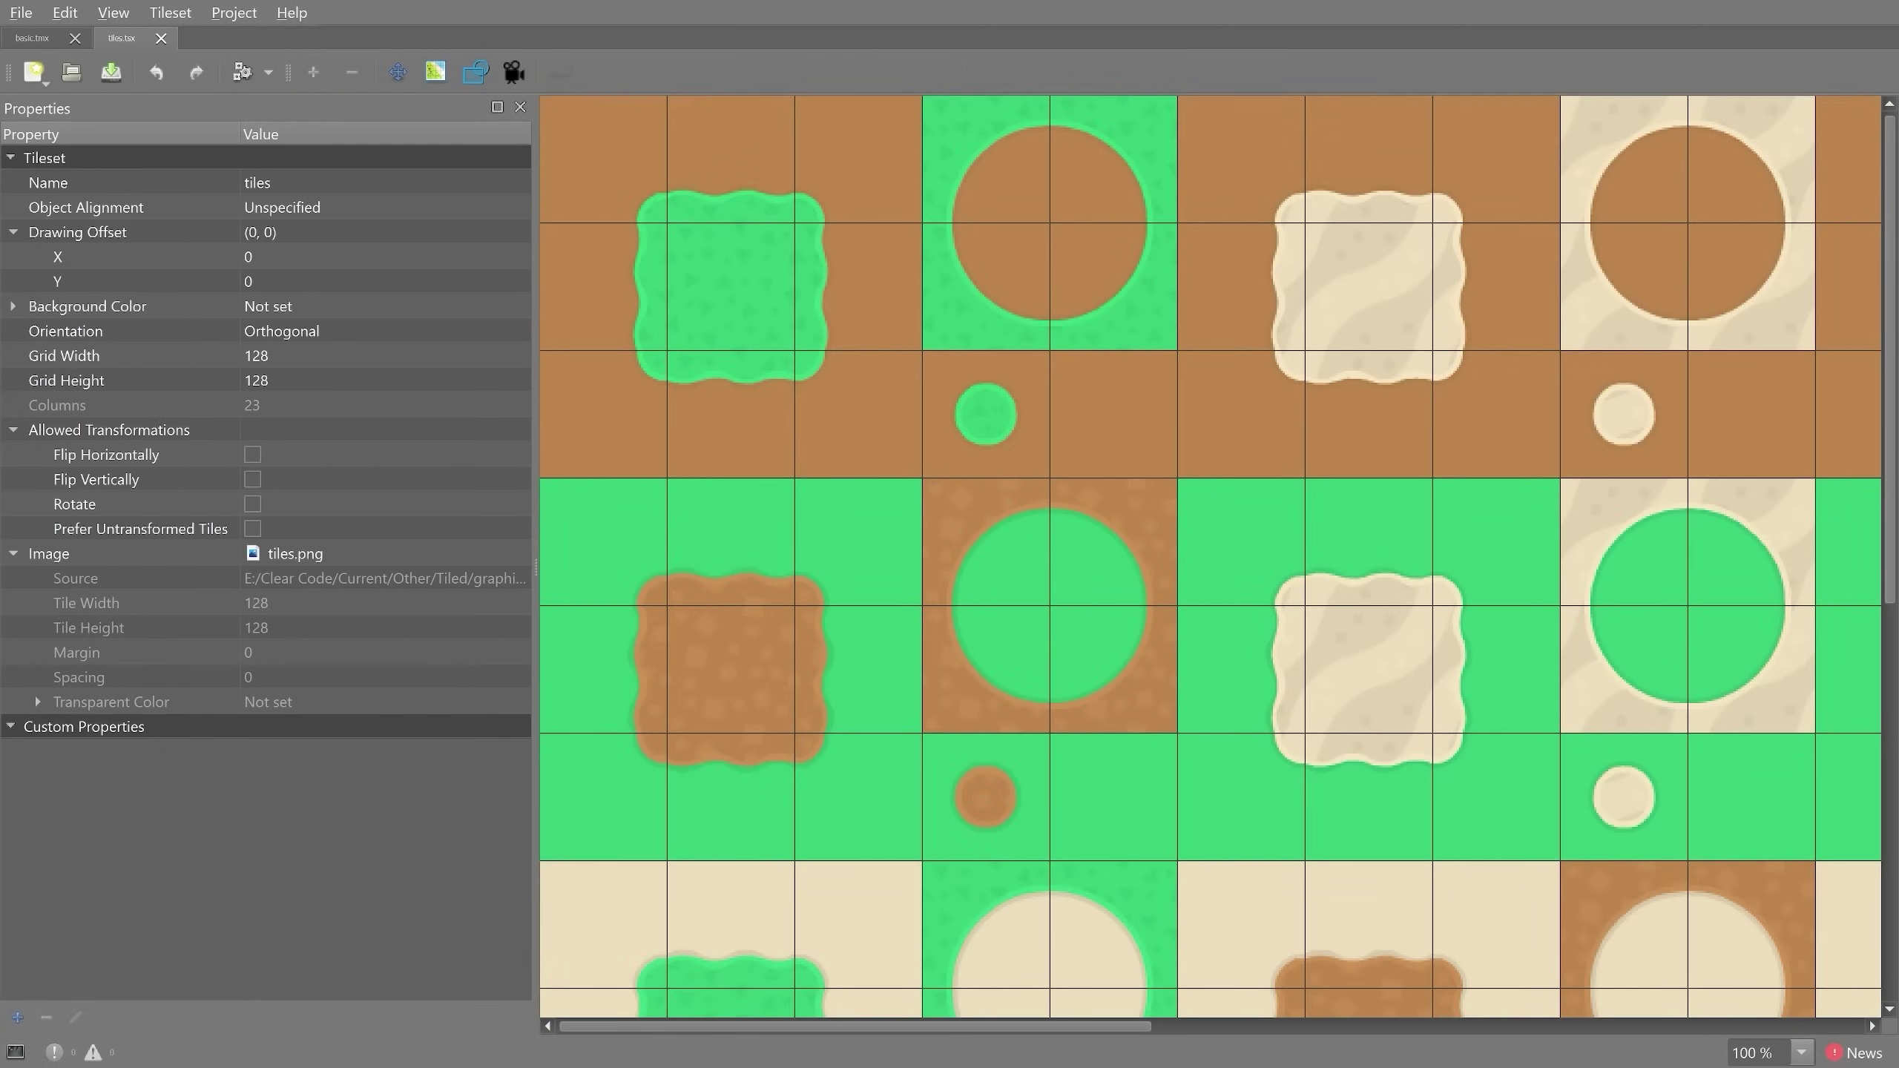
left_click(603, 160)
left_click(730, 160)
left_click(731, 286)
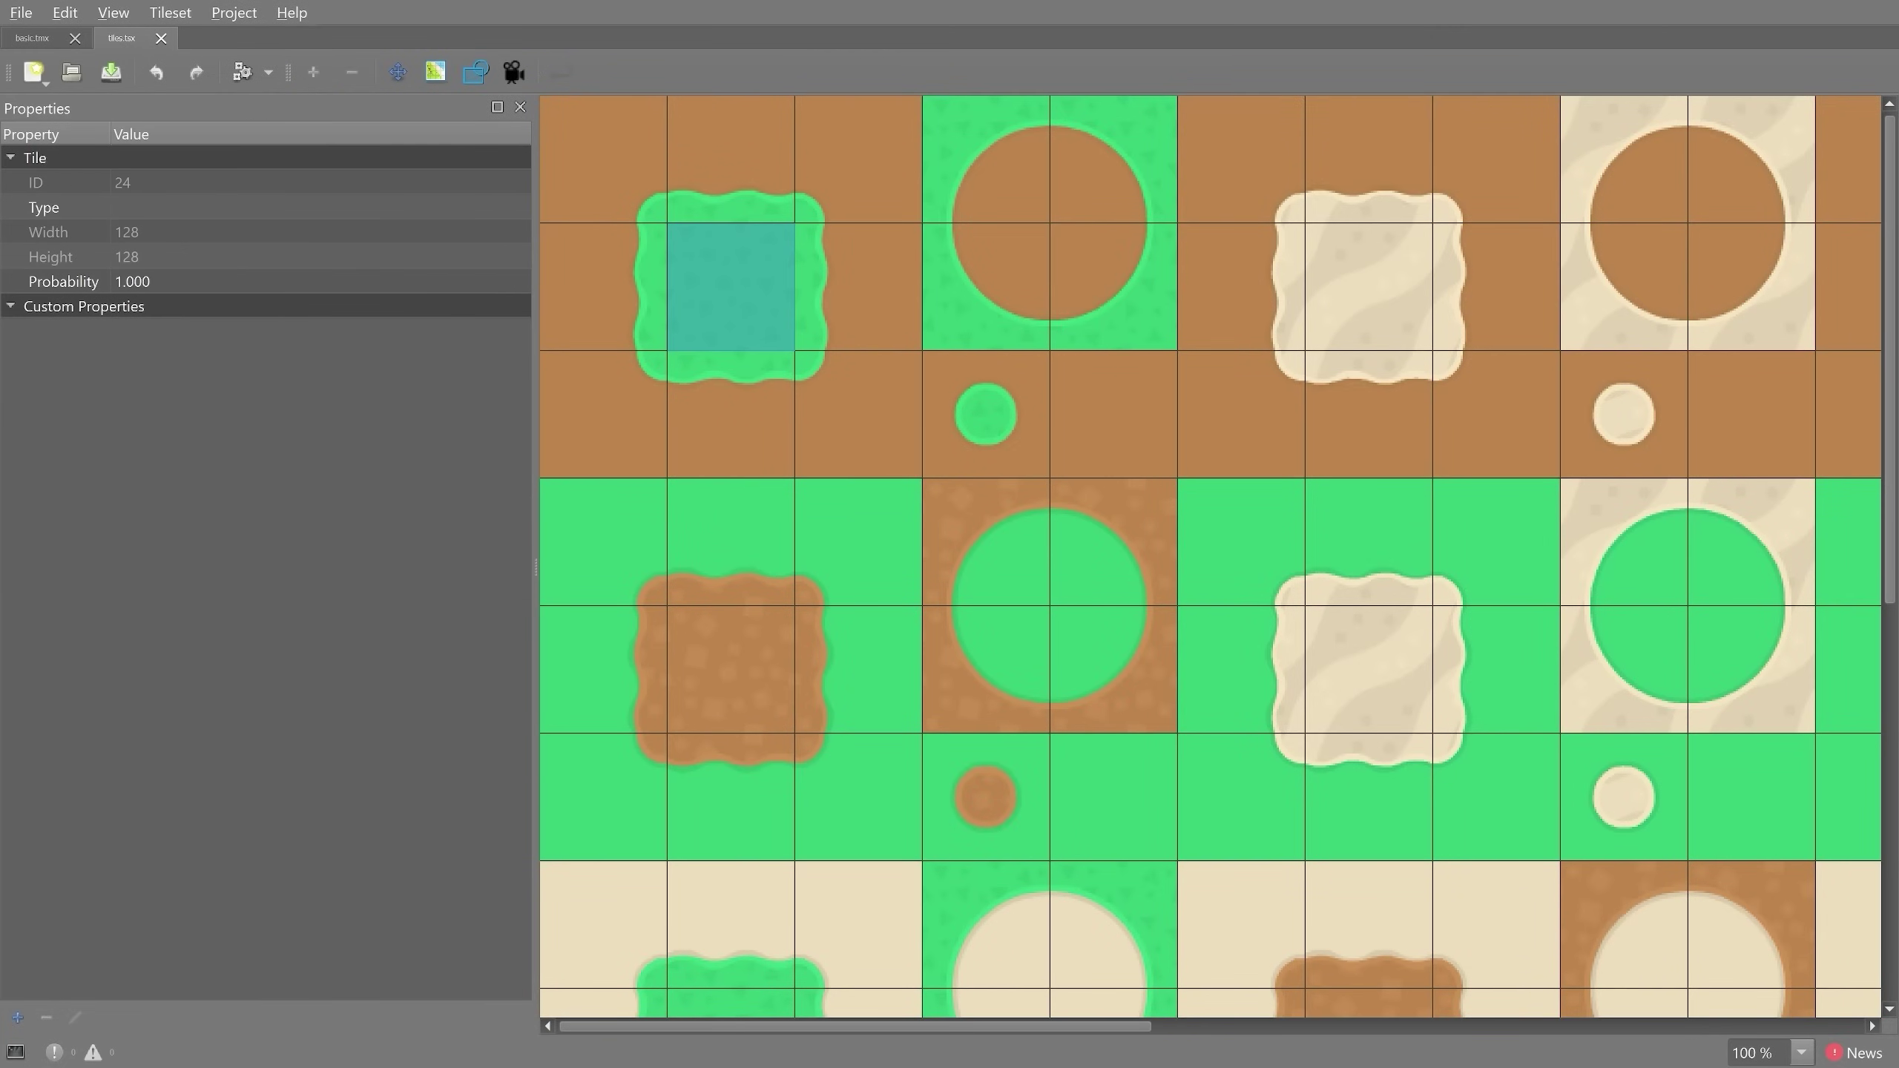
left_click(858, 414)
left_click(731, 414)
left_click(603, 414)
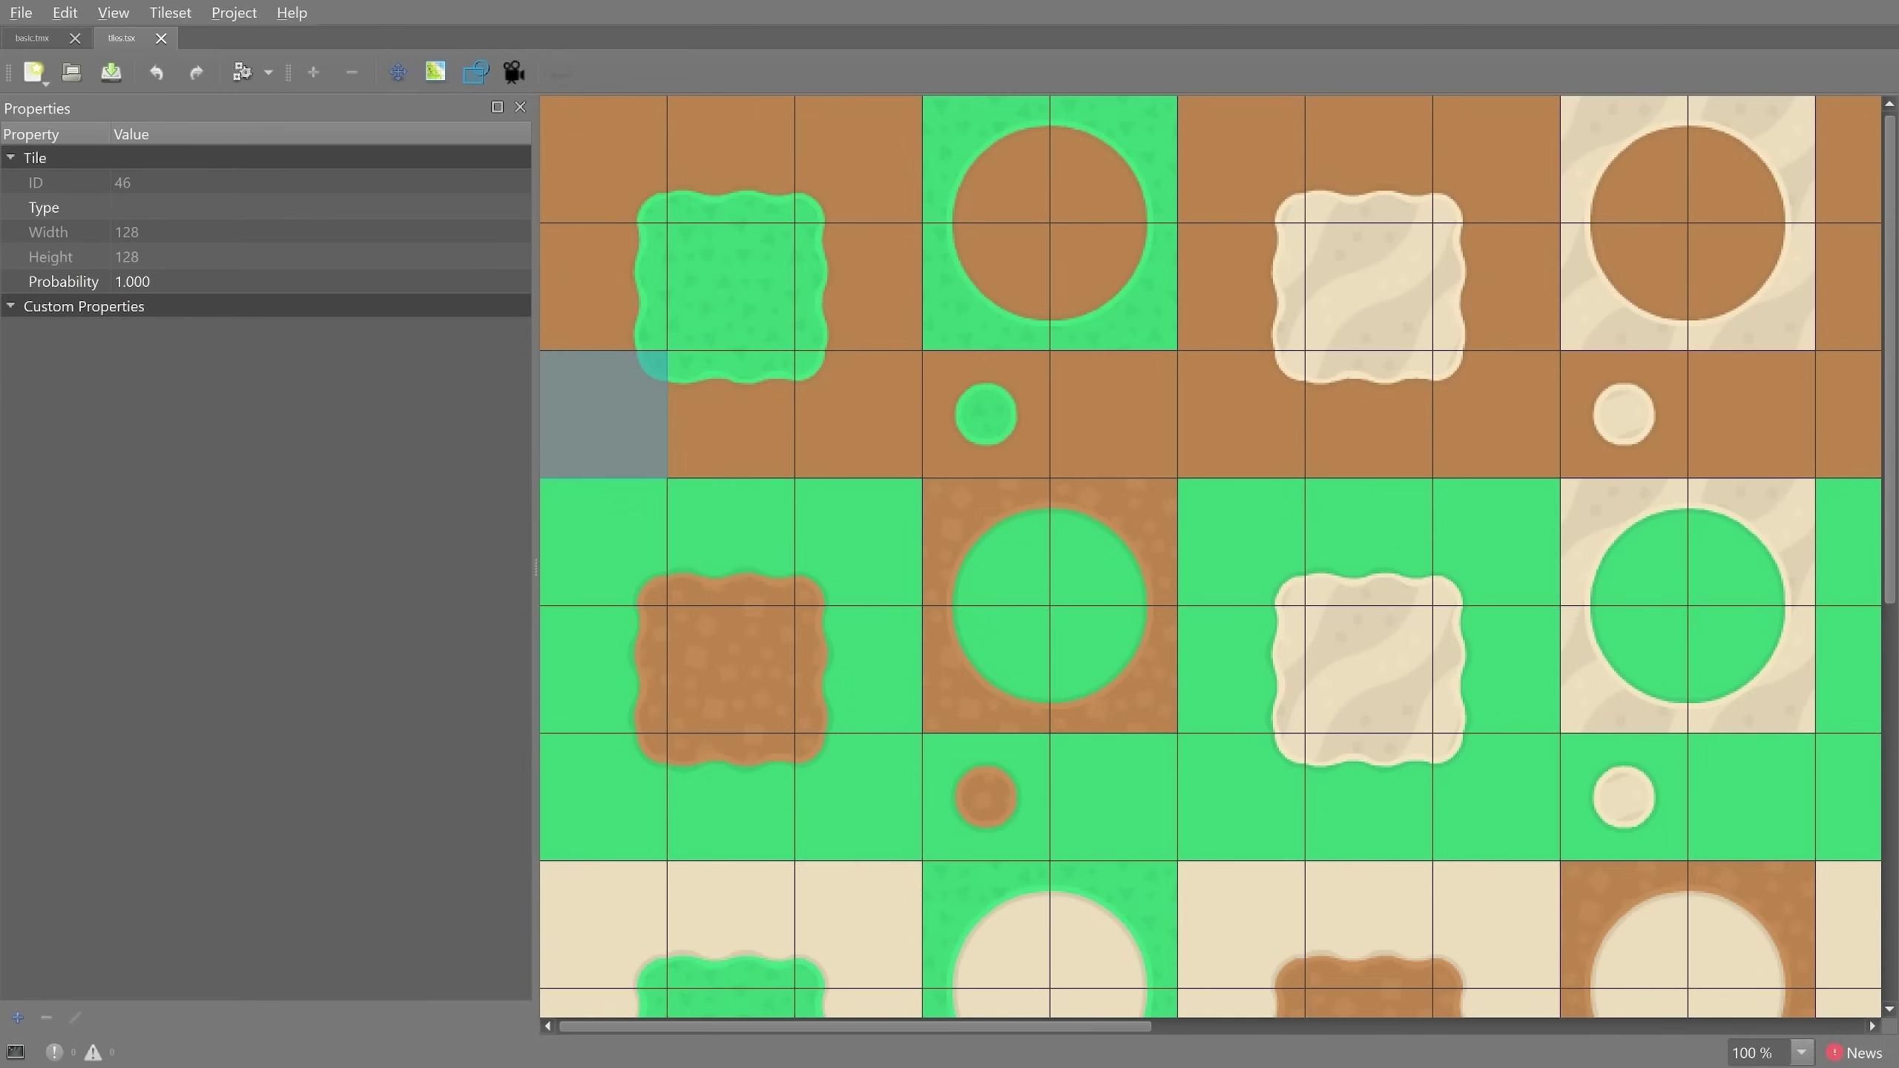
left_click(603, 286)
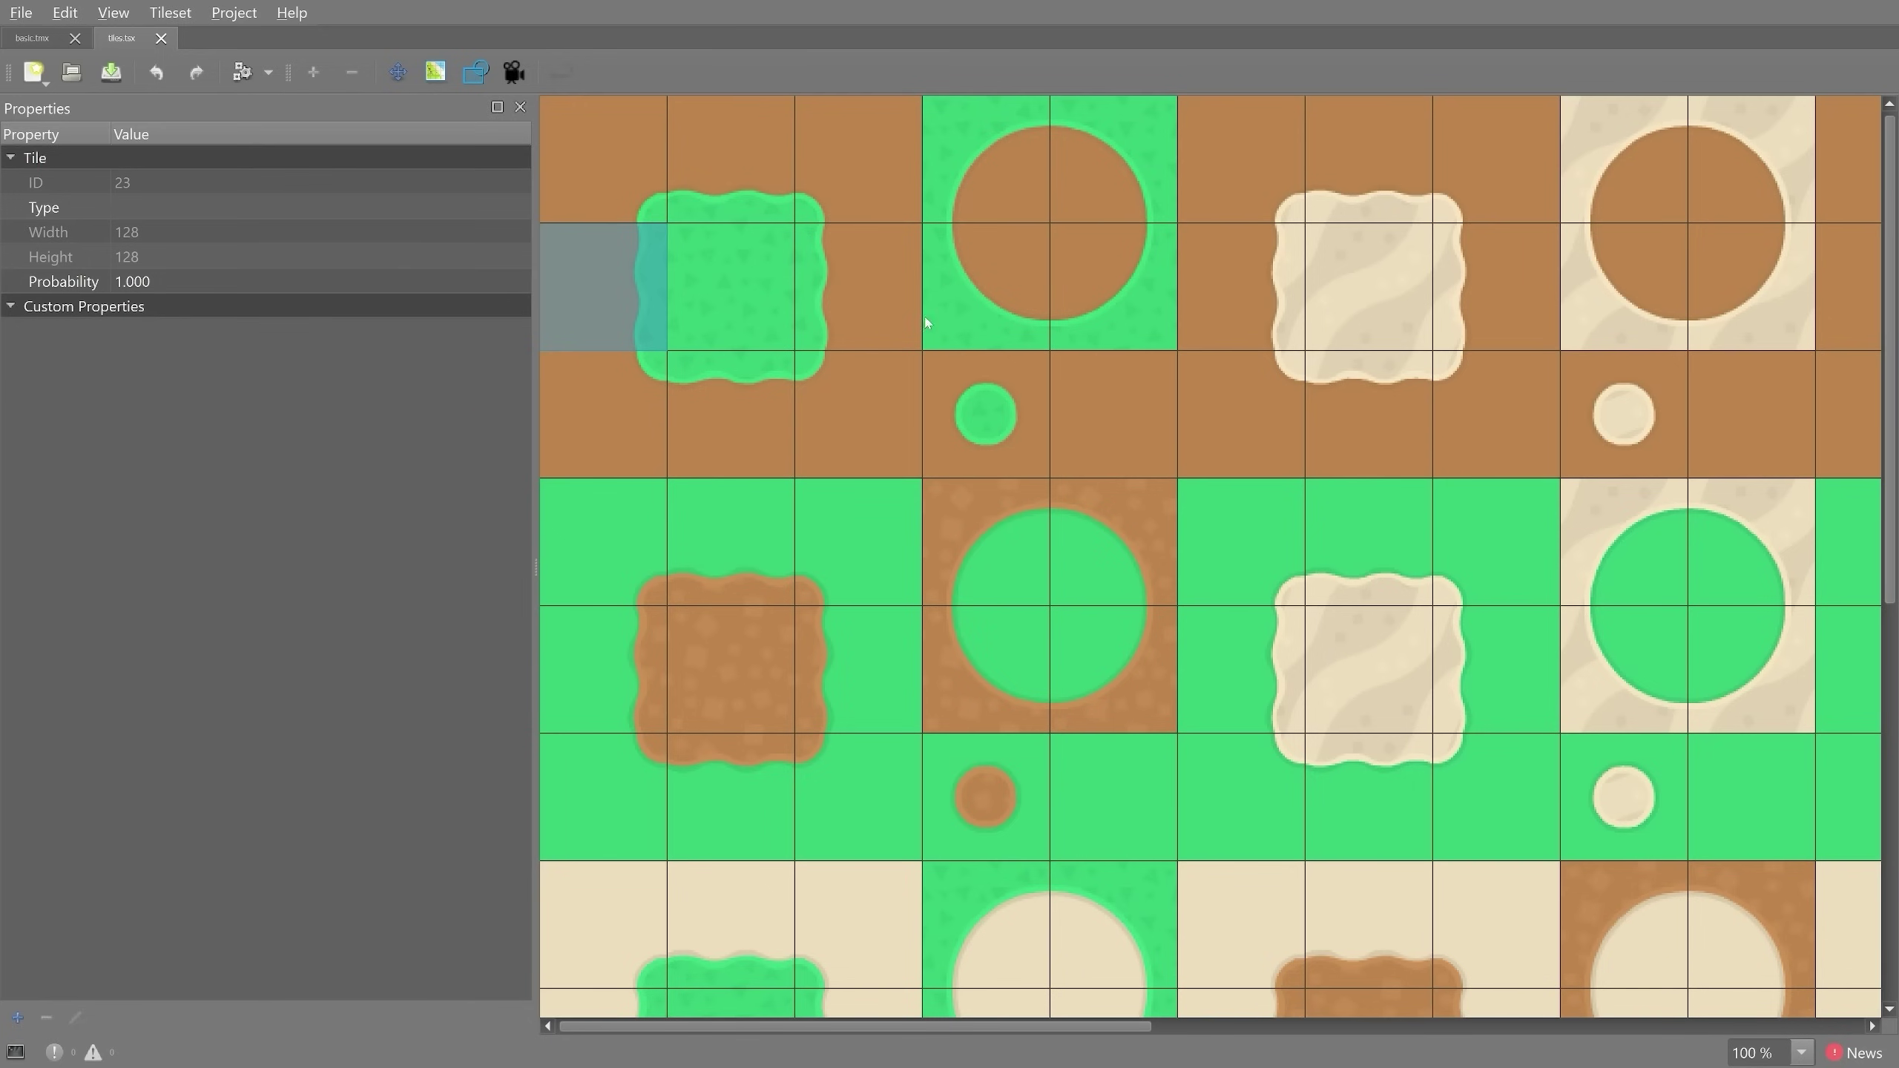
- Examine the remaining terrain and object tiles across the tileset at different zoom levels
left_click_drag(1119, 1028, 985, 1011)
middle_click_drag(1347, 639, 1750, 818)
left_click(1069, 537)
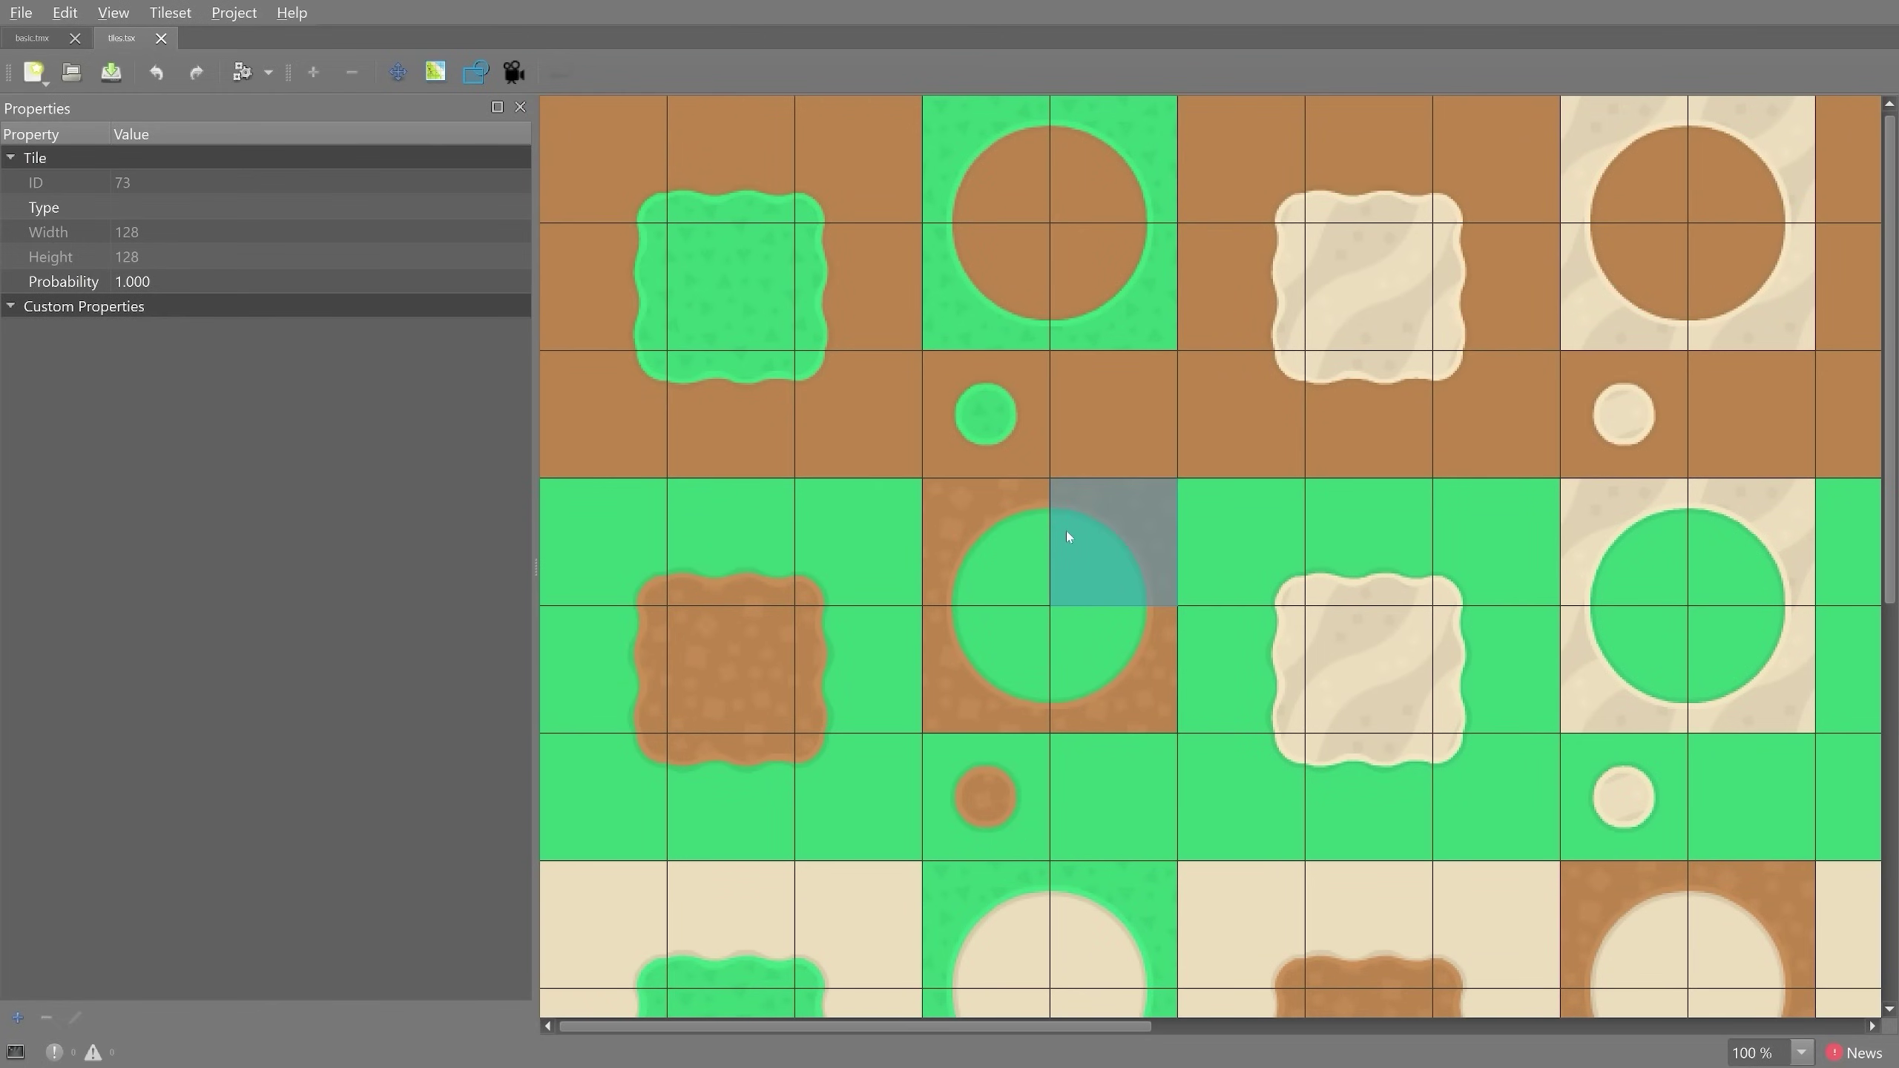
scroll(1069, 536, "down", 2, "ctrl")
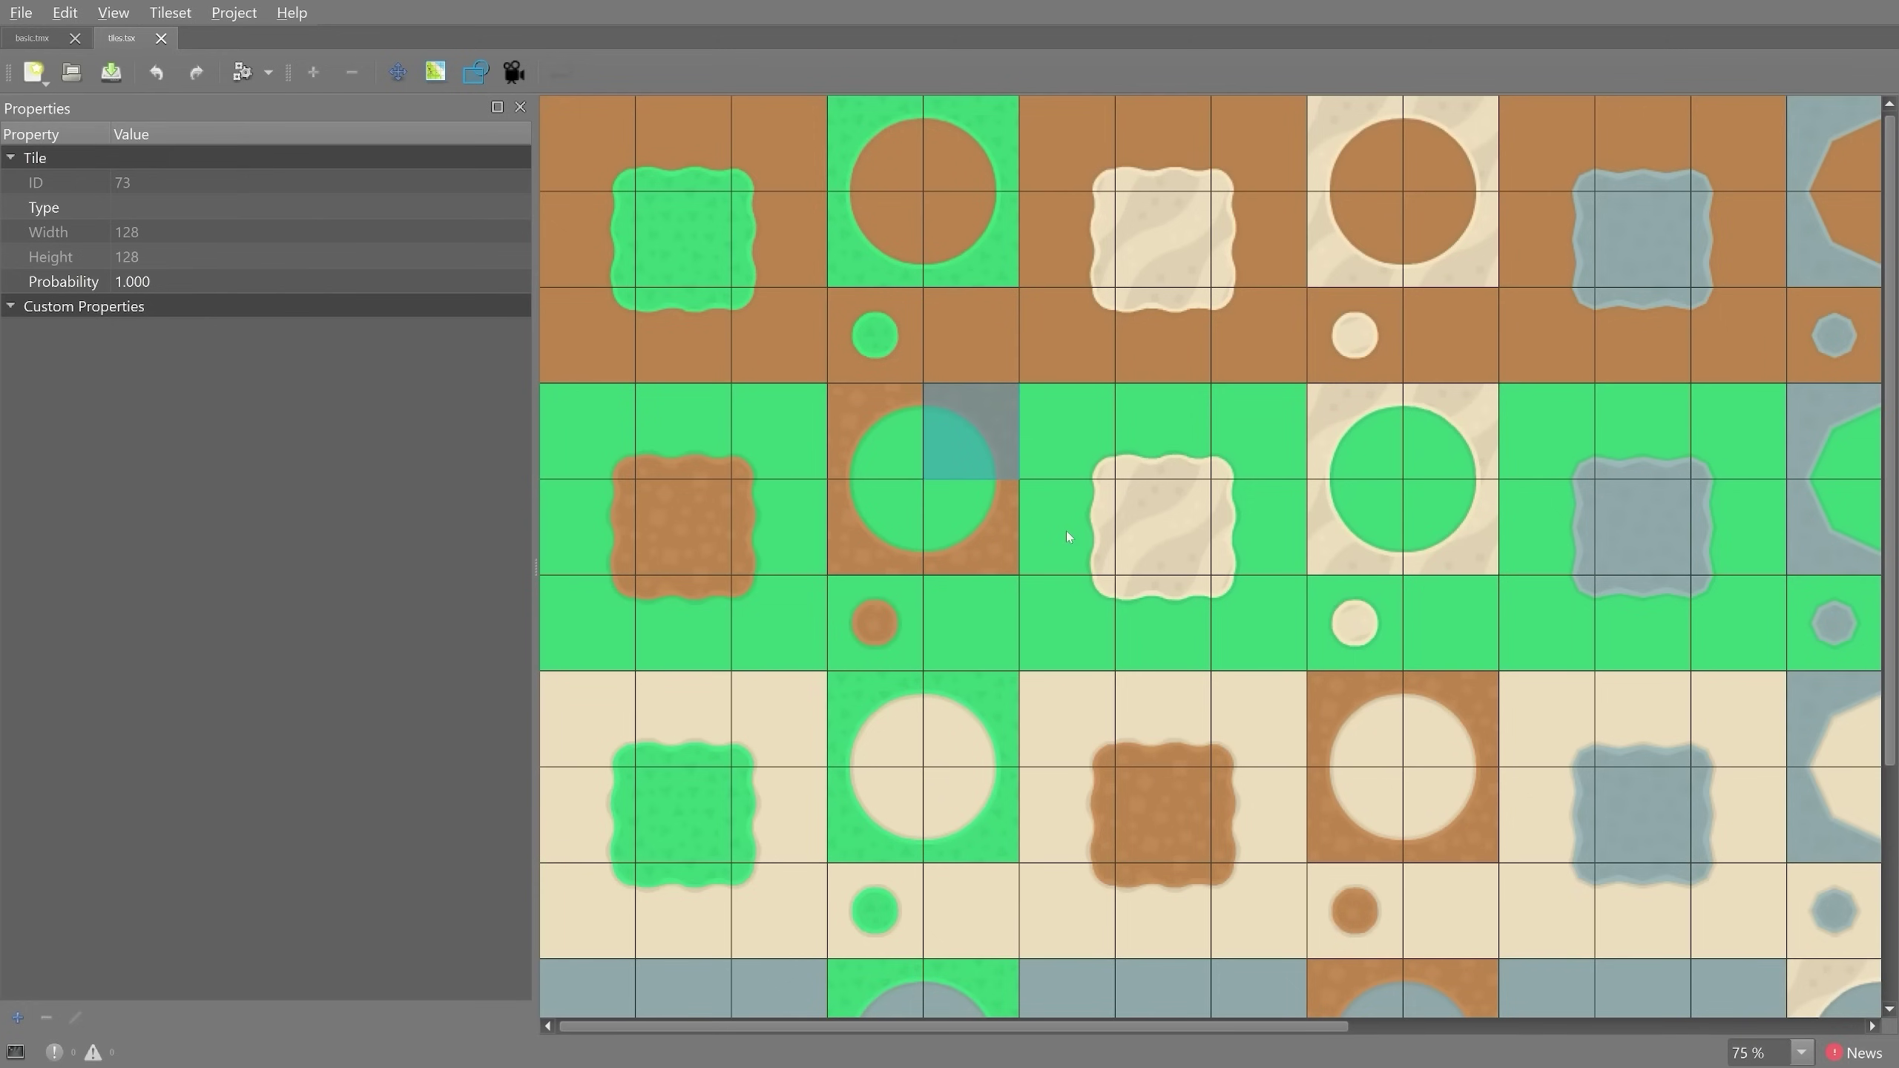
scroll(1069, 537, "down", 1, "ctrl")
scroll(1069, 536, "up", 4, "ctrl")
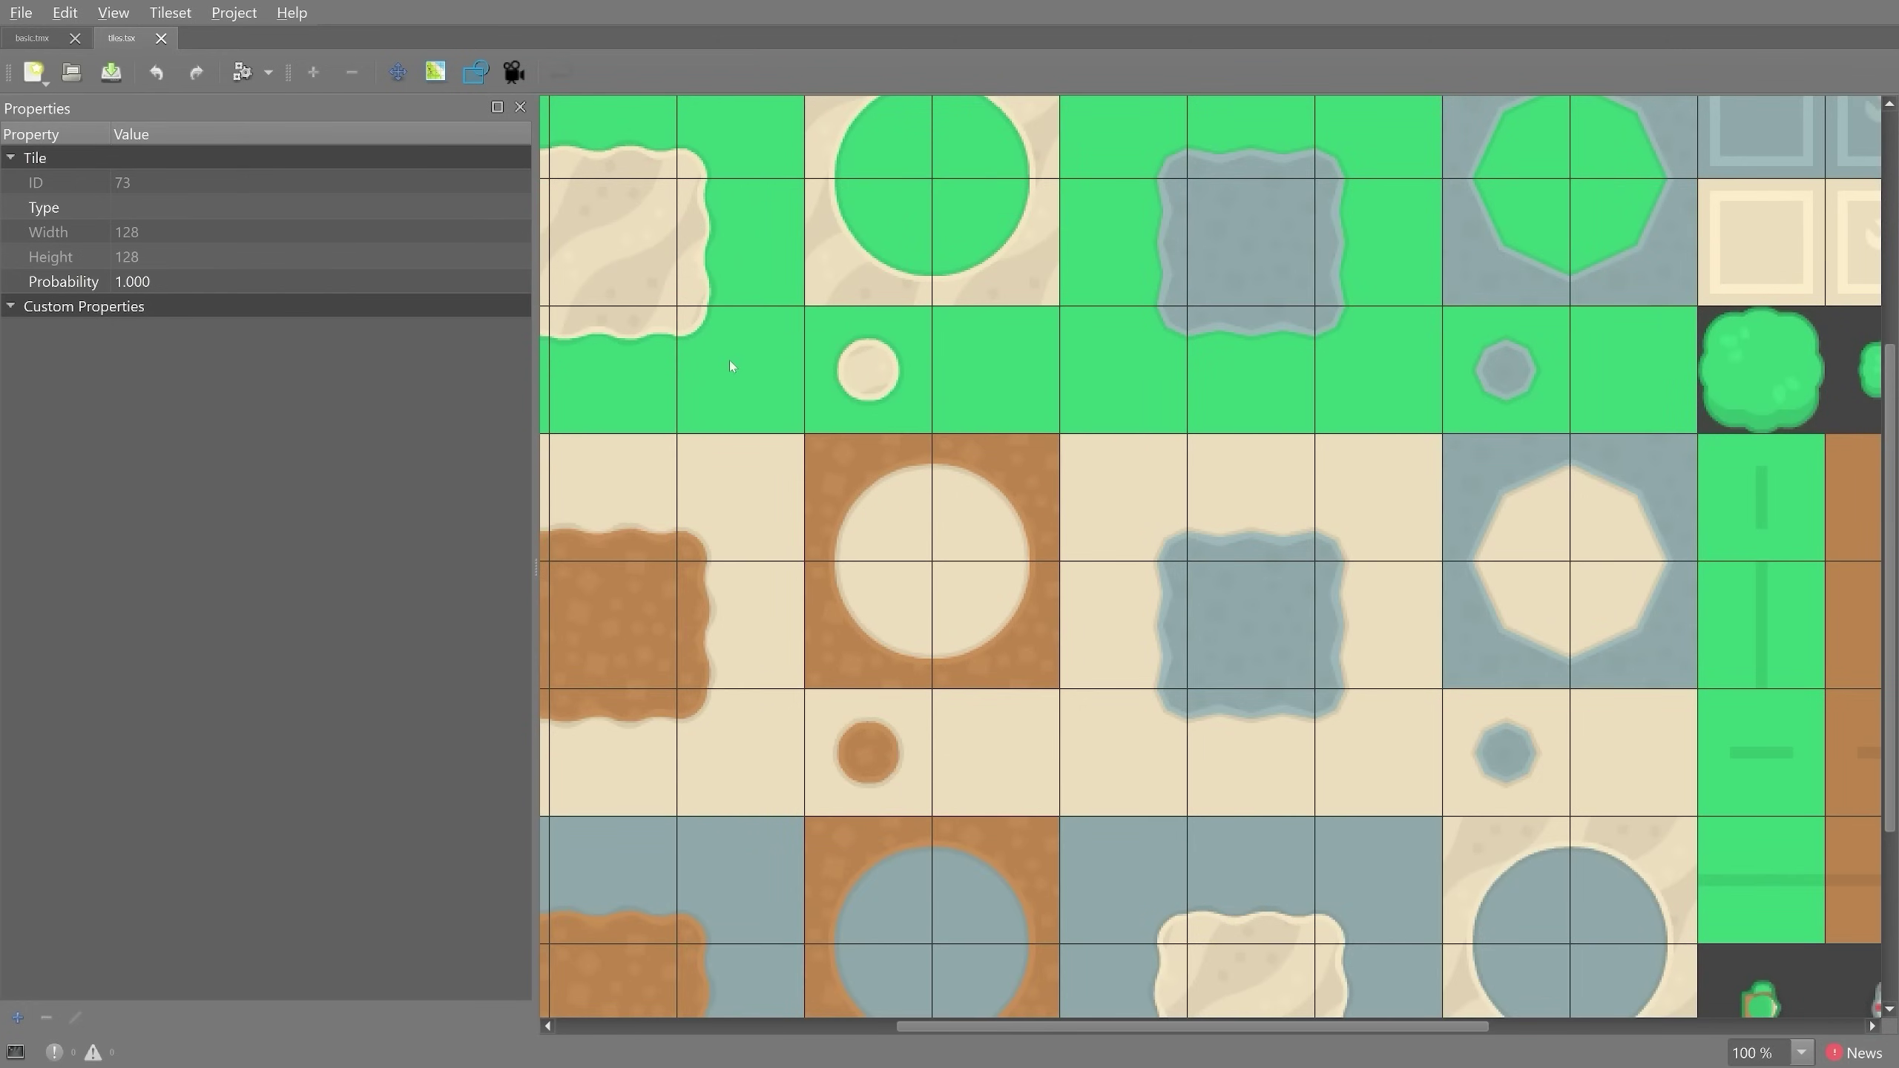
- Examine the corner, edge and inner-corner tiles of the tileset's grass-on-dirt and dirt-on-grass blocks one by one
middle_click_drag(731, 366, 1695, 818)
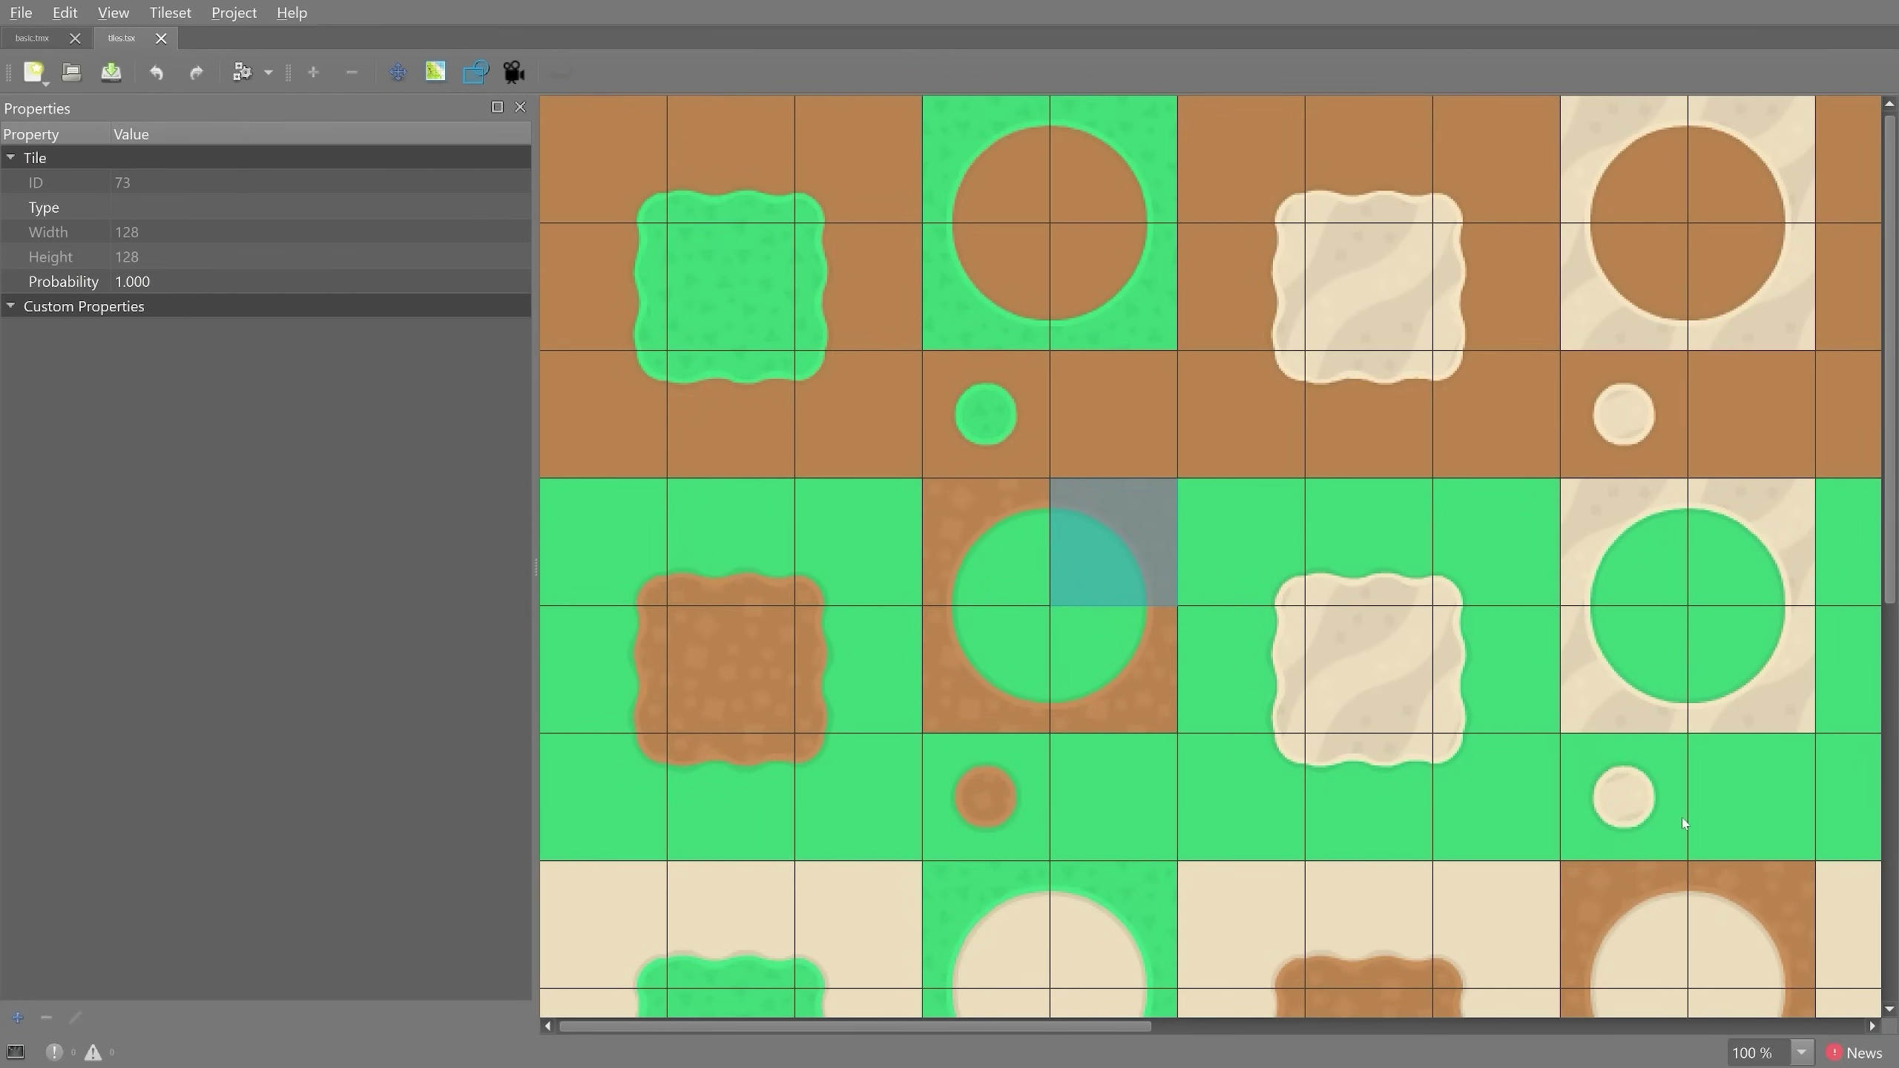
left_click(1003, 580)
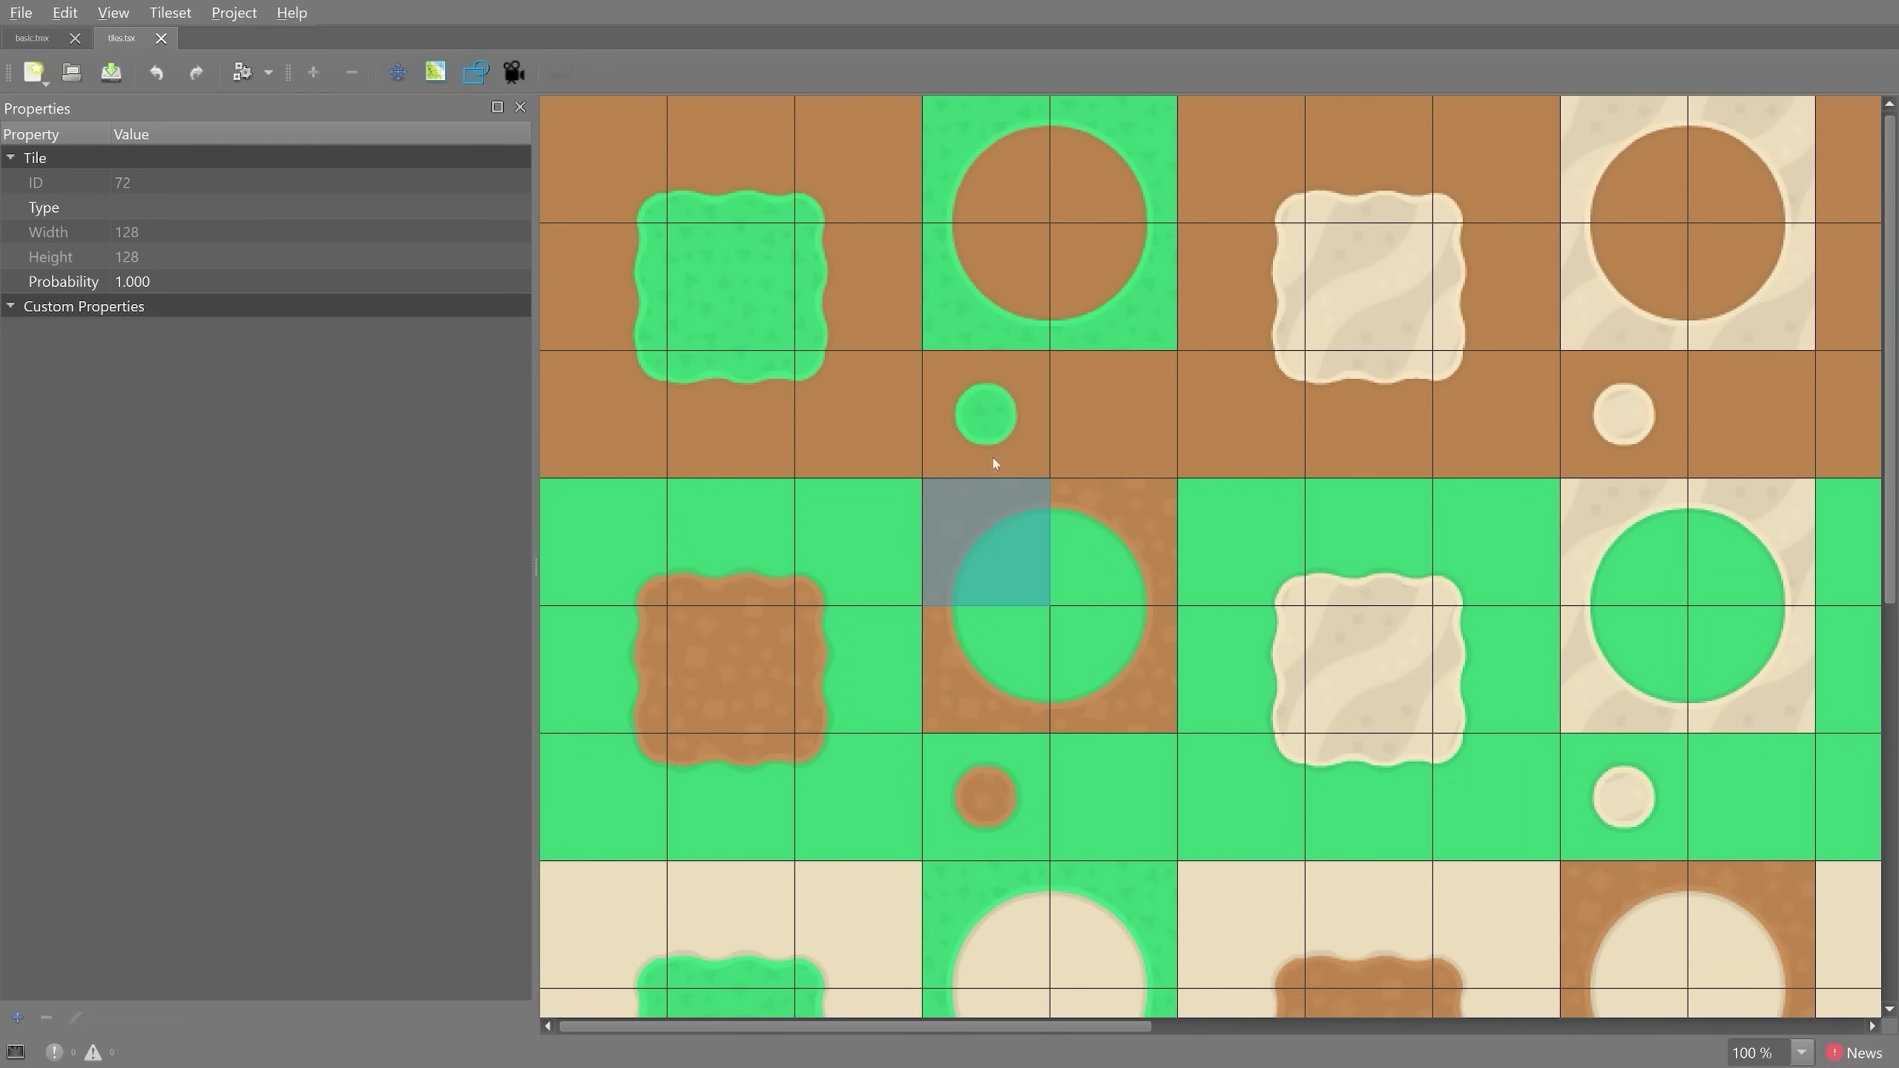
left_click(994, 441)
left_click(1129, 438)
left_click(888, 419)
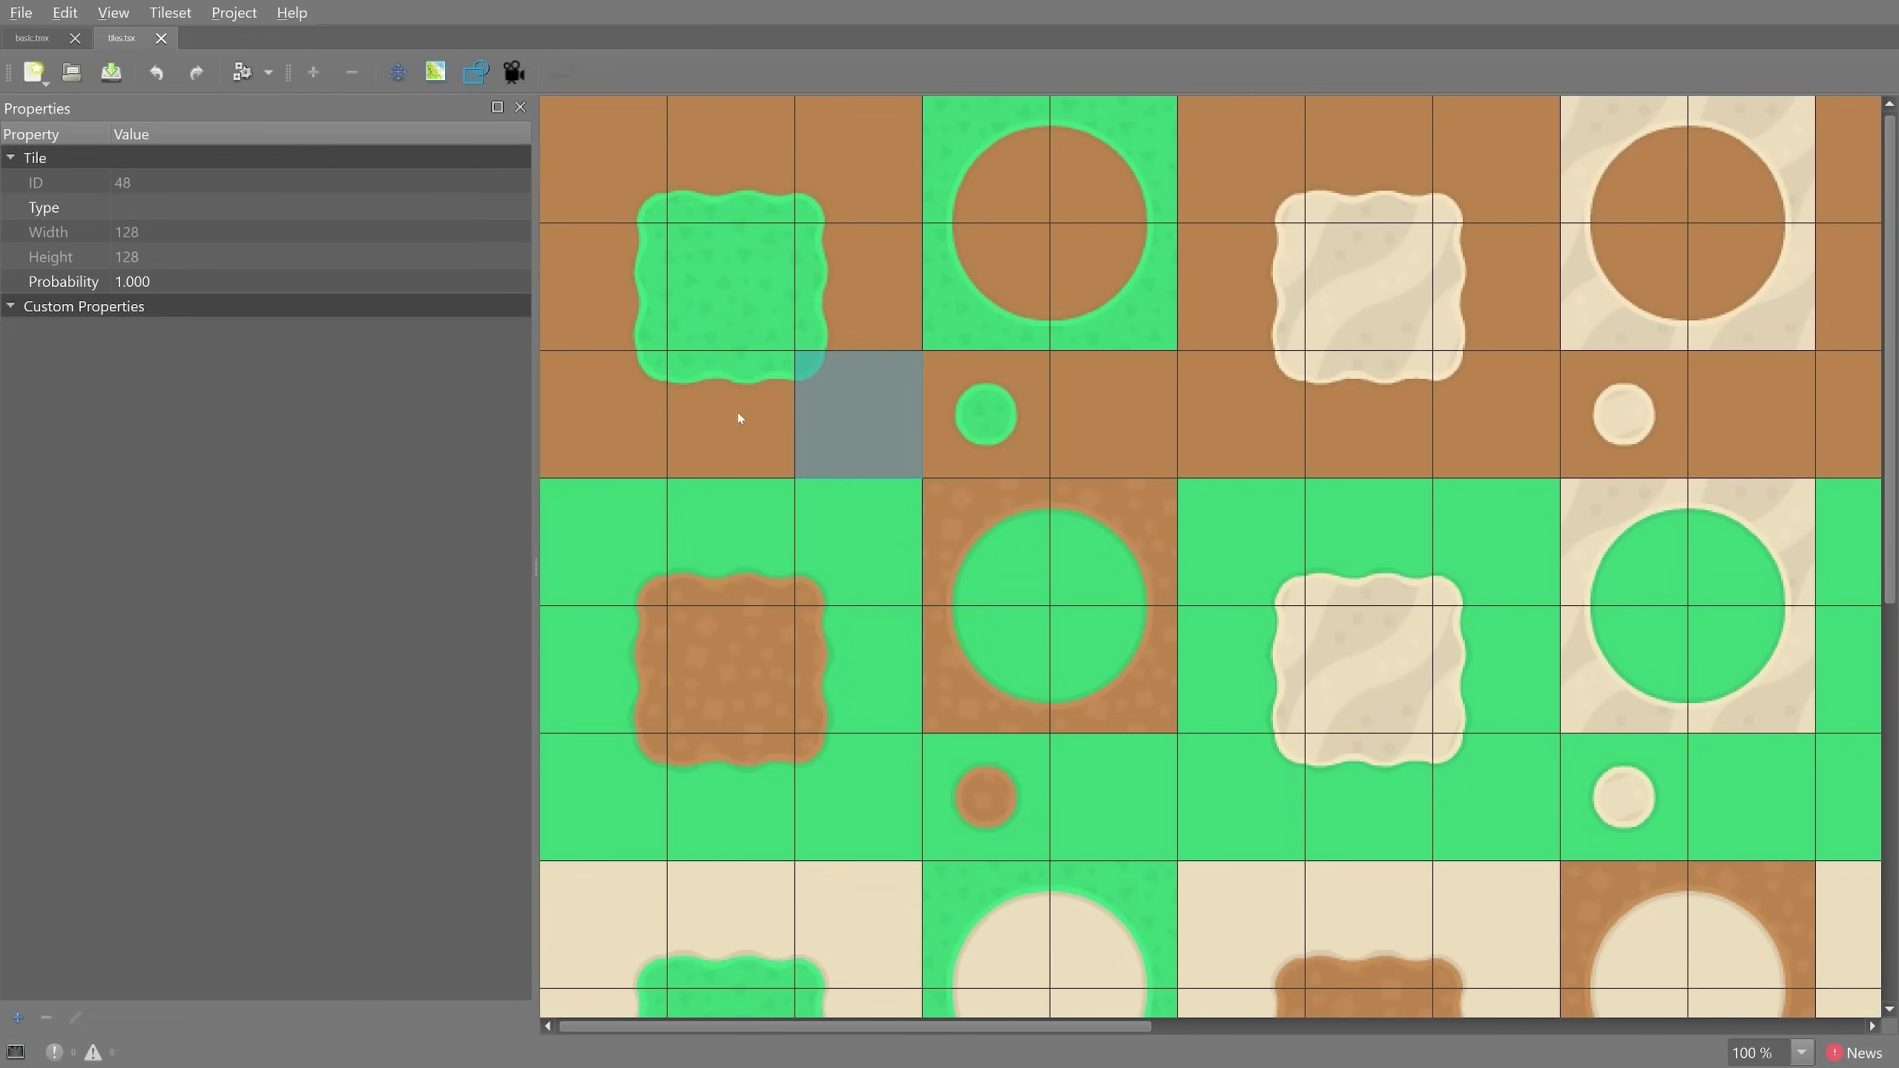
left_click(740, 419)
left_click(613, 396)
left_click(762, 338)
left_click(865, 303)
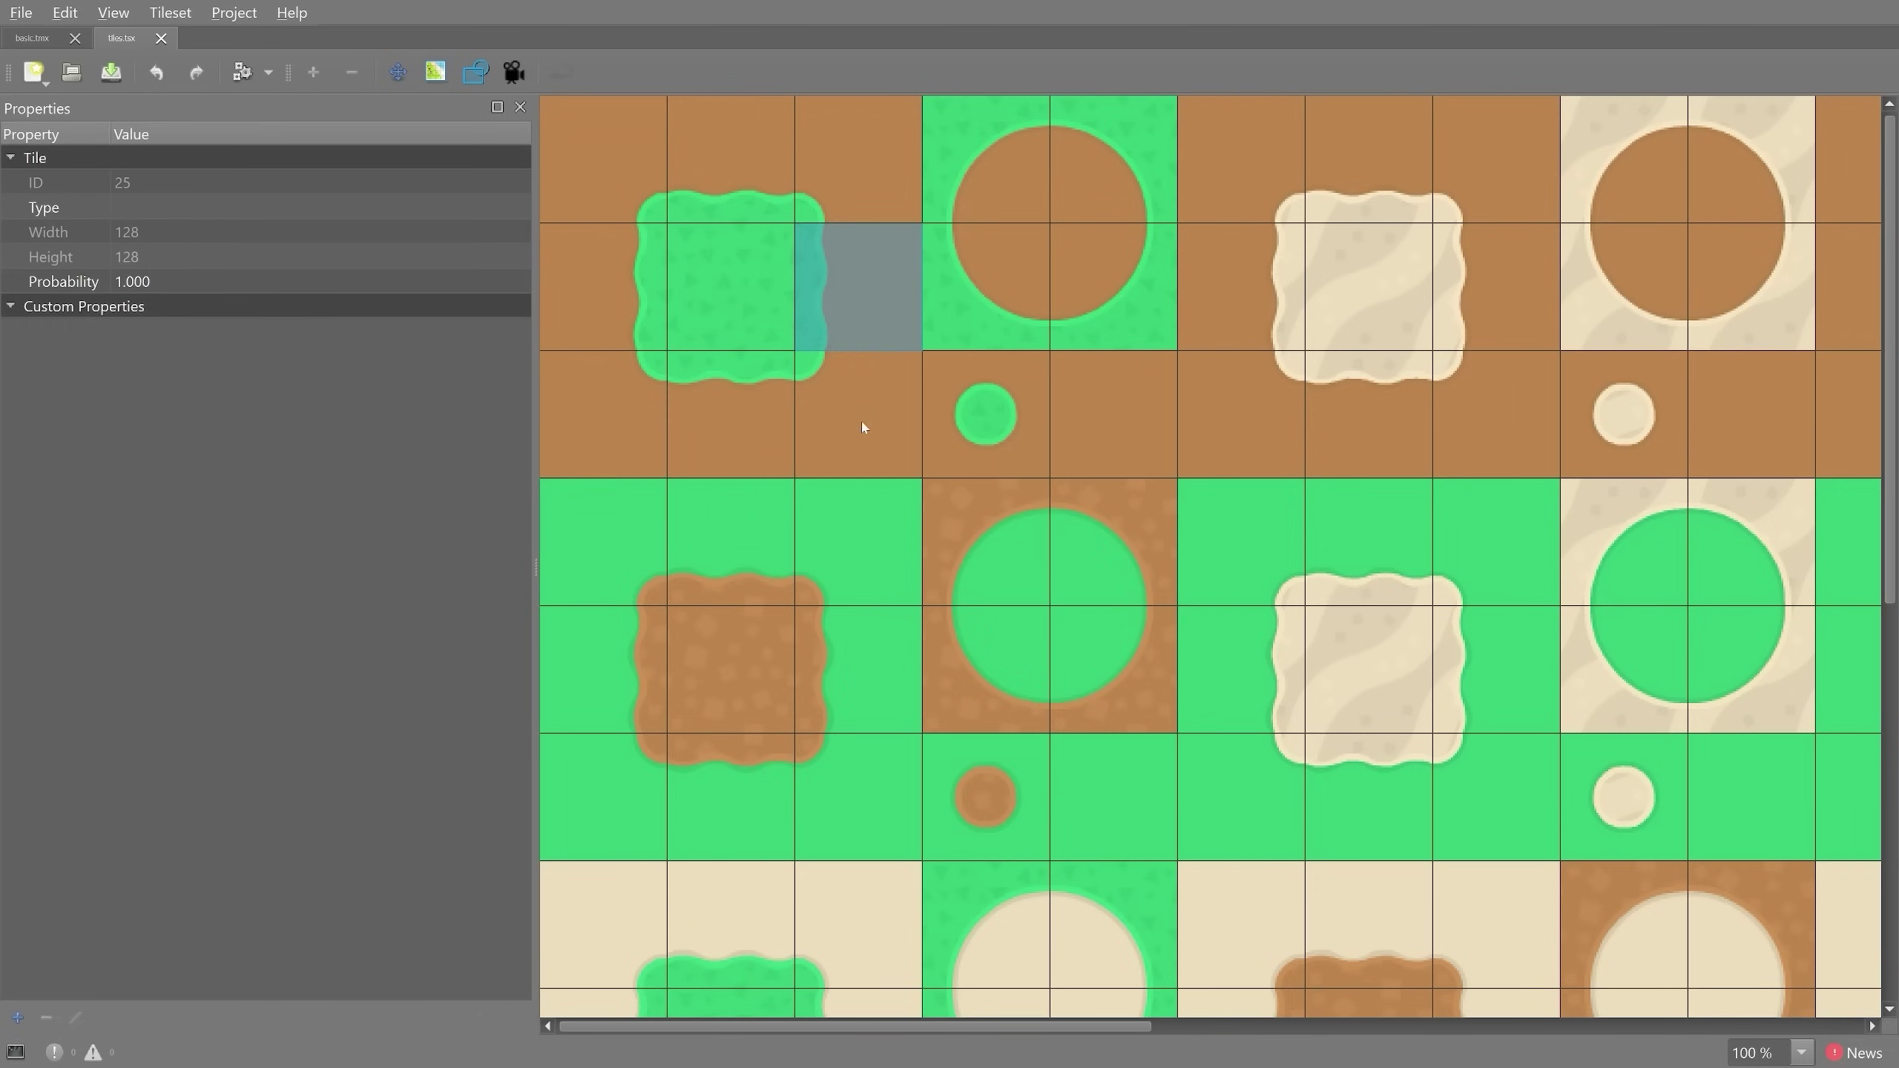
left_click(865, 422)
left_click(754, 419)
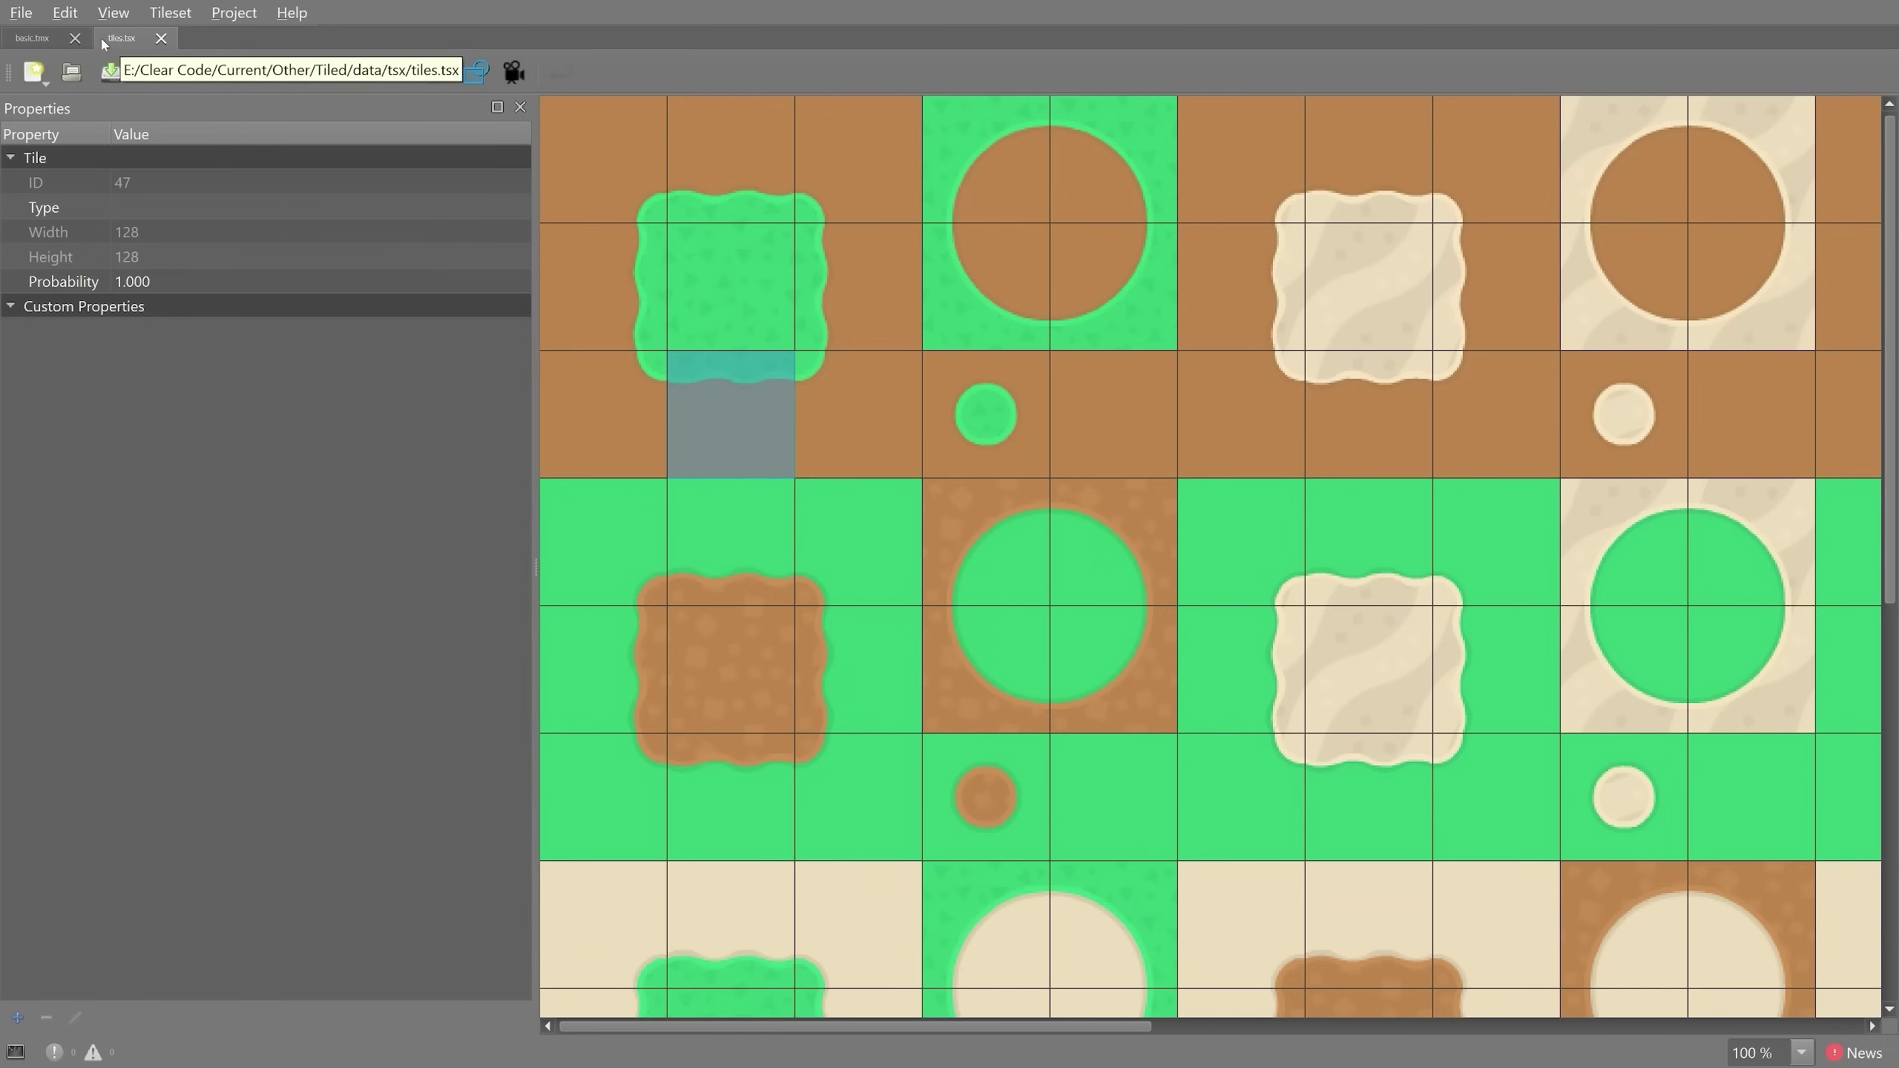
- Return to the basic map and shrink the tileset preview until all the basic terrain blocks fit in view
left_click(31, 38)
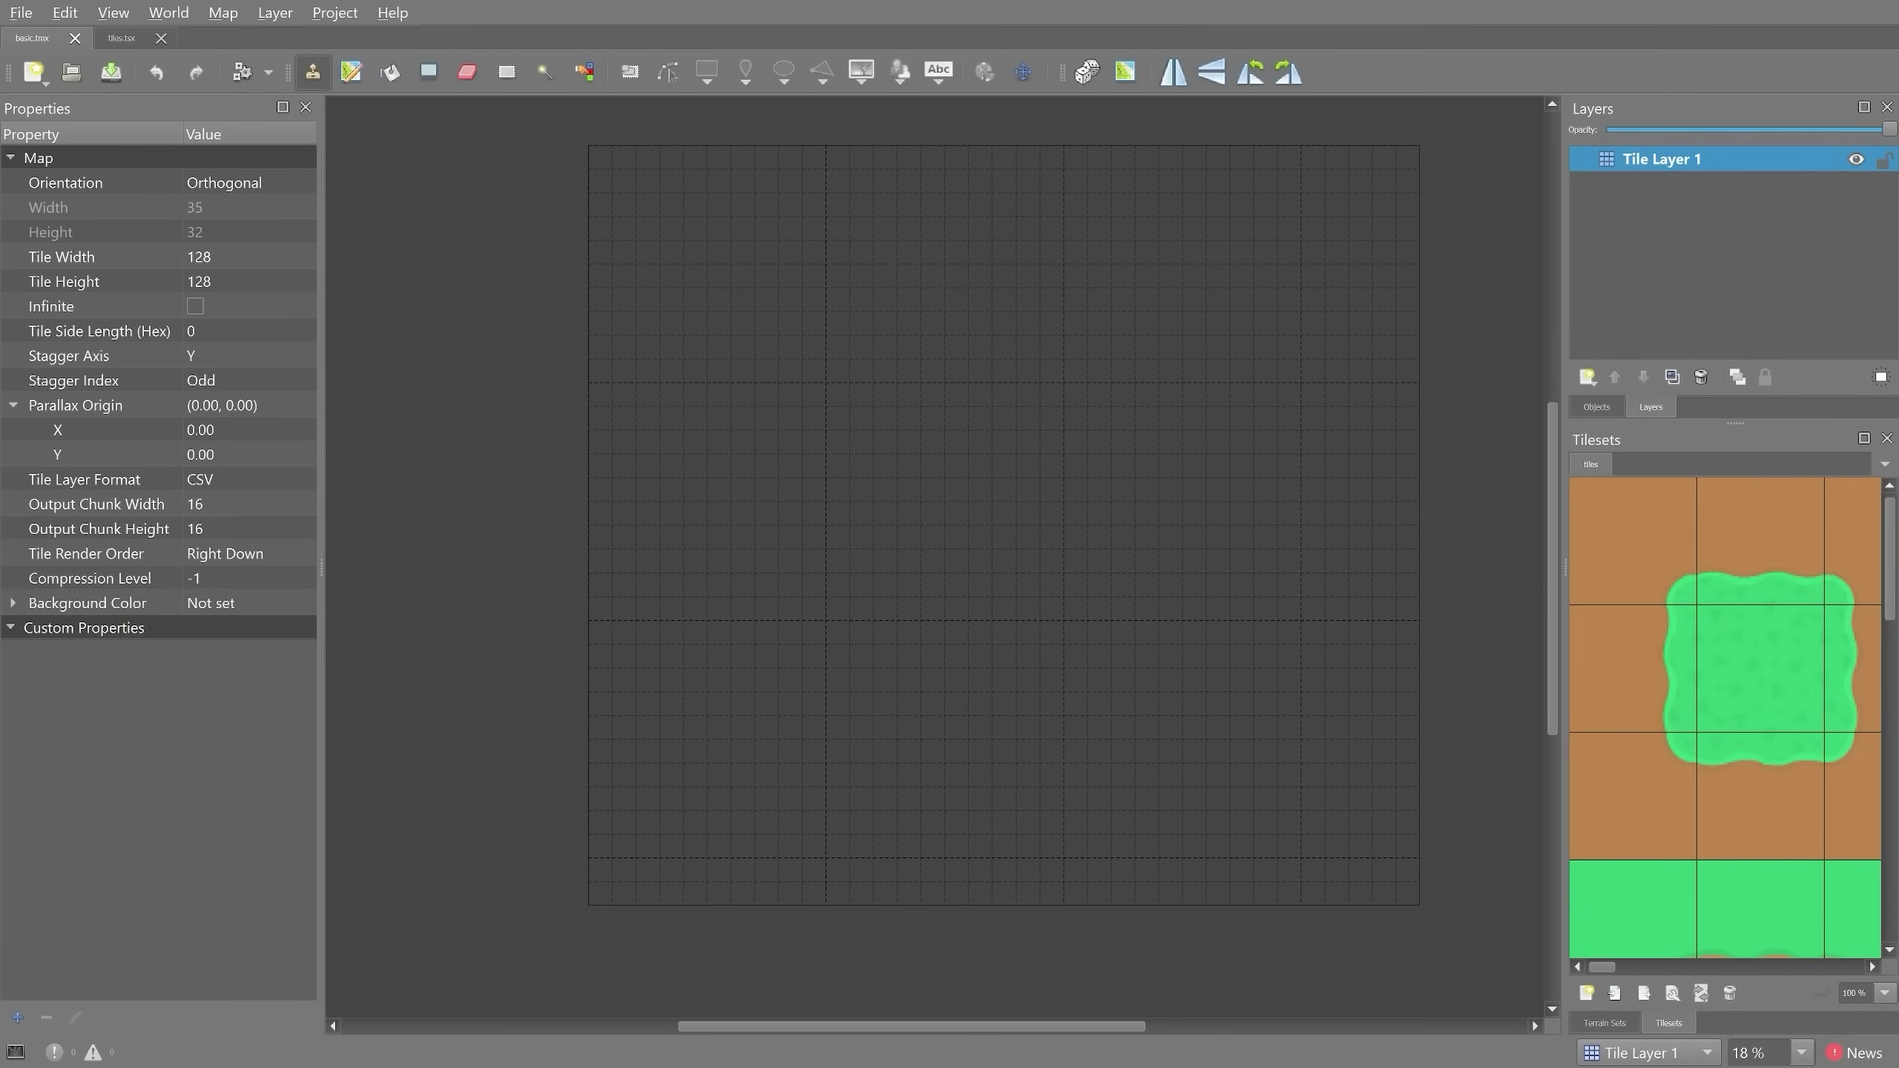
mouse_move(1629, 431)
left_mouse_down()
mouse_move(1547, 423)
mouse_move(1512, 740)
mouse_move(1521, 965)
mouse_move(1860, 968)
mouse_move(1877, 654)
mouse_move(1798, 453)
mouse_move(1525, 439)
left_mouse_up()
scroll(1750, 647, "down", 3, "ctrl")
scroll(1751, 647, "down", 1, "ctrl")
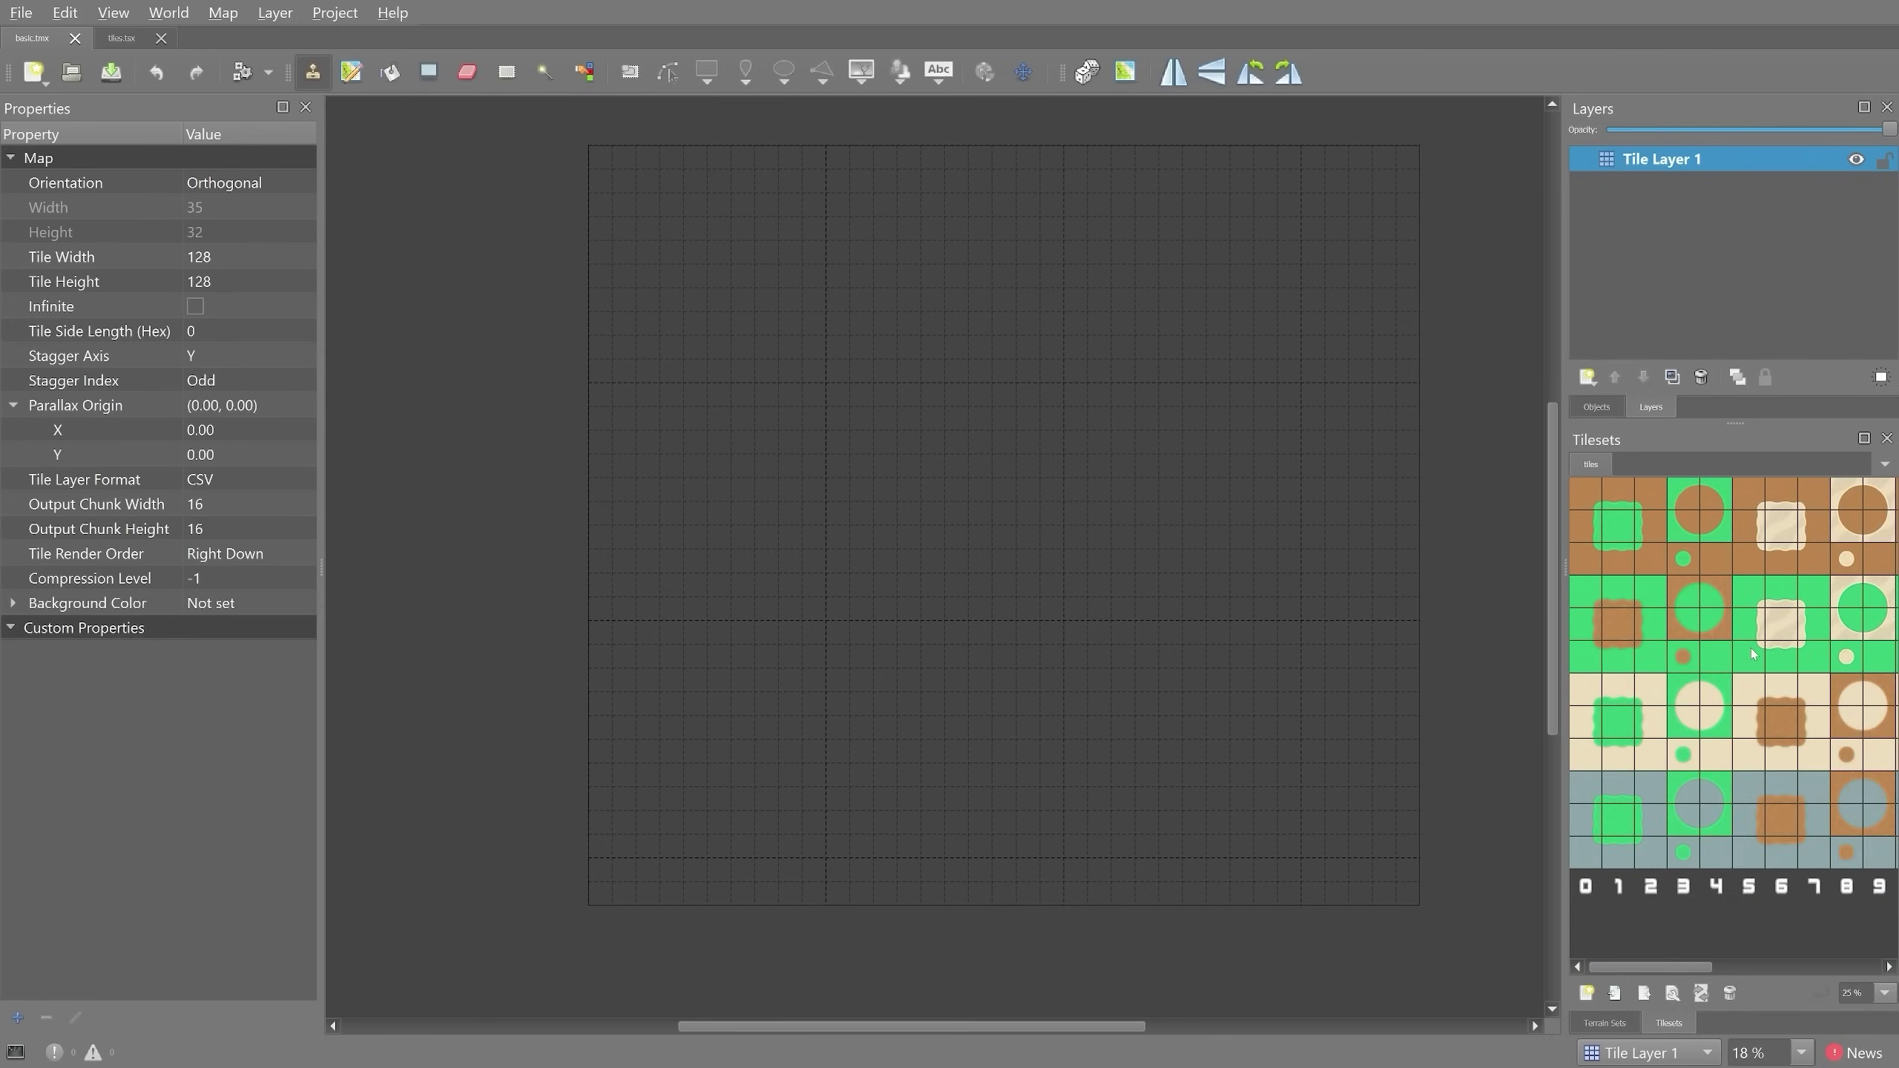
left_click_drag(1661, 968, 1616, 971)
middle_click_drag(1723, 628, 1896, 657)
- Paint freehand curves and strokes of the plain grass tile all over the empty map with the Stamp Brush
left_click(1620, 533)
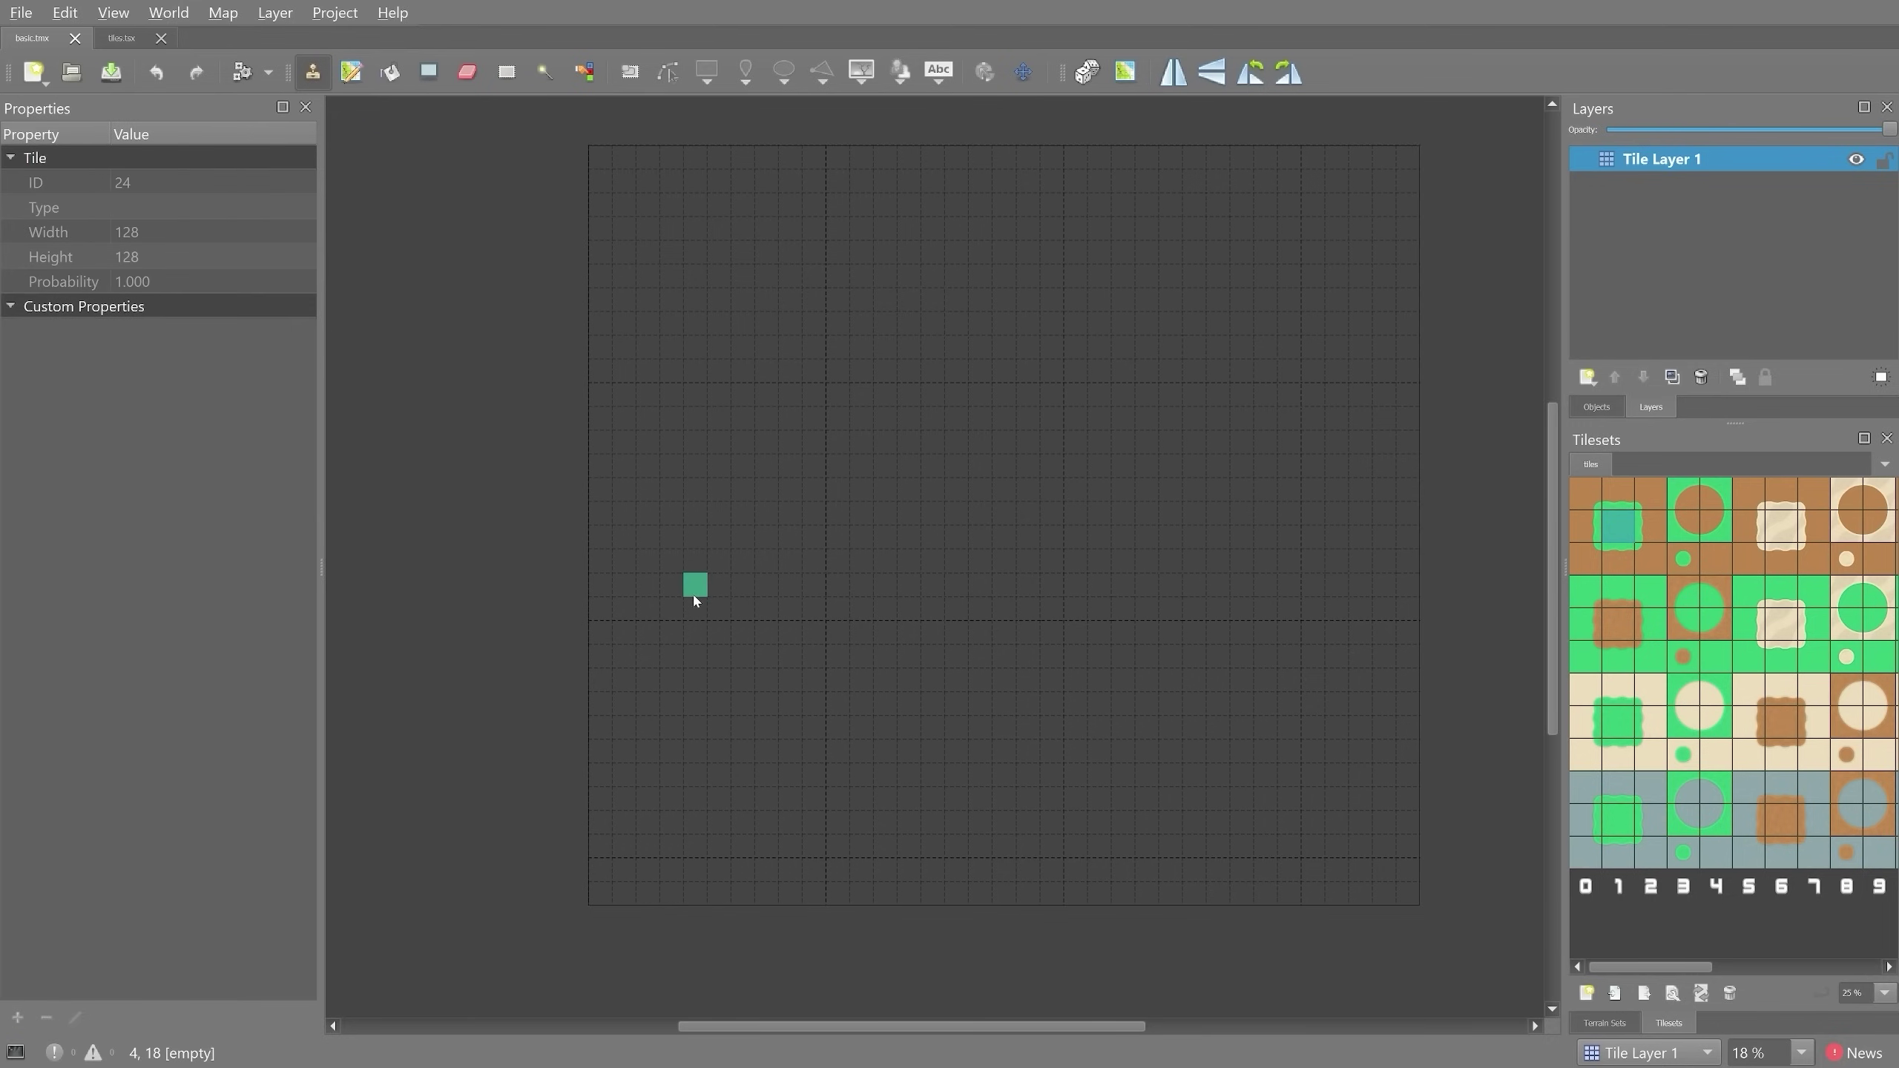
mouse_move(695, 678)
left_mouse_down()
mouse_move(775, 532)
mouse_move(909, 561)
left_mouse_up()
left_click_drag(1099, 636, 1123, 374)
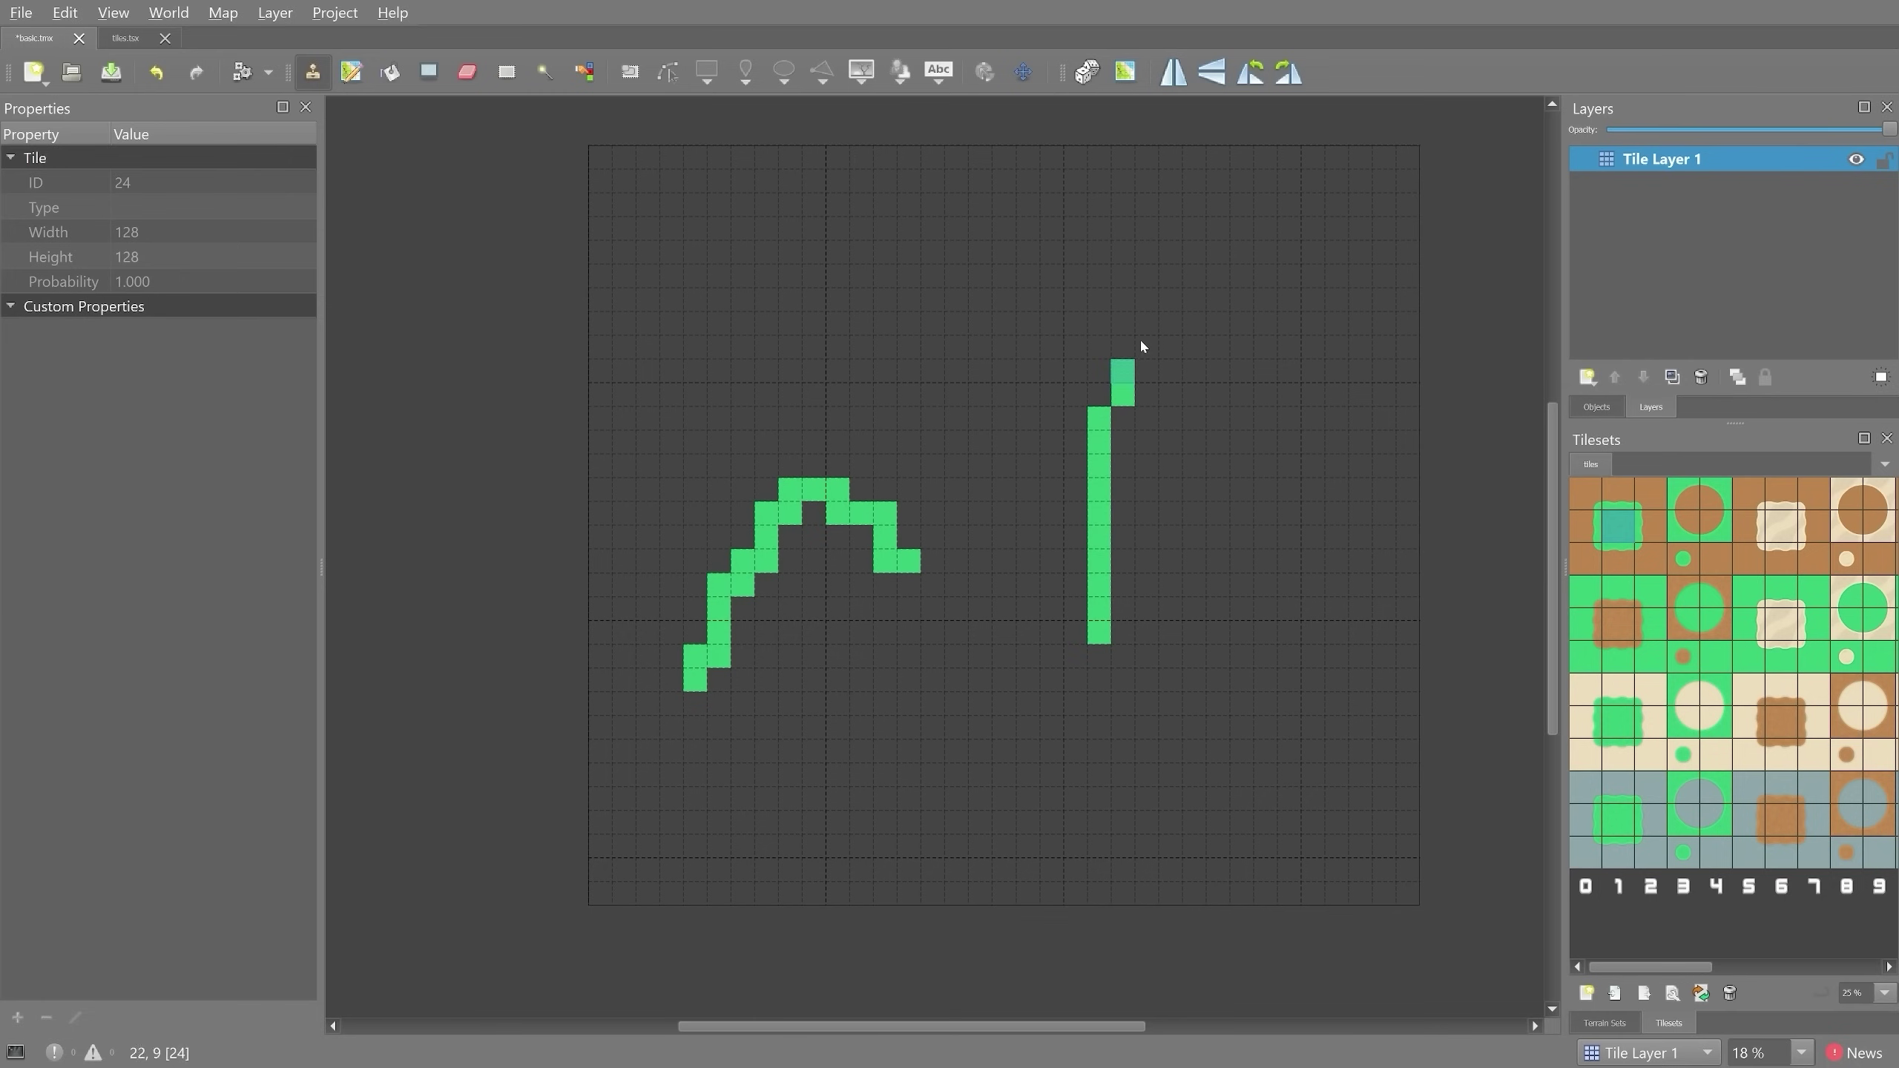
mouse_move(1313, 487)
left_mouse_down()
mouse_move(1270, 639)
mouse_move(1145, 680)
left_mouse_up()
mouse_move(980, 655)
left_mouse_down()
mouse_move(946, 662)
mouse_move(1117, 647)
mouse_move(1012, 624)
mouse_move(855, 354)
mouse_move(1310, 469)
mouse_move(1071, 841)
mouse_move(852, 620)
mouse_move(838, 559)
left_mouse_up()
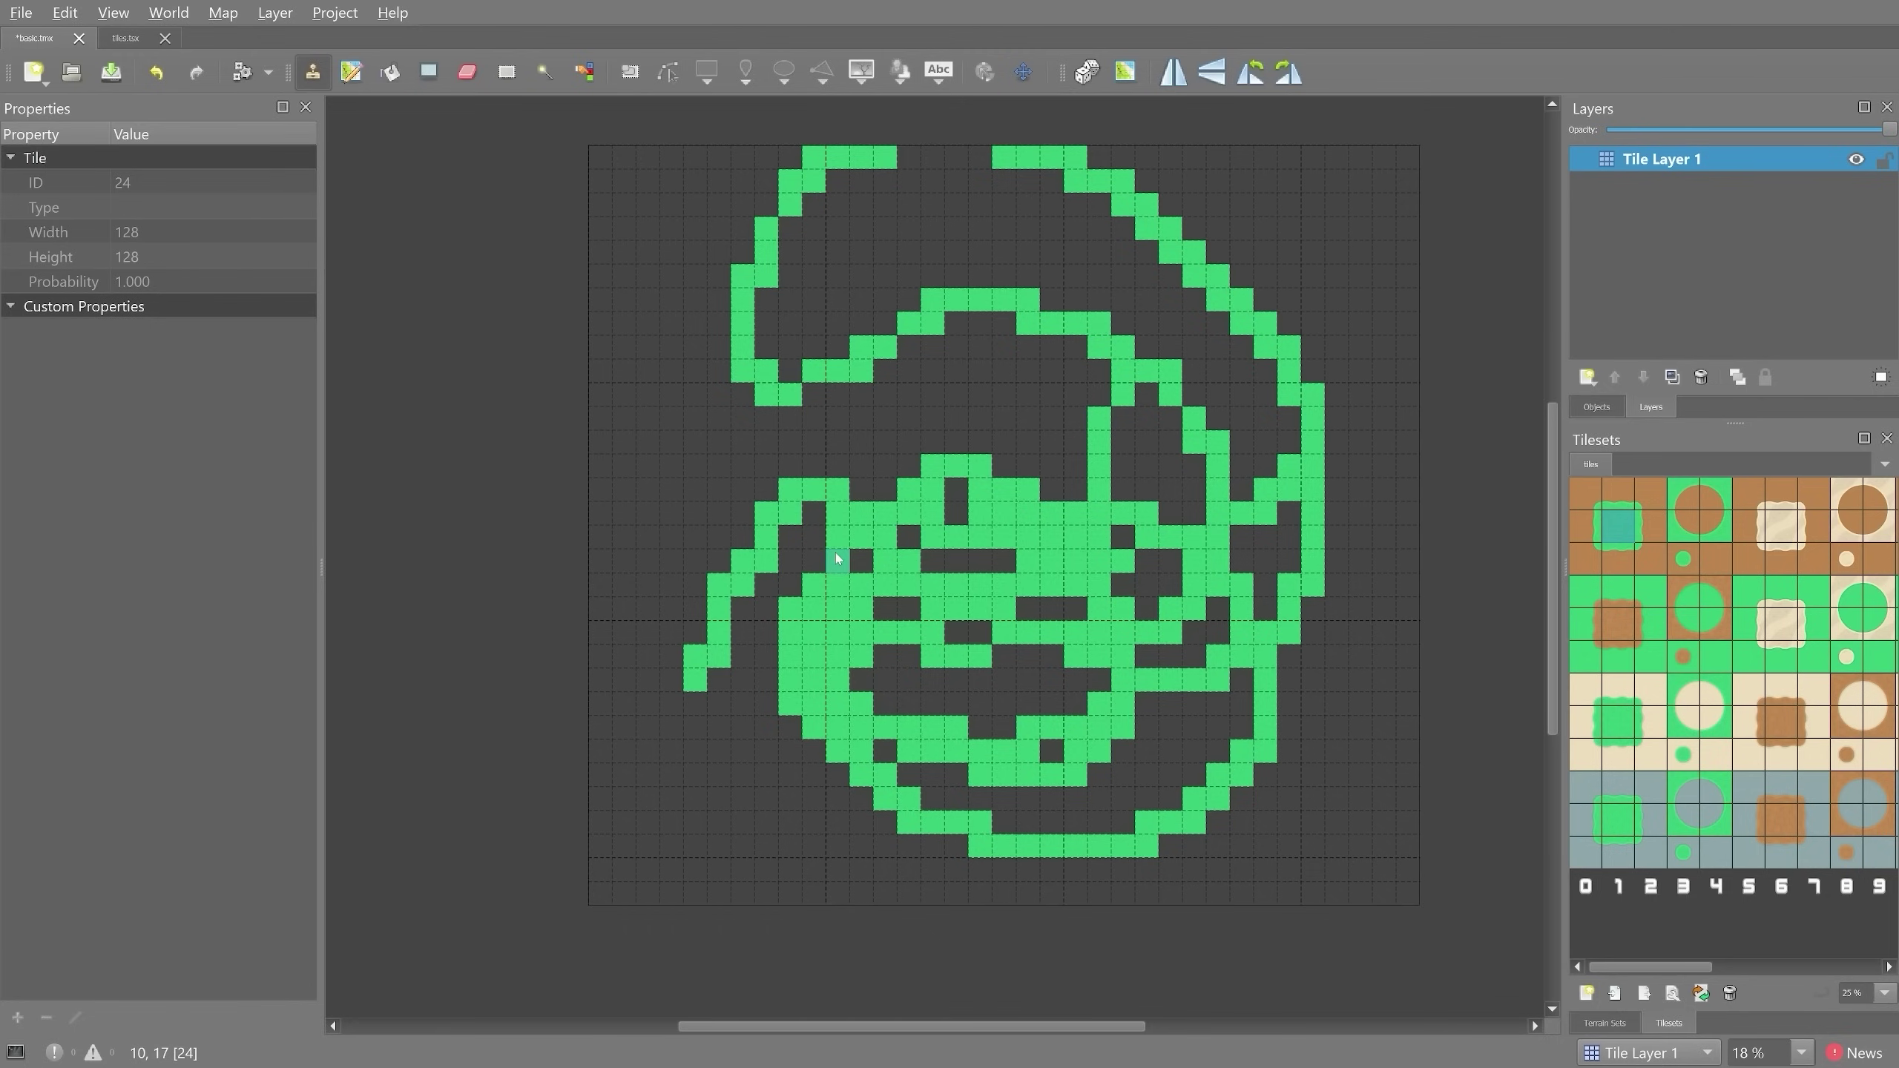
- Undo all the freehand grass strokes until the map is empty
key("ctrl+z")
key("ctrl+z")
key("ctrl+z")
key("ctrl+z")
key("ctrl+z")
key("ctrl+z")
key("ctrl+z")
key("ctrl+z")
key("ctrl+z")
key("ctrl+z")
key("ctrl+z")
key("ctrl+z")
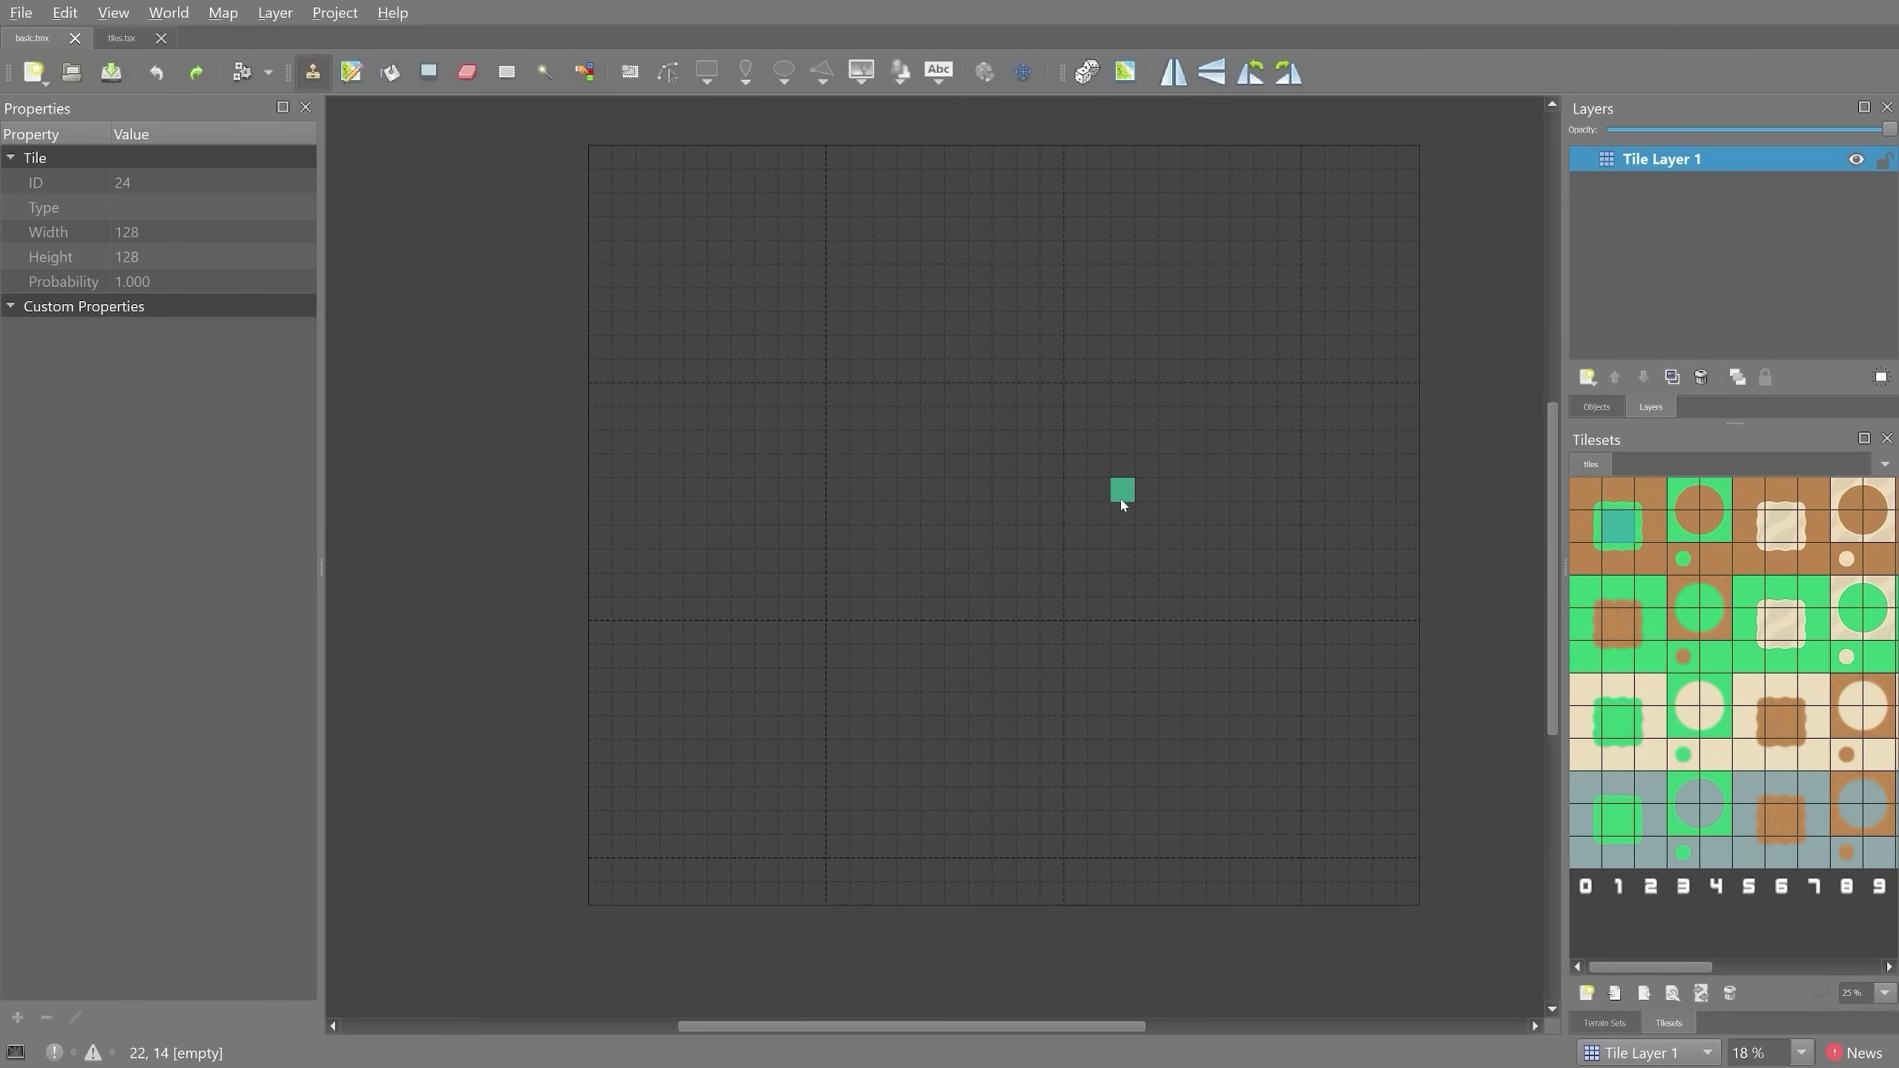
- Paint a 3-by-2 block of plain grass near the map's center and border its top with matching dirt corner and edge tiles
mouse_move(955, 490)
left_mouse_down()
mouse_move(992, 492)
mouse_move(1001, 516)
mouse_move(954, 516)
left_mouse_up()
left_click(1587, 490)
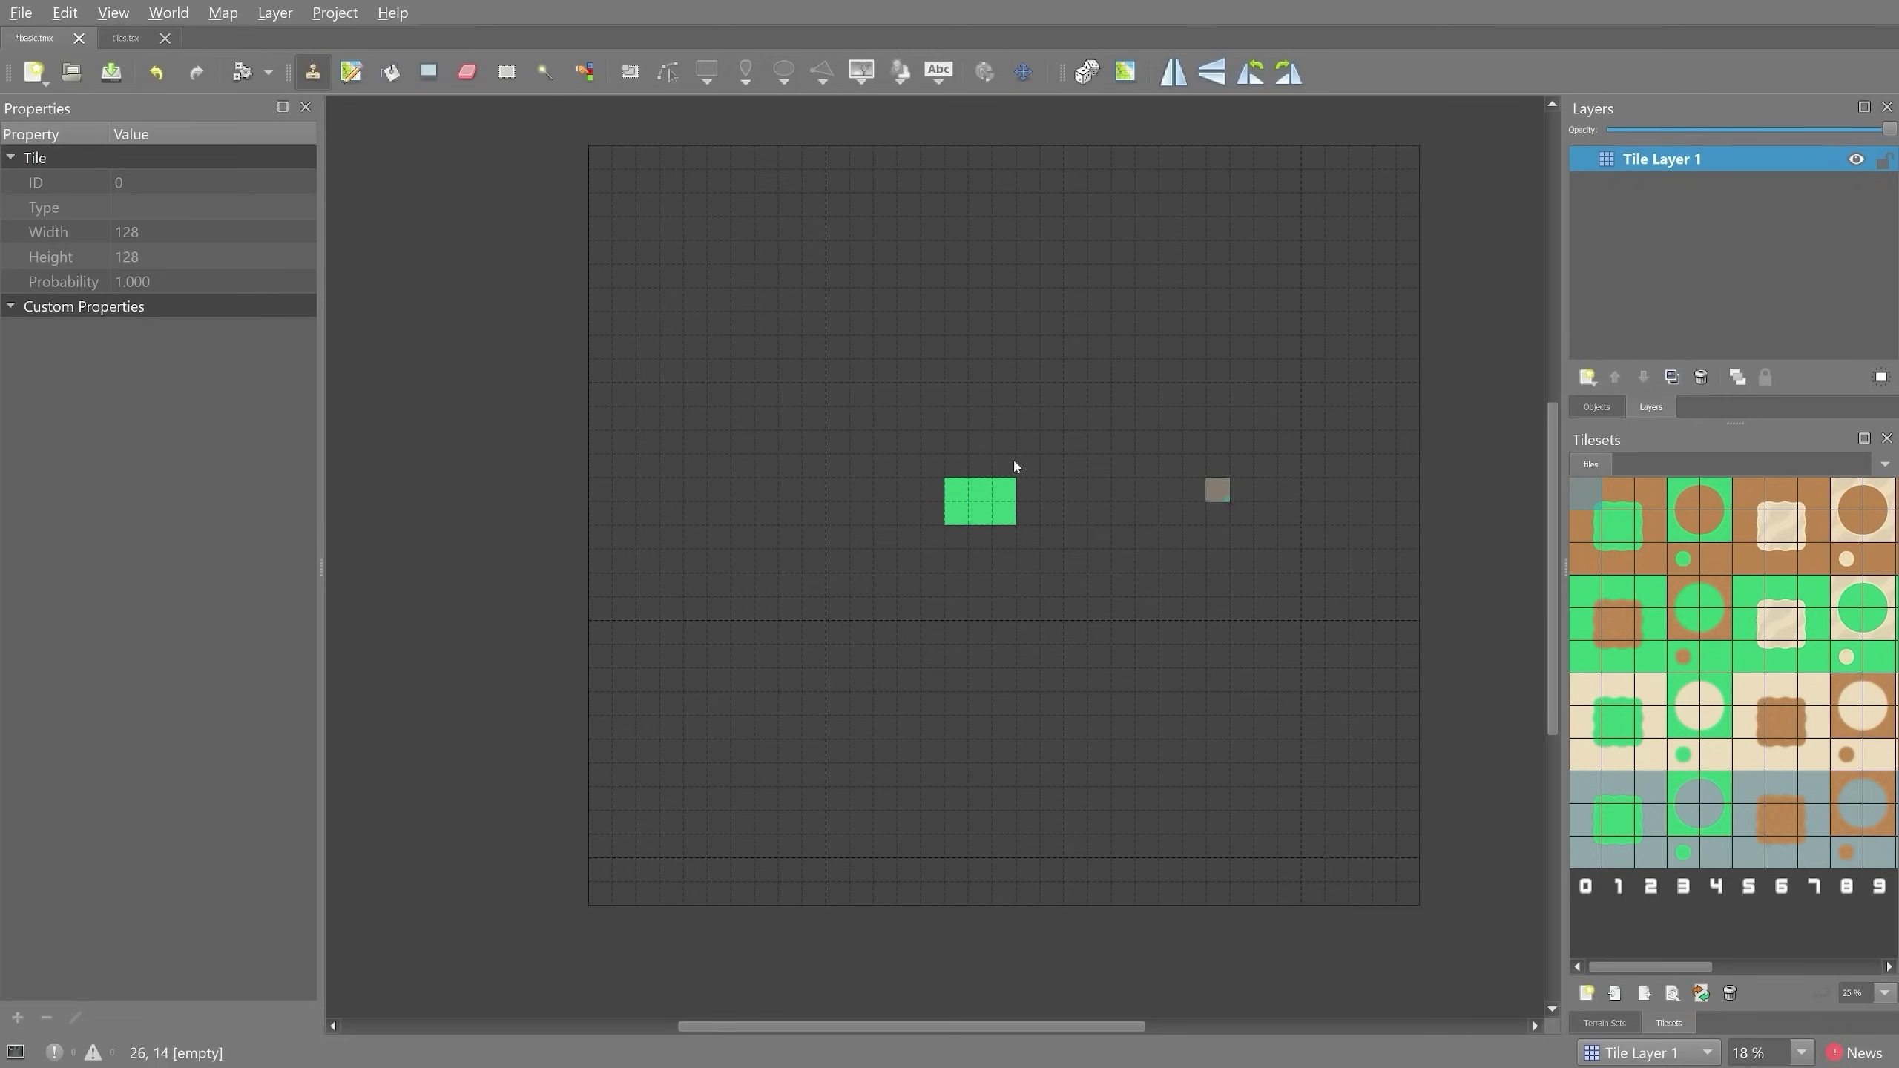
left_click(931, 465)
left_click(1619, 490)
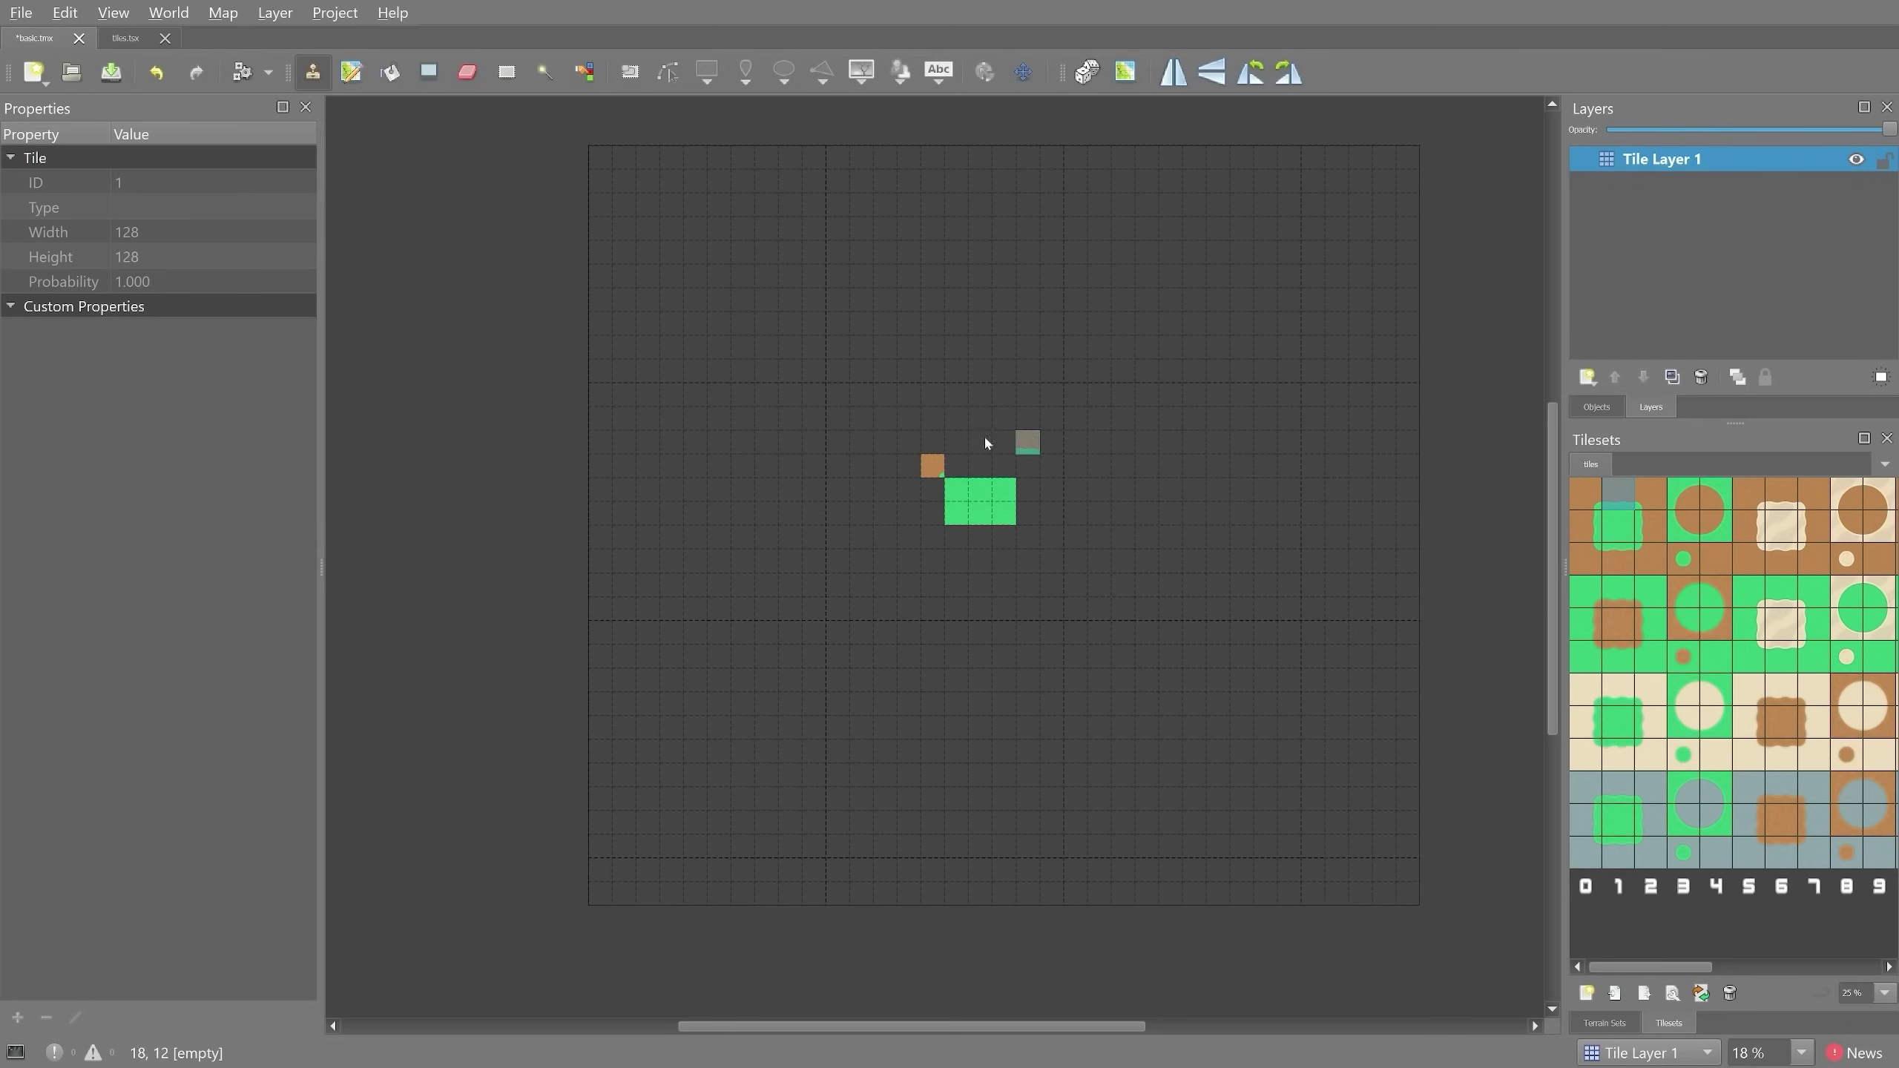
left_click_drag(955, 465, 1003, 463)
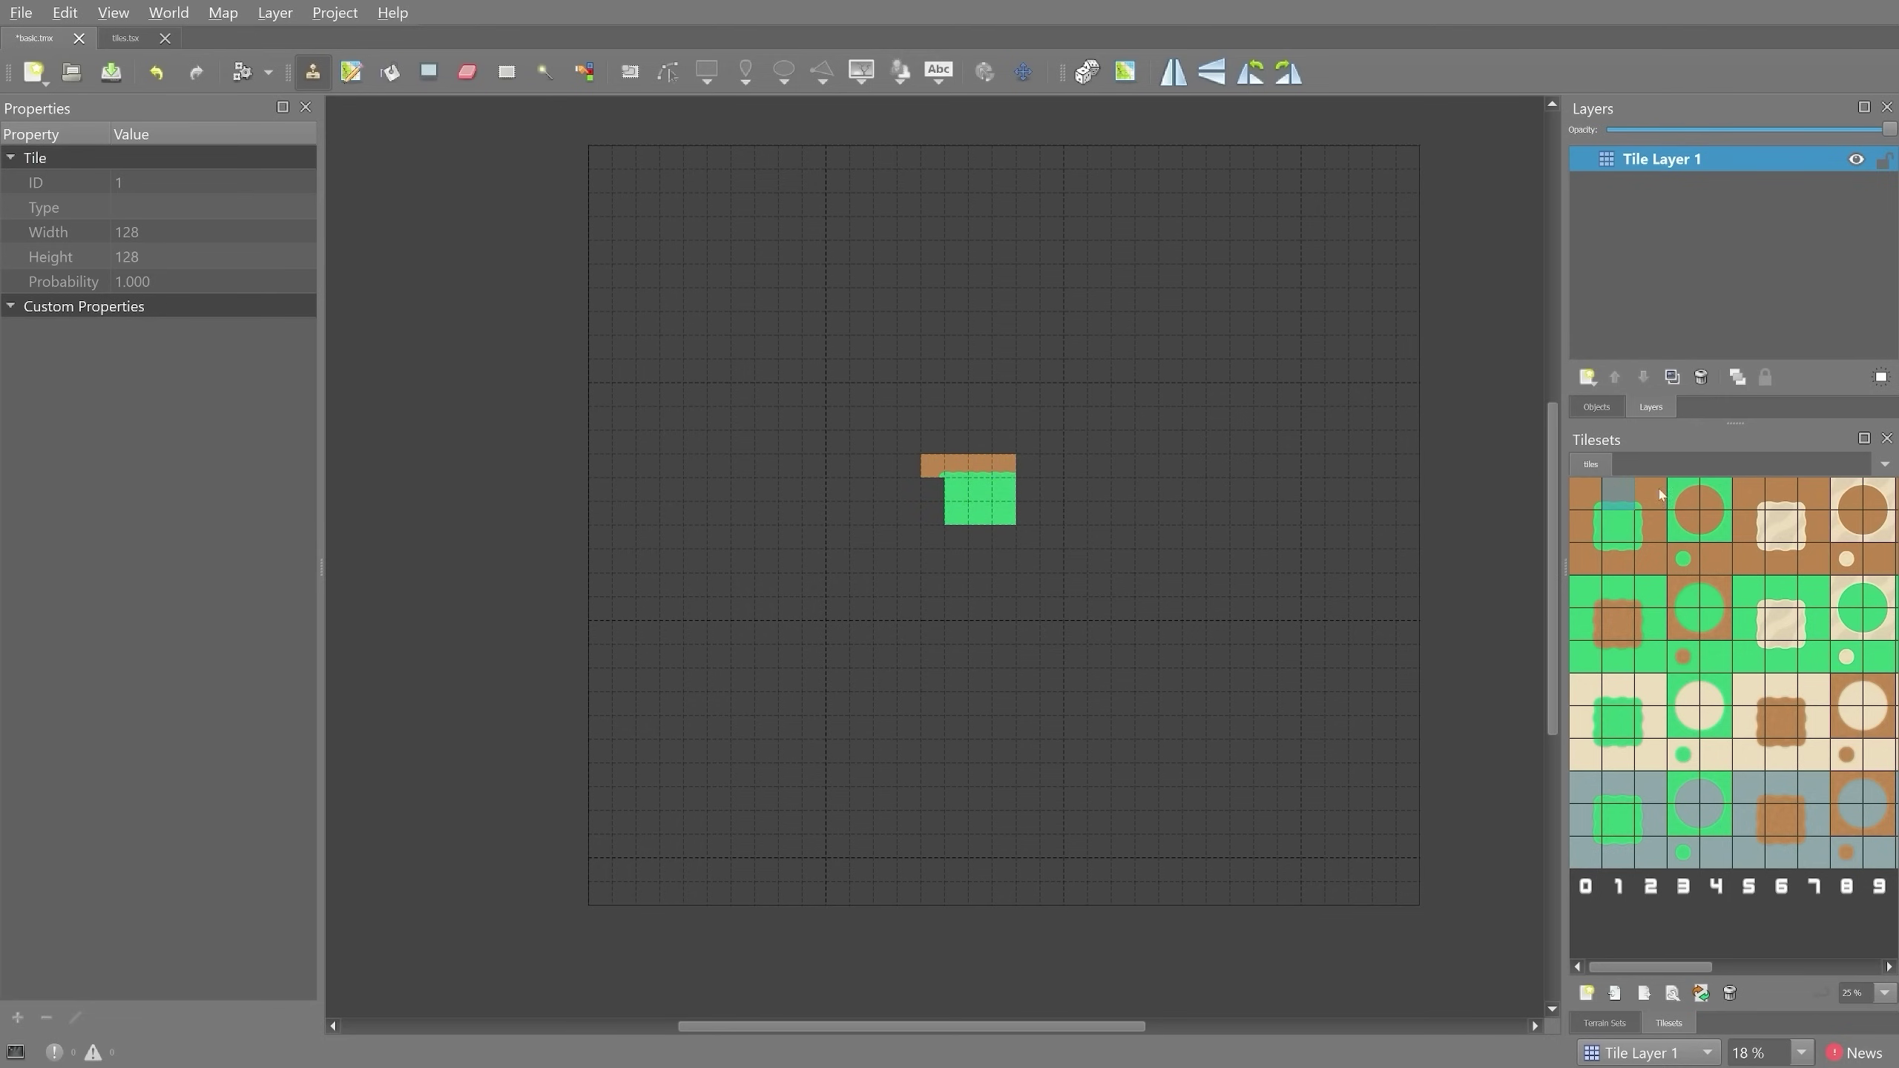
left_click(1652, 494)
left_click(1027, 465)
- Complete the dirt border along the right, bottom and left sides of the grass block with matching edge and corner tiles
left_click(1638, 537)
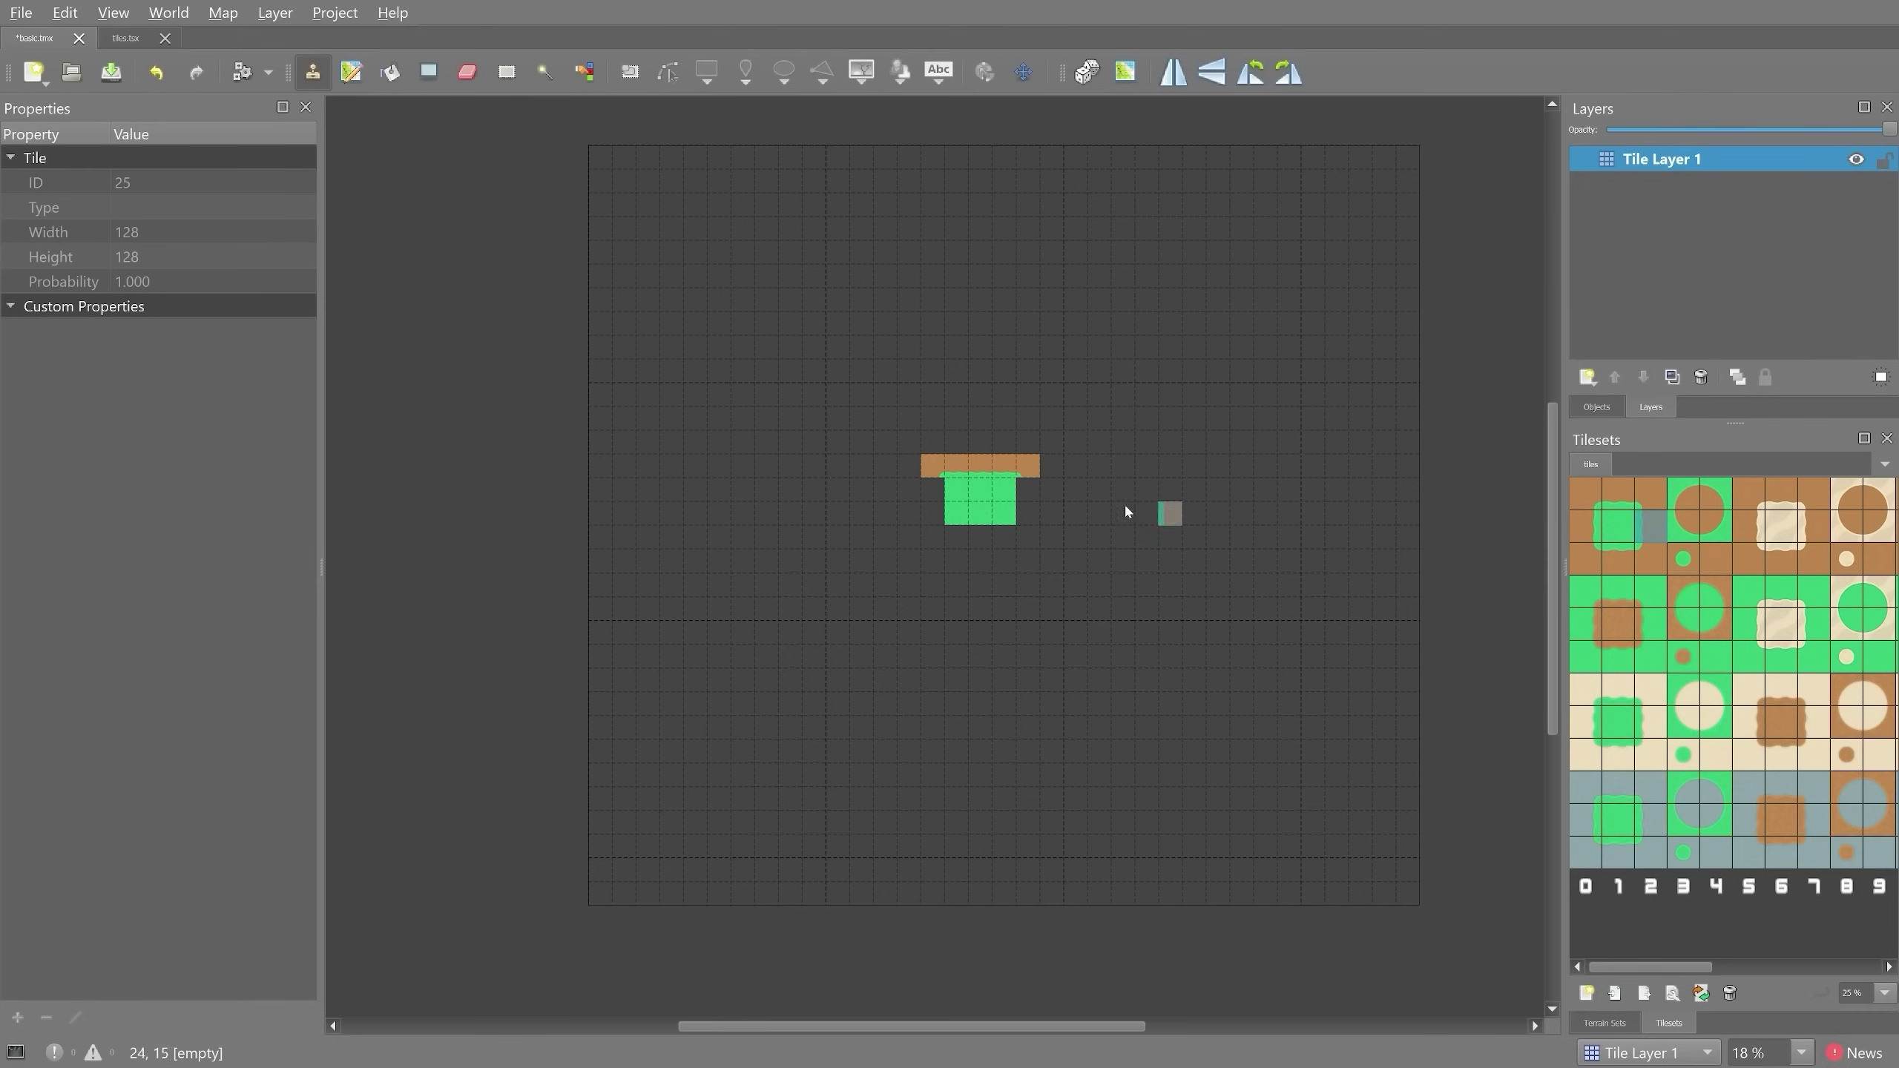
left_click_drag(1029, 500, 1024, 516)
left_click(1650, 555)
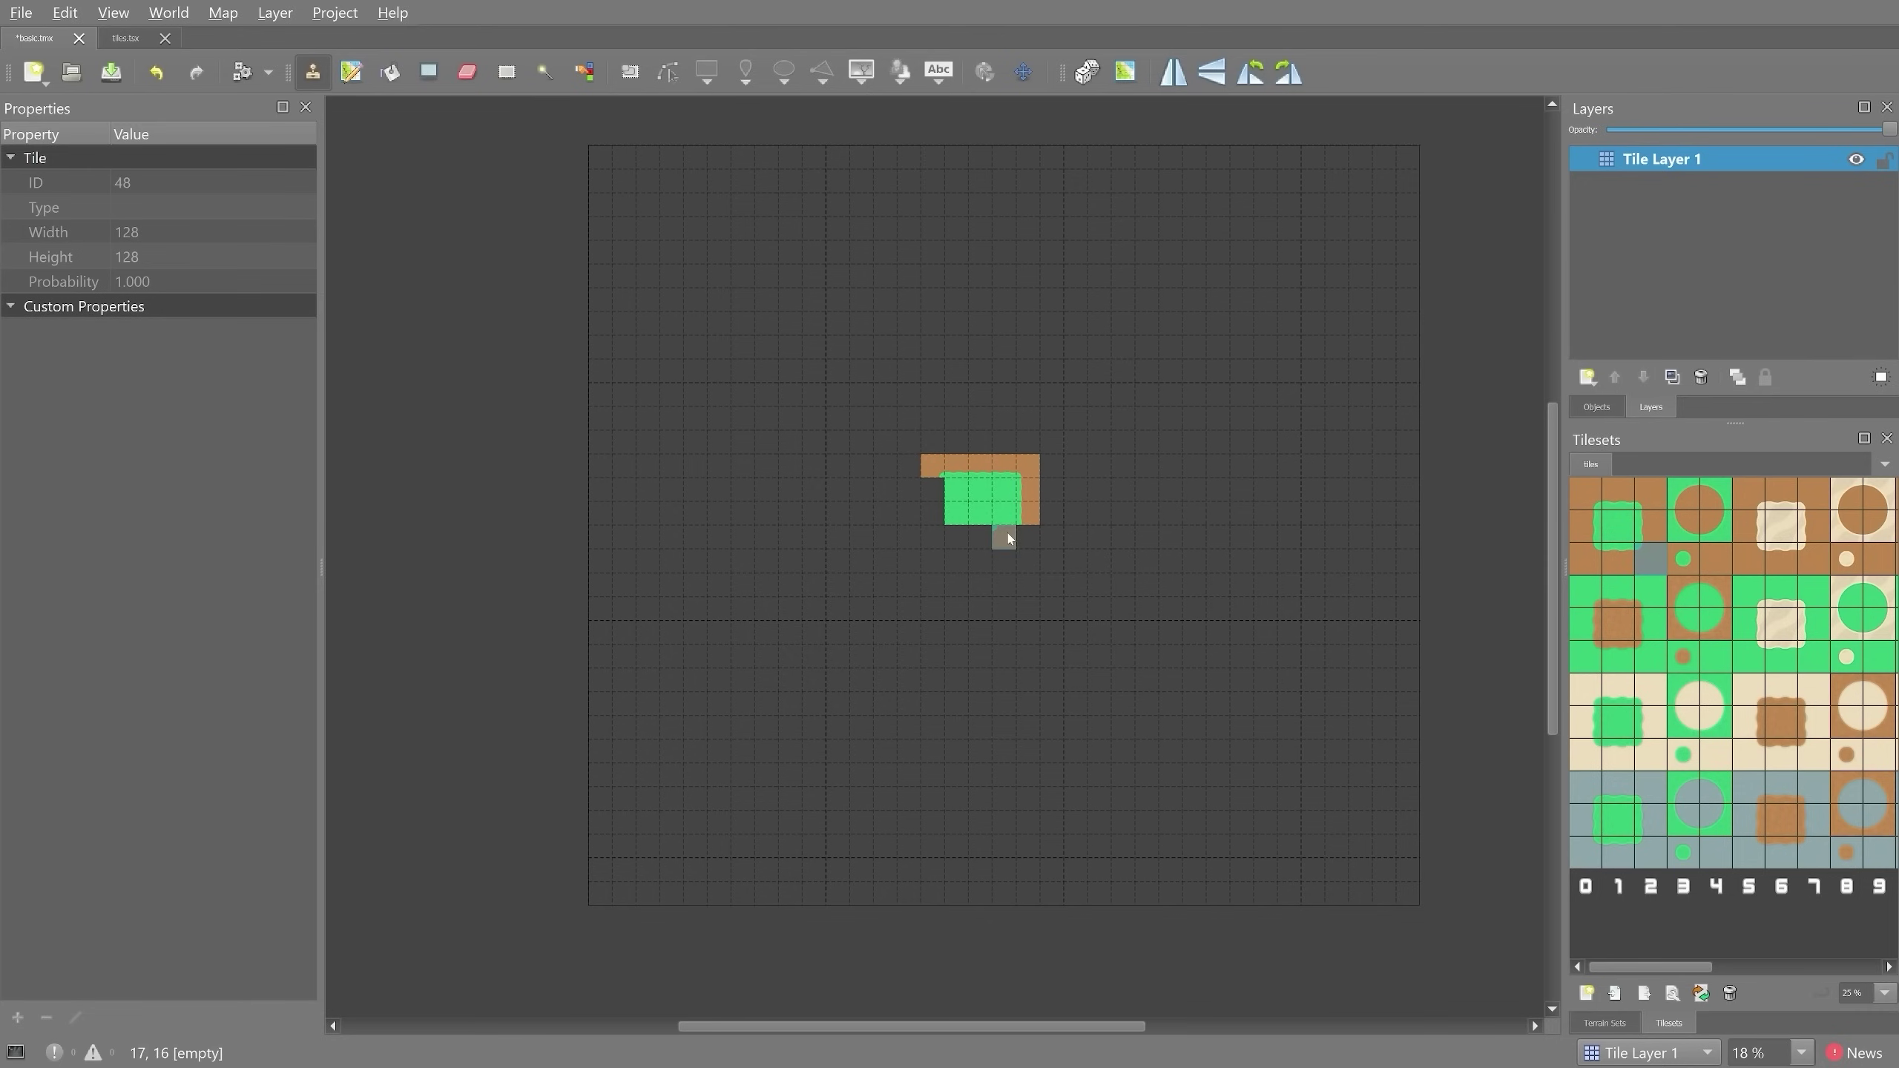
left_click(1619, 561)
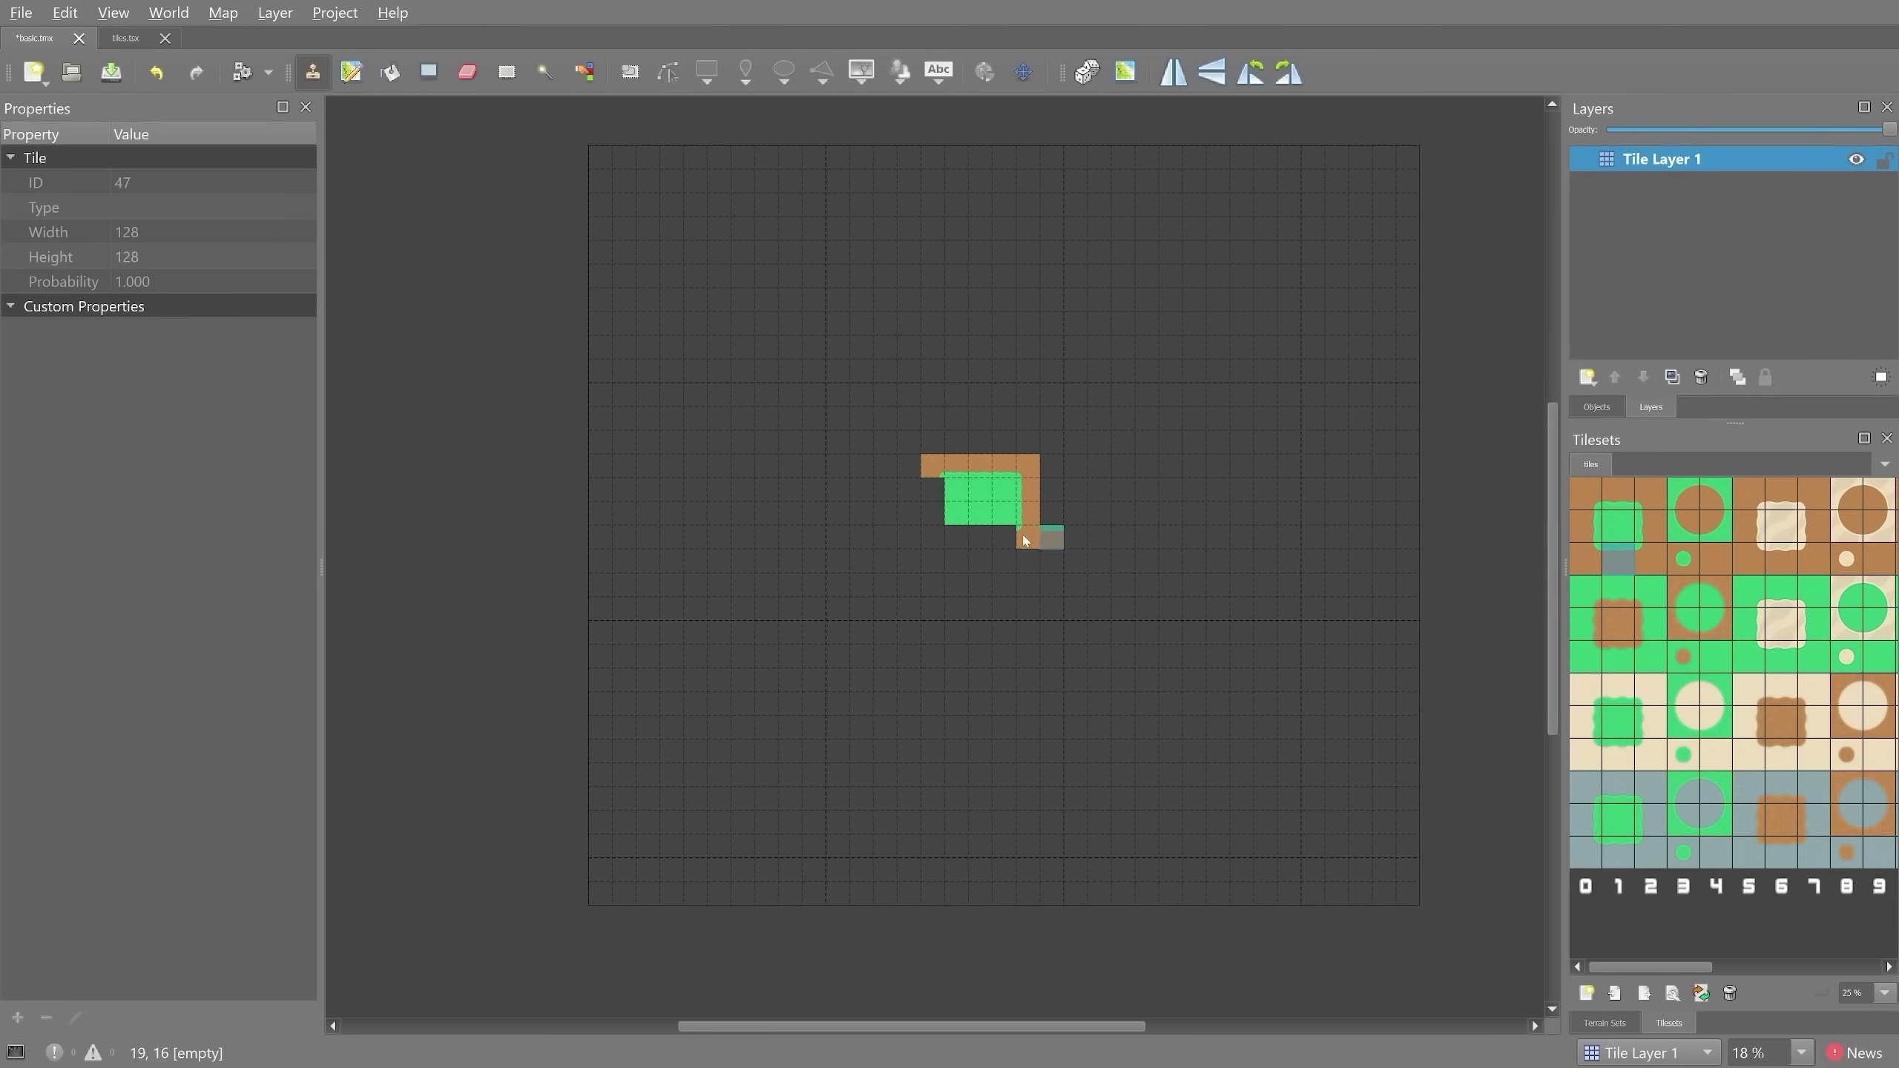
left_click_drag(976, 538, 956, 538)
left_click(1585, 559)
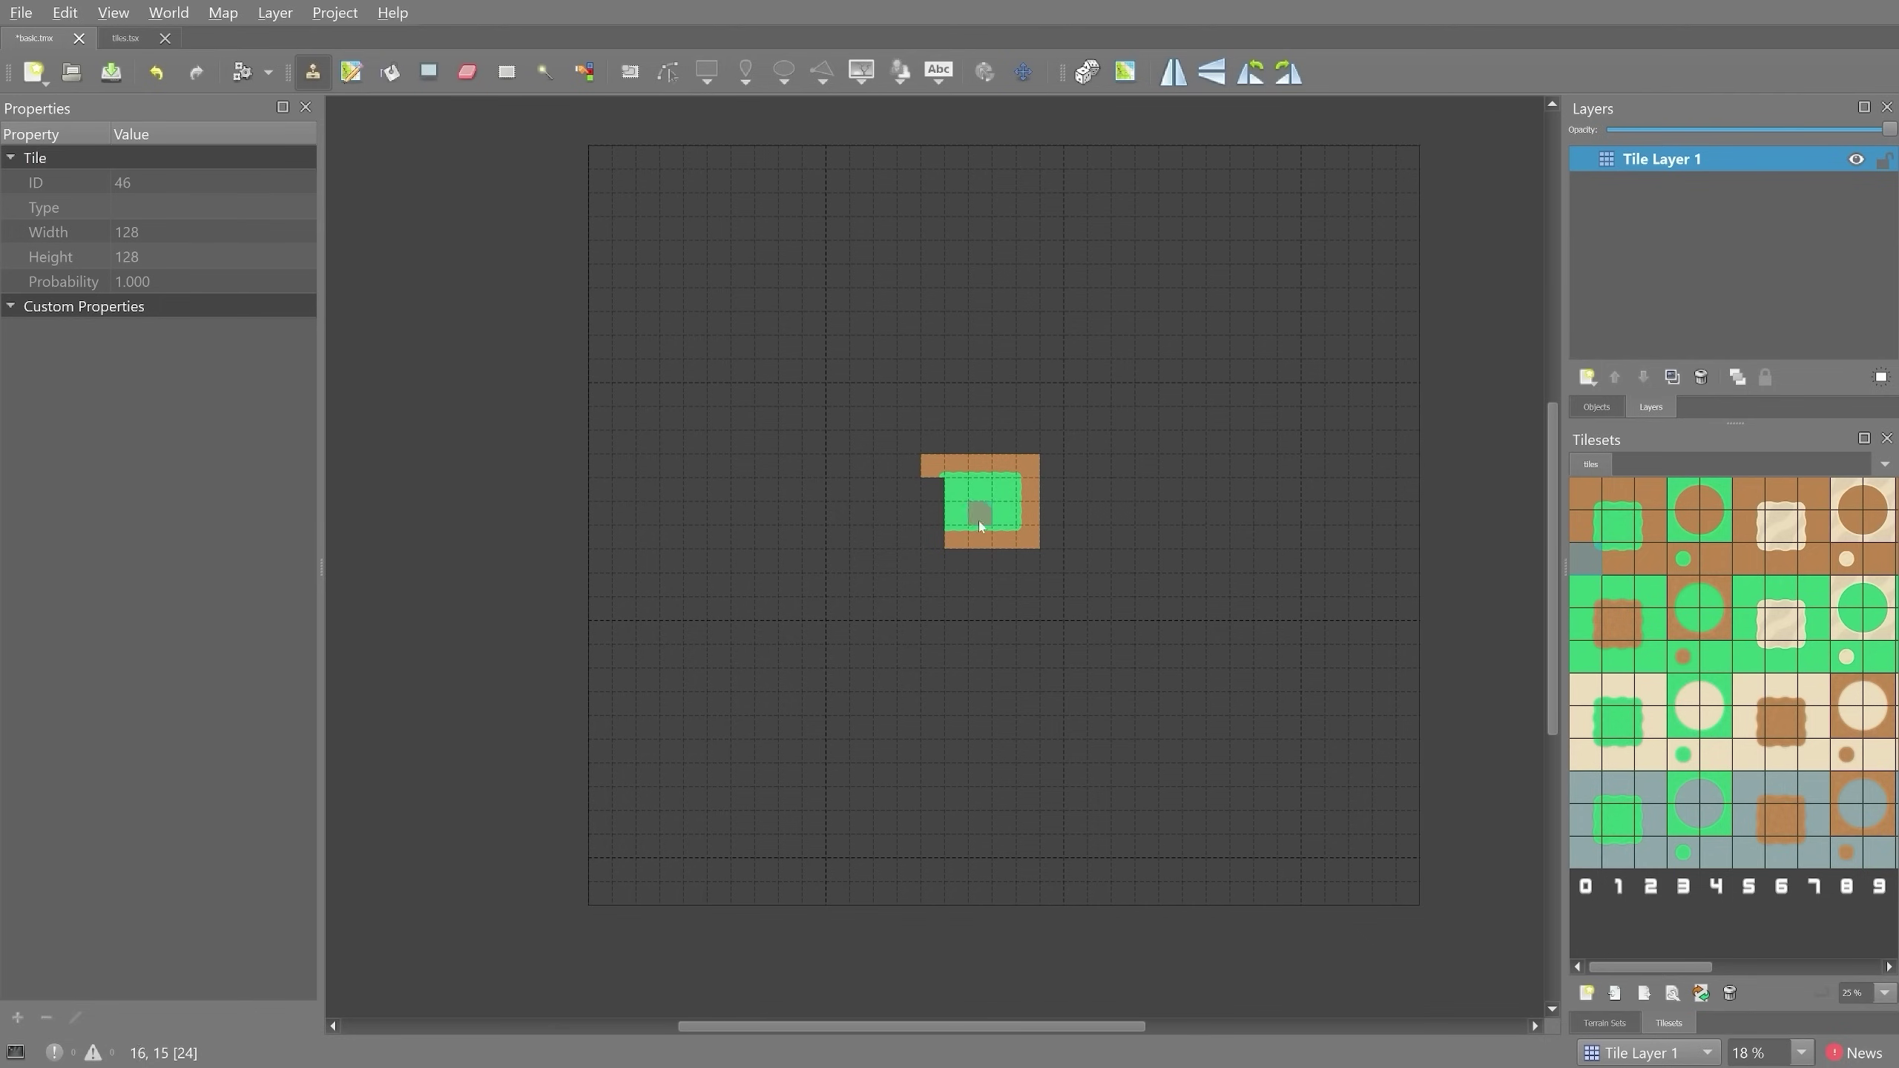
left_click(944, 546)
left_click(1585, 528)
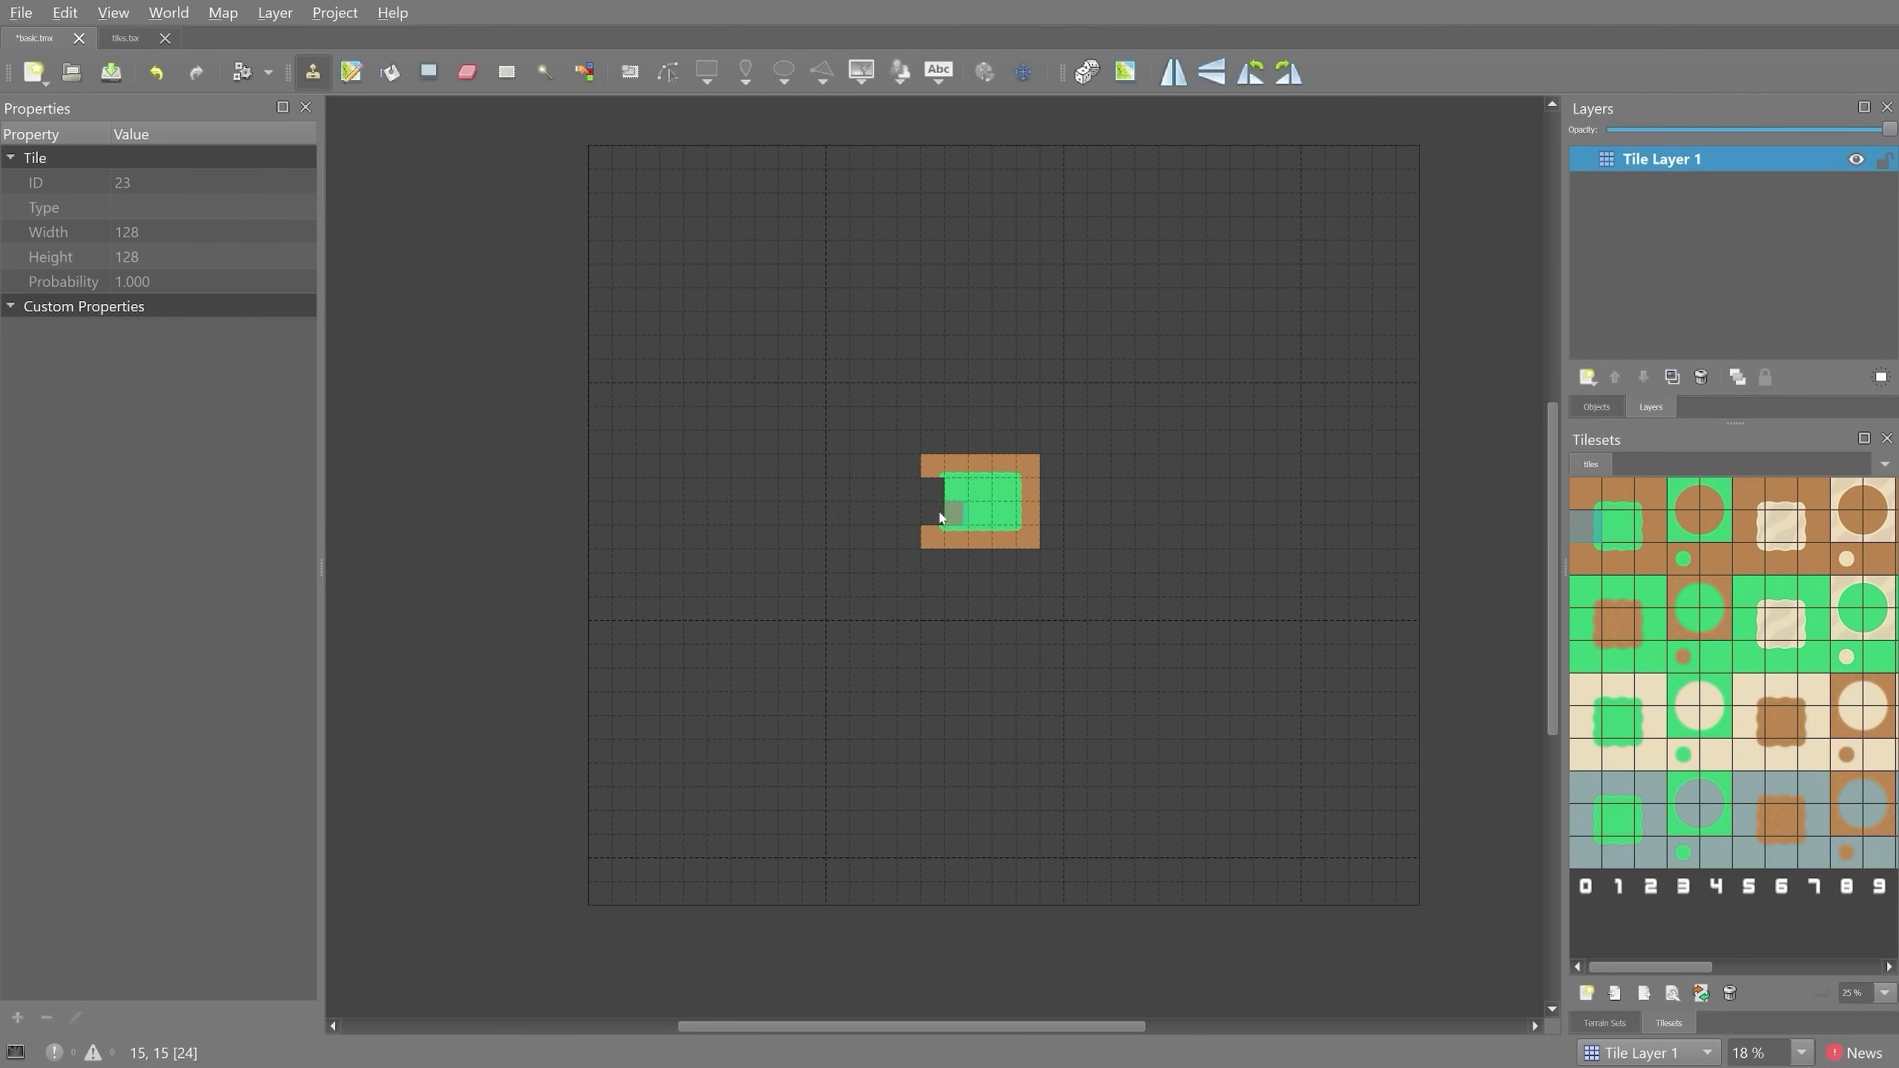
left_click_drag(939, 516, 934, 504)
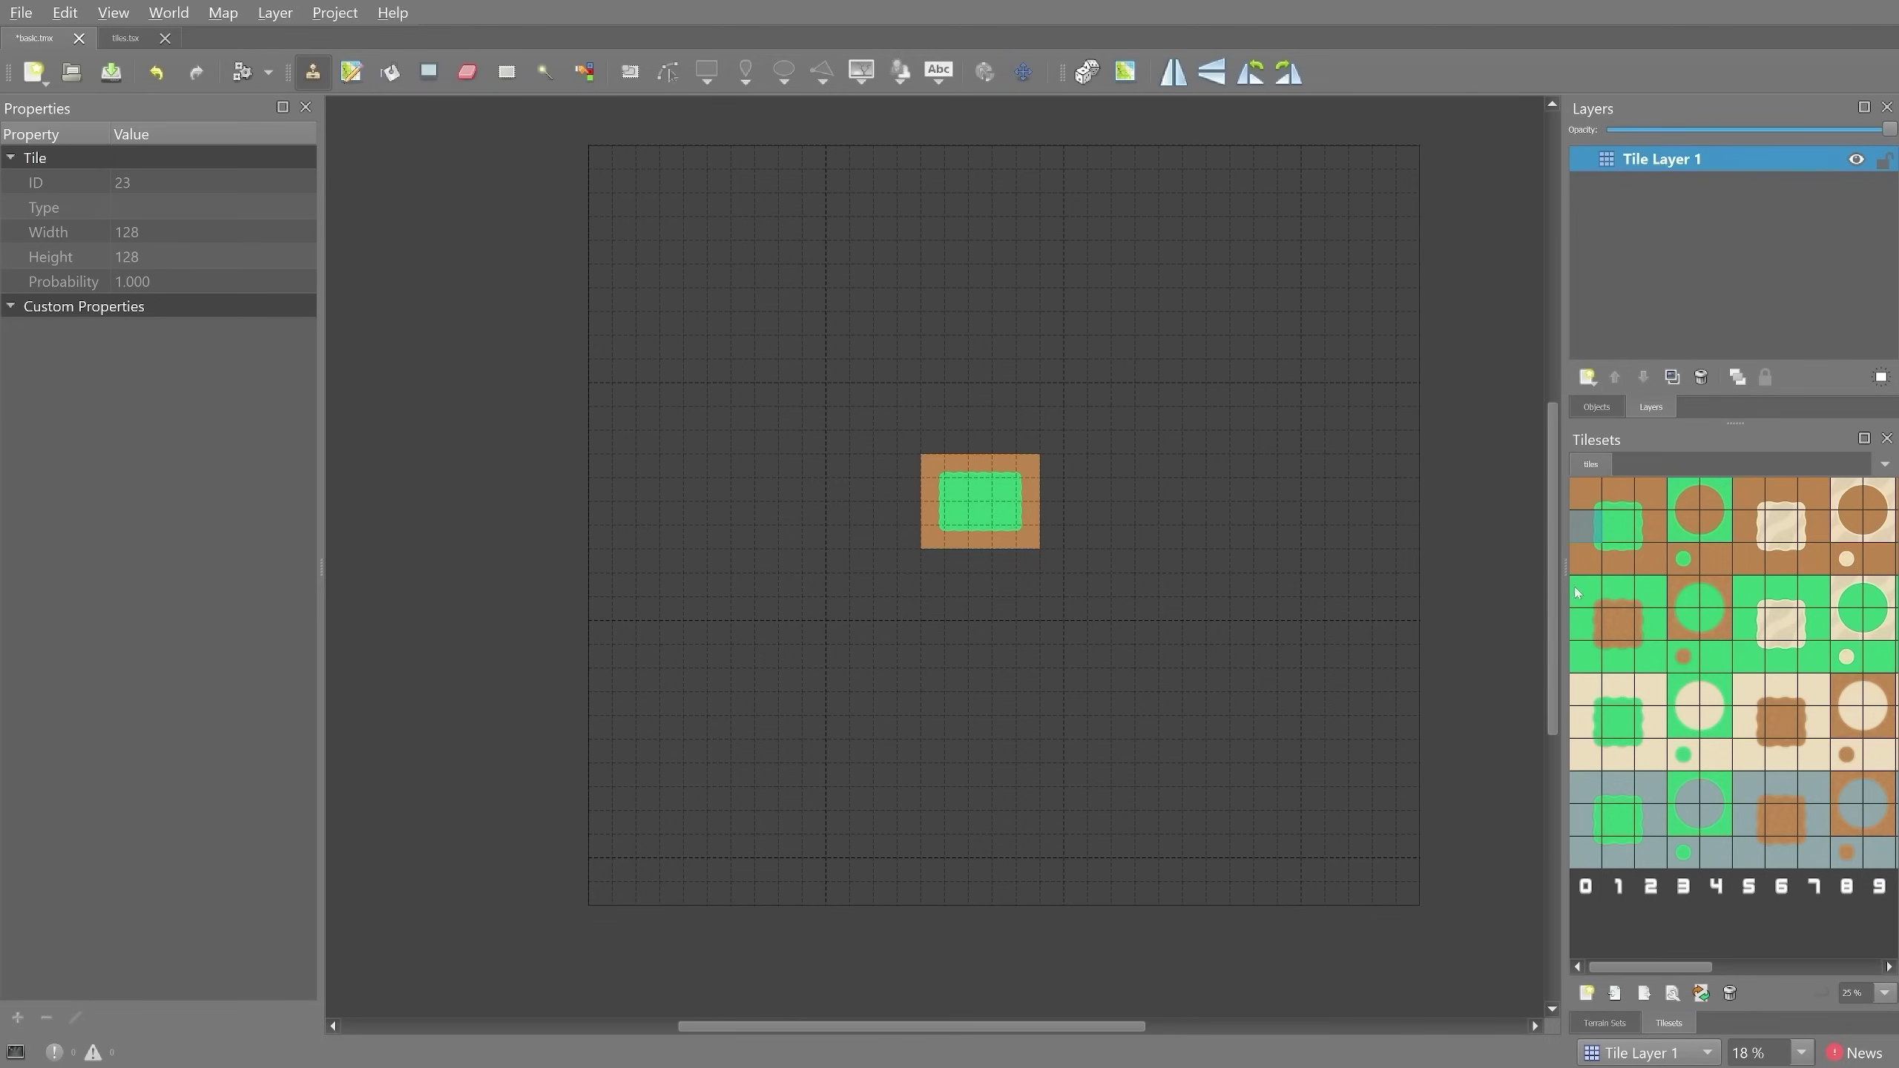
- Stamp the whole 3-by-3 dirt-on-grass tile block at four separate spots below and beside the bordered grass patch
left_click_drag(1584, 595, 1650, 656)
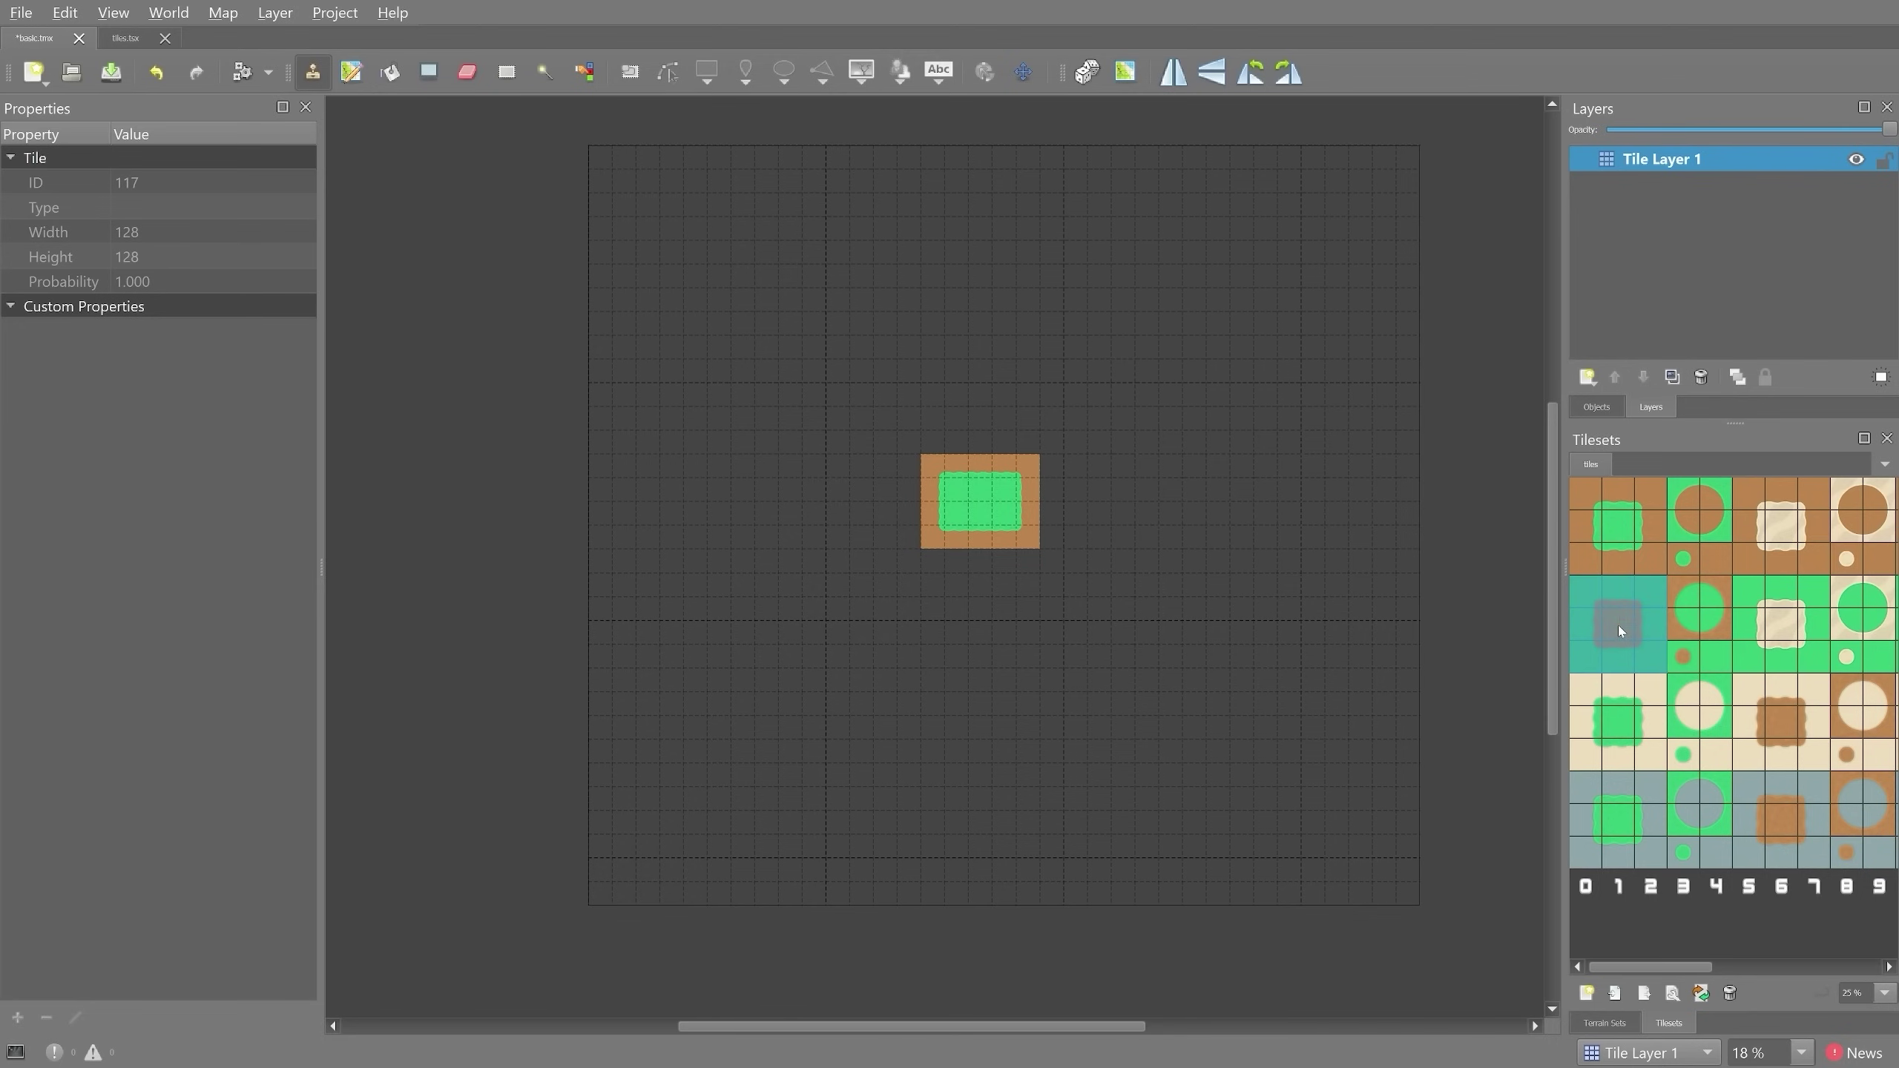
left_click(834, 786)
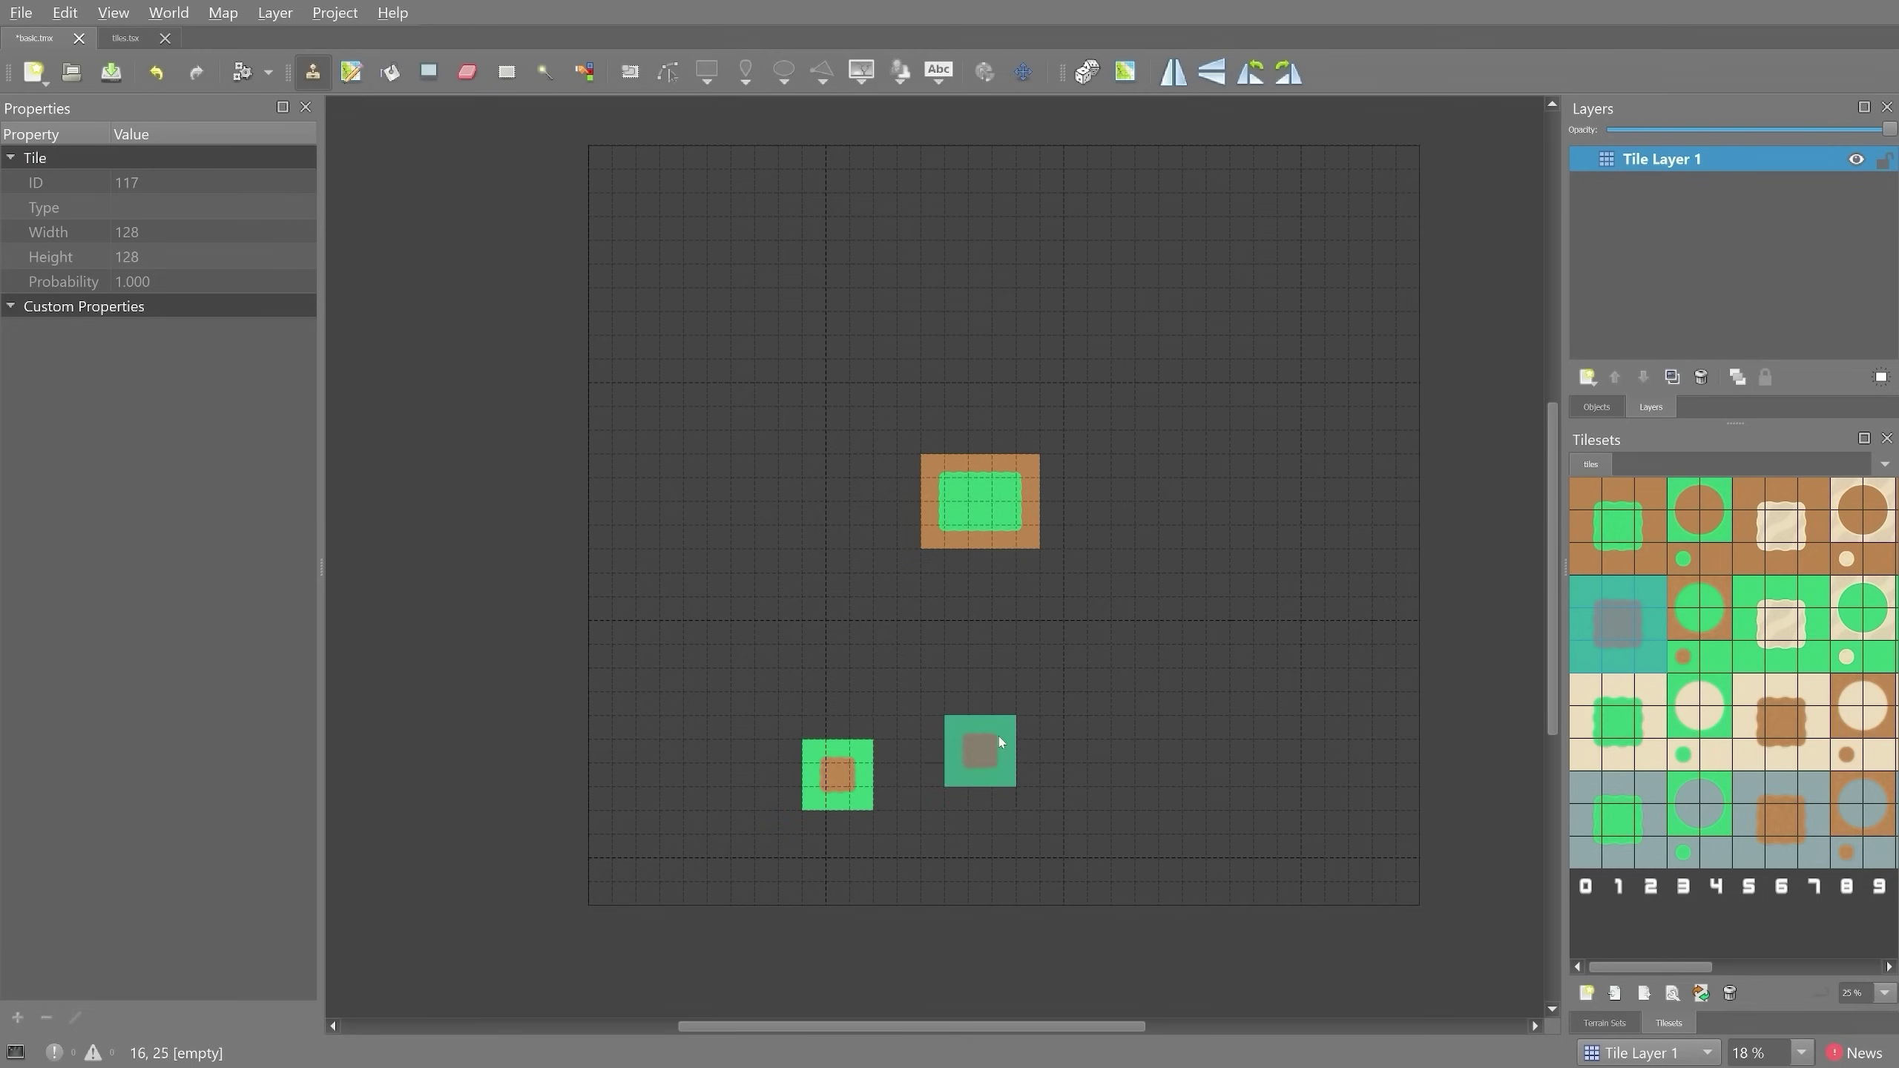
left_click(1054, 732)
left_click(809, 652)
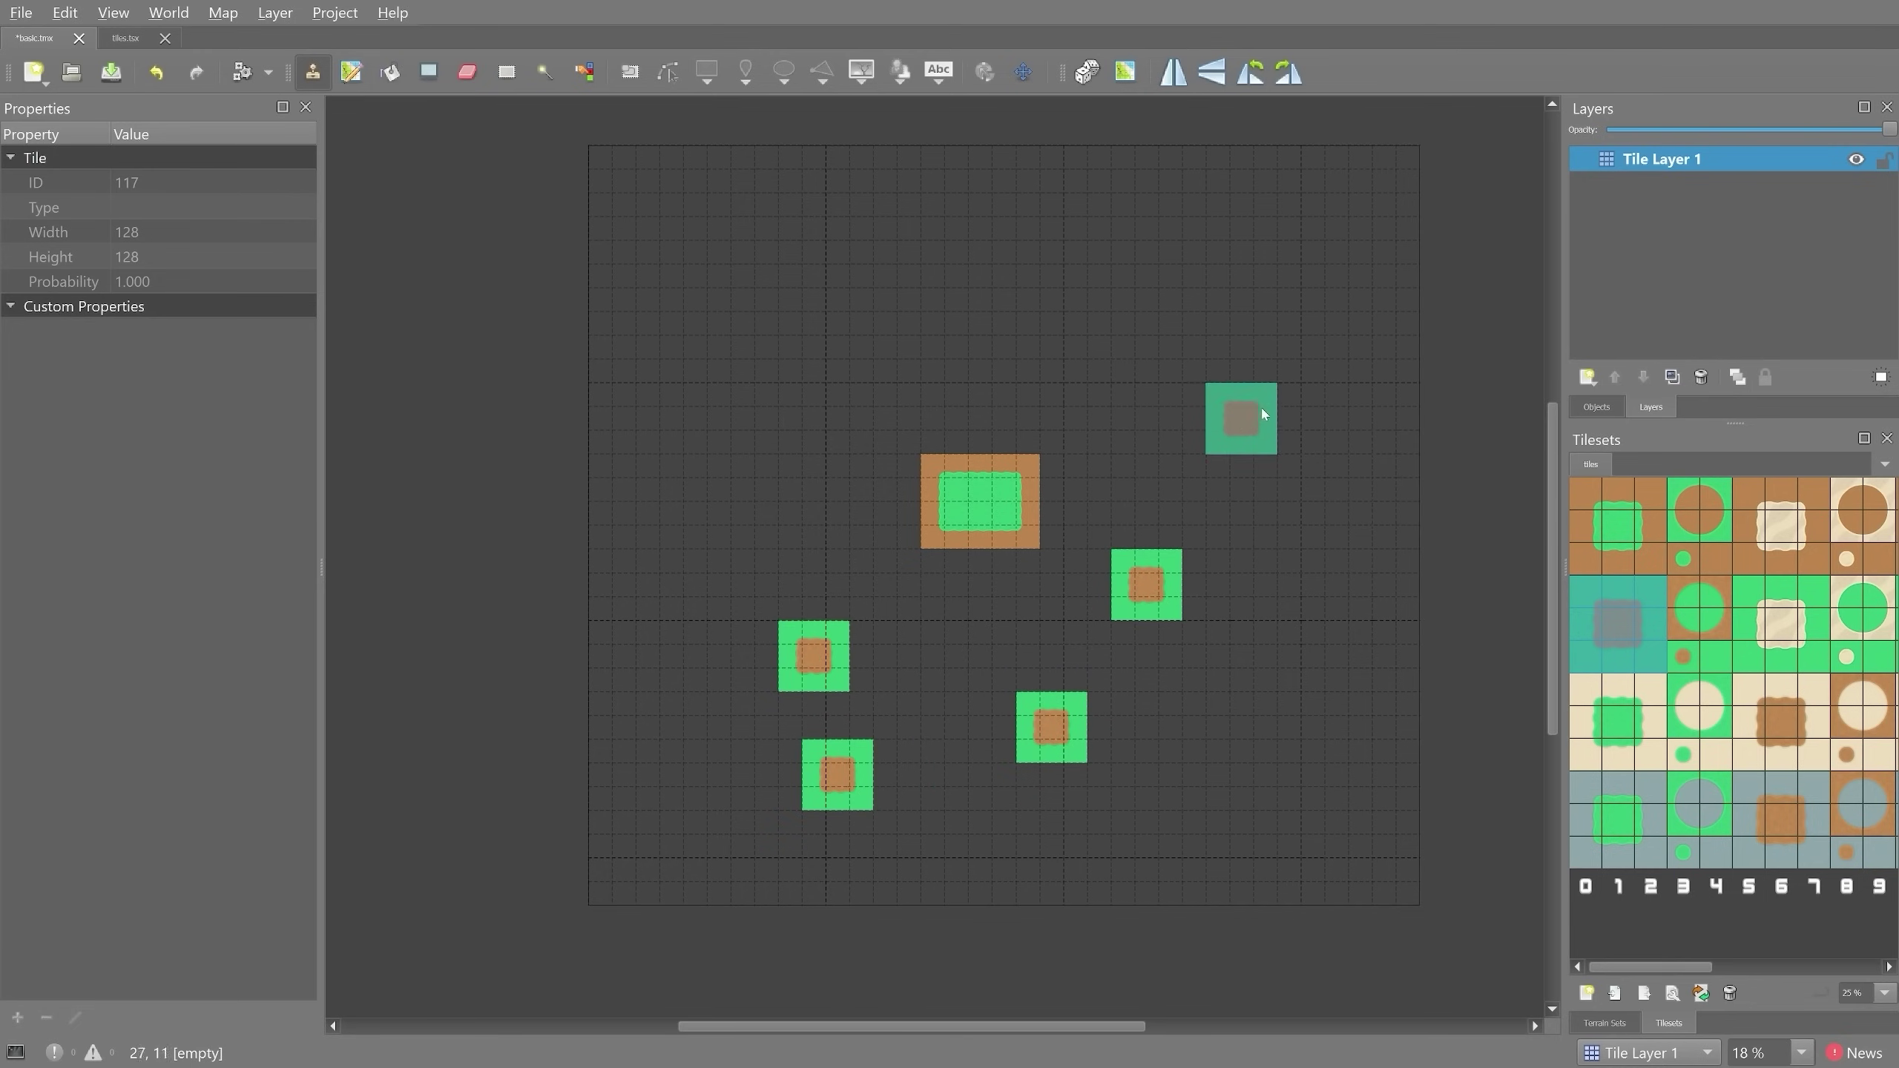
- Stamp the 3-by-3 dirt-on-grass block at more spots in the map's upper half and paint a long wavy stroke with it
left_click_drag(1263, 348, 1263, 325)
left_click(785, 206)
left_click(783, 468)
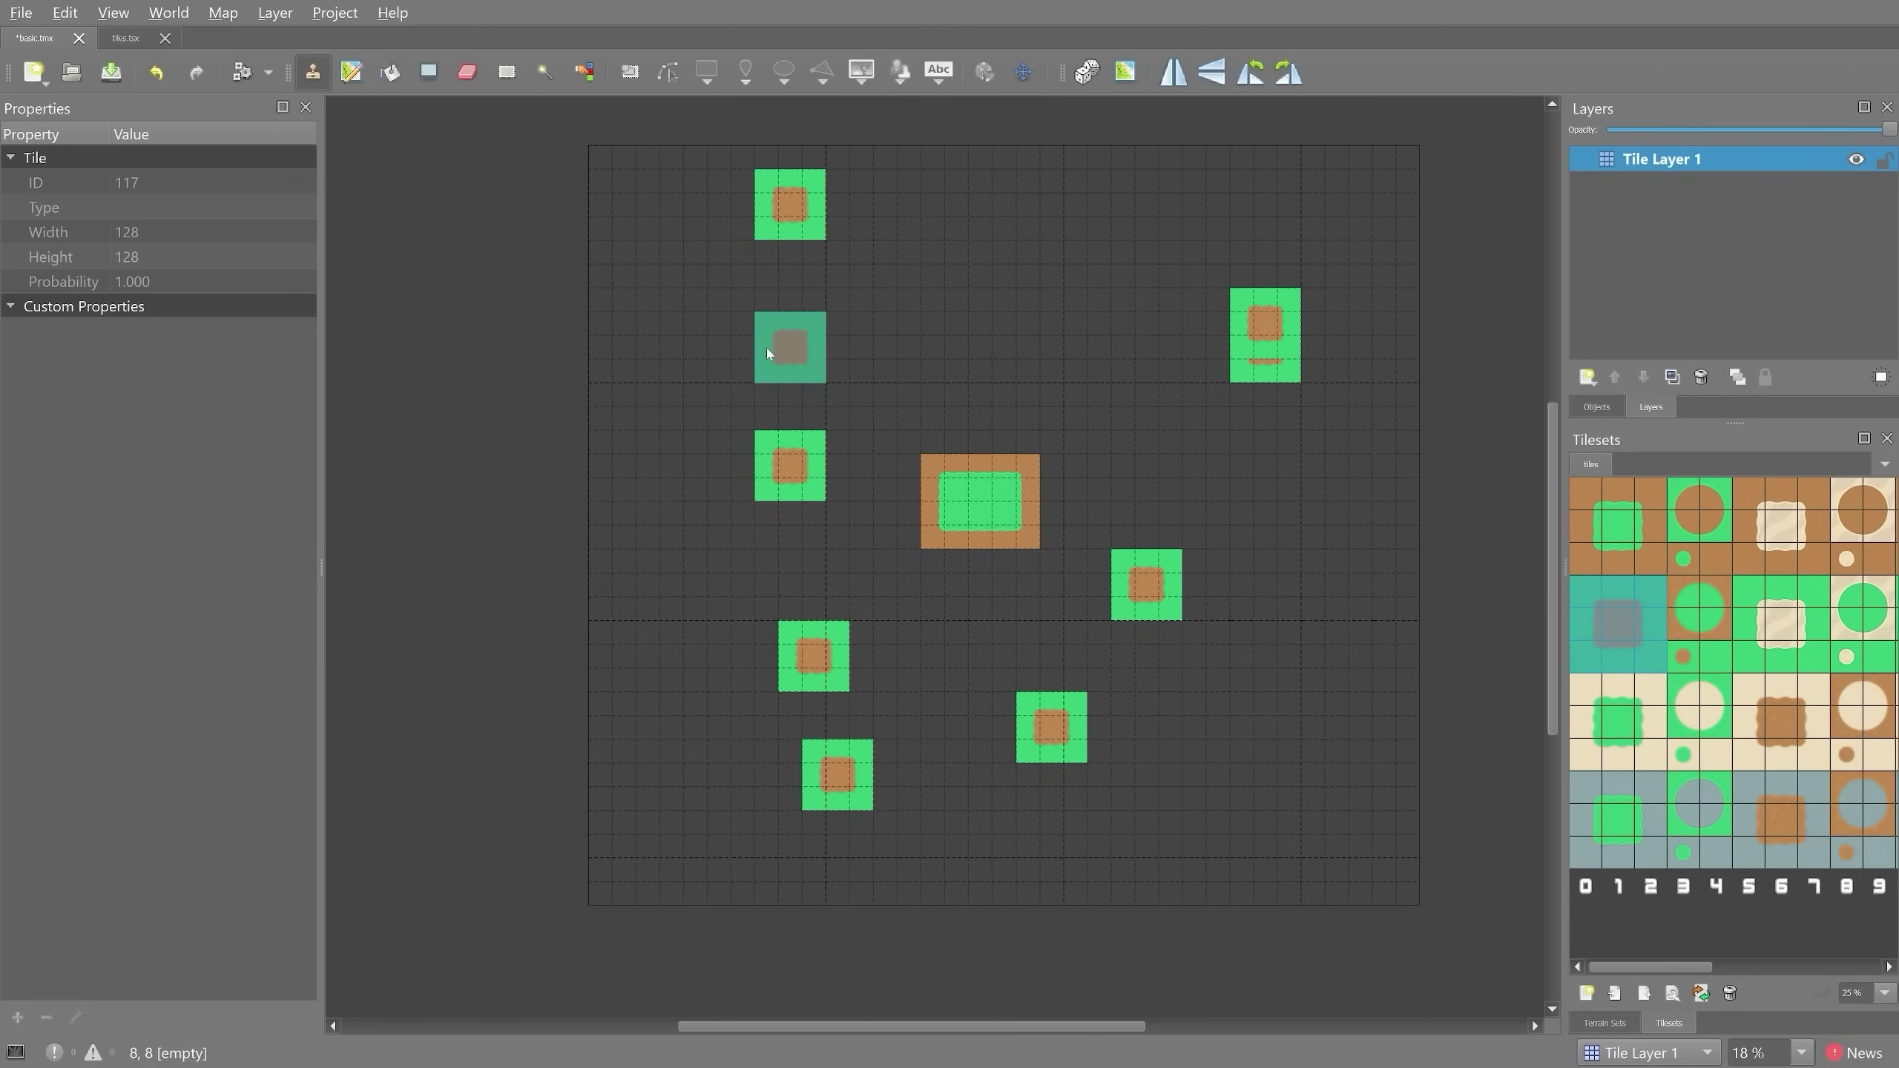
mouse_move(667, 496)
left_mouse_down()
mouse_move(784, 369)
mouse_move(896, 445)
mouse_move(1009, 370)
mouse_move(1199, 374)
mouse_move(1287, 571)
left_mouse_up()
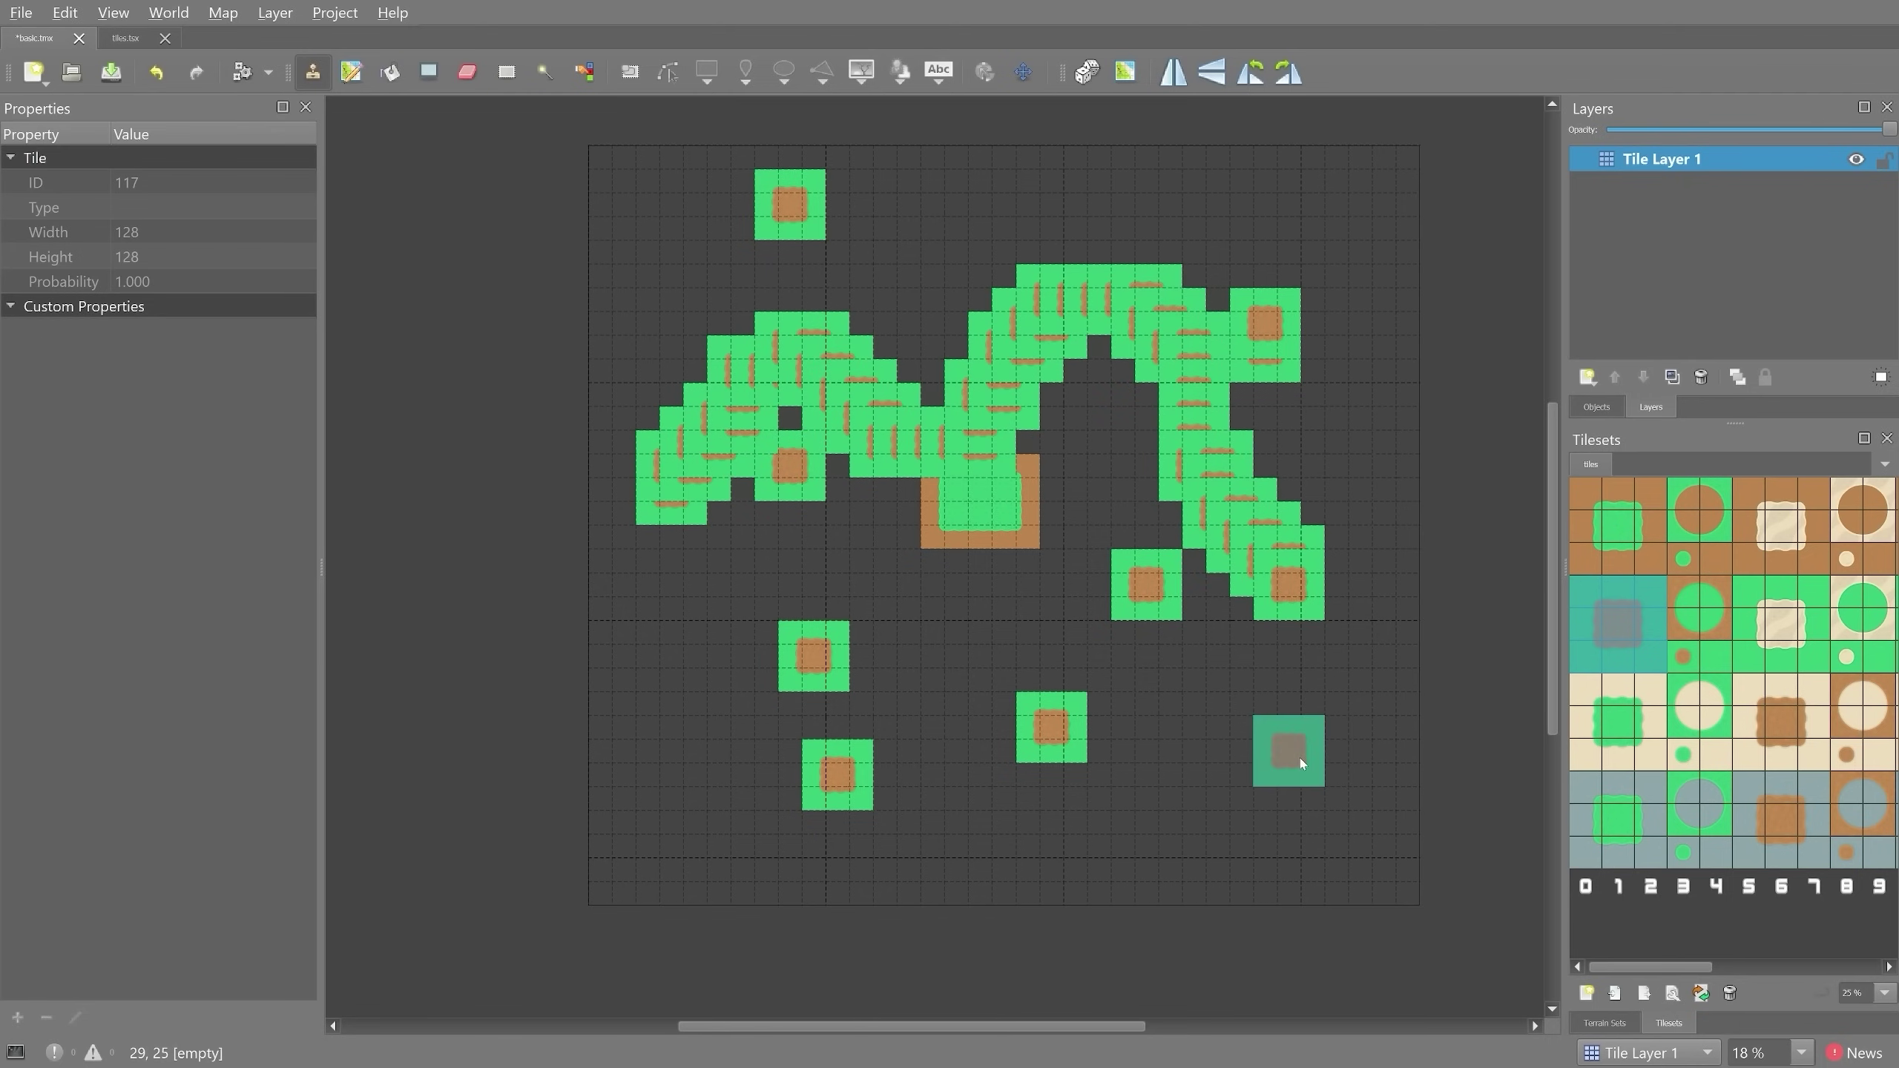
- Undo the long wavy stroke and the last three stamps in the map's upper half
key("ctrl+z")
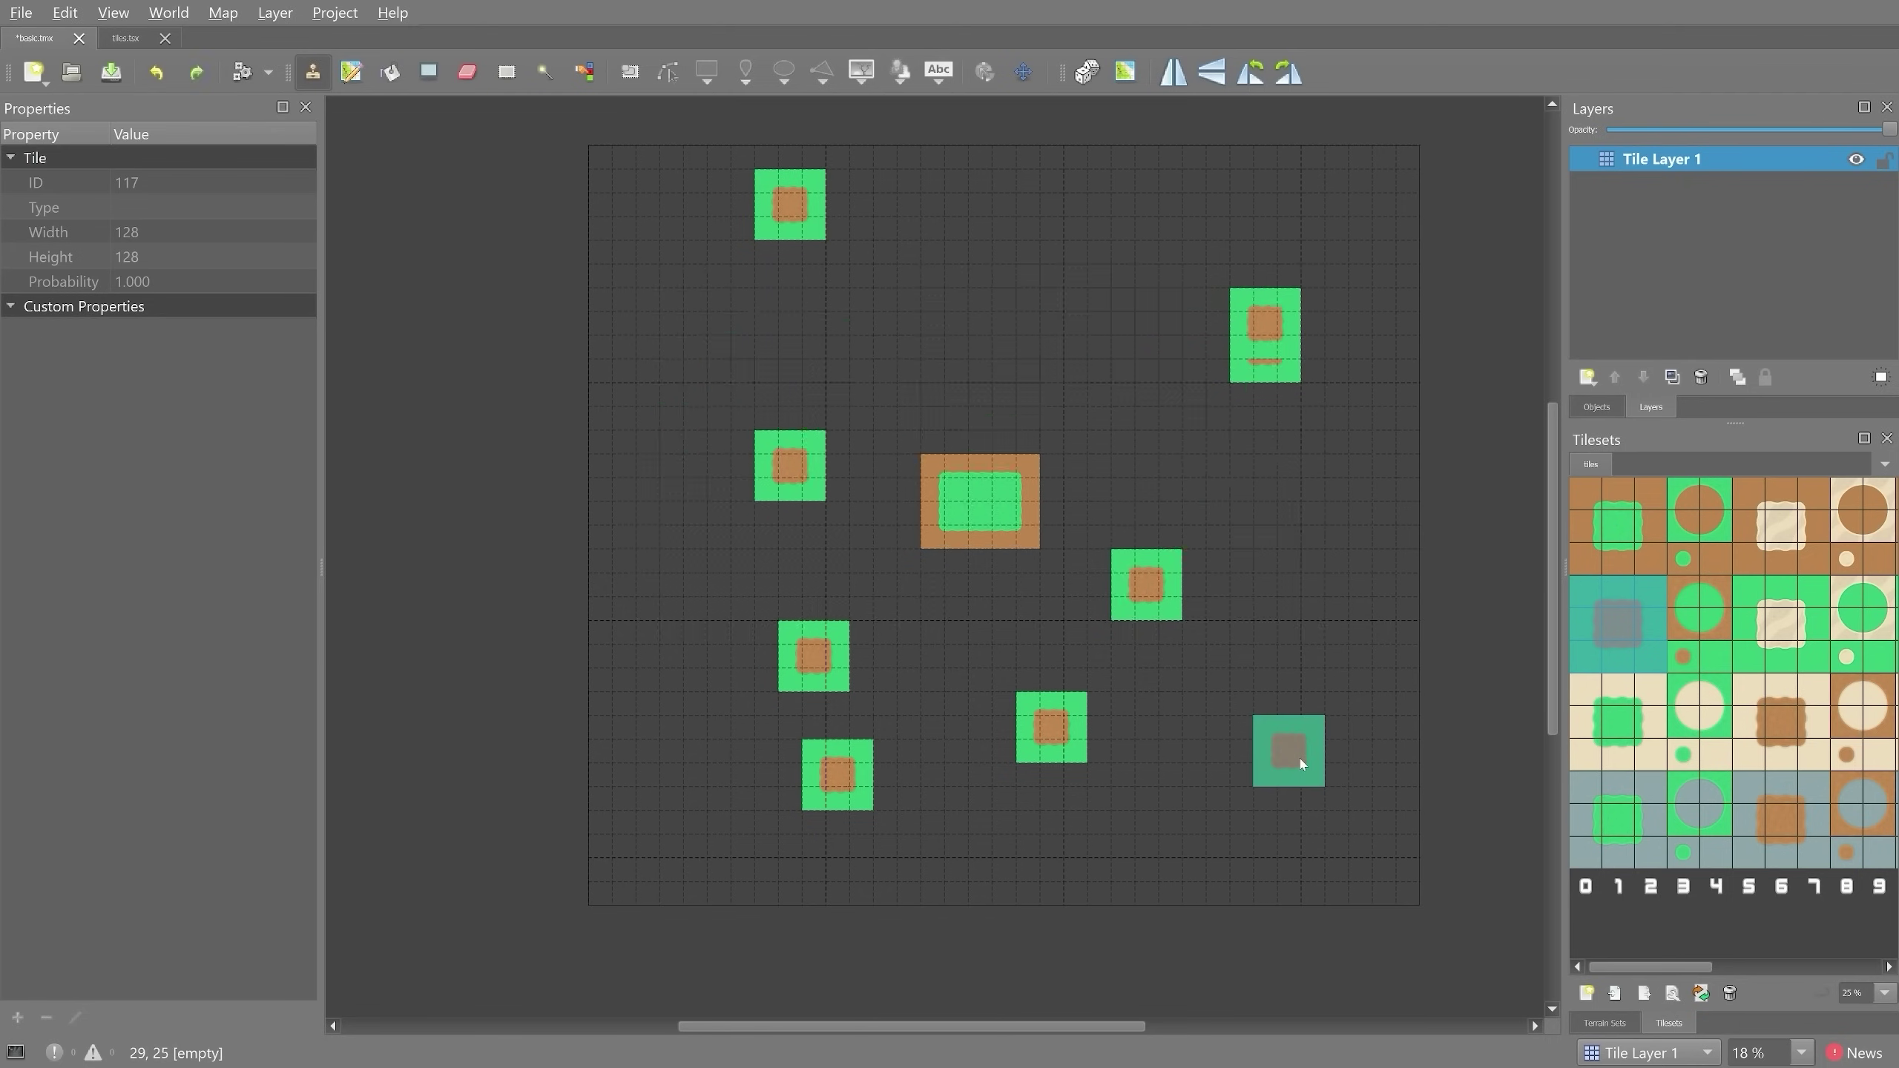
key("ctrl+z")
key("ctrl+z")
key("ctrl+z")
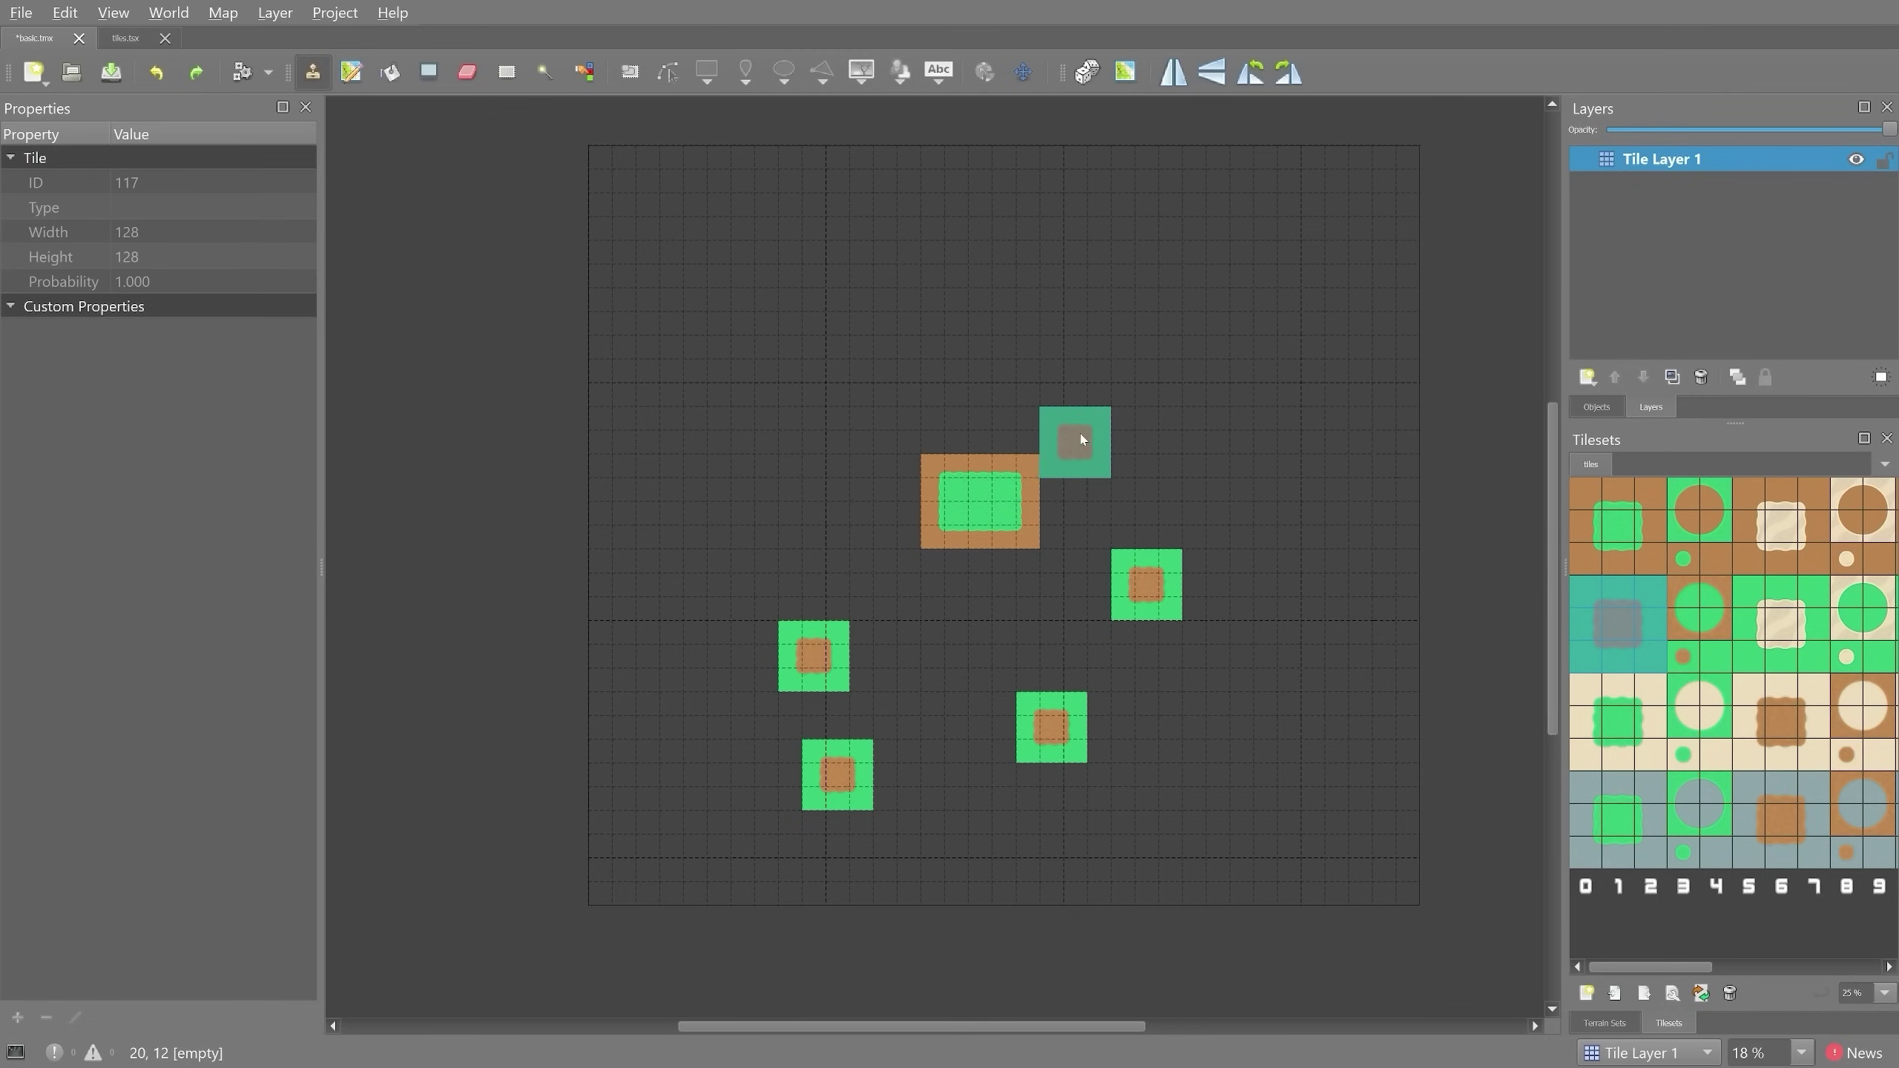
- Fill the empty area around the stamped blocks with the plain dirt tile using the Bucket Fill tool
mouse_move(1104, 420)
middle_mouse_down()
mouse_move(1030, 356)
mouse_move(947, 490)
mouse_move(1168, 513)
mouse_move(1066, 432)
mouse_move(1085, 443)
middle_mouse_up()
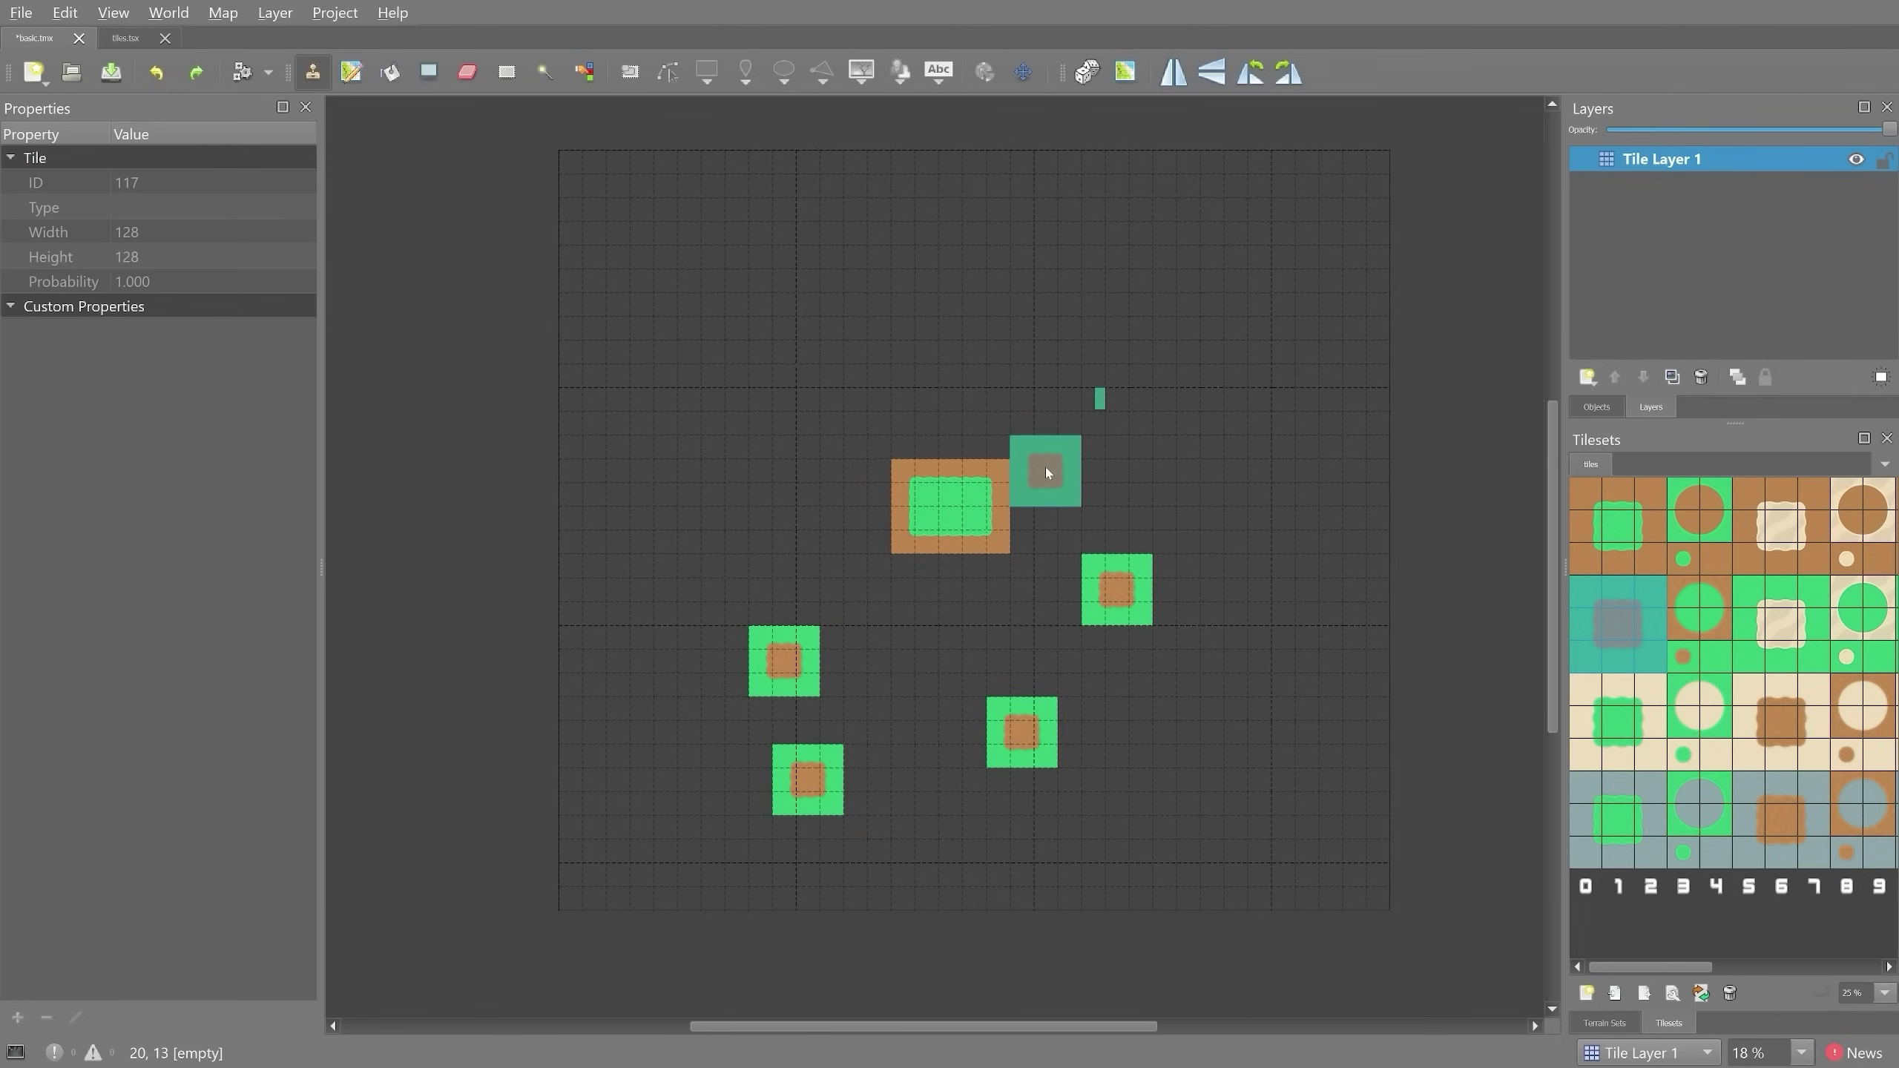
scroll(1046, 469, "up", 3, "ctrl")
scroll(1045, 472, "down", 3, "ctrl")
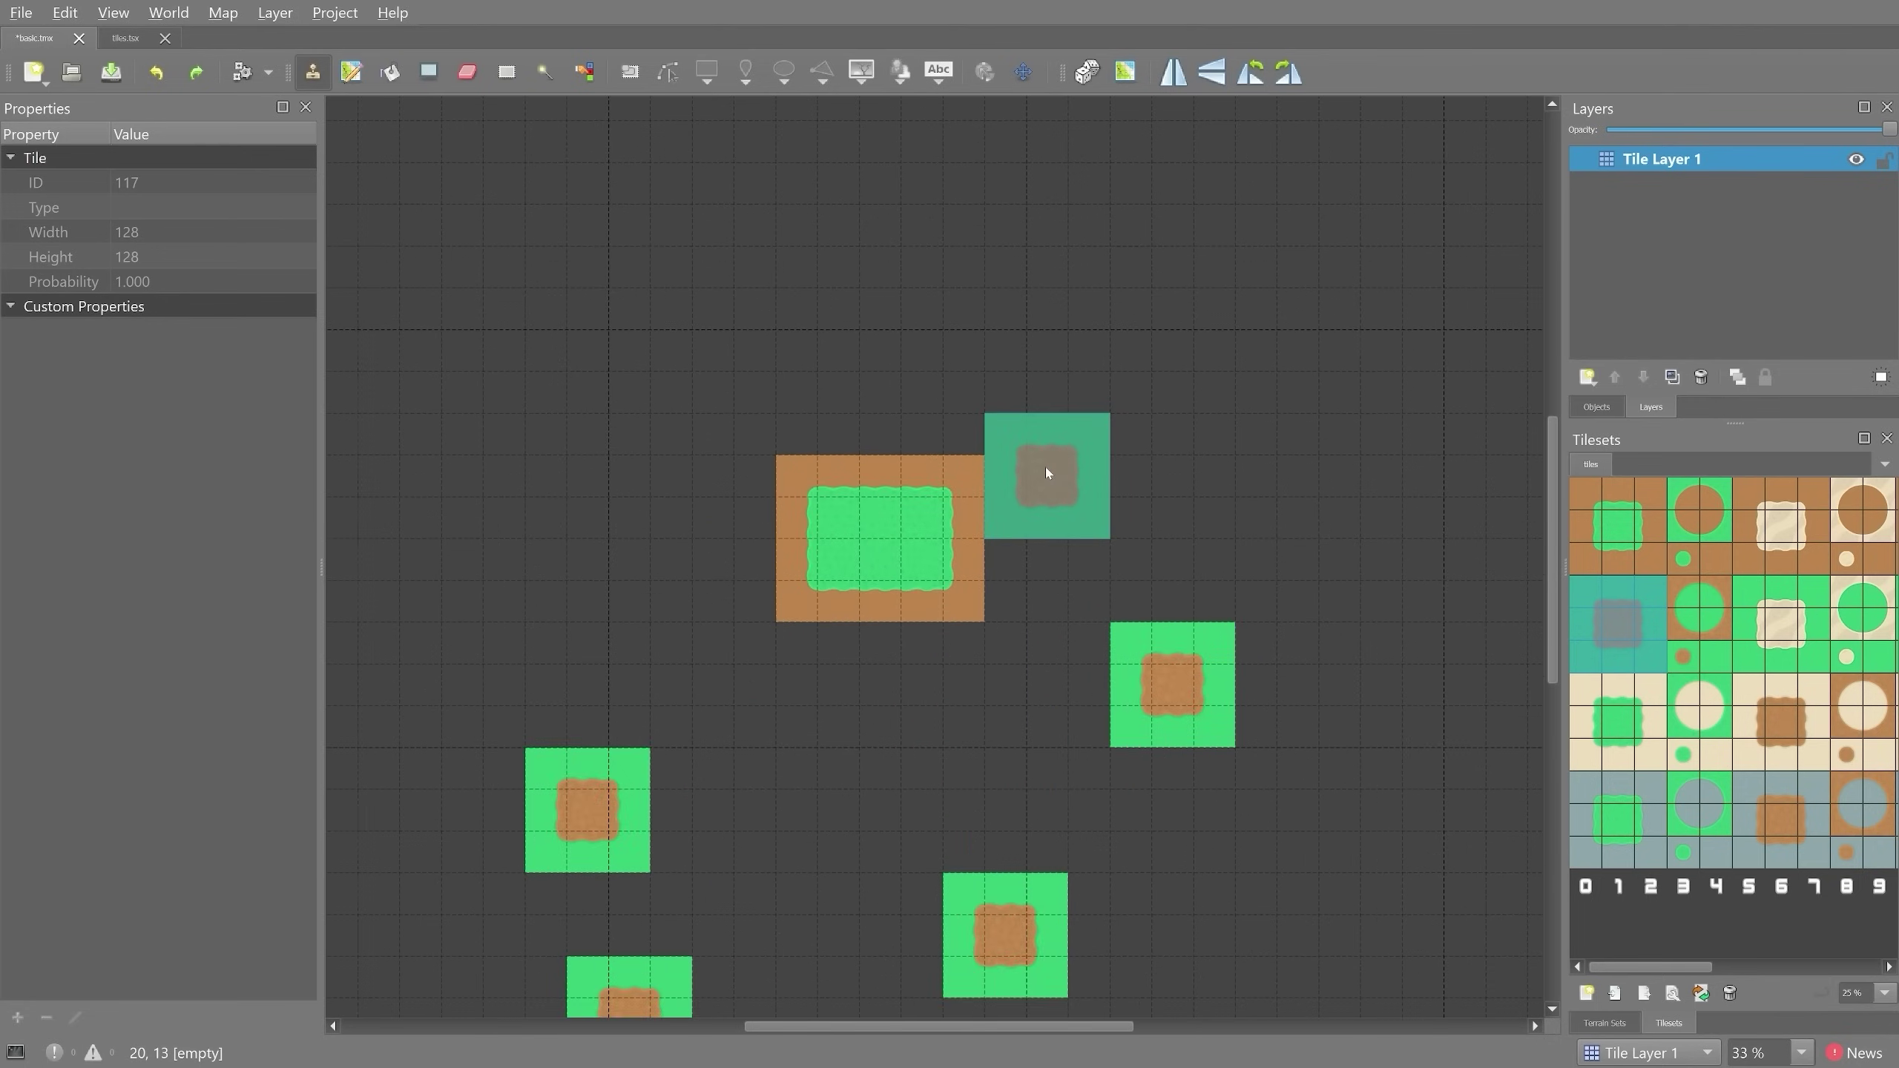
scroll(1045, 473, "up", 2, "ctrl")
left_click(387, 81)
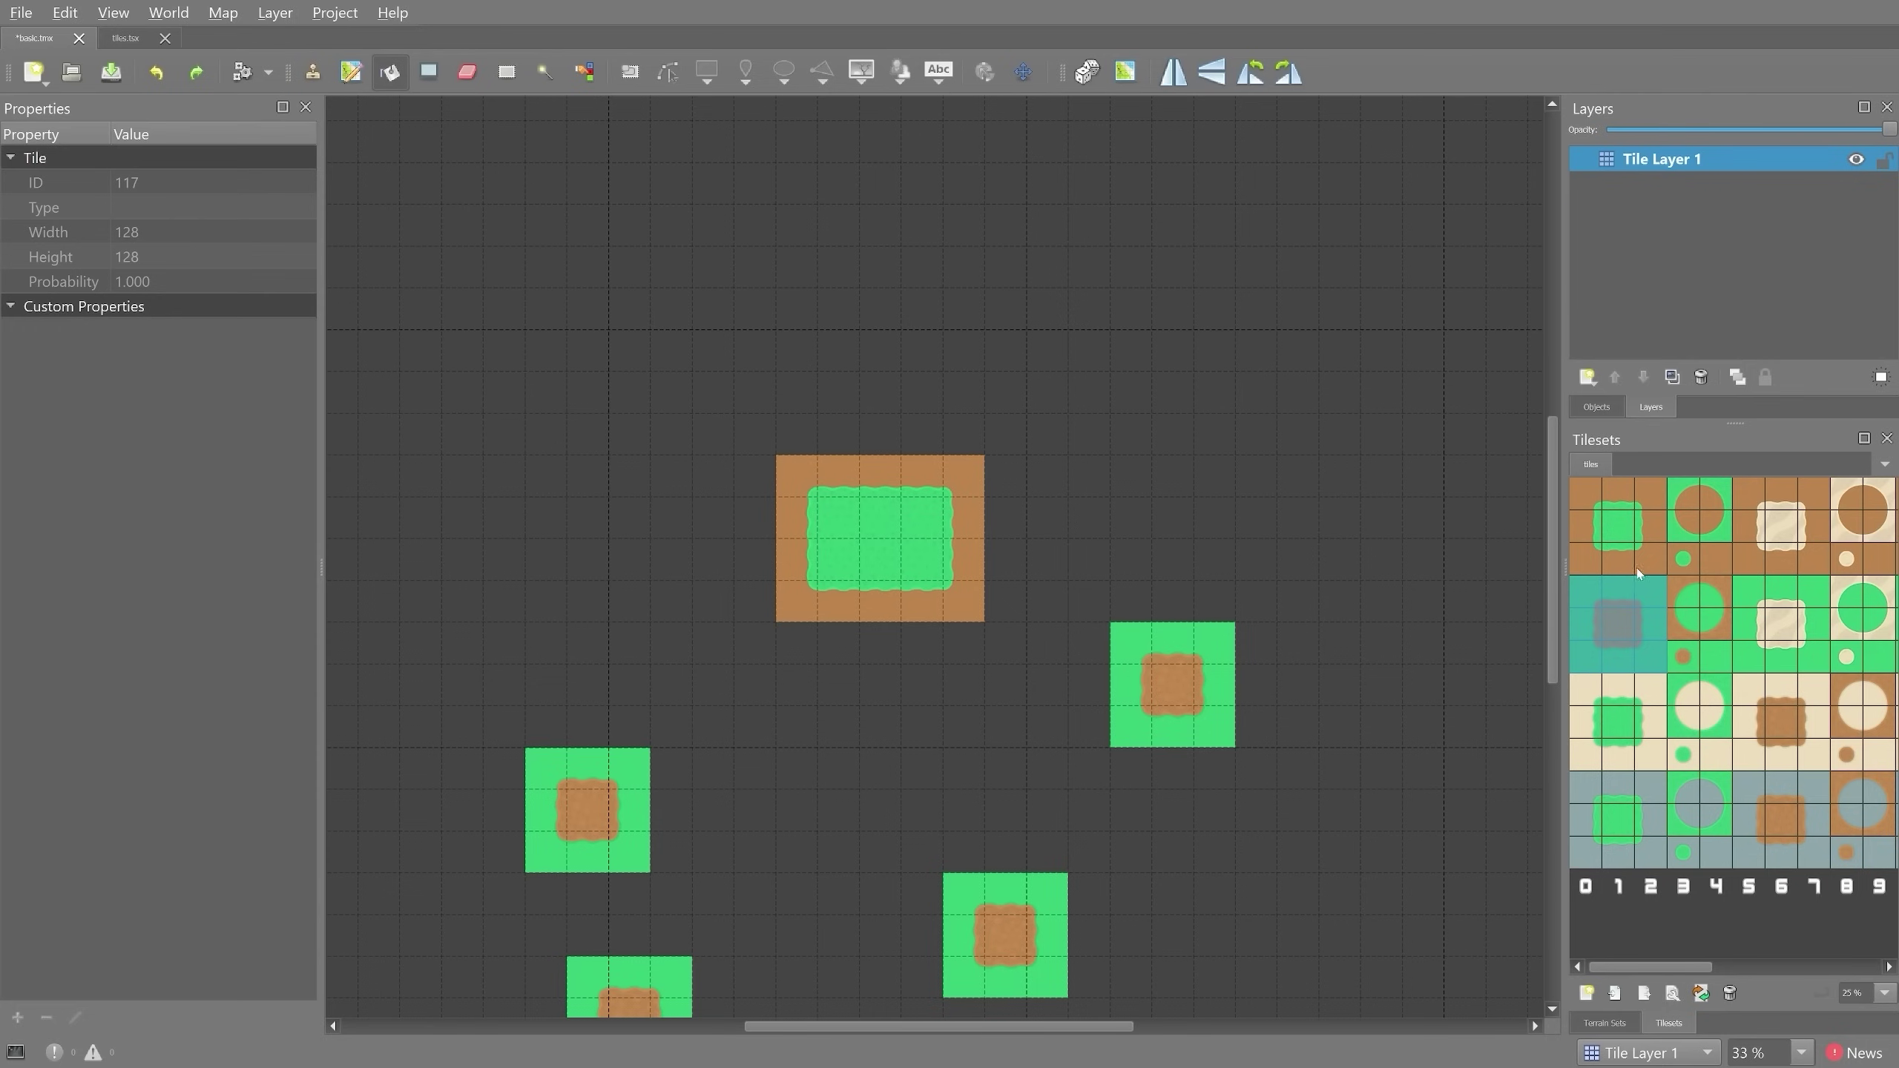
left_click(1714, 567)
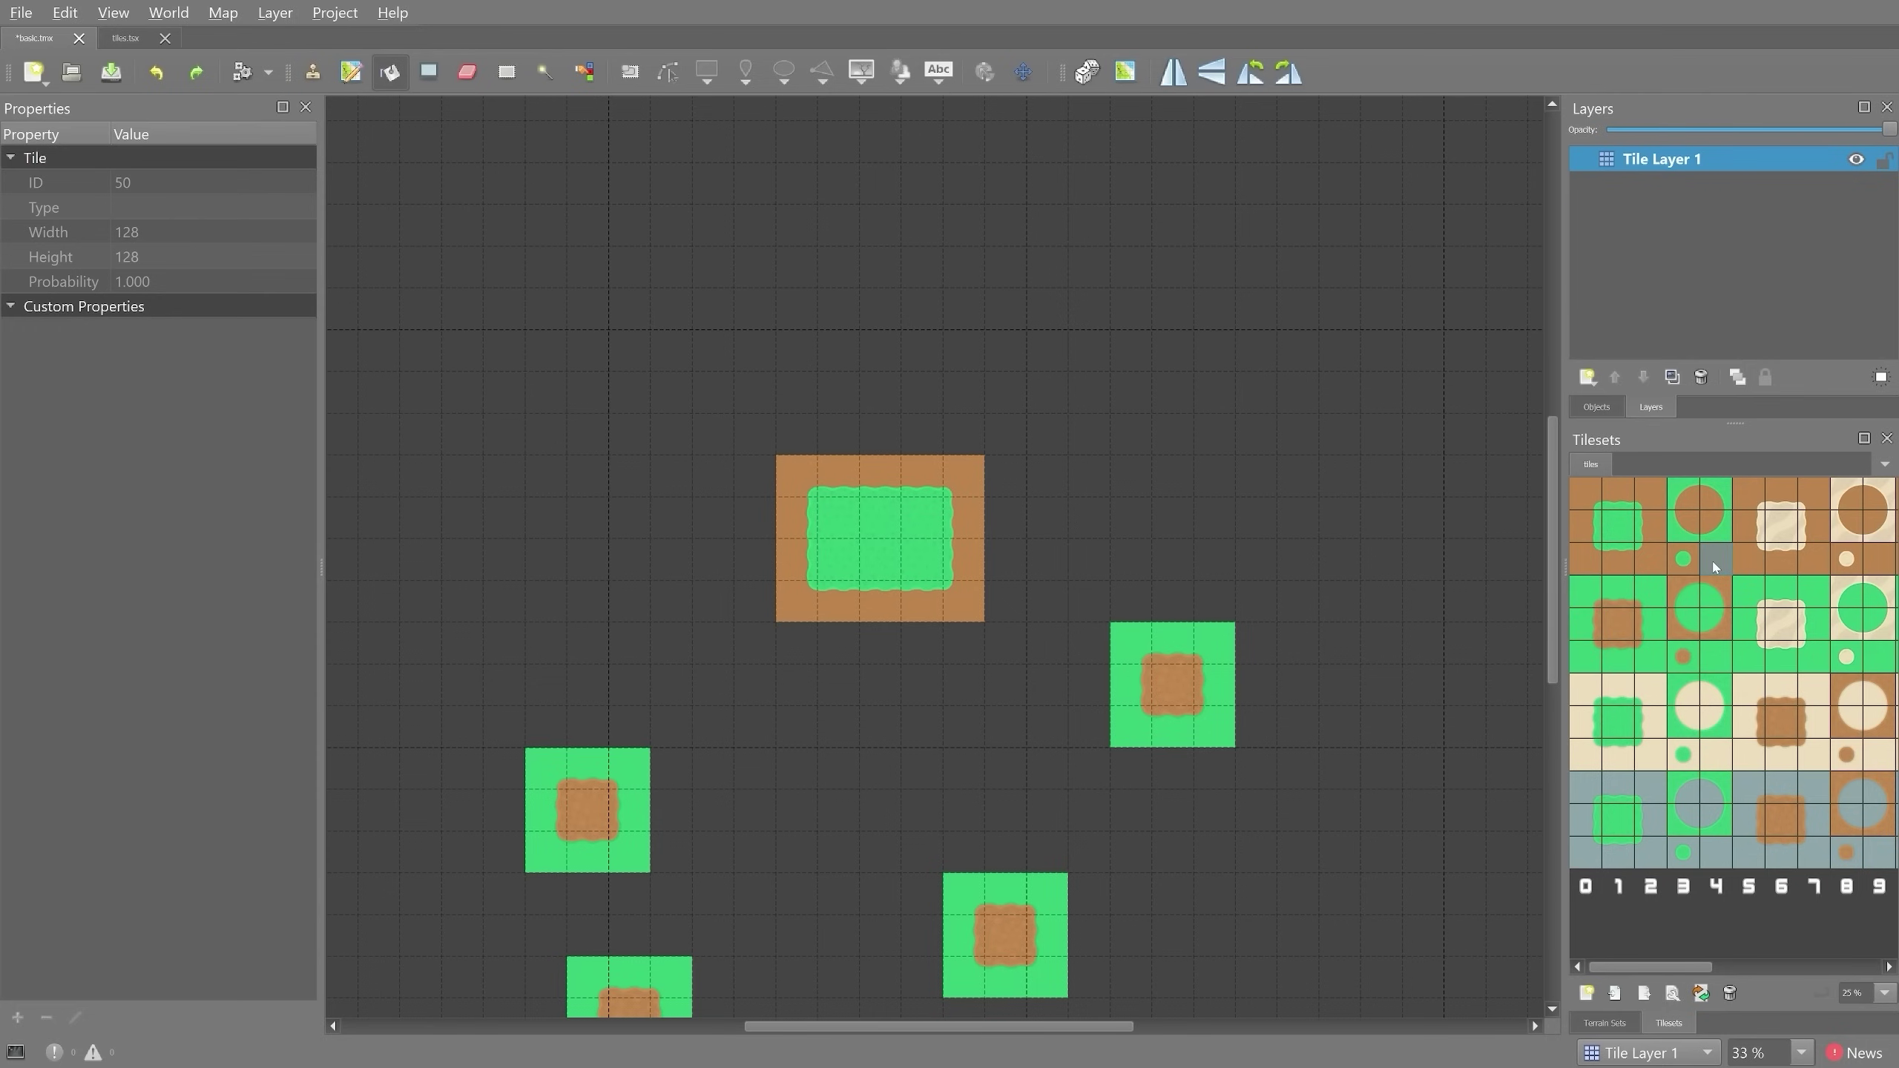
left_click(730, 426)
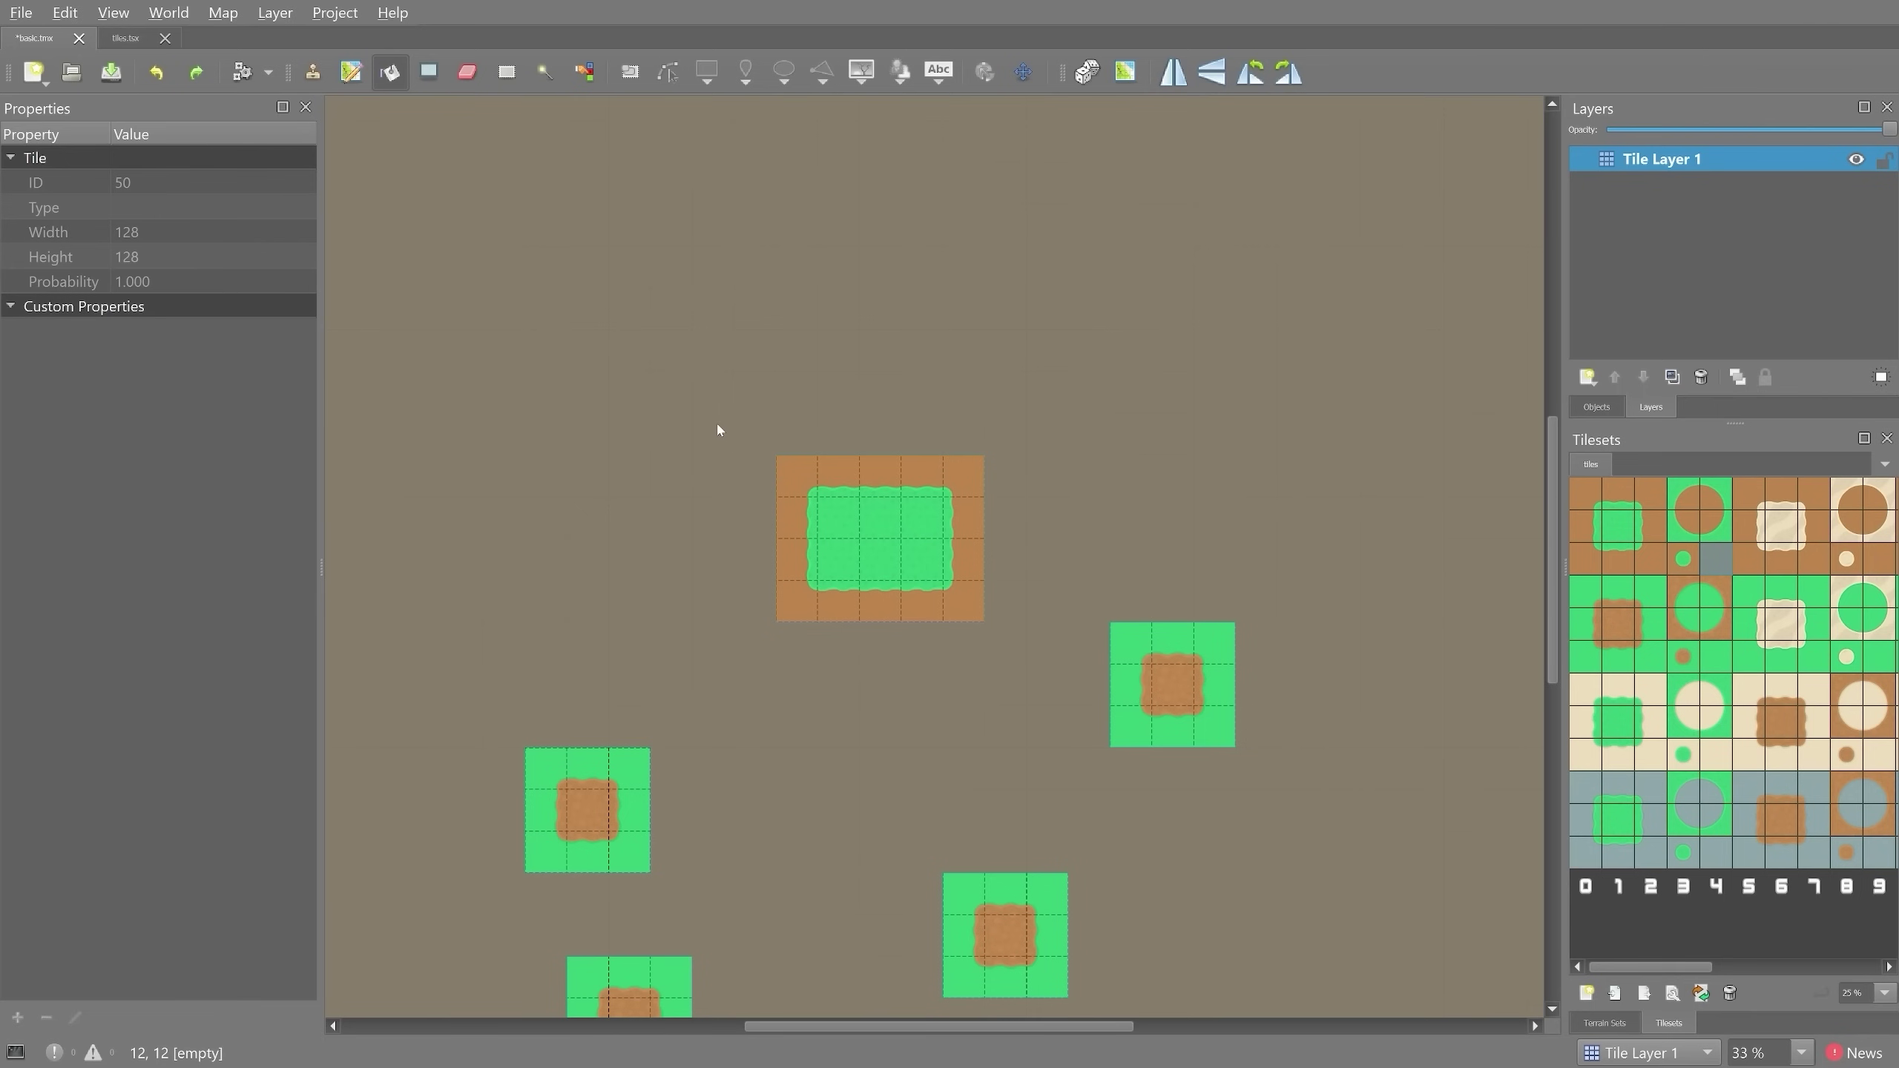
left_click(715, 430)
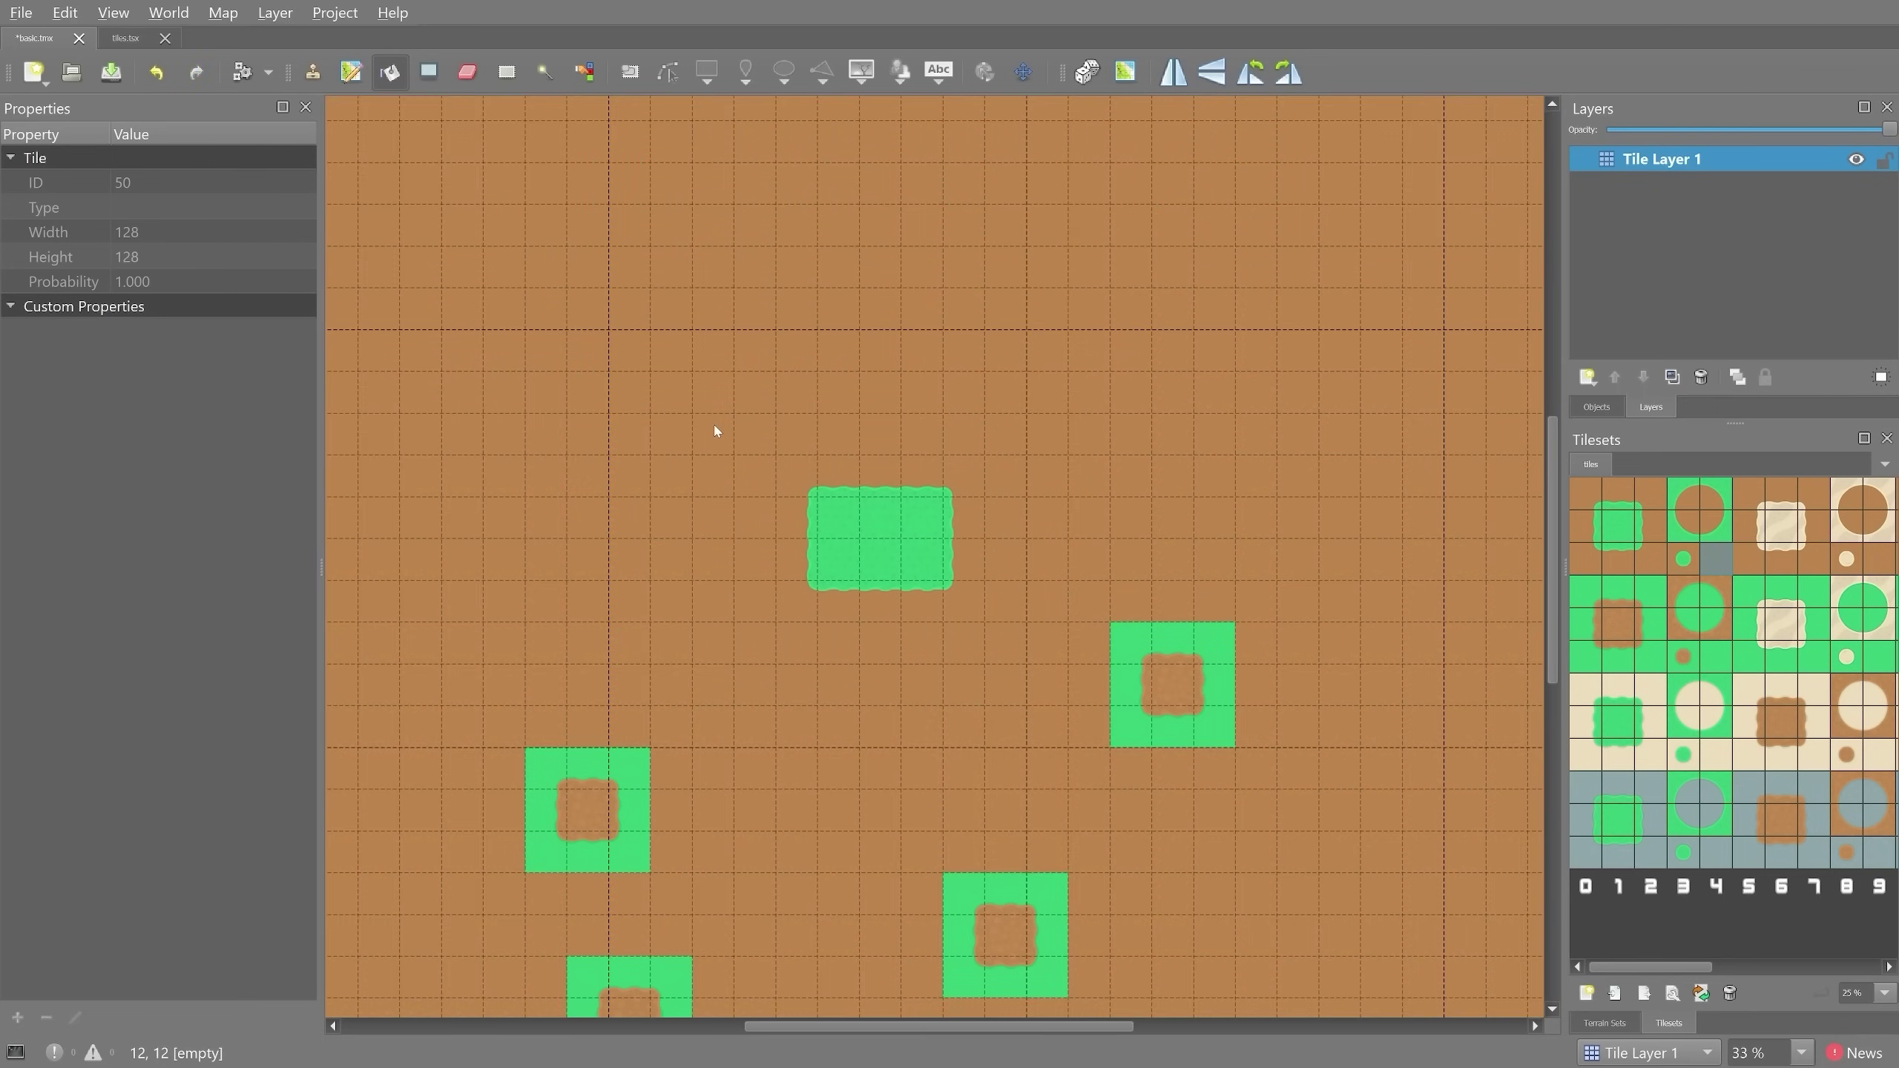
scroll(715, 431, "down", 2, "ctrl")
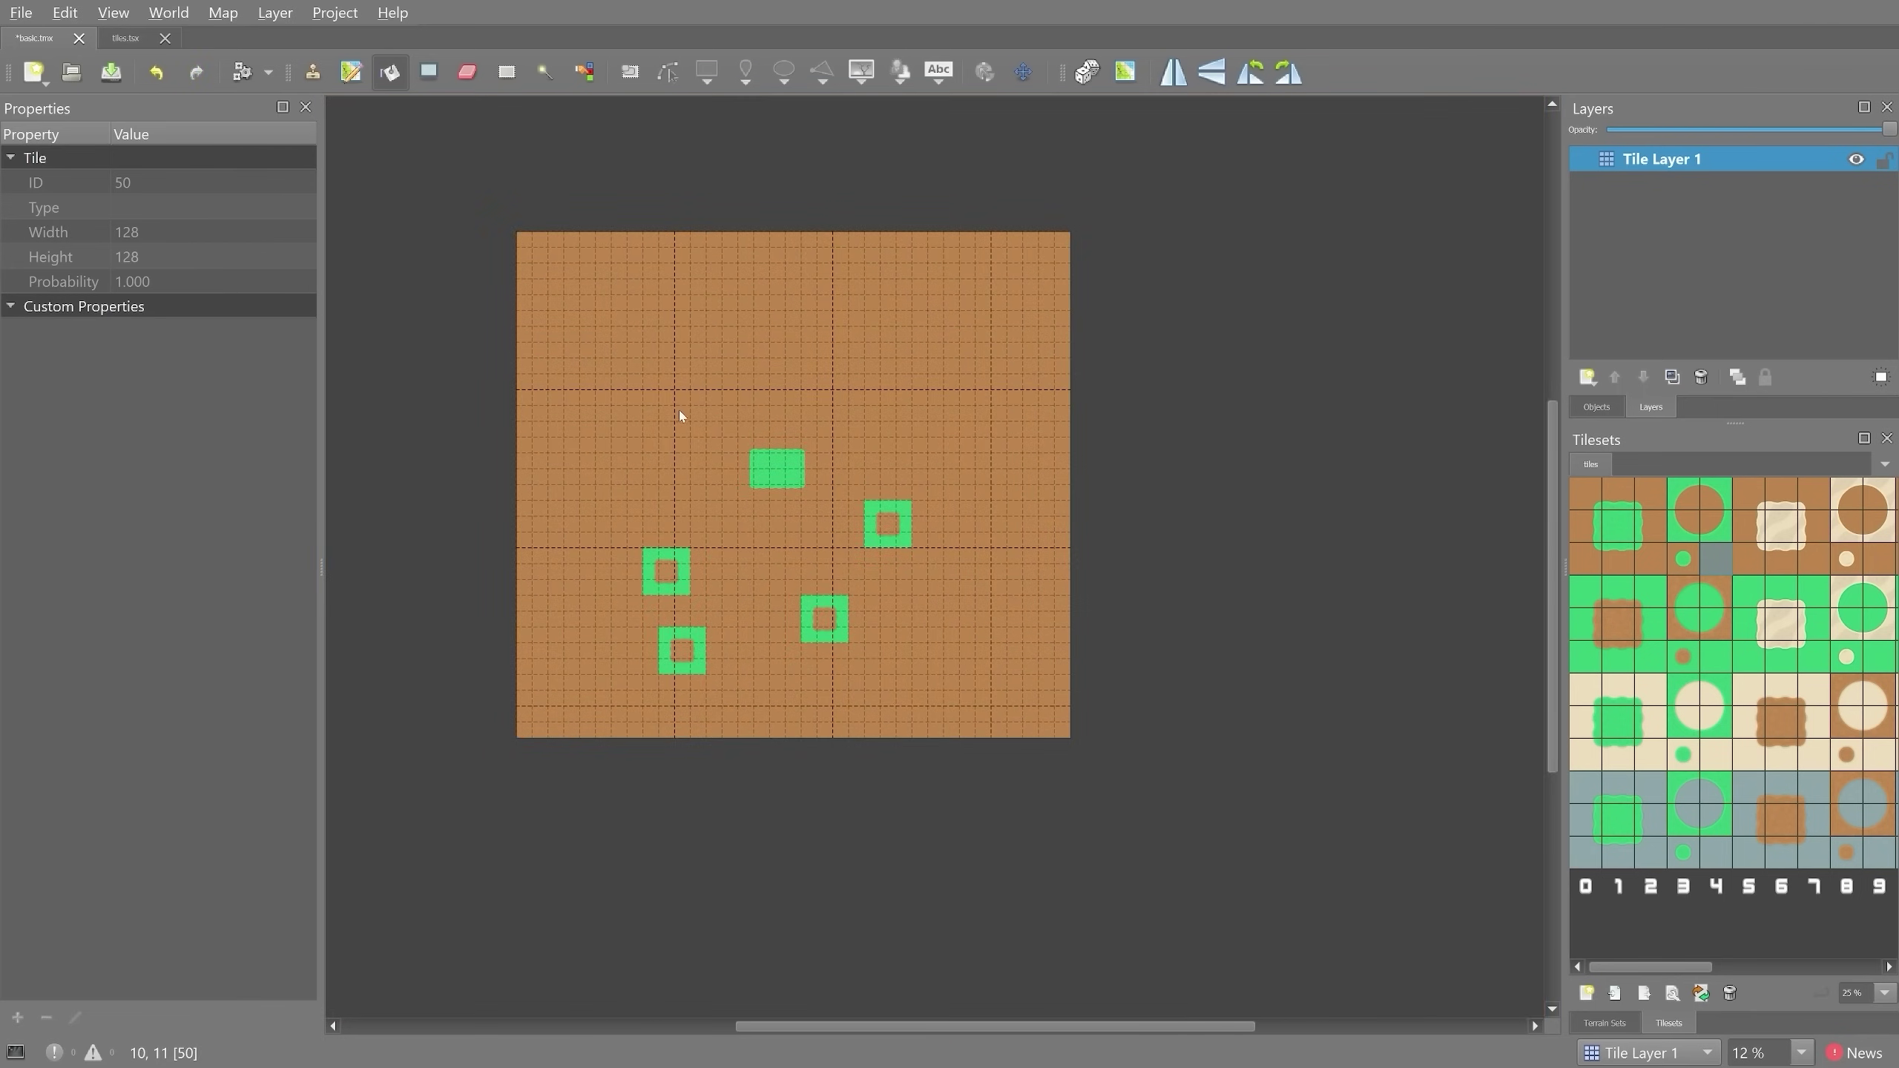
middle_click_drag(679, 416, 761, 437)
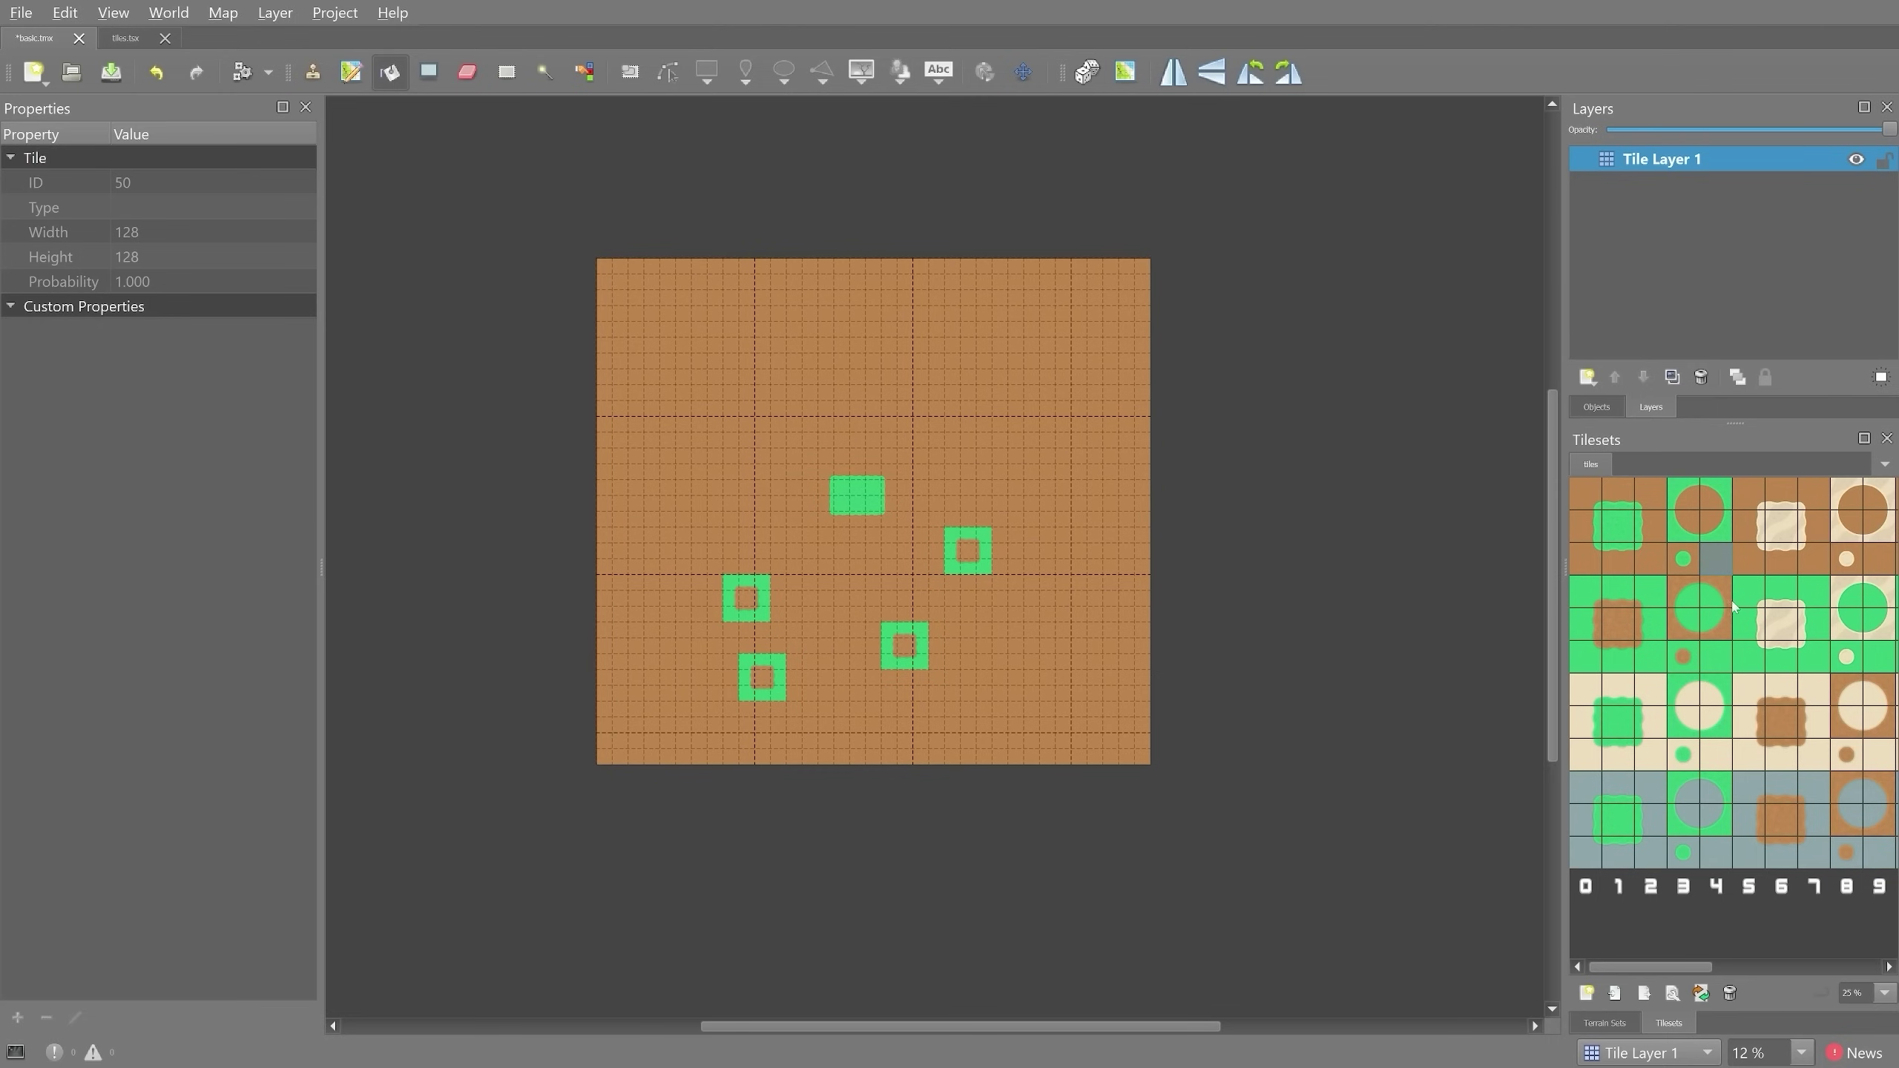
- Fill the dirt surroundings and the inside of the bordered grass patch with the plain sand tile using Bucket Fill
left_click(1778, 635)
left_click(827, 374)
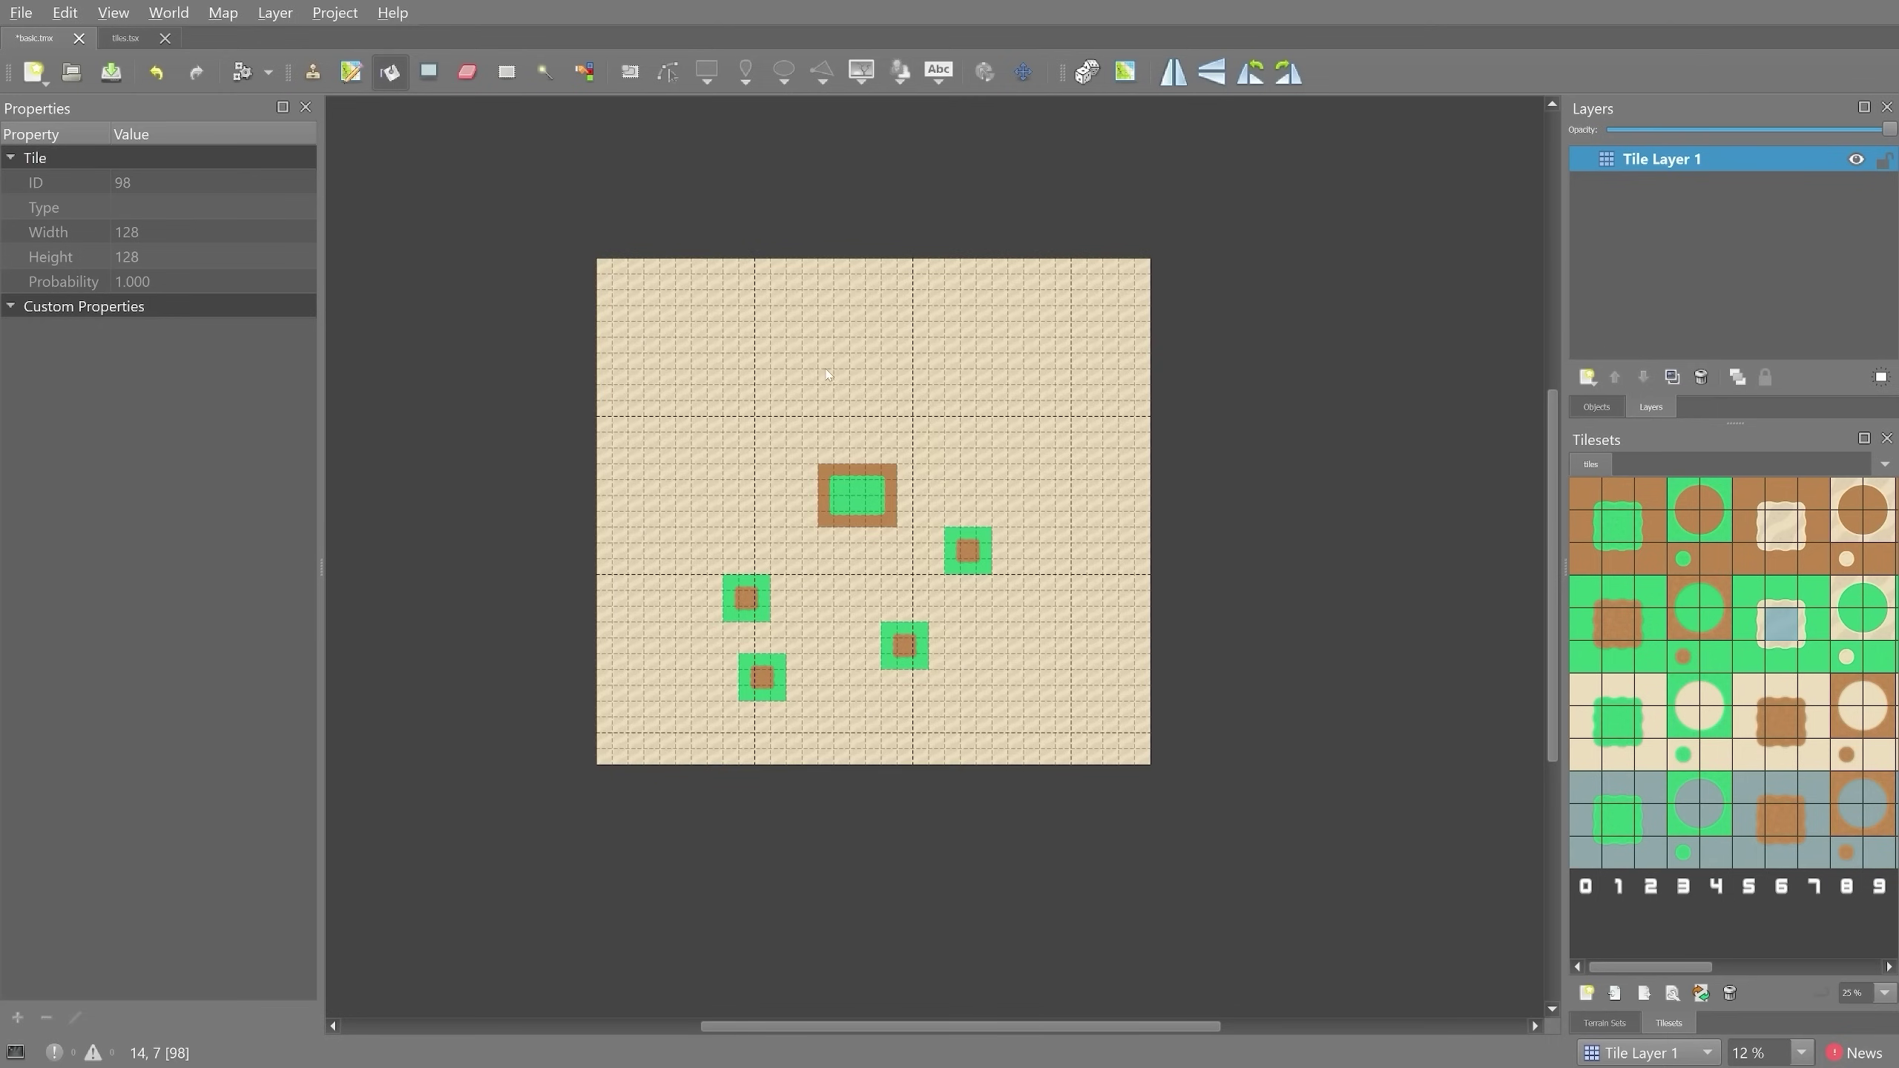
left_click(857, 508)
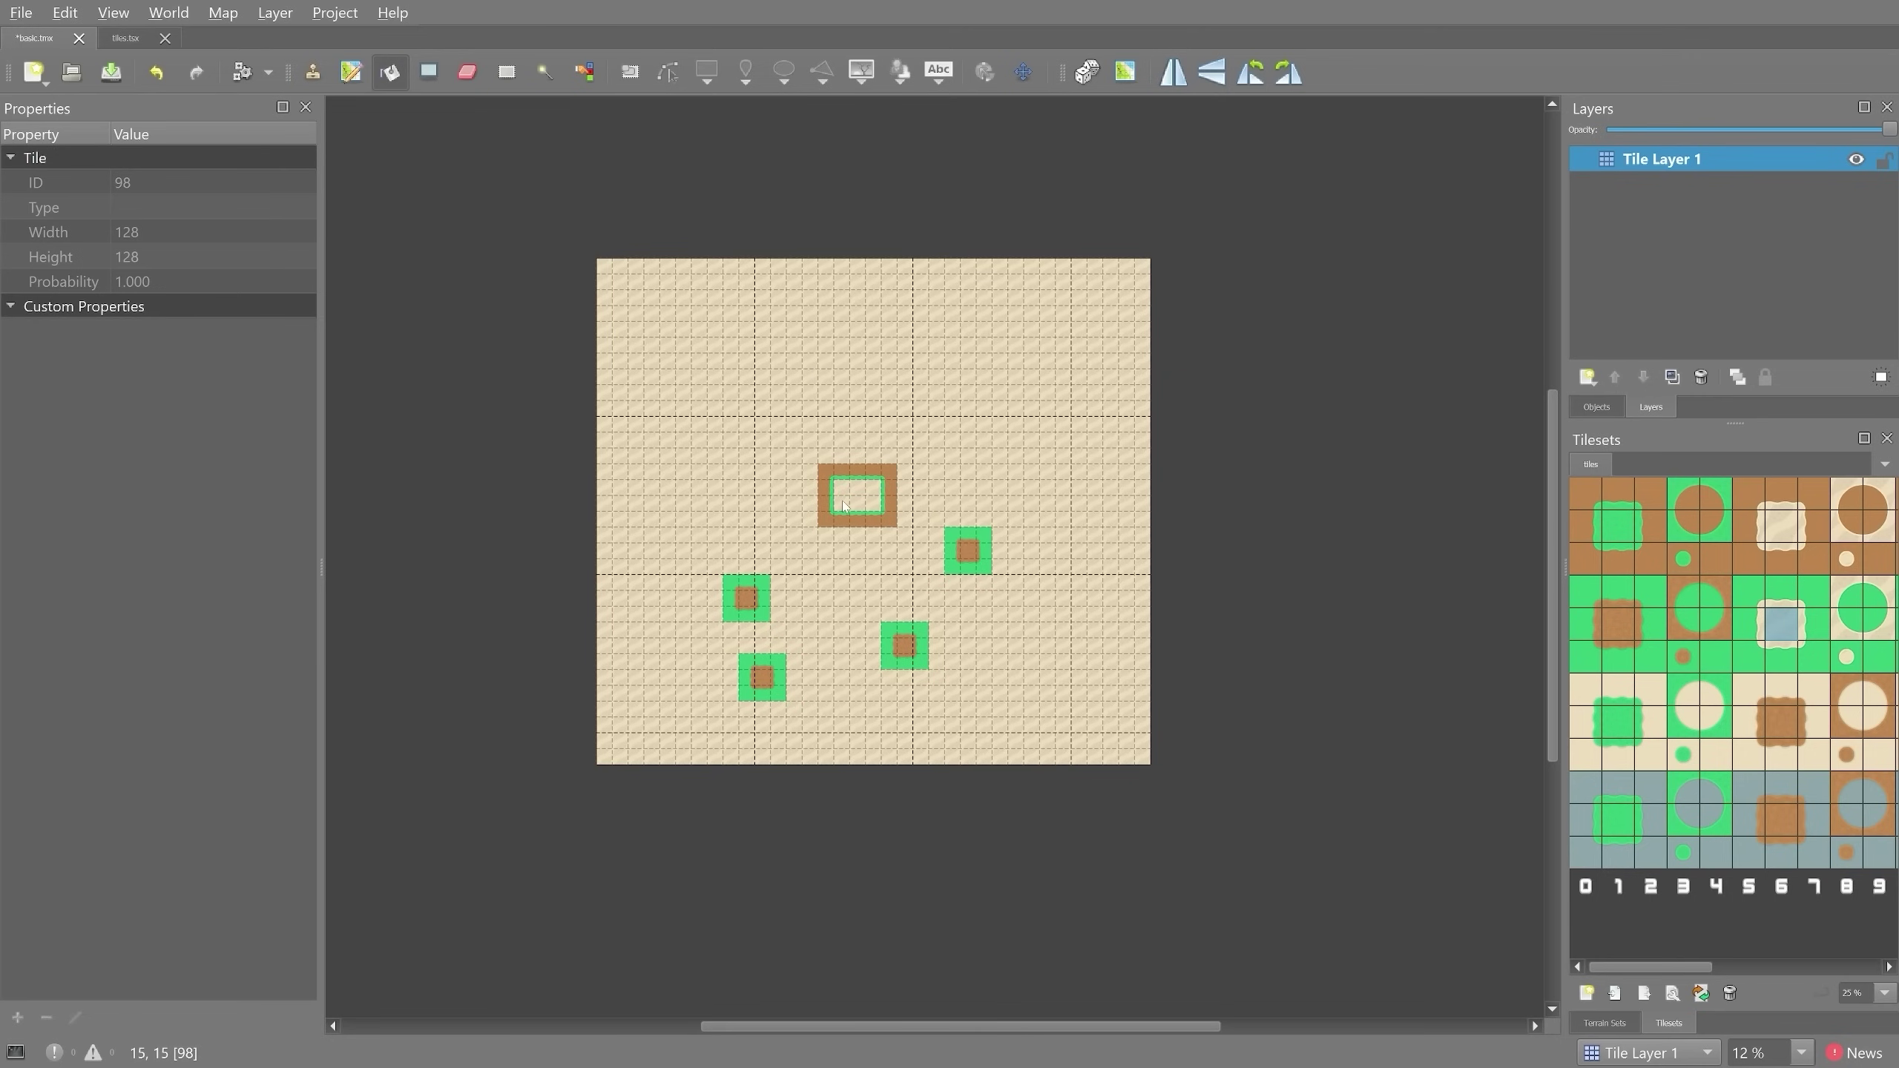
key("ctrl+z")
scroll(851, 490, "up", 4, "ctrl")
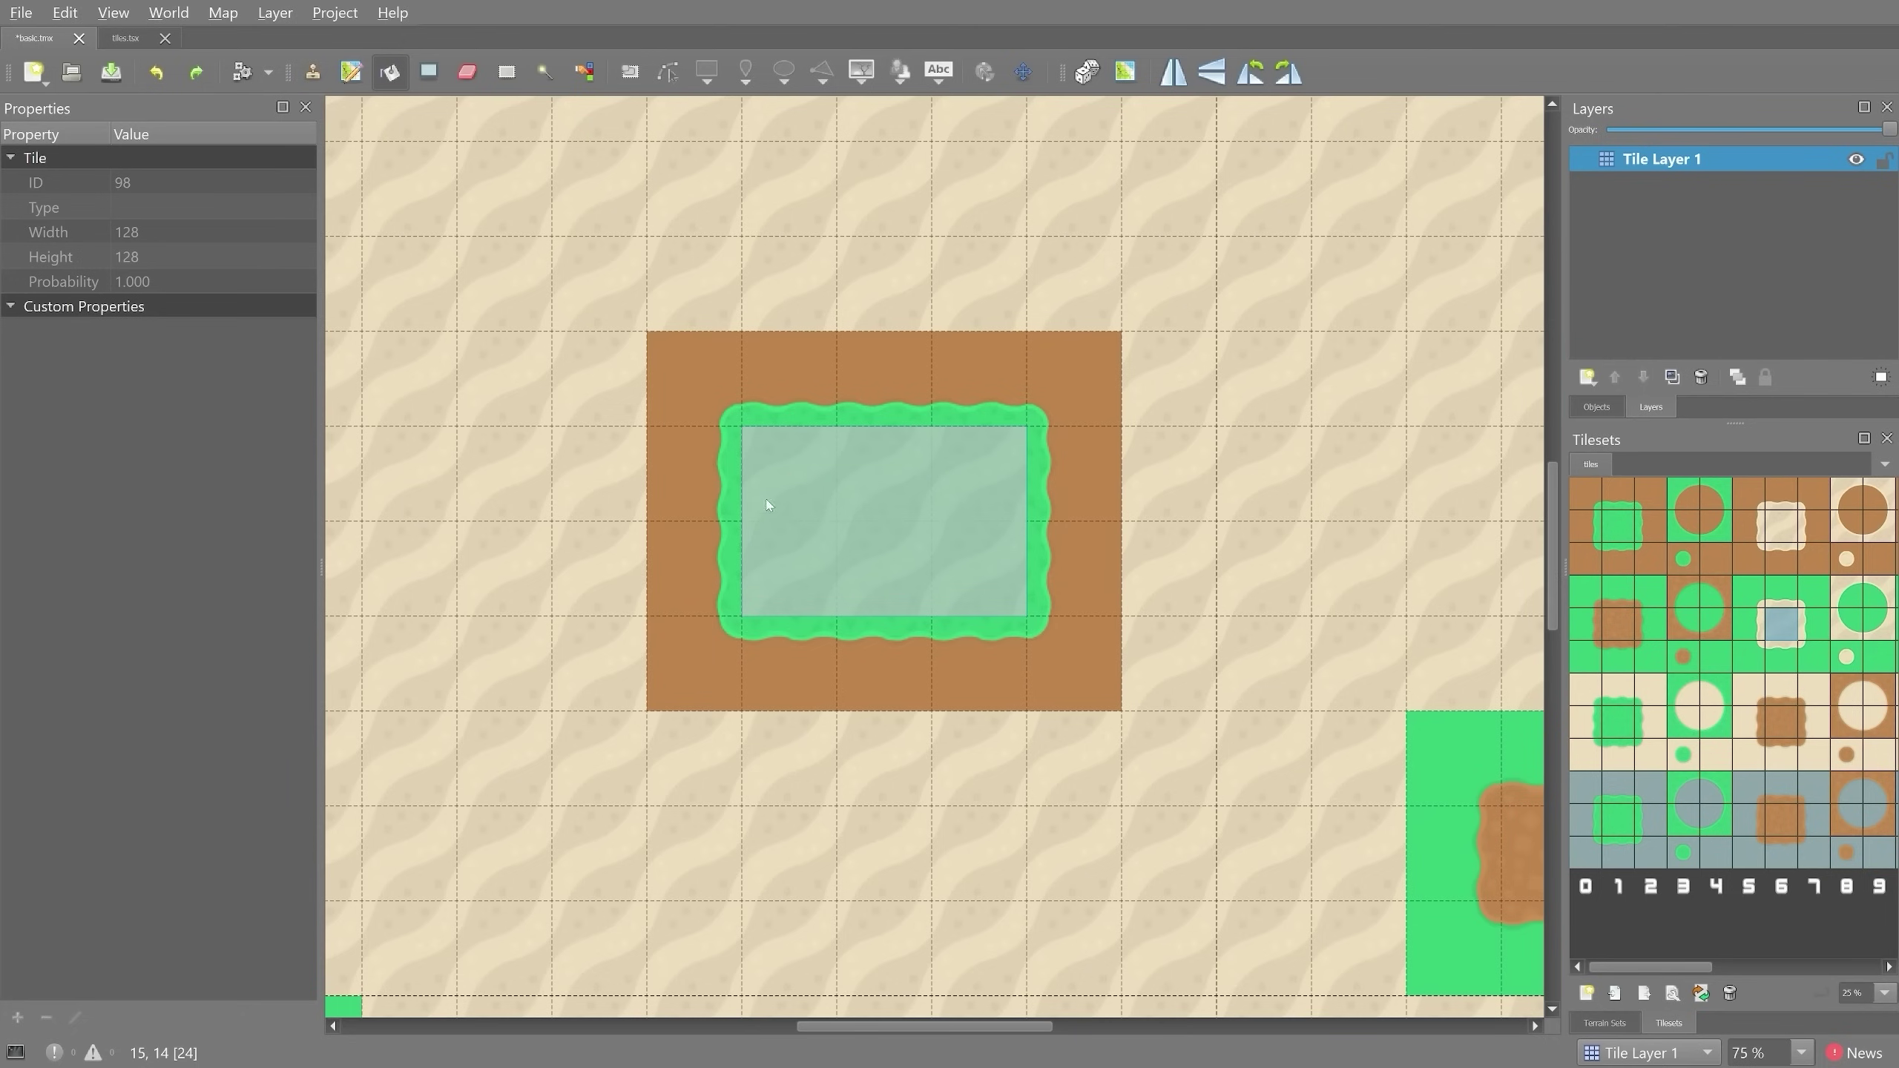
left_click(743, 511)
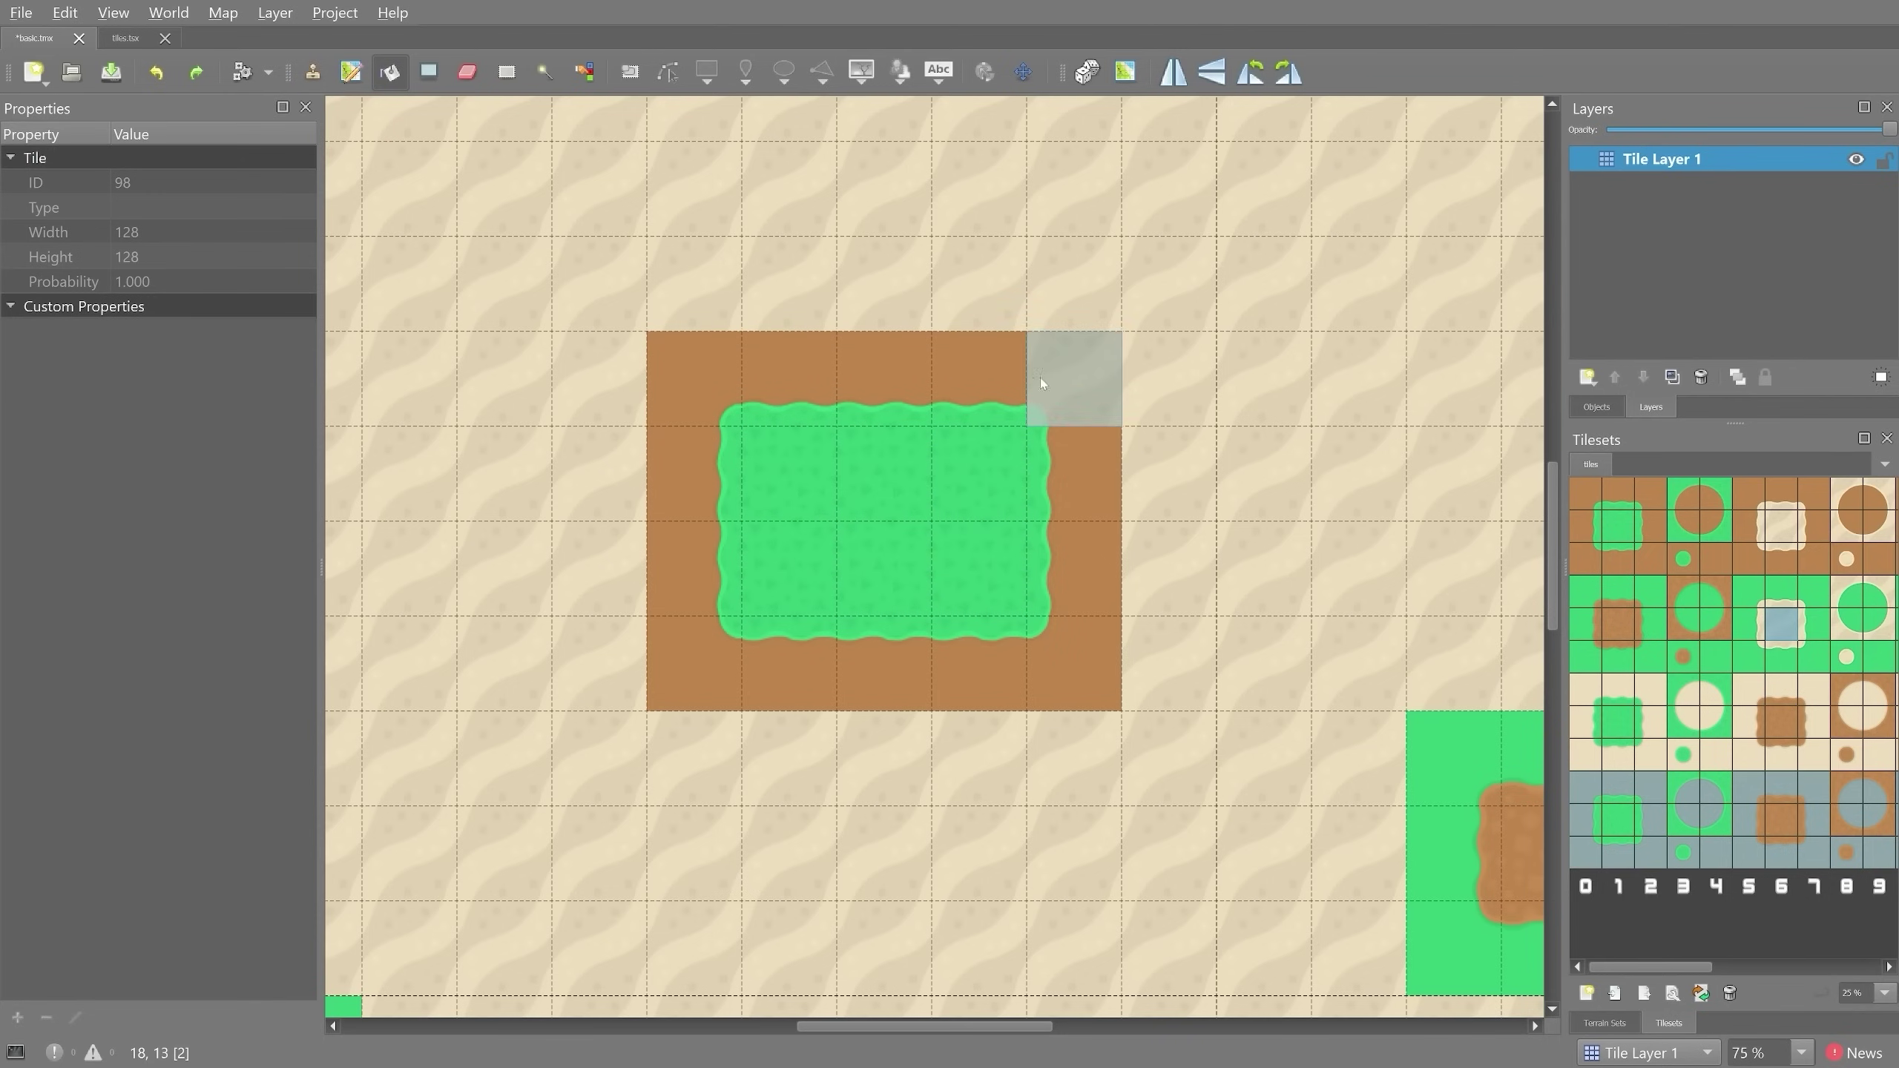
left_click(798, 536)
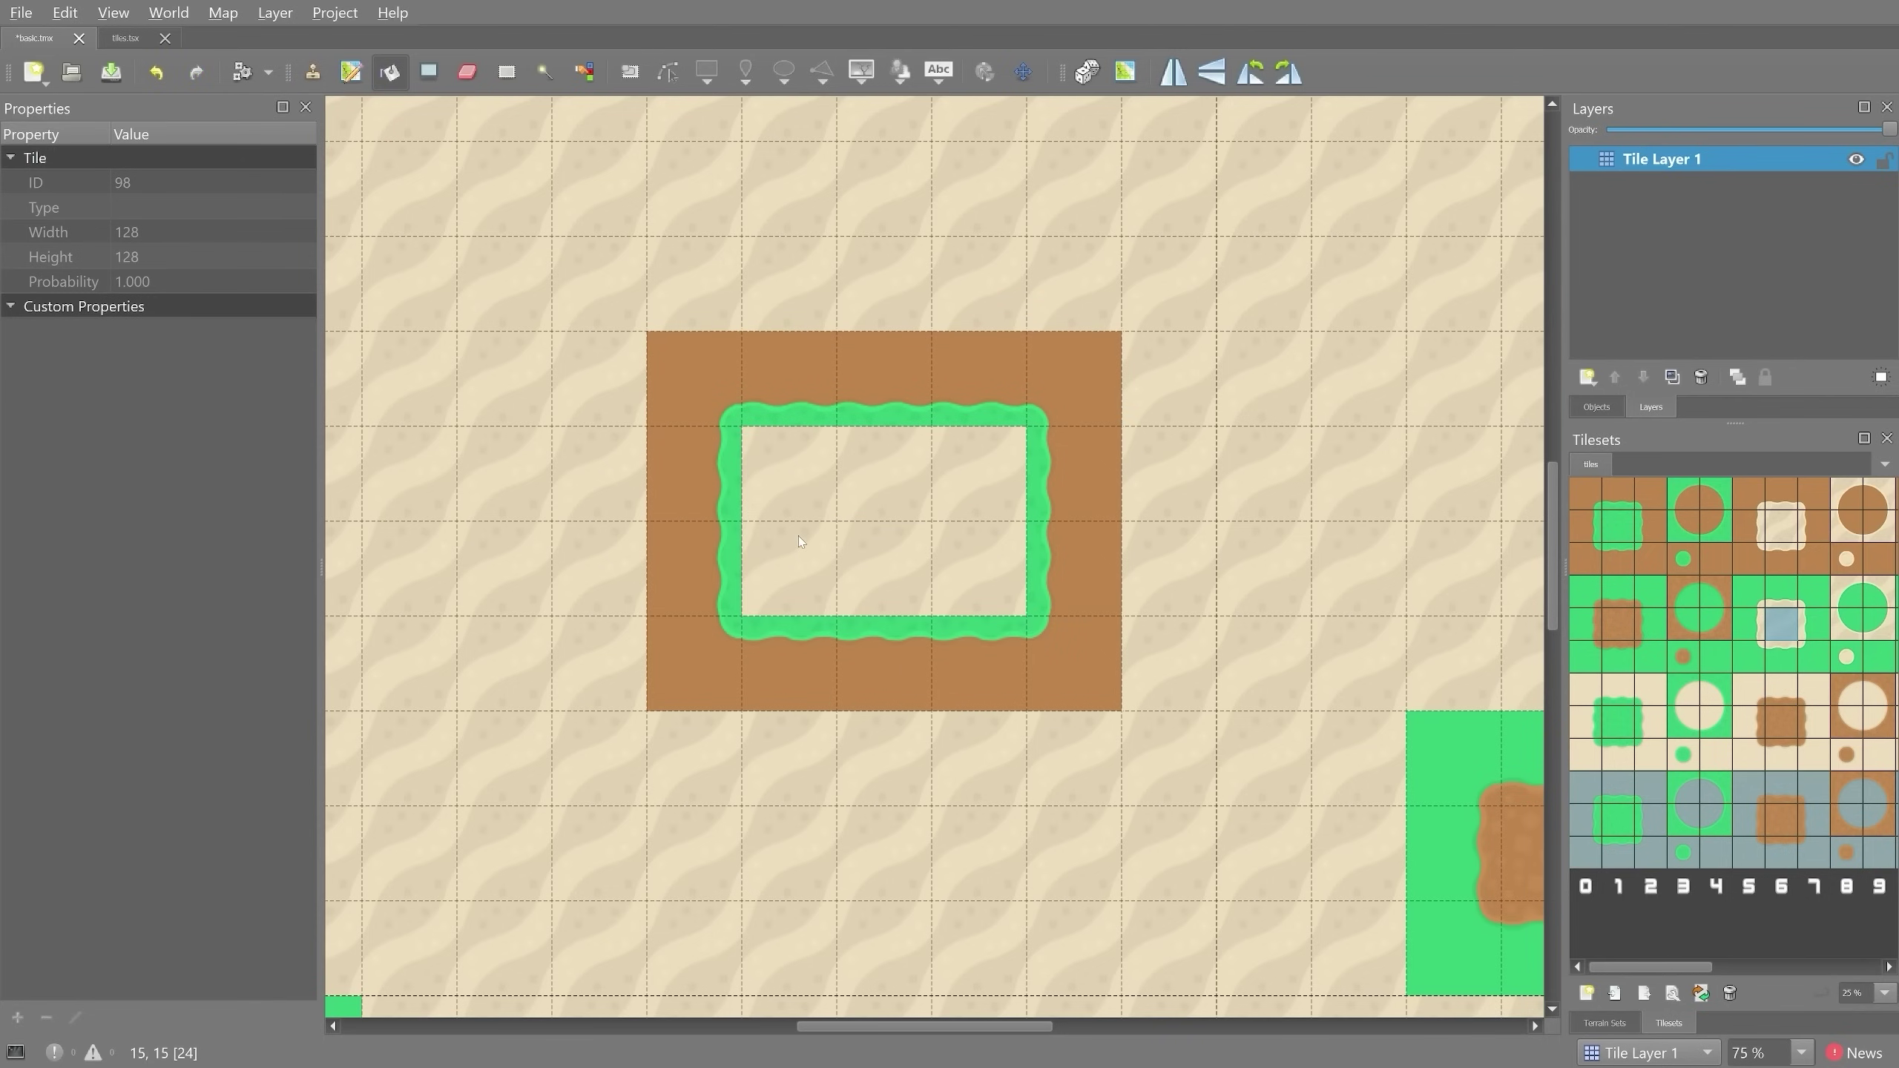
- Erase the bordered patch and some of the surrounding sand with freehand Eraser strokes
left_click(463, 82)
mouse_move(695, 374)
left_mouse_down()
mouse_move(881, 291)
mouse_move(688, 565)
mouse_move(1174, 373)
mouse_move(751, 755)
mouse_move(711, 644)
mouse_move(1052, 42)
mouse_move(931, 188)
mouse_move(715, 597)
left_mouse_up()
scroll(715, 597, "down", 4, "ctrl")
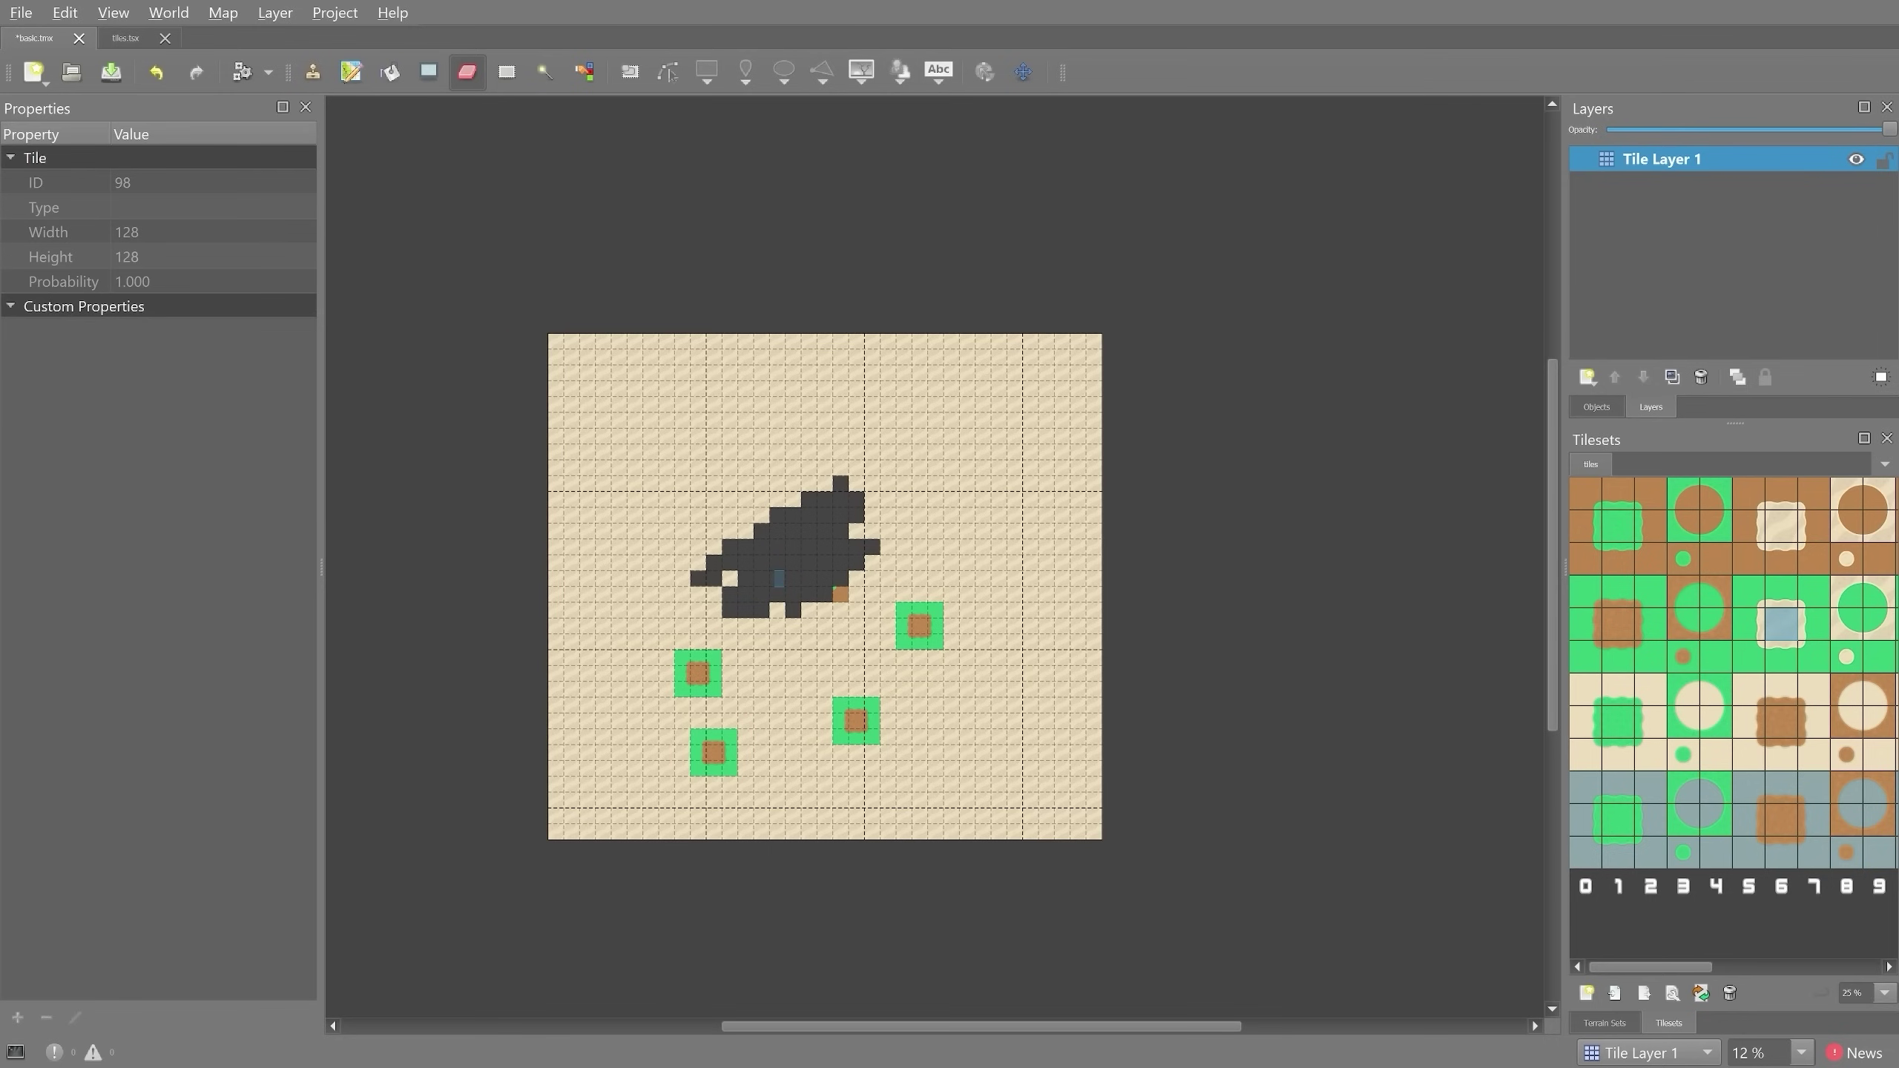
- Select and delete all tiles on the map, and fill the empty map with the plain dirt tile
mouse_move(1585, 494)
left_mouse_down()
mouse_move(1748, 696)
mouse_move(1855, 886)
mouse_move(1749, 691)
mouse_move(1618, 526)
left_mouse_up()
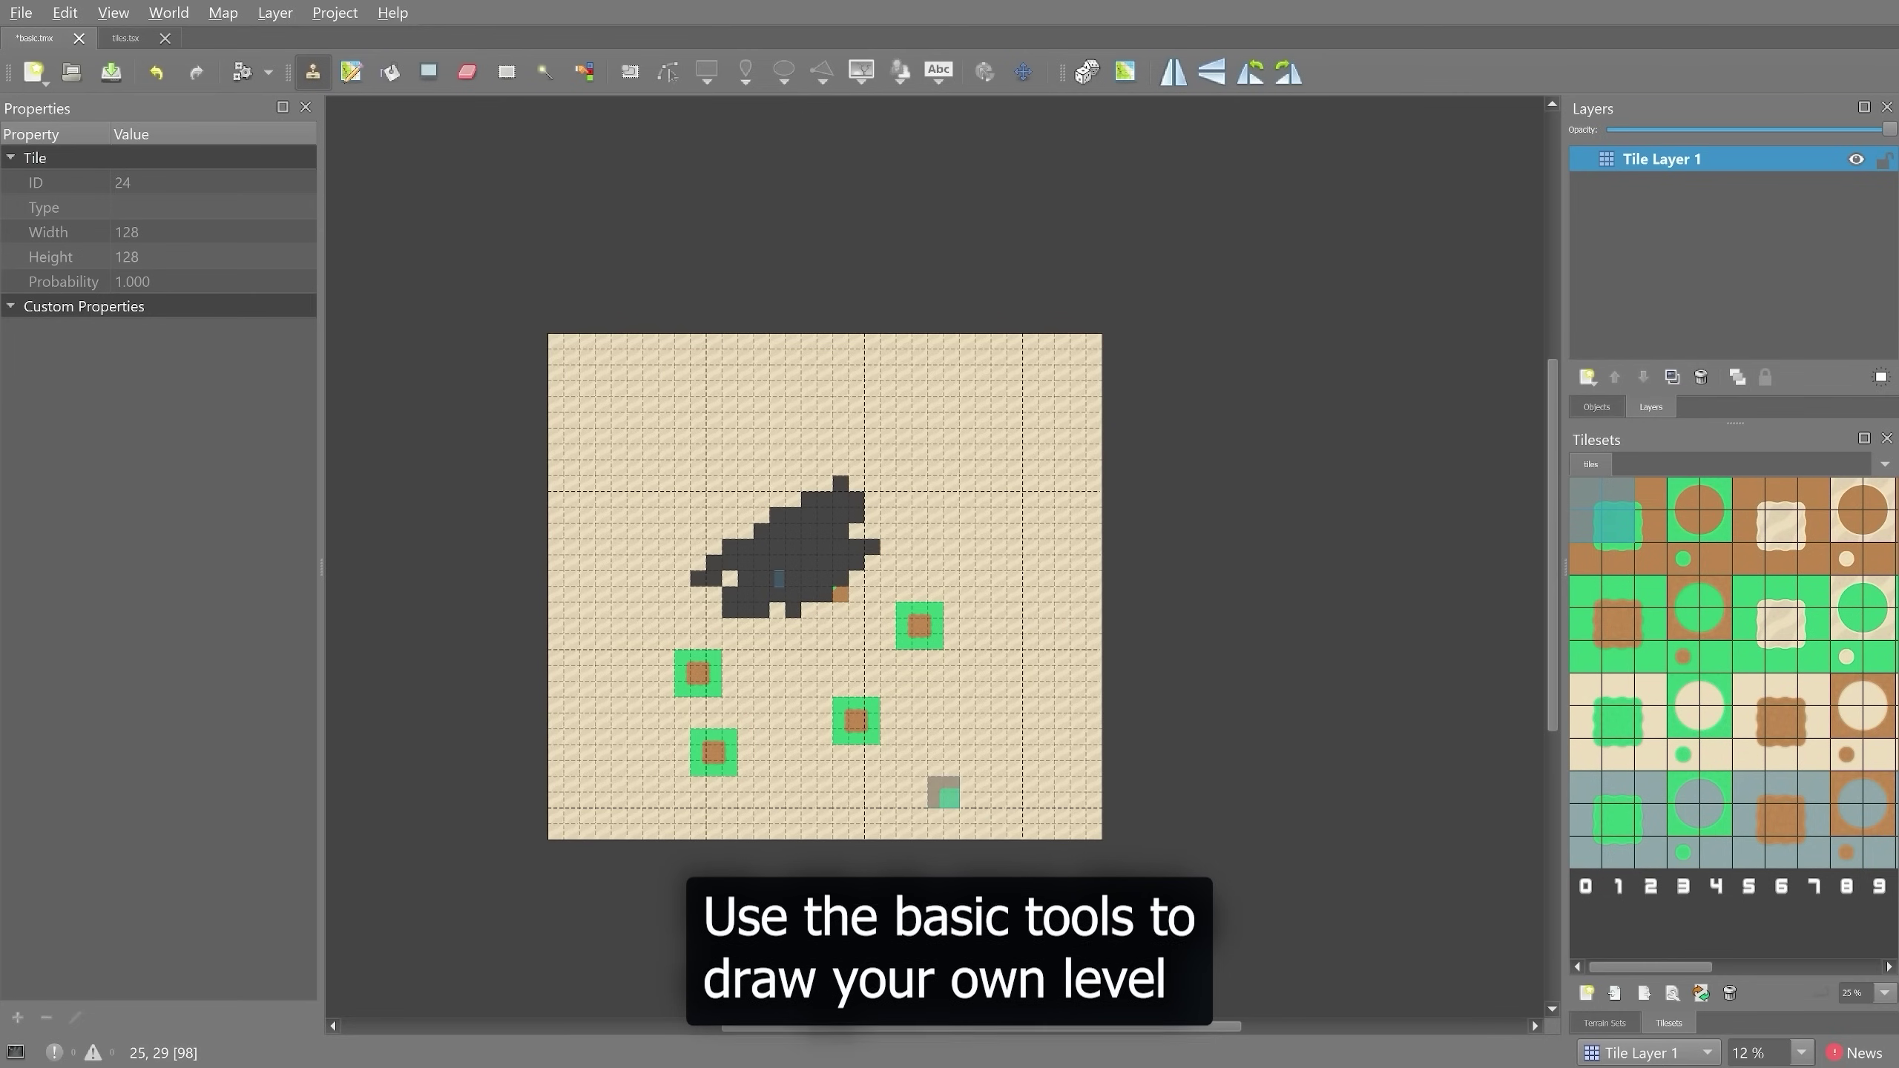
key("r")
left_click_drag(523, 326, 1157, 864)
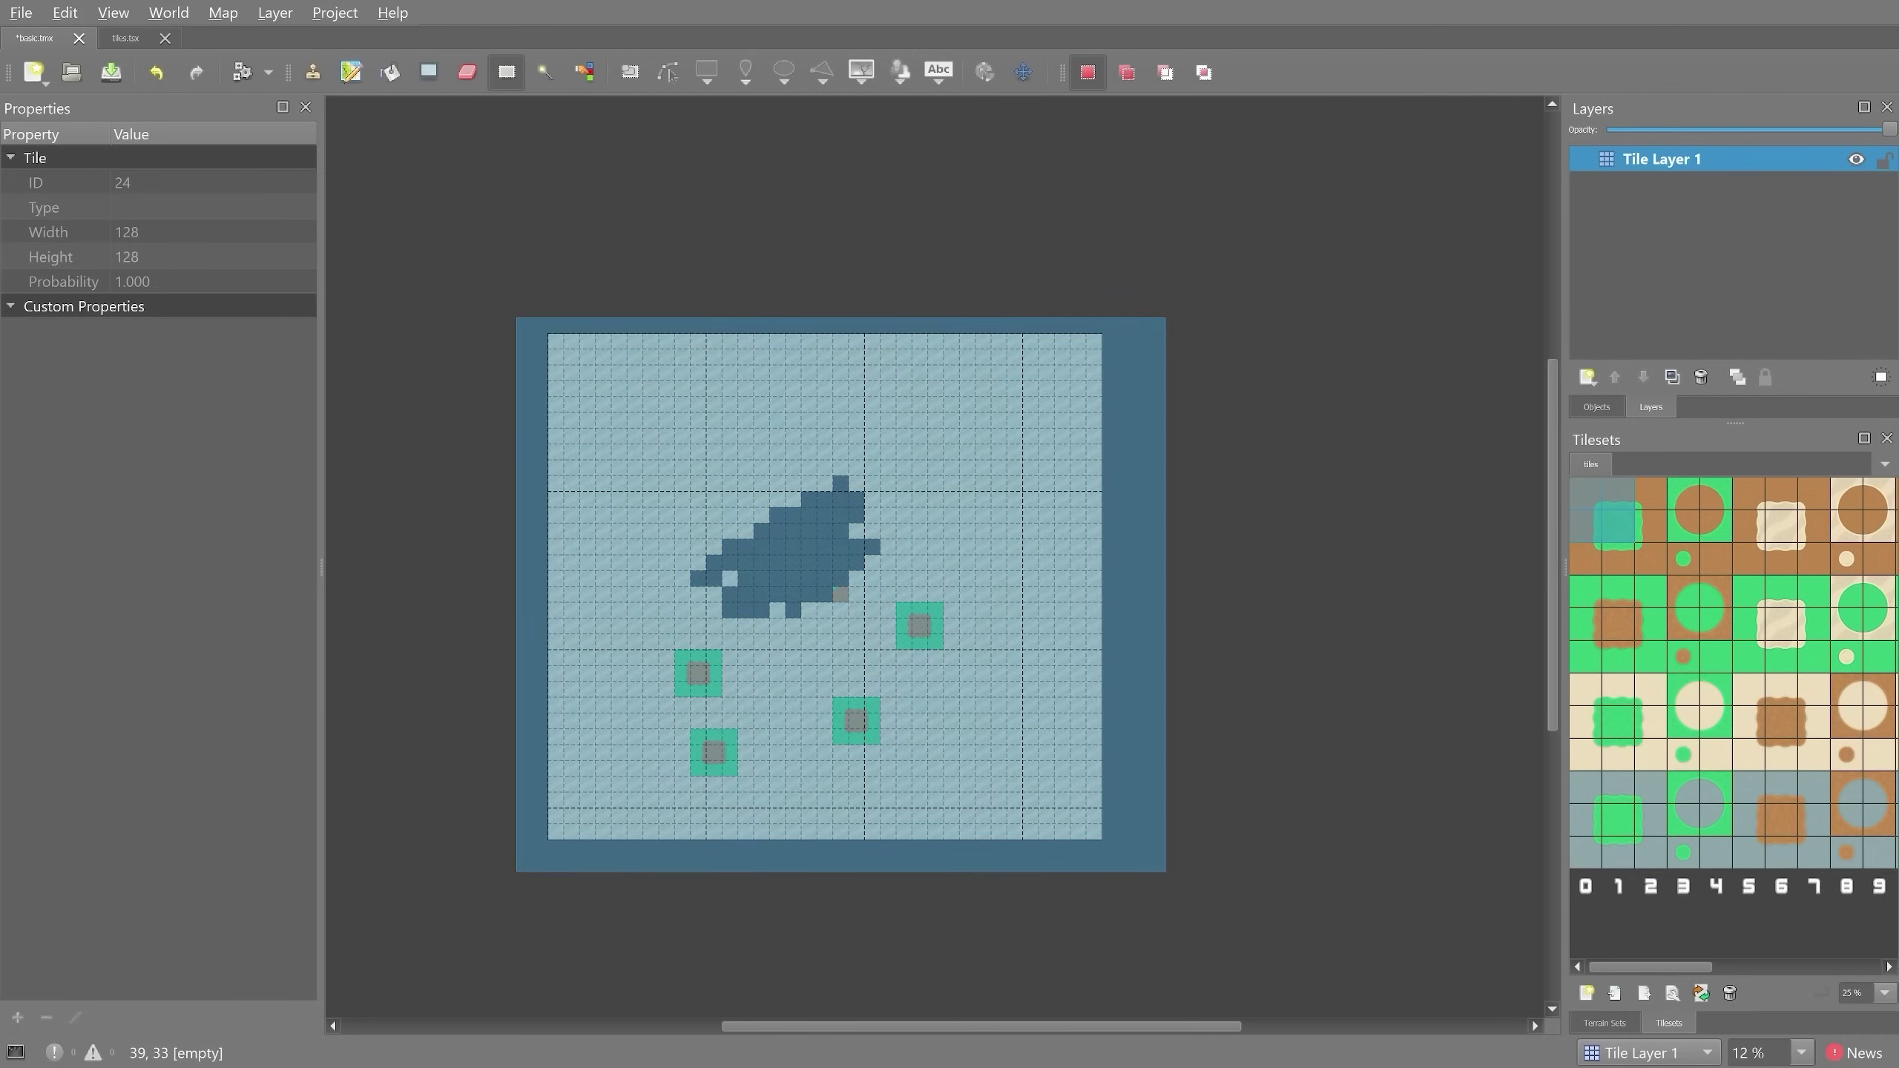
key("Delete")
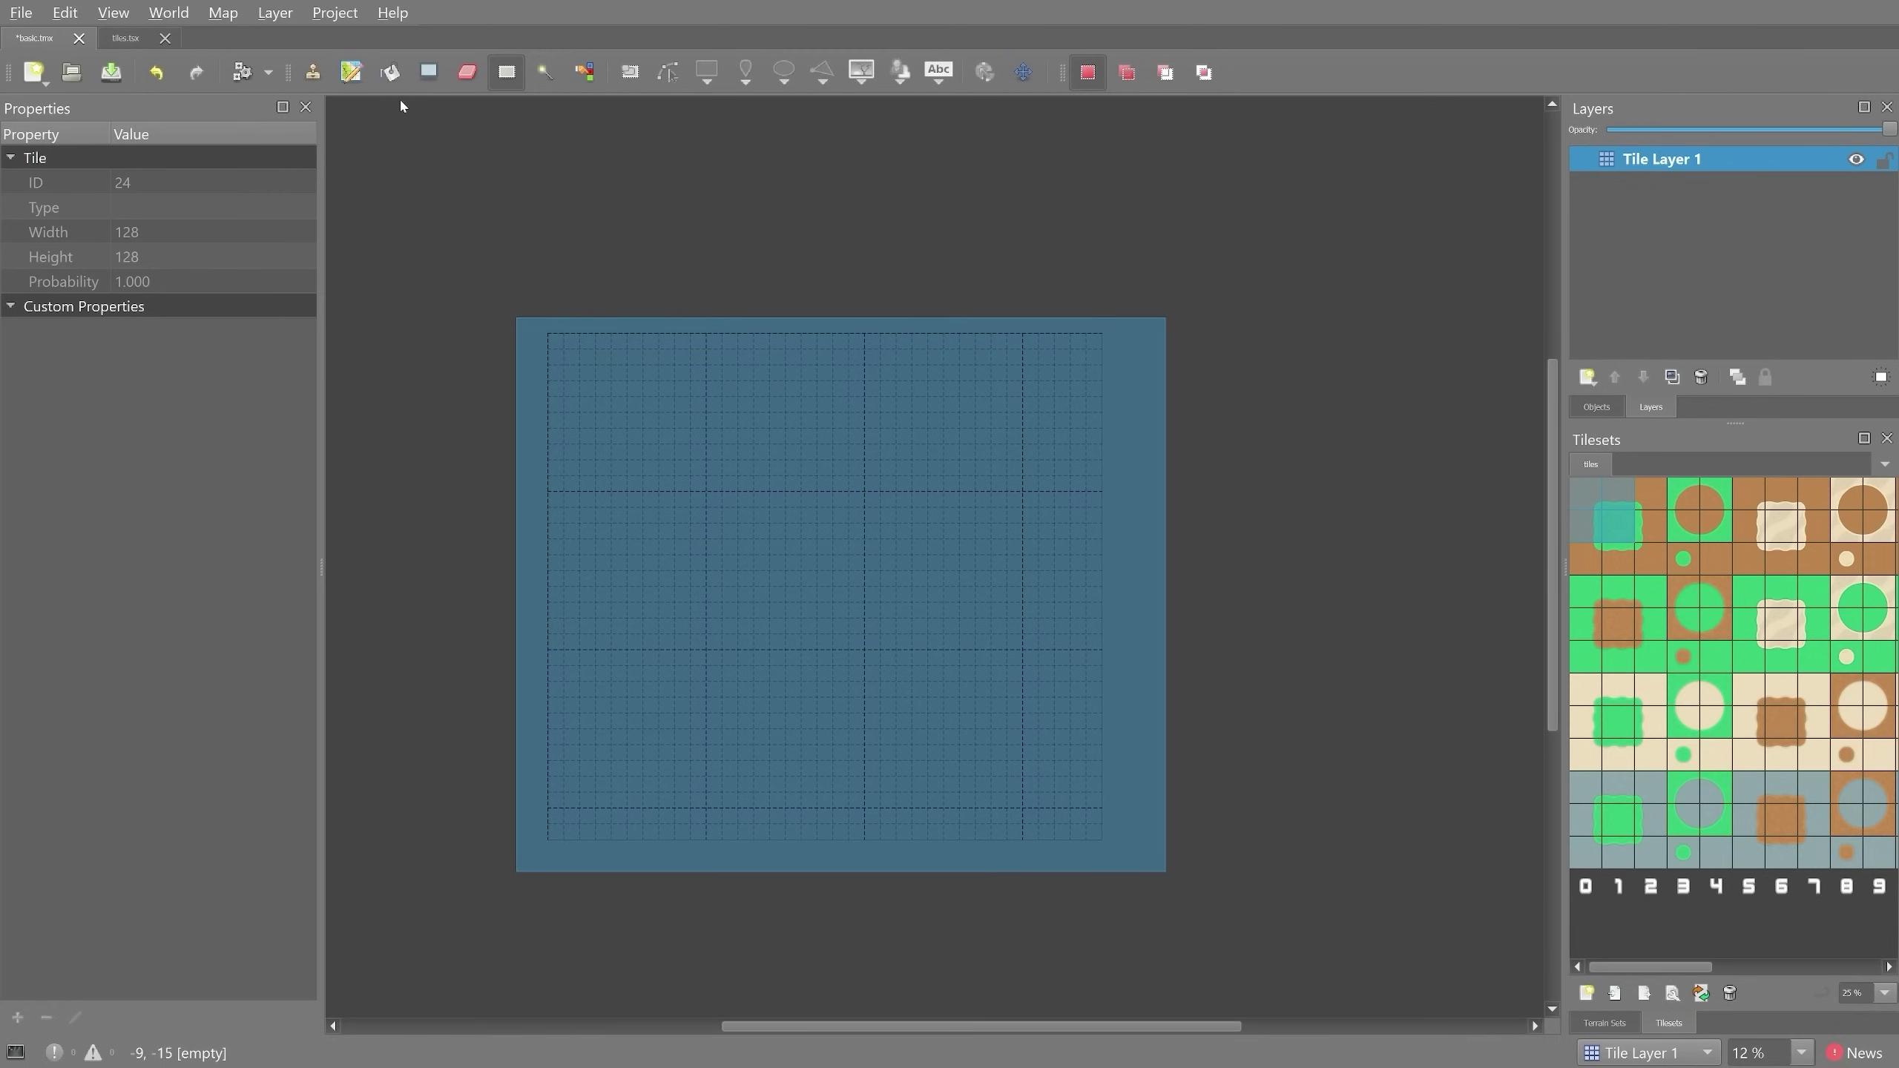
left_click(390, 72)
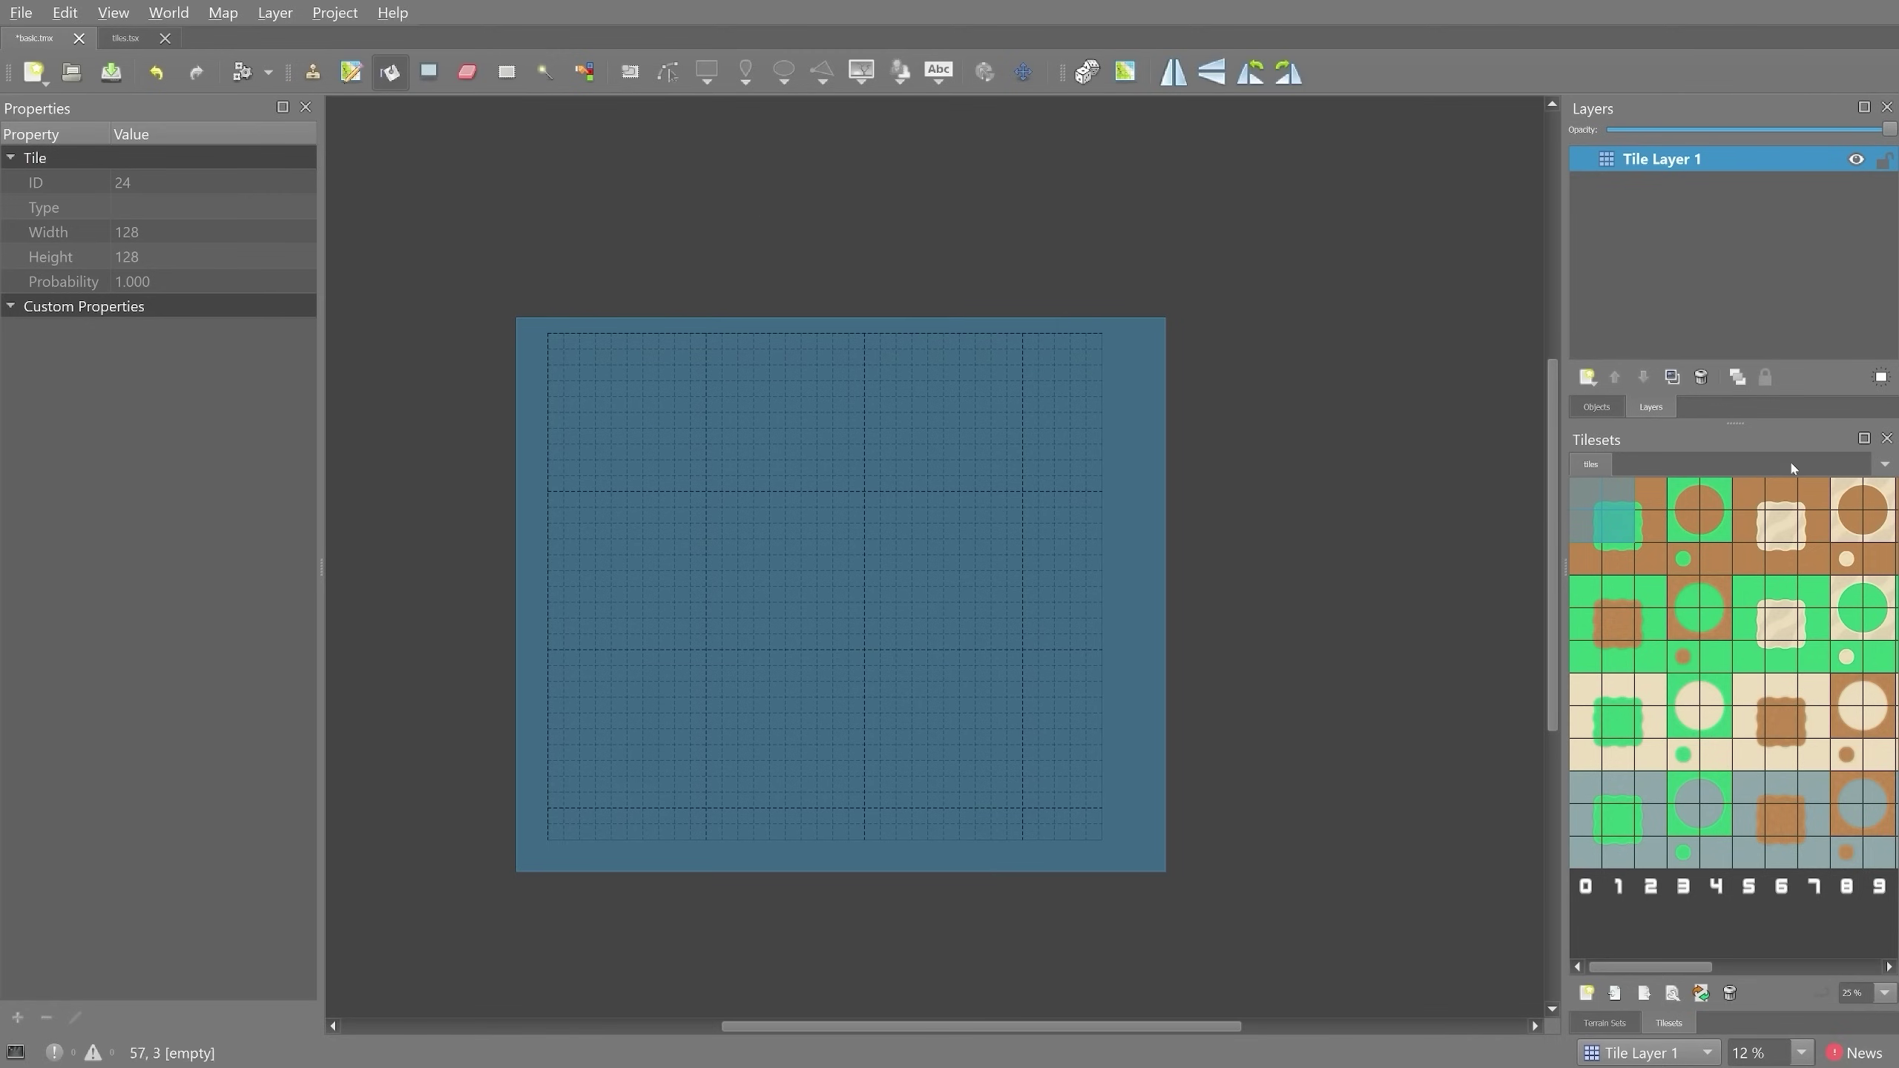
left_click(1716, 559)
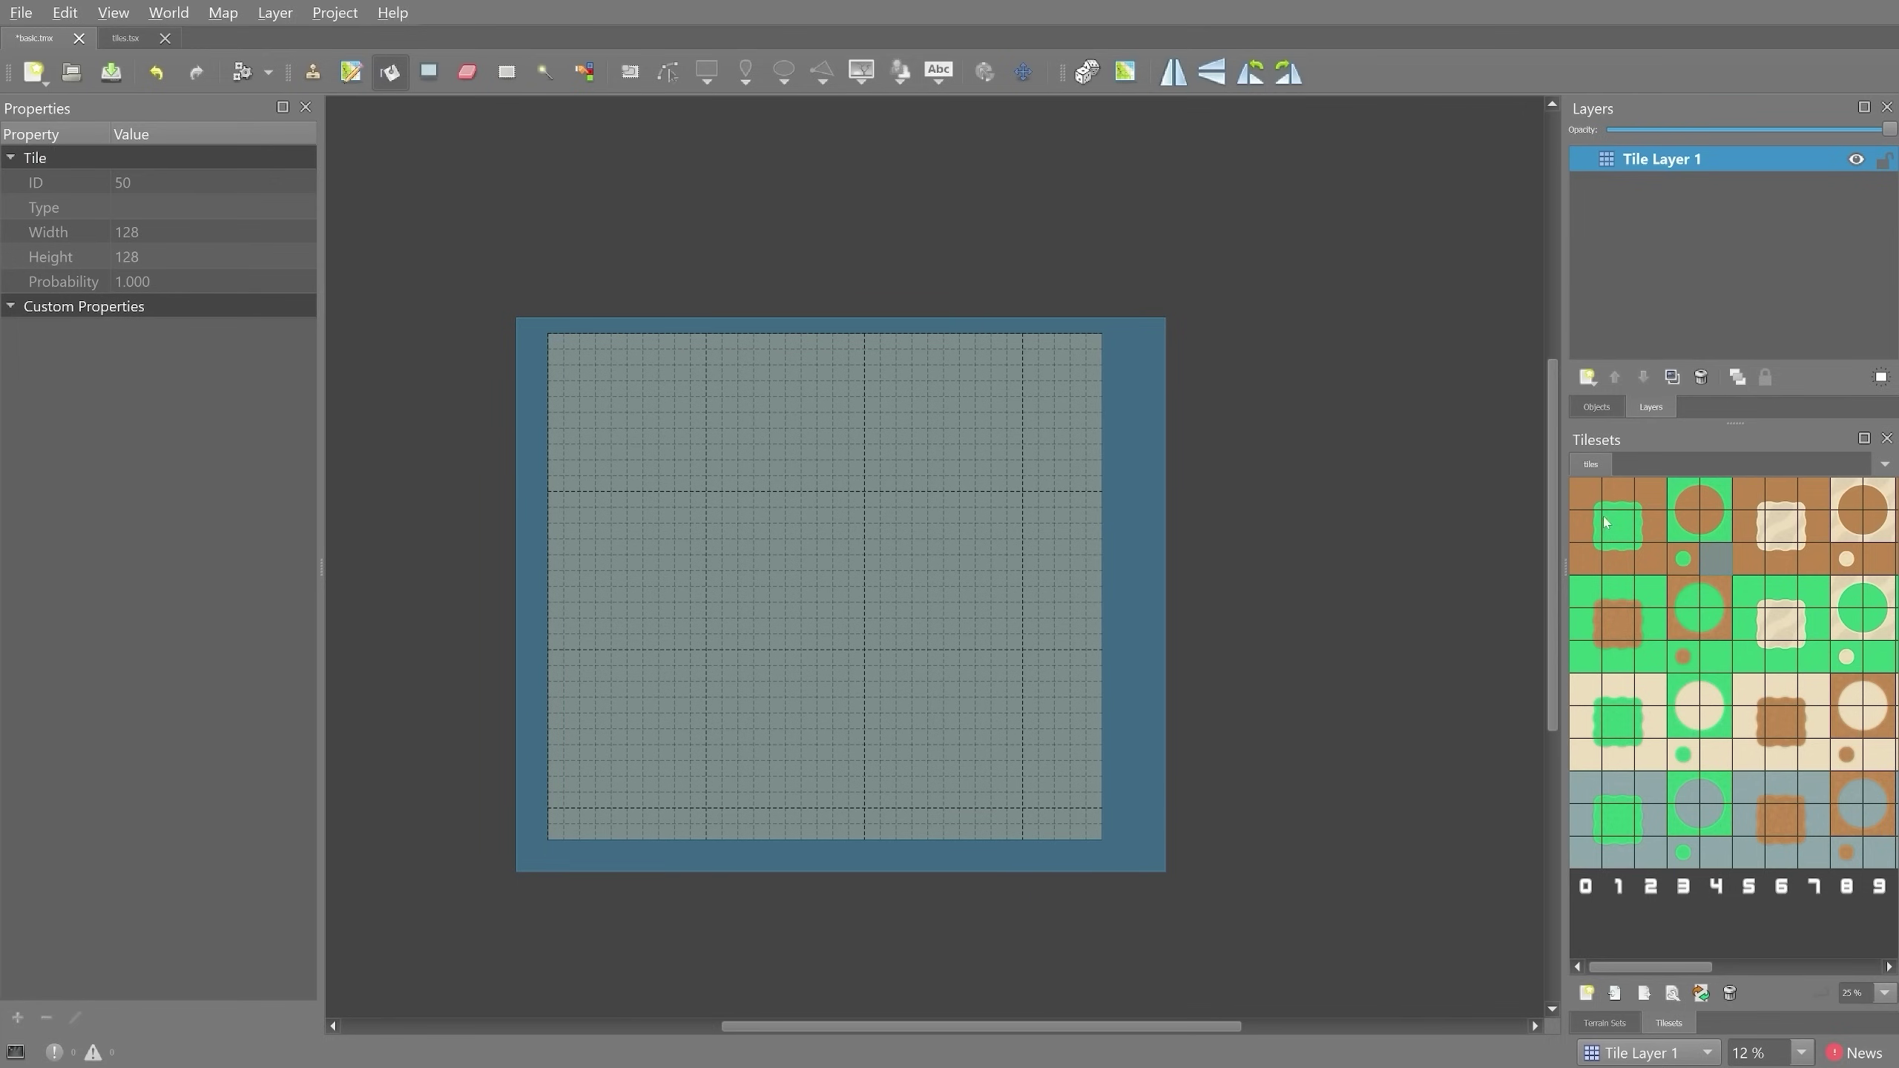
- Stamp a large rounded outline with the plain grass tile on the dirt and fill its inside with the same tile
left_click(1628, 538)
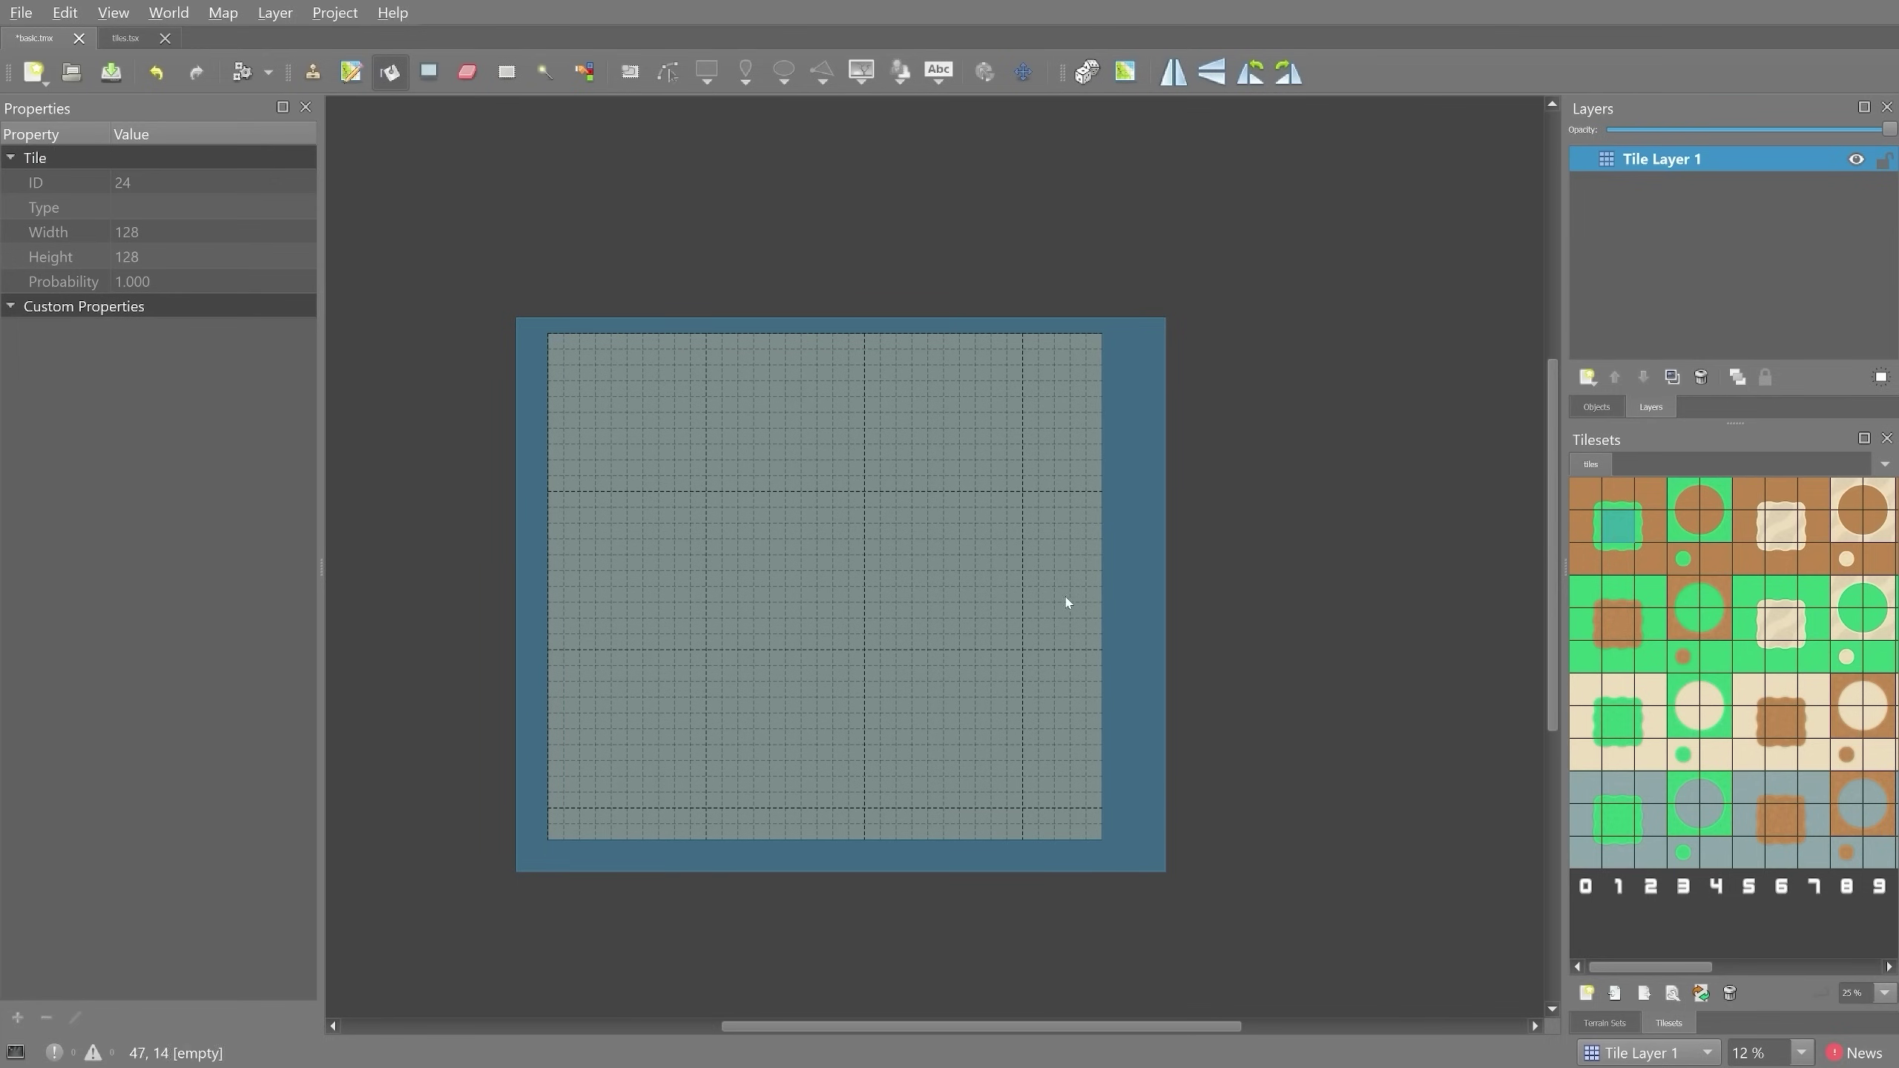
left_click(972, 602)
scroll(852, 606, "up", 2, "ctrl")
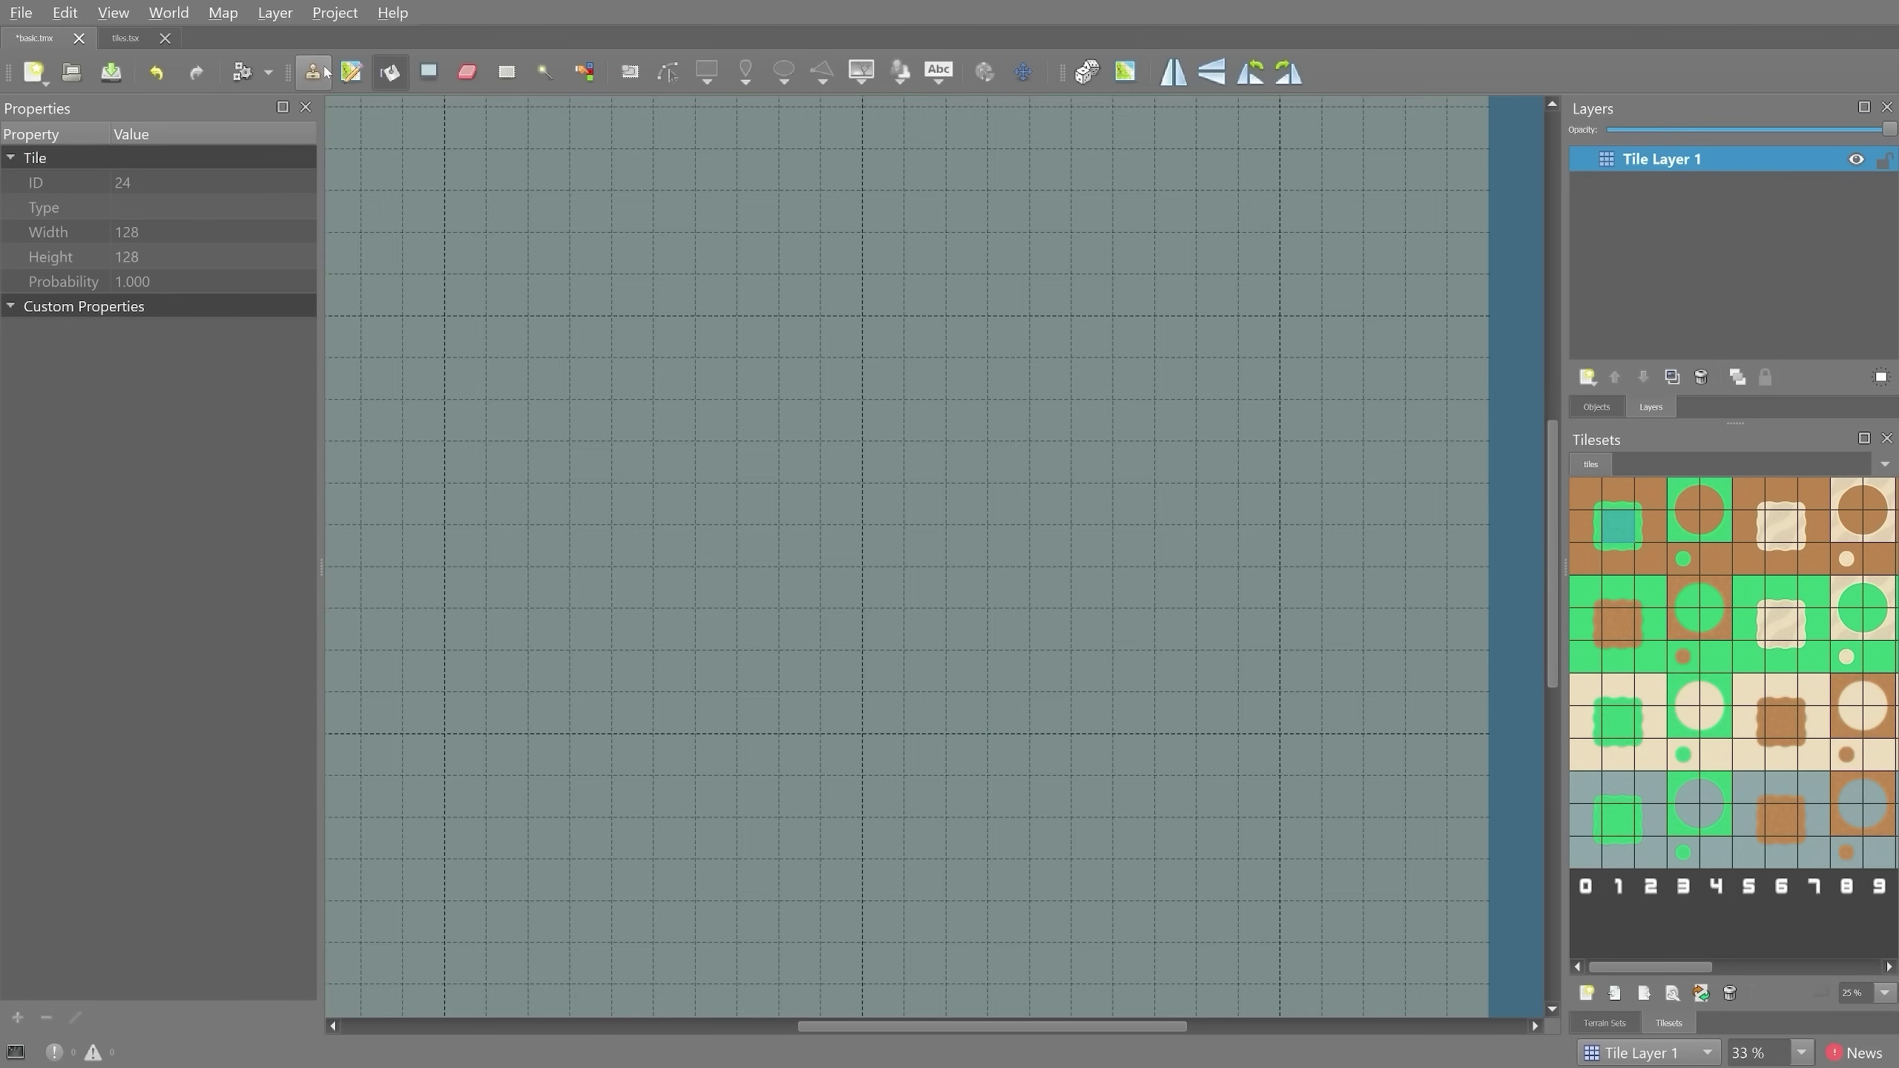
left_click(312, 72)
mouse_move(549, 669)
left_mouse_down()
mouse_move(949, 301)
mouse_move(1266, 818)
mouse_move(568, 886)
mouse_move(609, 591)
mouse_move(970, 331)
mouse_move(1005, 373)
left_mouse_up()
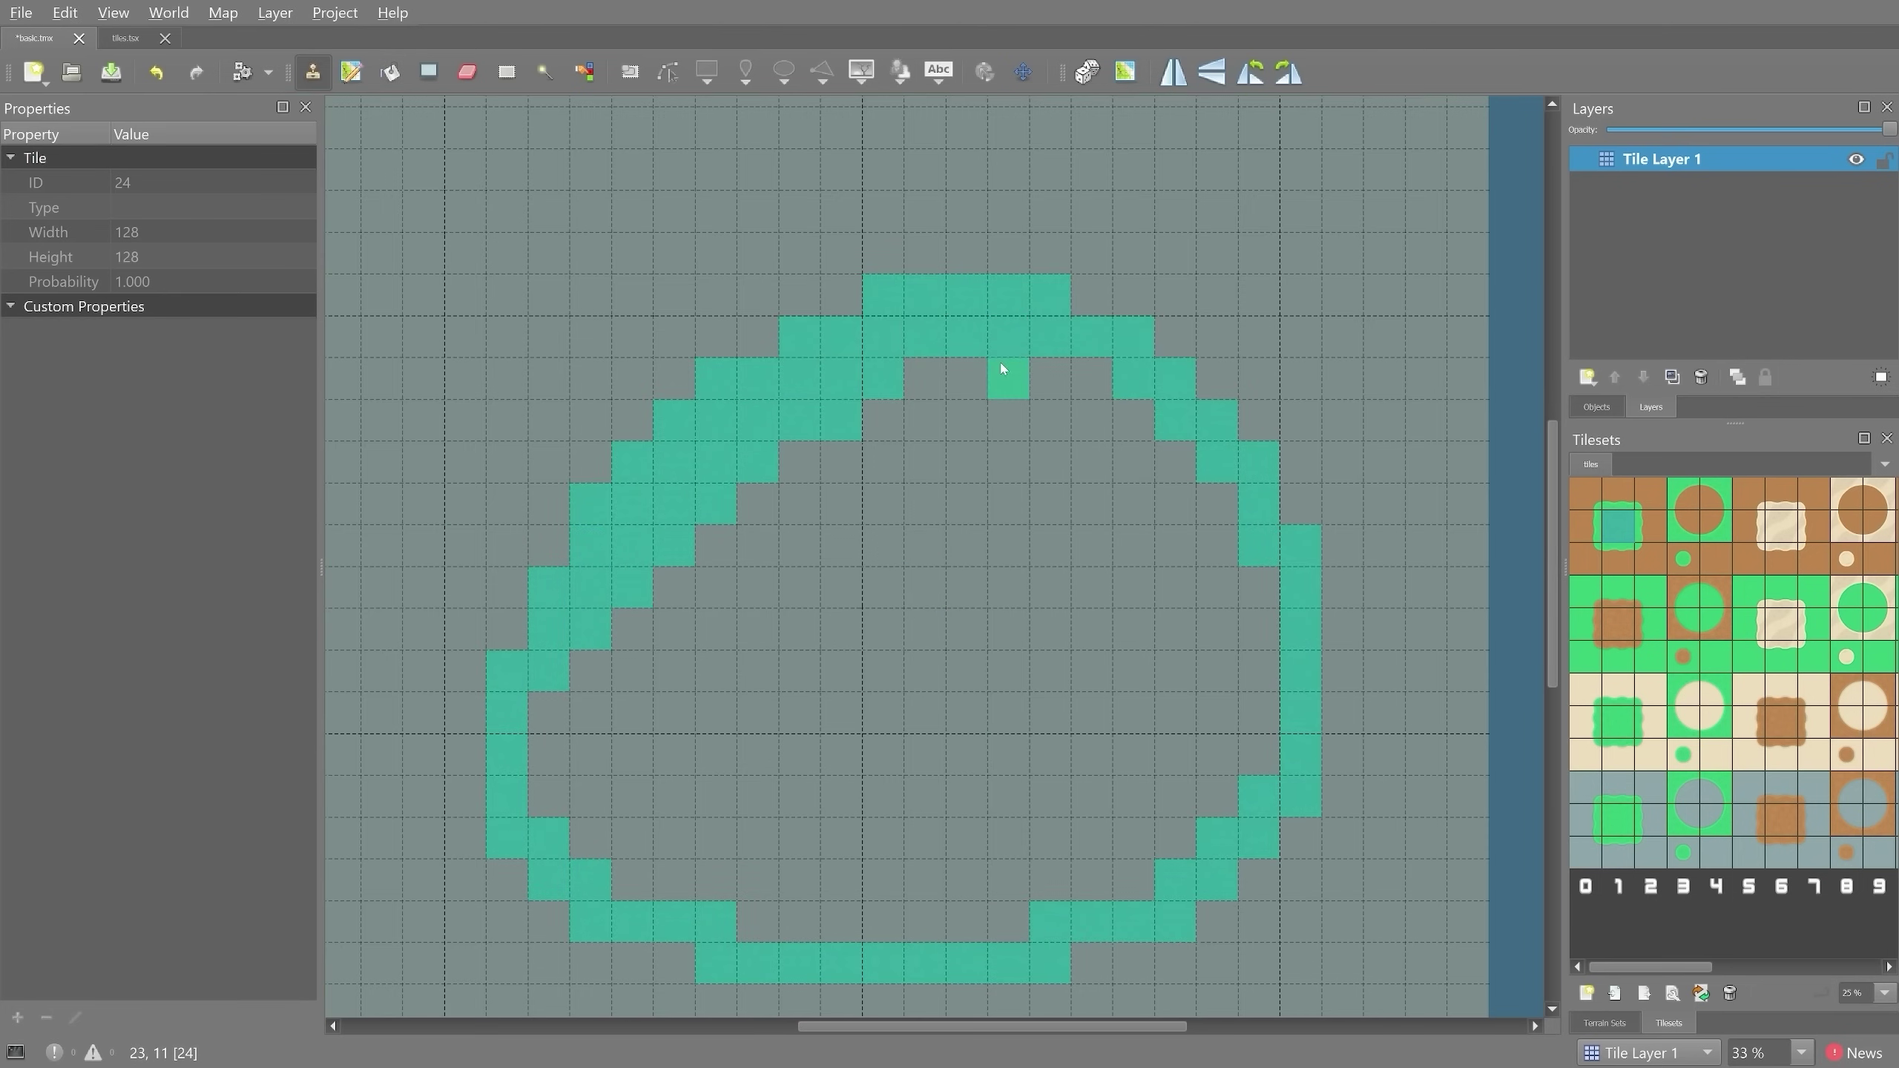
left_click(390, 72)
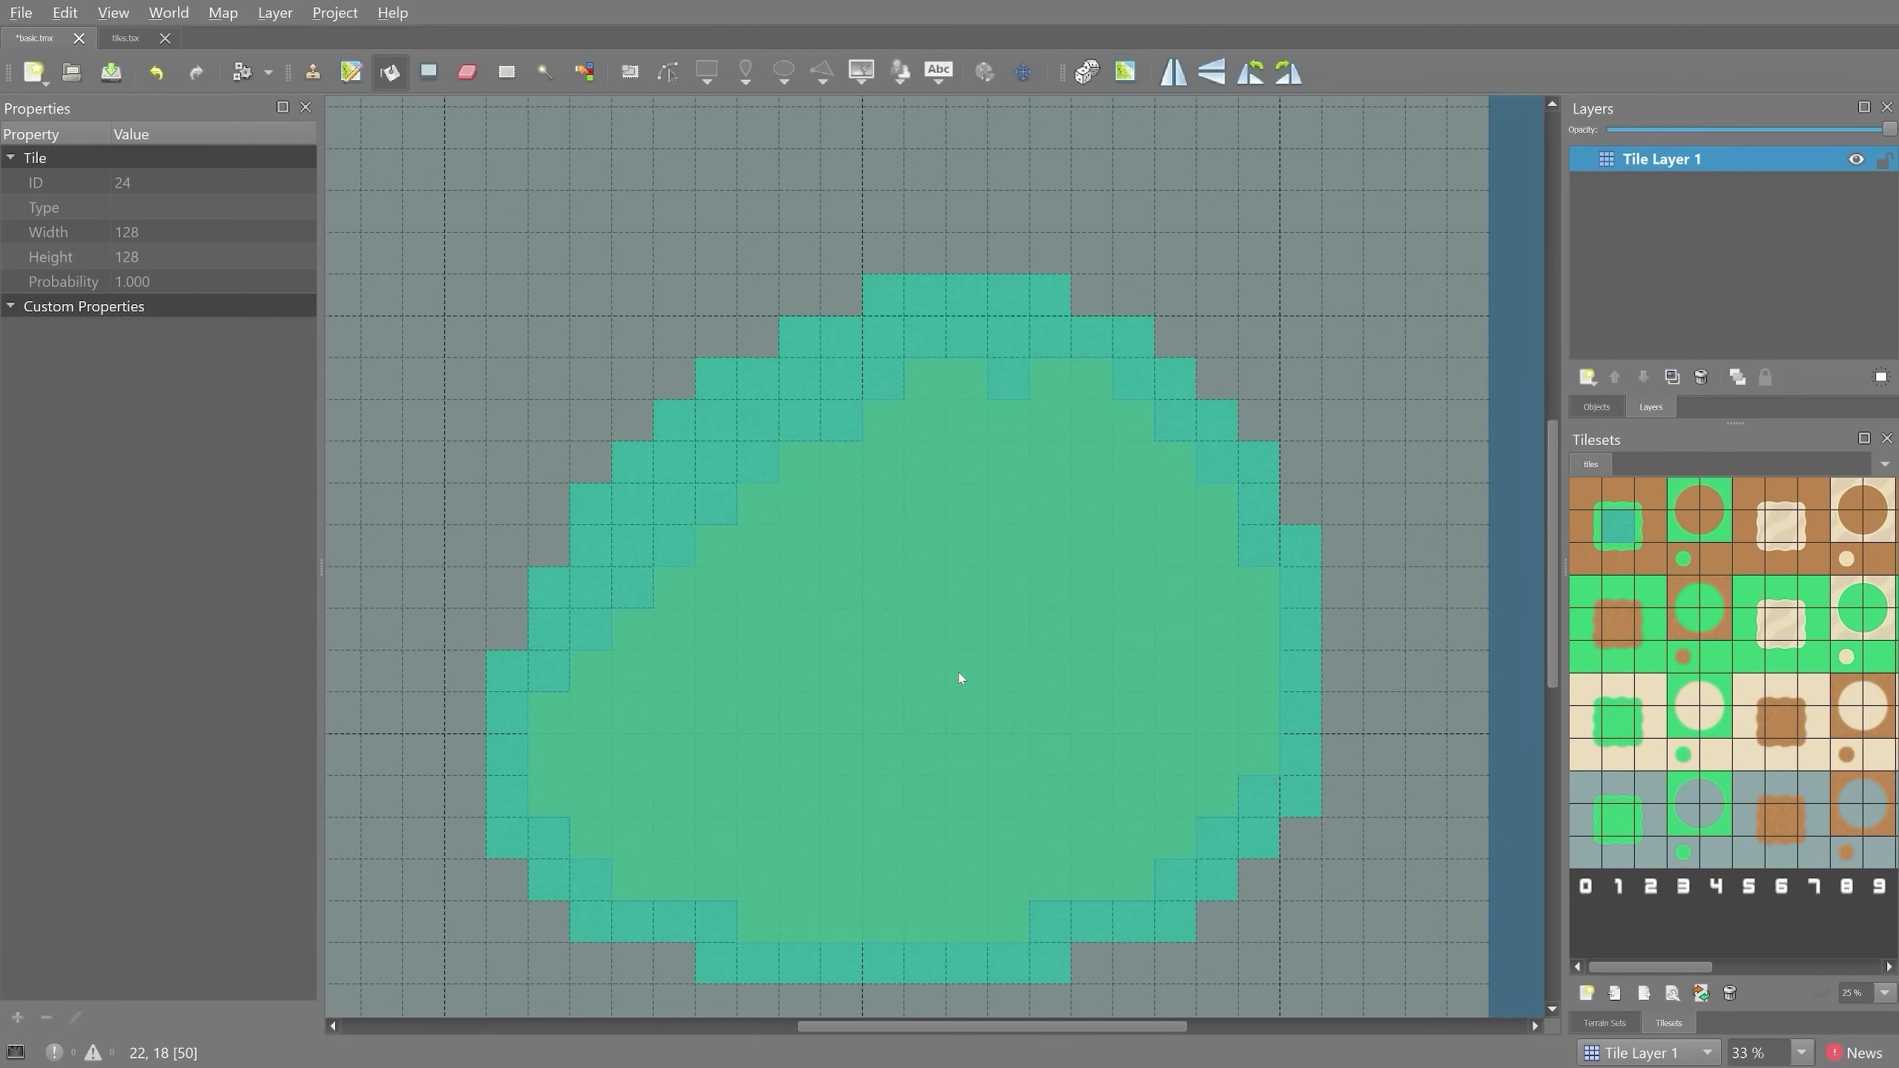
left_click(960, 679)
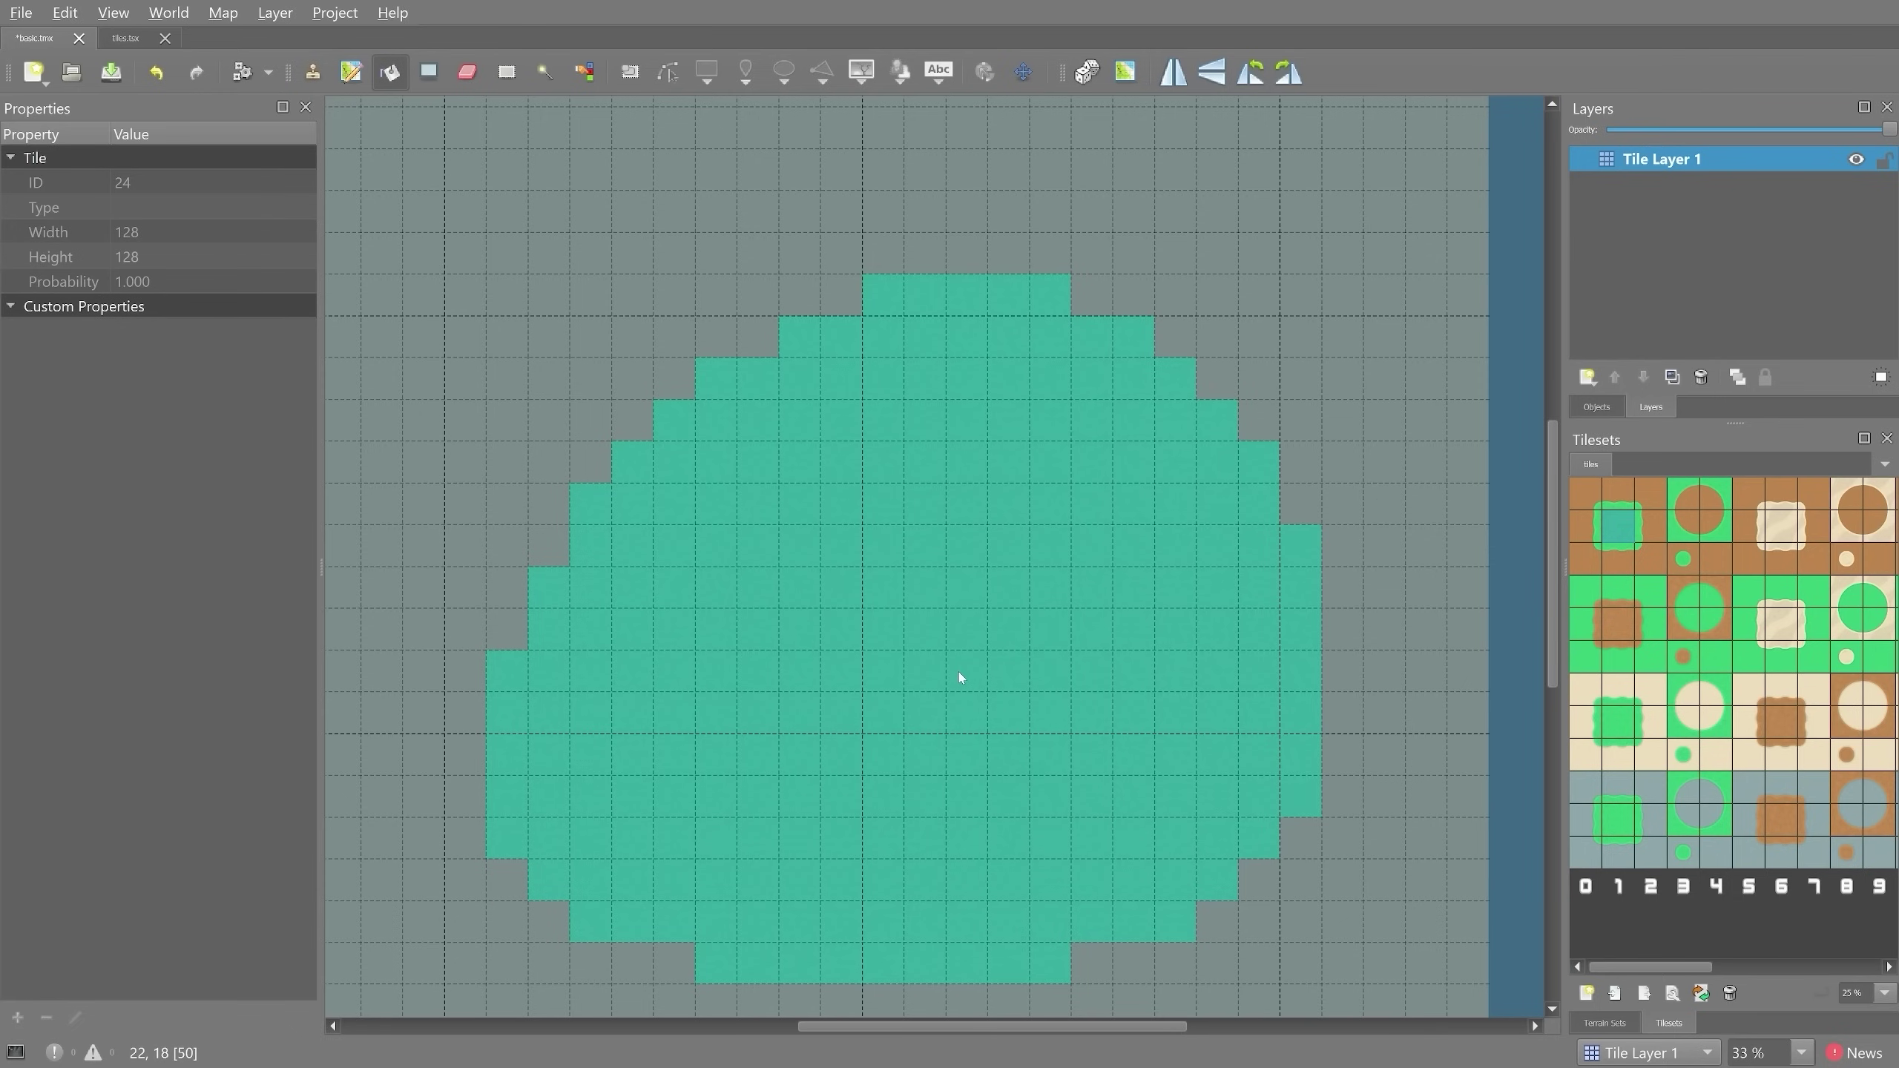
key("r")
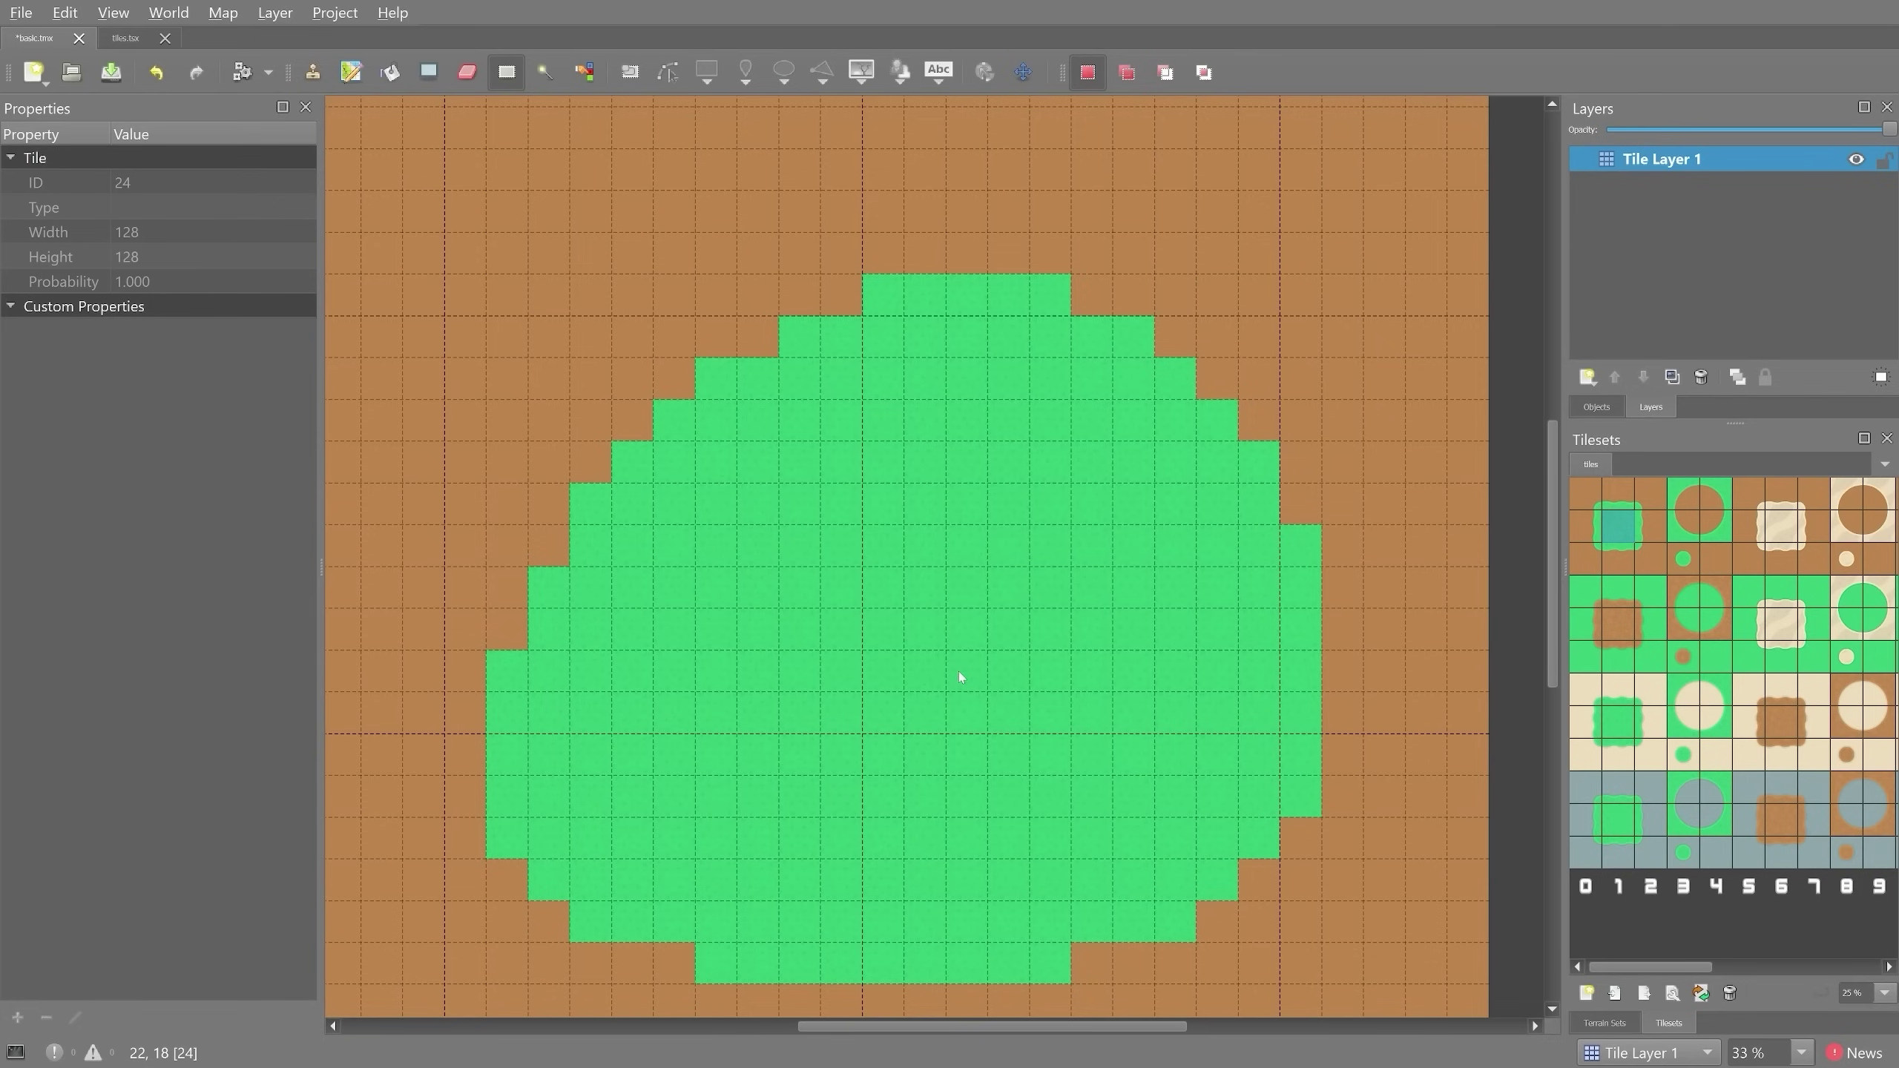
- Stamp the top-left grass corner tile on each step of the grass patch's upper-left edge
left_click(1584, 511)
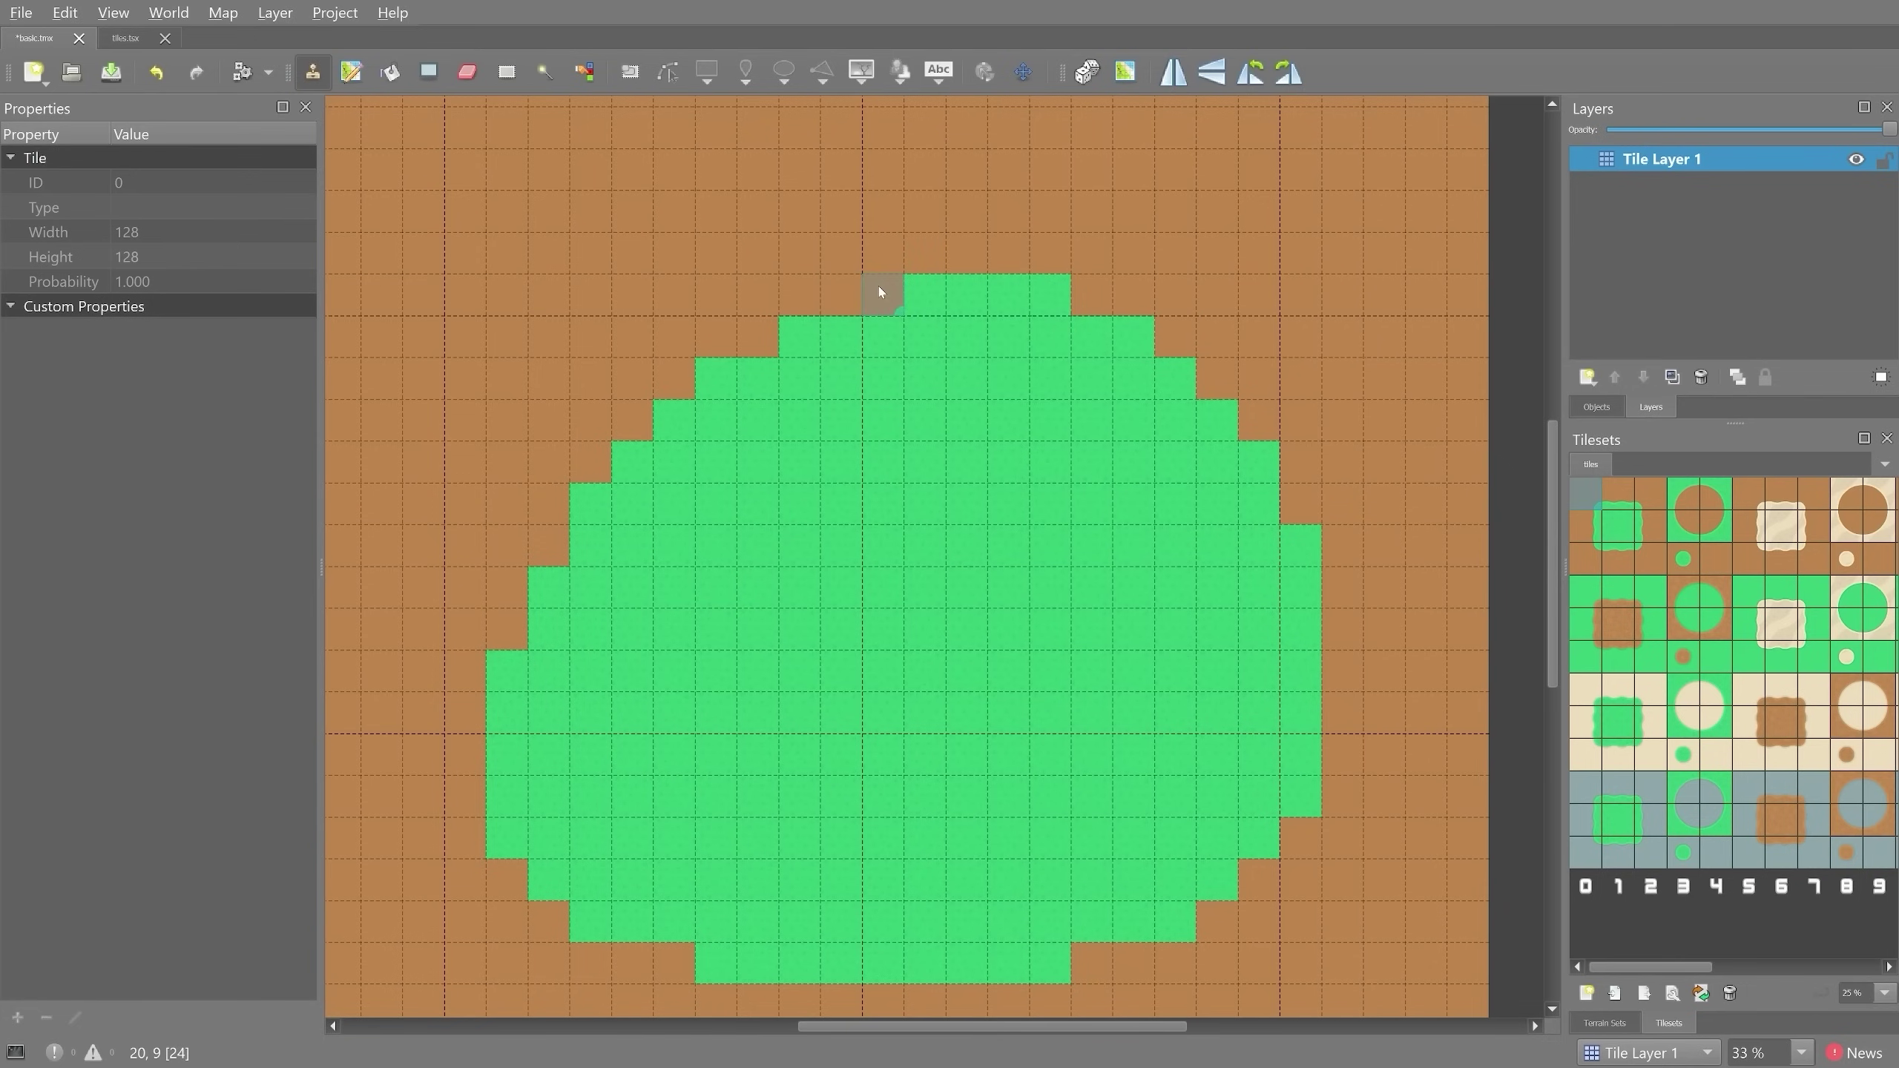
left_click(794, 335)
left_click(711, 378)
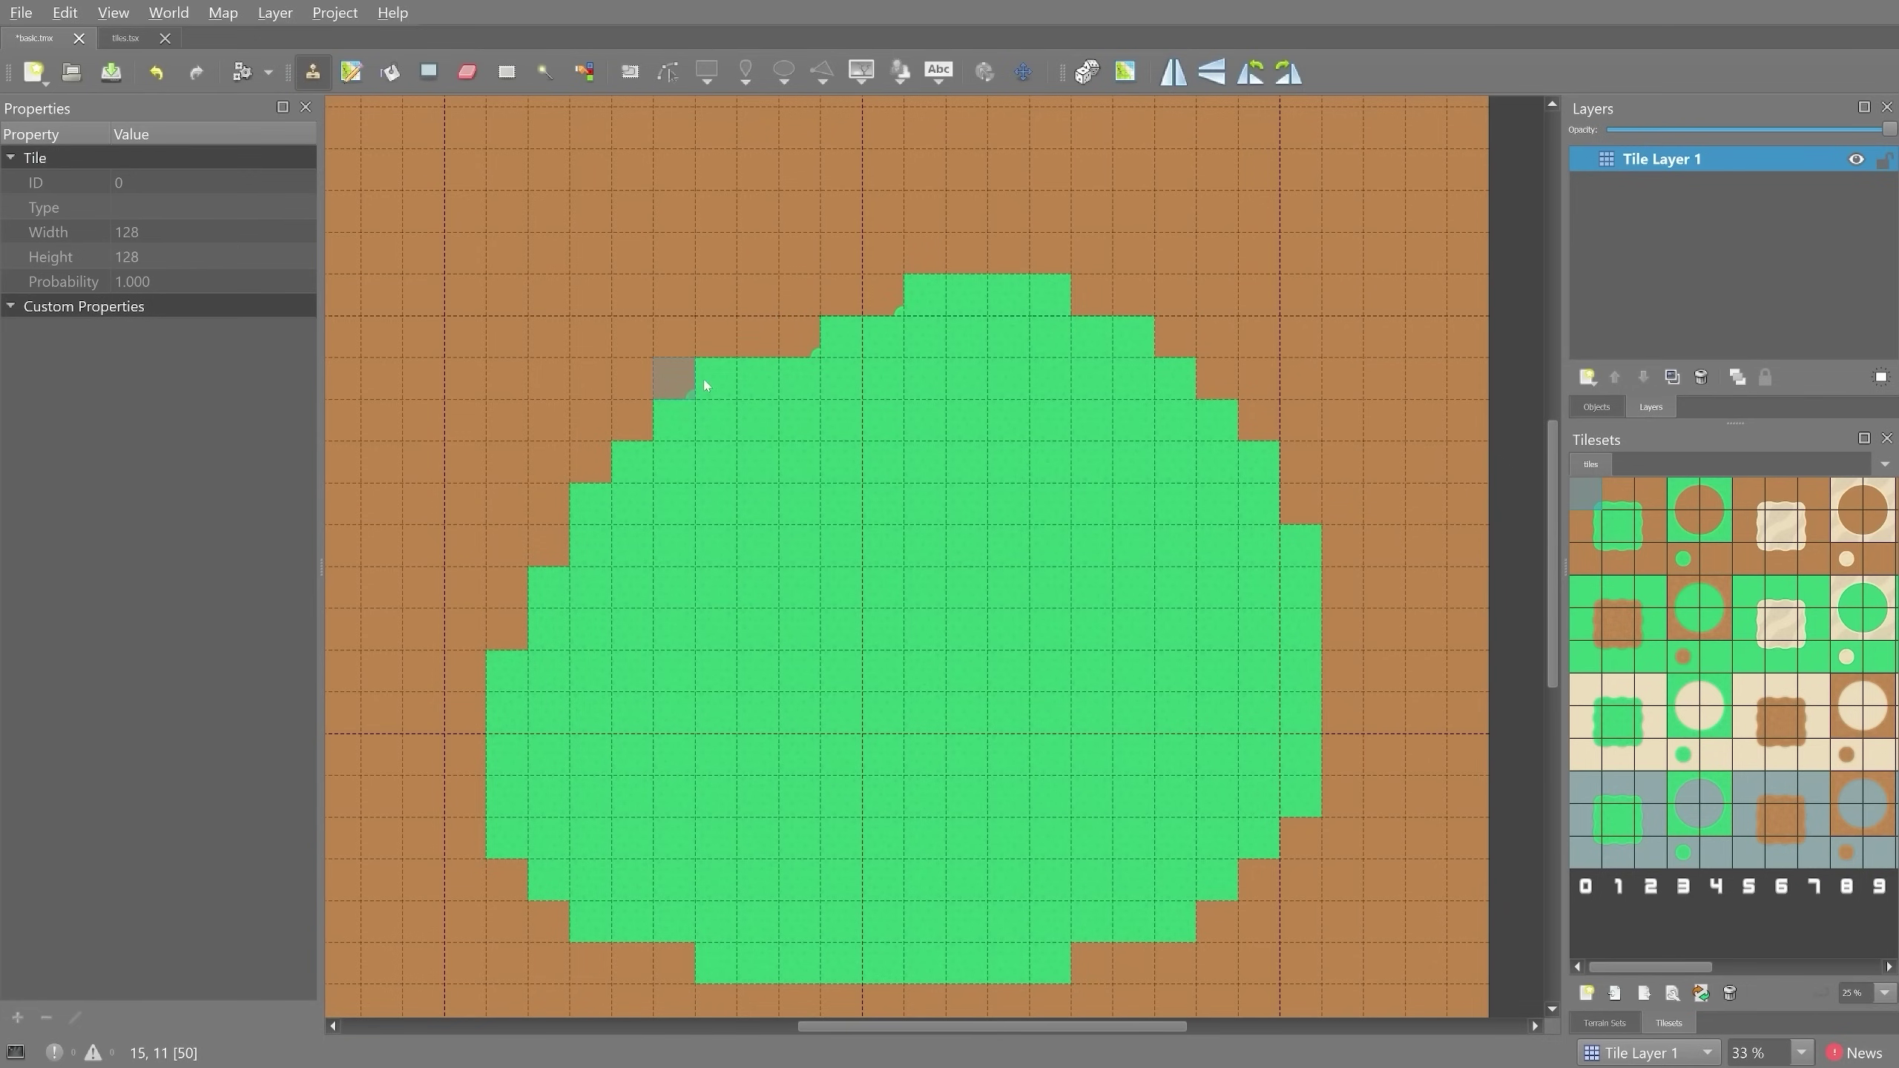
left_click(669, 424)
left_click(627, 467)
left_click(584, 502)
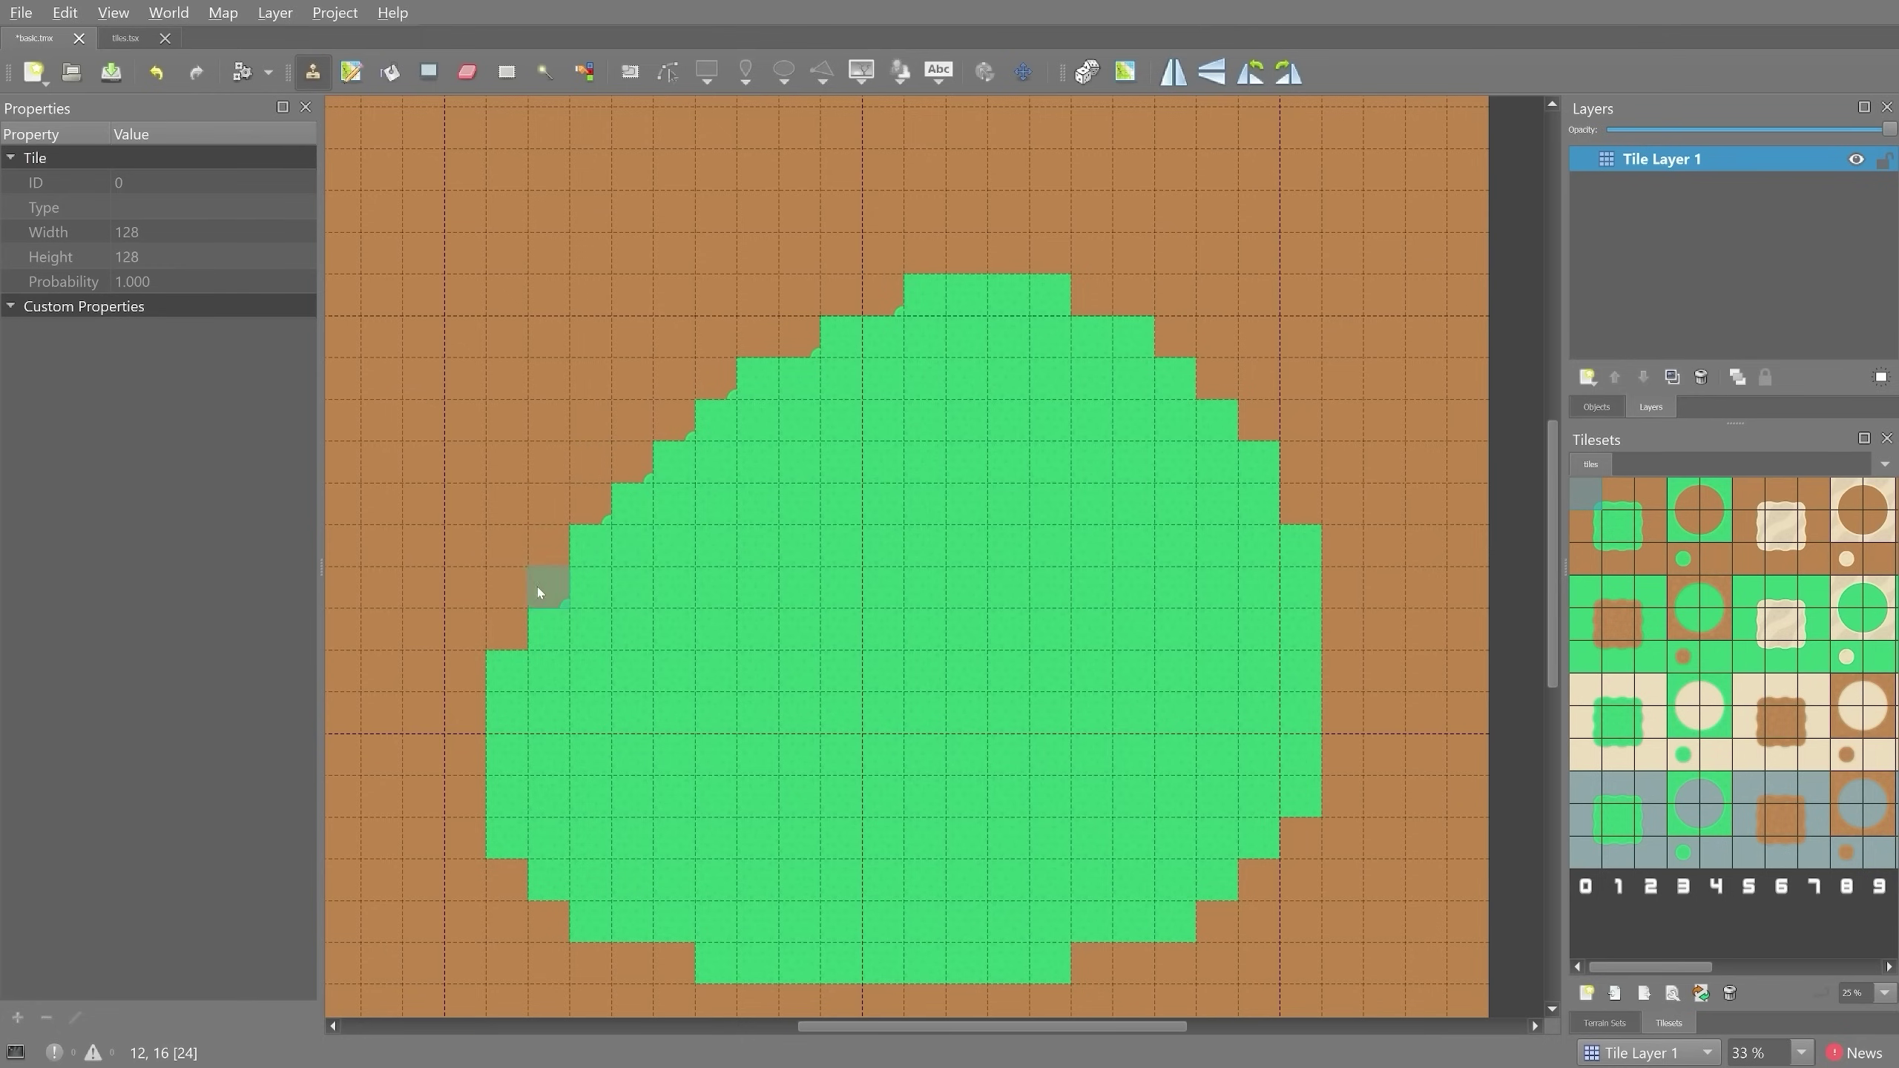
- Stamp the matching outer corner tiles on the steps of the patch's lower-right, upper-right and lower-left edges
left_click(1650, 561)
left_click(1179, 921)
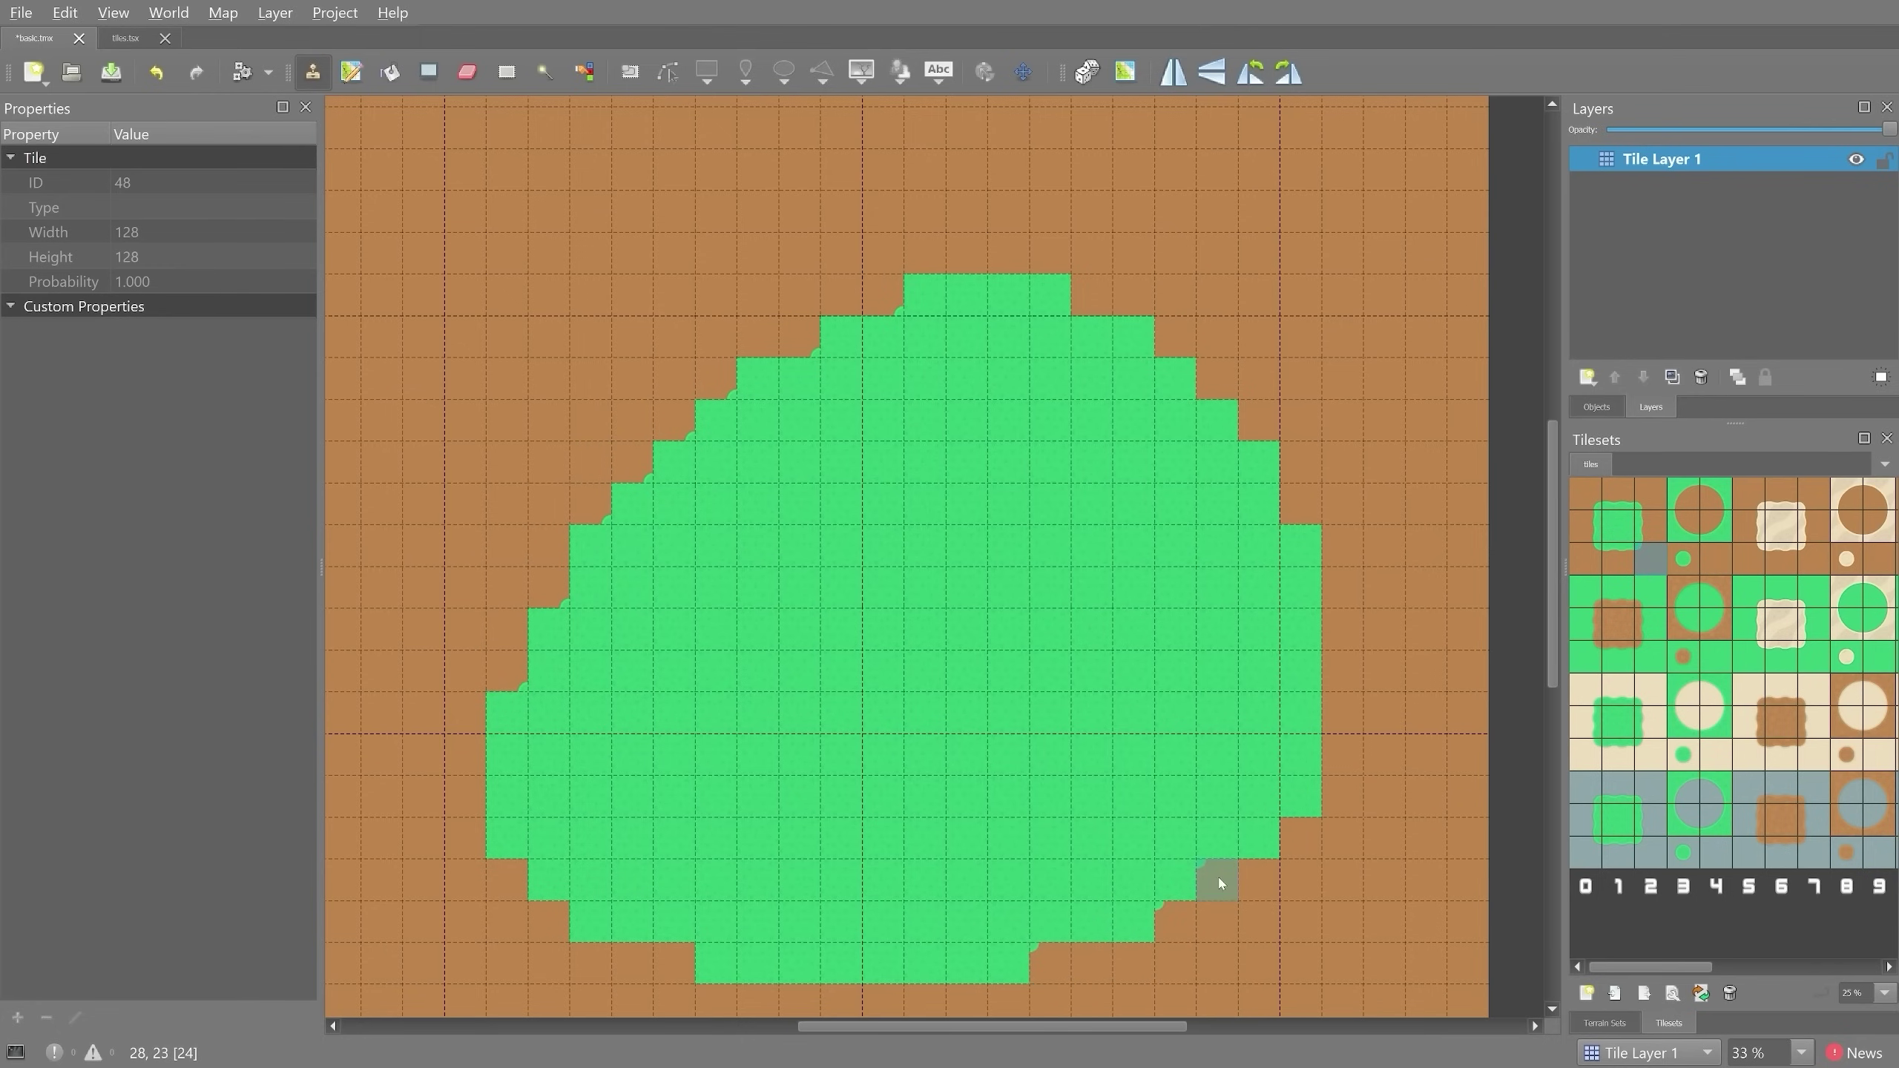
left_click(1650, 494)
left_click(1309, 553)
left_click(1259, 462)
left_click(1217, 421)
left_click(1175, 378)
left_click(1134, 336)
left_click(1050, 294)
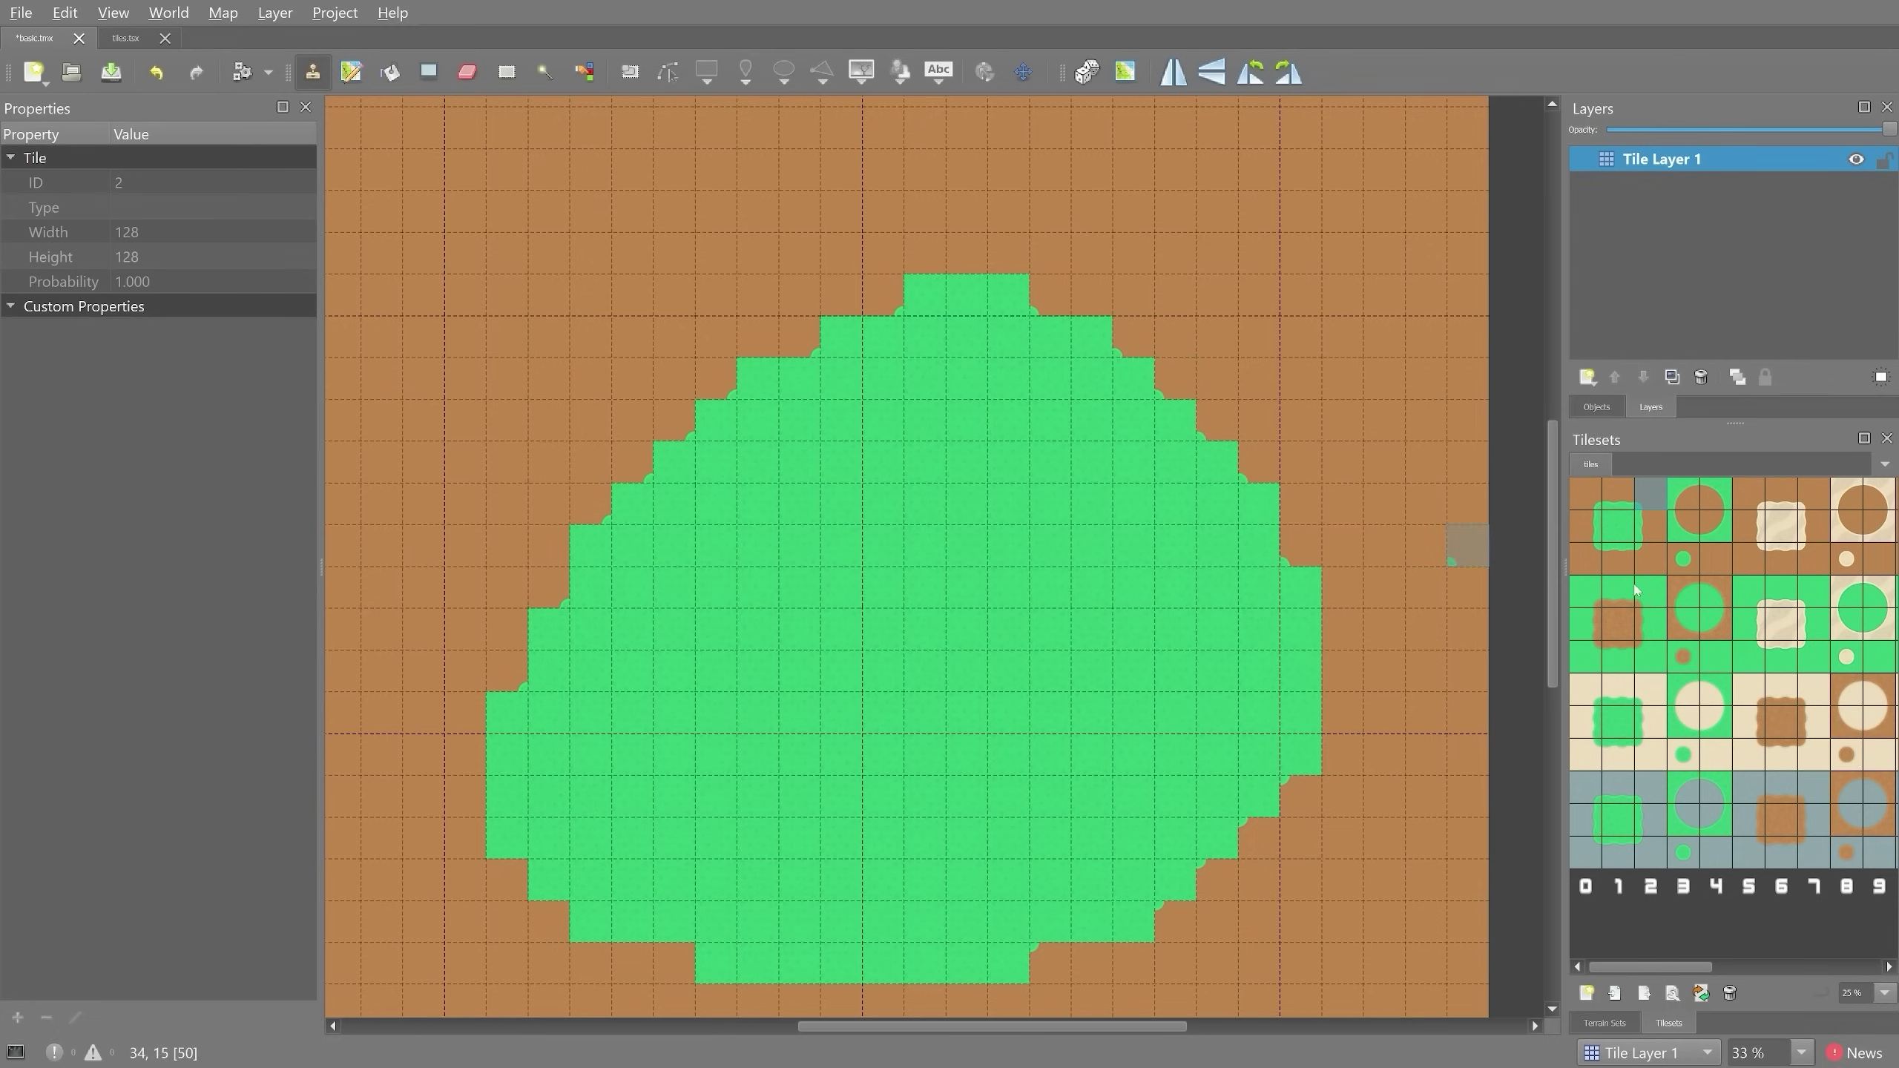
left_click(1585, 559)
left_click(717, 963)
- Stamp the straight grass-edge tiles along the patch's left, right and bottom sides
left_click(1650, 527)
left_click_drag(1300, 753, 1287, 587)
left_click(1261, 505)
left_click(1617, 559)
mouse_move(757, 963)
left_mouse_down()
mouse_move(1010, 964)
mouse_move(1132, 927)
left_mouse_up()
left_click_drag(632, 924, 687, 914)
- Stamp the straight top-edge grass tile along the level stretches of the patch's upper side
left_click(1617, 494)
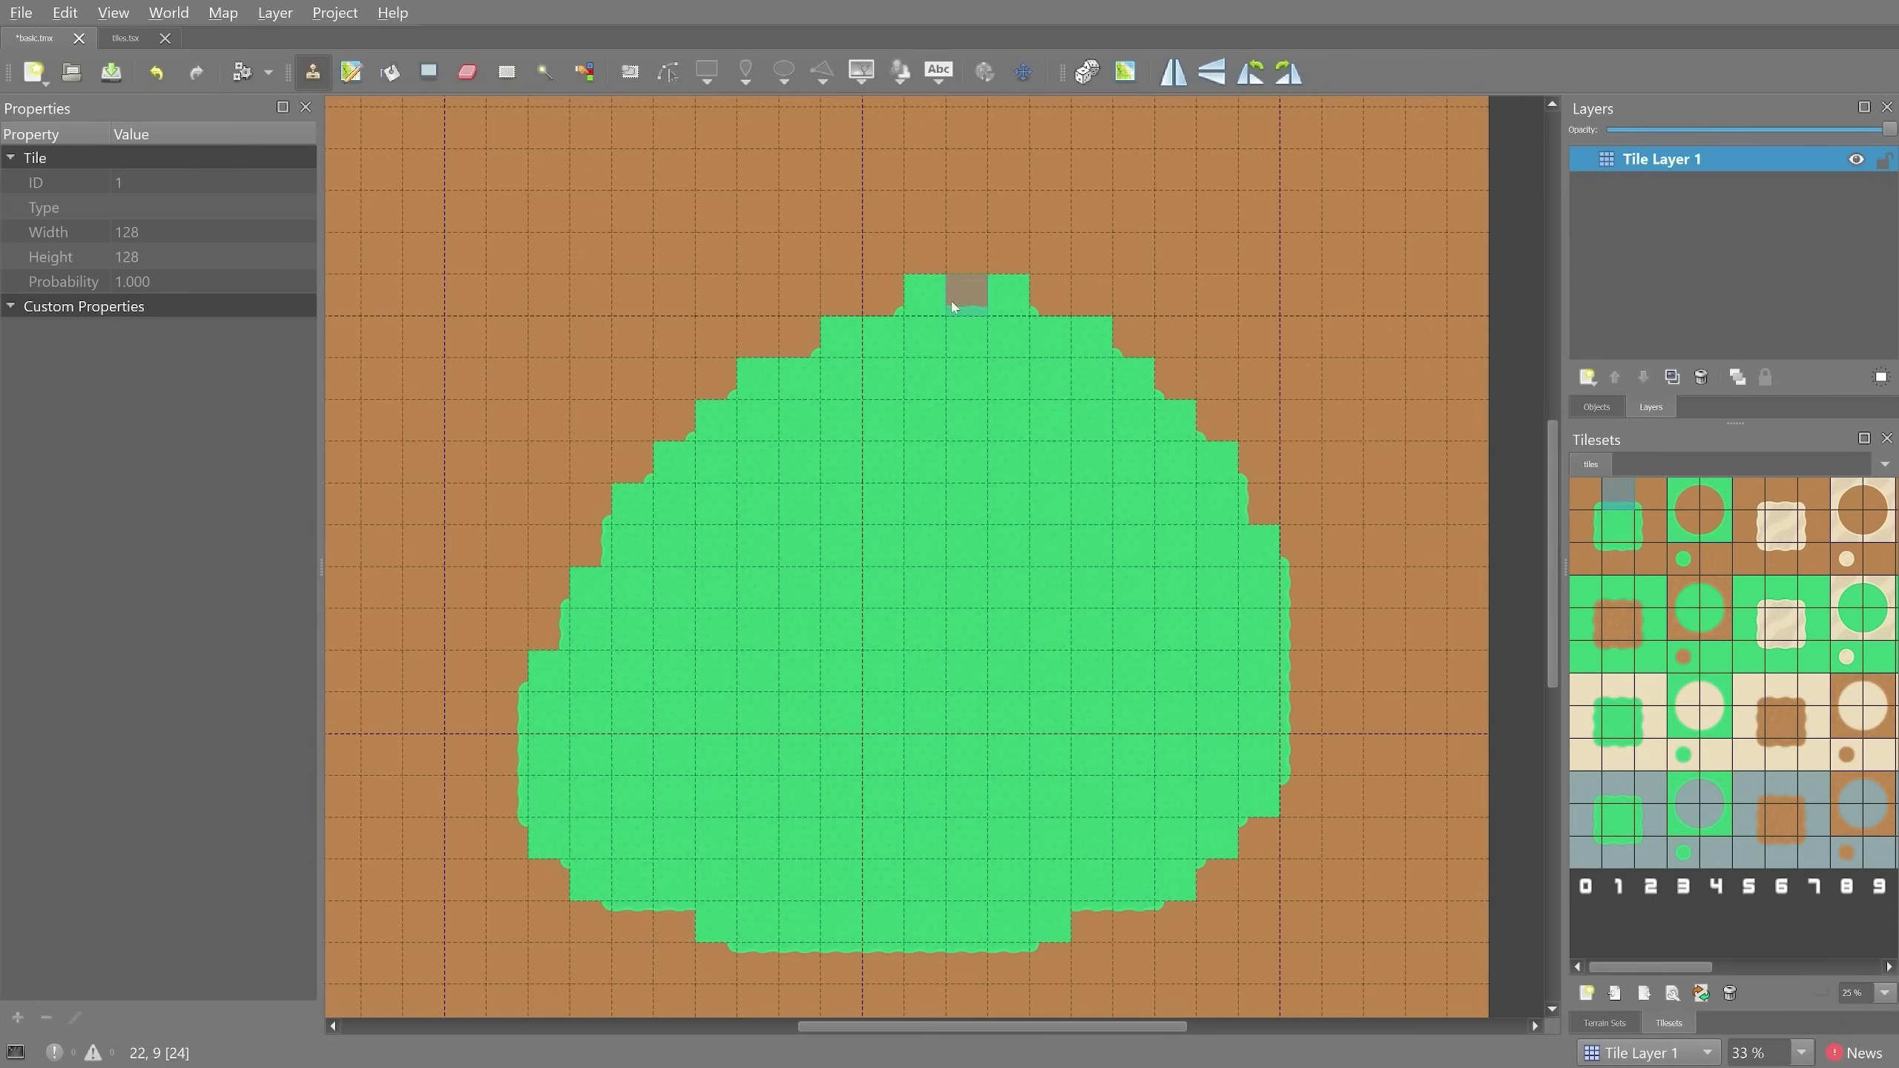
left_click_drag(927, 297, 1008, 298)
left_click(1091, 336)
left_click(842, 337)
left_click(757, 380)
- Place the curved inner-corner tiles in the notches of the patch's lower-left and lower-right edges
left_click(1715, 494)
left_click_drag(550, 839, 589, 878)
left_click(715, 921)
left_click(1683, 495)
left_click(1049, 921)
left_click(1175, 880)
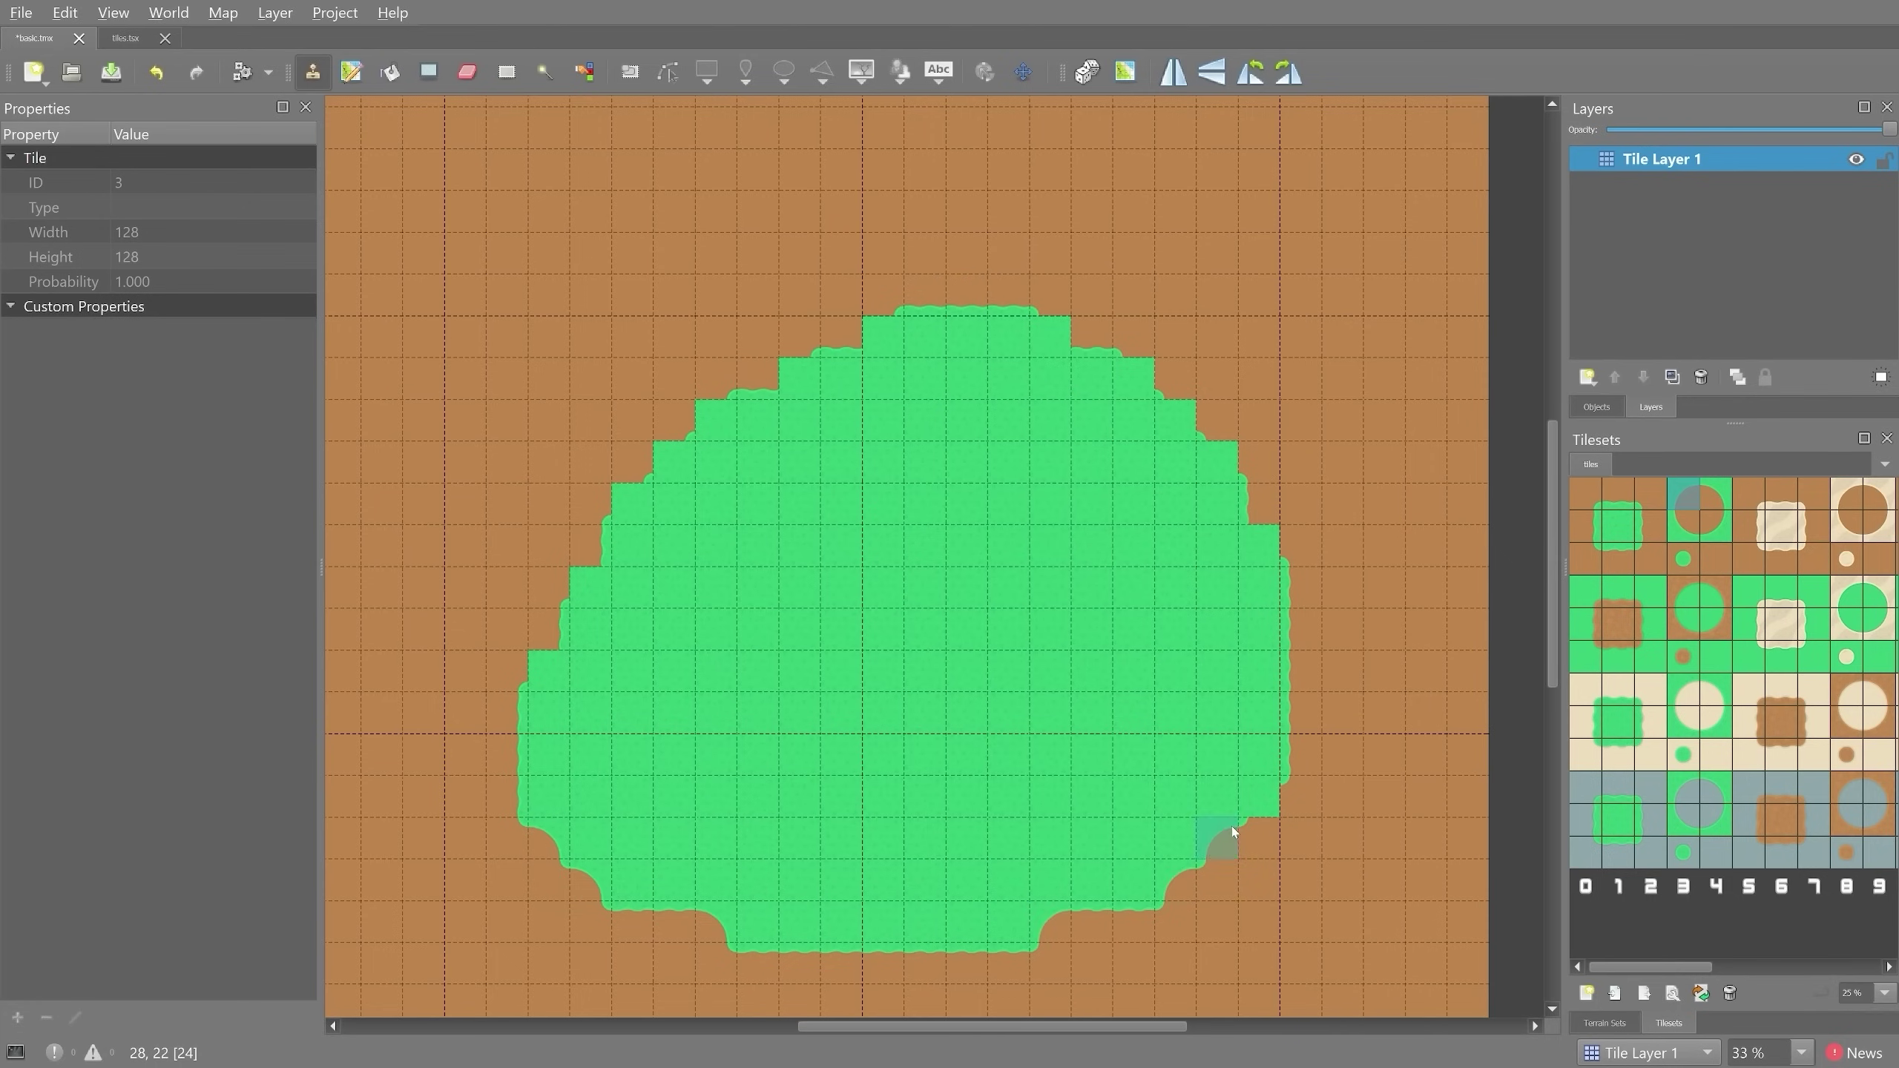
left_click(1258, 798)
- Place the curved inner-corner tiles in the notches of the patch's upper-left and upper-right edges
left_click(1715, 528)
left_click(633, 505)
left_click(1682, 527)
left_click(1049, 337)
left_click(1134, 379)
left_click(1176, 421)
left_click(1218, 462)
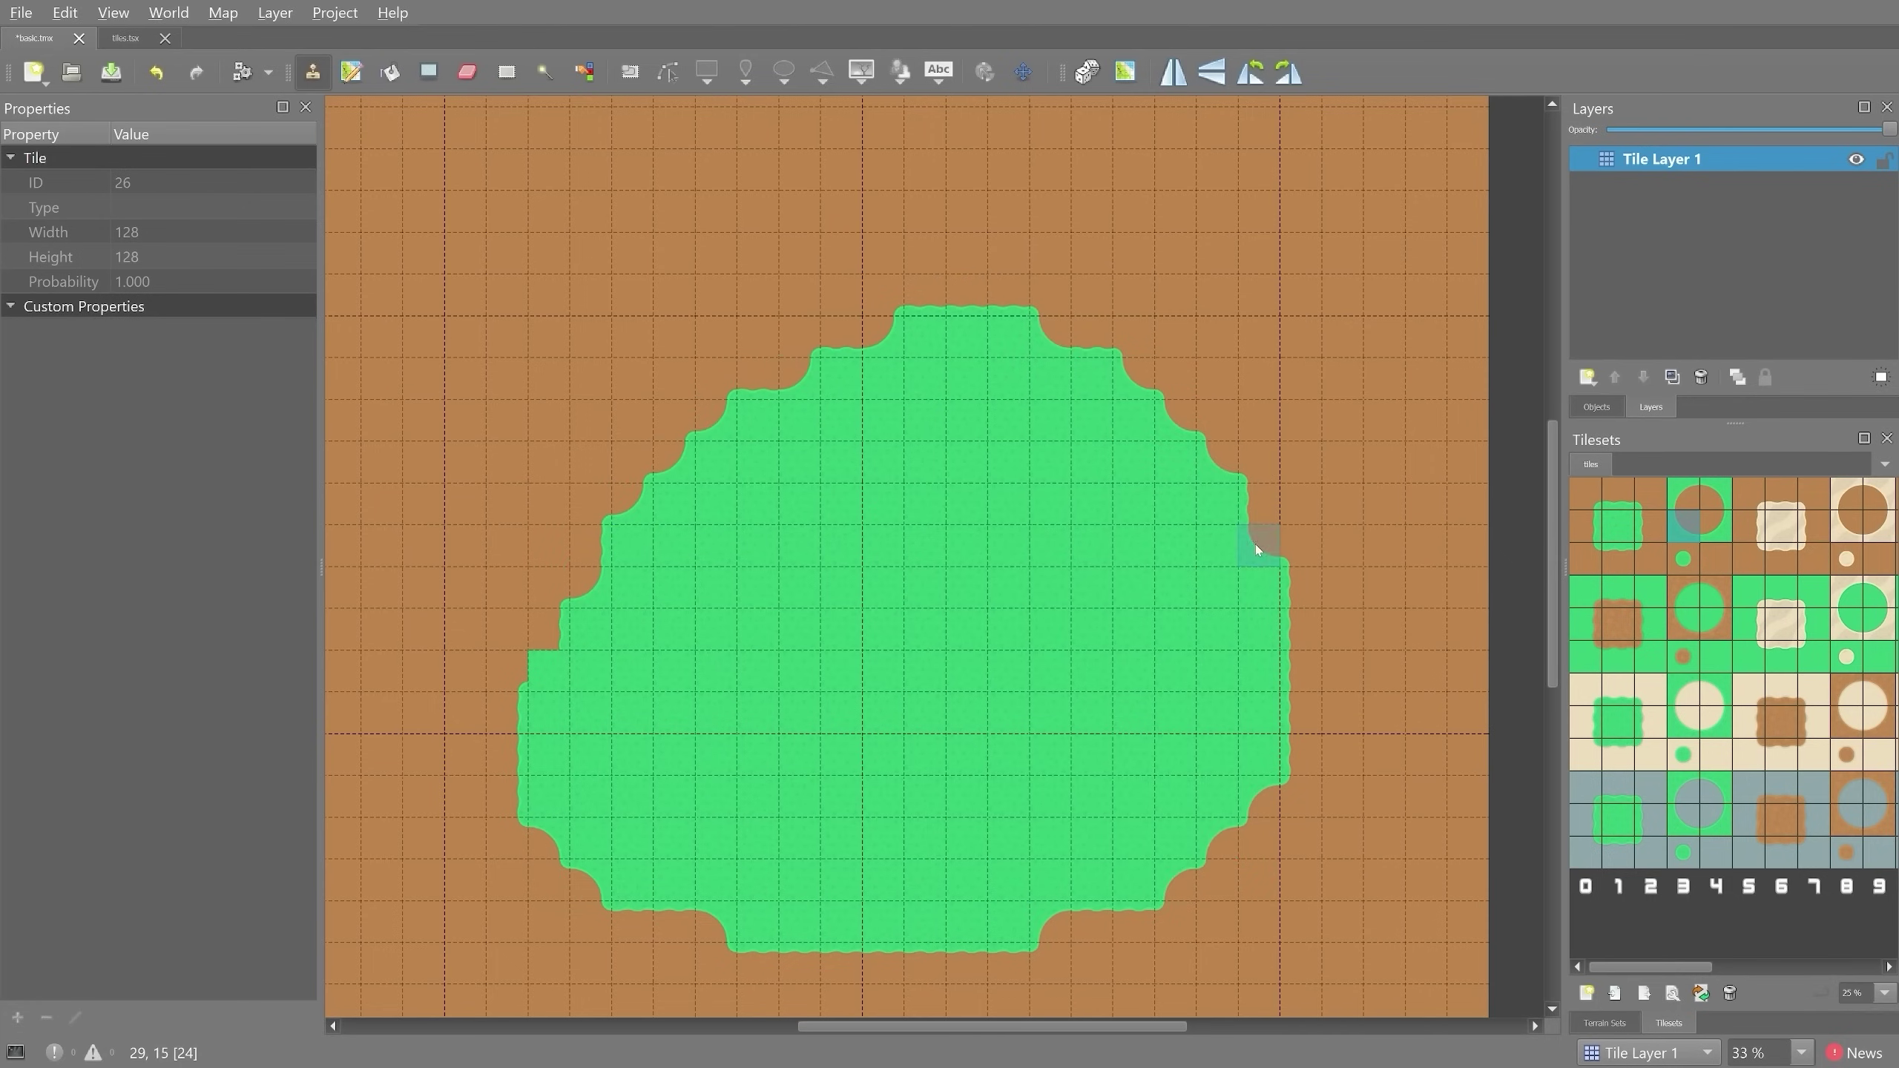
left_click(1716, 527)
scroll(984, 547, "down", 2, "ctrl")
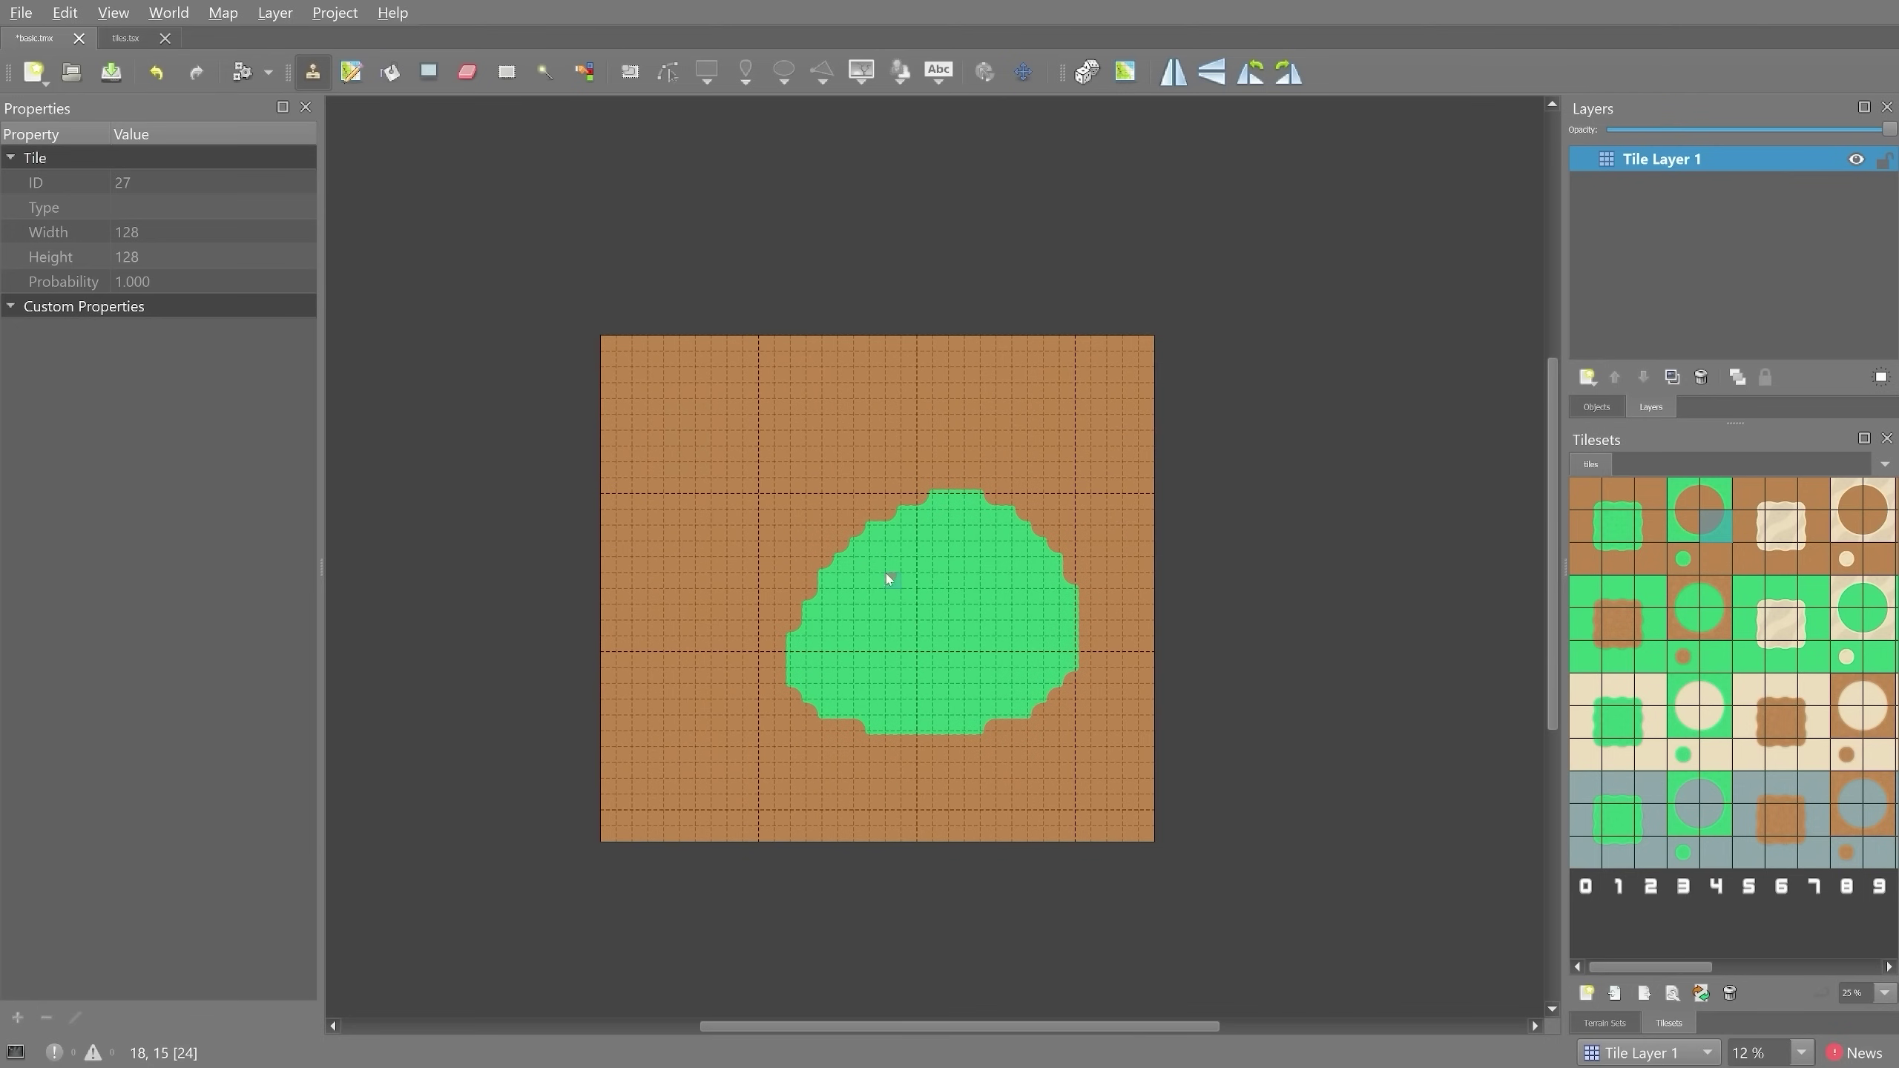
scroll(896, 571, "up", 1, "ctrl")
middle_click_drag(838, 607, 895, 589)
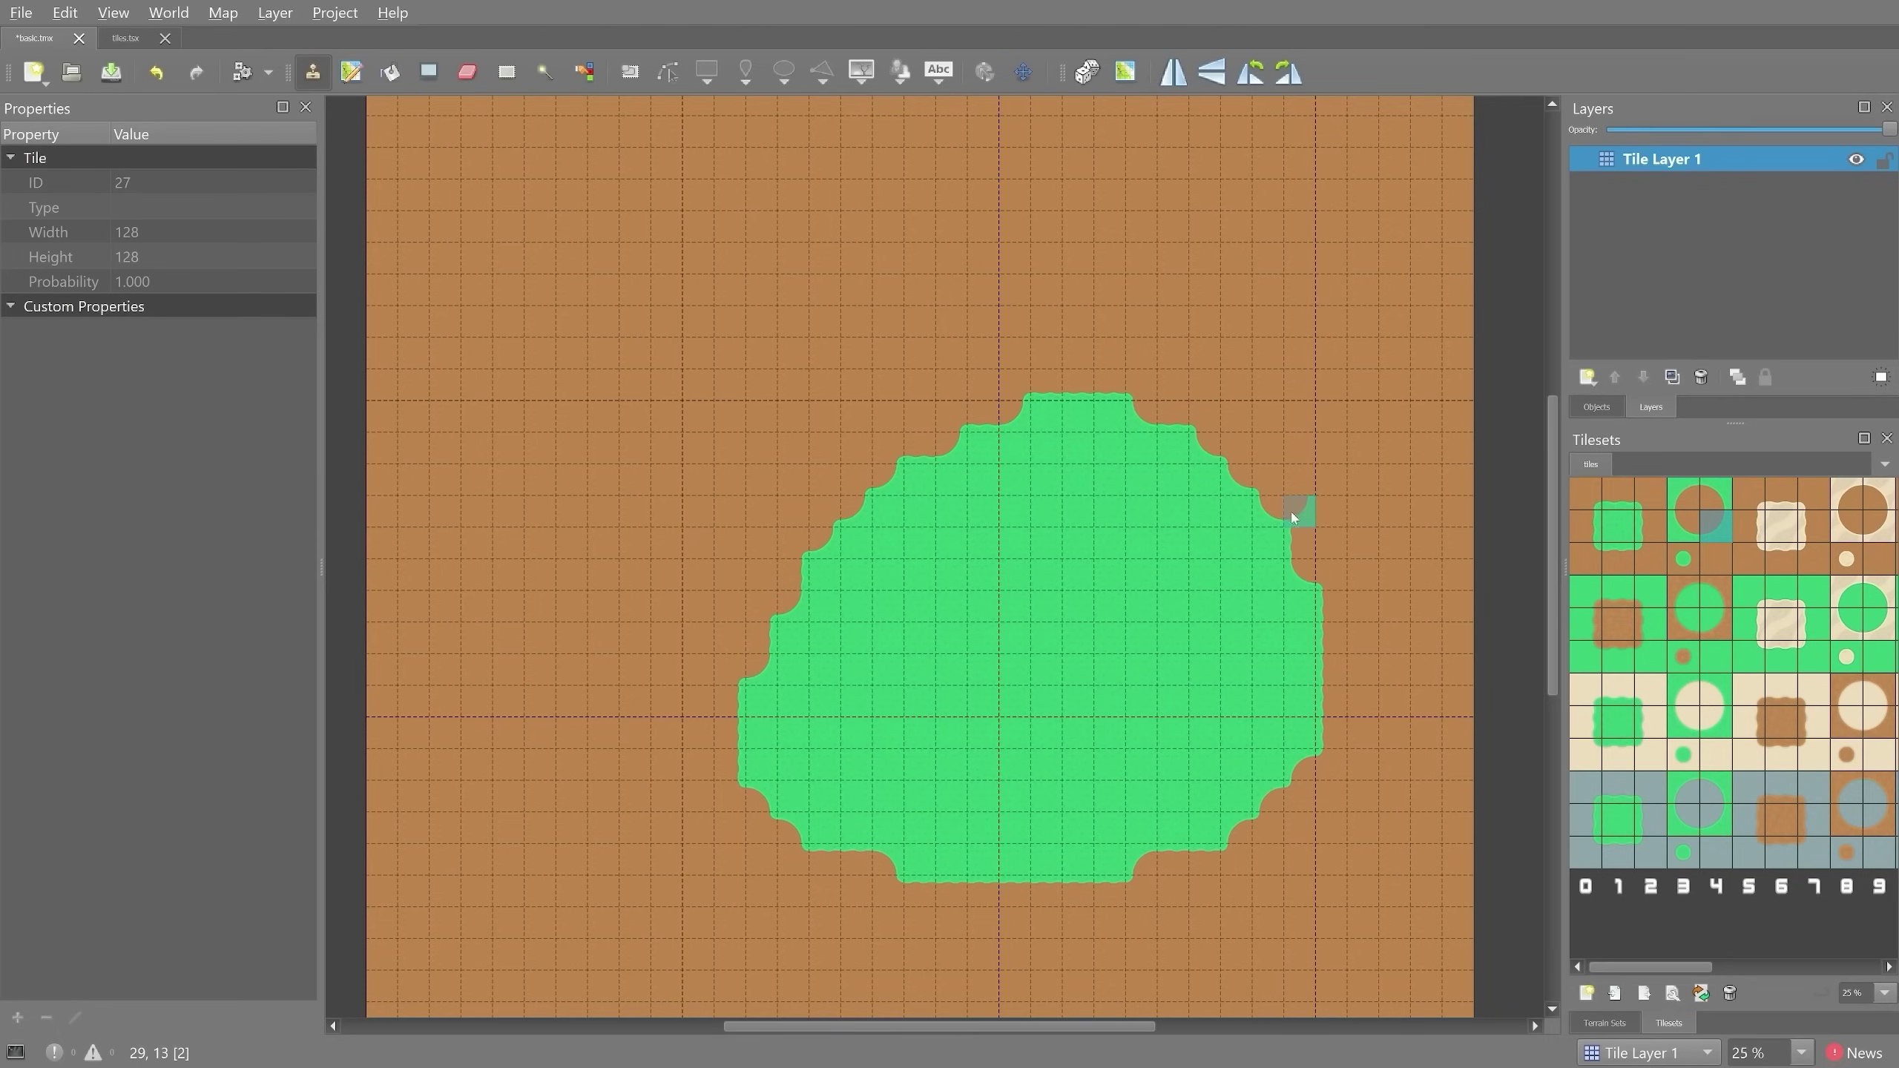
left_click(1604, 1022)
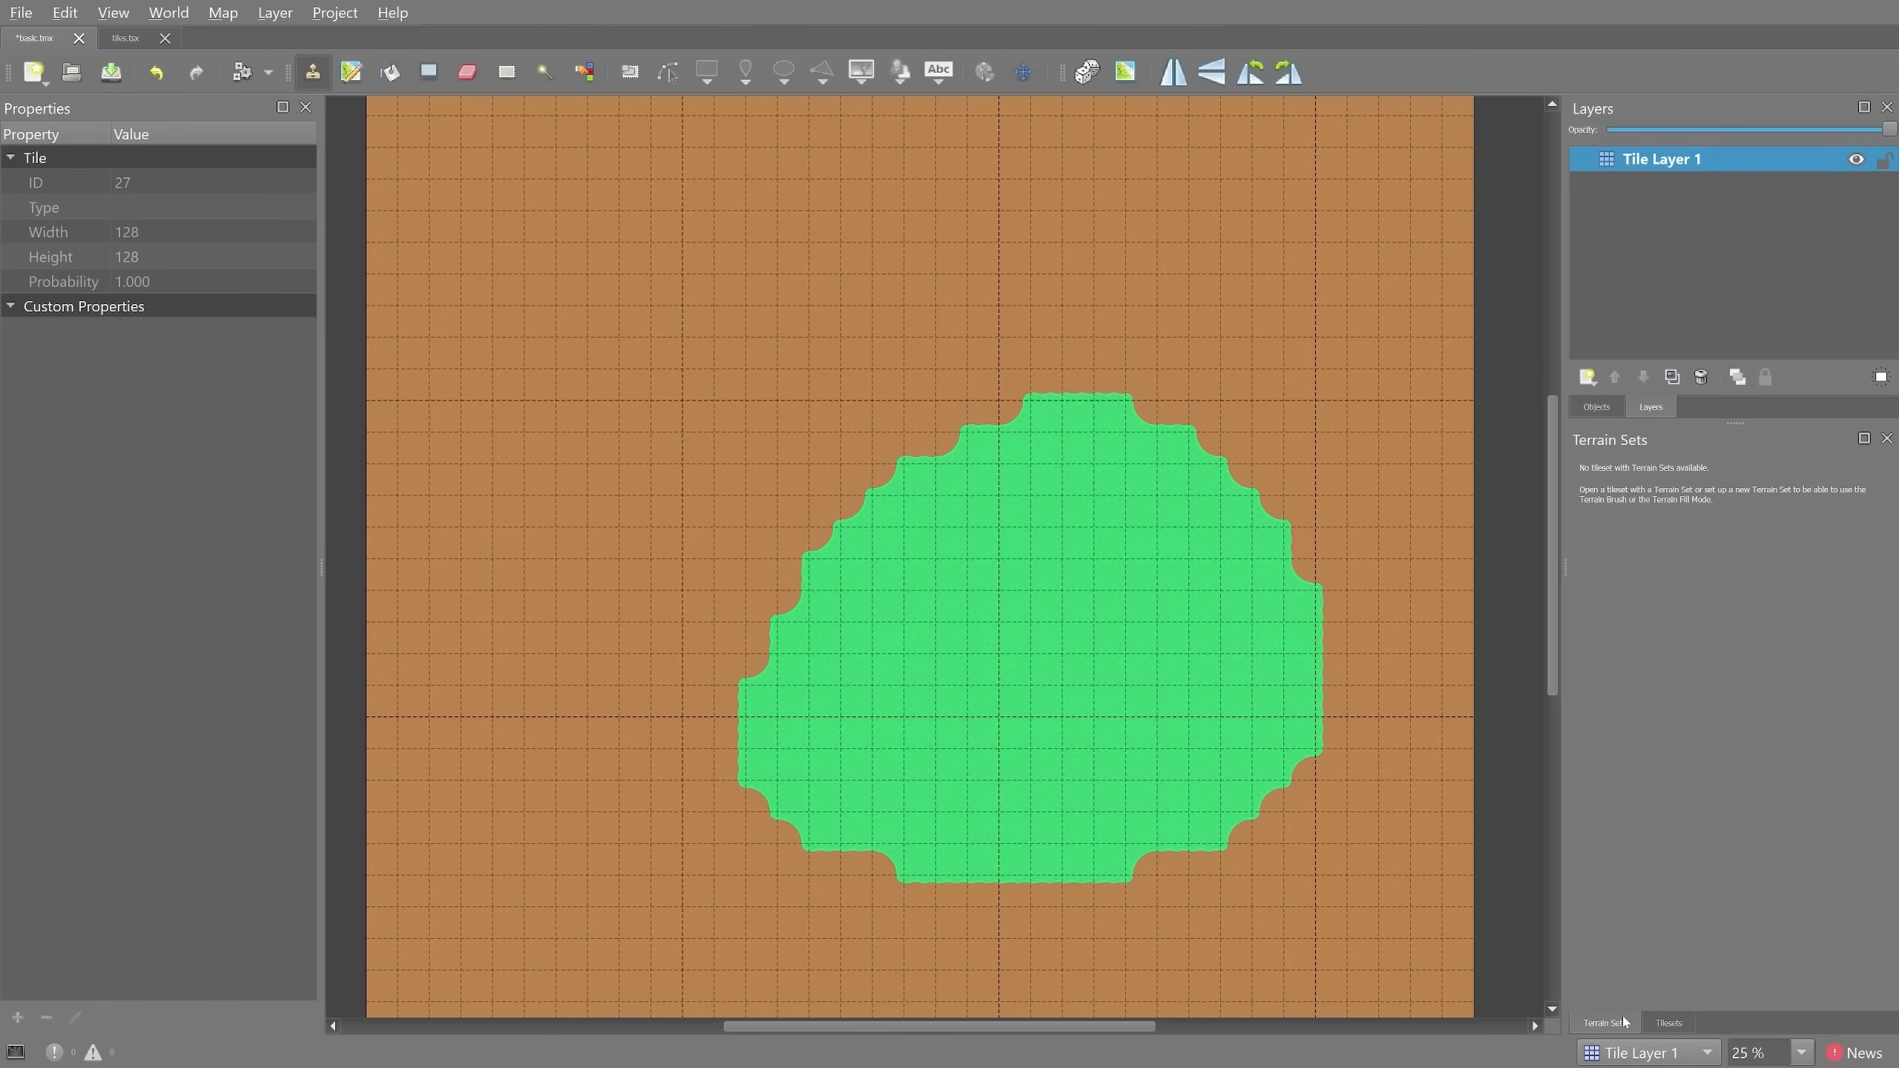
left_click(1674, 1022)
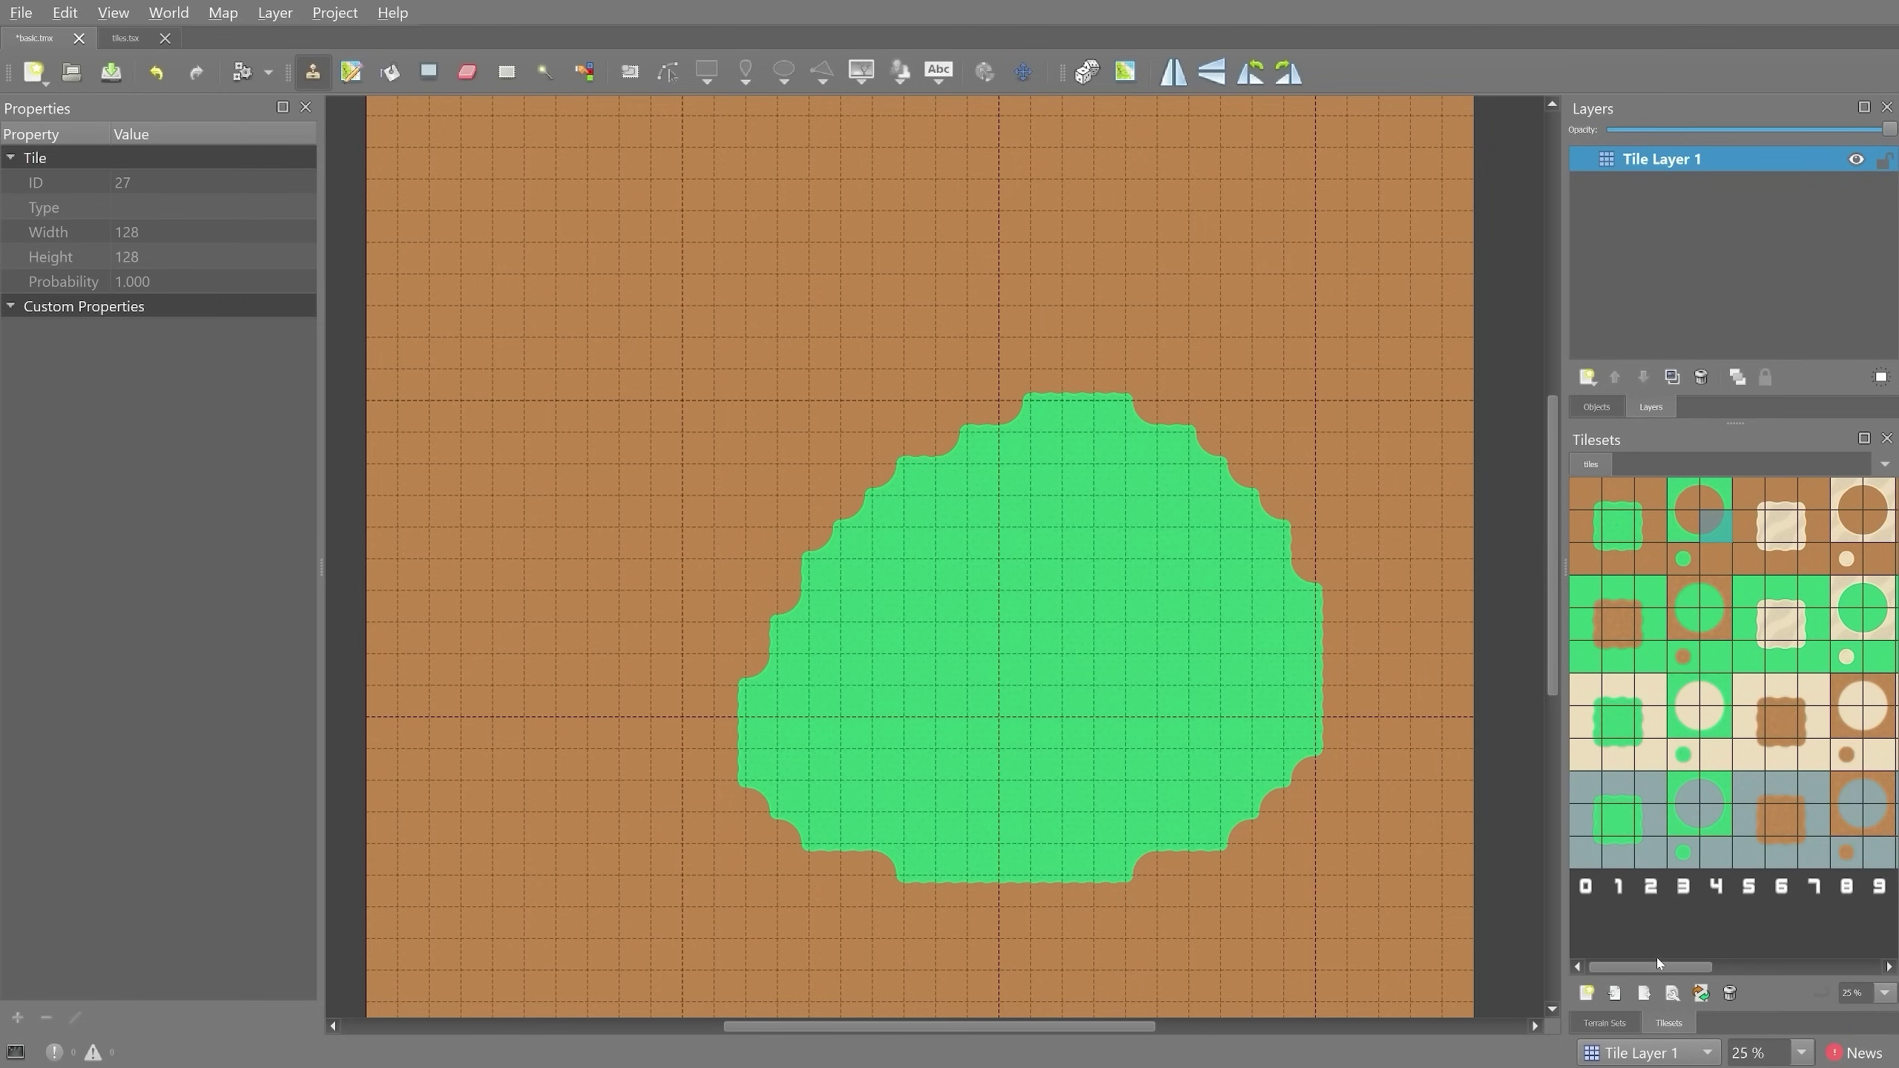
- Try to stamp the star-shaped green plant tile inside the grass patch, and undo the stamp
left_click_drag(1639, 970, 1842, 968)
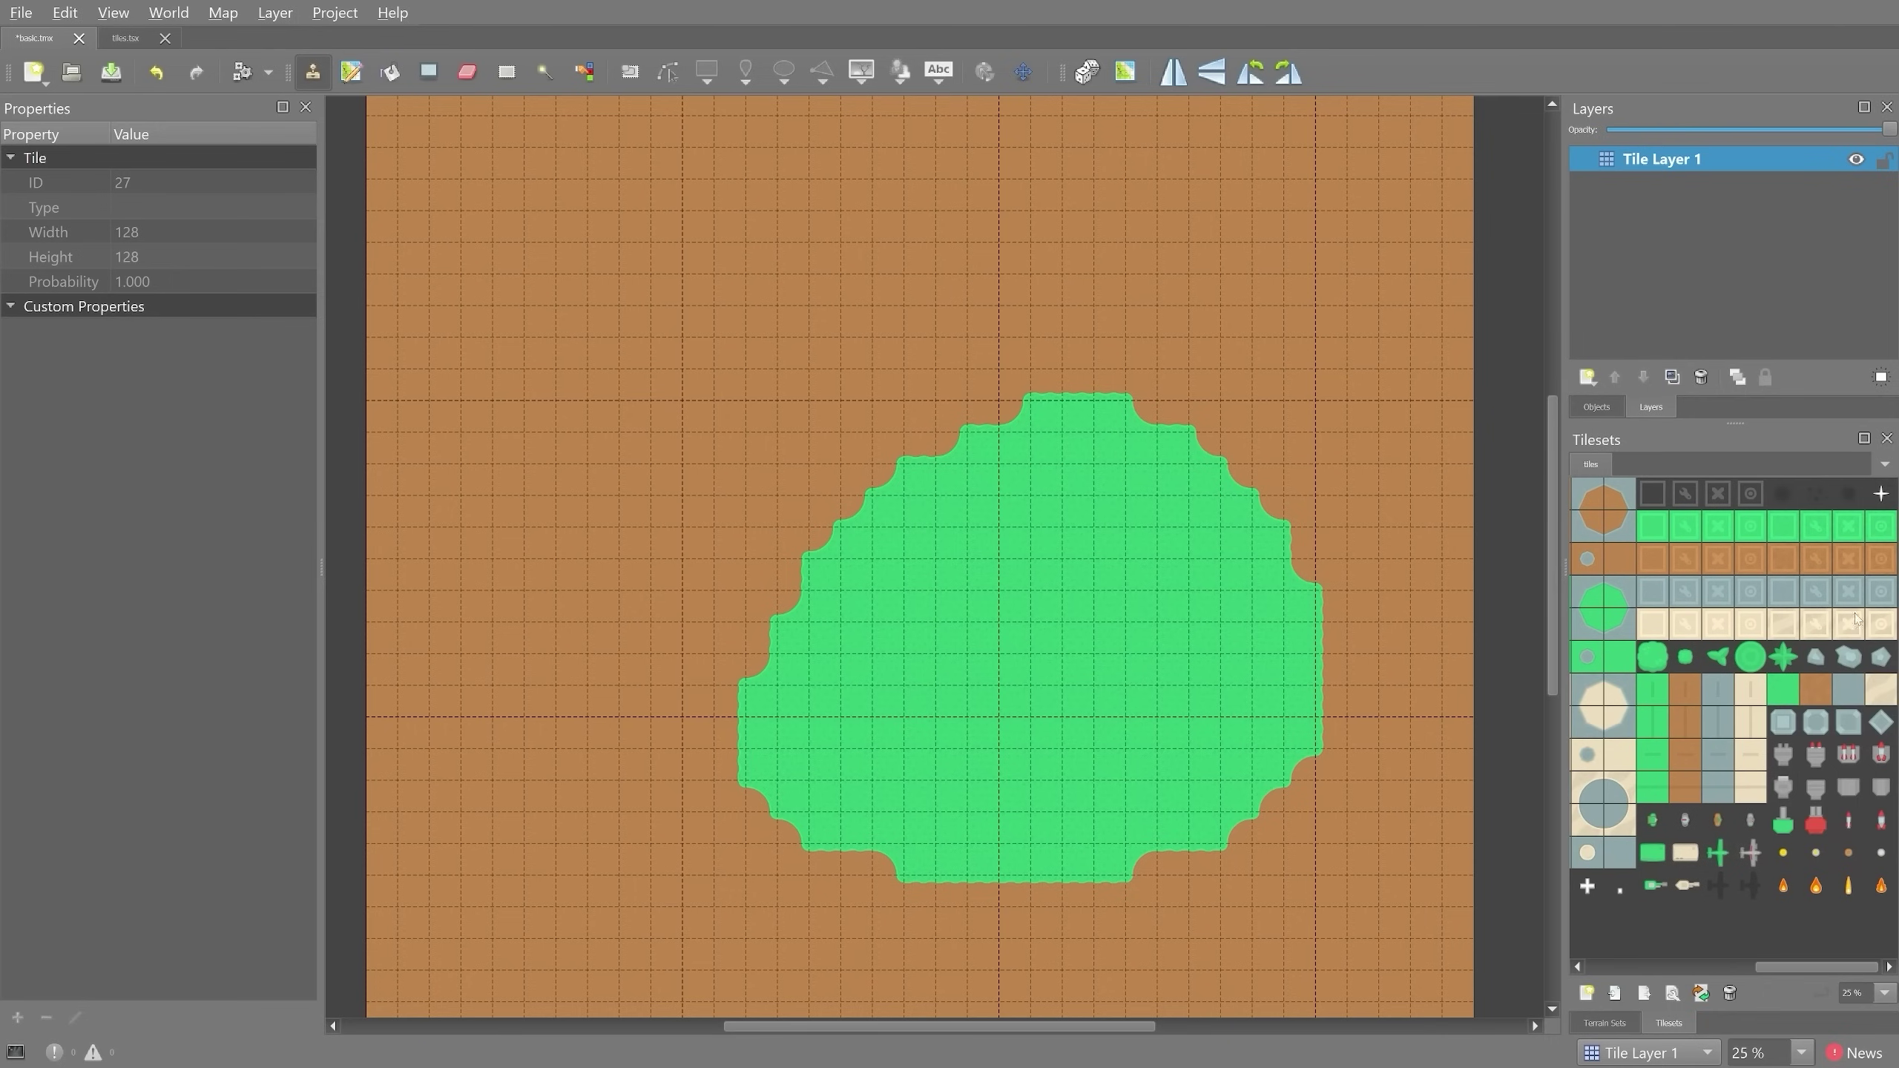
left_click(1786, 659)
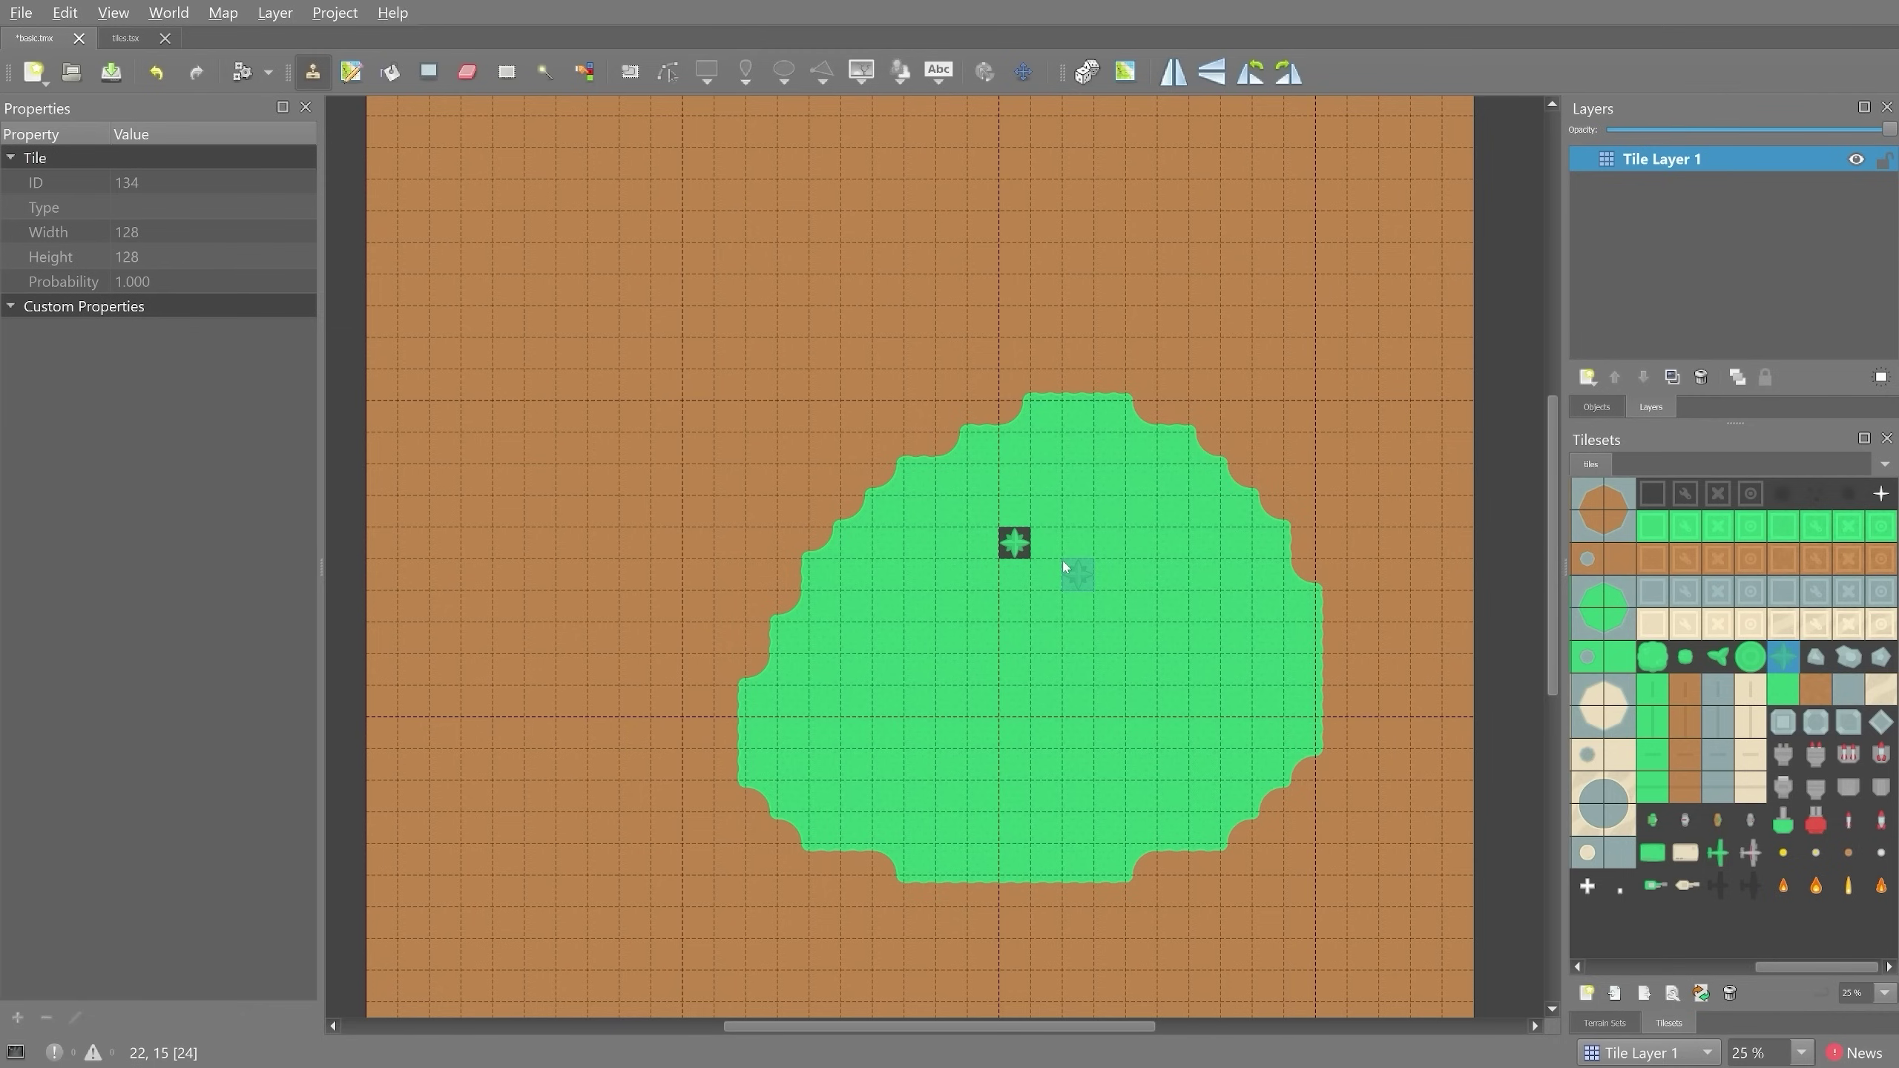
scroll(1034, 529, "up", 3, "ctrl")
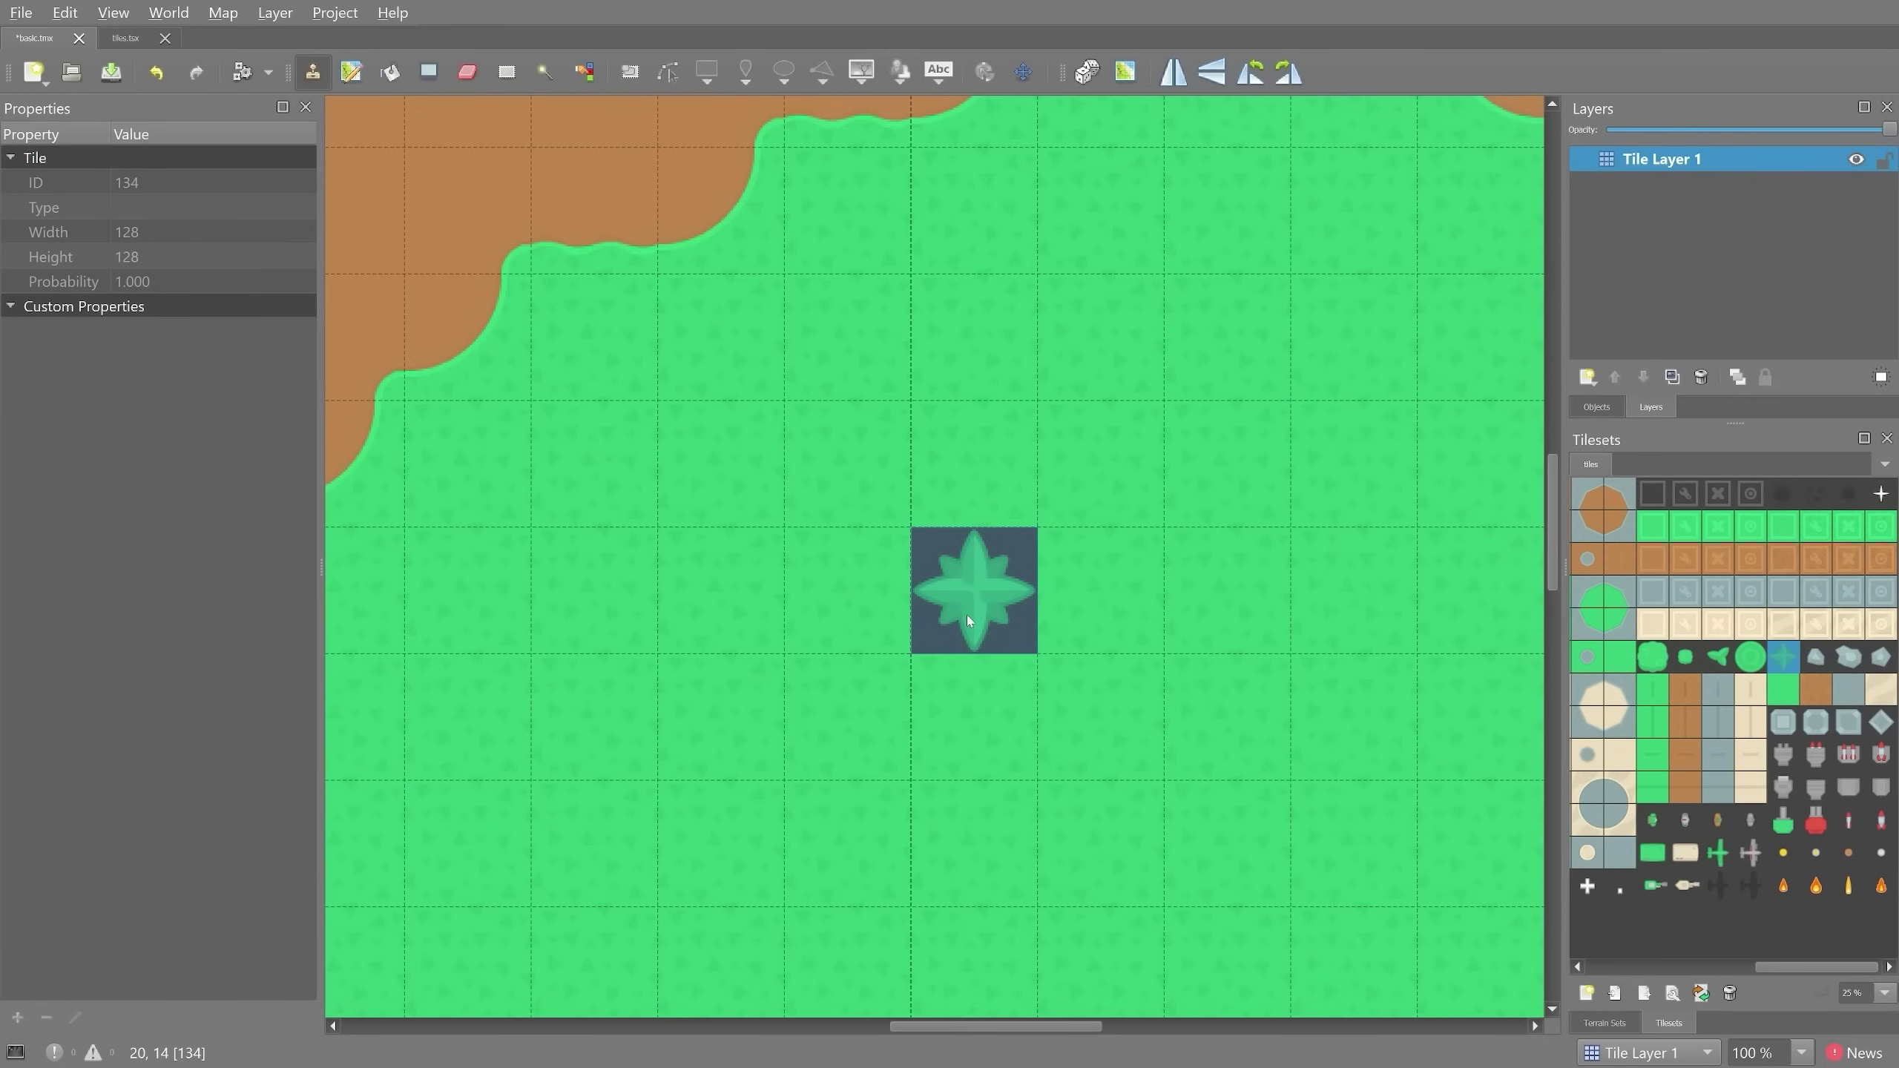
key("ctrl+z")
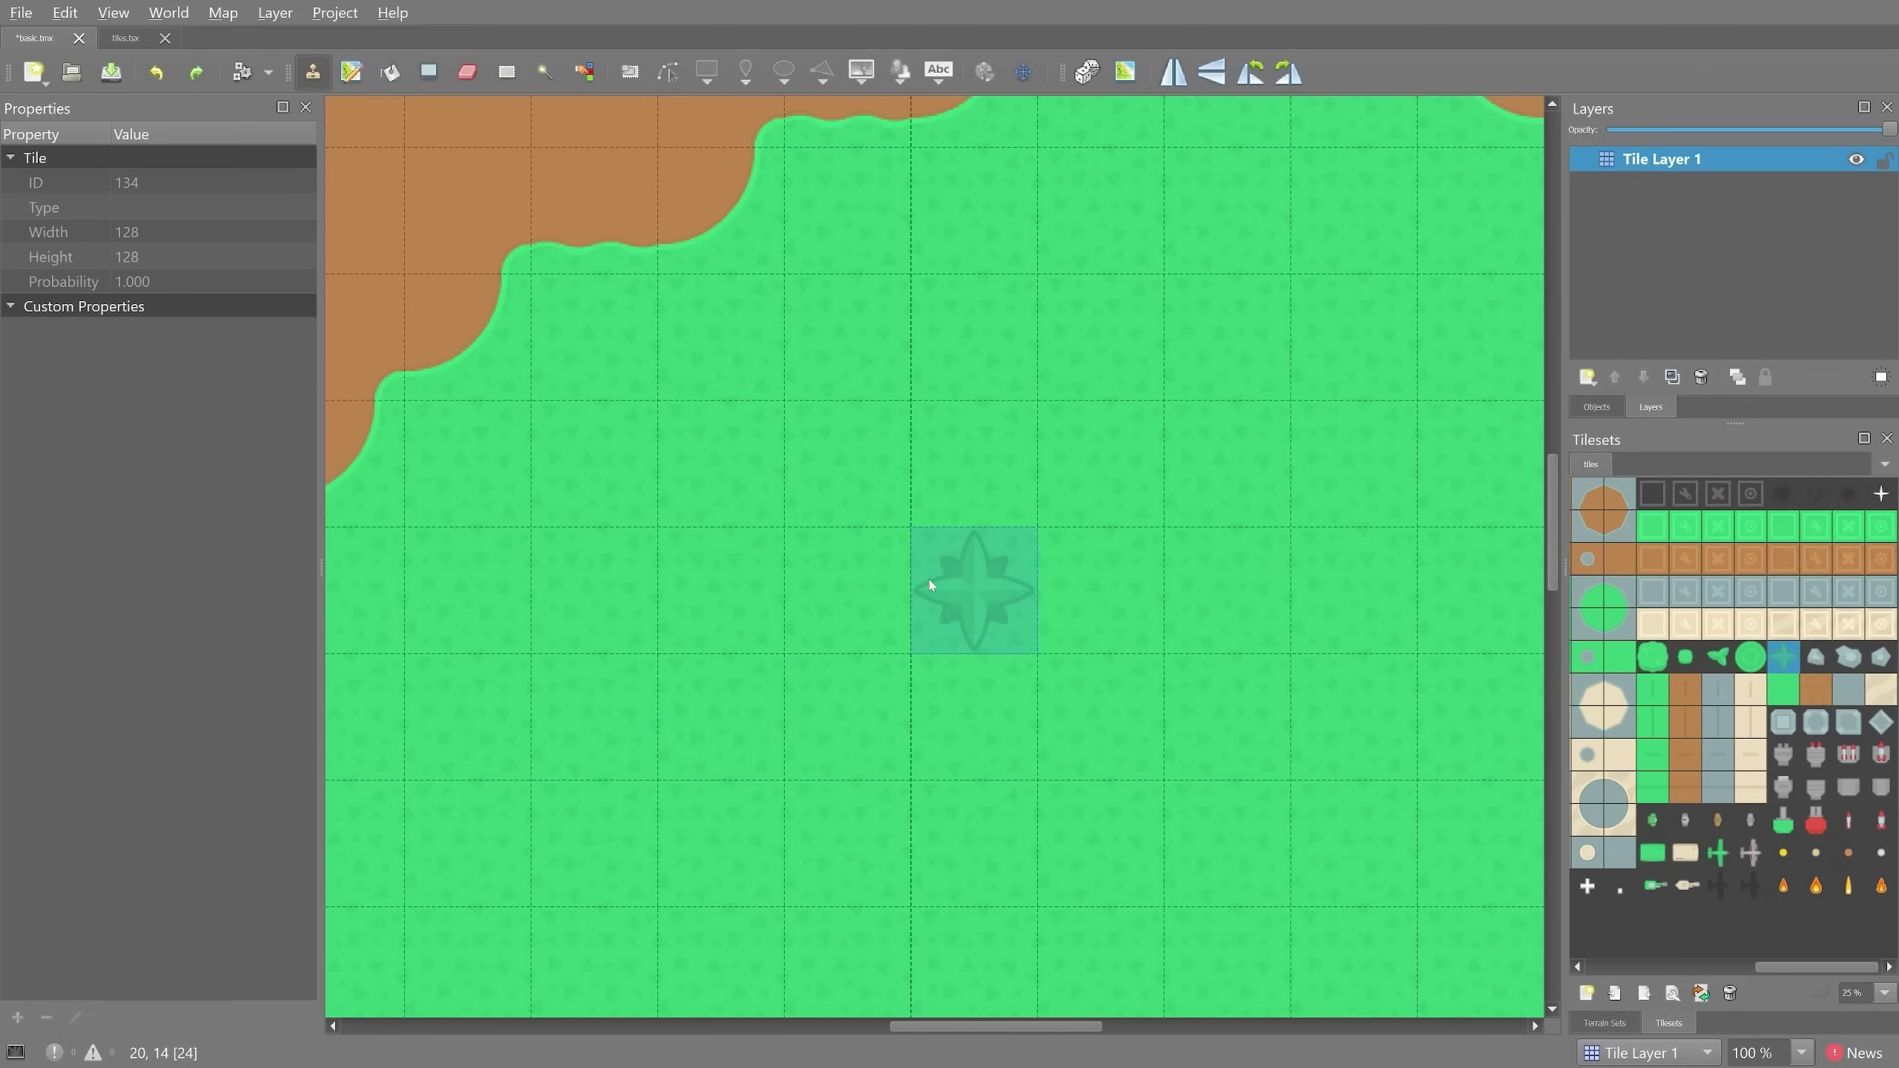
- Rename the tile layer Tile Layer 1 to Ground
double_click(1659, 160)
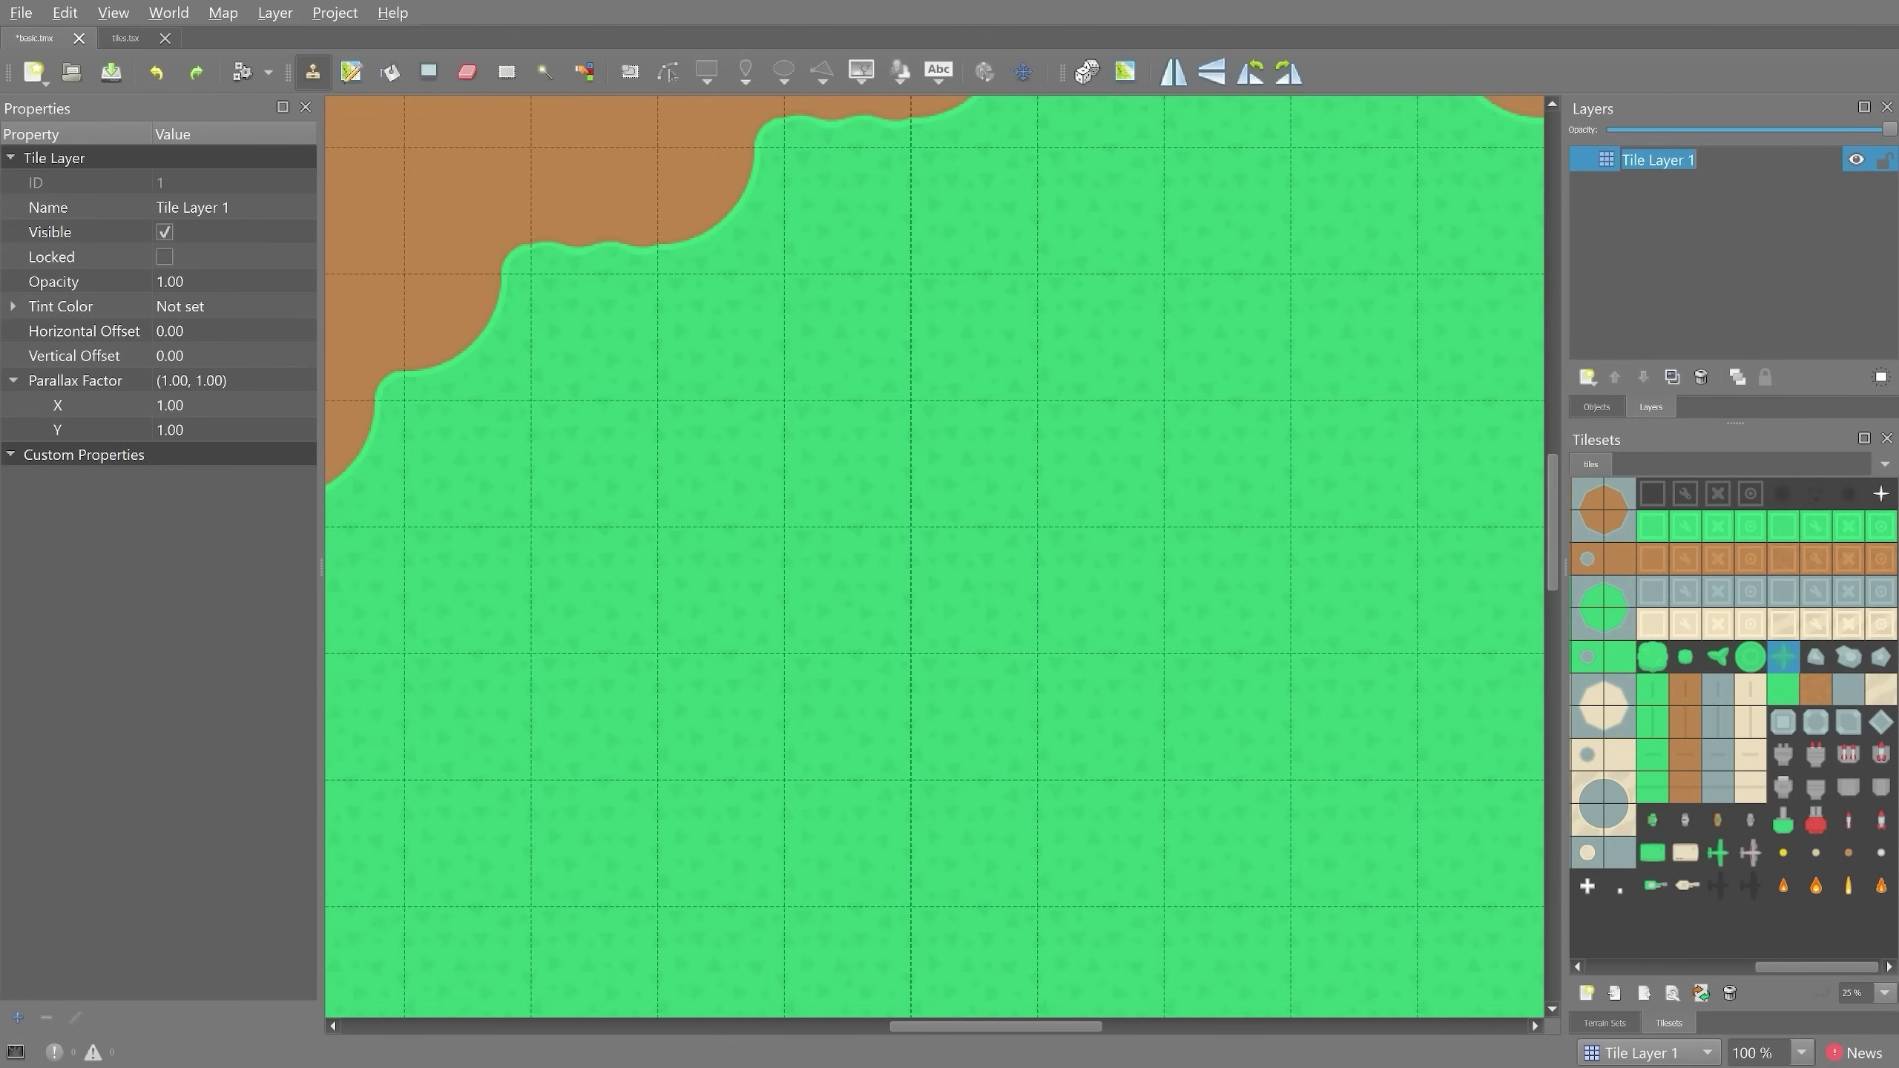
type("Ground")
key("Return")
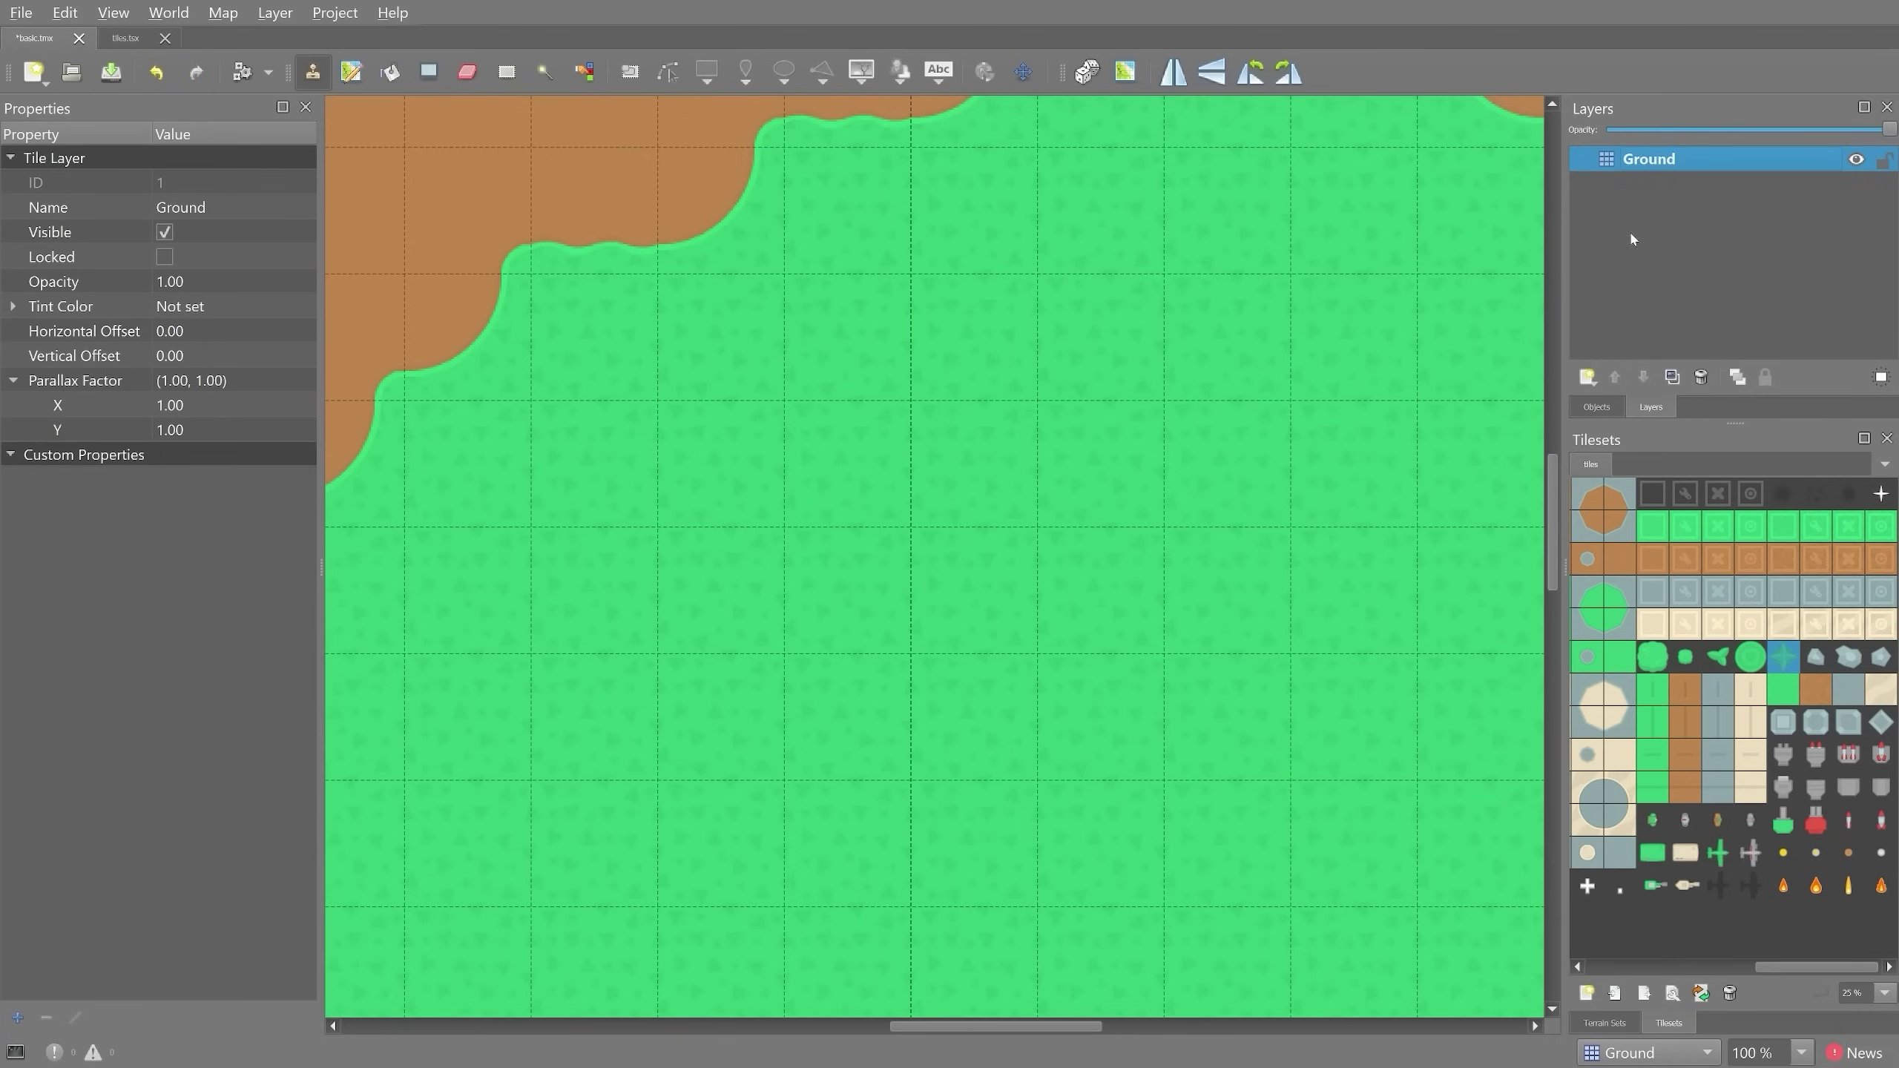
- Add a new tile layer above Ground and name it Plants and rocks
left_click(1588, 377)
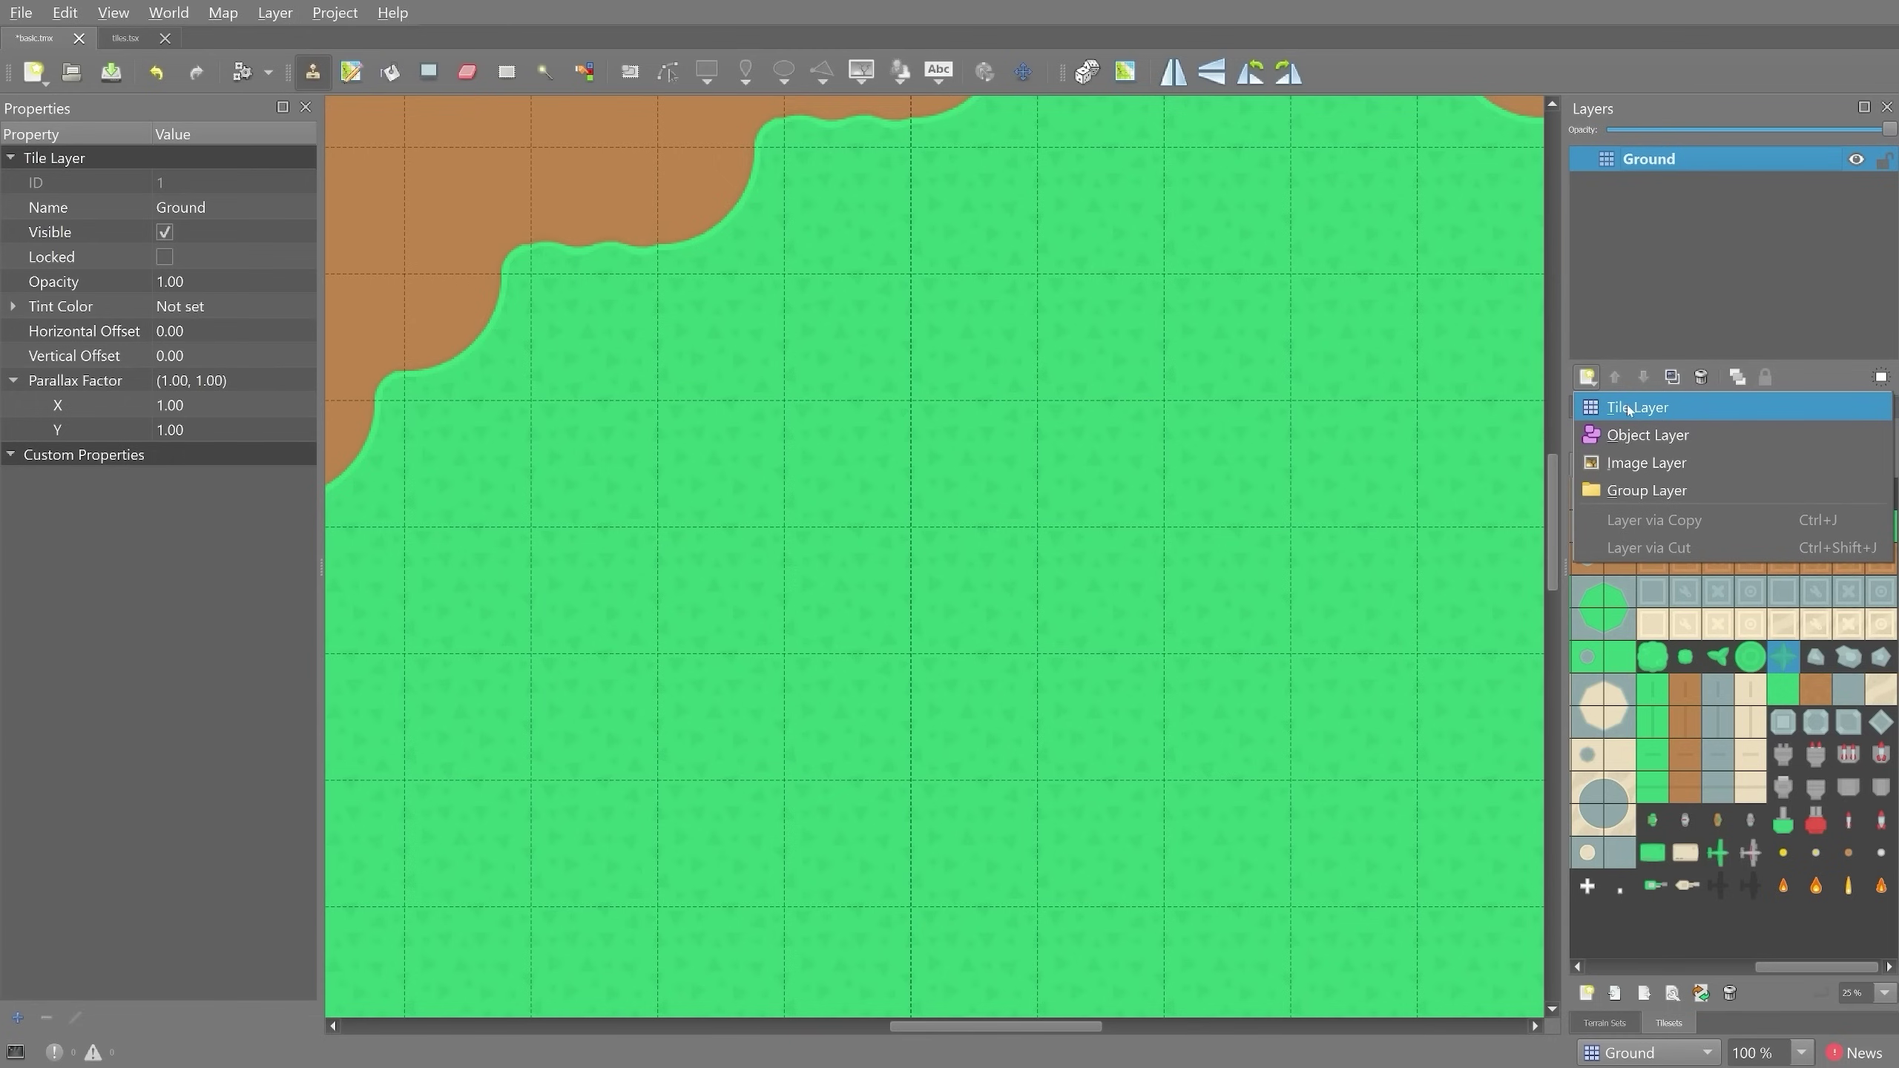
left_click(1628, 408)
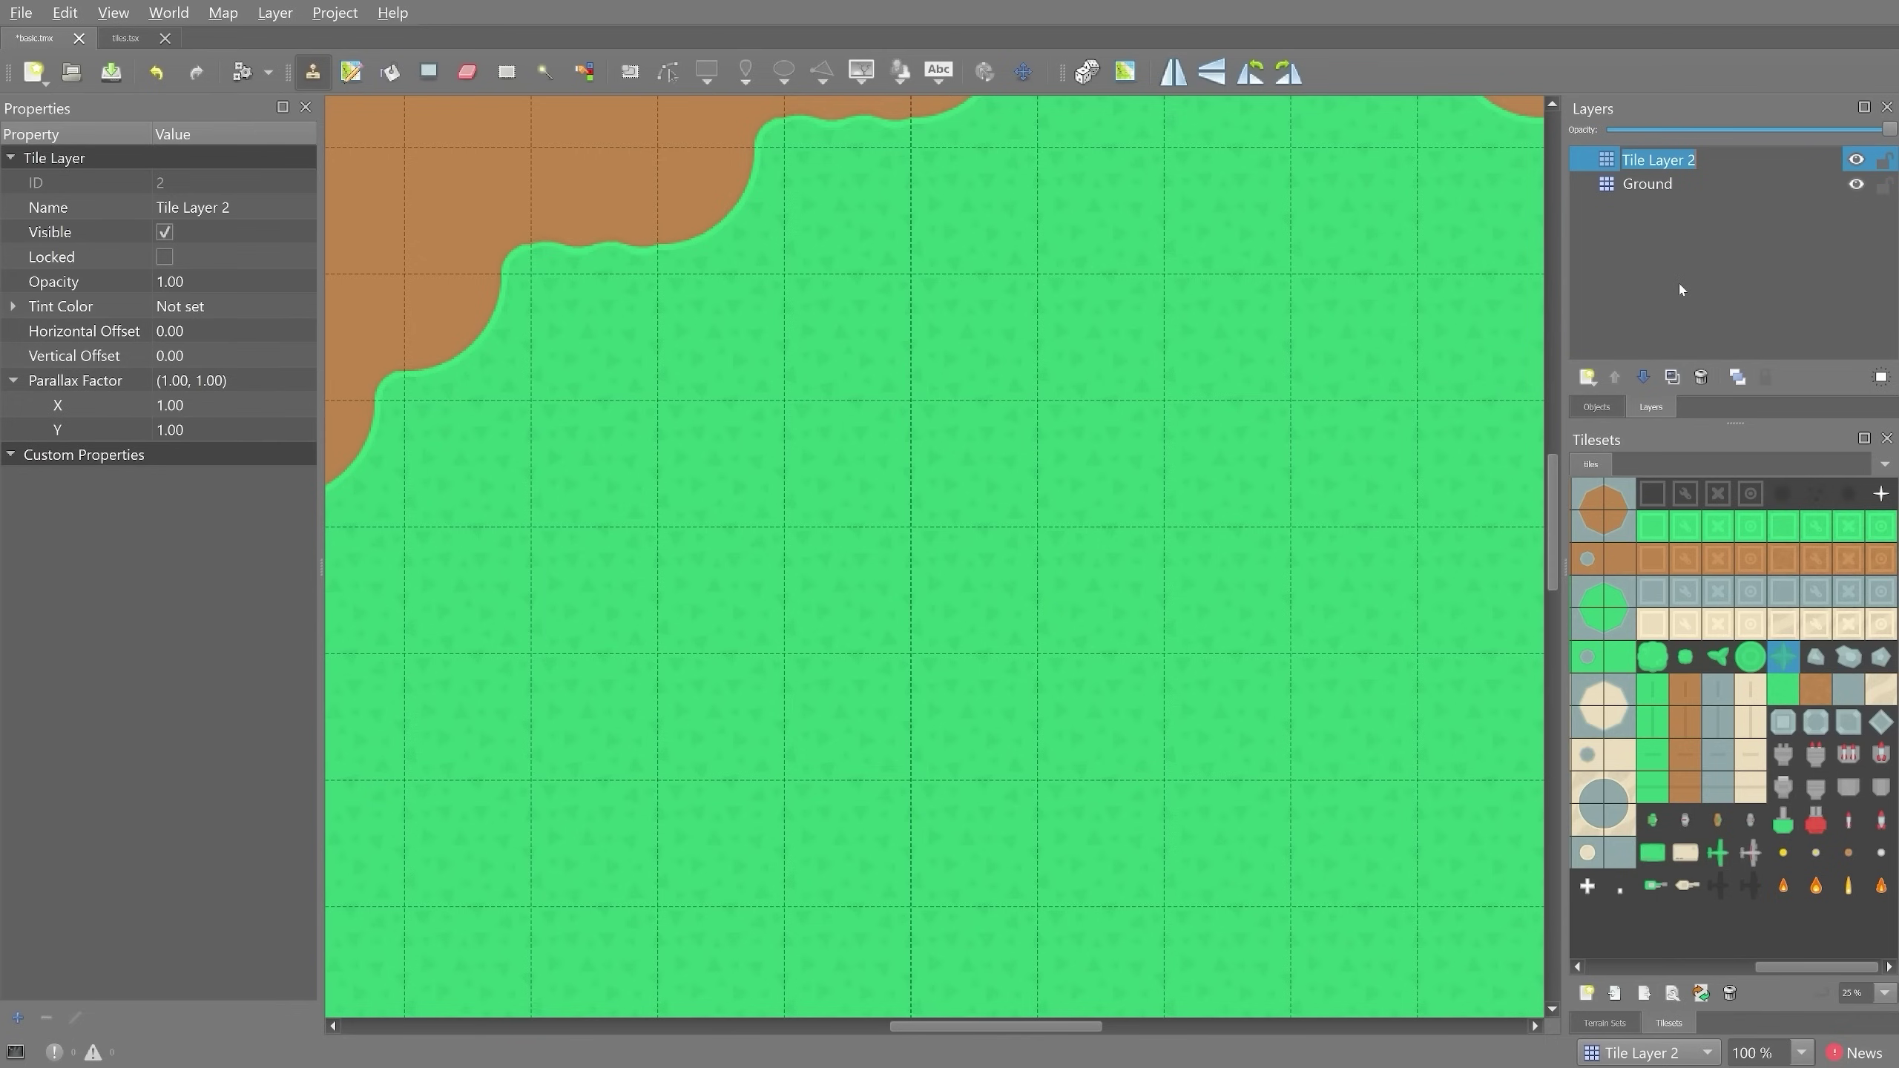
type("PLants and rocks")
key("Right")
key("Delete")
type("l")
key("Return")
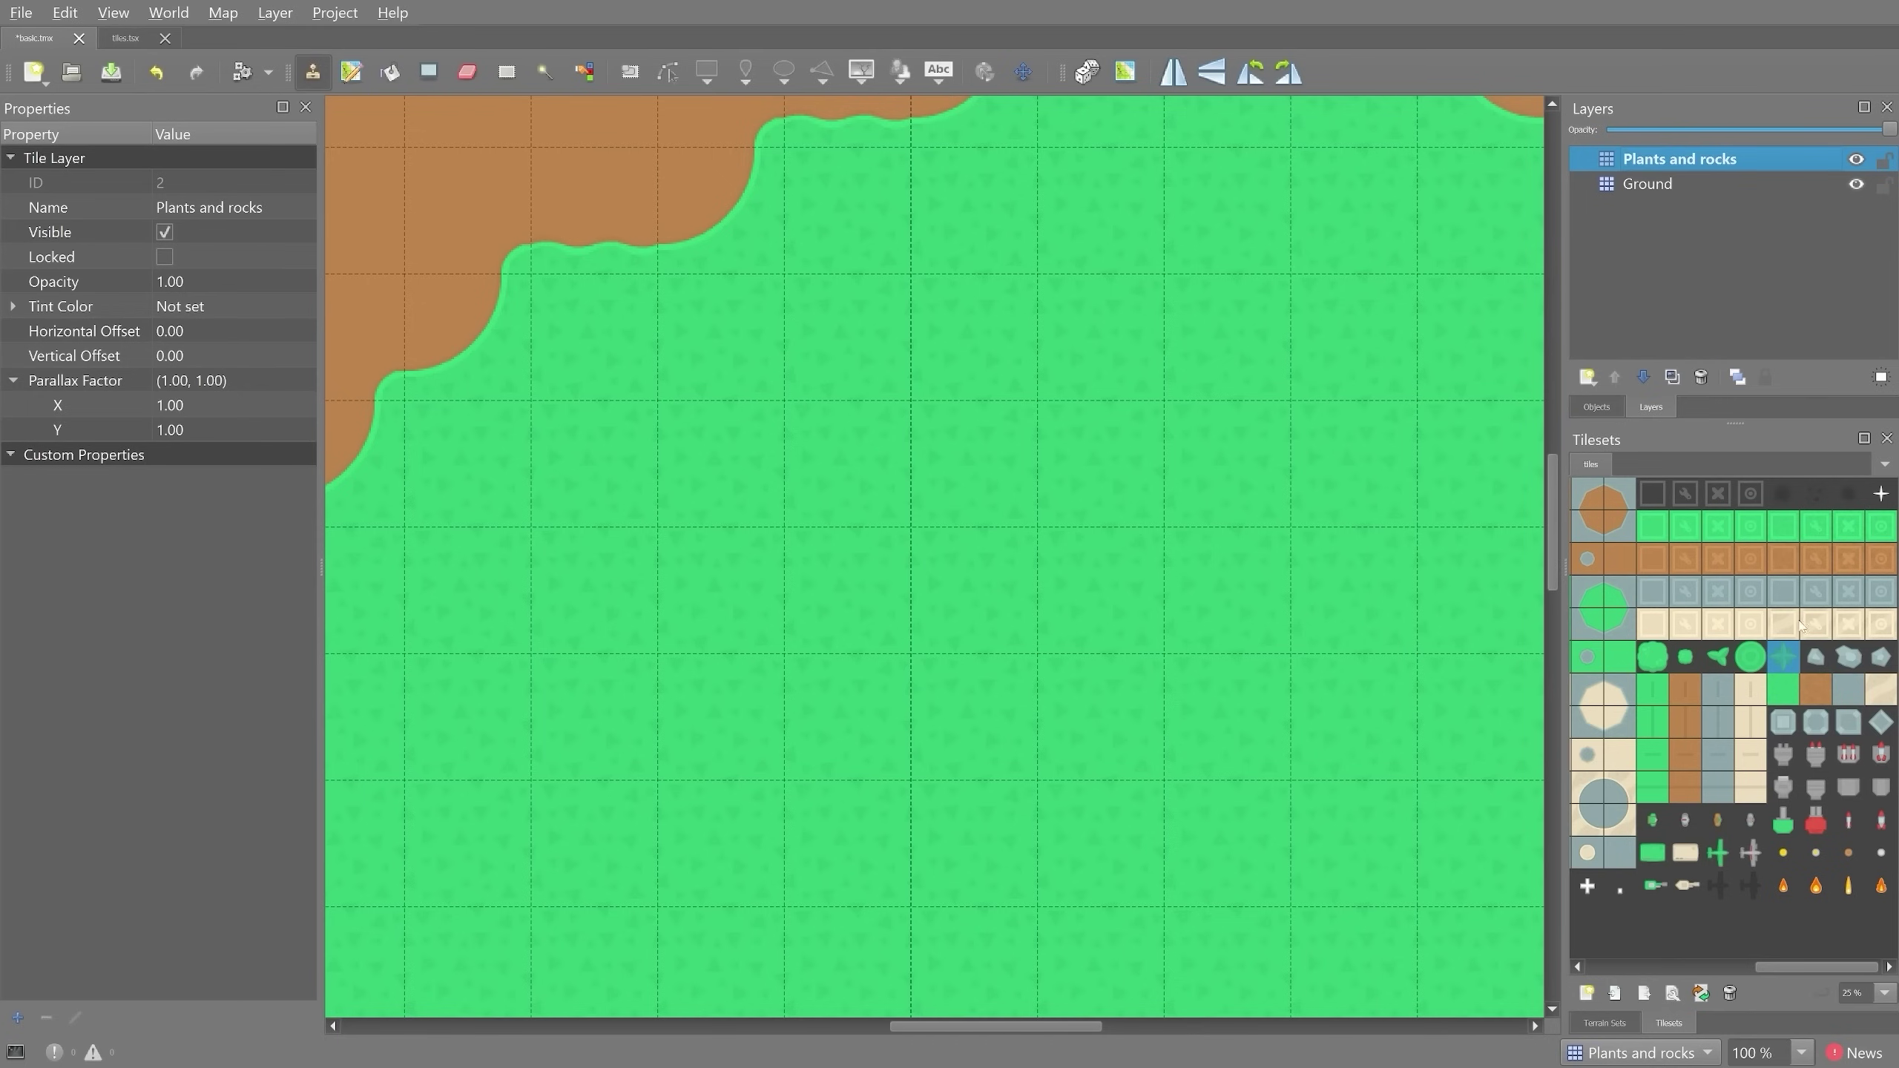
- Stamp the star-shaped plant tile inside the grass on the Plants and rocks layer, and toggle each layer's visibility off and on
left_click(1783, 656)
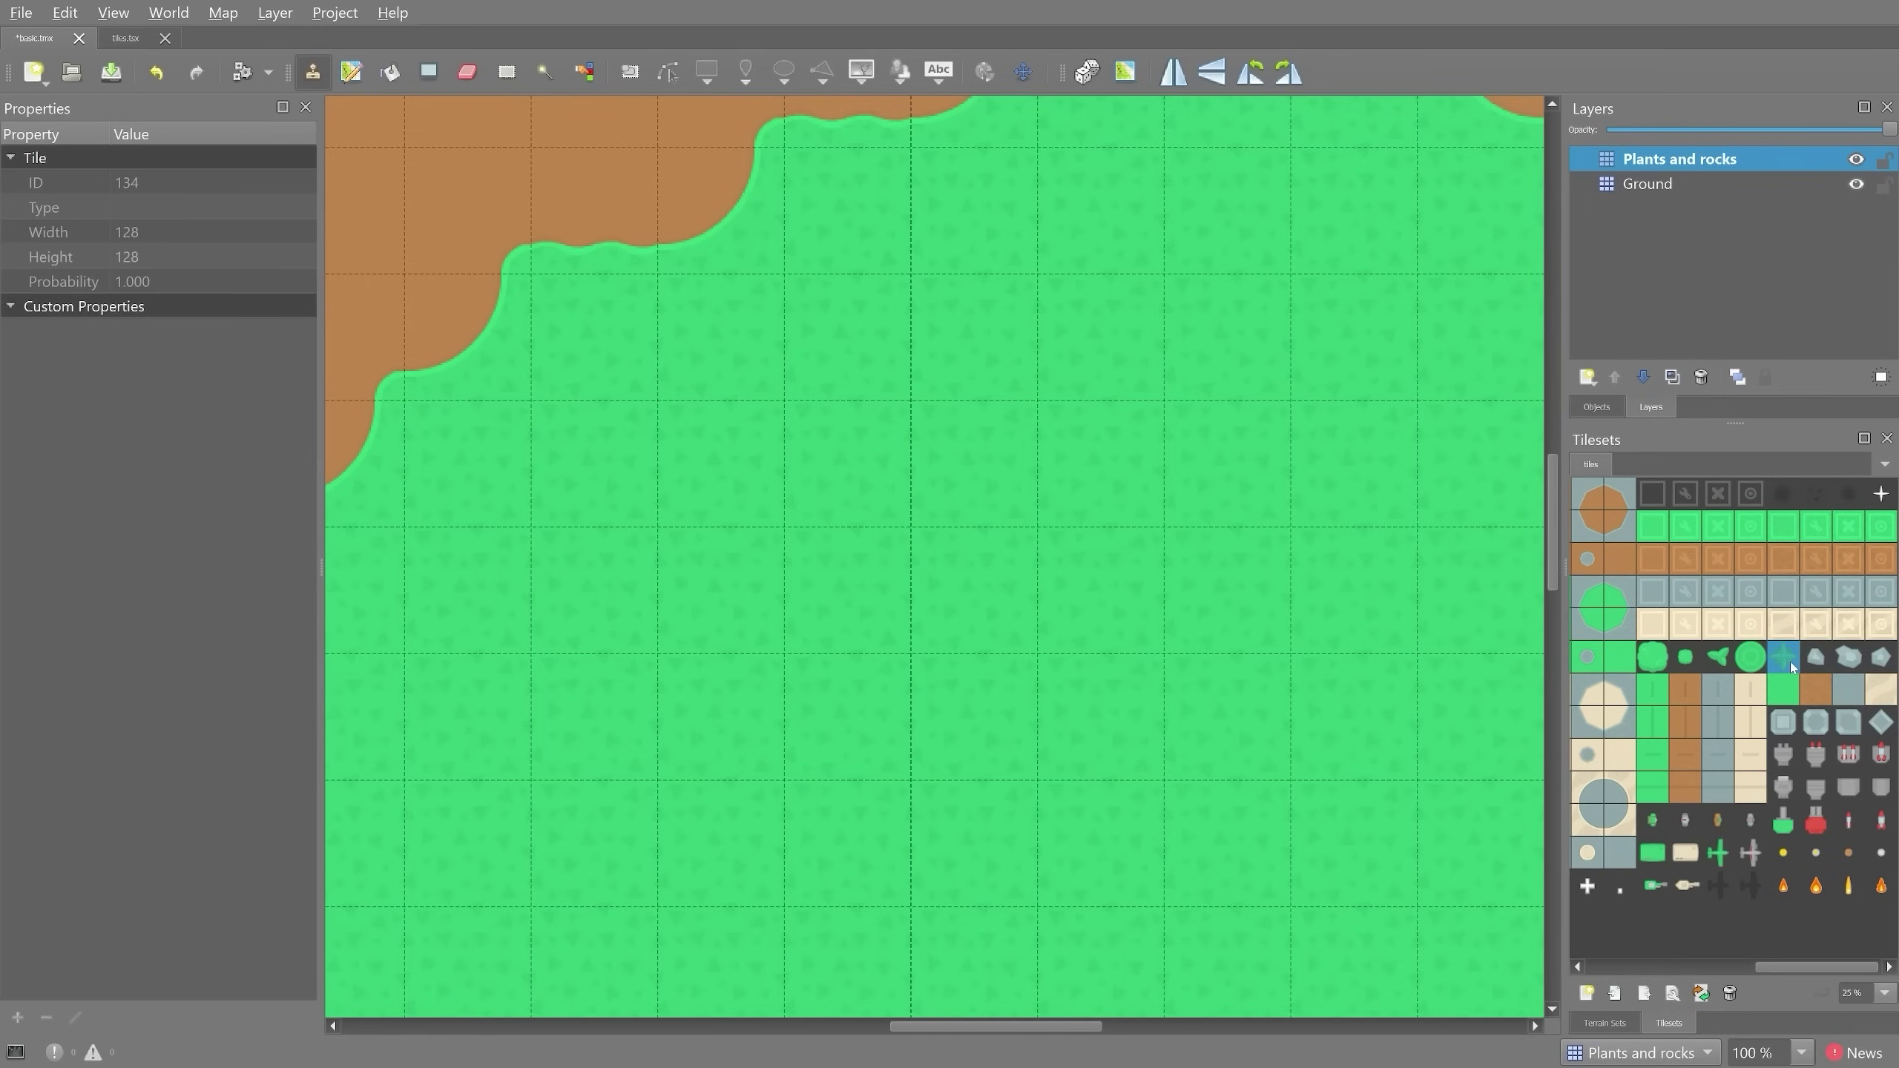
left_click(880, 584)
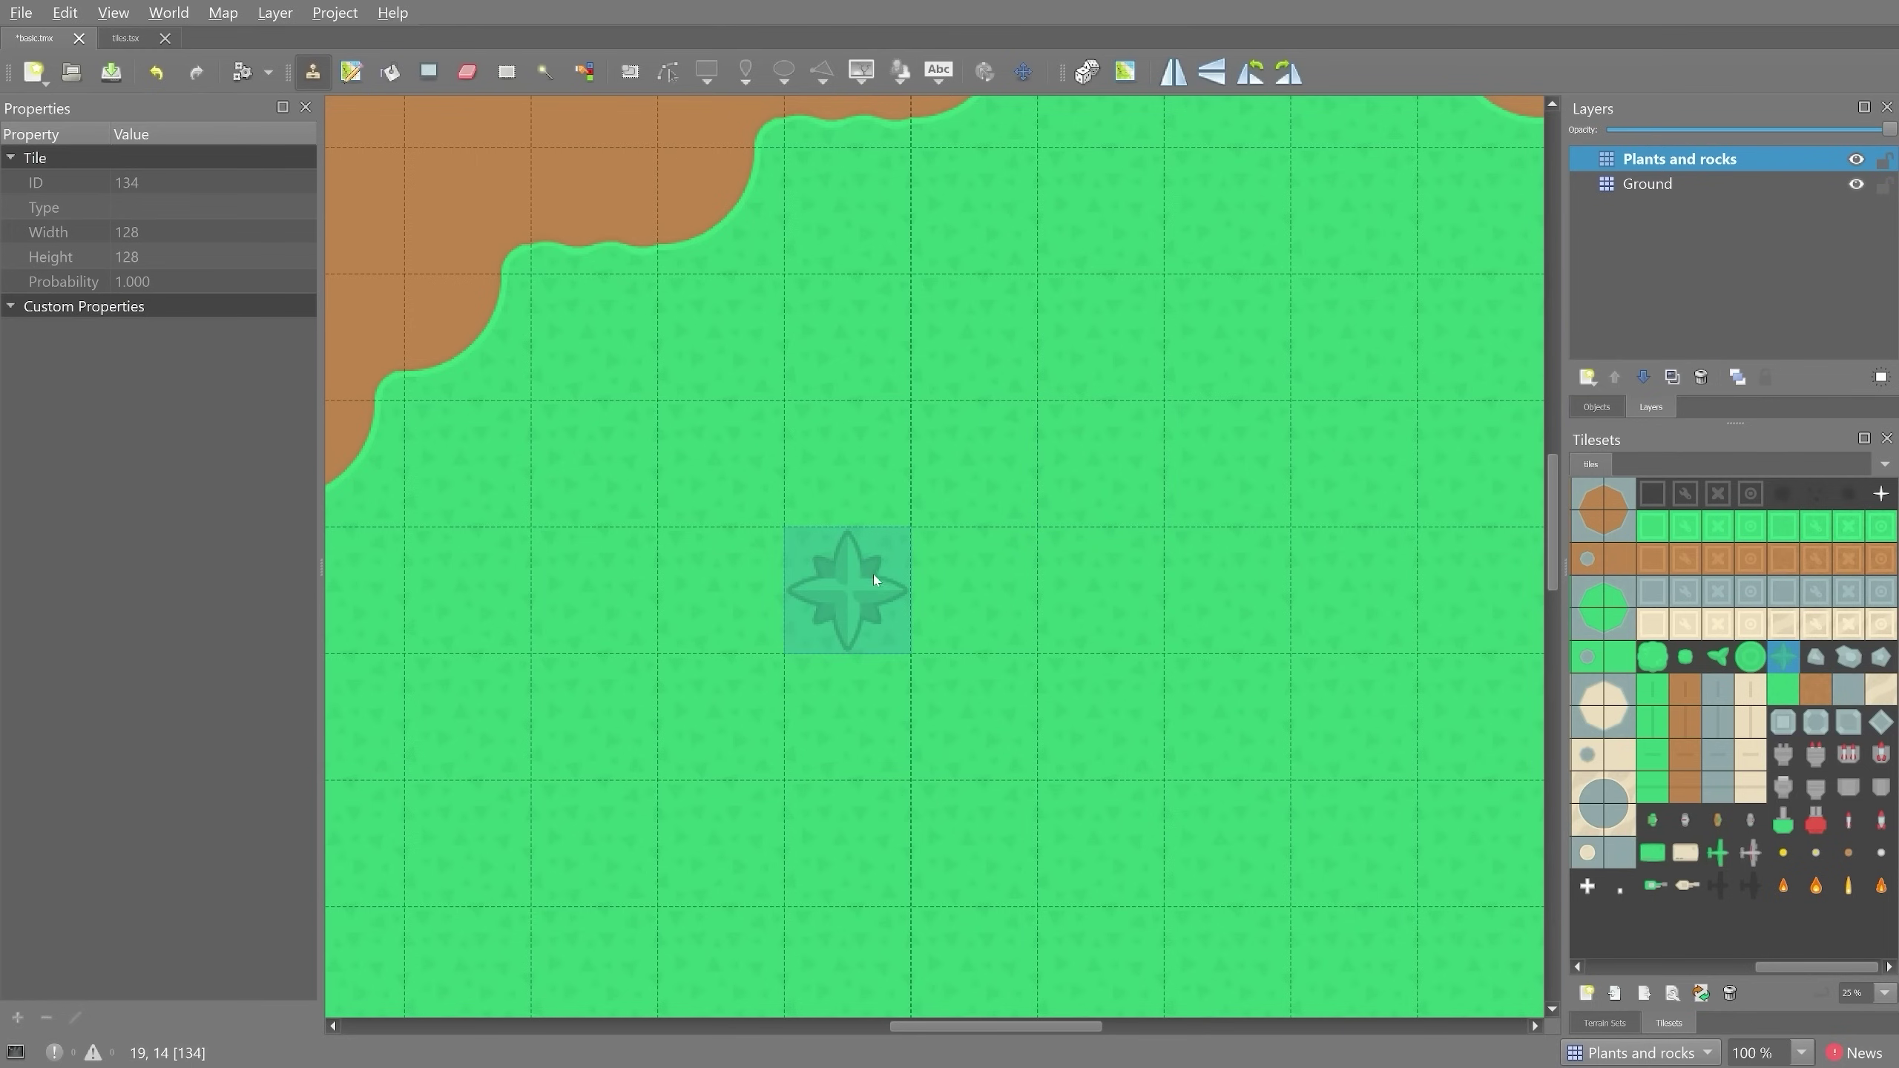
left_click(1858, 159)
left_click(1857, 160)
left_click(1857, 159)
left_click(1857, 159)
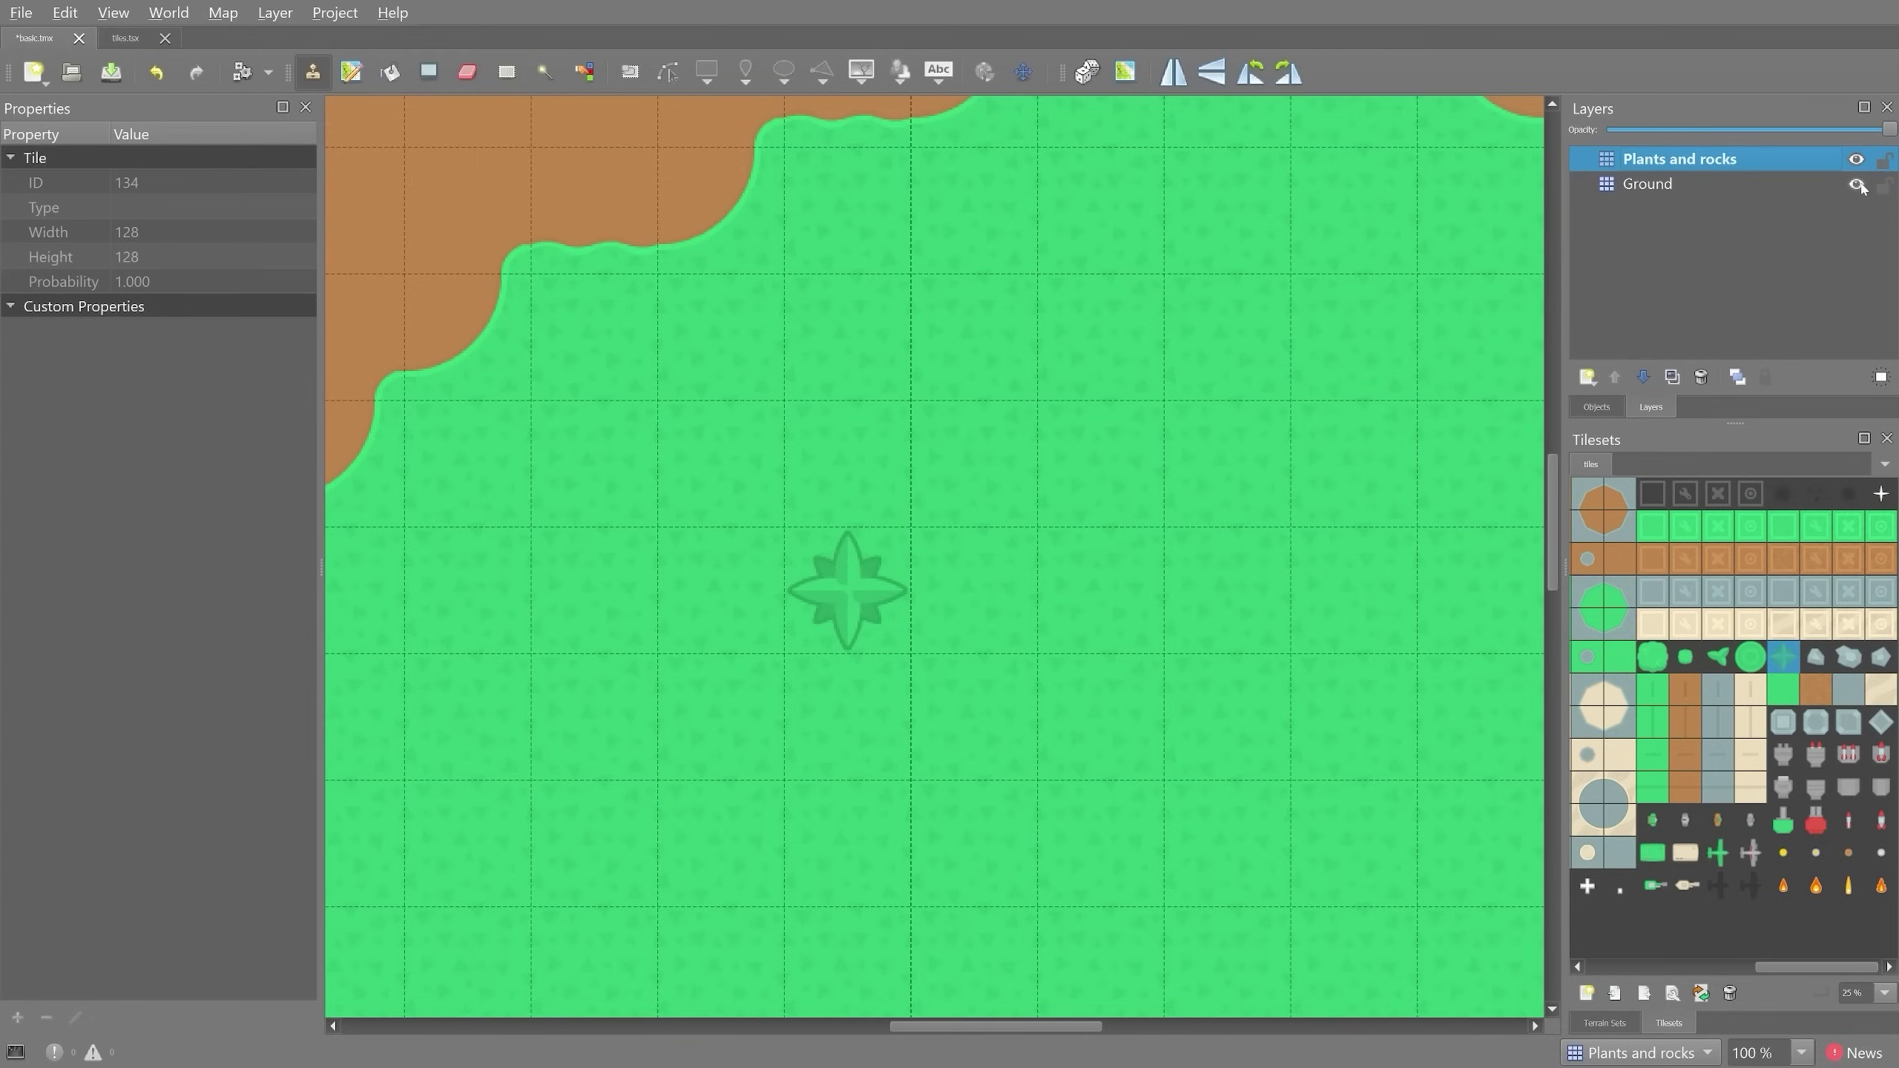
left_click(1857, 185)
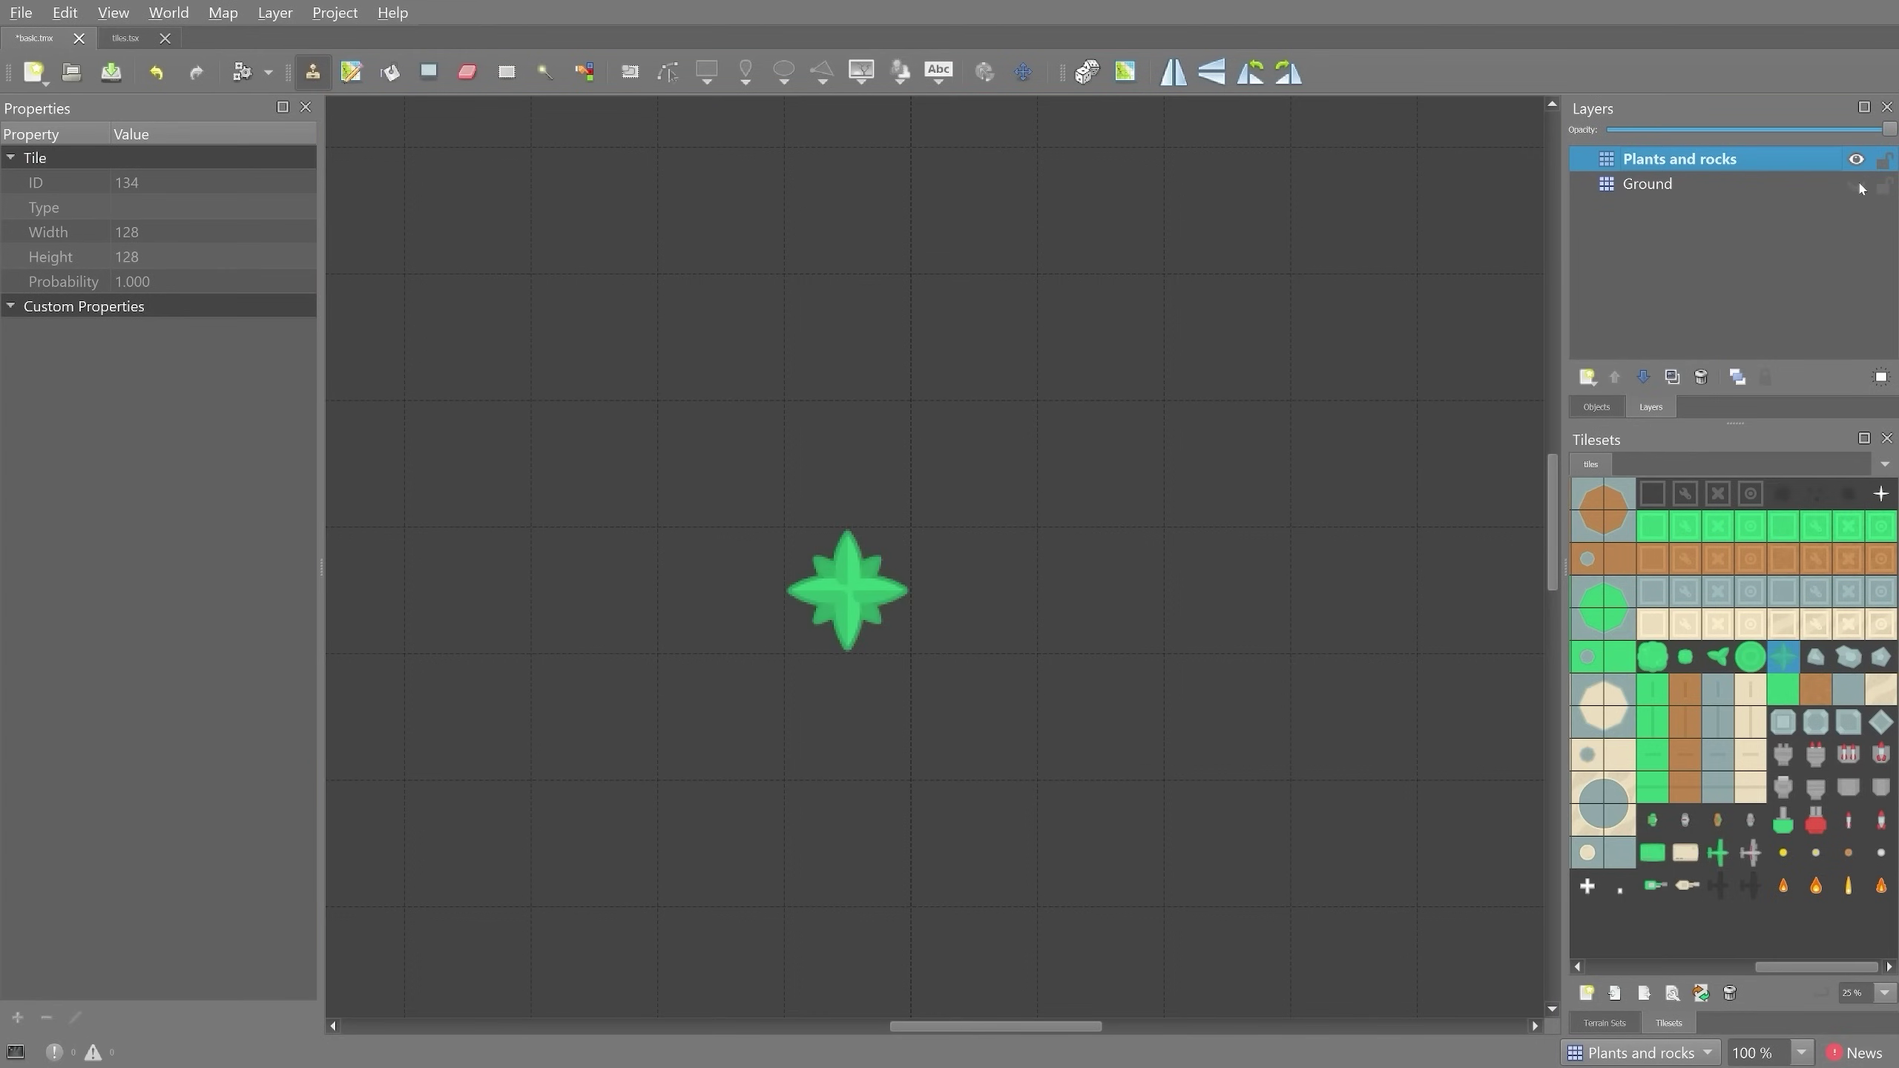
left_click(1857, 185)
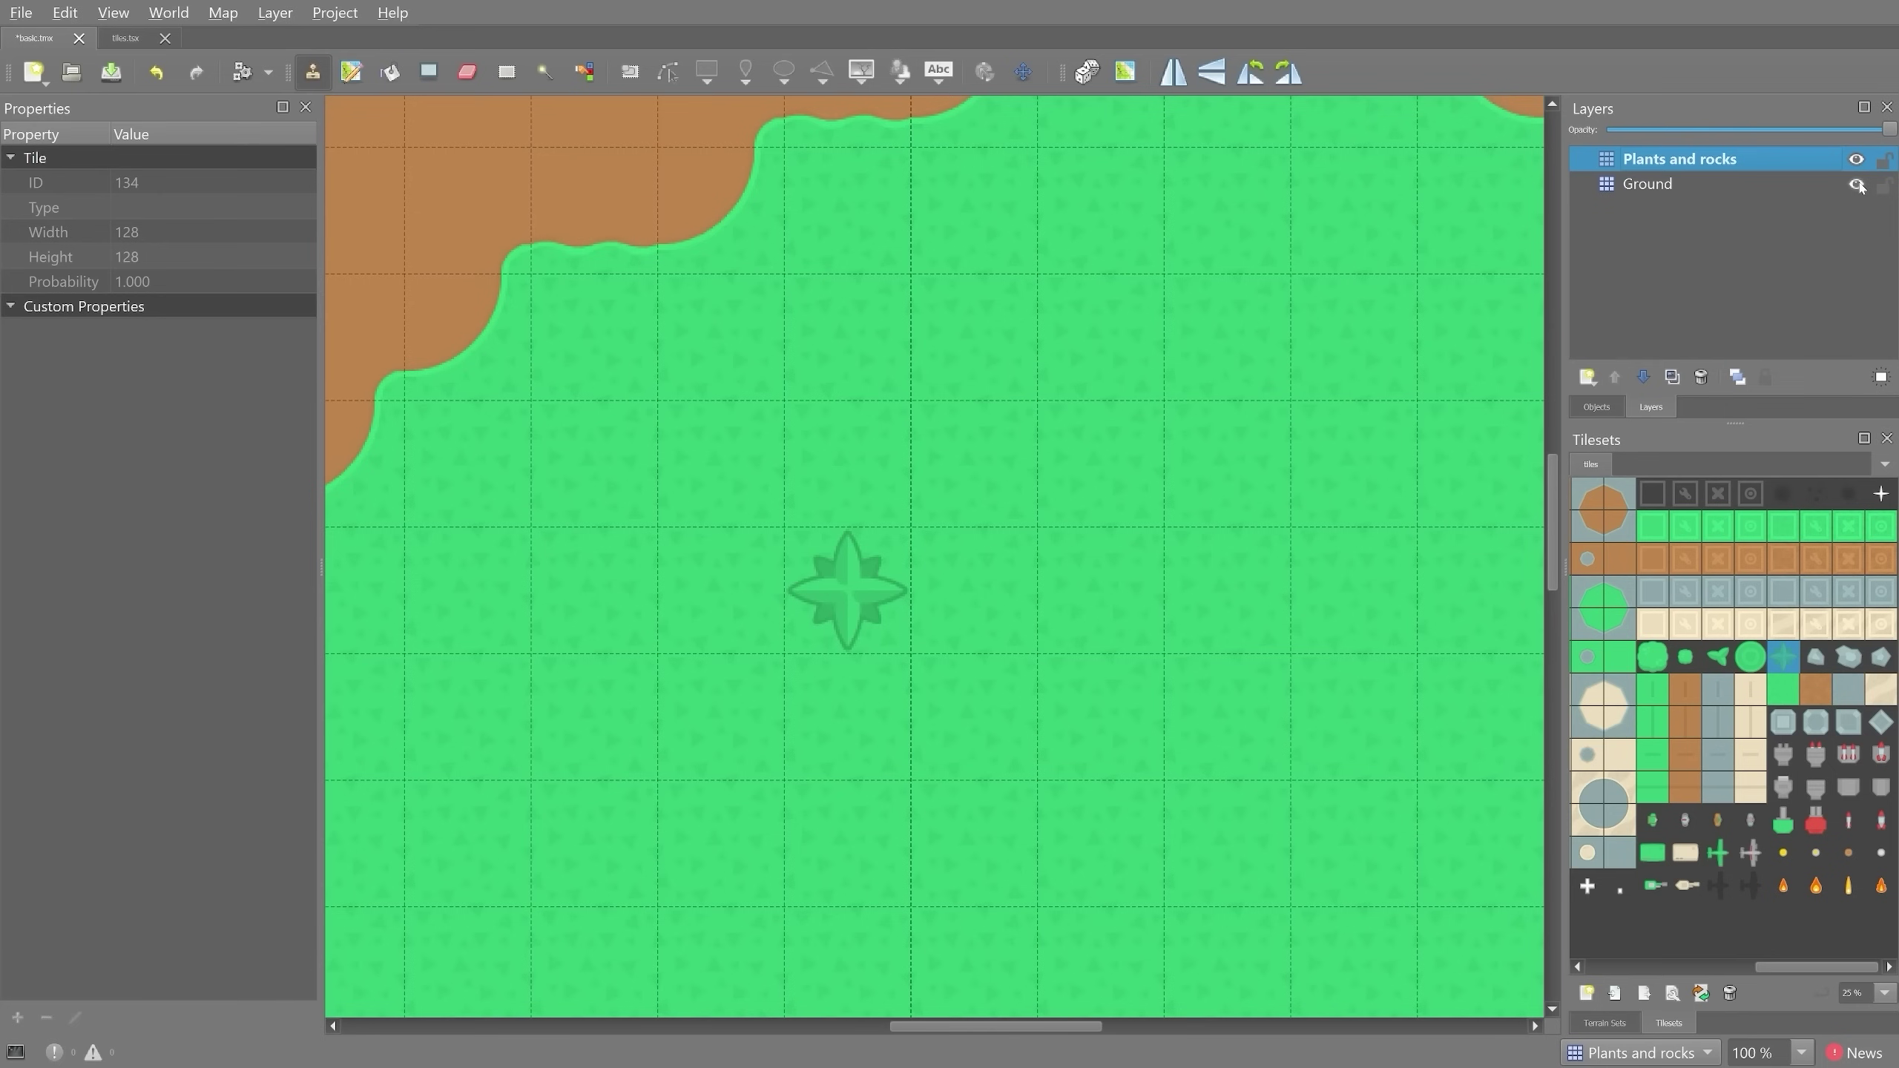
- Scatter star-shaped plant tiles near the upper and right-hand edges of the grass patch
scroll(1002, 601, "down", 3, "ctrl")
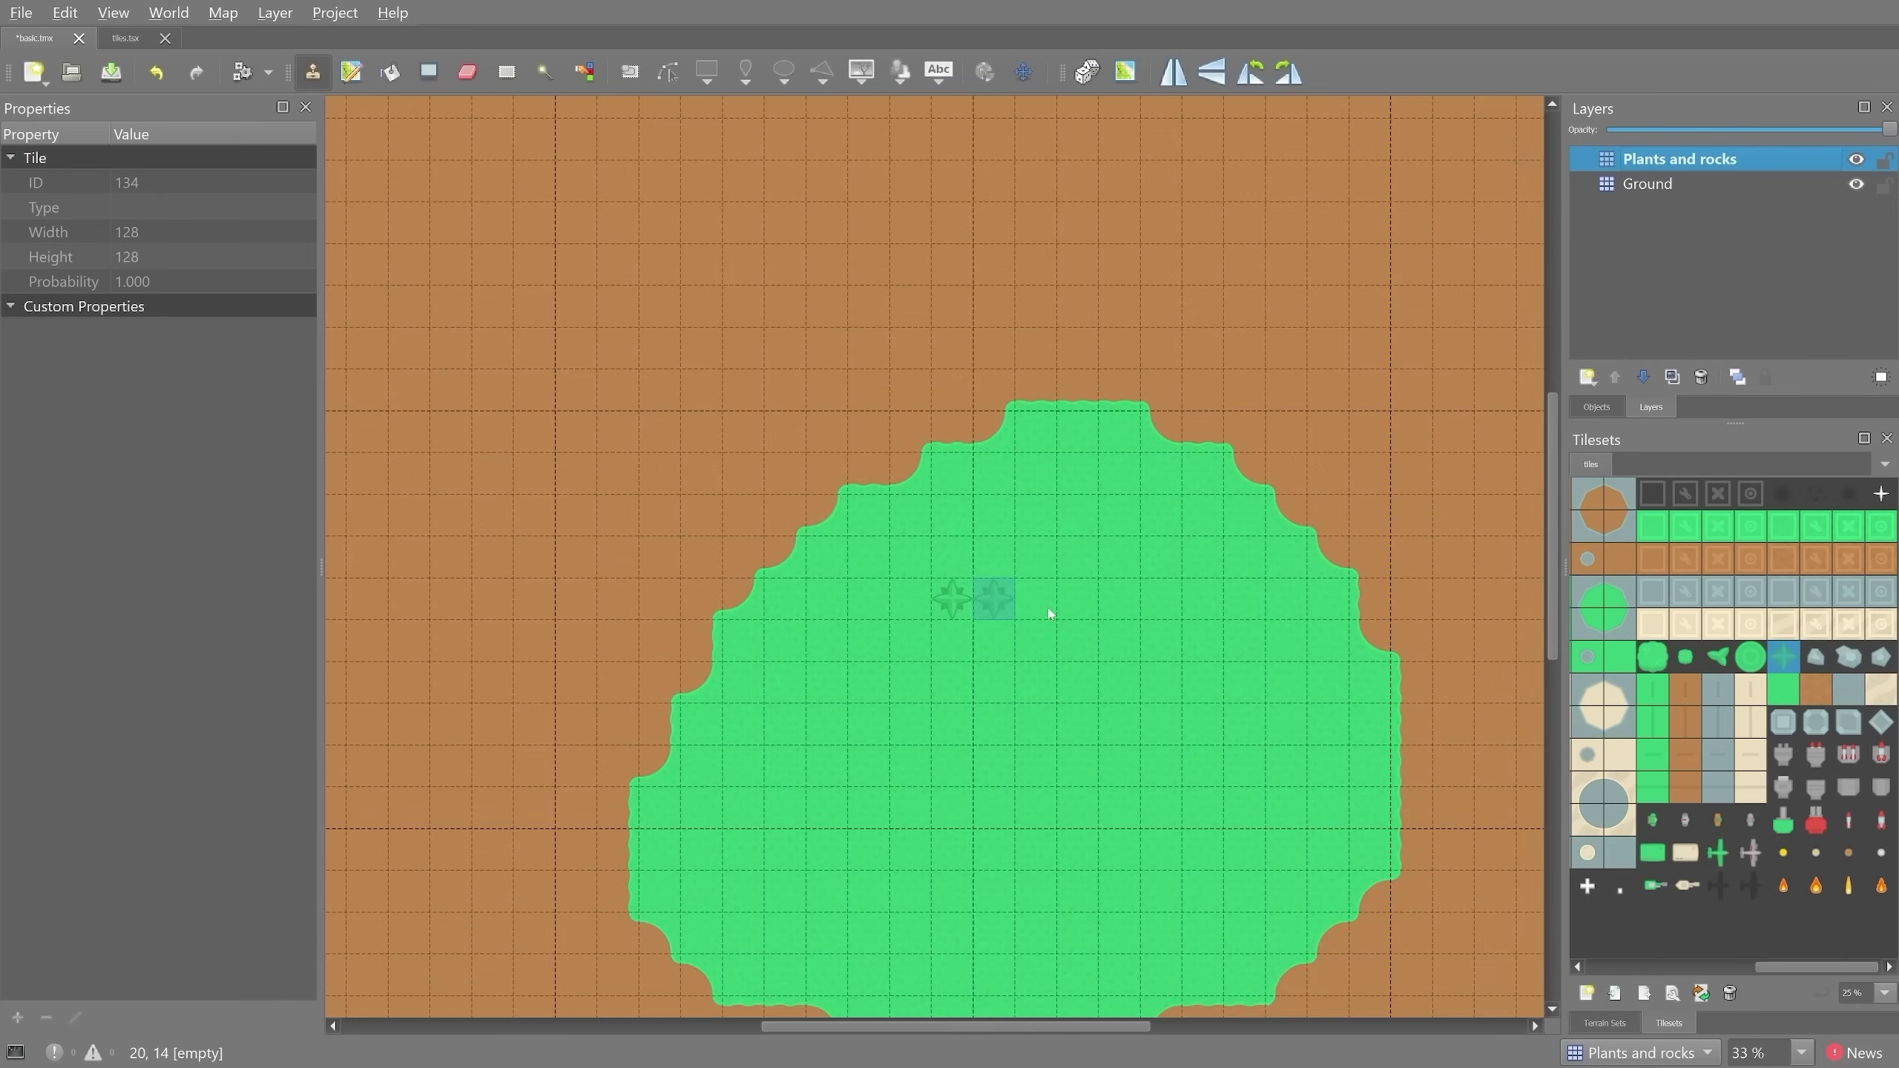
middle_click_drag(1111, 650, 1136, 537)
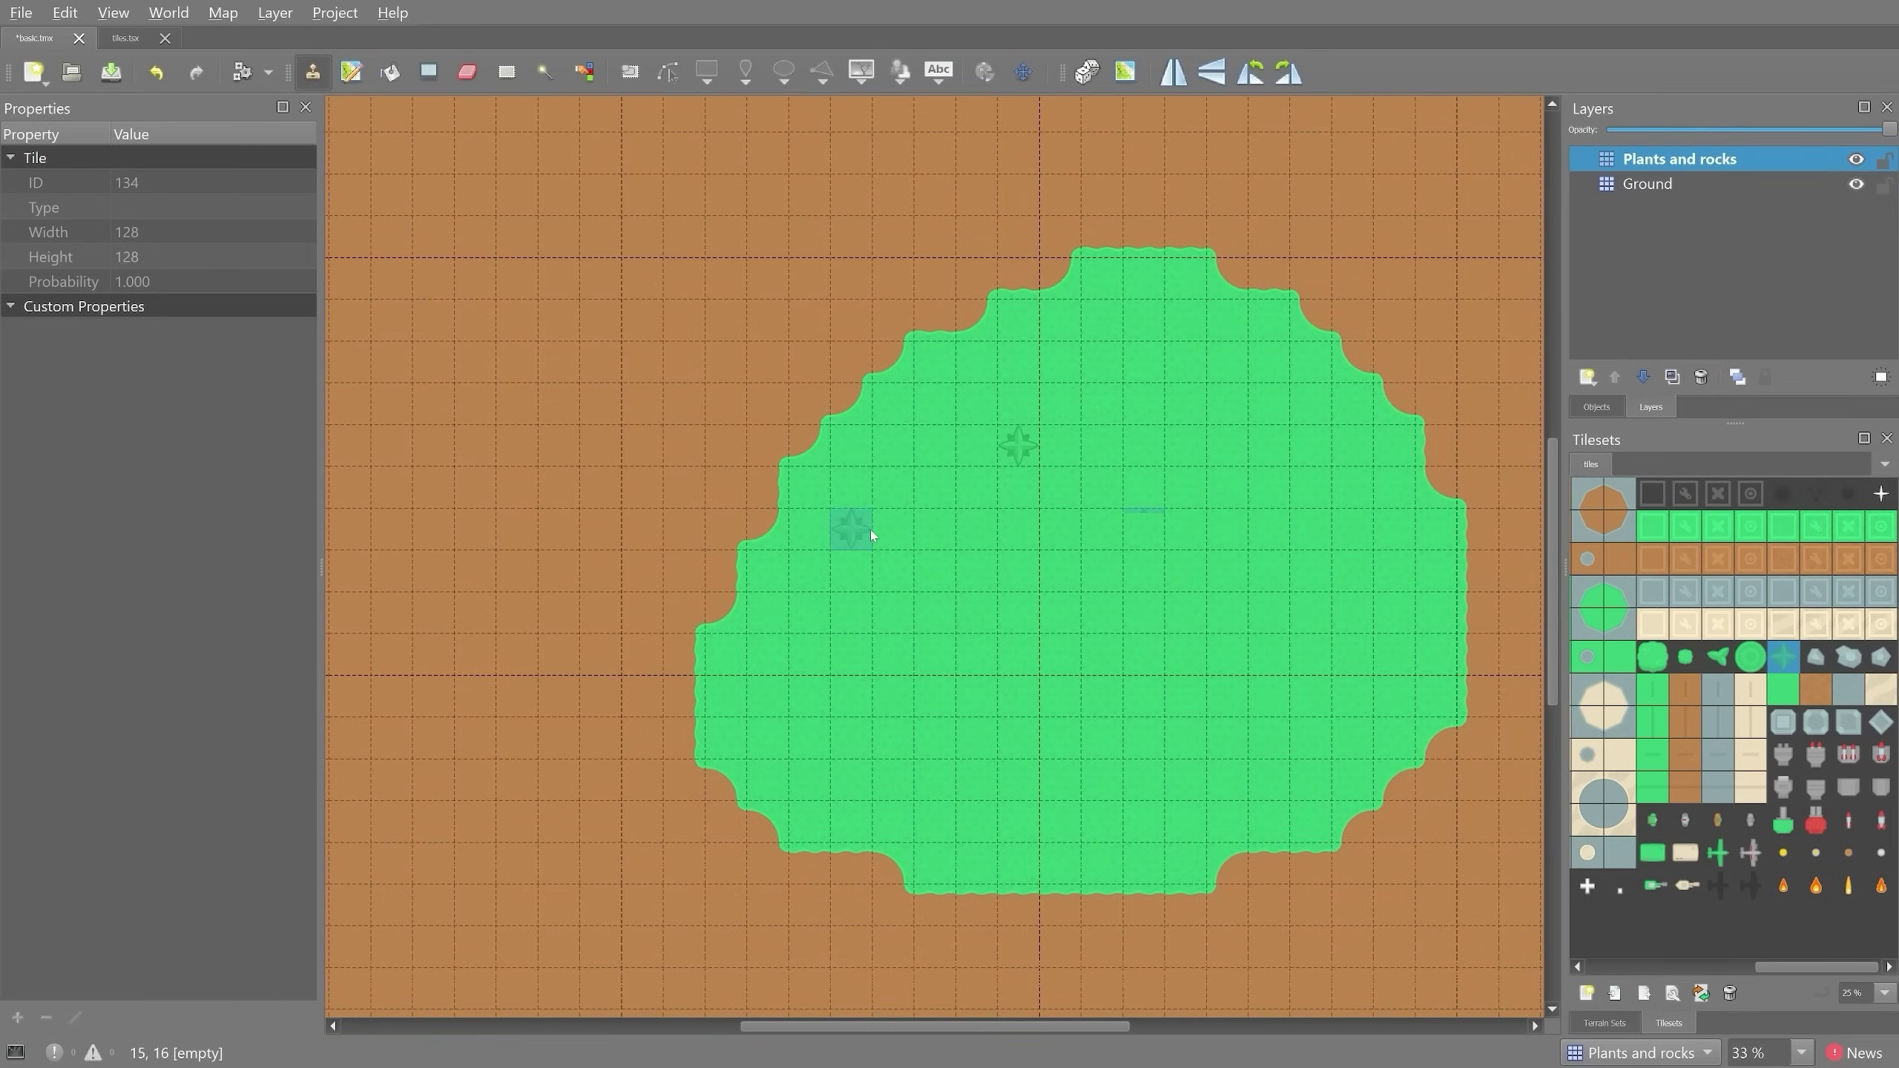
left_click(944, 411)
left_click(1019, 362)
left_click(1185, 320)
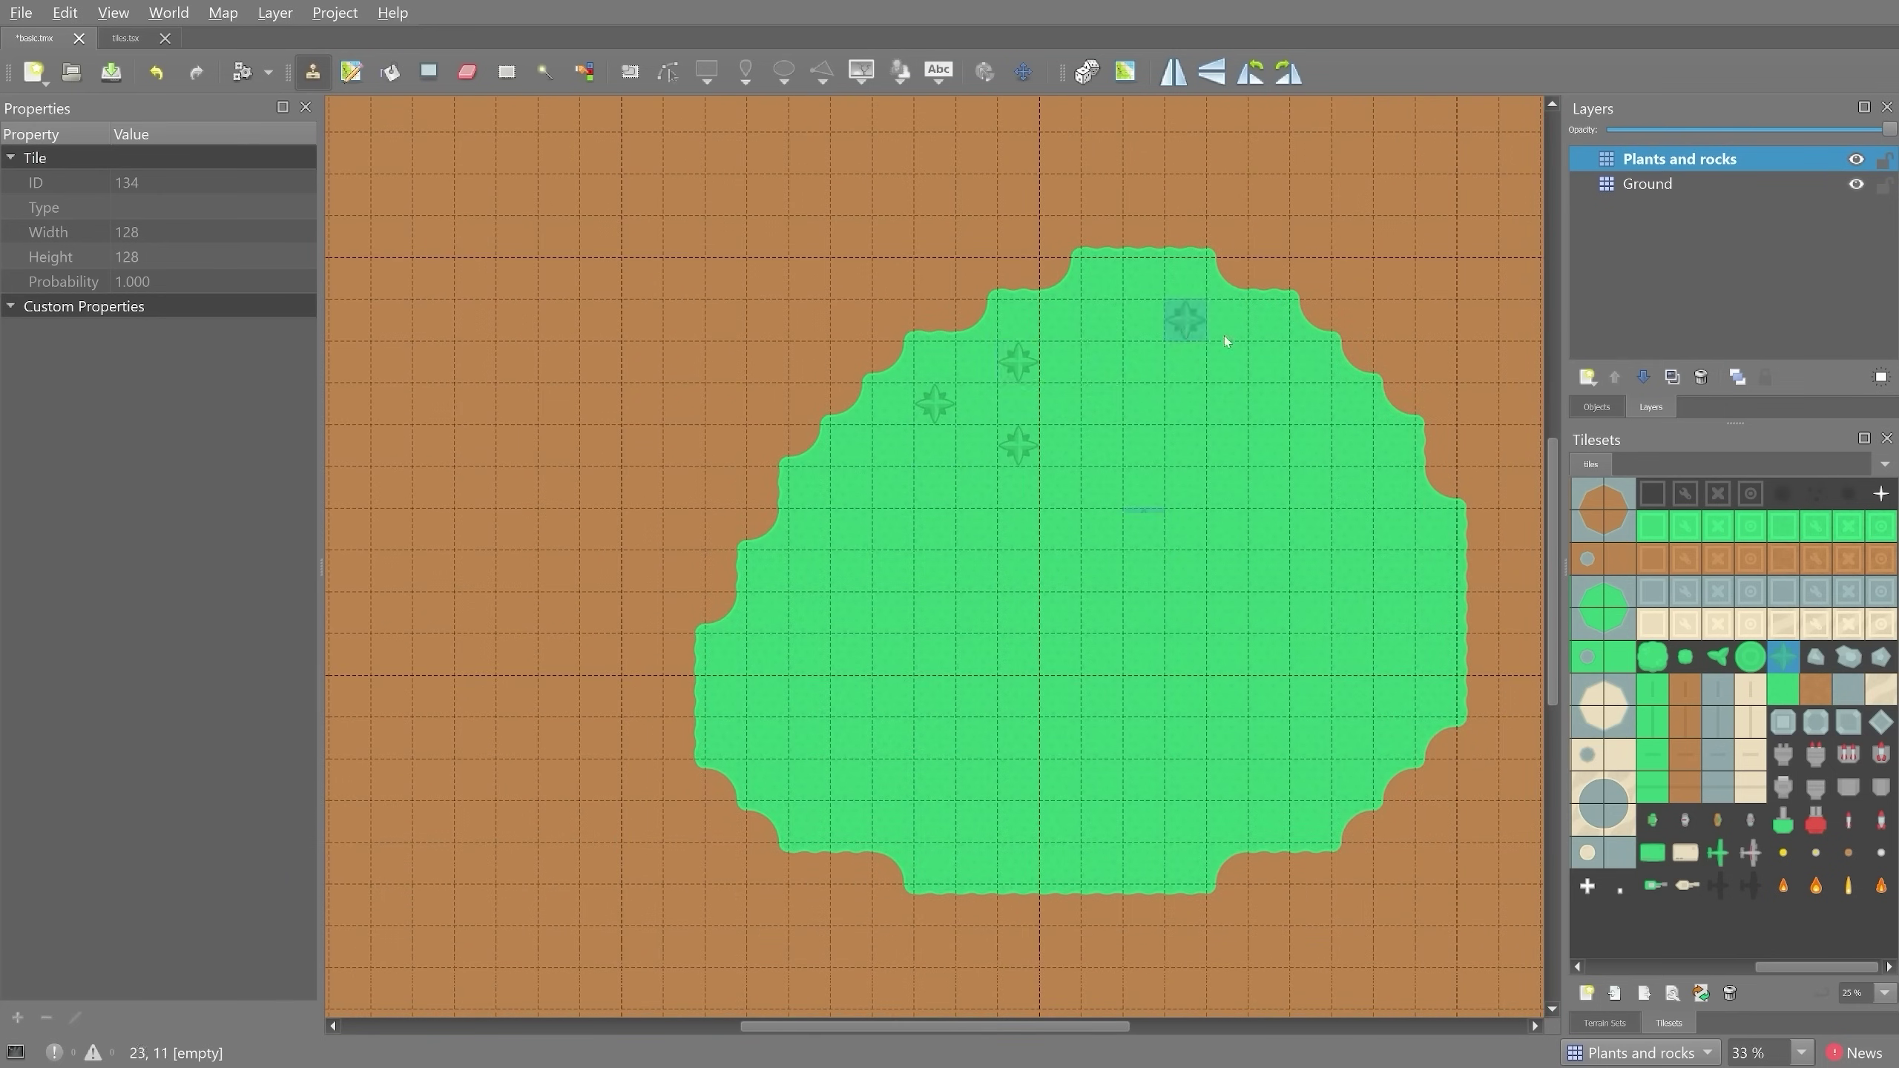
left_click(1353, 404)
left_click(1425, 598)
left_click(1385, 687)
left_click(1301, 771)
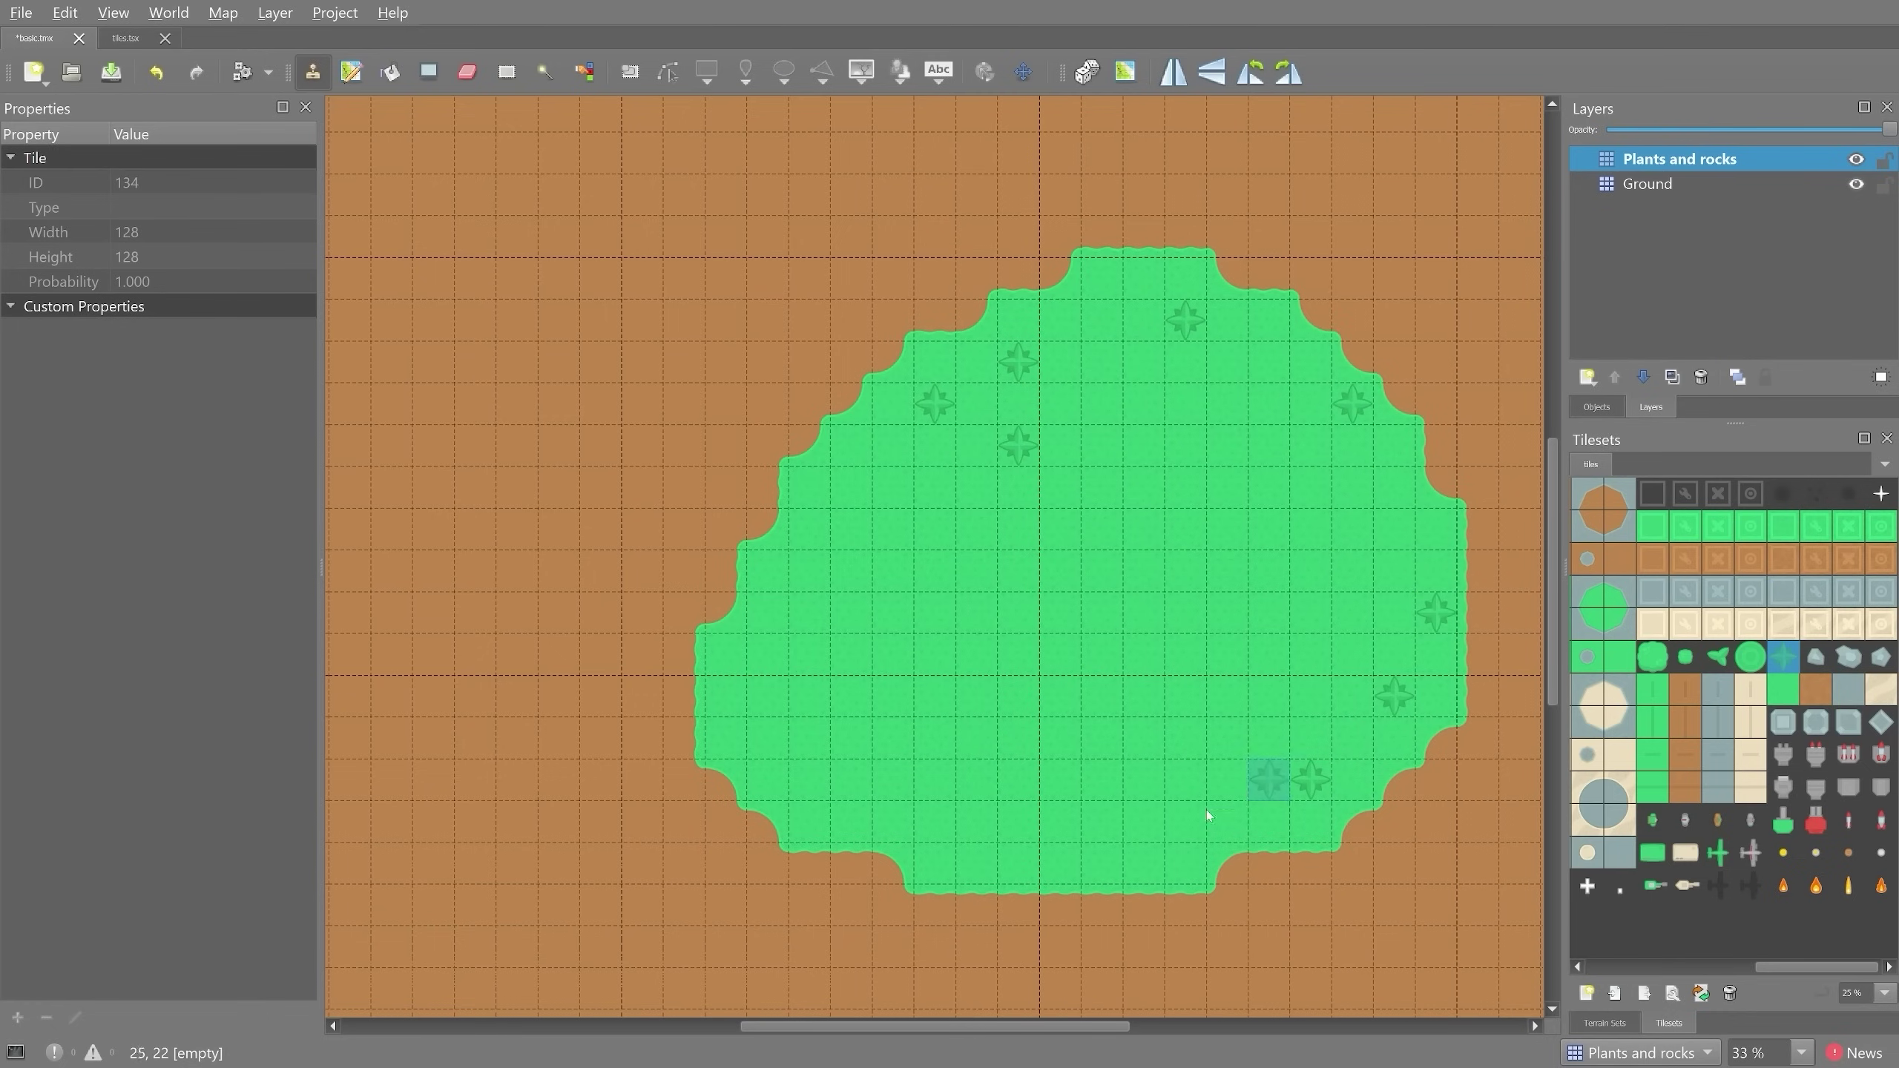
- Scatter star-shaped plant tiles near the lower and left-hand edges of the grass patch
left_click(1134, 855)
left_click(966, 855)
left_click(836, 784)
left_click(767, 738)
left_click(766, 695)
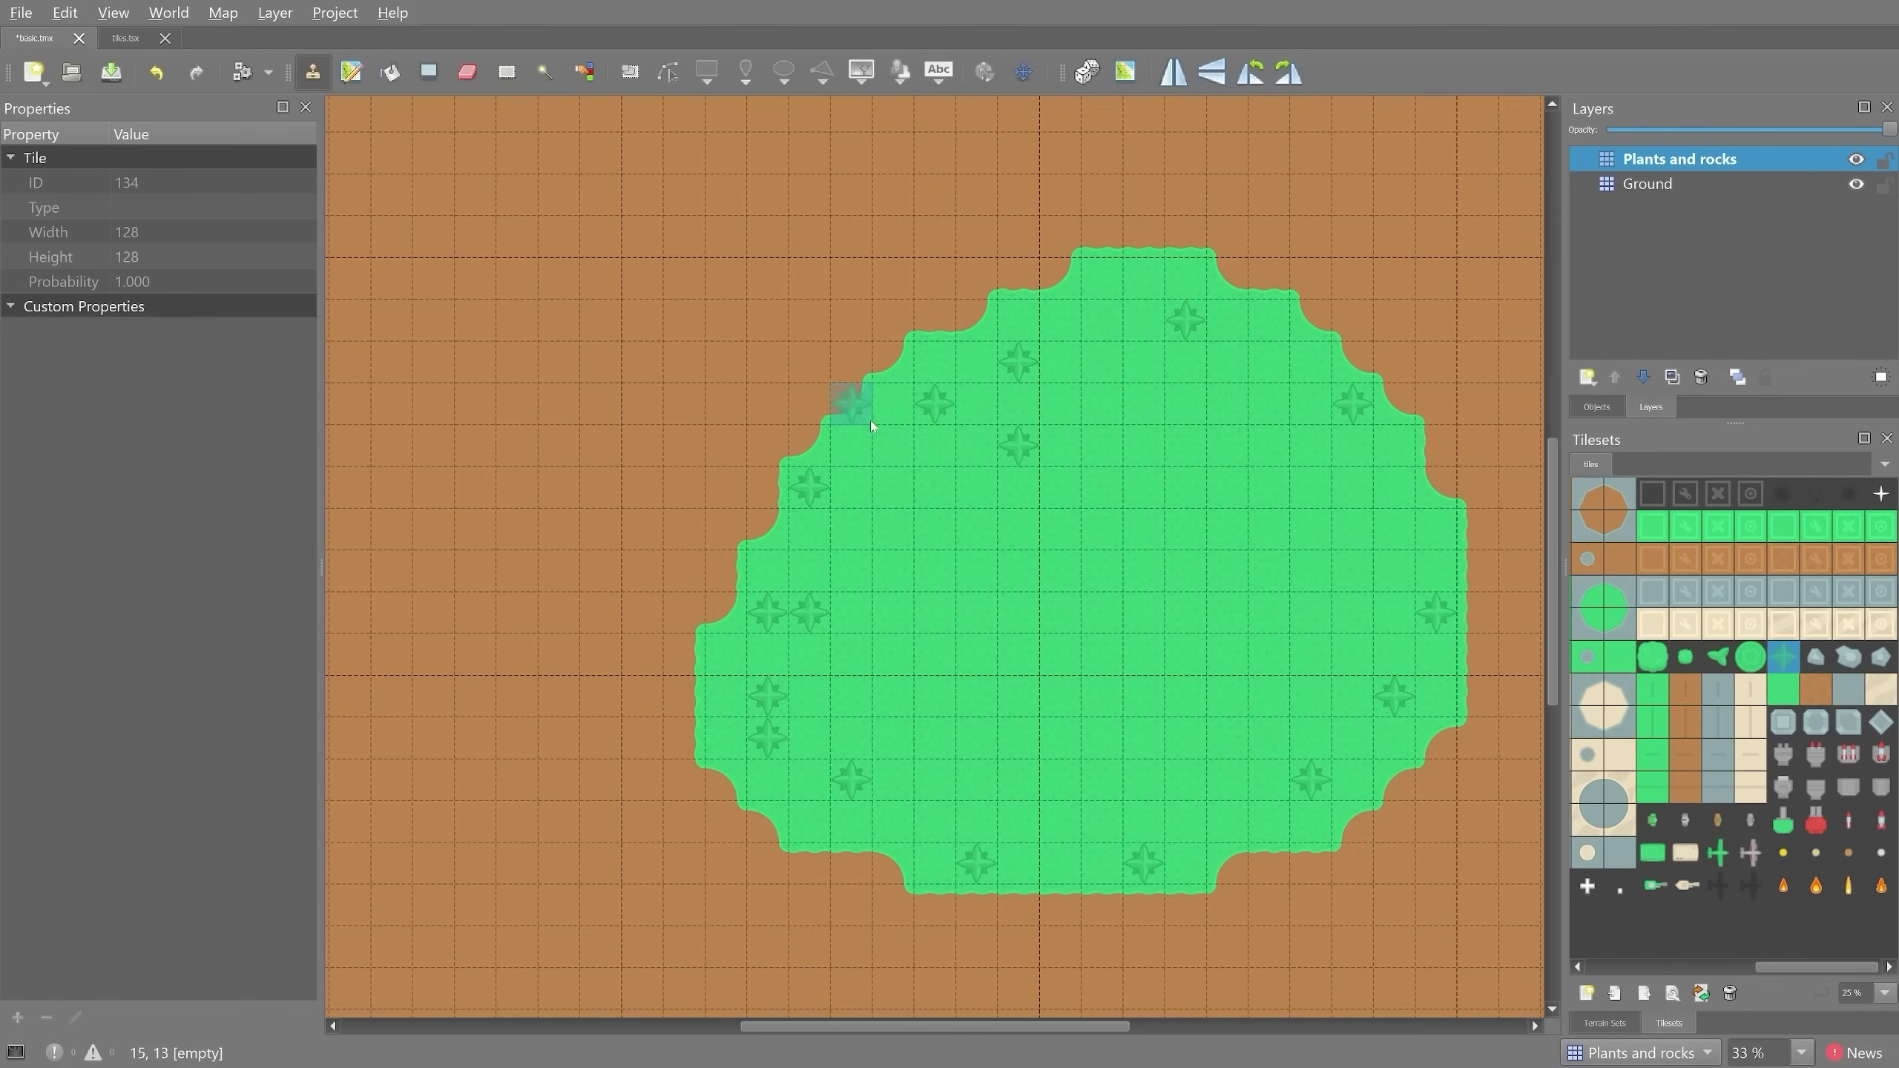
- Try to paint the star-shaped plant tile across the grass on the Ground layer, and undo the stroke
left_click(1670, 185)
left_click(1675, 165)
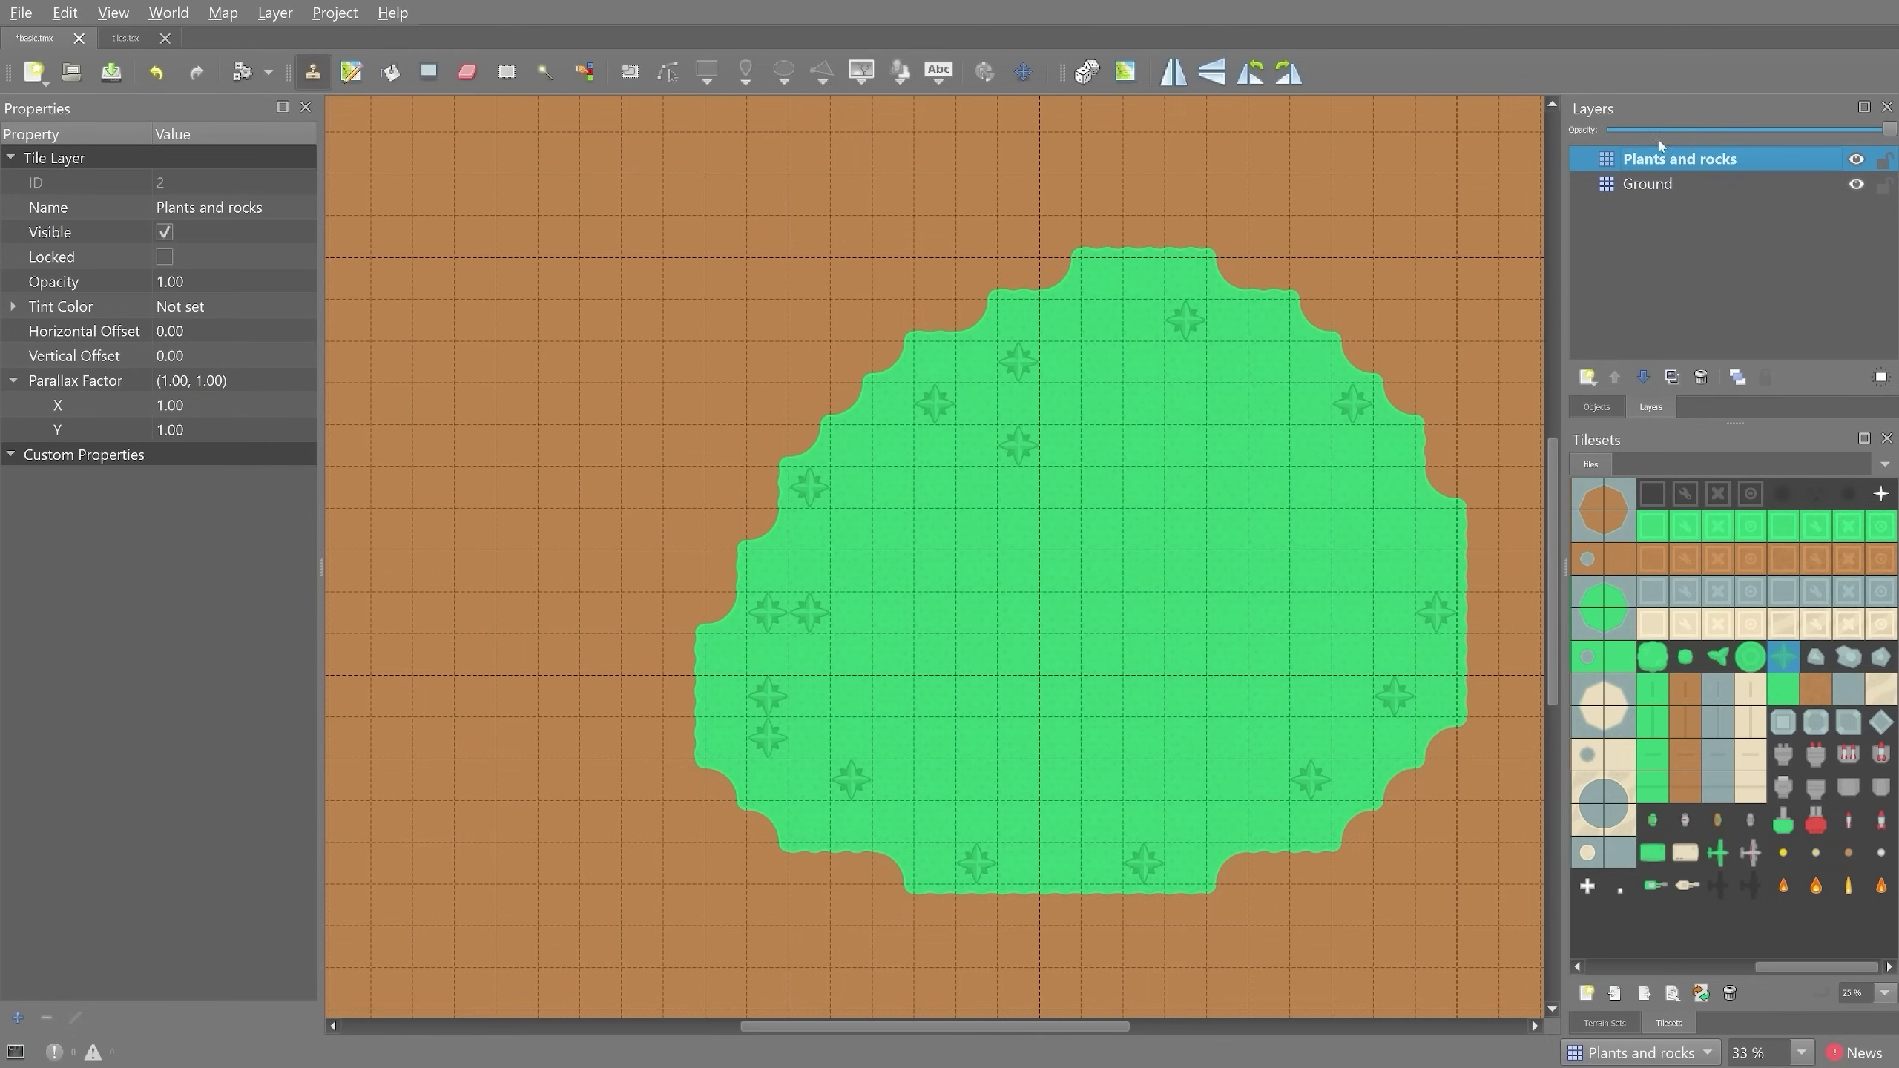
left_click(1655, 188)
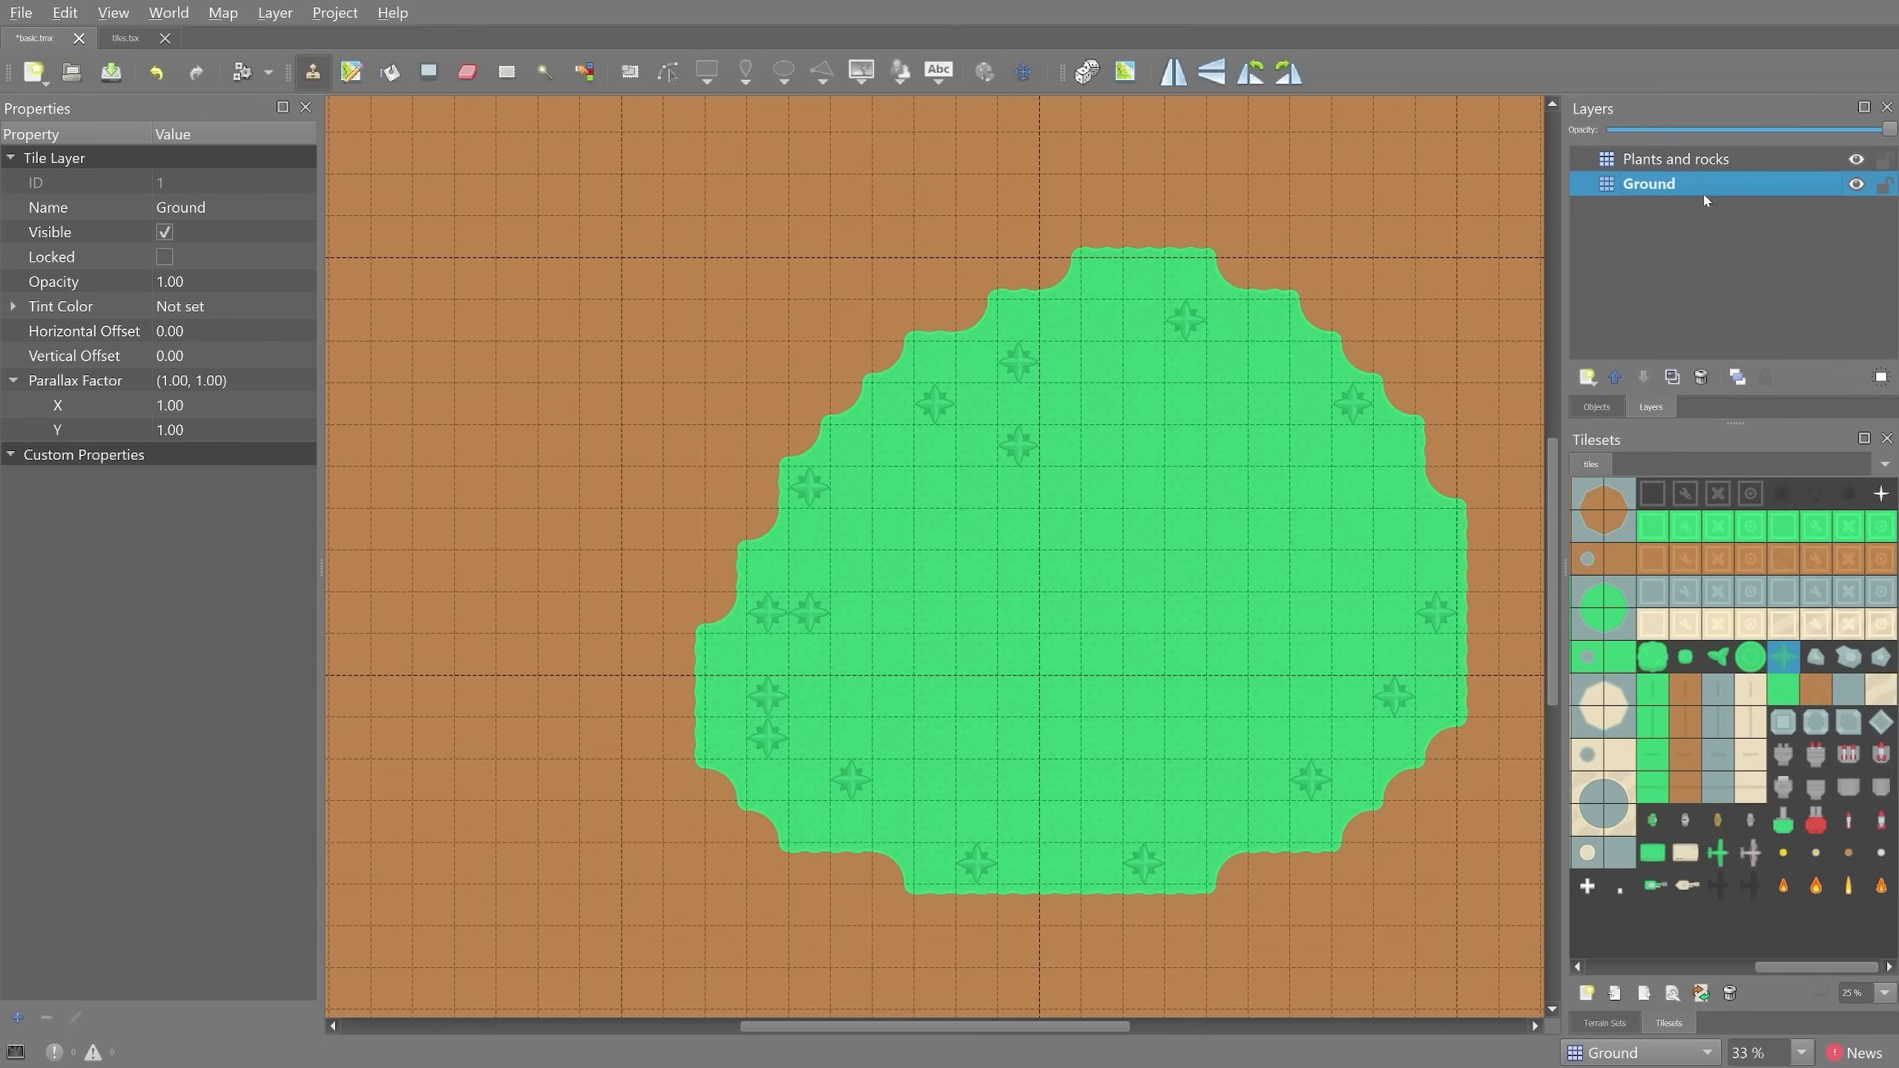
mouse_move(1059, 696)
left_mouse_down()
mouse_move(1263, 599)
mouse_move(1310, 367)
mouse_move(1187, 820)
left_mouse_up()
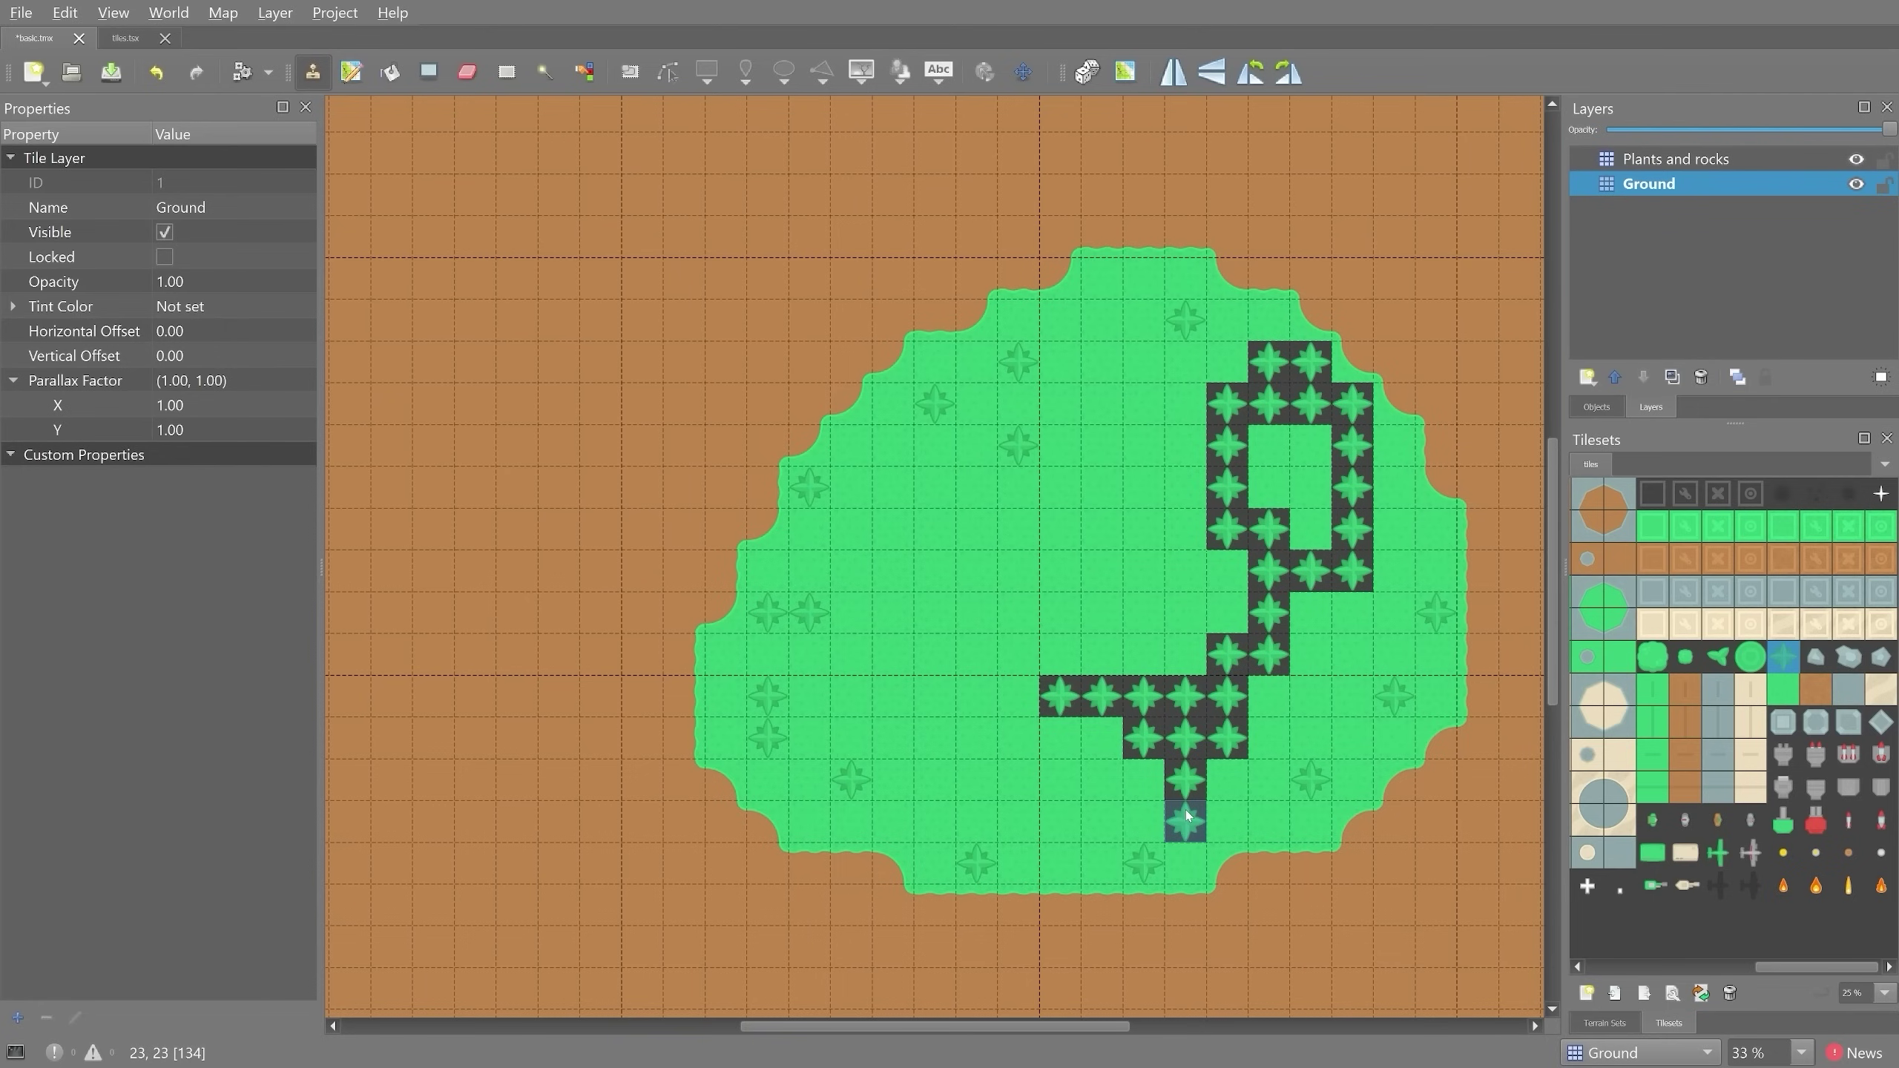
key("ctrl+z")
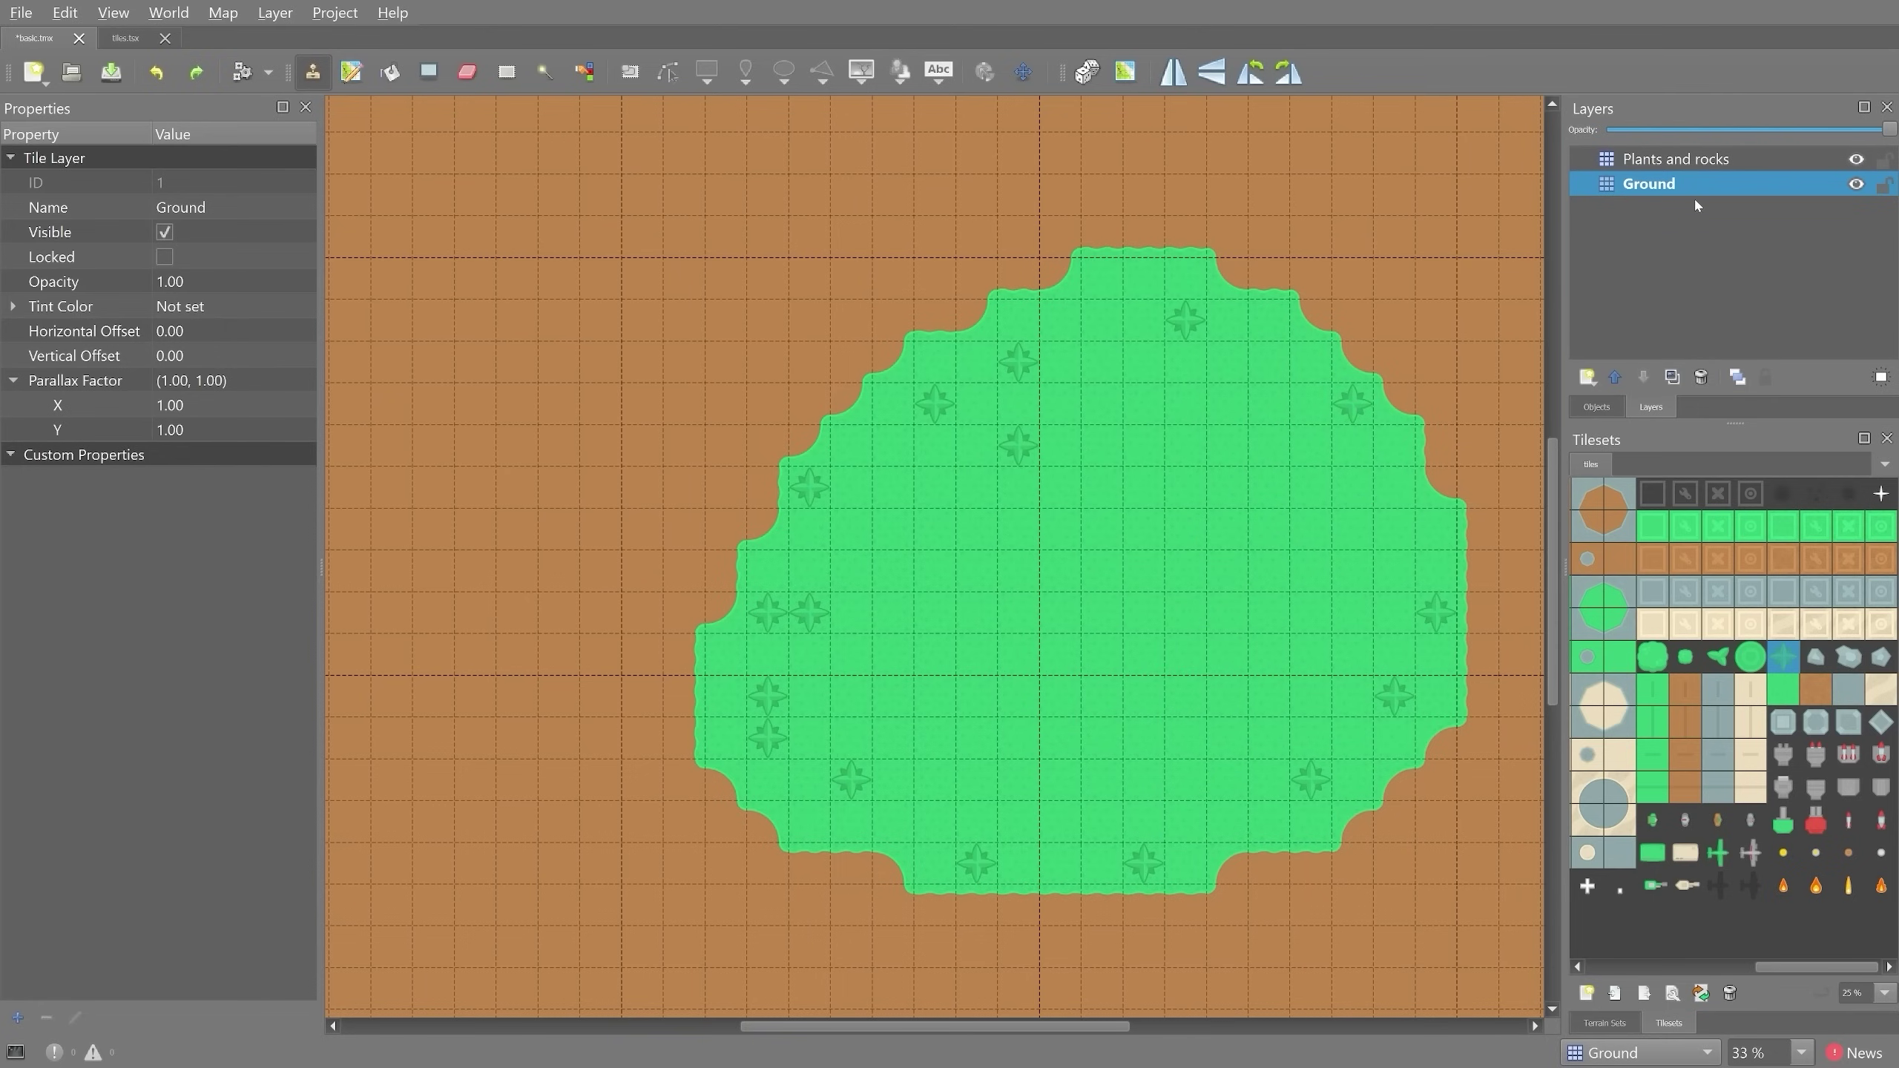
- Paint a two-by-two block of the irregular grey rock tile in the middle of the grass on the Plants and rocks layer
left_click(1701, 160)
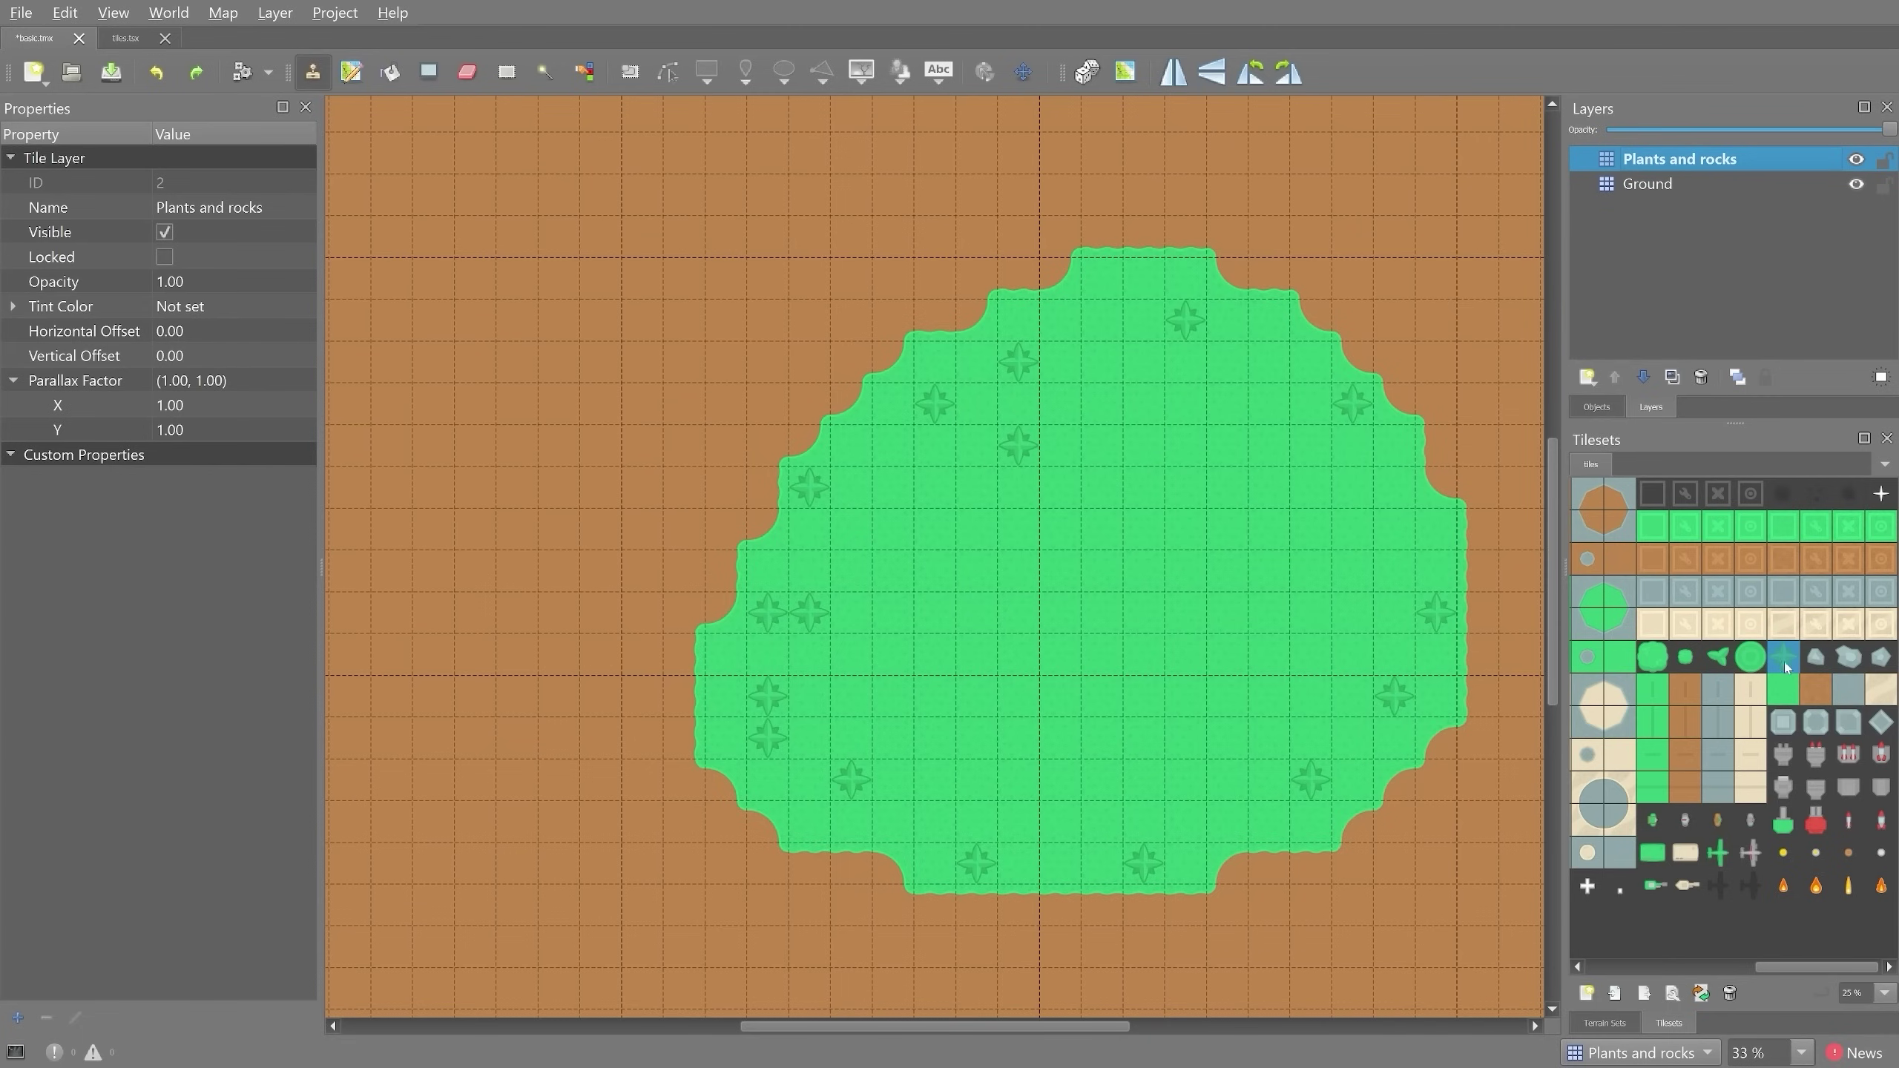
left_click(1853, 661)
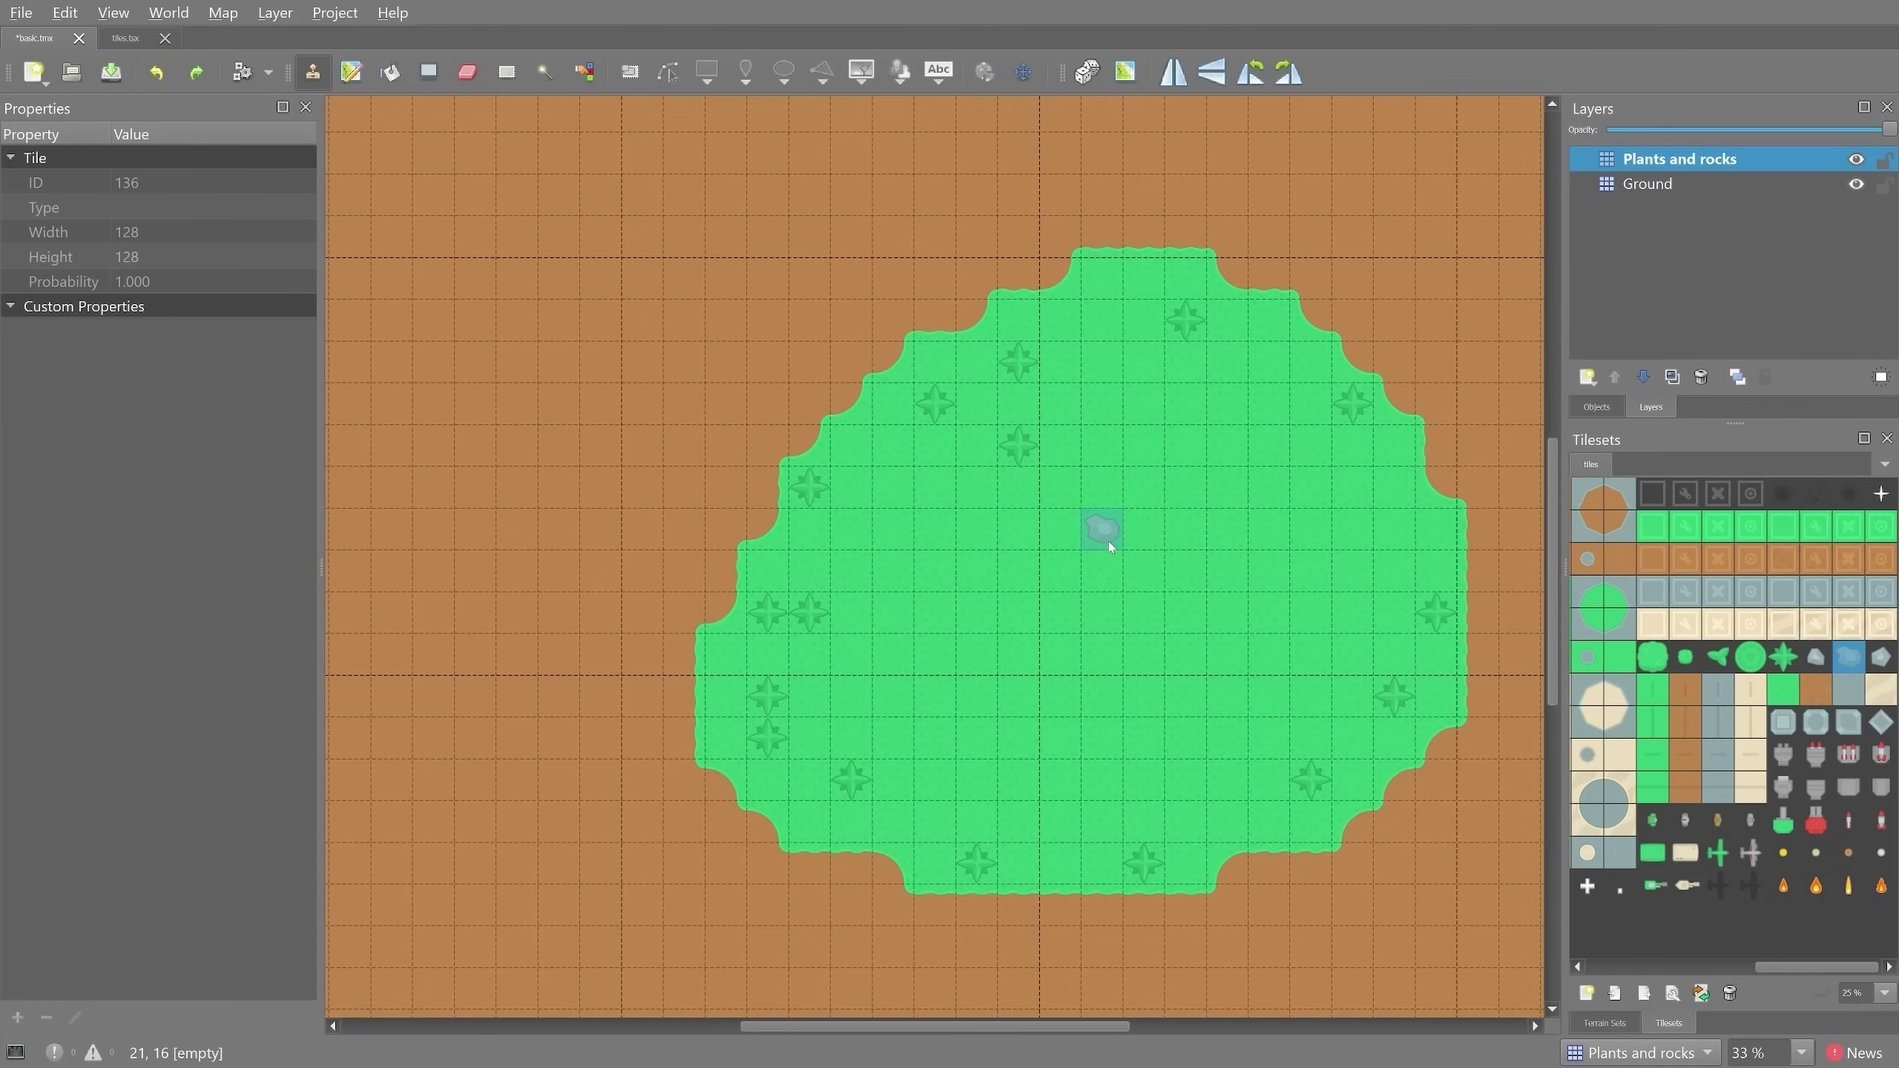
scroll(1108, 546, "up", 3, "ctrl")
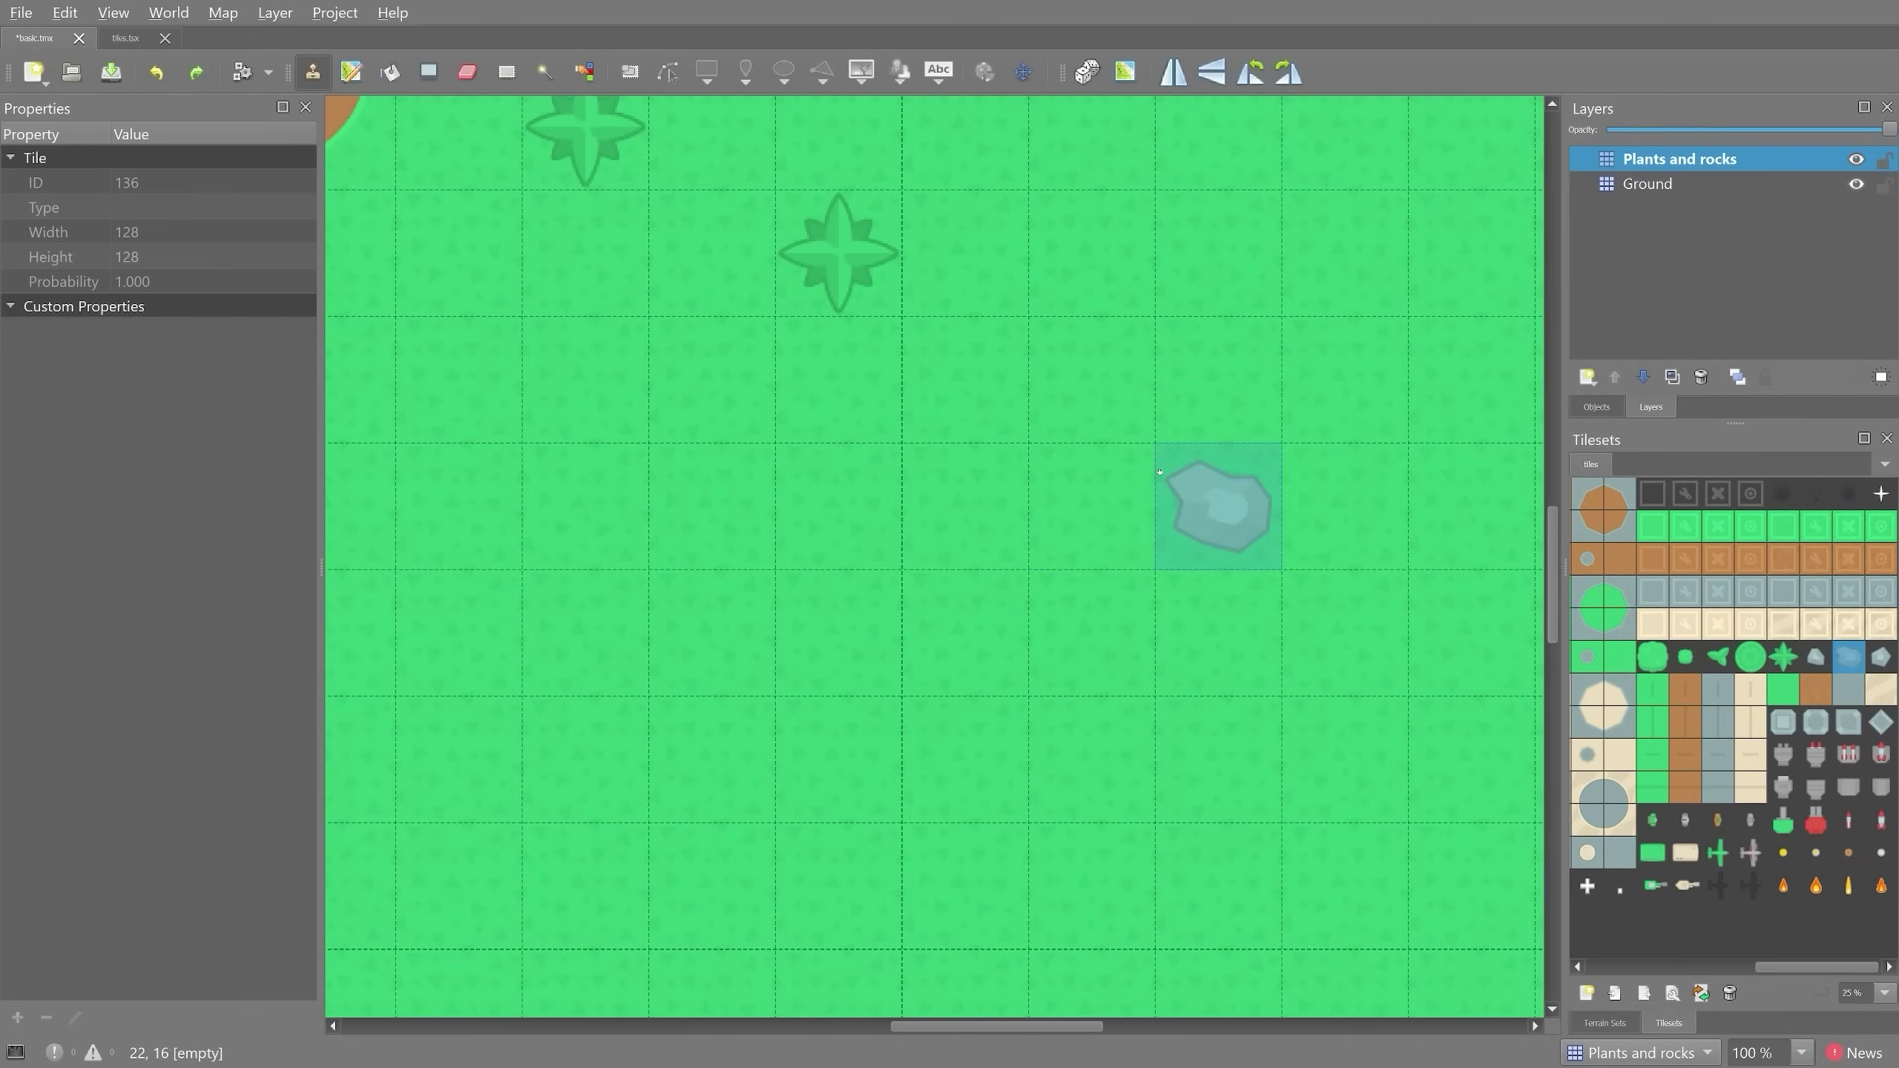
scroll(928, 601, "up", 2, "ctrl")
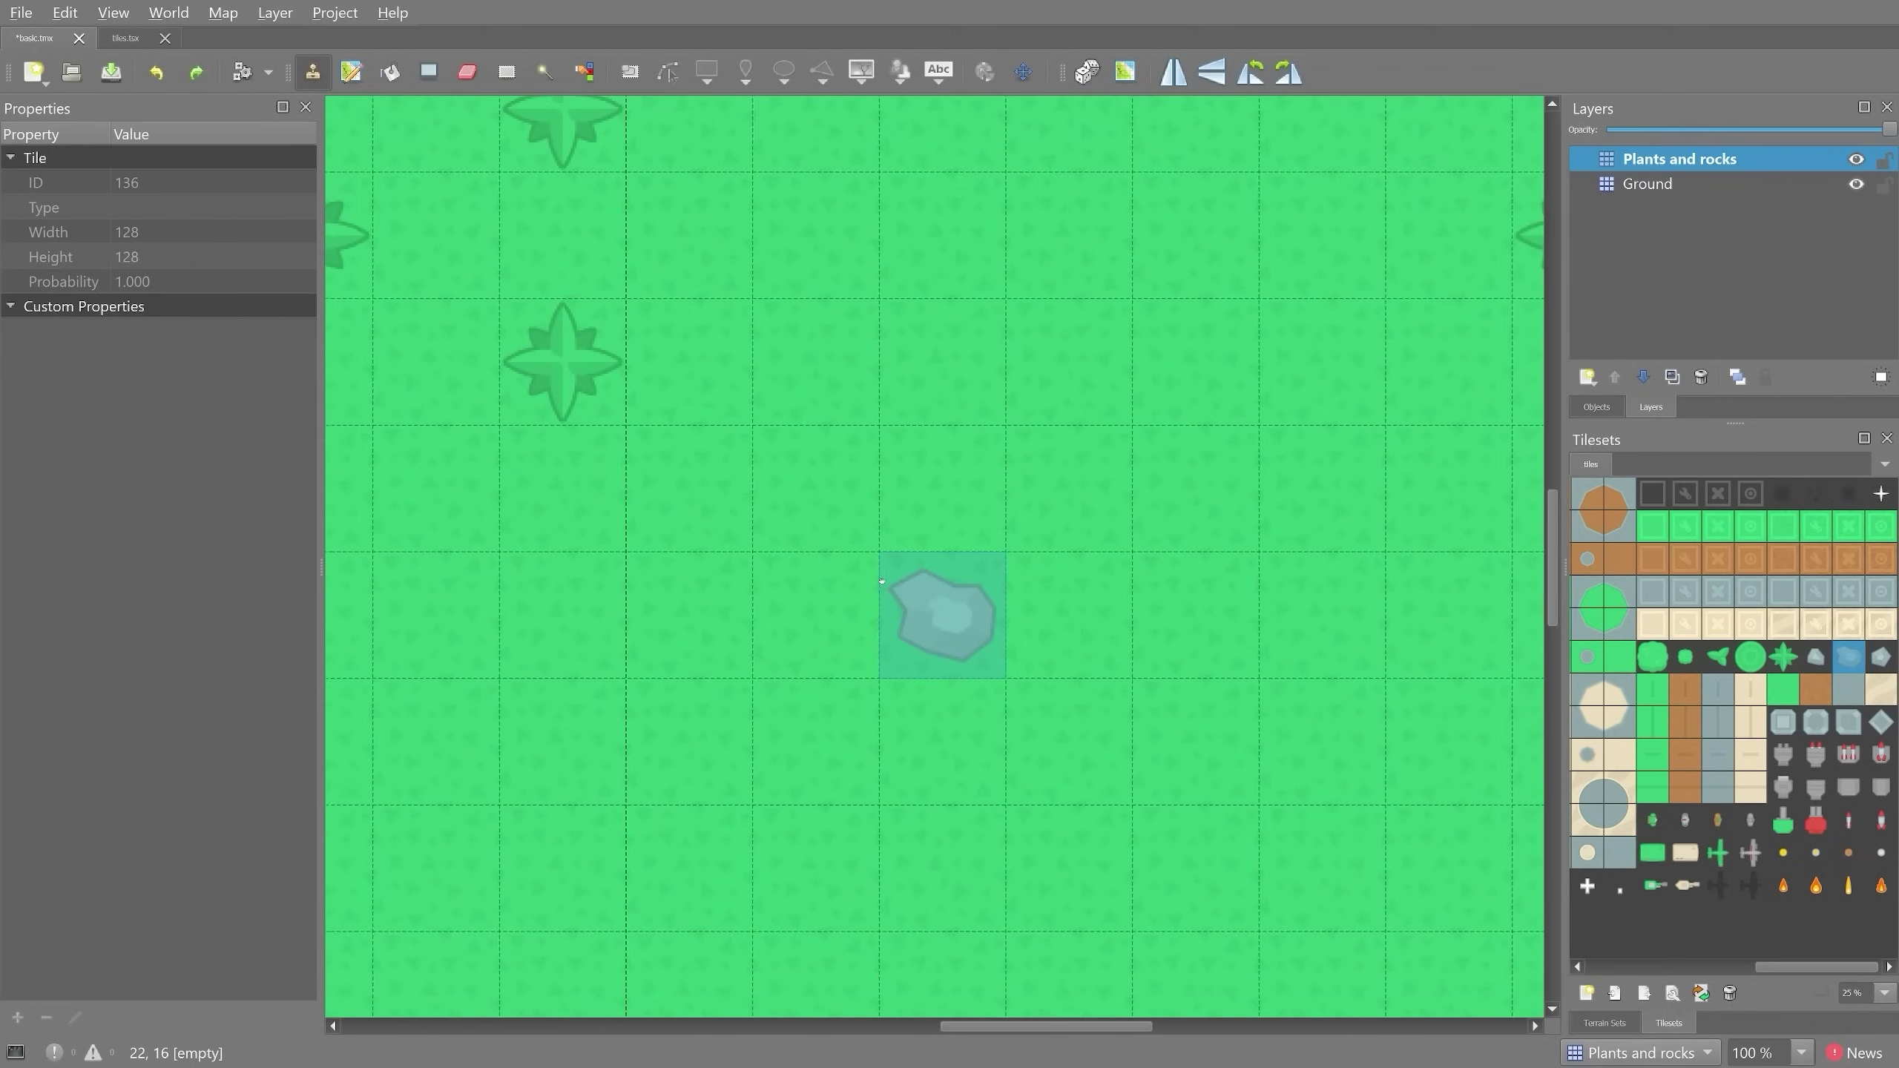
left_click(929, 597)
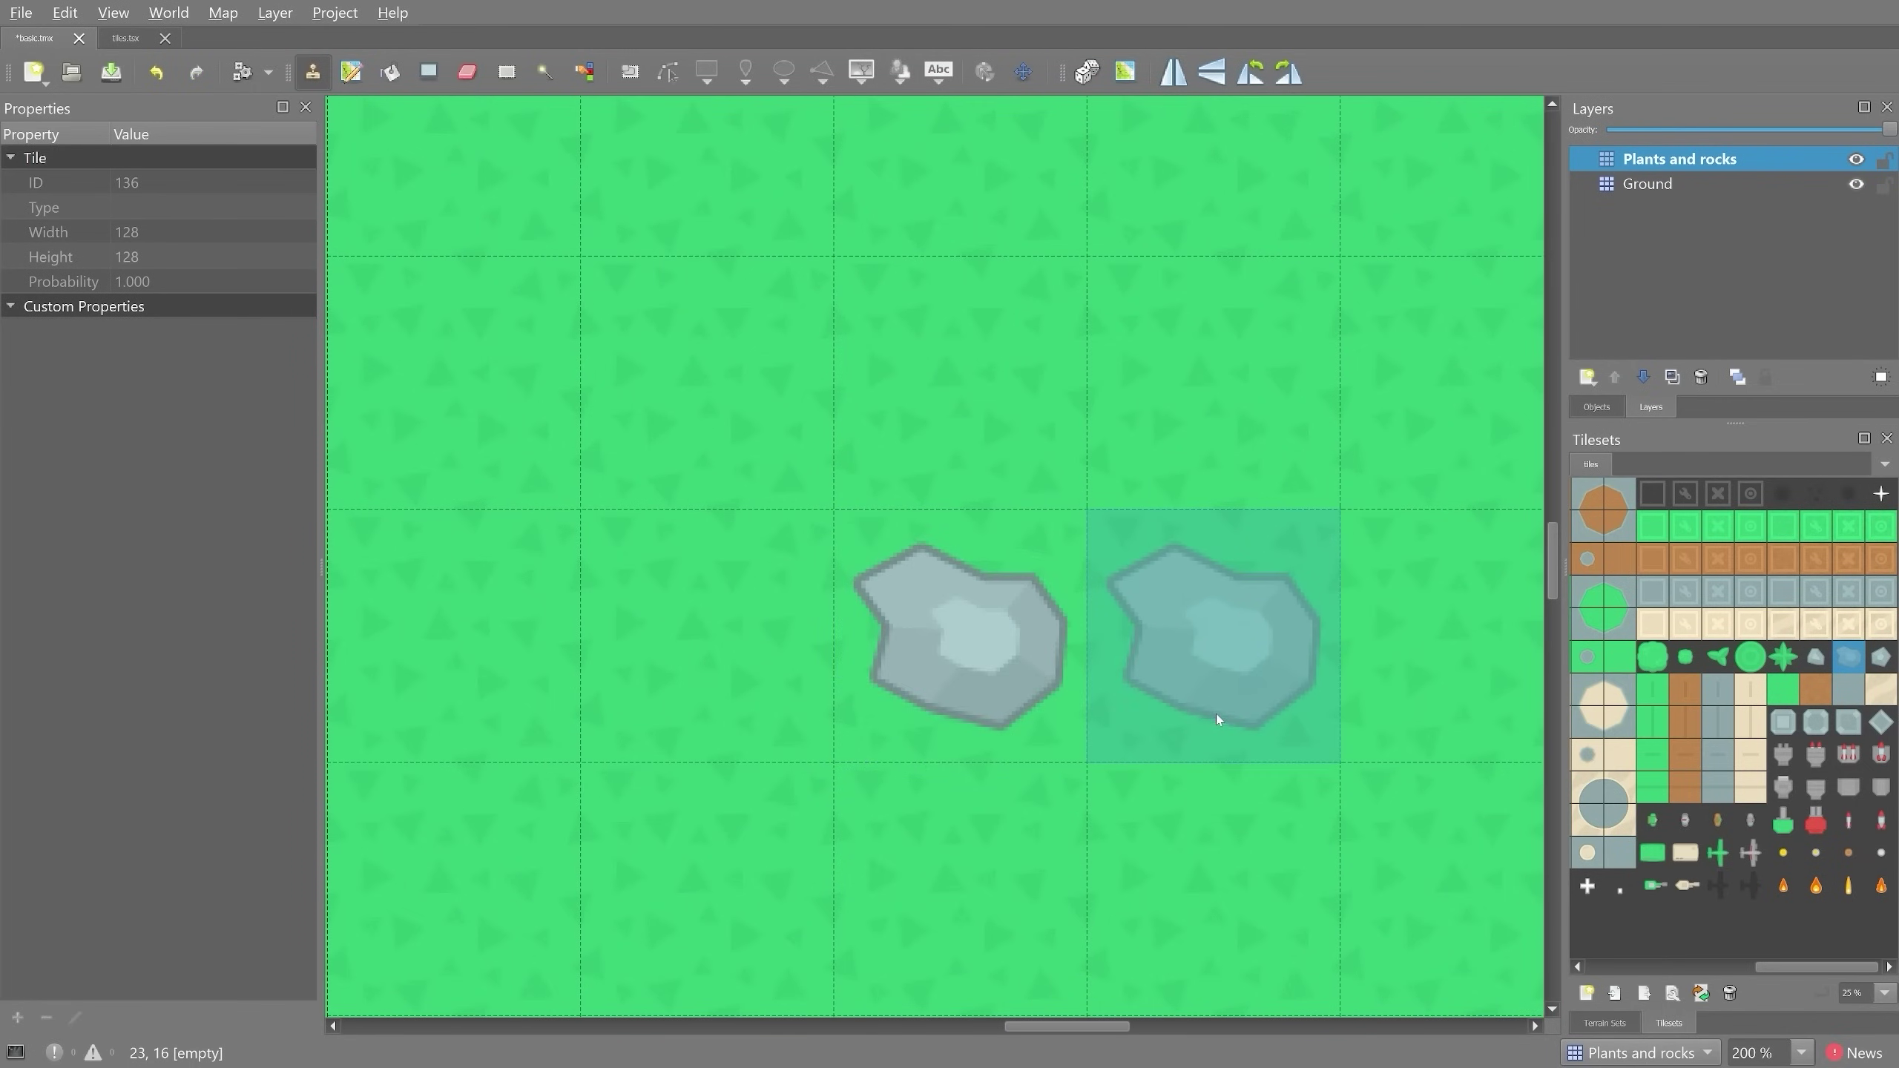
mouse_move(1197, 657)
left_mouse_down()
mouse_move(1053, 377)
mouse_move(1021, 621)
left_mouse_up()
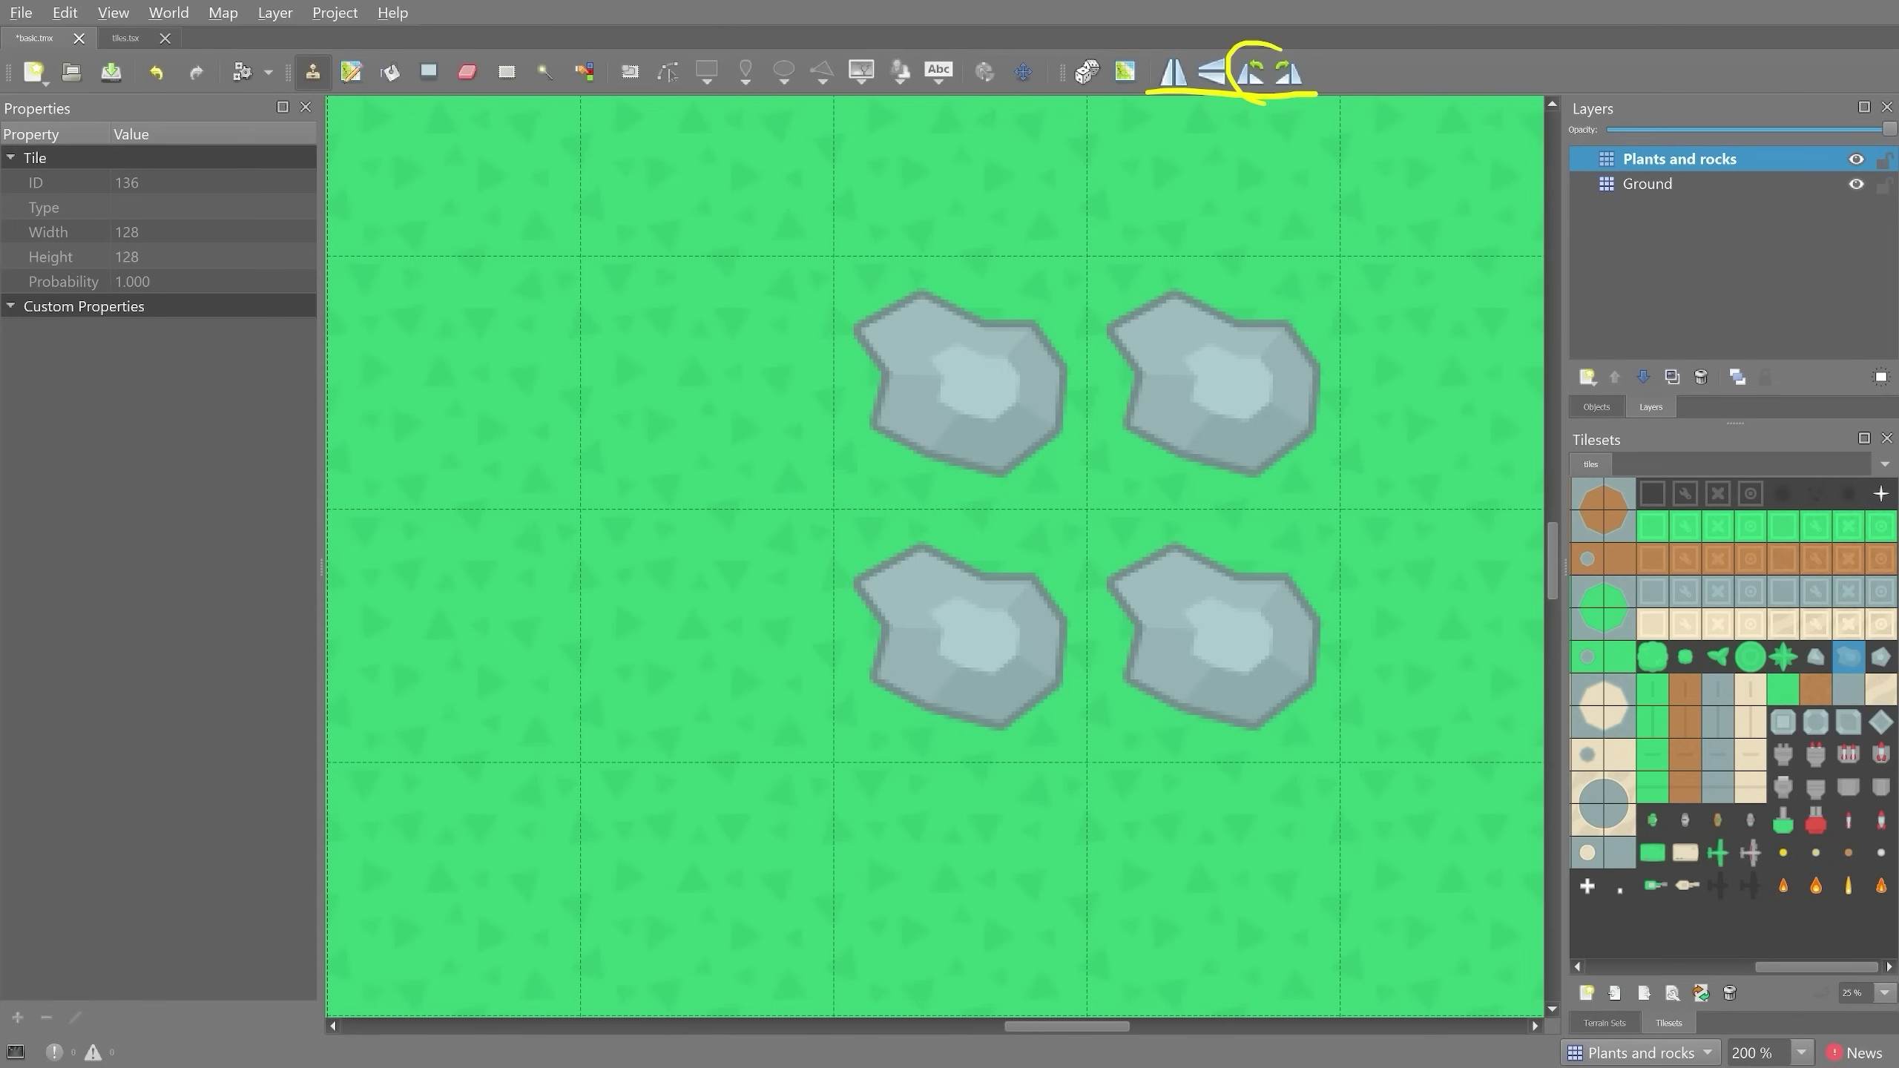
- Replace the block's upper-left rock with a horizontally flipped one, the upper-right with one flipped both ways, and the lower-right with a vertically flipped one
left_click(1171, 74)
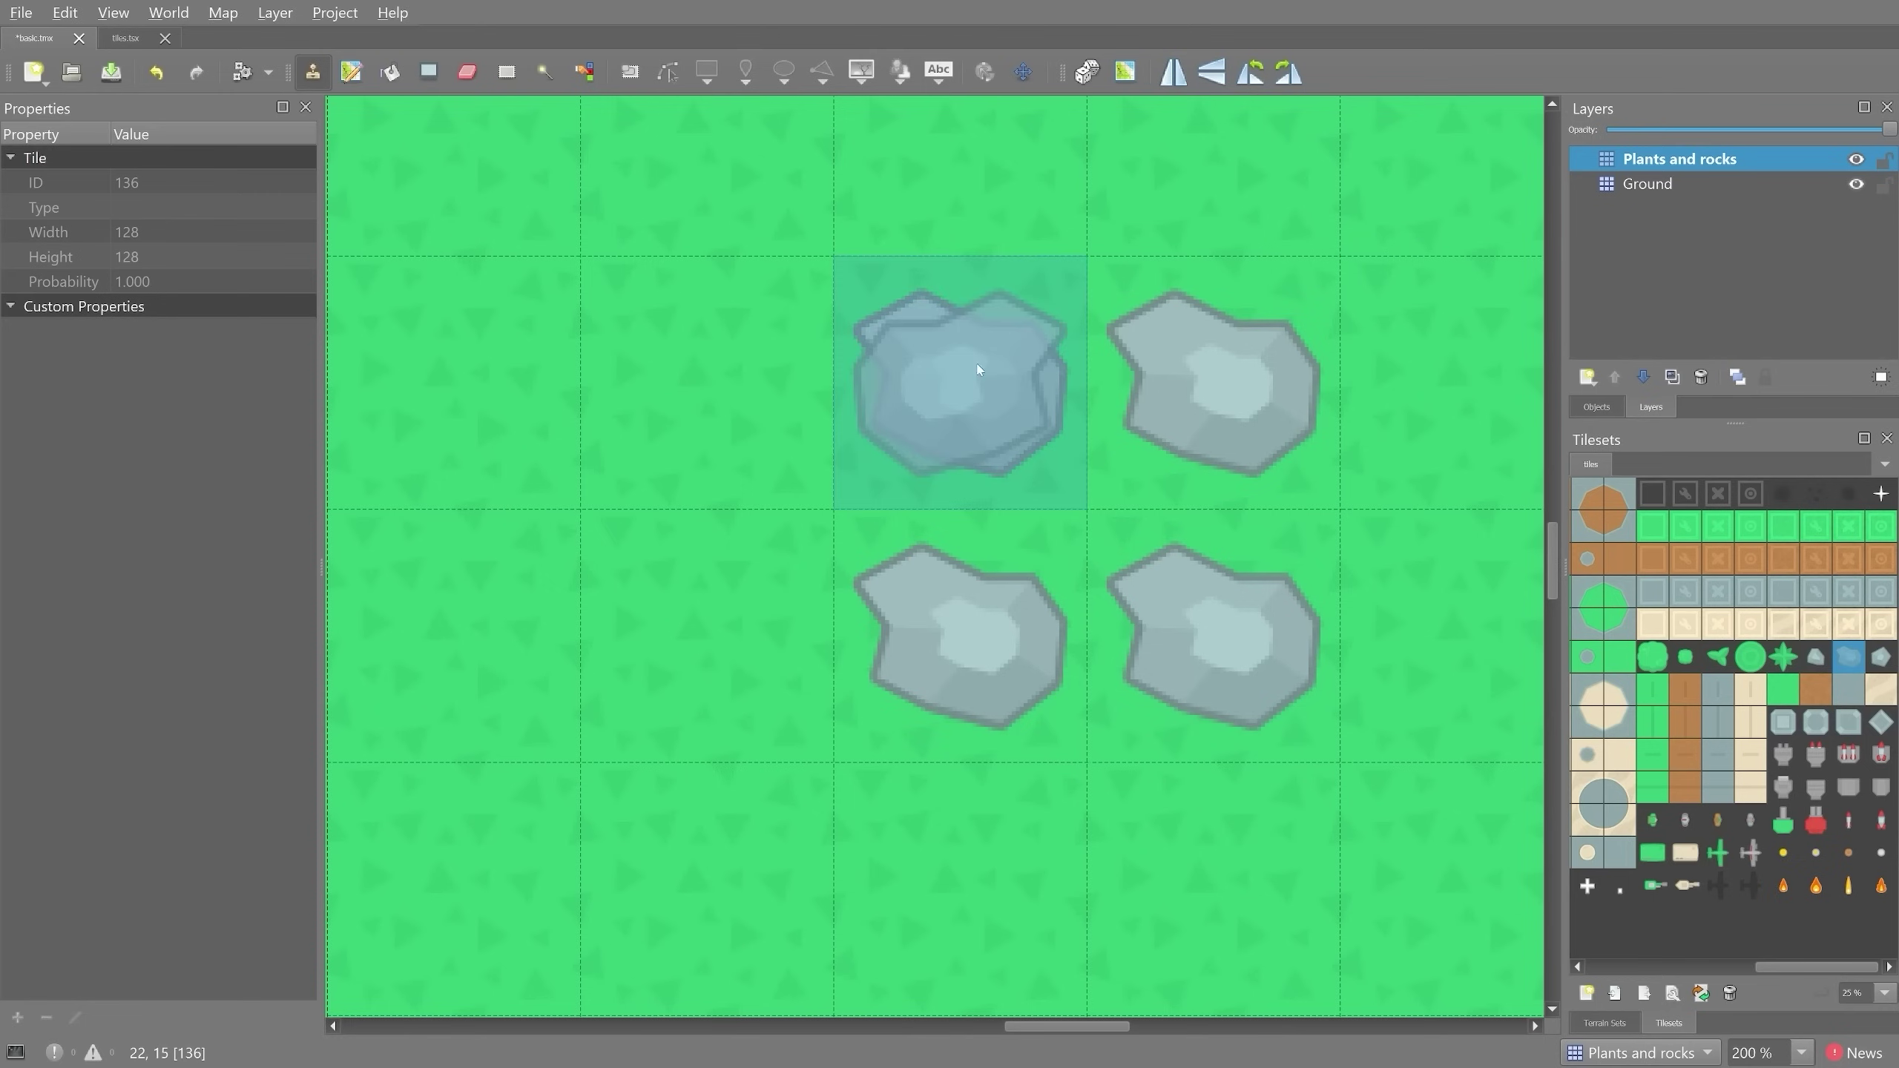
left_click(971, 401)
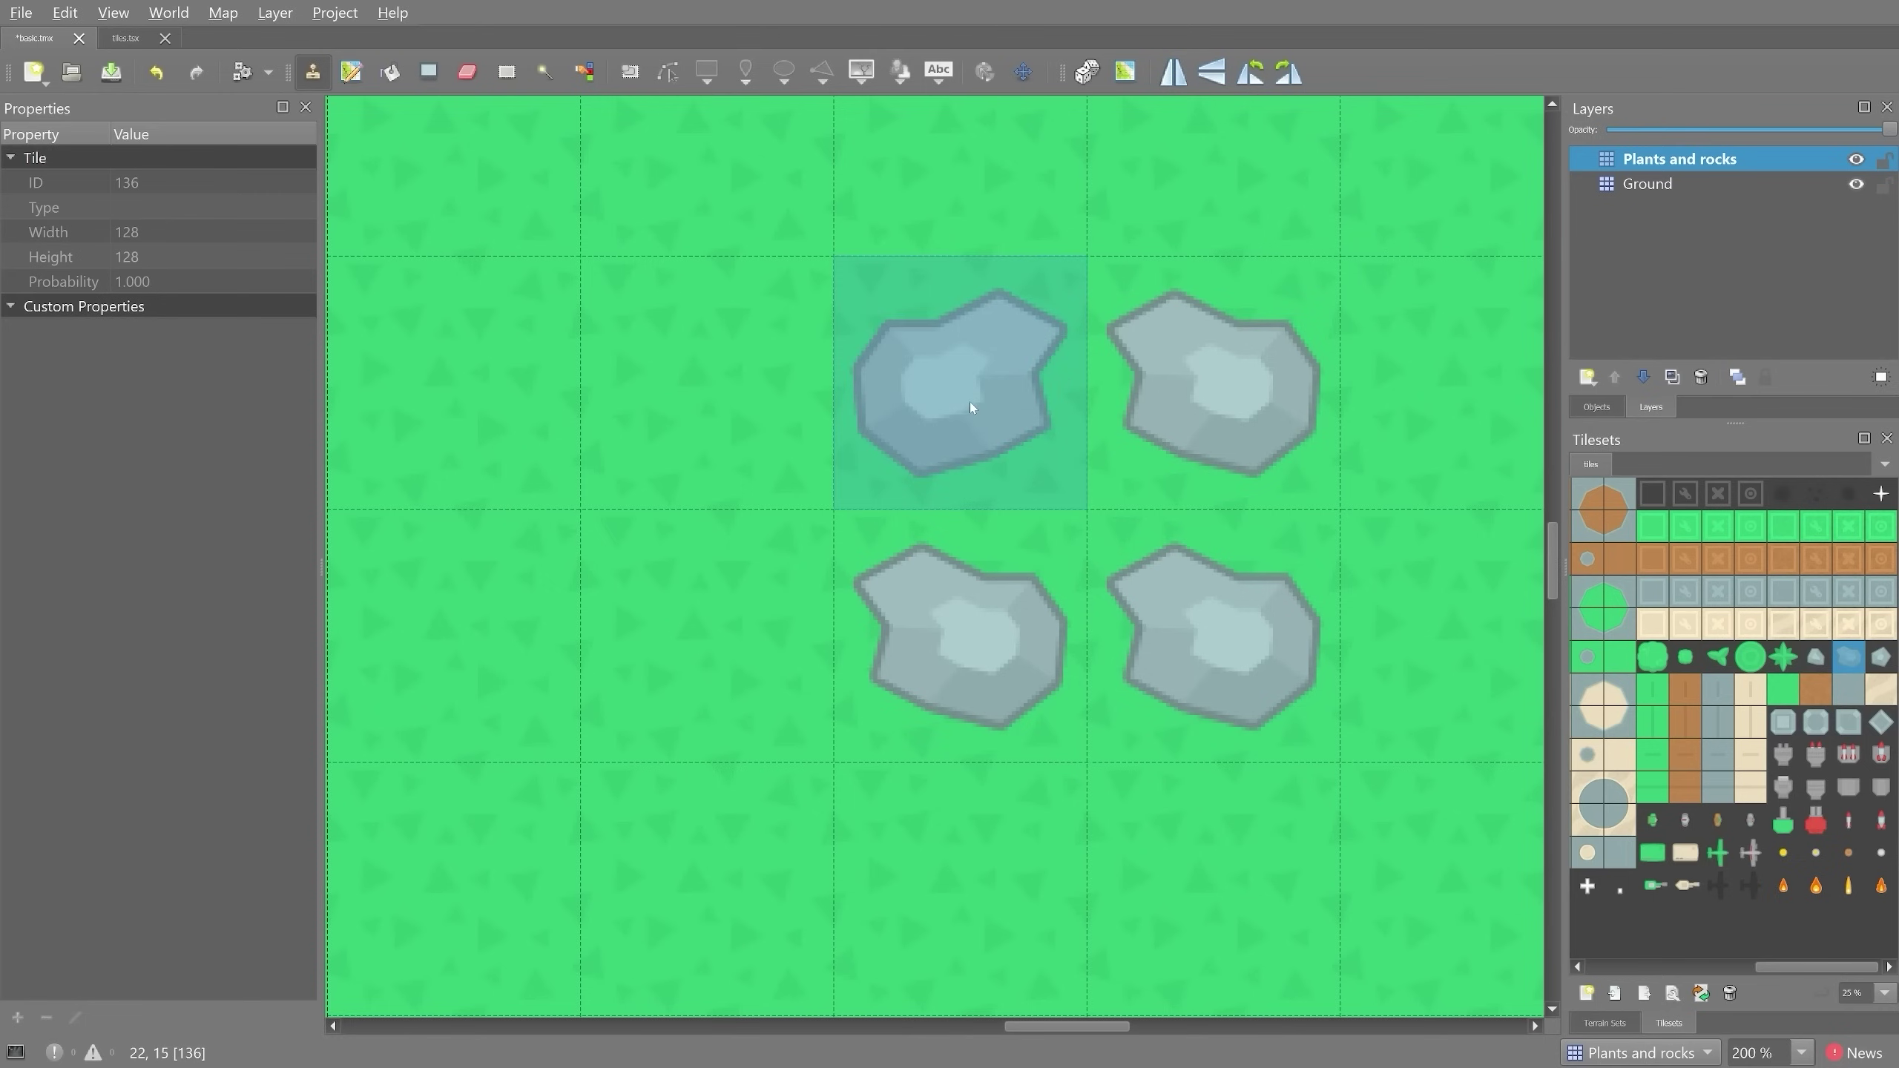
left_click(1211, 72)
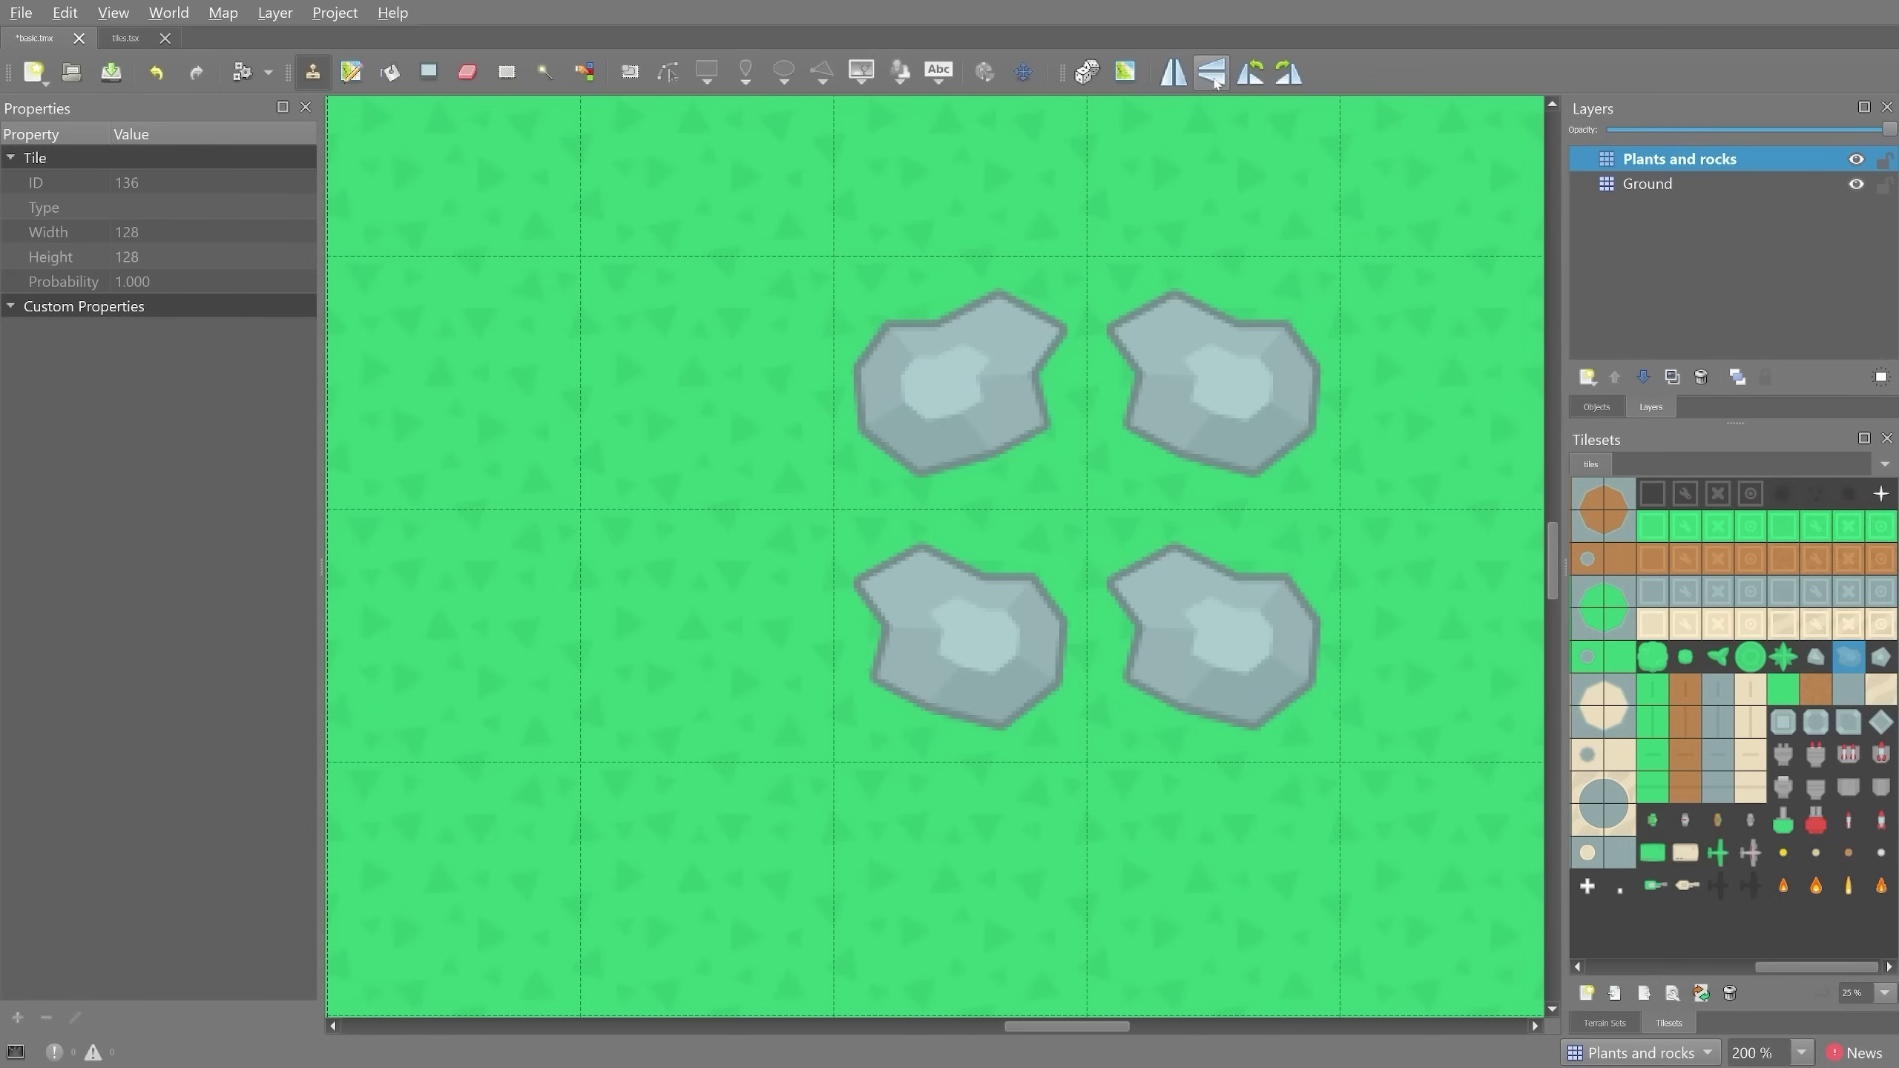
left_click(1179, 389)
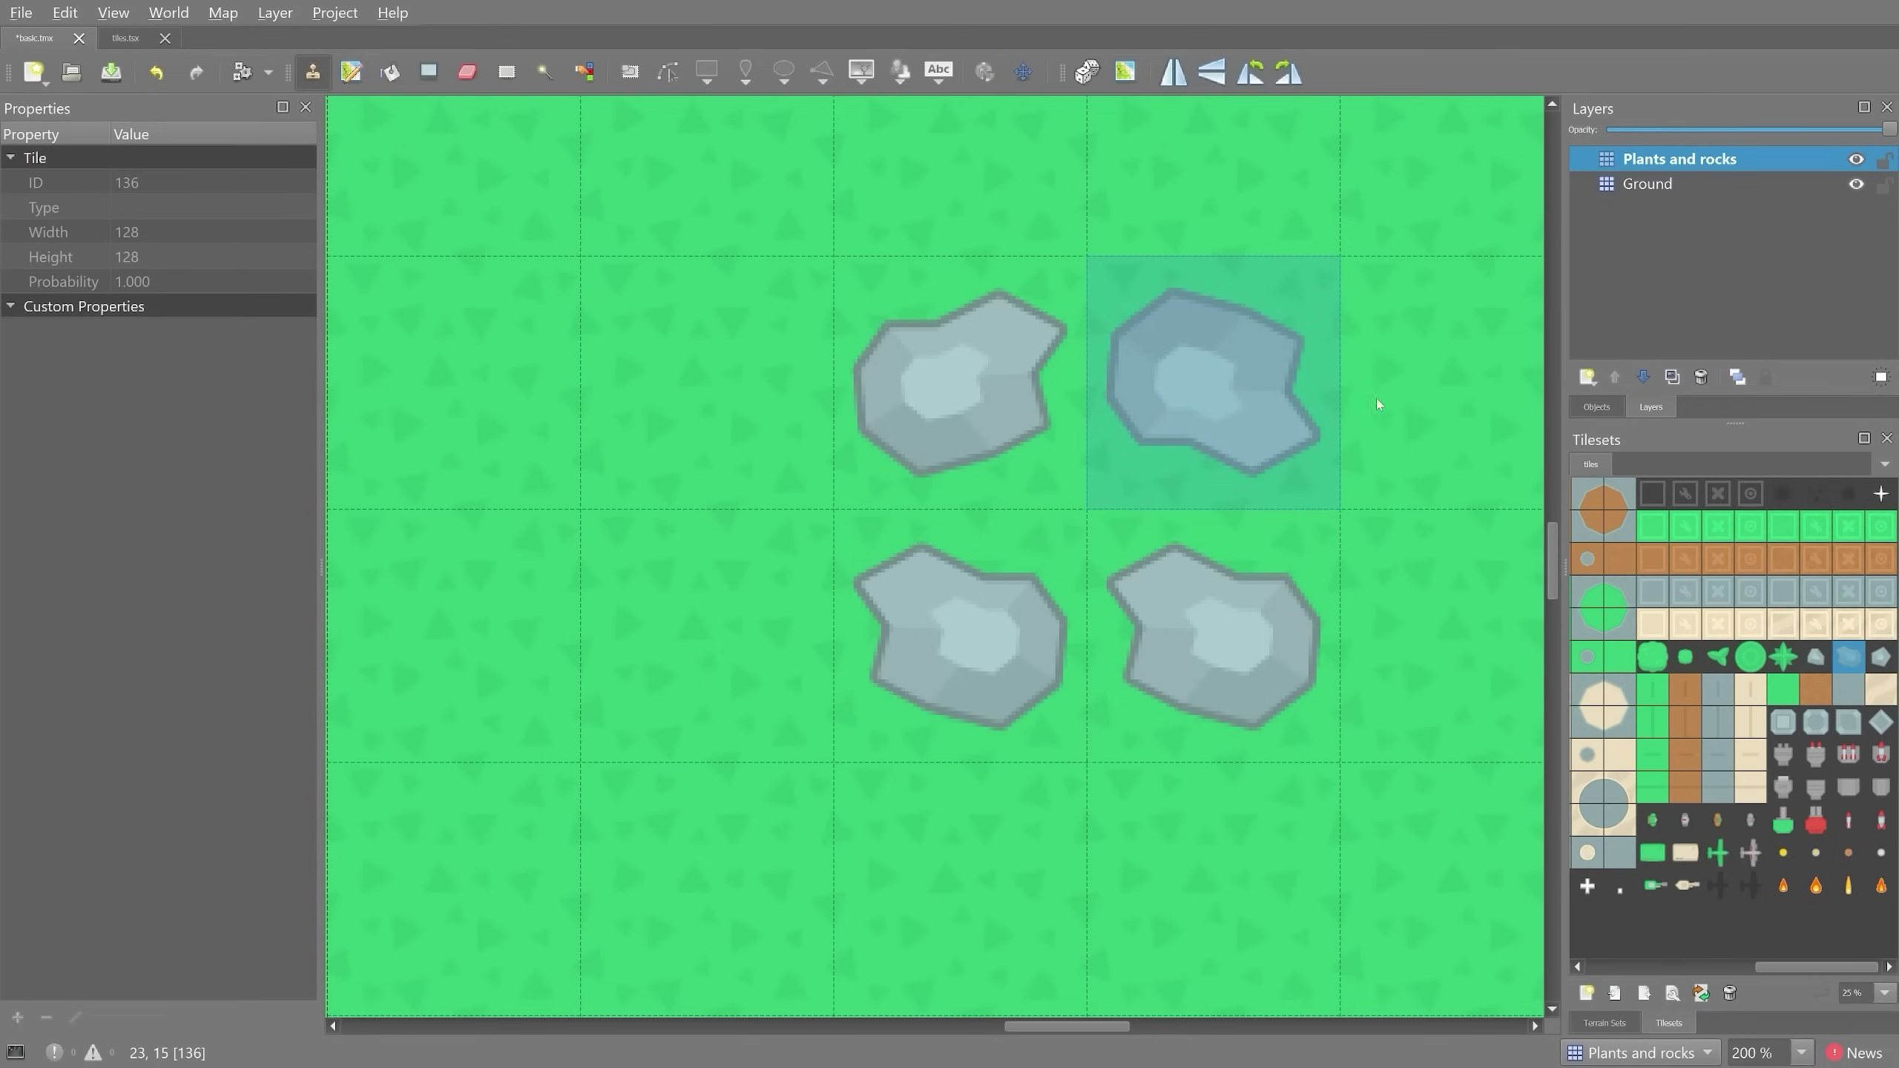
left_click(1171, 73)
left_click(1246, 660)
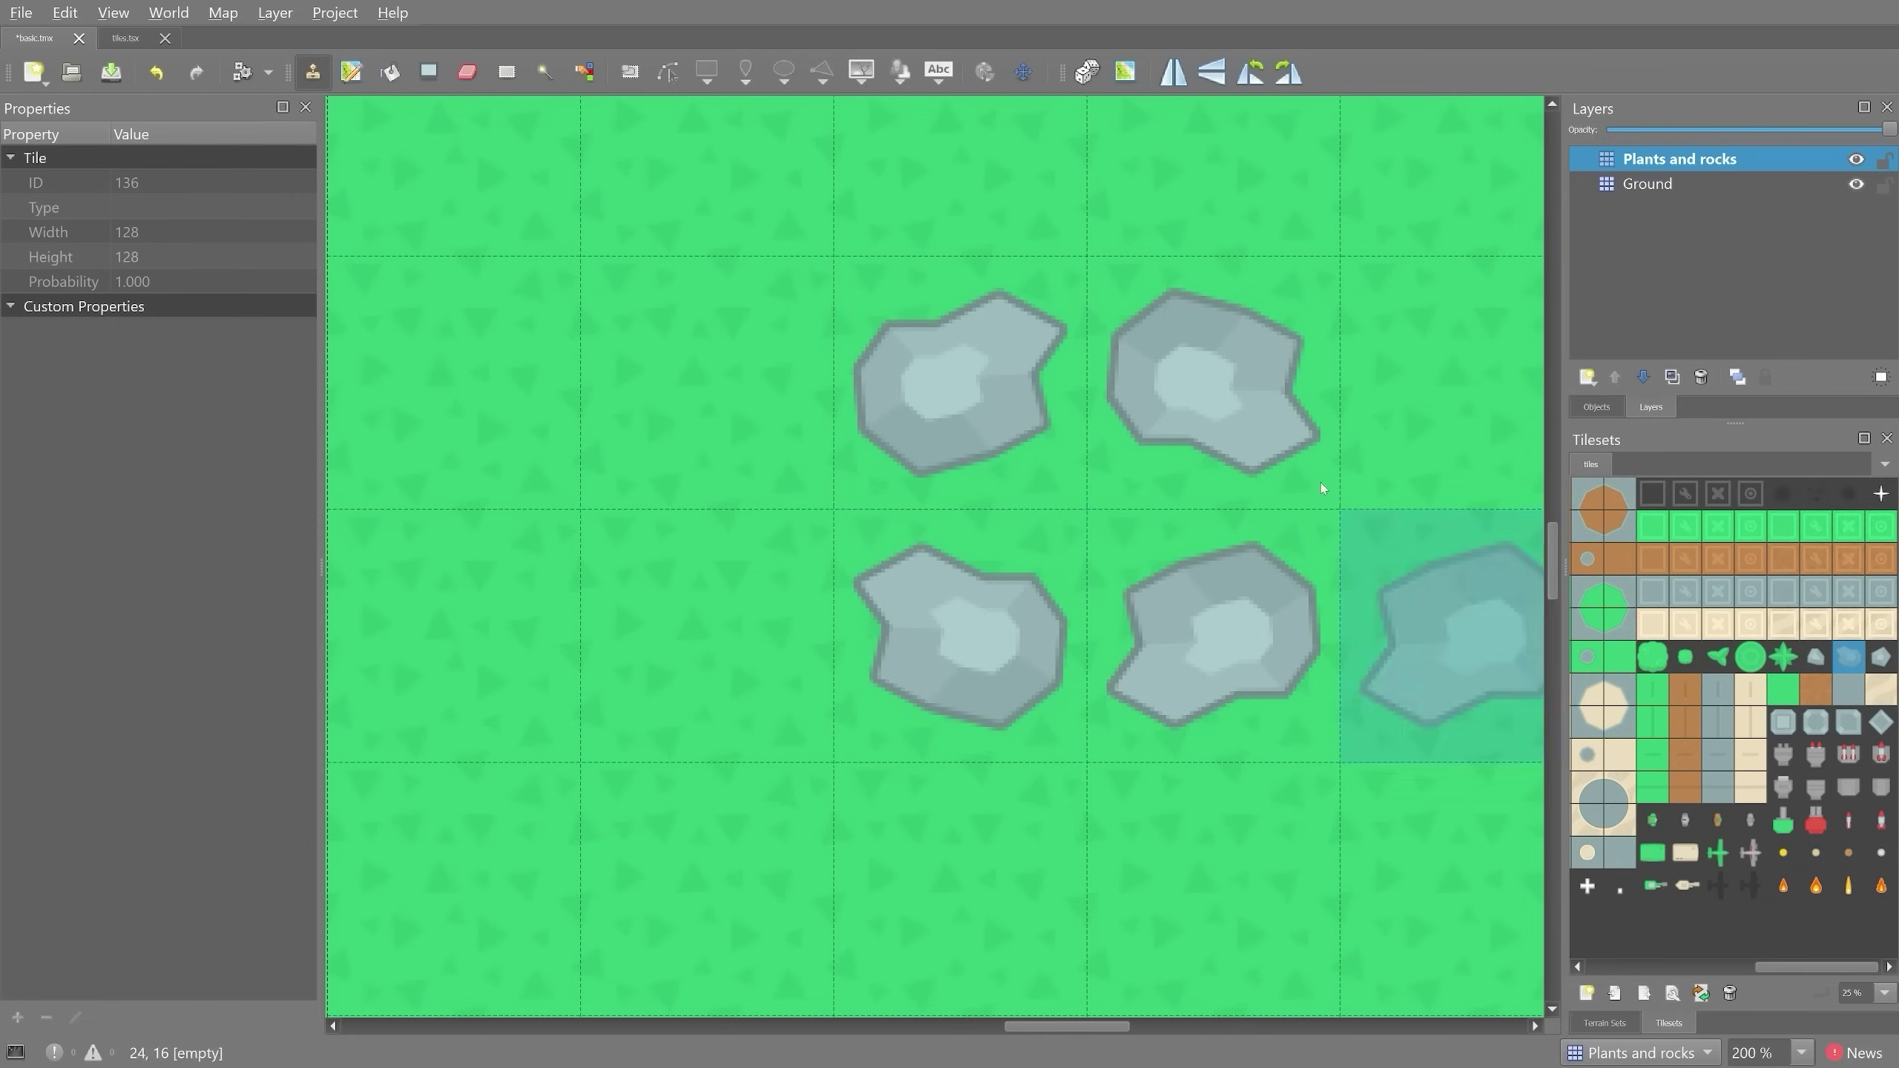
- Place four more rocks directly left of the block, rotating the stamp by 90° to vary their orientation
left_click(1288, 72)
left_click(680, 632)
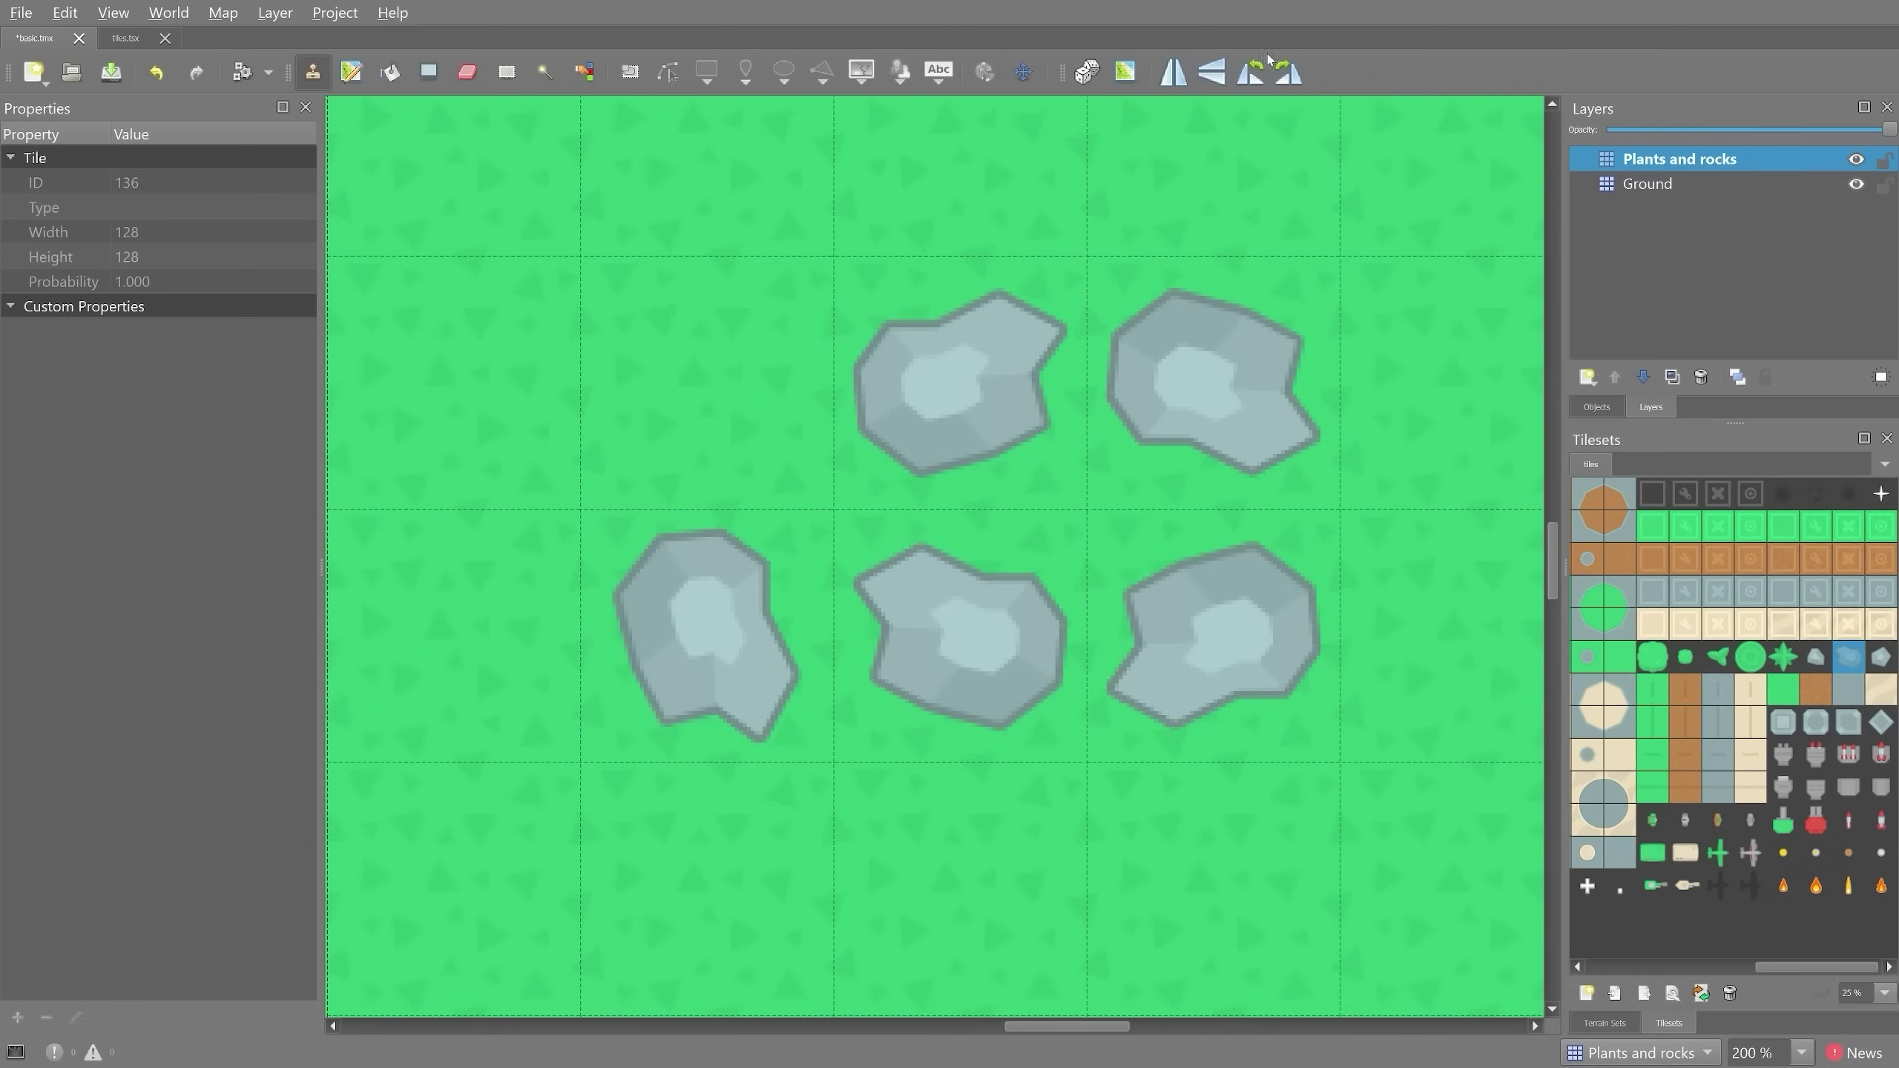
left_click(751, 373)
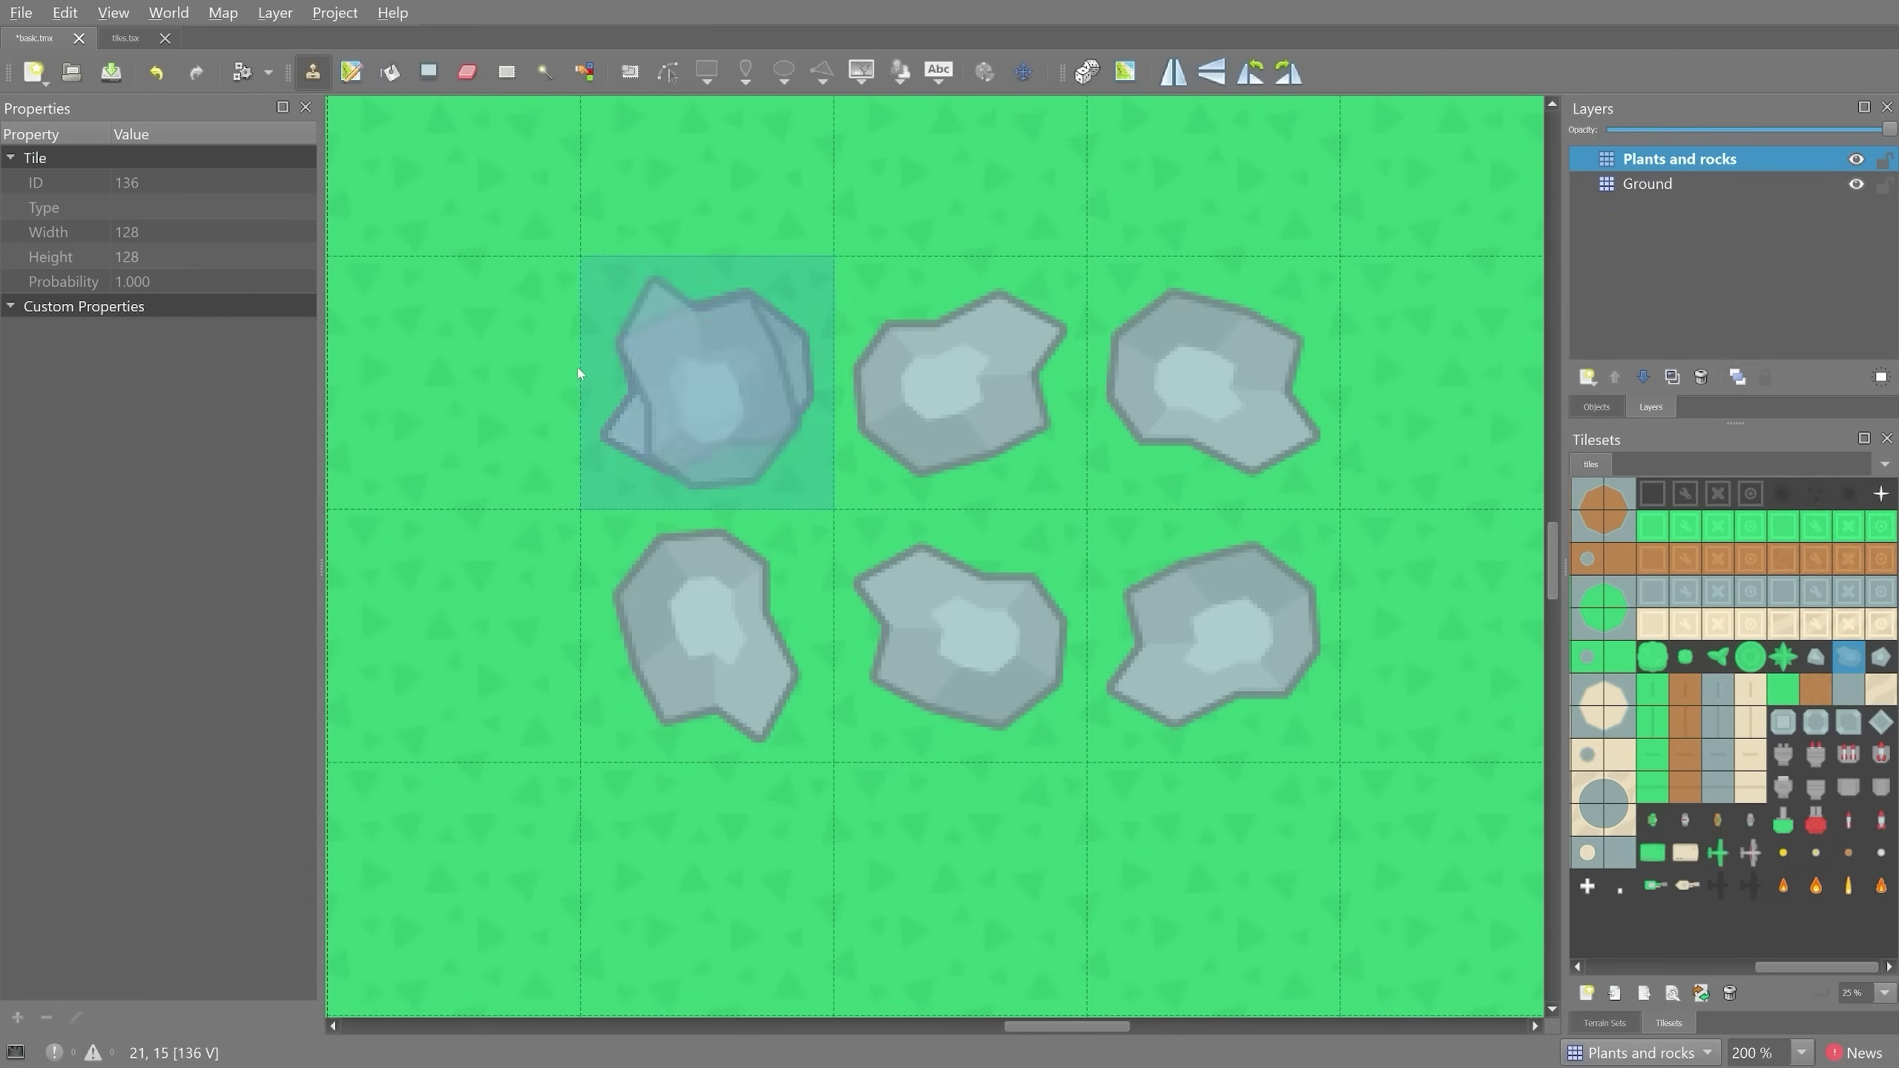
left_click(458, 374)
left_click(1287, 72)
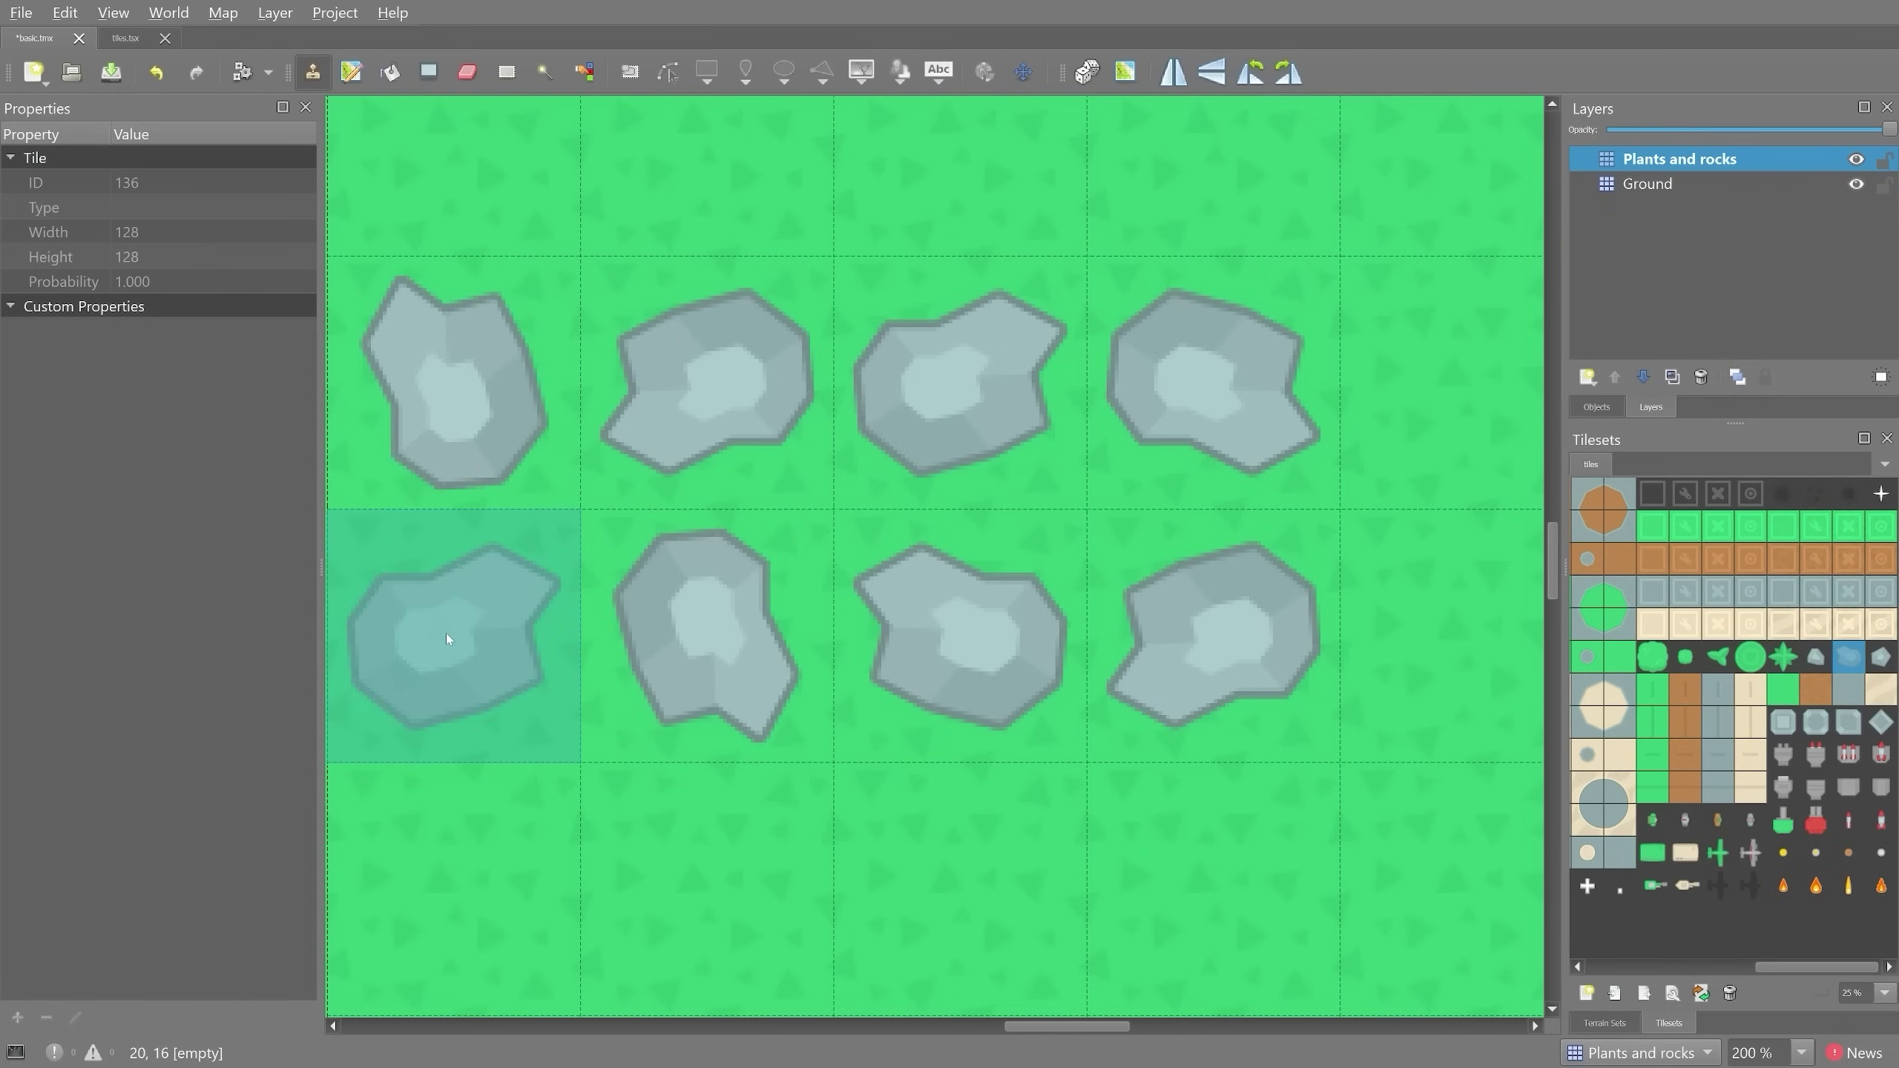
left_click(447, 638)
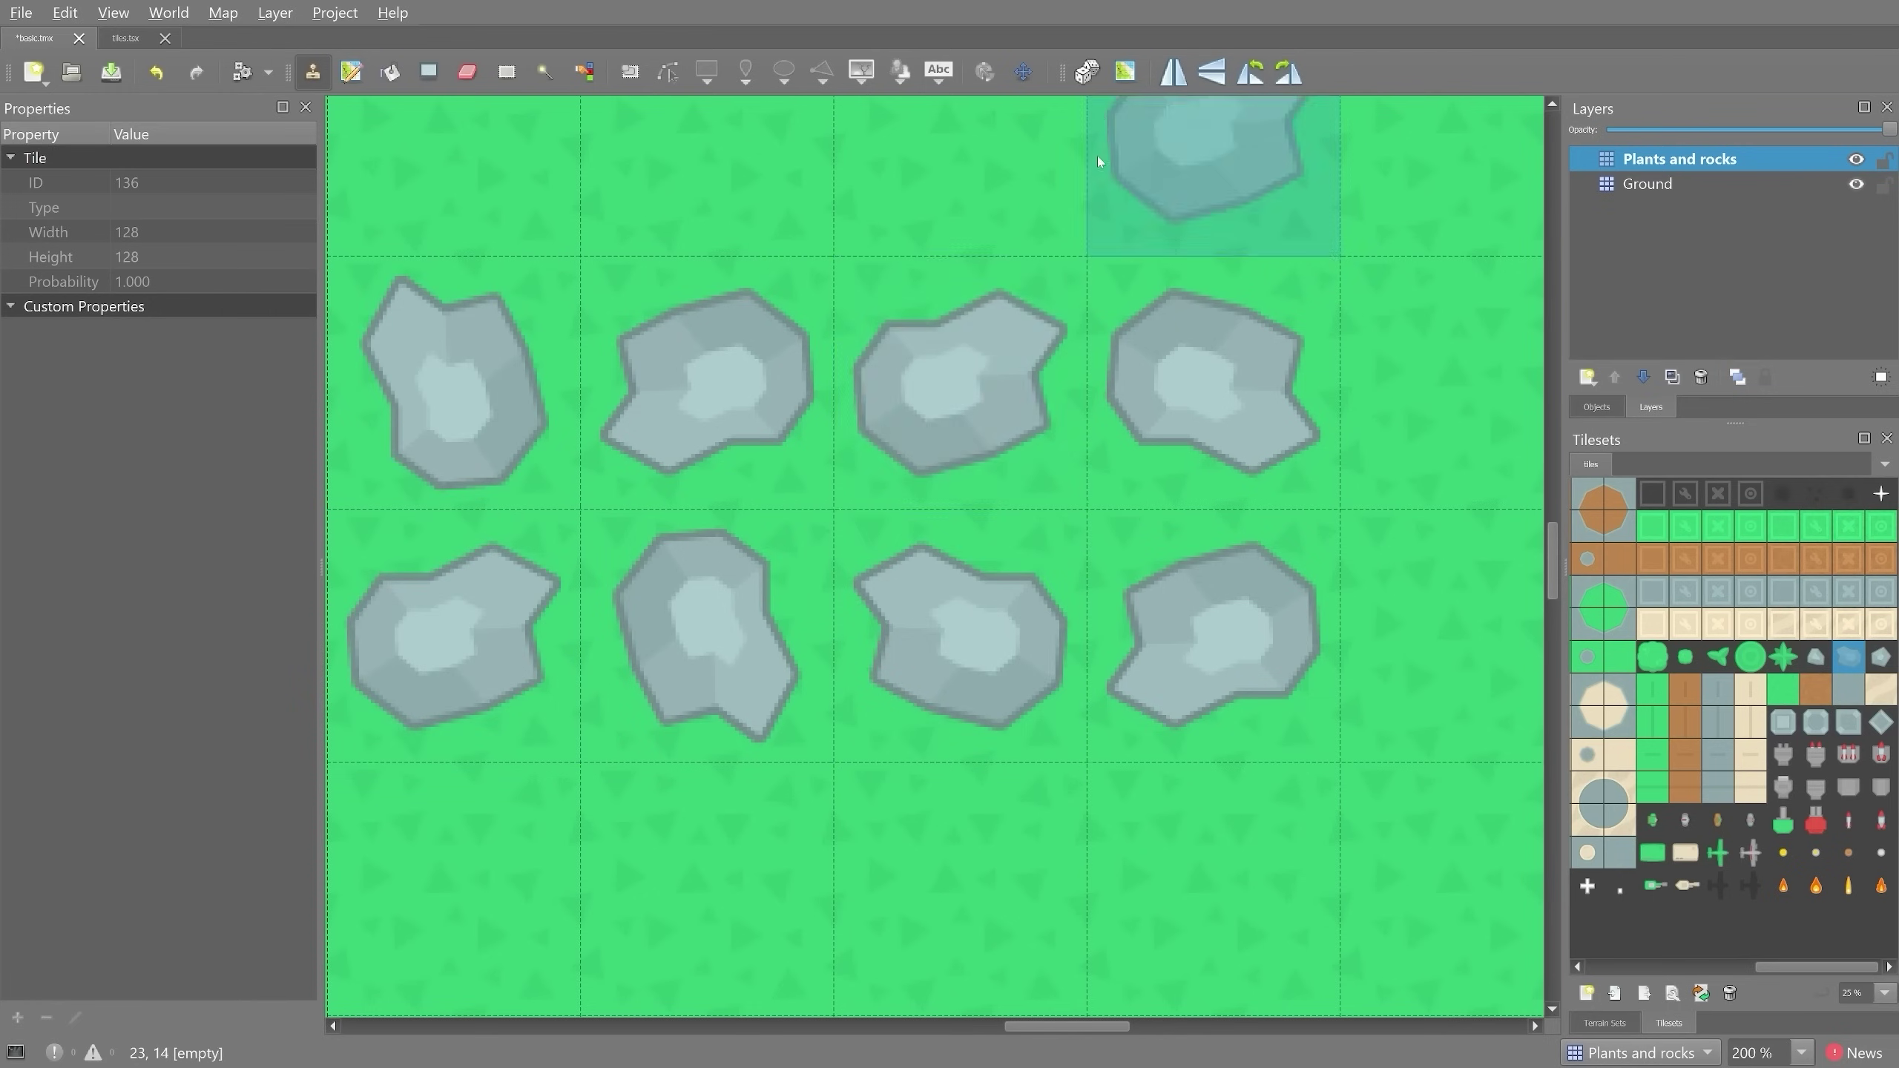
- Turn on Random Mode and stamp two more rocks directly right of the rock group
left_click(1088, 73)
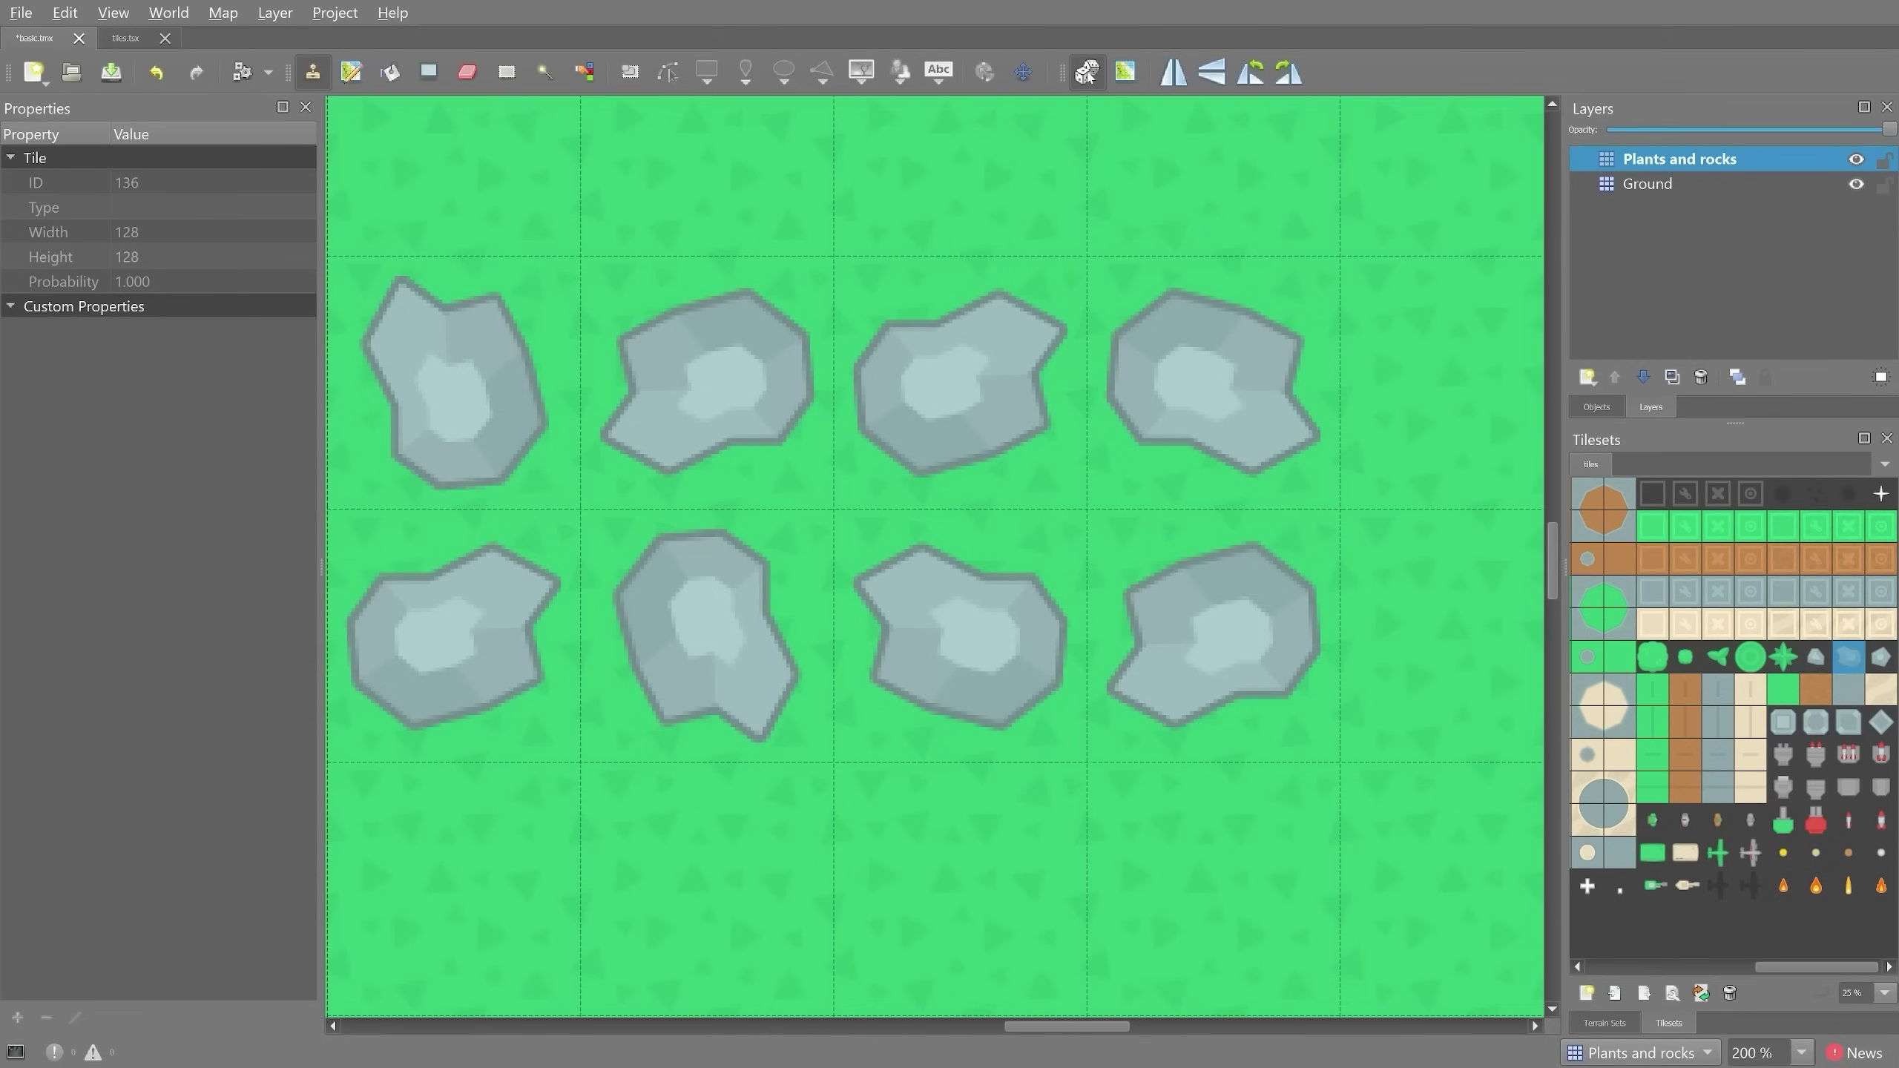
left_click(1401, 380)
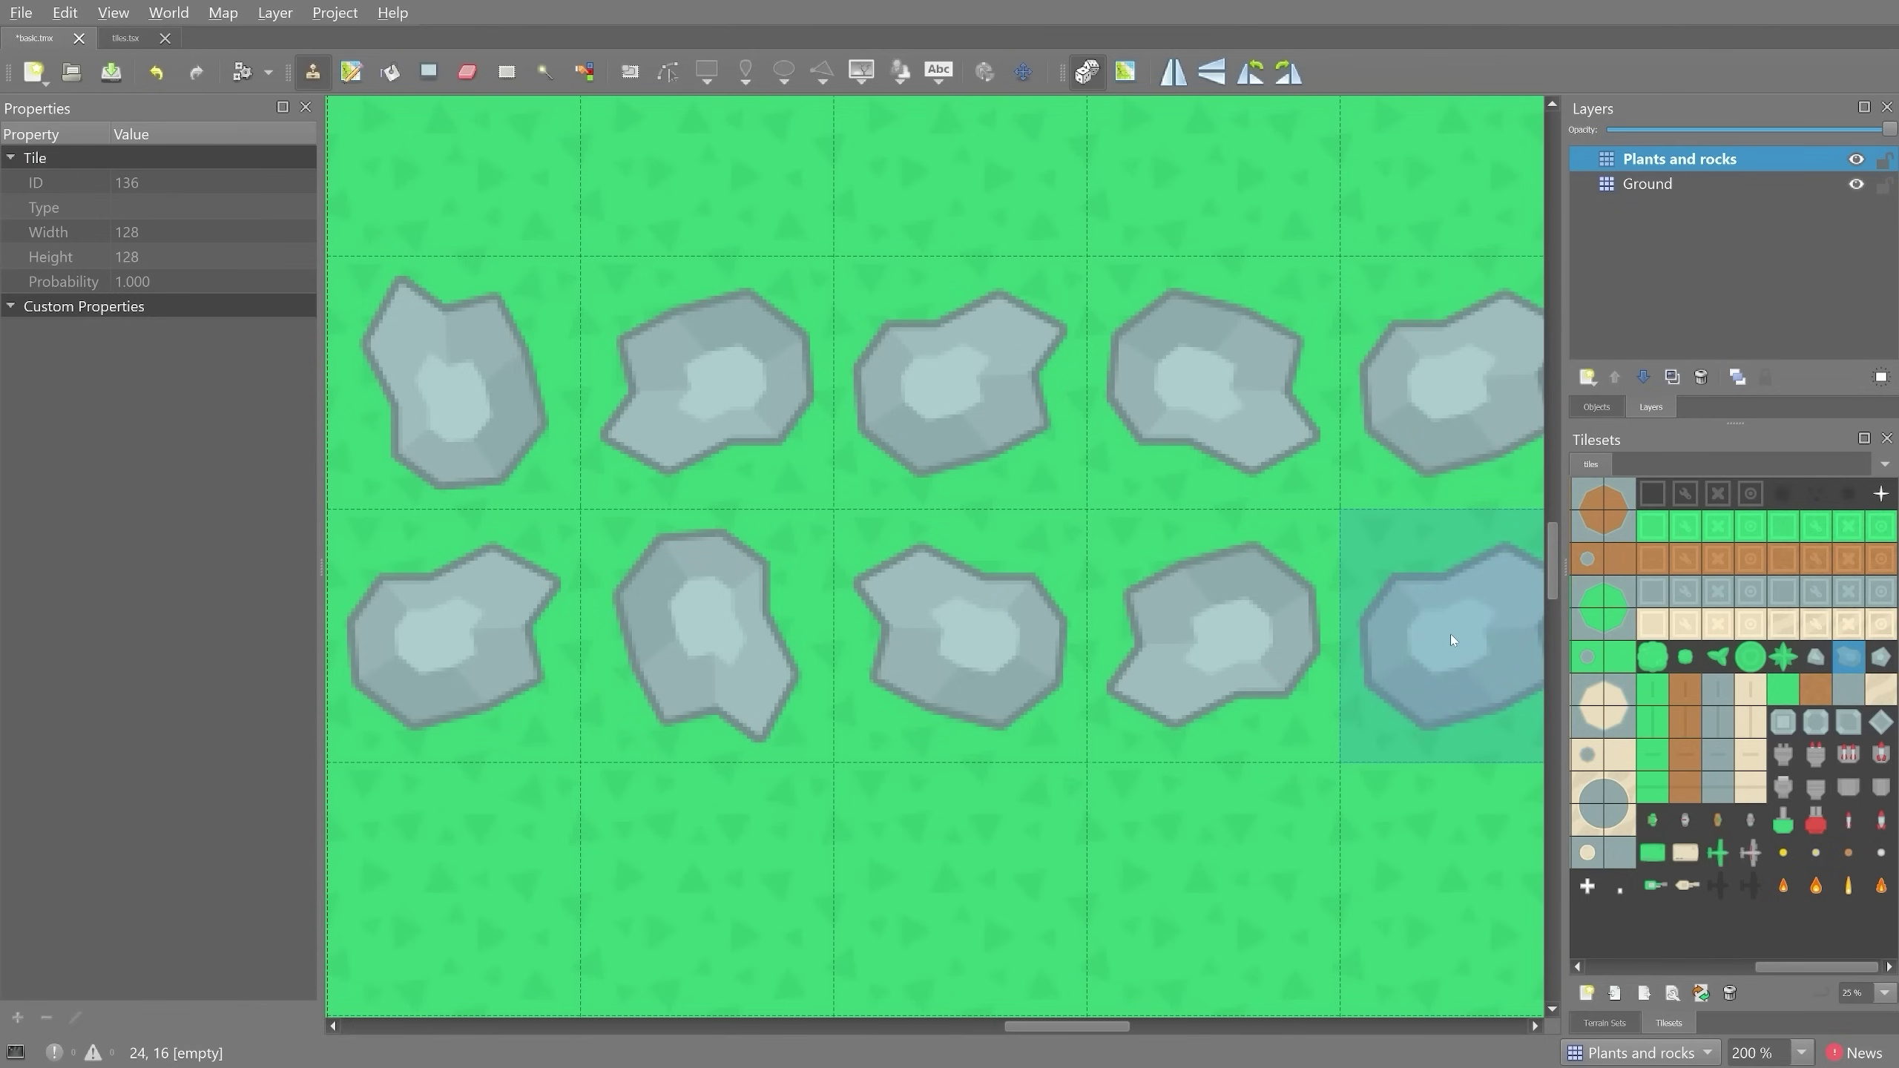
left_click(1451, 634)
- Select the whole row of eight plant and rock tiles and randomly paint them over the rock group and the surrounding grass
left_click(1650, 657)
left_click_drag(1650, 656, 1886, 663)
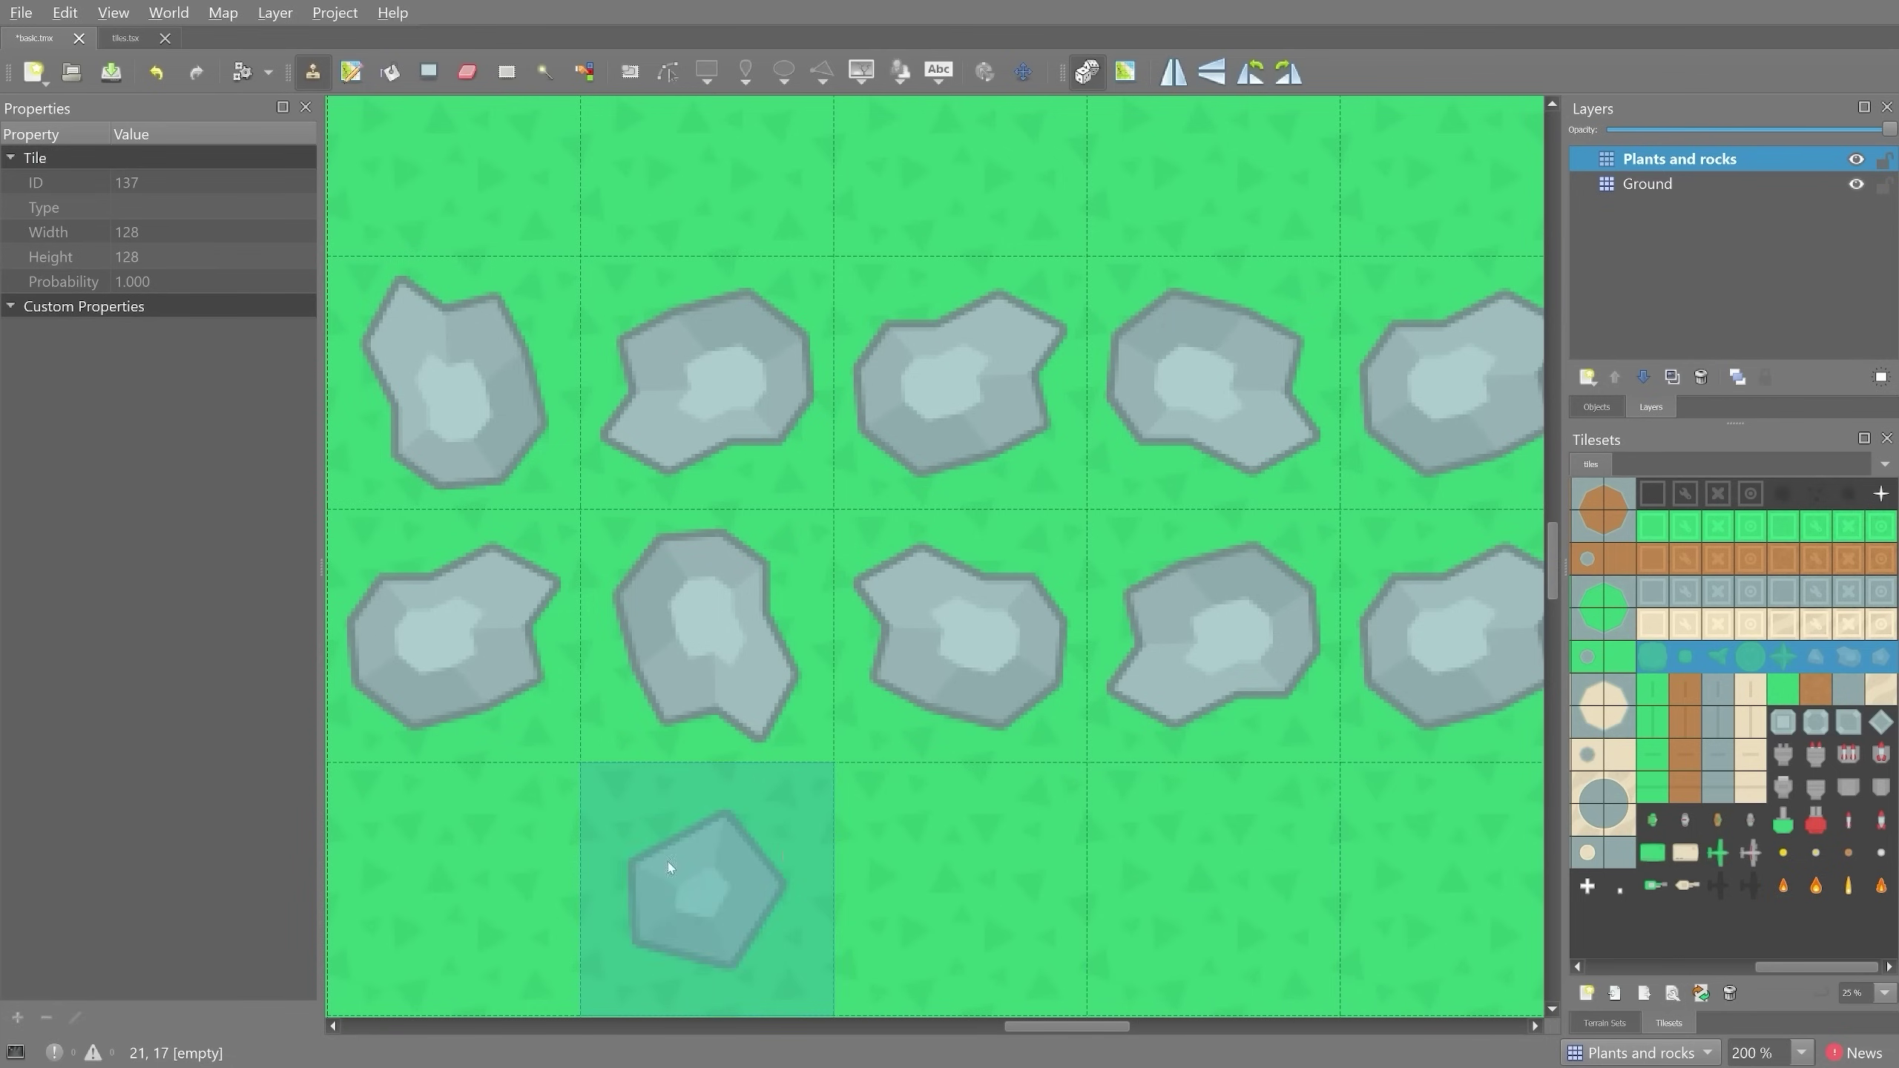
scroll(785, 853, "down", 2)
middle_click_drag(880, 816, 1002, 678)
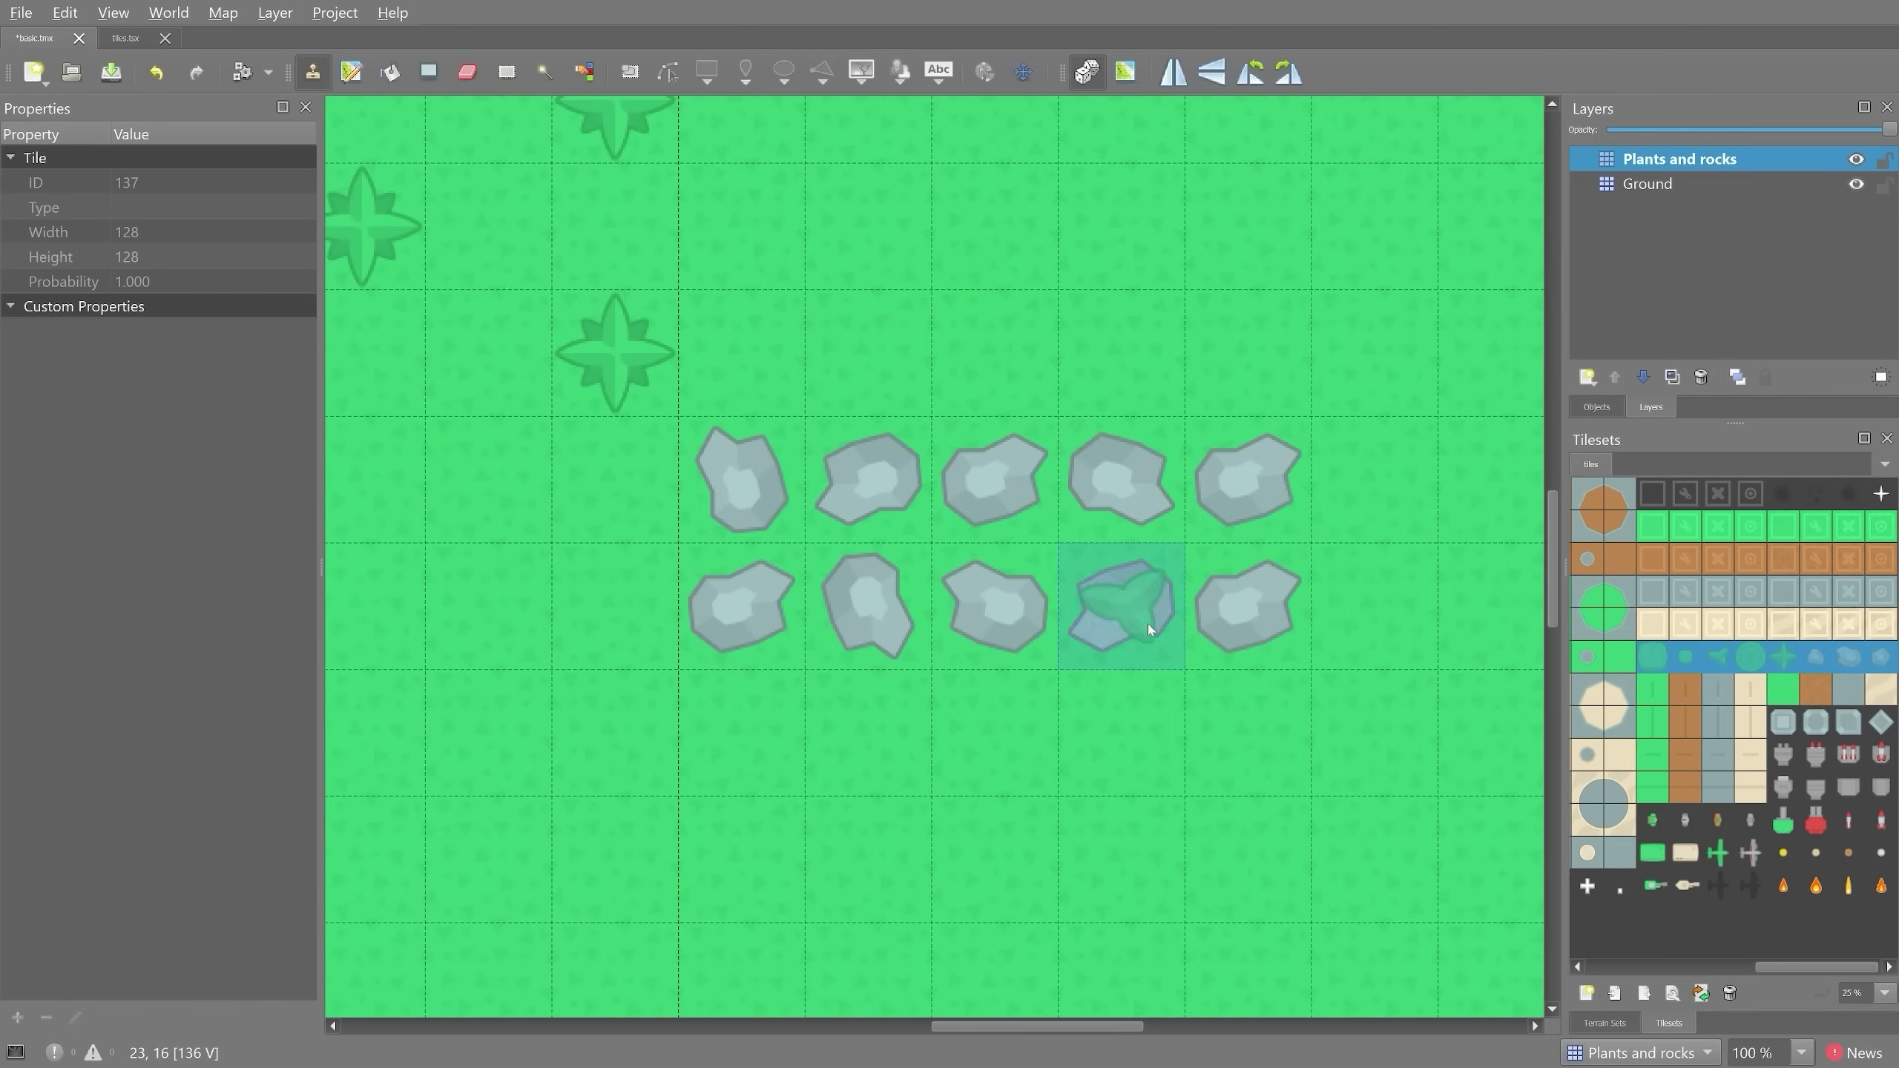
left_click(880, 618)
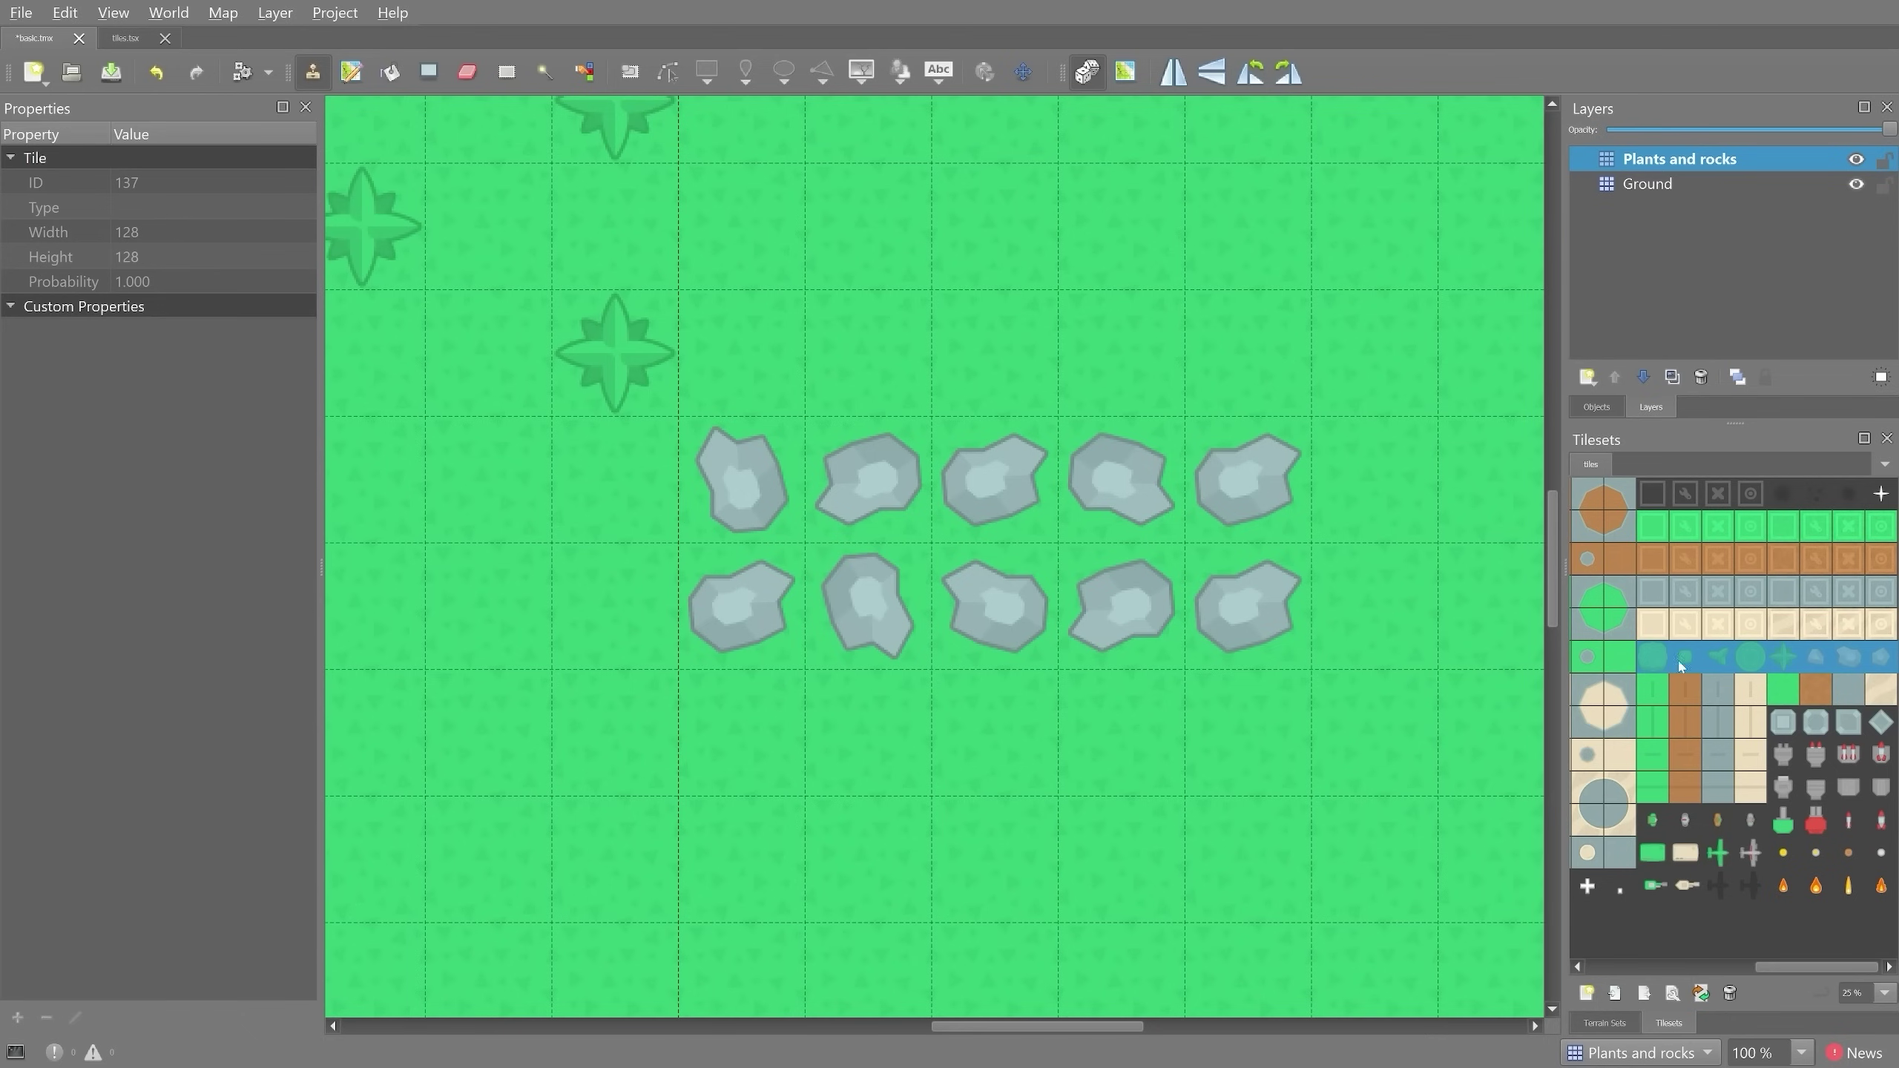
mouse_move(1245, 602)
left_mouse_down()
mouse_move(861, 612)
mouse_move(1118, 478)
mouse_move(979, 314)
mouse_move(867, 736)
mouse_move(994, 224)
mouse_move(1241, 599)
mouse_move(679, 687)
mouse_move(1121, 353)
mouse_move(740, 732)
mouse_move(994, 353)
mouse_move(970, 695)
left_mouse_up()
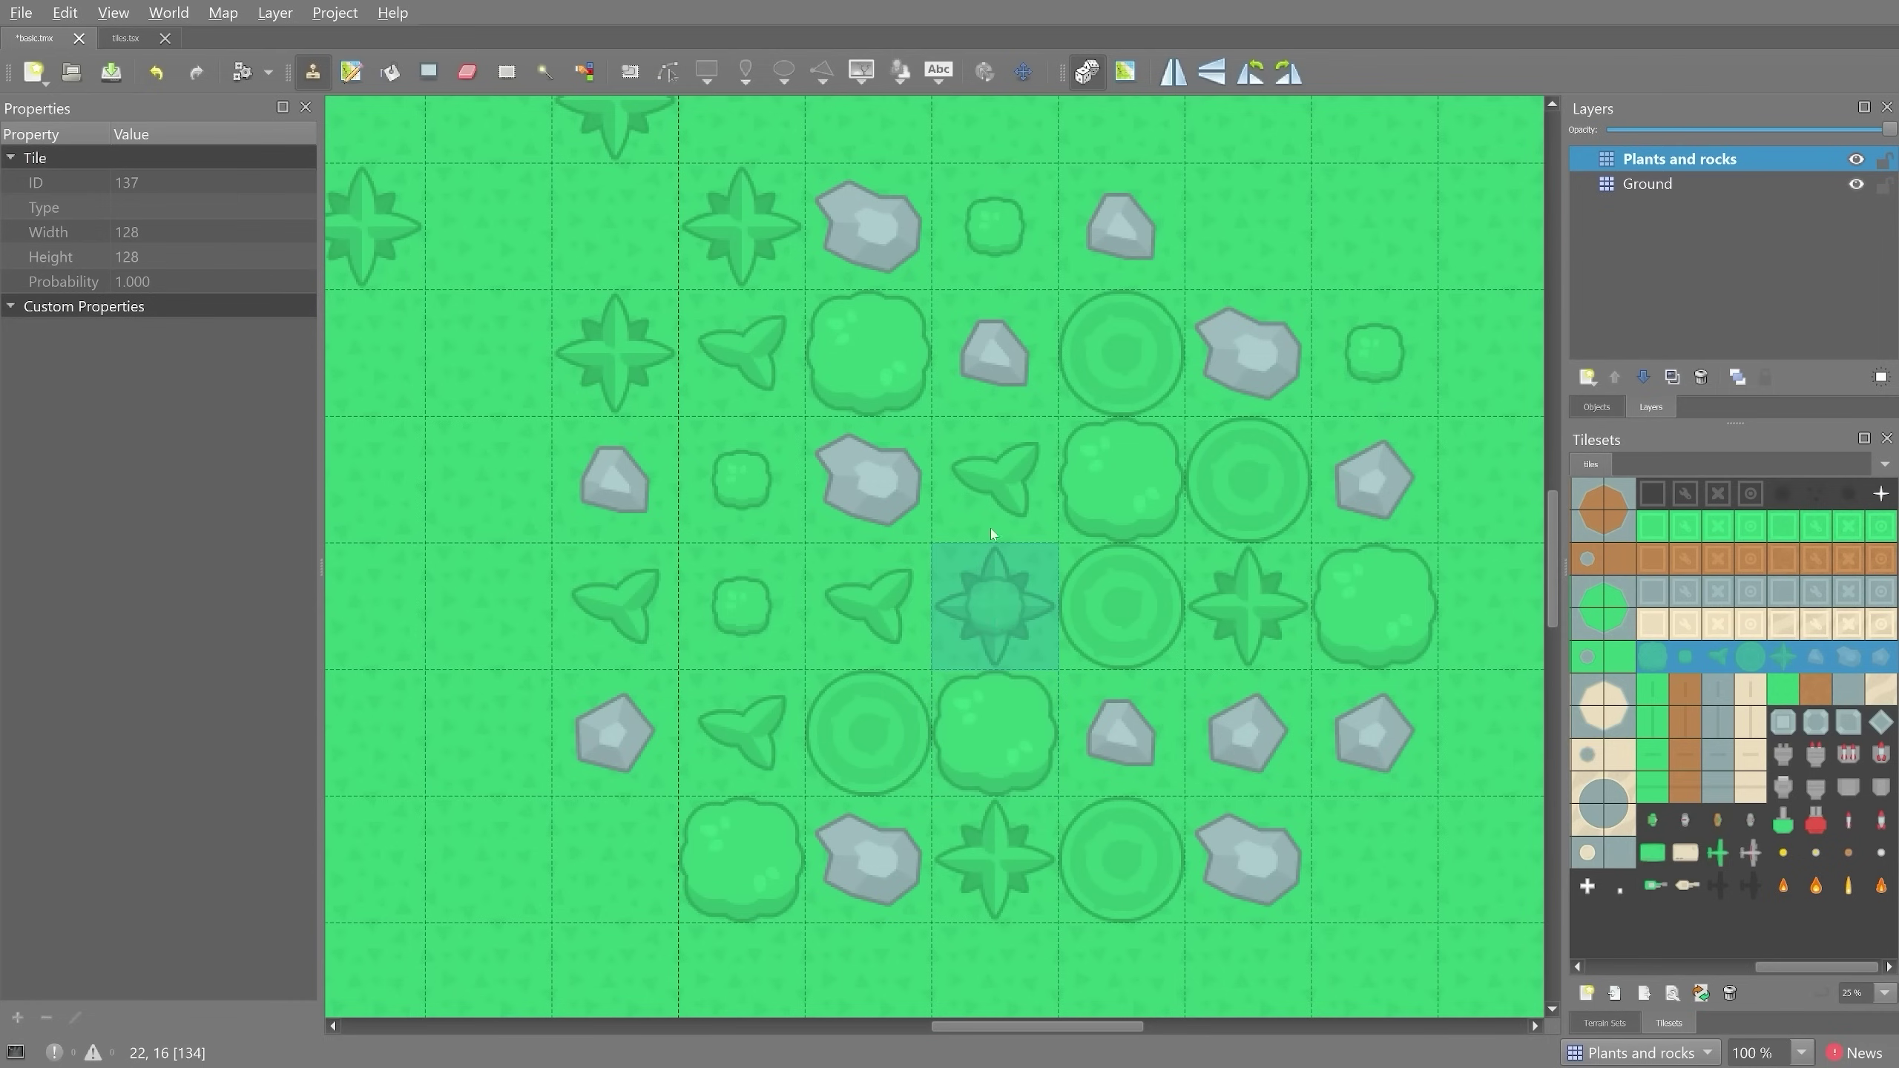
- Restamp the cell of the large bush in the second row of the patch with random tiles
left_click(878, 350)
left_click(878, 353)
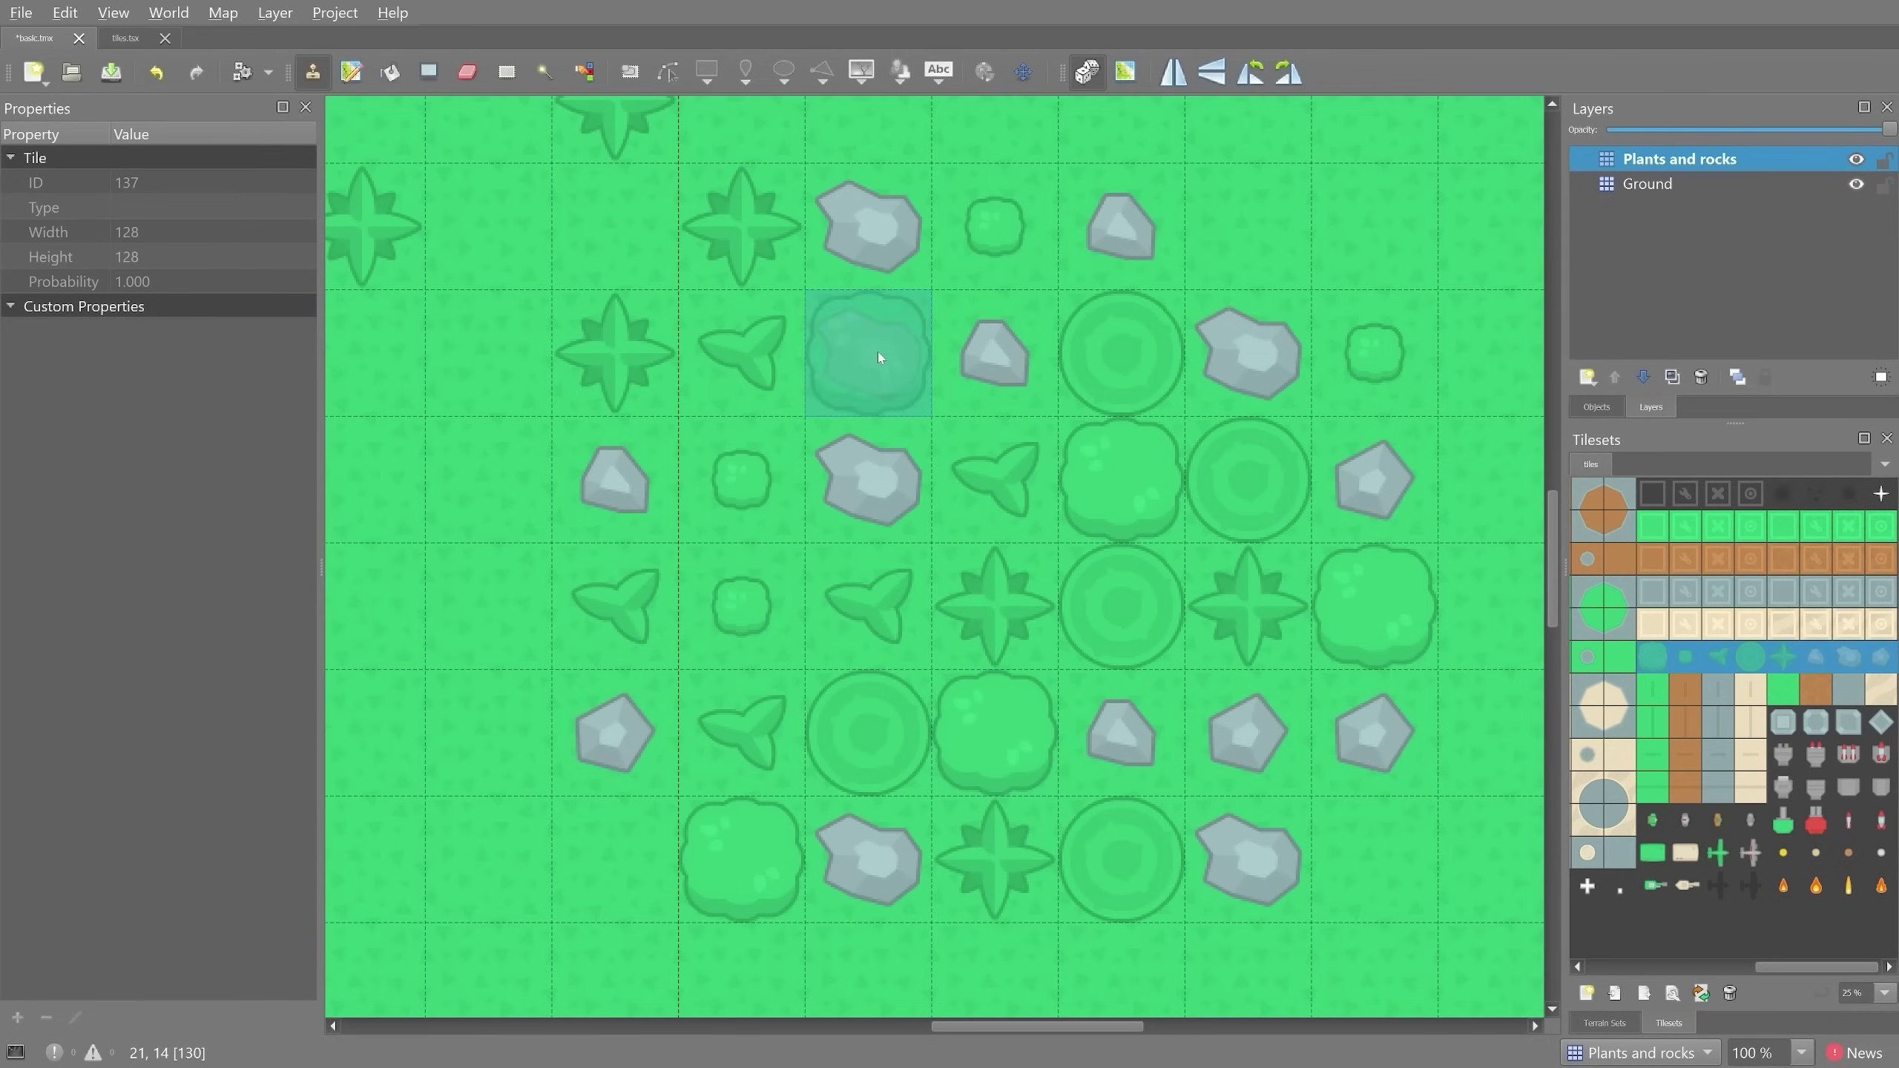
left_click(879, 358)
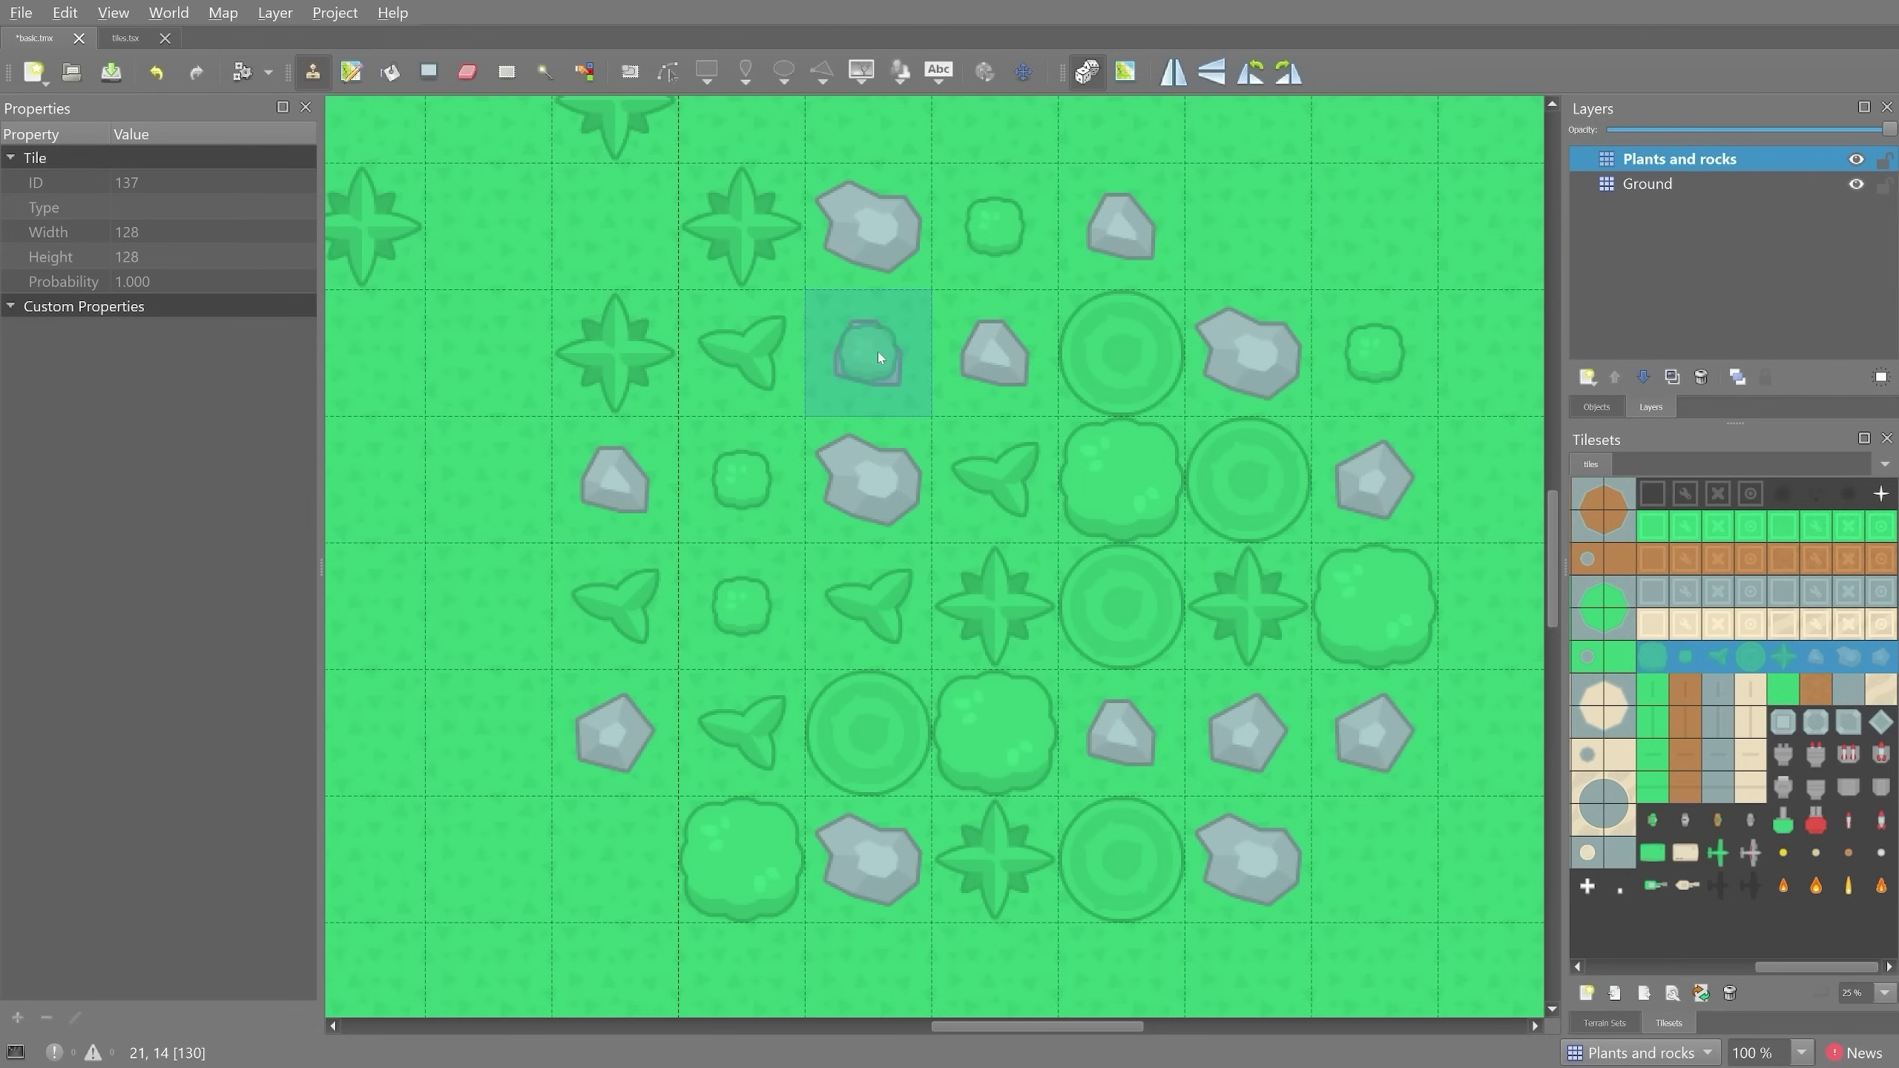
scroll(879, 351, "down", 2, "ctrl")
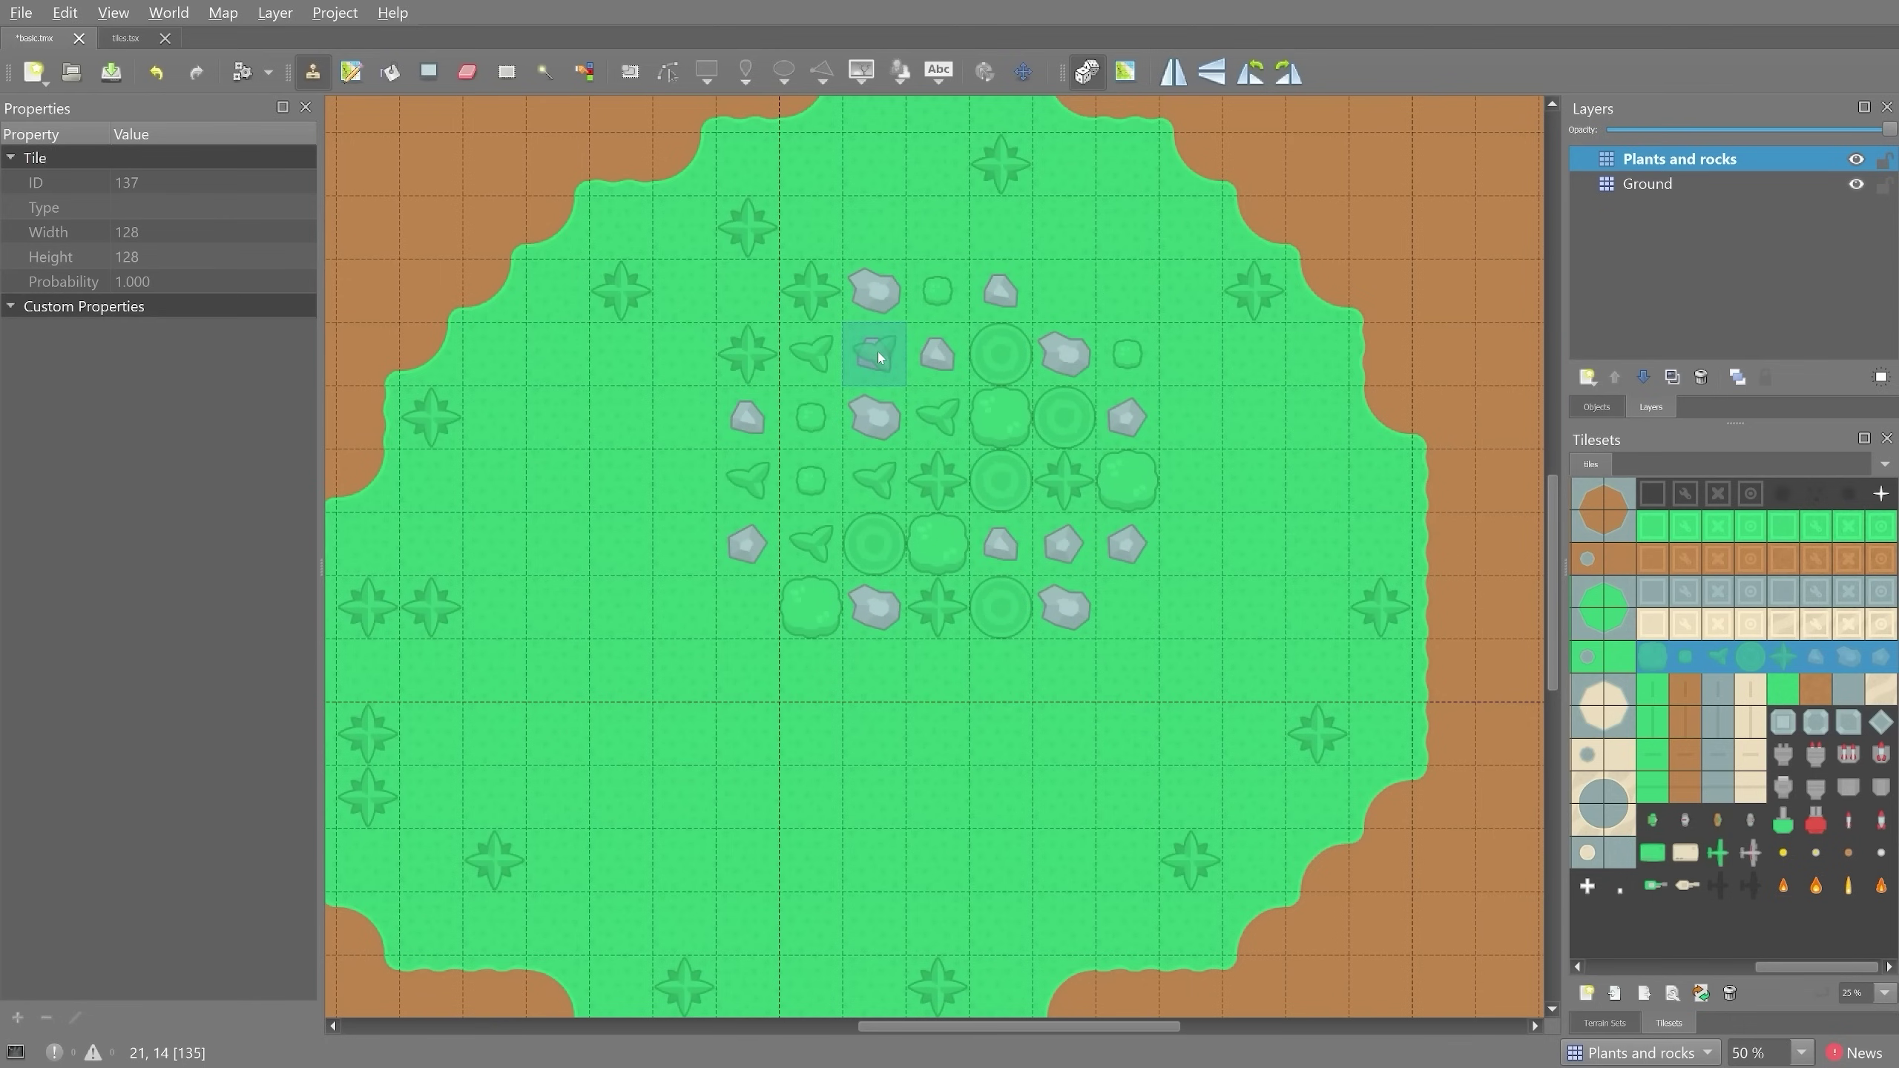
- Limit the stamp selection to the five plant tiles, and then to only the three rock tiles
left_click(1790, 663)
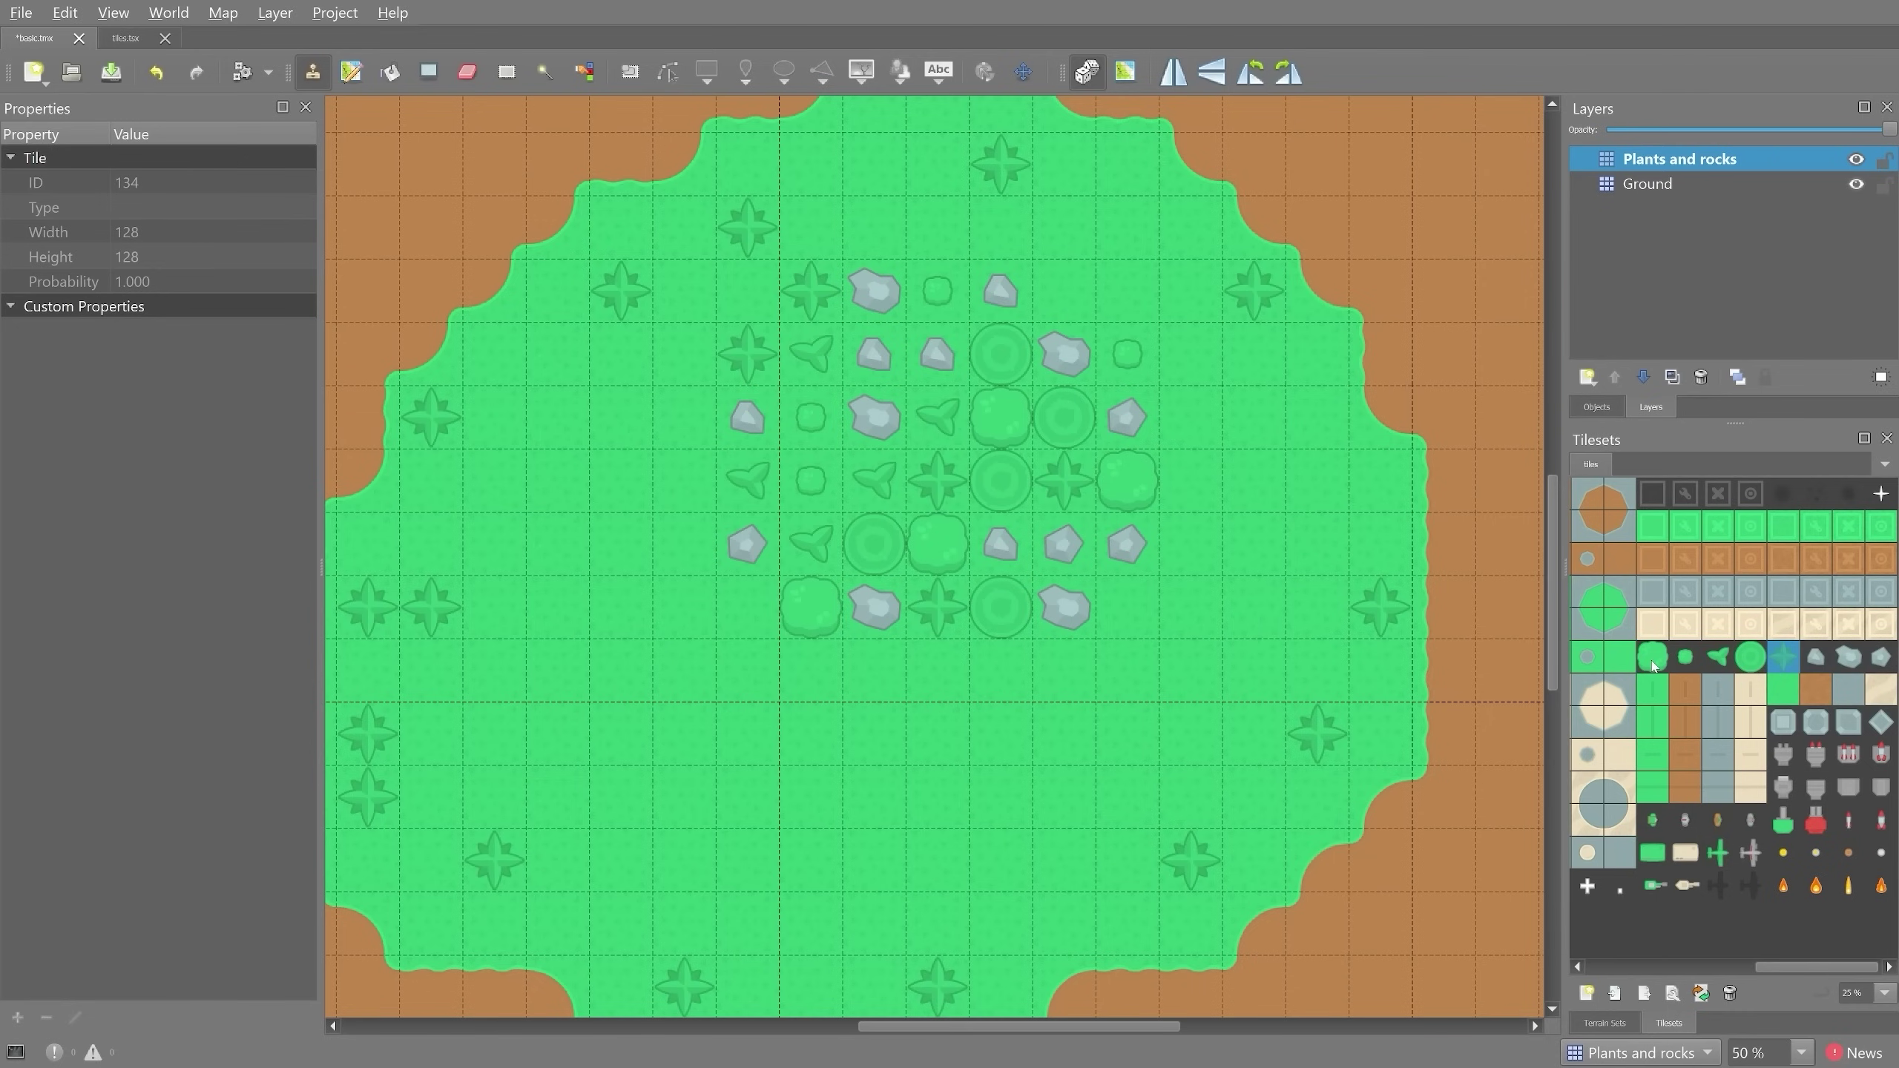
left_click_drag(1654, 665, 1780, 661)
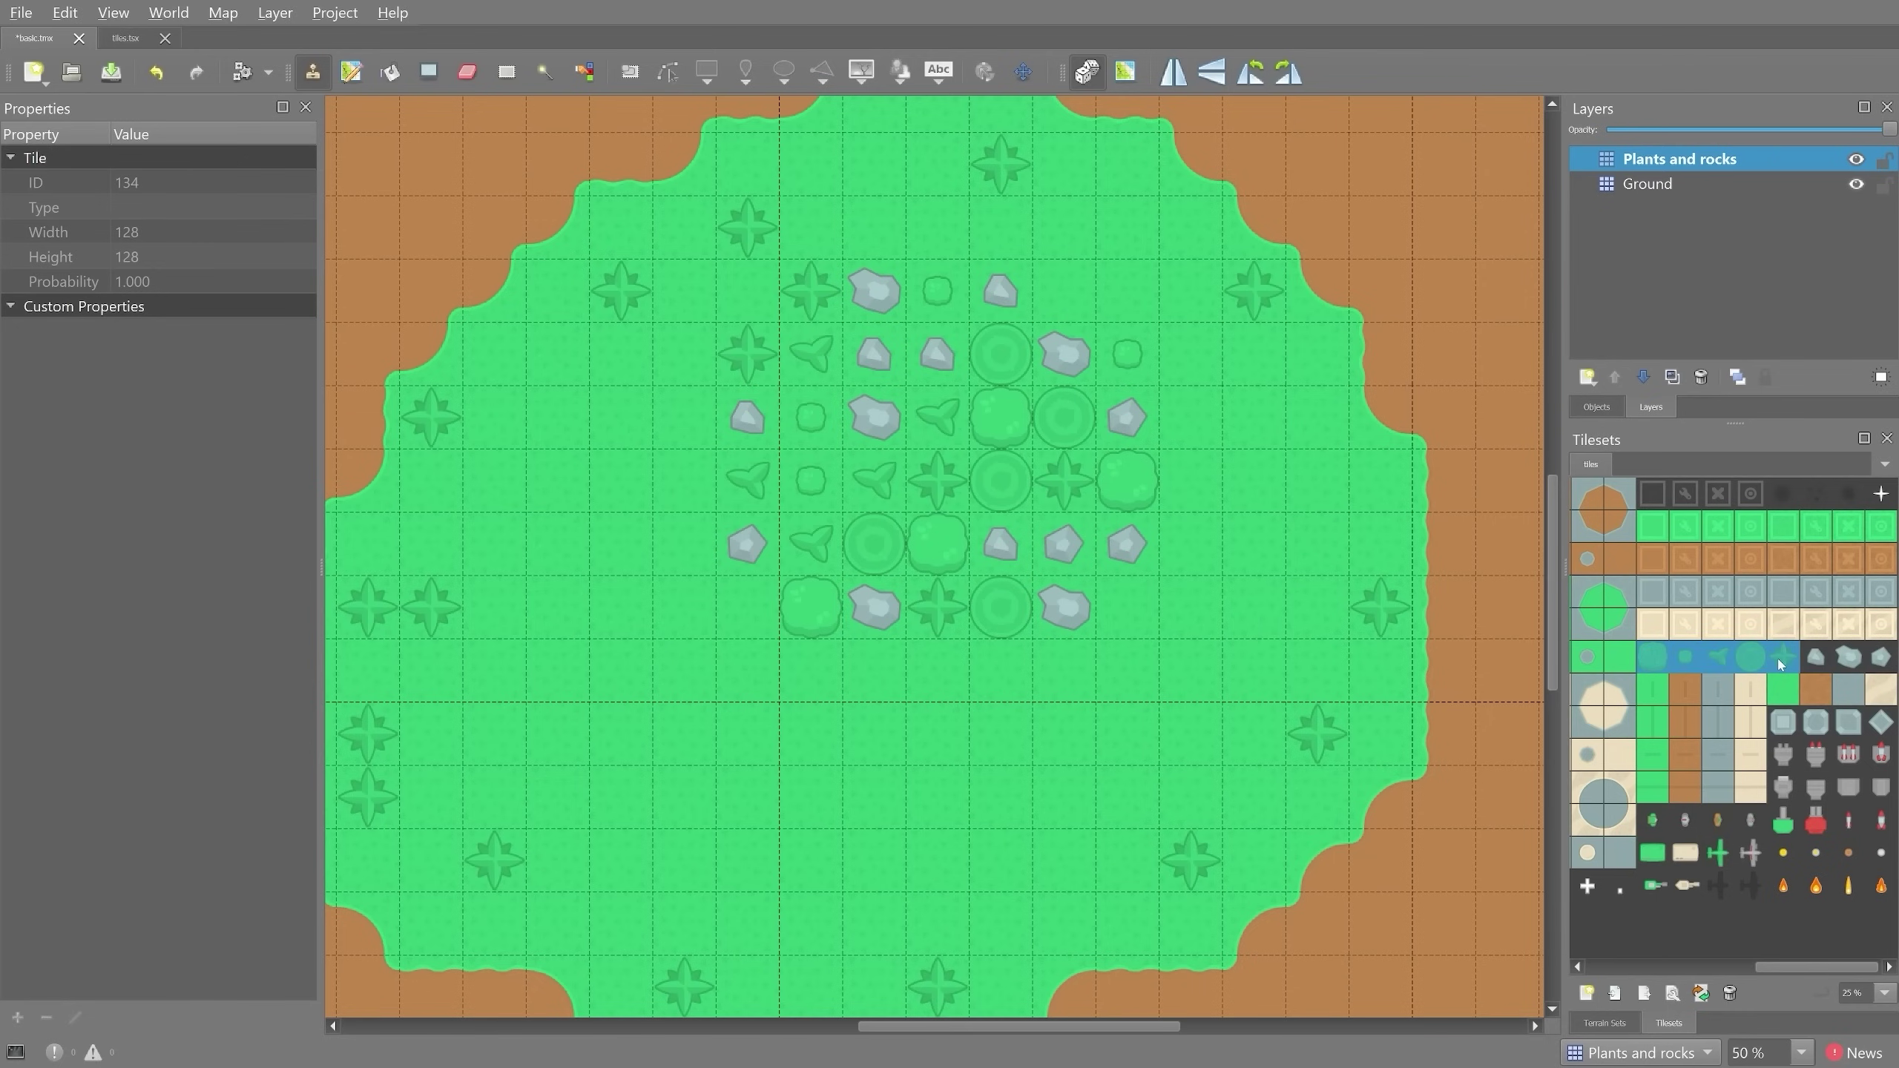
left_click_drag(1824, 662, 1875, 660)
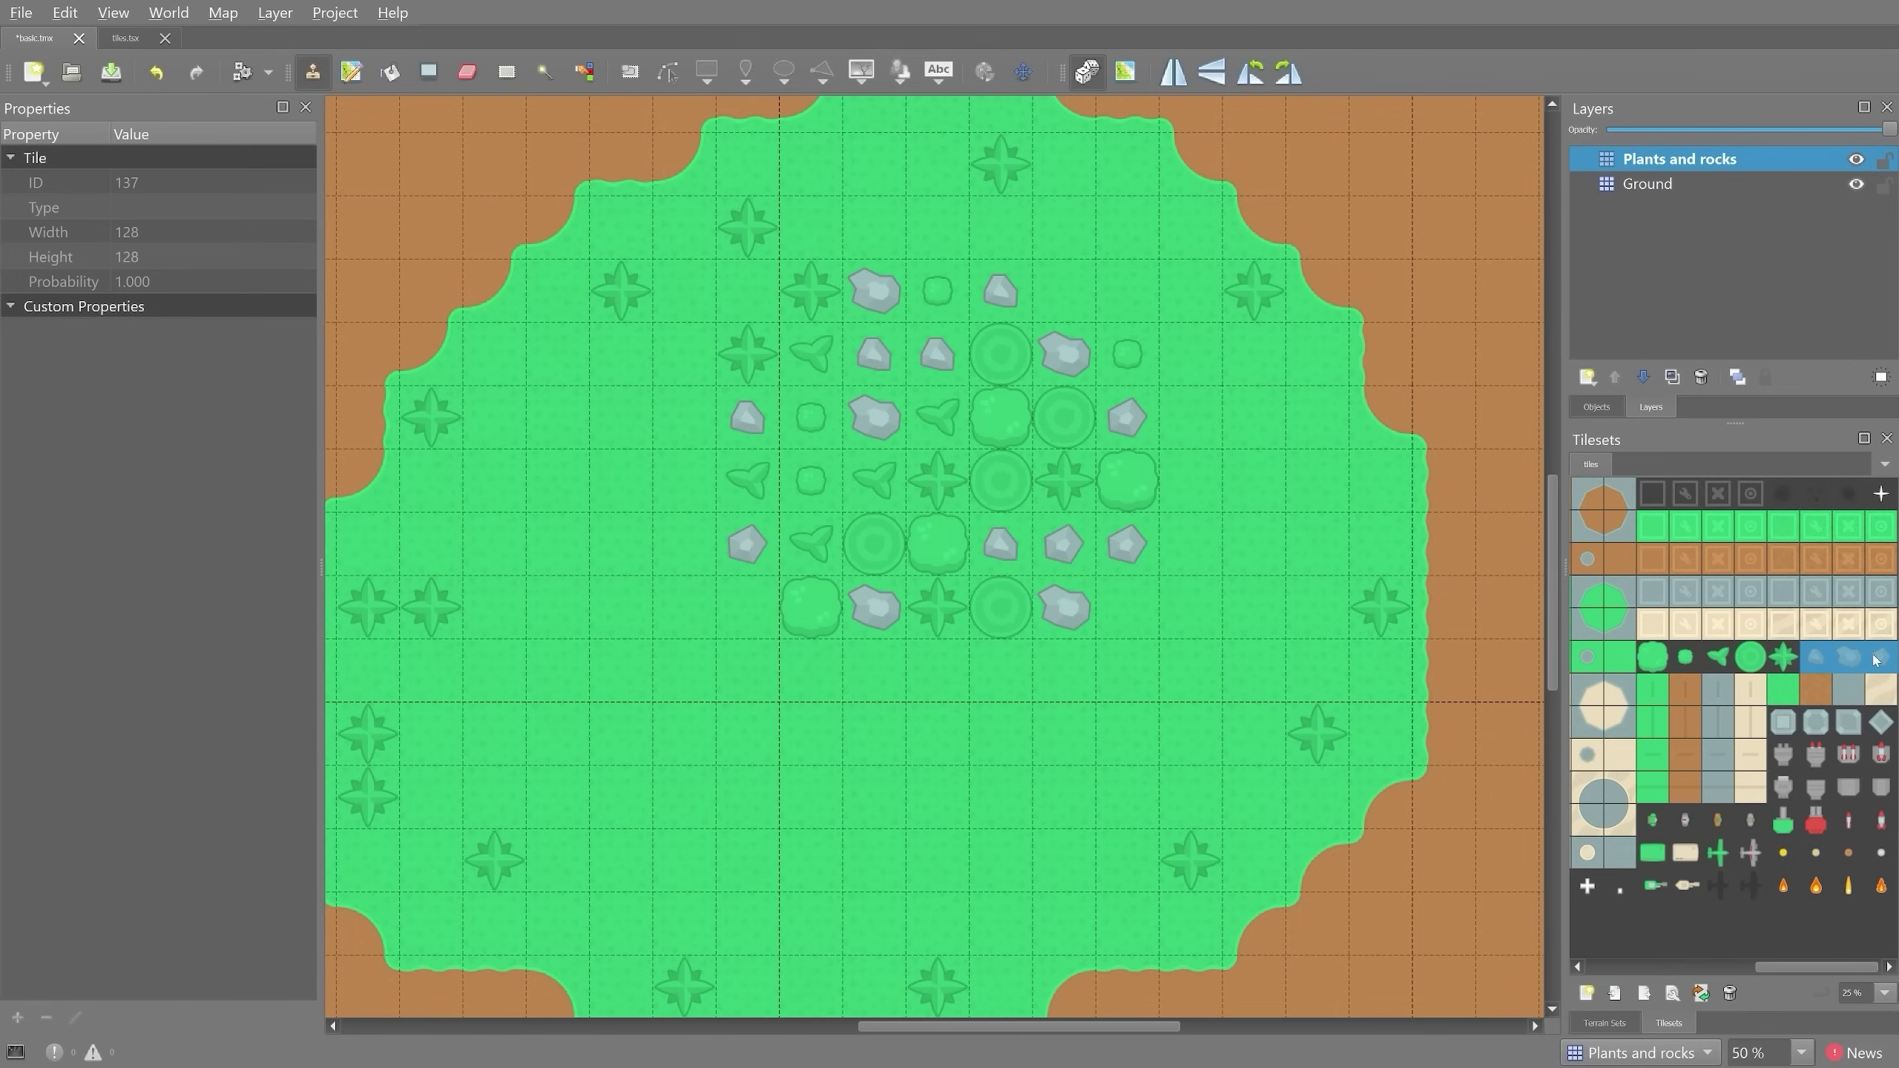
- Switch to the tileset document and set the large bush tile's probability to 0.1
left_click(121, 40)
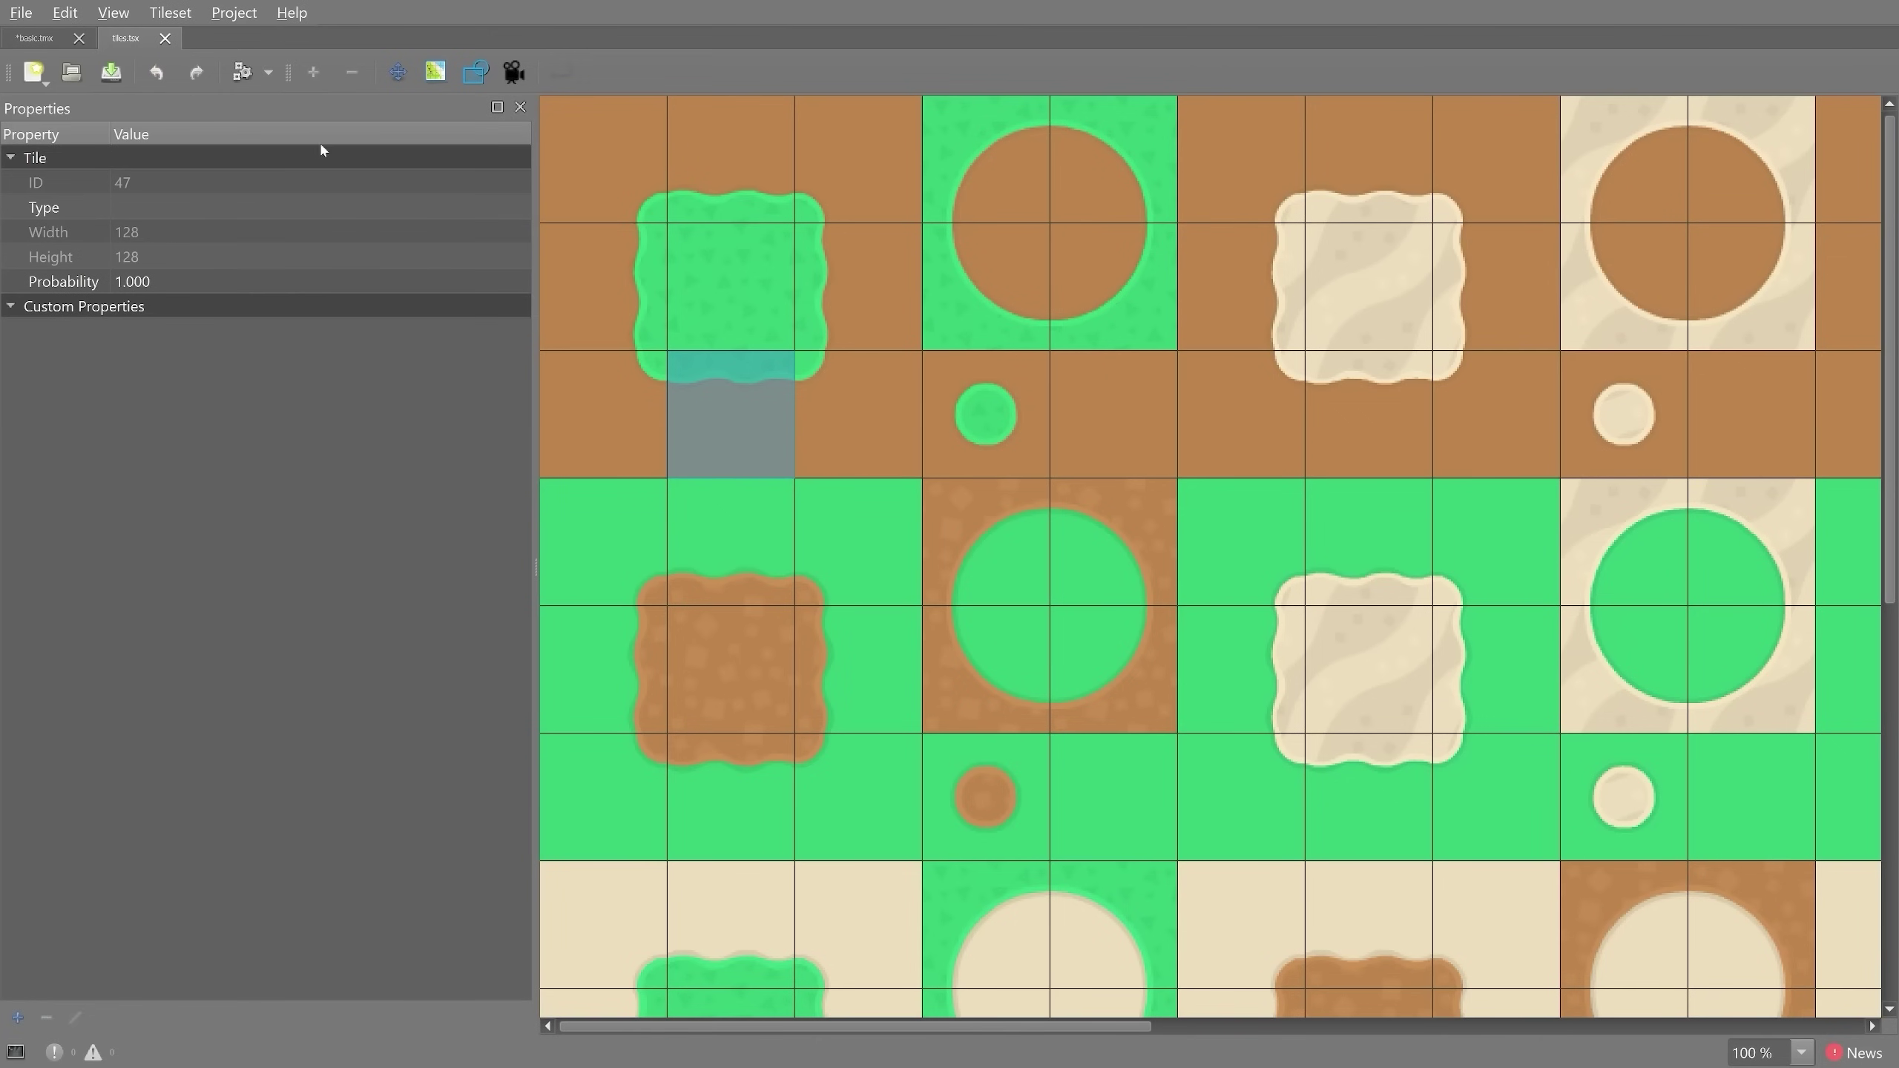
scroll(1279, 412, "down", 2, "ctrl")
scroll(1114, 393, "right", 2)
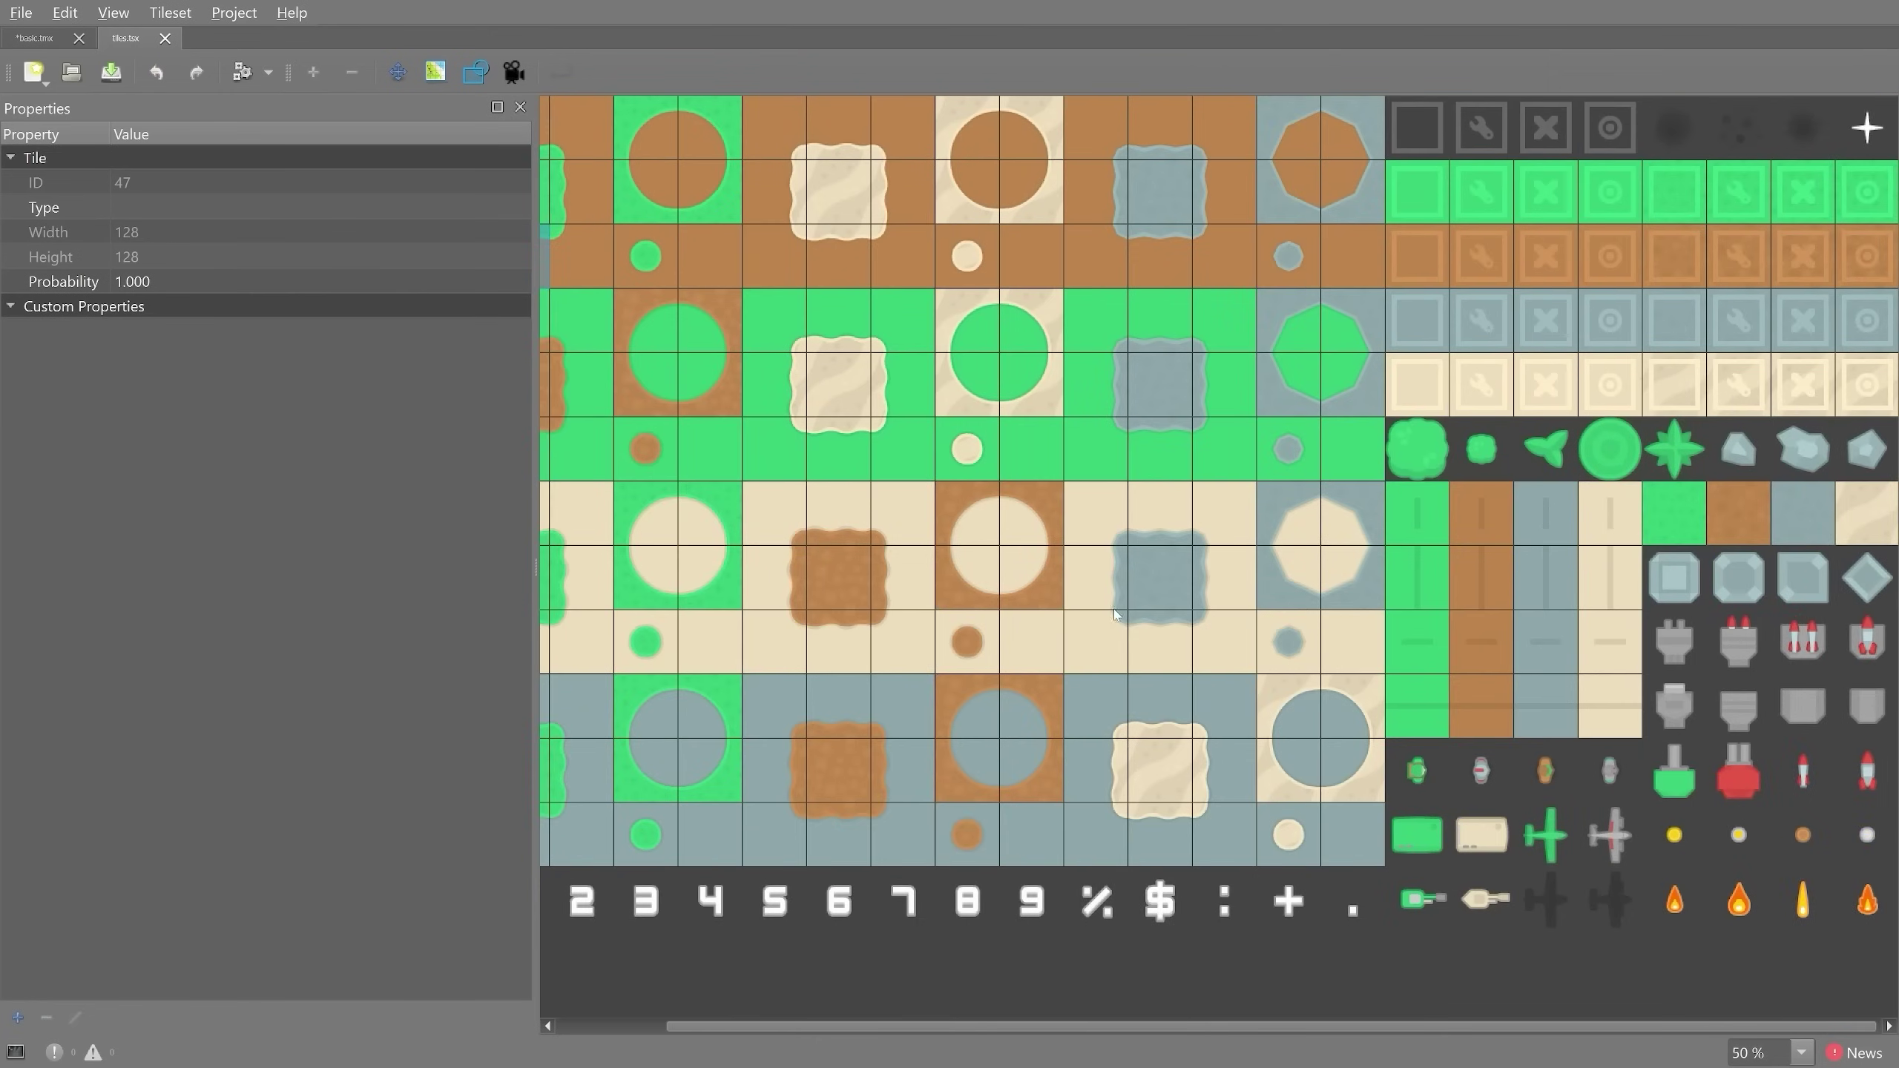
scroll(1637, 688, "up", 2, "ctrl")
left_click_drag(1527, 1027, 1678, 1005)
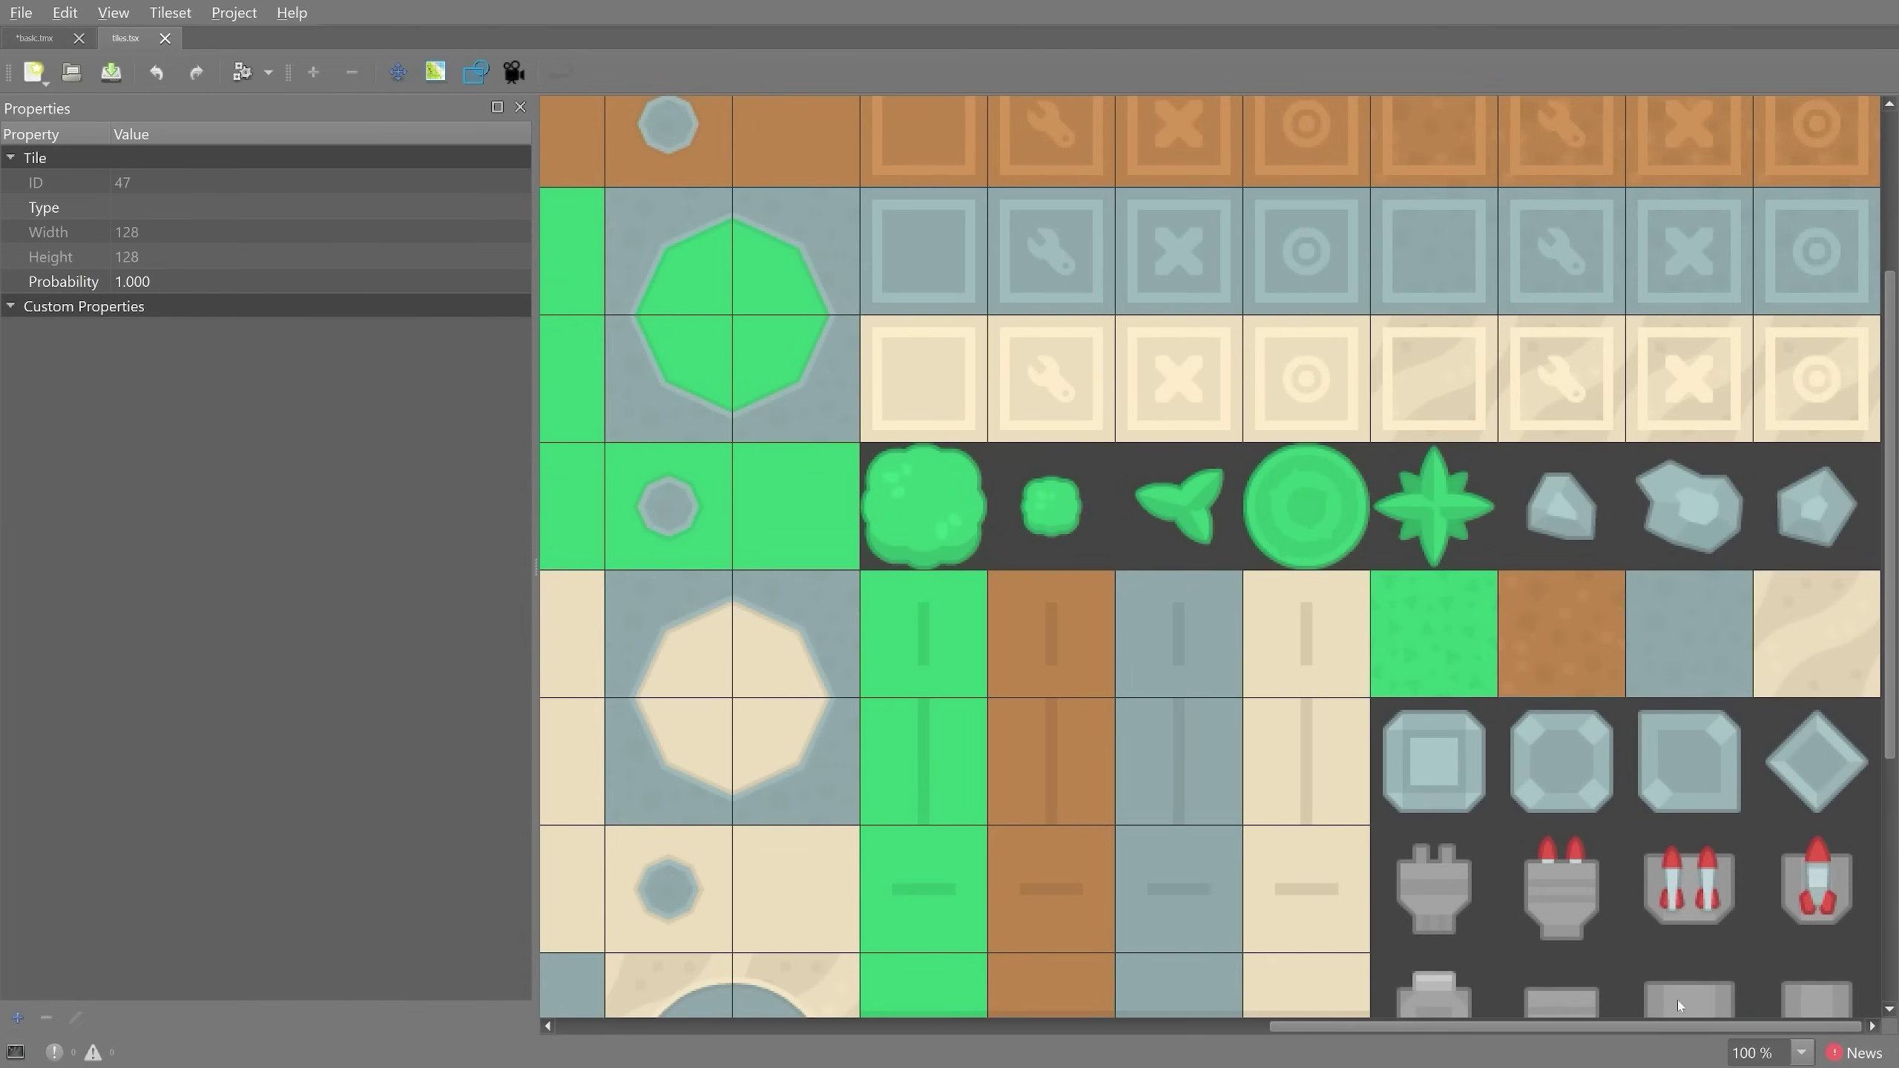
left_click(947, 502)
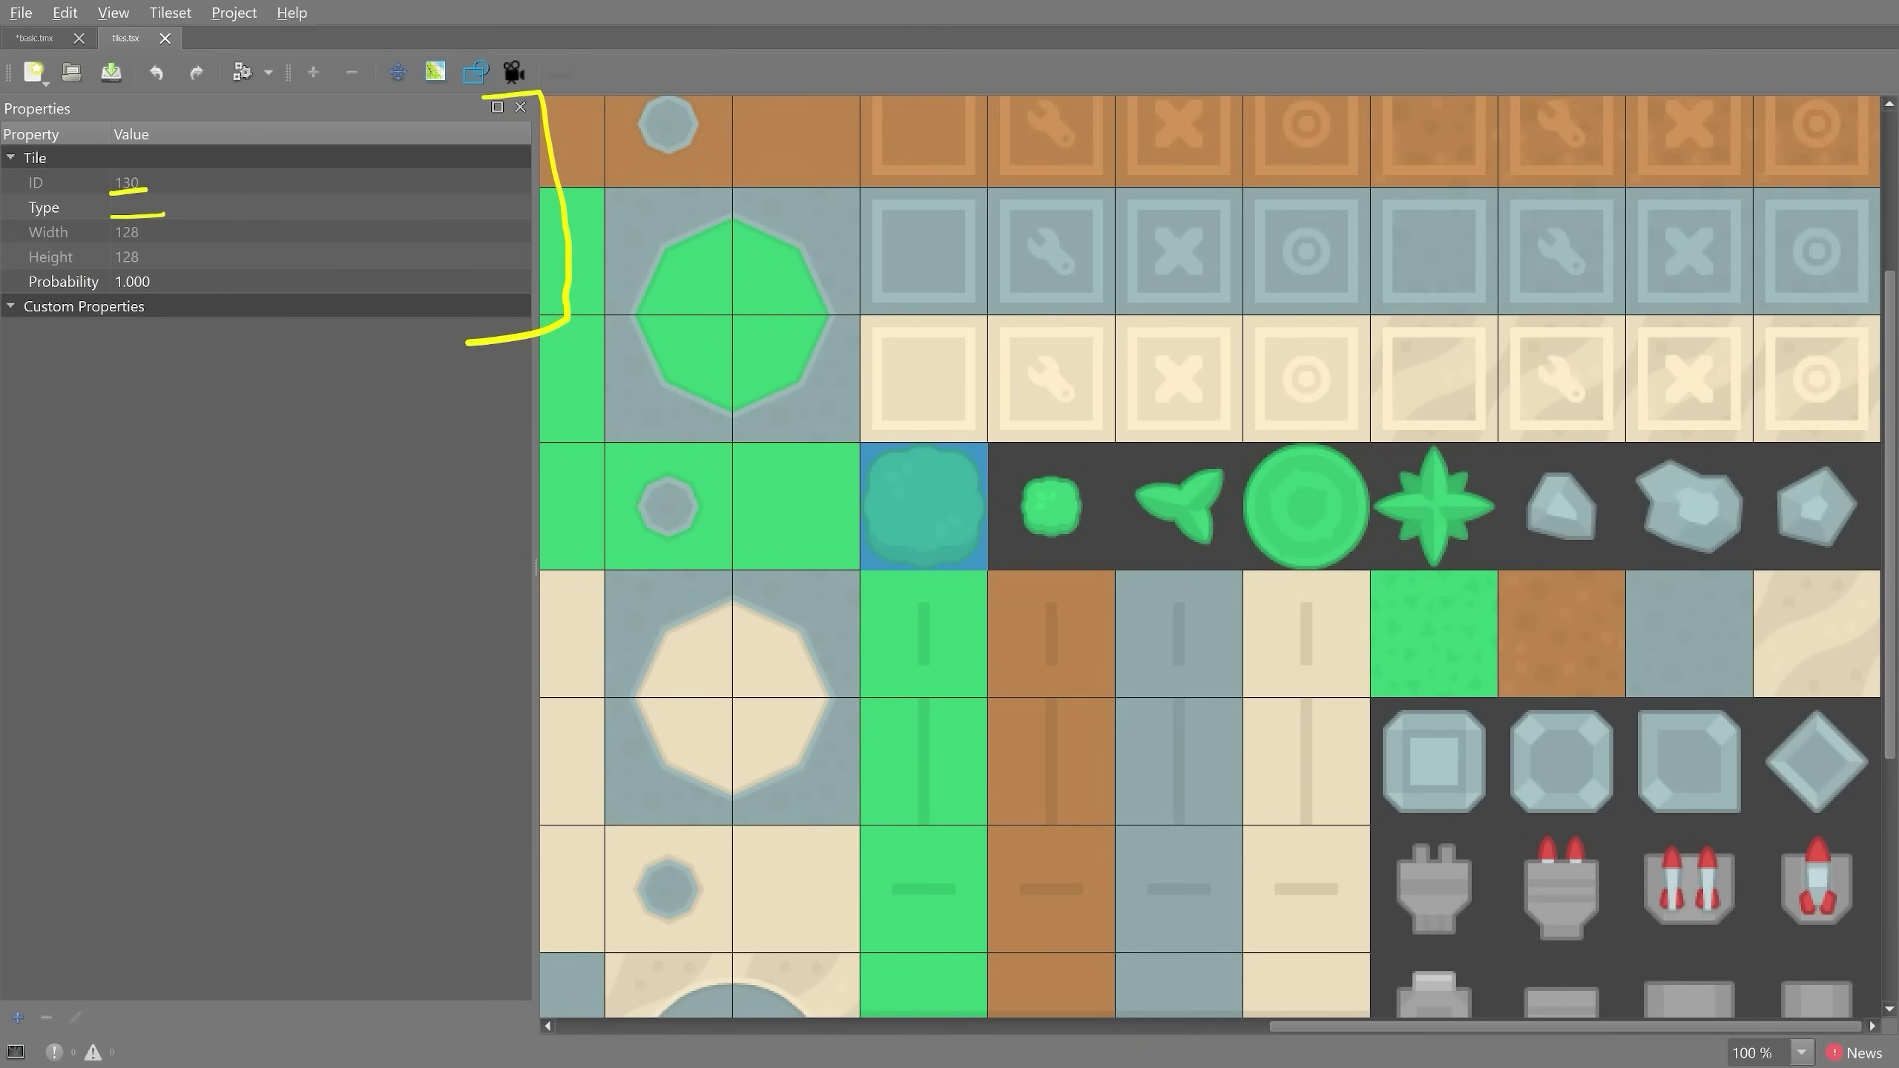
left_click_drag(152, 222, 140, 265)
left_click_drag(111, 293, 180, 289)
key("Escape")
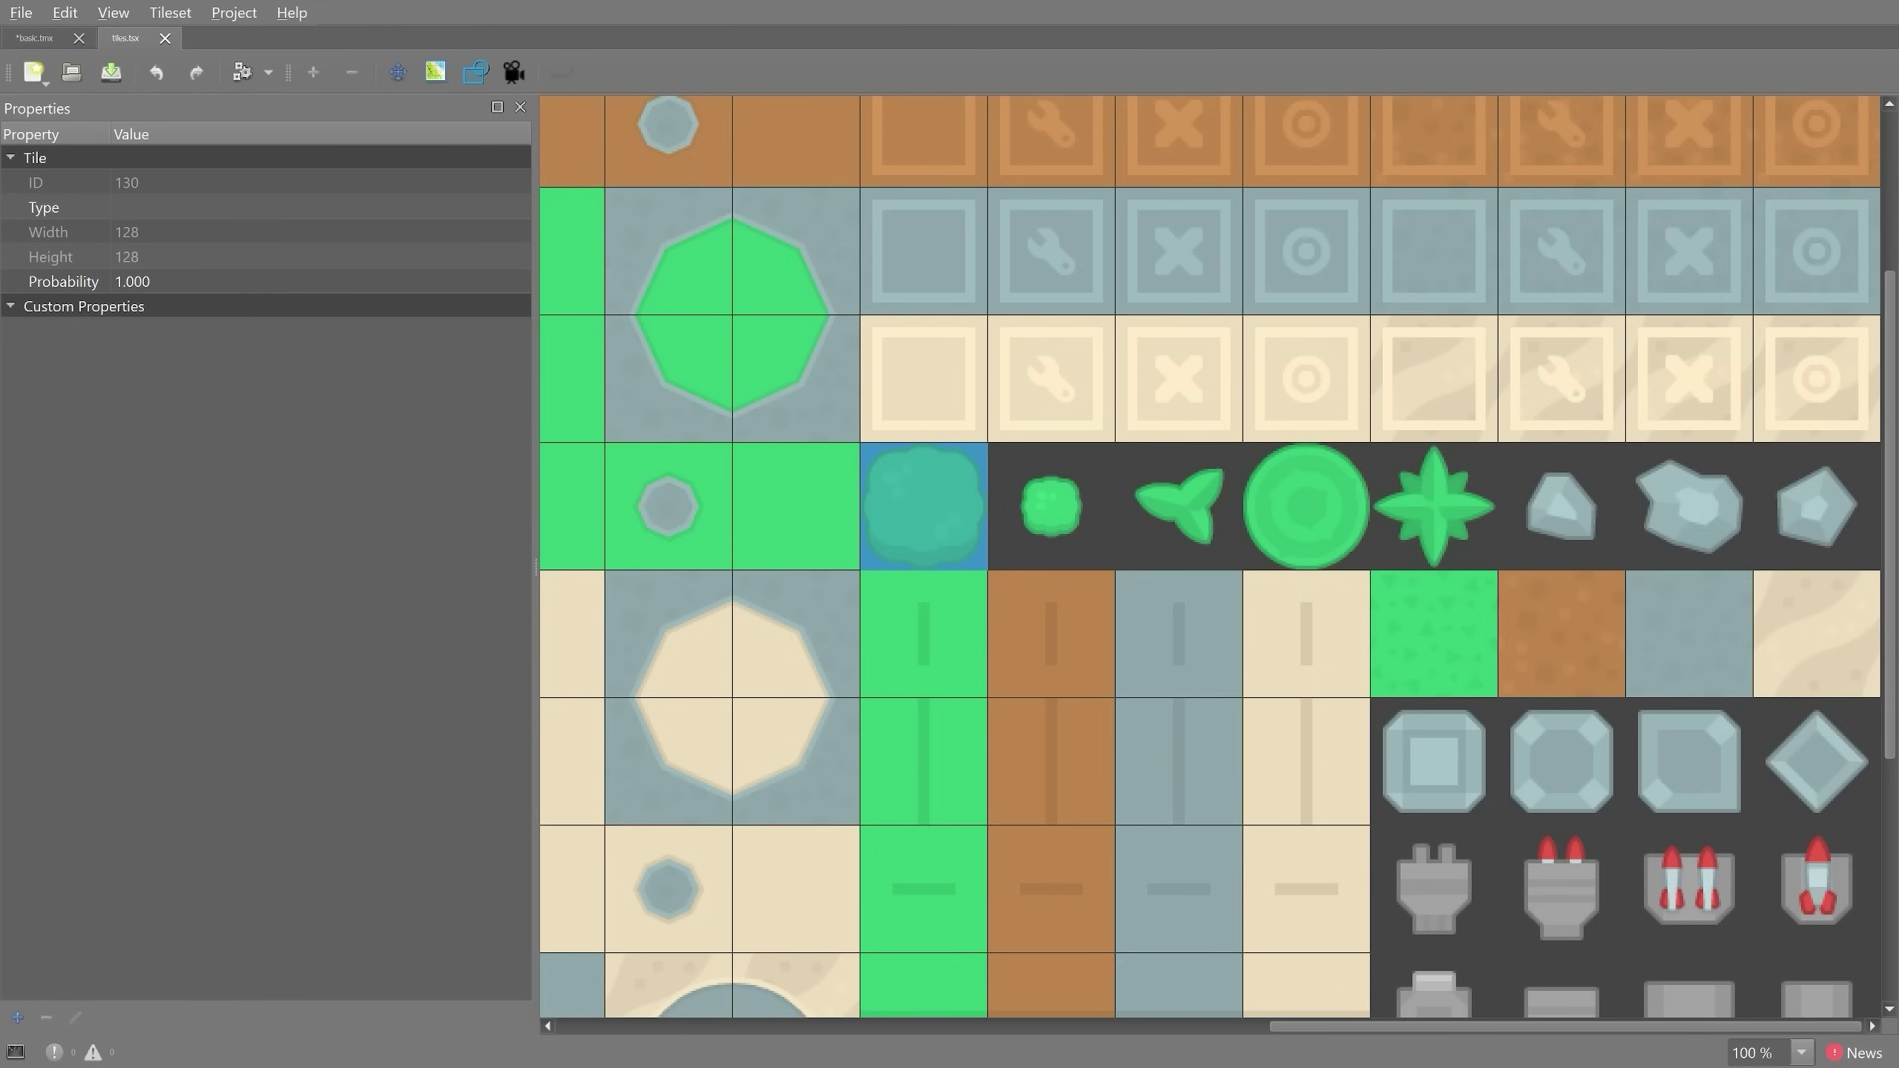
left_click(135, 282)
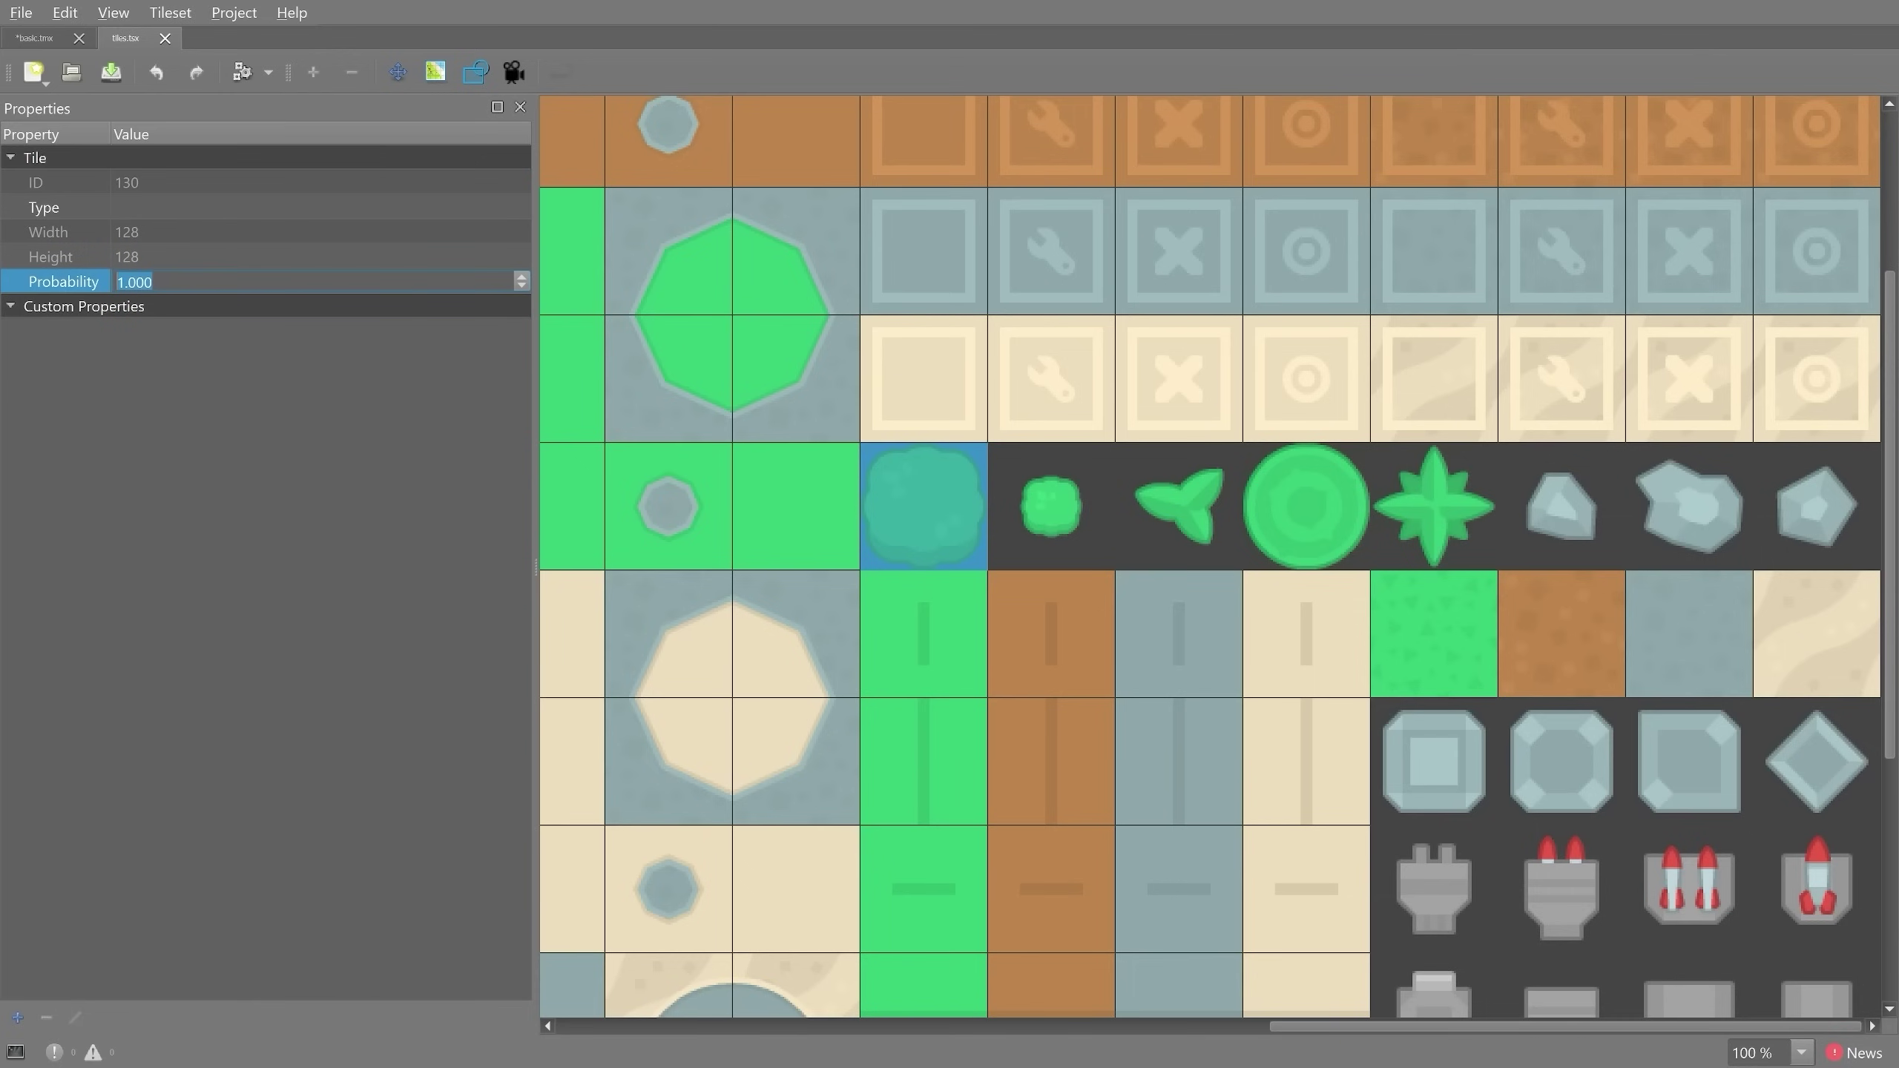
type("0.1")
key("Return")
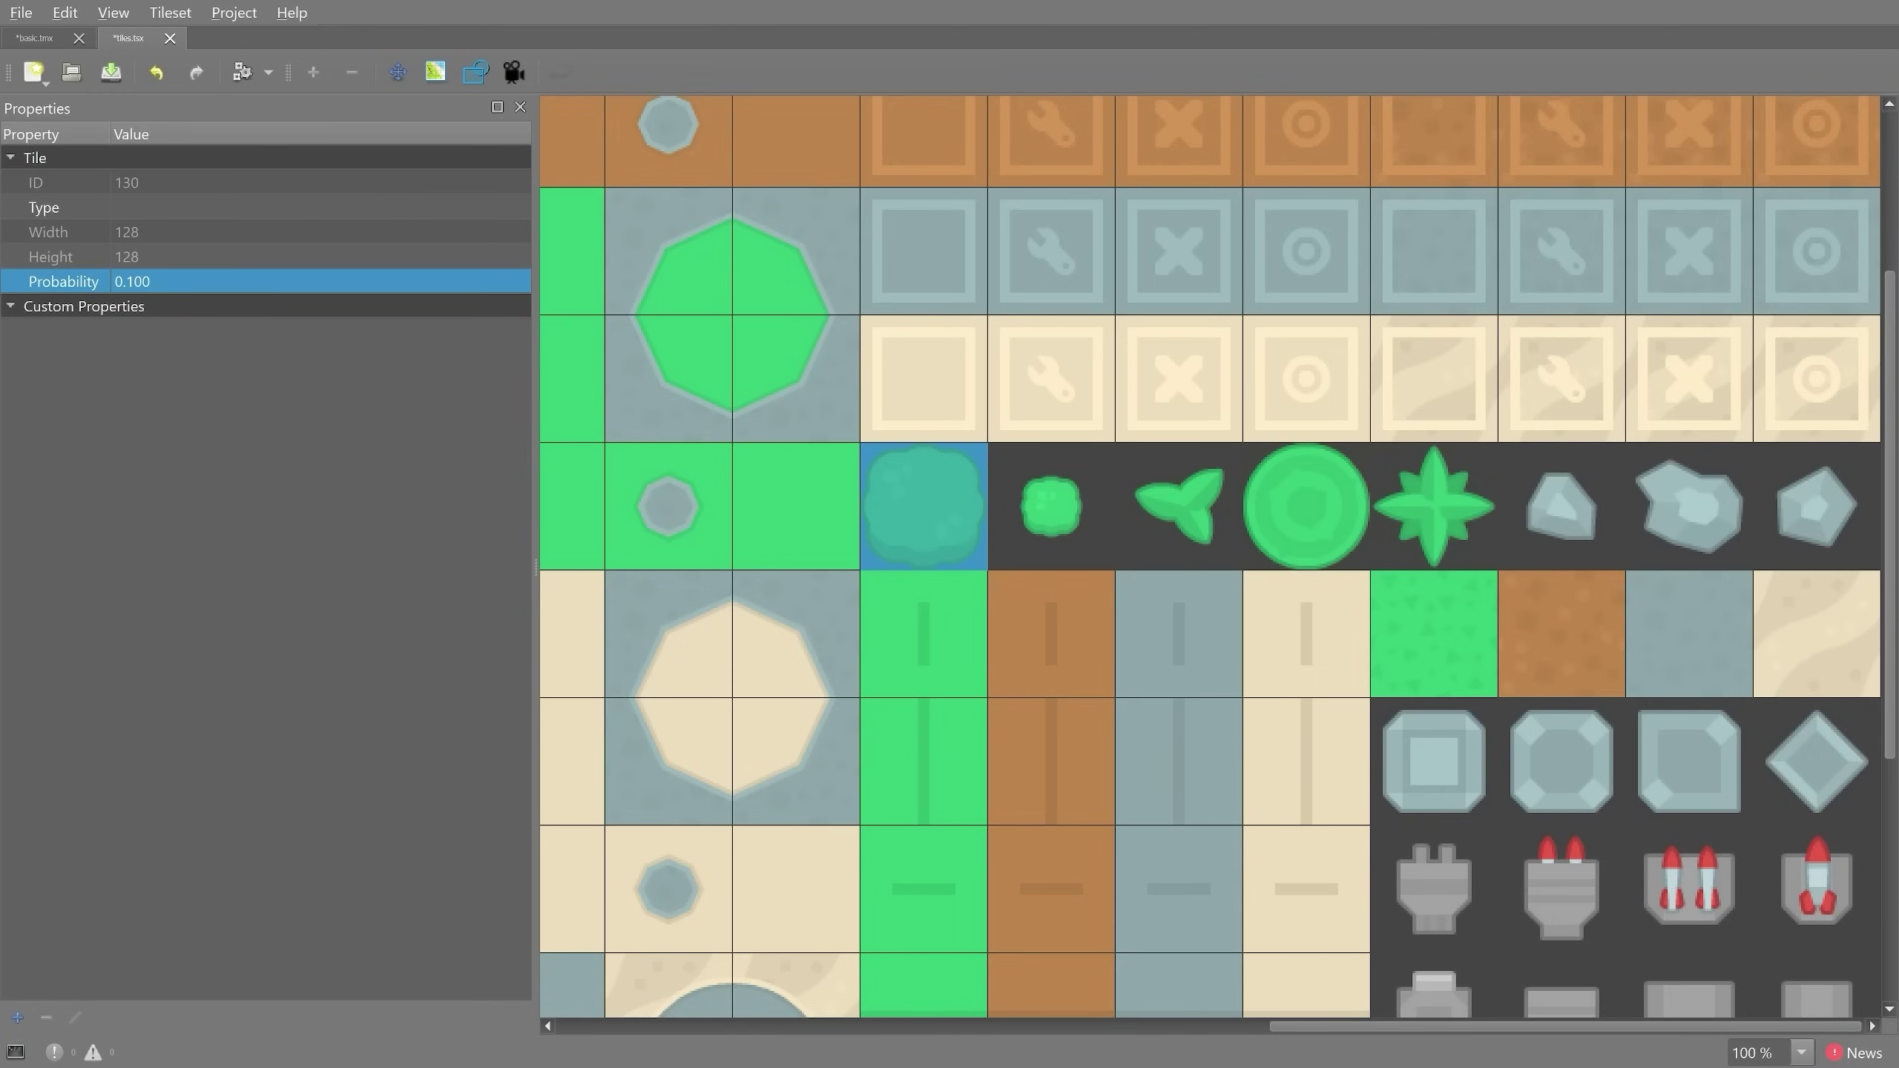
- Compare the probabilities of the large and small bush tiles, and save the tileset
left_click(1074, 521)
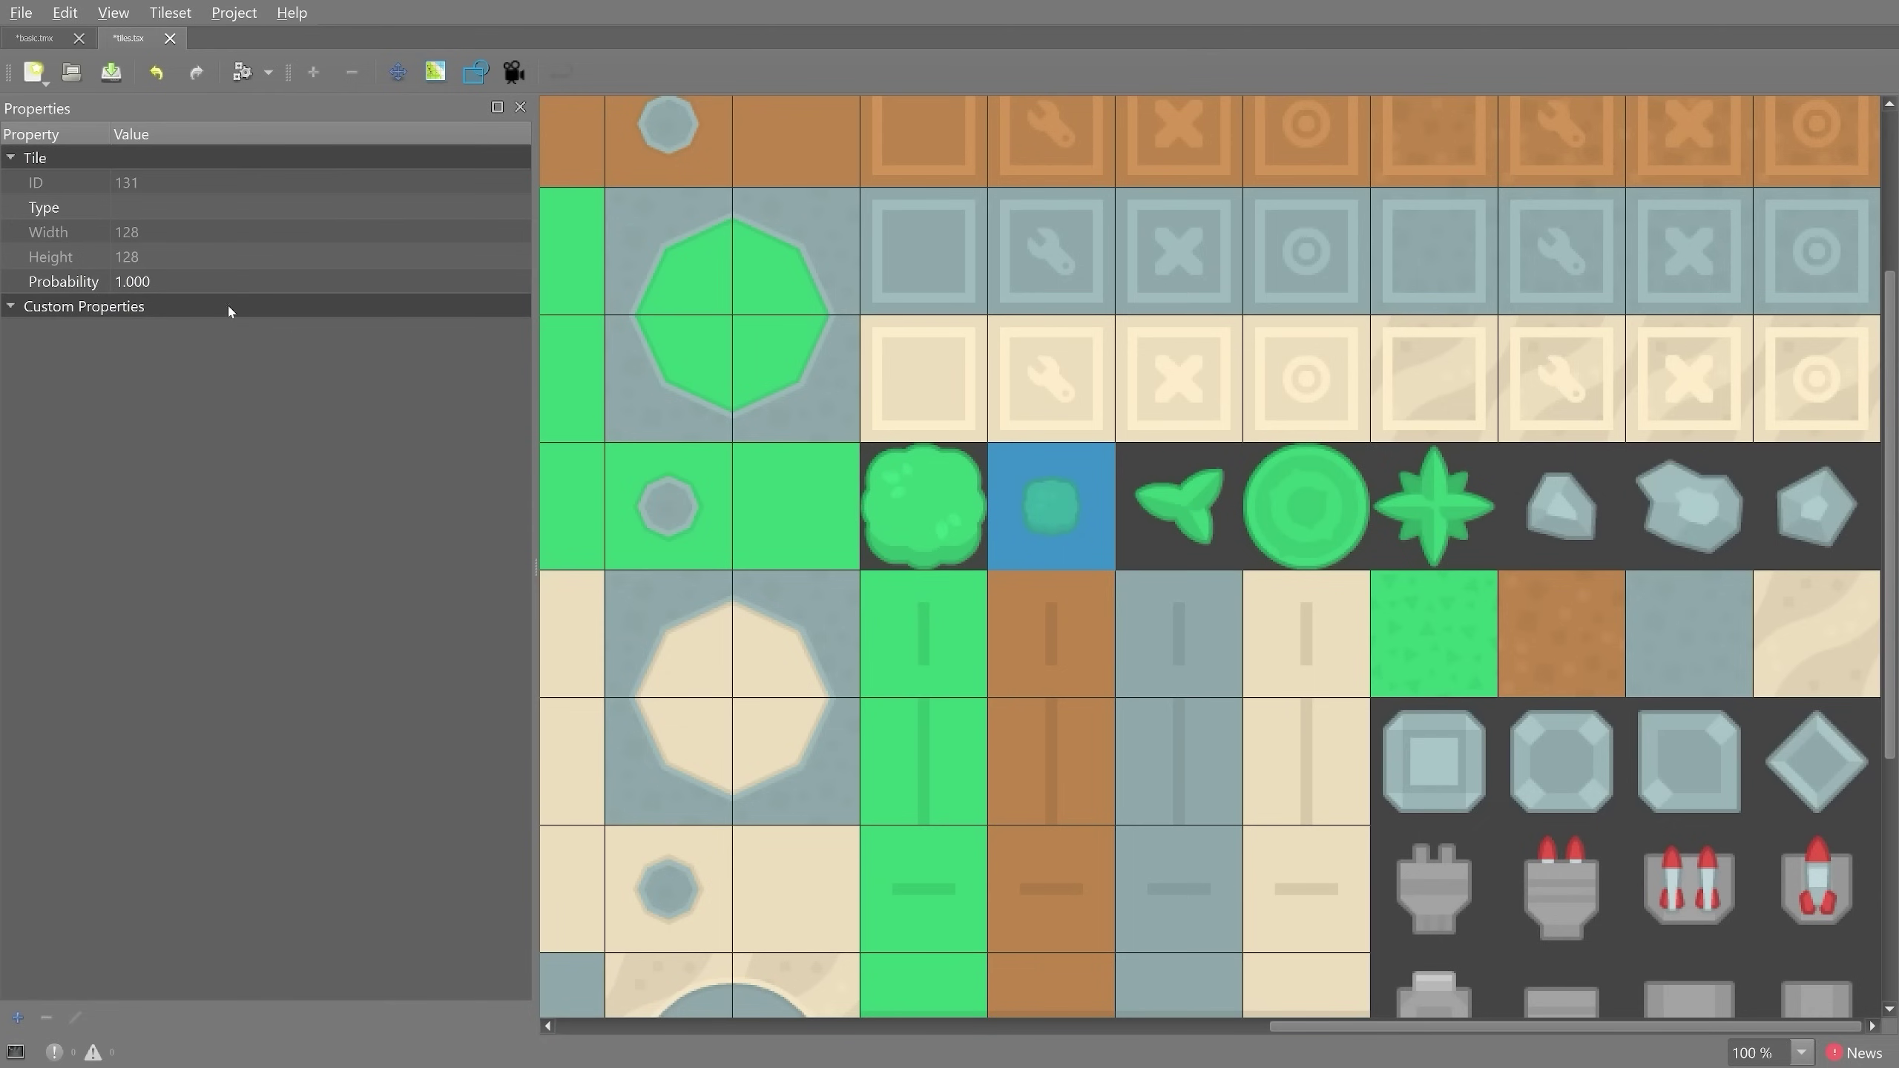
left_click(923, 510)
left_click(1065, 518)
left_click(944, 524)
left_click(1031, 521)
left_click(903, 508)
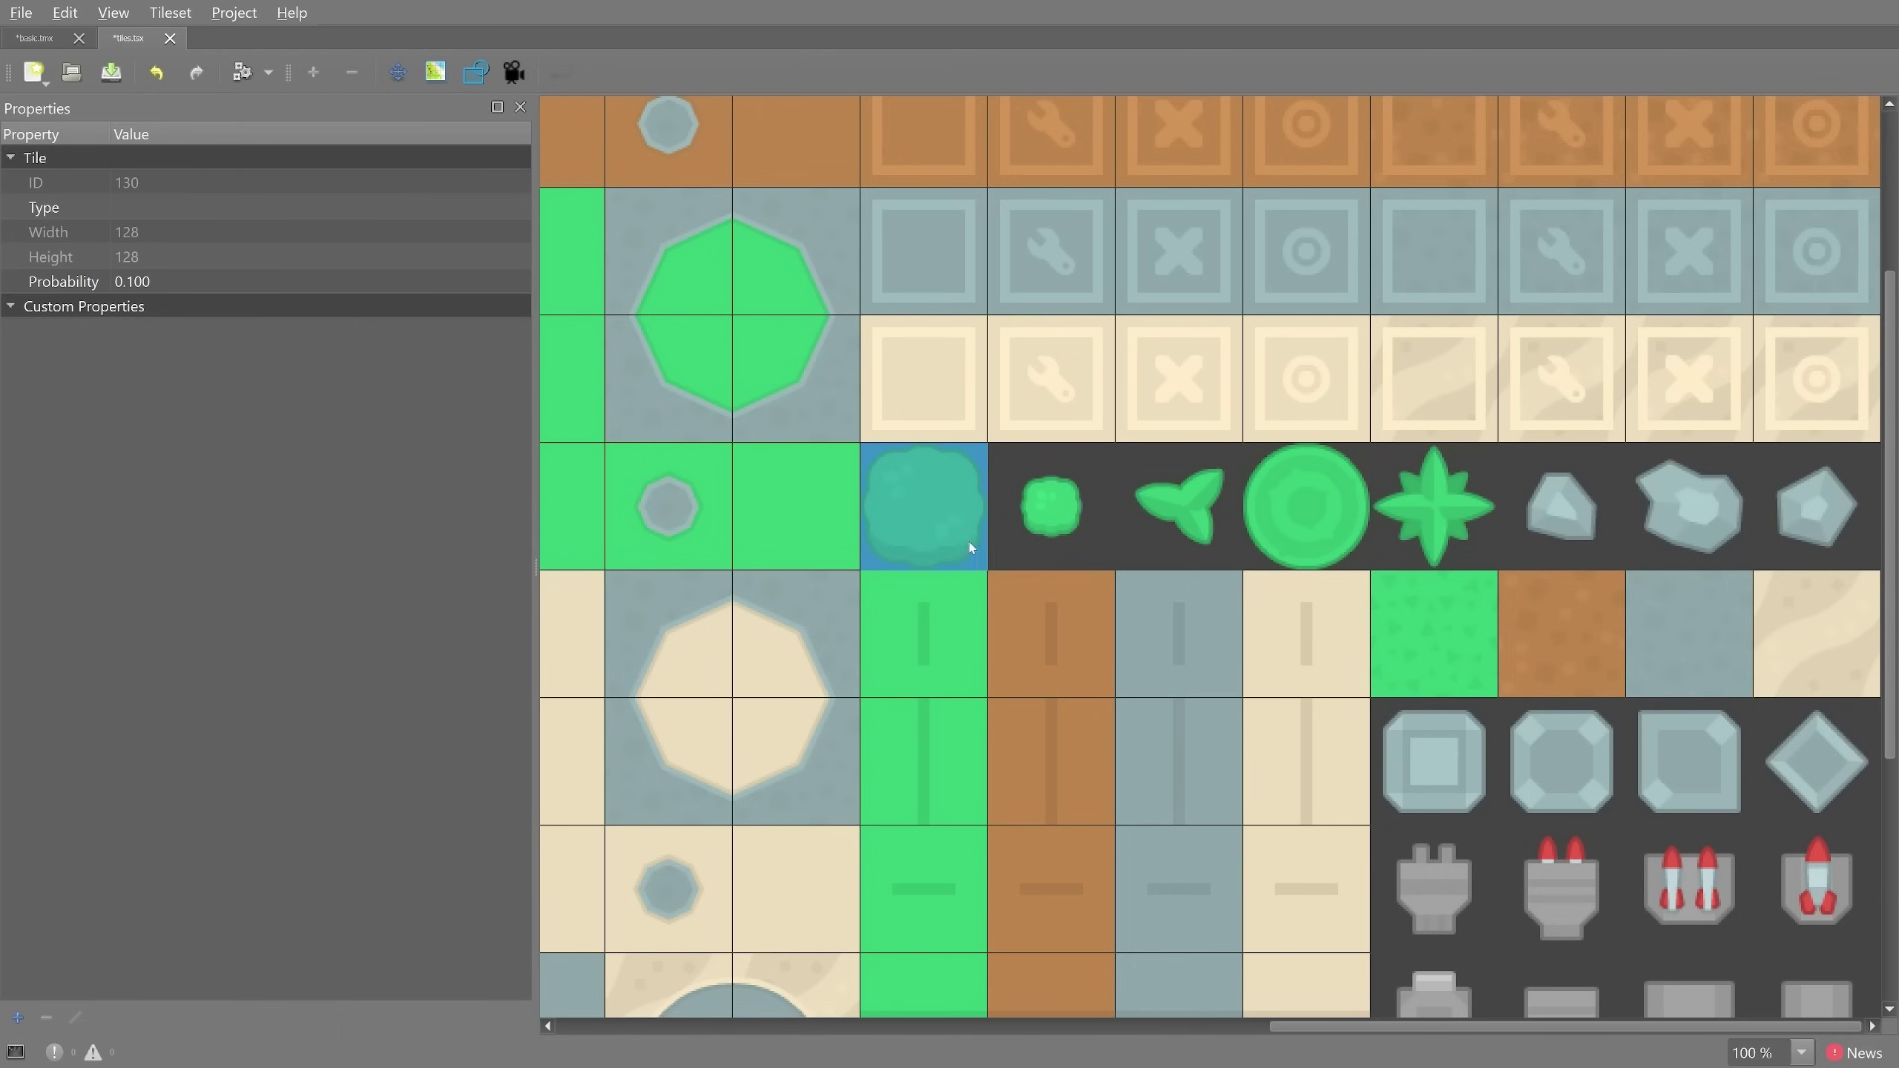
key("ctrl+s")
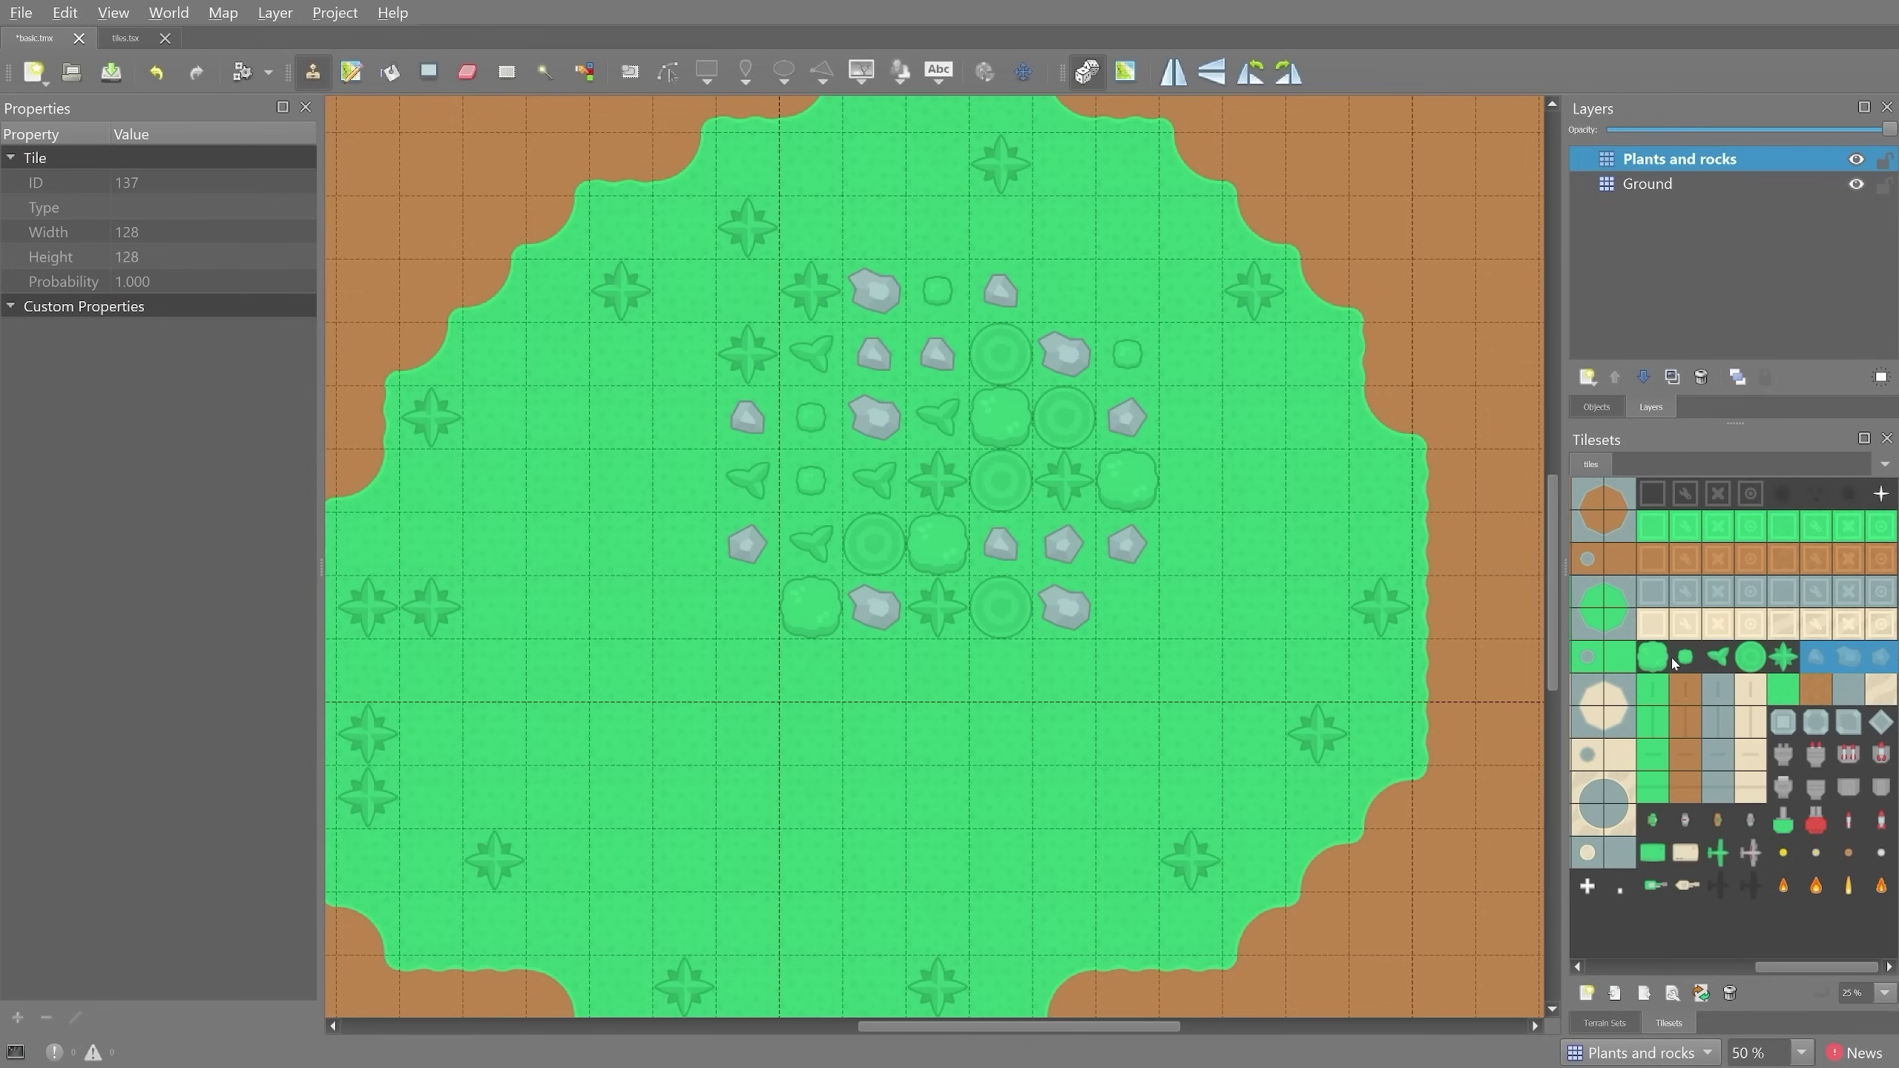
- On the map, randomly paint a four-row patch of large and small bushes on the grass below the mixed patch
left_click_drag(1661, 660, 1680, 665)
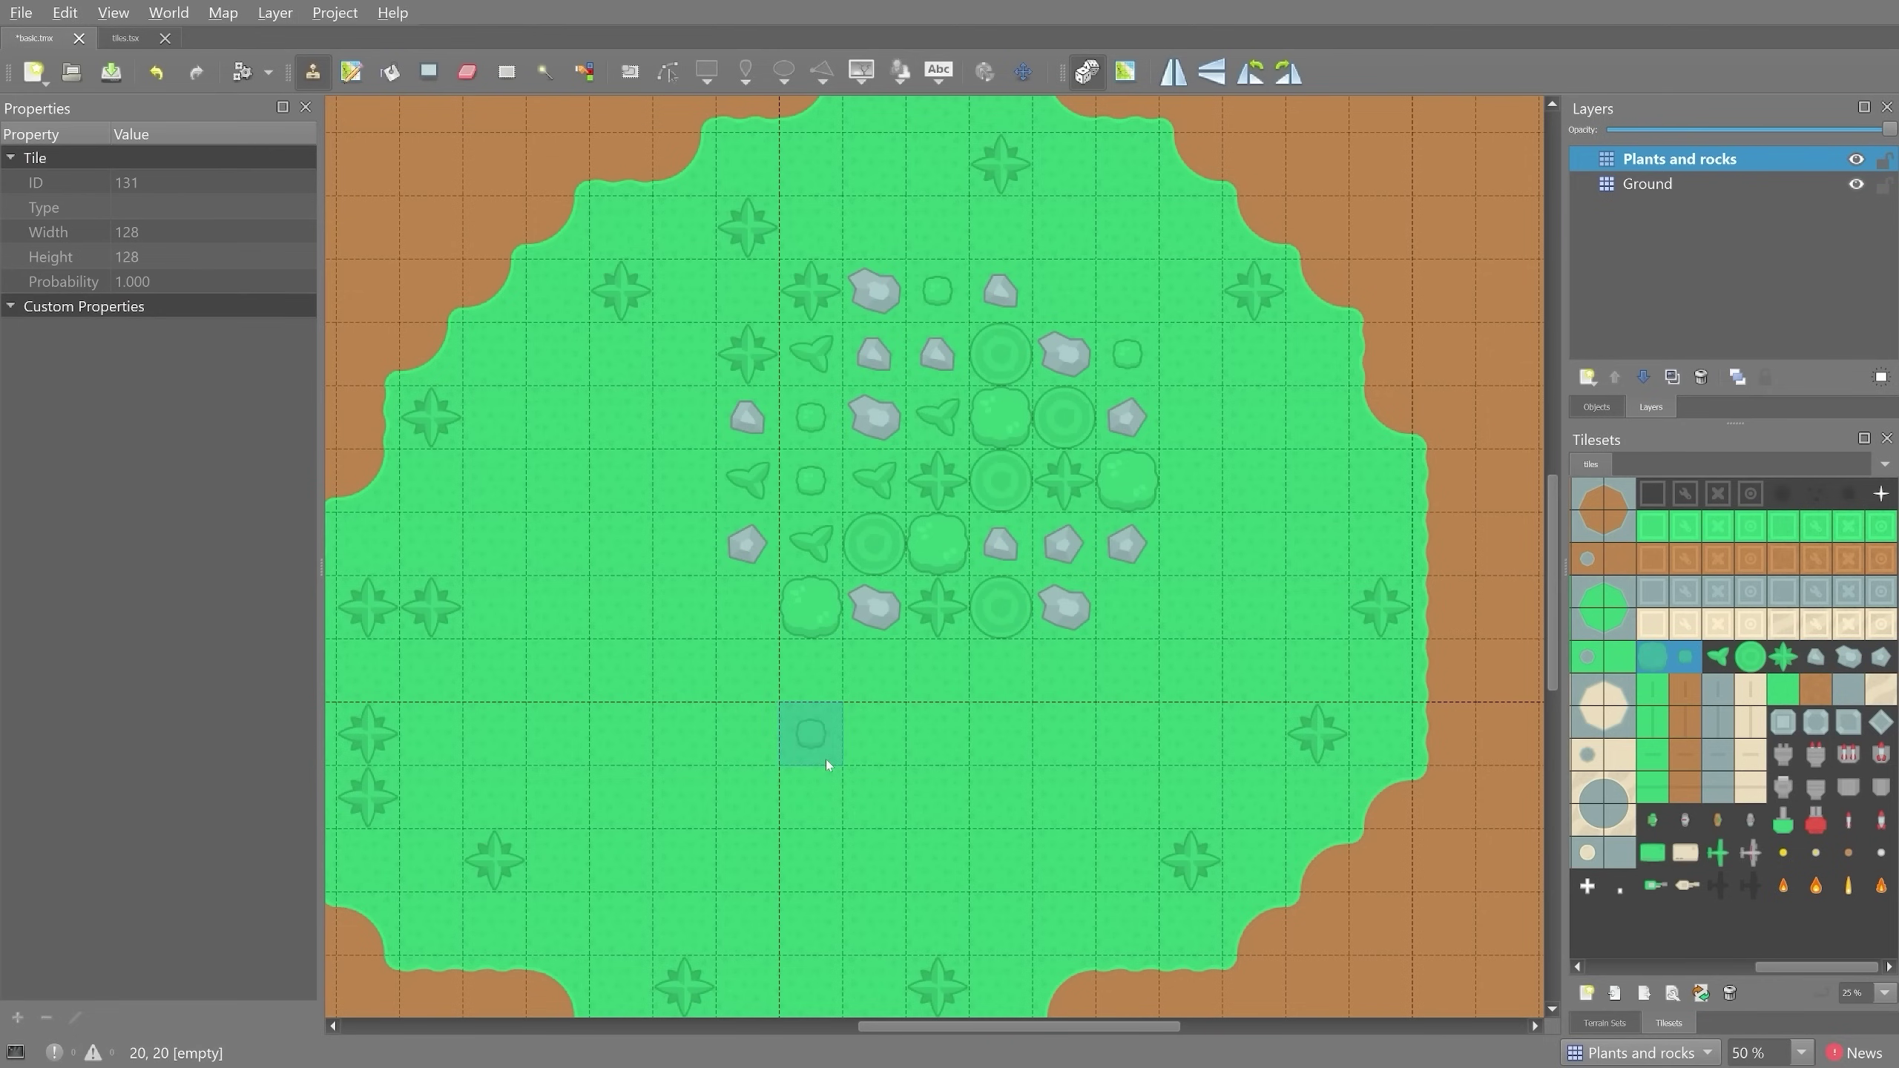
mouse_move(825, 760)
left_mouse_down()
mouse_move(1062, 757)
mouse_move(1169, 800)
left_mouse_up()
mouse_move(968, 817)
left_mouse_down()
mouse_move(831, 820)
mouse_move(815, 864)
mouse_move(1078, 855)
mouse_move(920, 924)
mouse_move(773, 930)
left_mouse_up()
left_click_drag(727, 731, 676, 855)
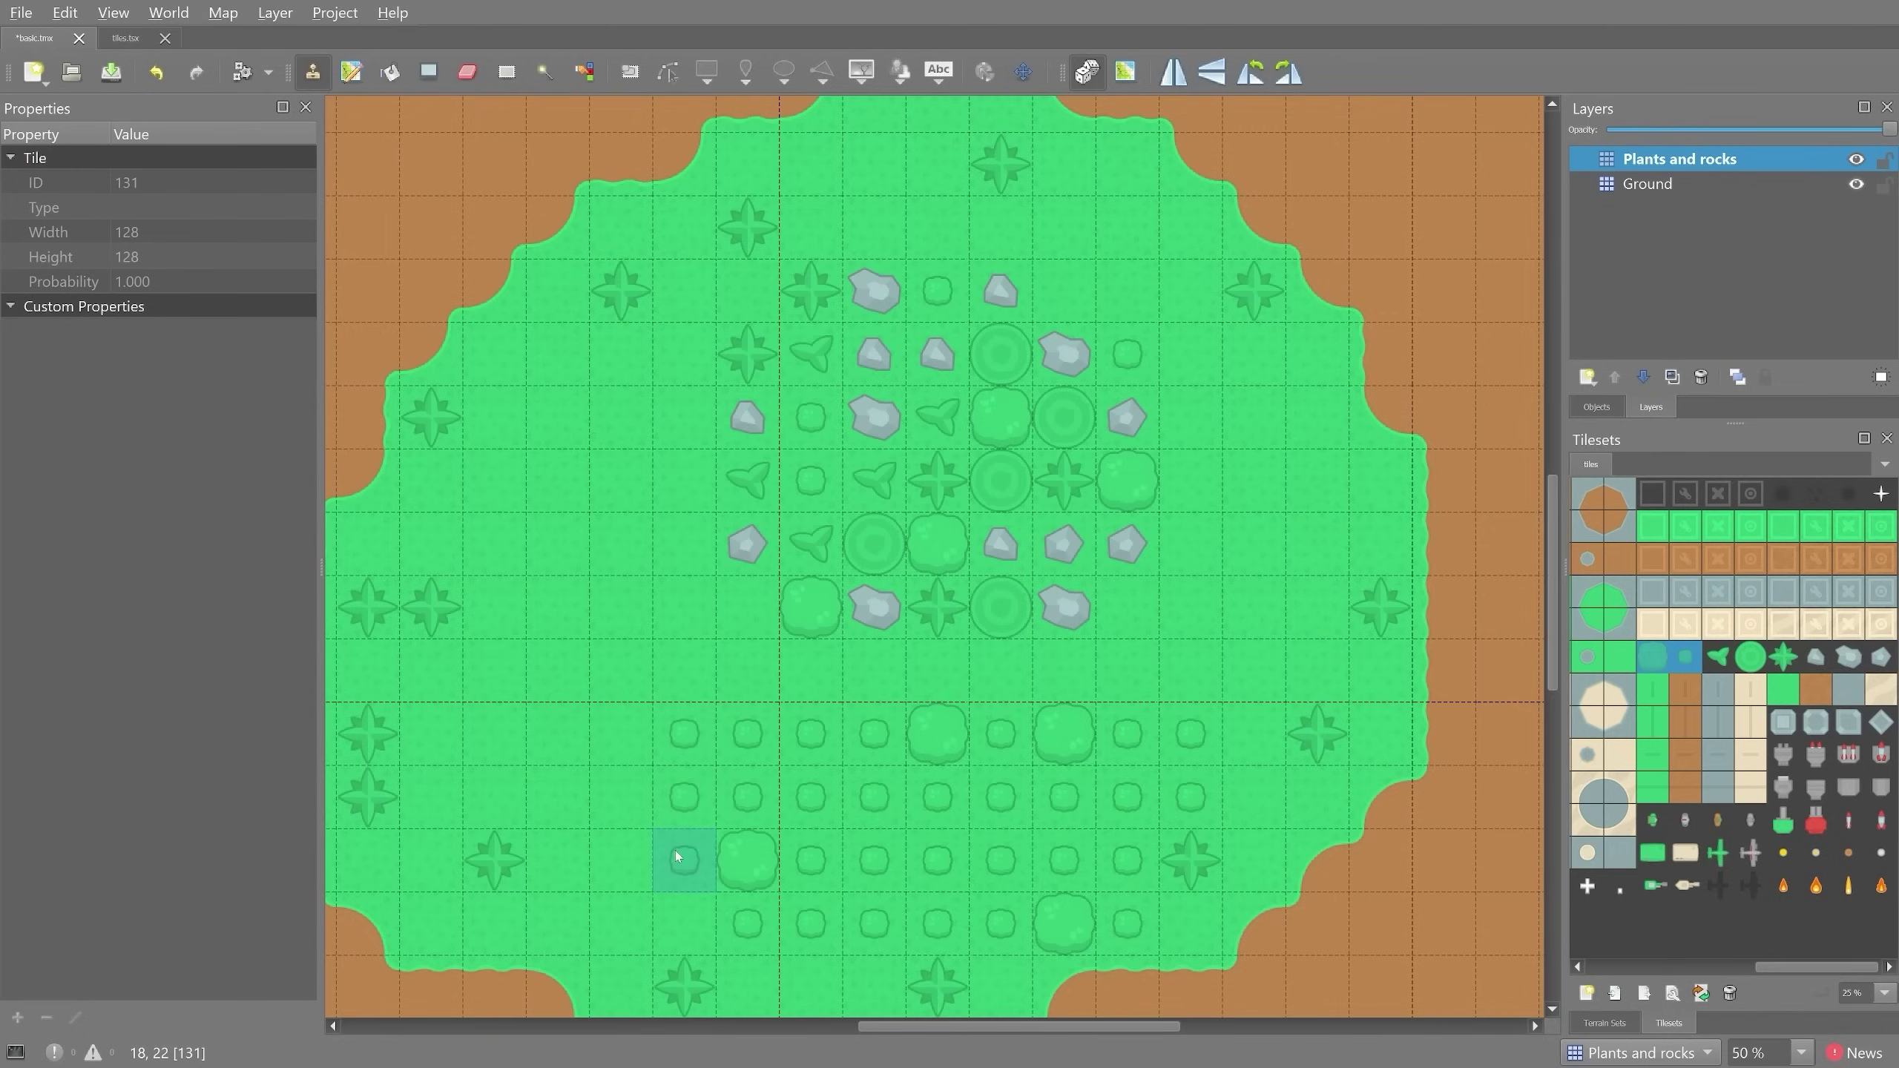
left_click_drag(602, 913, 579, 733)
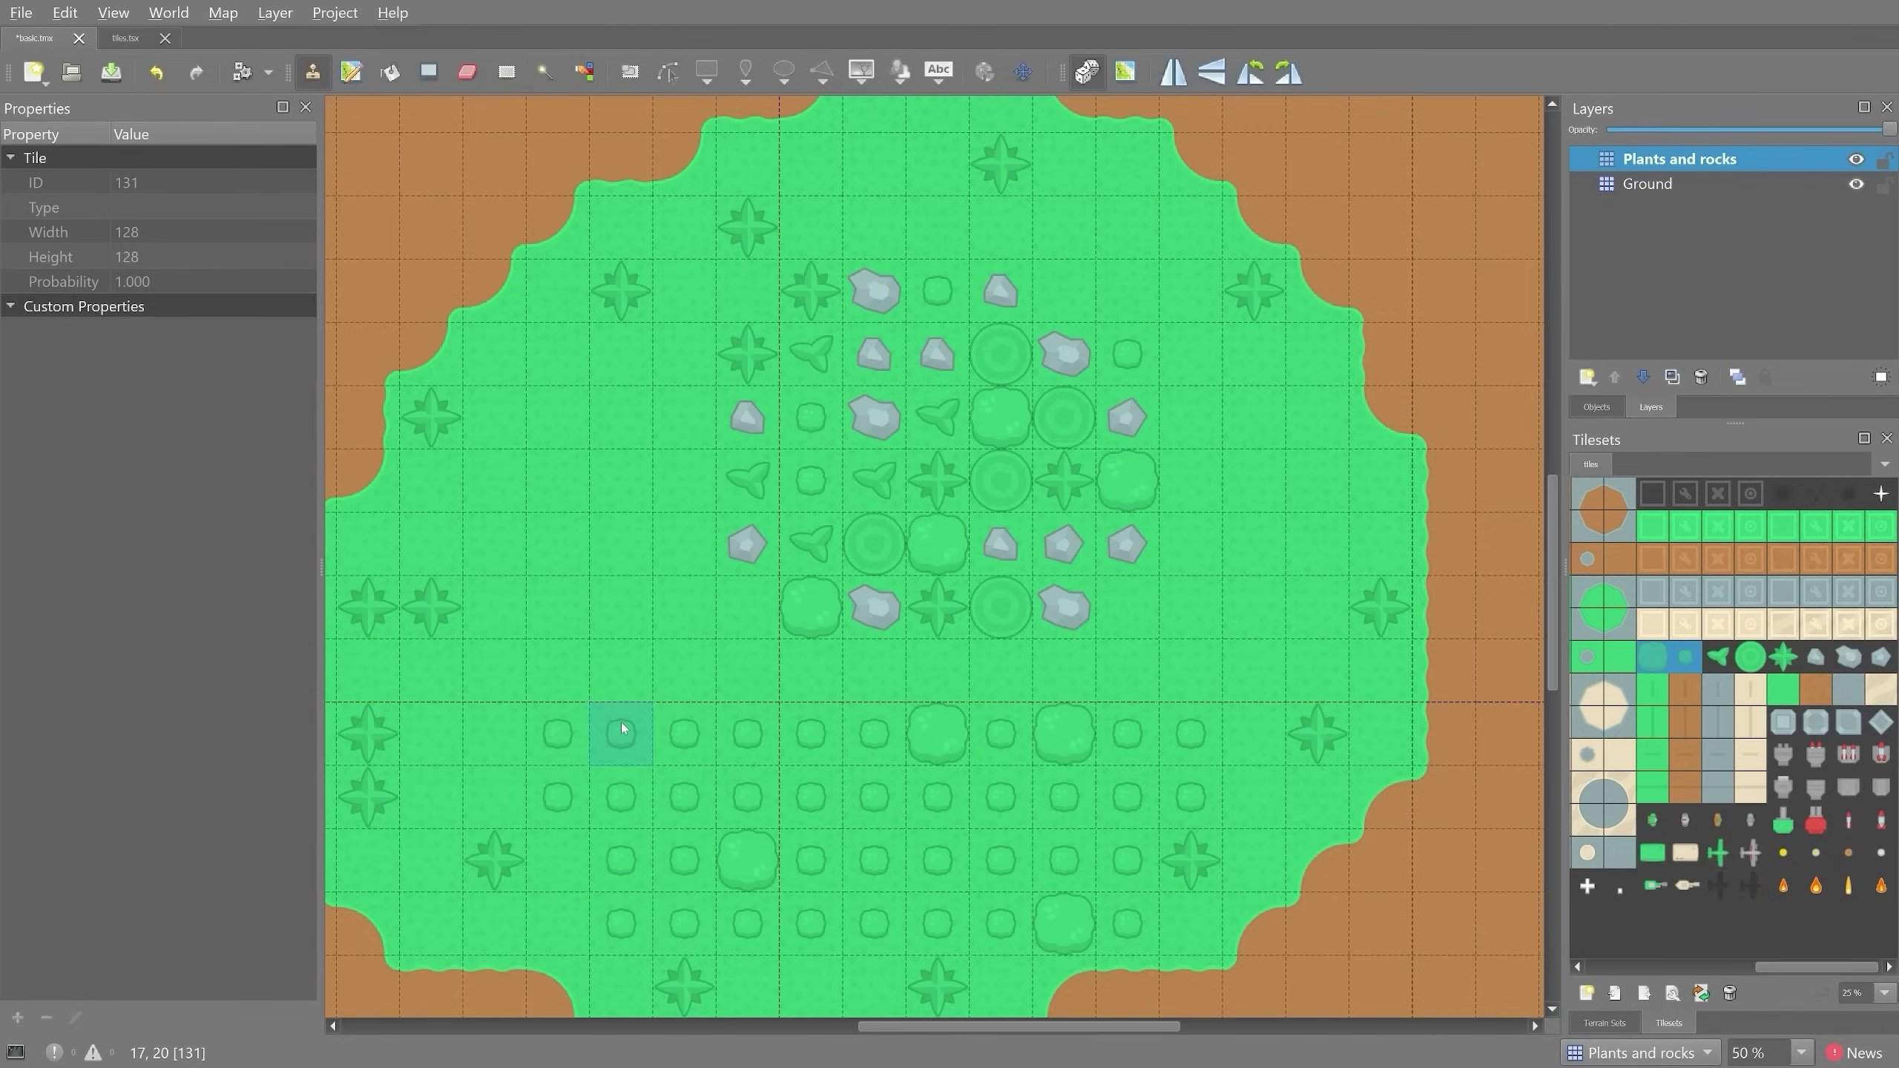
- Back in the tileset, set the probability of all five plant tiles to 1
left_click(127, 37)
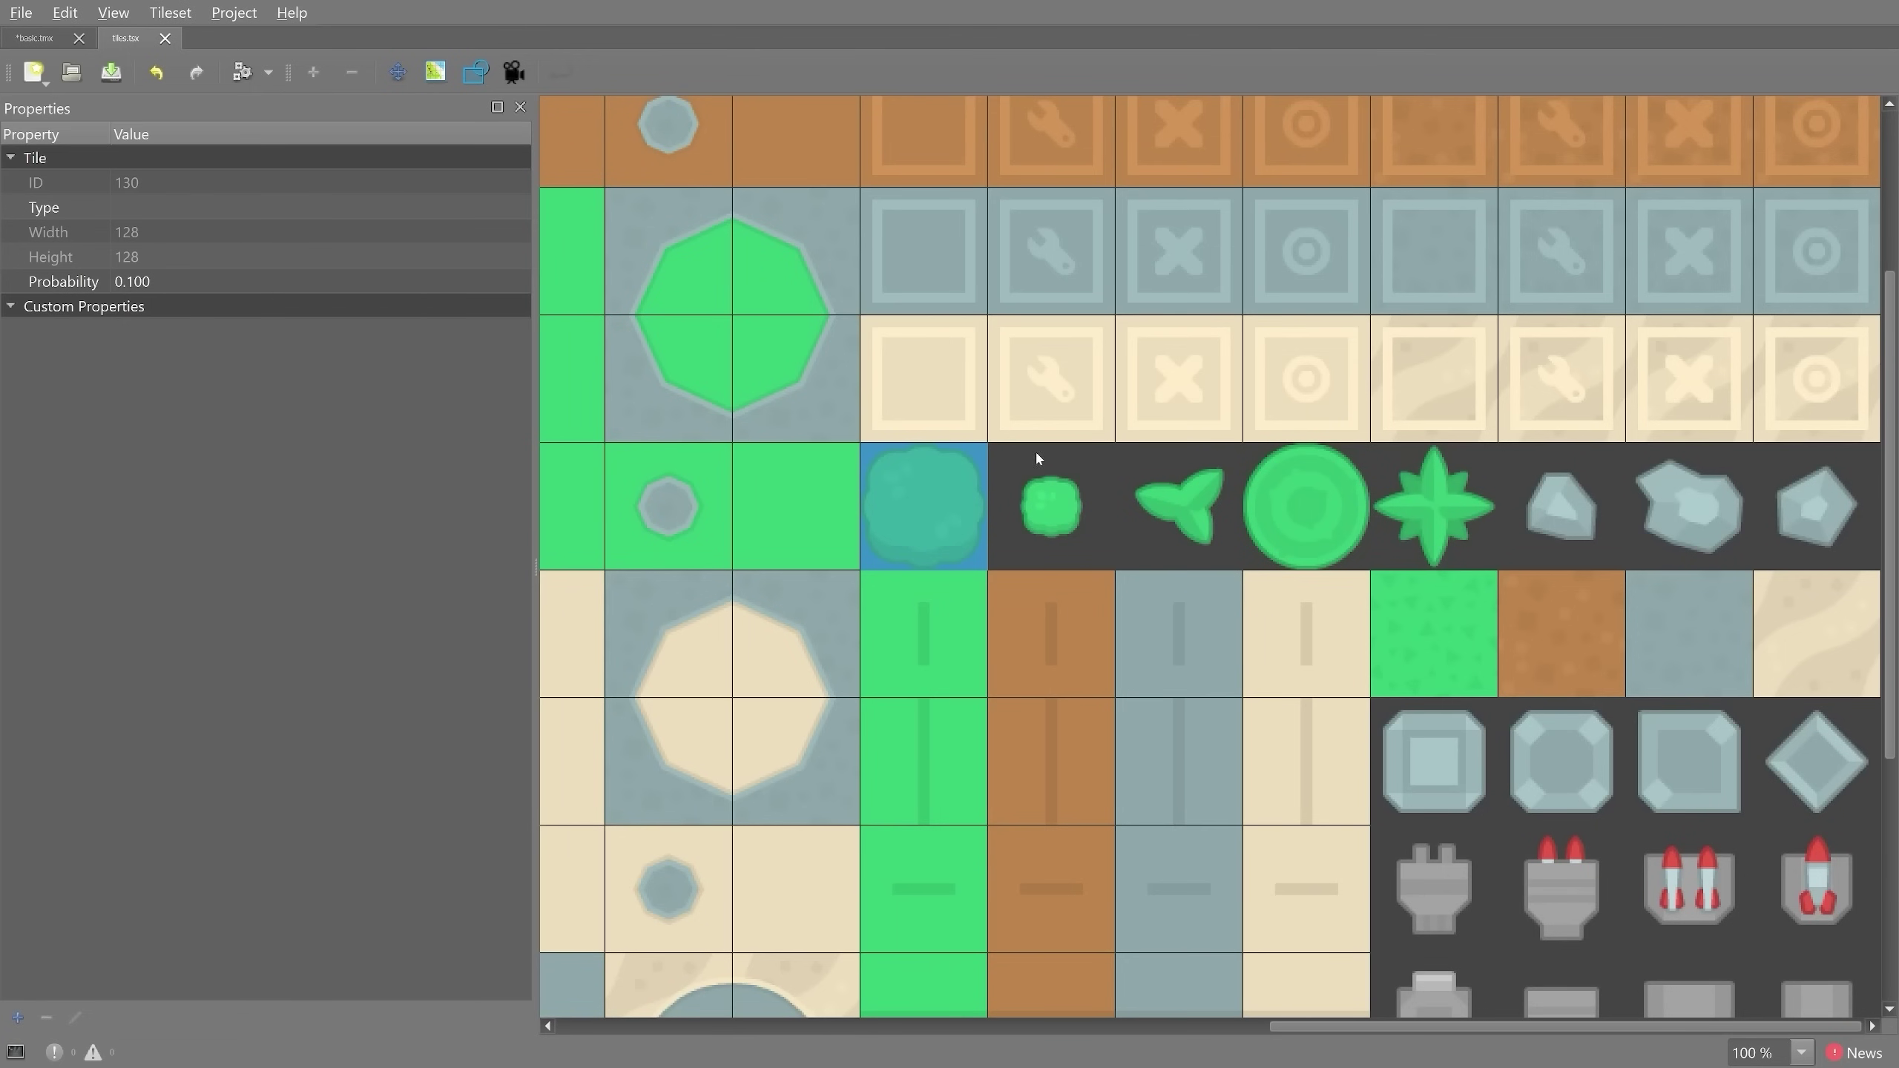
left_click_drag(1444, 500, 934, 490)
left_click(151, 281)
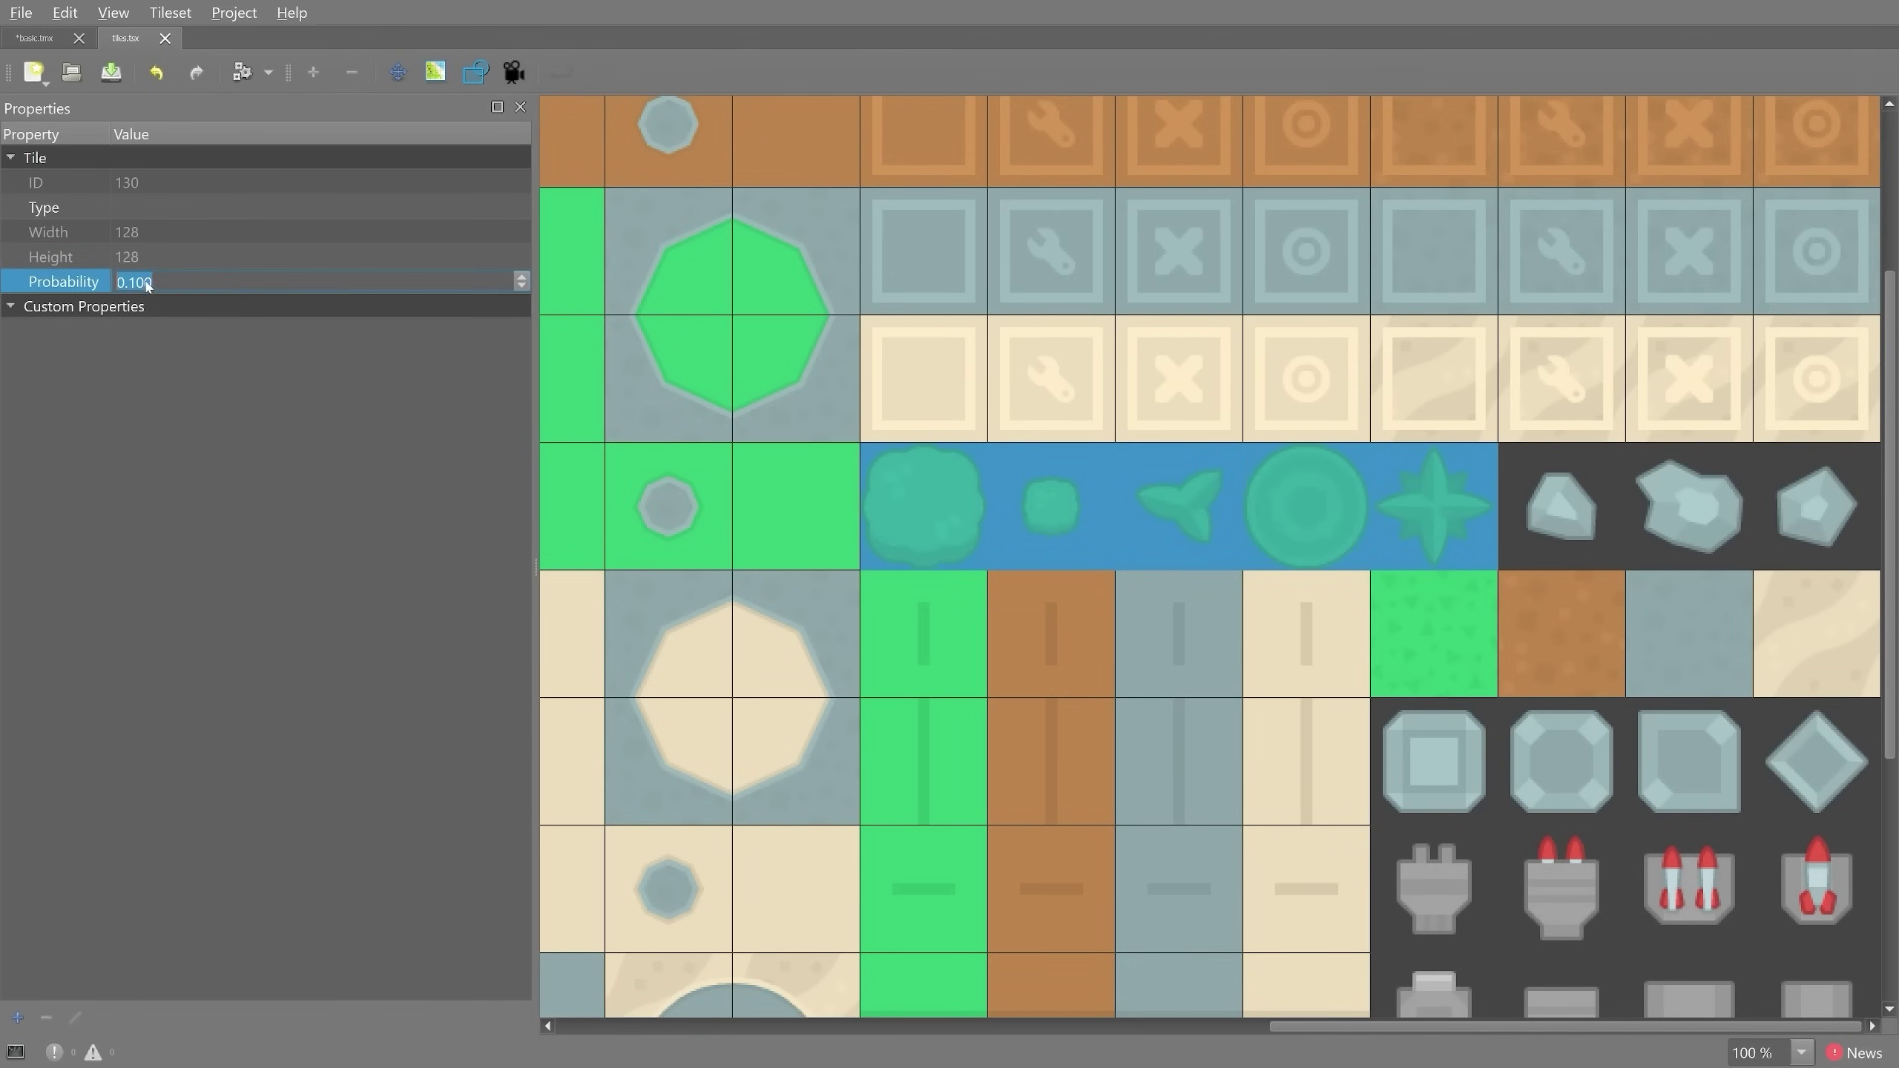
type("0.1")
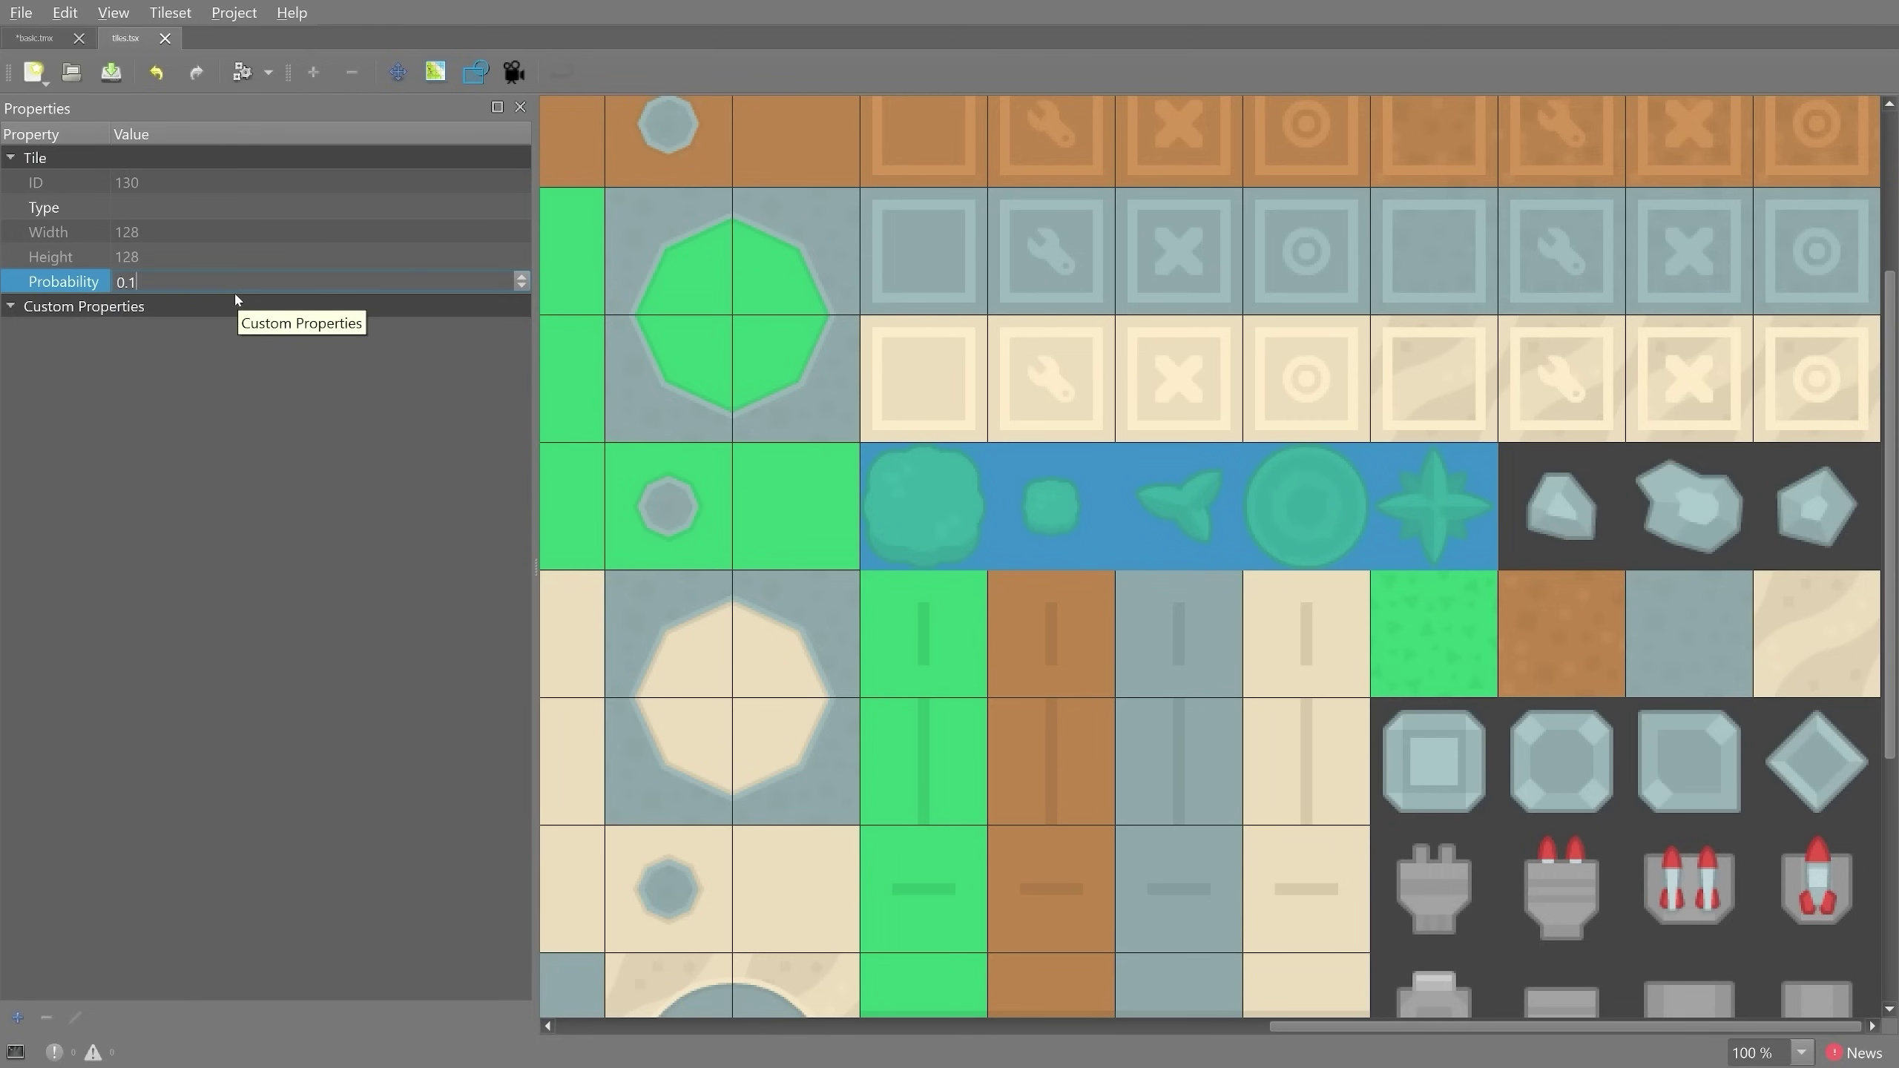
key("BackSpace")
key("BackSpace")
key("BackSpace")
type("1")
key("Return")
- Set the probability of the three rock tiles to 0.25
left_click_drag(1525, 491, 1790, 516)
double_click(158, 278)
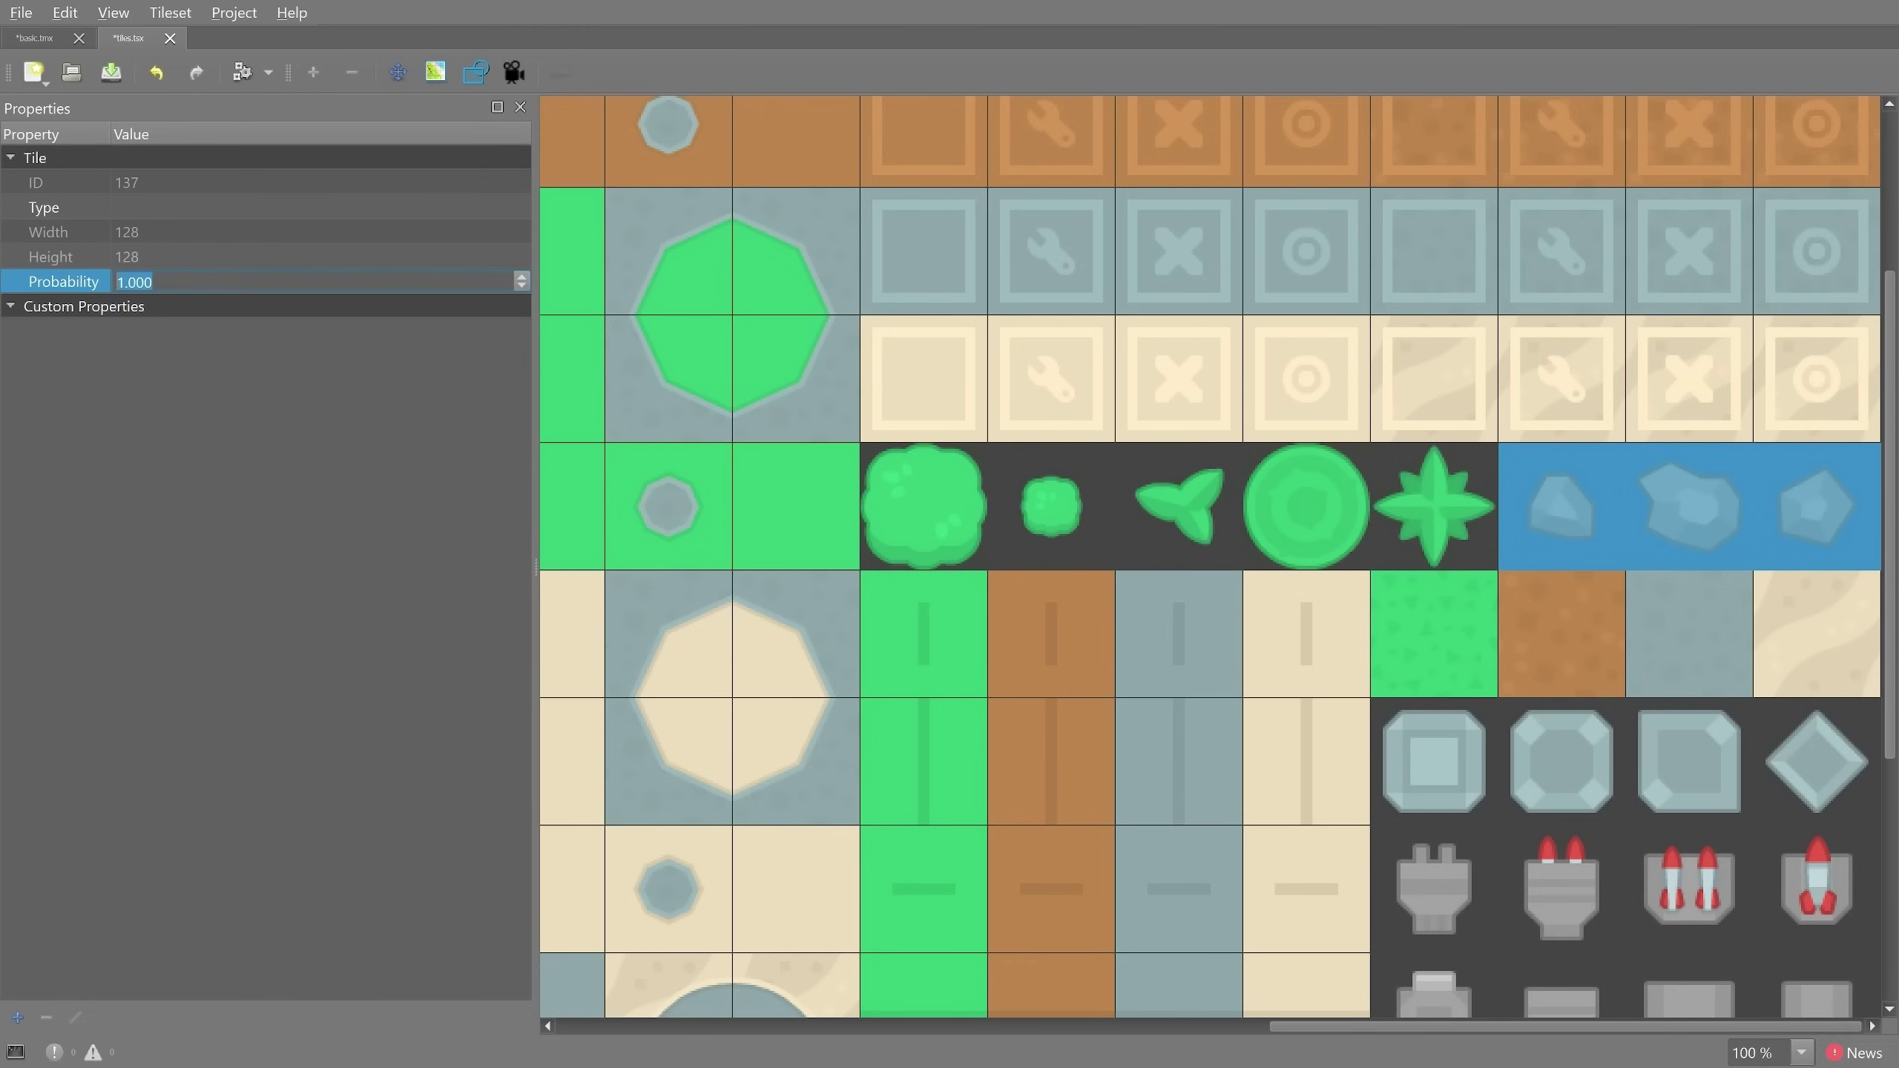
type("0.25")
key("Return")
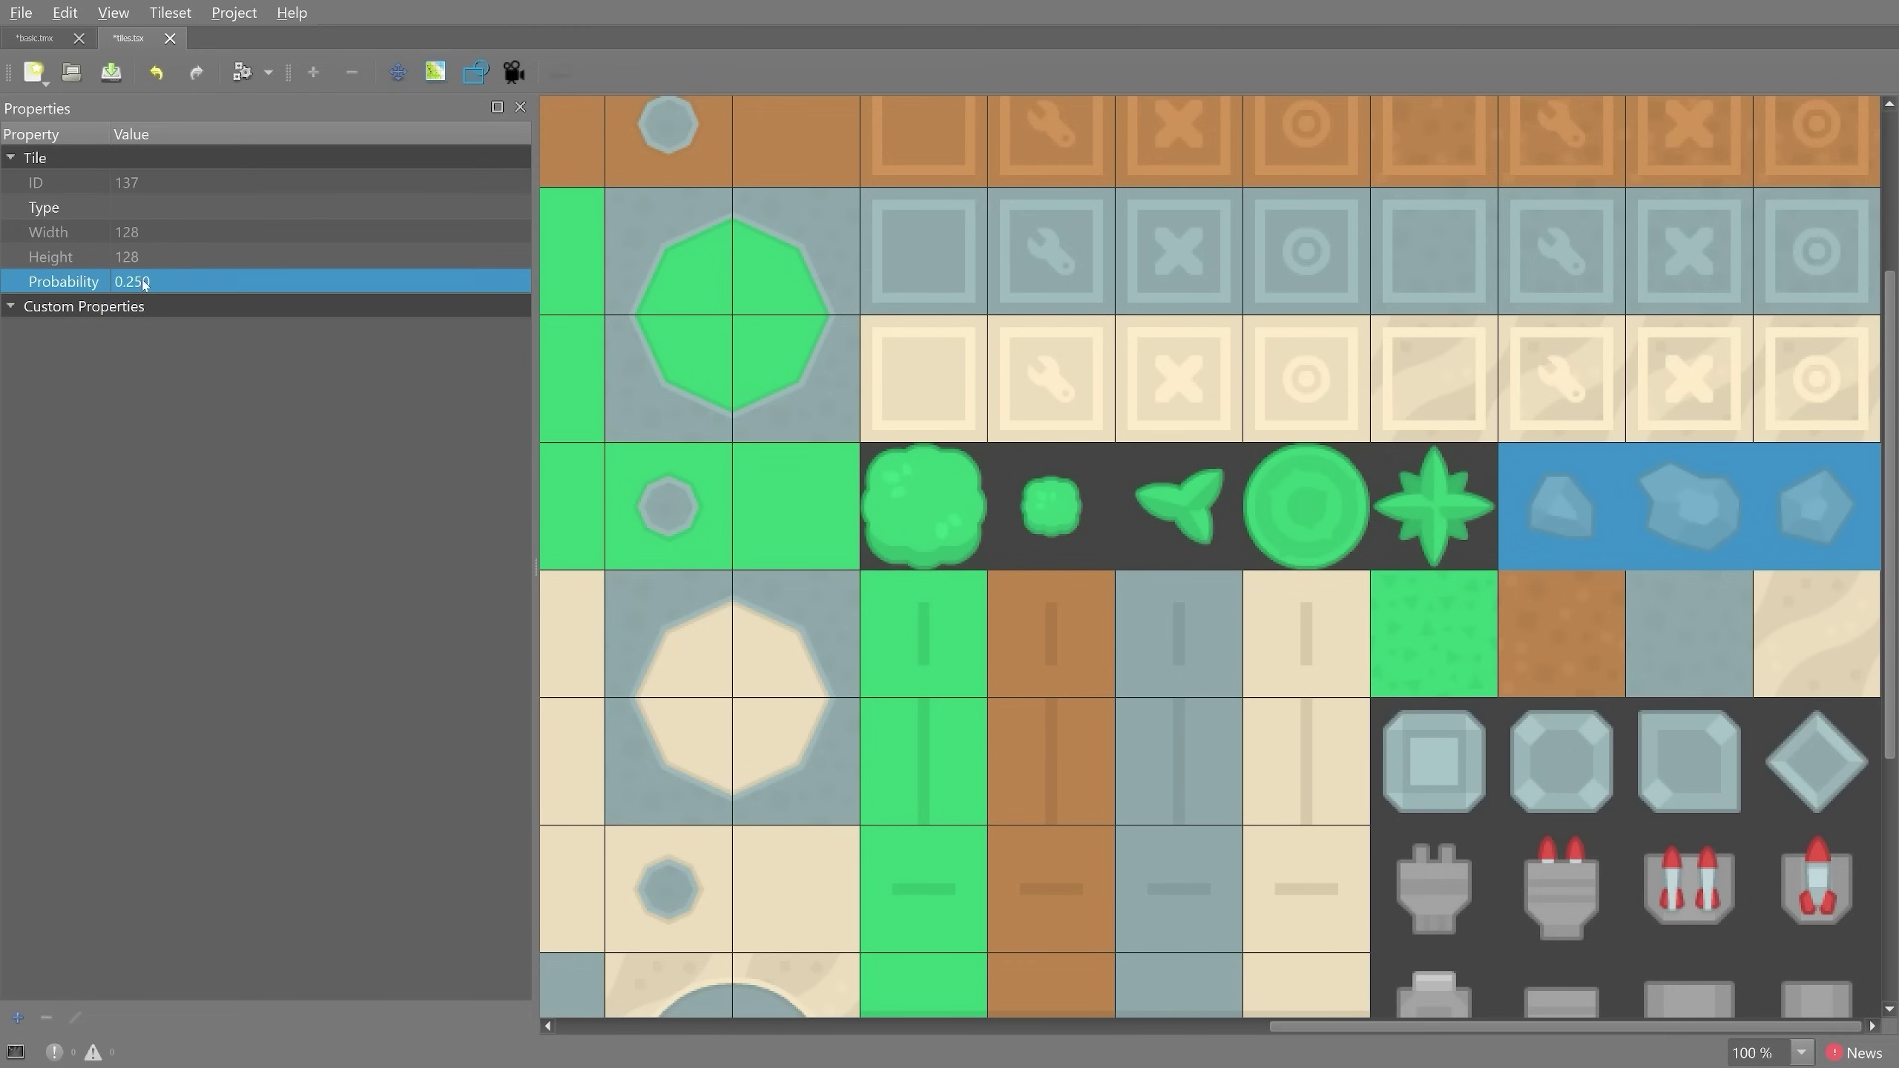
- On the map, randomly paint all eight plant and rock tiles over the central patch and across the dirt in the map's upper-right area
left_click(35, 37)
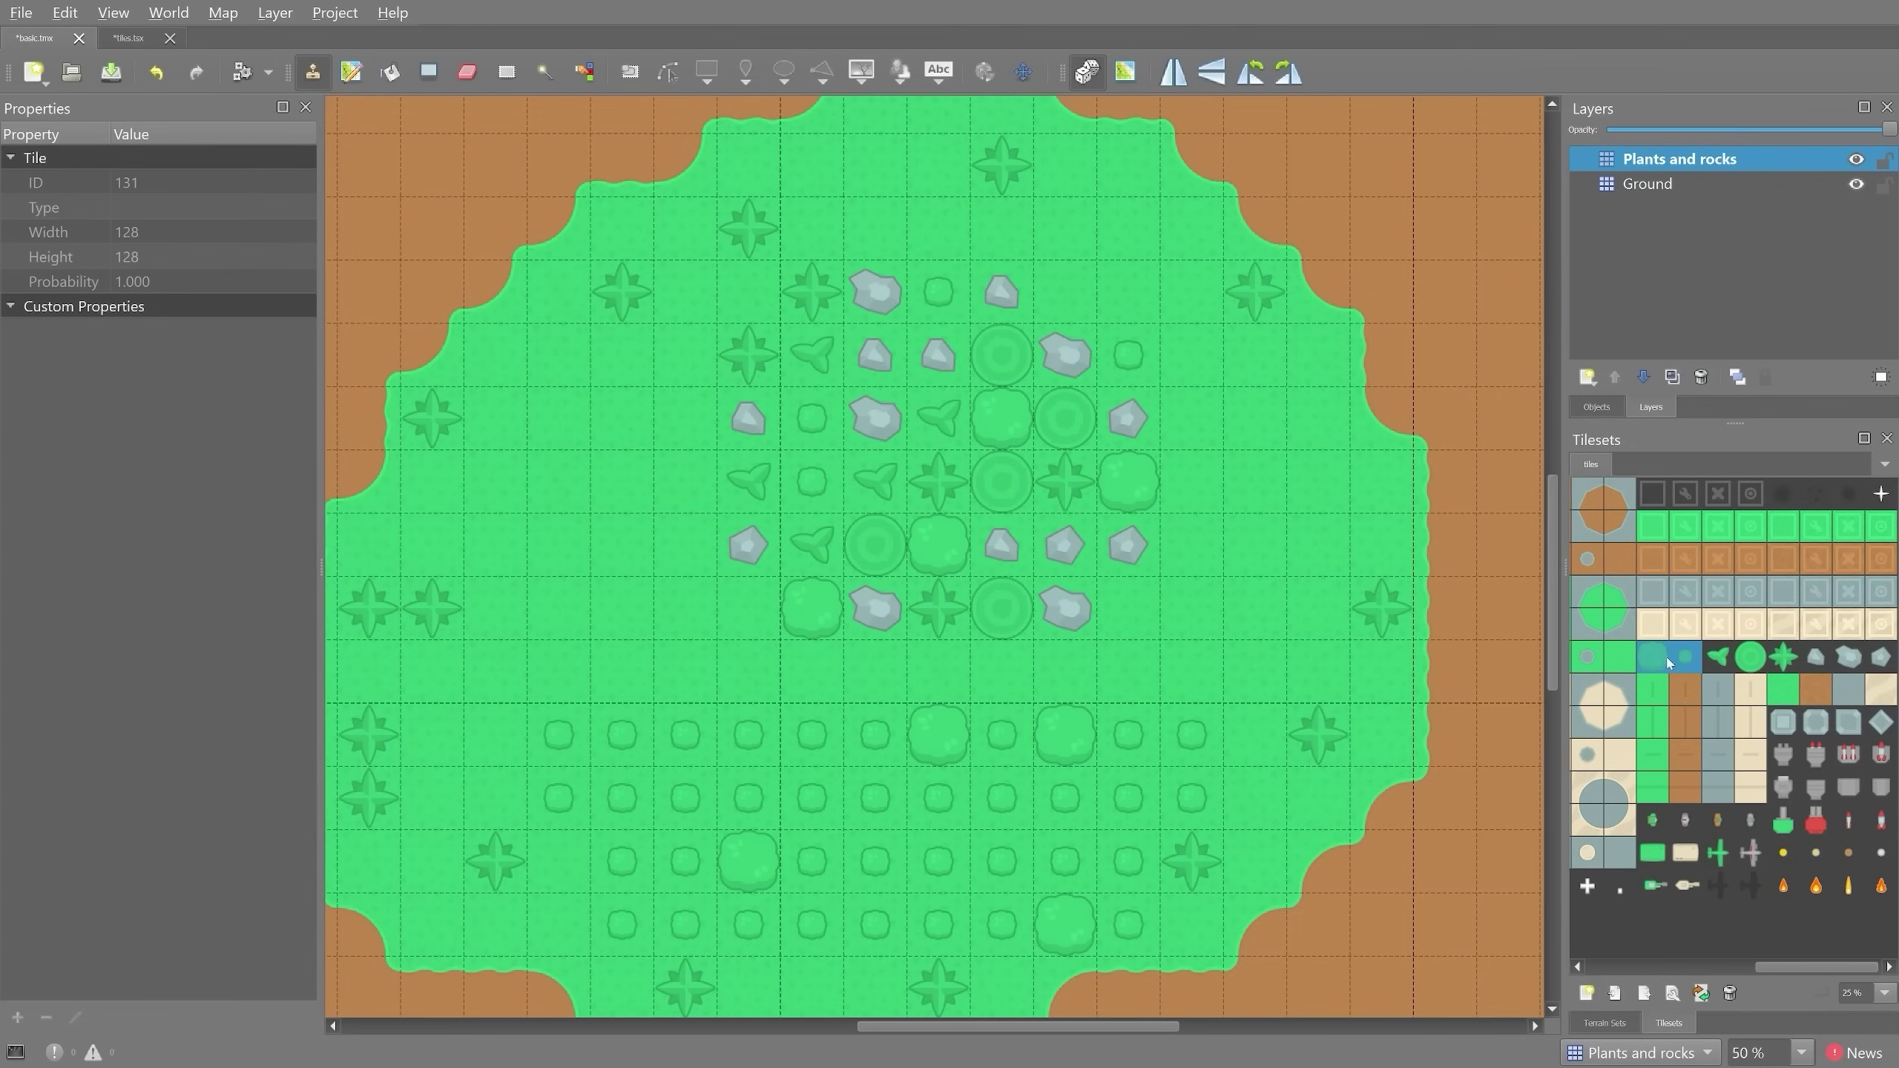
left_click_drag(1652, 661, 1876, 665)
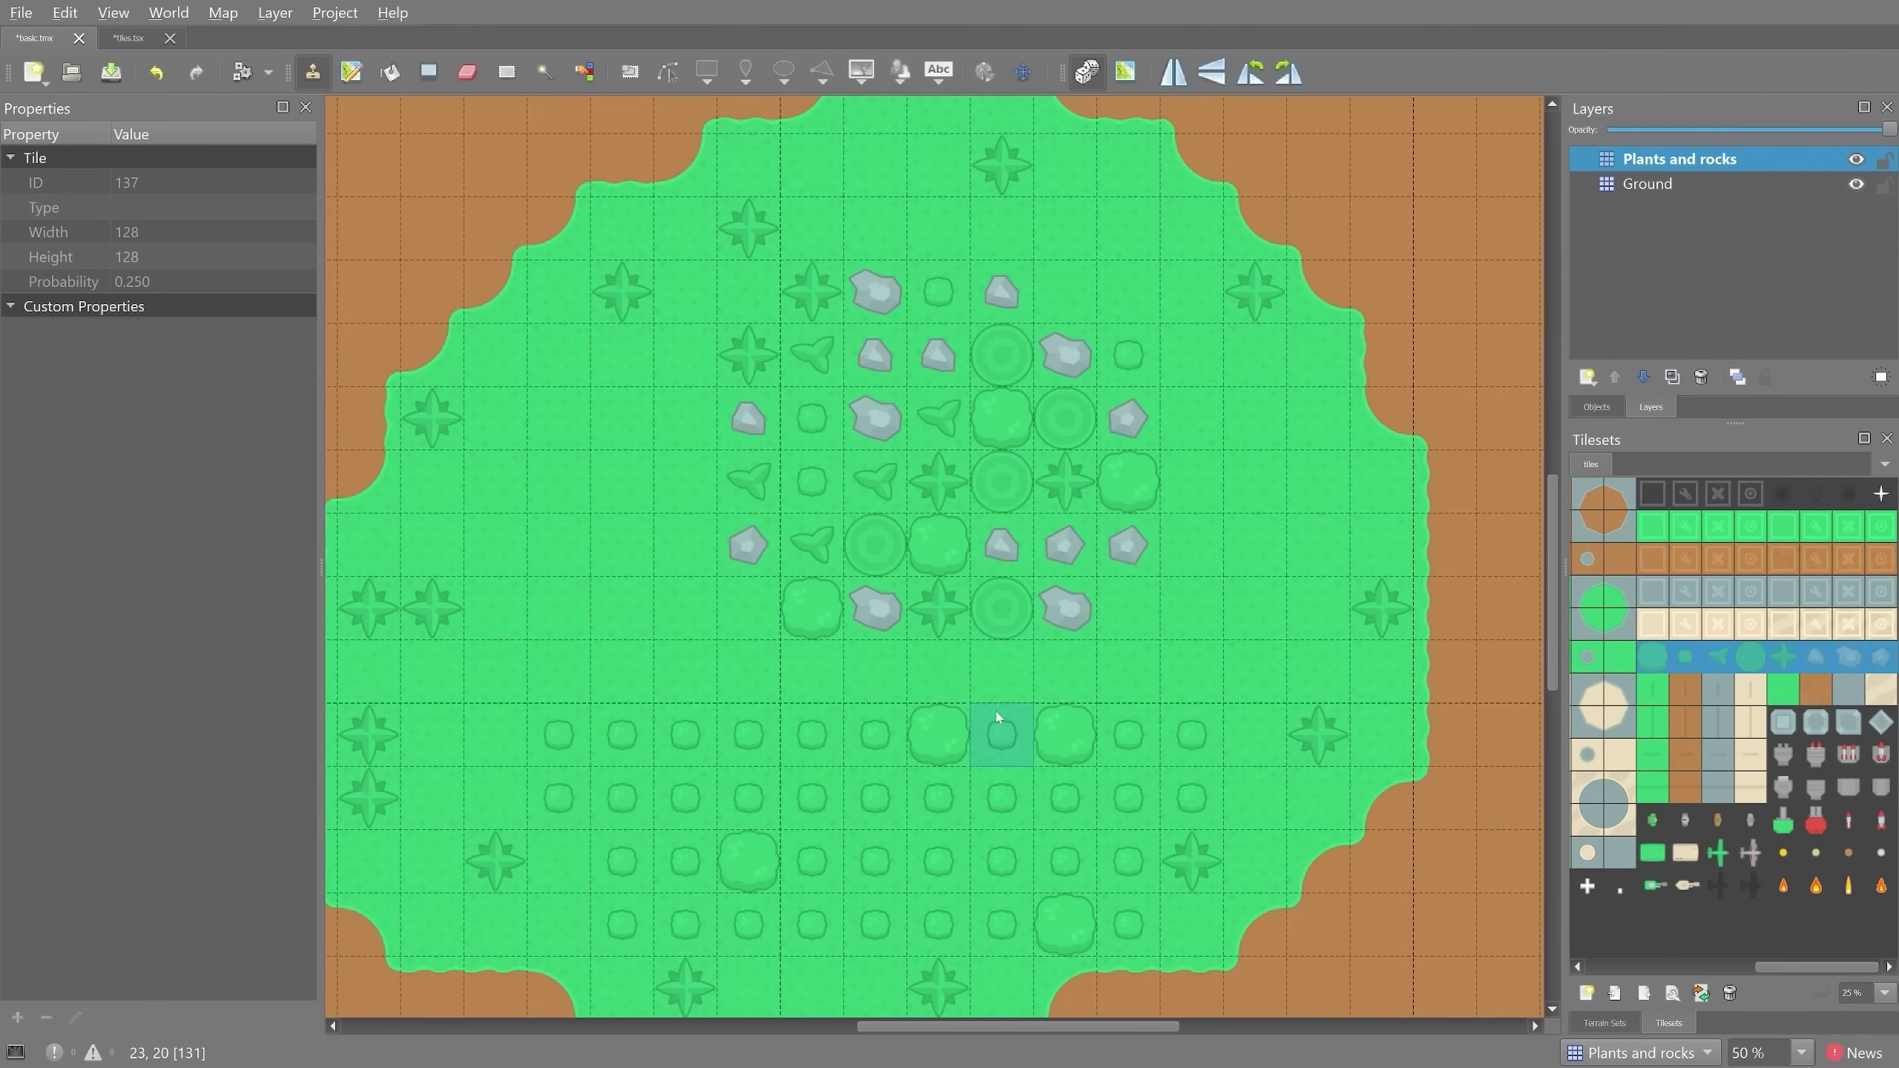
mouse_move(998, 716)
left_mouse_down()
mouse_move(1110, 603)
mouse_move(746, 543)
mouse_move(1166, 544)
mouse_move(1196, 524)
left_mouse_up()
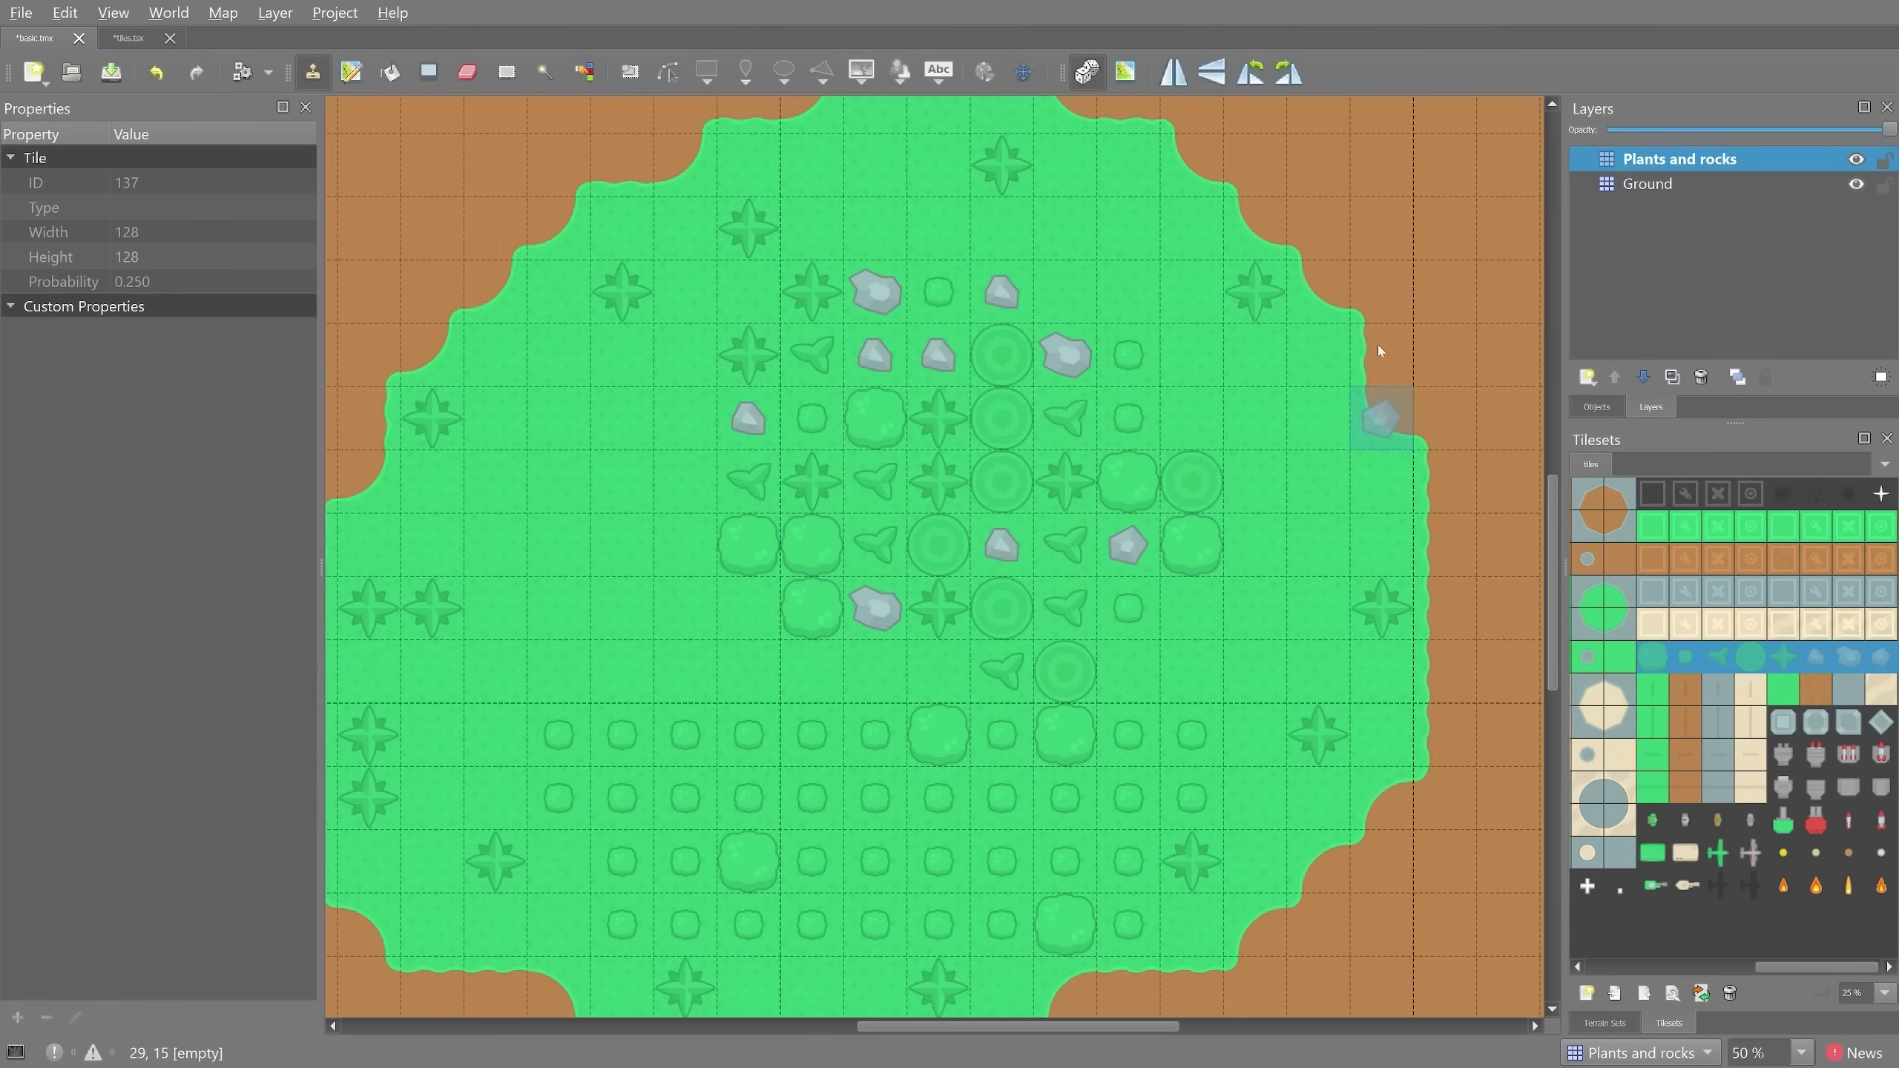
middle_click_drag(1378, 345, 1124, 1066)
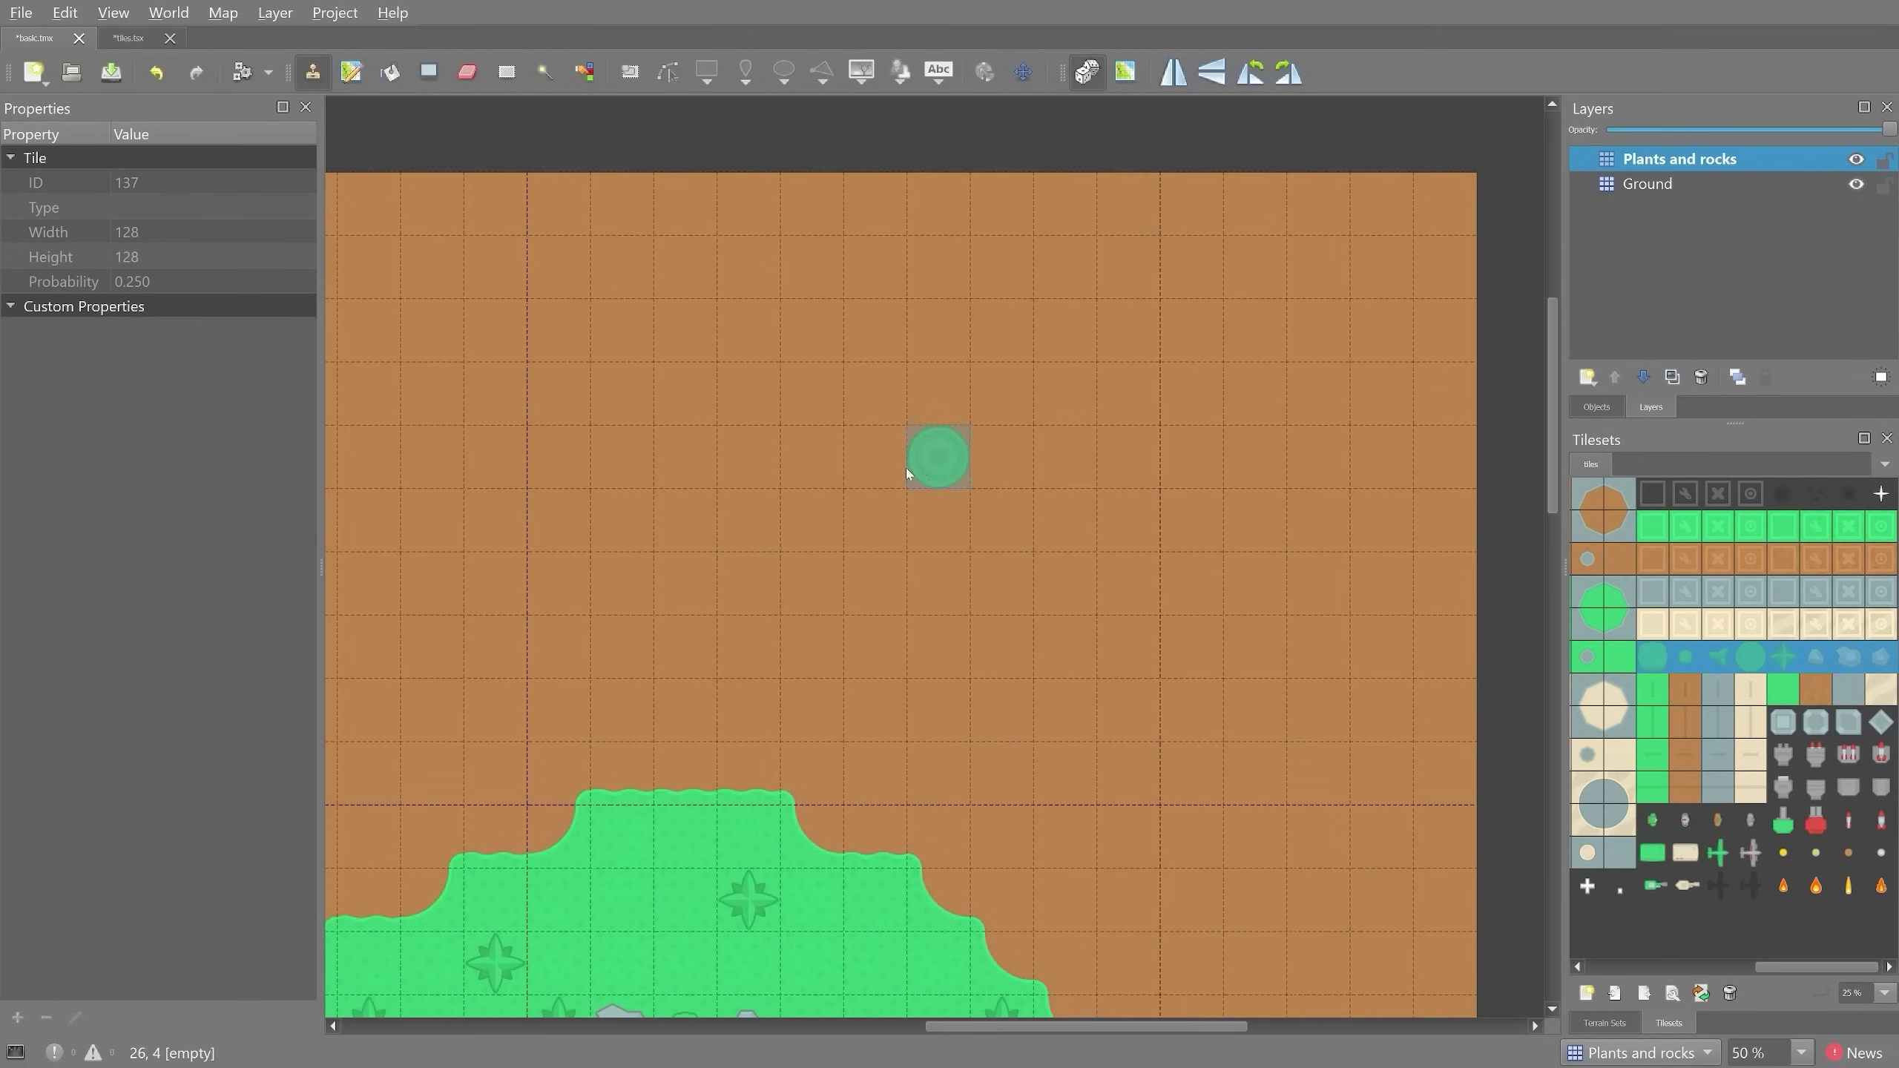
mouse_move(646, 572)
left_mouse_down()
mouse_move(1179, 593)
mouse_move(1442, 575)
mouse_move(972, 515)
mouse_move(684, 520)
mouse_move(621, 452)
mouse_move(1364, 451)
mouse_move(1441, 390)
mouse_move(907, 383)
mouse_move(622, 313)
mouse_move(1465, 321)
mouse_move(649, 271)
left_mouse_up()
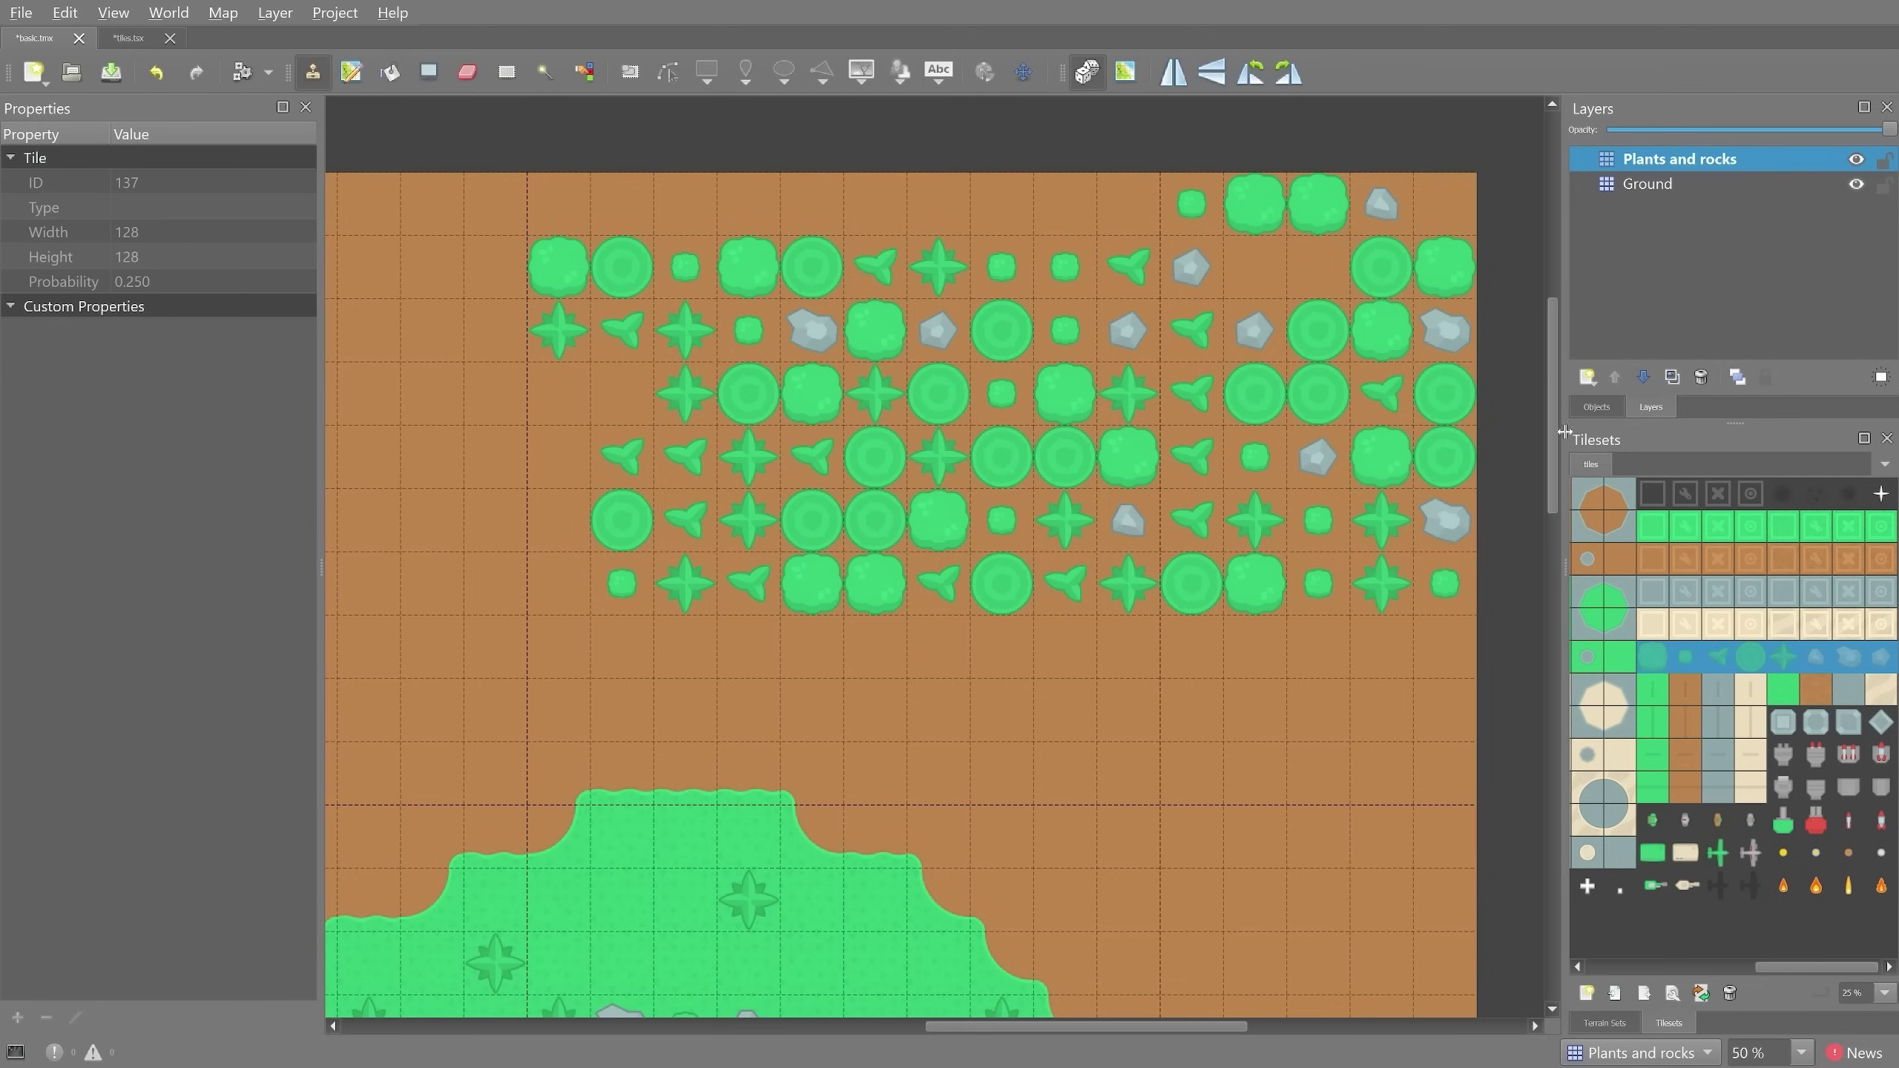
left_click(1596, 405)
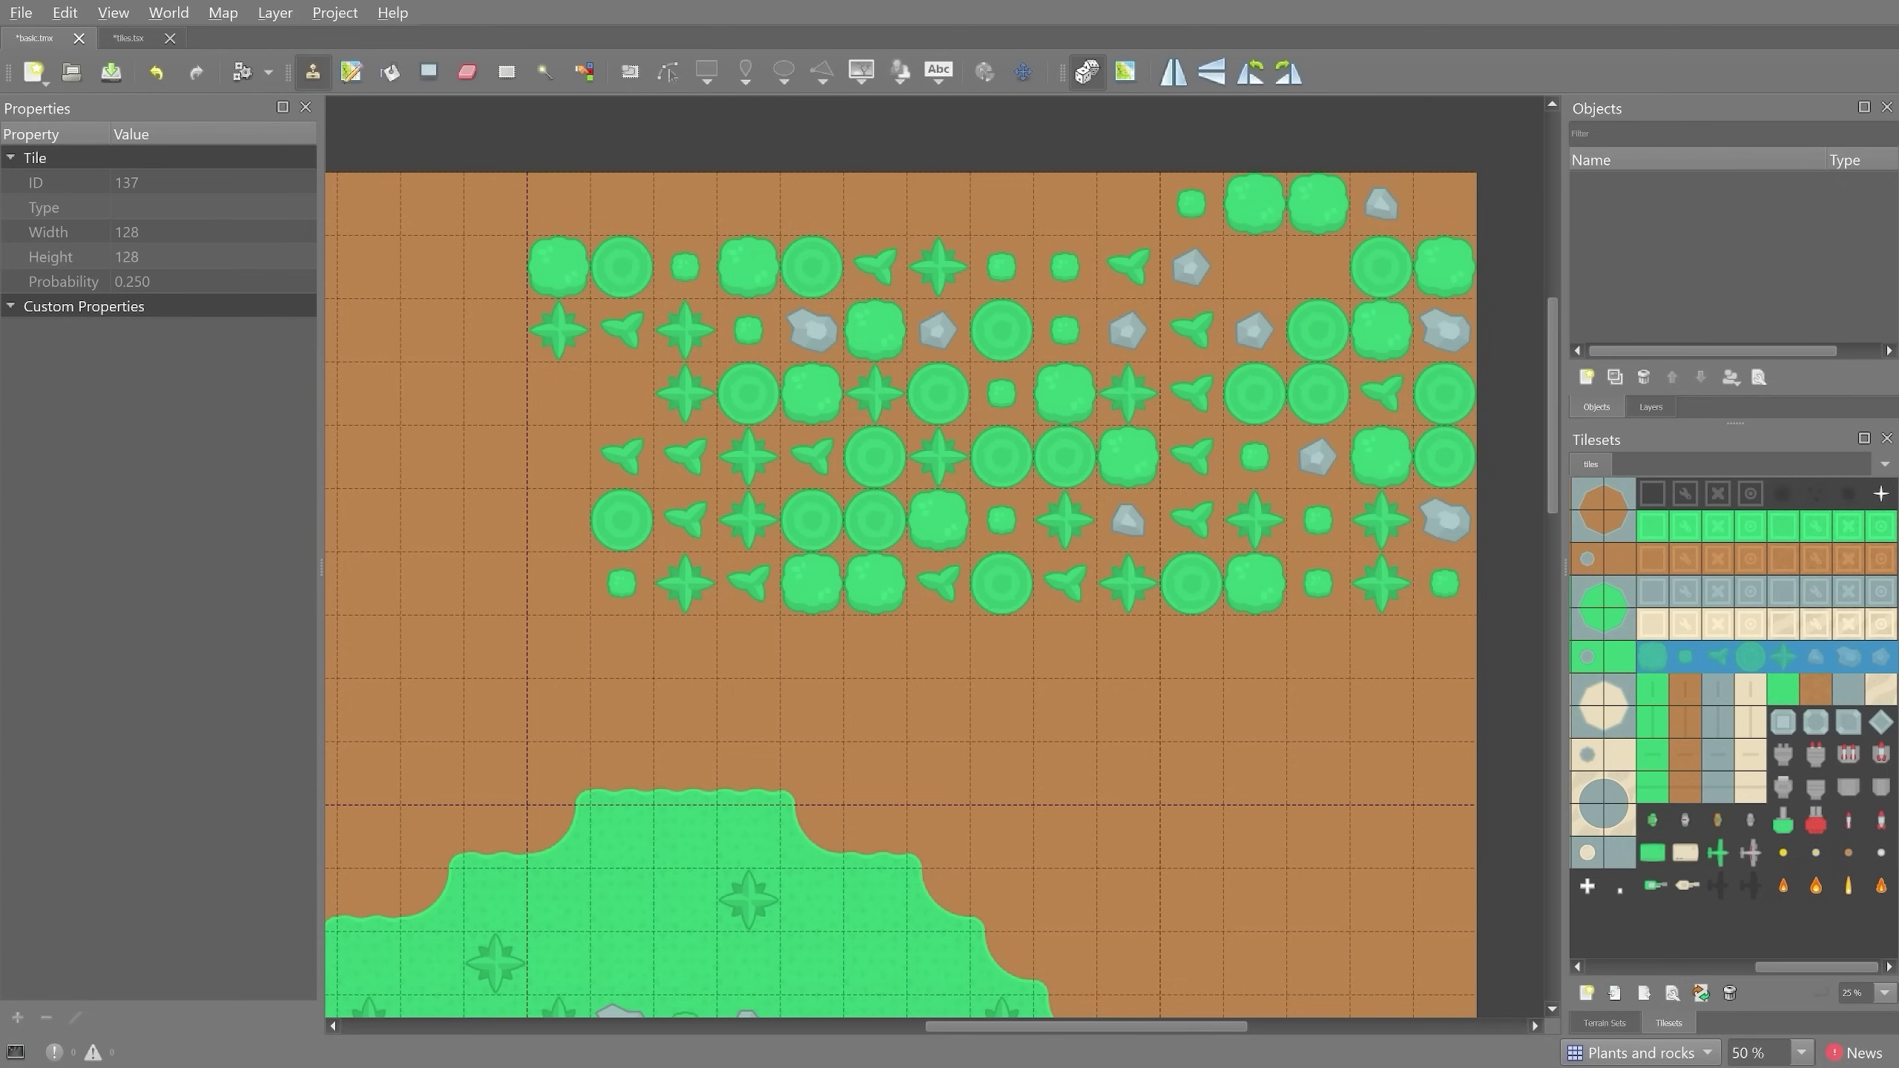
left_click(1650, 410)
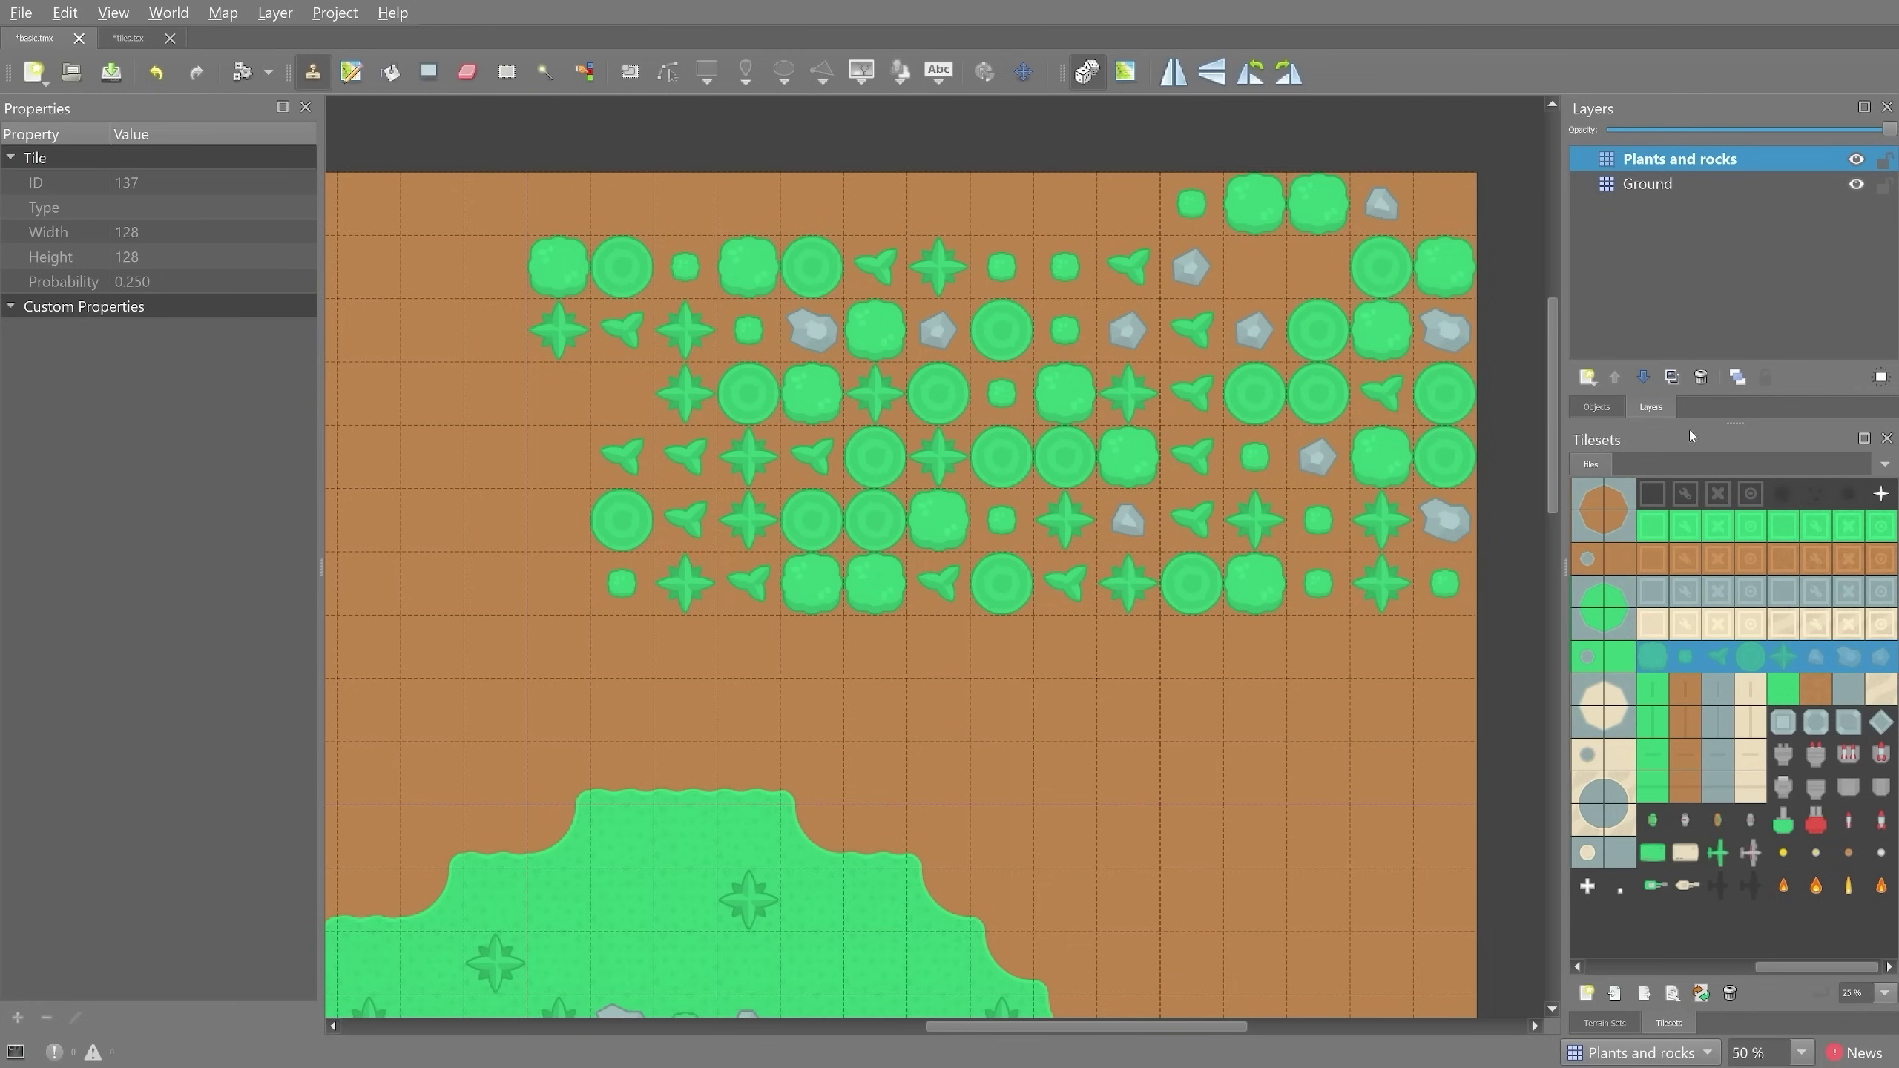
- Create a collection-of-images tileset named Objects and save it in the data/tsx folder
left_click(1587, 993)
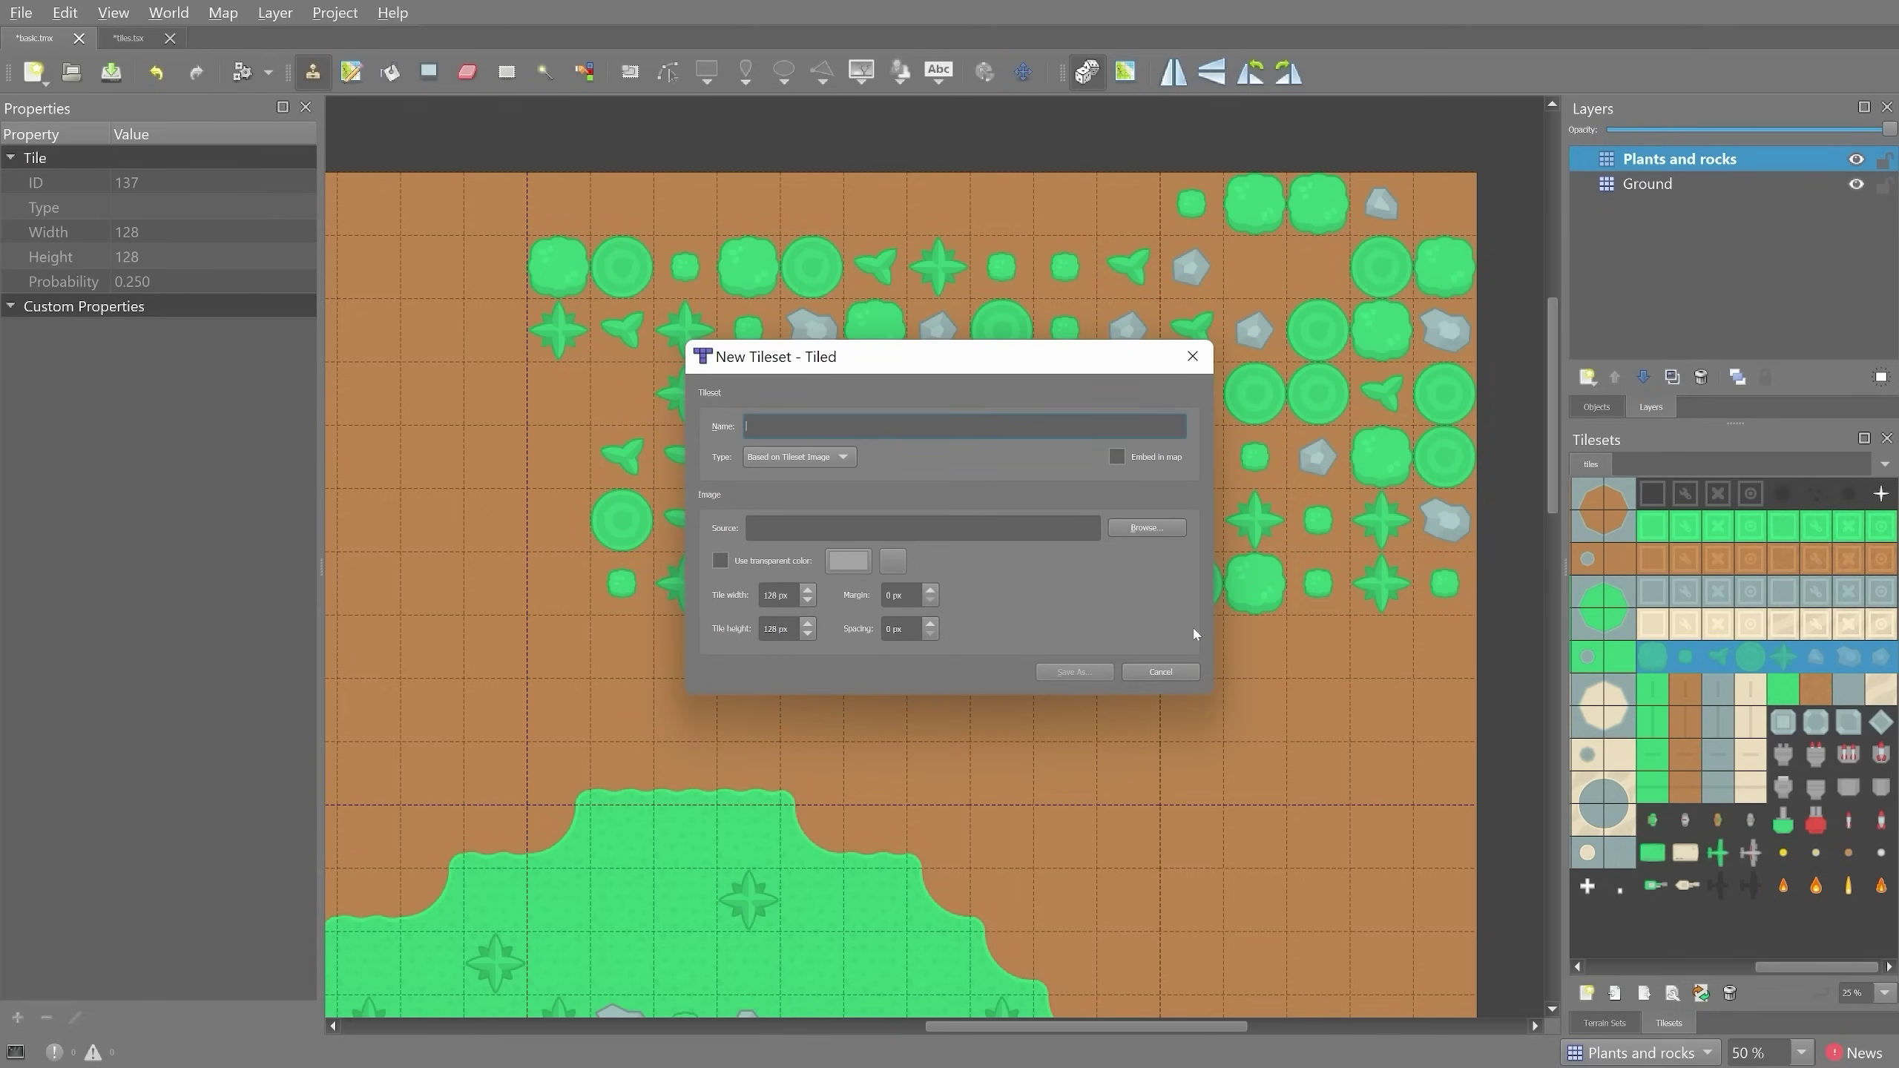
left_click(780, 452)
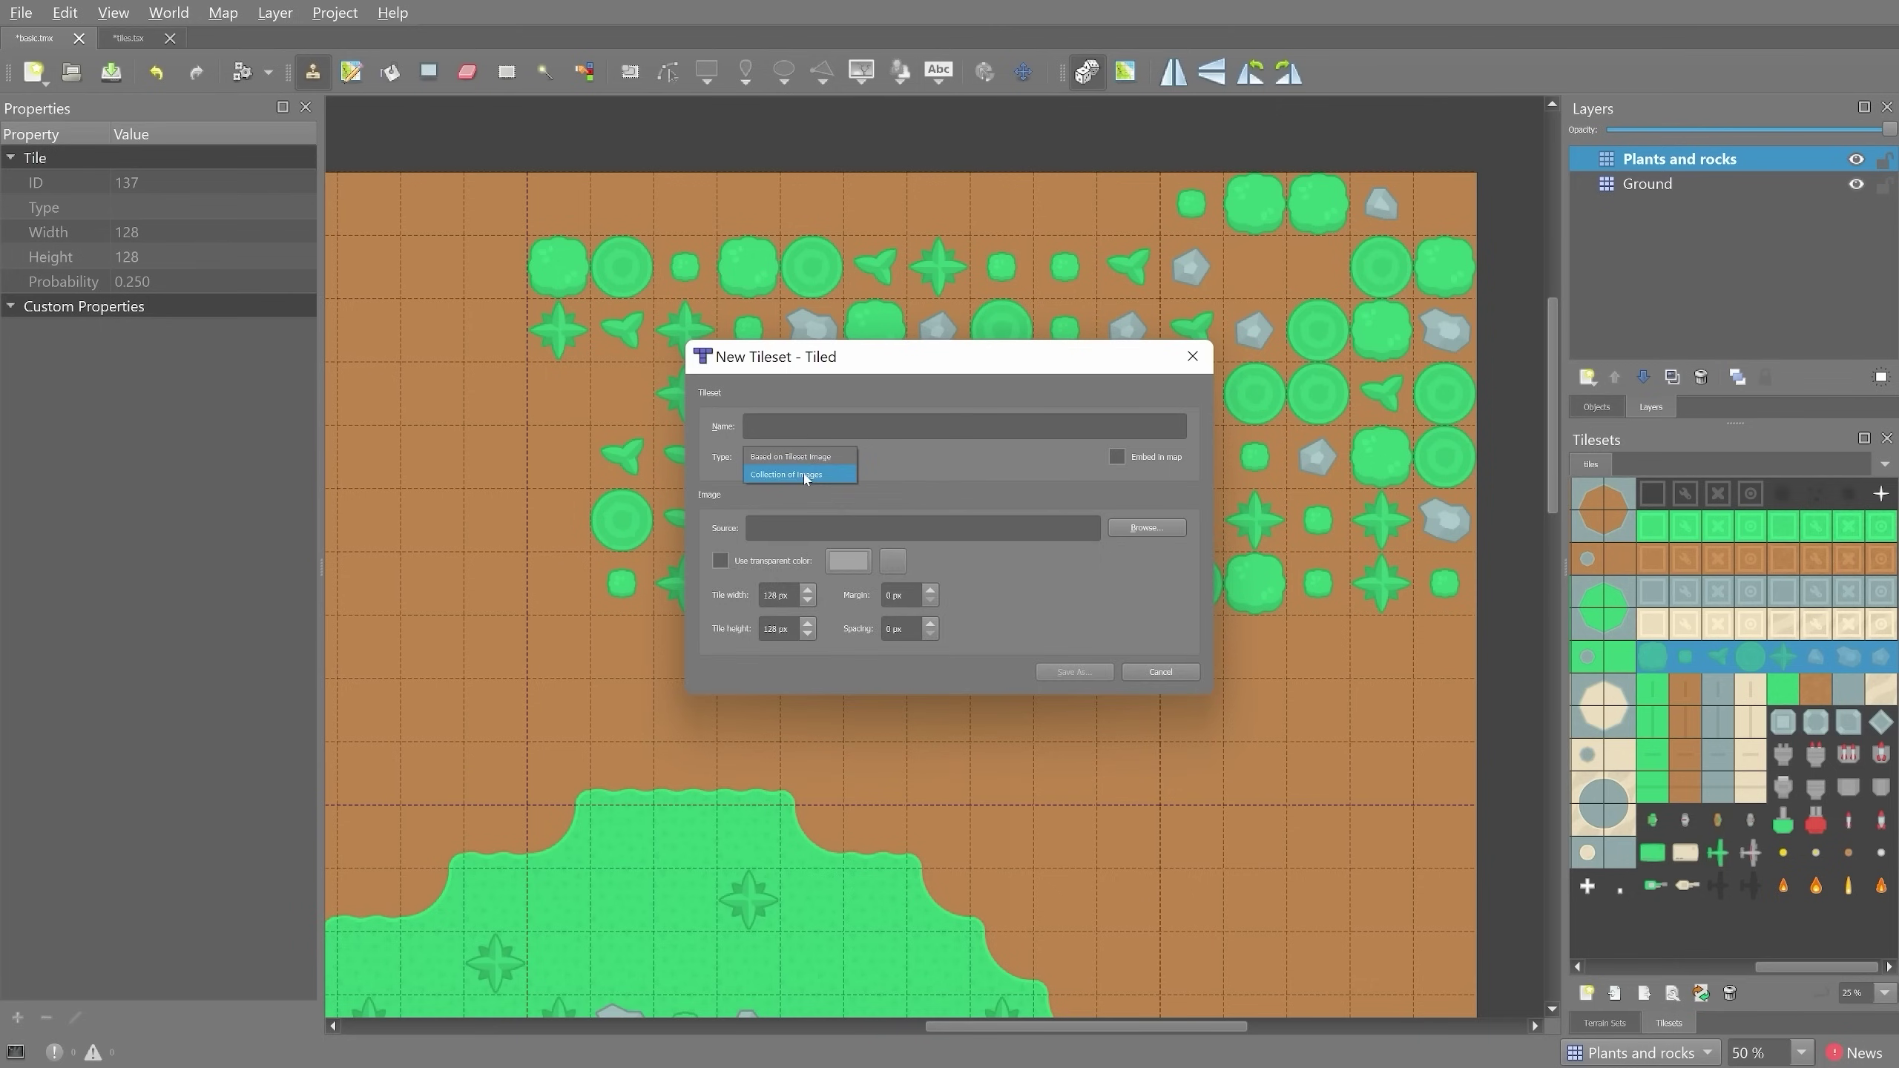
left_click(804, 475)
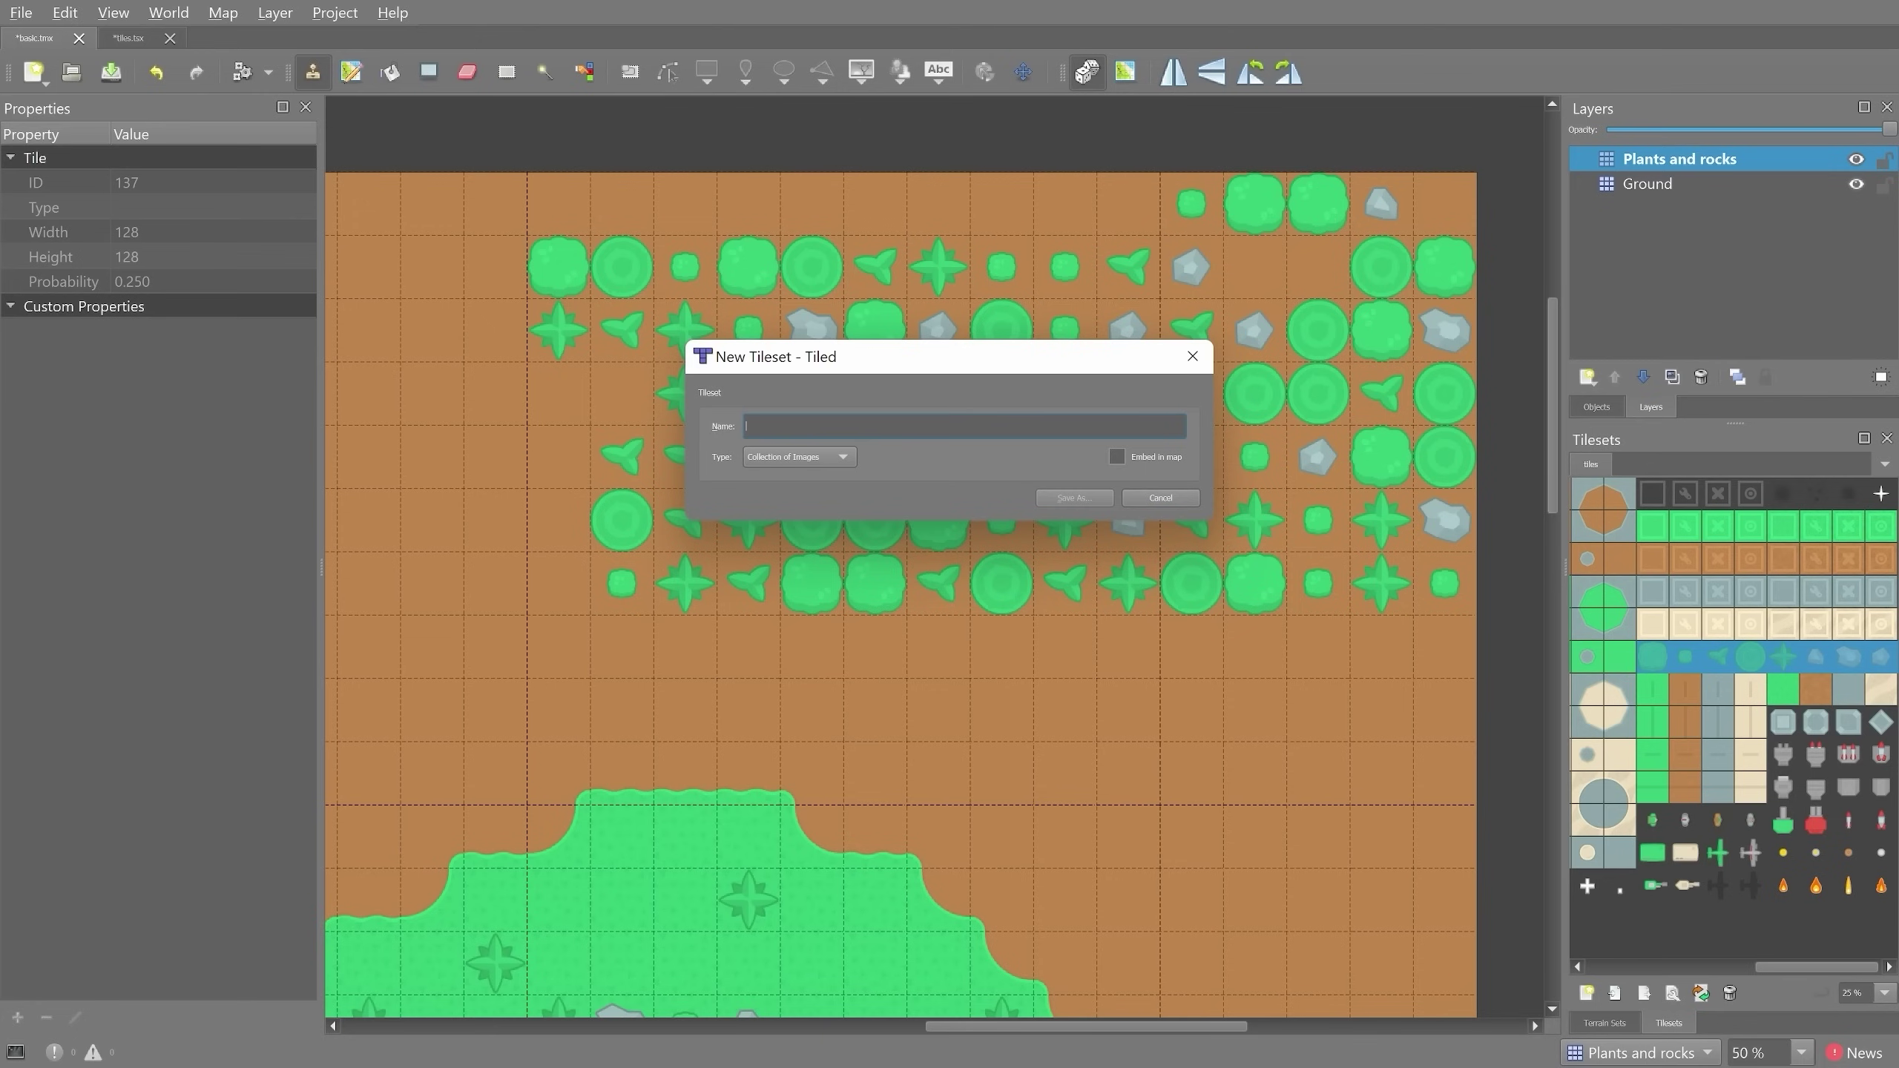
type("Objects")
left_click(1065, 500)
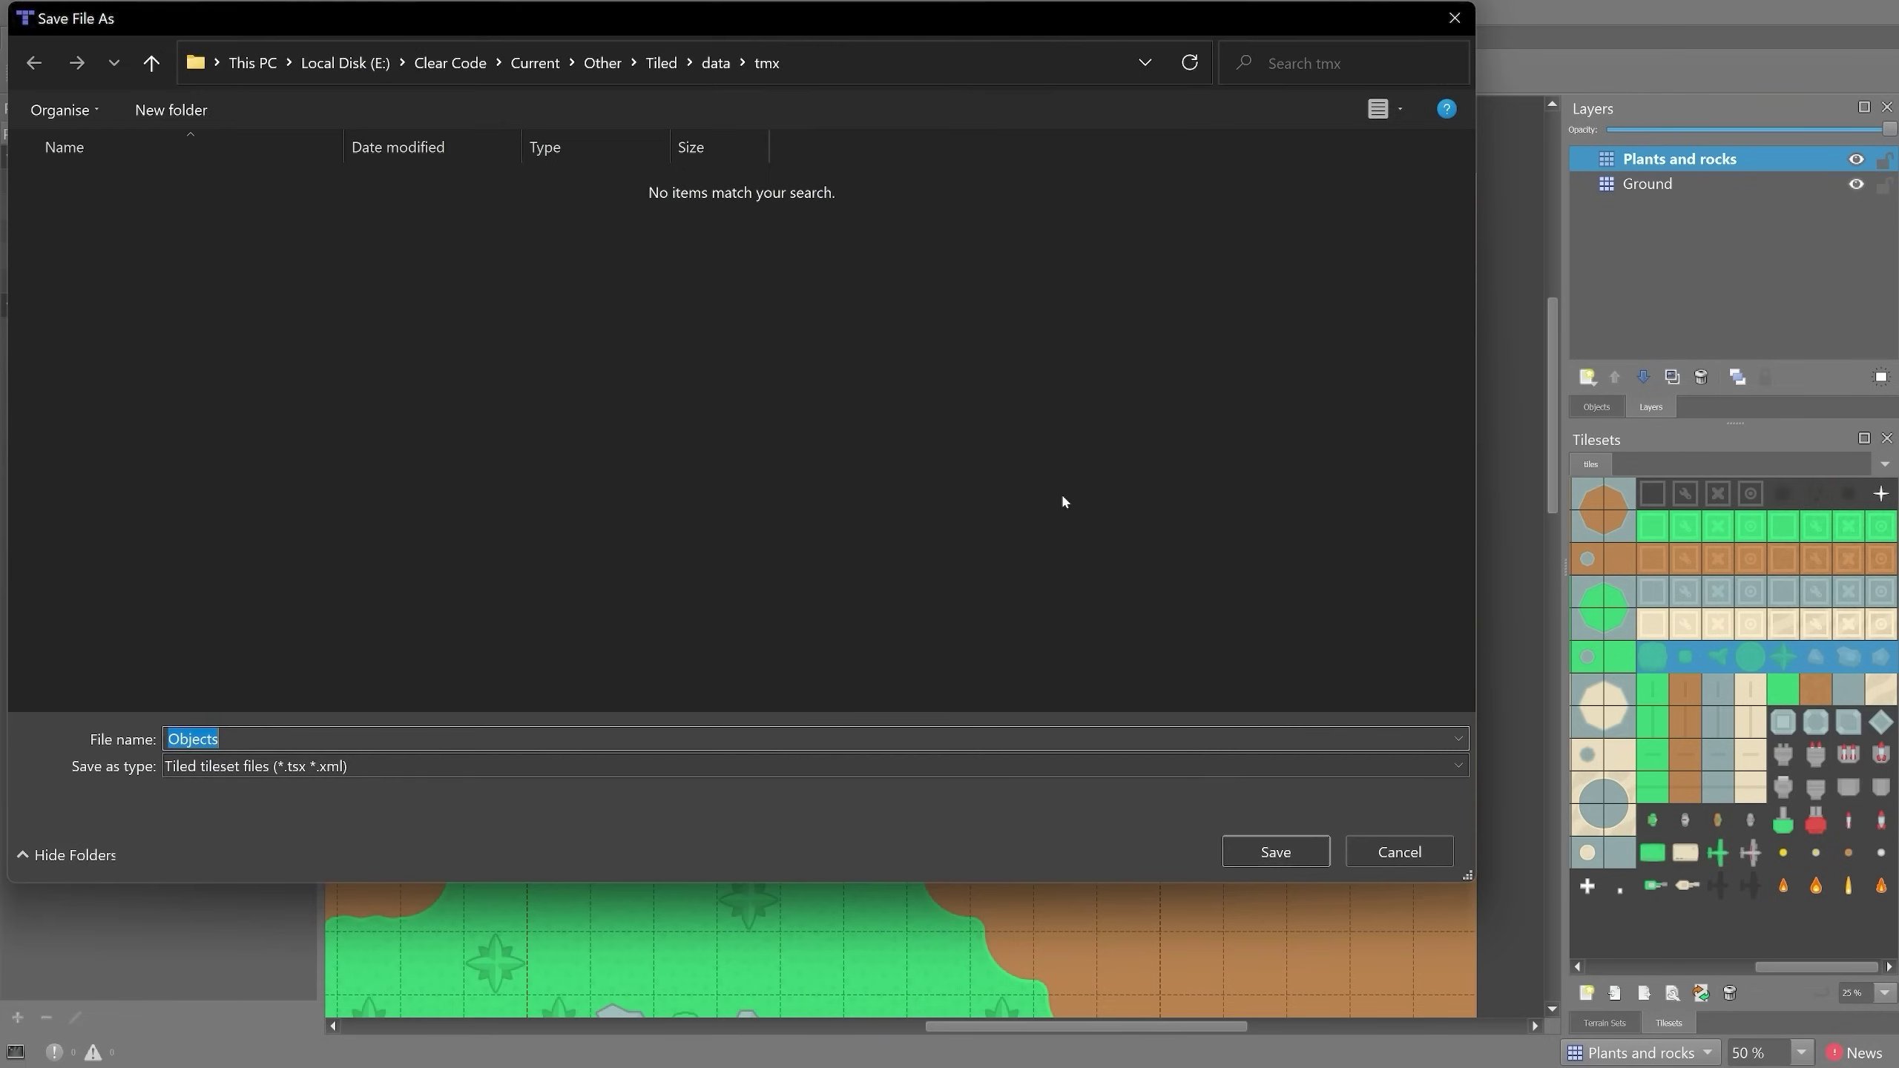
left_click(716, 64)
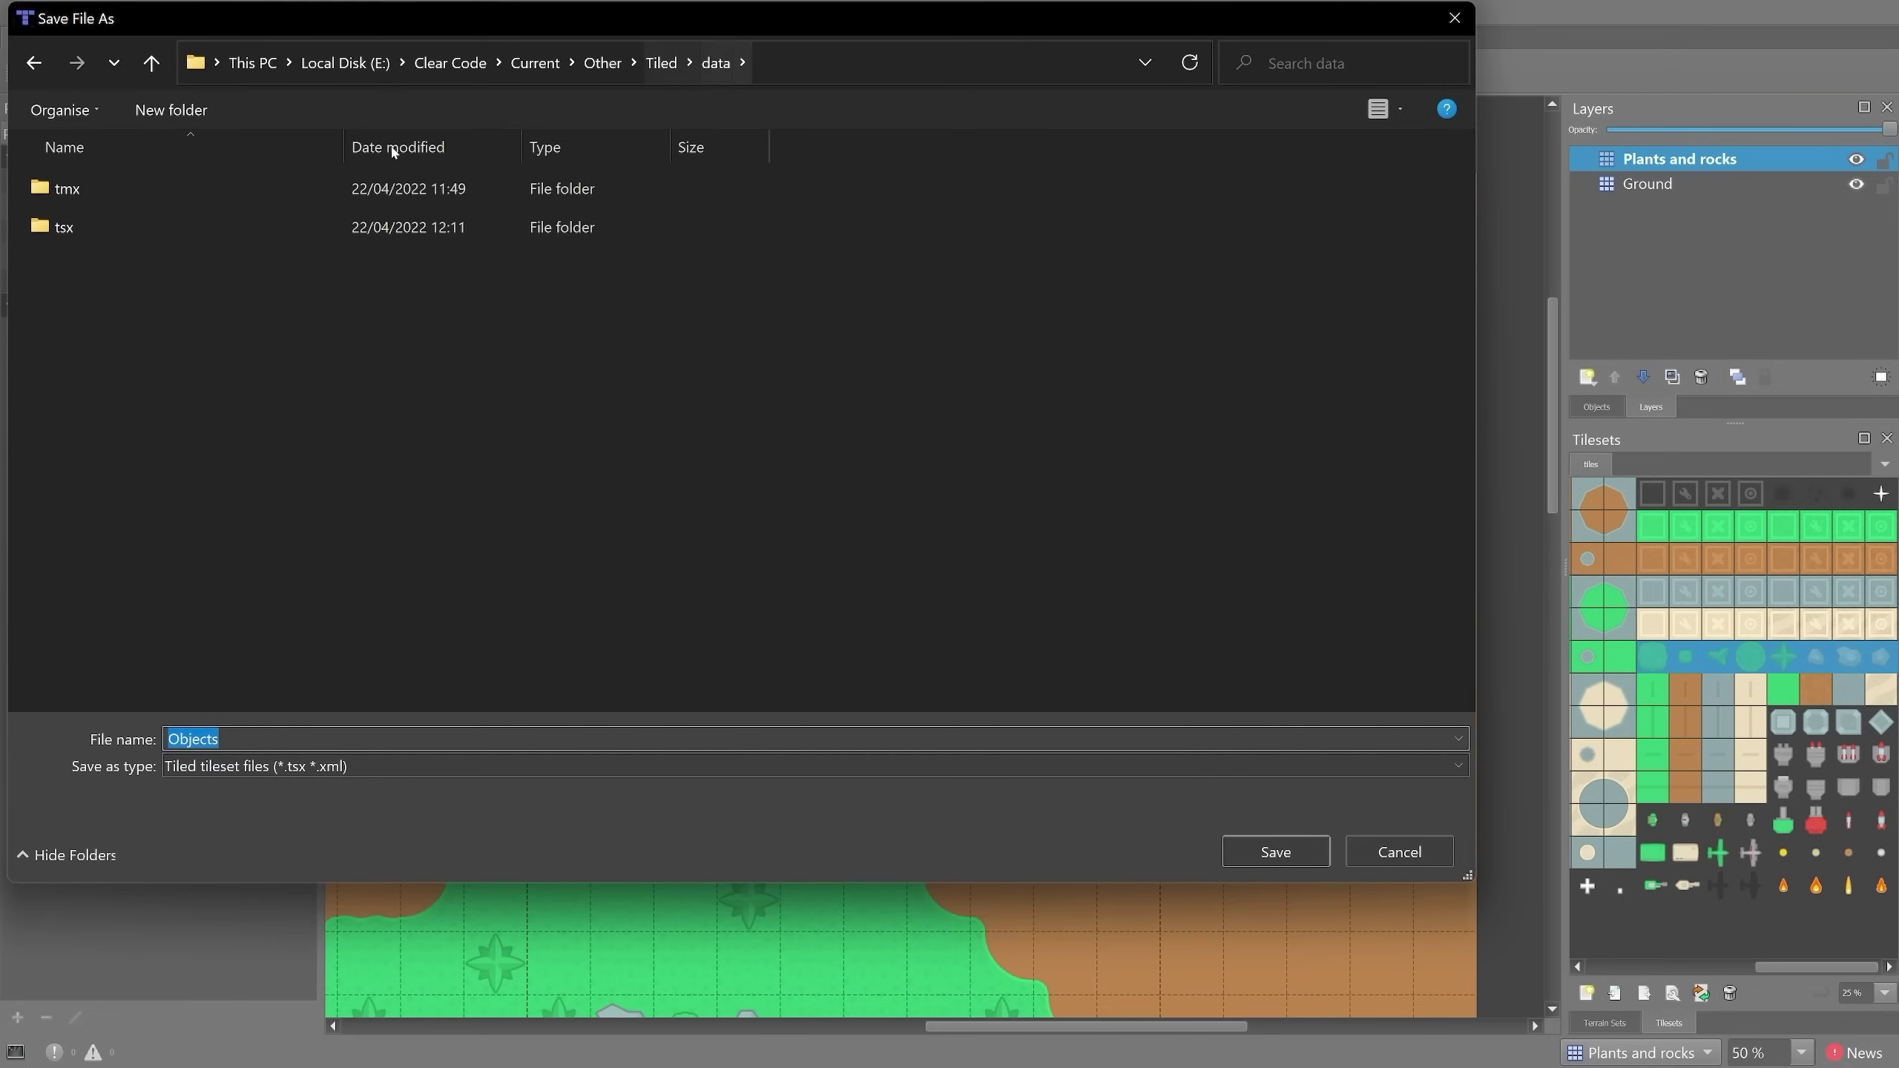
double_click(65, 227)
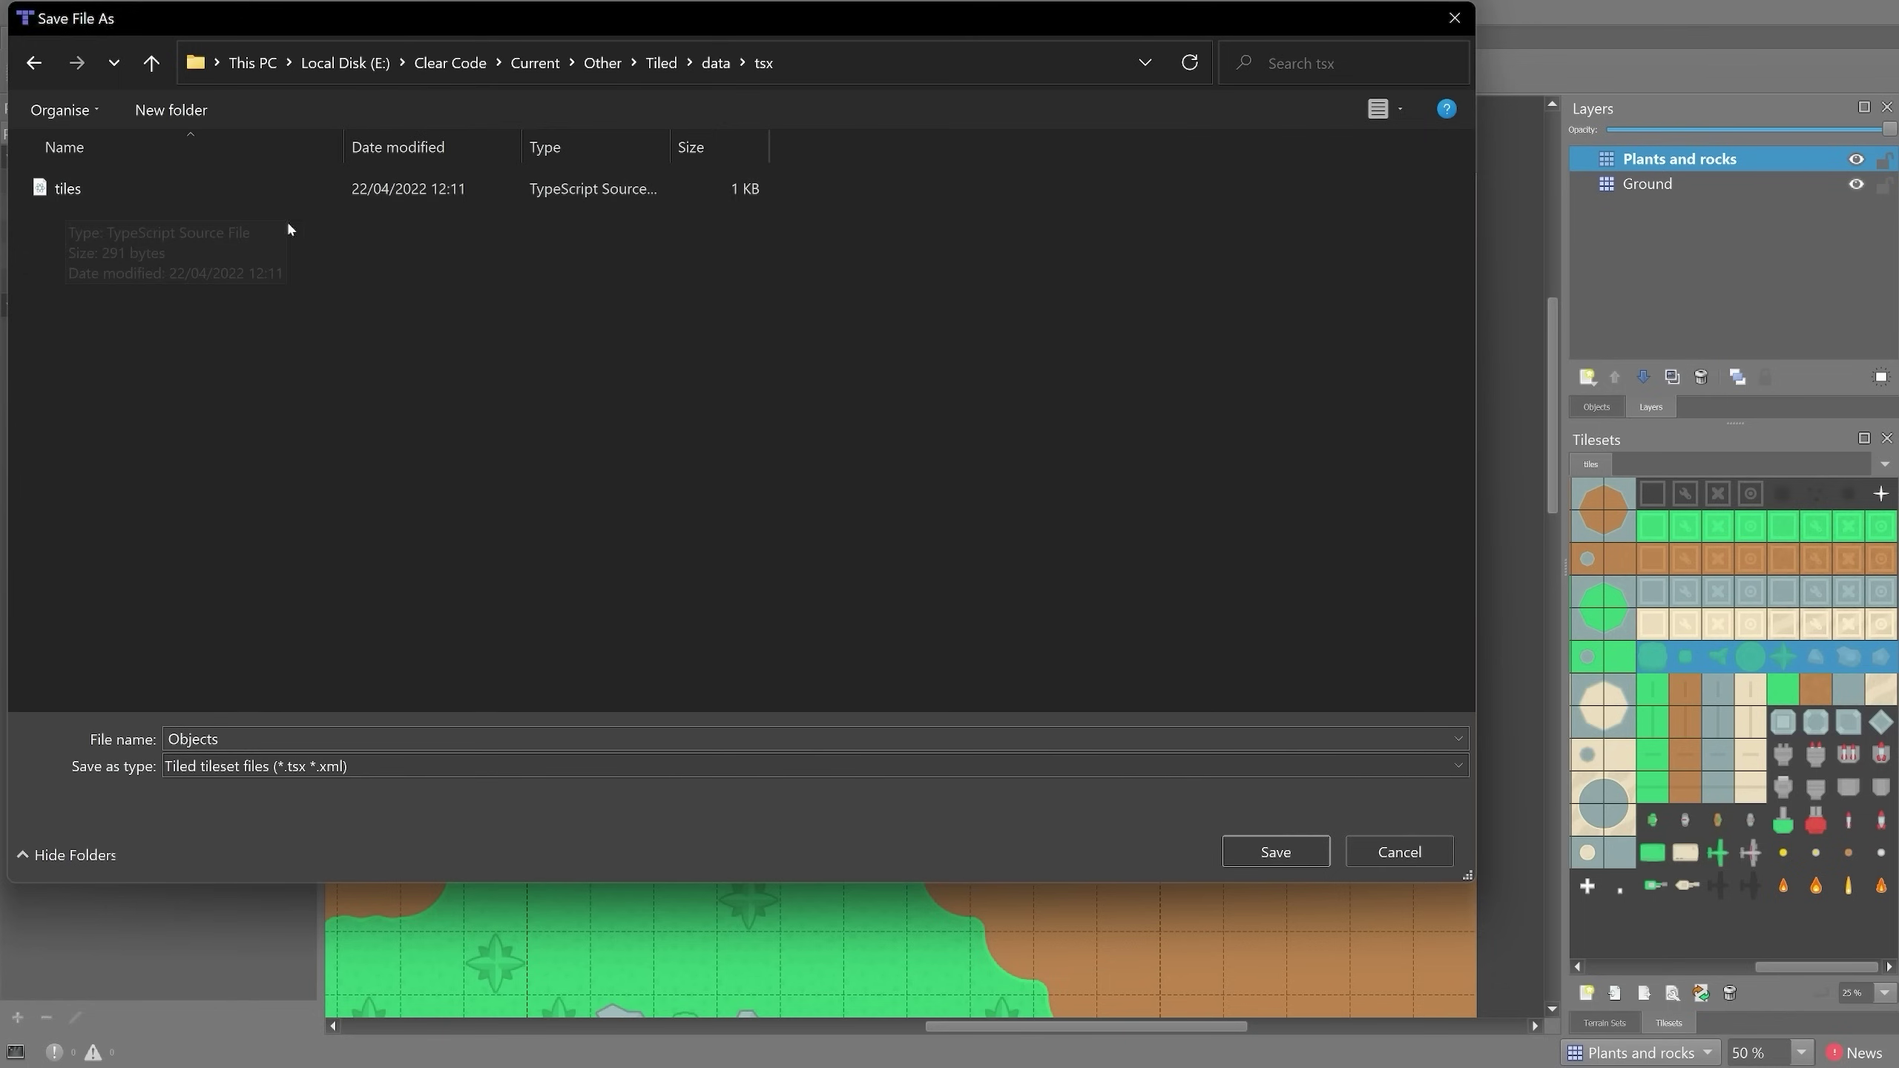
left_click(1281, 851)
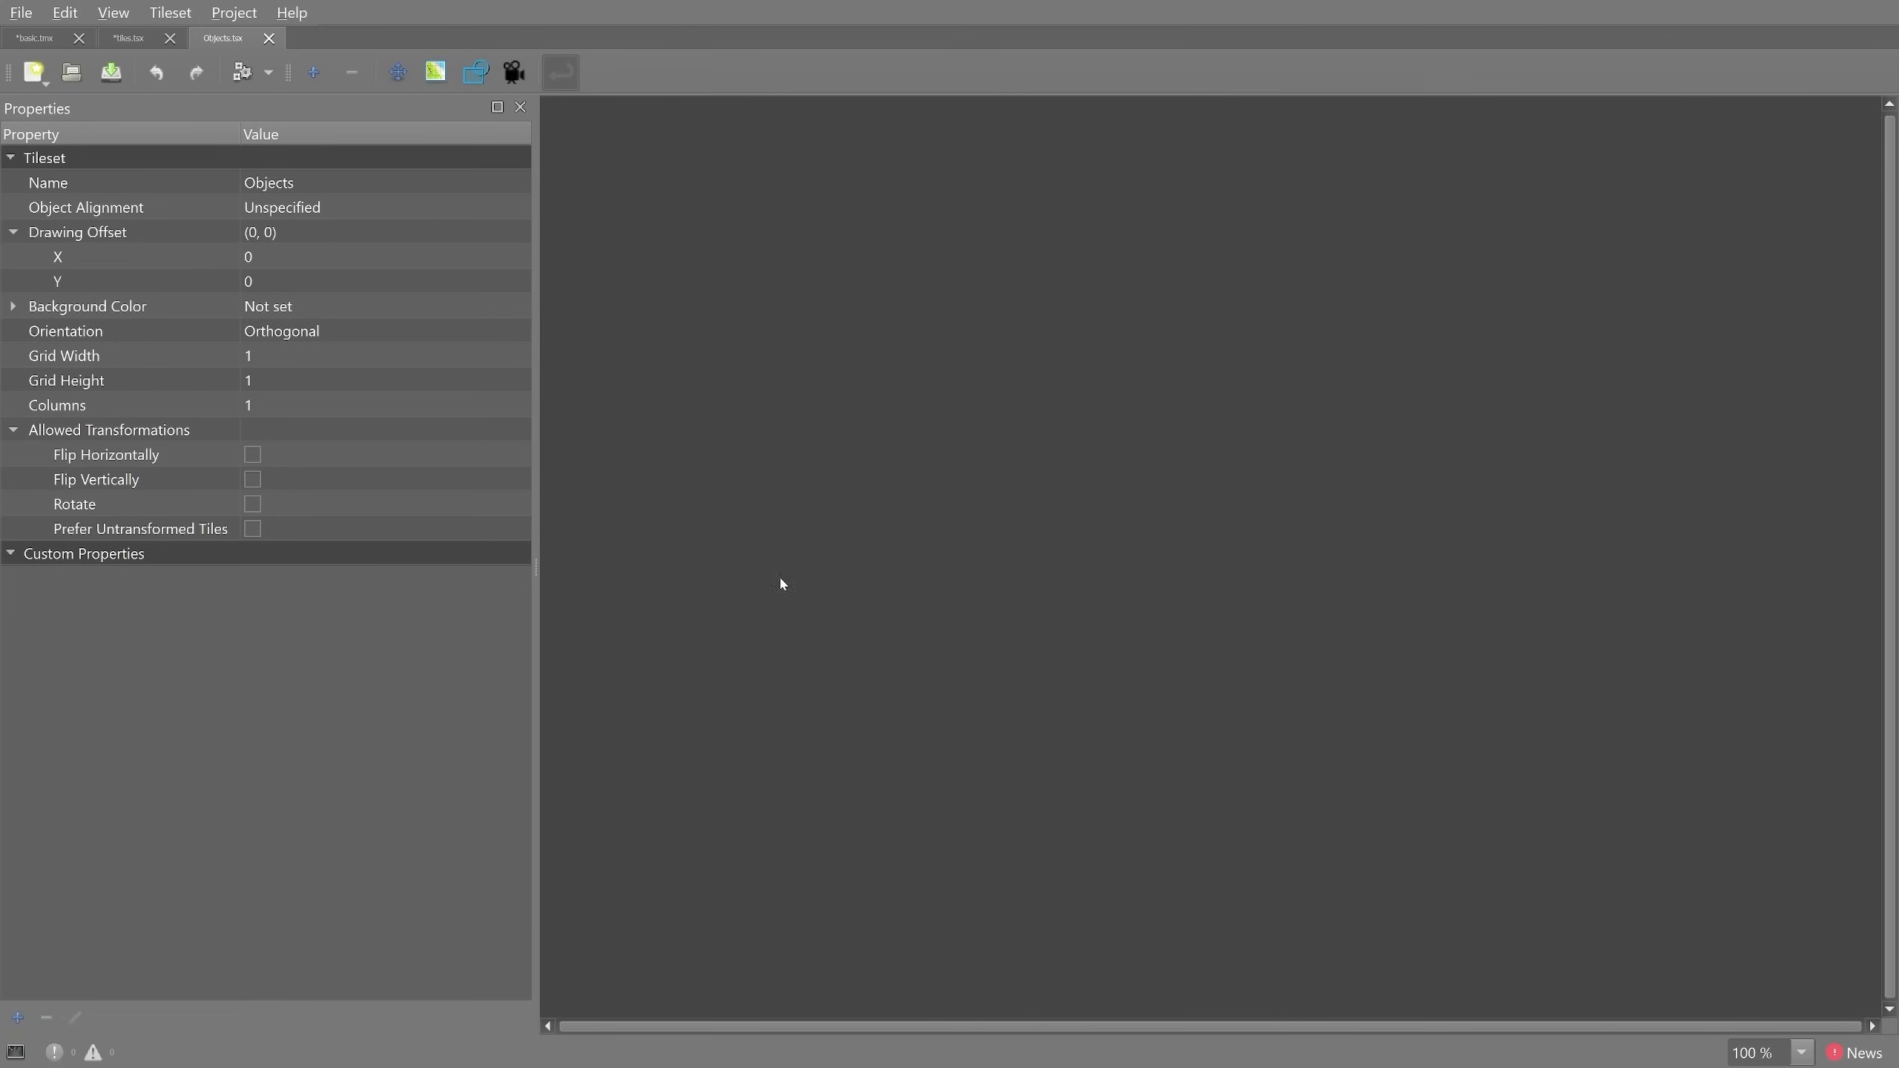
- Switch to File Explorer and add all images from the graphics/objects folder to the Objects tileset
left_click(123, 39)
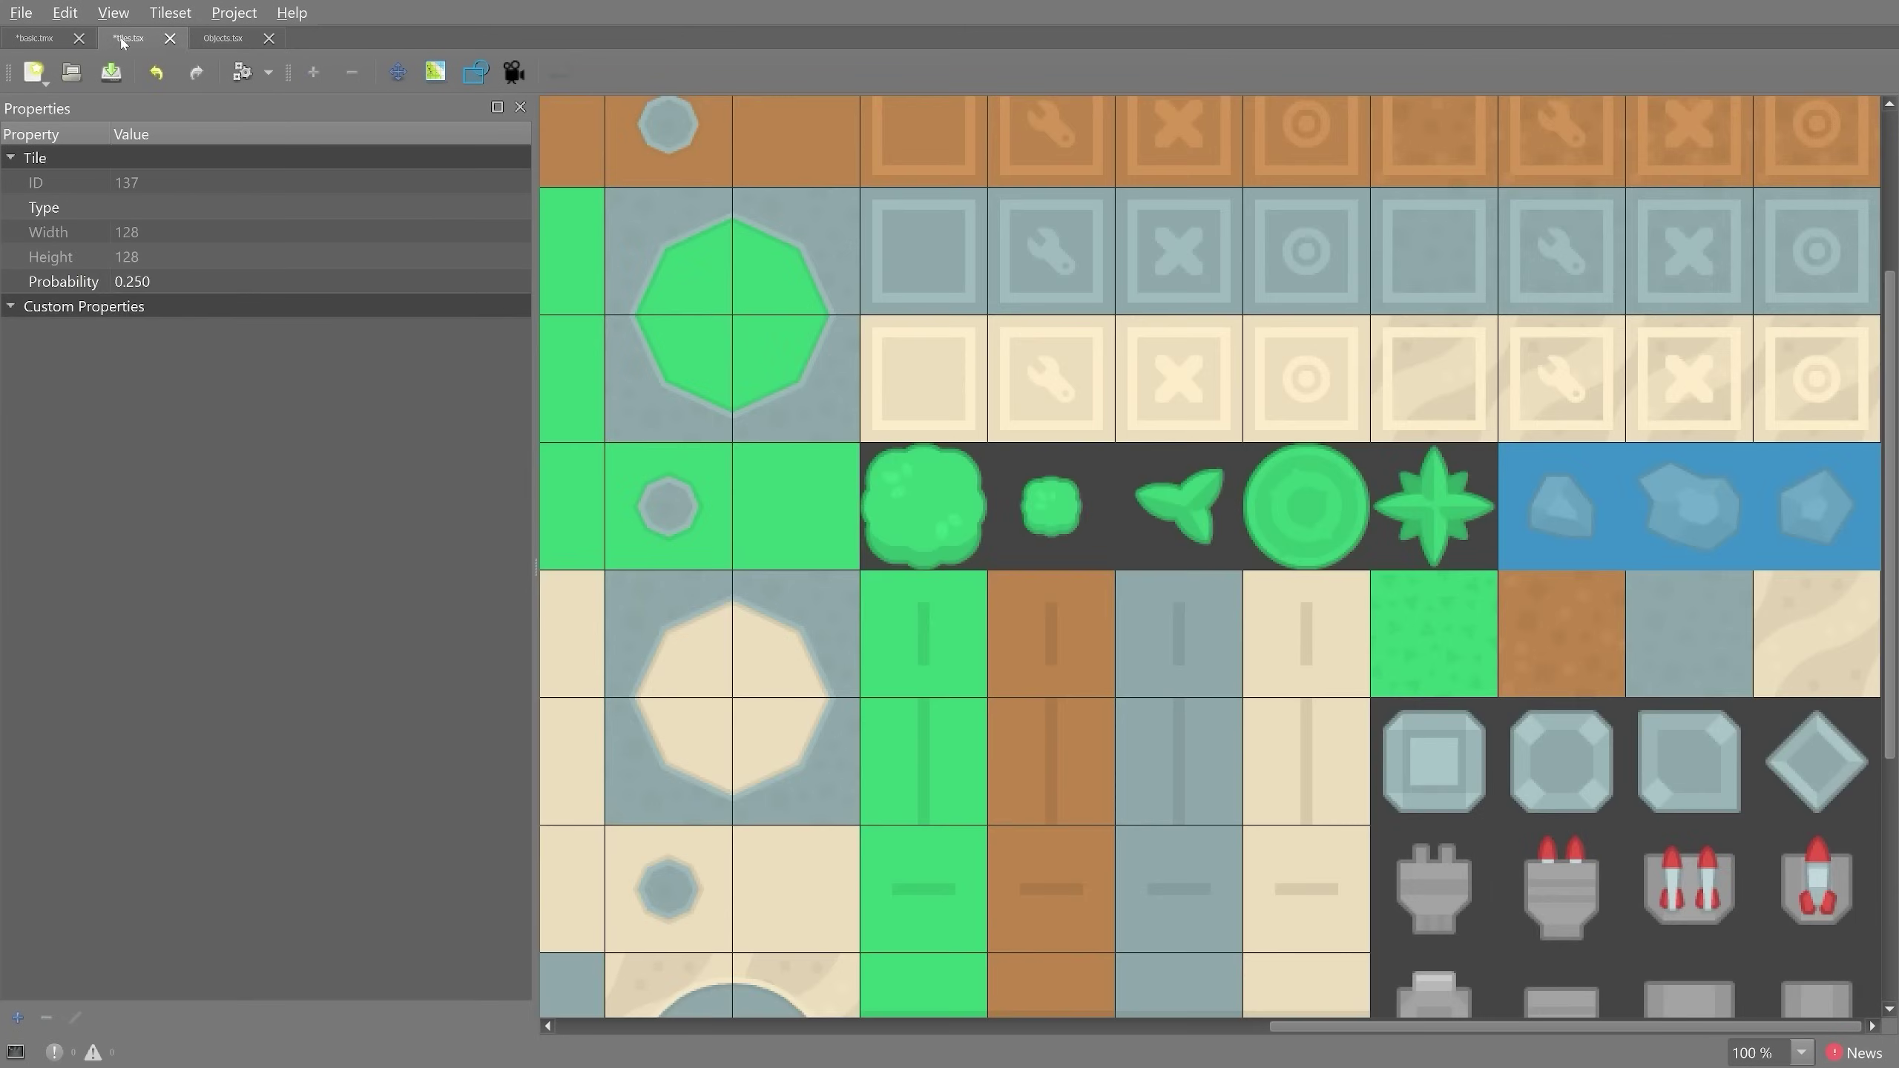
left_click(220, 40)
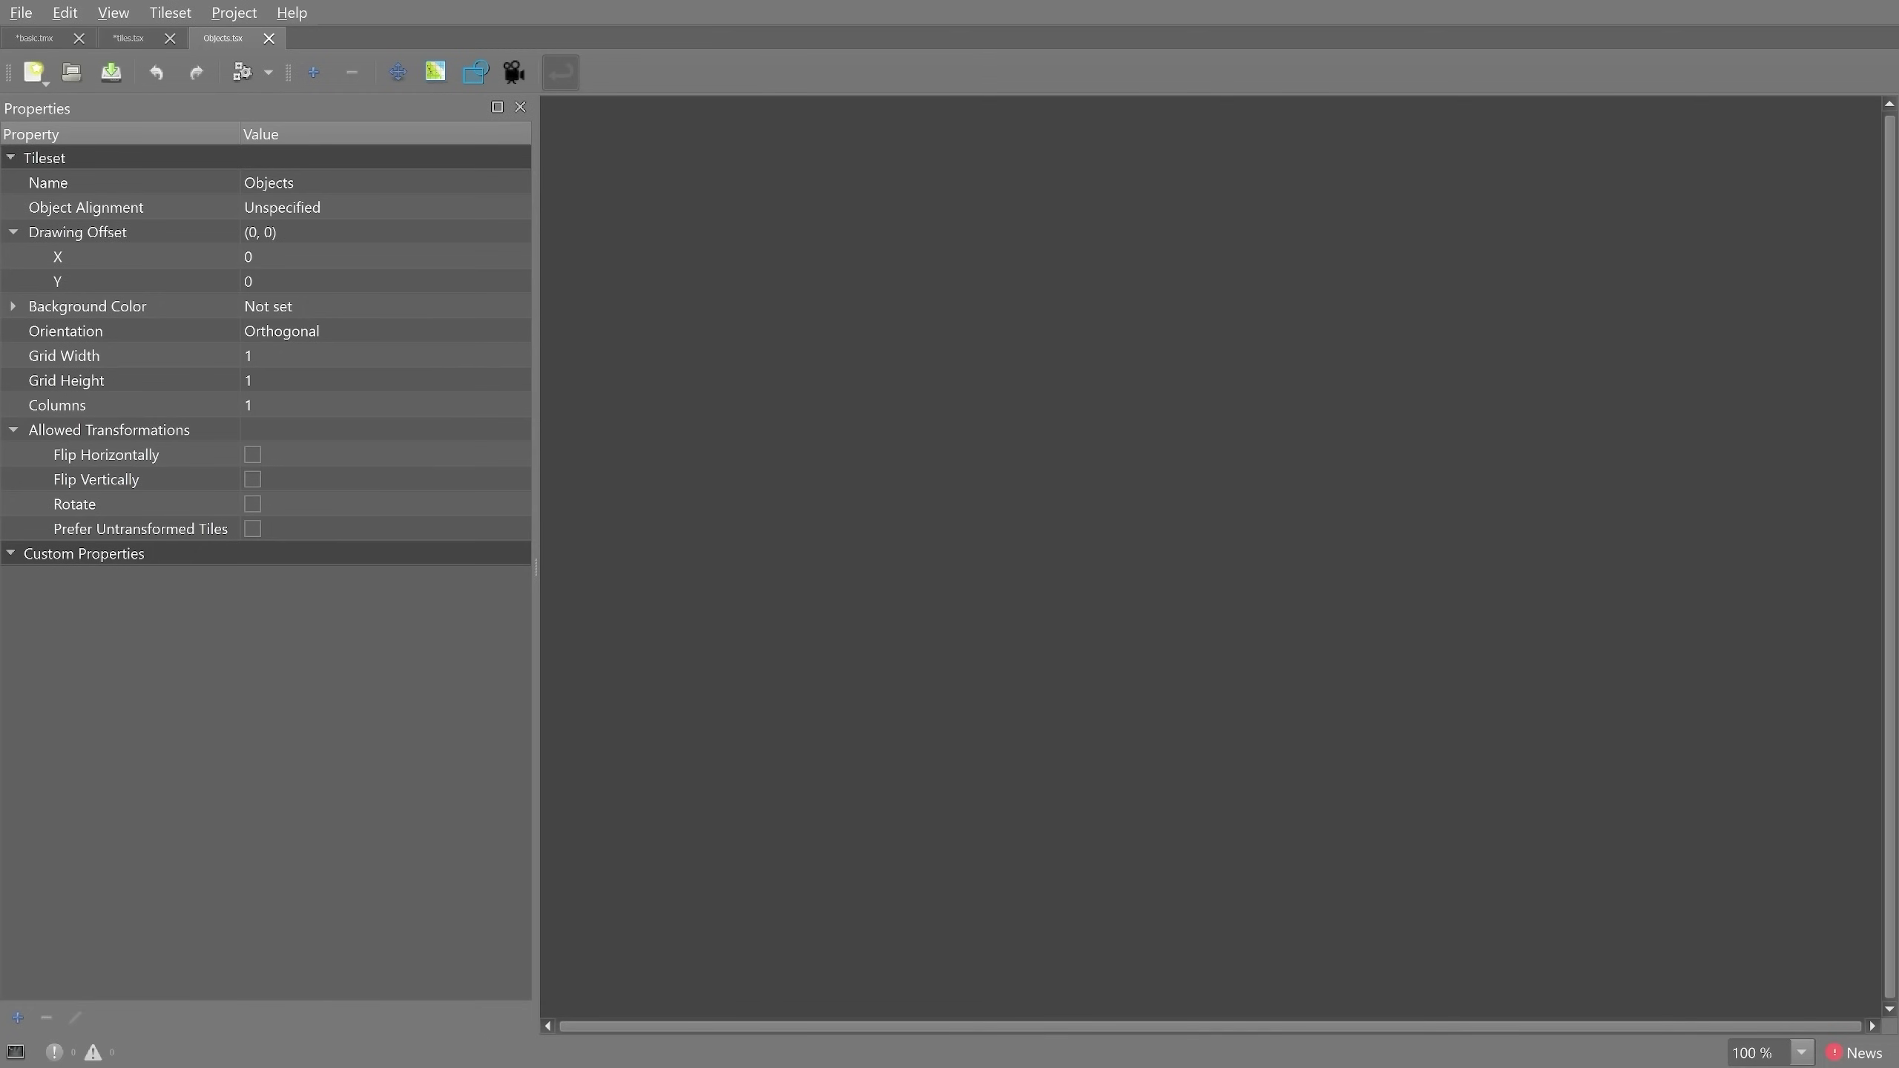
left_click_drag(1898, 367, 1003, 378)
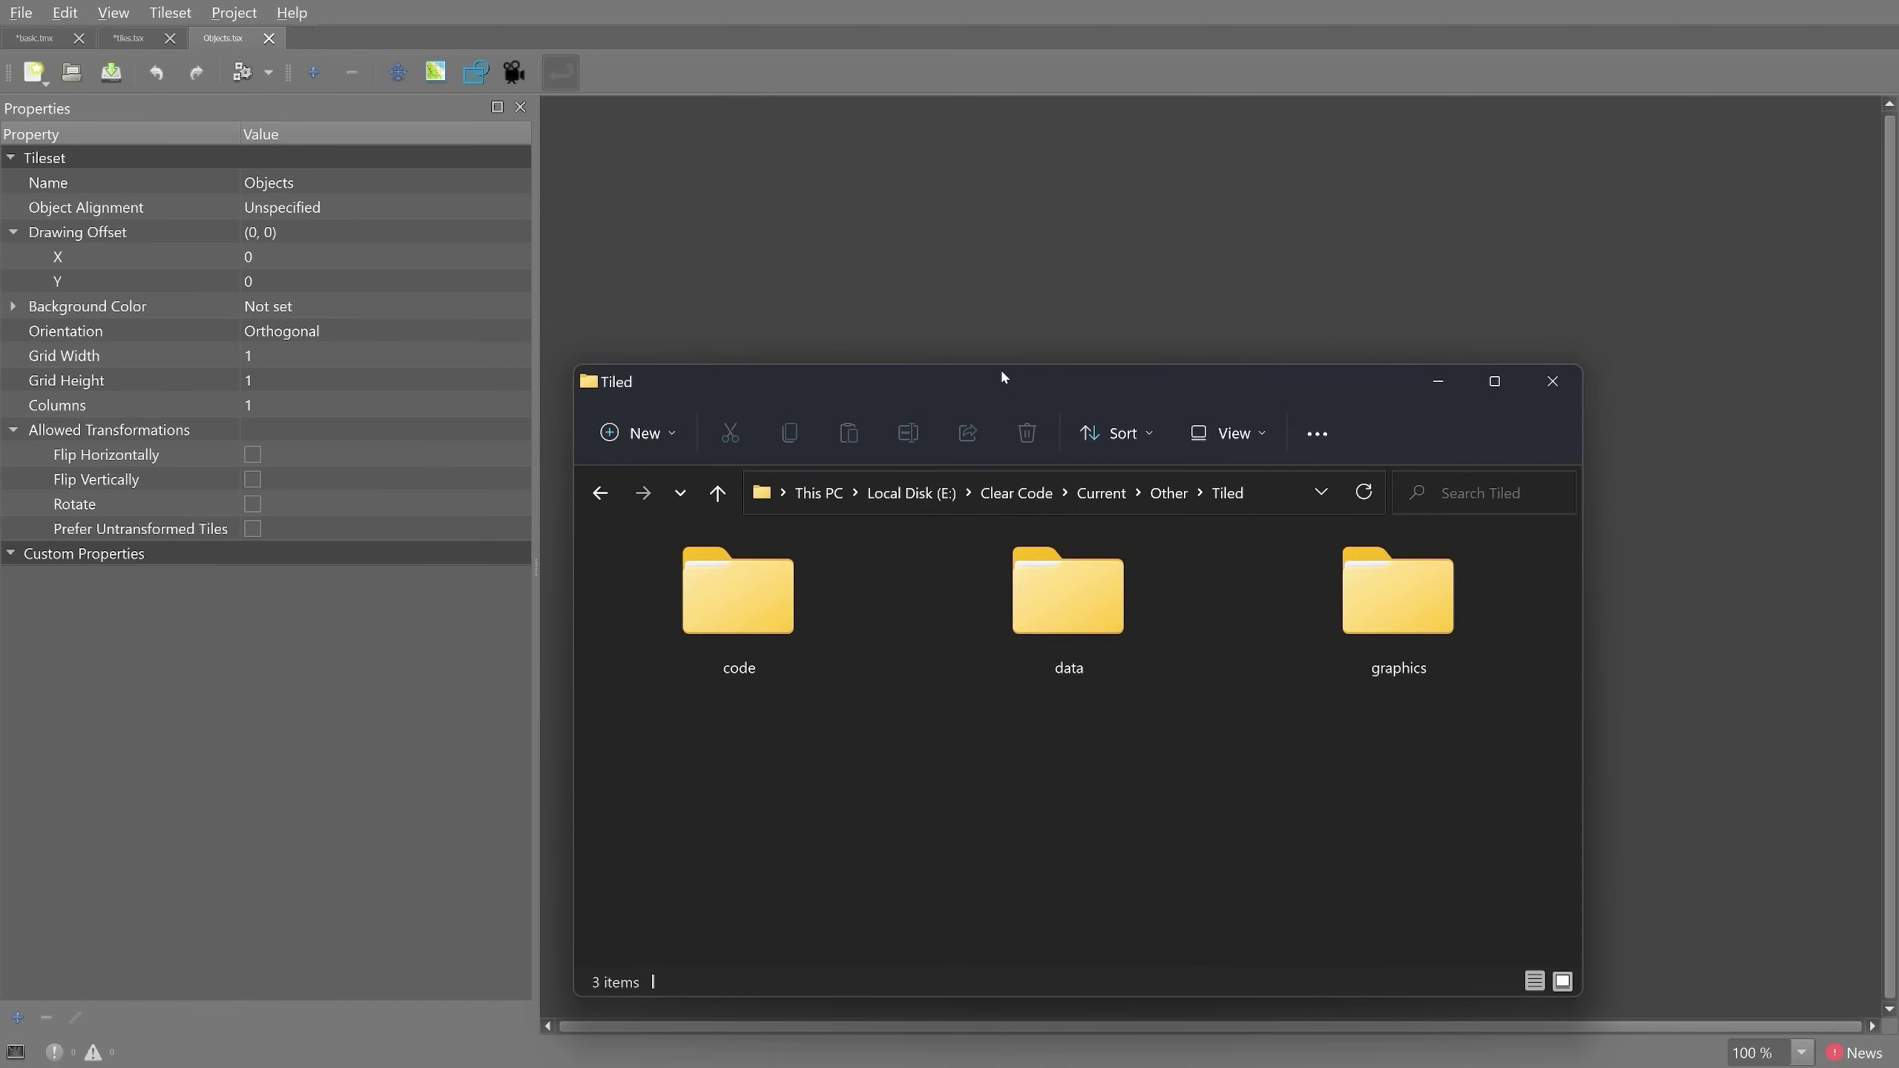
double_click(1387, 609)
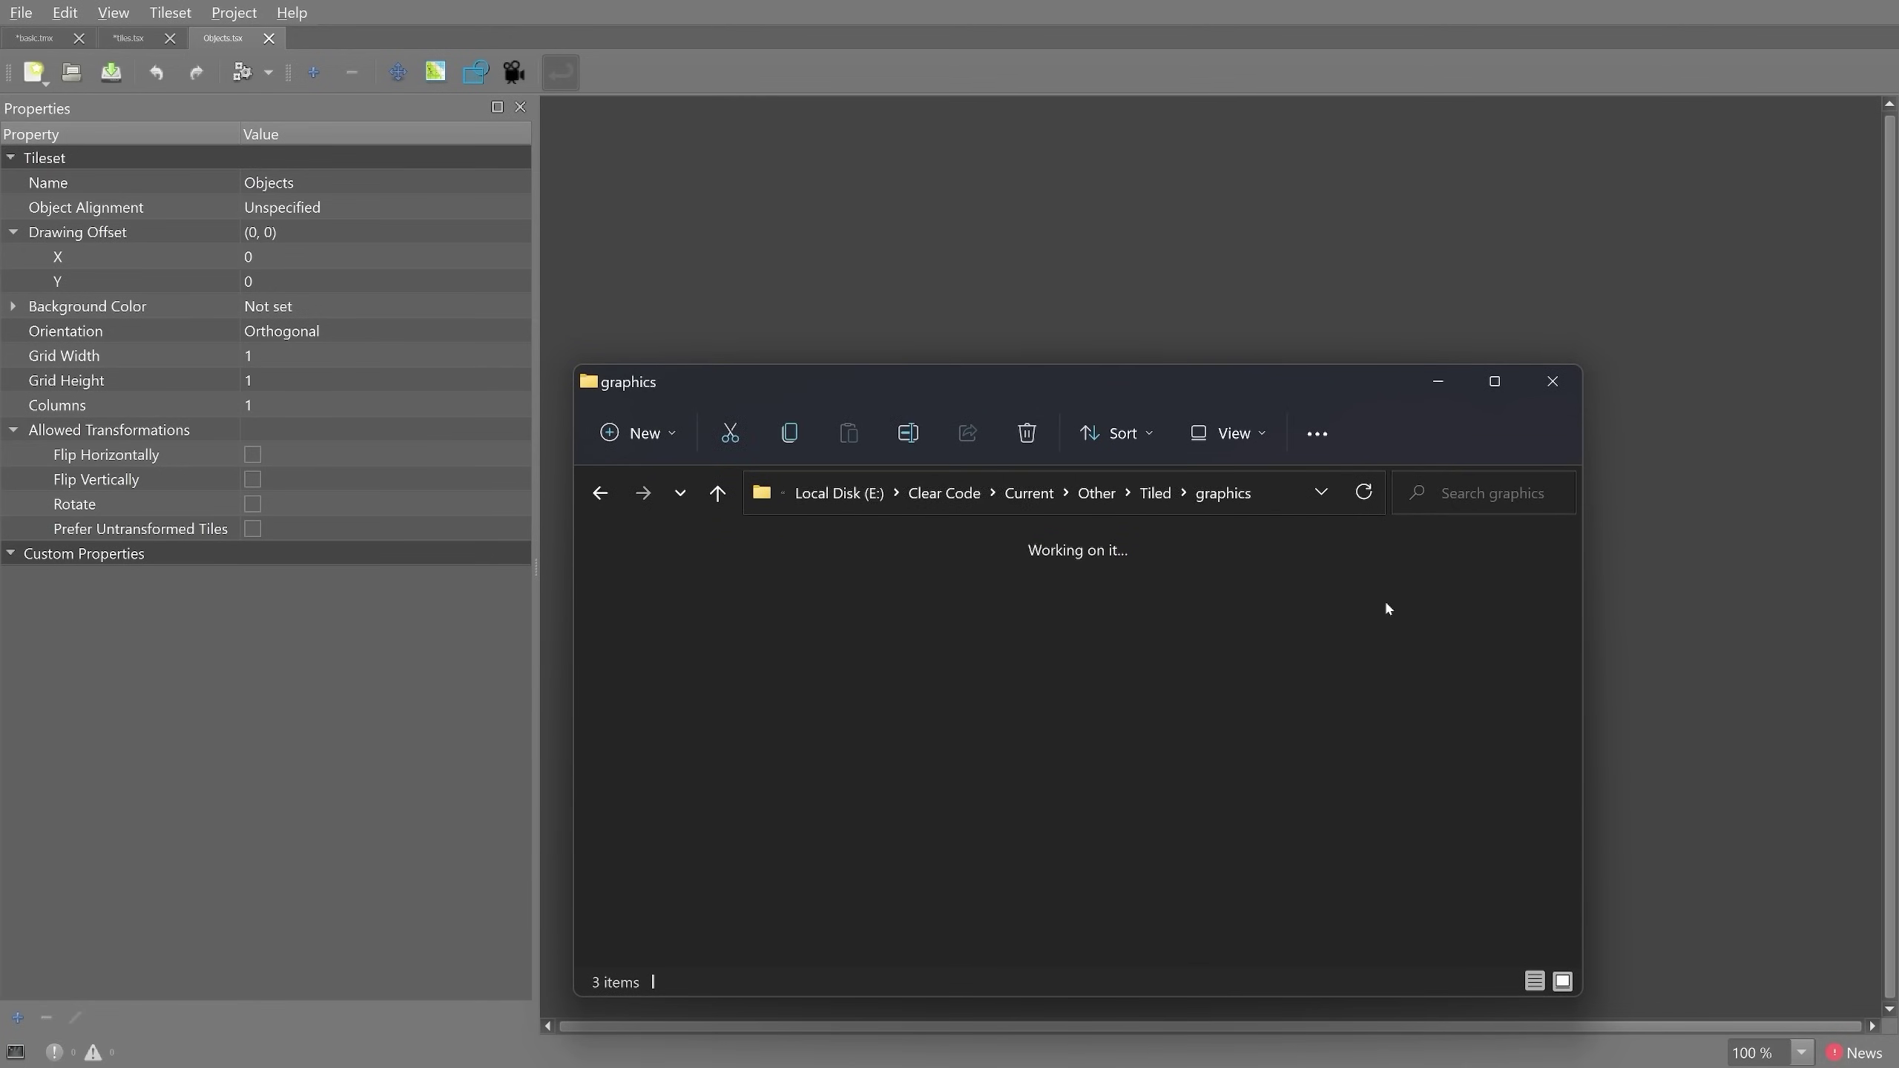
left_click(1114, 643)
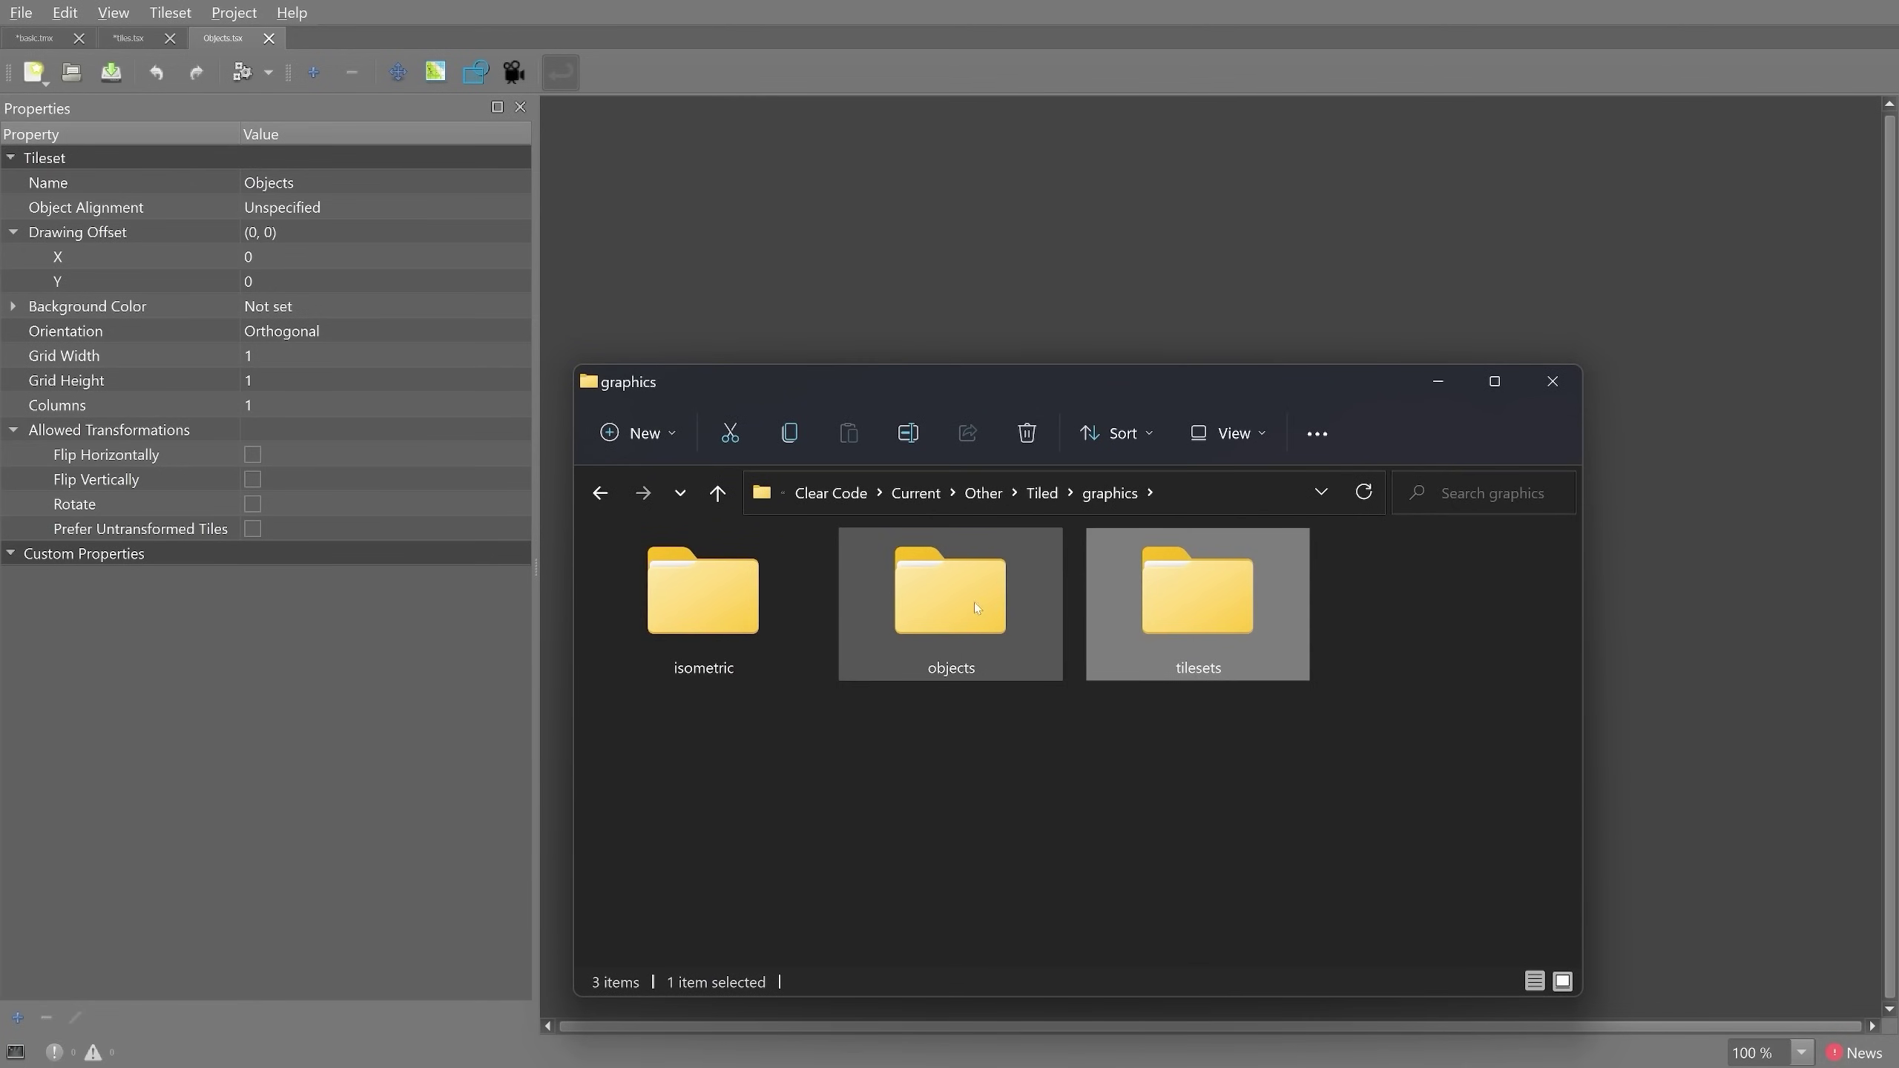
double_click(942, 604)
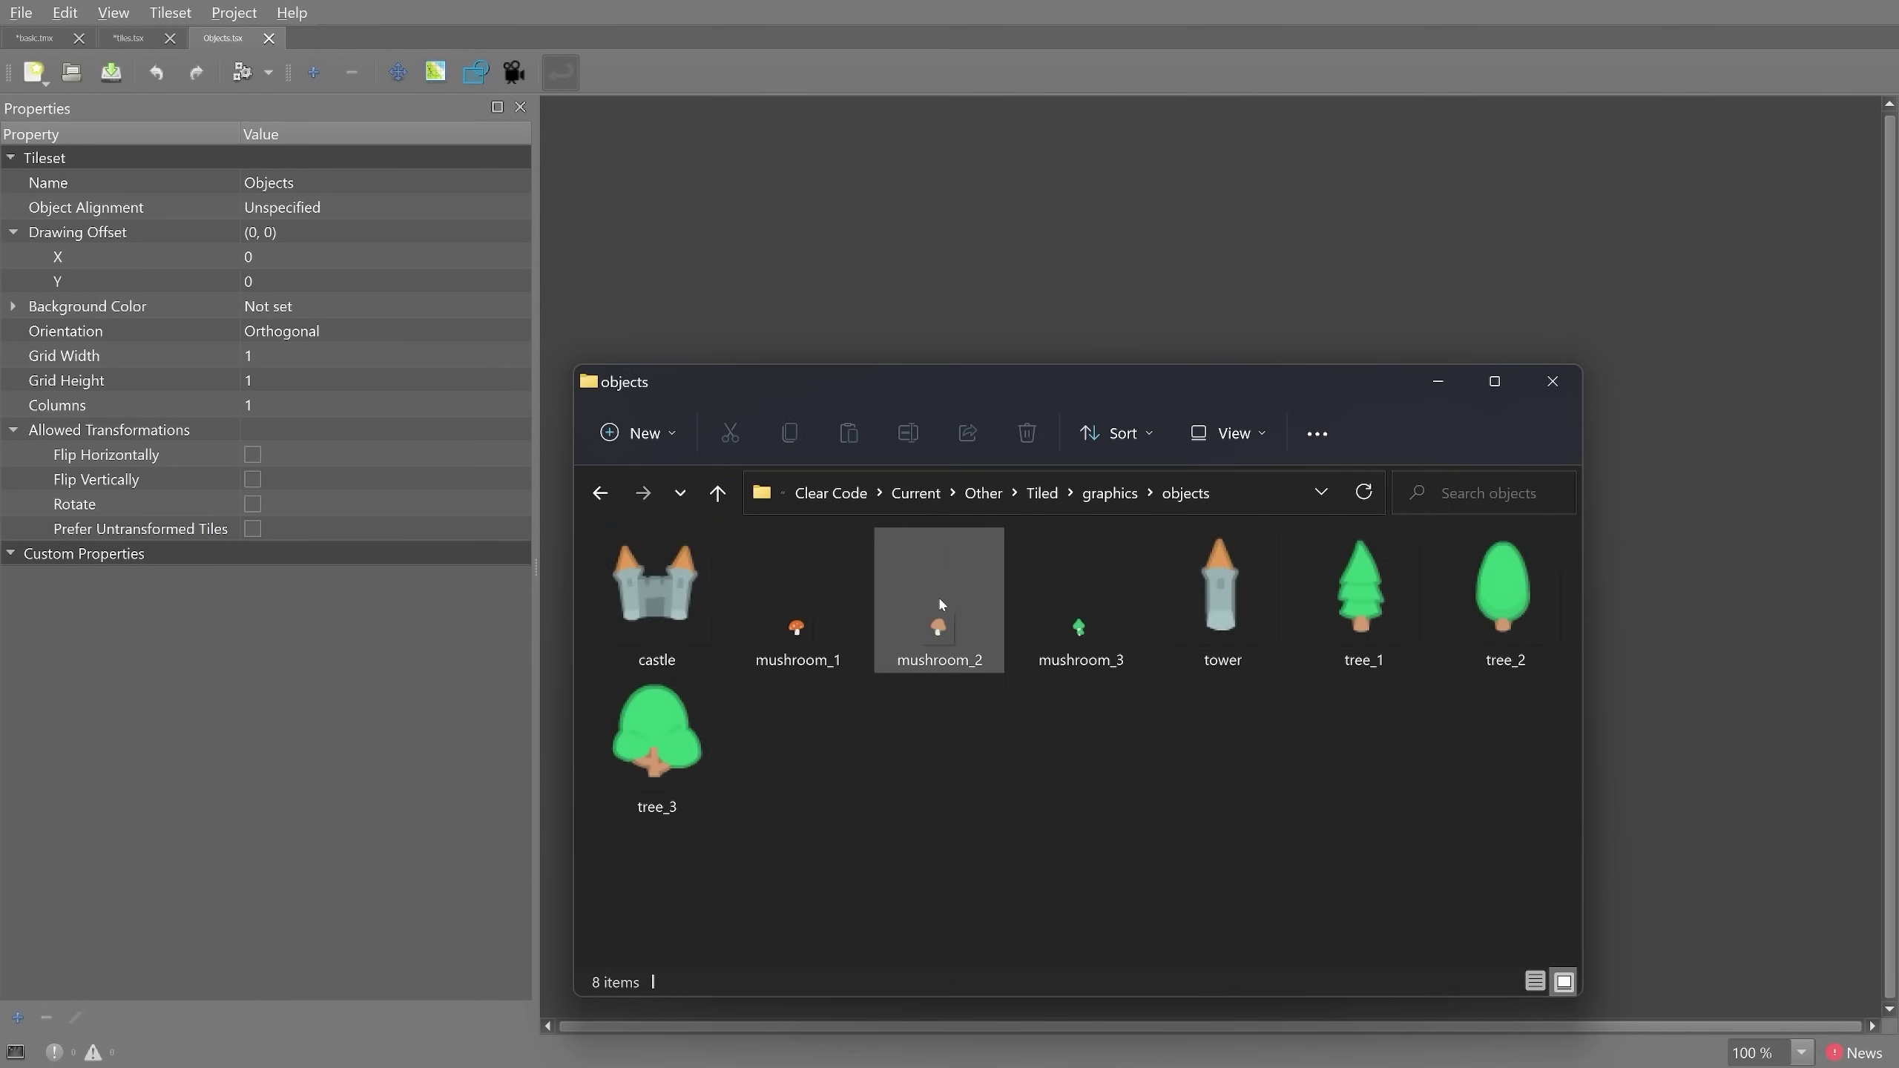
left_click(655, 608)
key("ctrl+a")
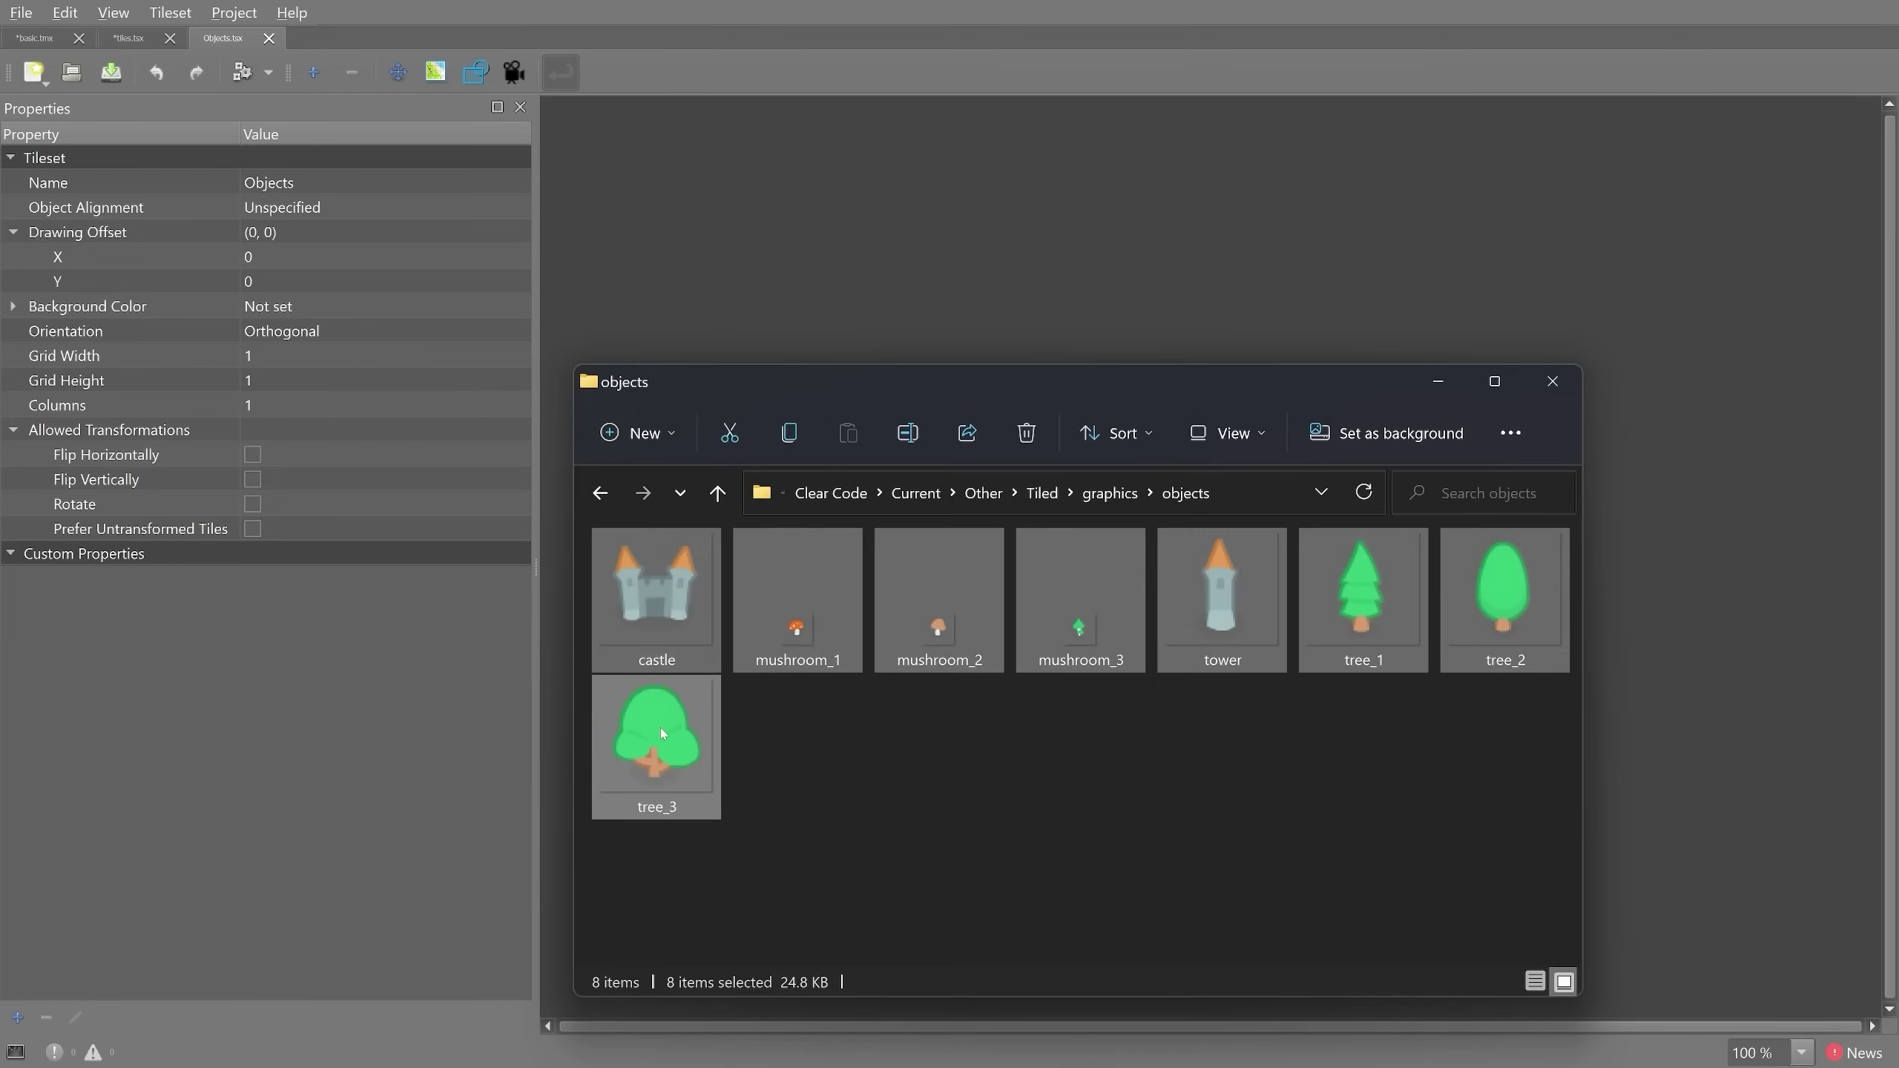
left_click_drag(652, 607, 707, 207)
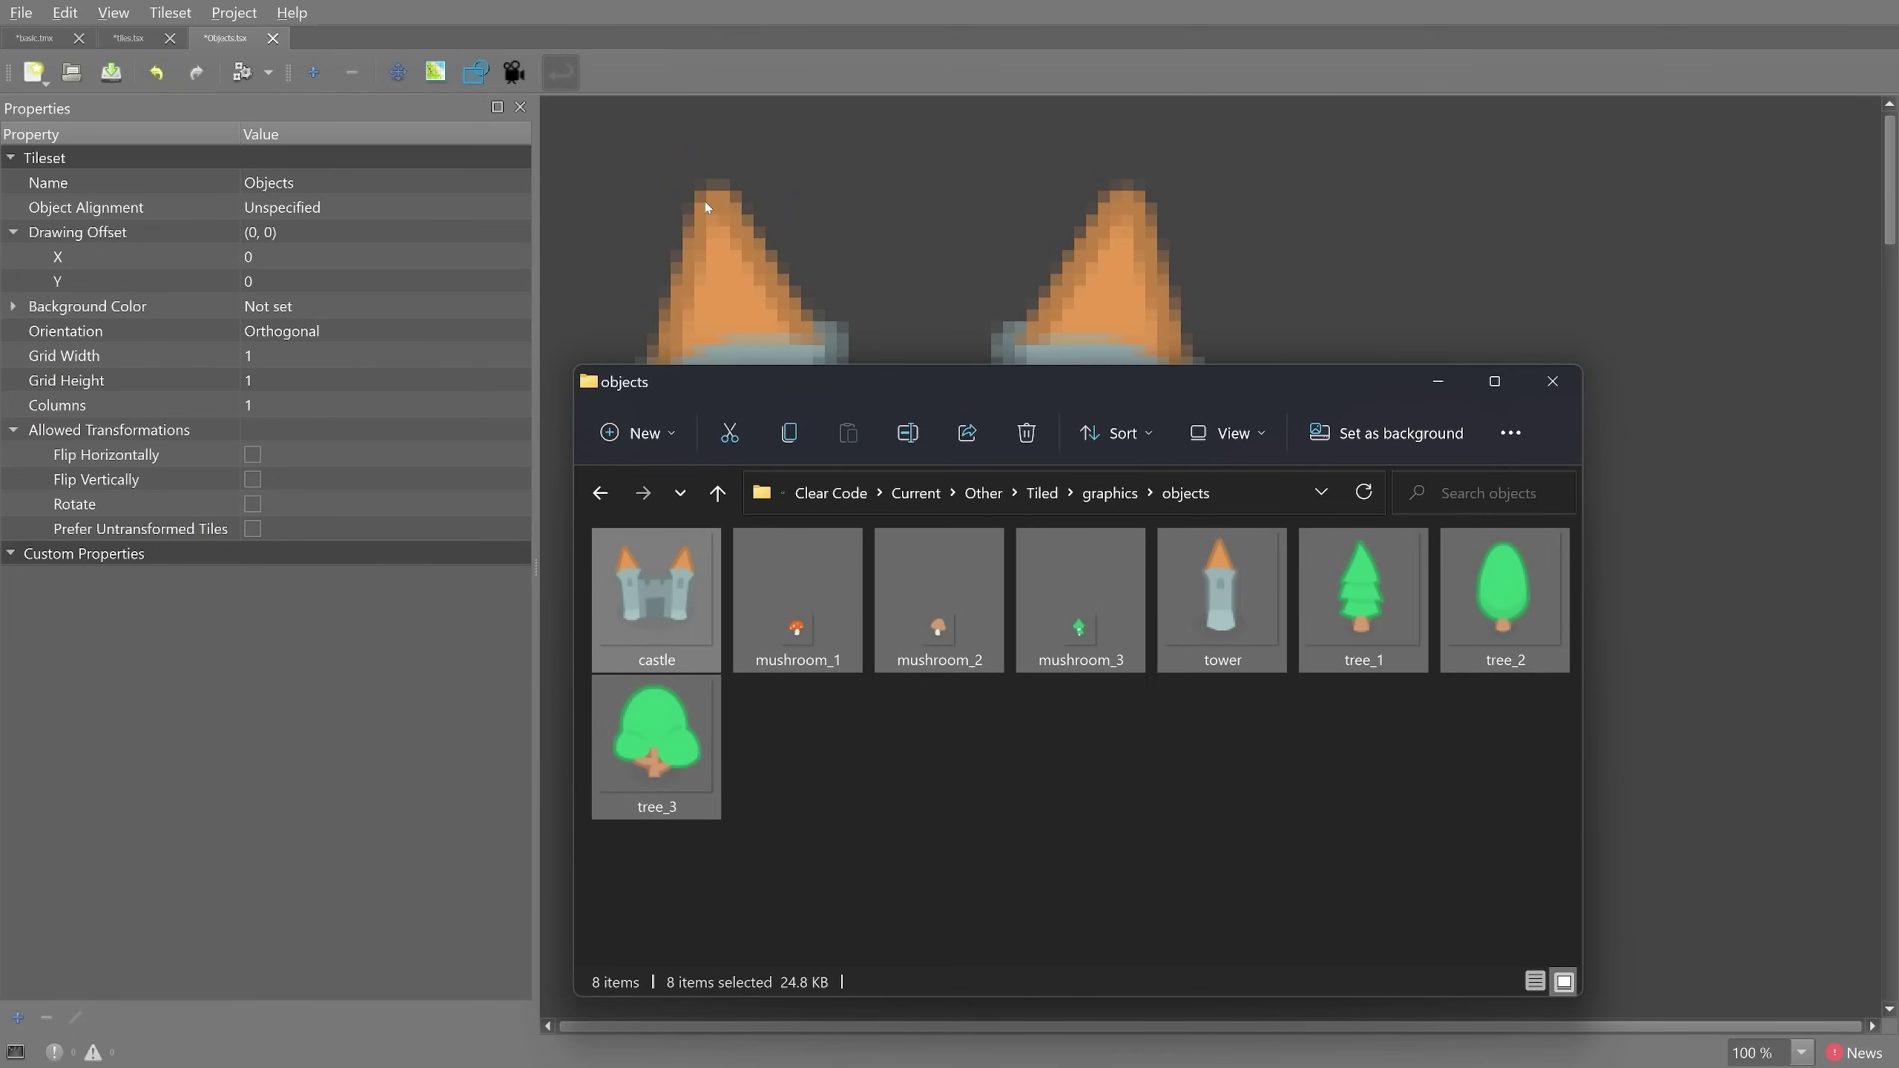
left_click(1424, 166)
- Inspect the dimensions and image properties of the castle, mushroom, tower and tree tiles in the Objects tileset
left_click(972, 446)
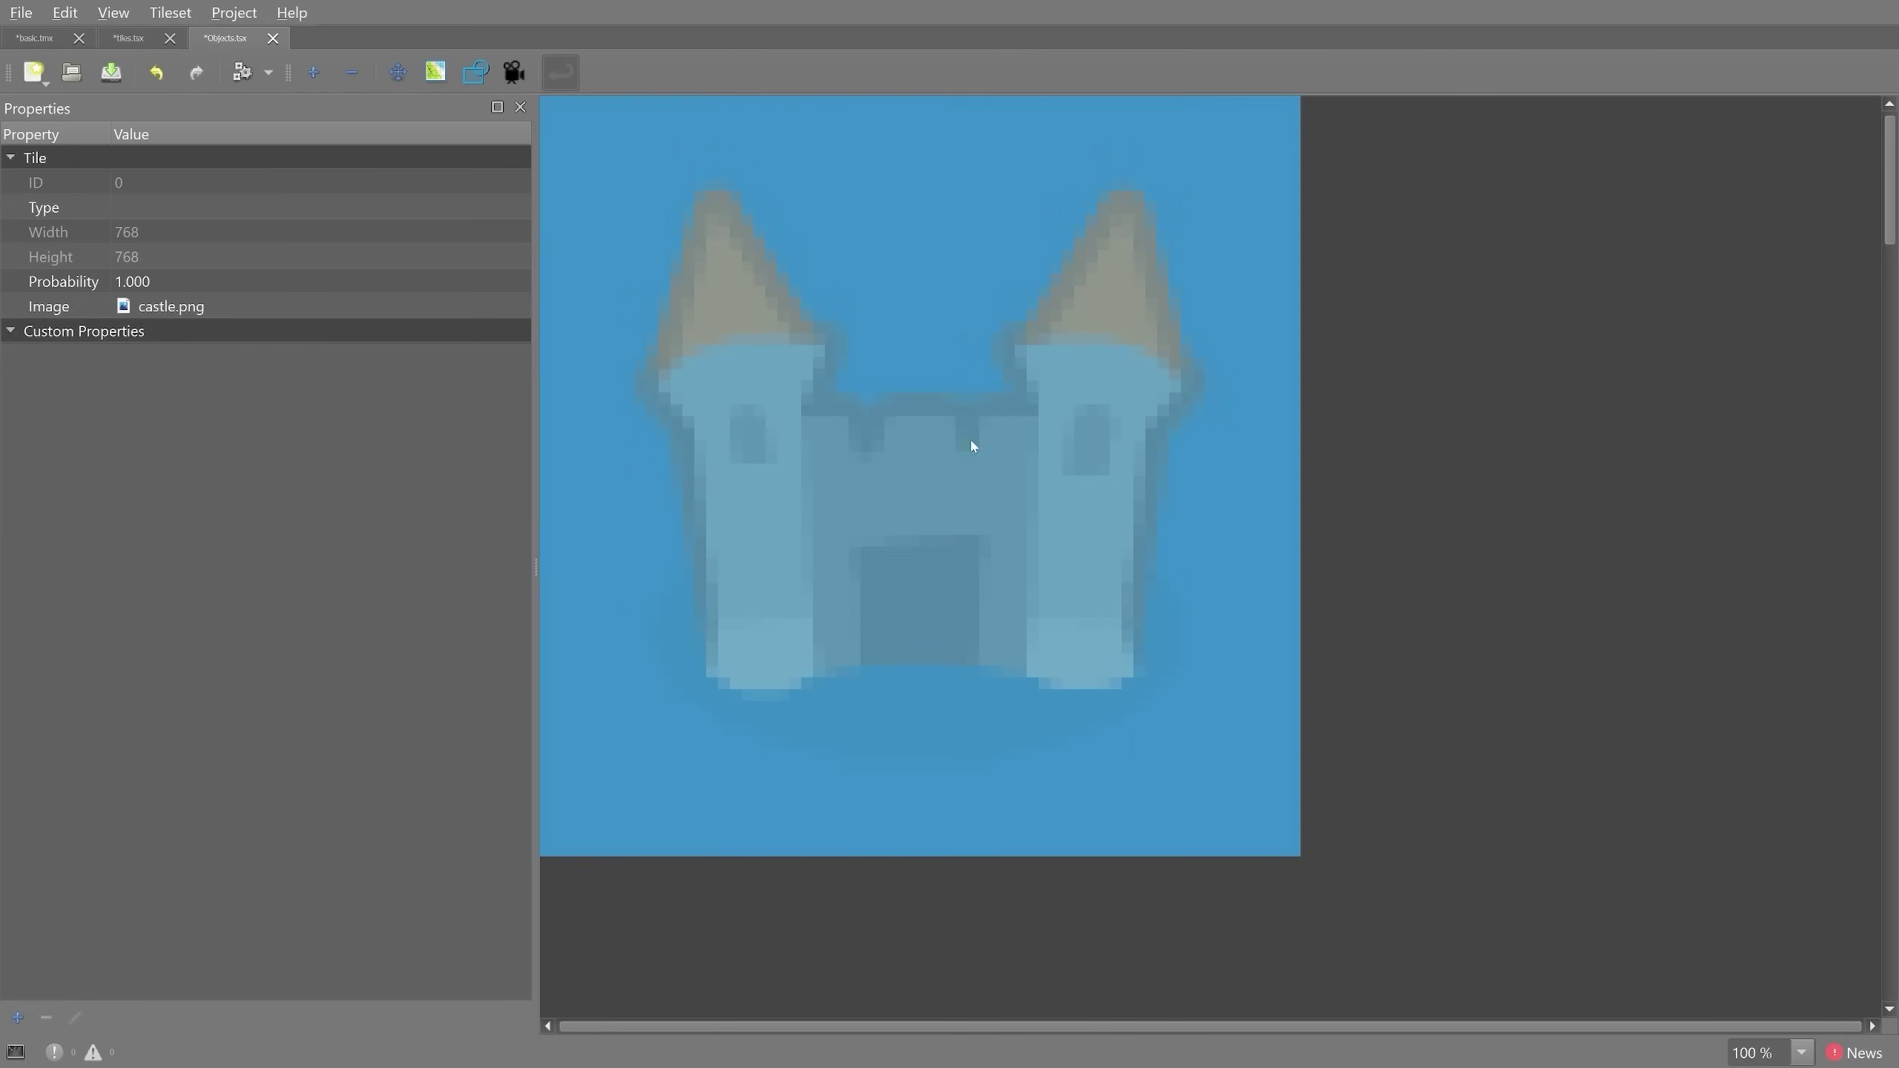
scroll(993, 484, "down", 4, "ctrl")
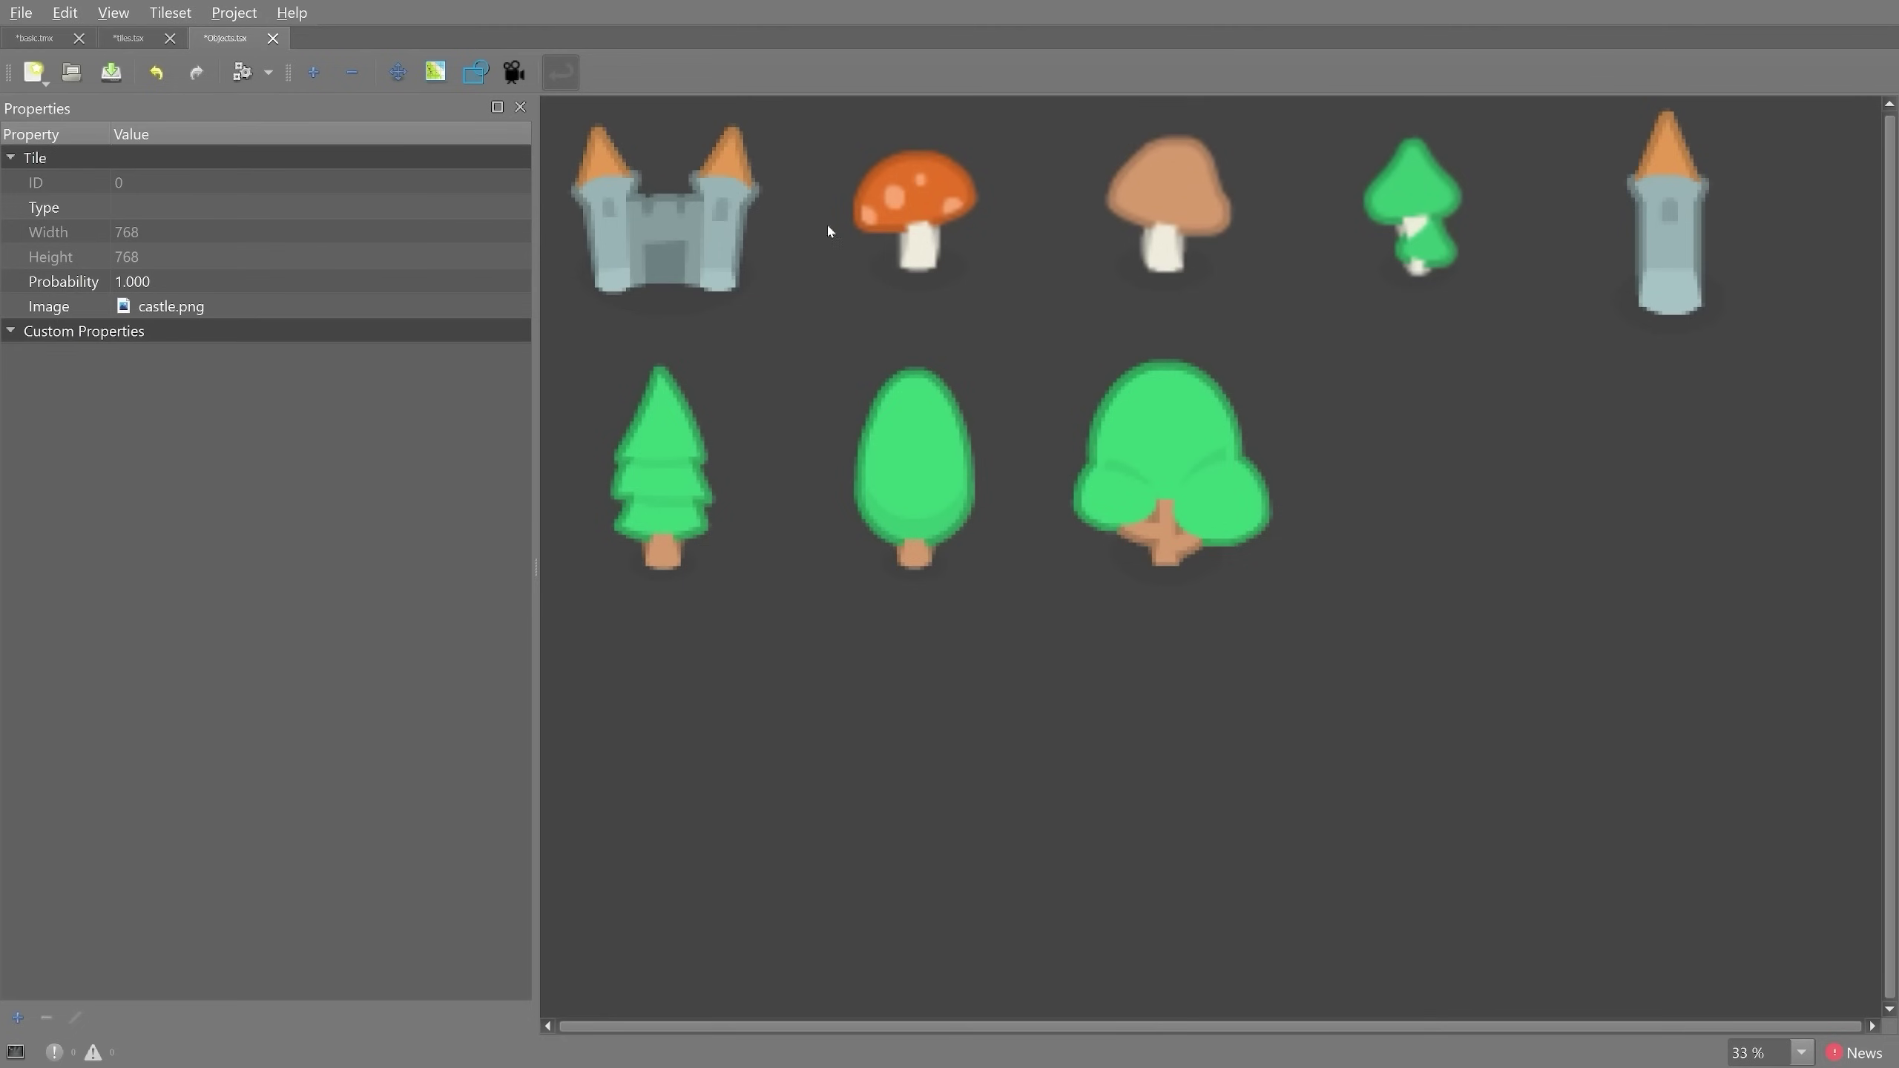
left_click(679, 205)
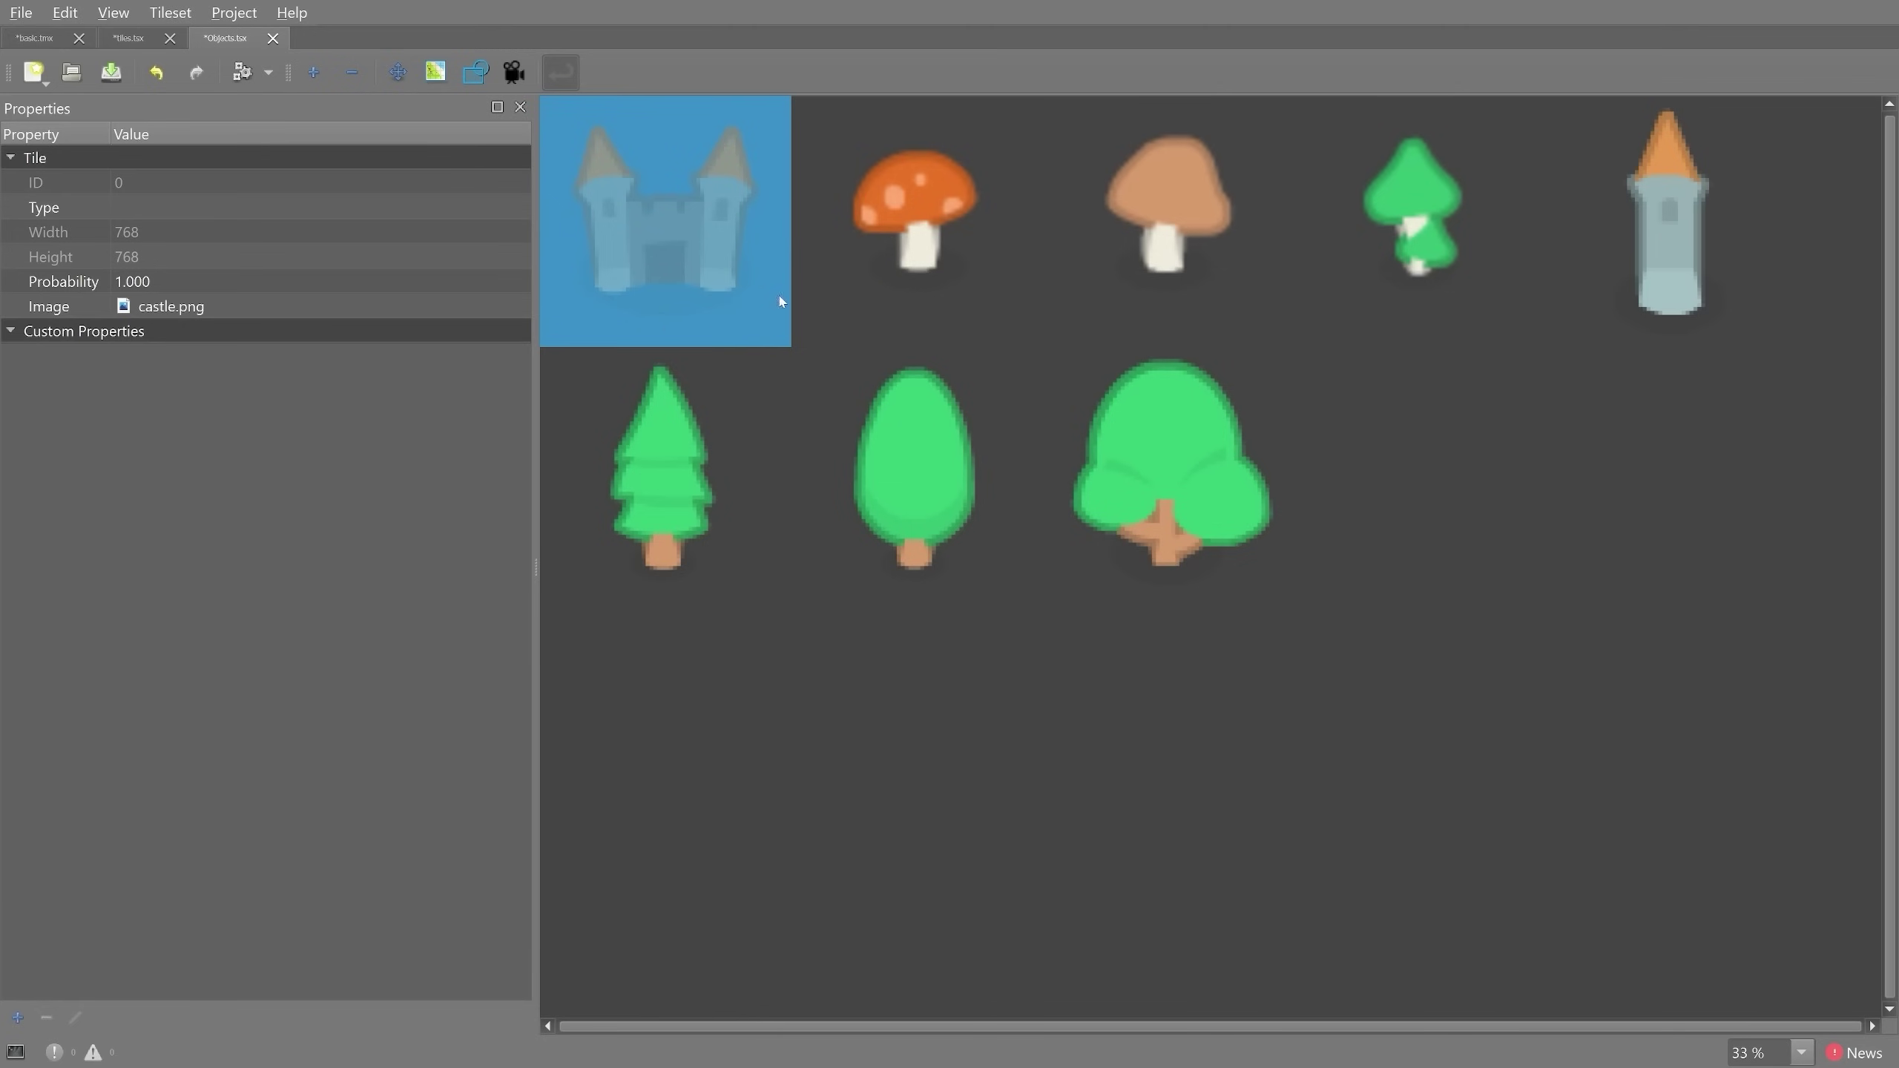
left_click(932, 218)
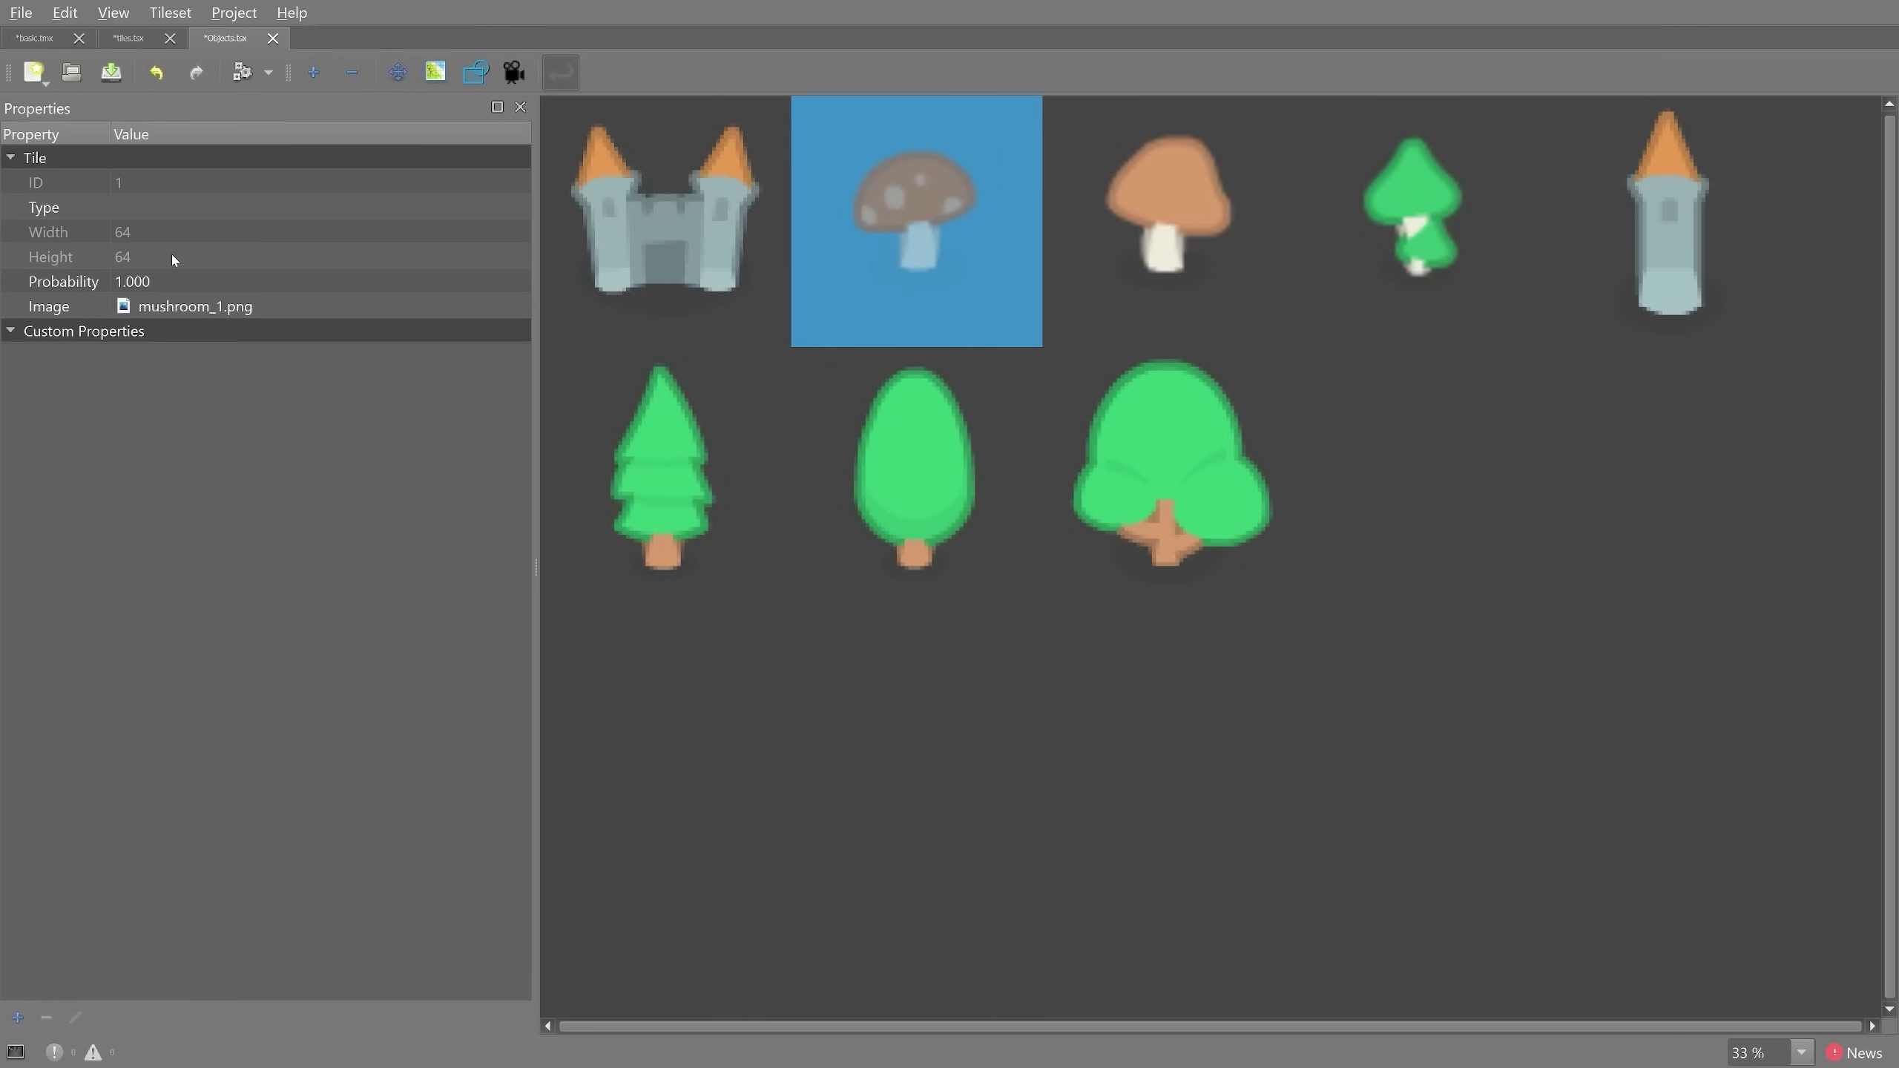
left_click(673, 299)
left_click(1233, 195)
left_click(1458, 193)
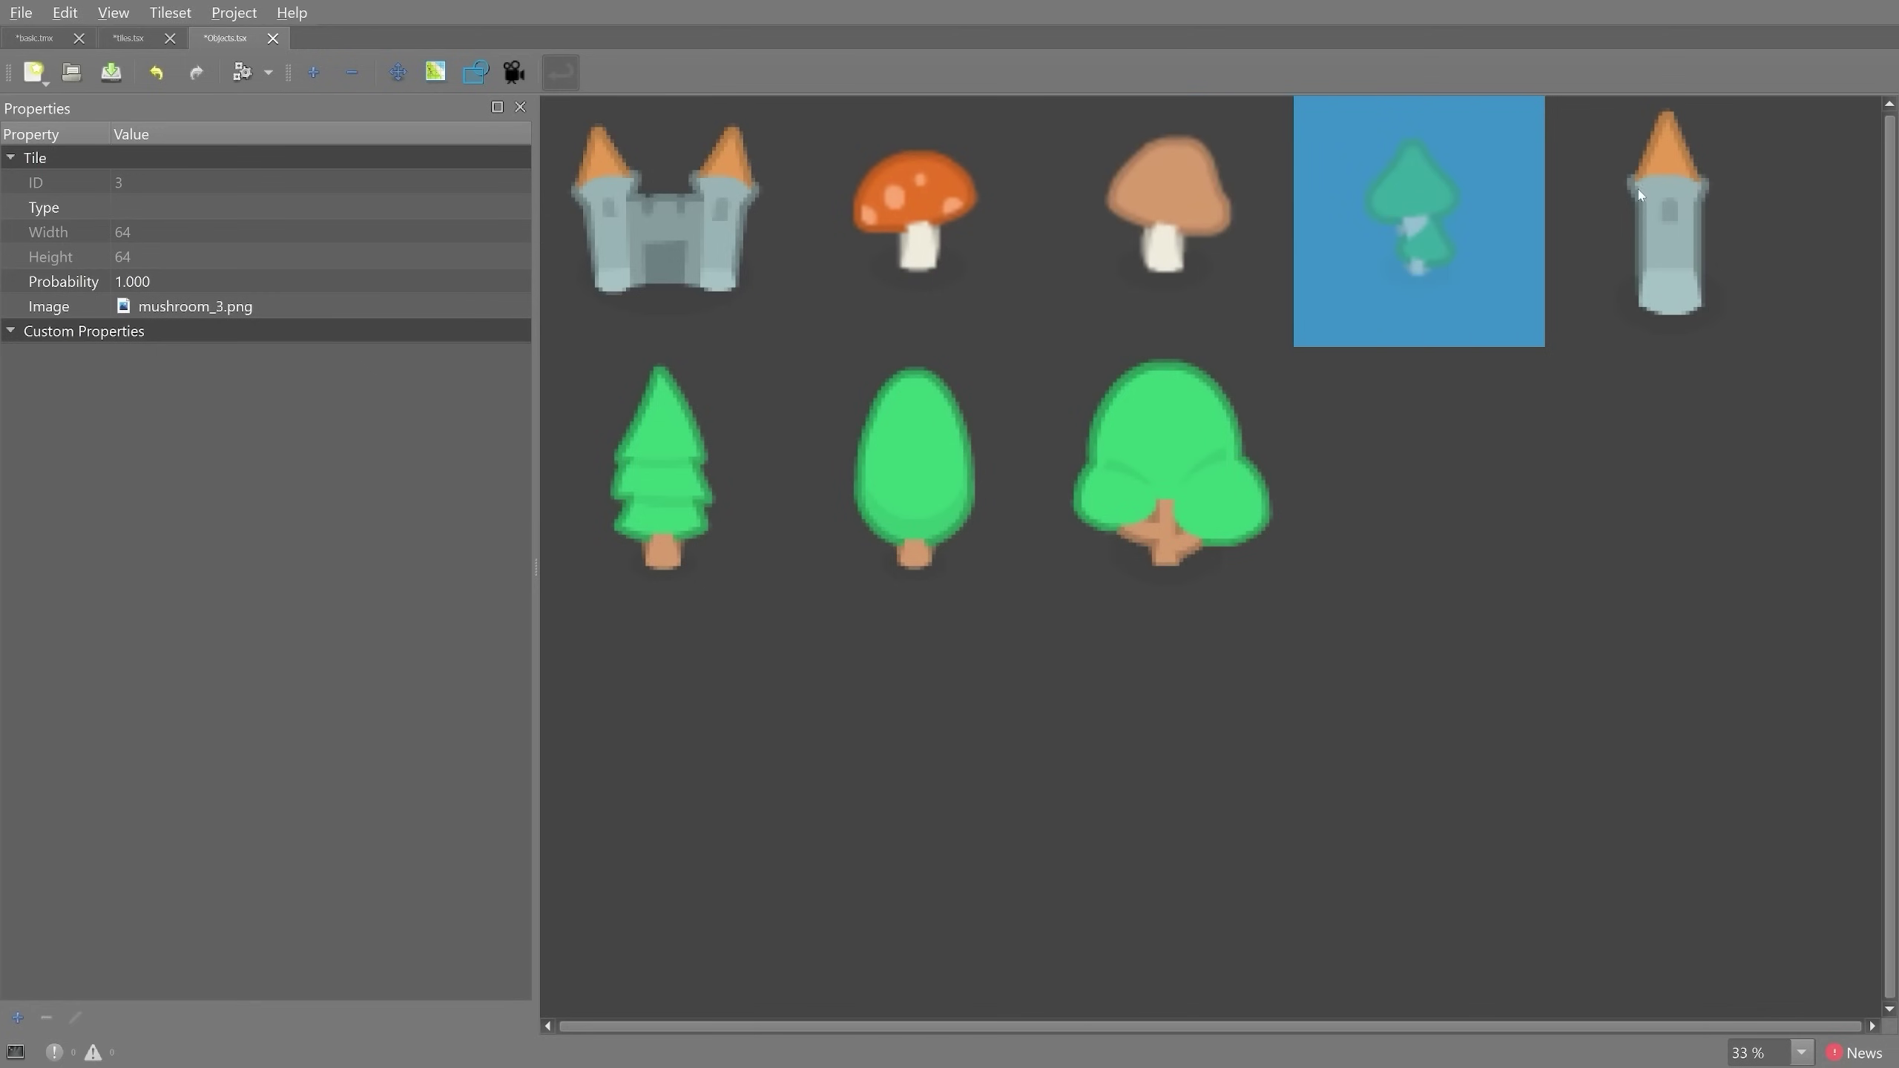
left_click(1639, 195)
left_click(1271, 475)
left_click(926, 514)
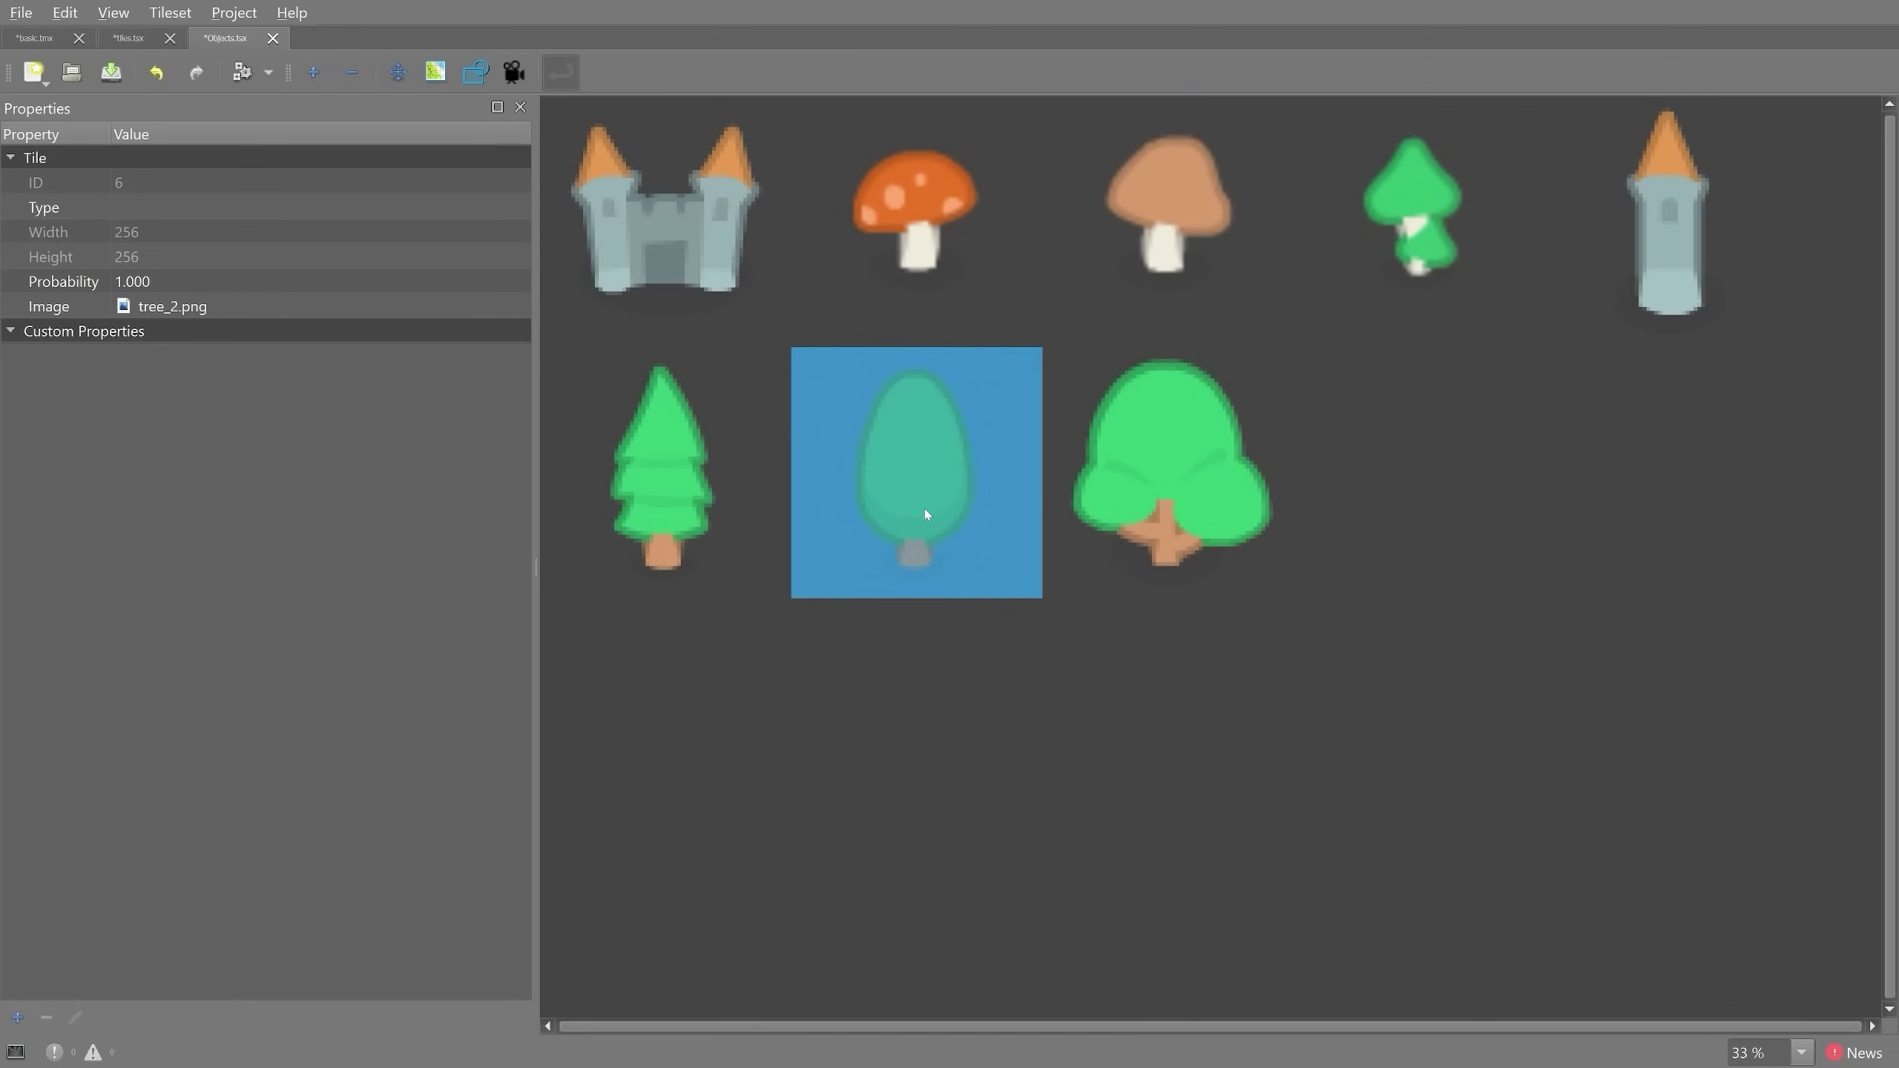
- Check the dimensions of individual ground tiles in the tiles tileset for comparison with the object images
left_click(128, 35)
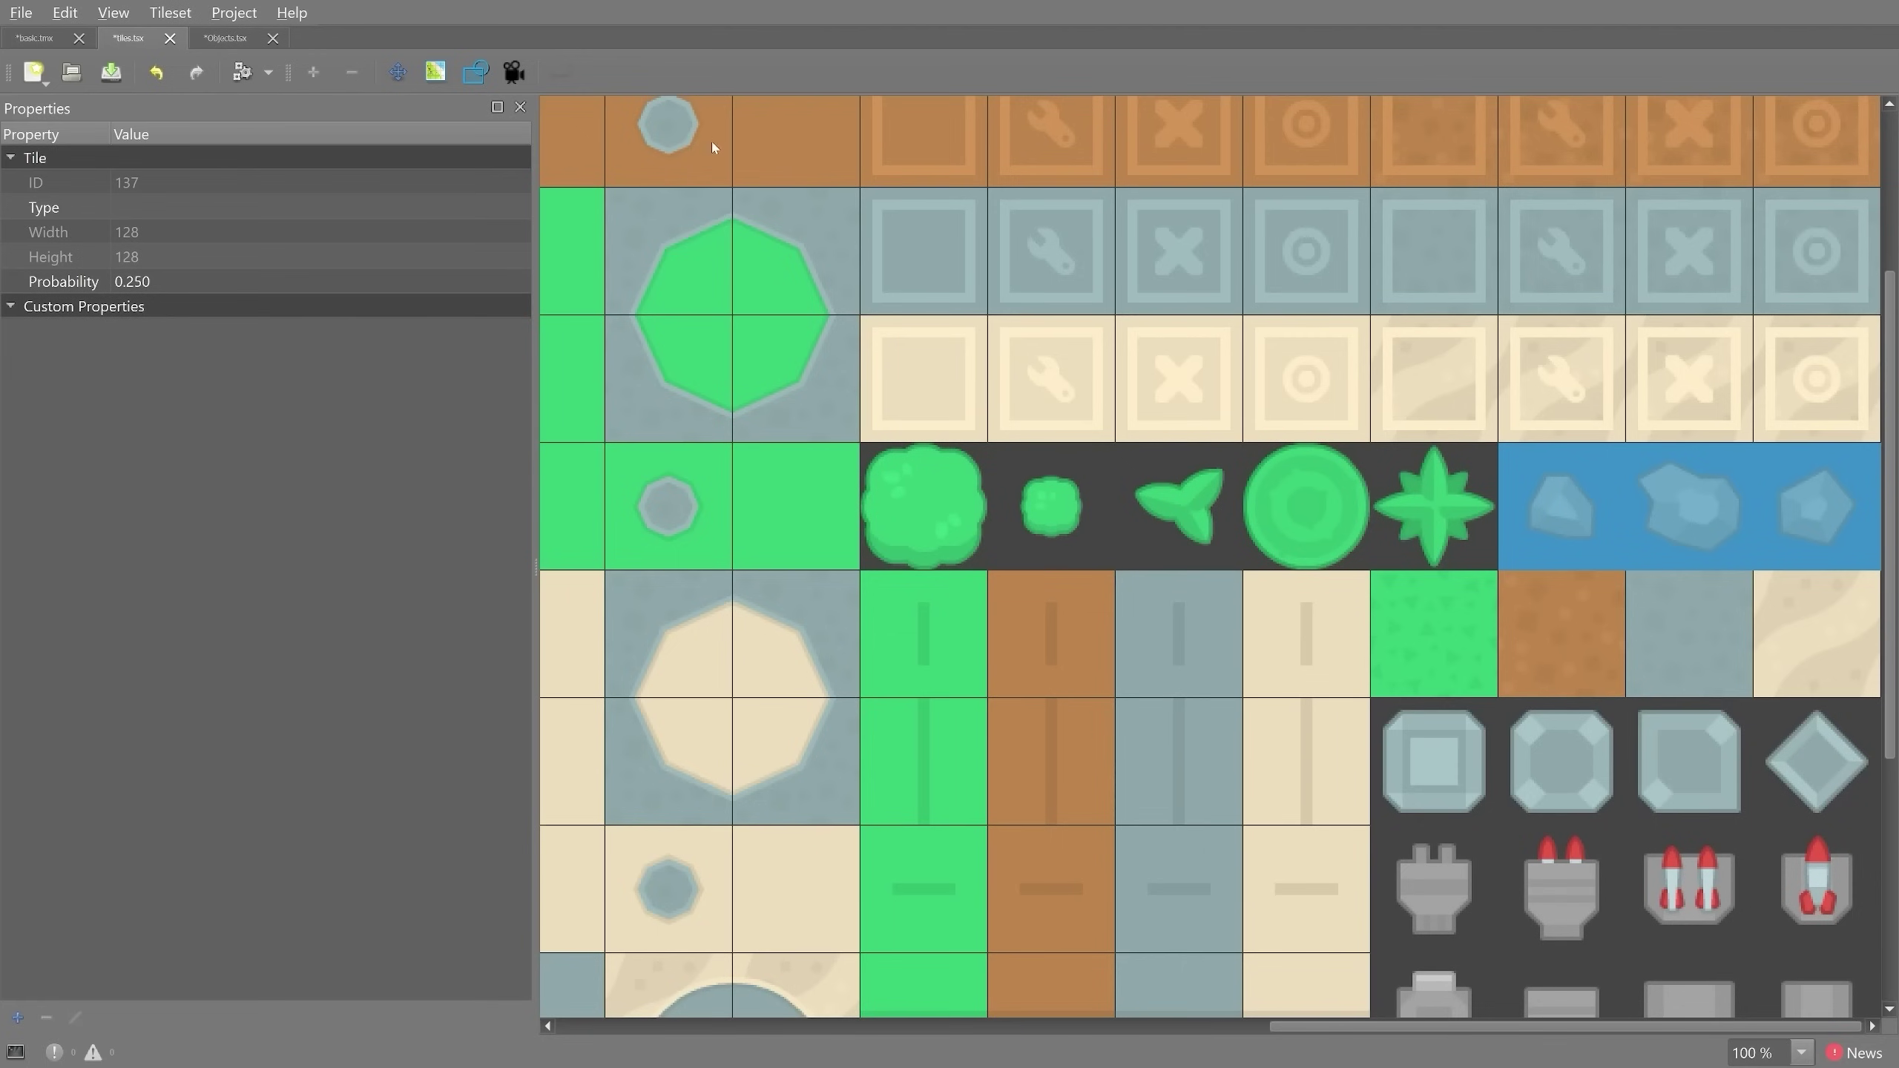
left_click(768, 253)
left_click(922, 249)
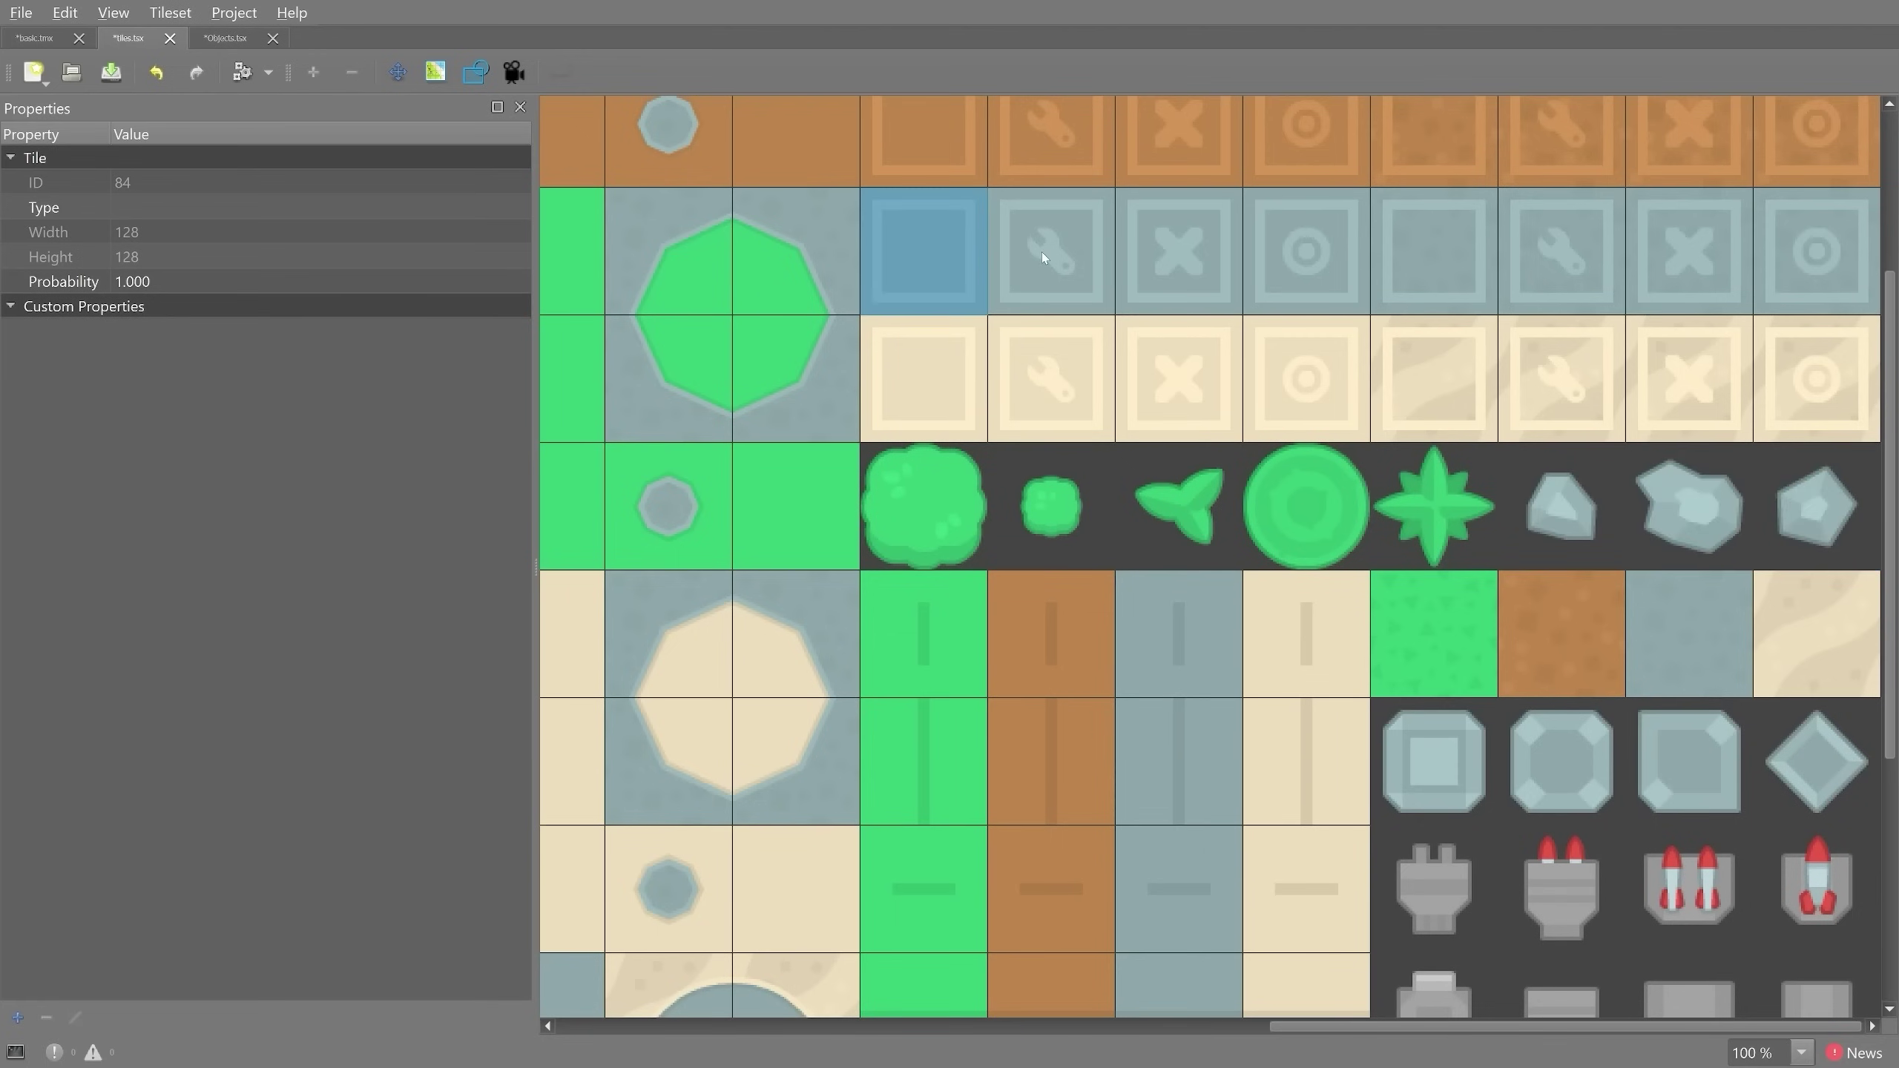
- Back in the Objects tileset, keep tree_2's probability at 1 and save the tileset
left_click(228, 37)
left_click(142, 281)
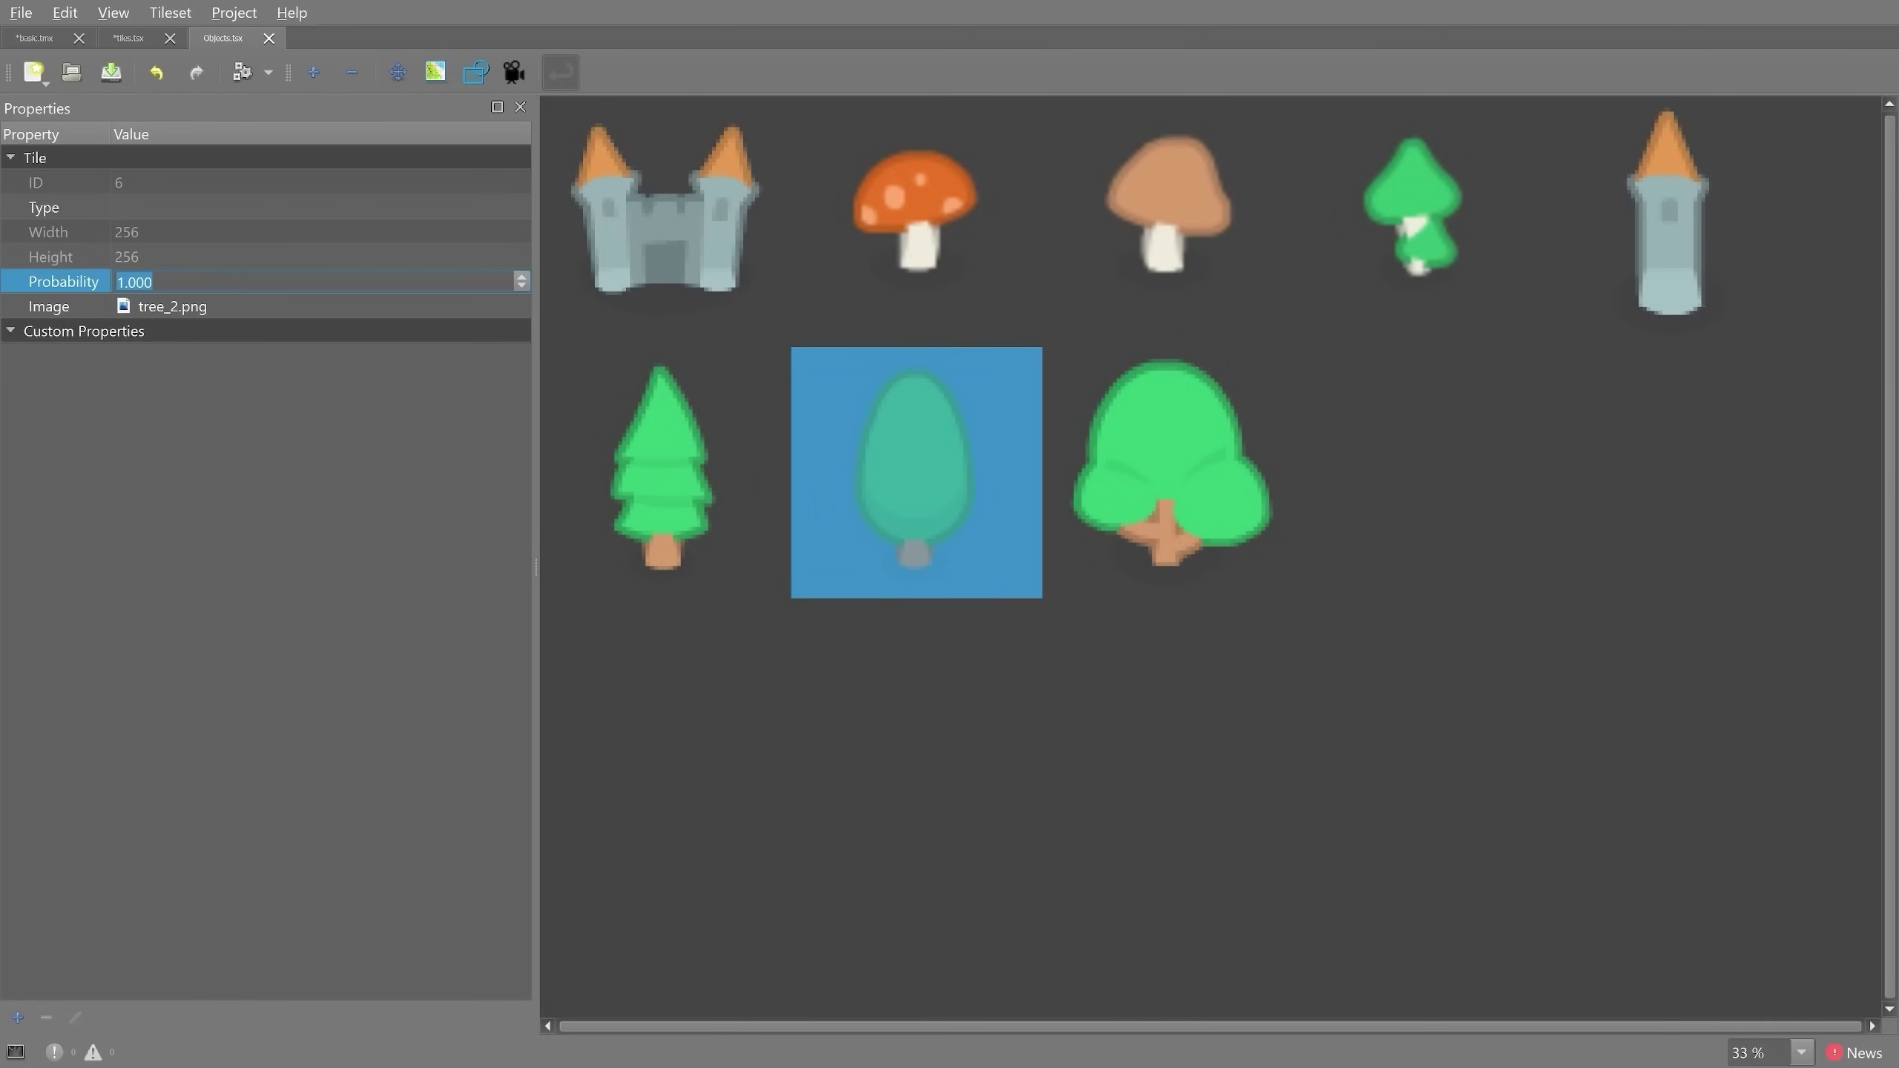
key("Return")
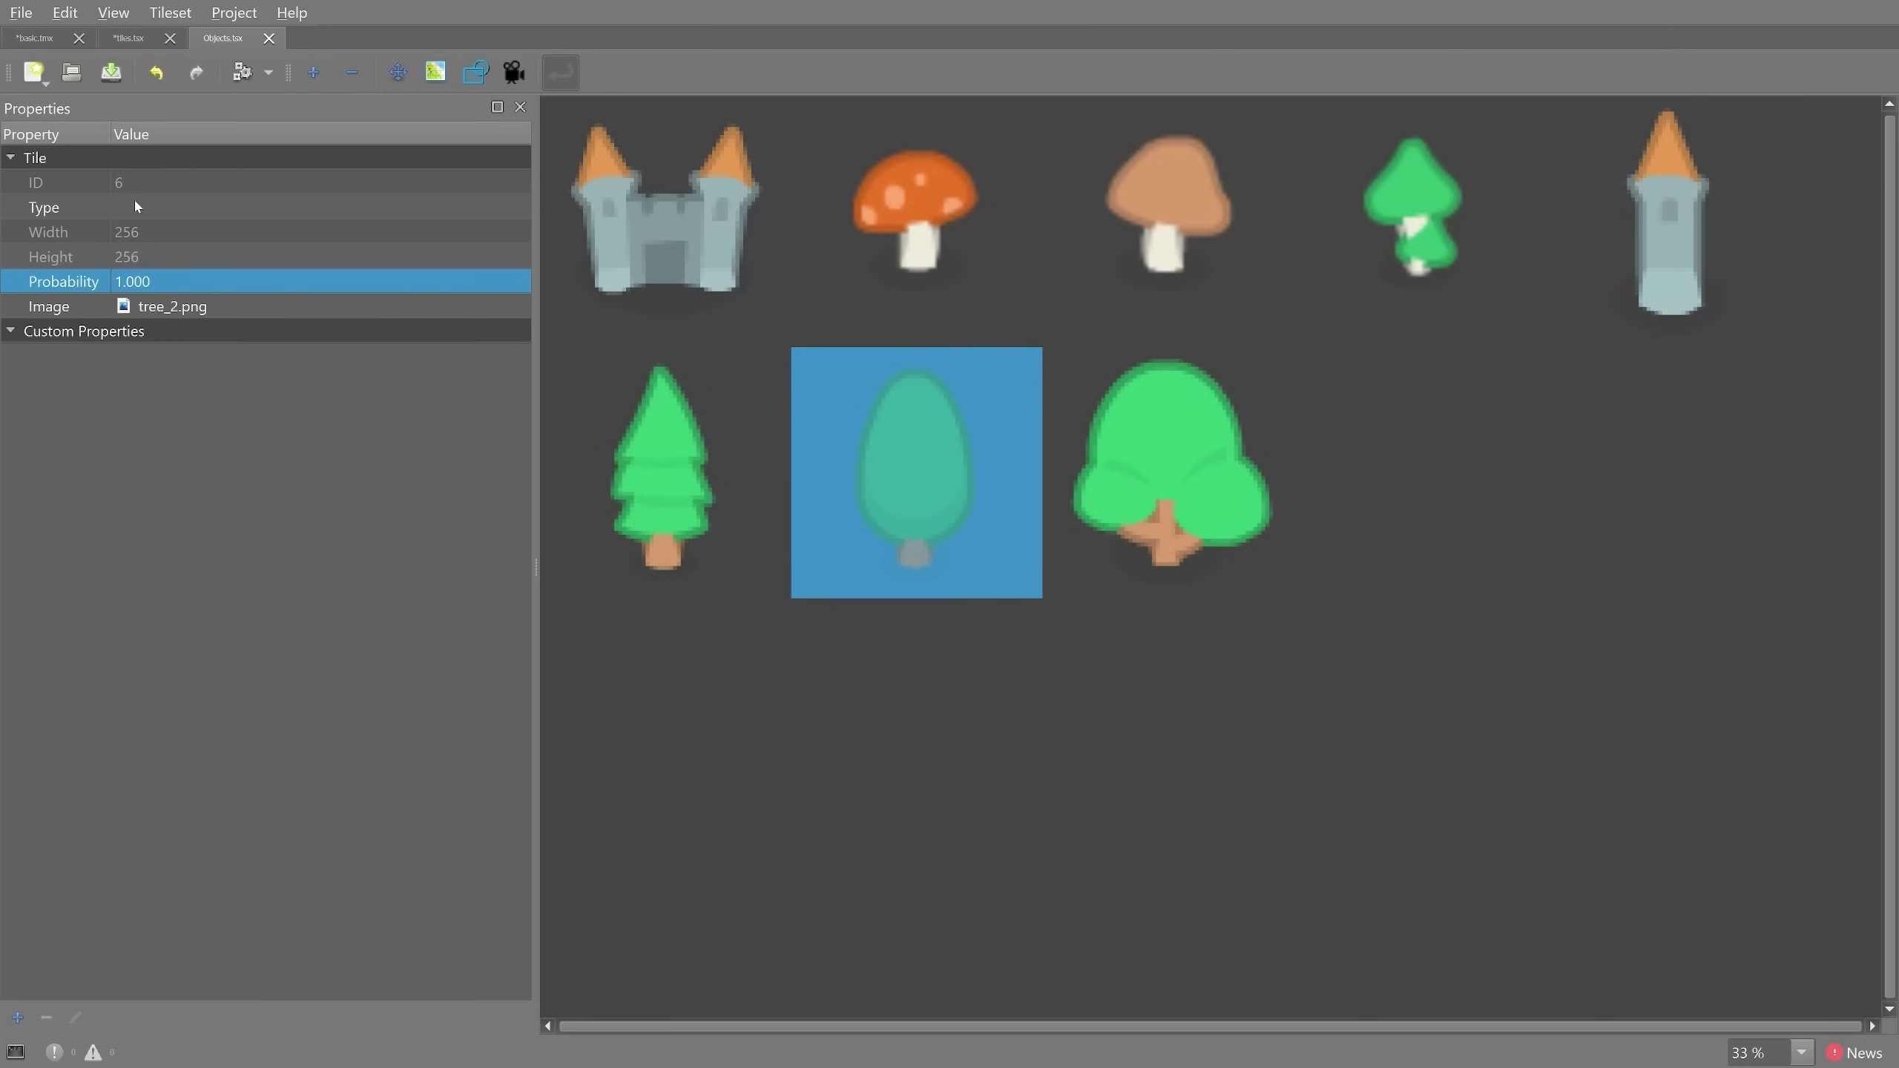
- Return to the map and show the Objects tileset there, scaled so that all its images fit
left_click(28, 41)
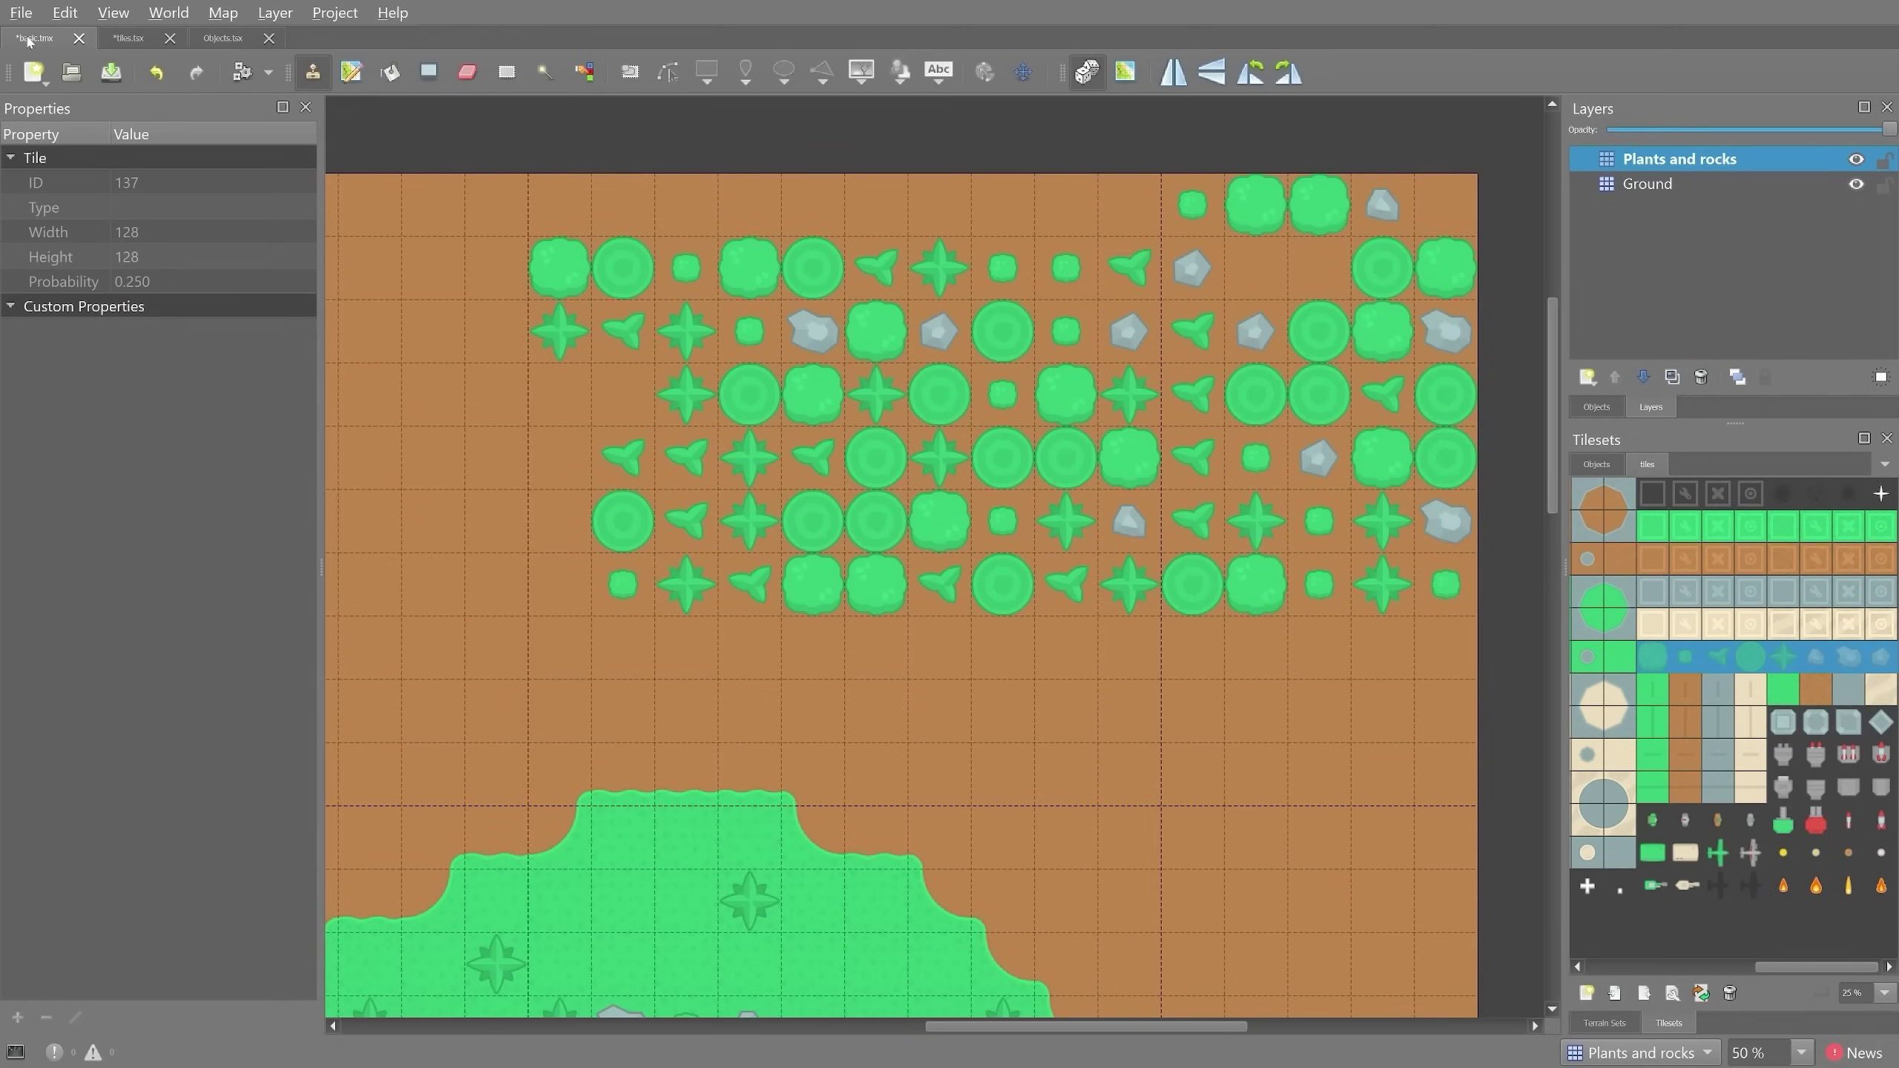
left_click(1586, 465)
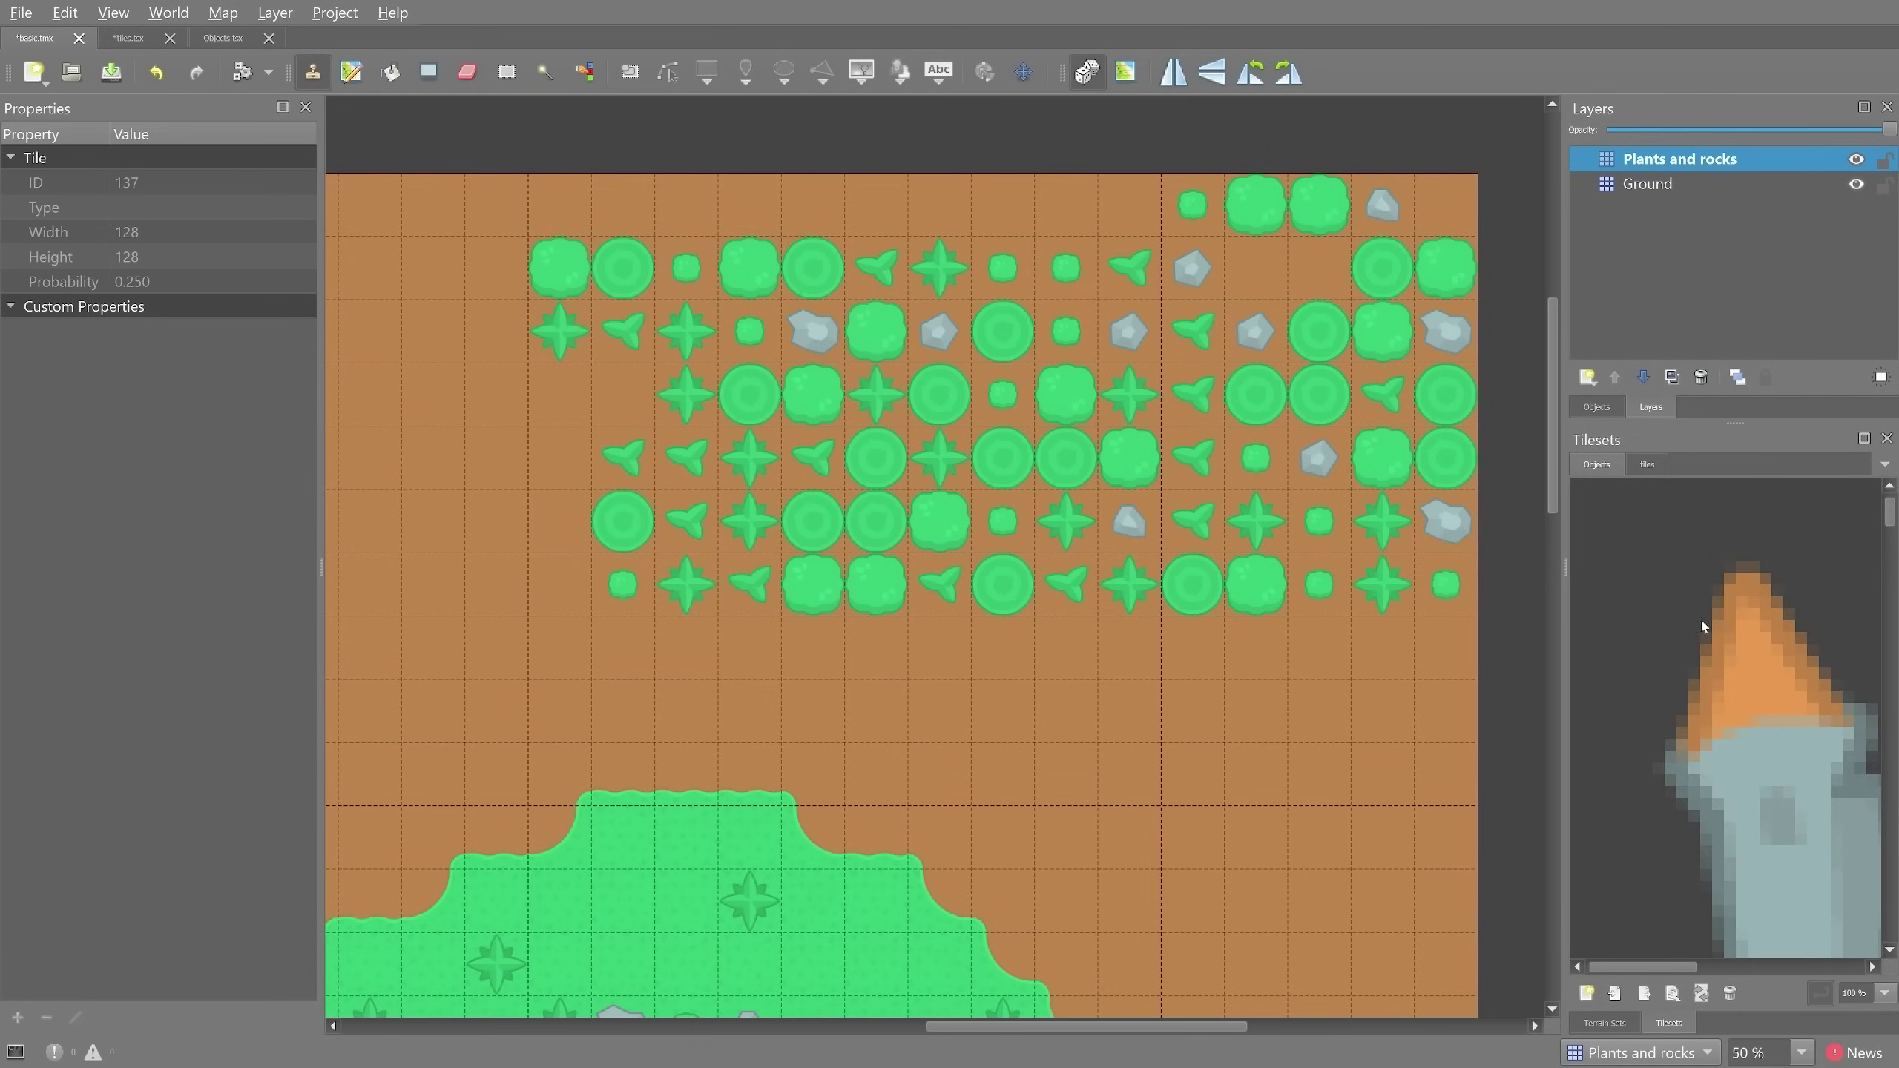
scroll(1777, 675, "down", 7, "ctrl")
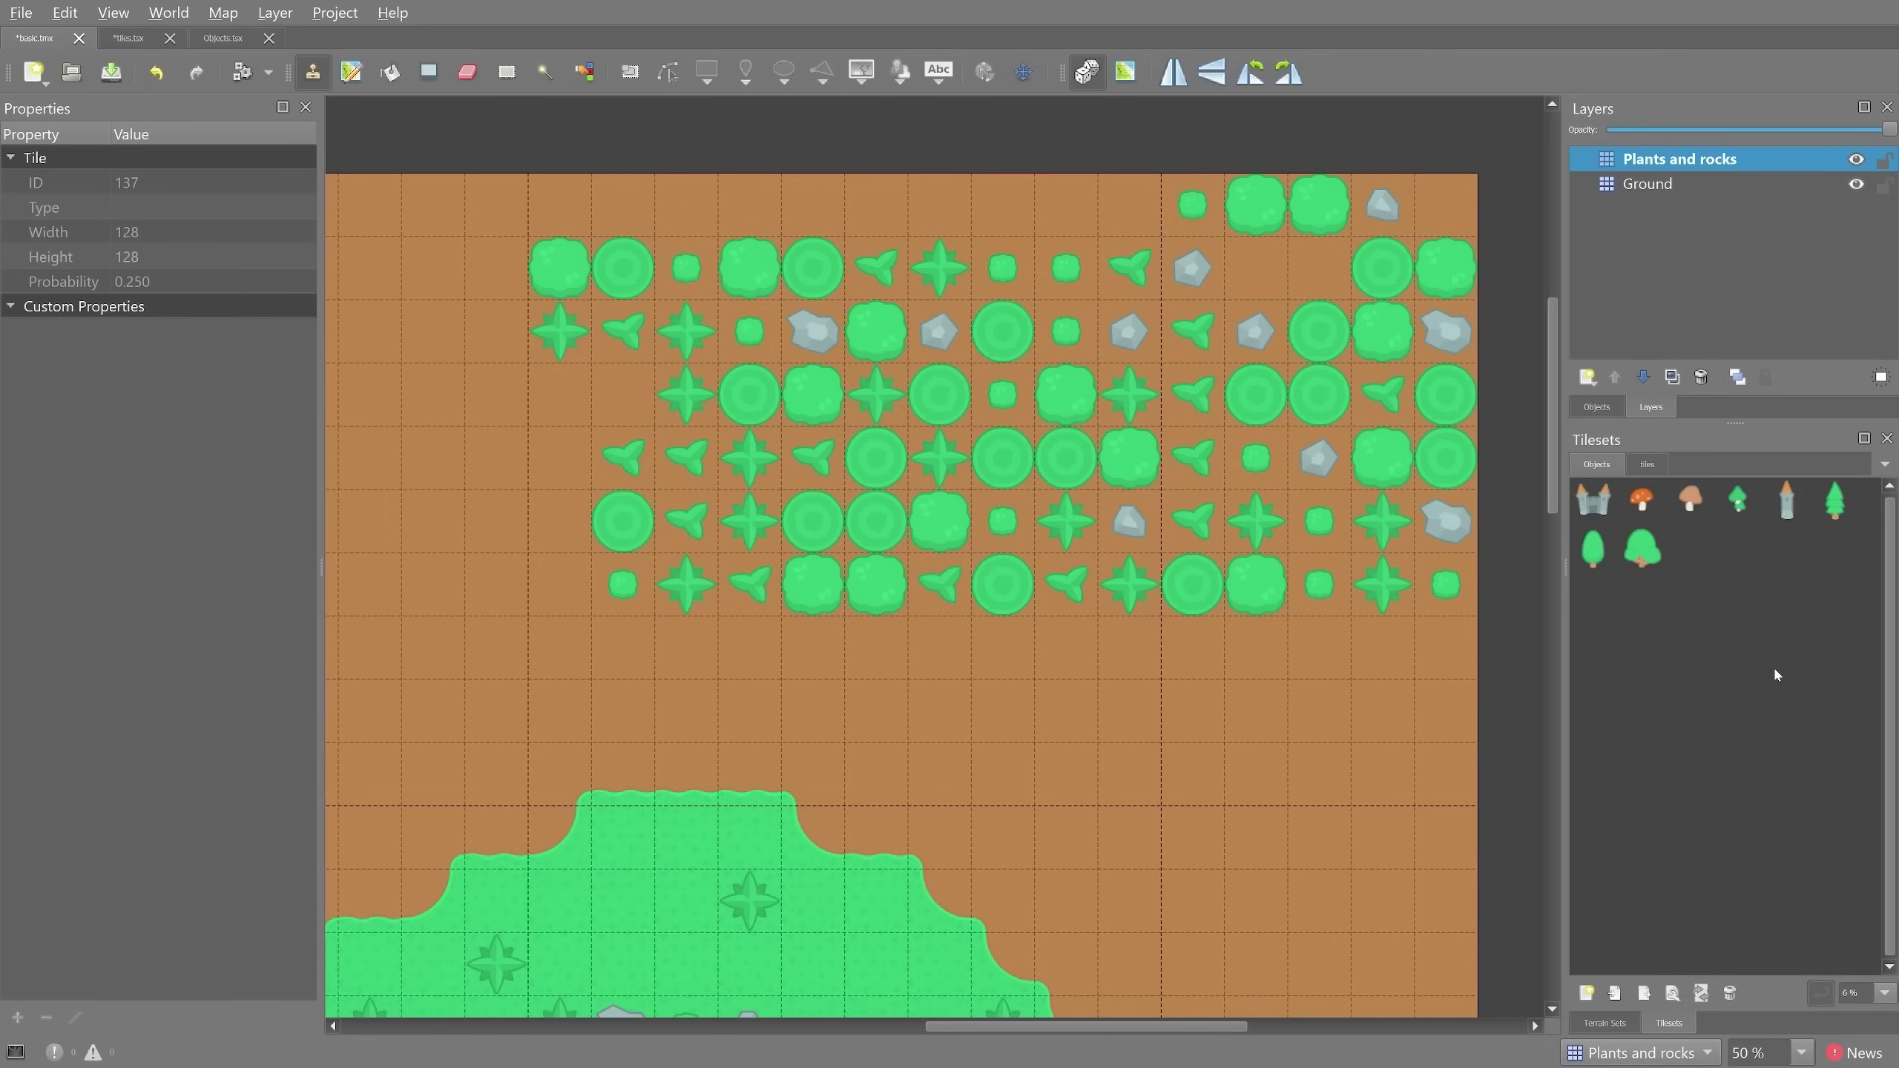
scroll(1776, 672, "up", 1, "ctrl")
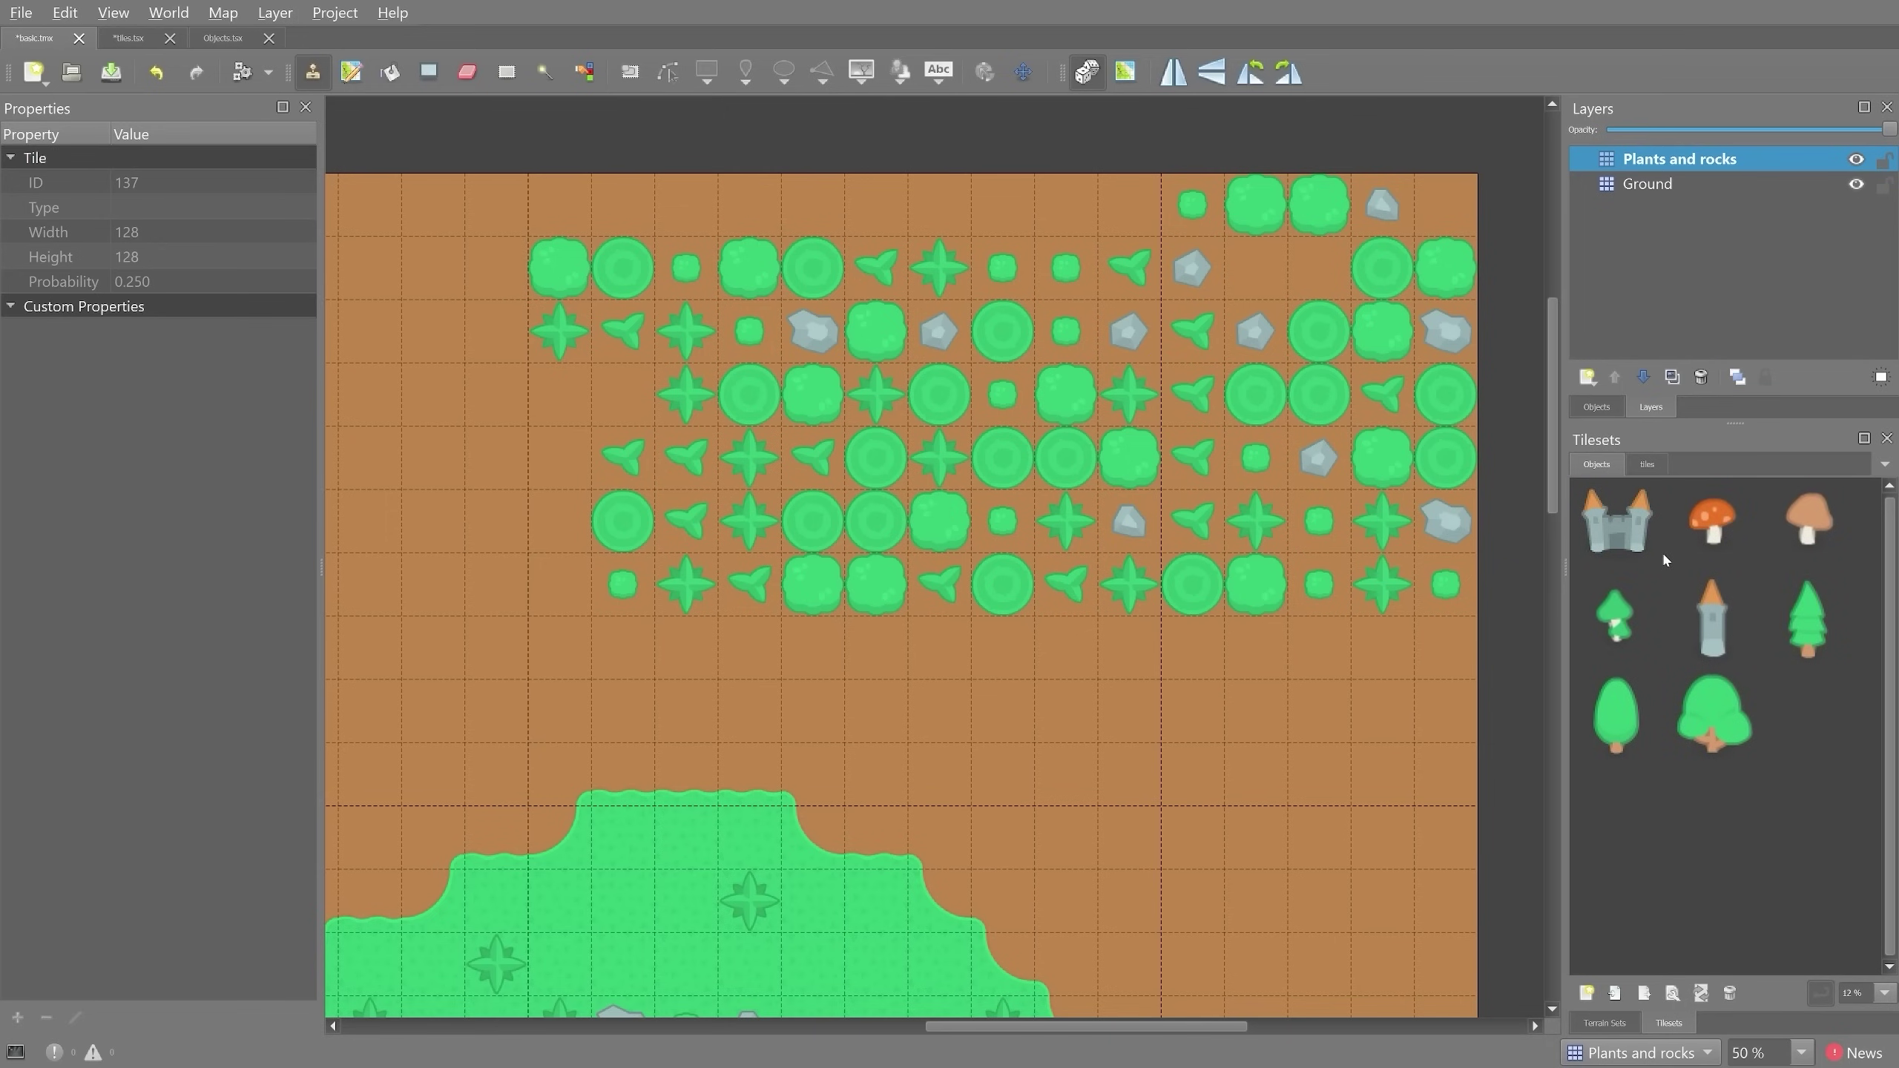
scroll(1265, 509, "down", 2, "ctrl")
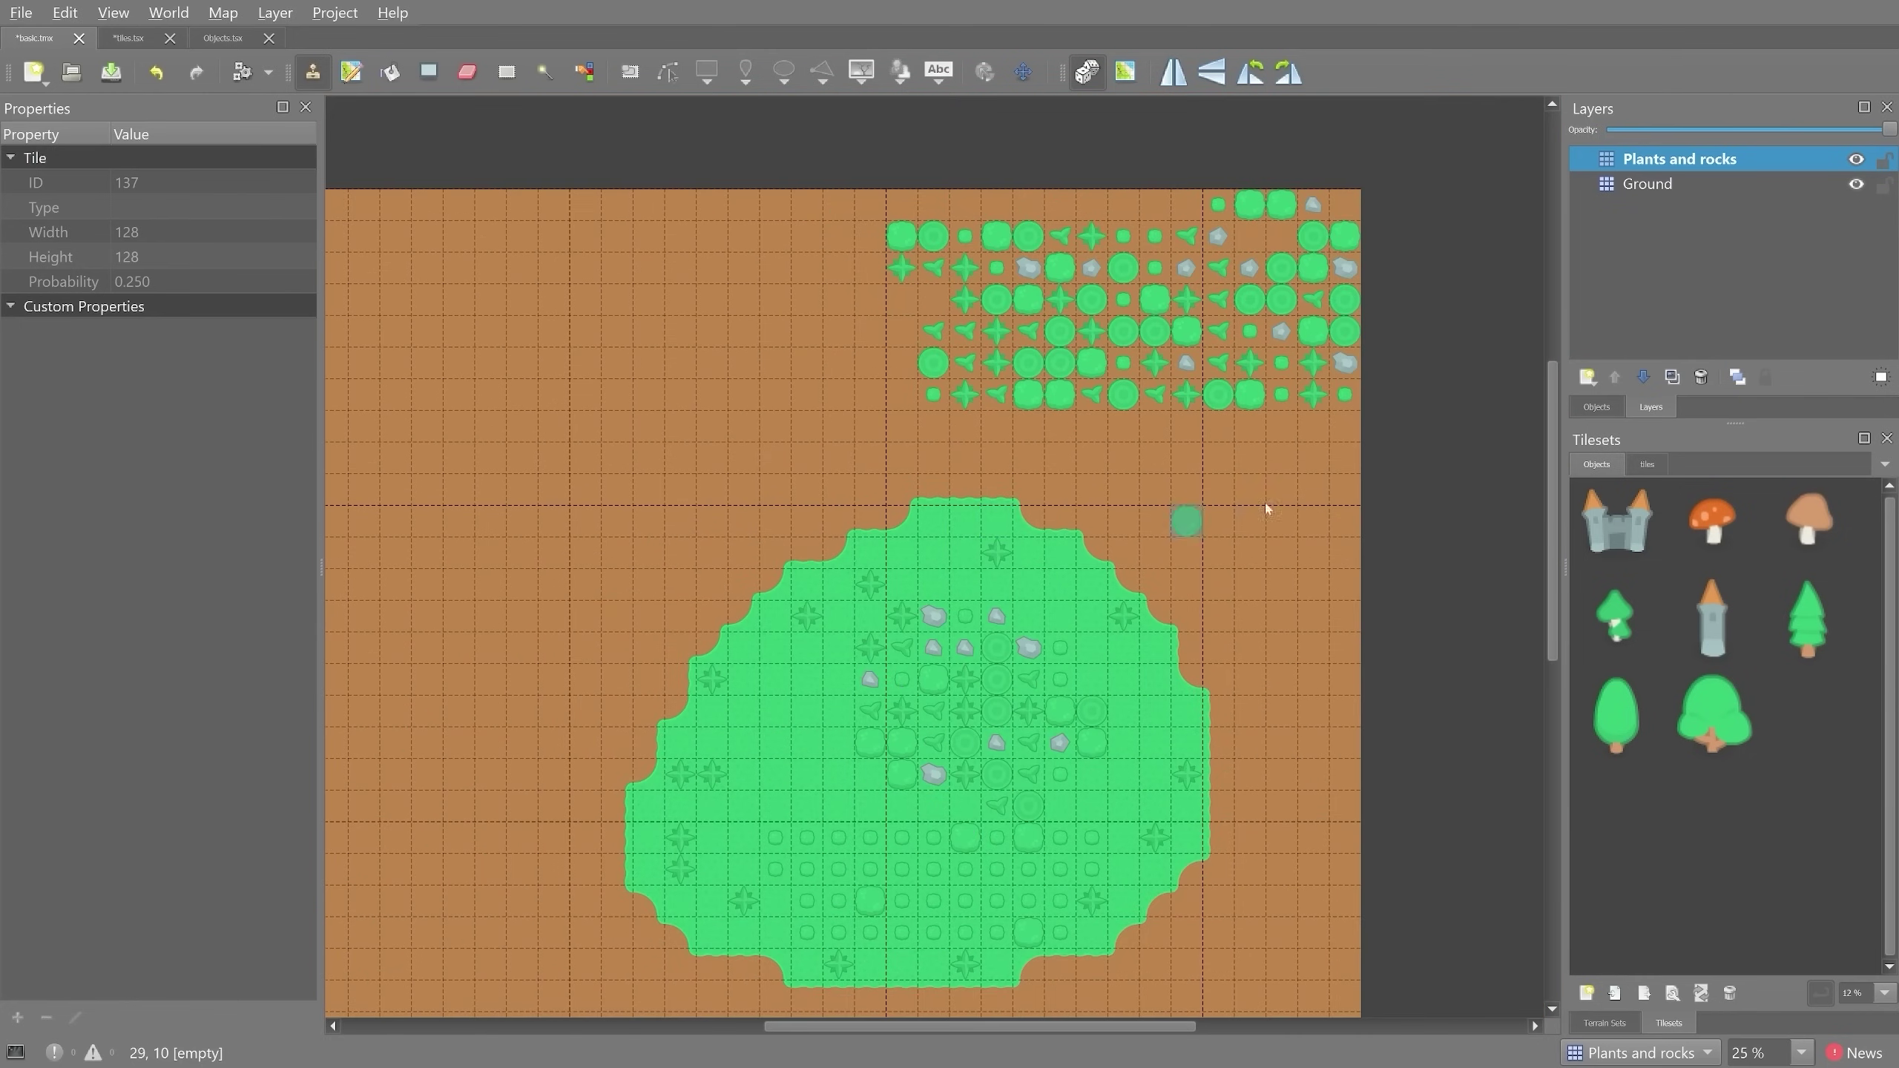
- Try stamping four castles from the Objects tileset onto the dirt above and beside the grass, on the Plants and rocks layer
left_click(1618, 534)
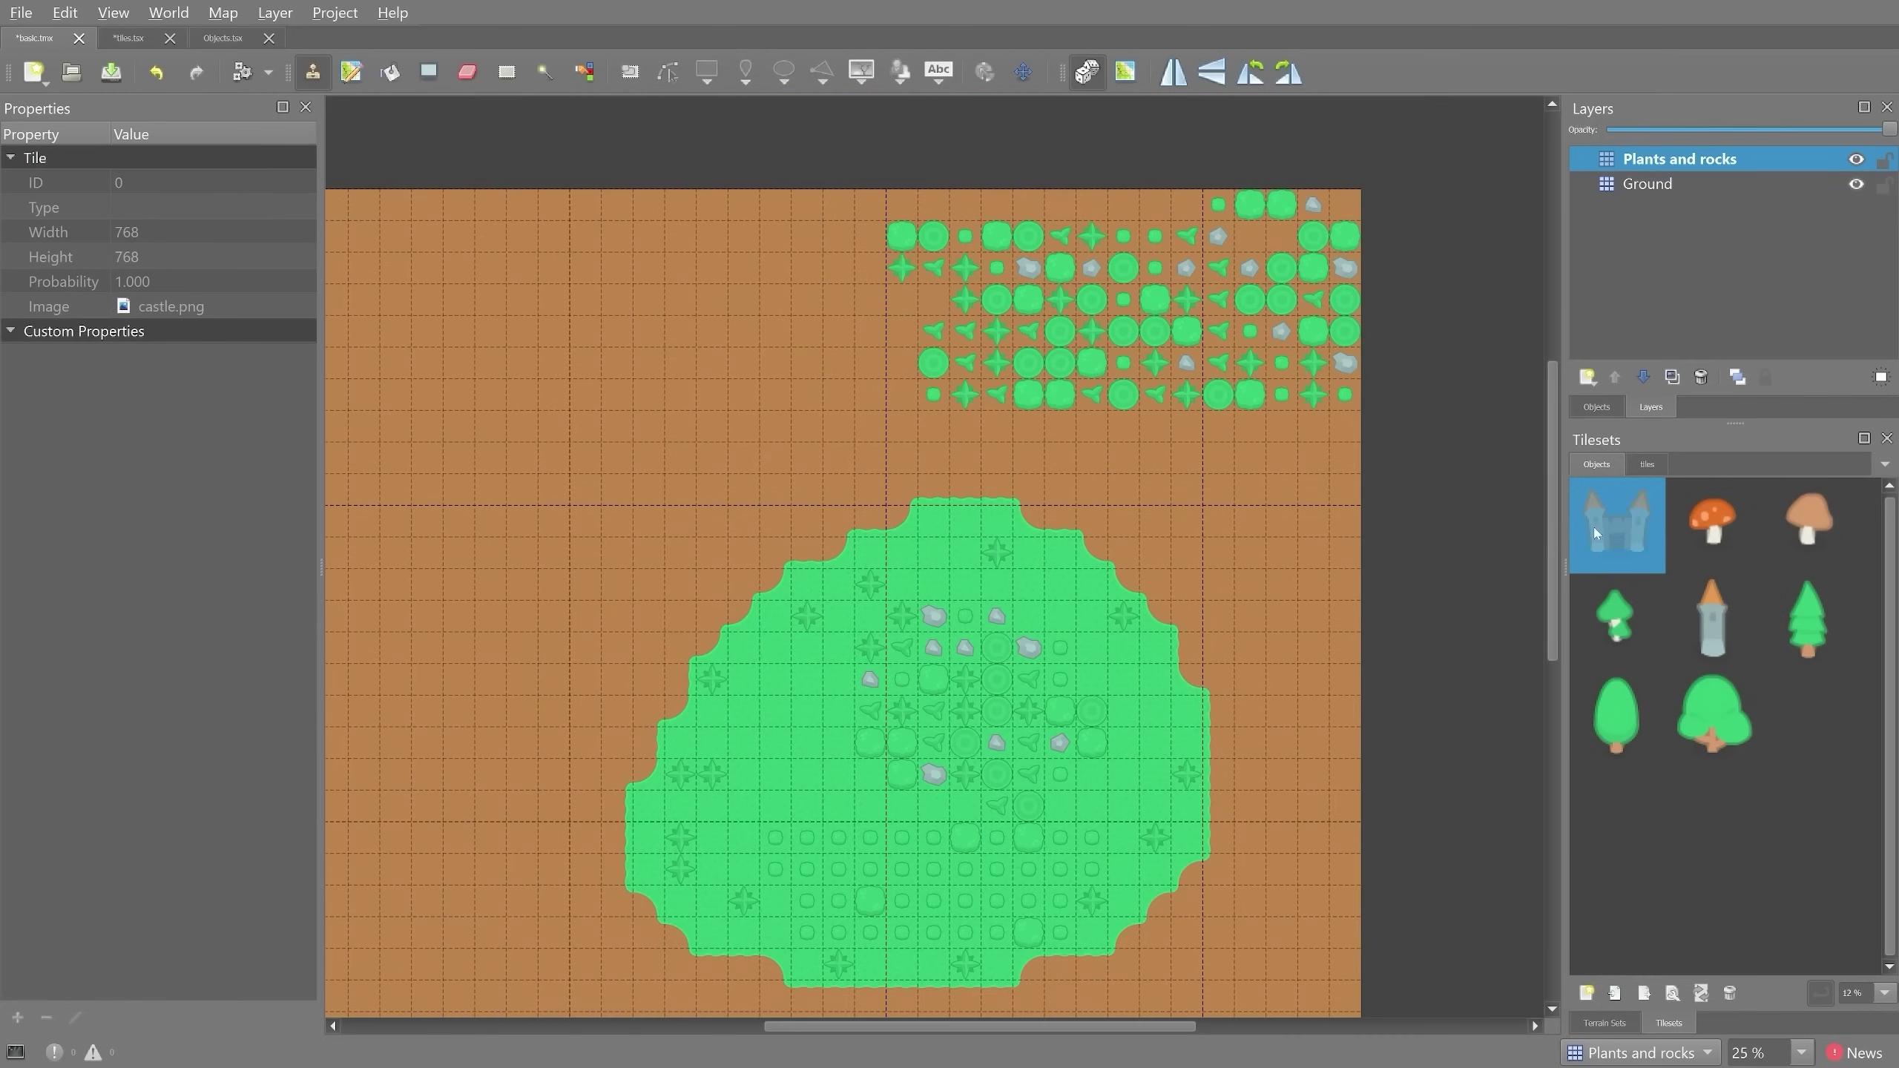
left_click(532, 536)
left_click(722, 370)
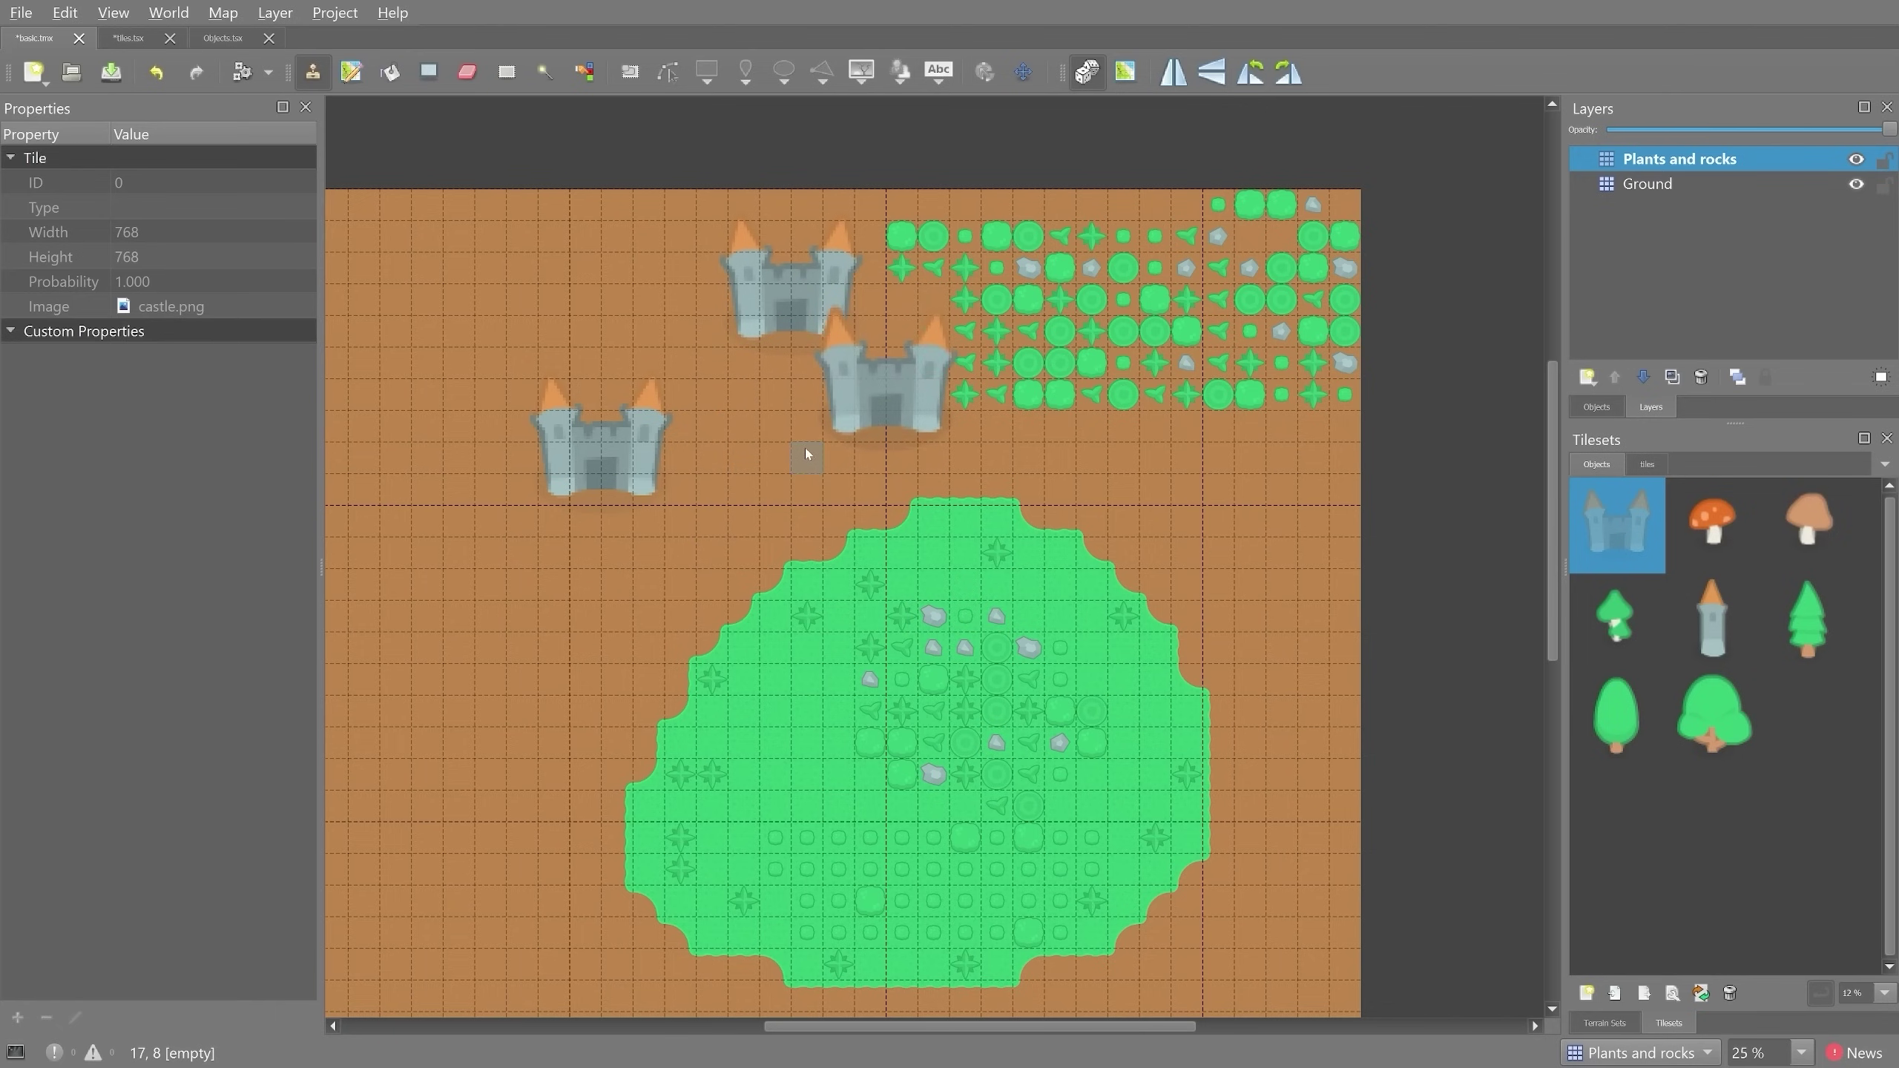
left_click(804, 447)
left_click(483, 656)
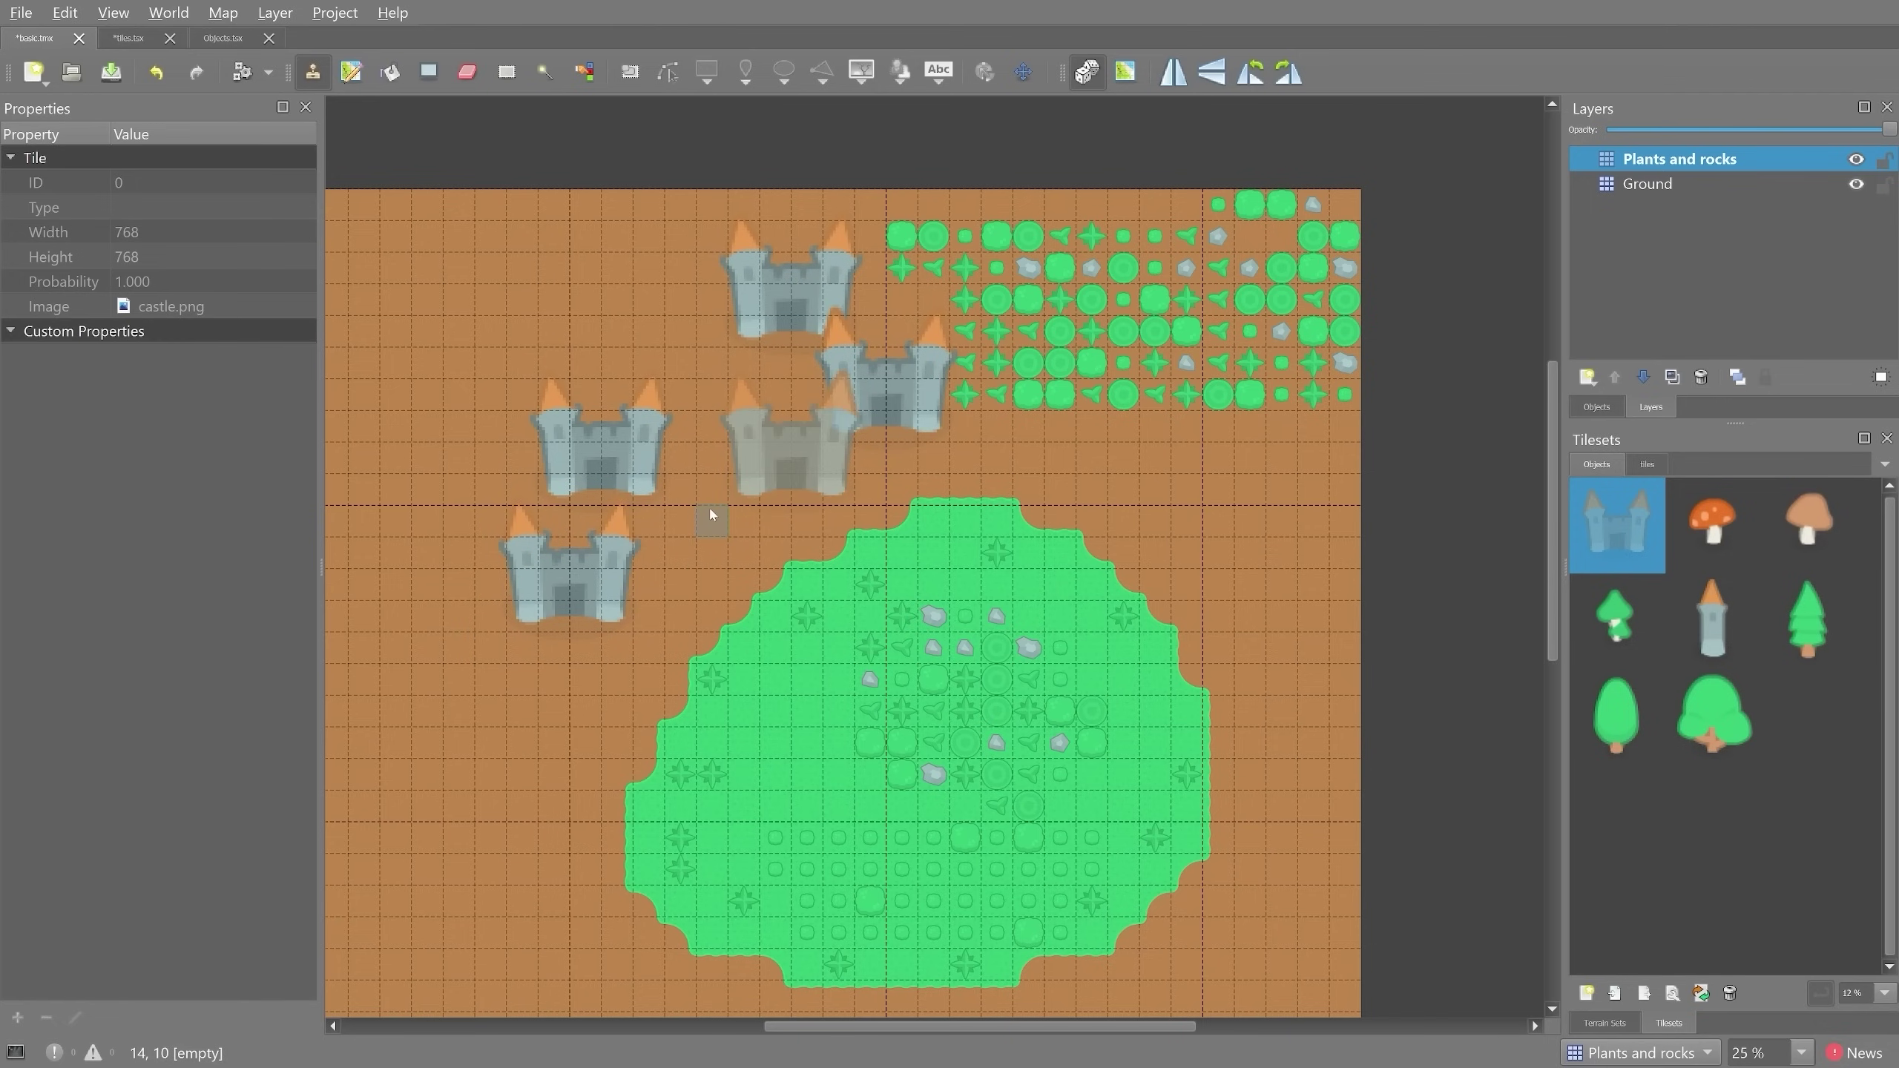
- Undo all the castle stamps, keeping the random plants and rocks in the map's upper-right area
key("ctrl+z")
key("ctrl+z")
key("ctrl+z")
key("ctrl+z")
key("ctrl+z")
key("ctrl+z")
key("ctrl+z")
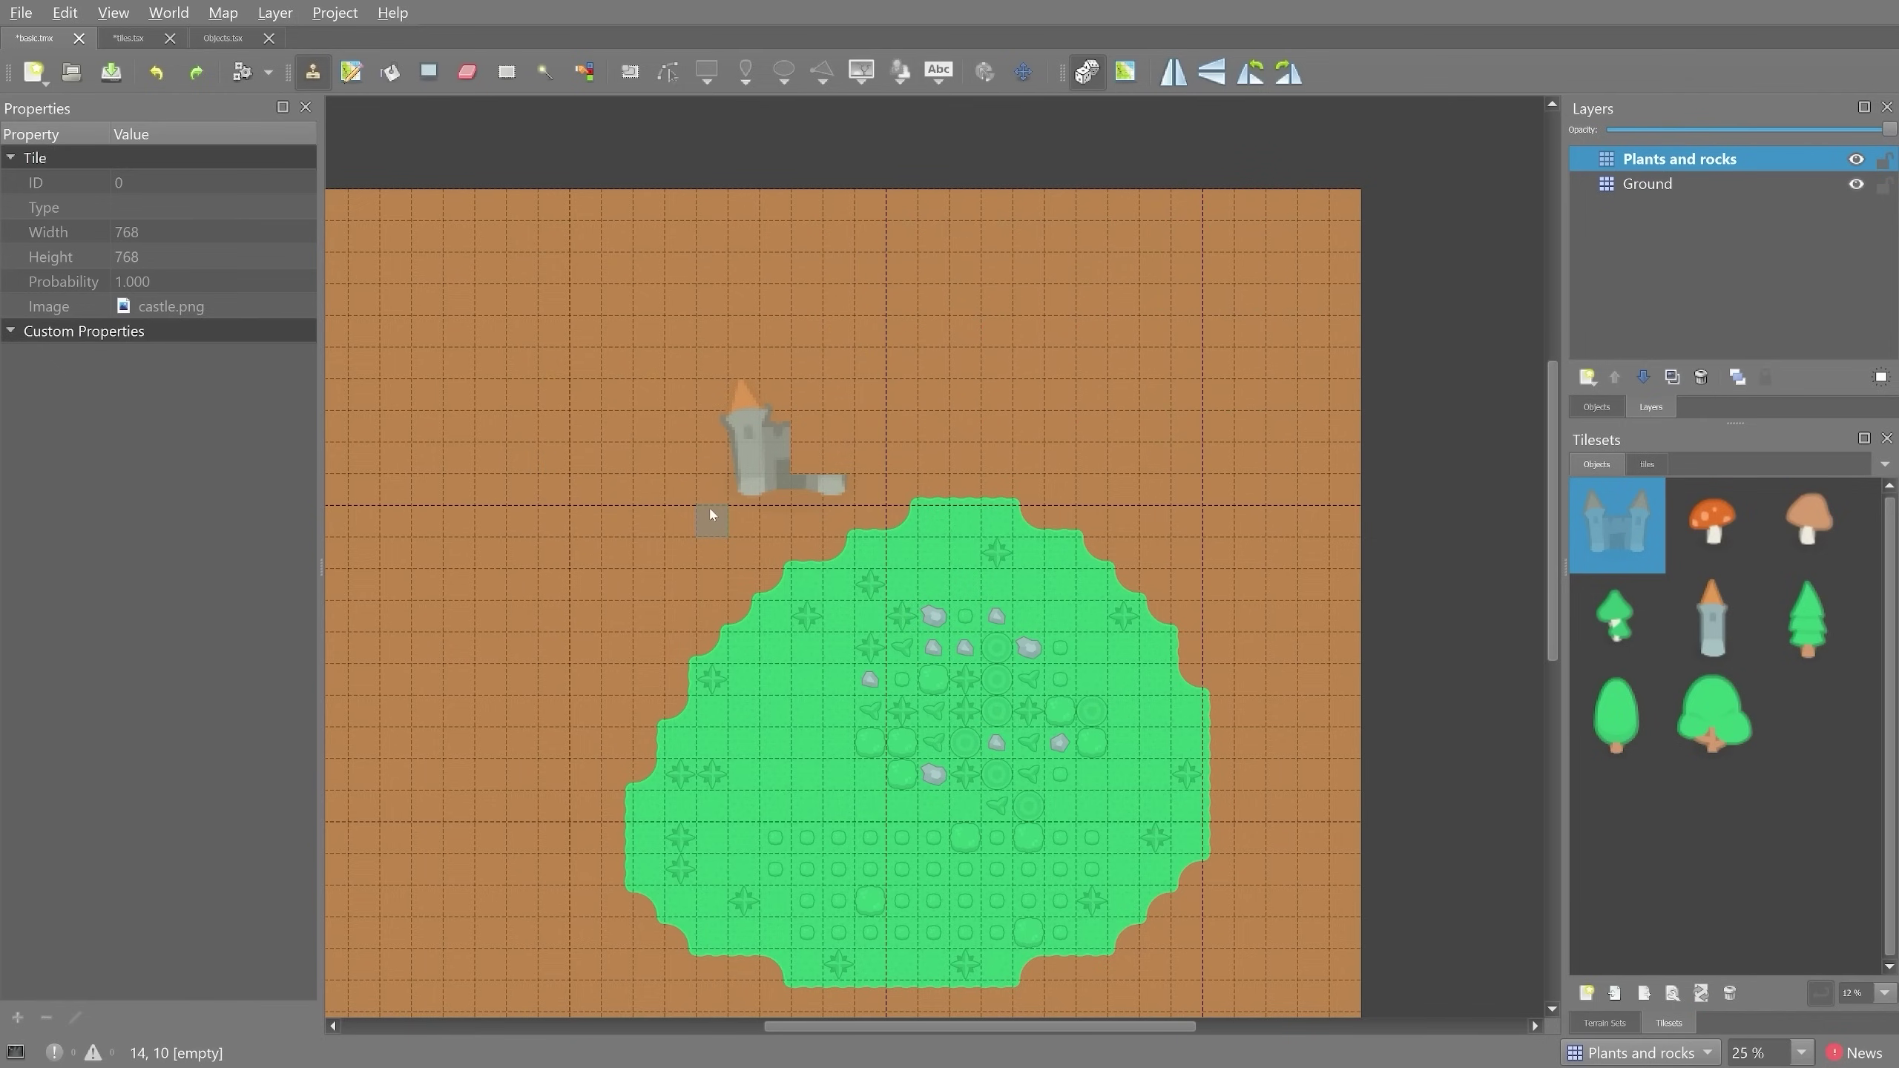
key("ctrl+y")
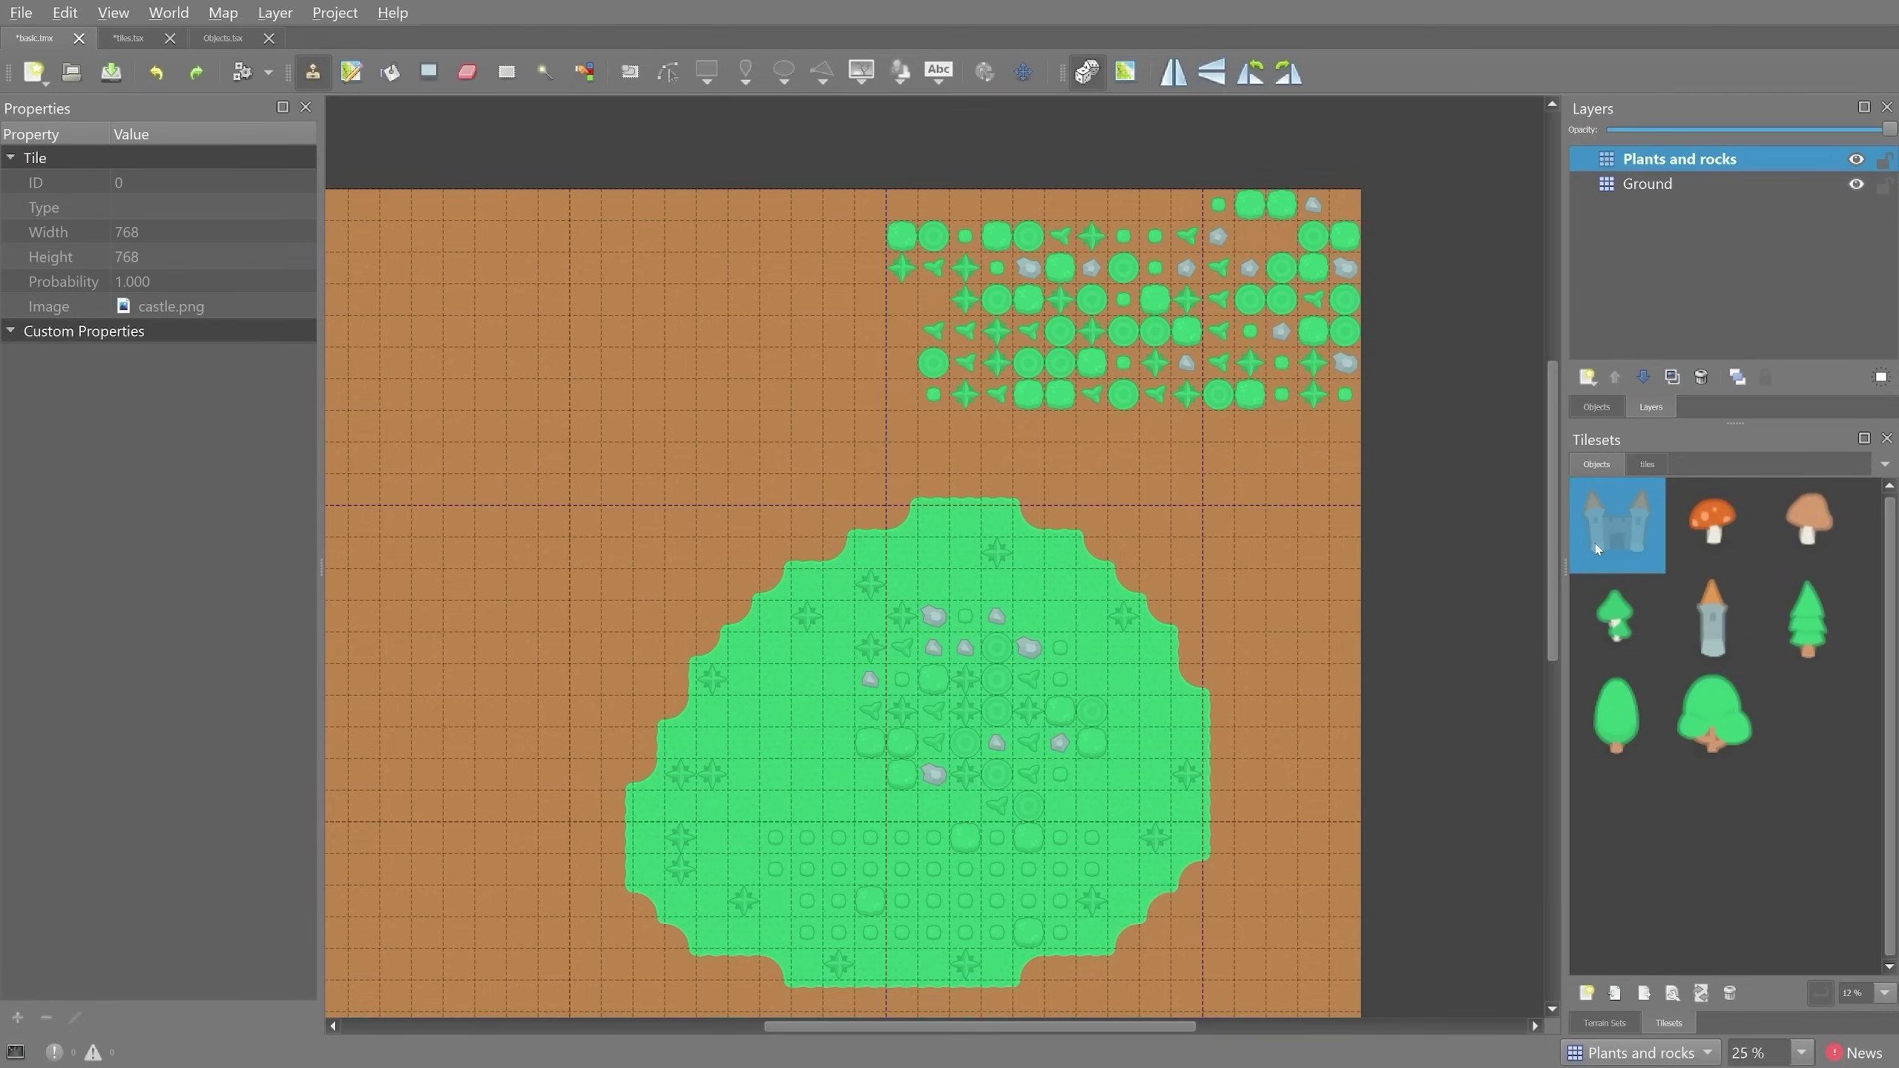
- Add an object layer named Objects above the Plants and rocks layer
left_click(1588, 378)
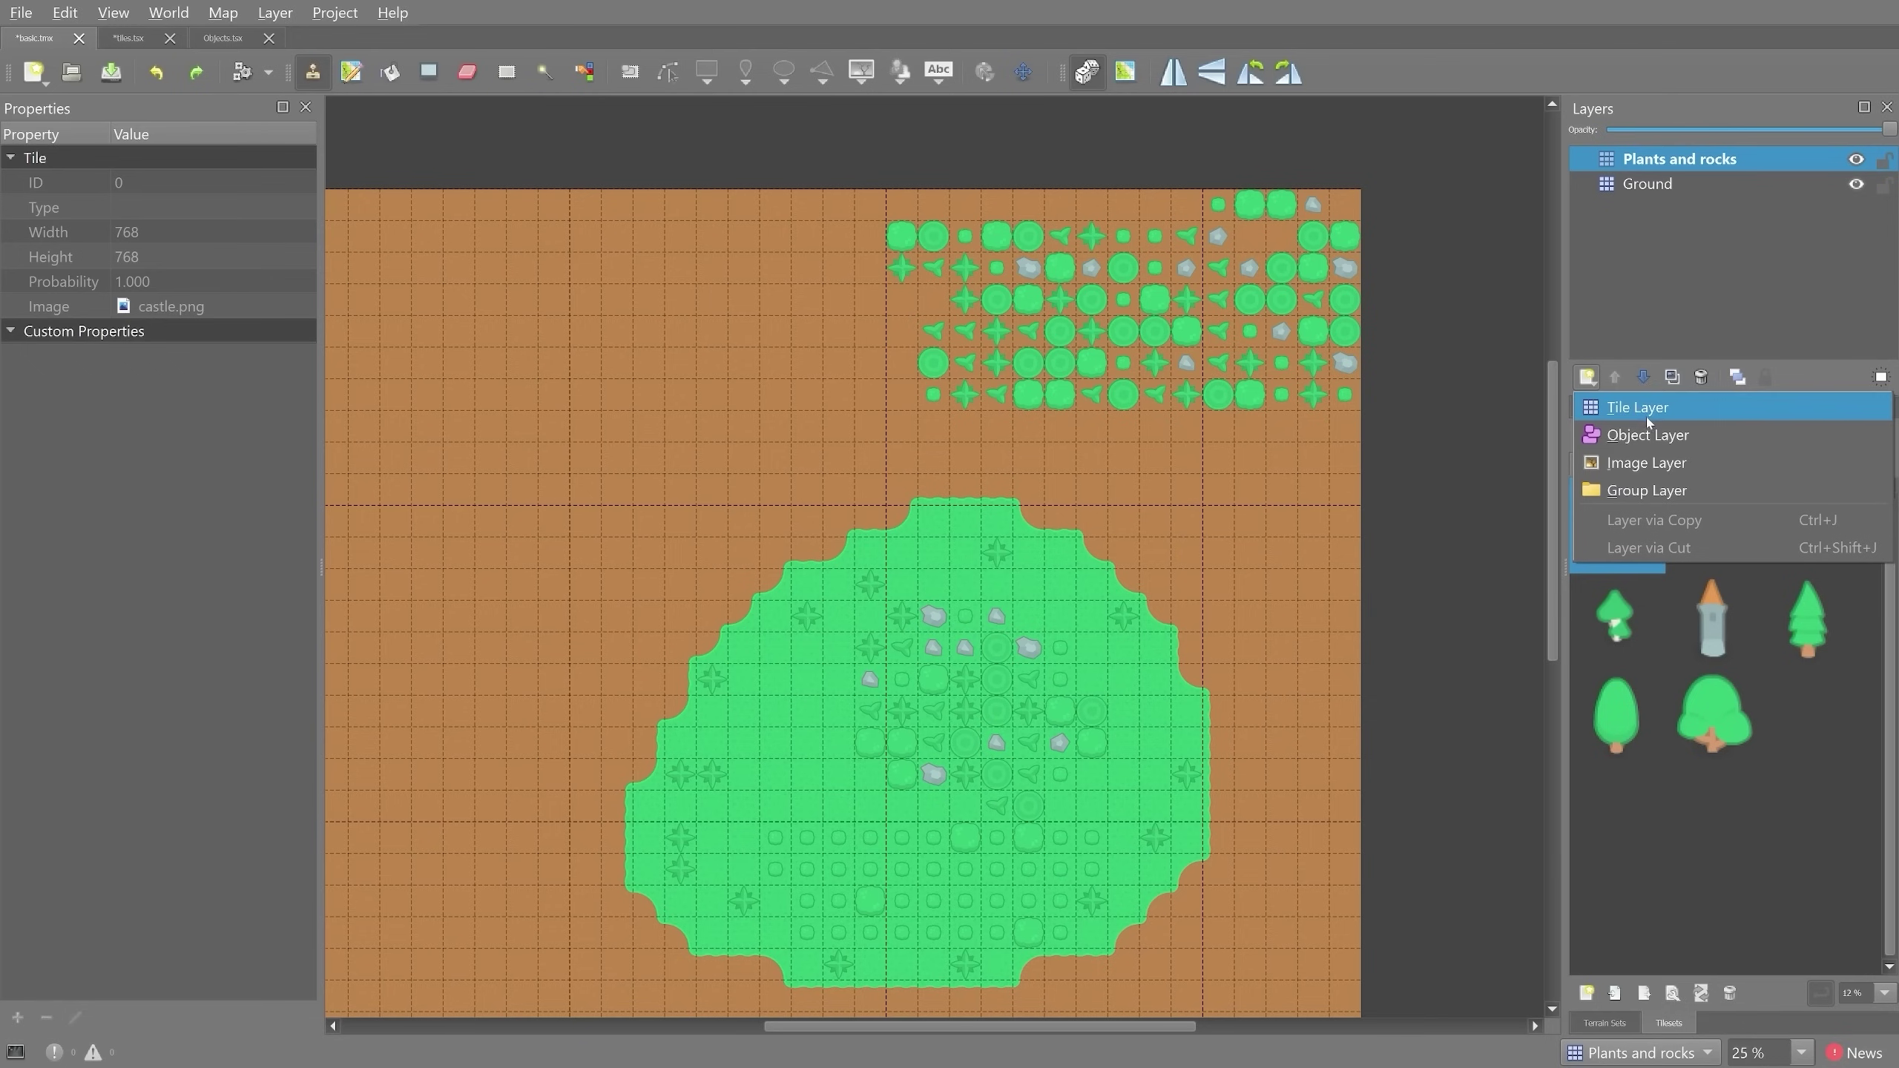
left_click(1645, 437)
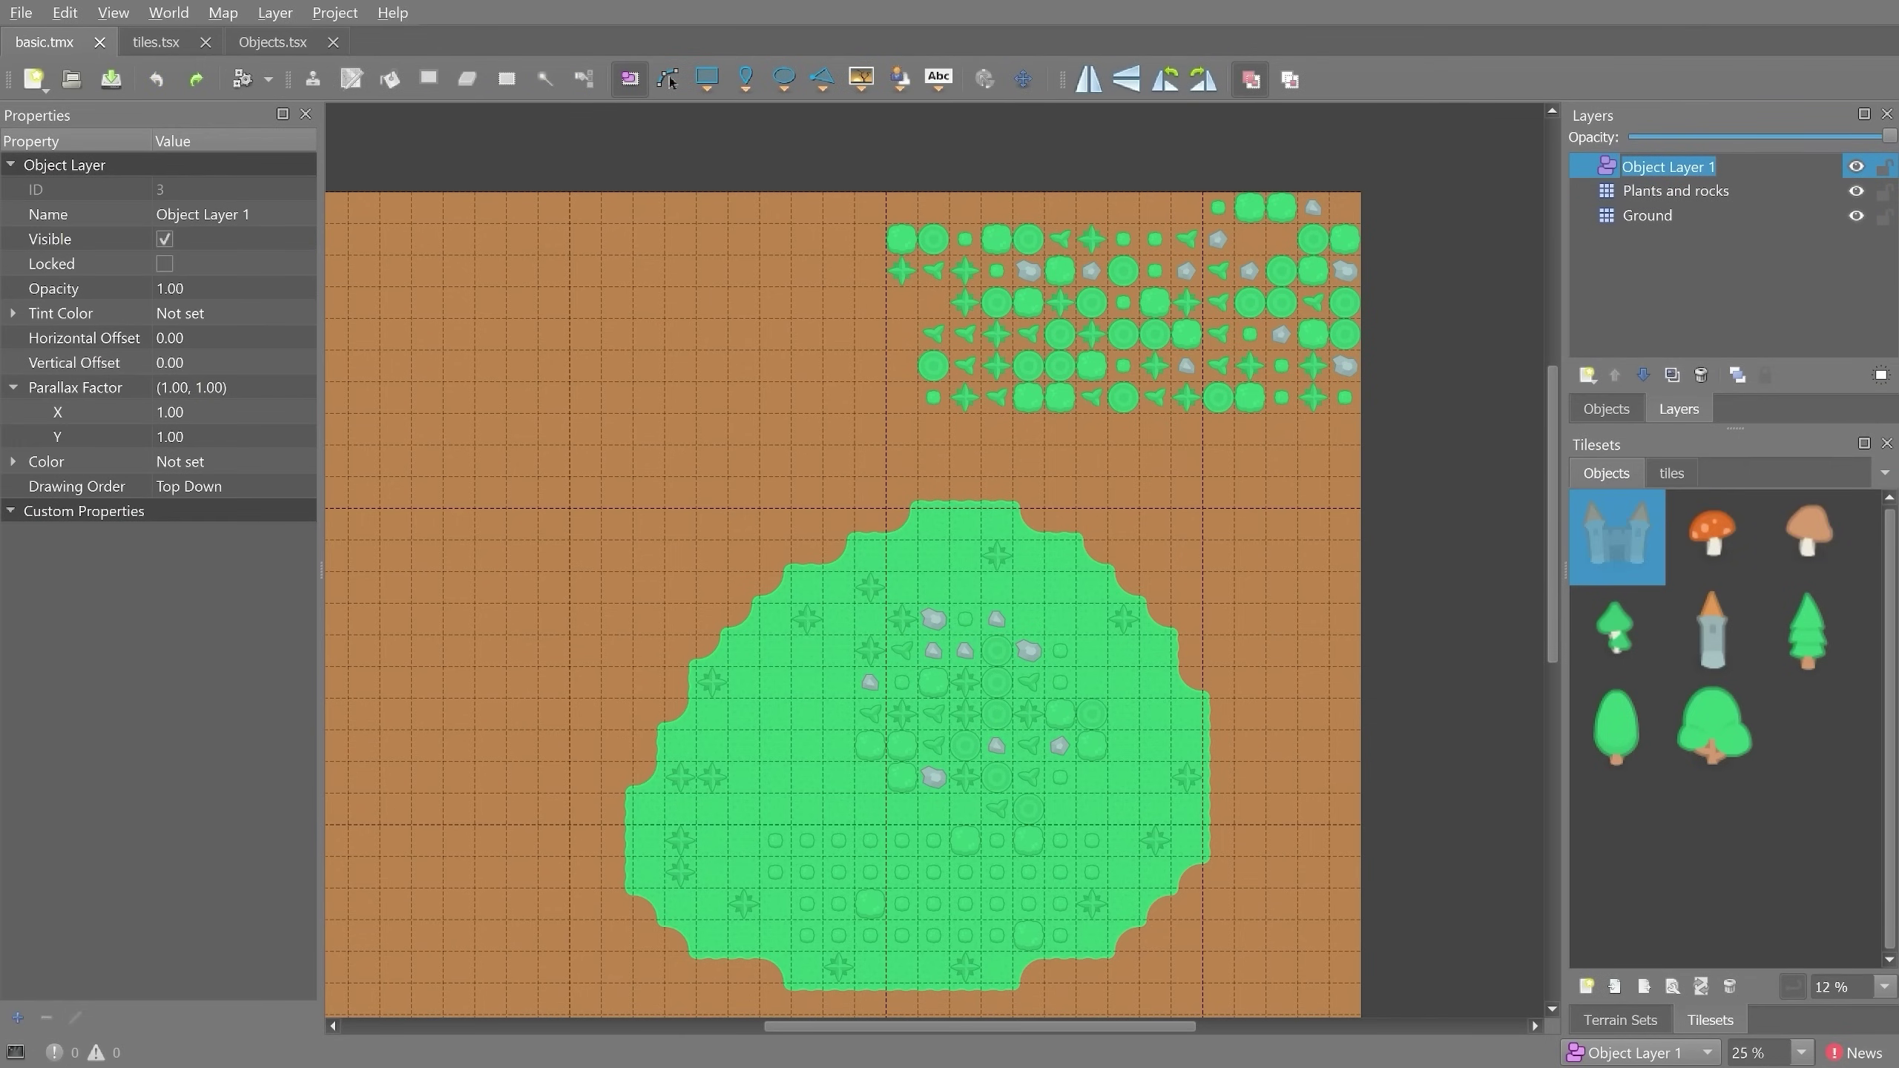
type("Objects")
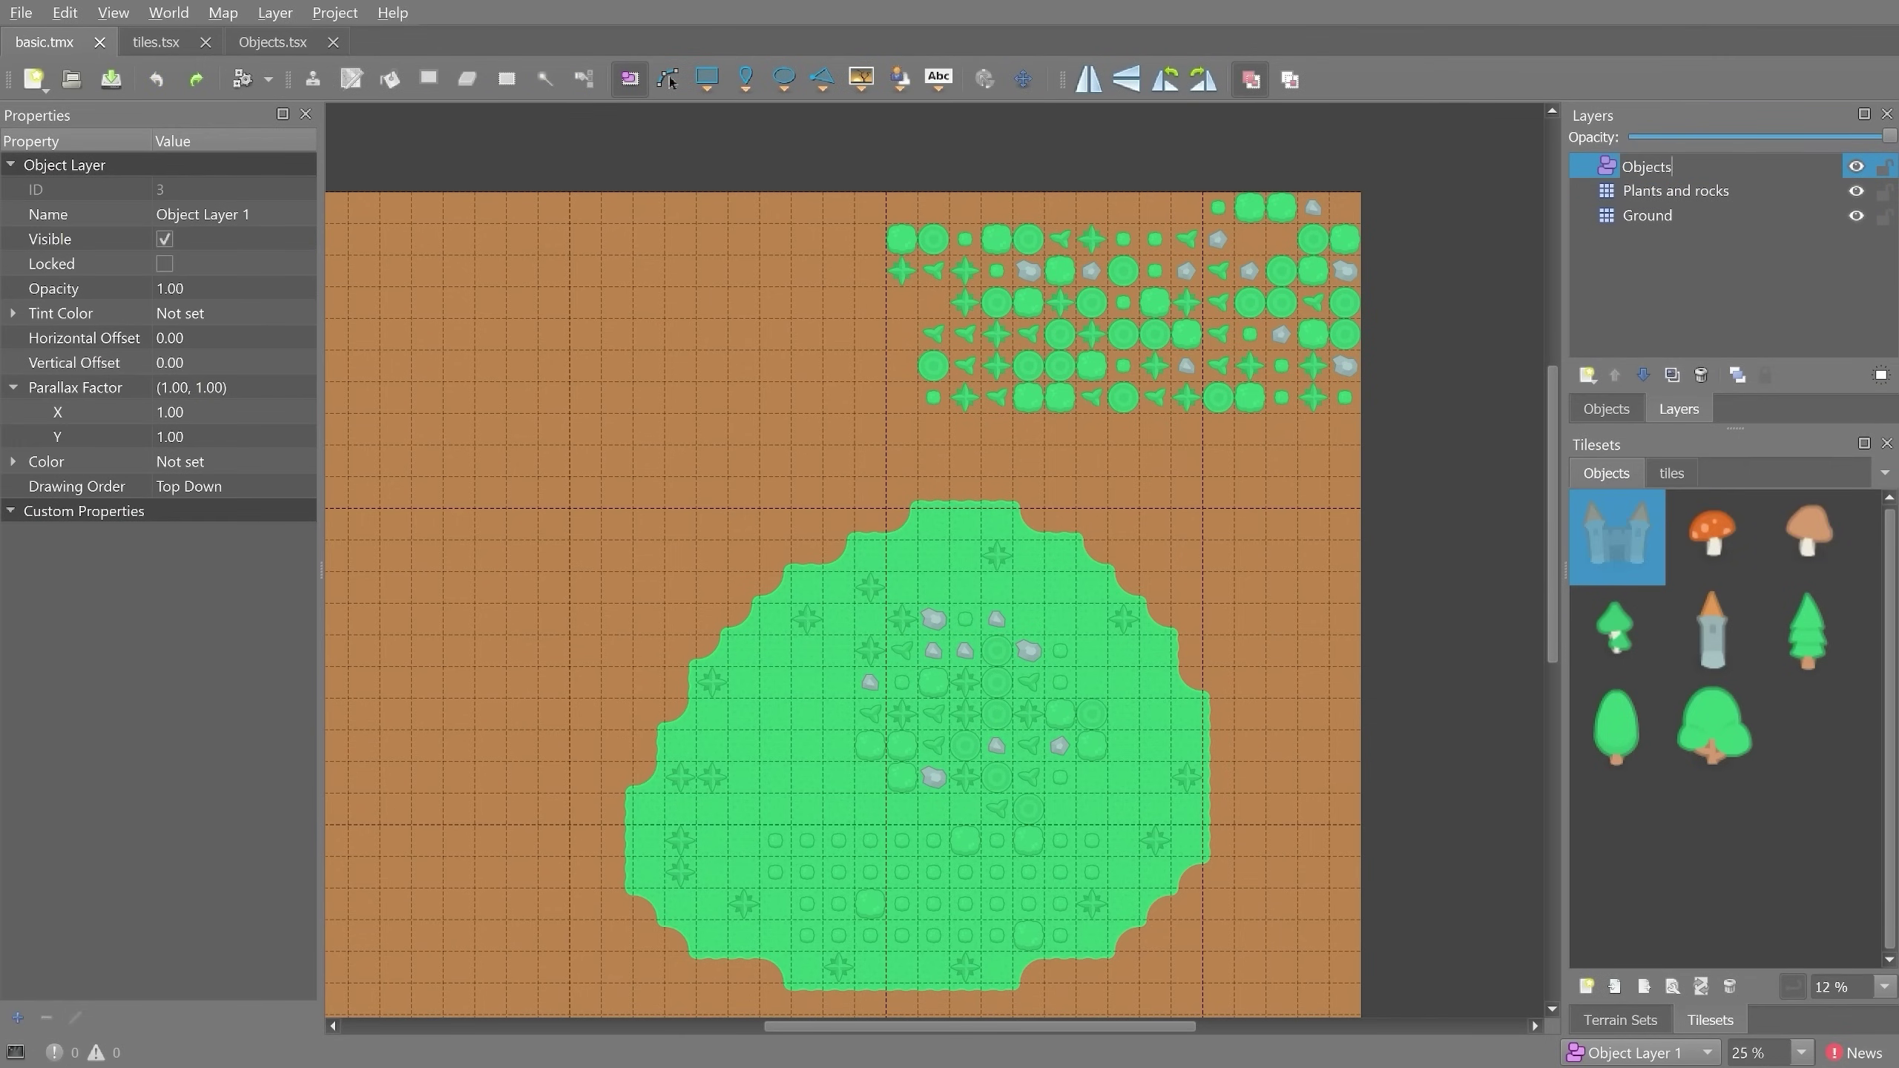
key("Return")
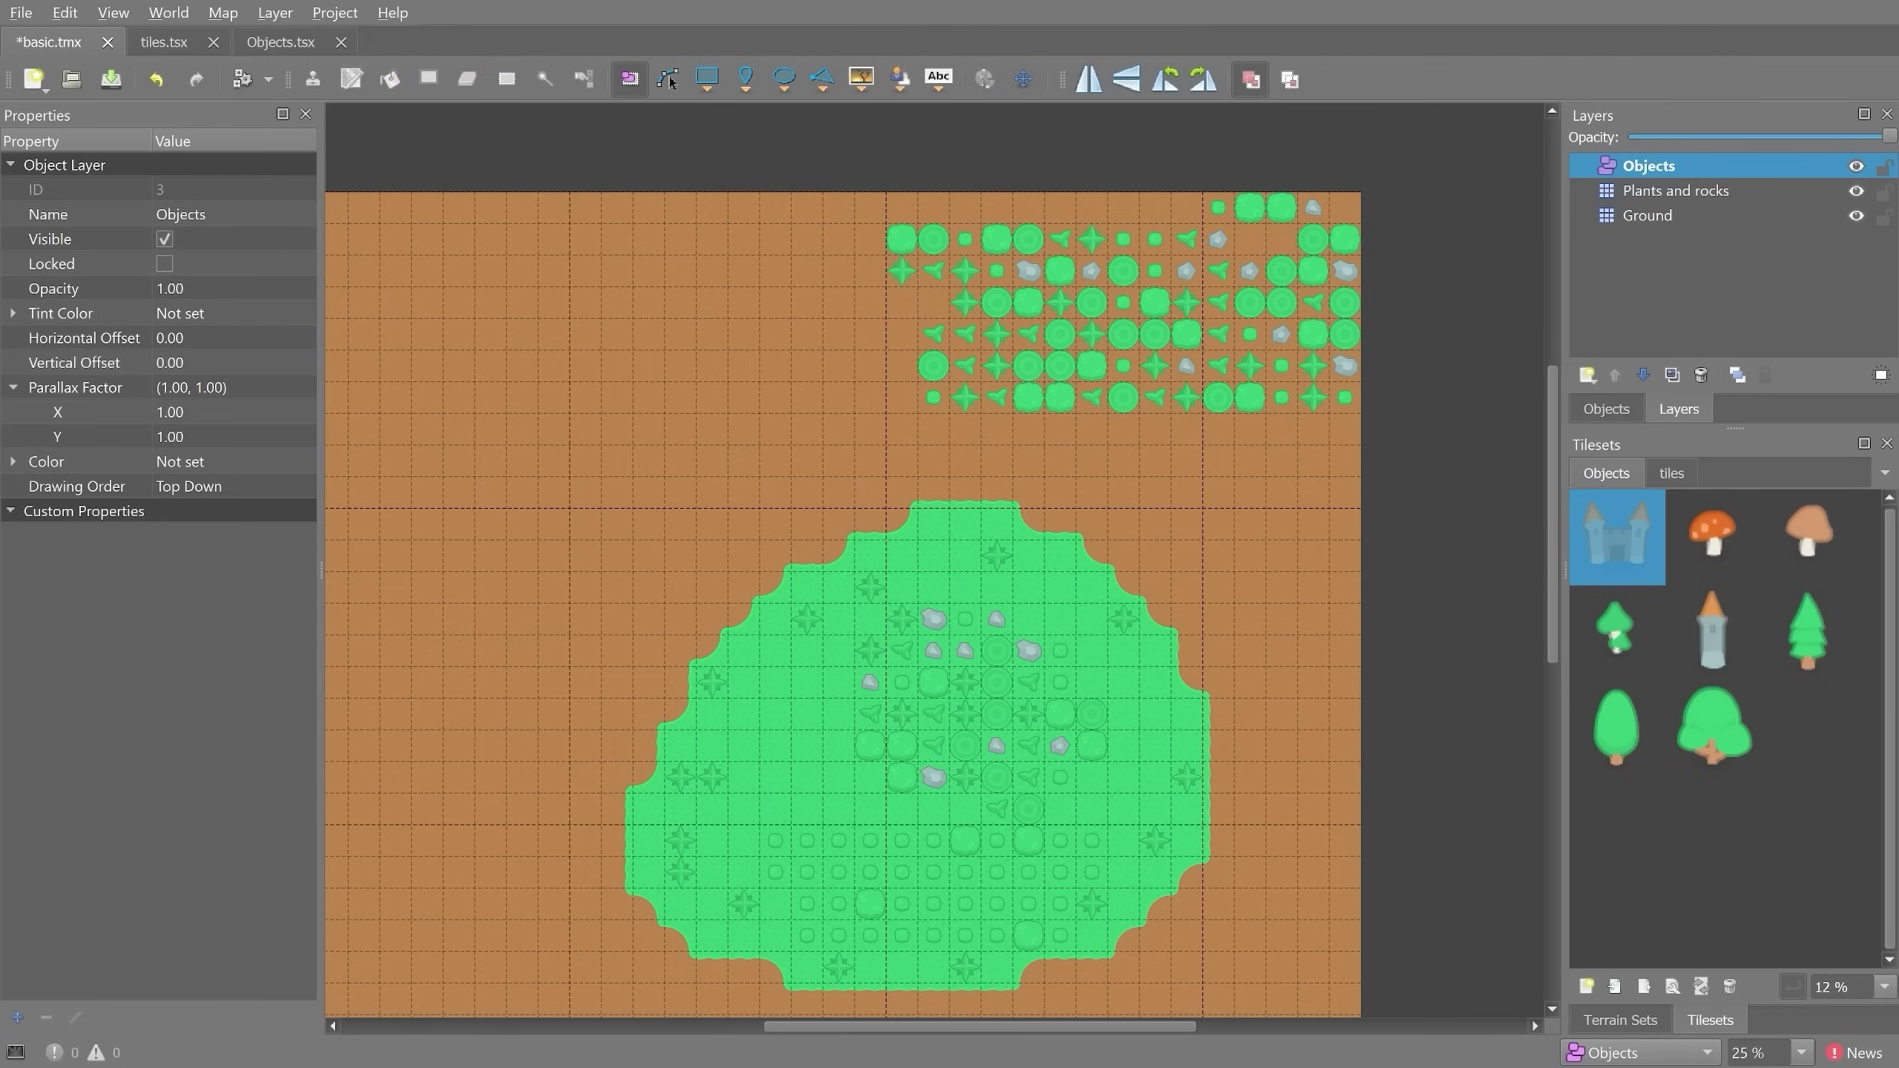
- Insert four castle tile objects freely on the dirt above and to the left of the grass
left_click(858, 87)
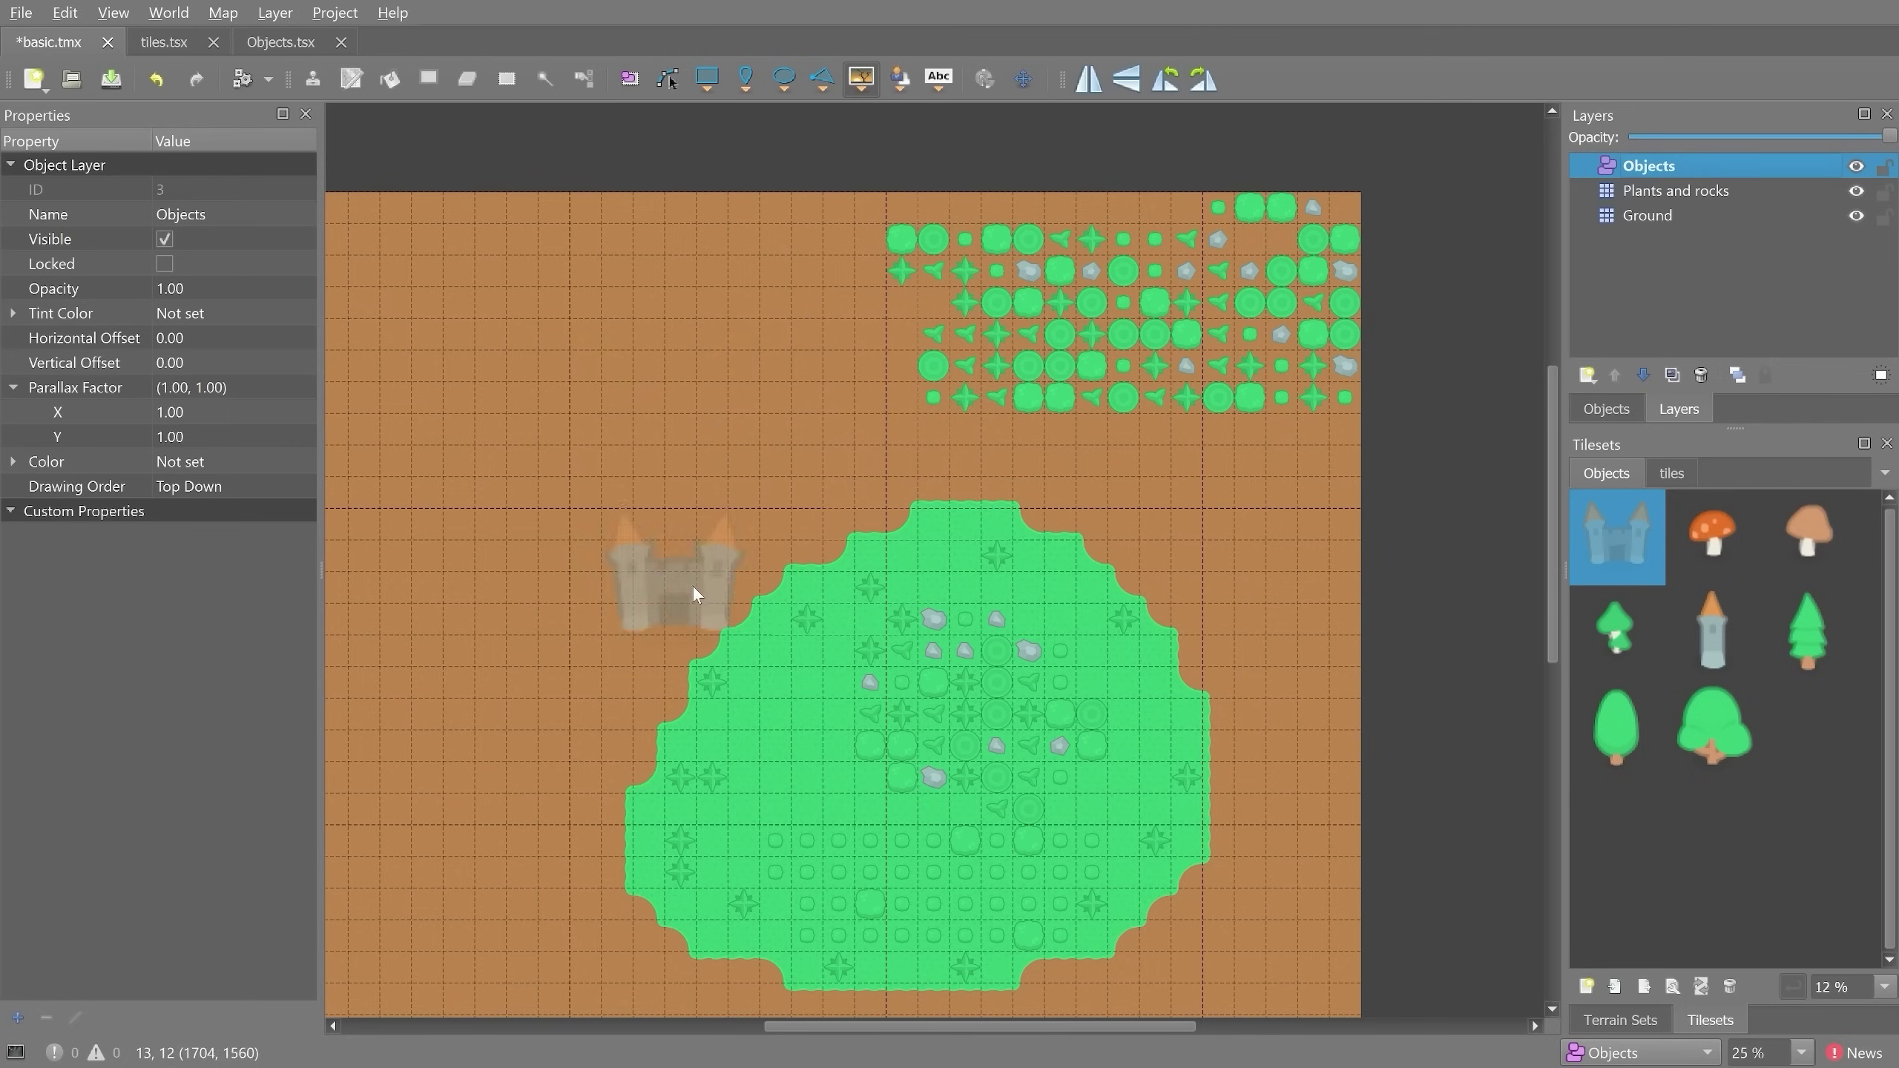
left_click(657, 391)
left_click(863, 437)
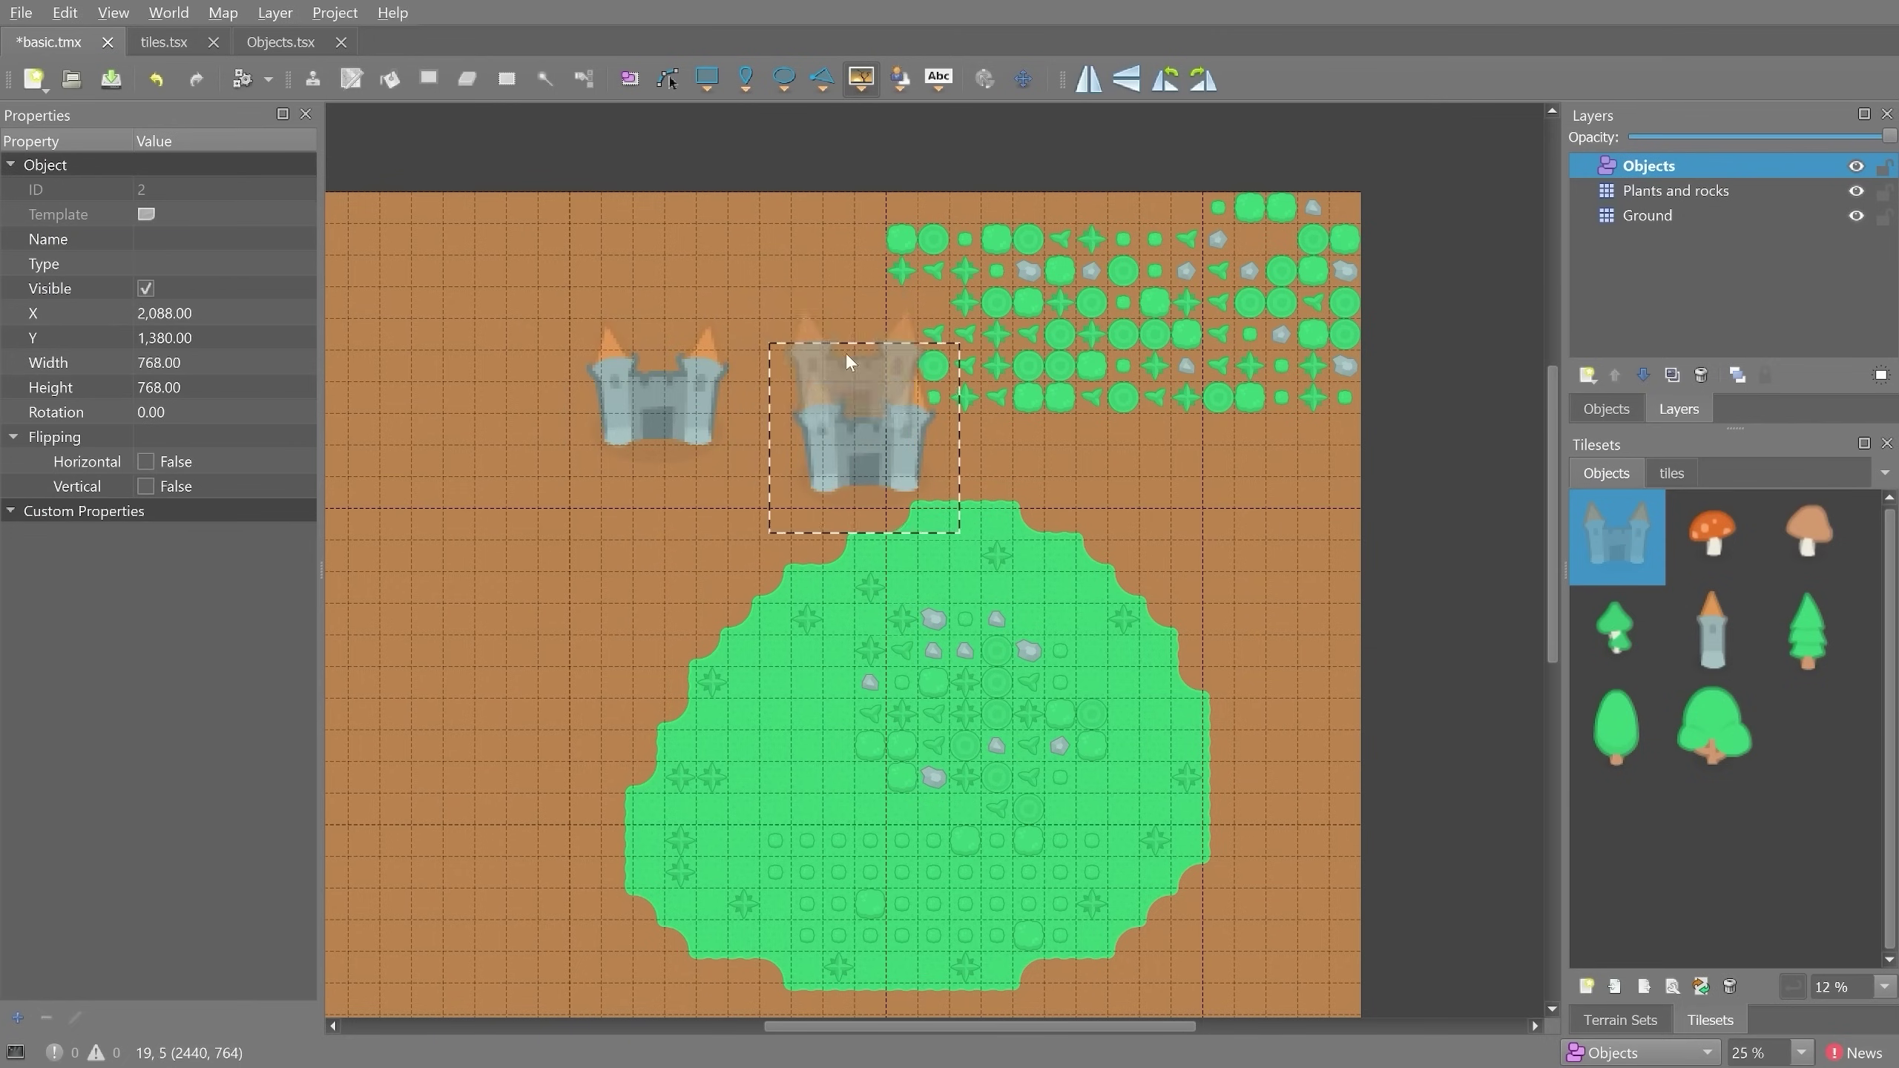
left_click(801, 275)
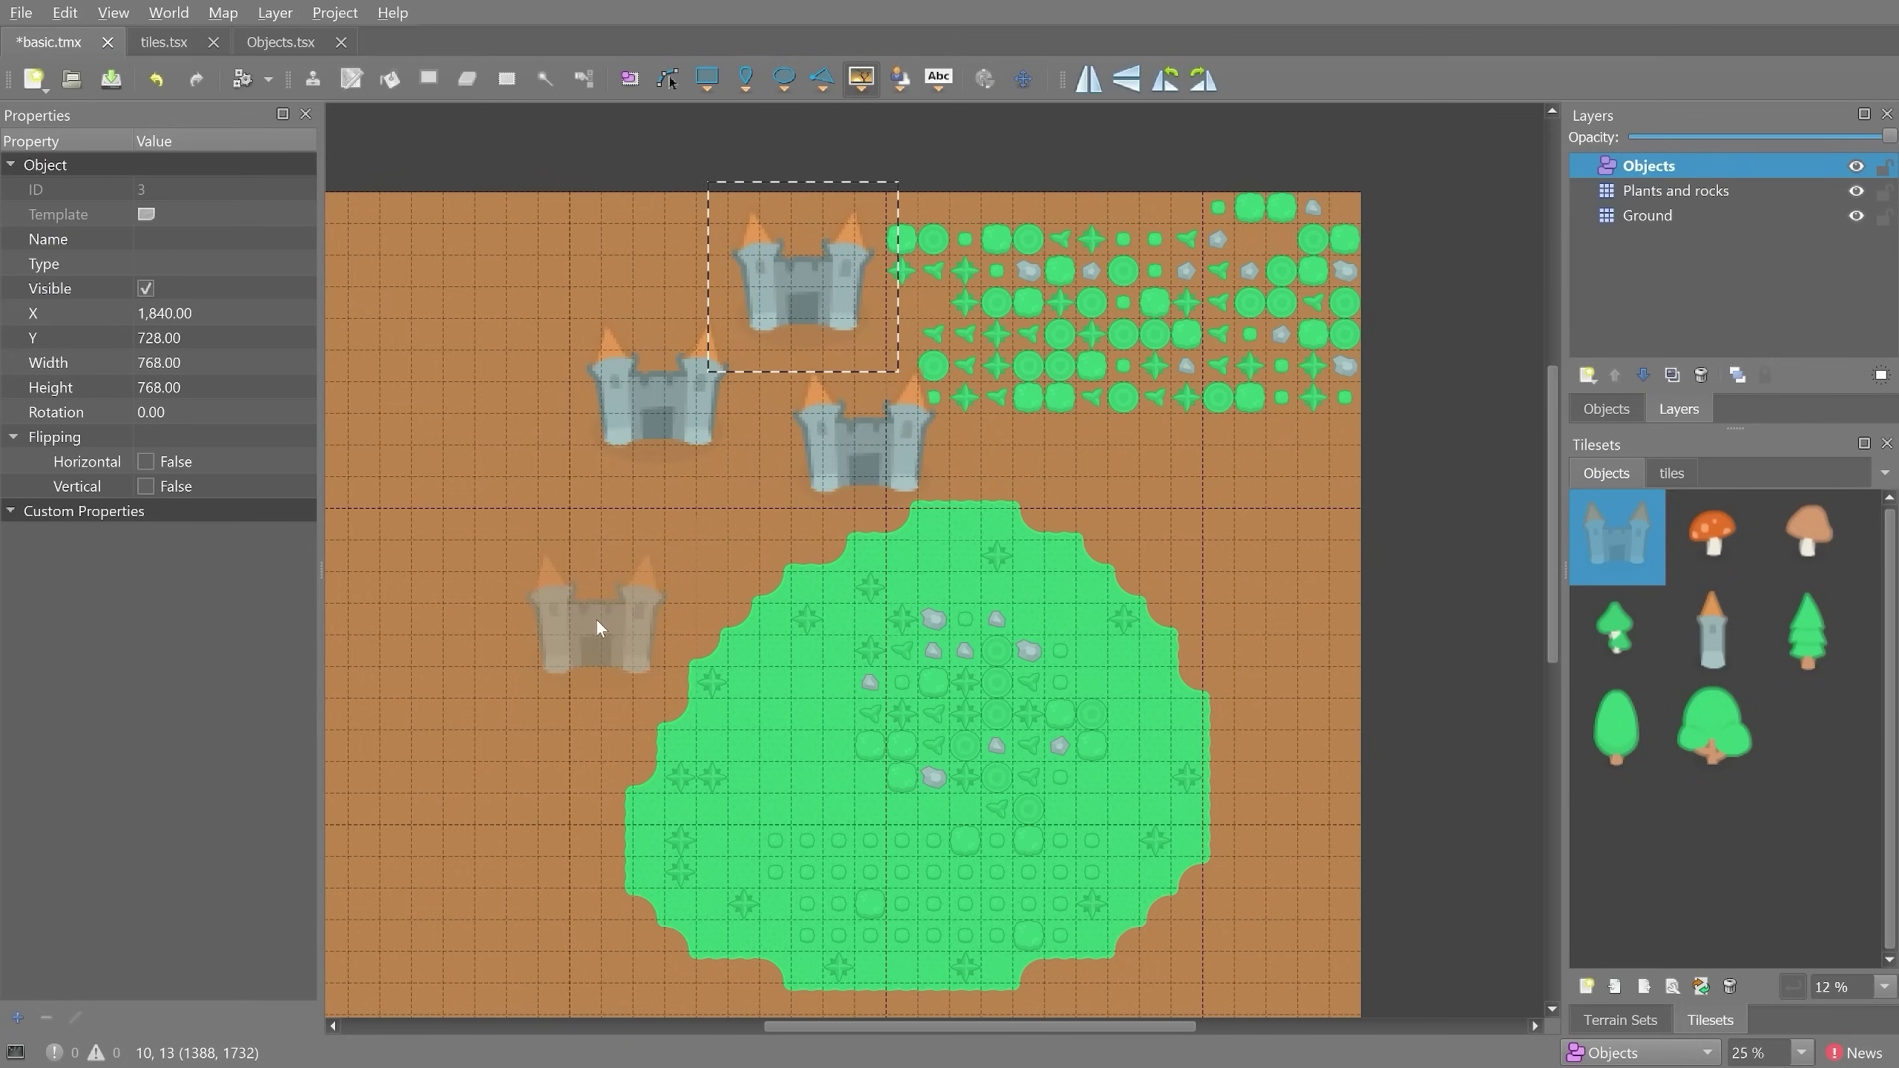
left_click(629, 612)
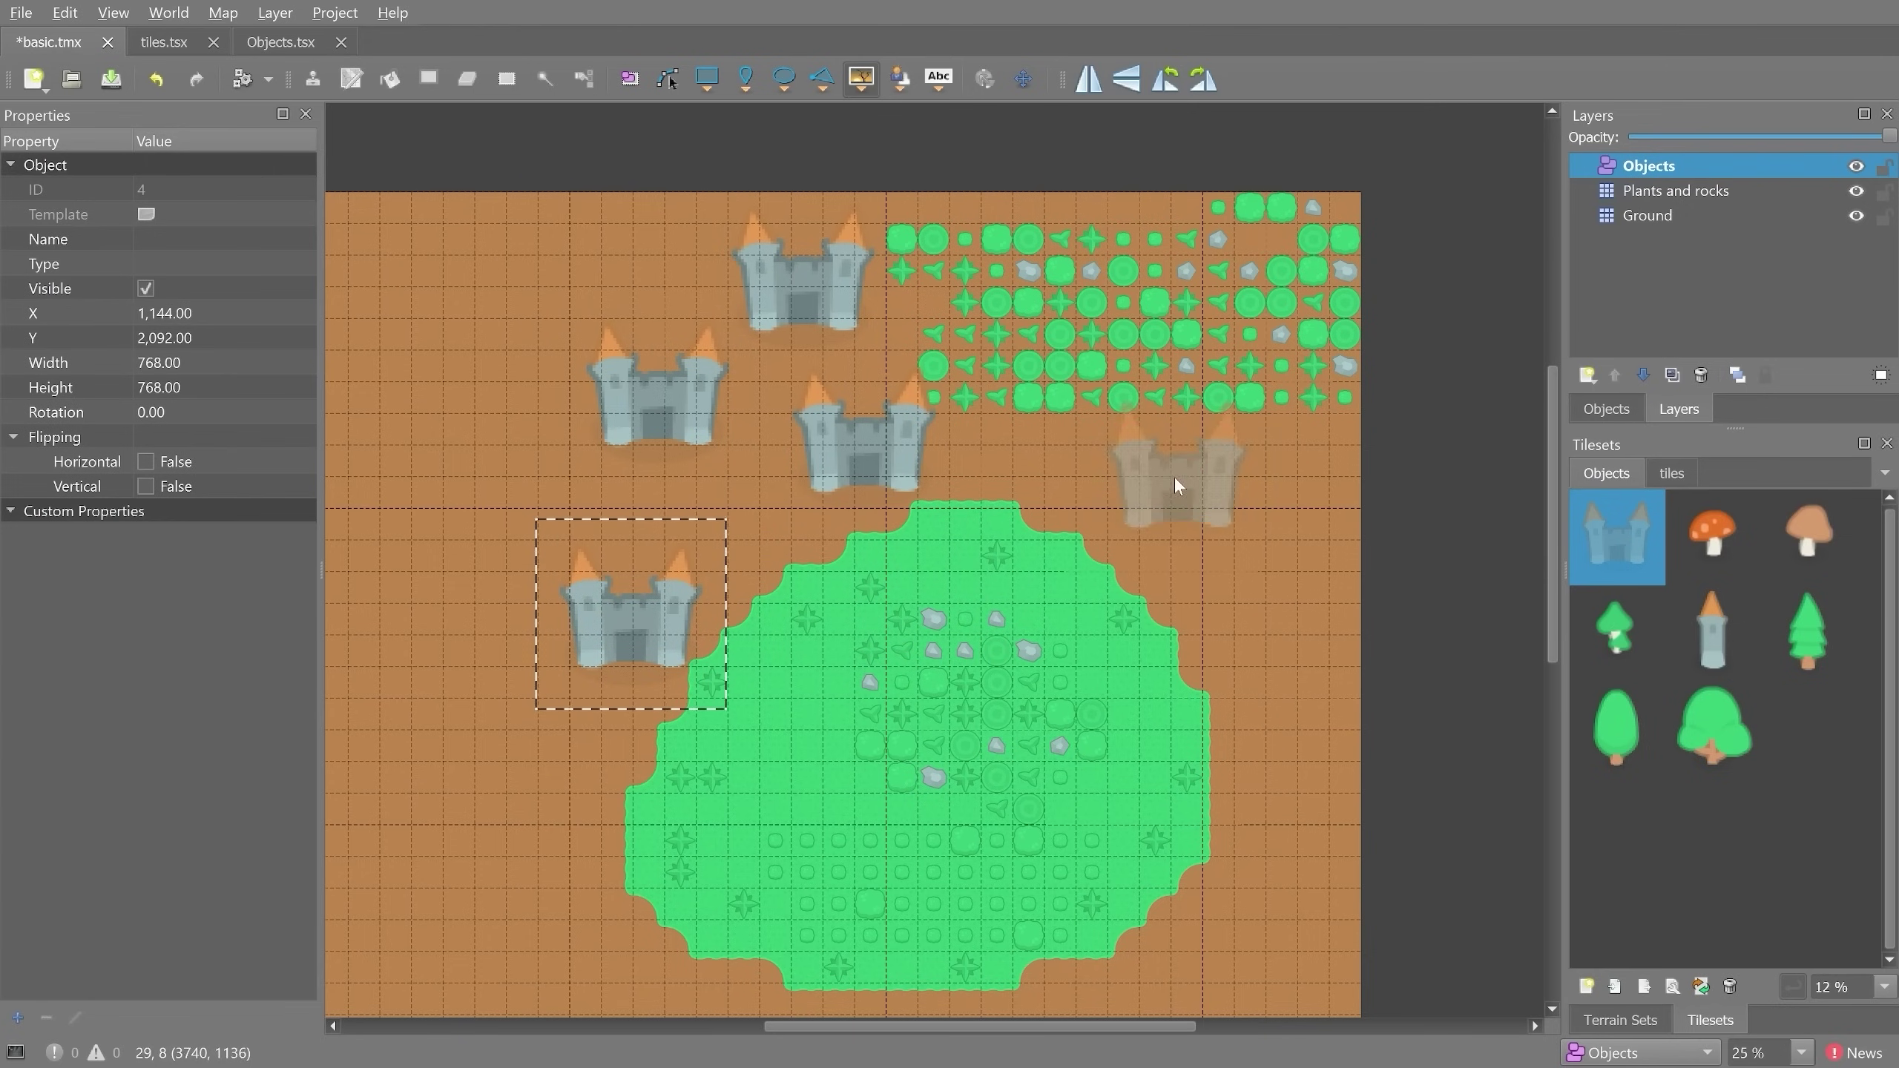
- Insert five small mushroom_1 objects around the upper edge of the grass, near the lower-right castle of the upper group
left_click(1708, 535)
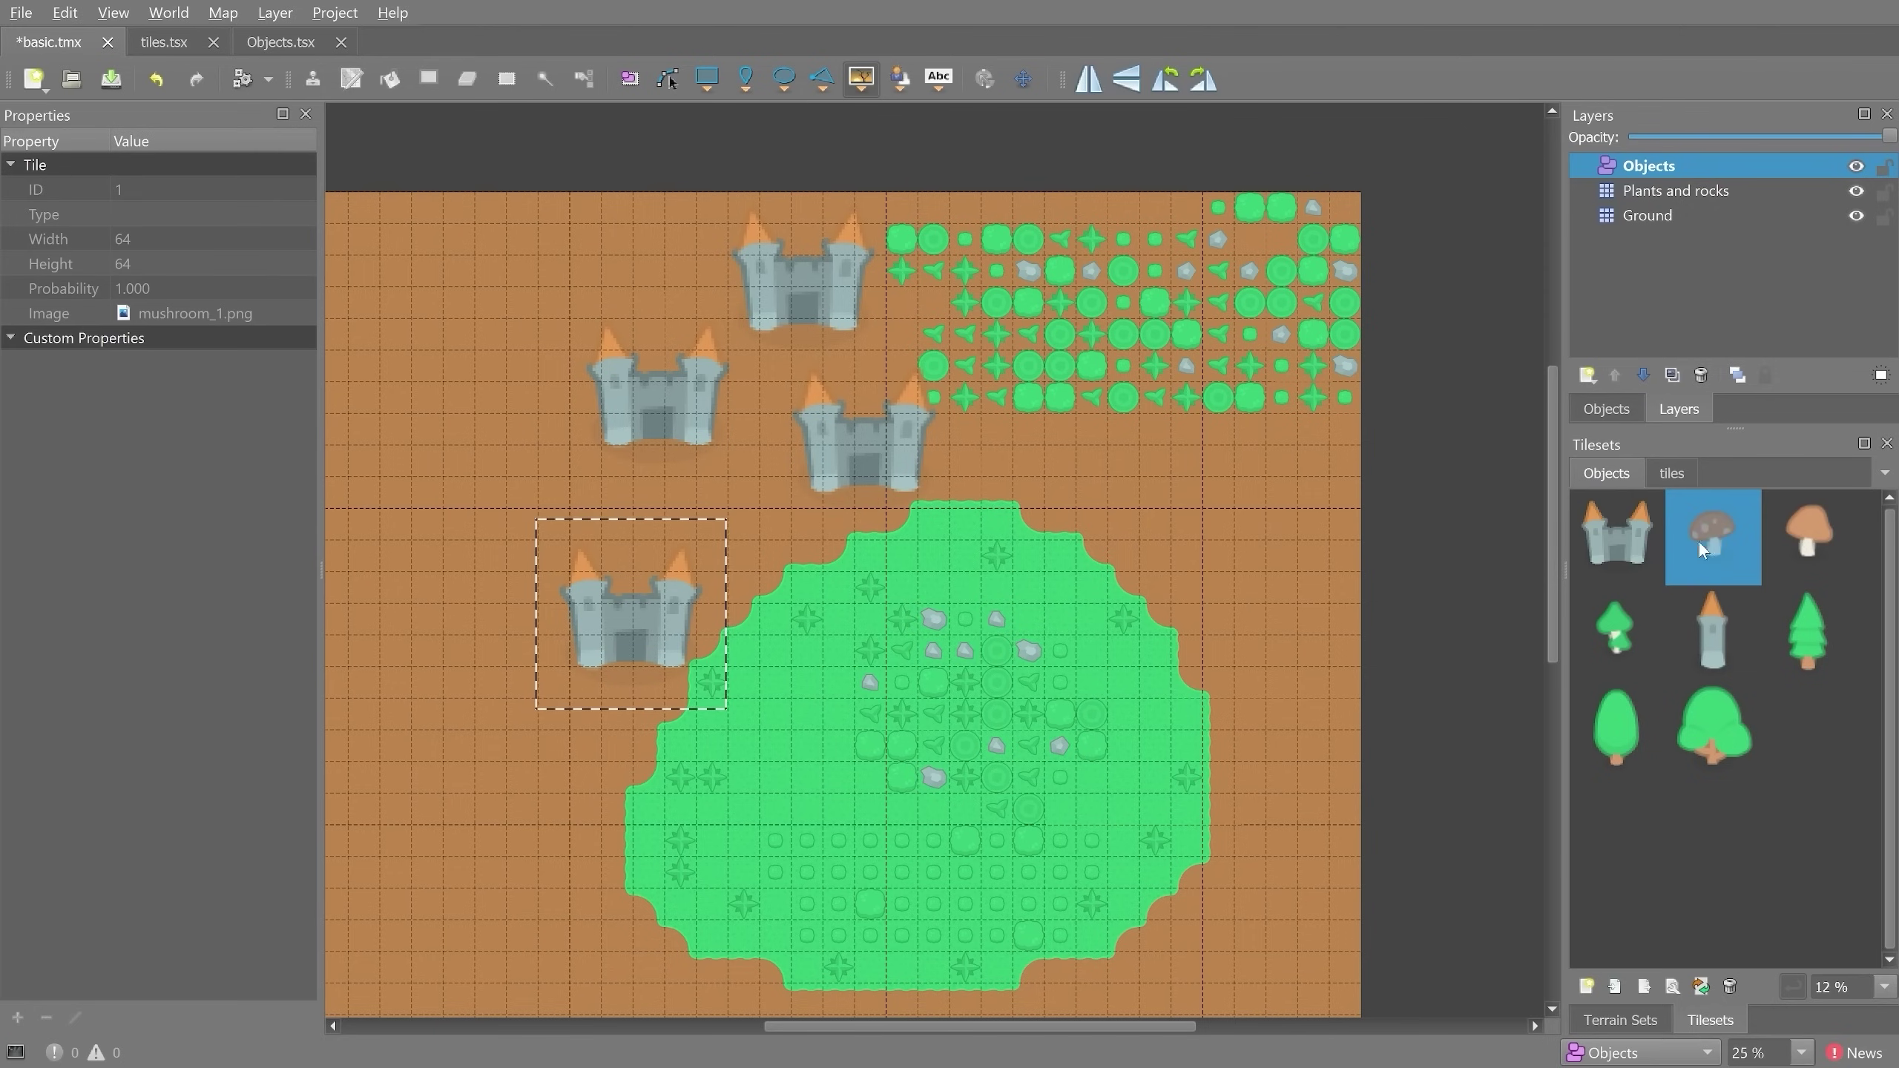
left_click(985, 464)
left_click(953, 430)
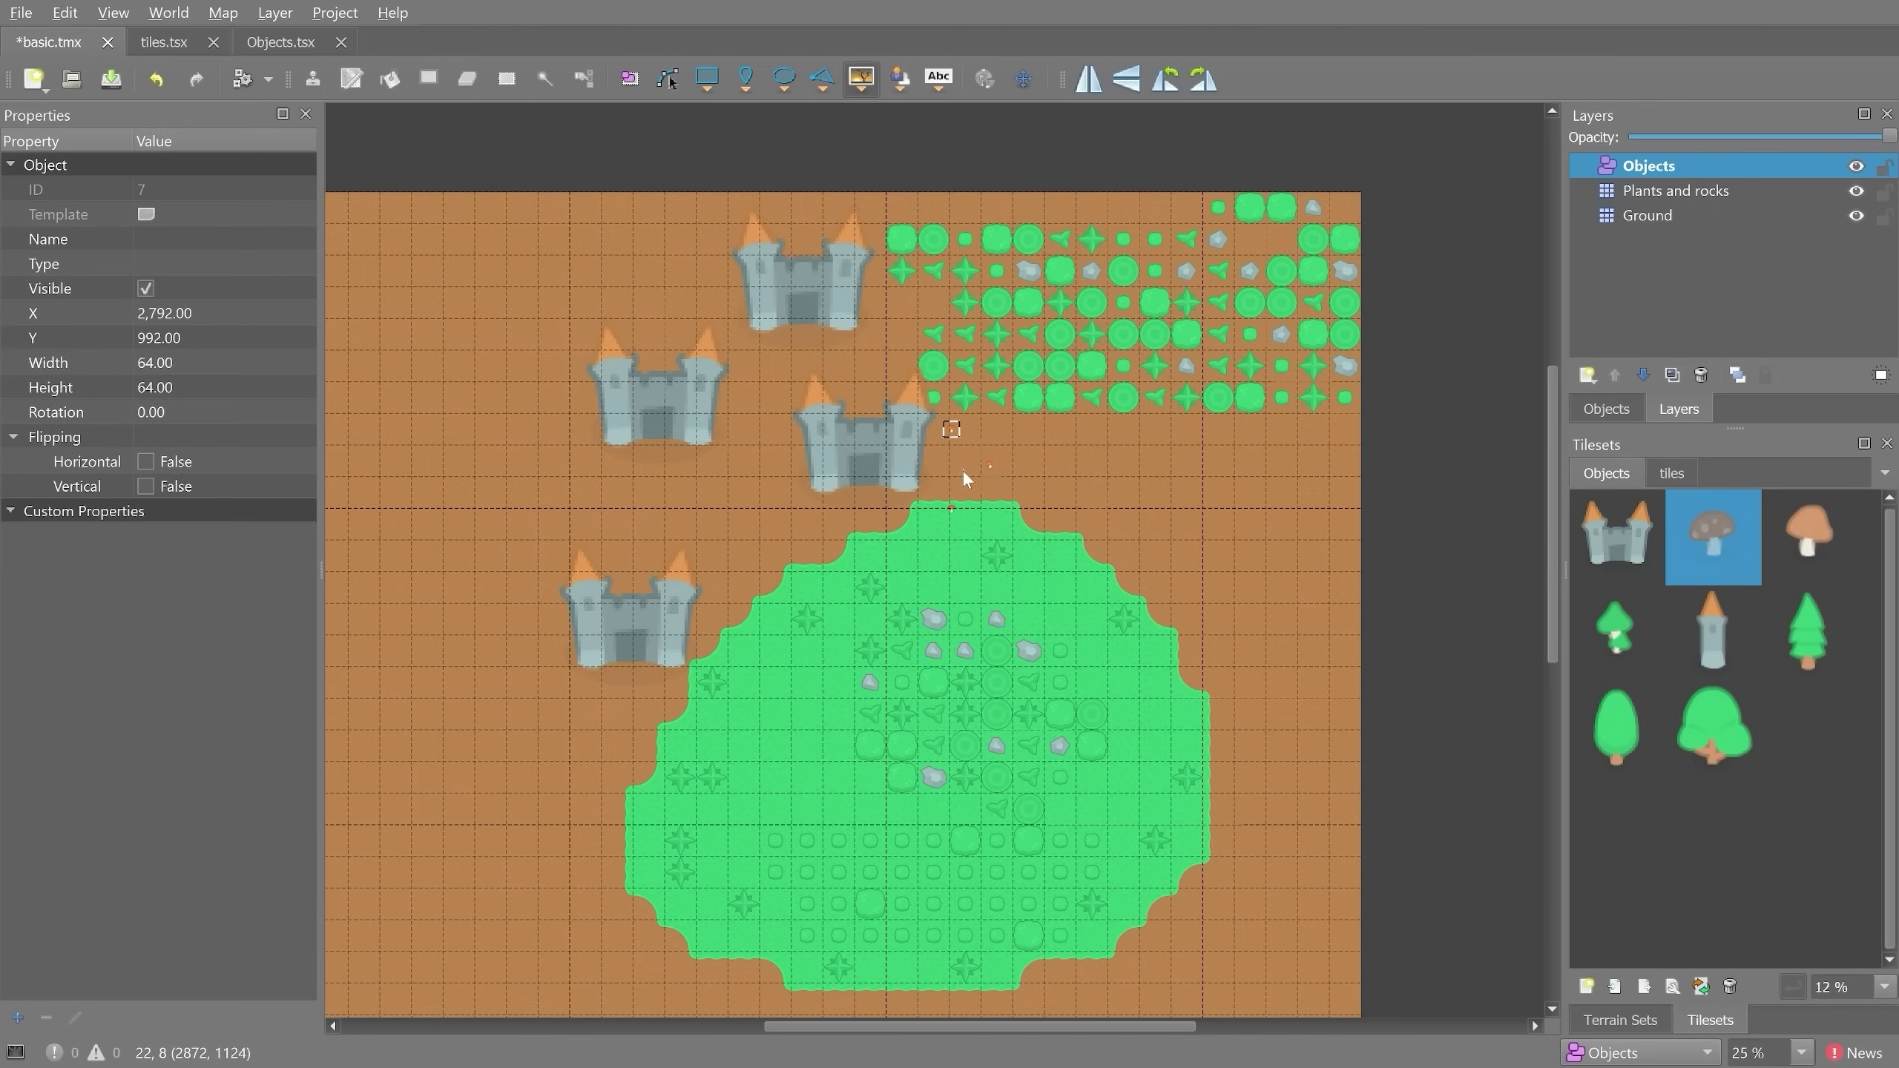
left_click(965, 472)
left_click(1002, 510)
left_click(865, 525)
- Insert four tree_1 objects along the upper edge of the grass and just below the castles
left_click(1809, 632)
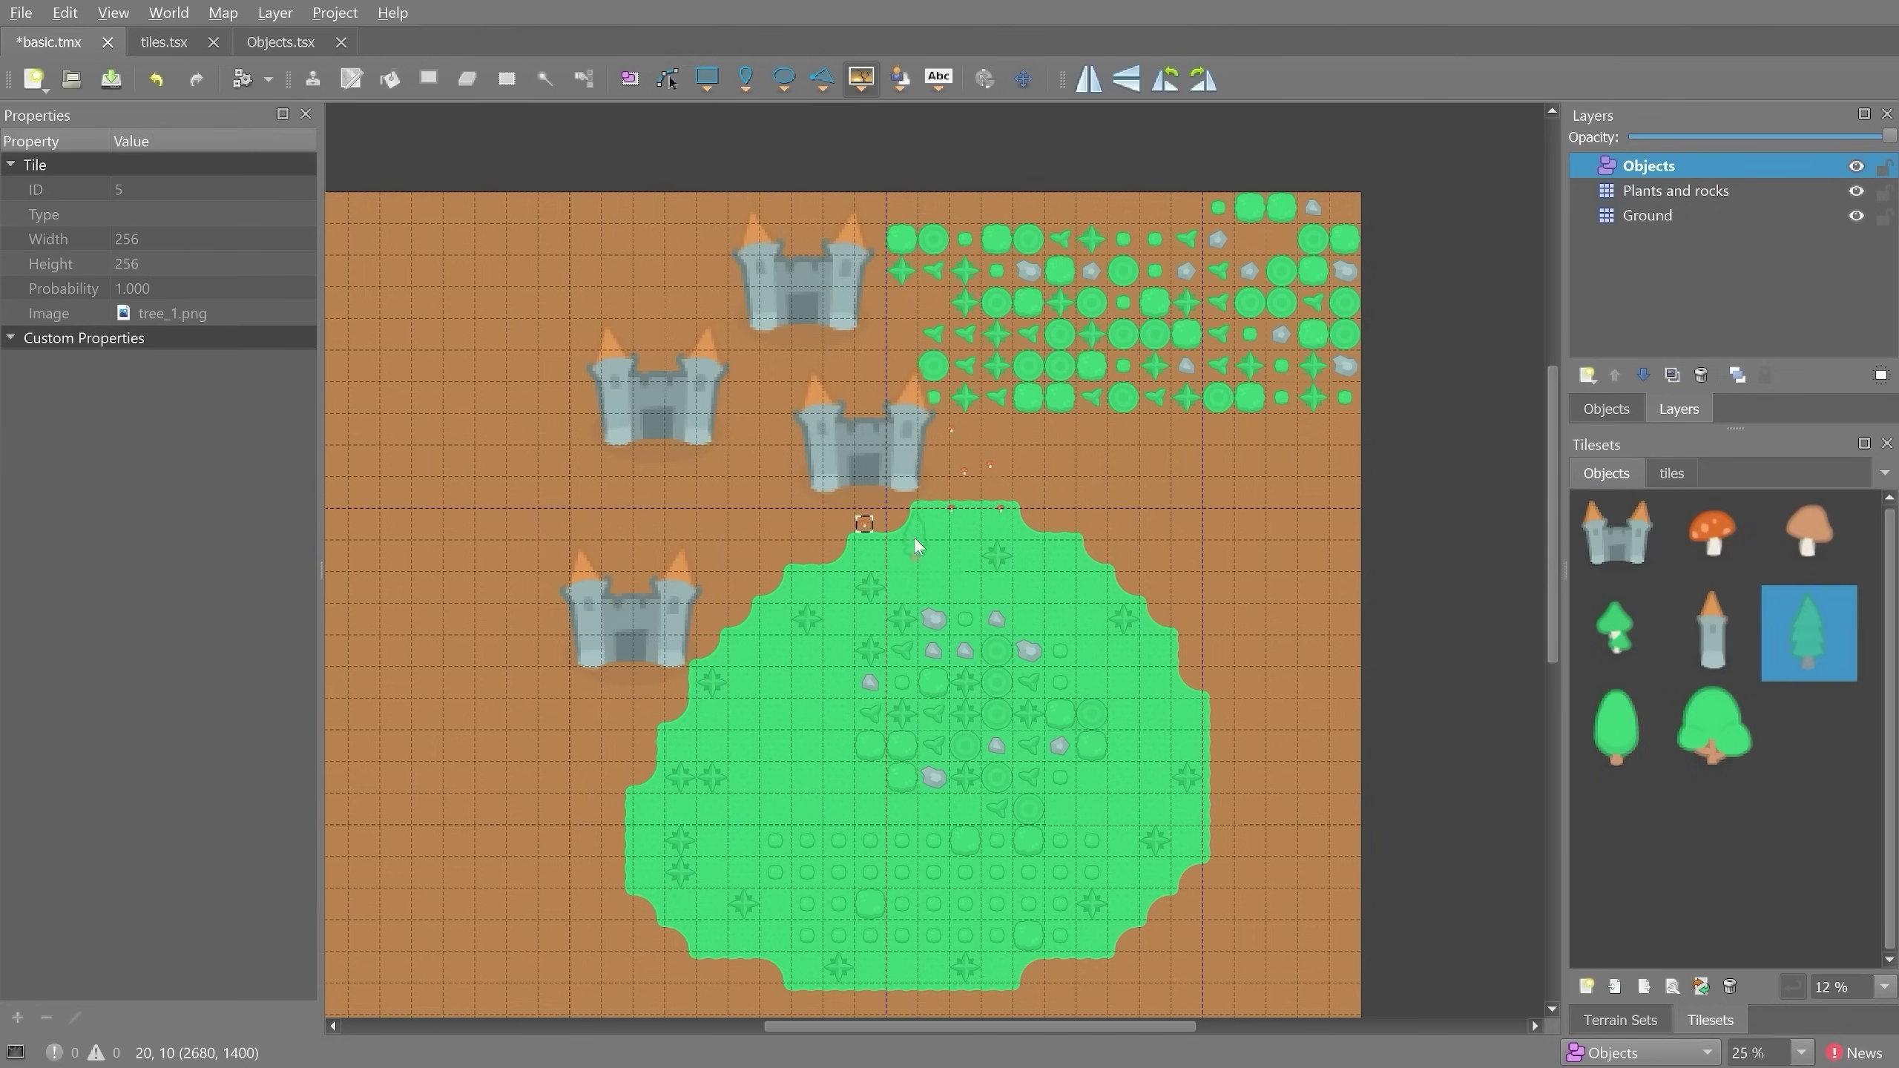
left_click(783, 499)
left_click(889, 486)
left_click(926, 549)
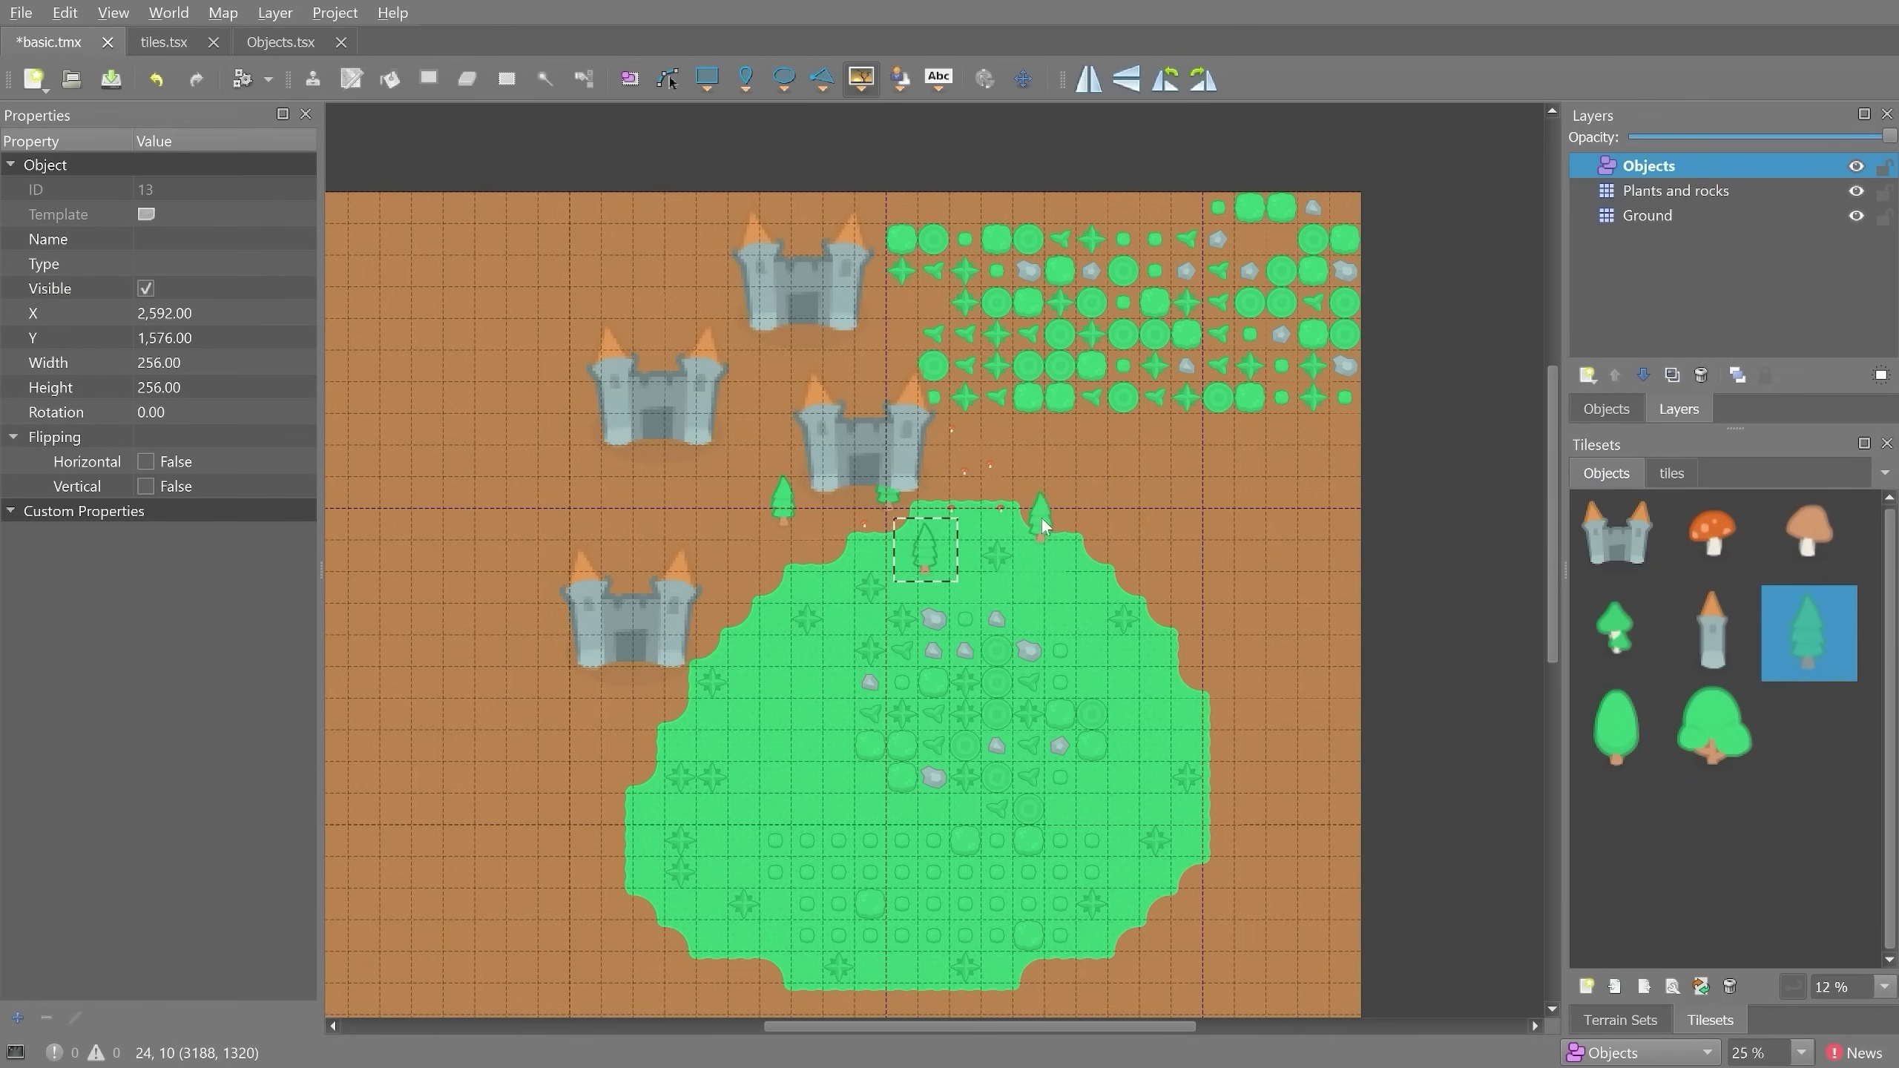
left_click(1041, 518)
- Insert two tower objects in the gaps between the three upper castles
left_click(1723, 617)
left_click(764, 396)
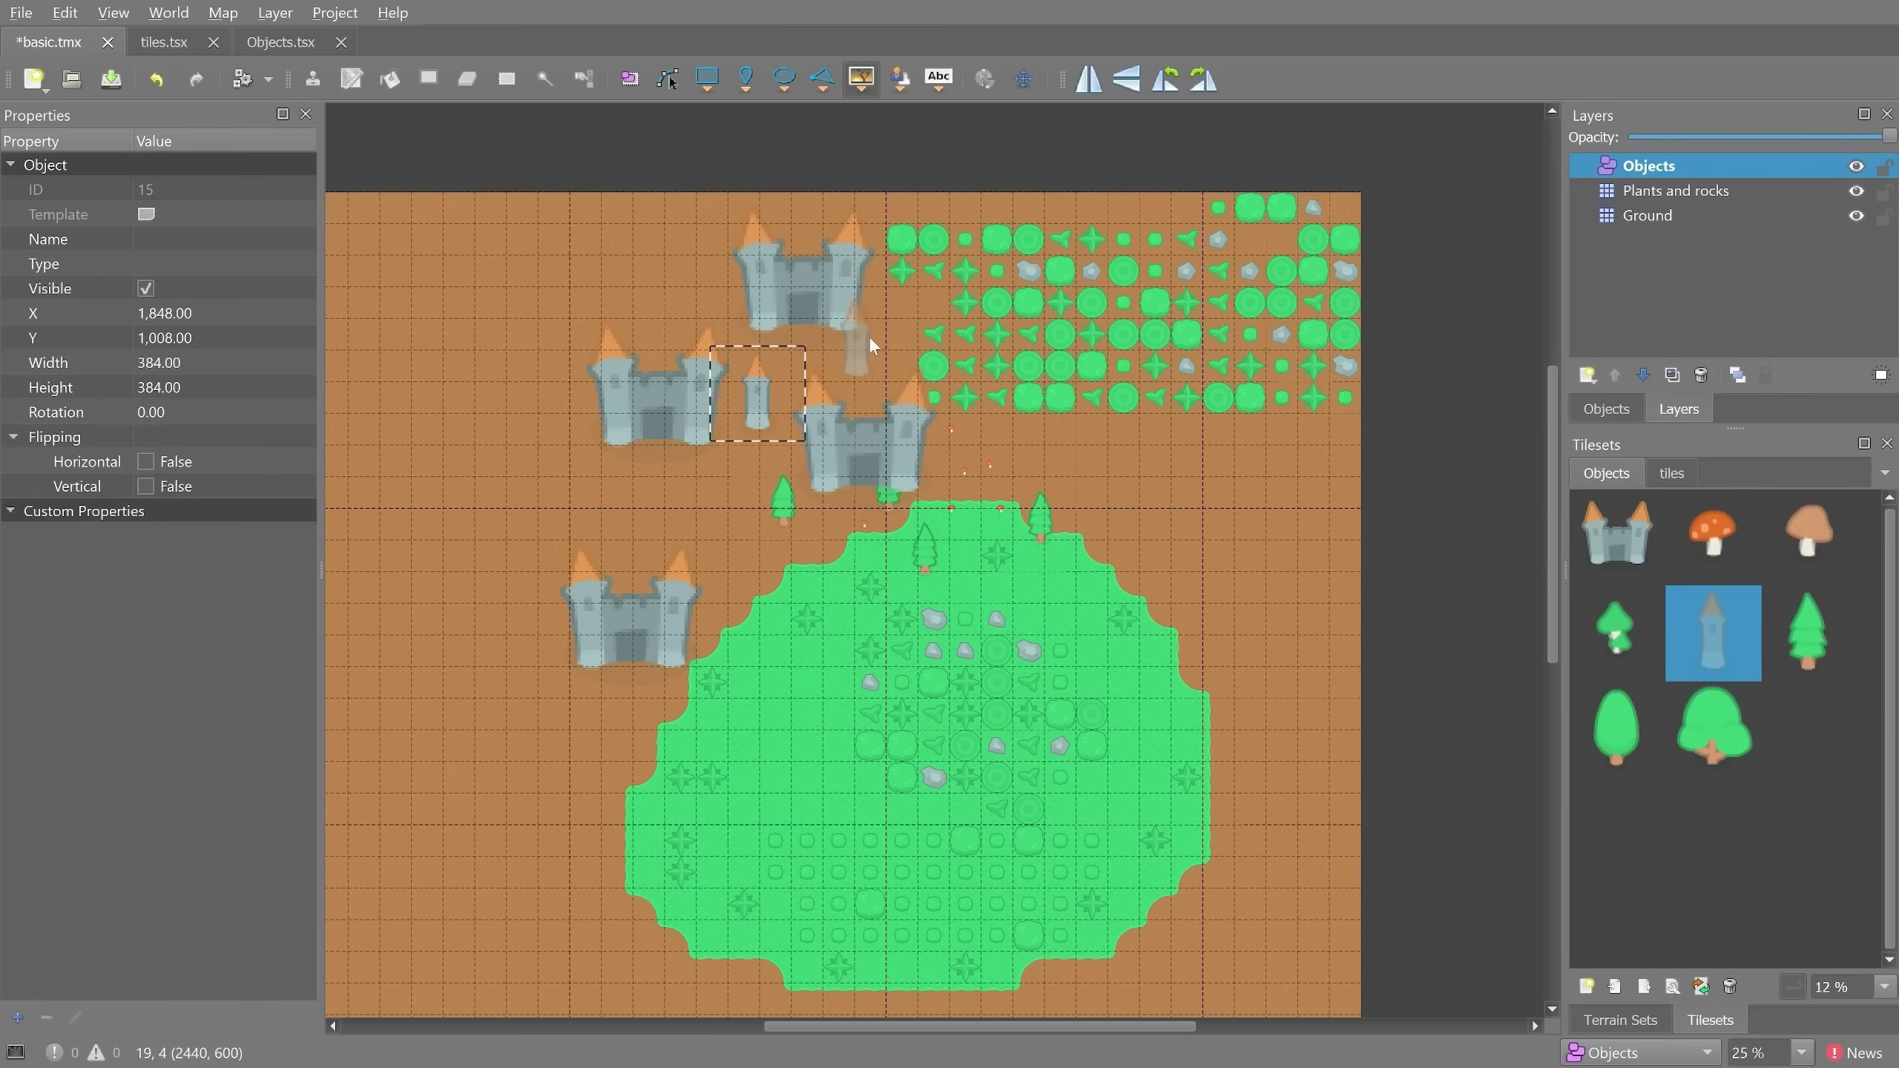
left_click(886, 338)
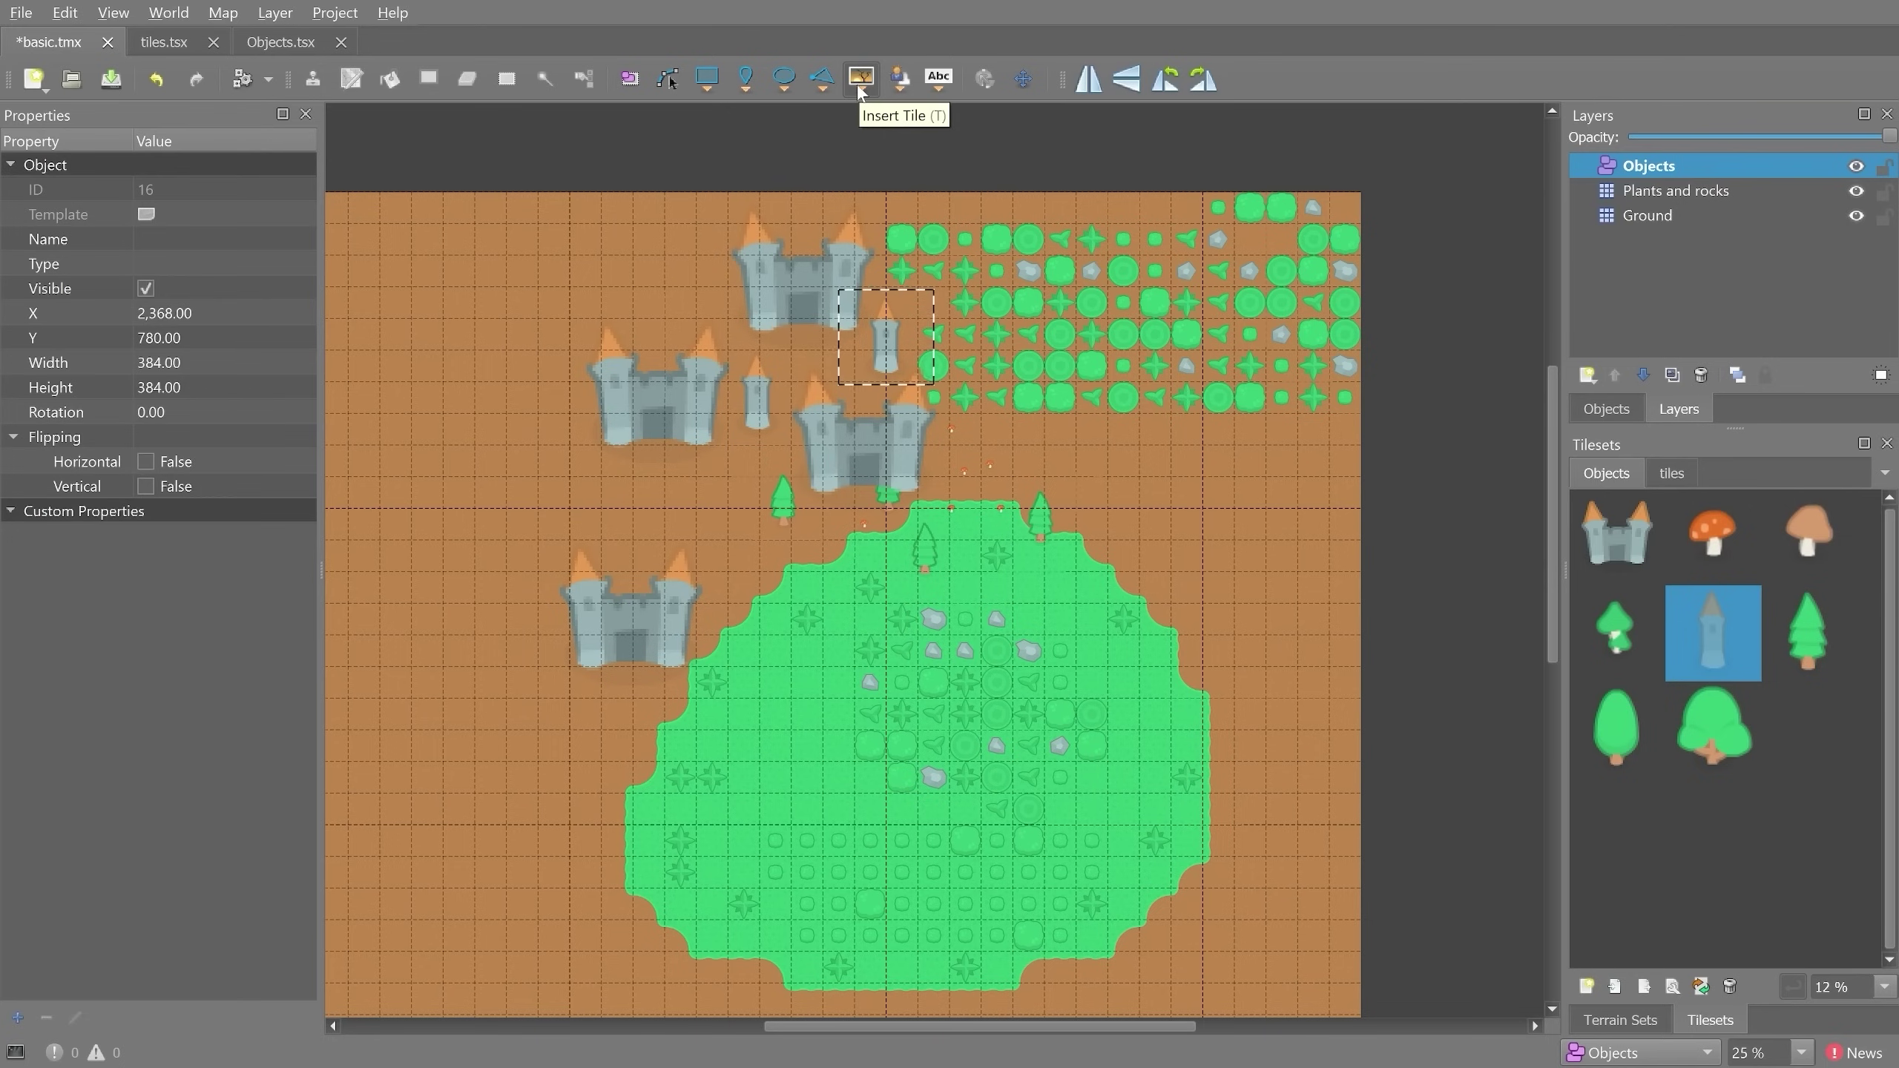
- Select the placed castles one by one as objects and shrink the leftmost of the three upper castles to about 724 × 744
left_click(627, 79)
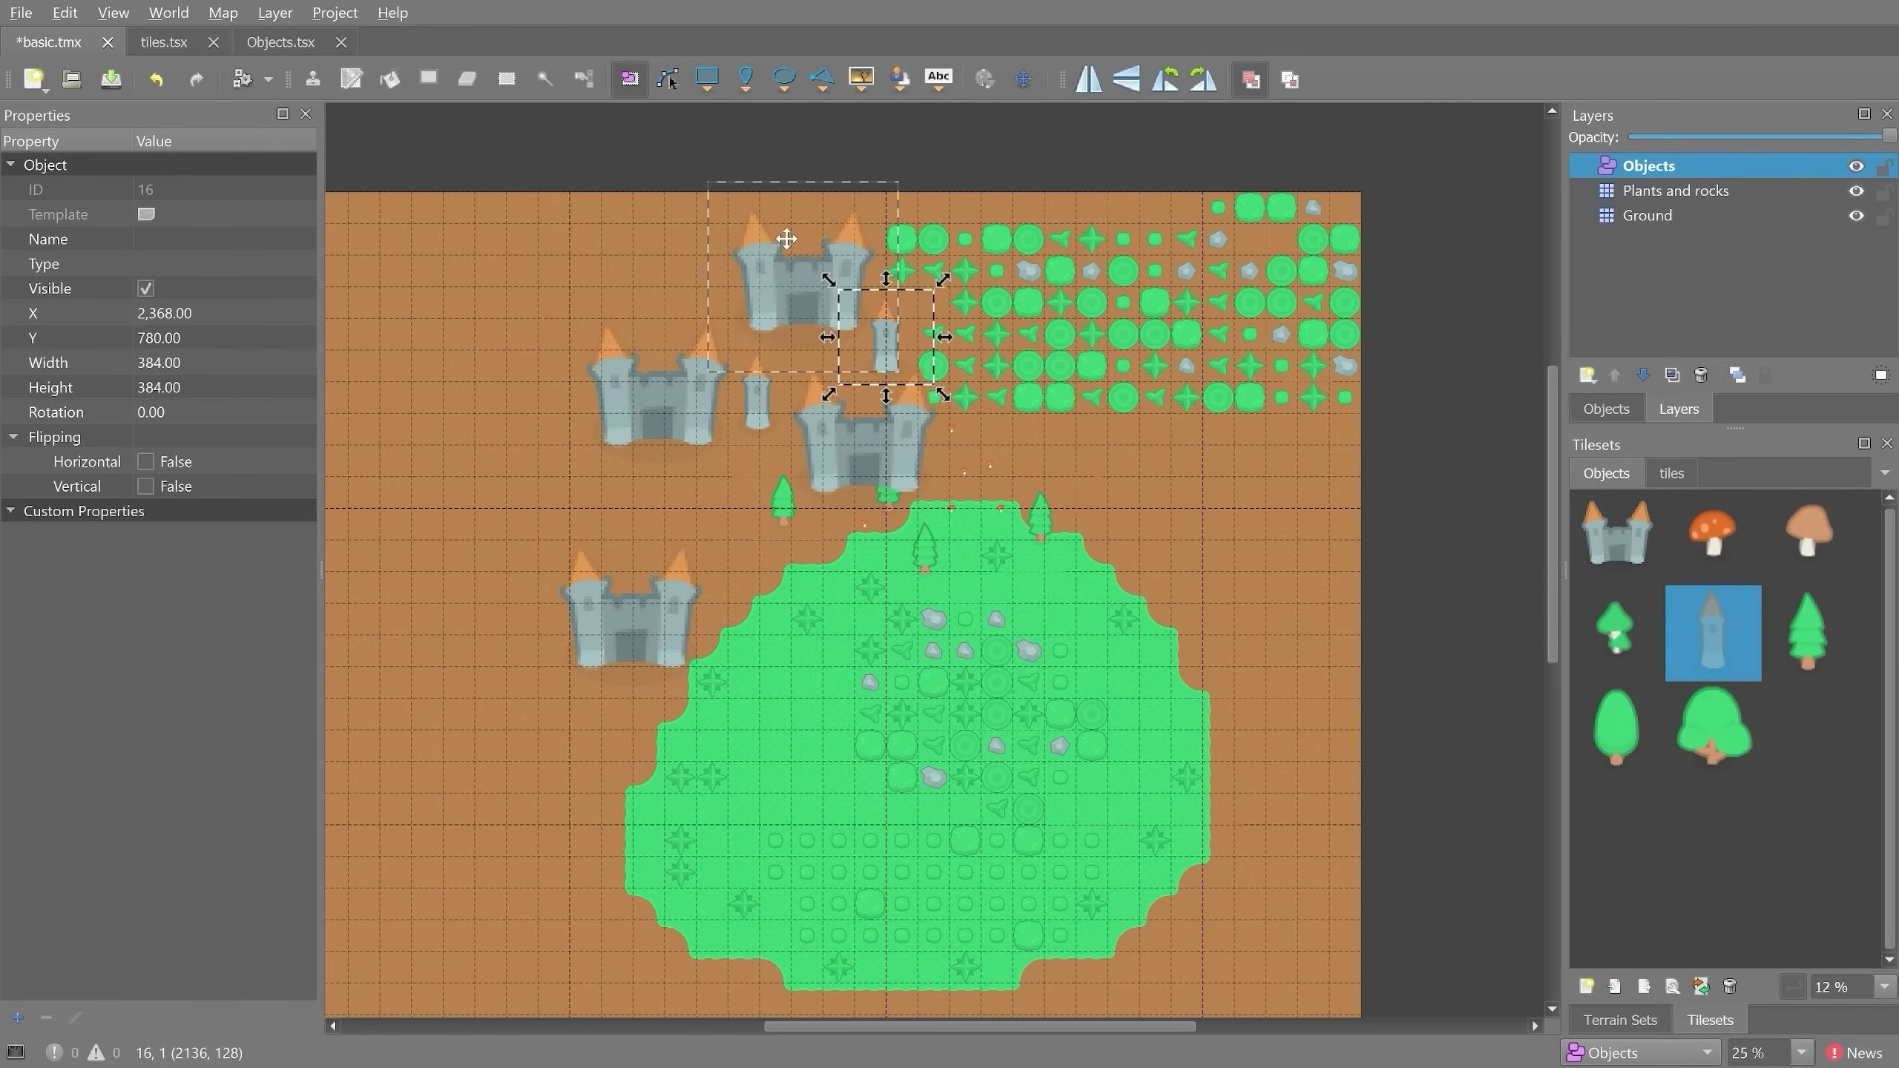
left_click(764, 263)
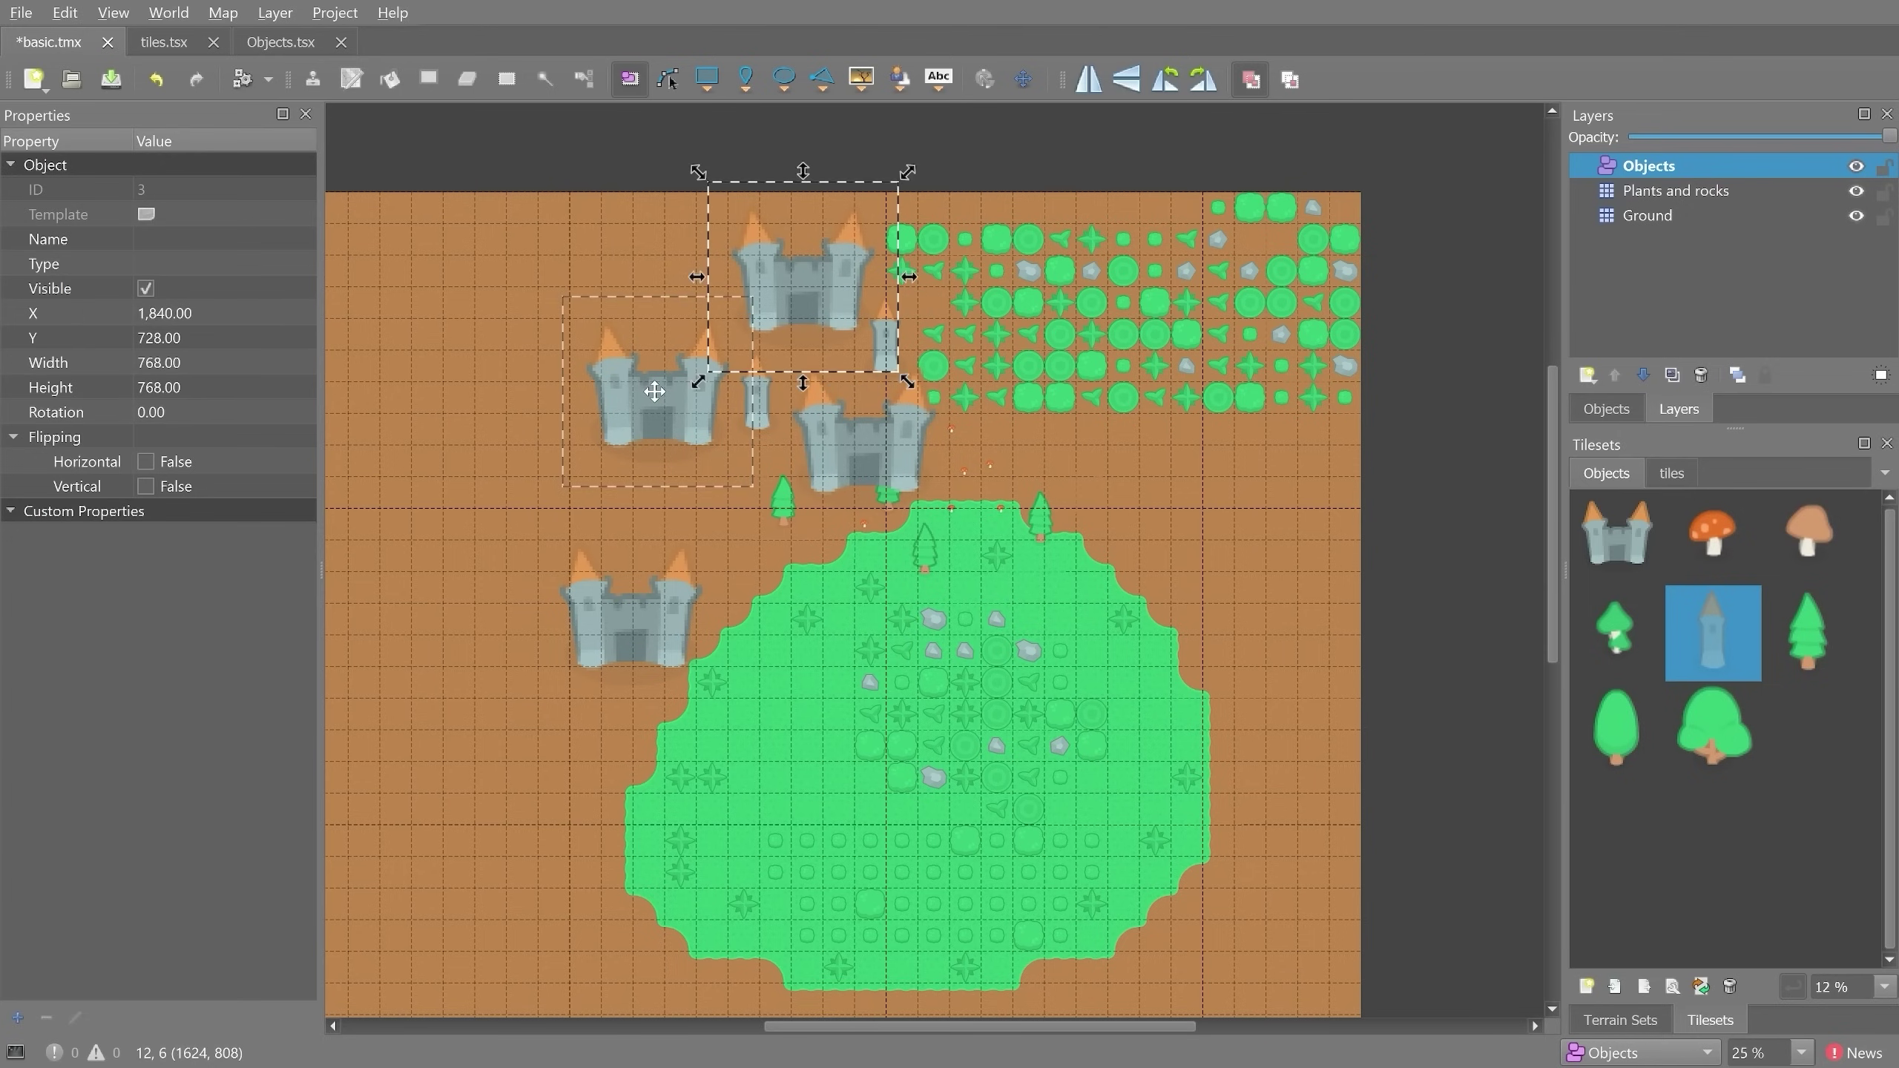
left_click(654, 391)
left_click(864, 433)
left_click(667, 597)
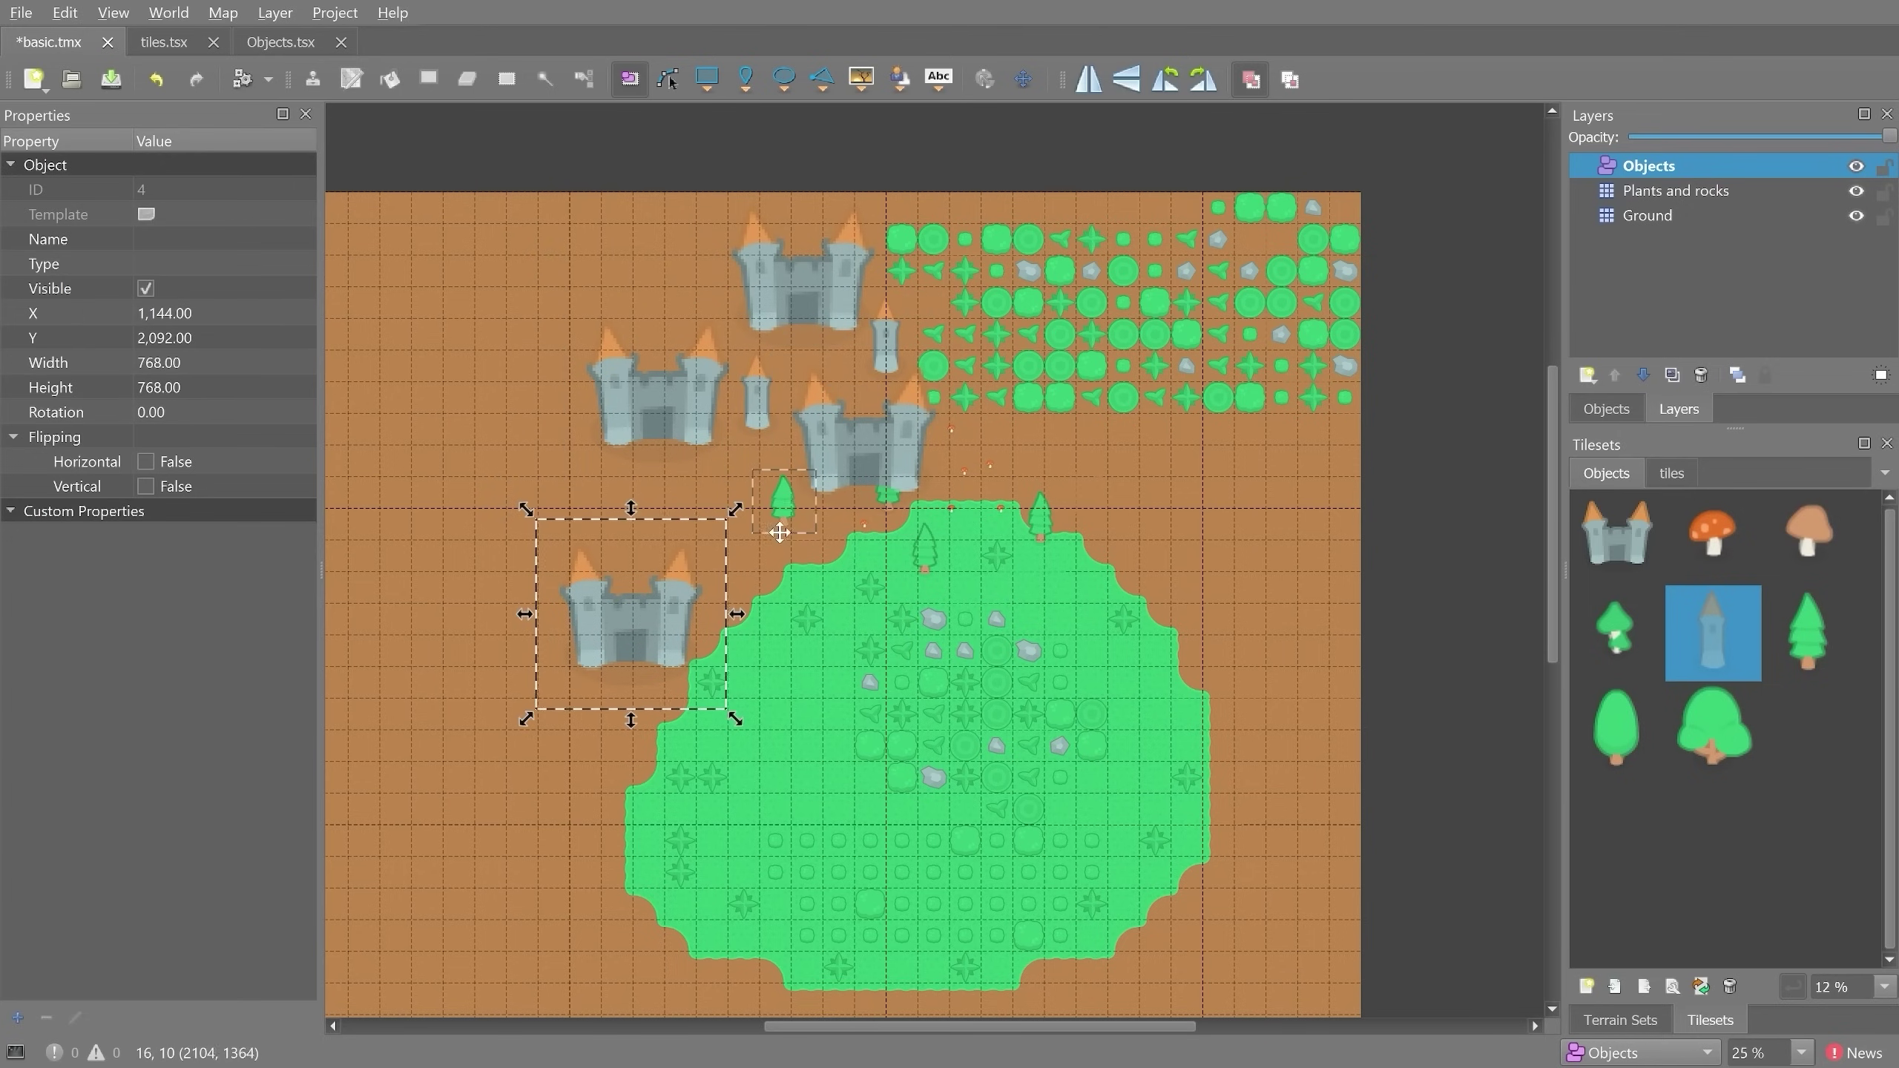
left_click(689, 398)
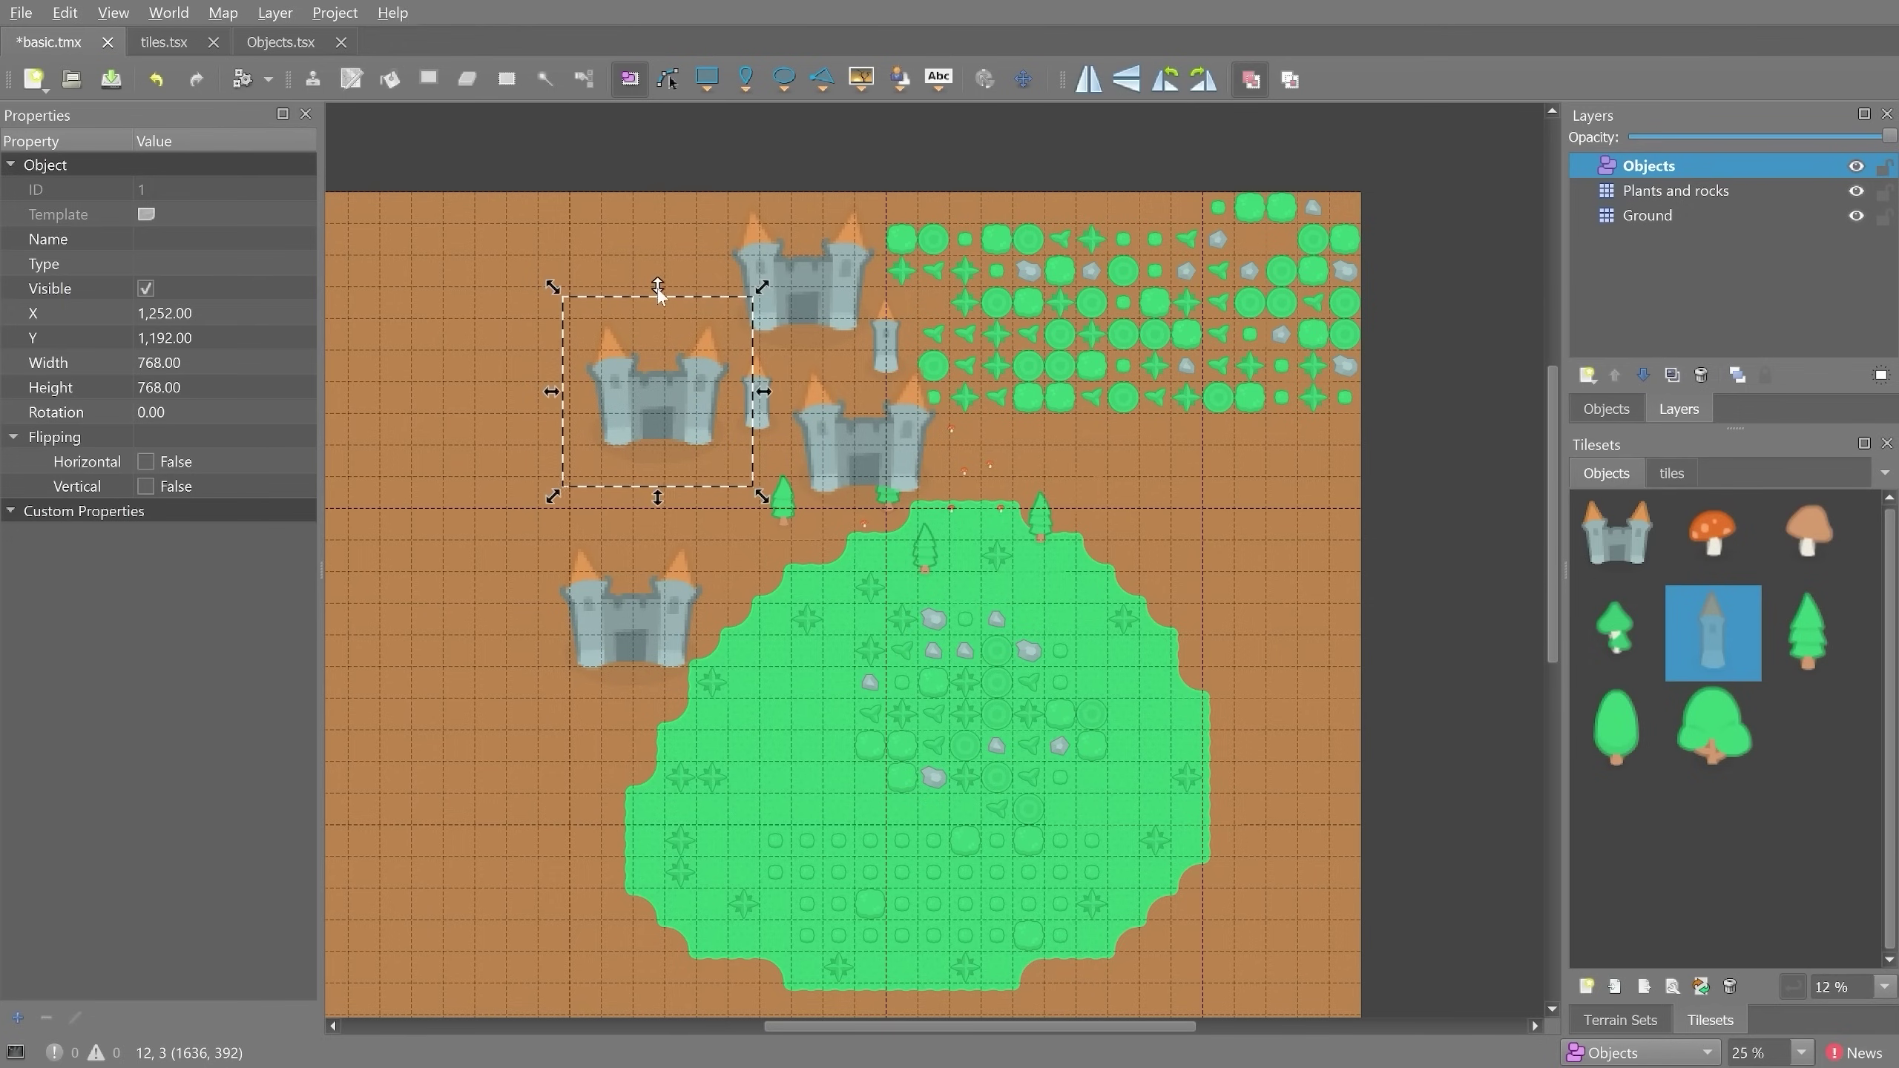
mouse_move(759, 293)
left_mouse_down()
mouse_move(808, 243)
mouse_move(1089, 172)
mouse_move(1000, 463)
mouse_move(690, 264)
mouse_move(706, 335)
mouse_move(748, 291)
left_mouse_up()
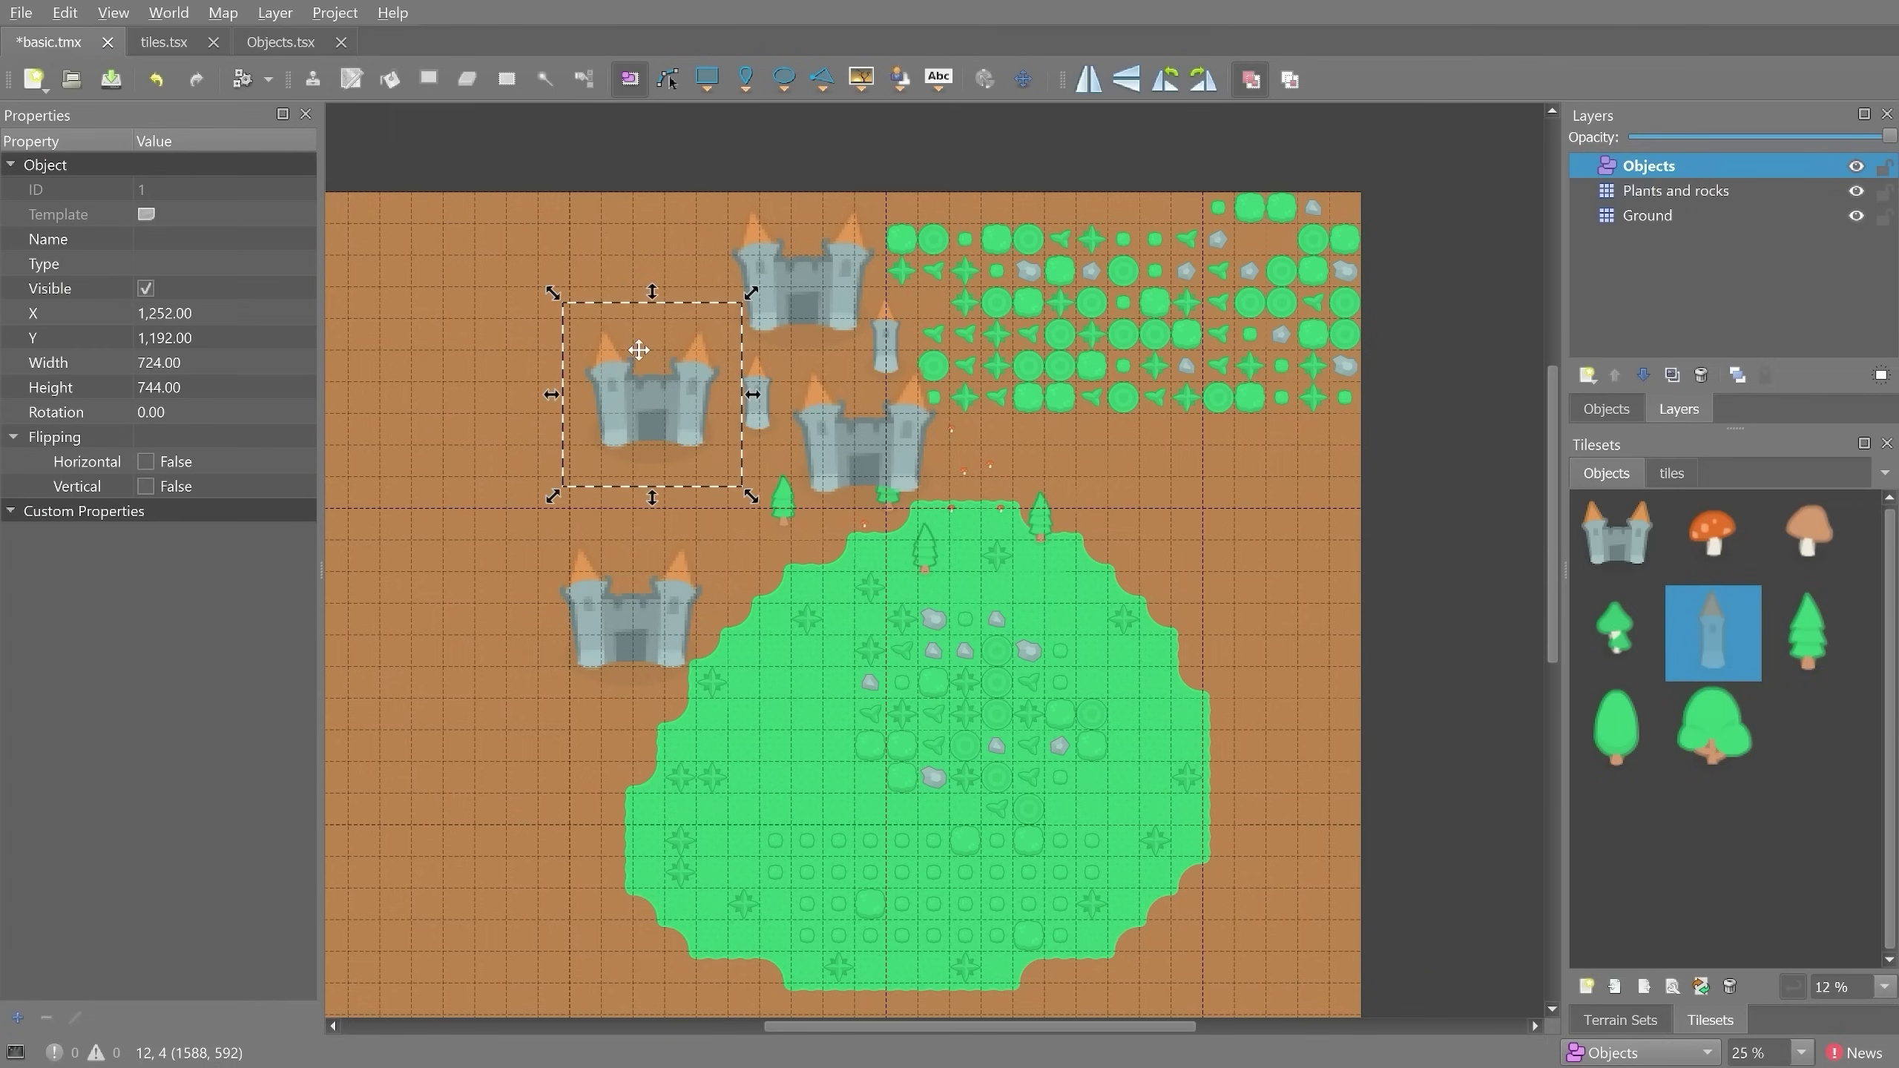
- Try rotating the shrunken castle about its centre, and undo the rotation
left_click(650, 397)
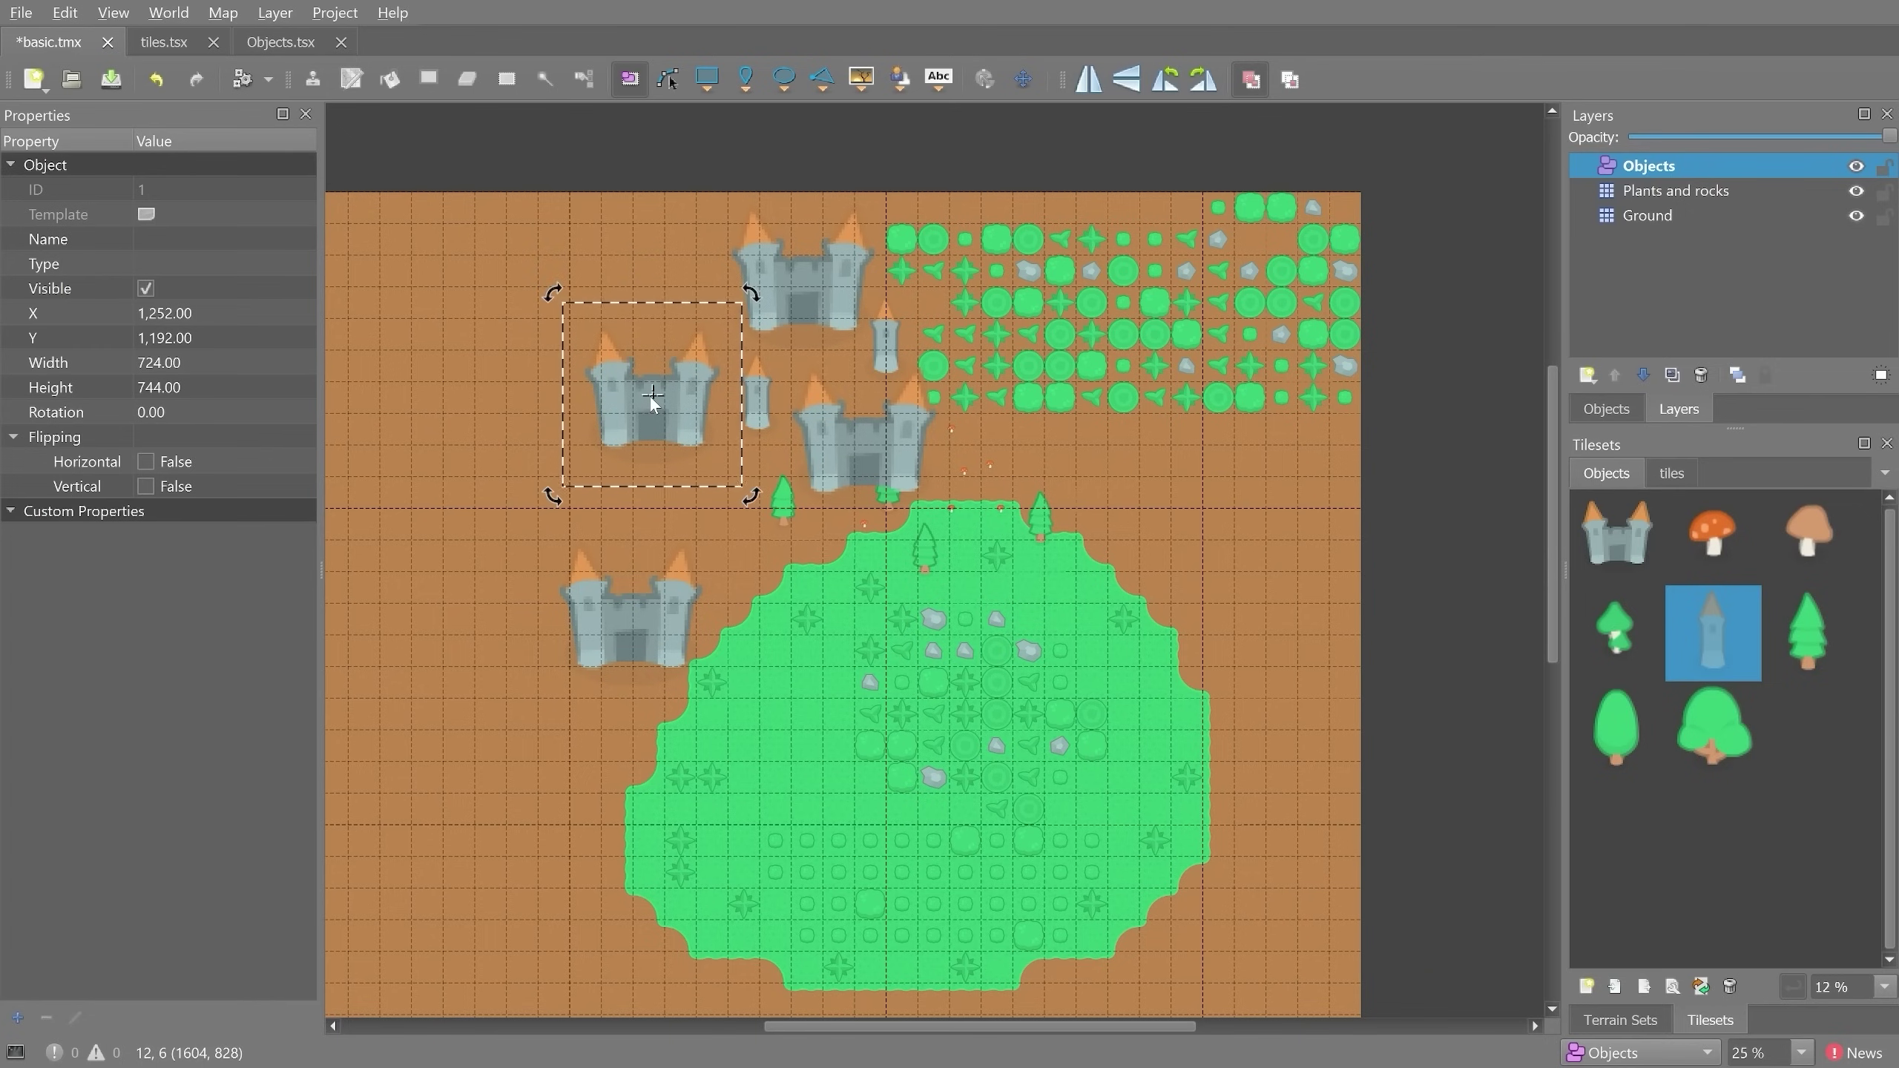
left_click_drag(751, 291, 882, 544)
key("ctrl+z")
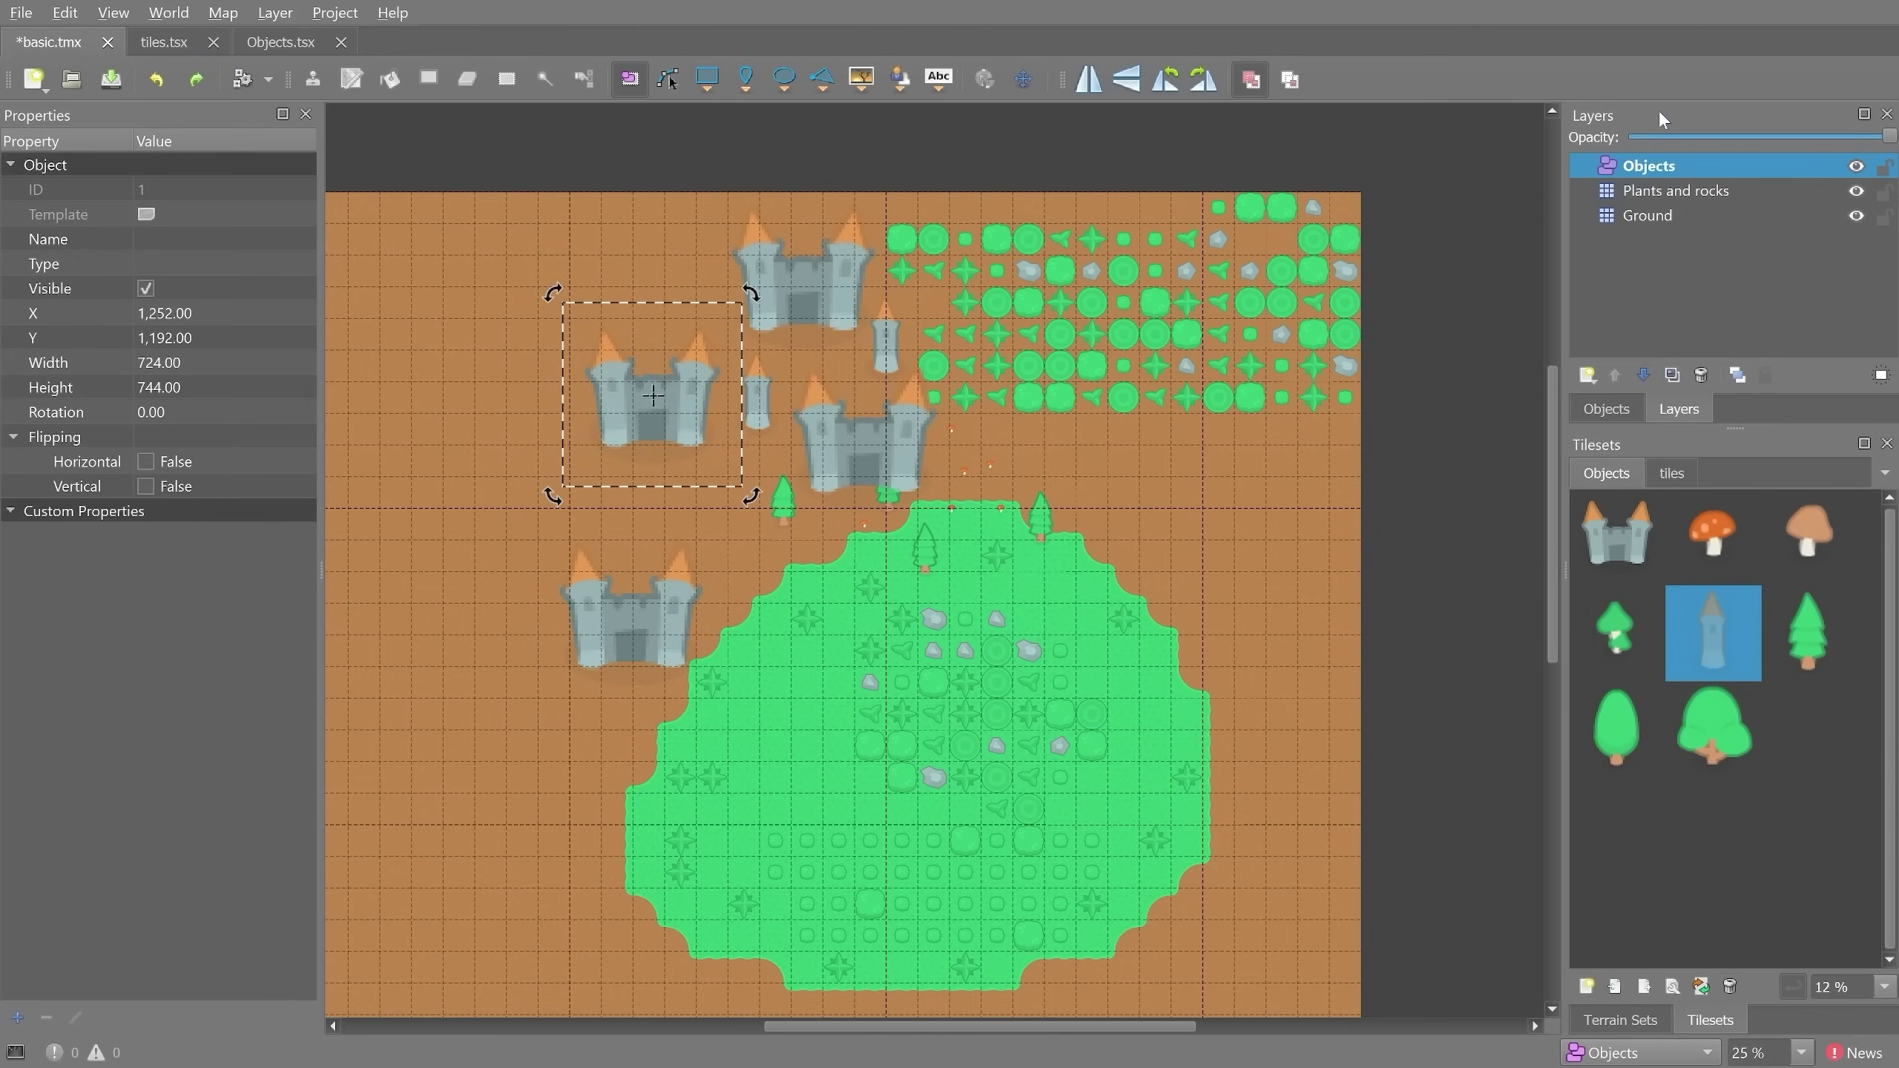
- Show the list of the map's objects and select several entries in turn to locate them on the map
left_click(1606, 409)
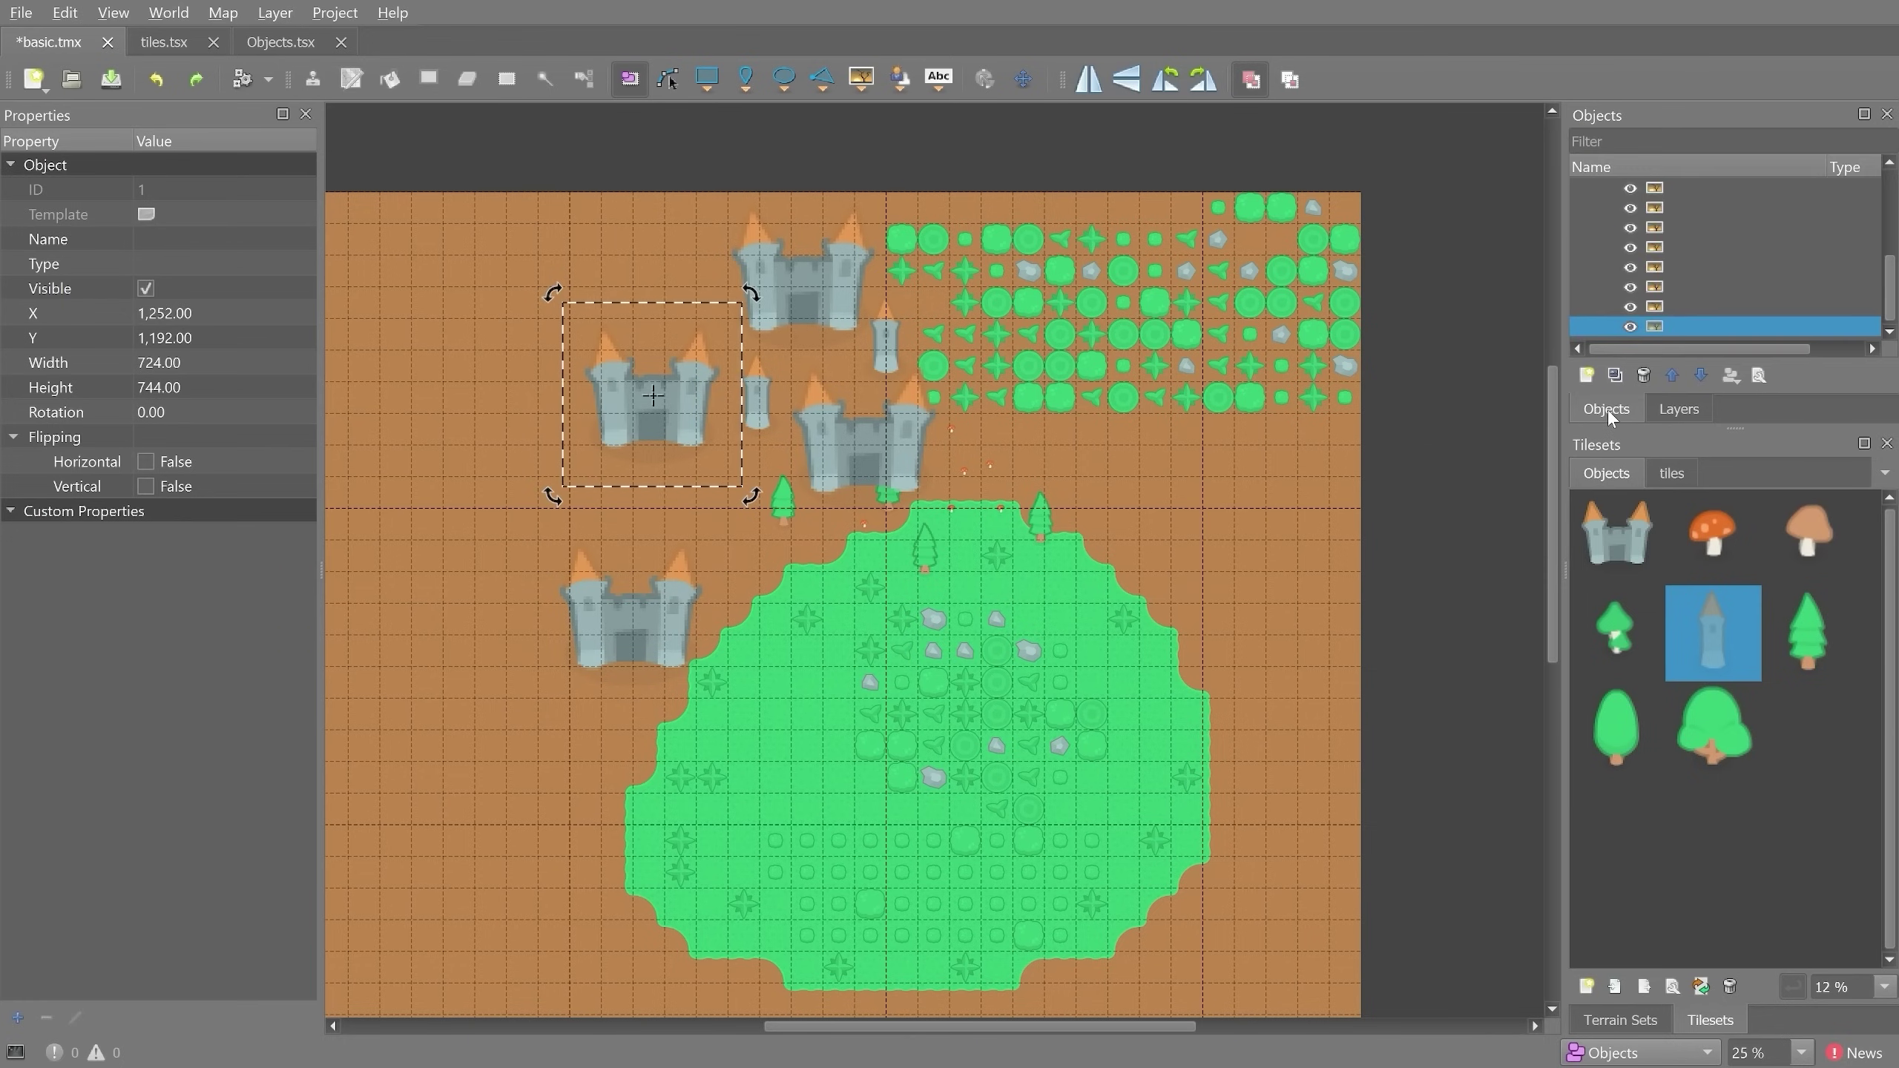
left_click(1663, 279)
left_click(1686, 232)
left_click(1688, 207)
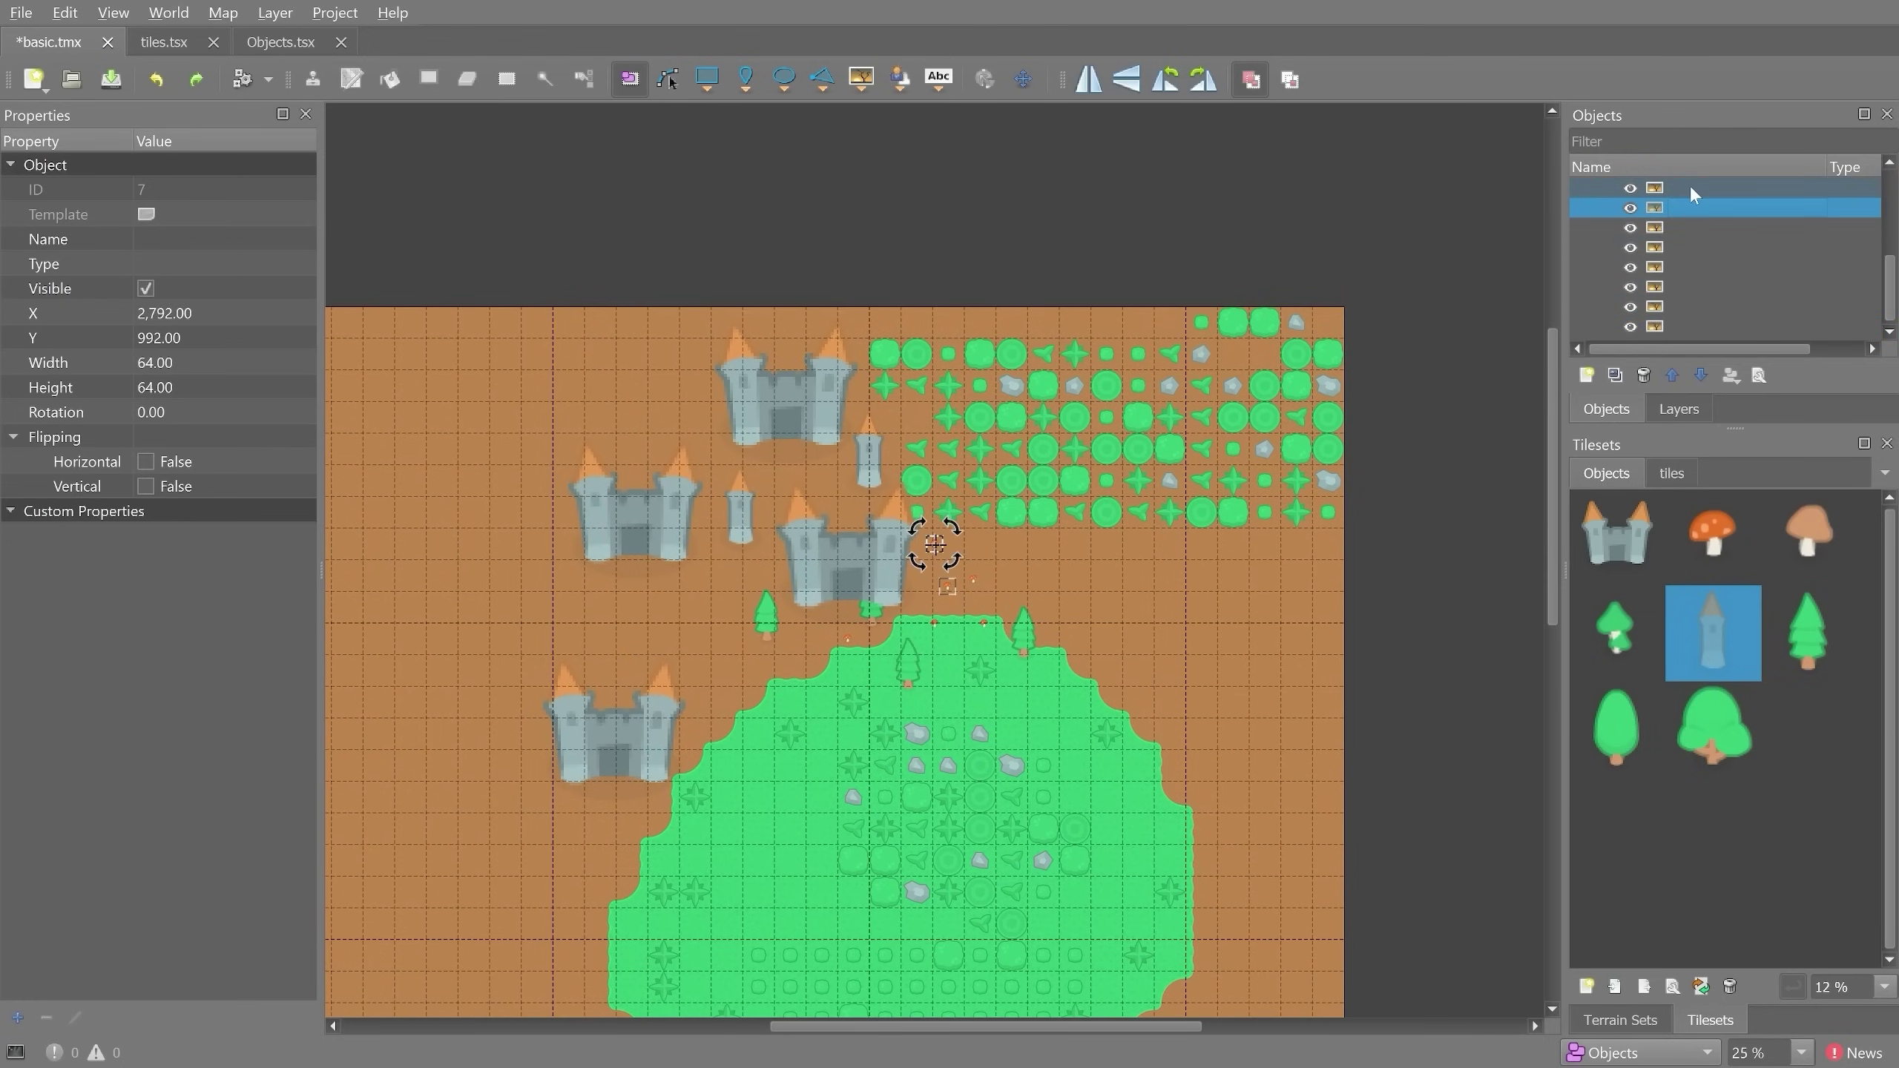
left_click(1689, 187)
left_click(1694, 248)
left_click(1698, 312)
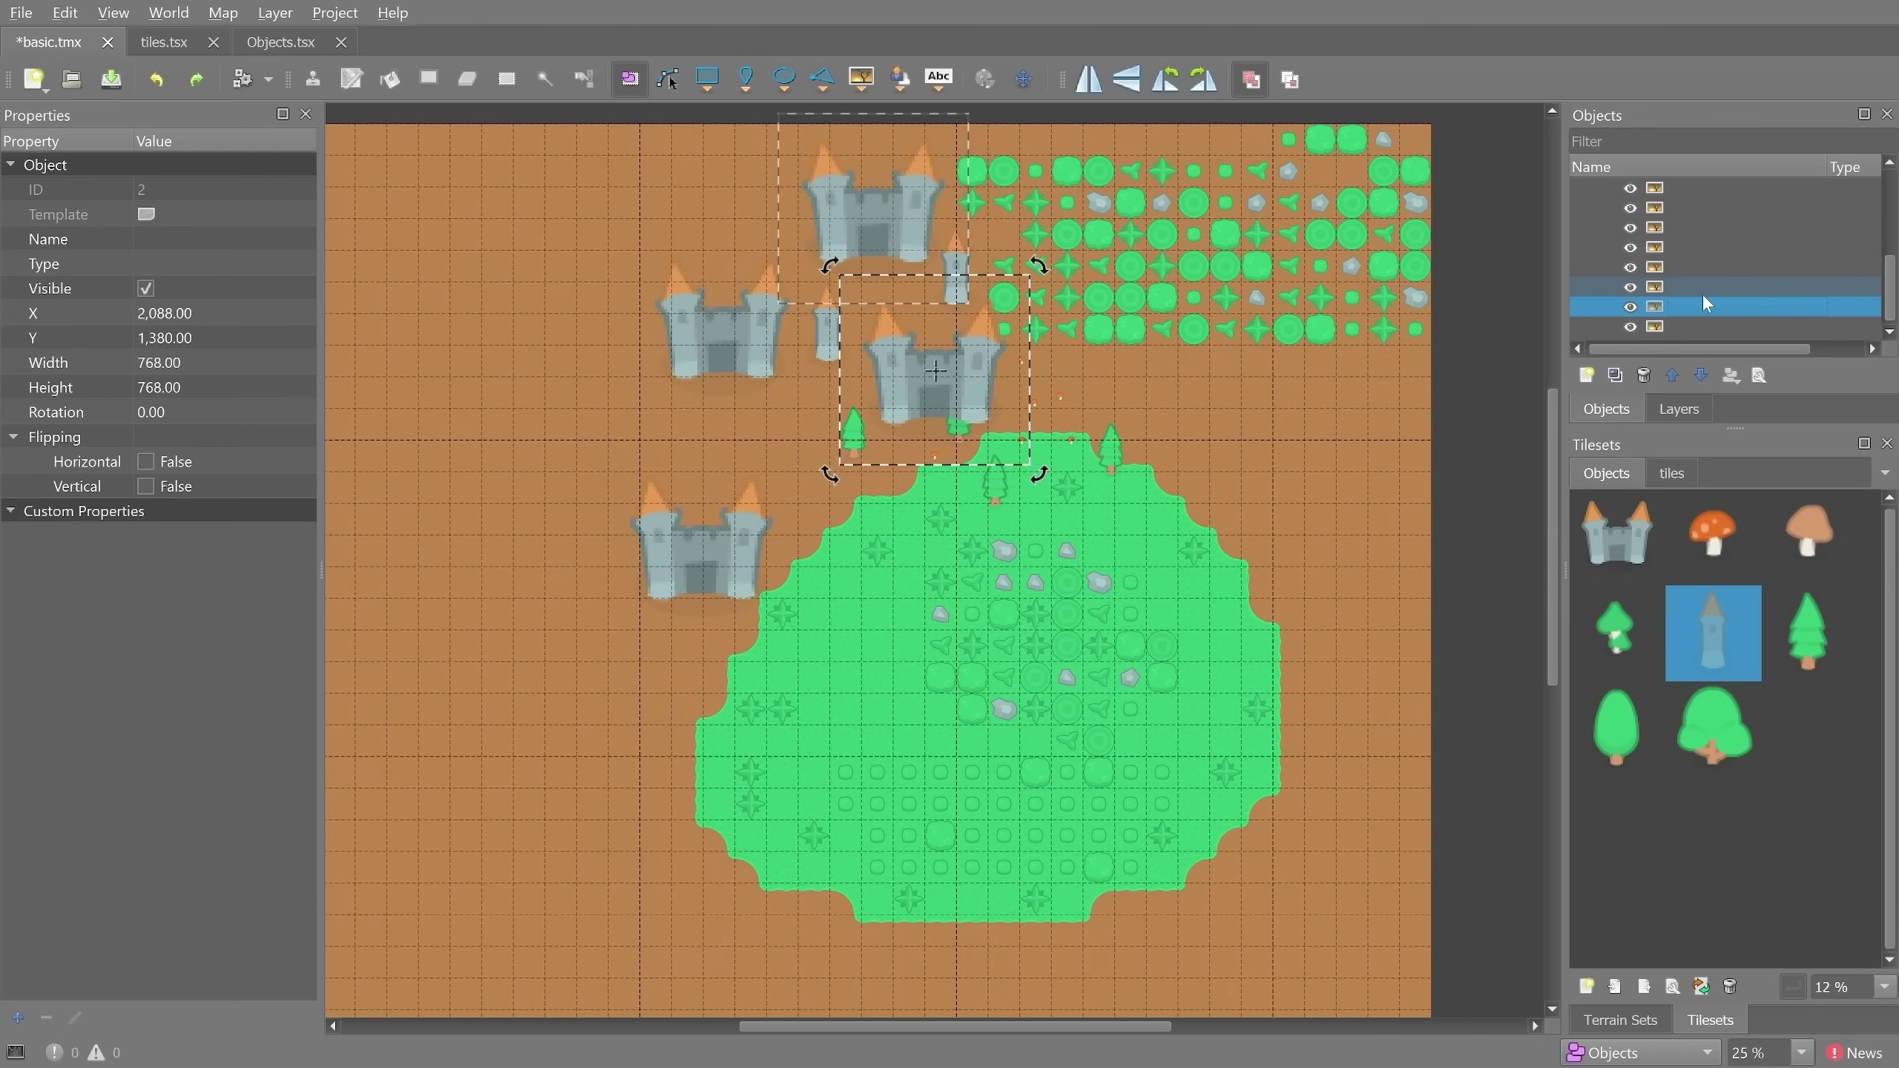
left_click(1706, 209)
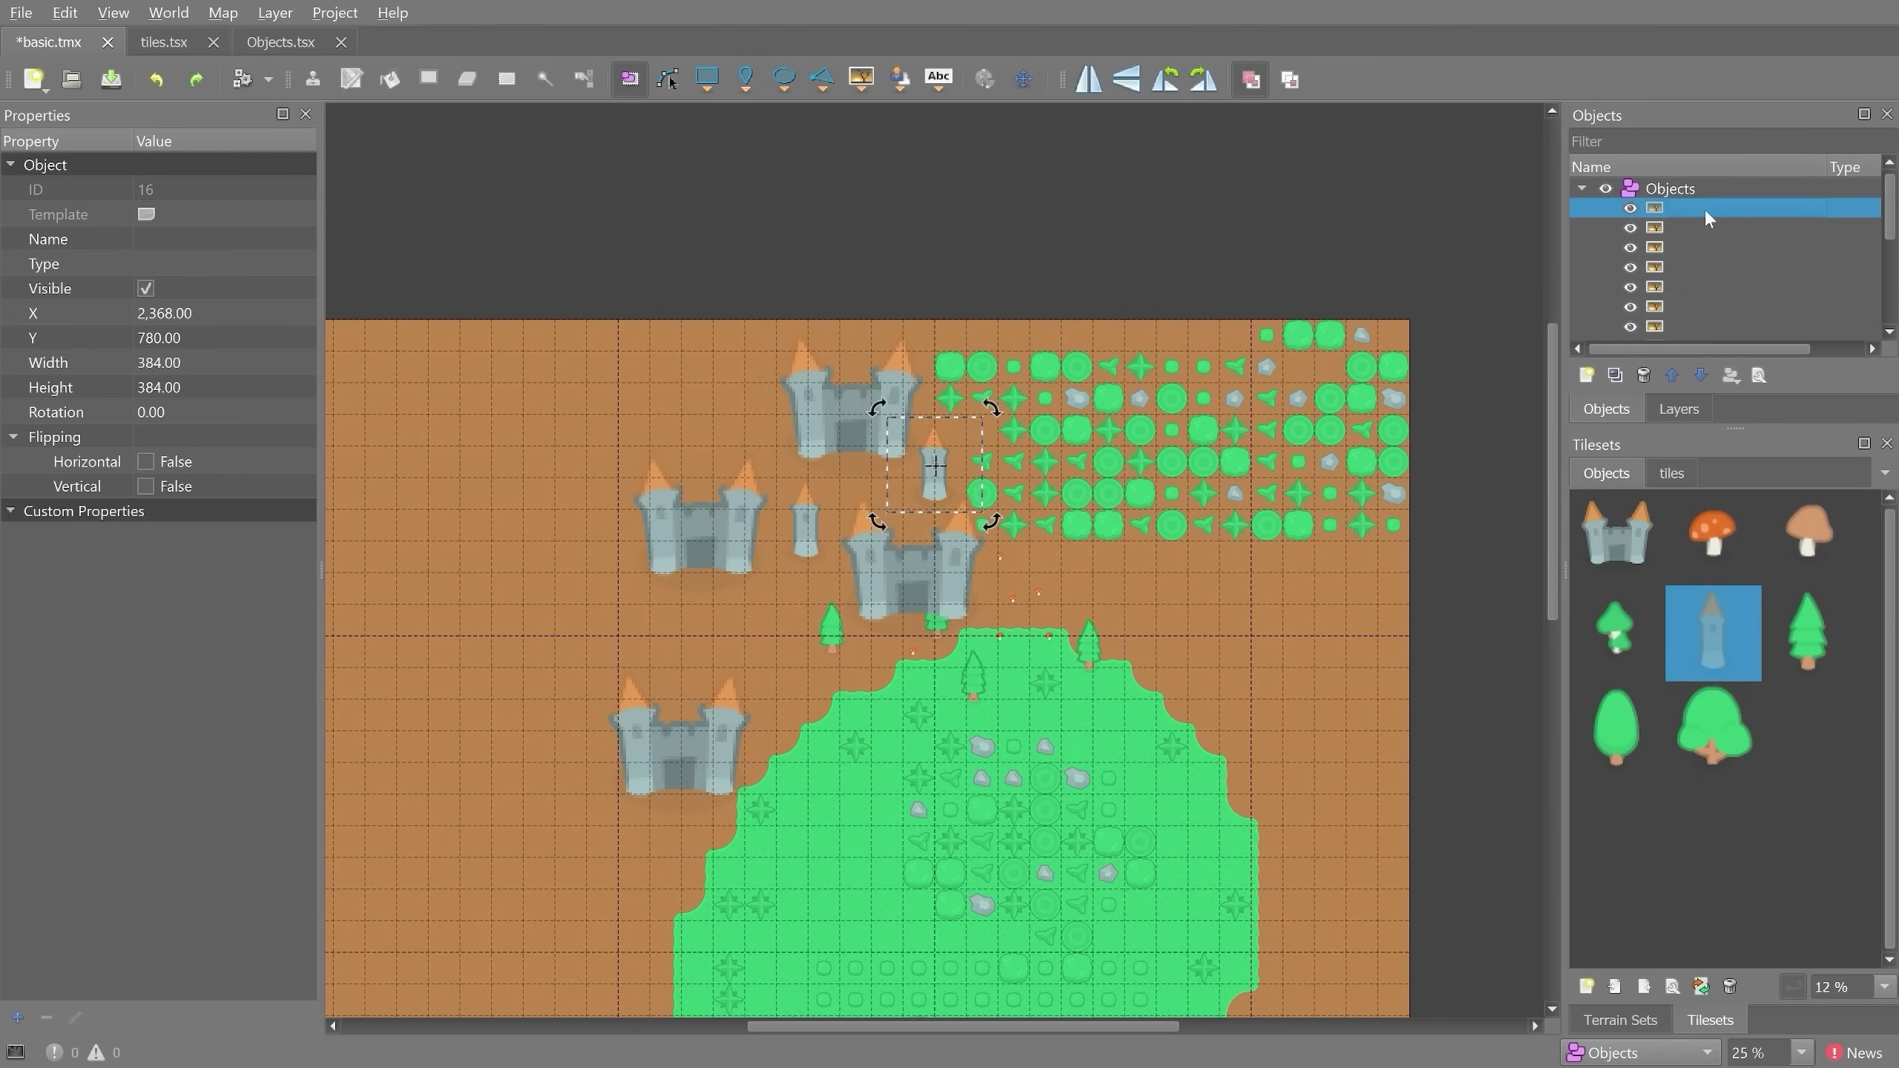
- Examine the Name and Type properties of the tower beside the upper castle
left_click(169, 238)
left_click(163, 269)
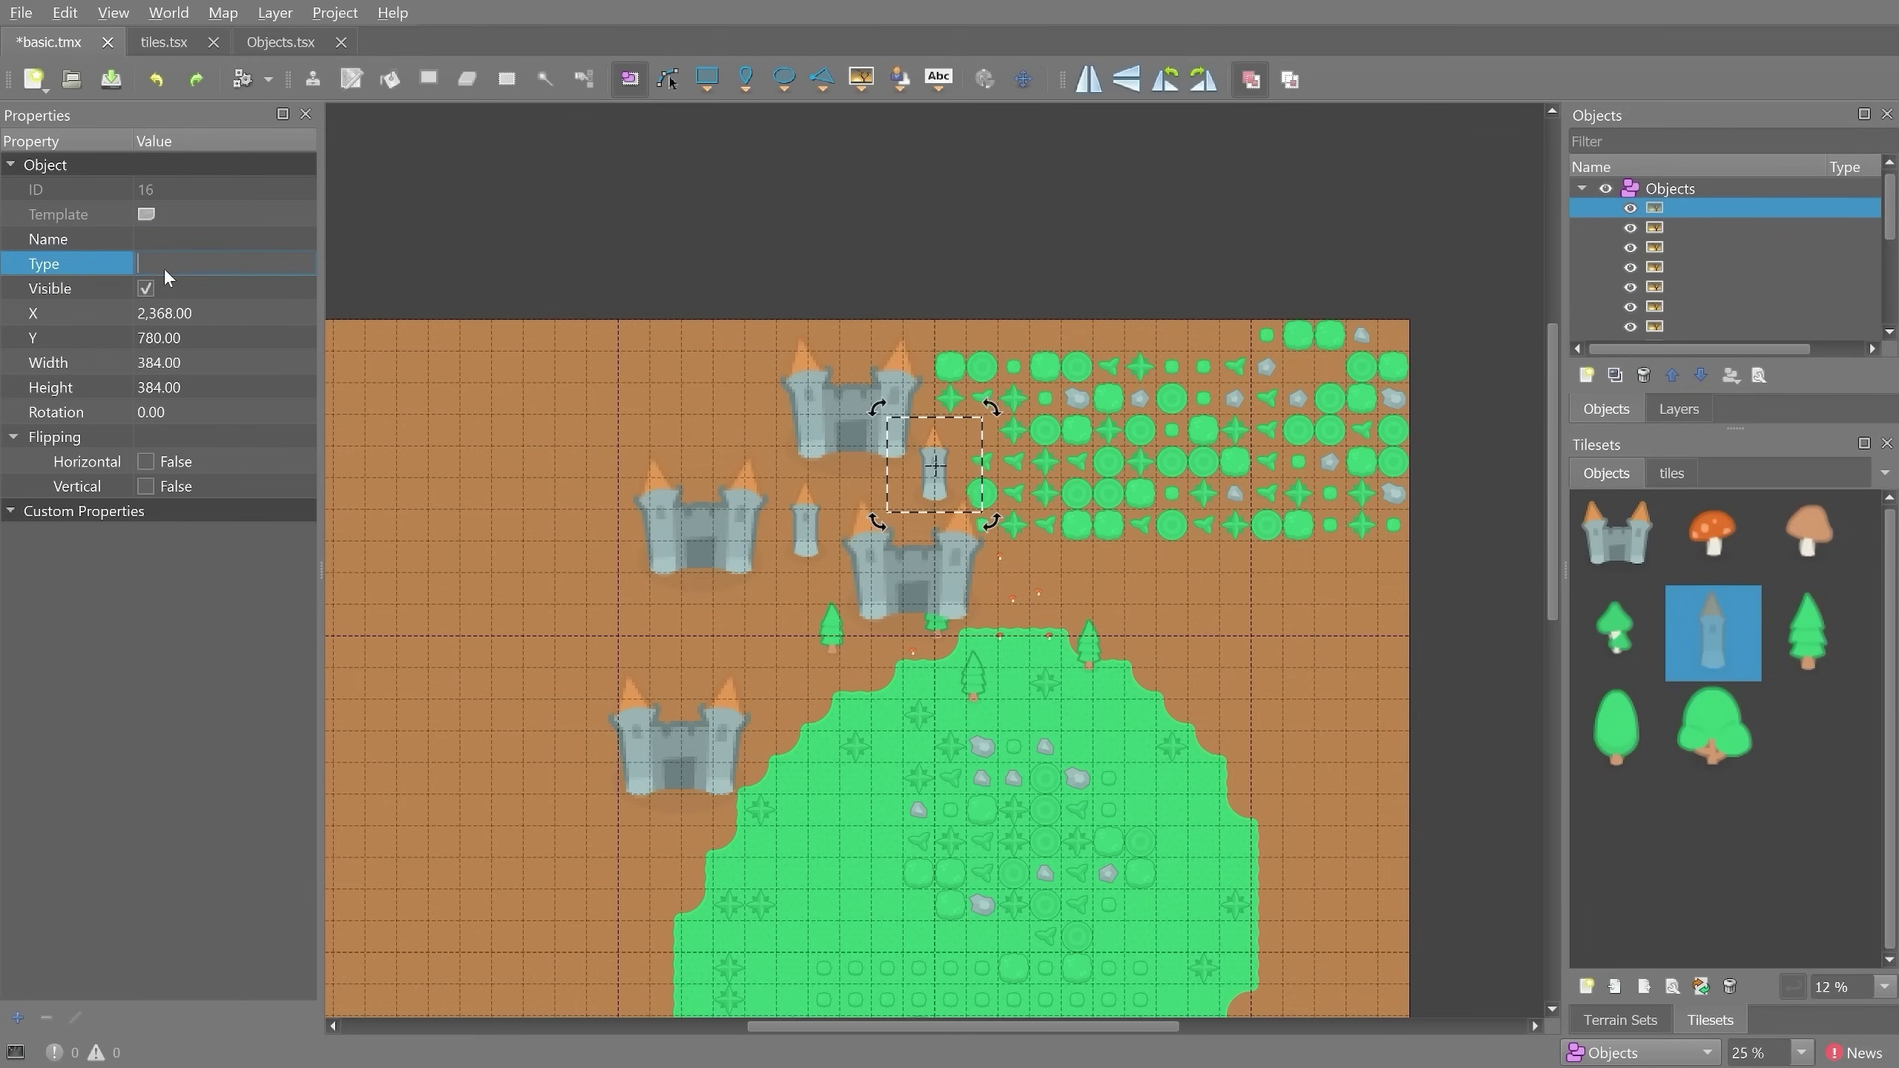
left_click(165, 241)
left_click(166, 258)
- Select all four castles together and set their name to Castle and their type to Building
left_click(837, 389)
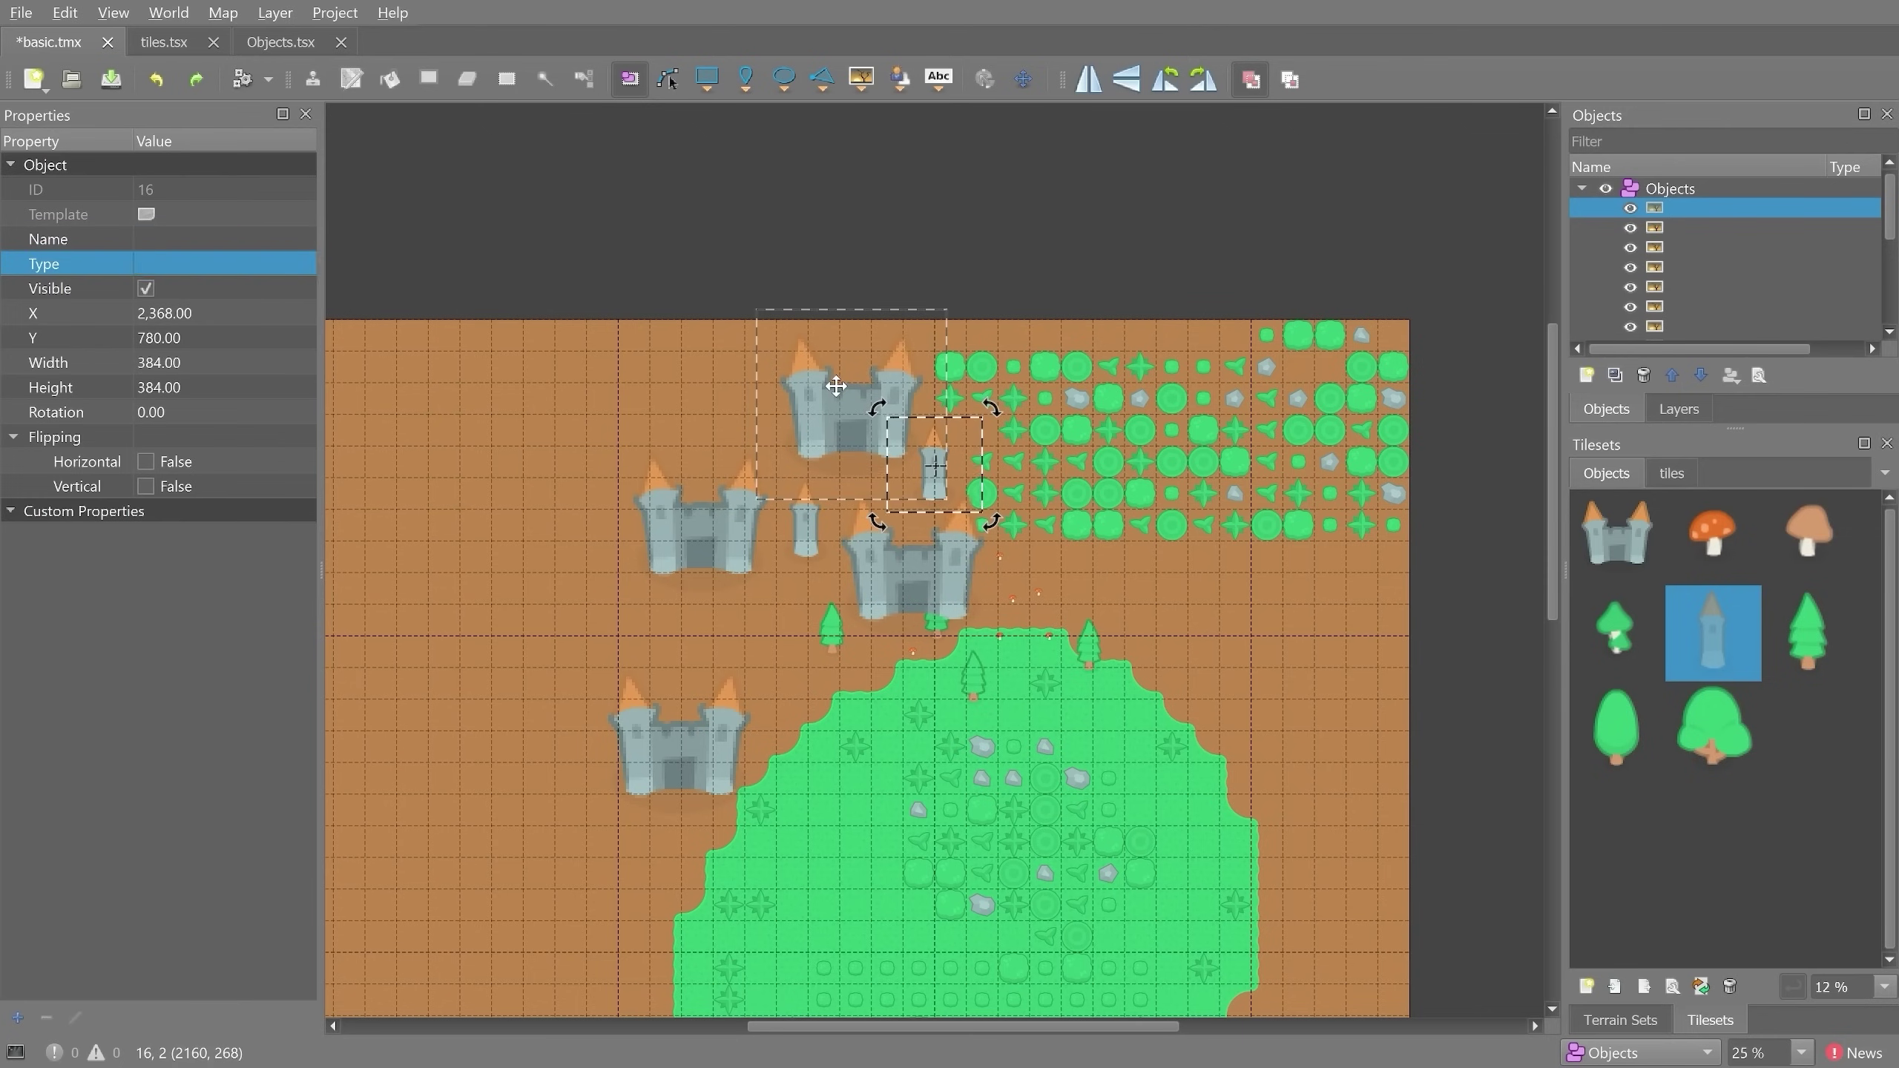
left_click(697, 531, "shift")
left_click(922, 556, "shift")
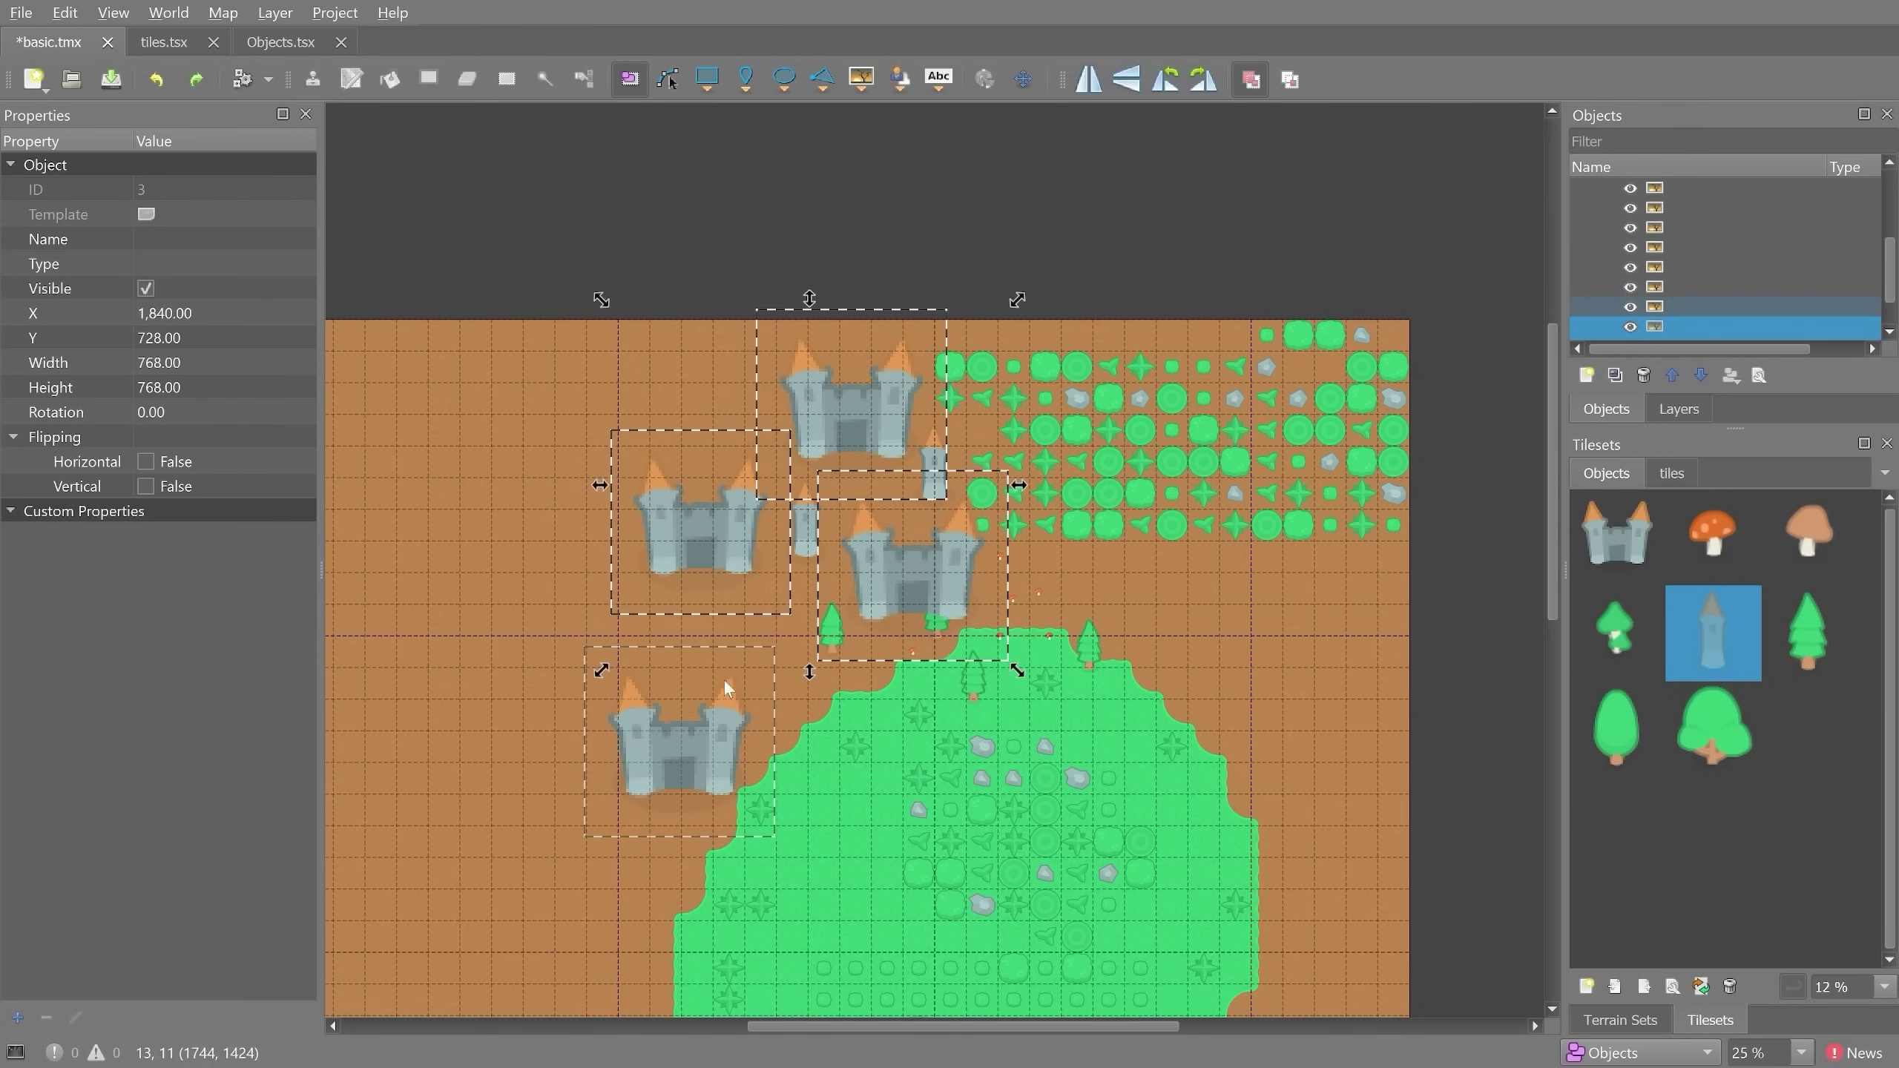
left_click(676, 733, "shift")
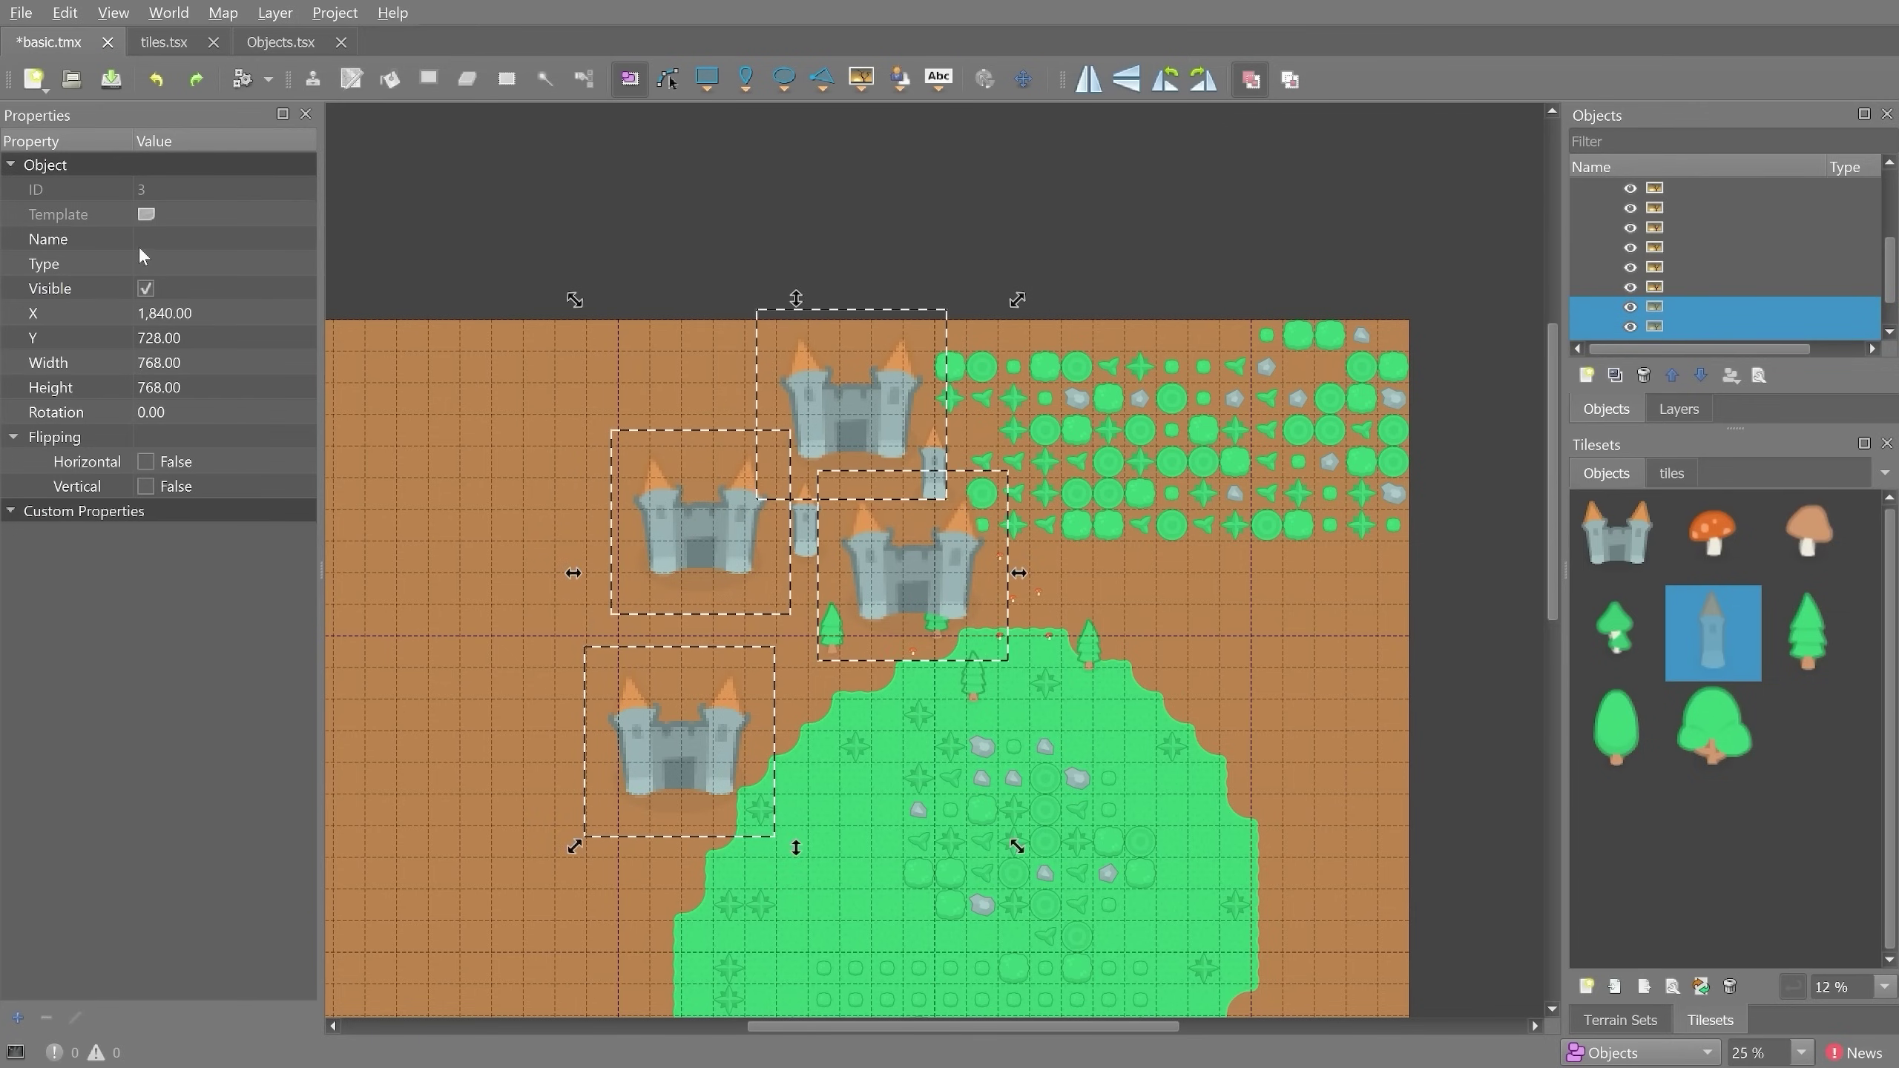
left_click(163, 238)
type("Castle")
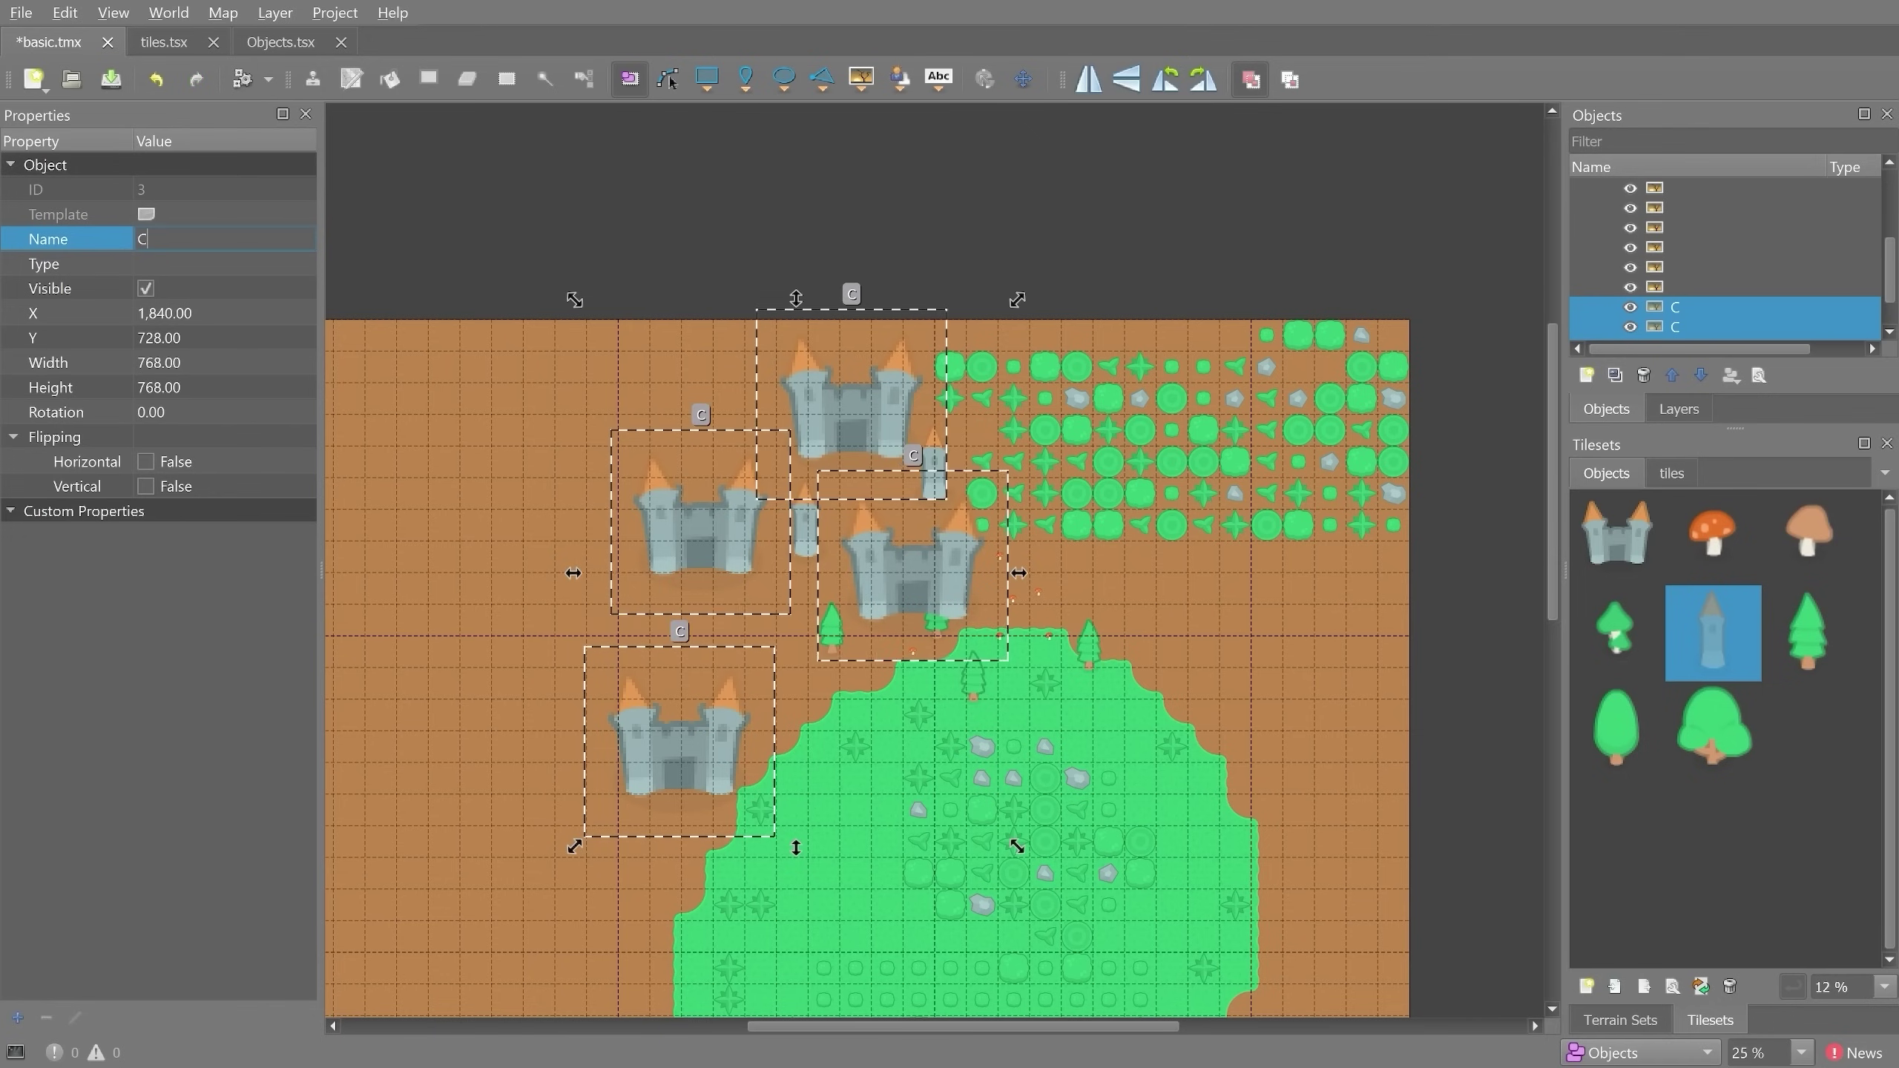
left_click(186, 270)
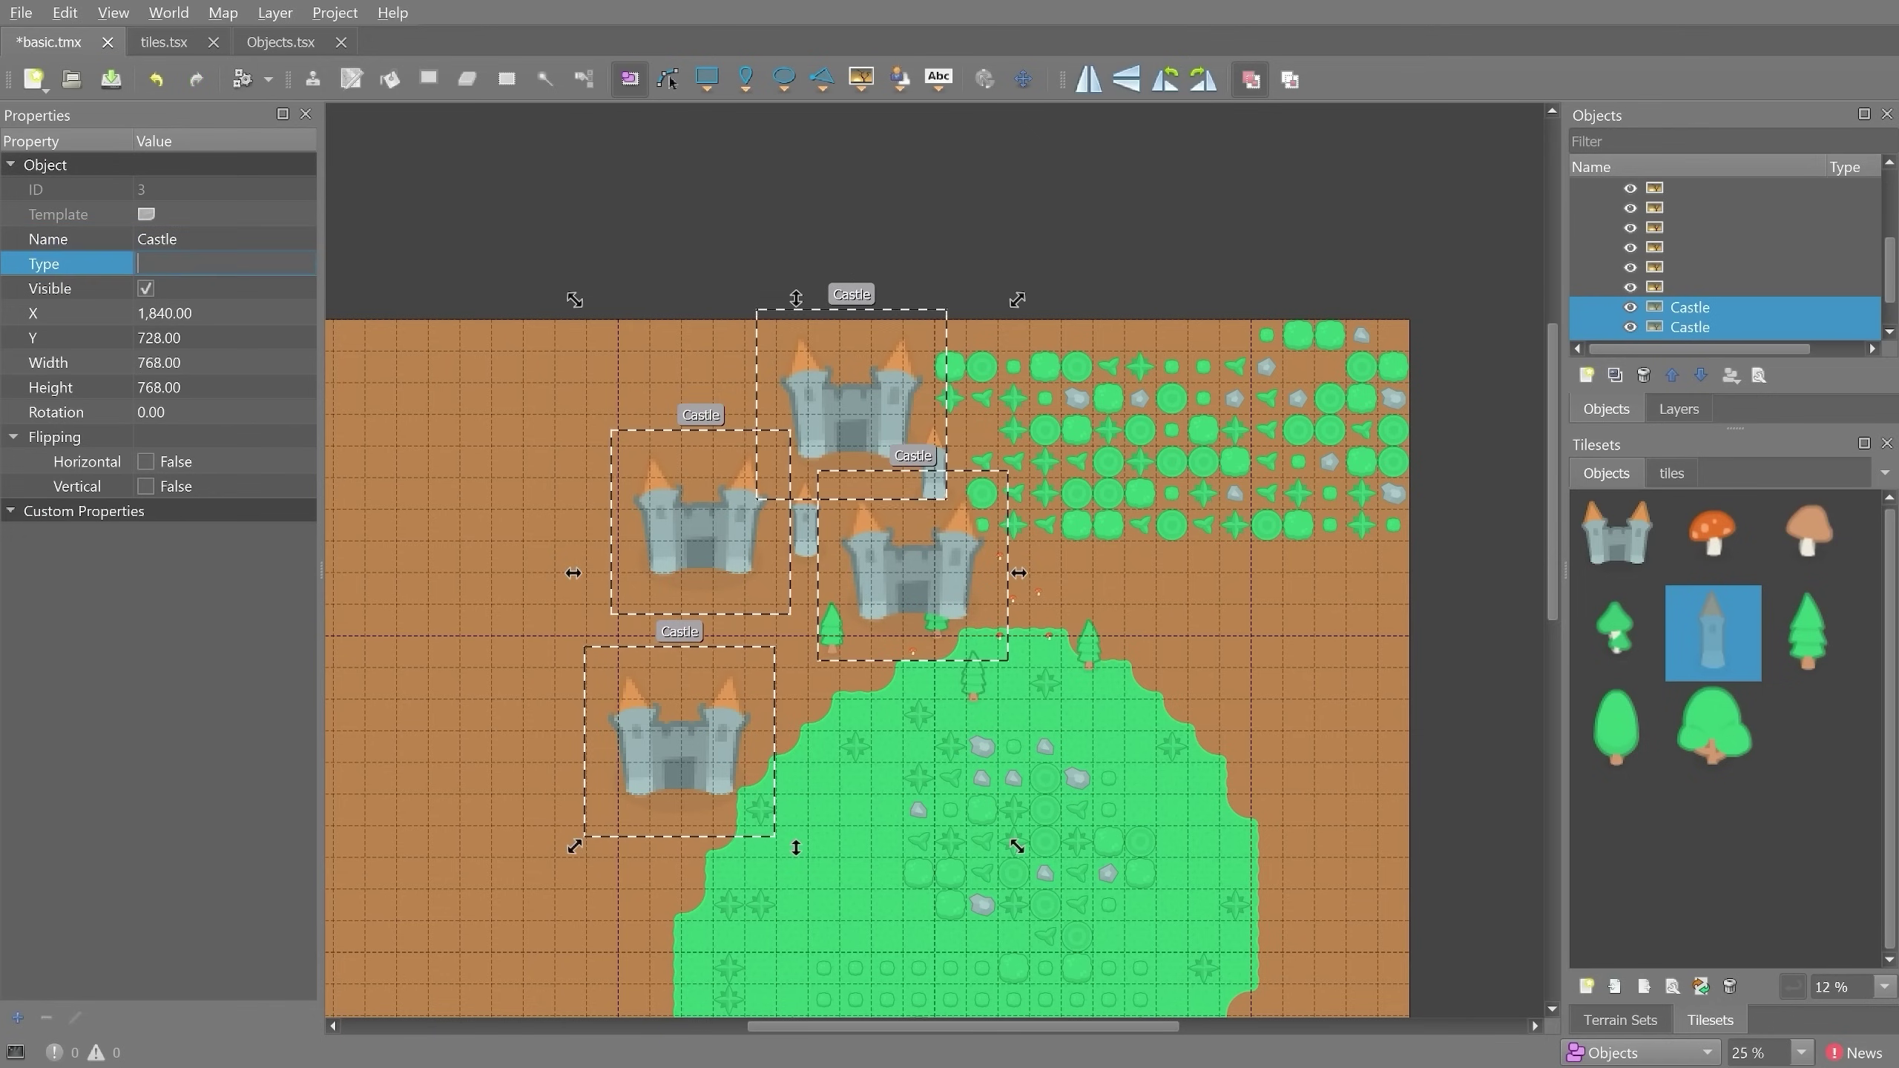
type("Building")
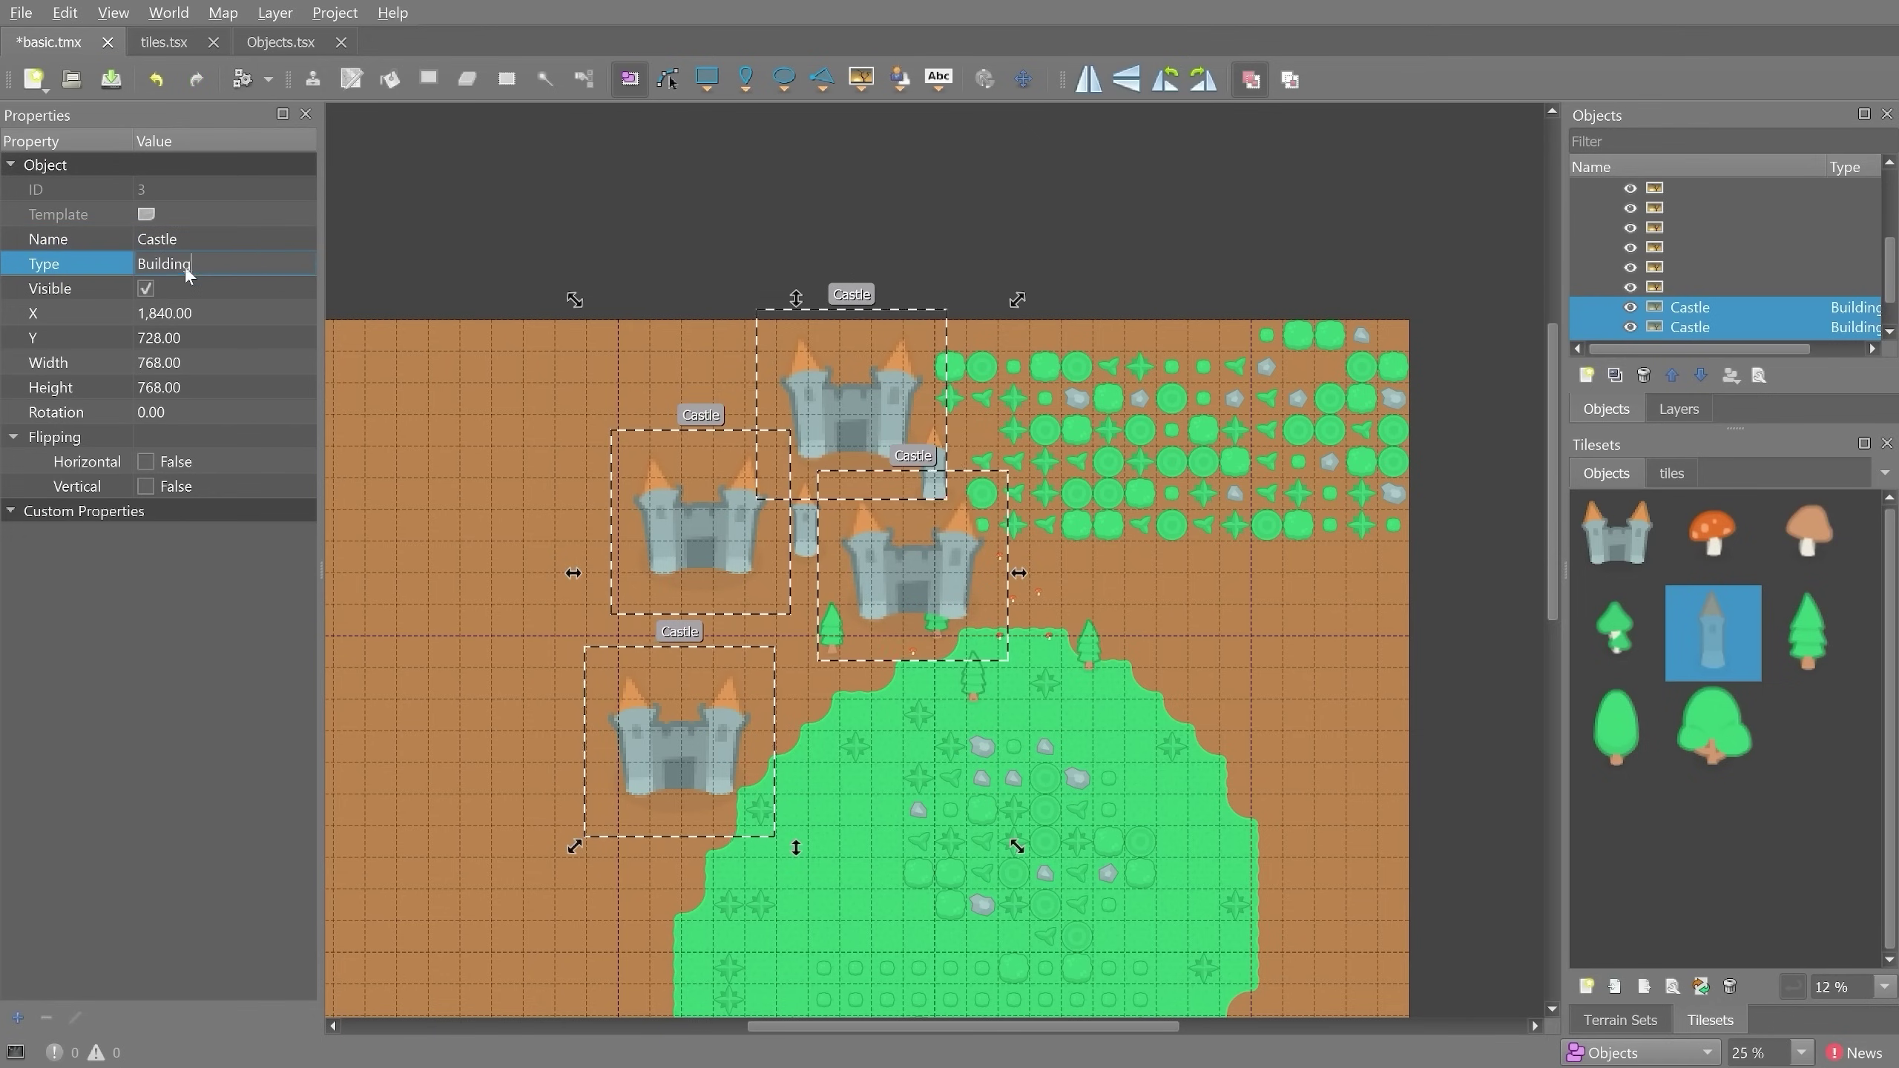
key("Return")
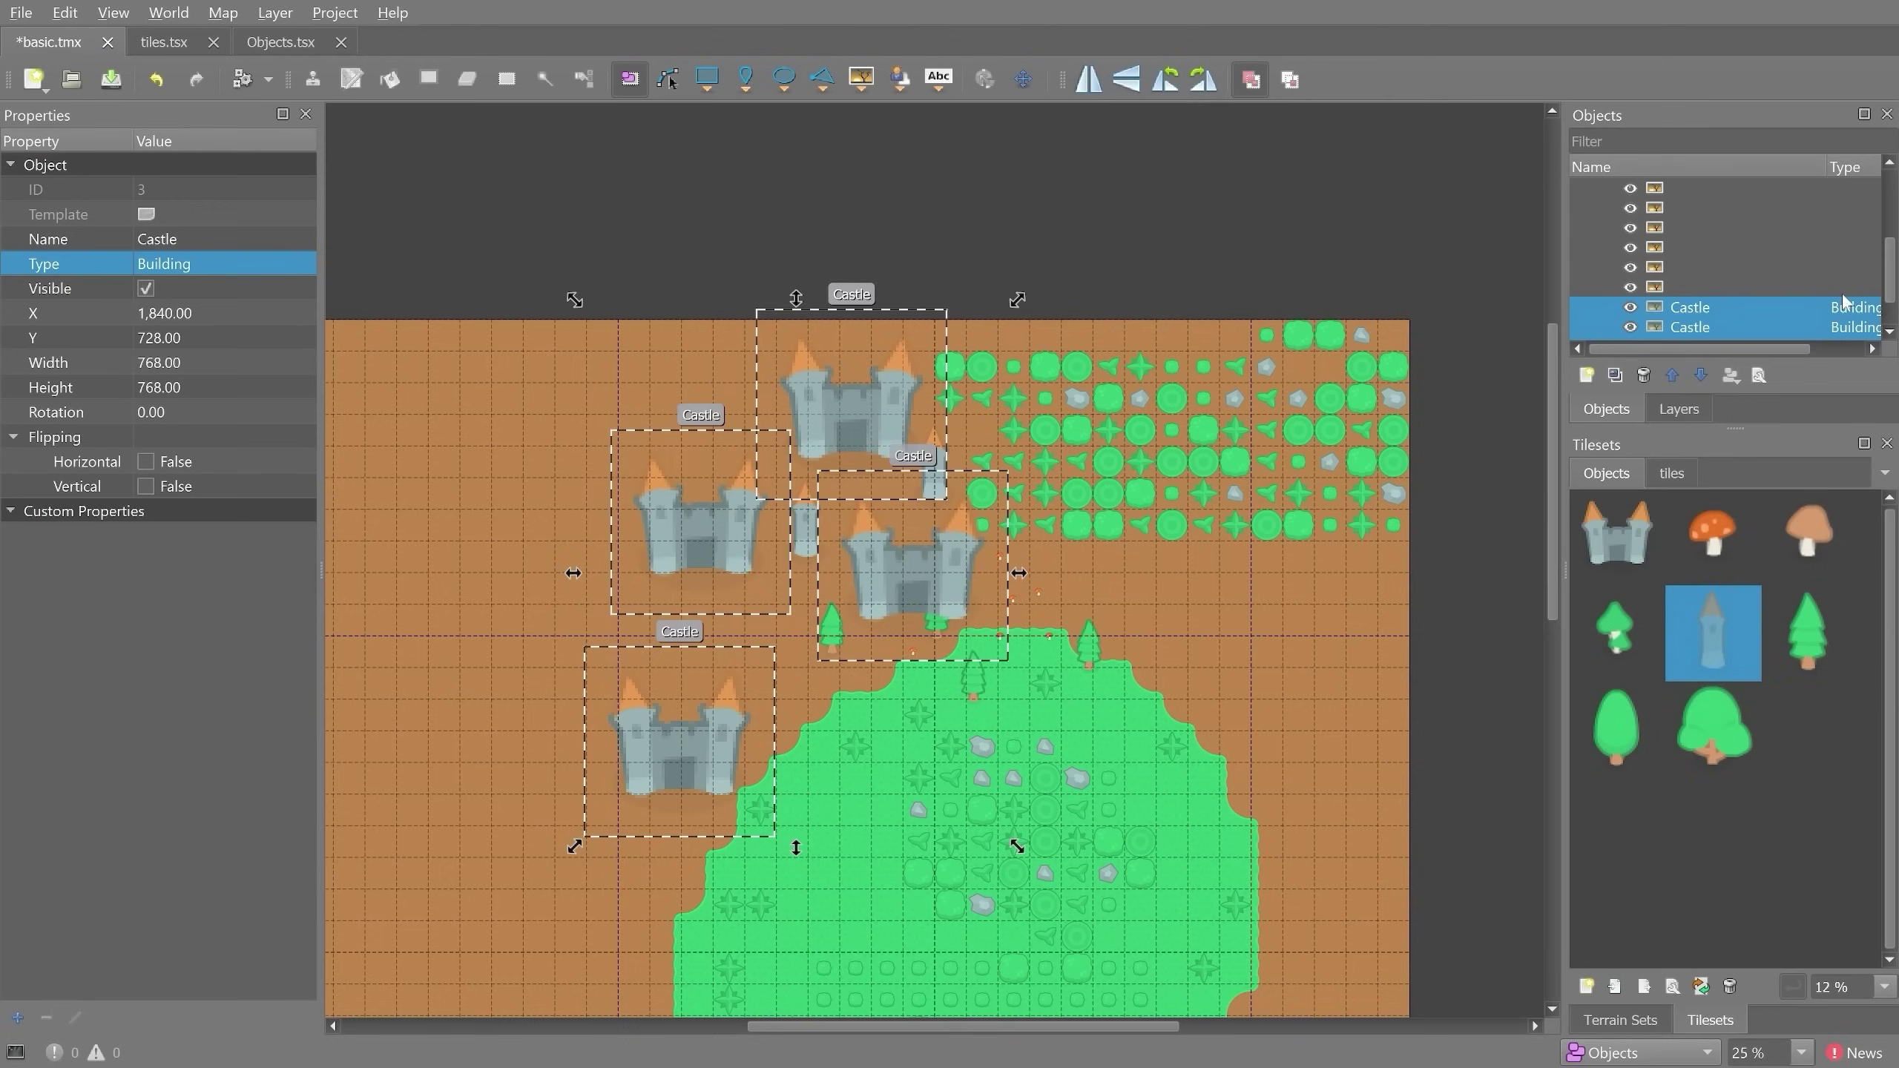
- Narrow the Name column of the object list to expose the types, and locate the first Castle entry on the map
left_click_drag(1826, 163, 1728, 168)
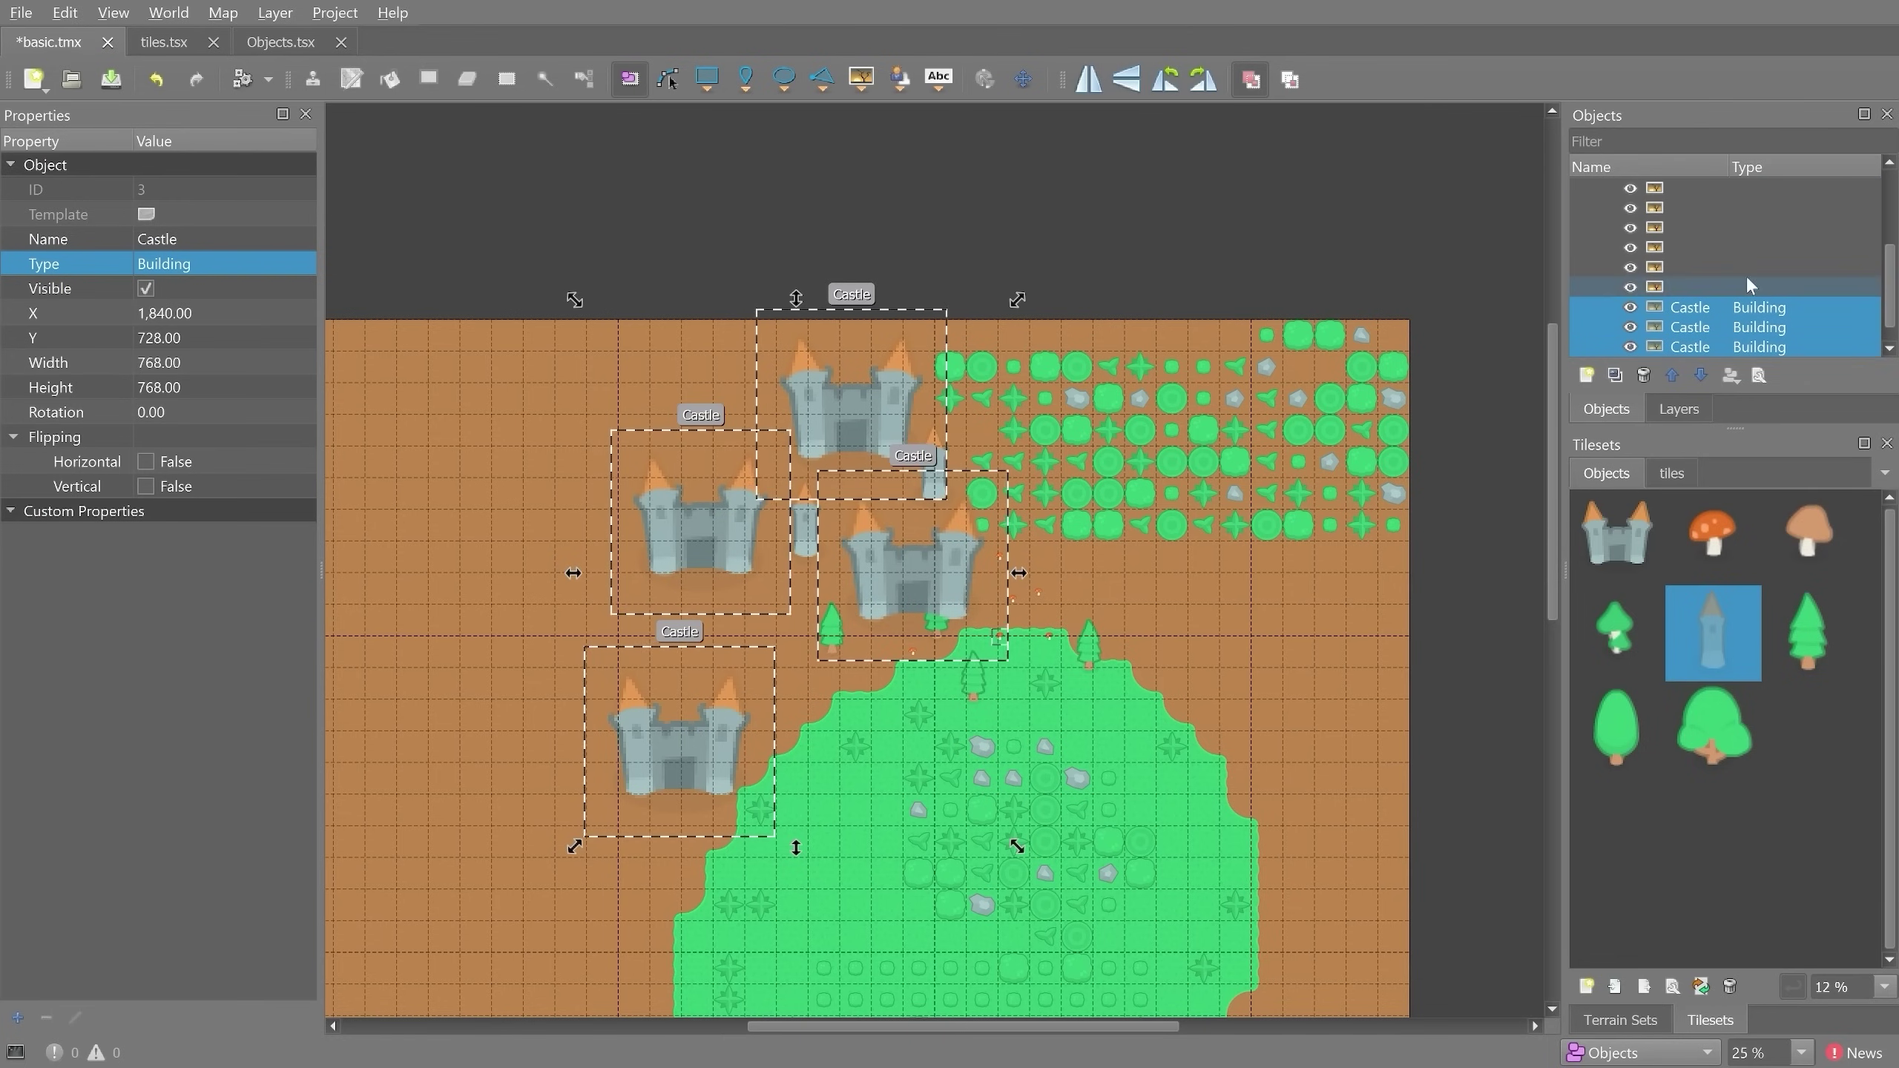
scroll(1748, 277, "down", 1)
left_click(1674, 287)
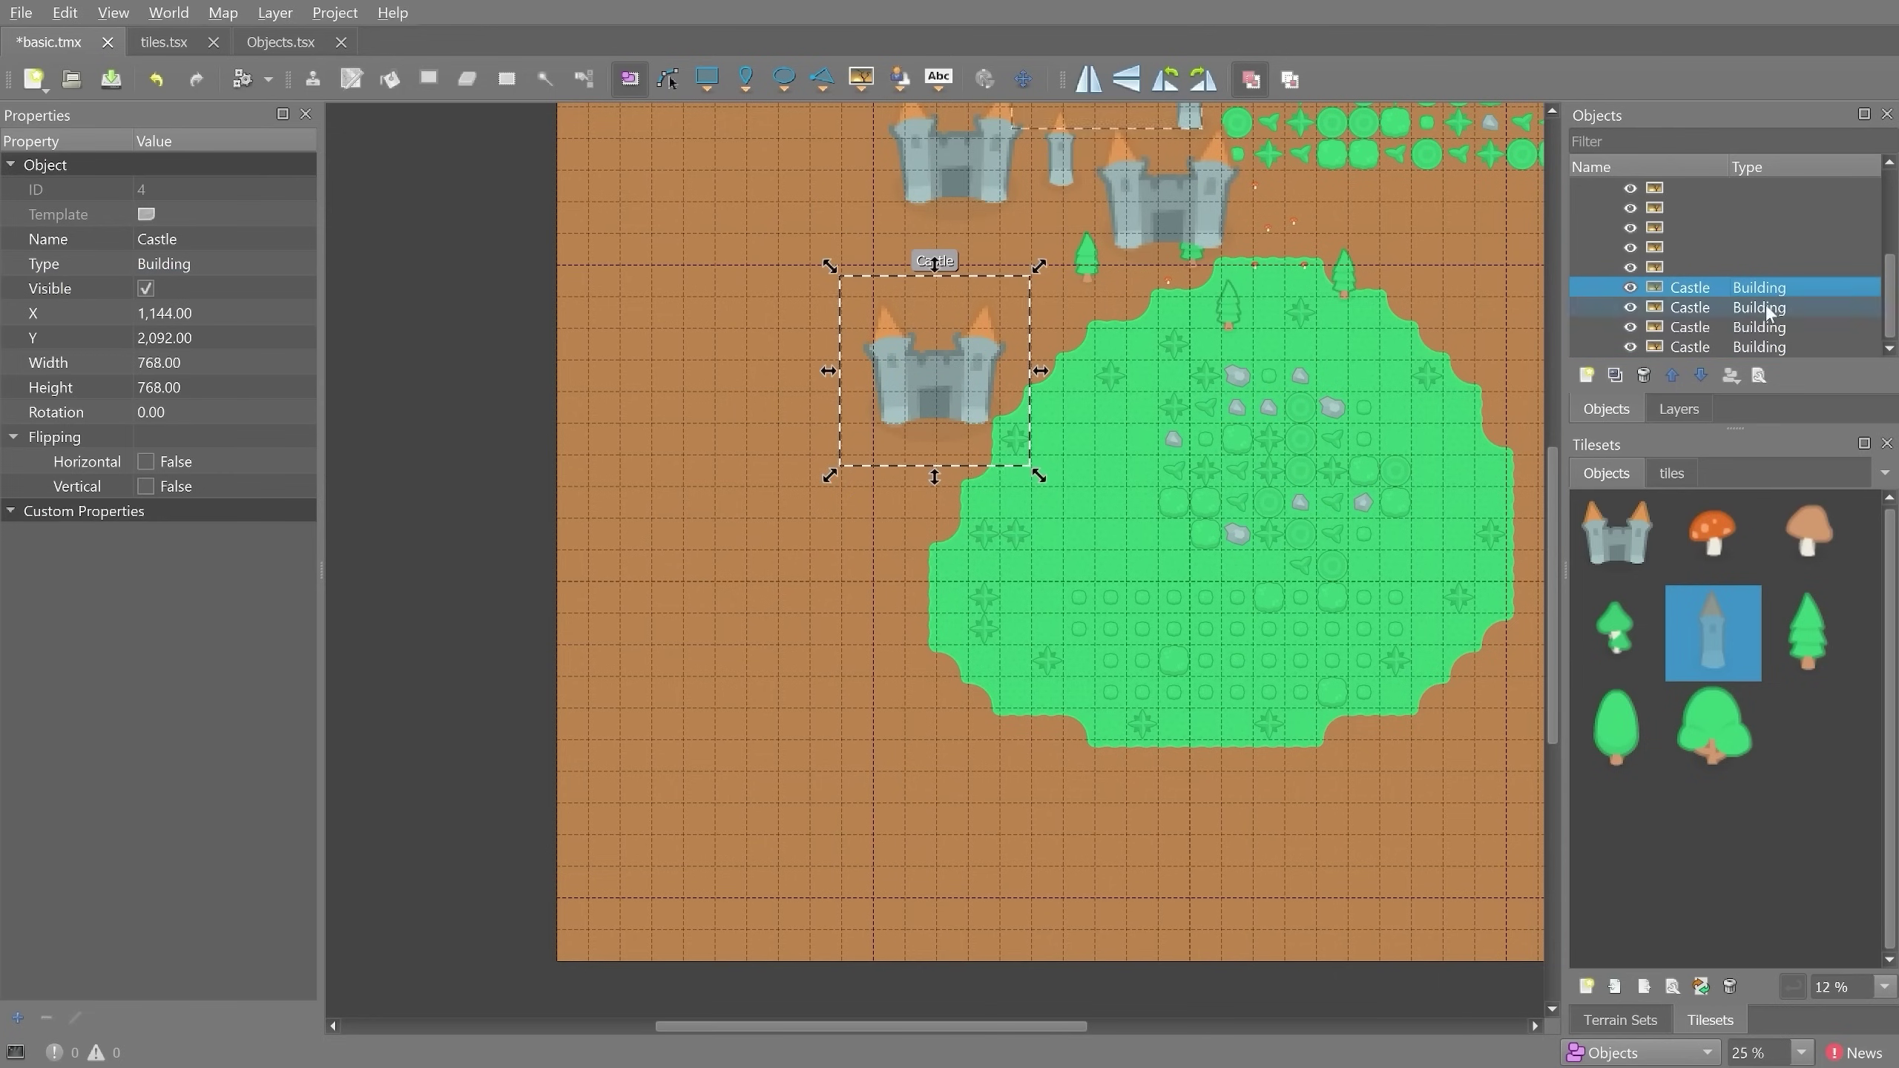
- Select both towers among the upper castles together and set their name to Tower and their type to Building
scroll(872, 437, "up", 4)
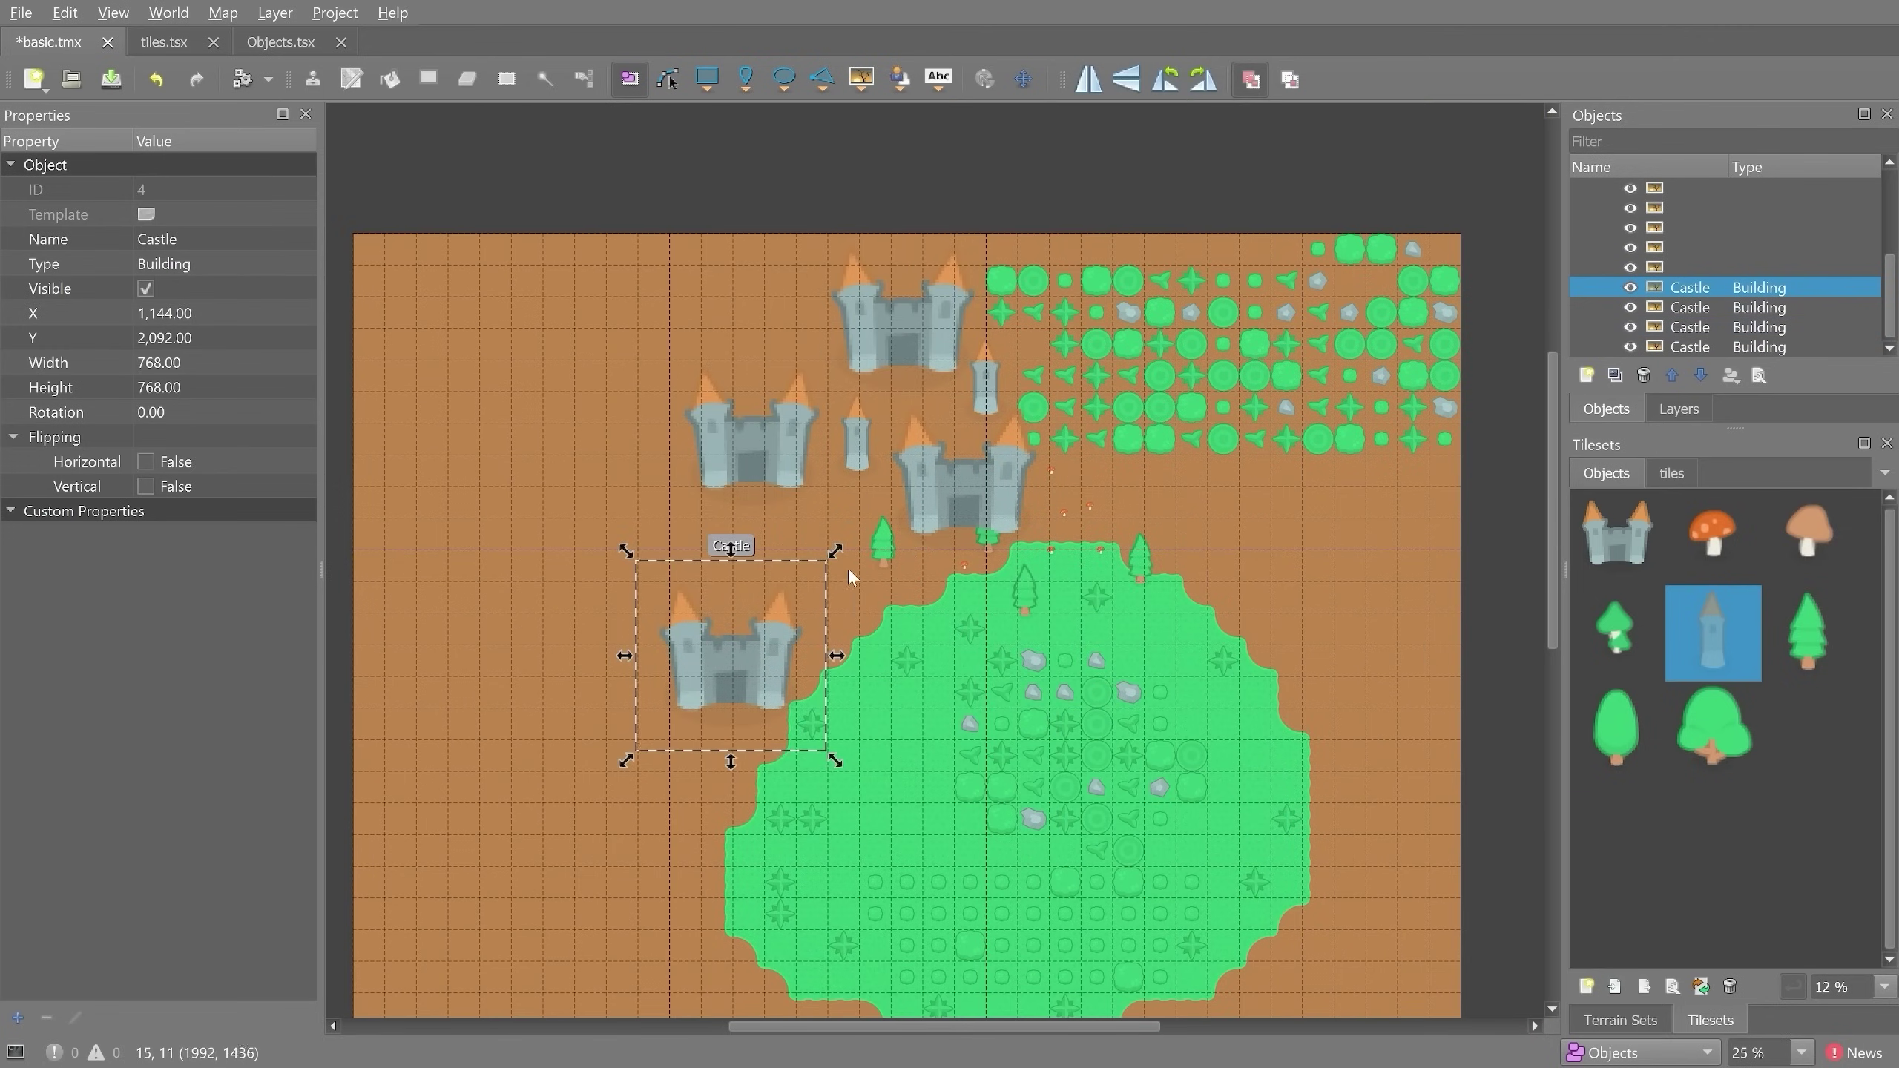
left_click(860, 438)
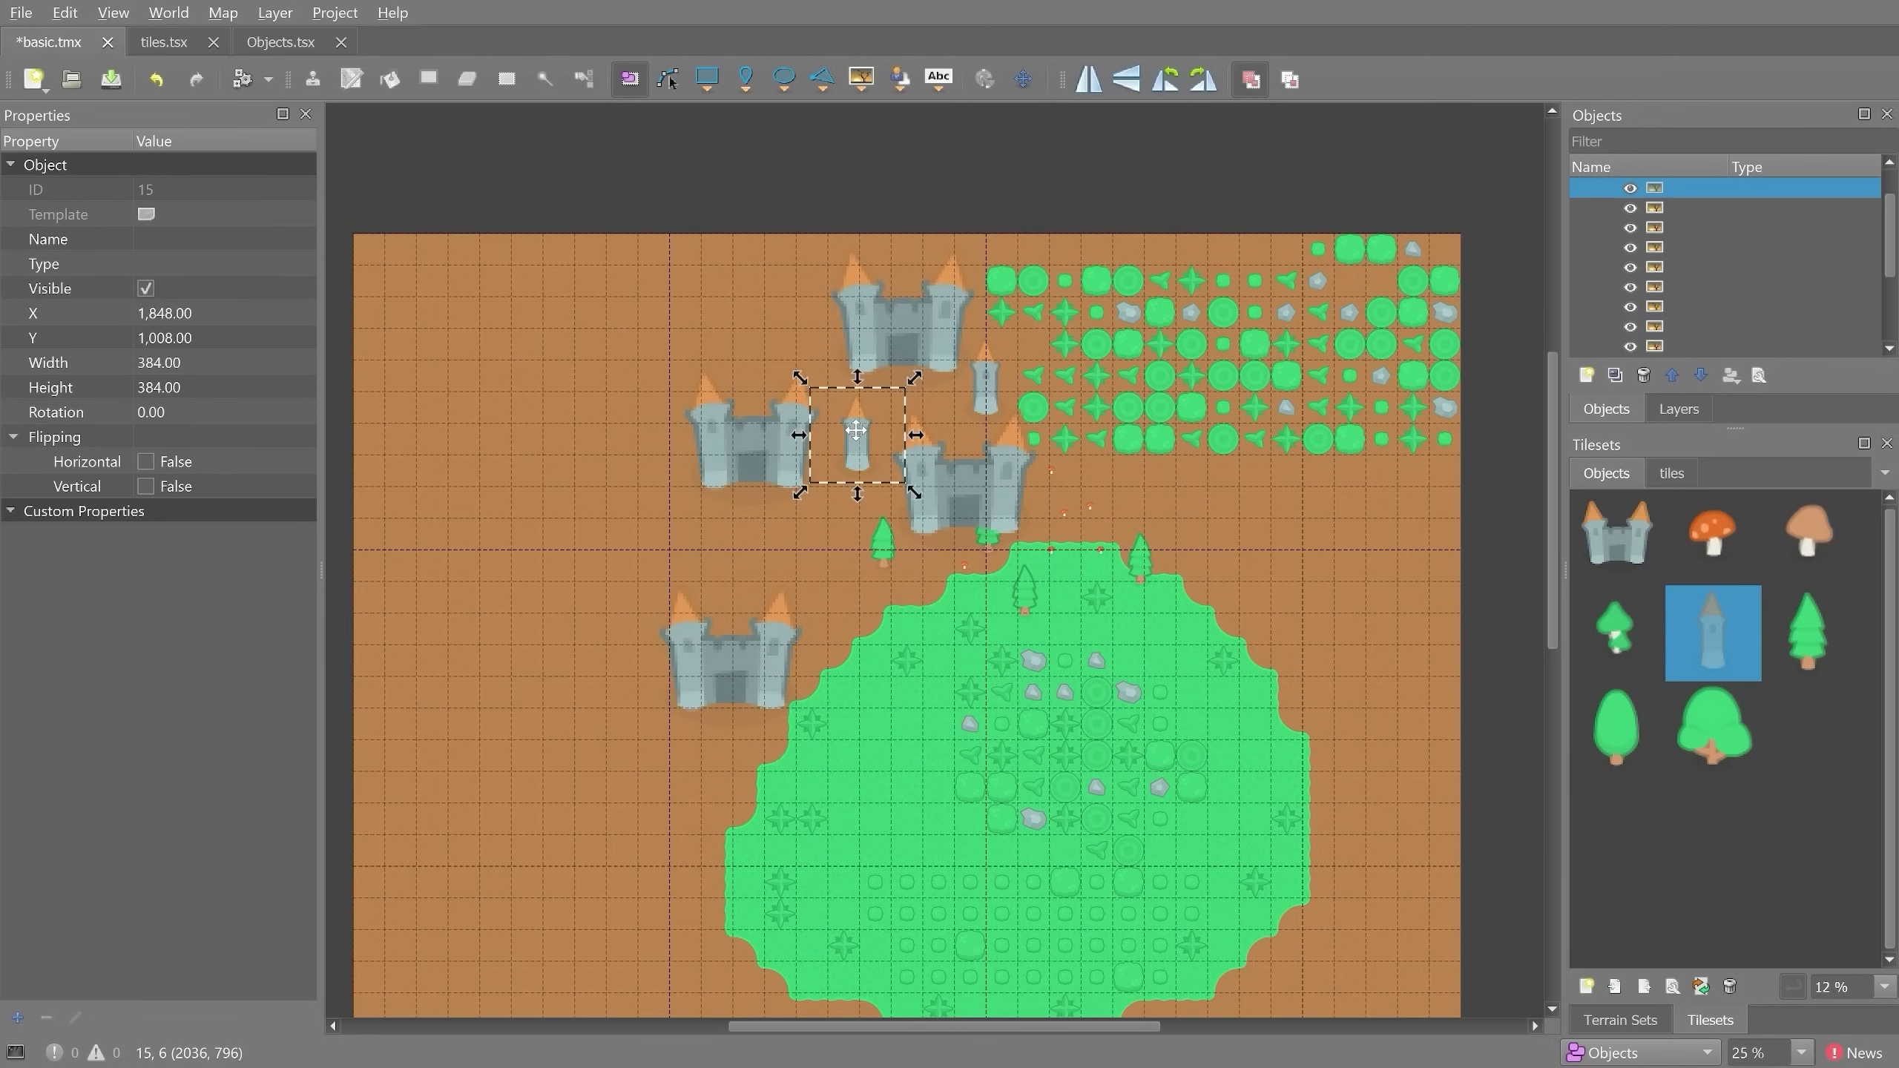
left_click(986, 378, "shift")
left_click(174, 239)
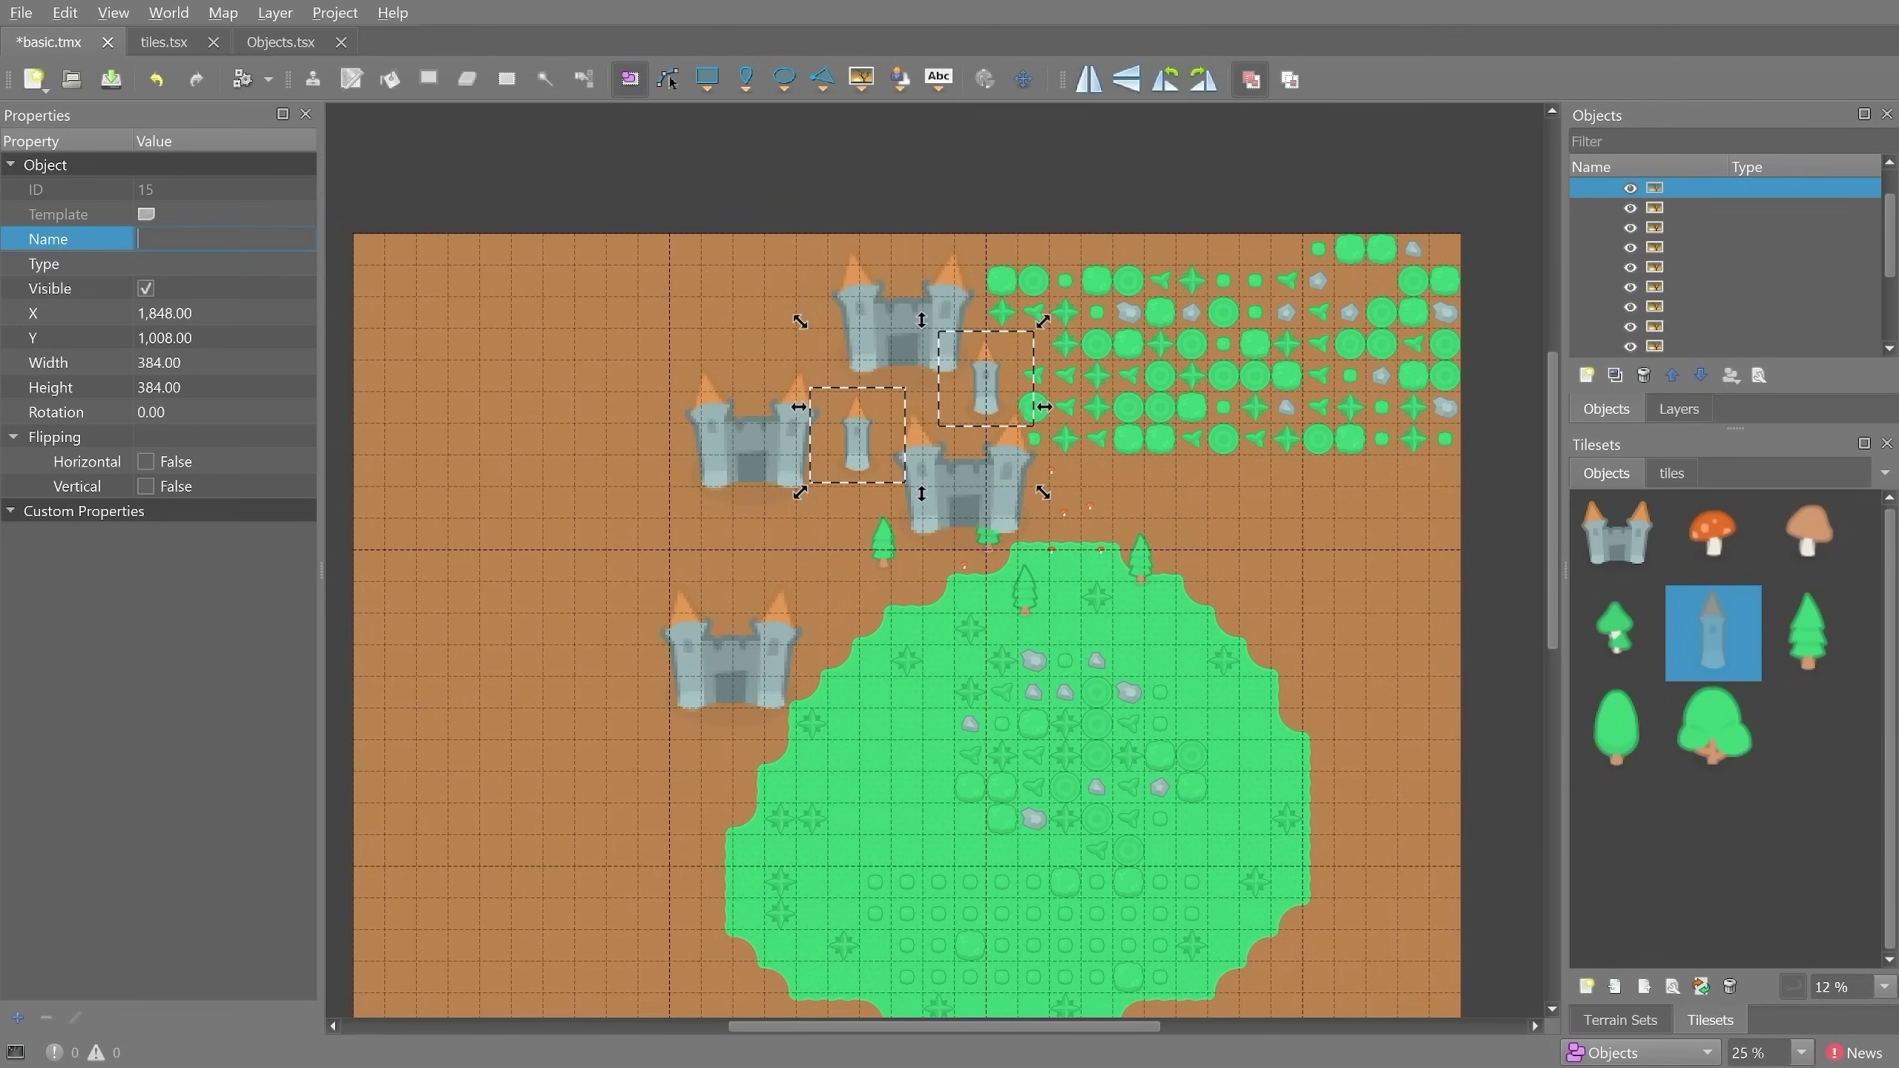
type("Tower")
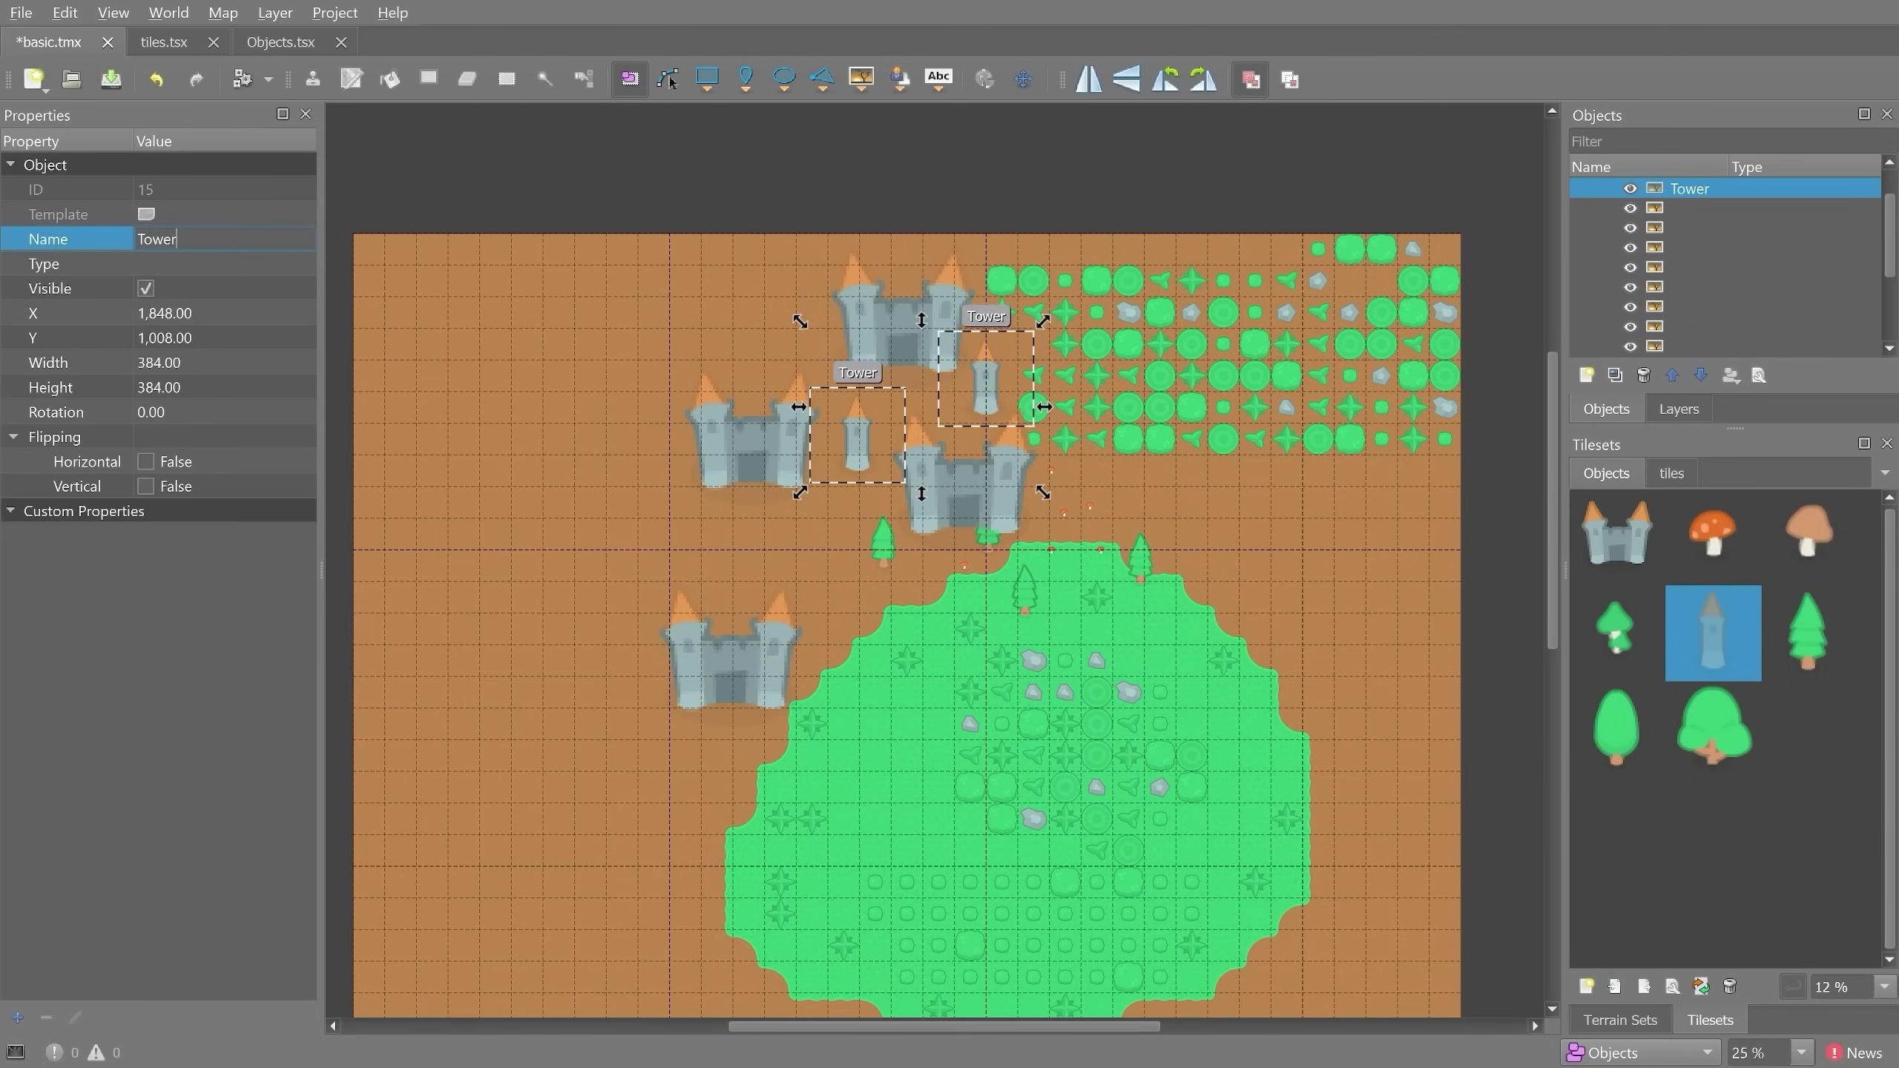
left_click(171, 256)
type("Bui")
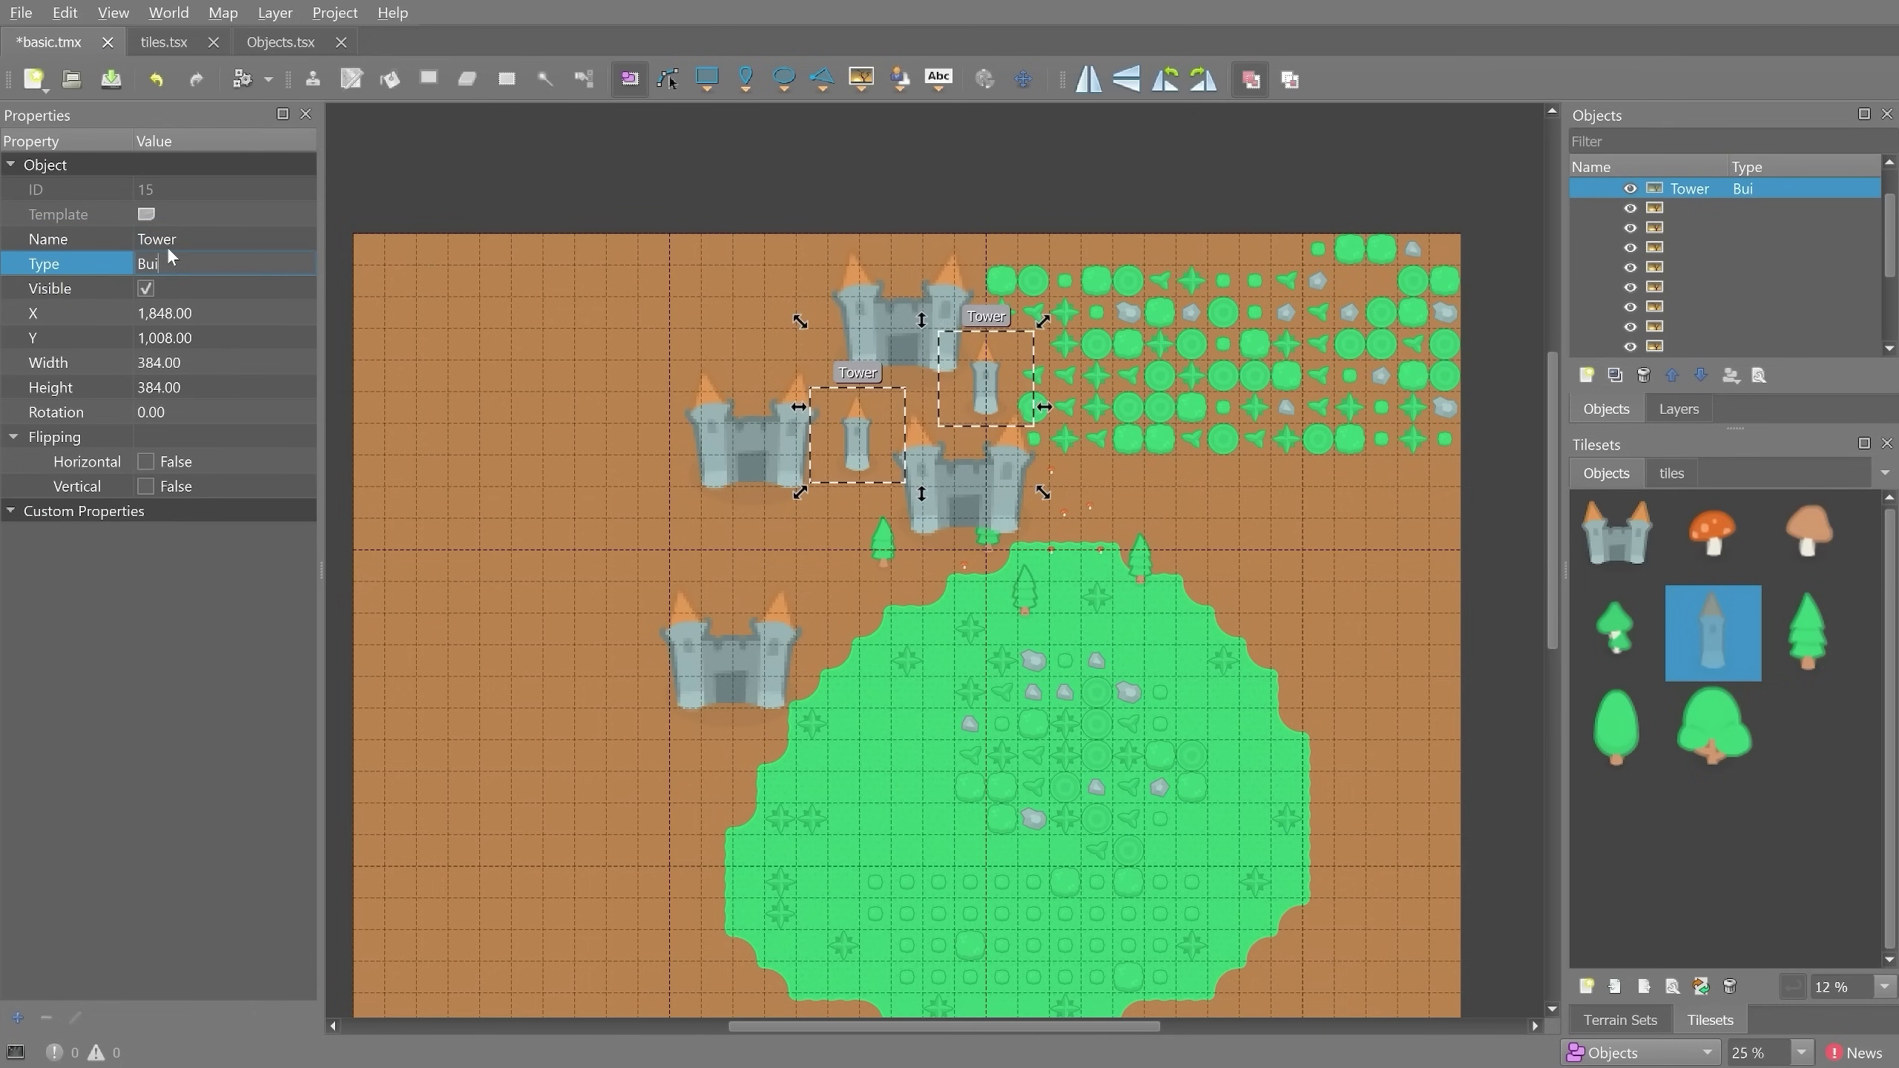
type("dlding")
key("Return")
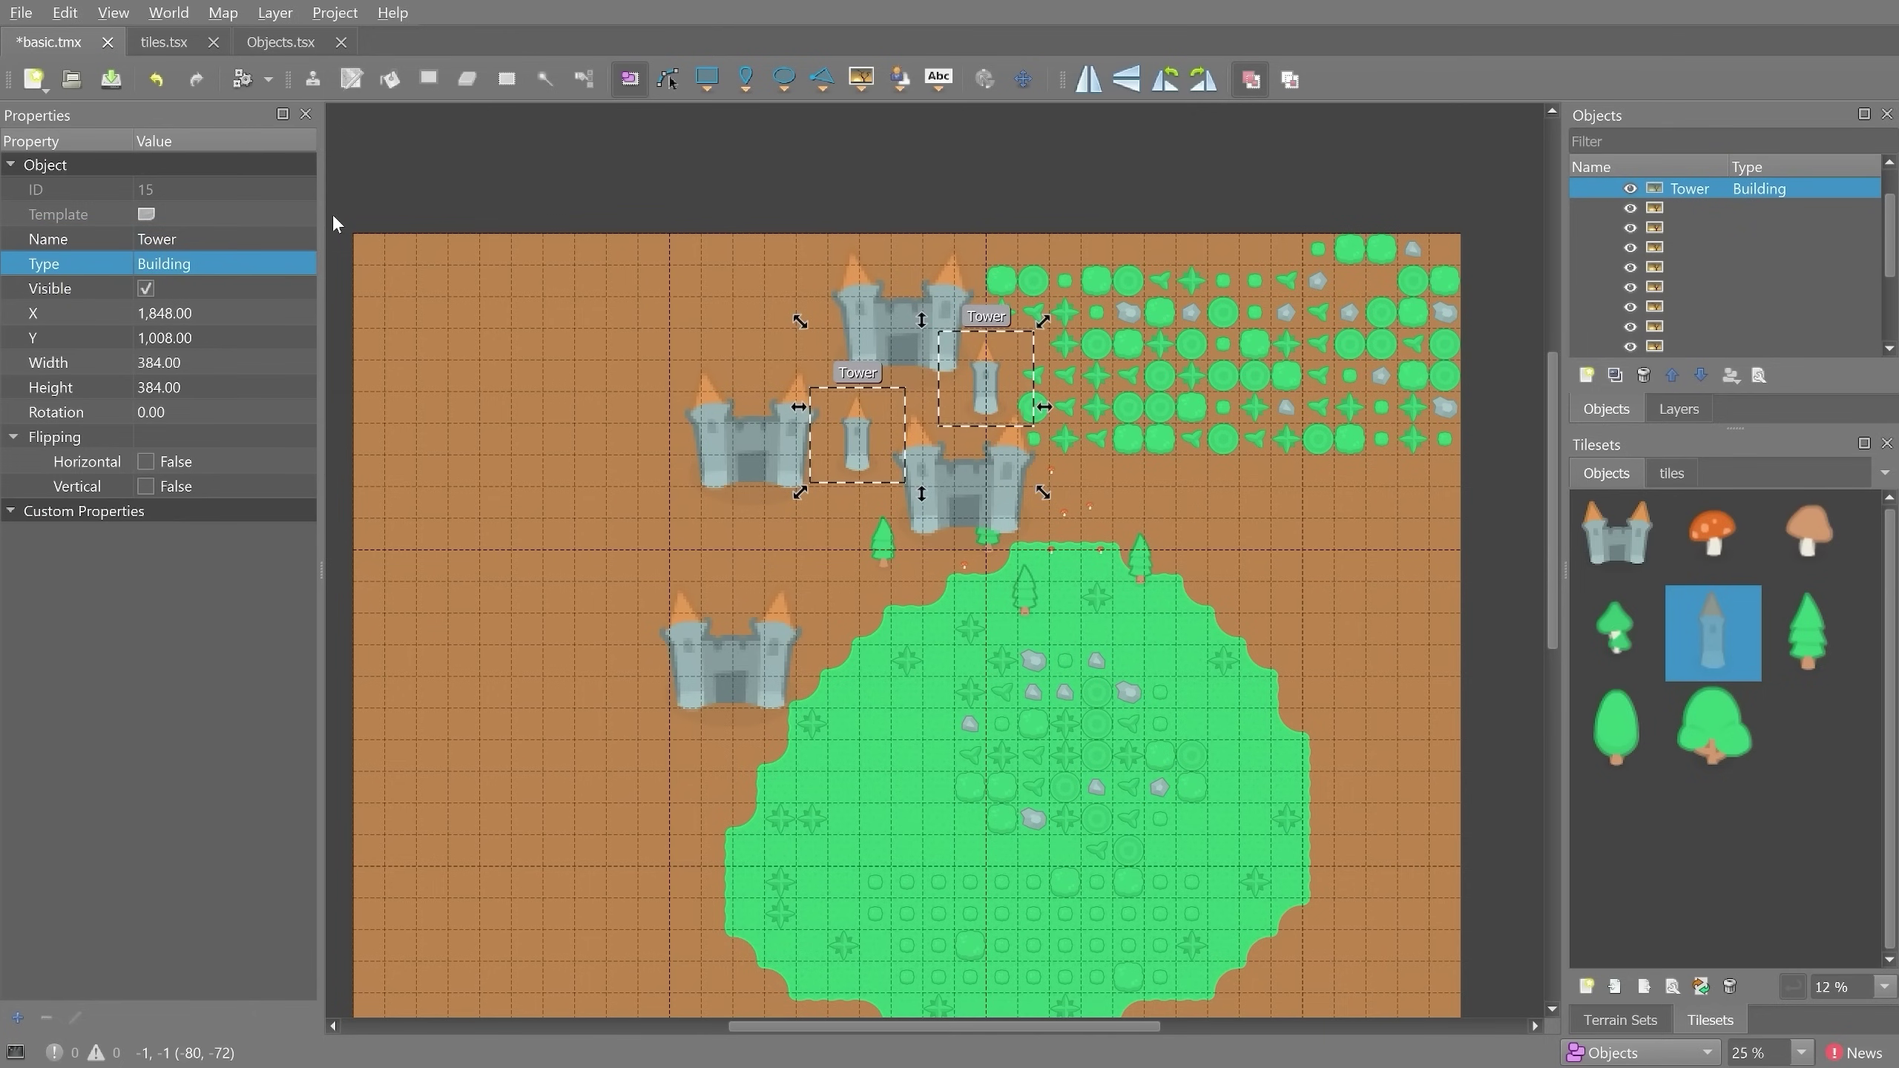
- Shift the castle off the tree it partly covers, then set that tree and its neighbour outside the grass to name Tree, type Vegetation
left_click(873, 551)
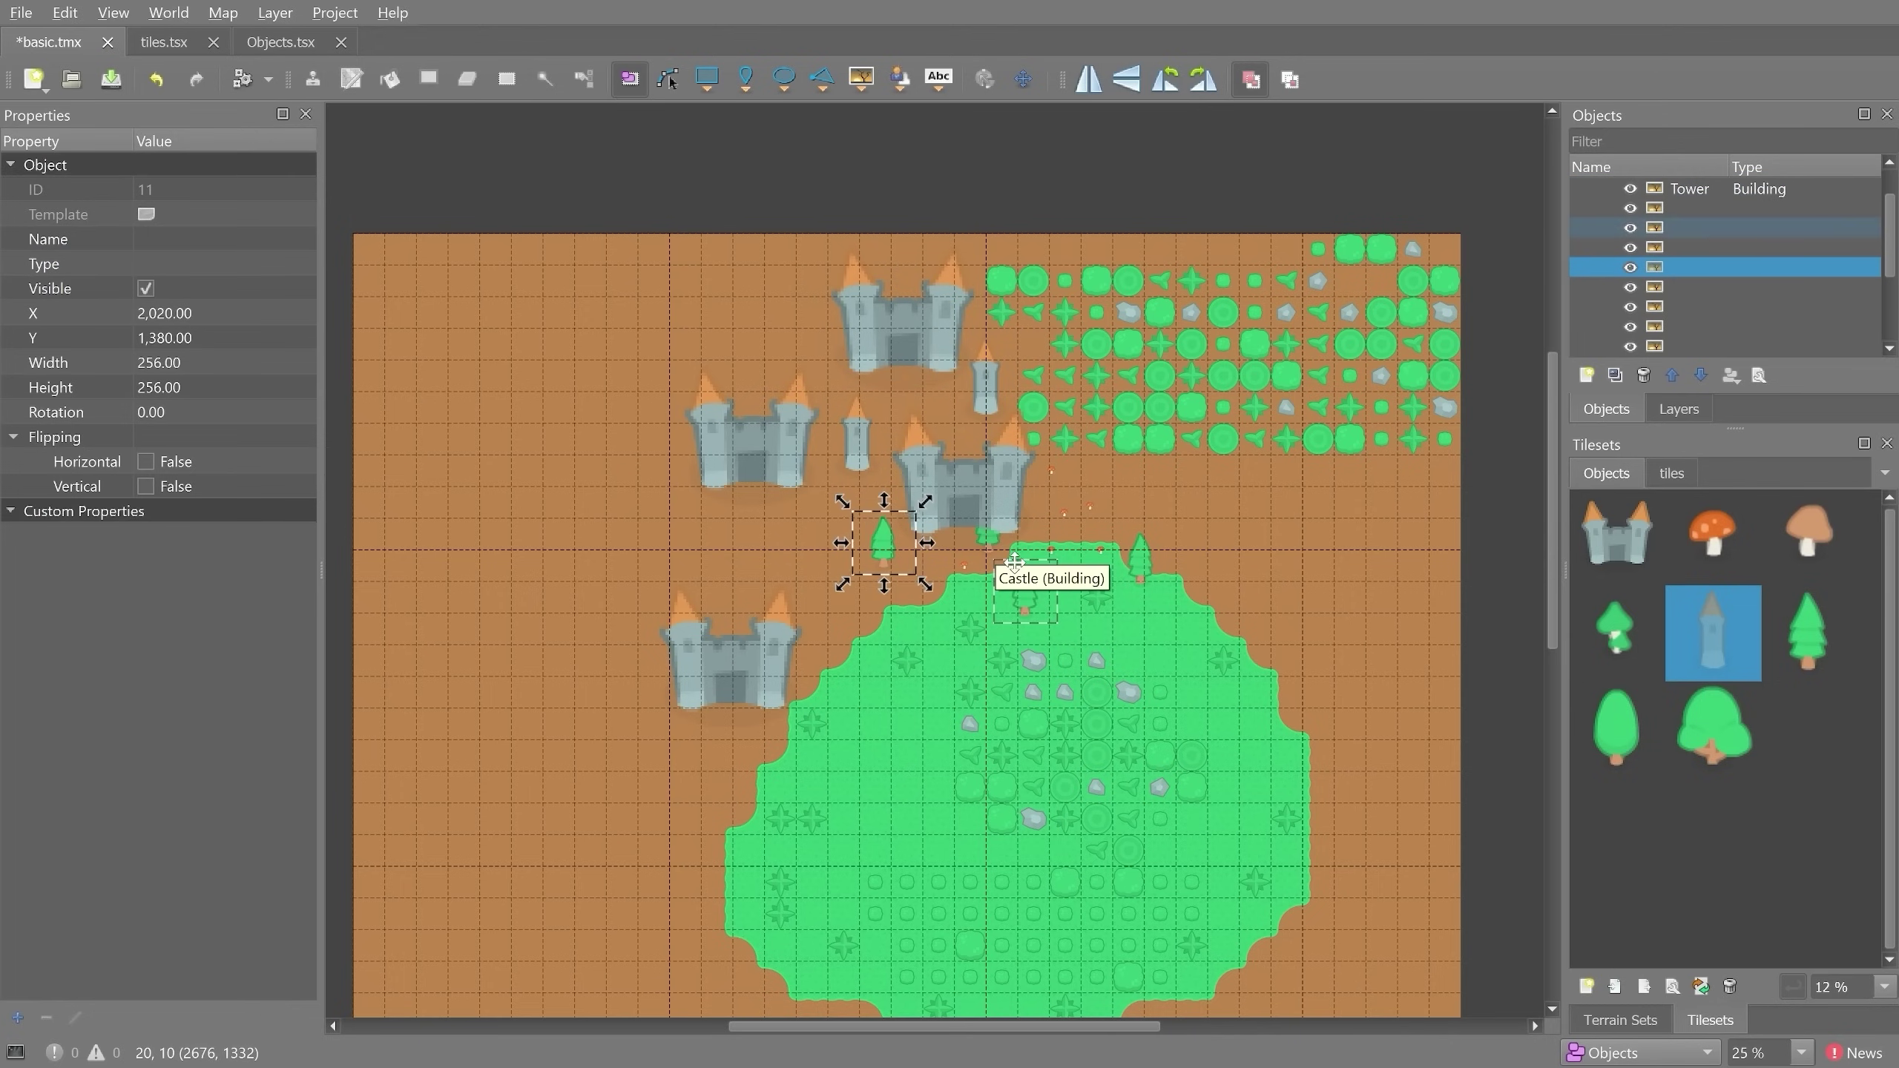
left_click_drag(1004, 561, 988, 524)
left_click(988, 528)
left_click(885, 555, "shift")
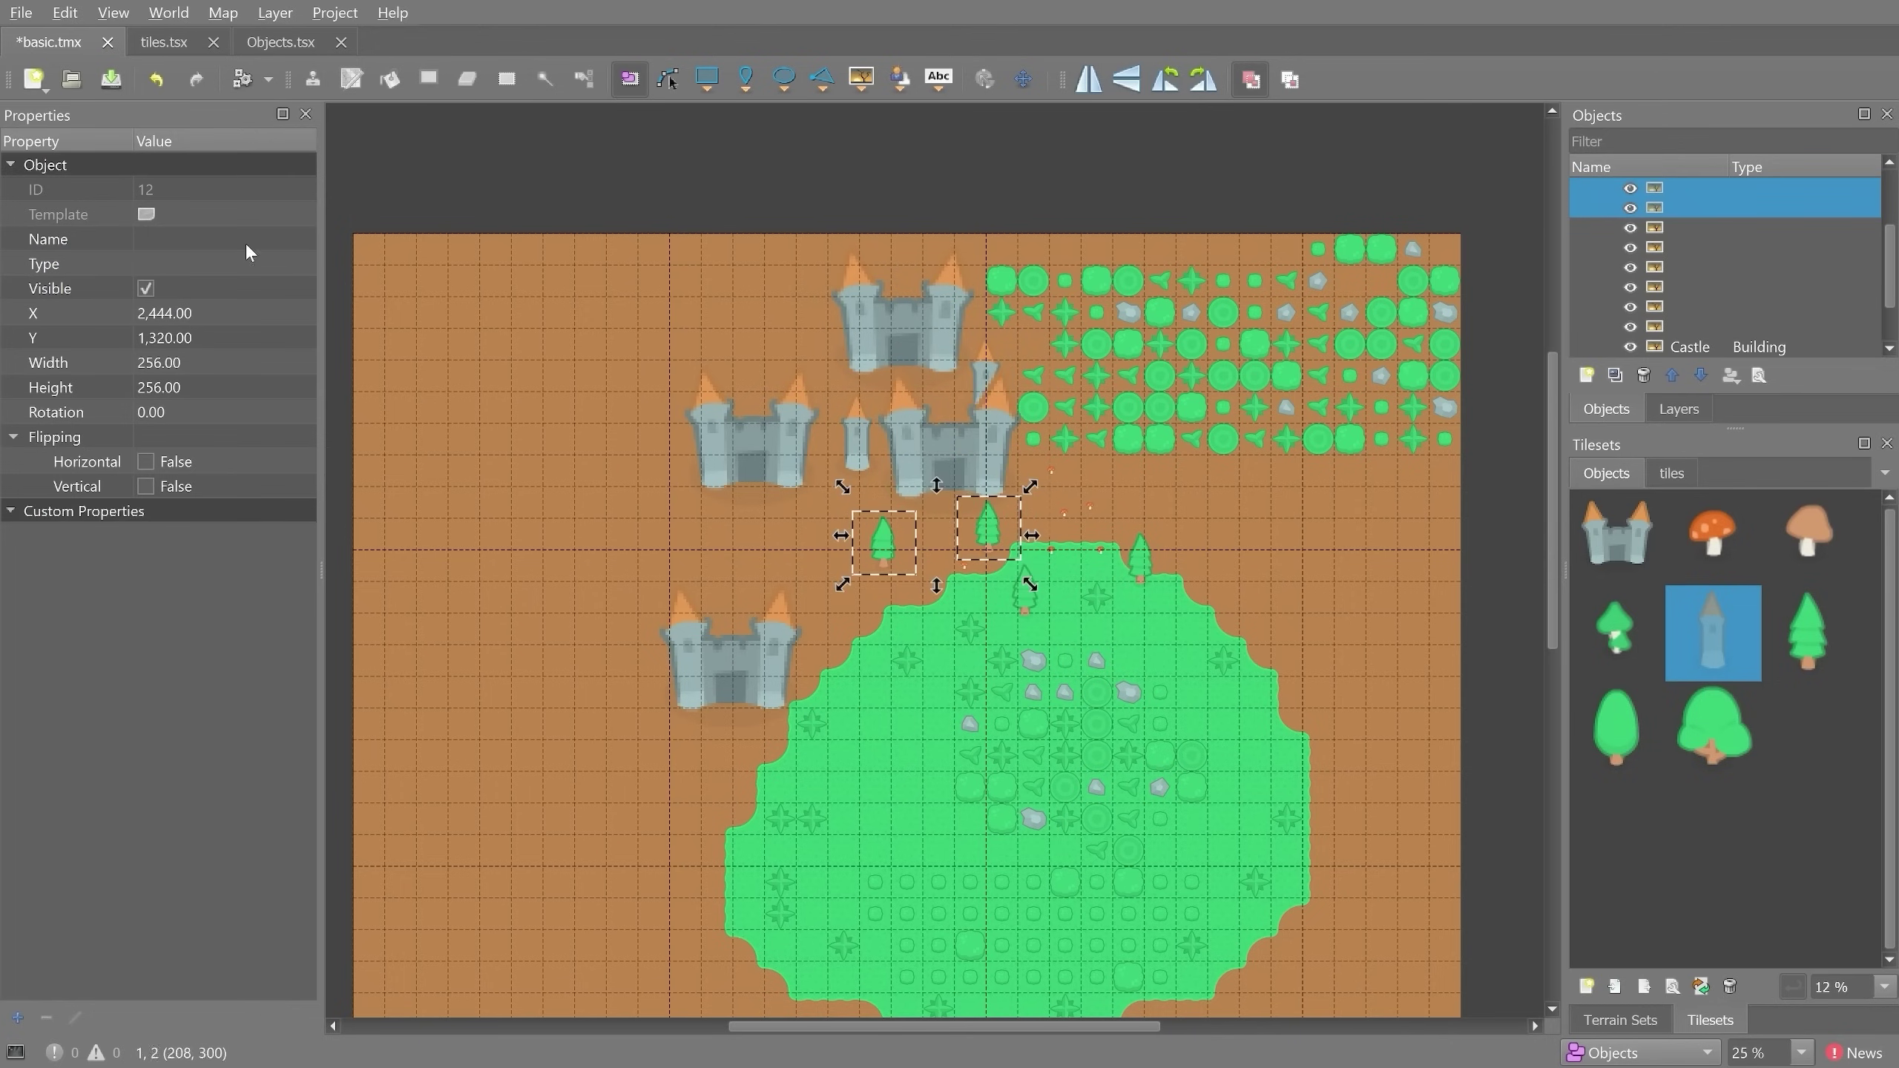
left_click(165, 240)
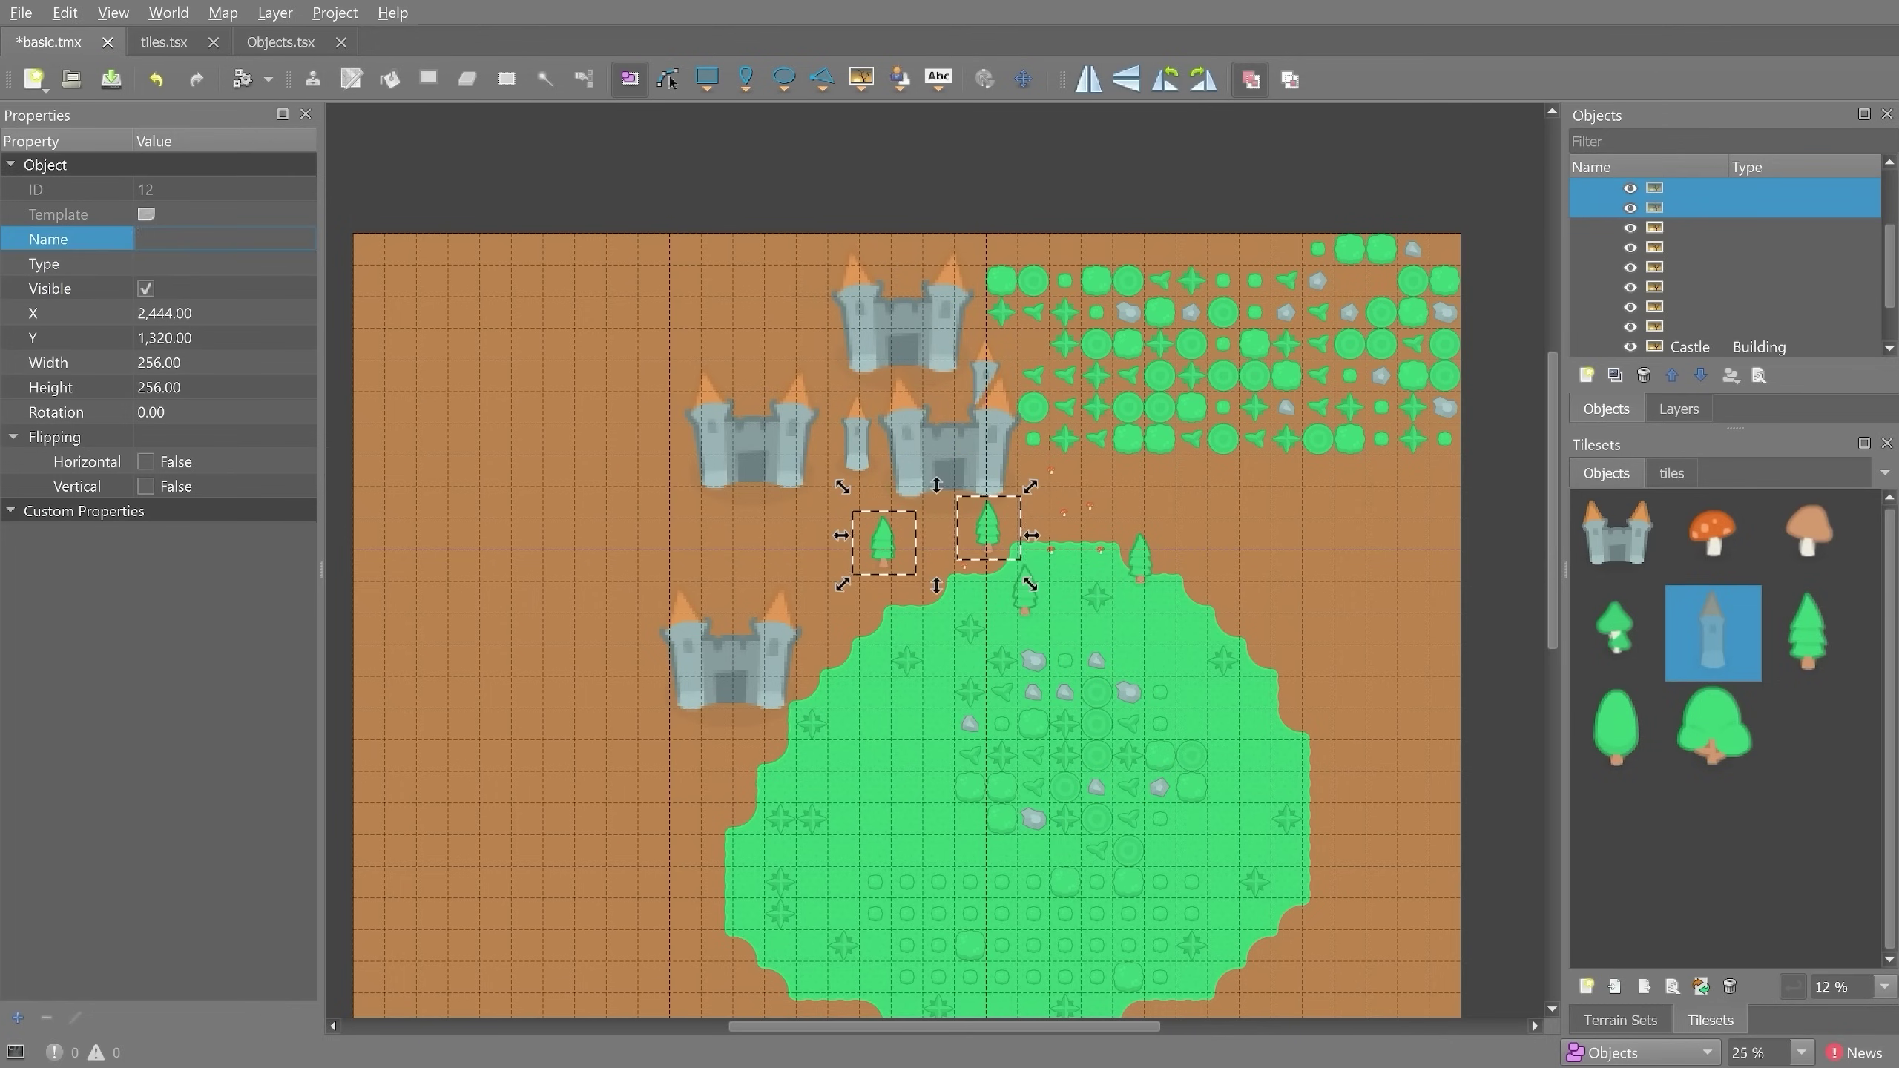
type("Tree")
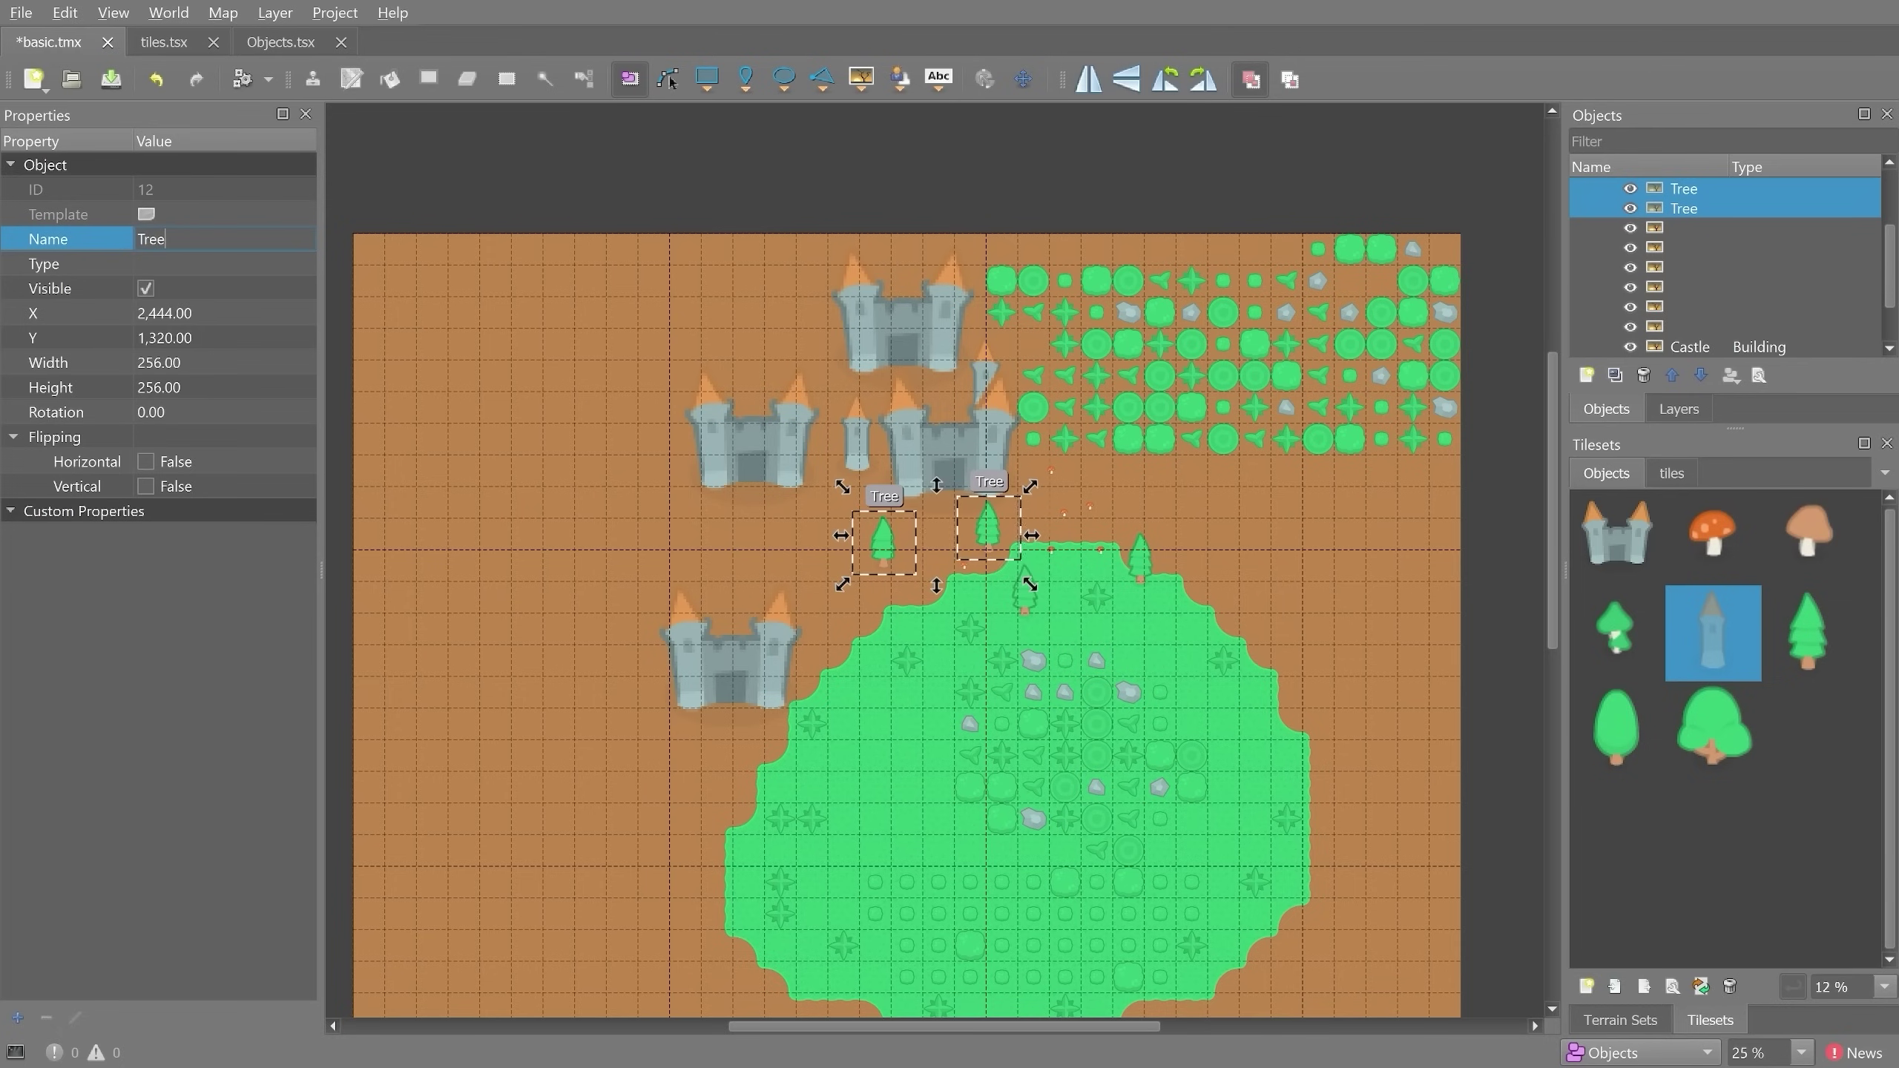
left_click(189, 261)
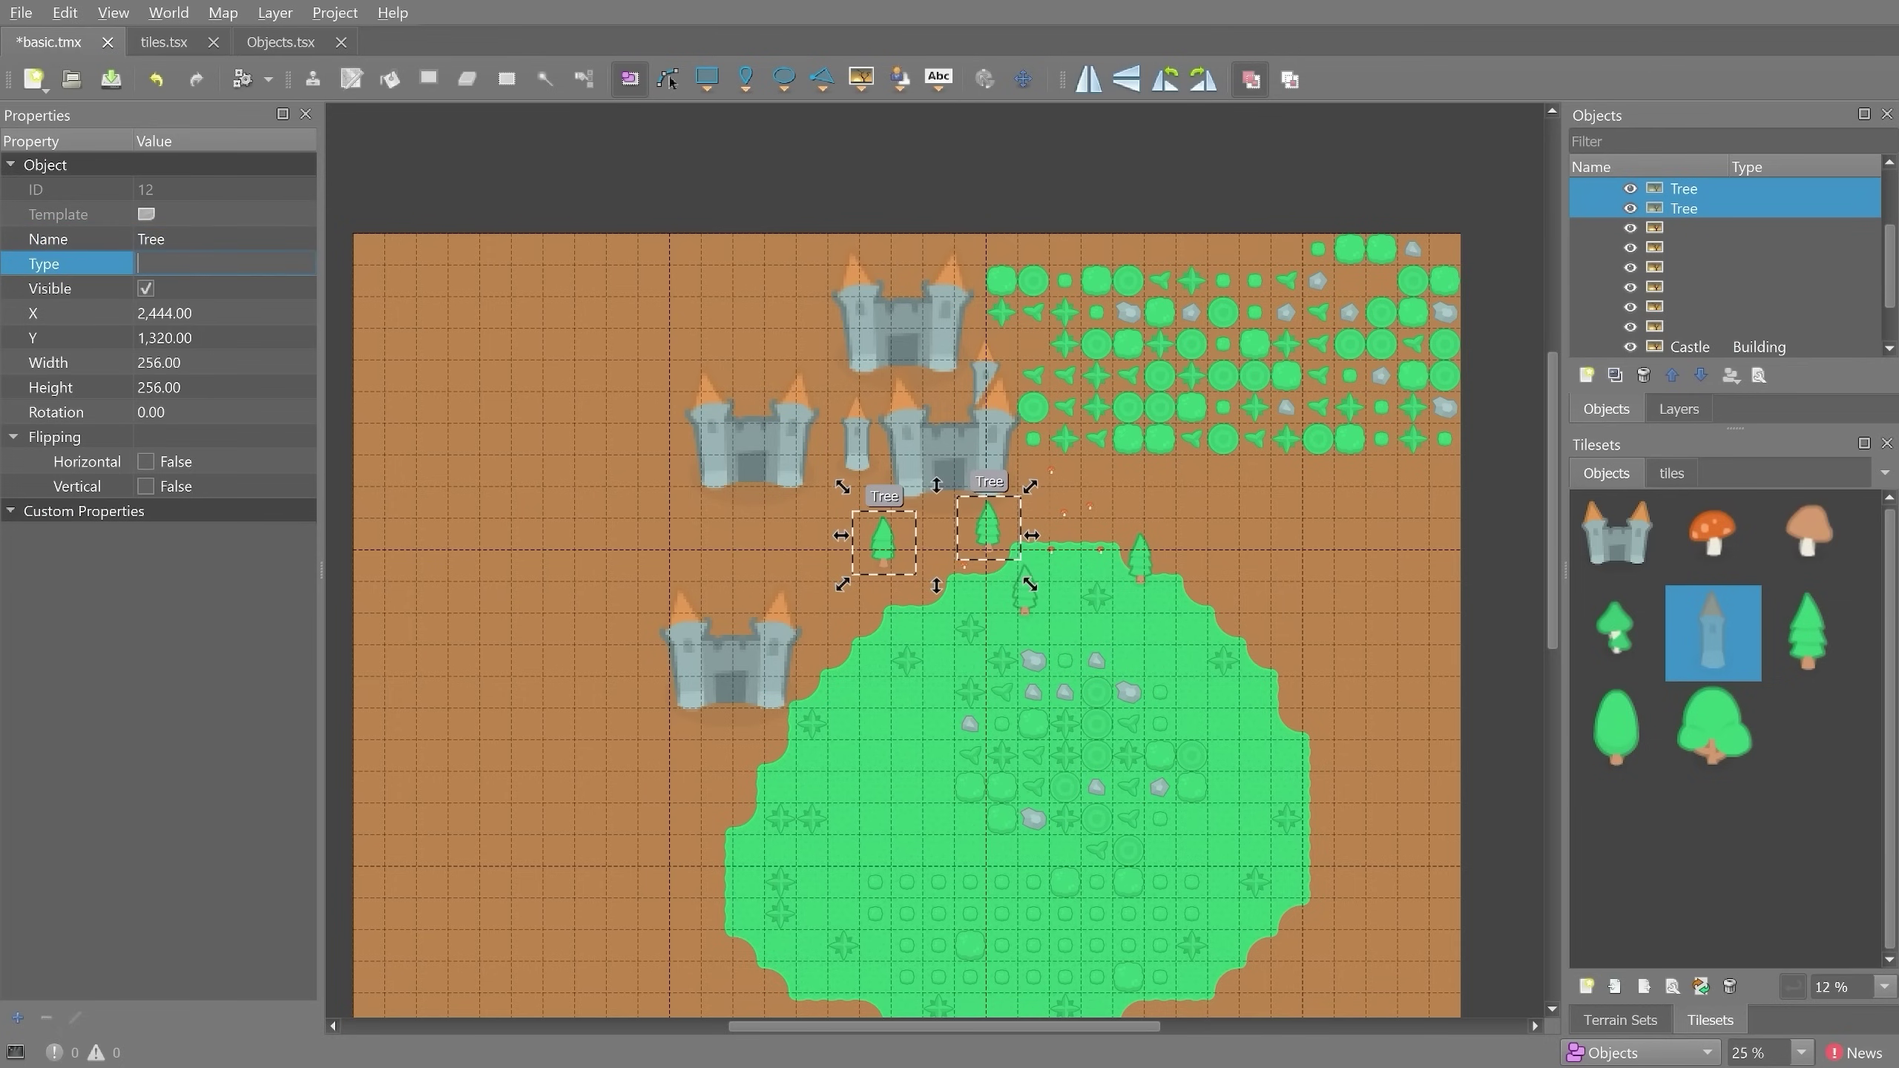
type("Vegetati")
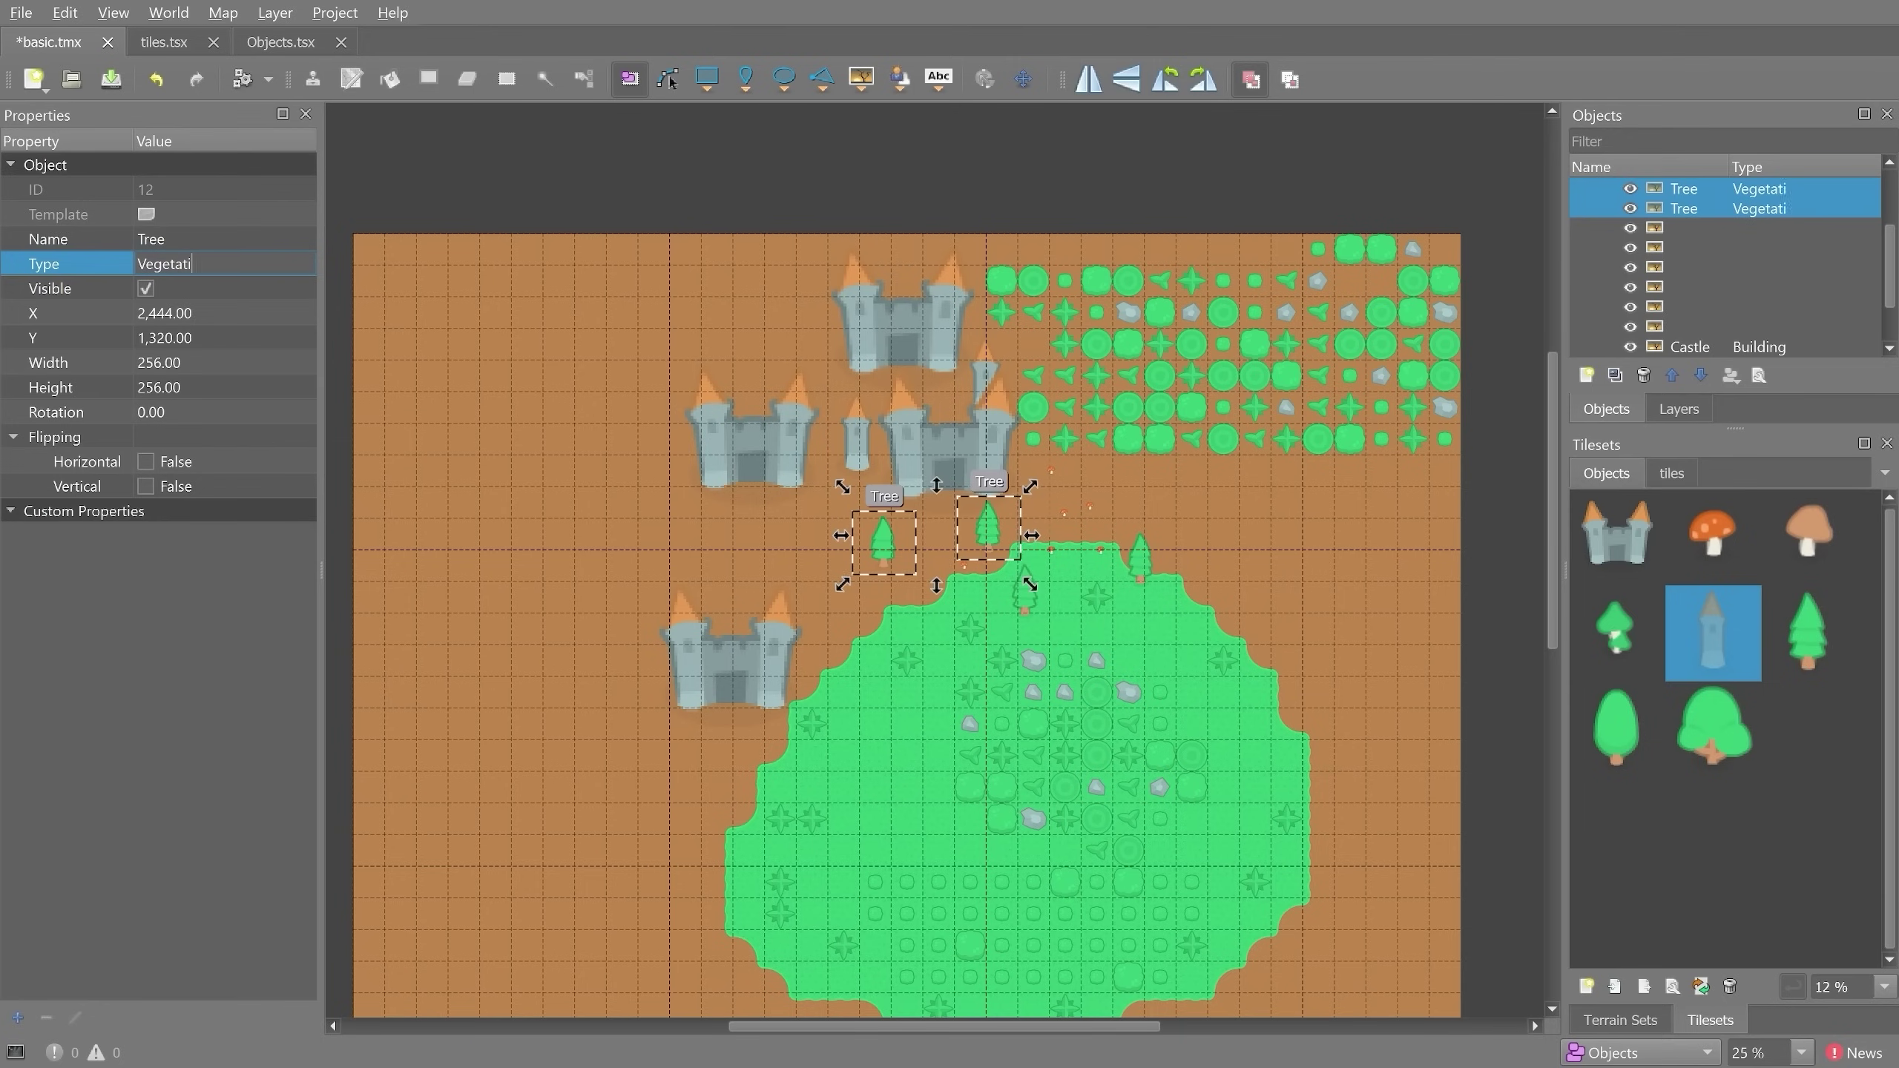
type("on")
key("Return")
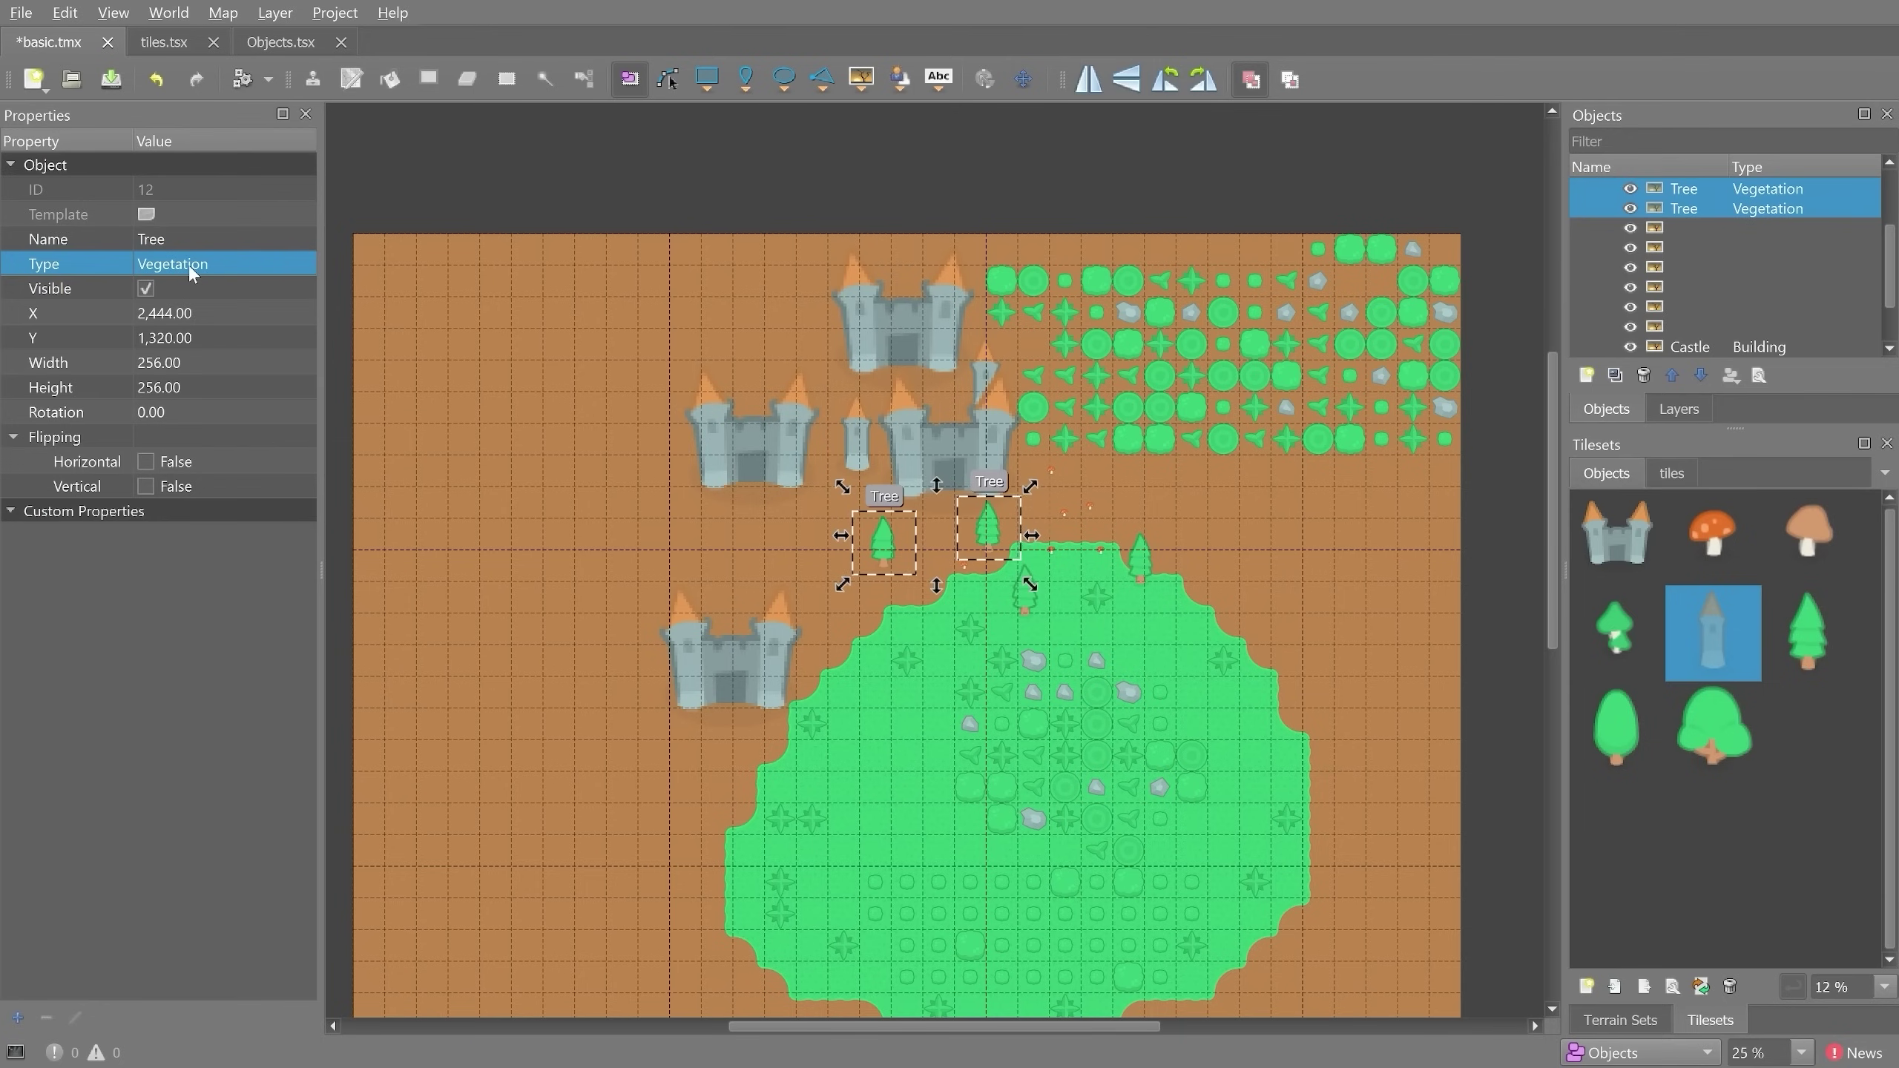
- Select all six unnamed mushroom objects together and set their name to Mushroom and their type to Vegetation
left_click(1700, 229)
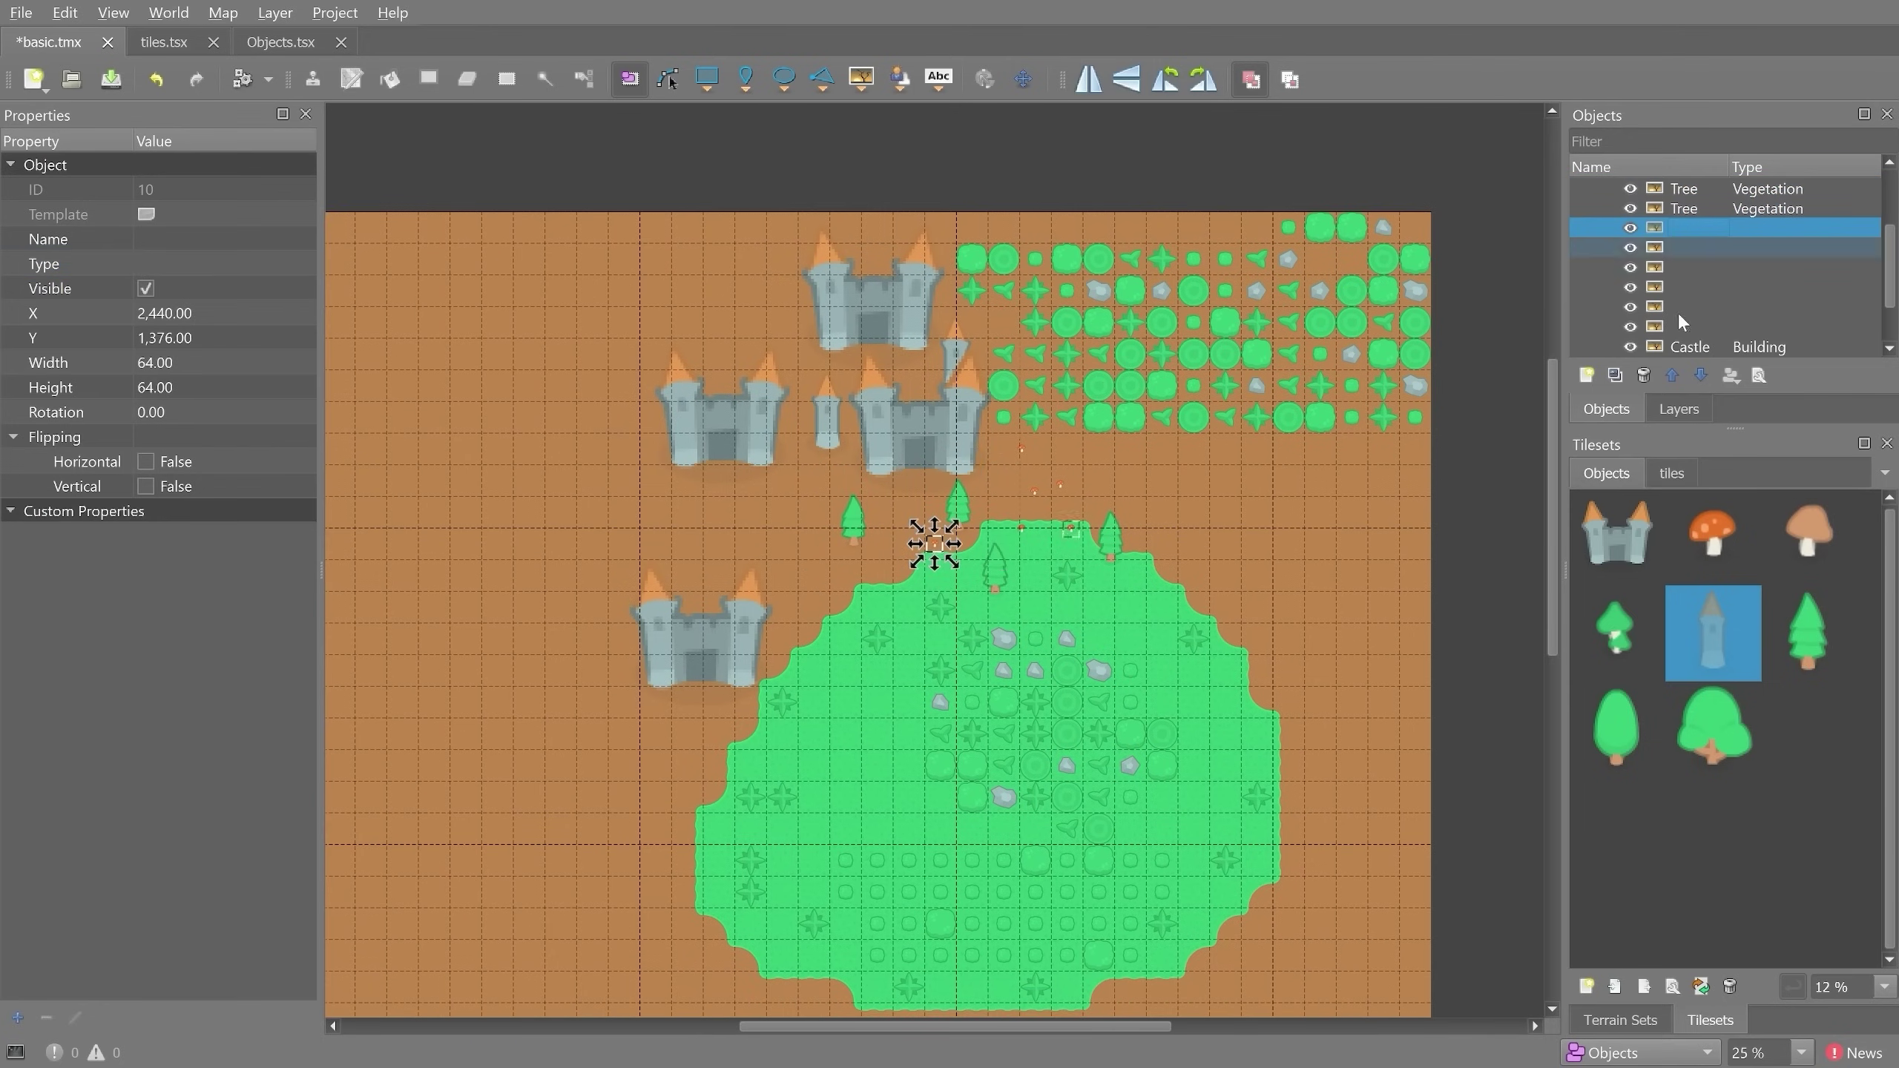
left_click(1676, 332, "shift")
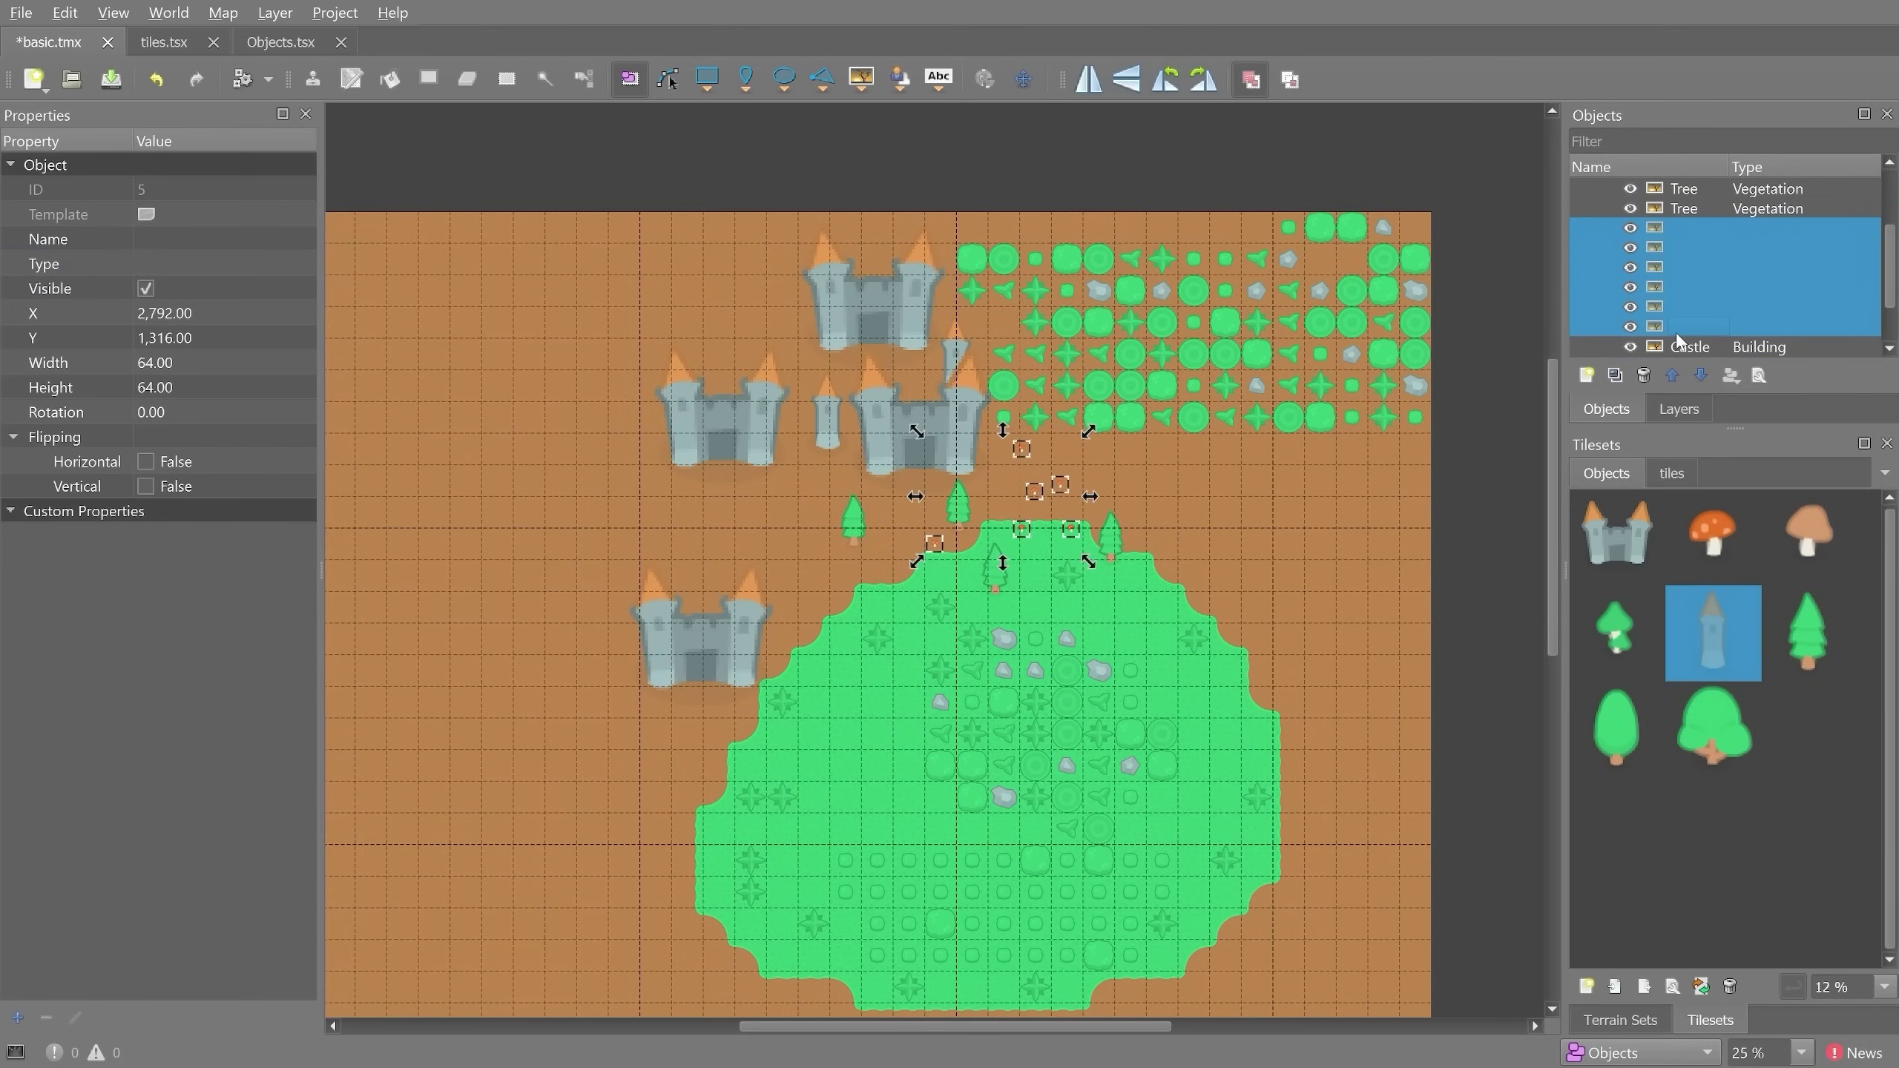
left_click(172, 241)
type("Mushrrom")
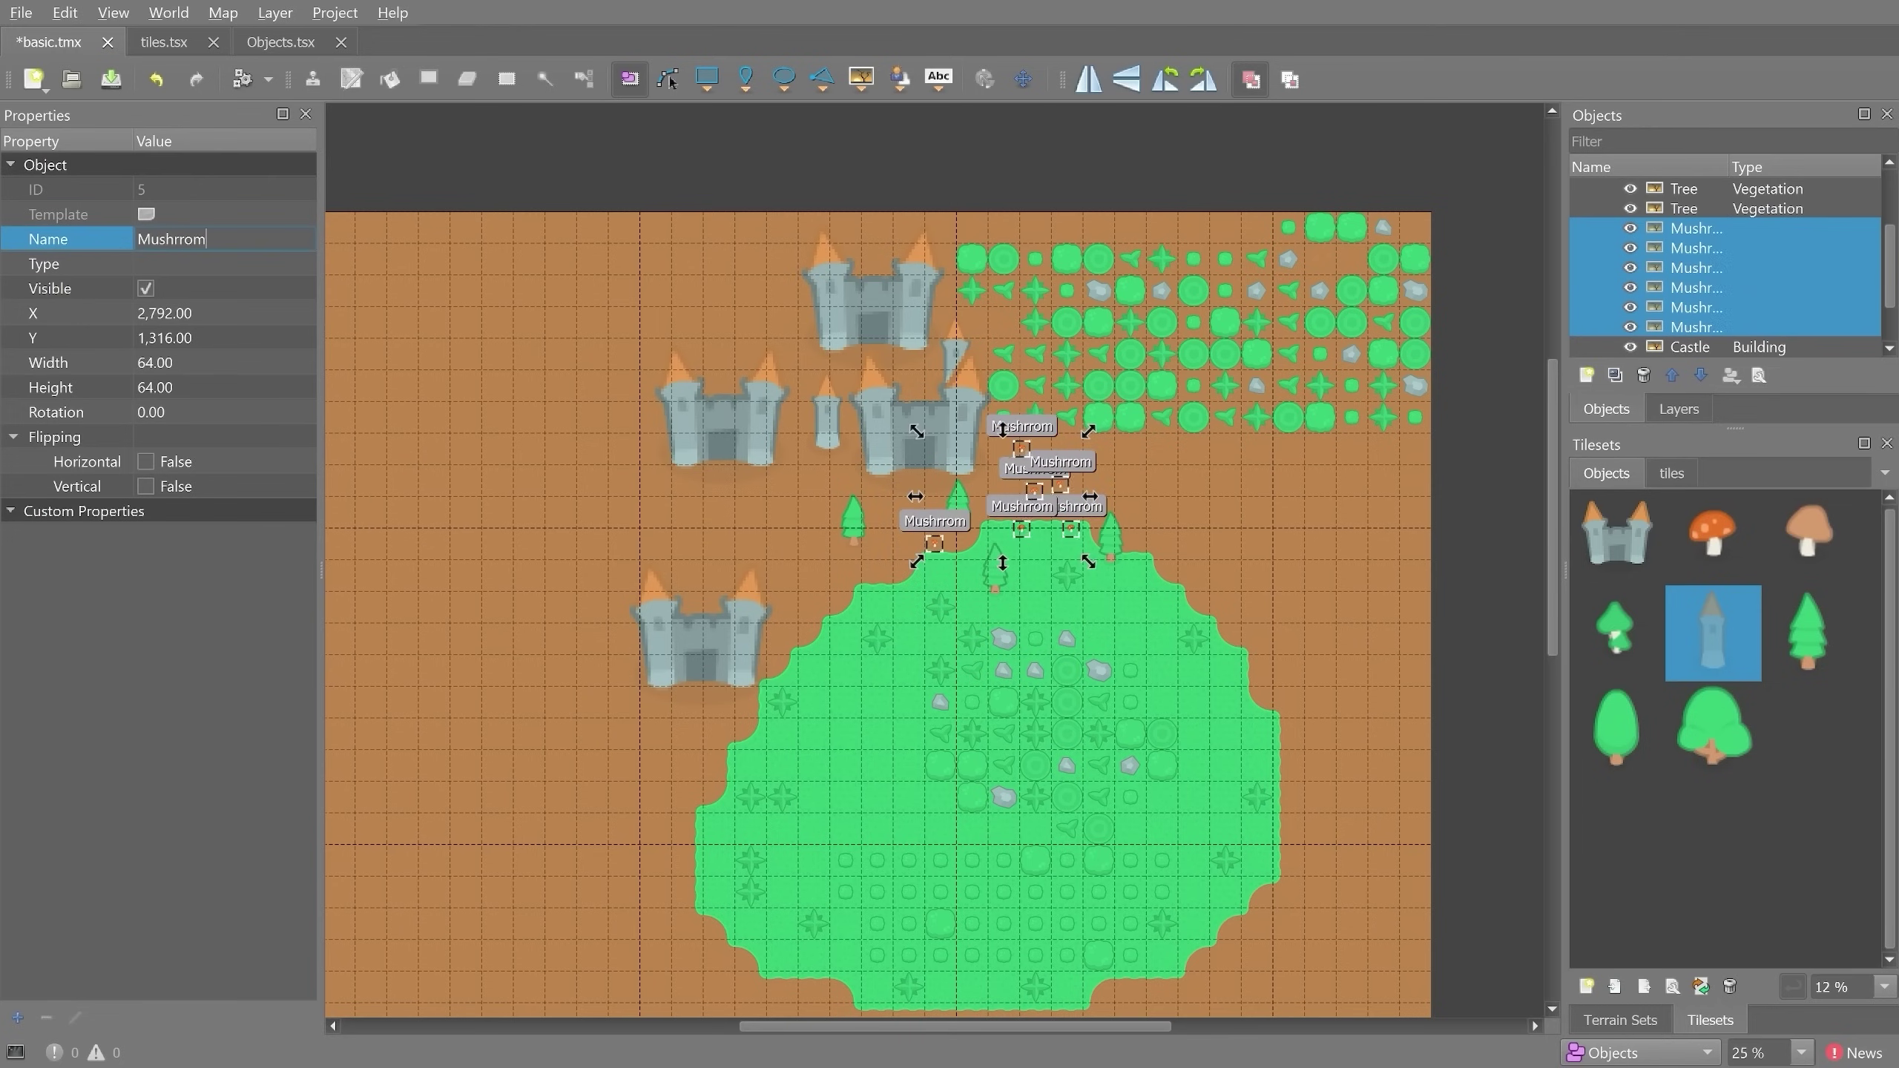
key("BackSpace")
key("BackSpace")
key("BackSpace")
type("oom")
left_click(171, 249)
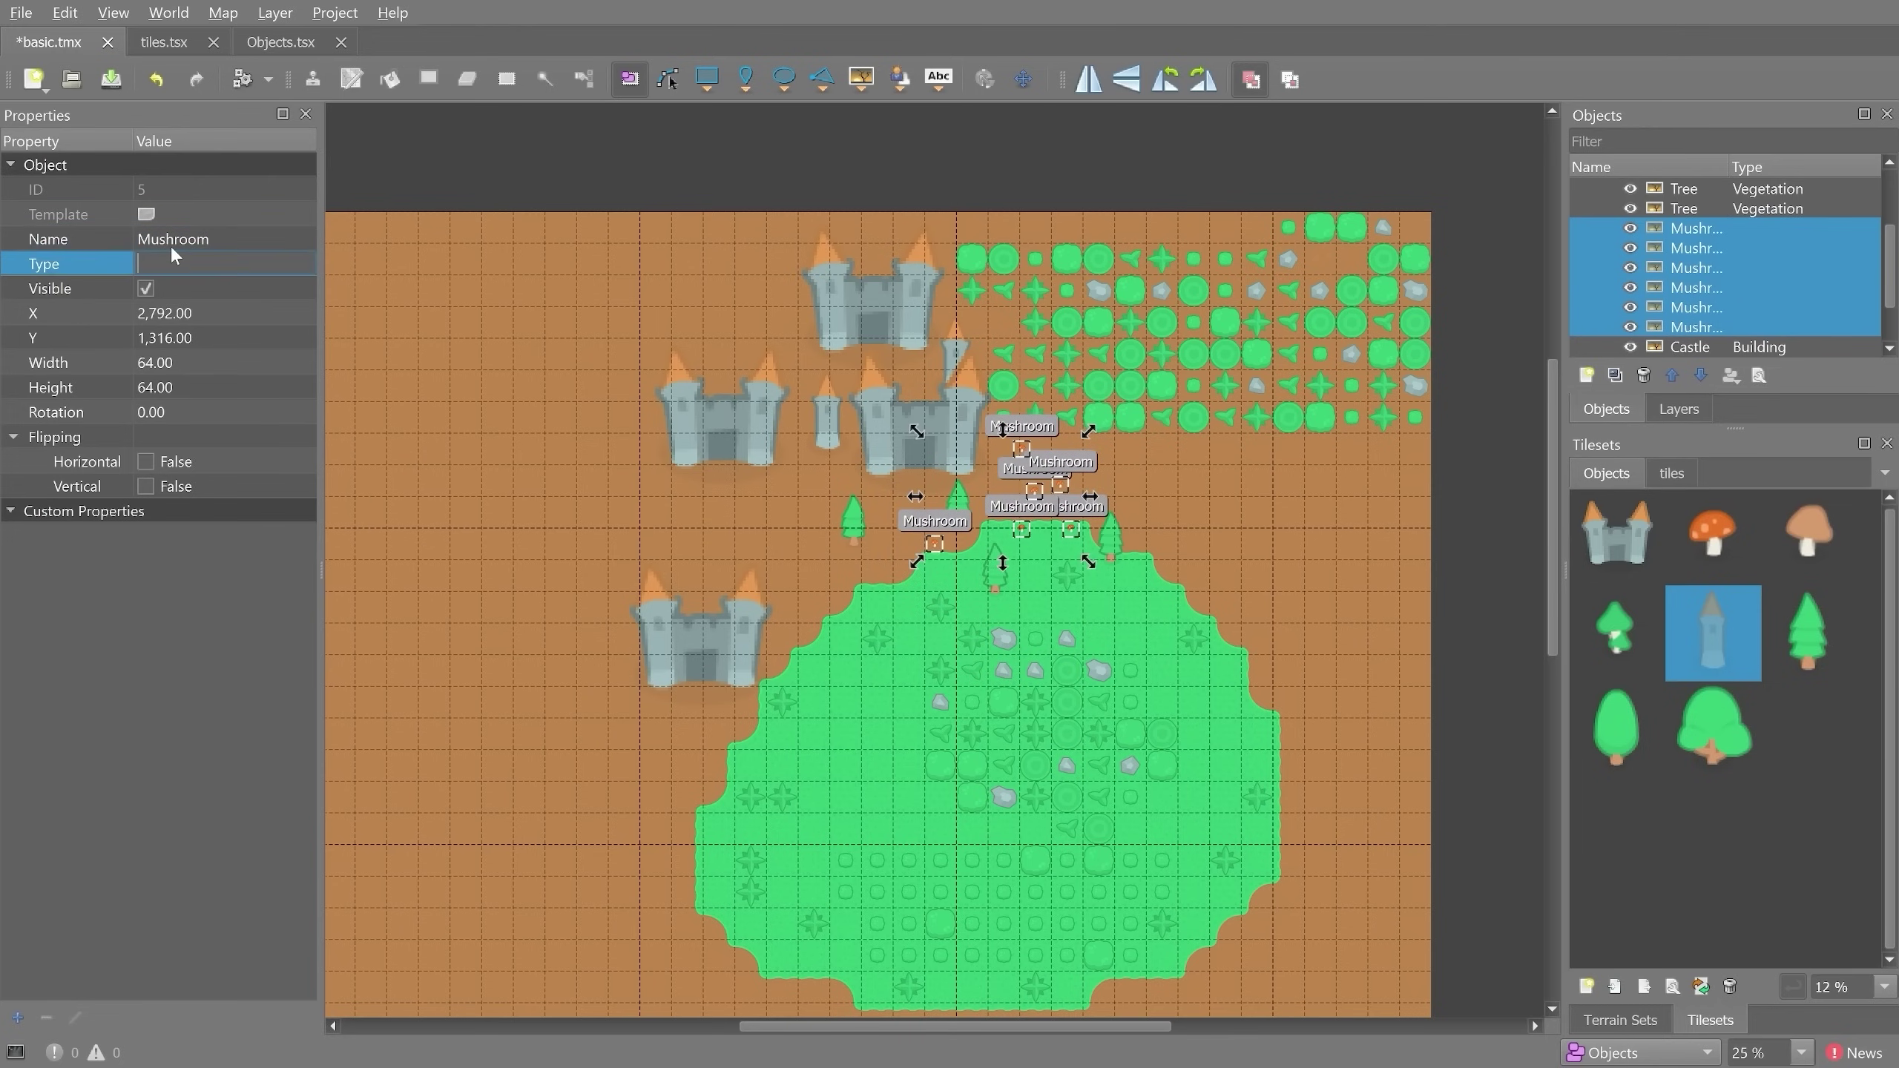
type("Vegetation")
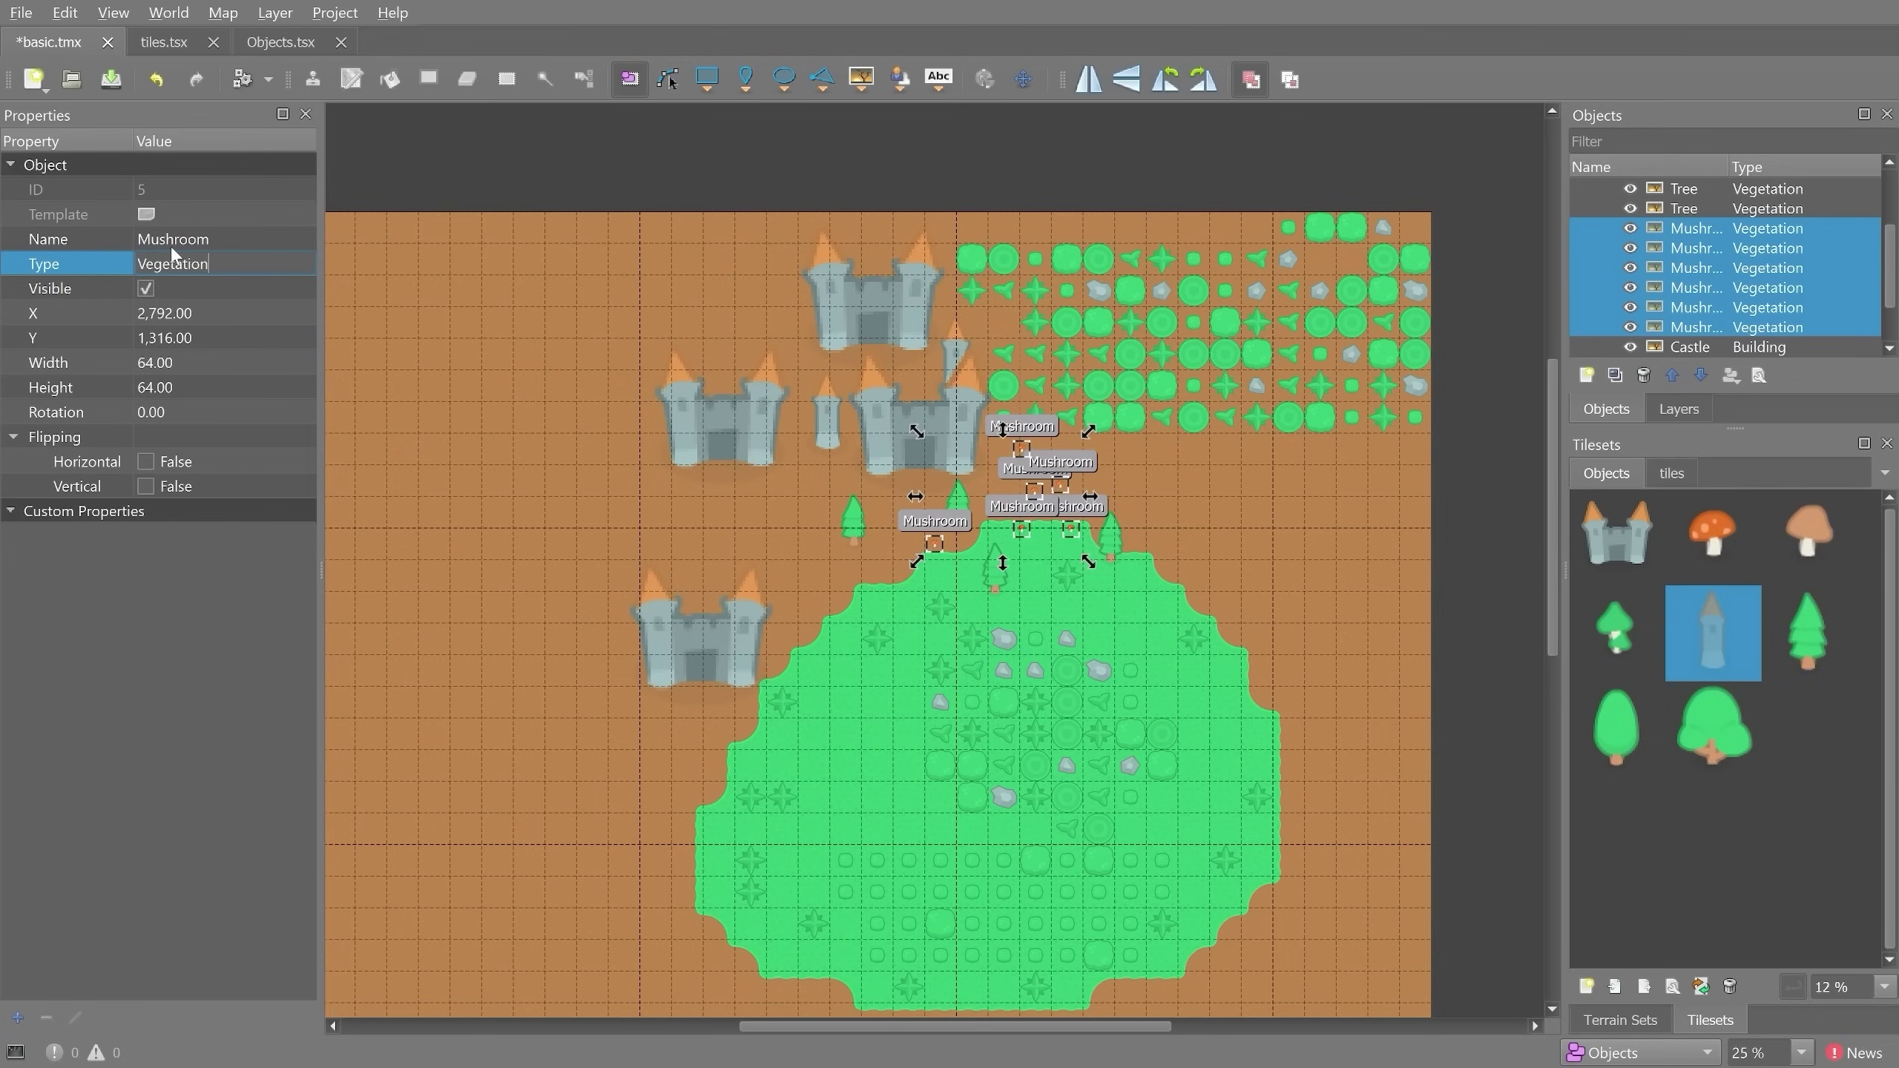
key("Return")
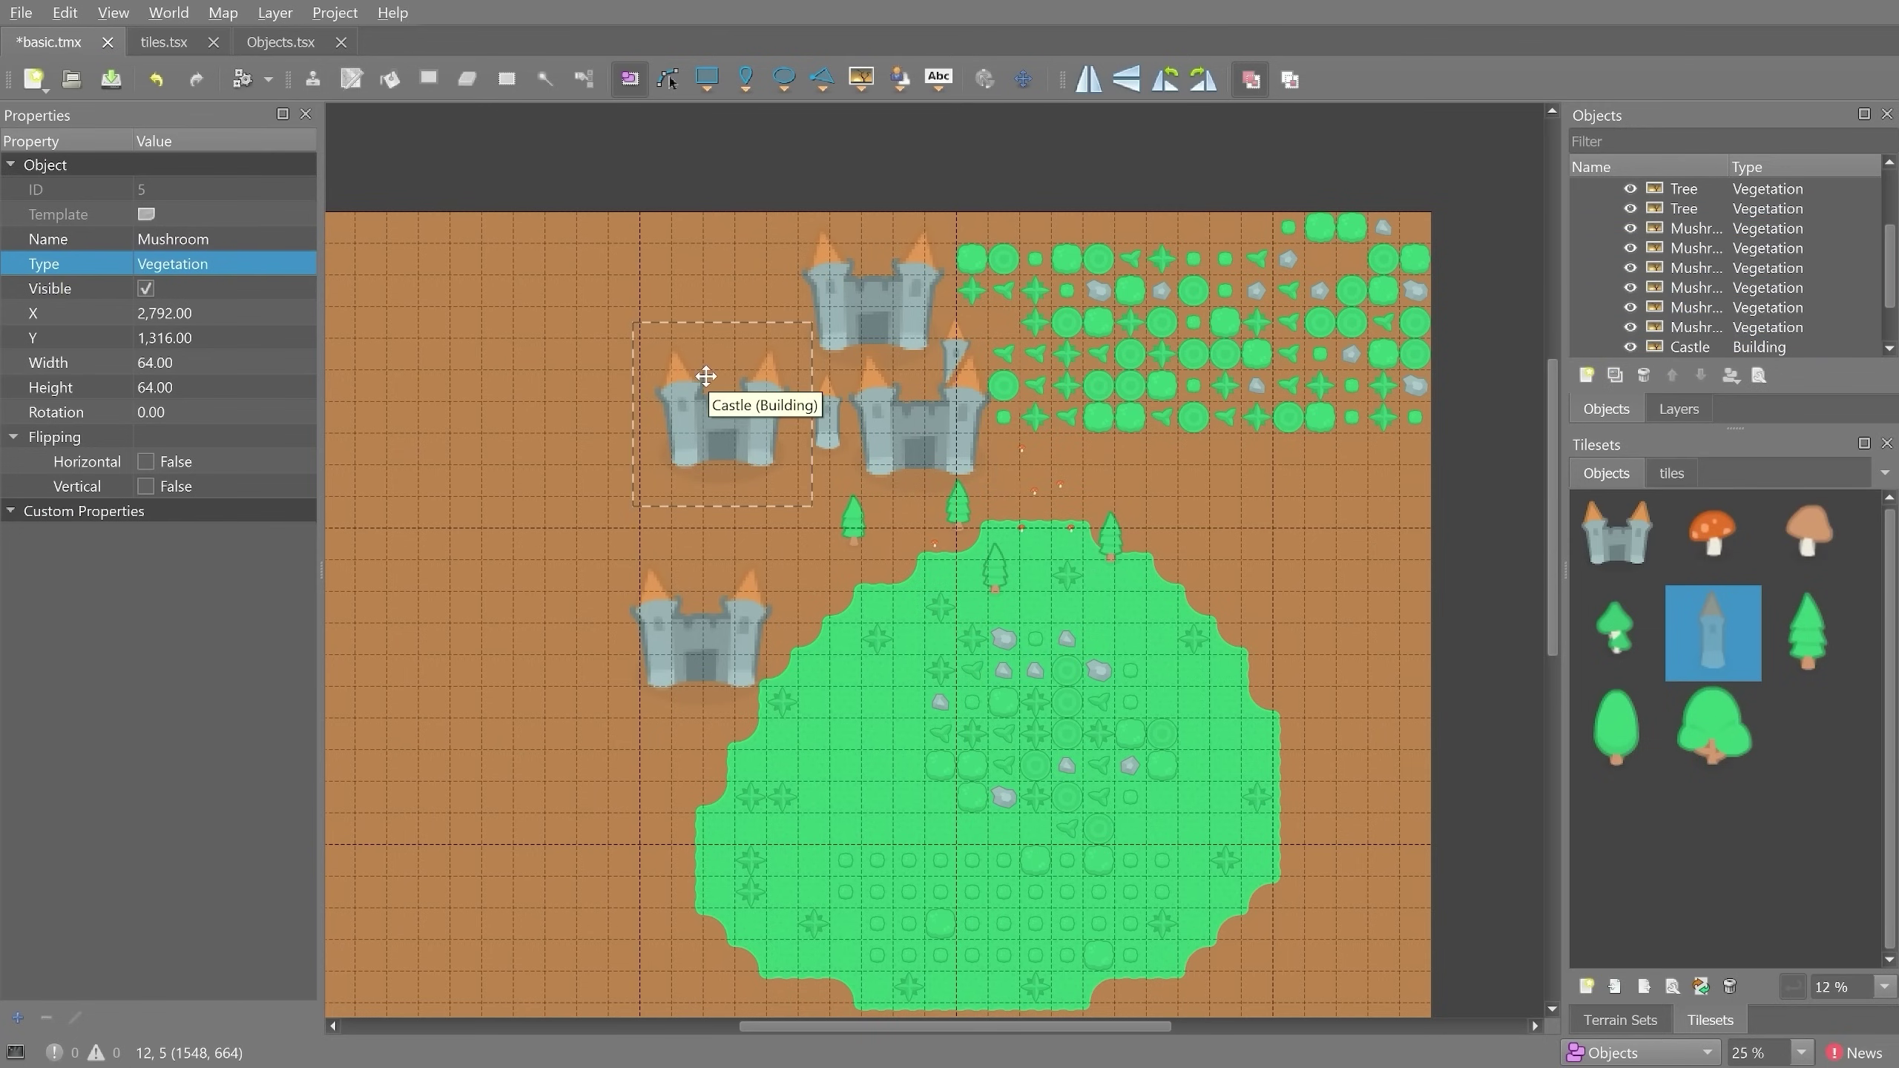
- Select several castles in turn to inspect their name labels, and look up the display options for object names
left_click(706, 376)
left_click(893, 399, "shift")
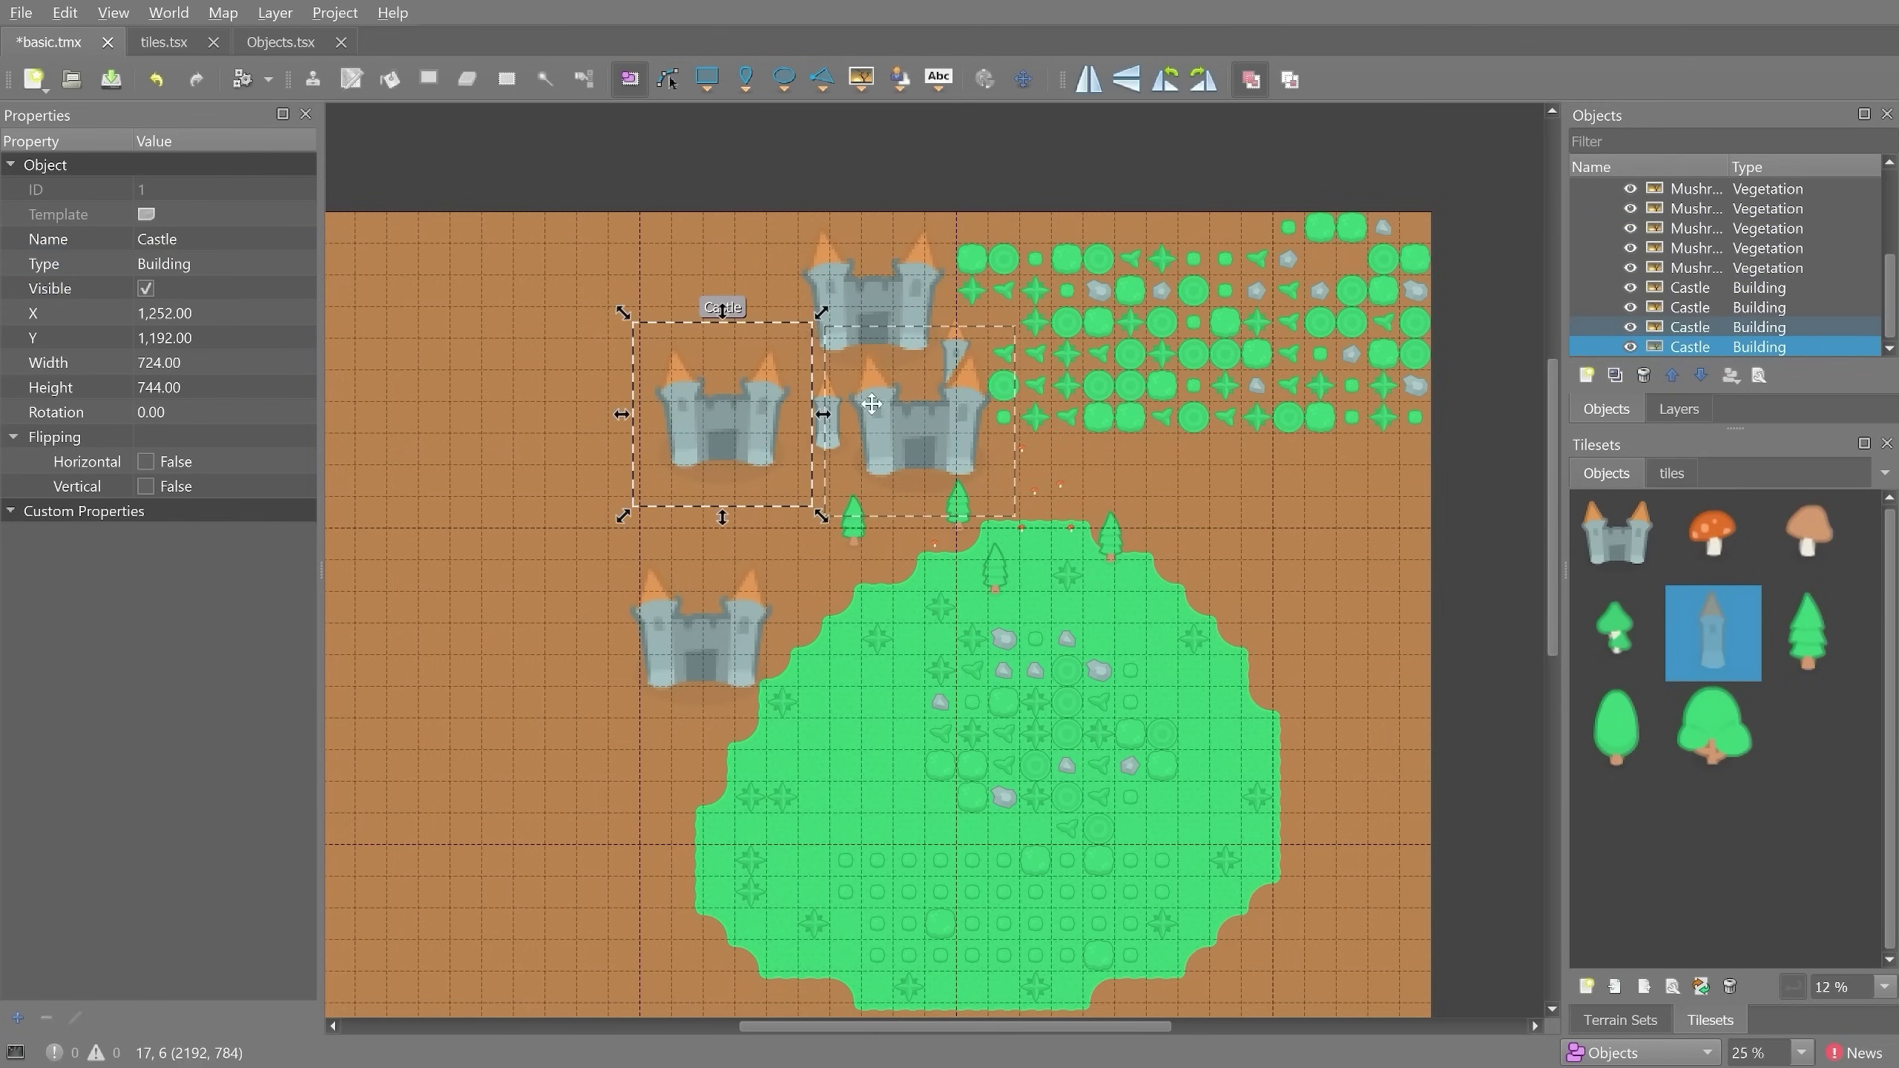
left_click(837, 273)
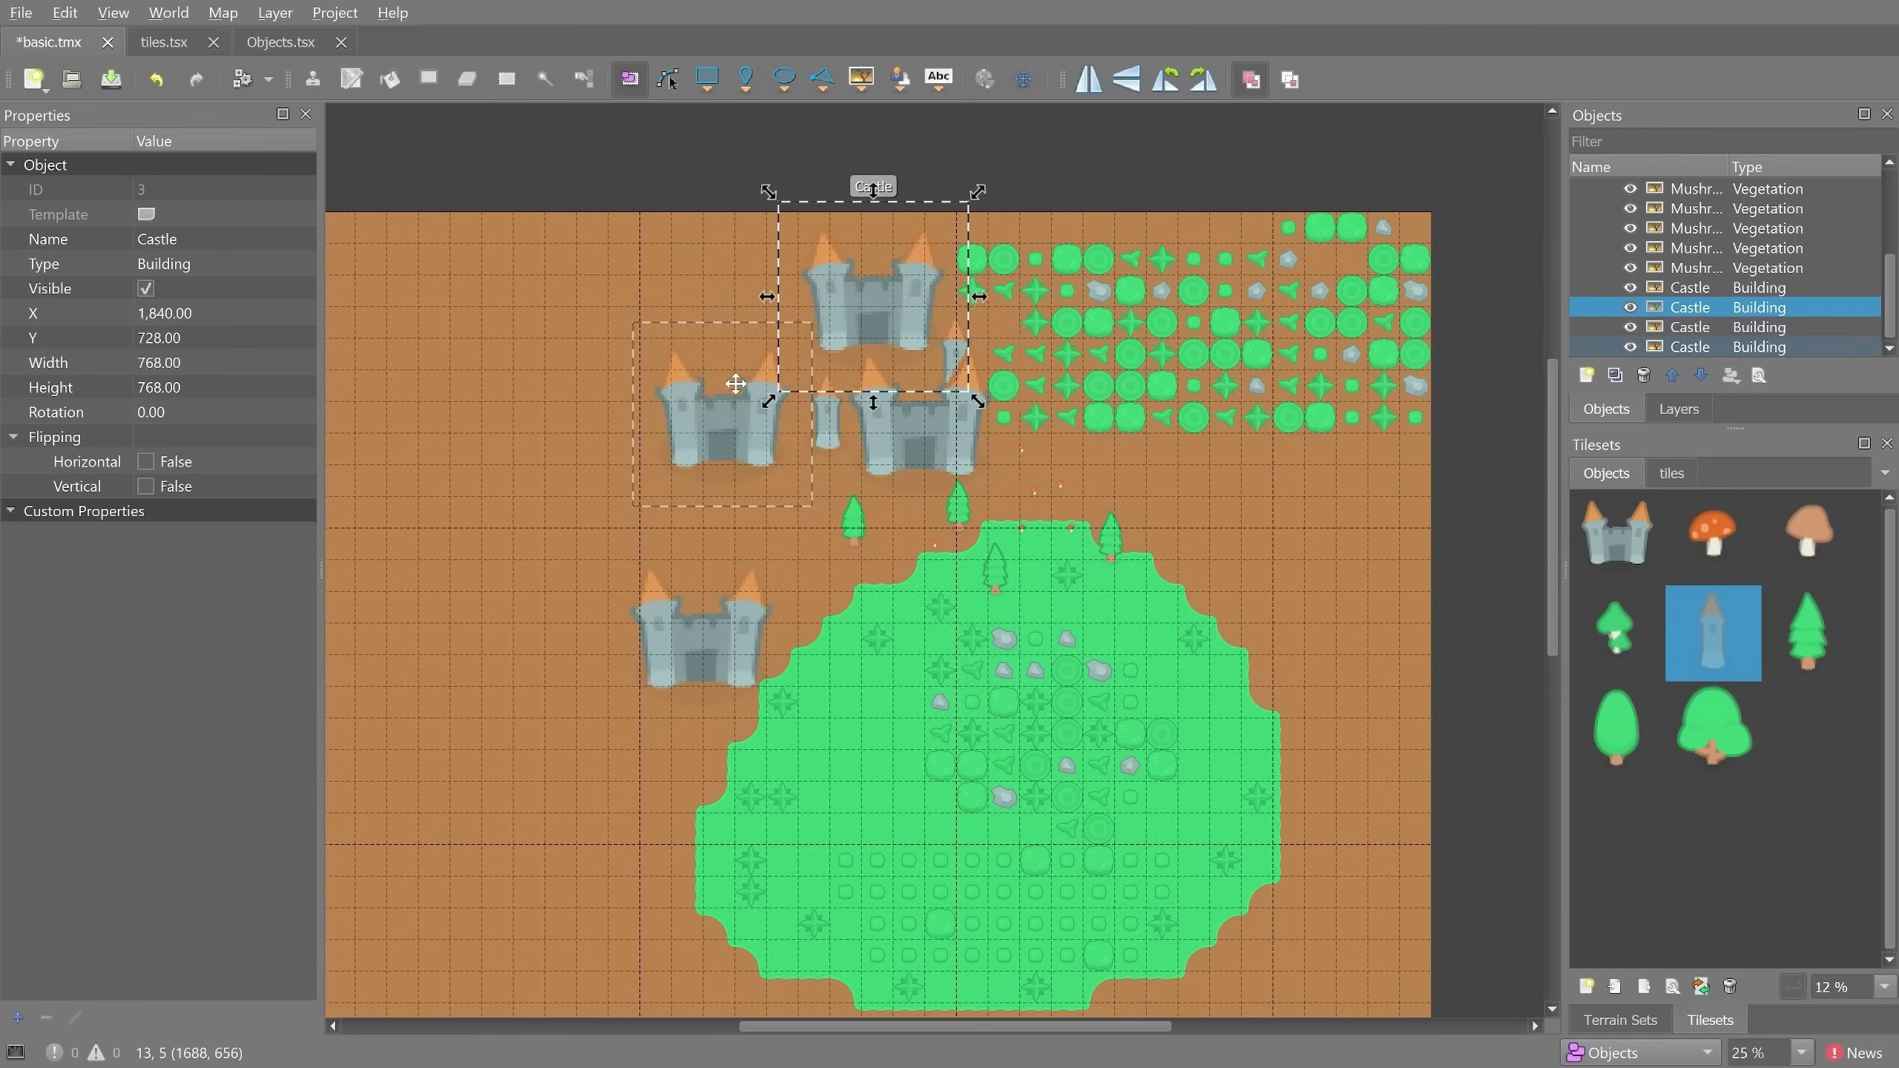
left_click(721, 420)
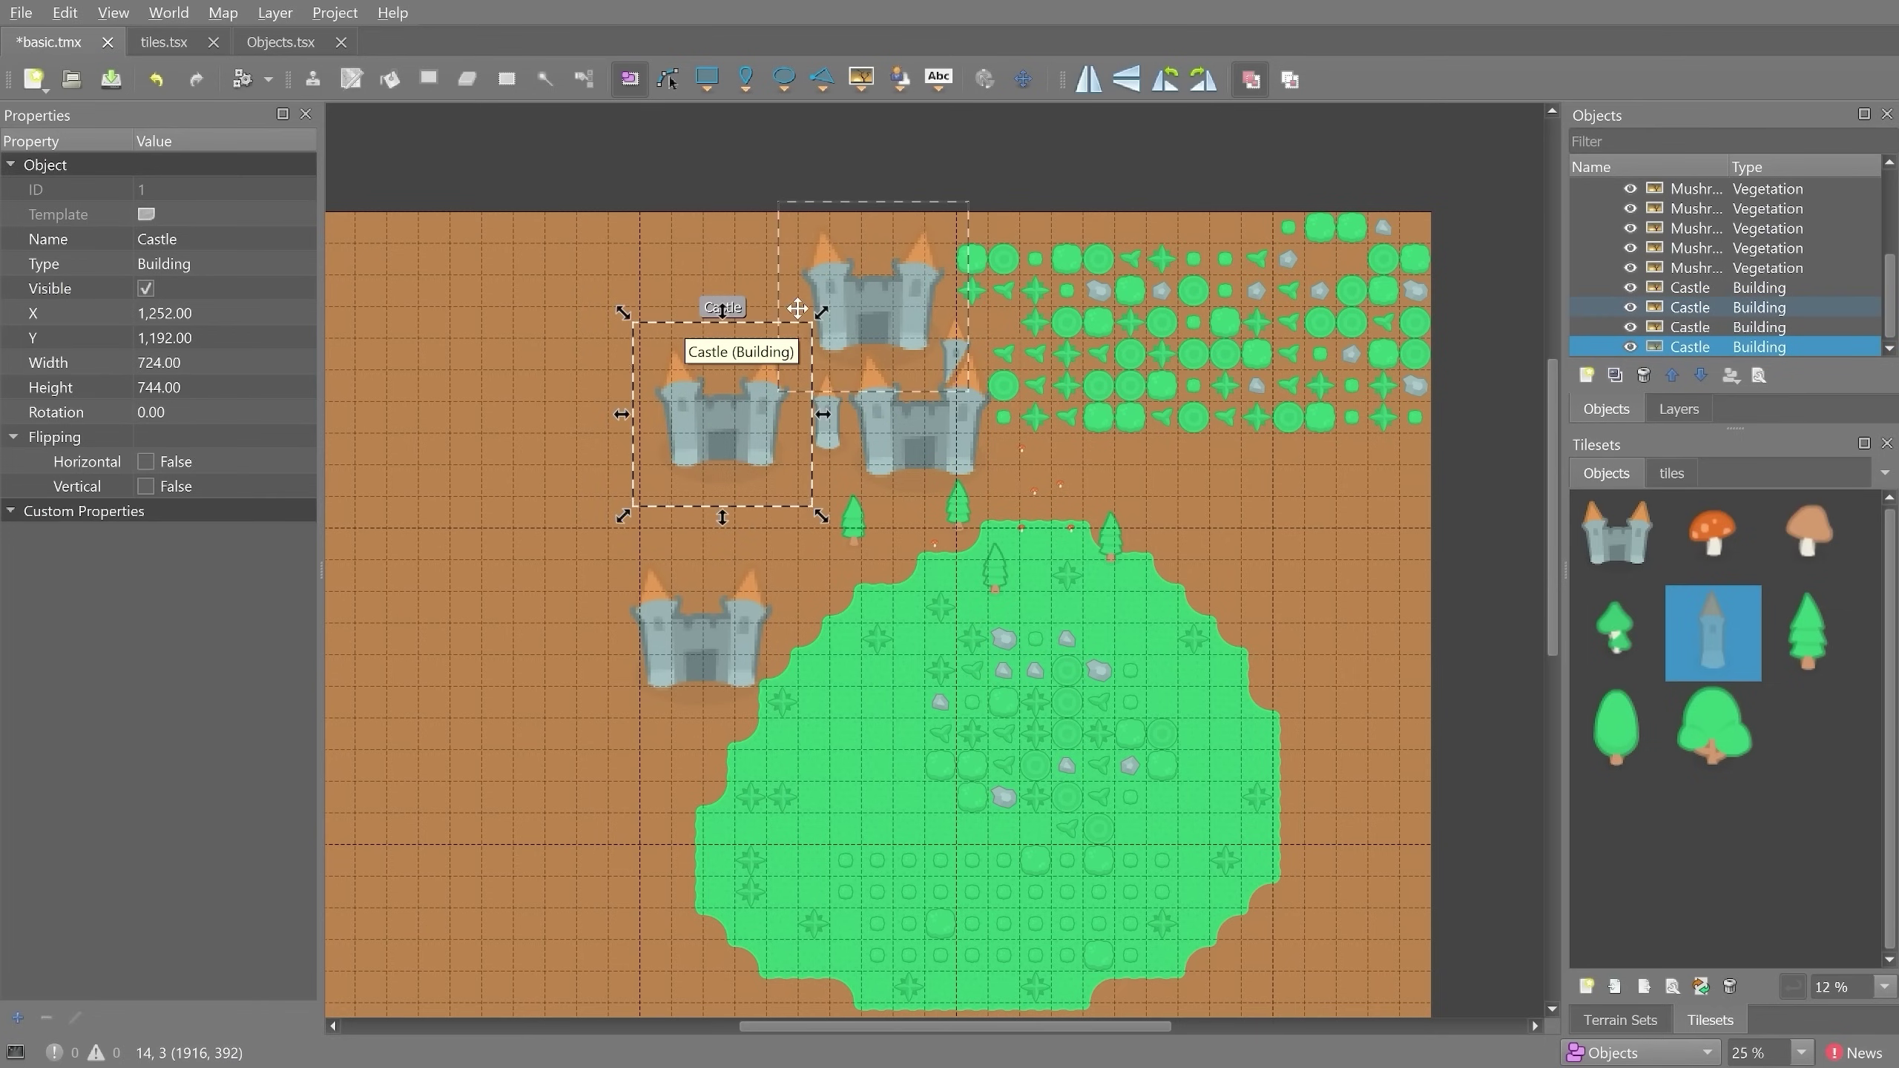
left_click(109, 9)
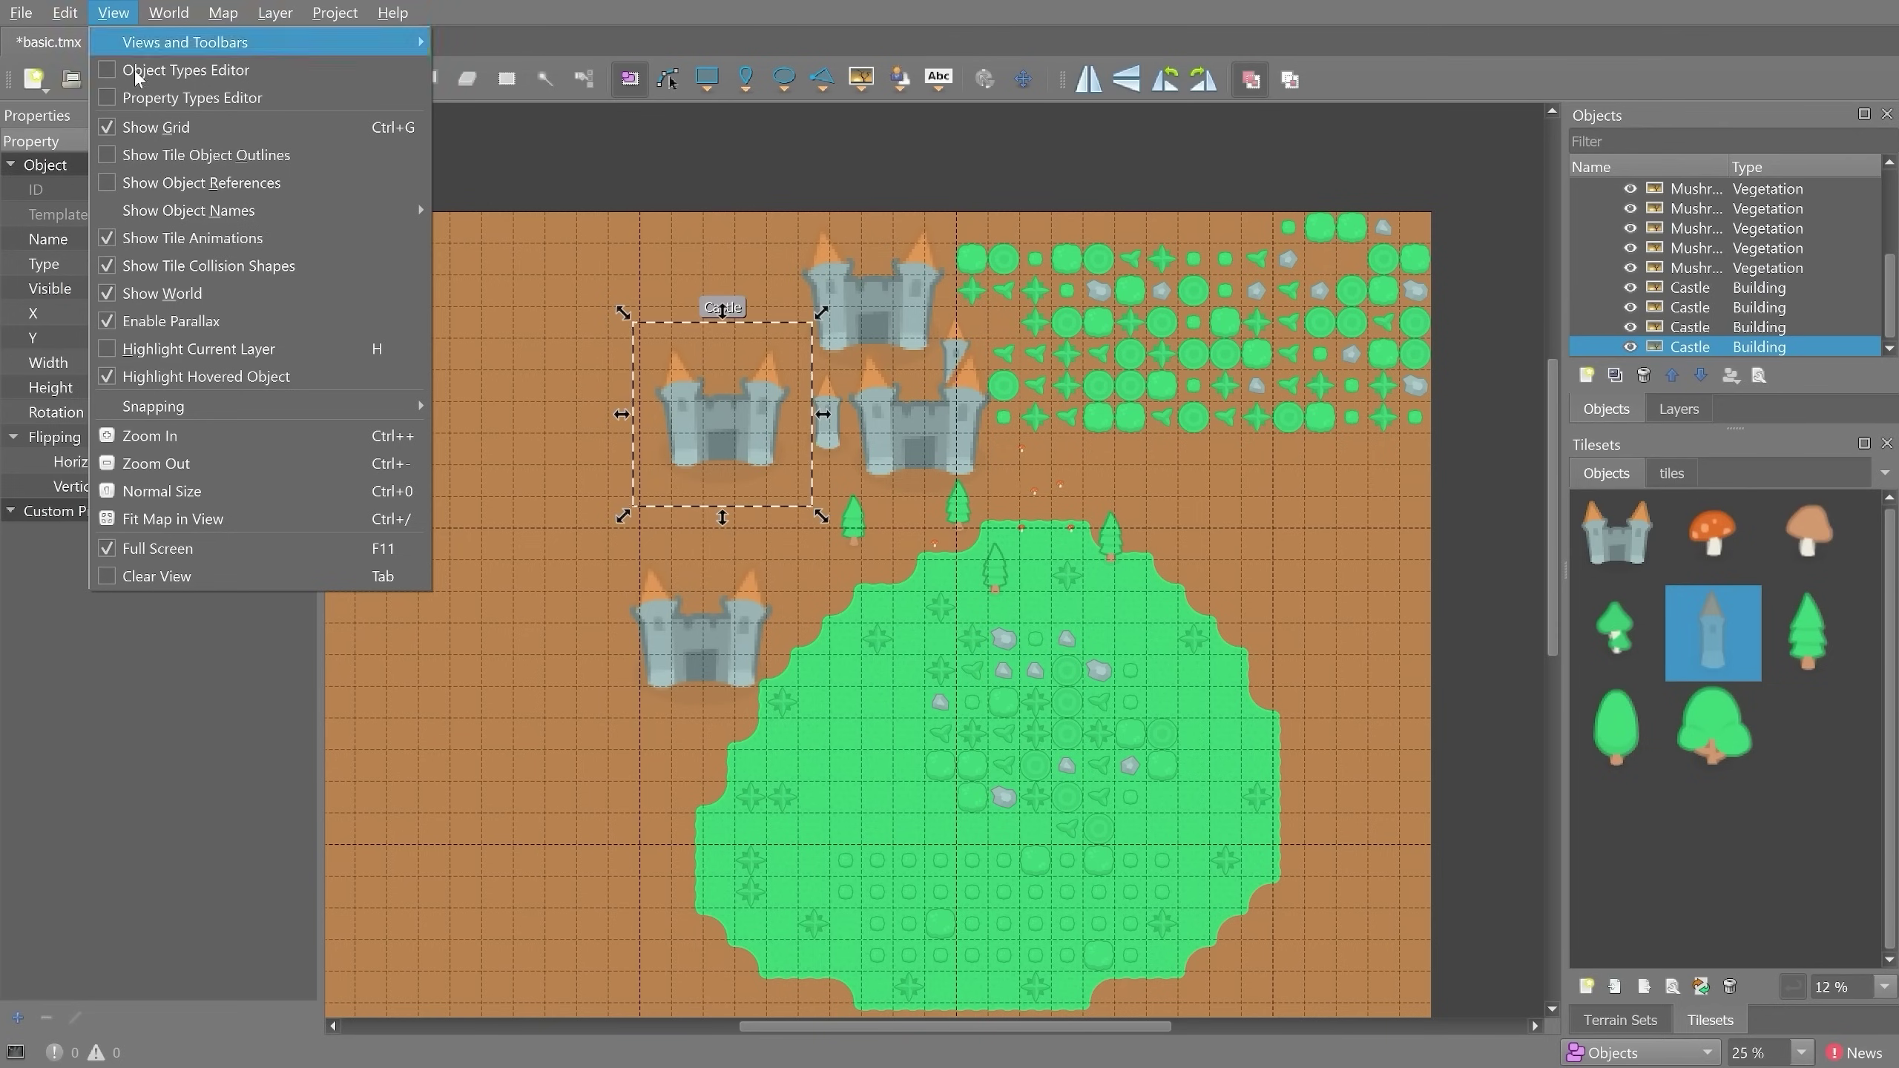
mouse_move(198, 208)
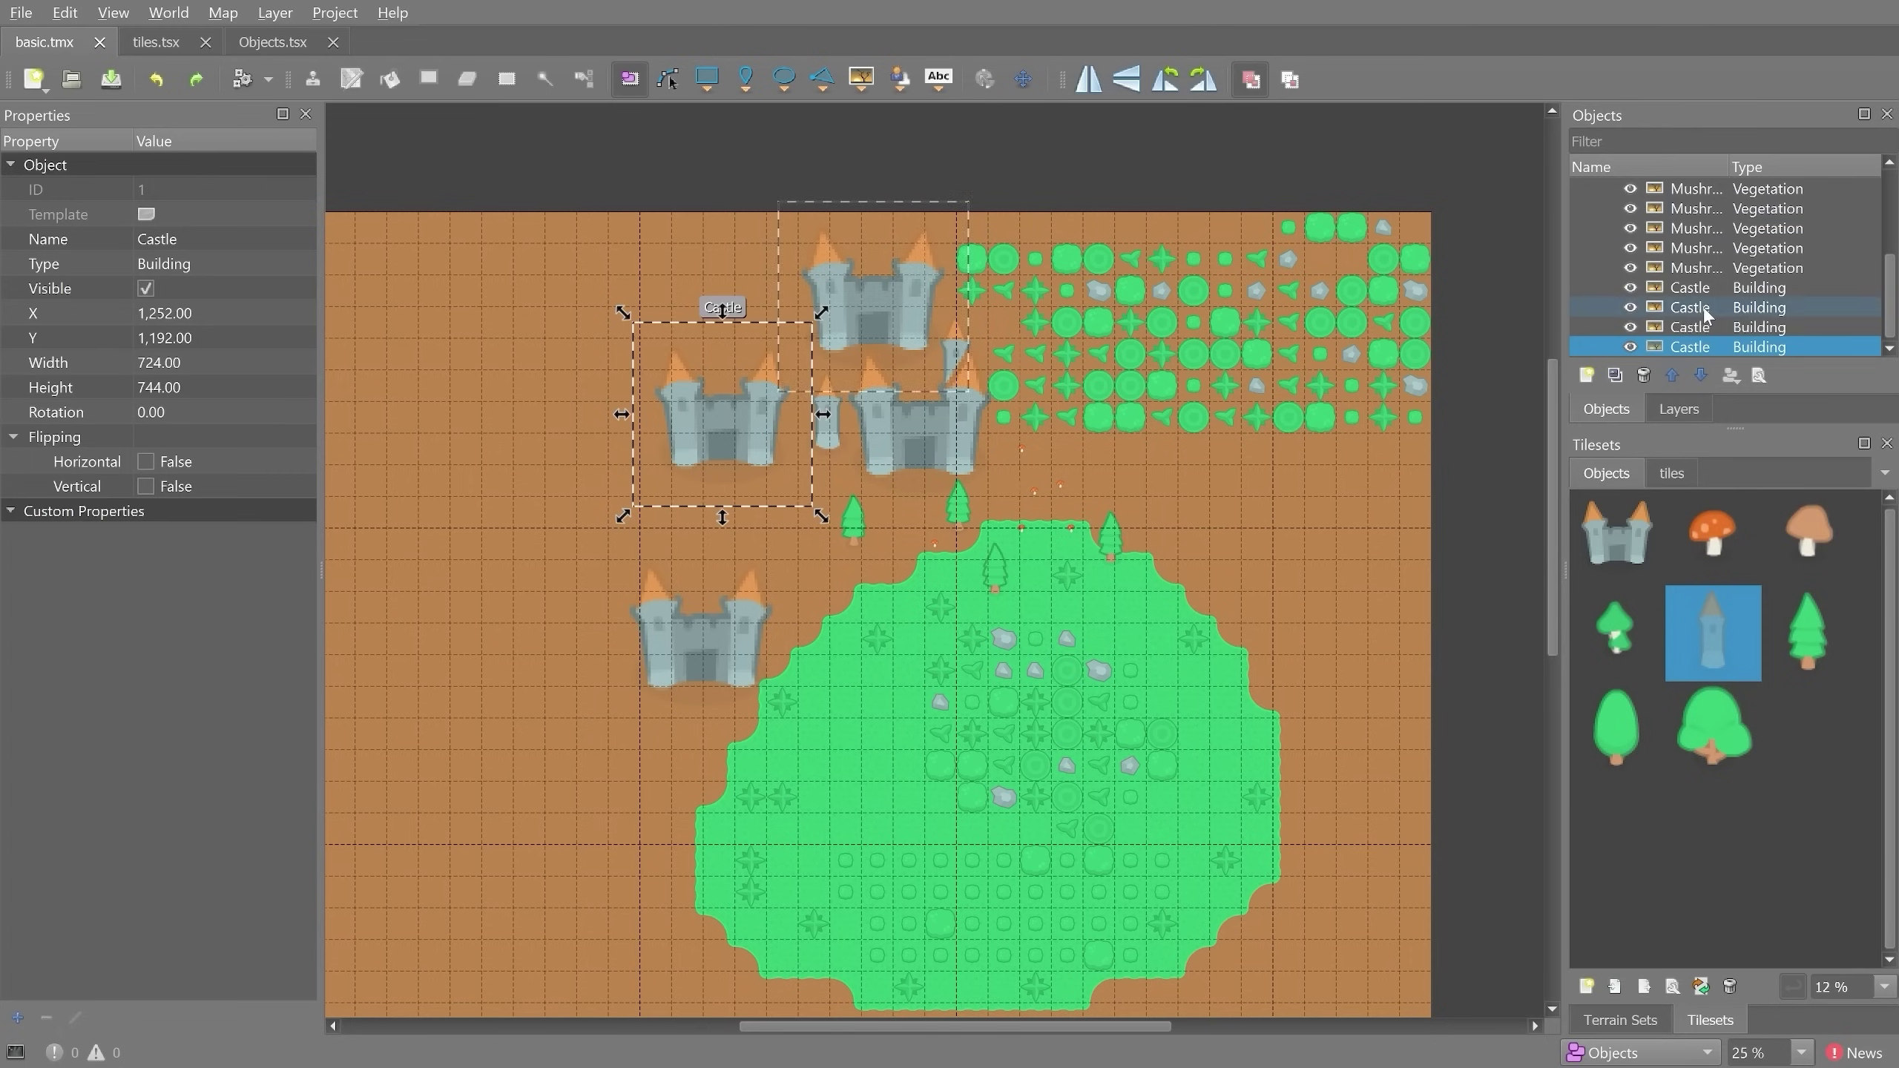
- Go through the object list for entries still without a name, and widen its Name column to show full names
scroll(1706, 305, "up", 3)
scroll(1709, 308, "down", 3)
scroll(1703, 291, "up", 3)
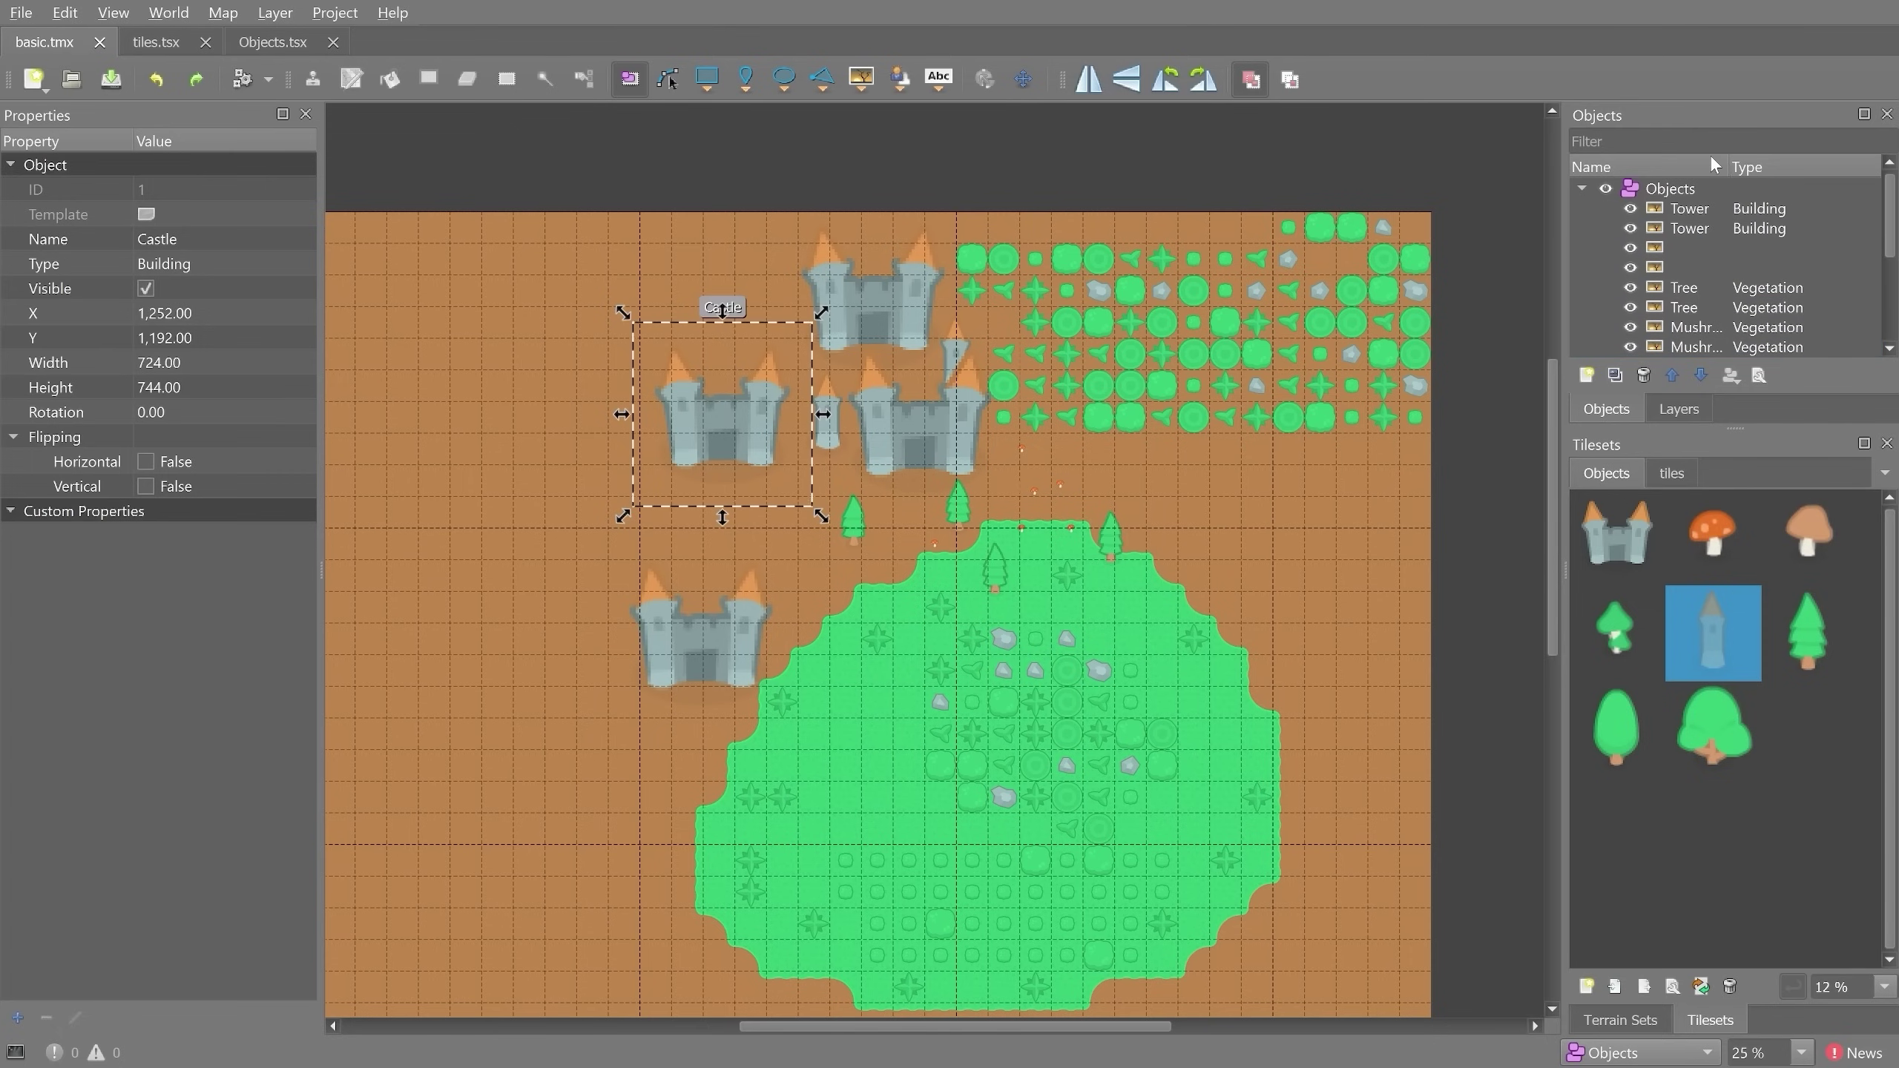
left_click_drag(1732, 166, 1765, 166)
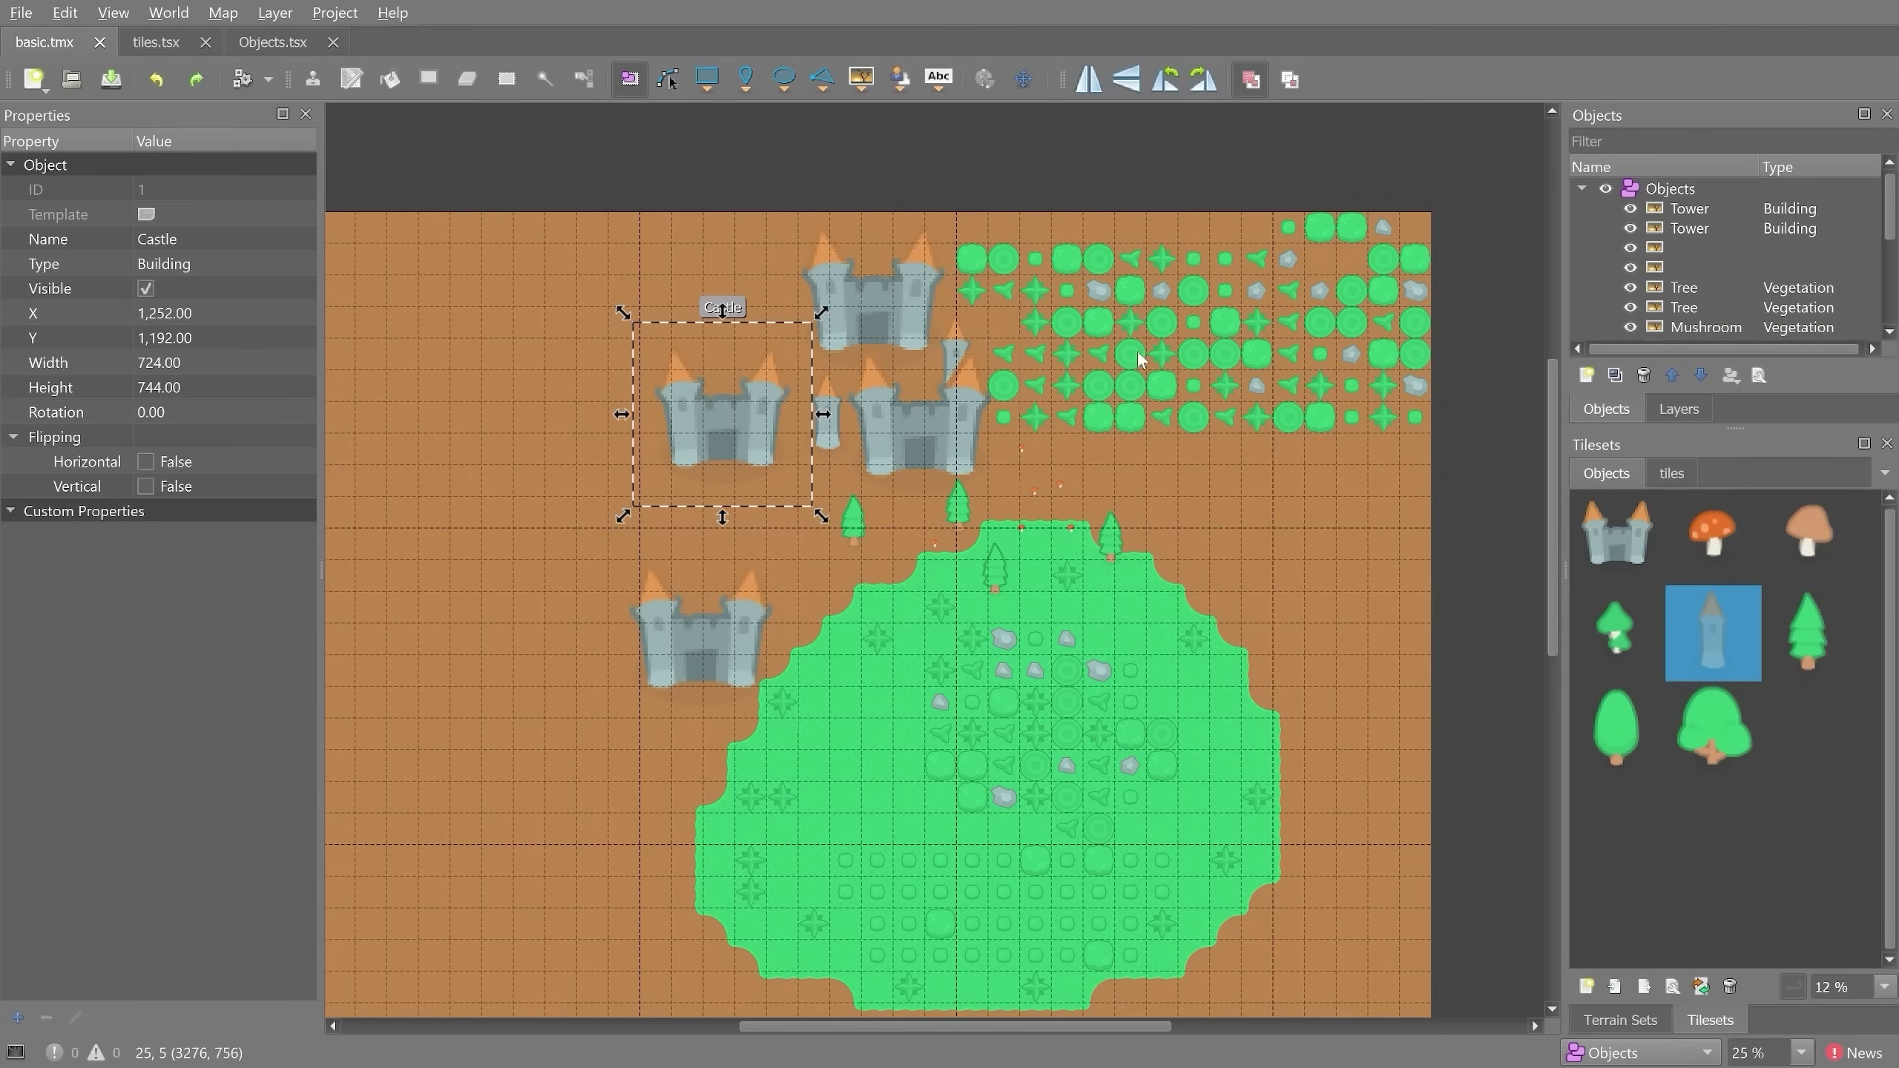
- Select the two remaining unnamed trees together, set their name to Tree and type to Vegetation, and review the object list
left_click(1679, 249)
left_click(1689, 269, "ctrl")
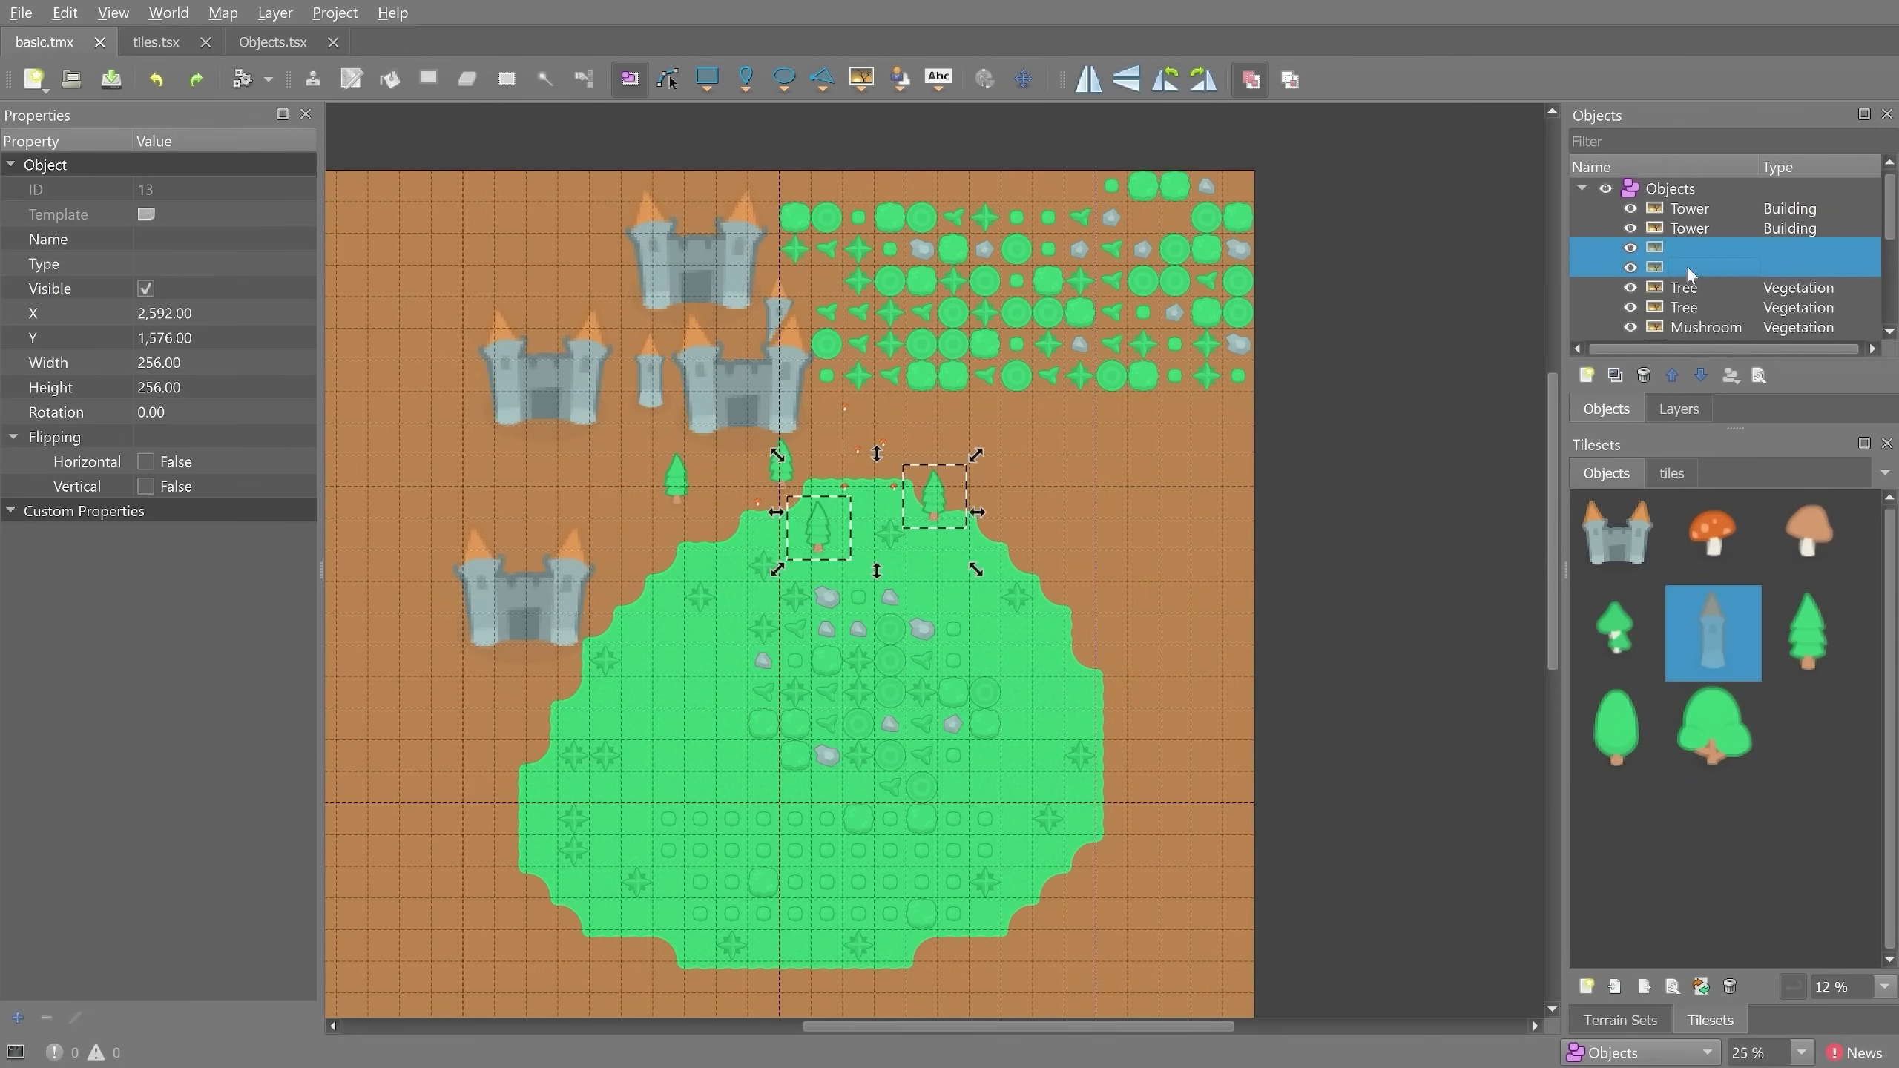
left_click(149, 239)
type("Tree")
key("Tab")
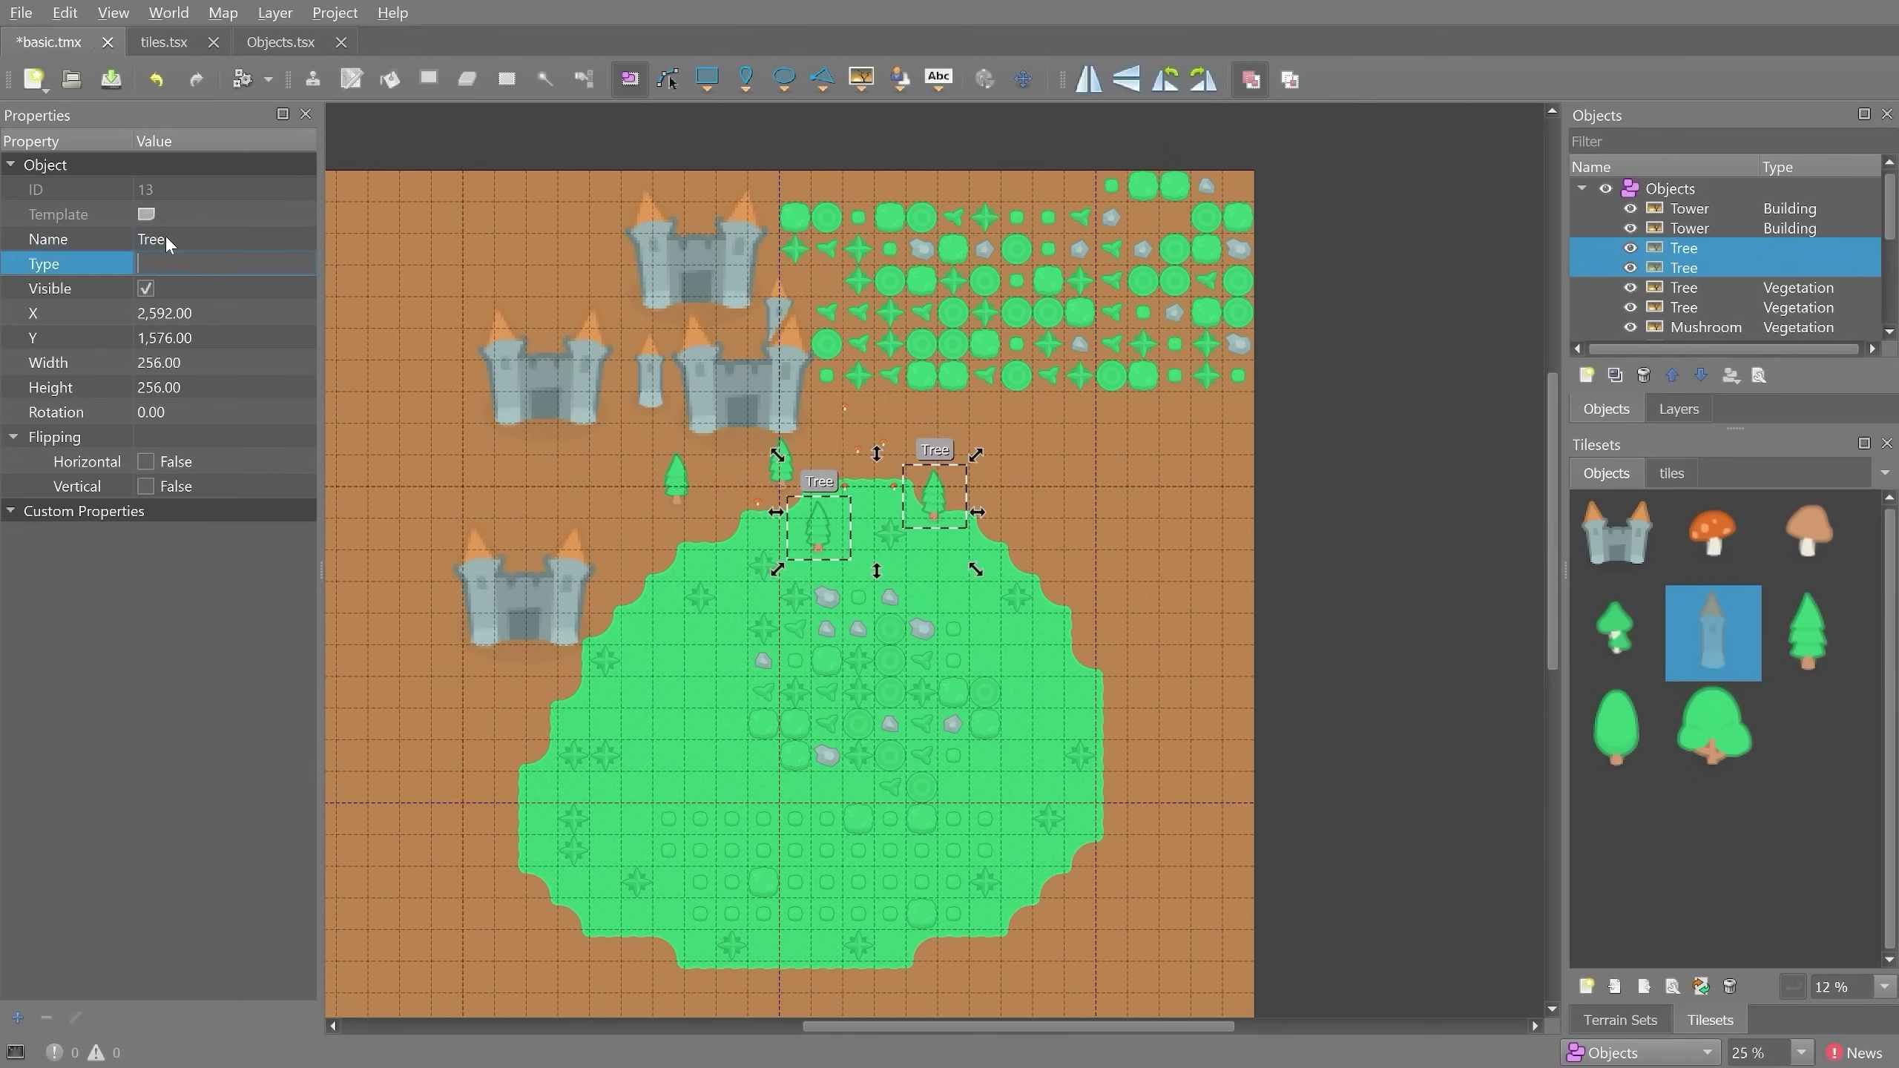
type("Vegetation")
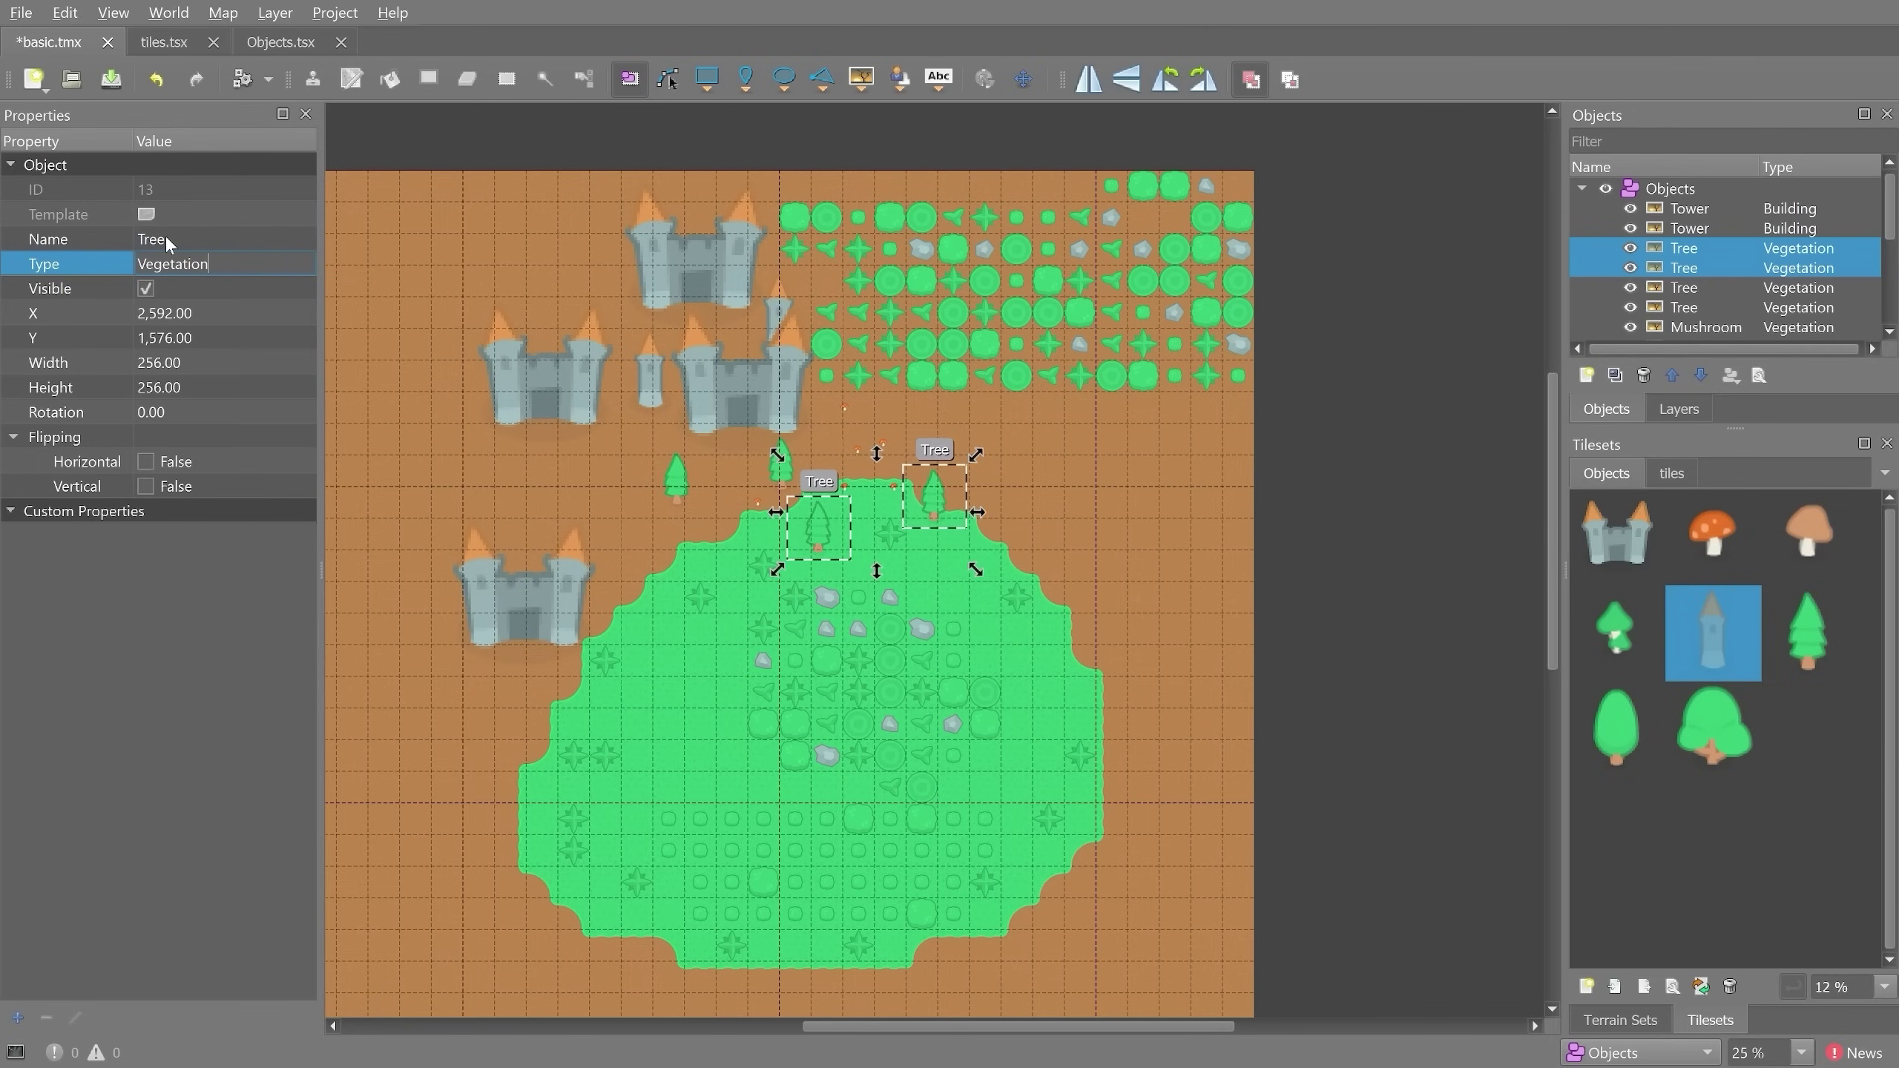
key("Return")
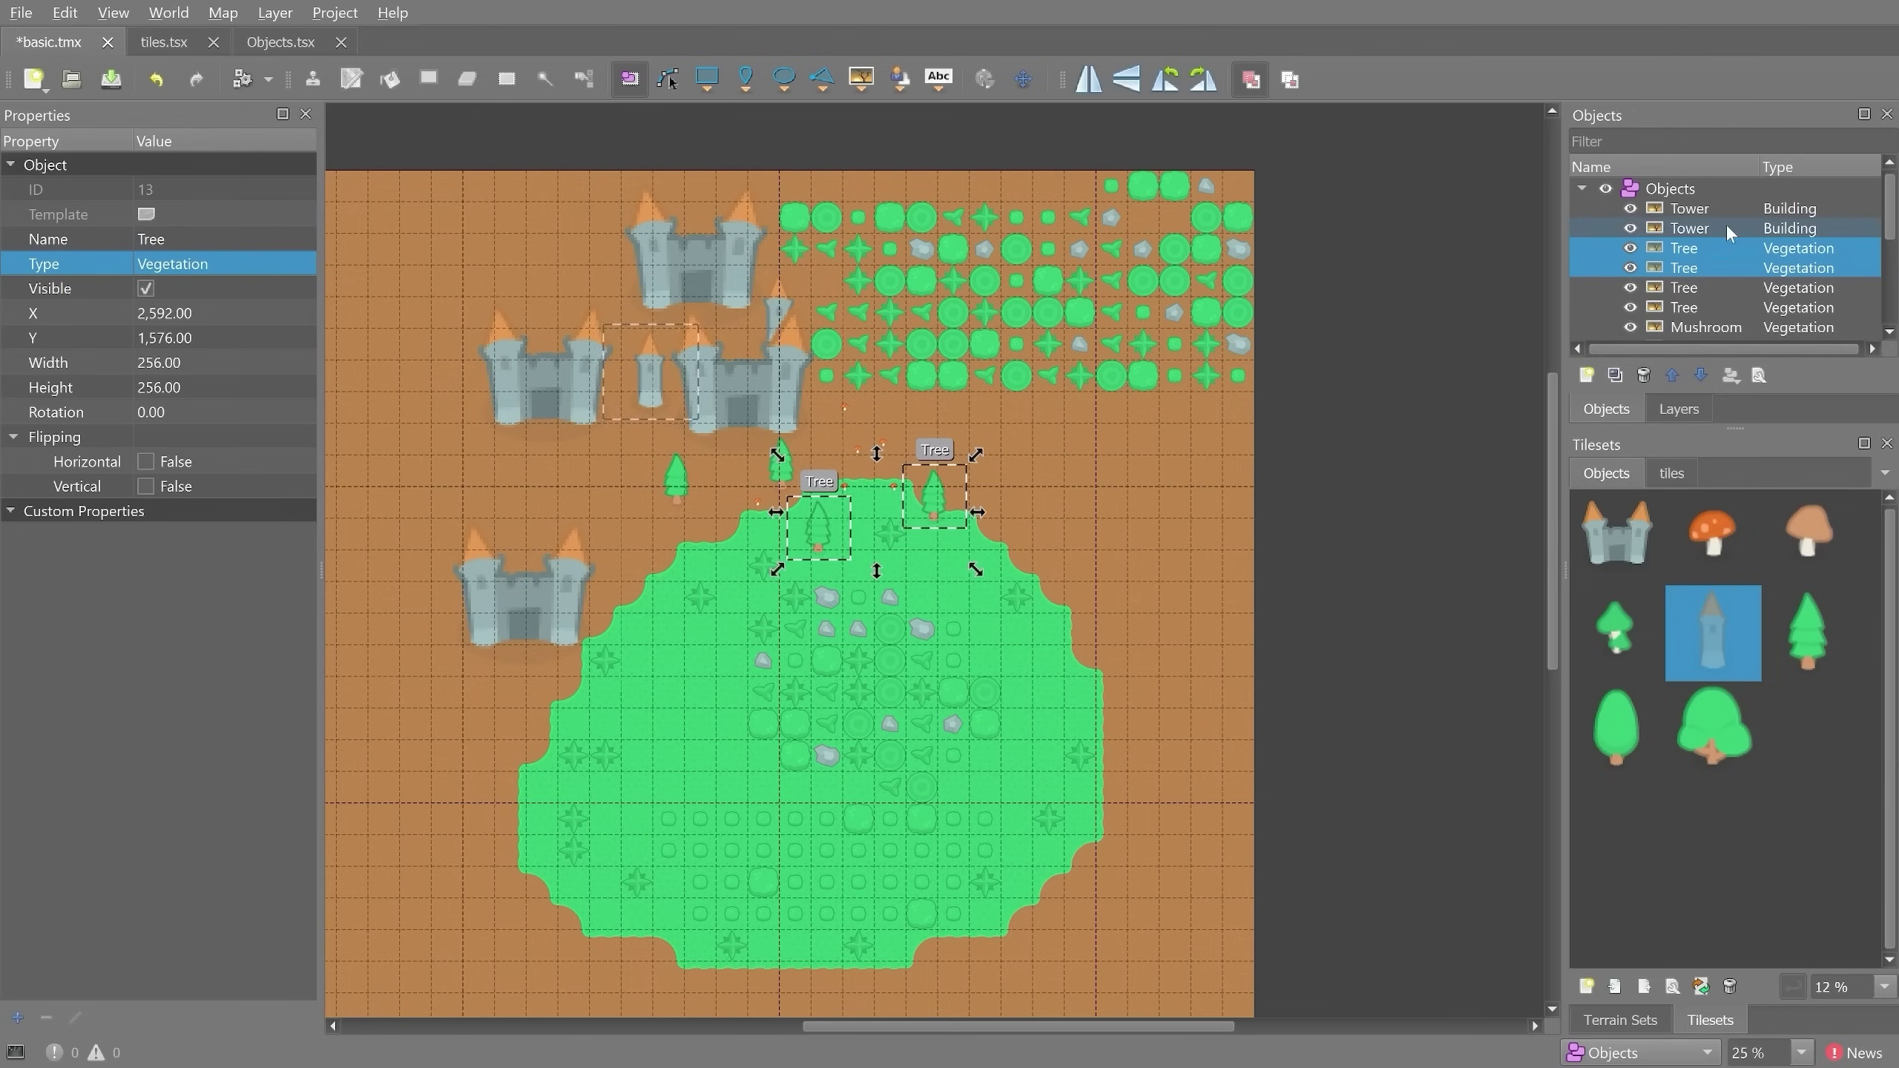
scroll(1727, 240, "down", 3)
scroll(1724, 256, "up", 3)
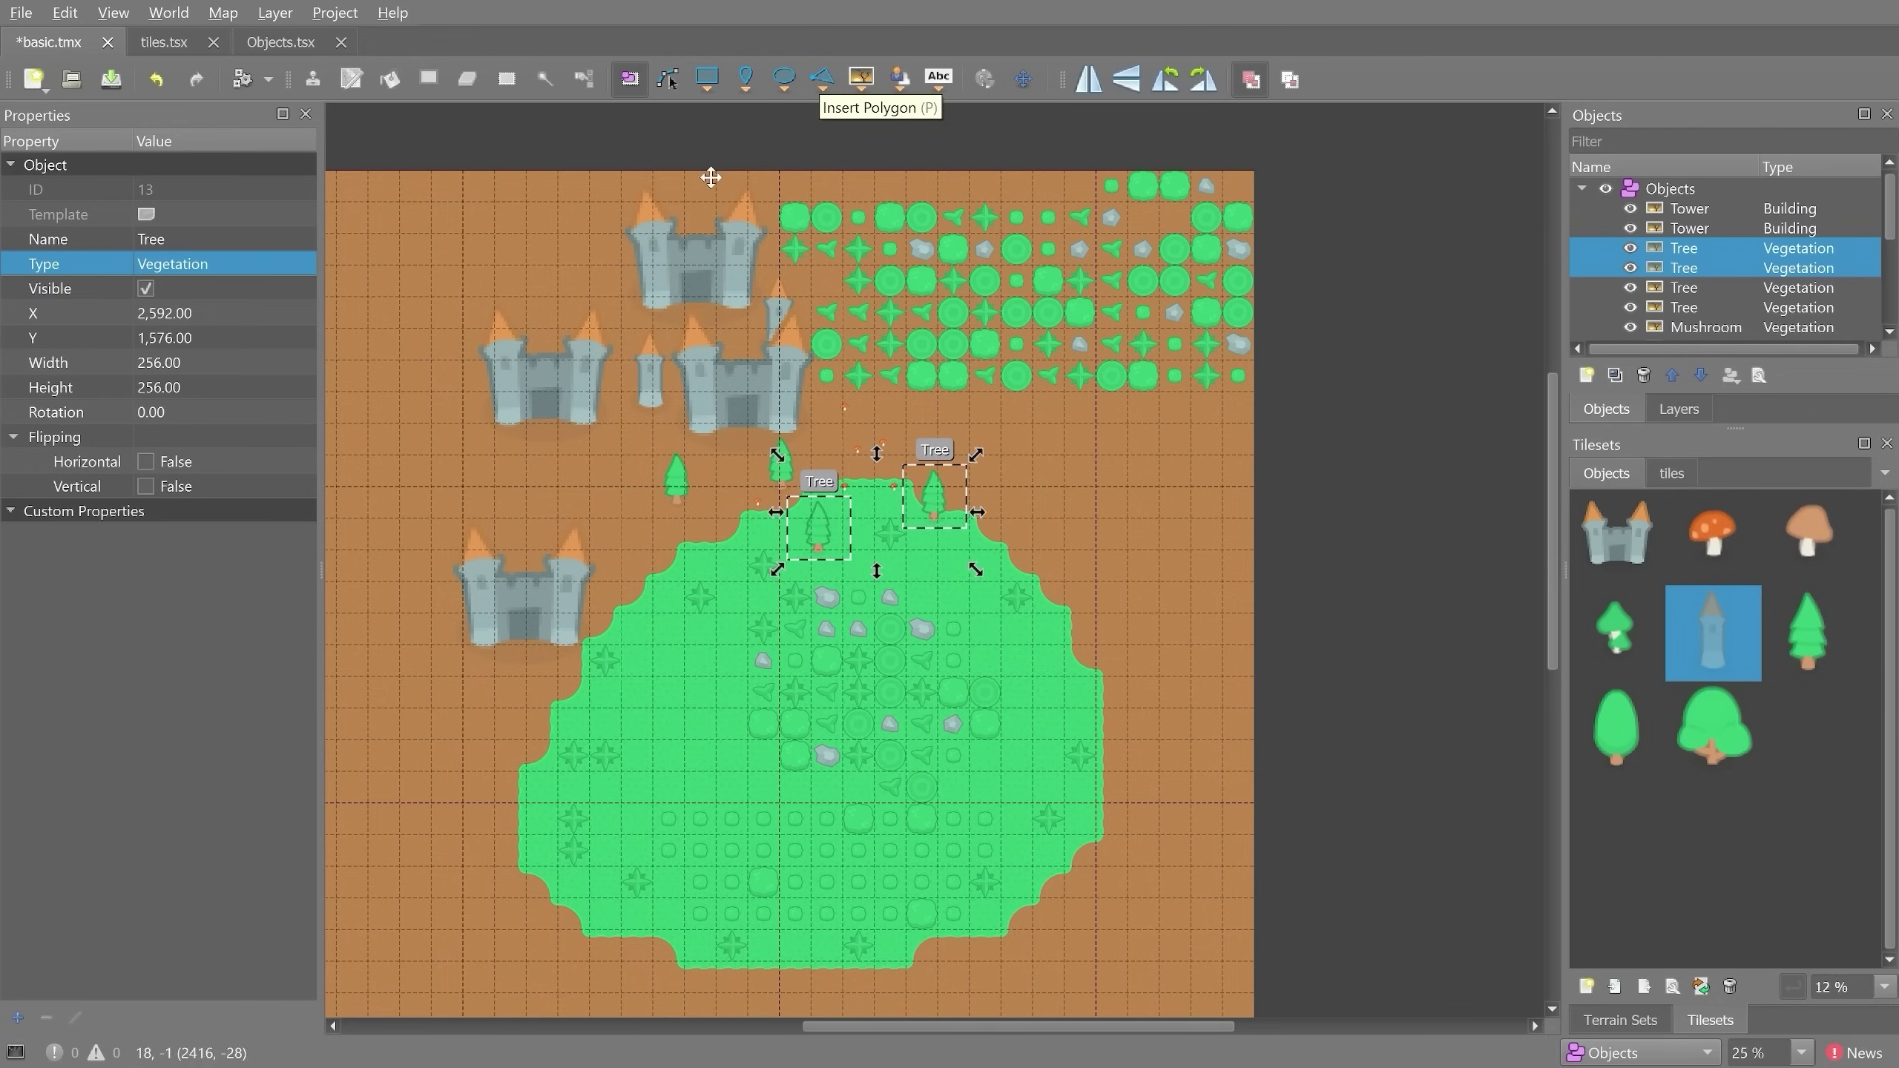
- Draw a rectangle object about 1200 by 364 px on the bare ground in the map's upper-left corner
left_click(706, 81)
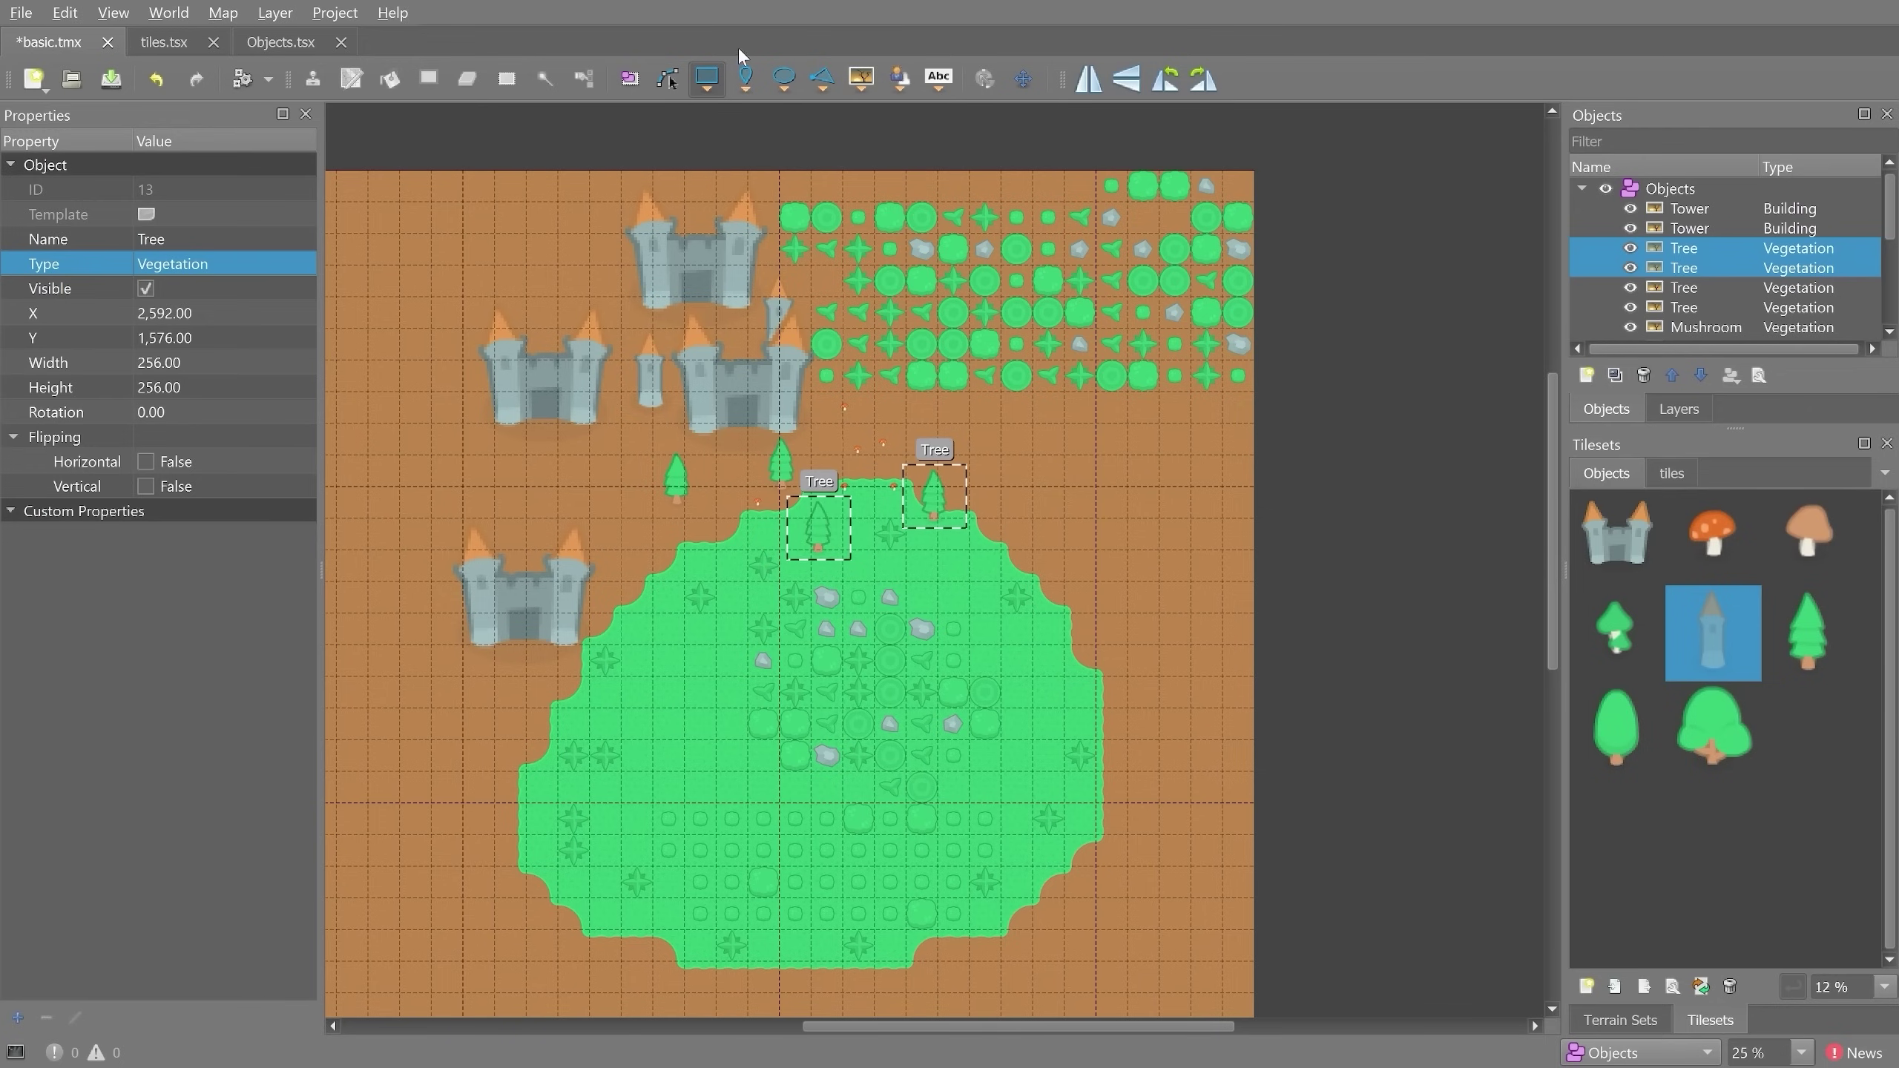
middle_click_drag(566, 283, 921, 301)
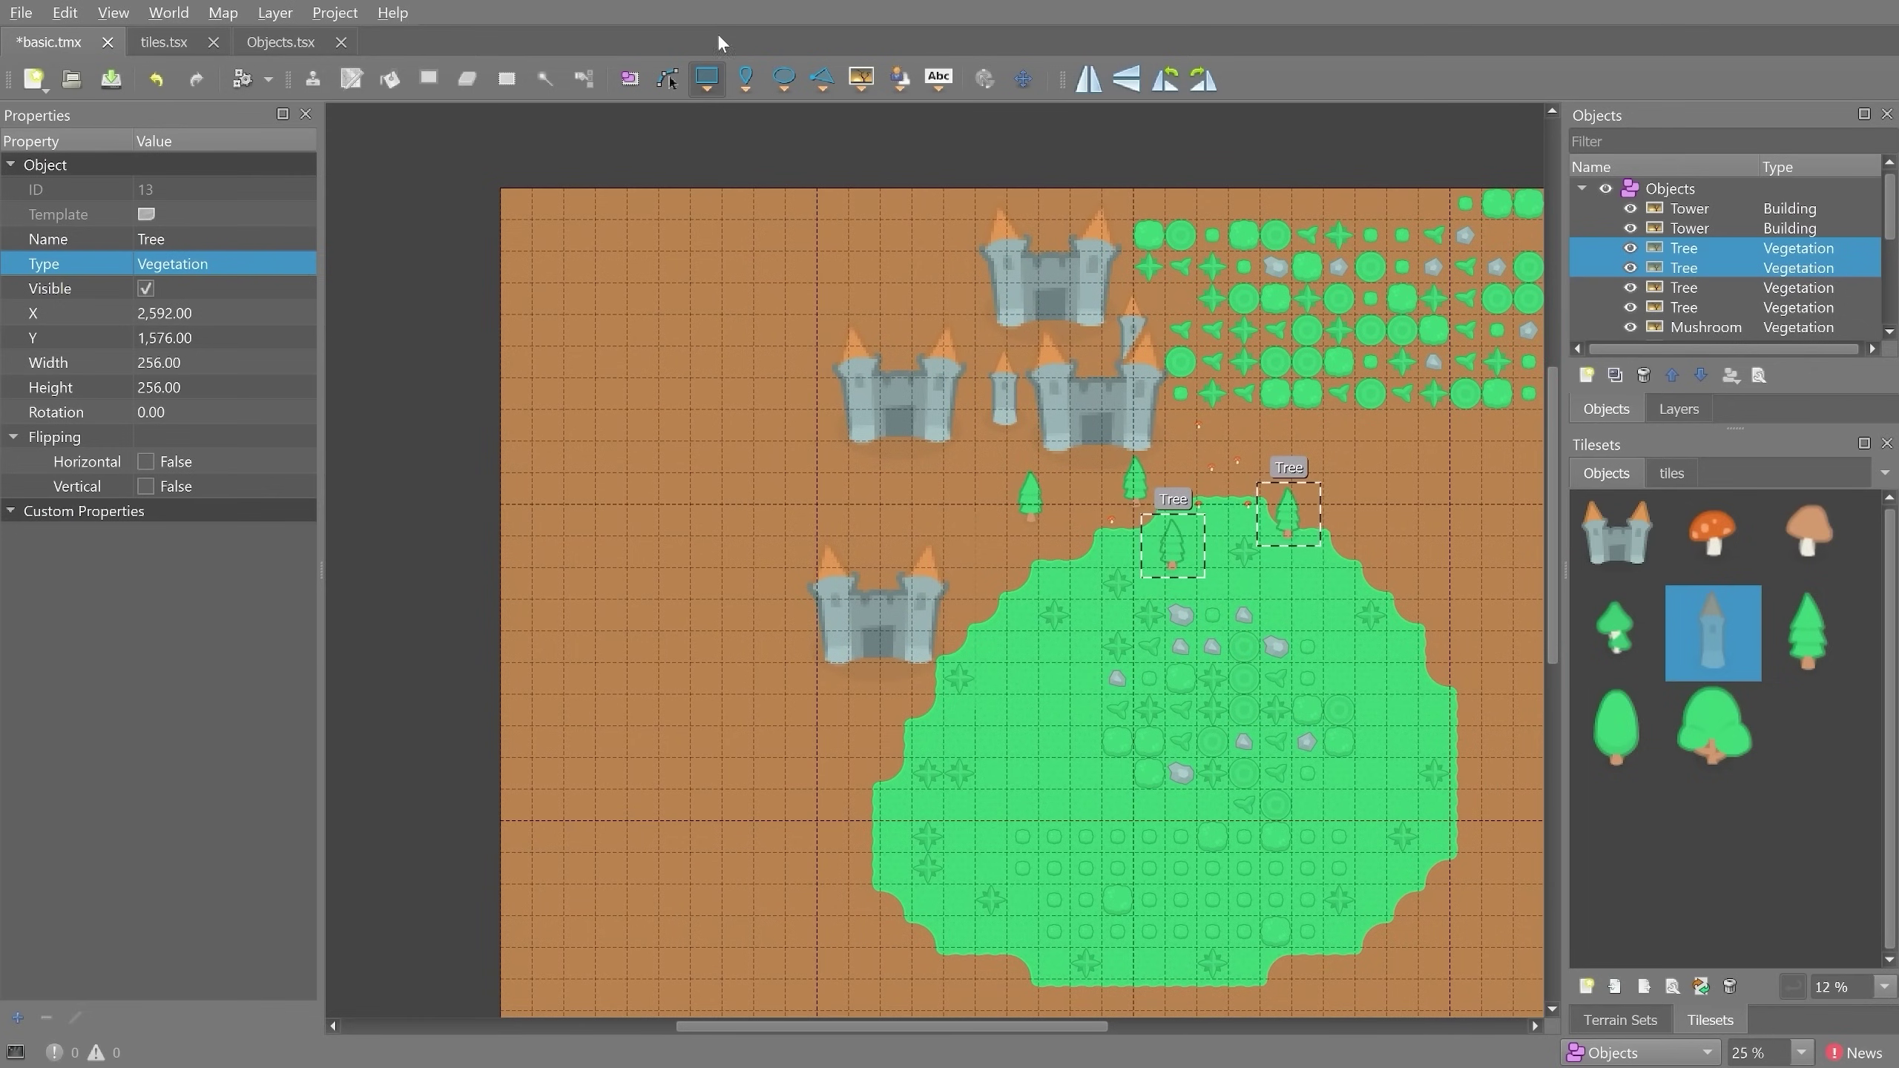
mouse_move(532, 232)
left_mouse_down()
mouse_move(676, 331)
mouse_move(795, 479)
mouse_move(828, 322)
left_mouse_up()
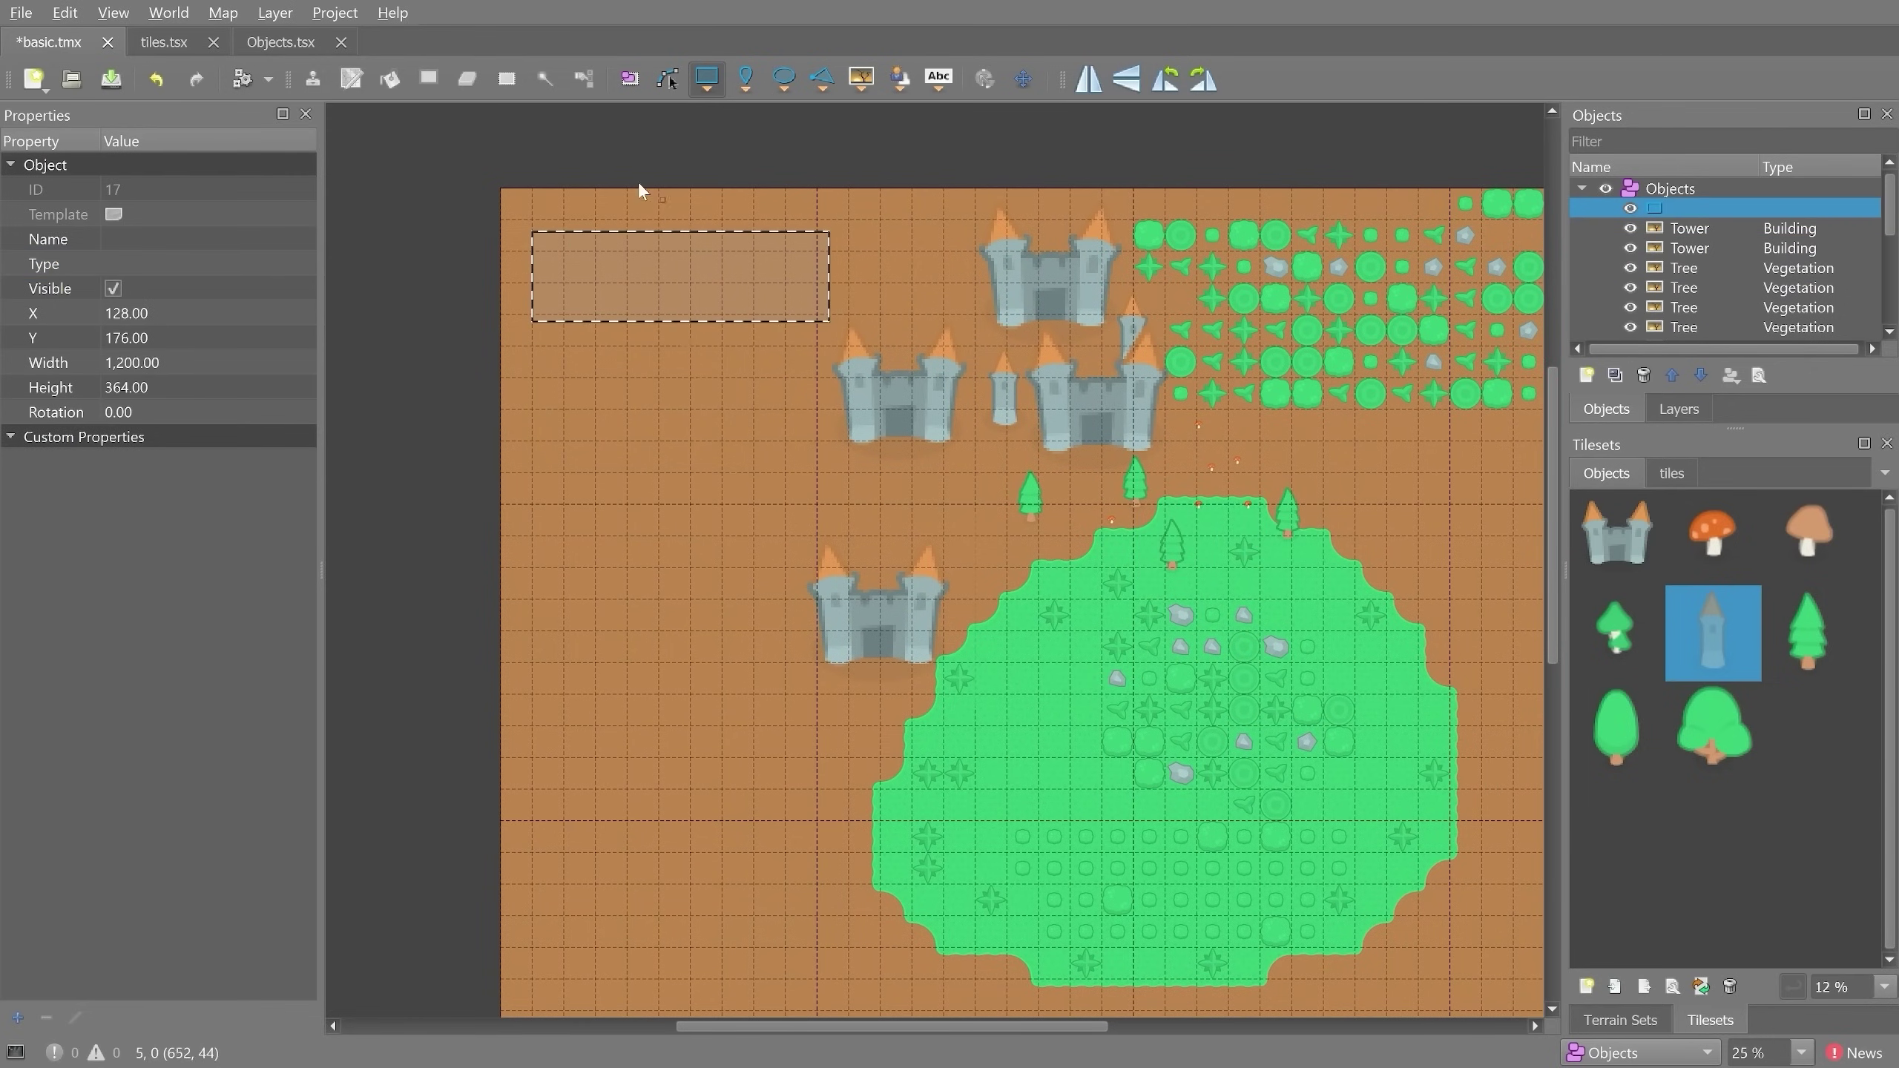
- Place five point objects on the bare ground around the rectangle, and draw an ellipse object about 224 by 180 px below it
left_click(745, 78)
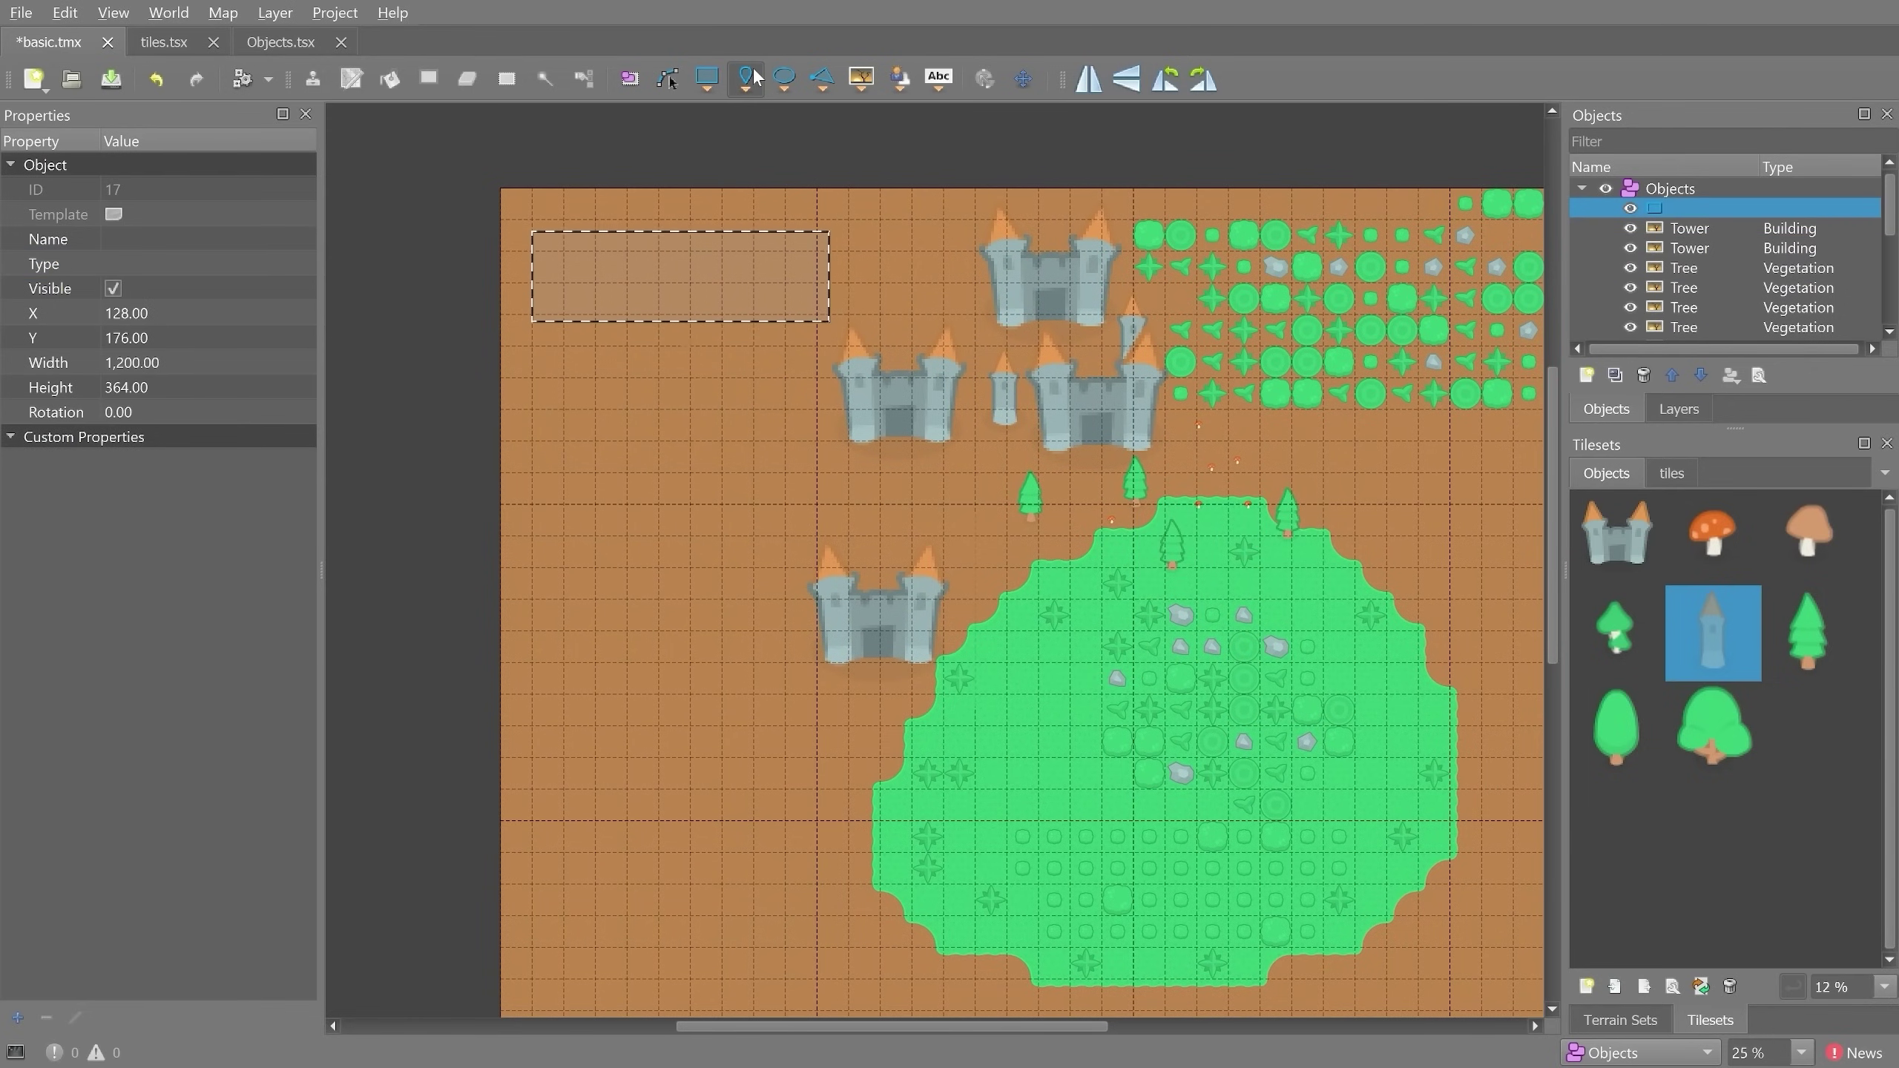
left_click(884, 264)
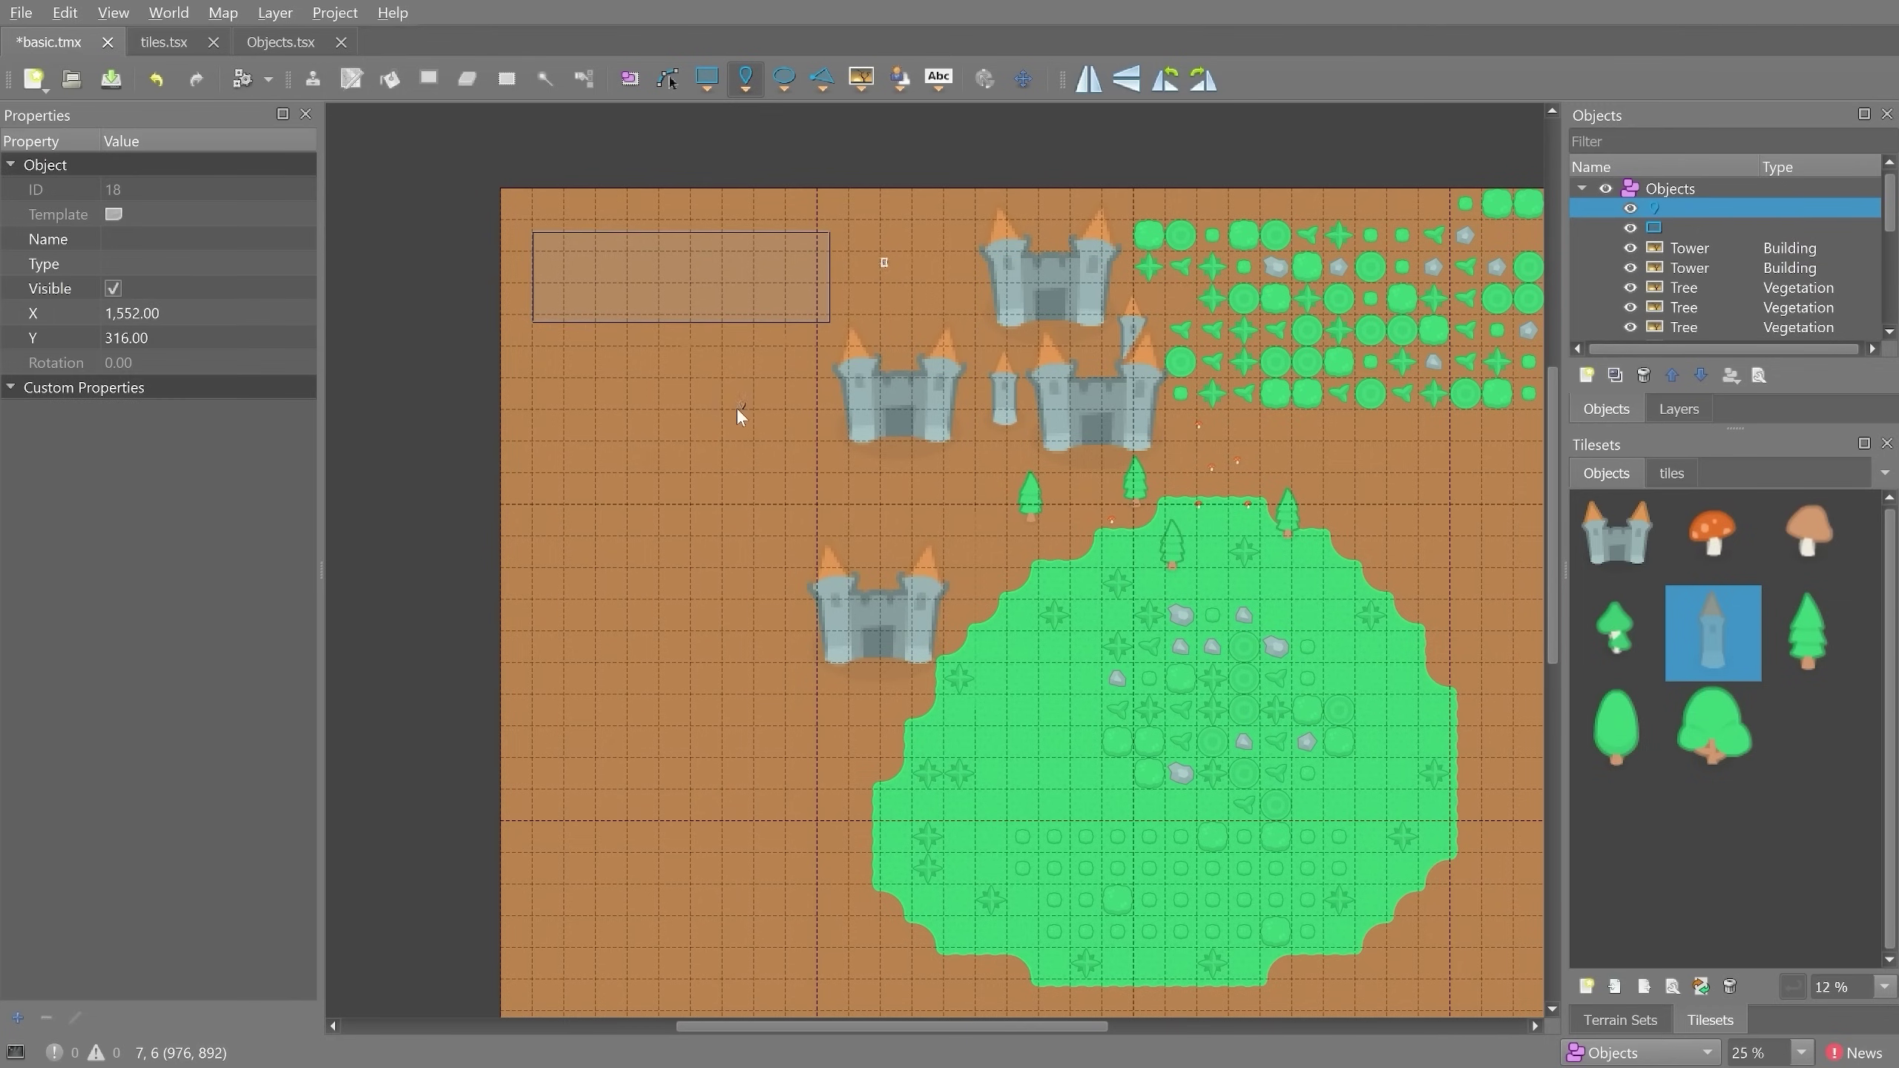
left_click(737, 408)
left_click(561, 460)
left_click(690, 478)
left_click(629, 382)
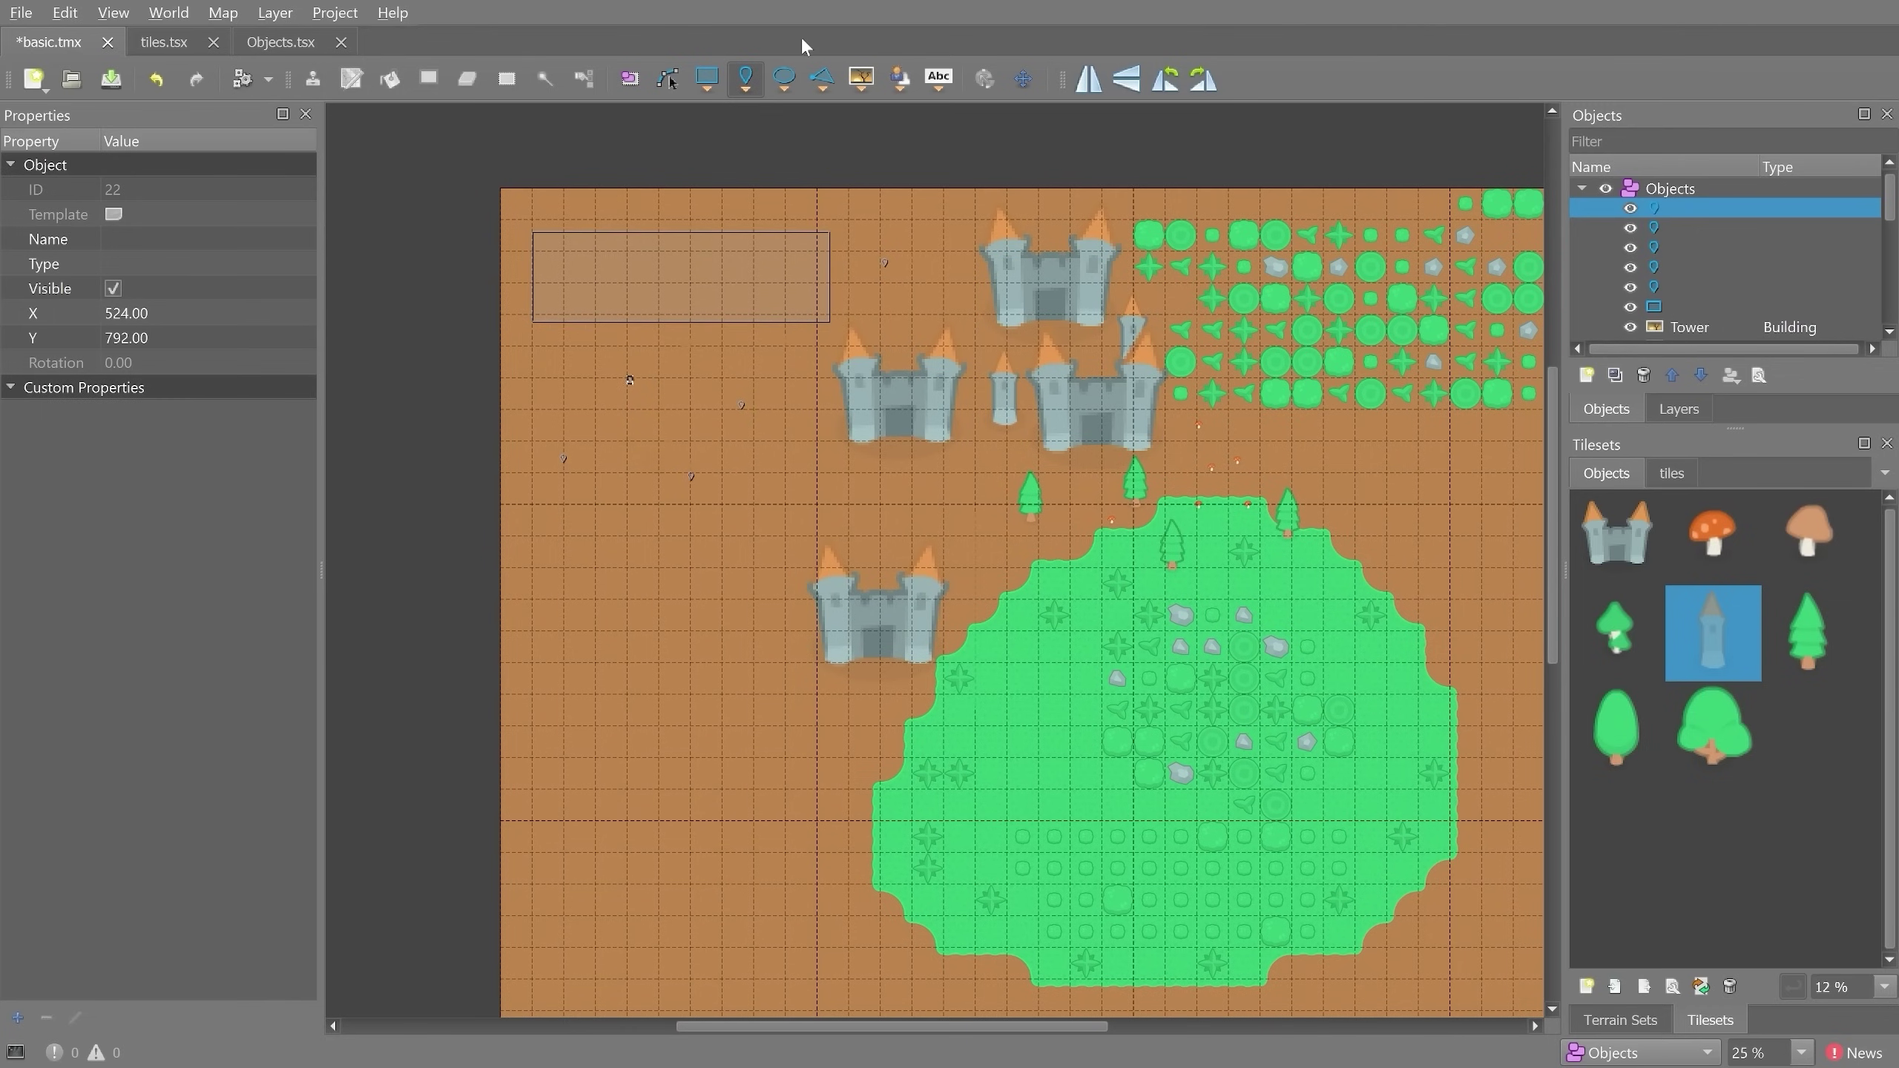
left_click(784, 77)
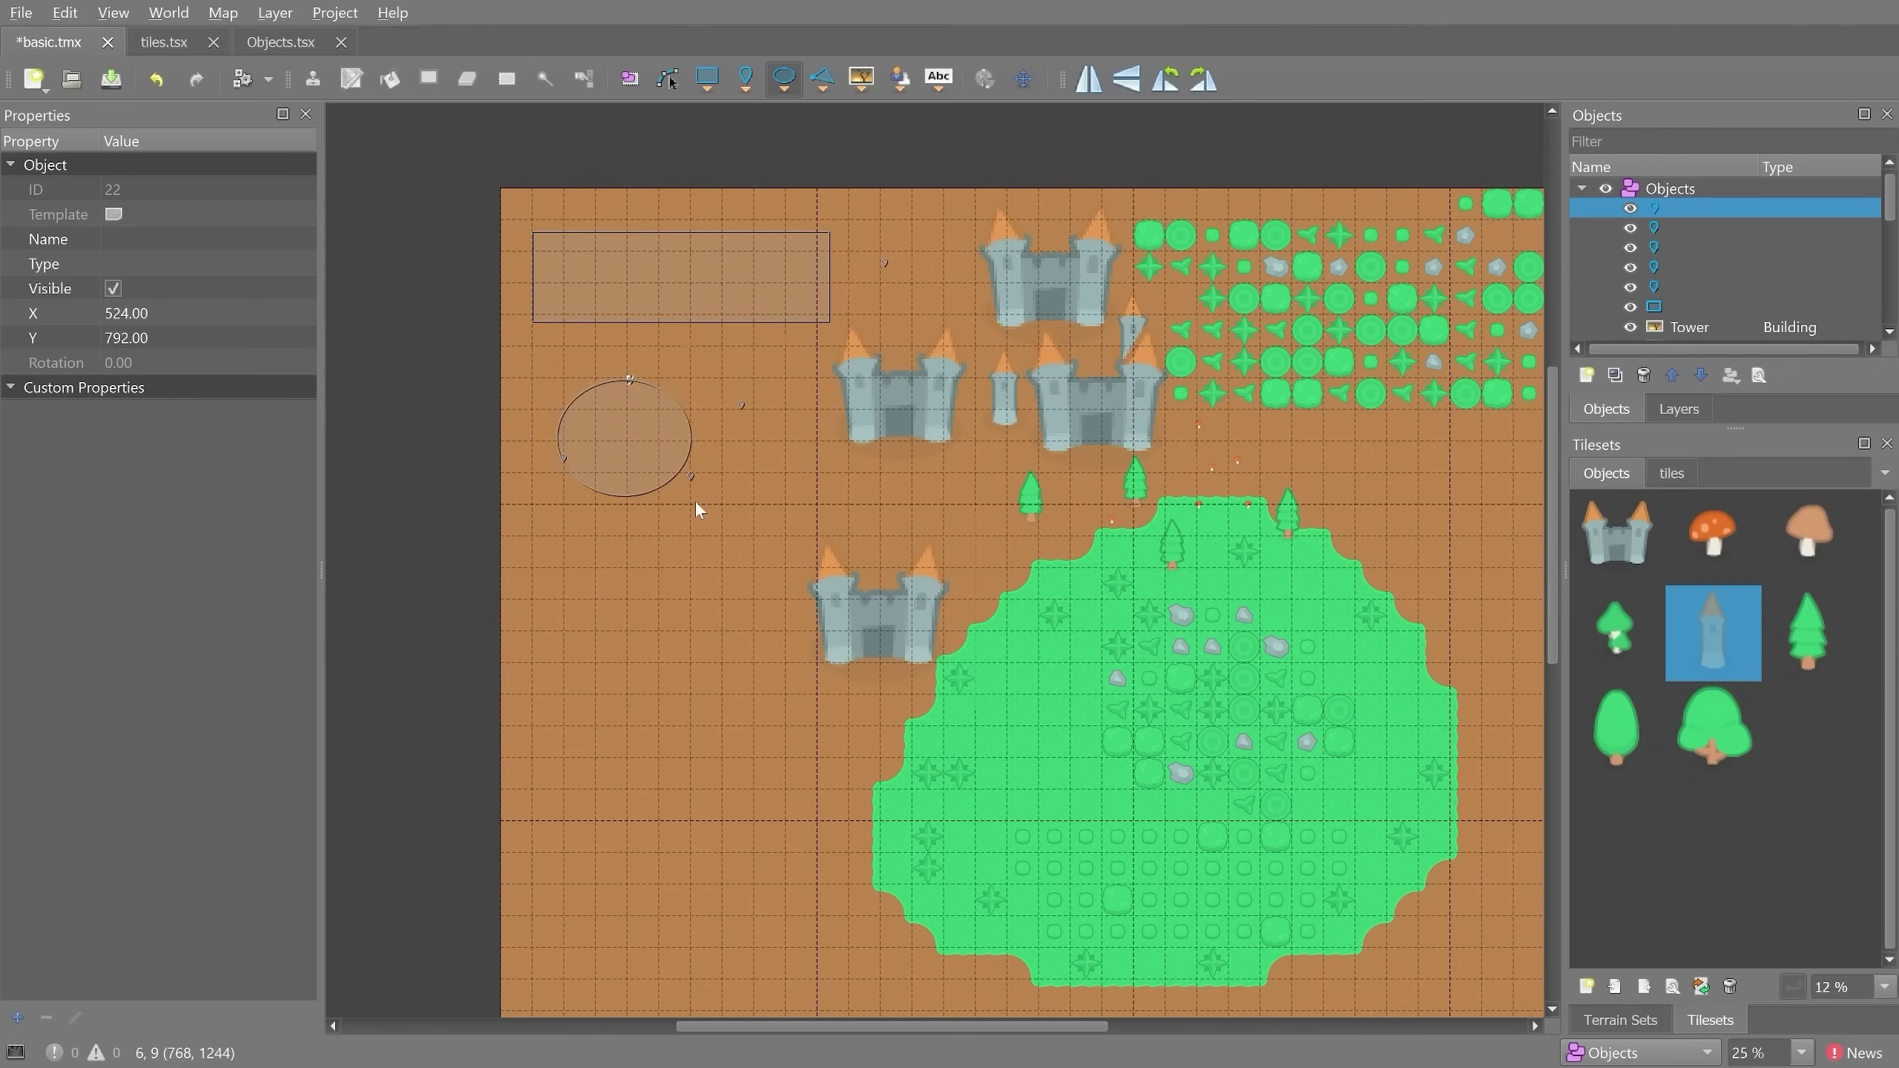
left_click_drag(694, 502, 614, 422)
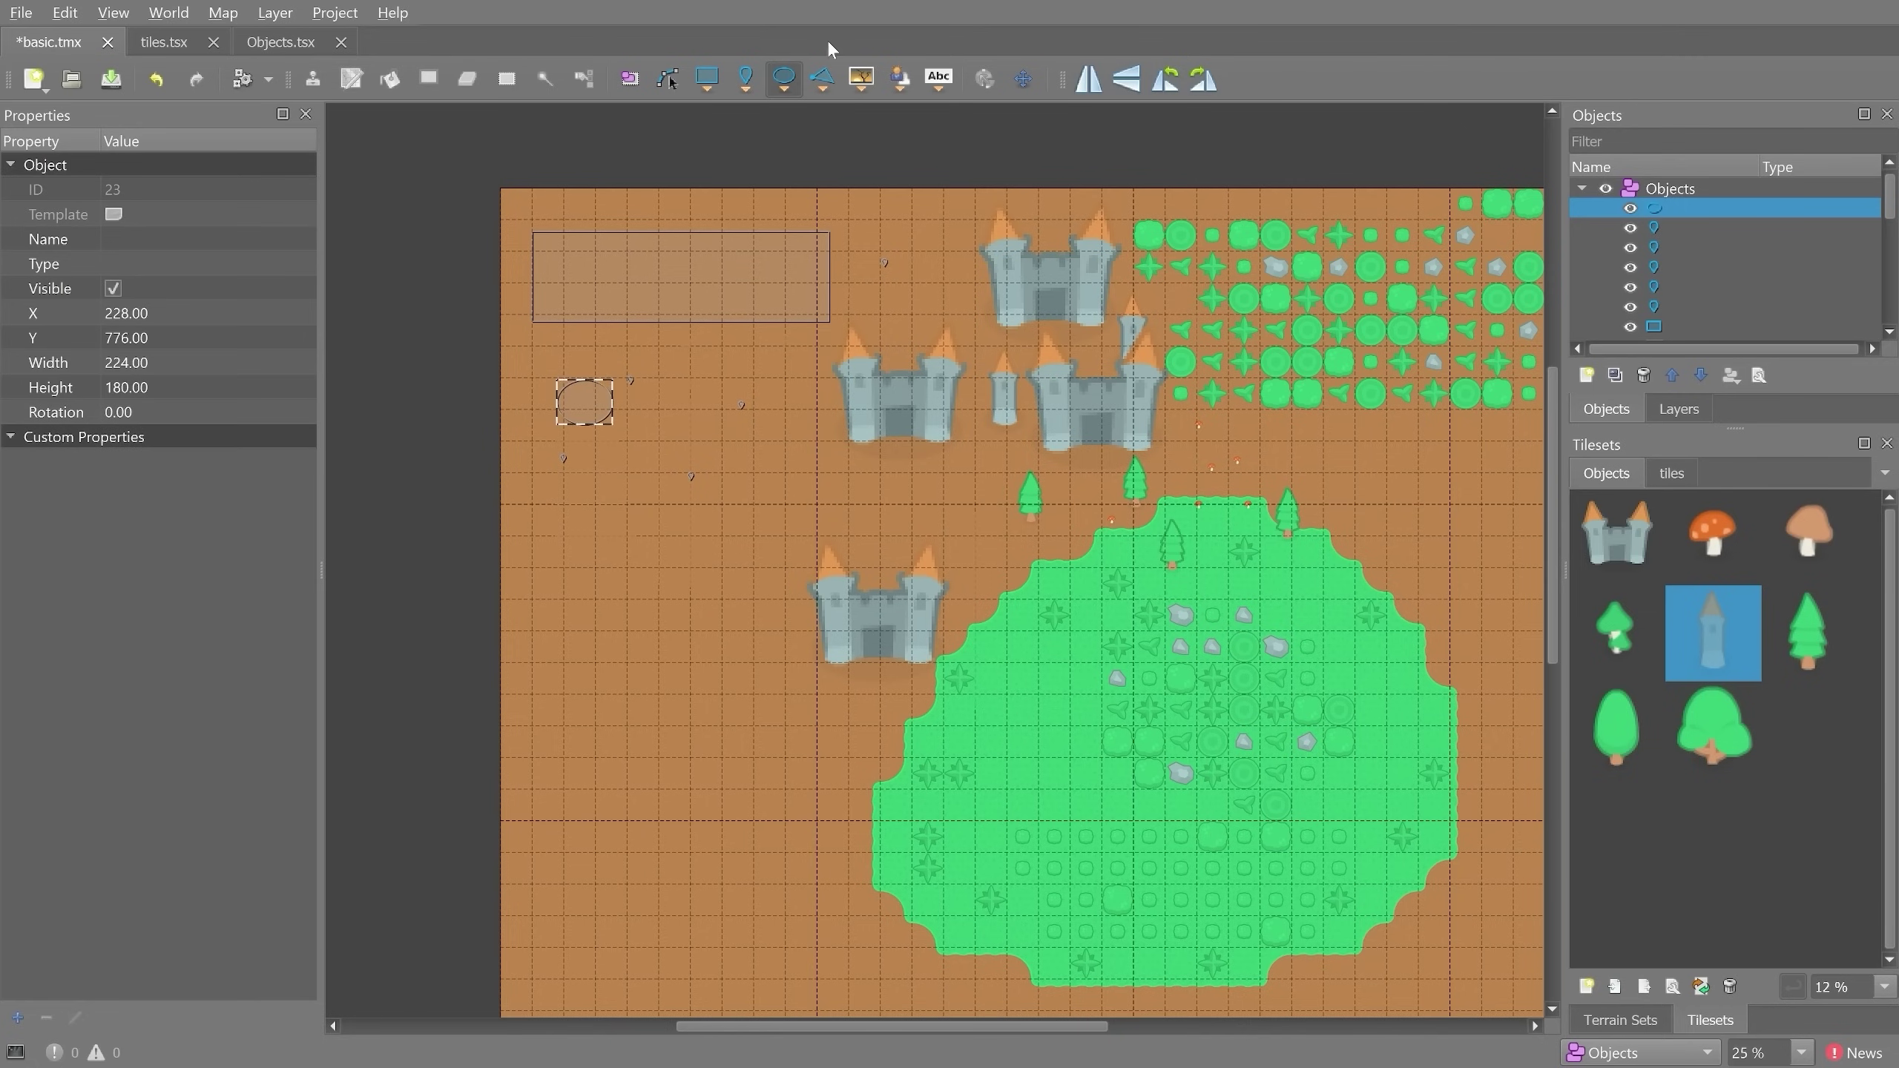
- Draw a five-cornered polygon object on the bare ground below the ellipse and shift its inner vertex slightly downward
left_click(823, 80)
left_click(554, 518)
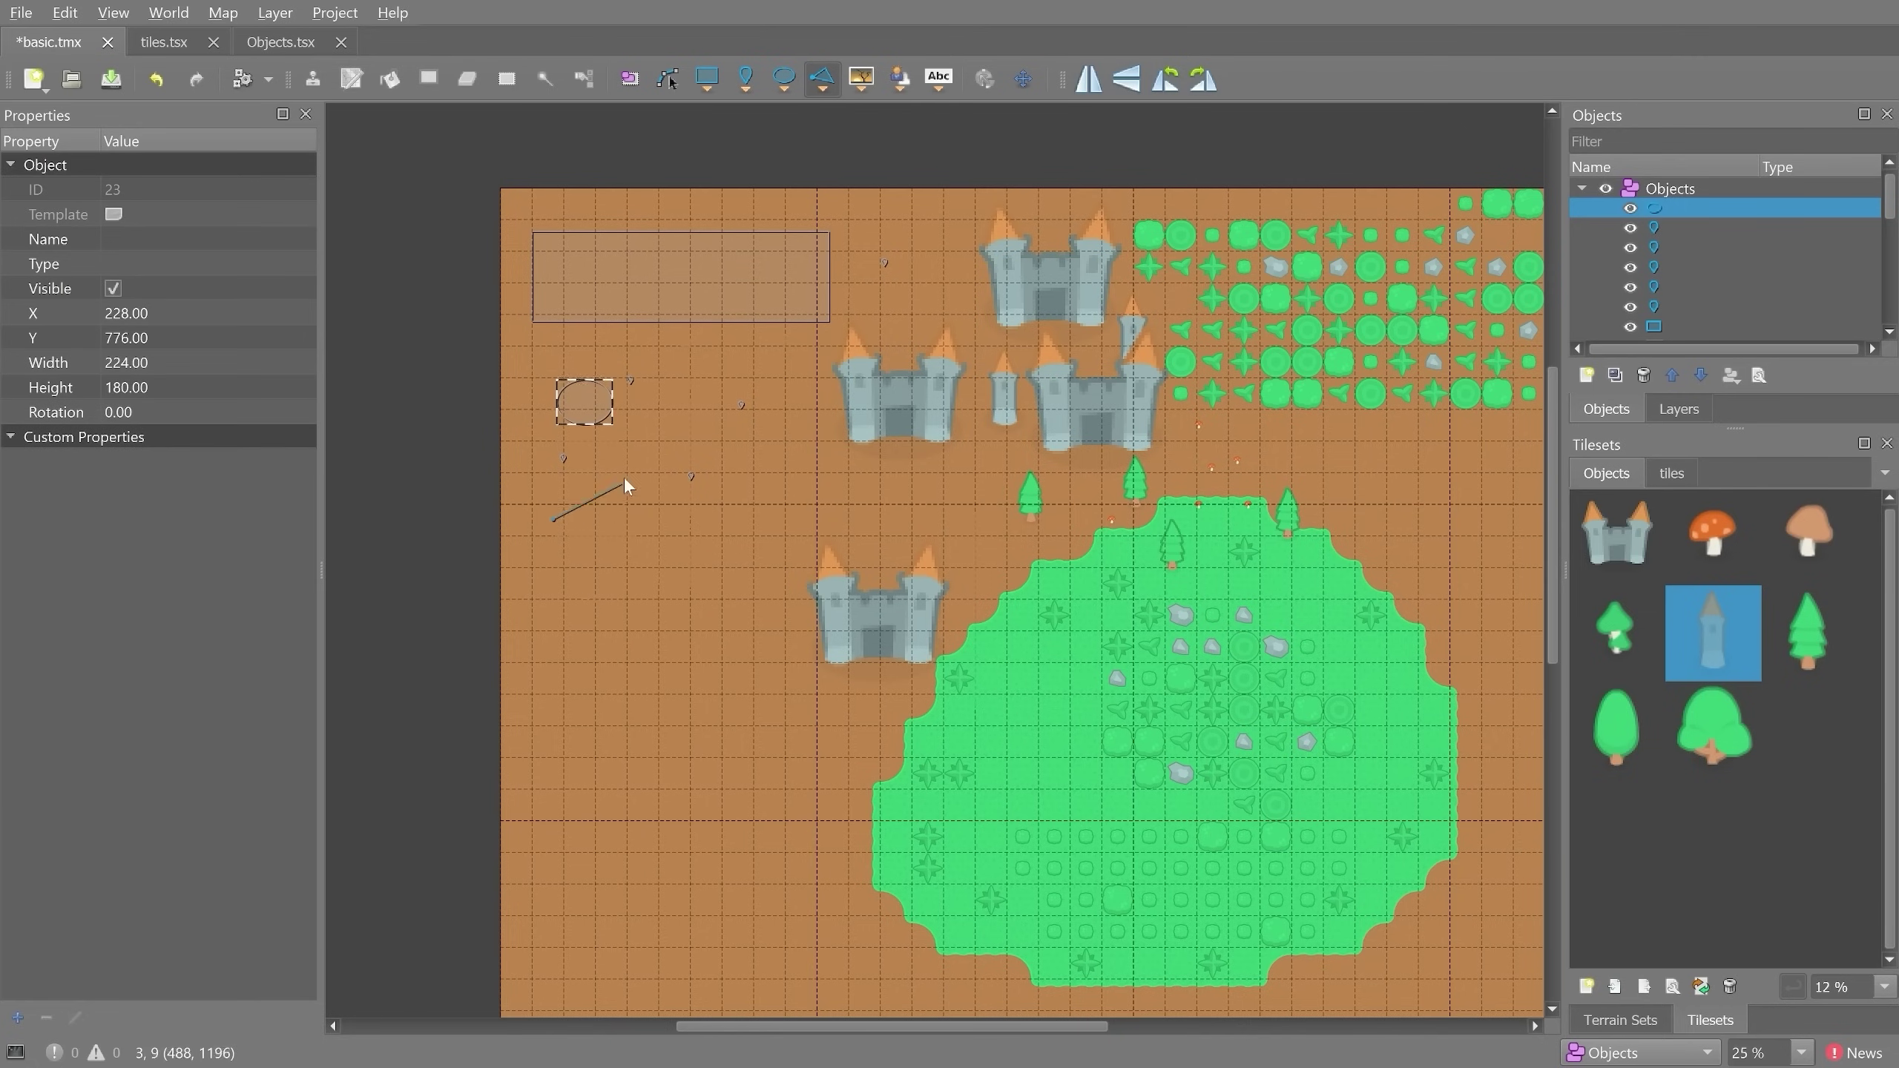
left_click(630, 460)
left_click(576, 643)
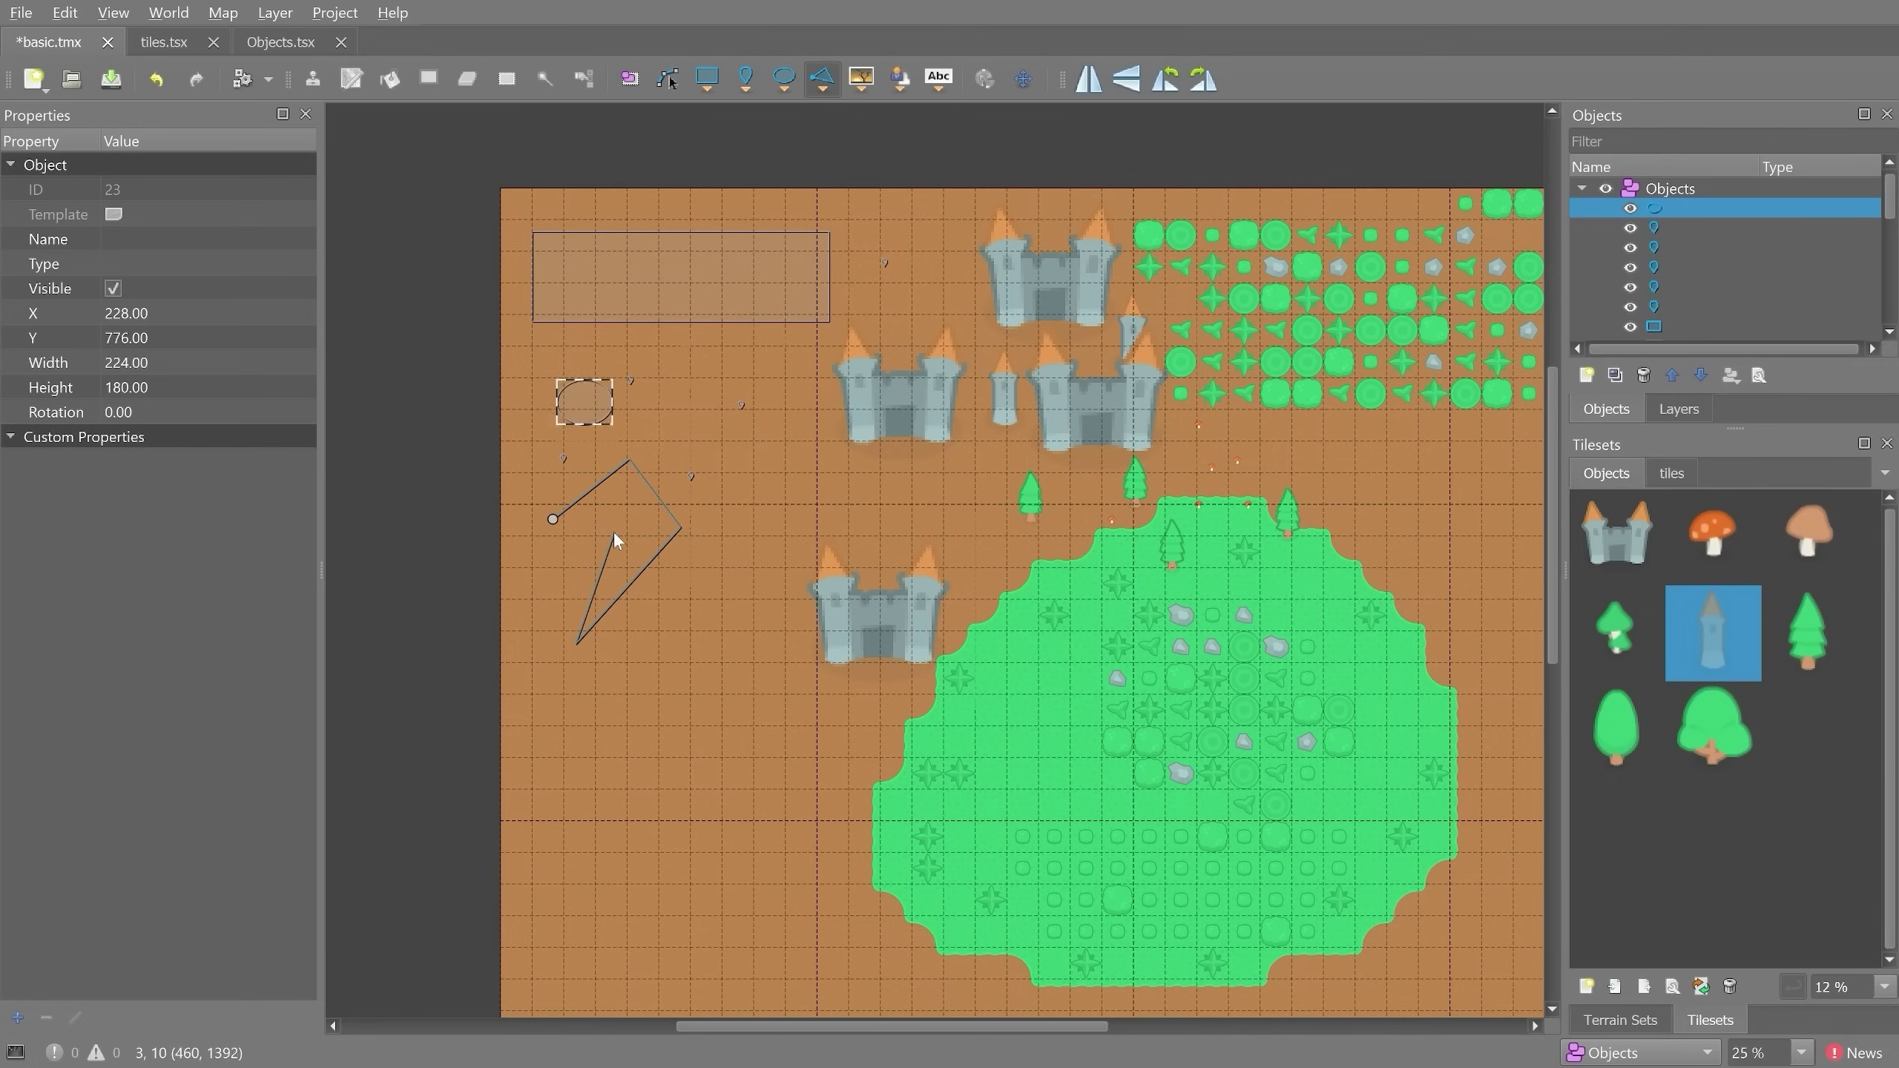
left_click(553, 519)
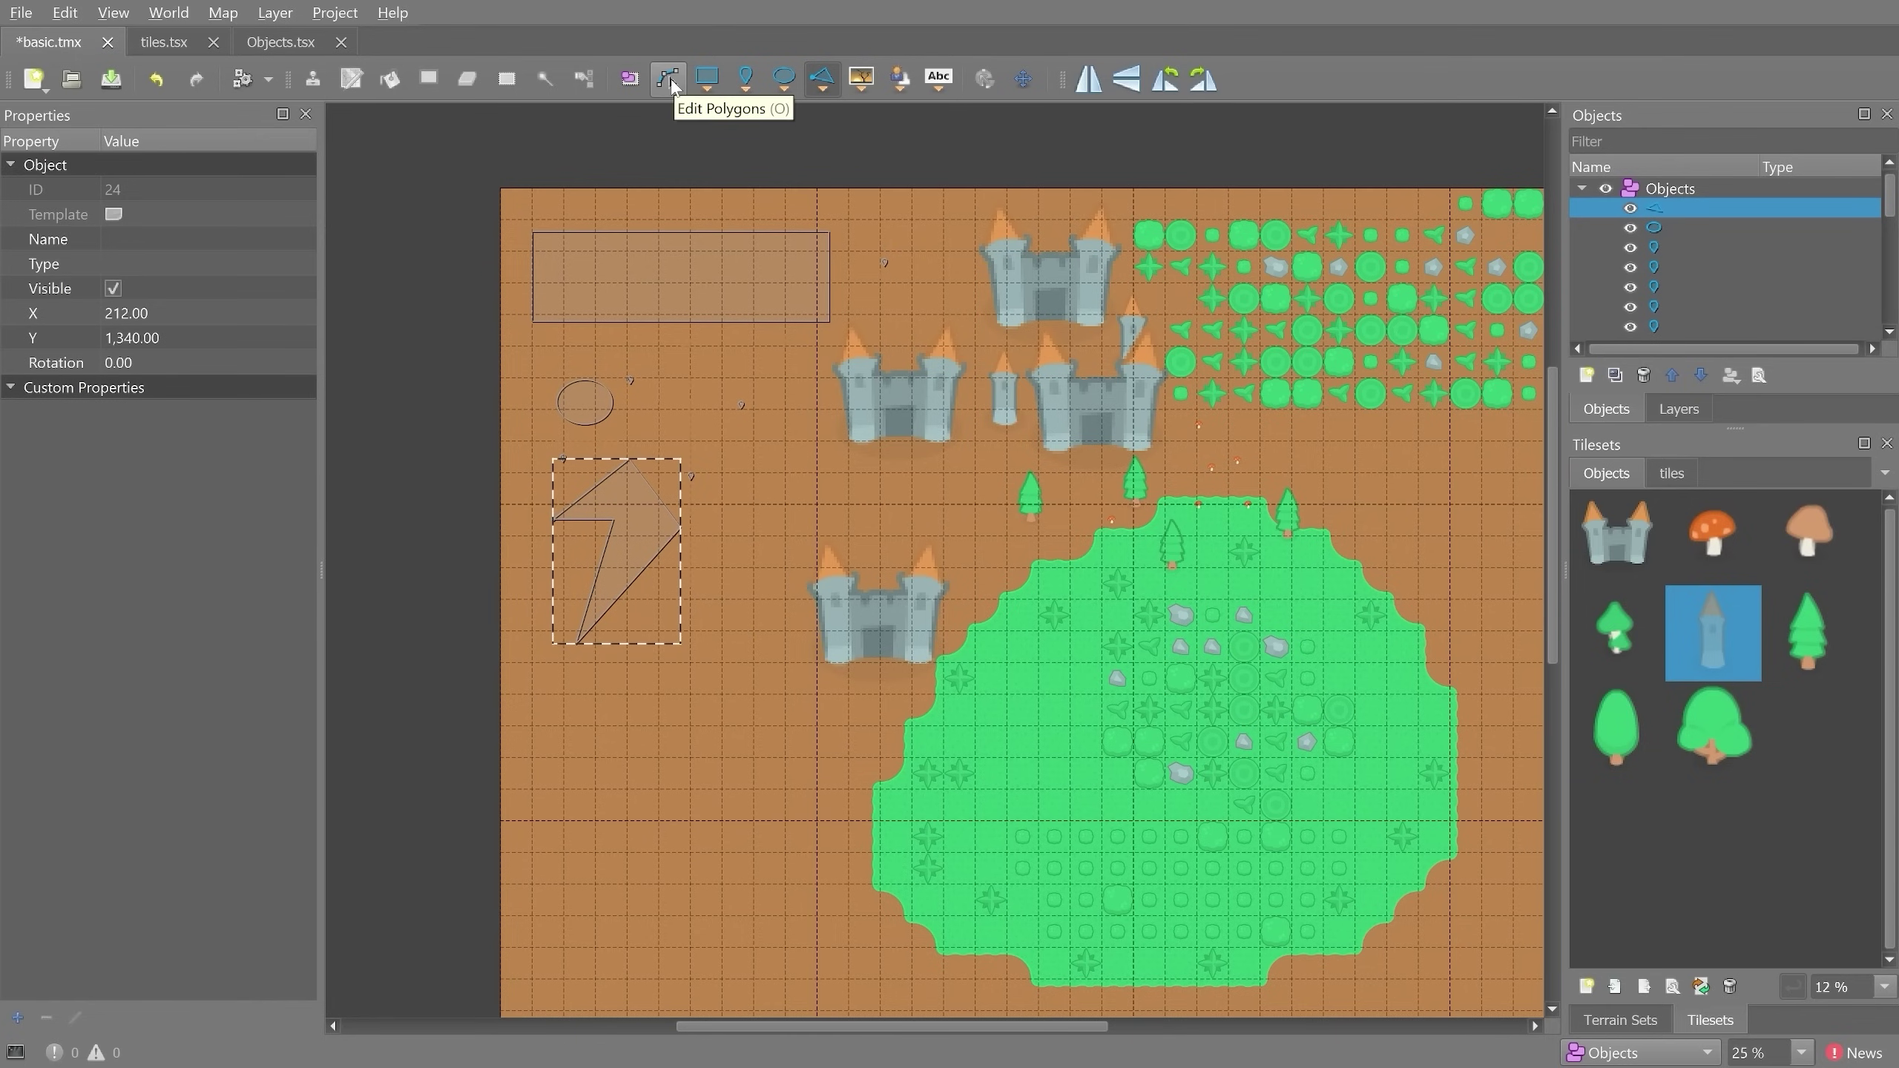
left_click(668, 80)
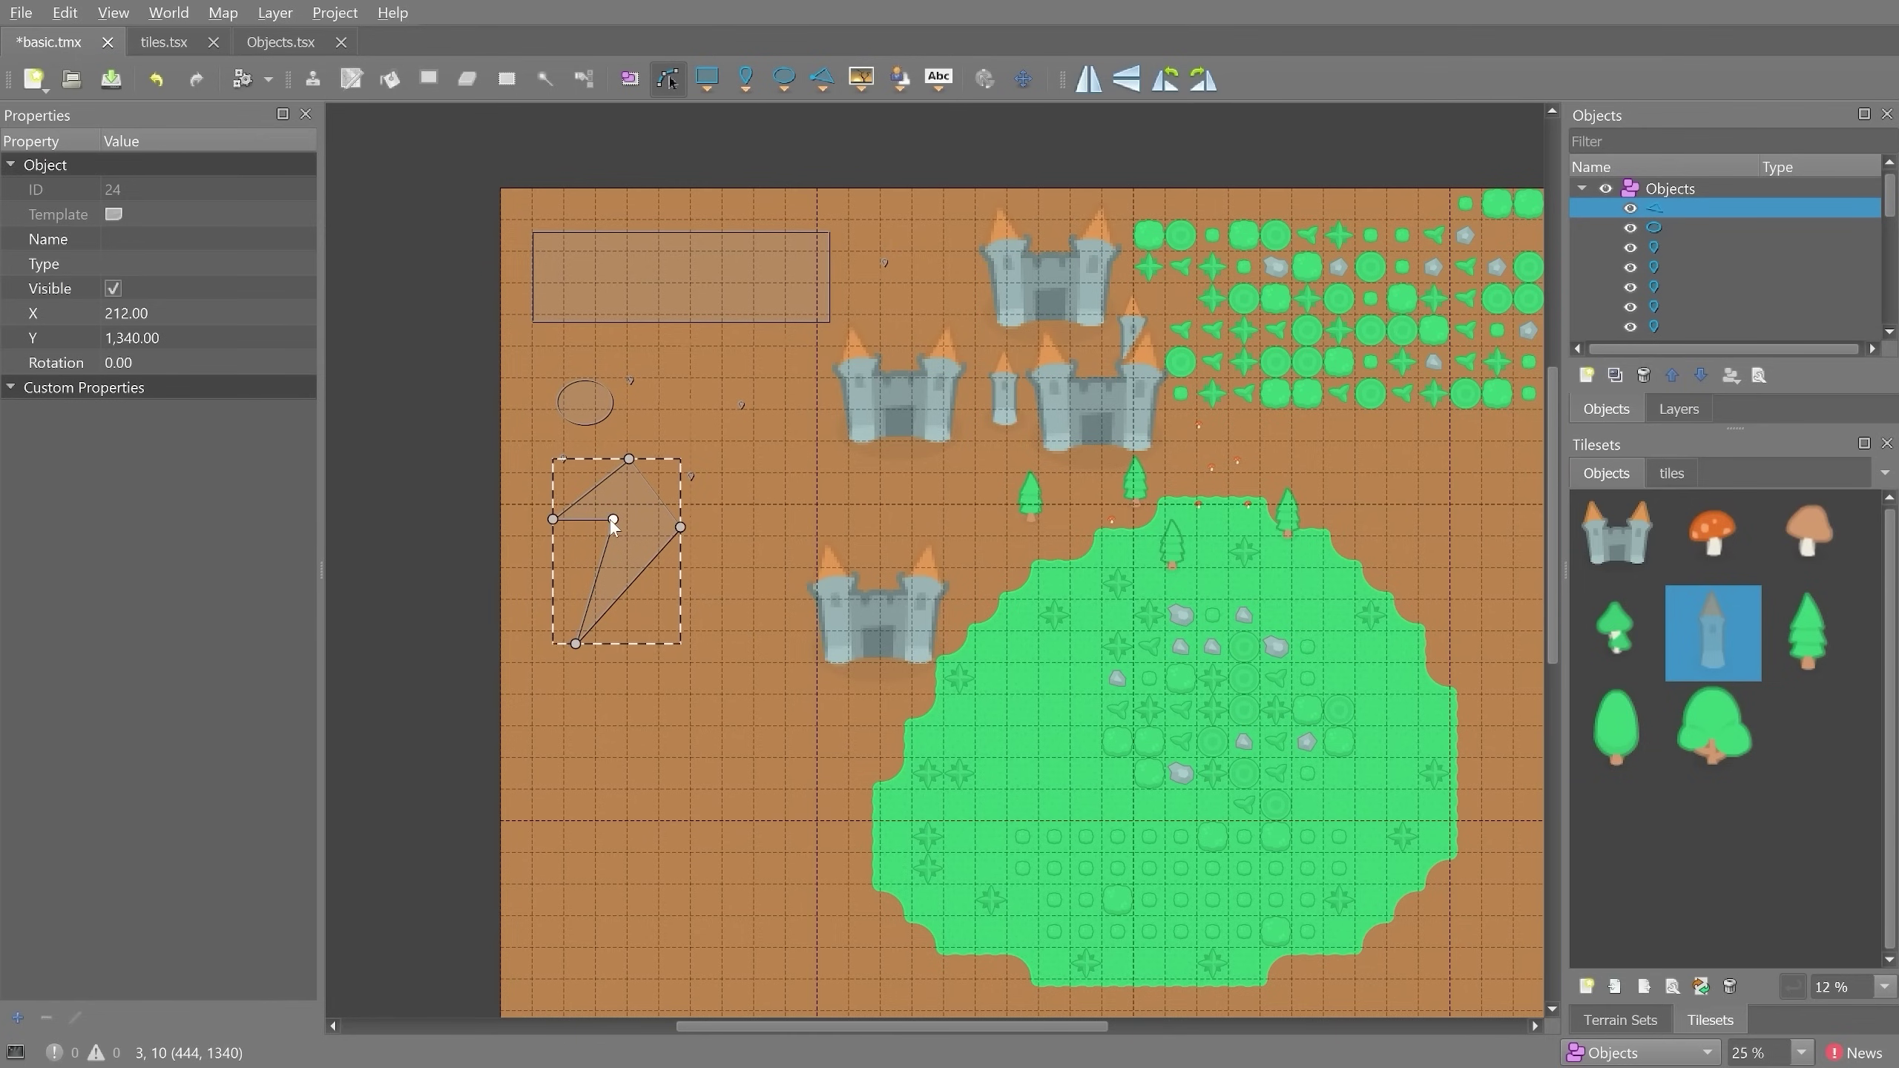
left_click_drag(612, 520, 595, 565)
- Select all five point objects together and set their name to Marker and type to Shape
left_click(1691, 244)
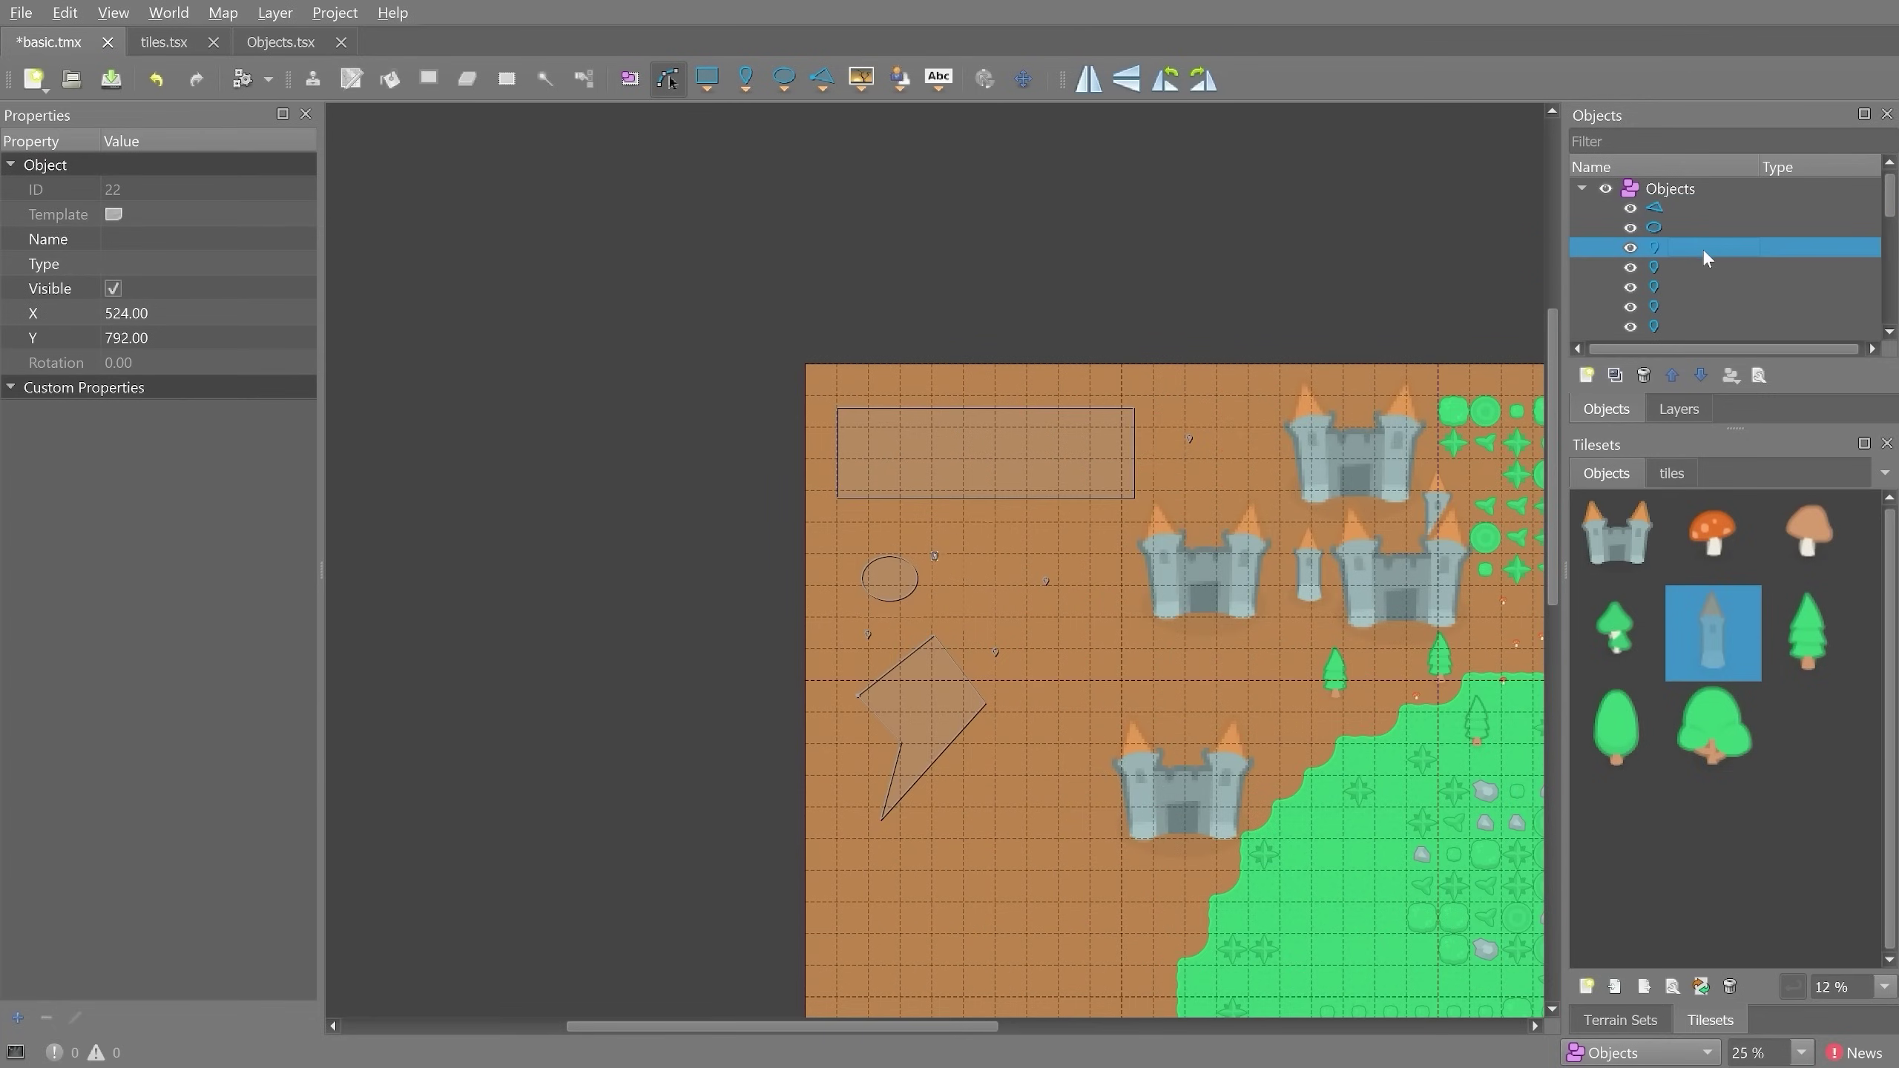
scroll(1703, 296, "down", 1)
left_click(1679, 266, "shift")
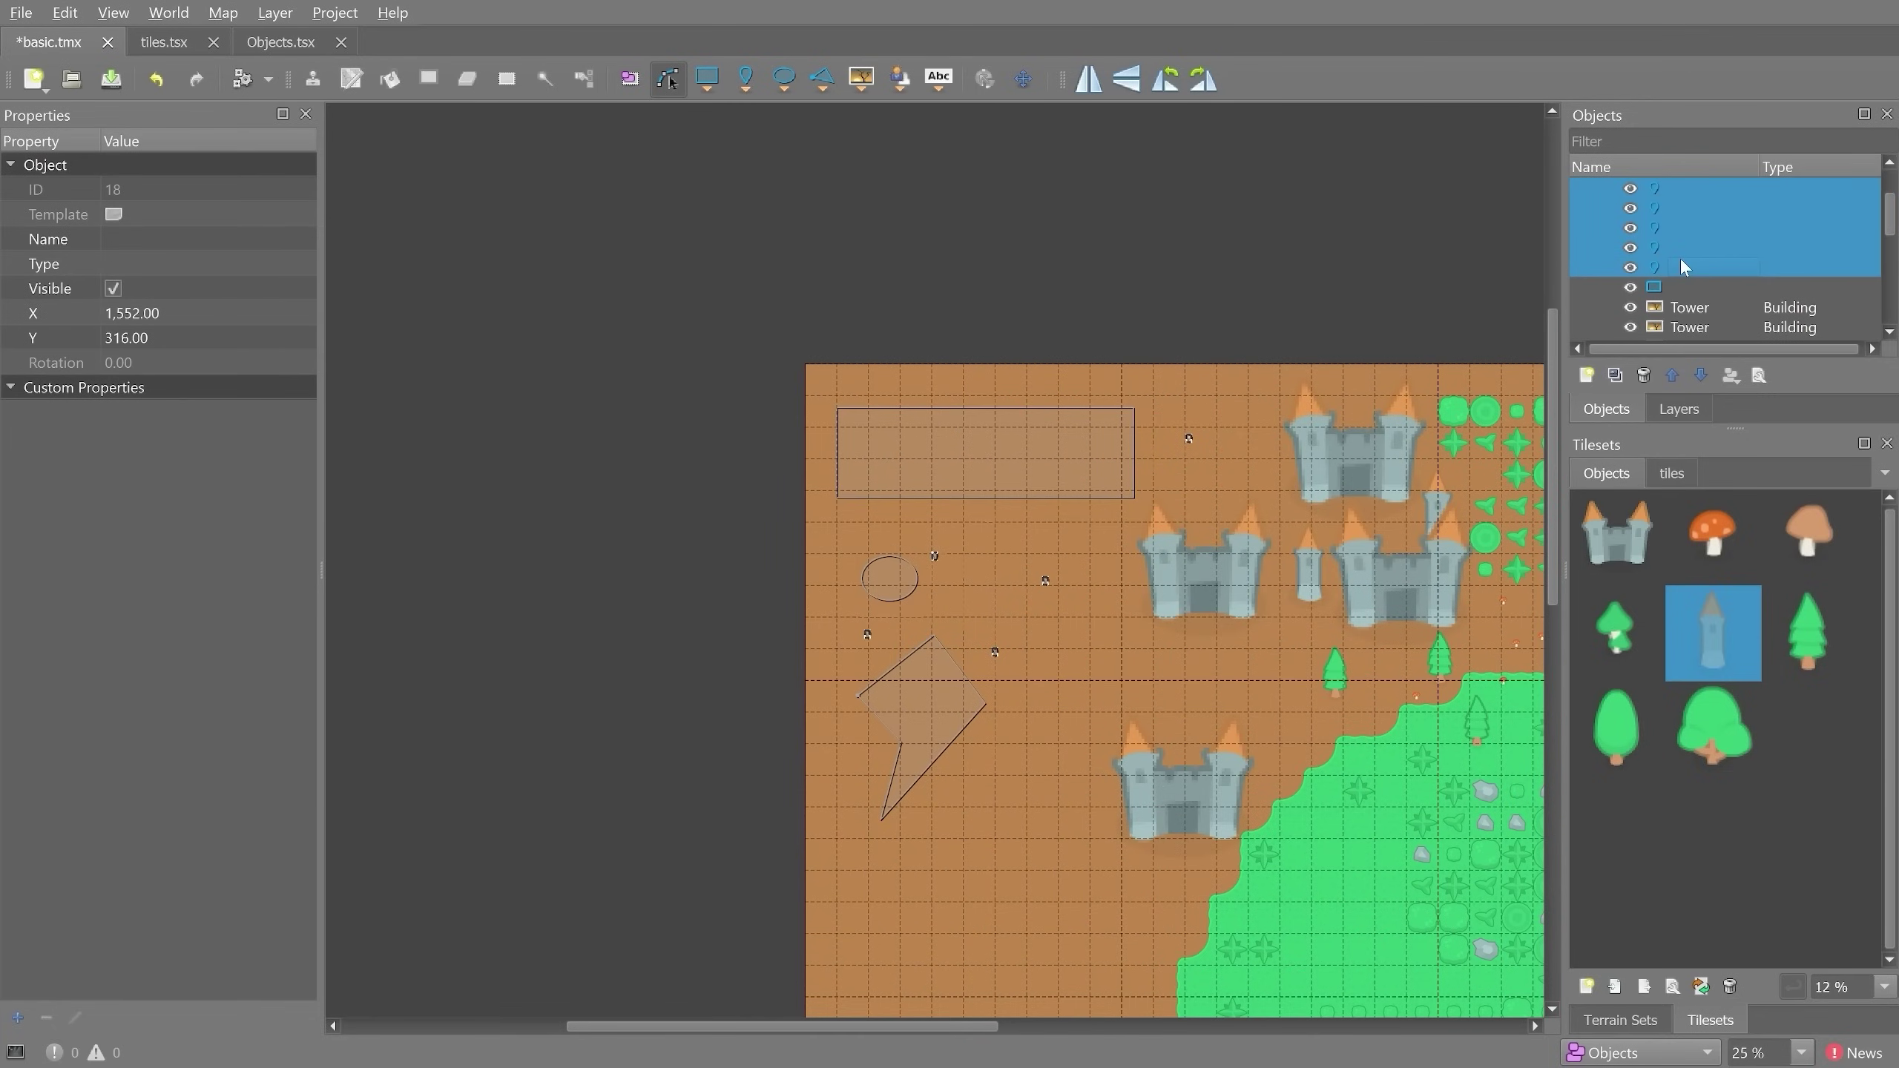
left_click(176, 239)
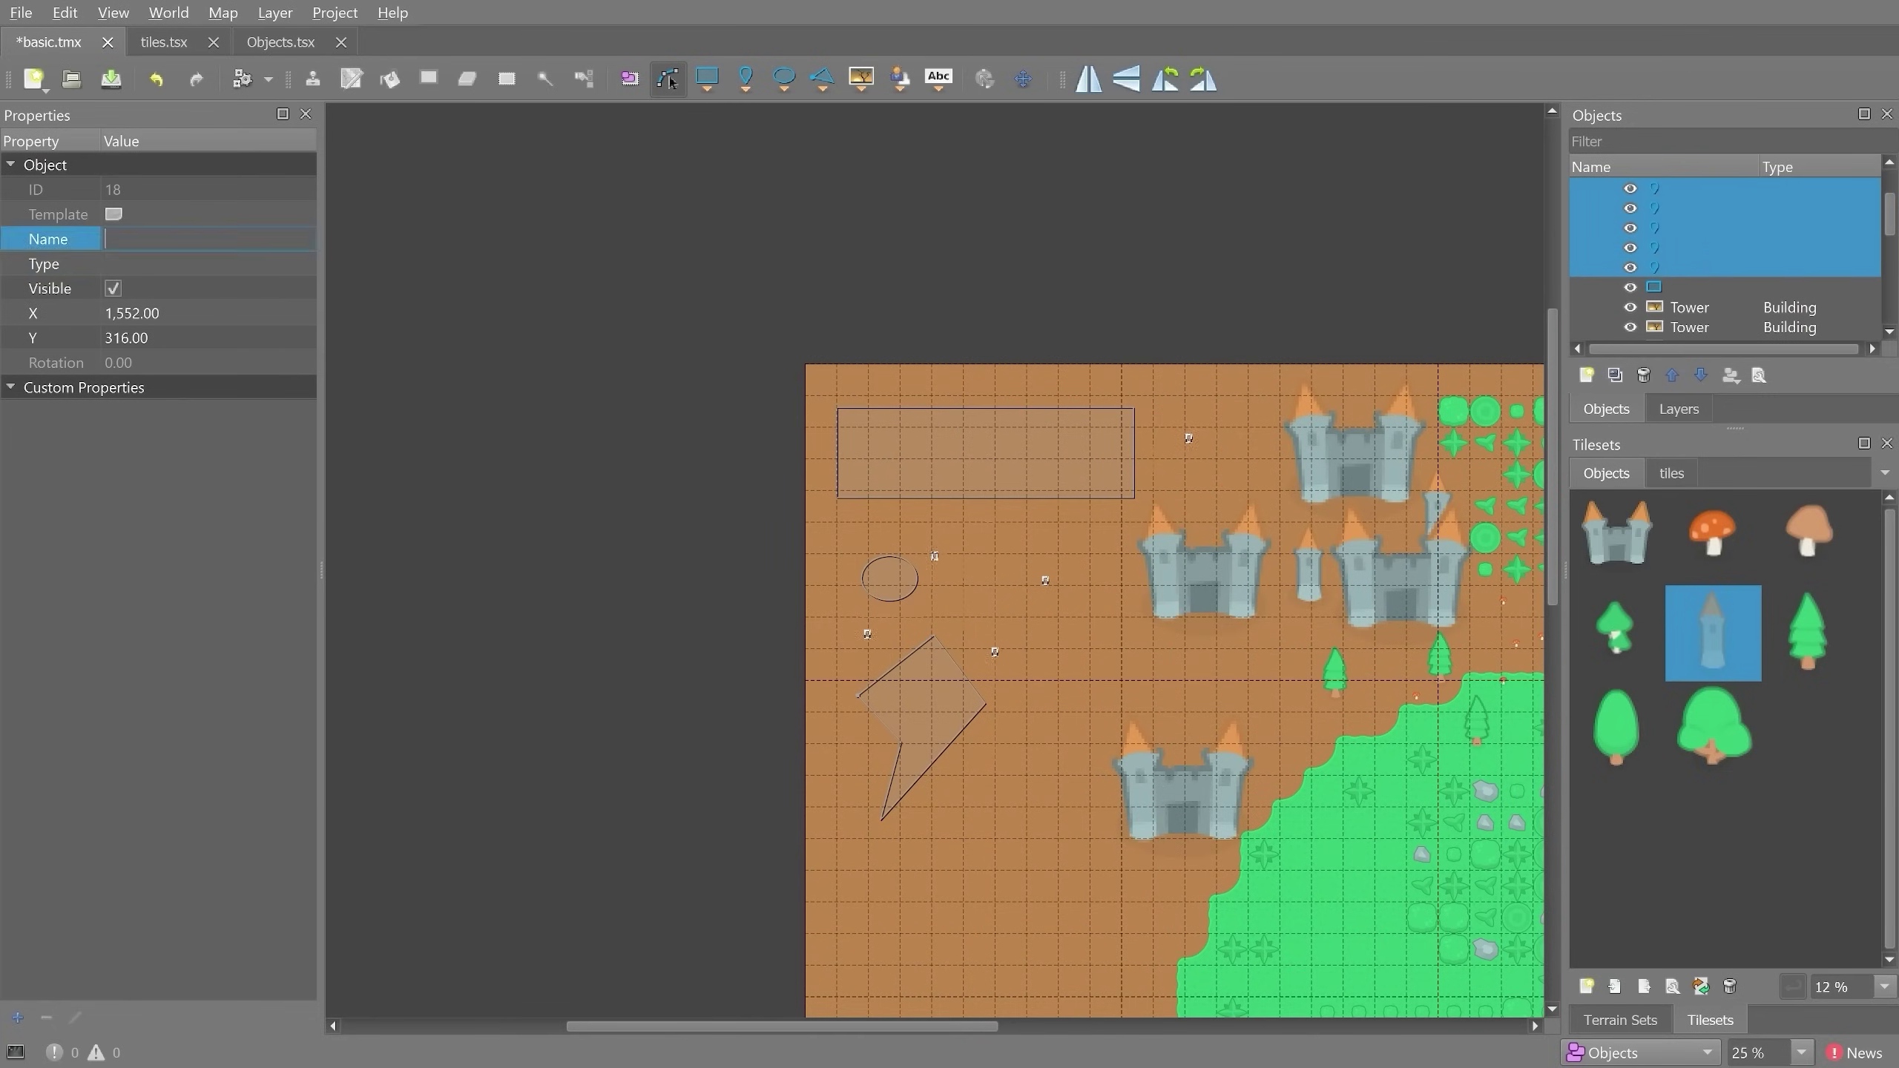
type("Marker")
key("Tab")
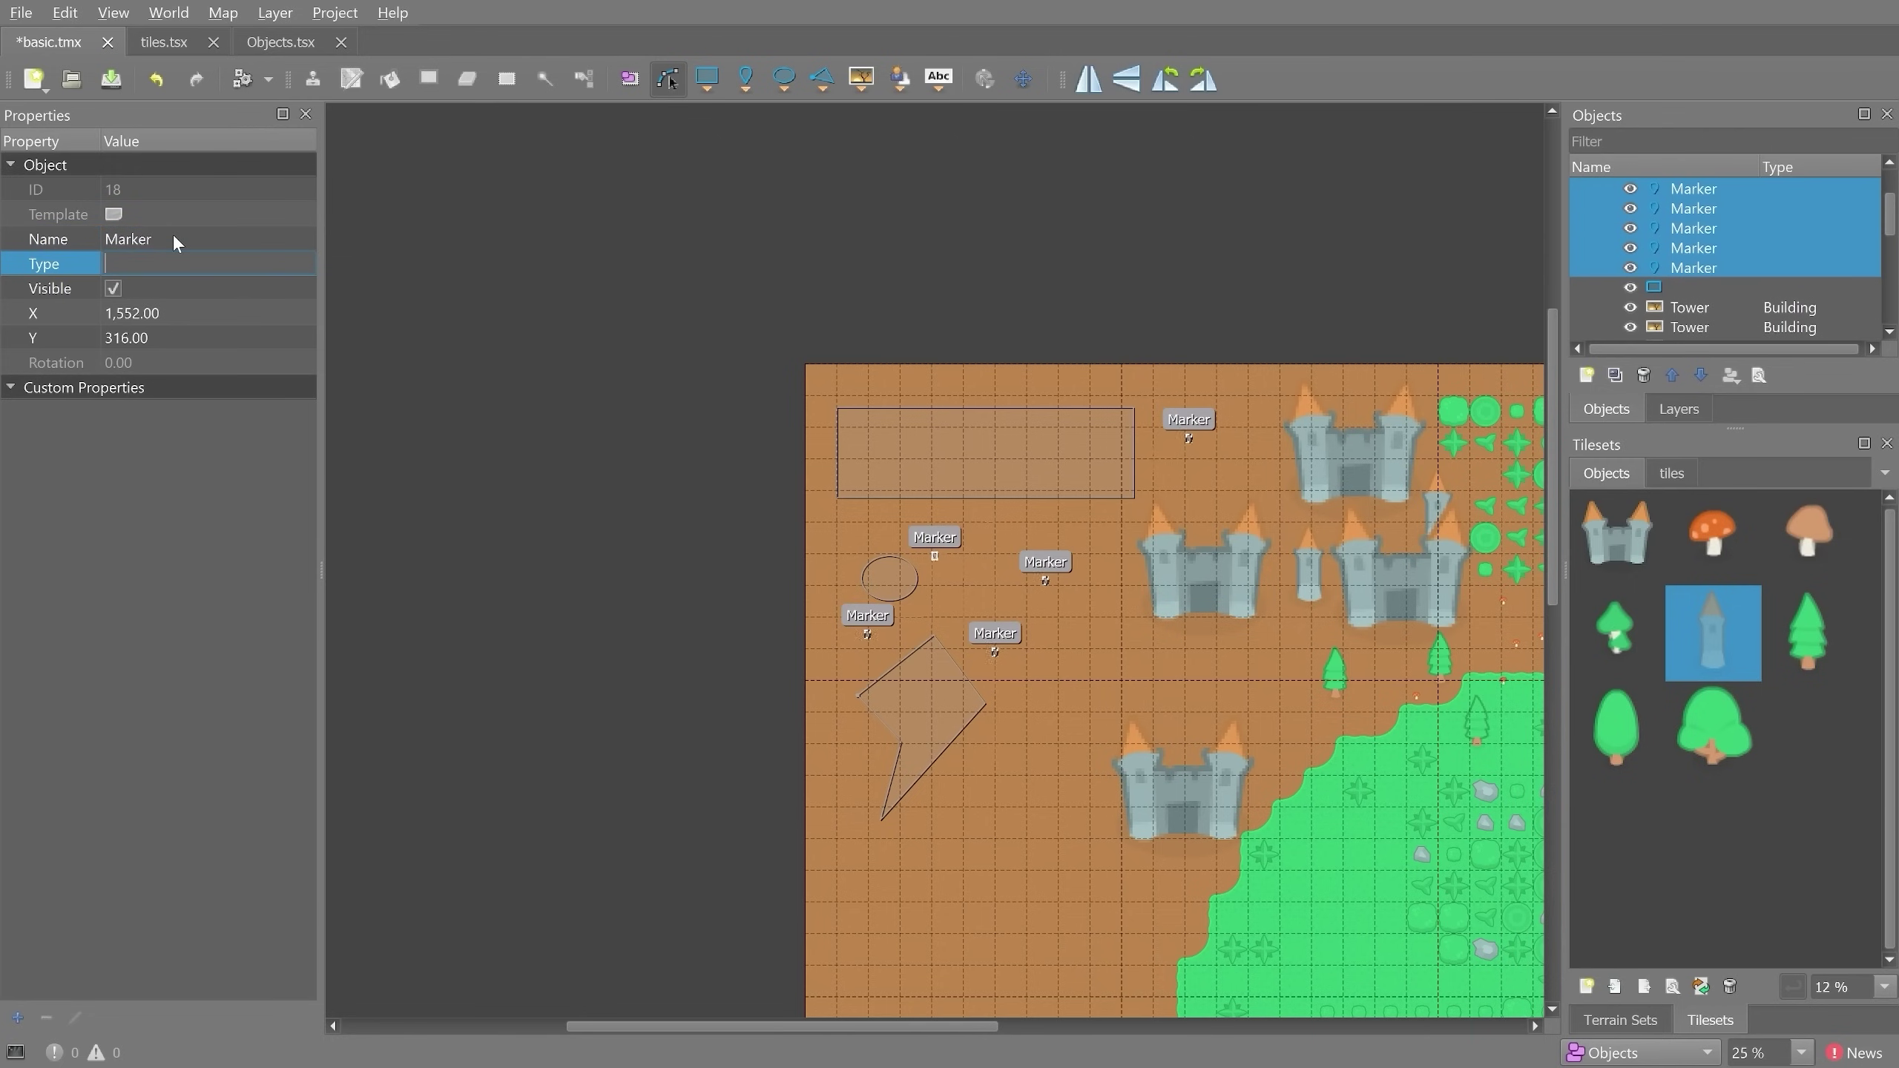
type("Shape")
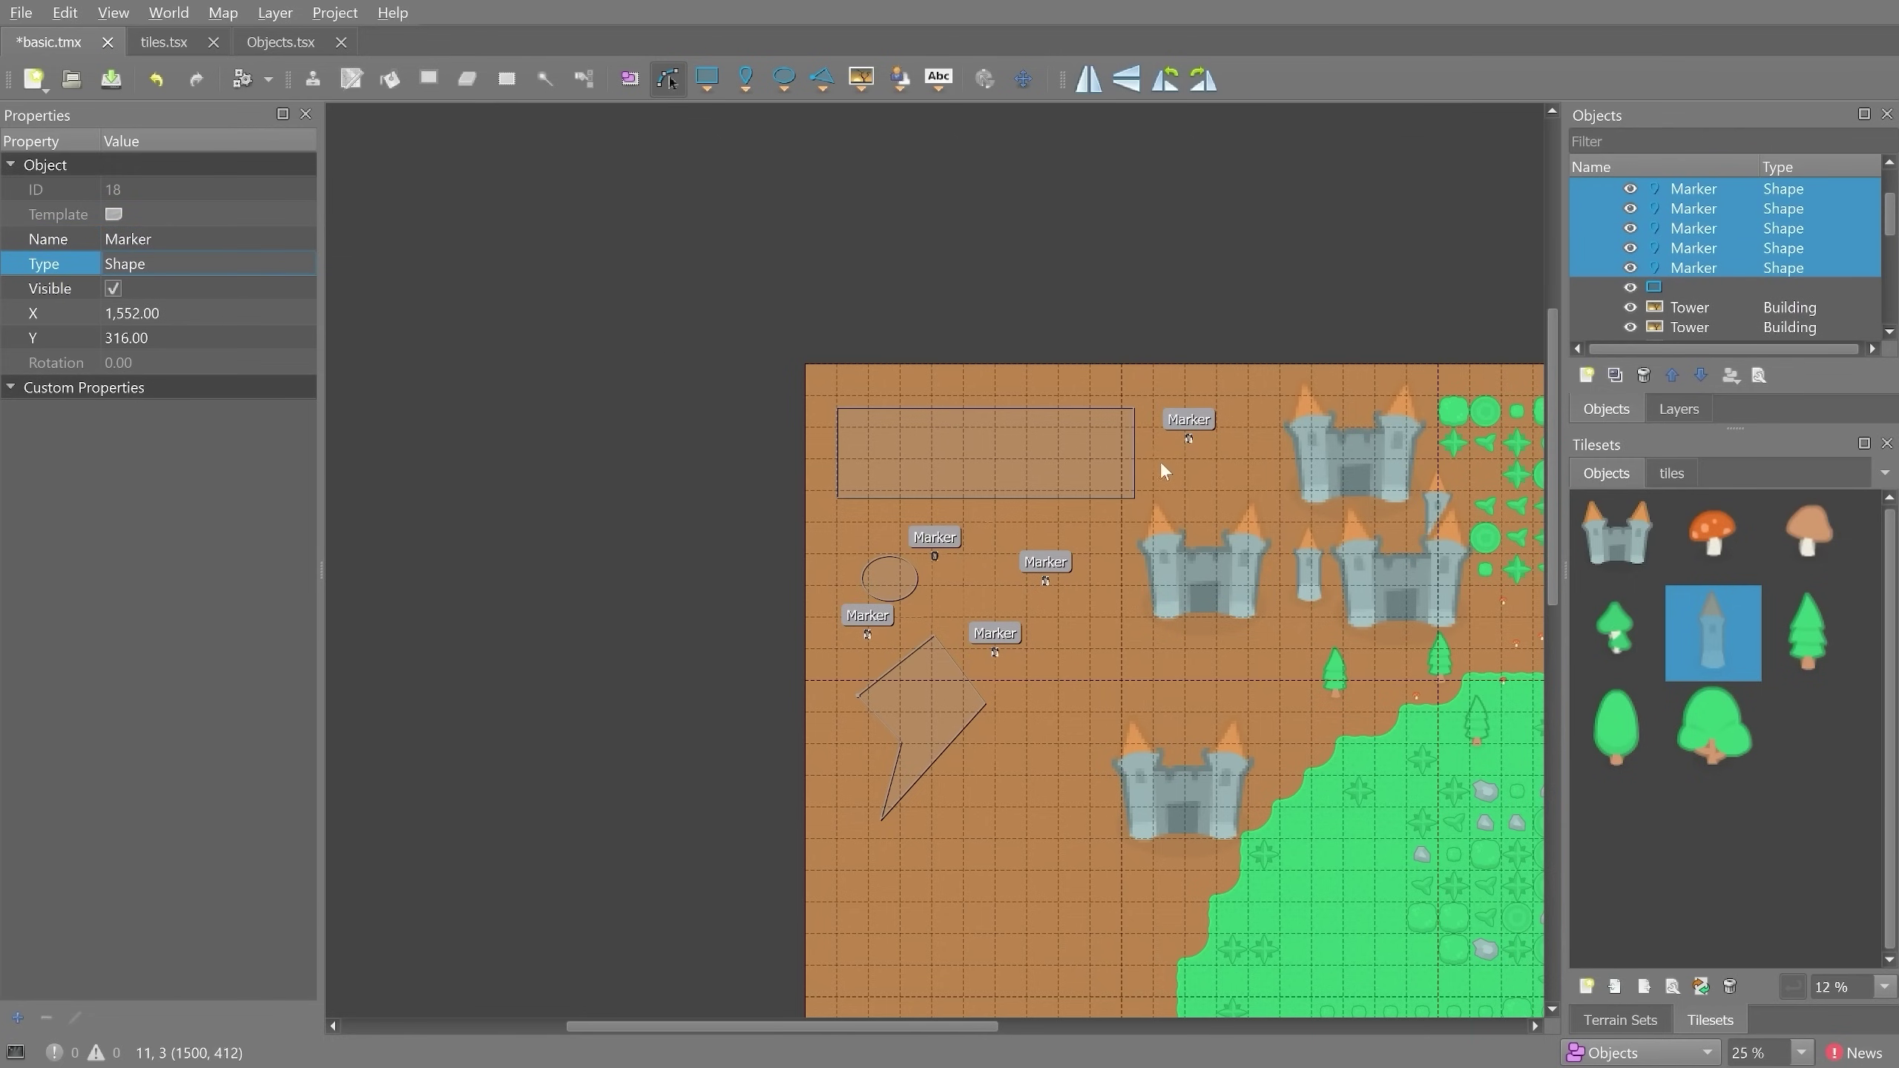
- Name the rectangle object Rectangle and set its type to Shape
left_click(1679, 287)
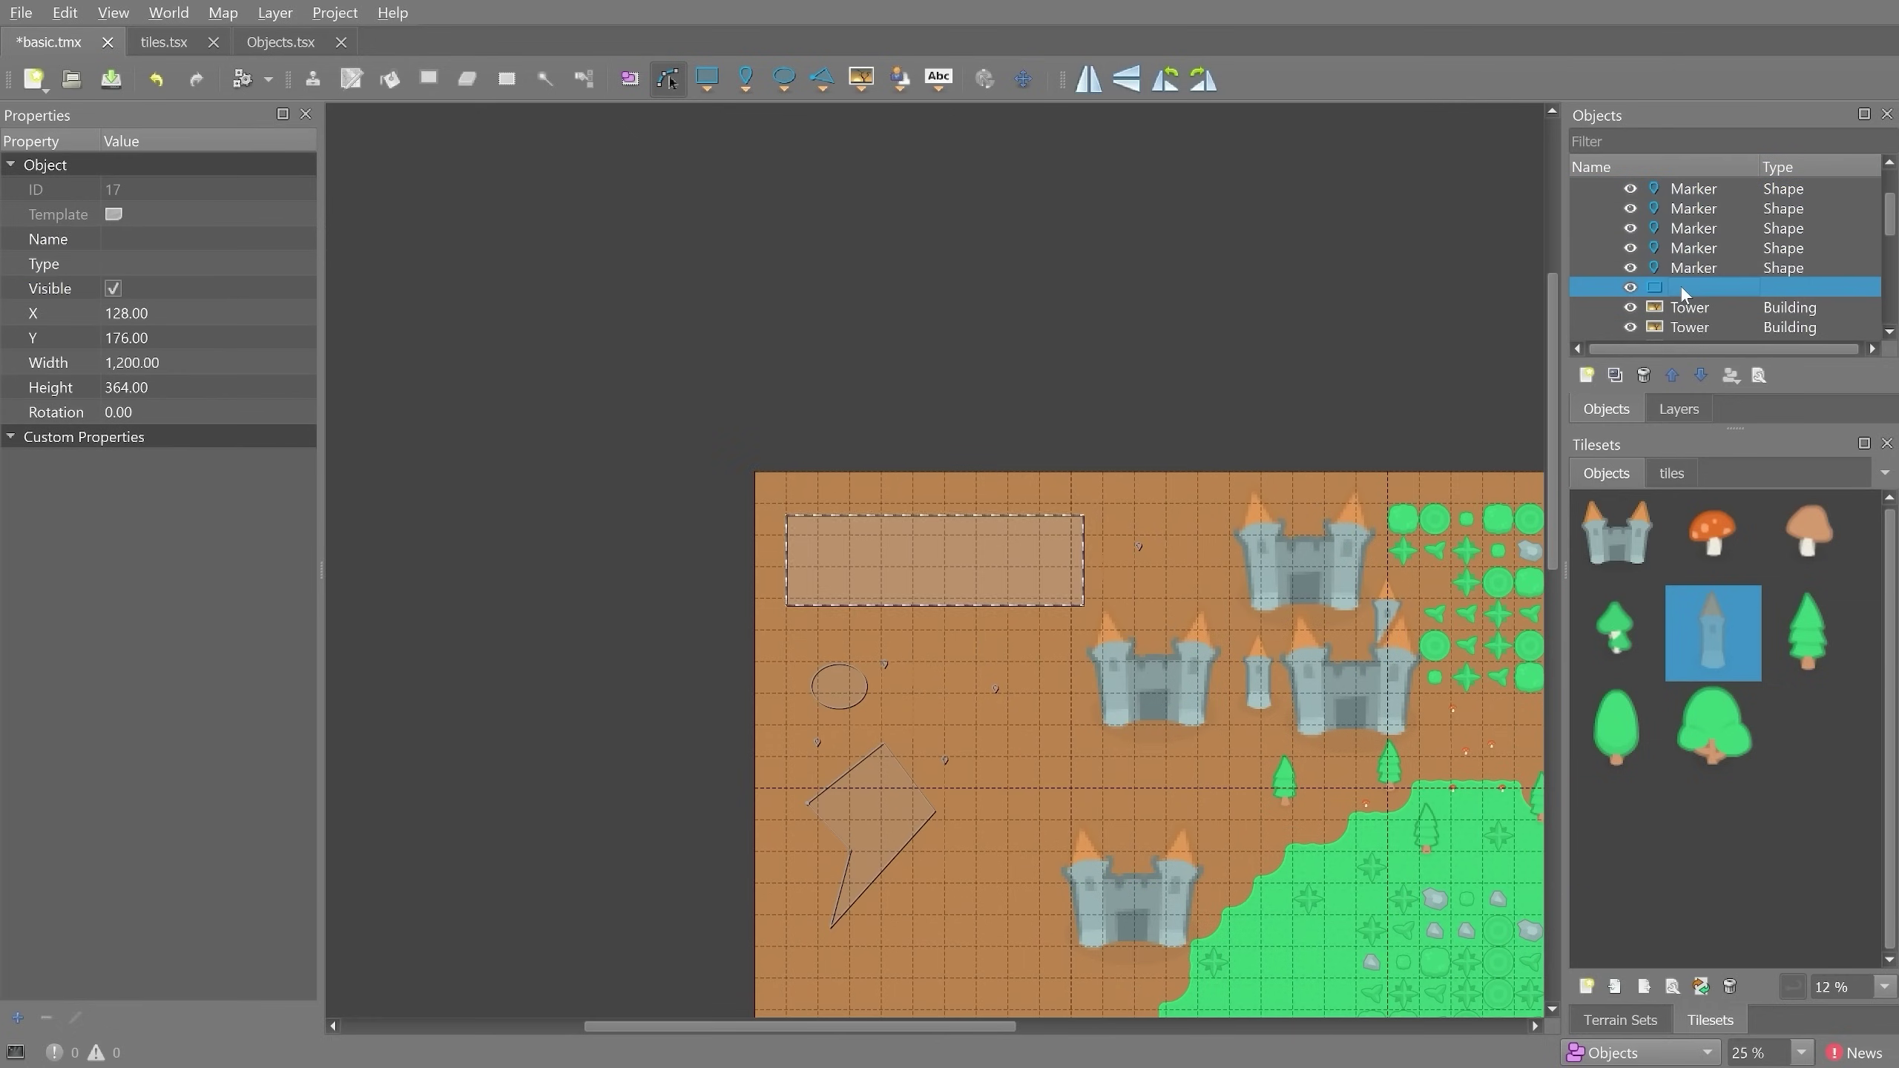
left_click(132, 247)
type("Re")
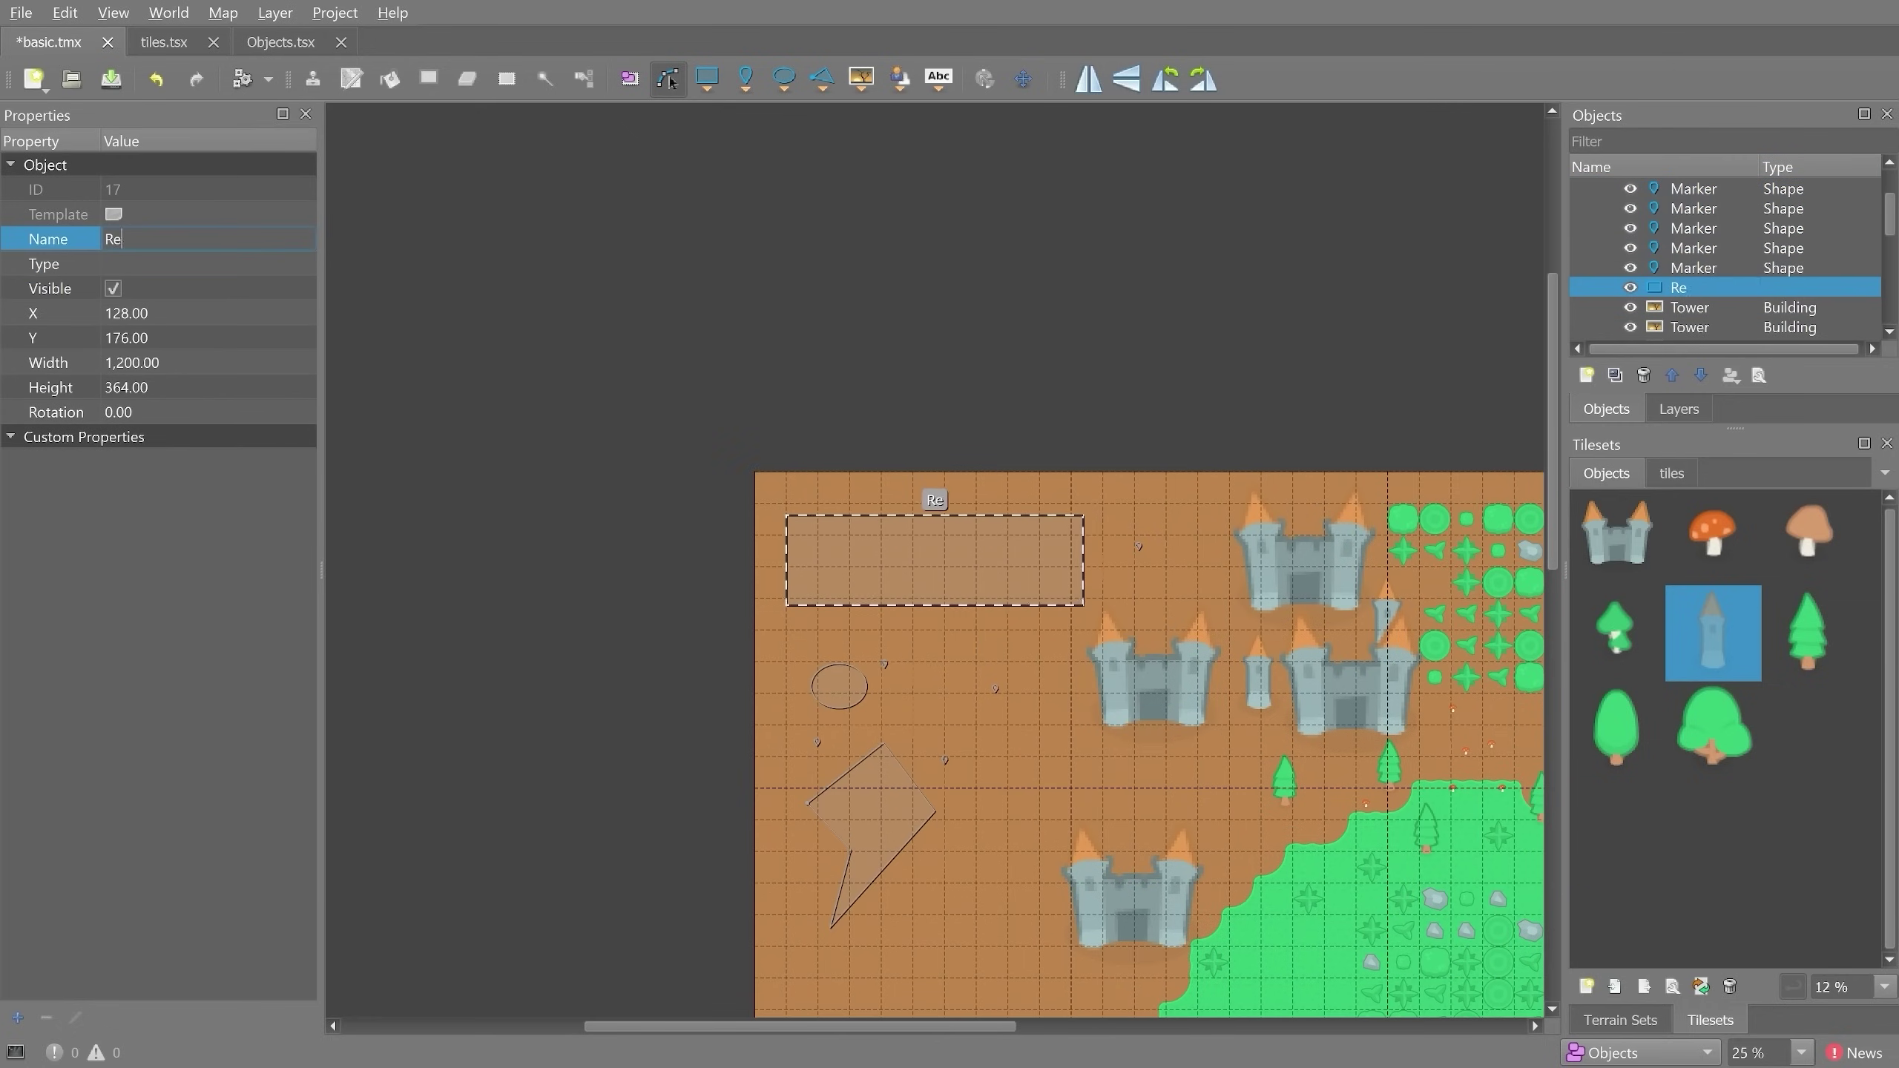
type("ctangle")
key("Tab")
type("S")
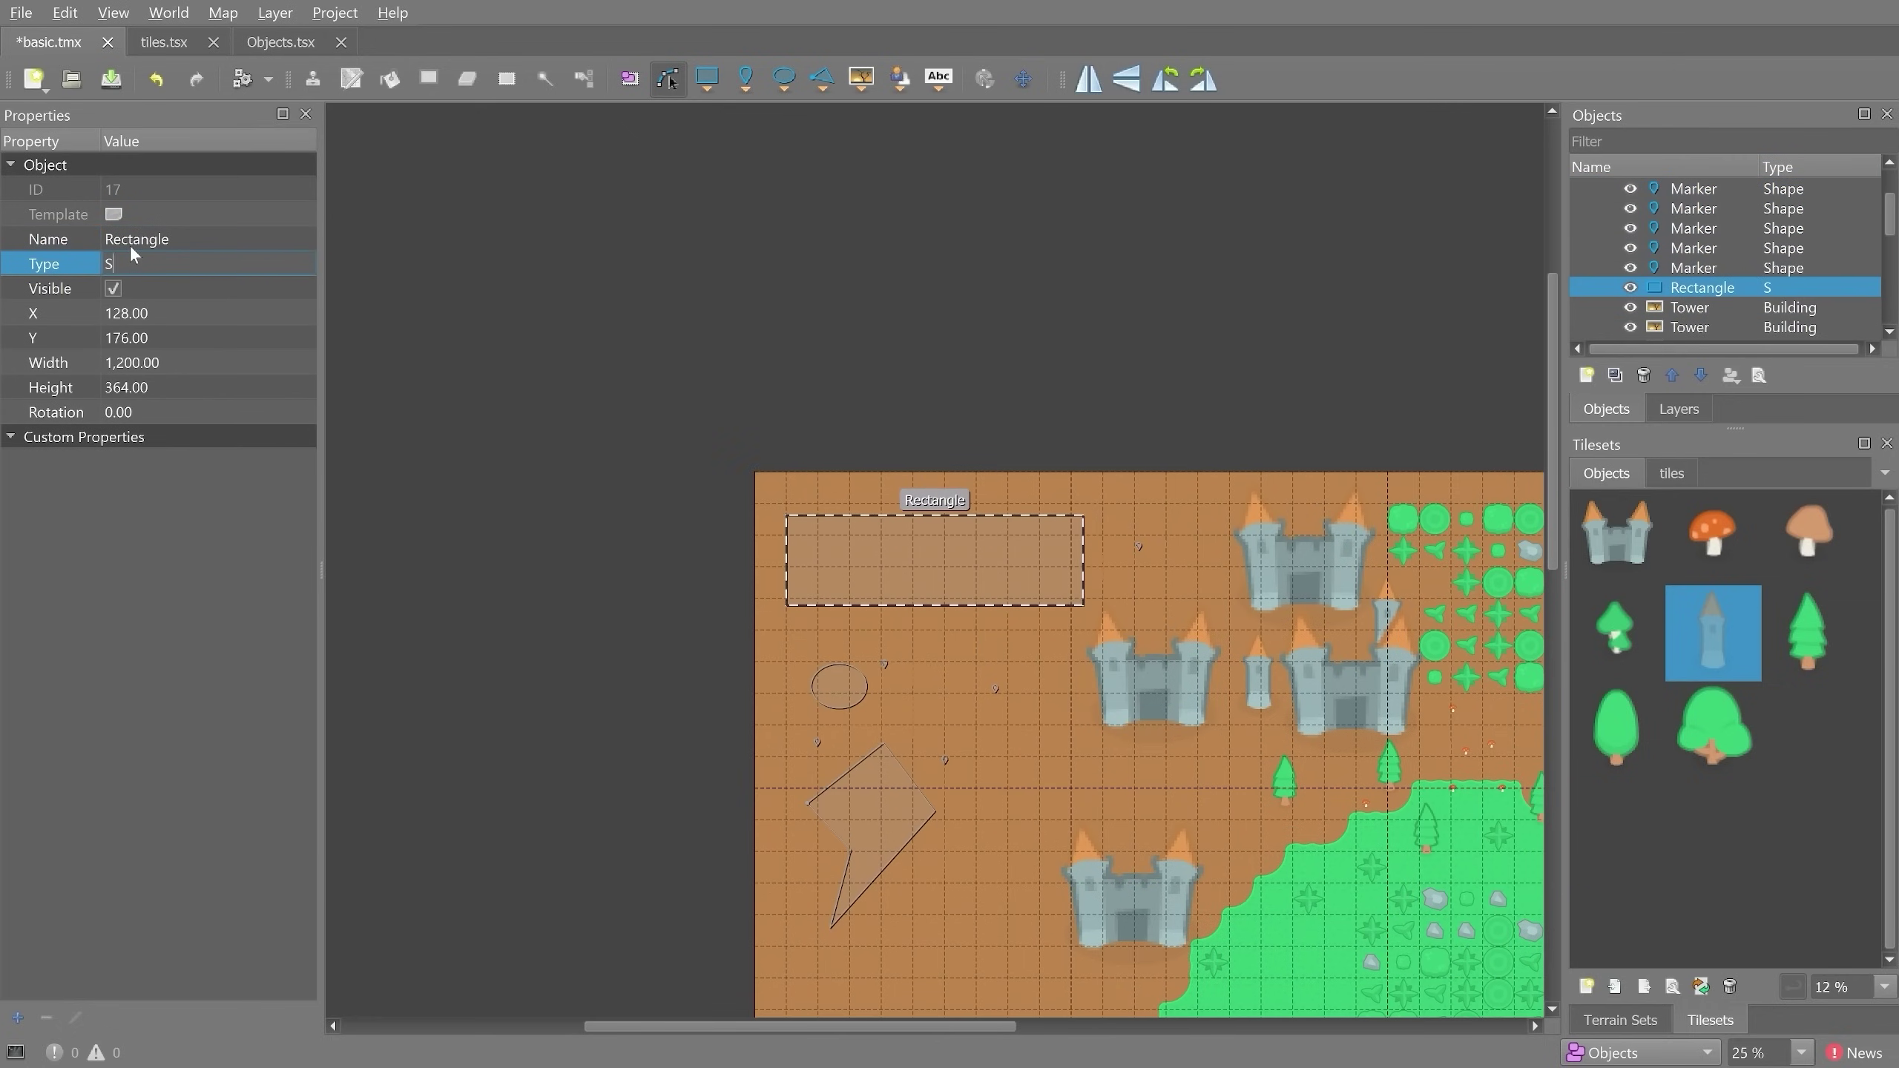
type("hape")
- Select the unnamed polygon and ellipse objects together and set their type to Shape
scroll(1757, 288, "up", 1)
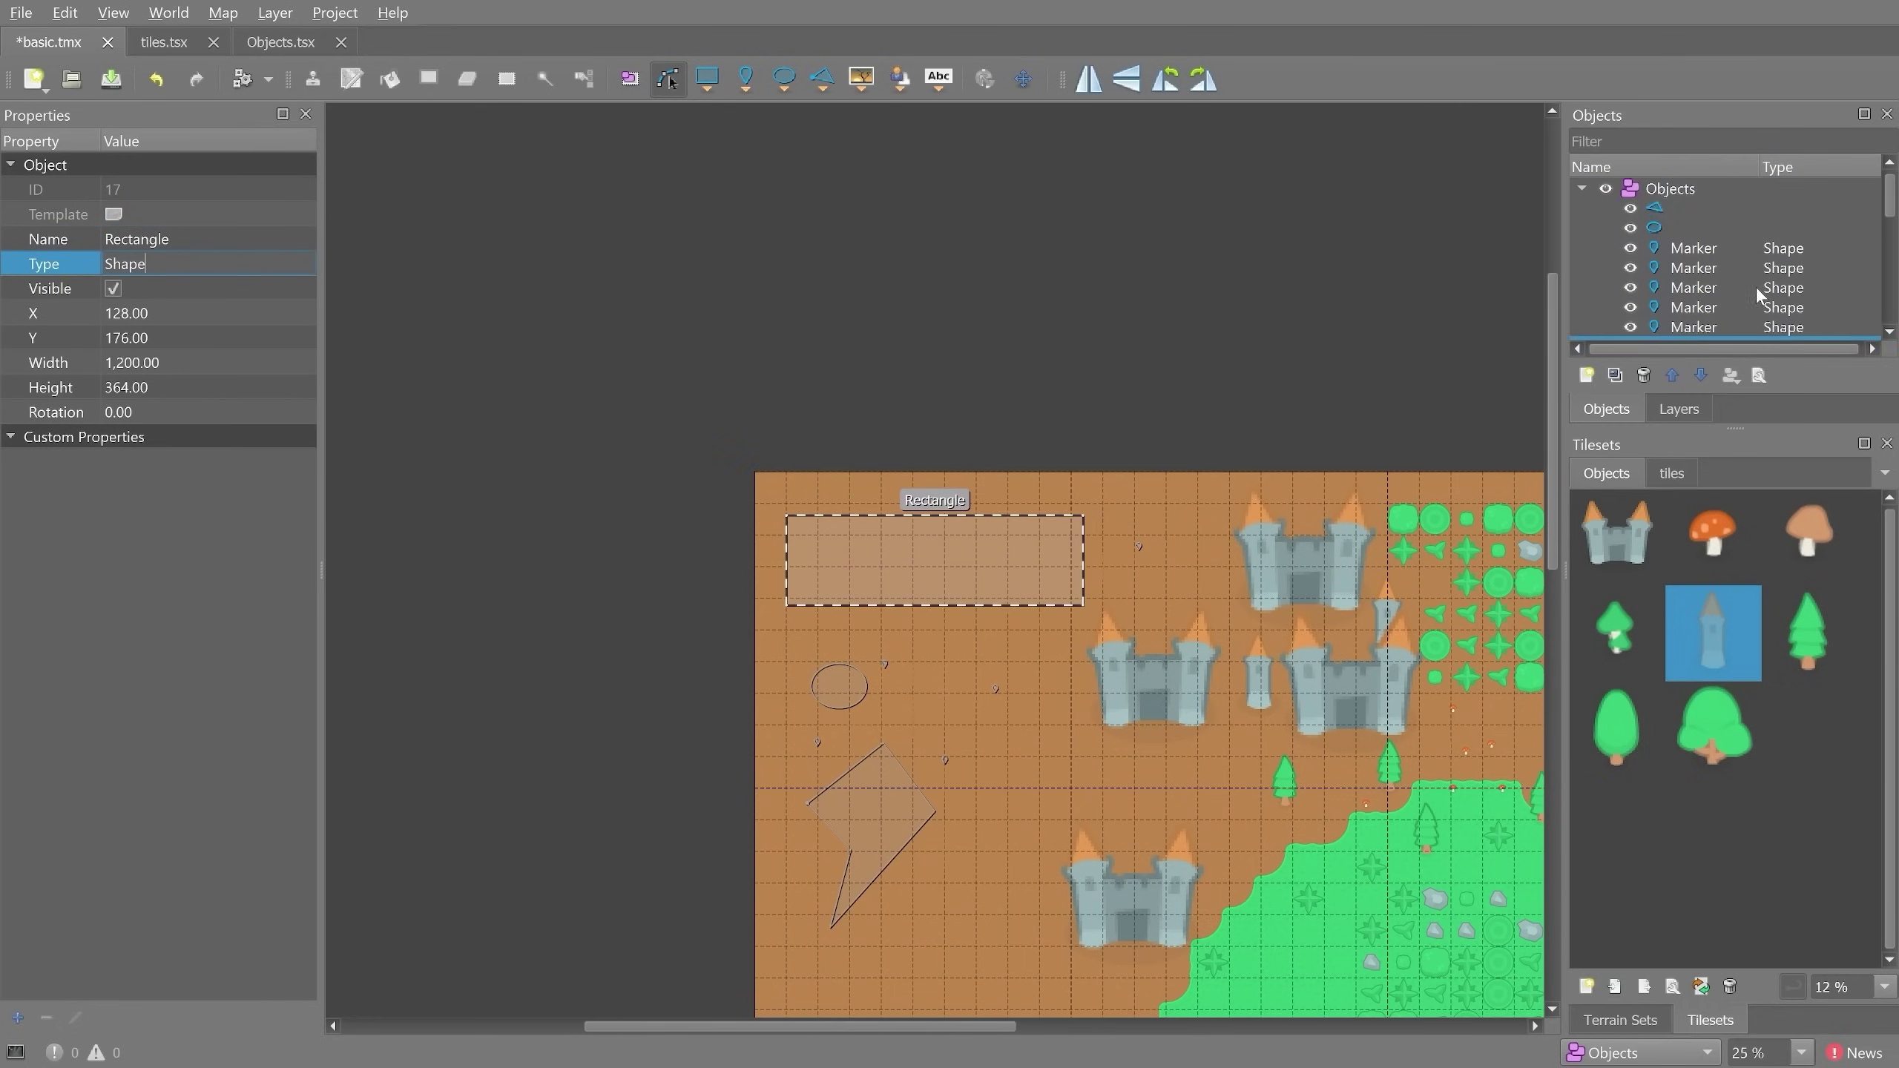
left_click(1688, 209, "ctrl")
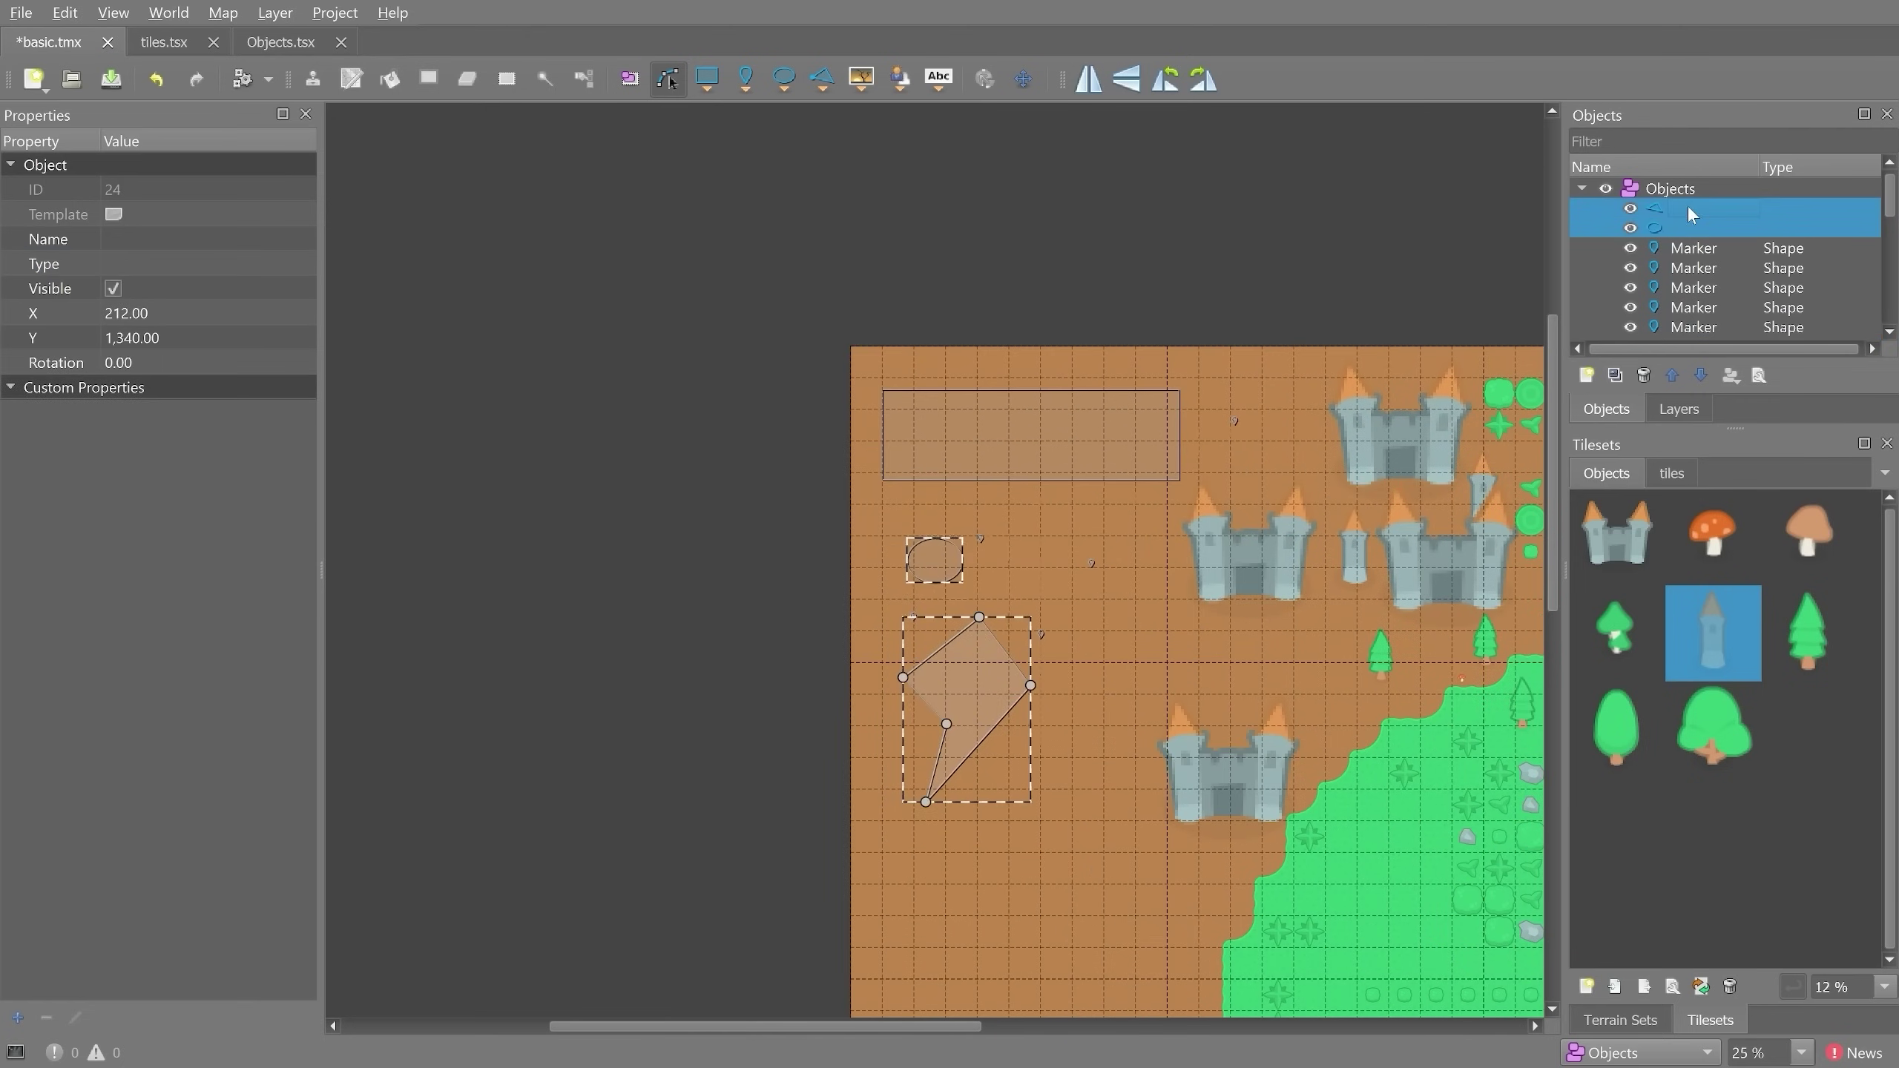
left_click(126, 264)
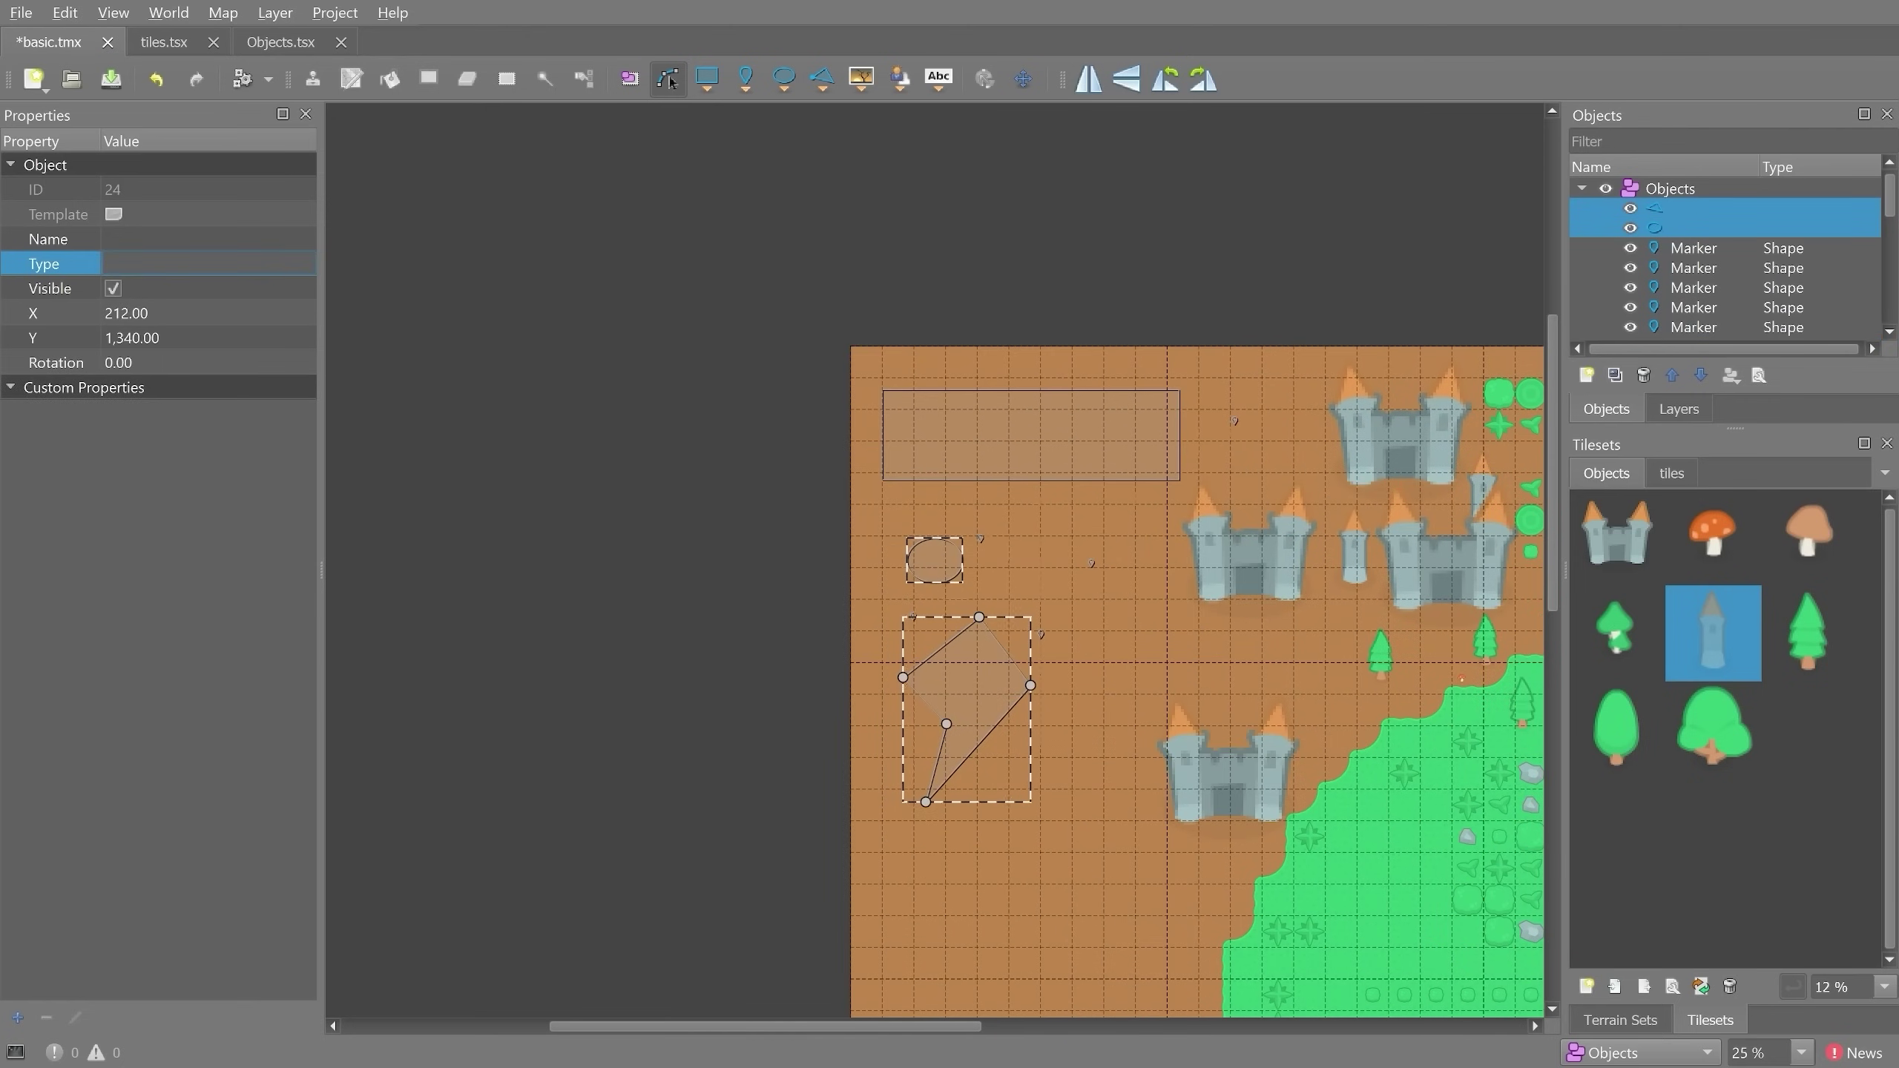
type("Shape")
key("Return")
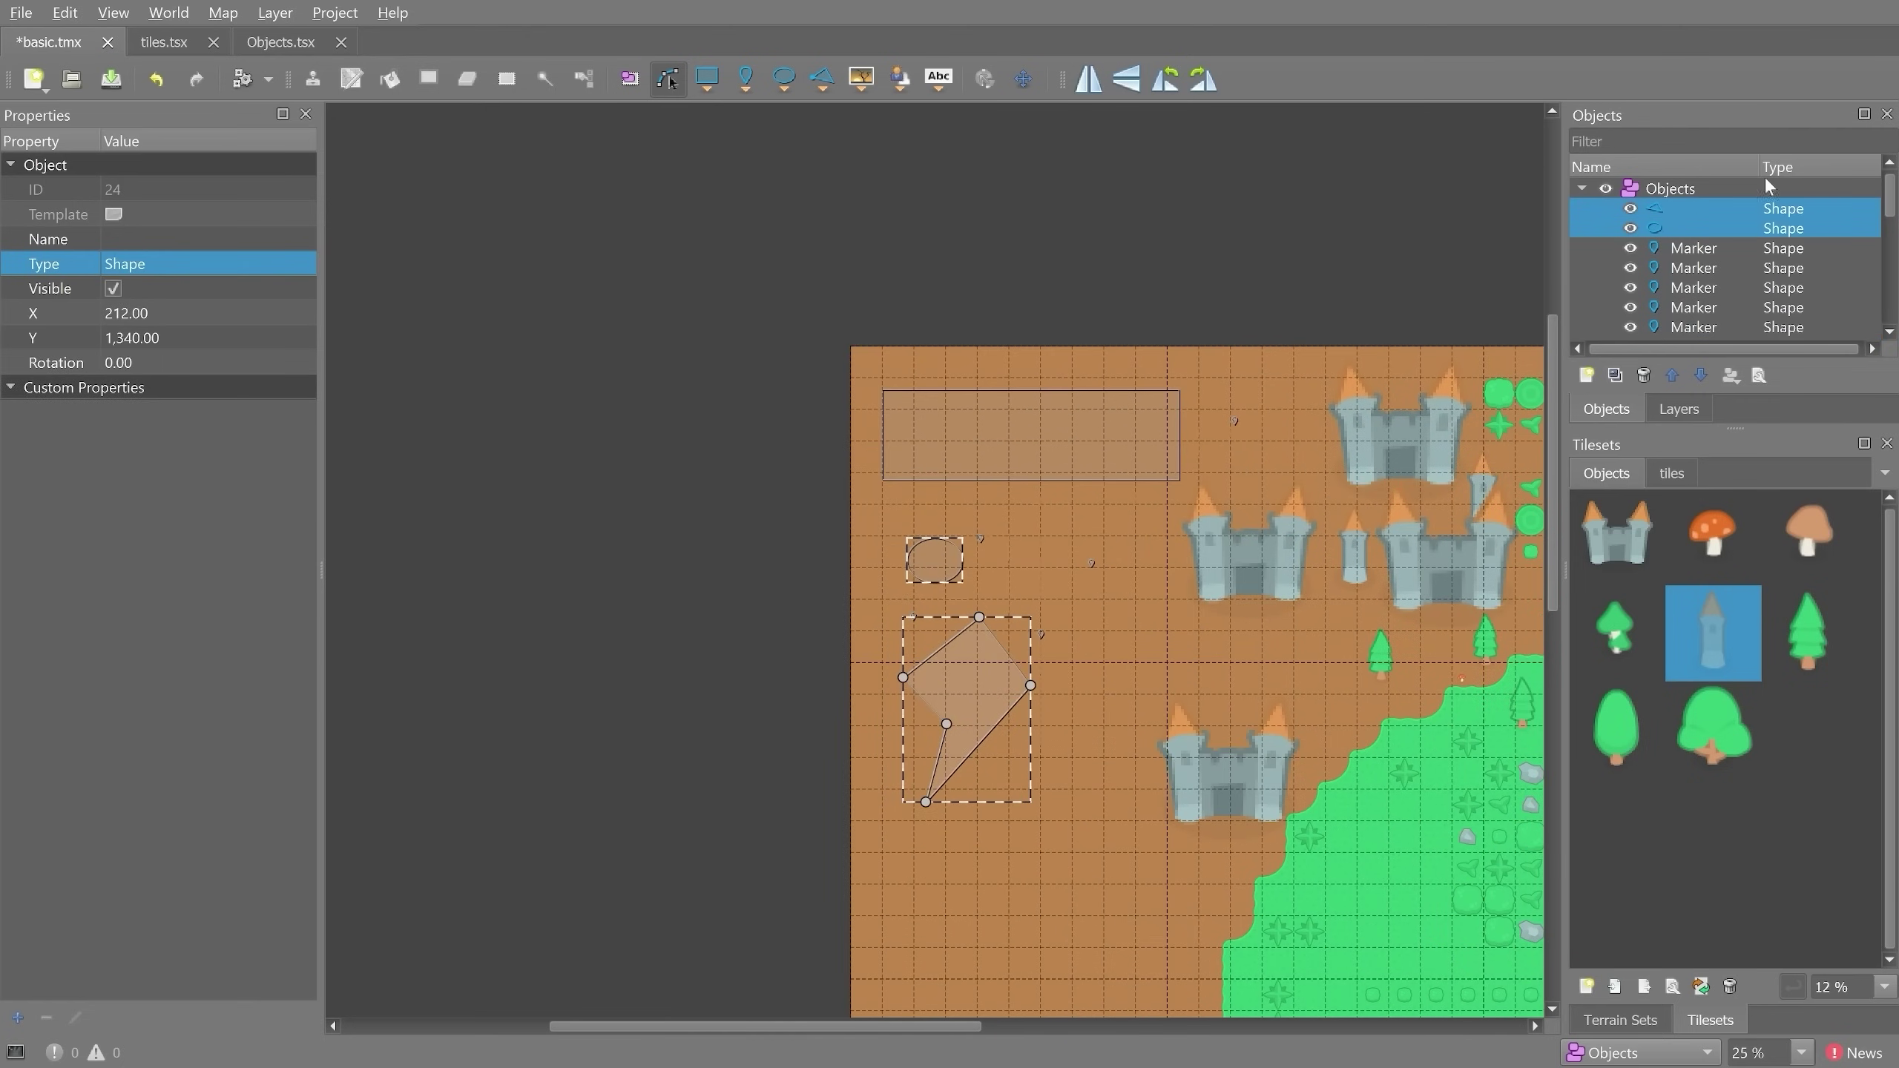
- Name the ellipse object Ellipse and the polygon object Polygon
left_click(1679, 229)
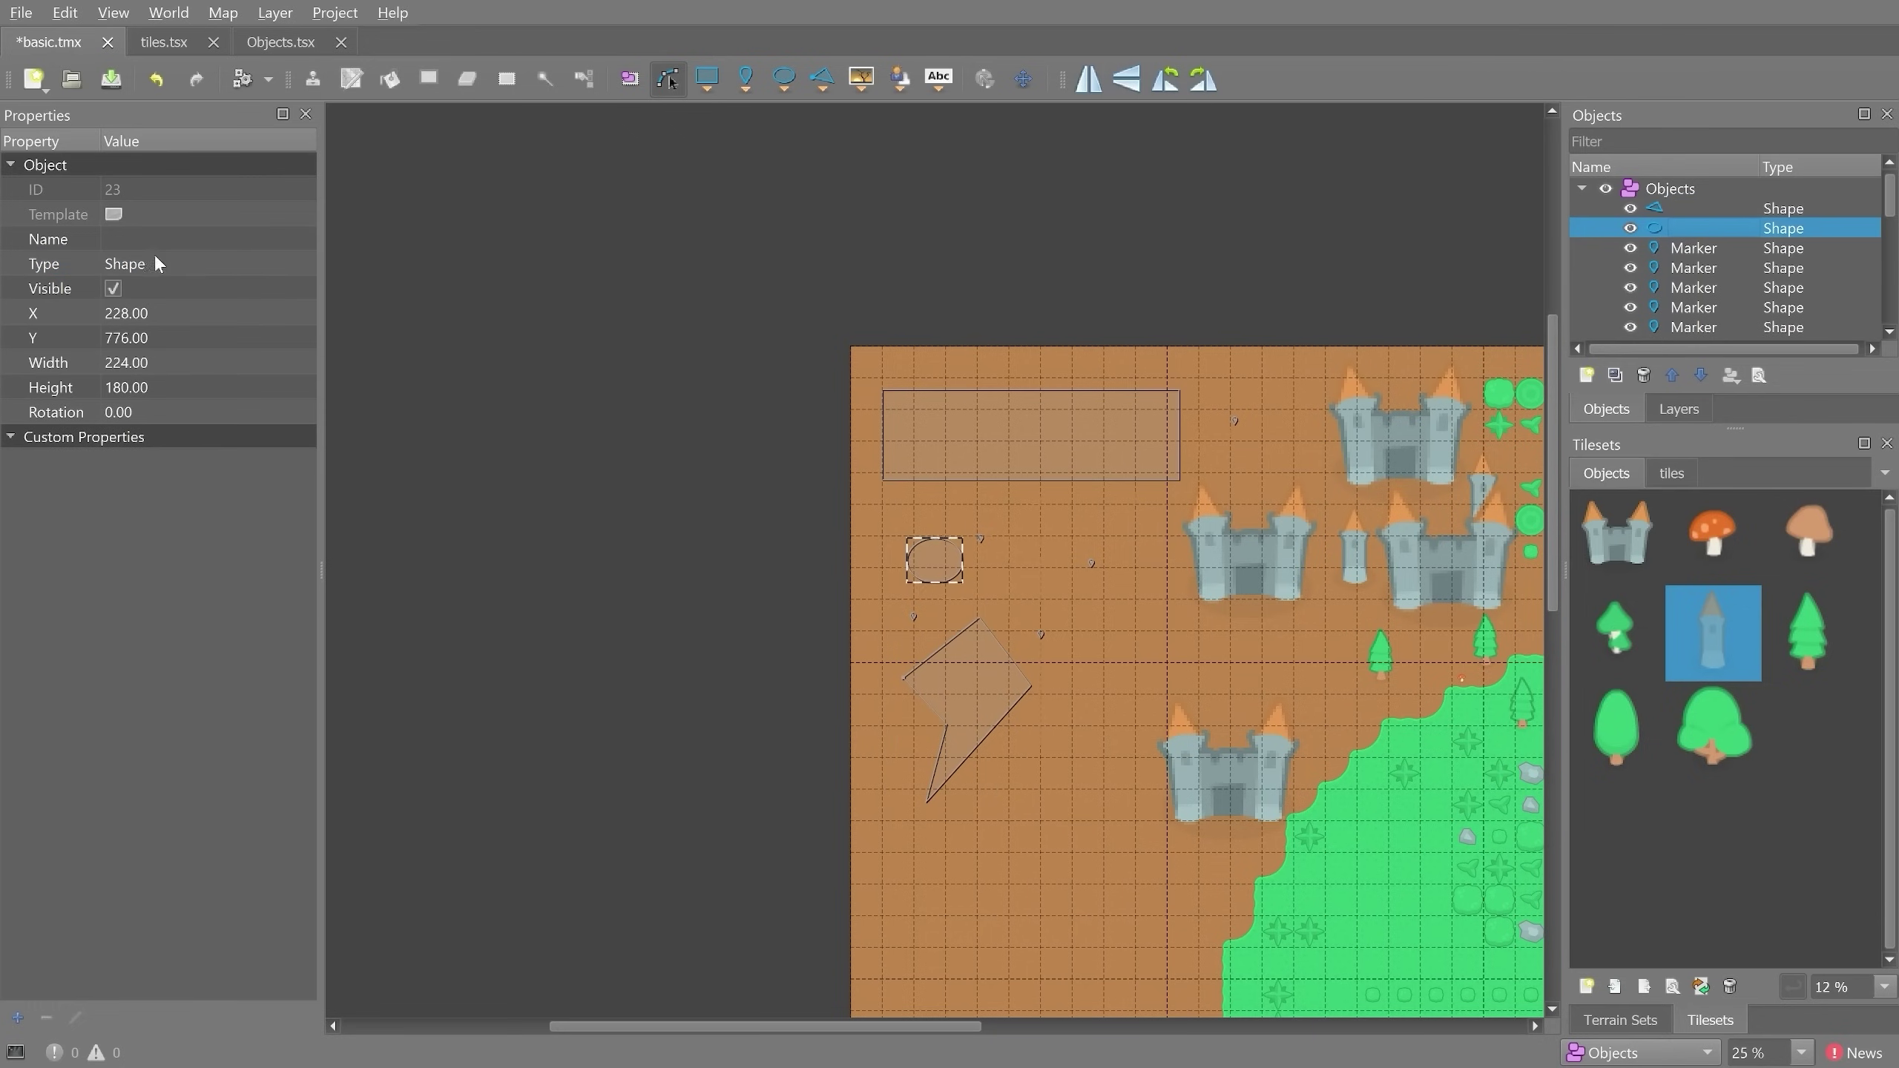
left_click(129, 241)
type("Ellipse")
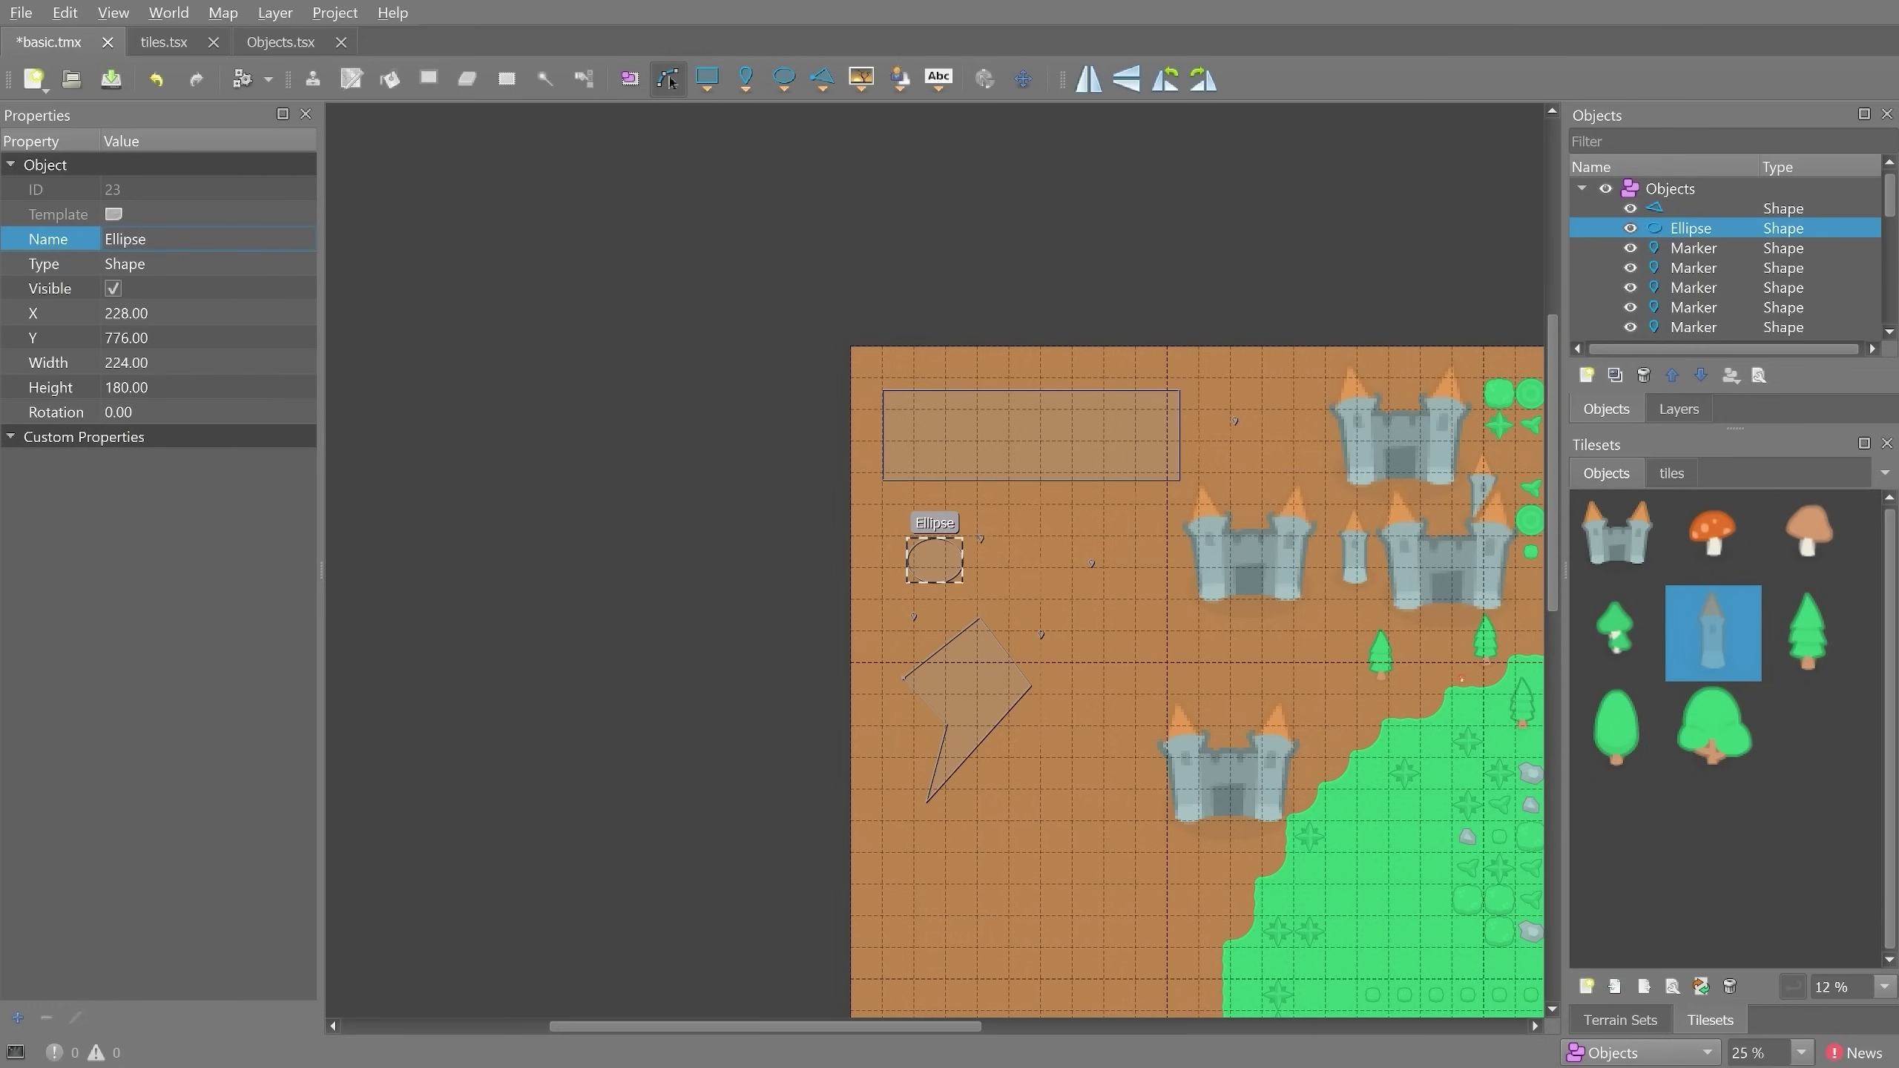
double_click(1600, 208)
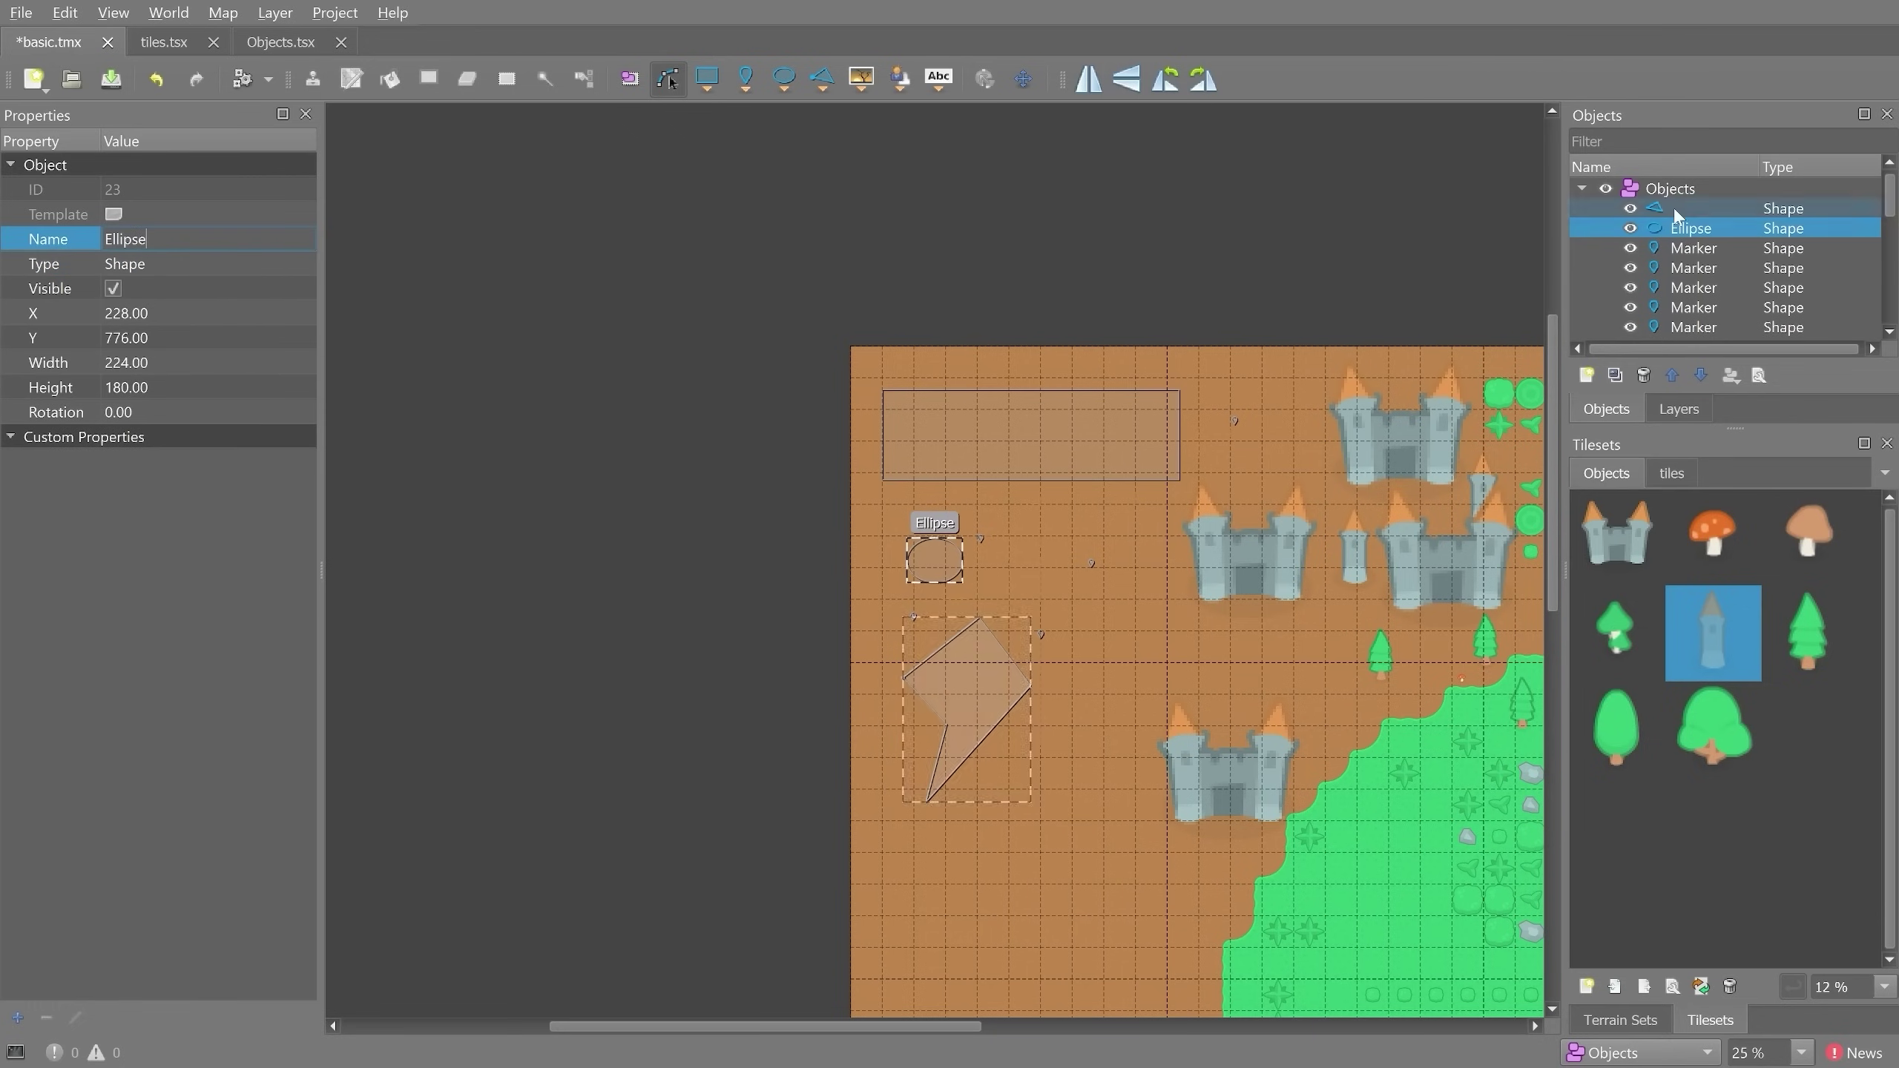
left_click(163, 238)
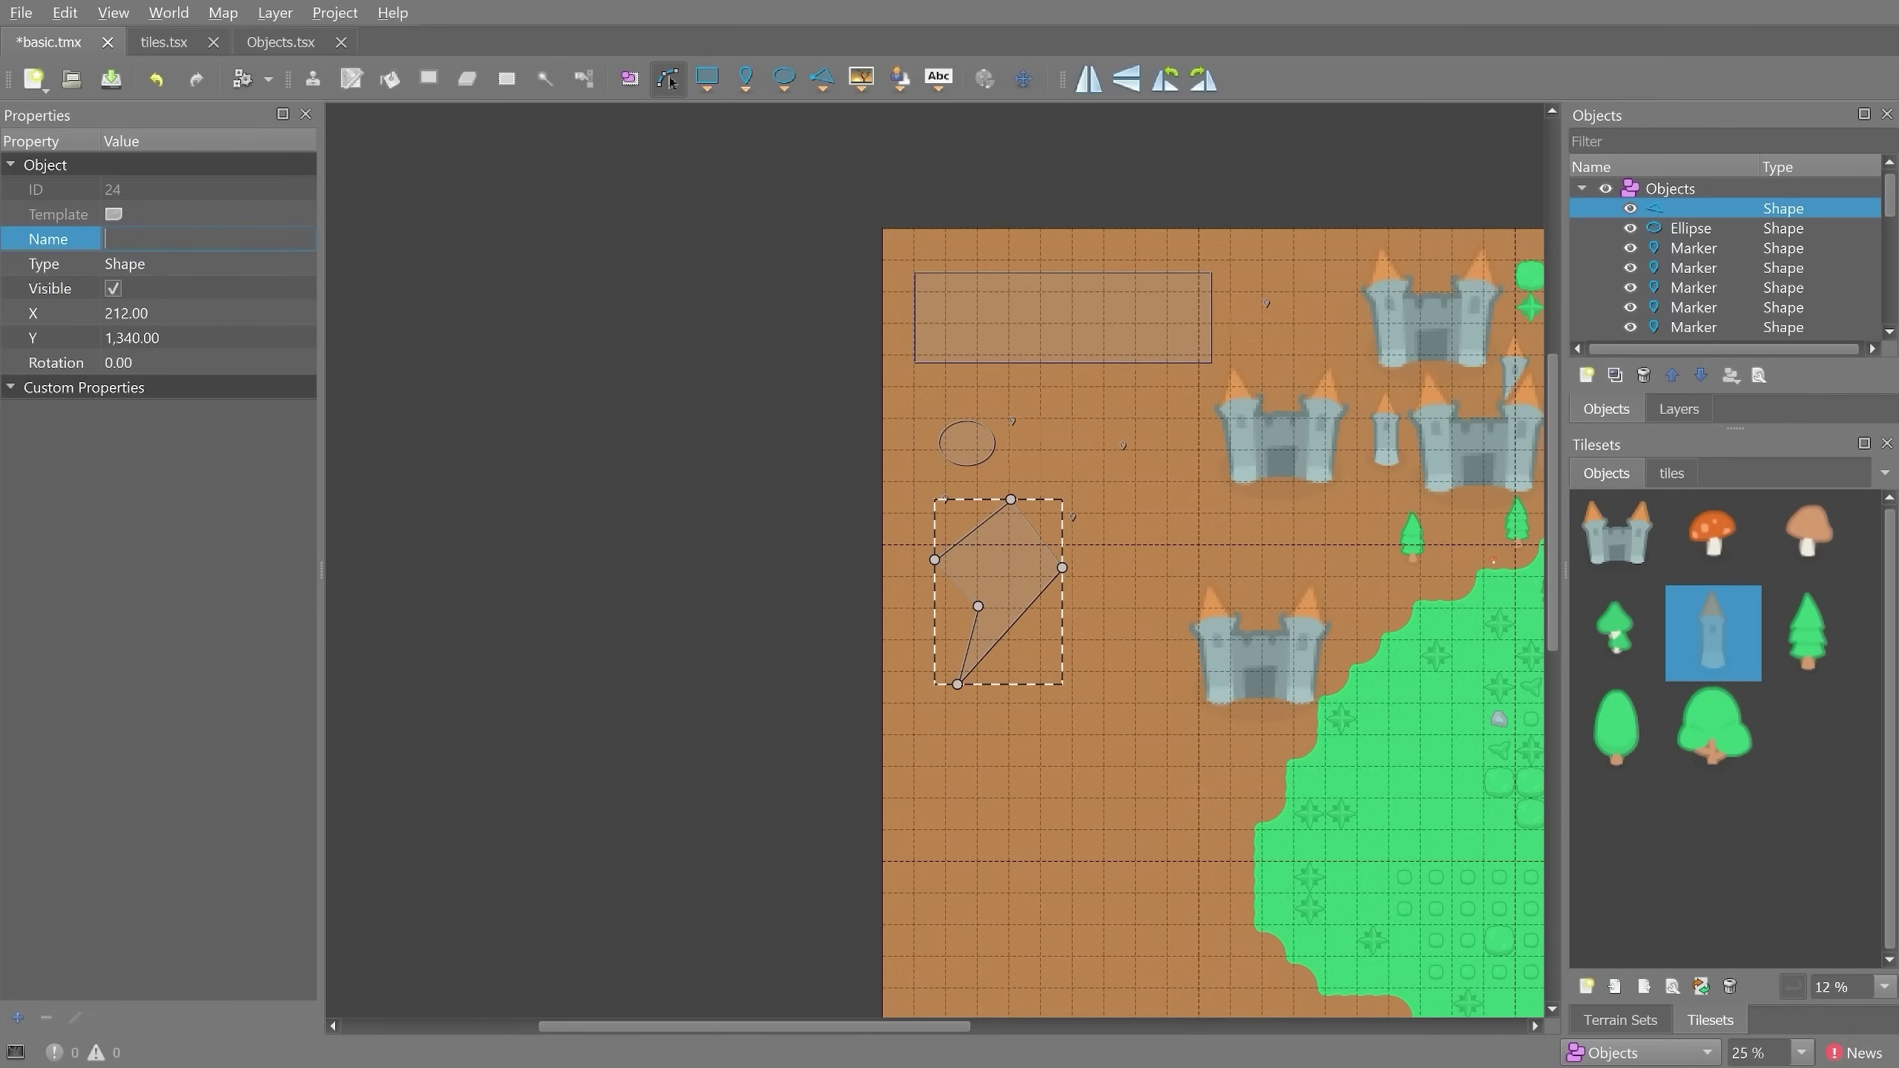
type("Polygon")
key("Return")
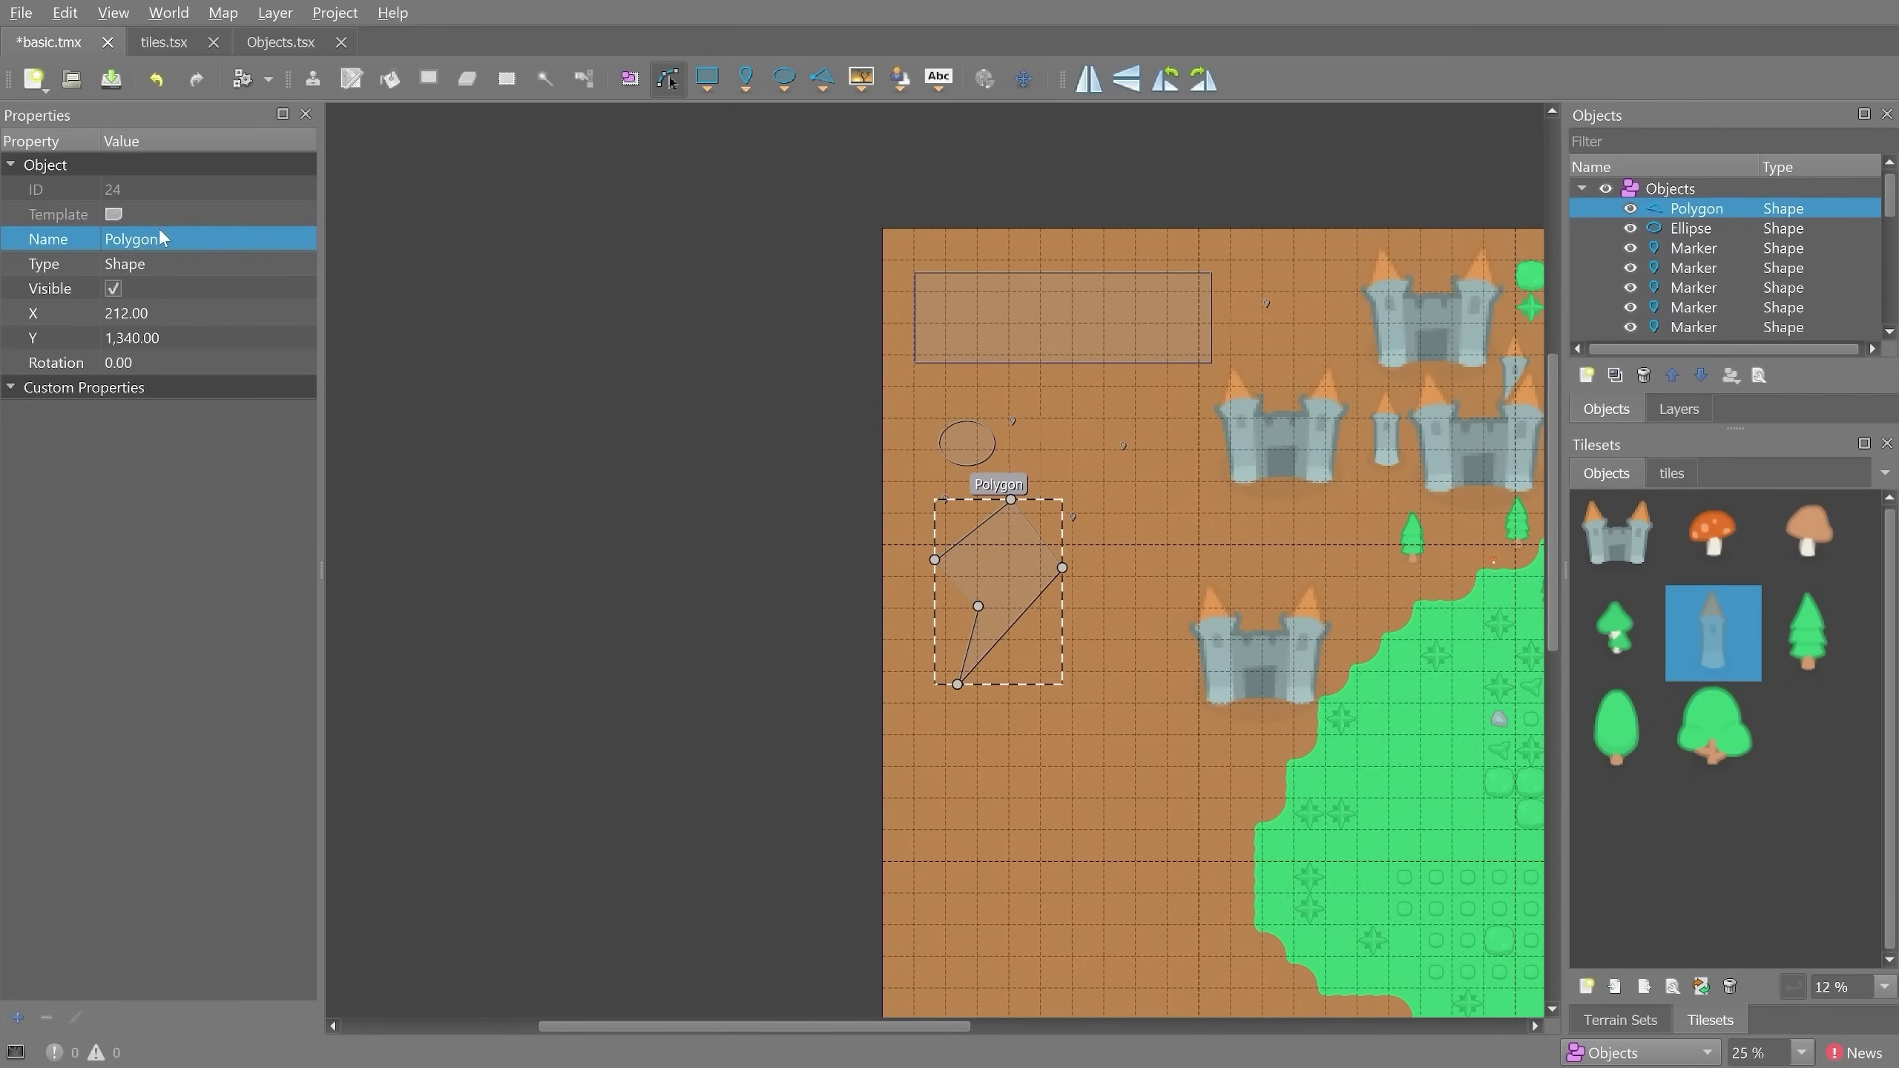
left_click(1214, 420)
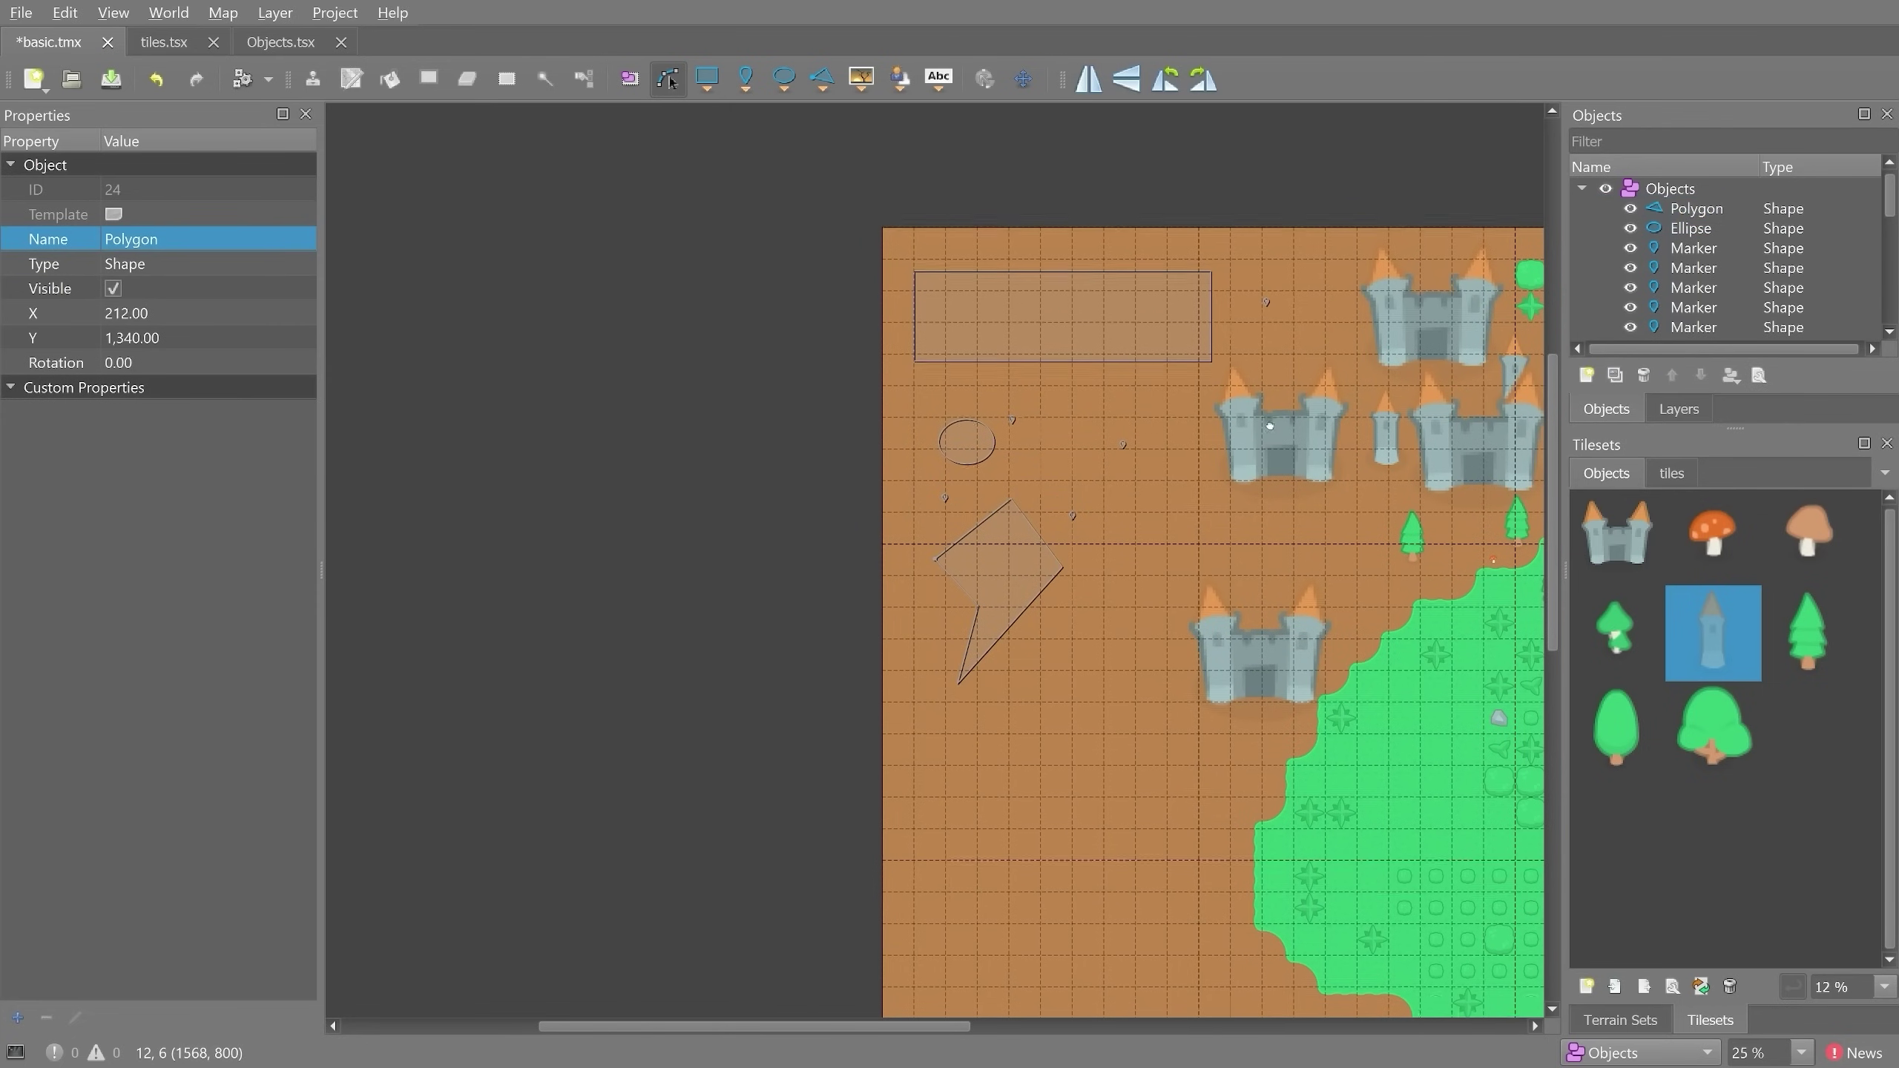
middle_click_drag(1213, 420, 879, 515)
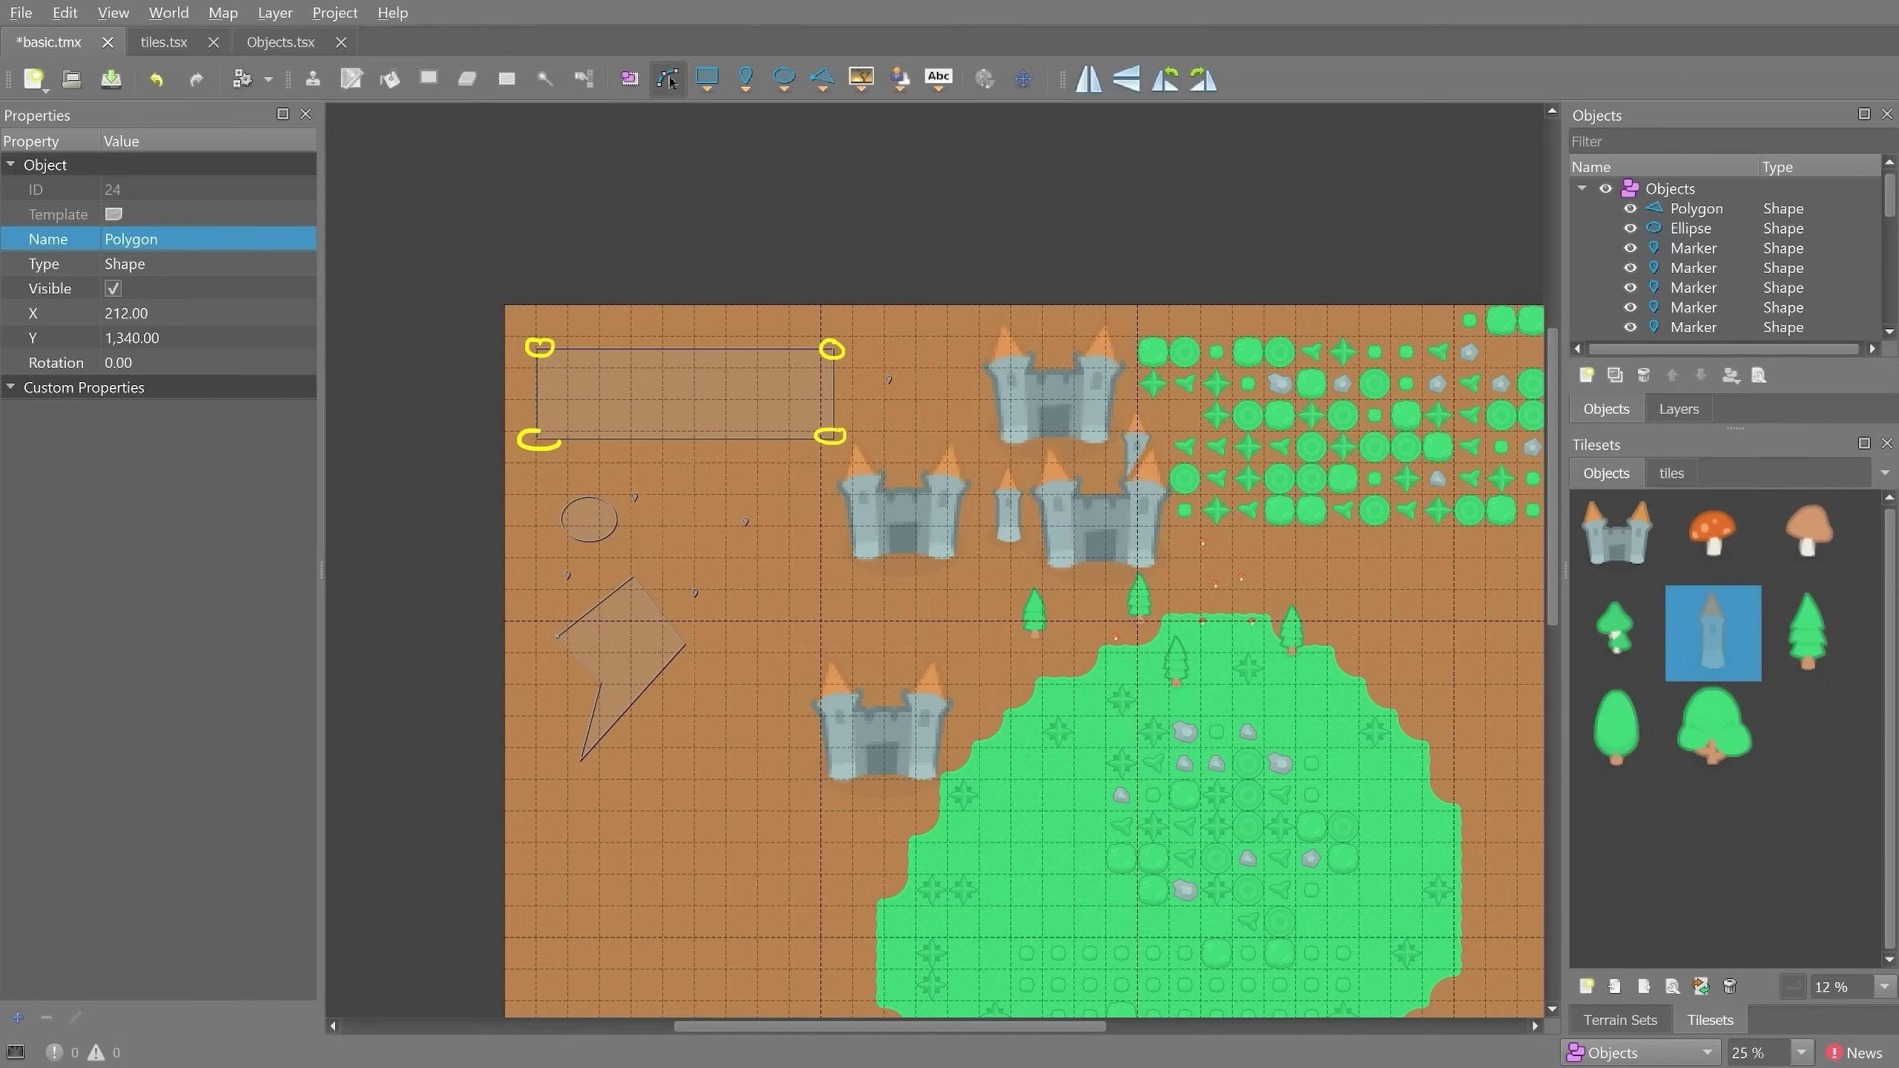
left_click_drag(697, 489, 729, 494)
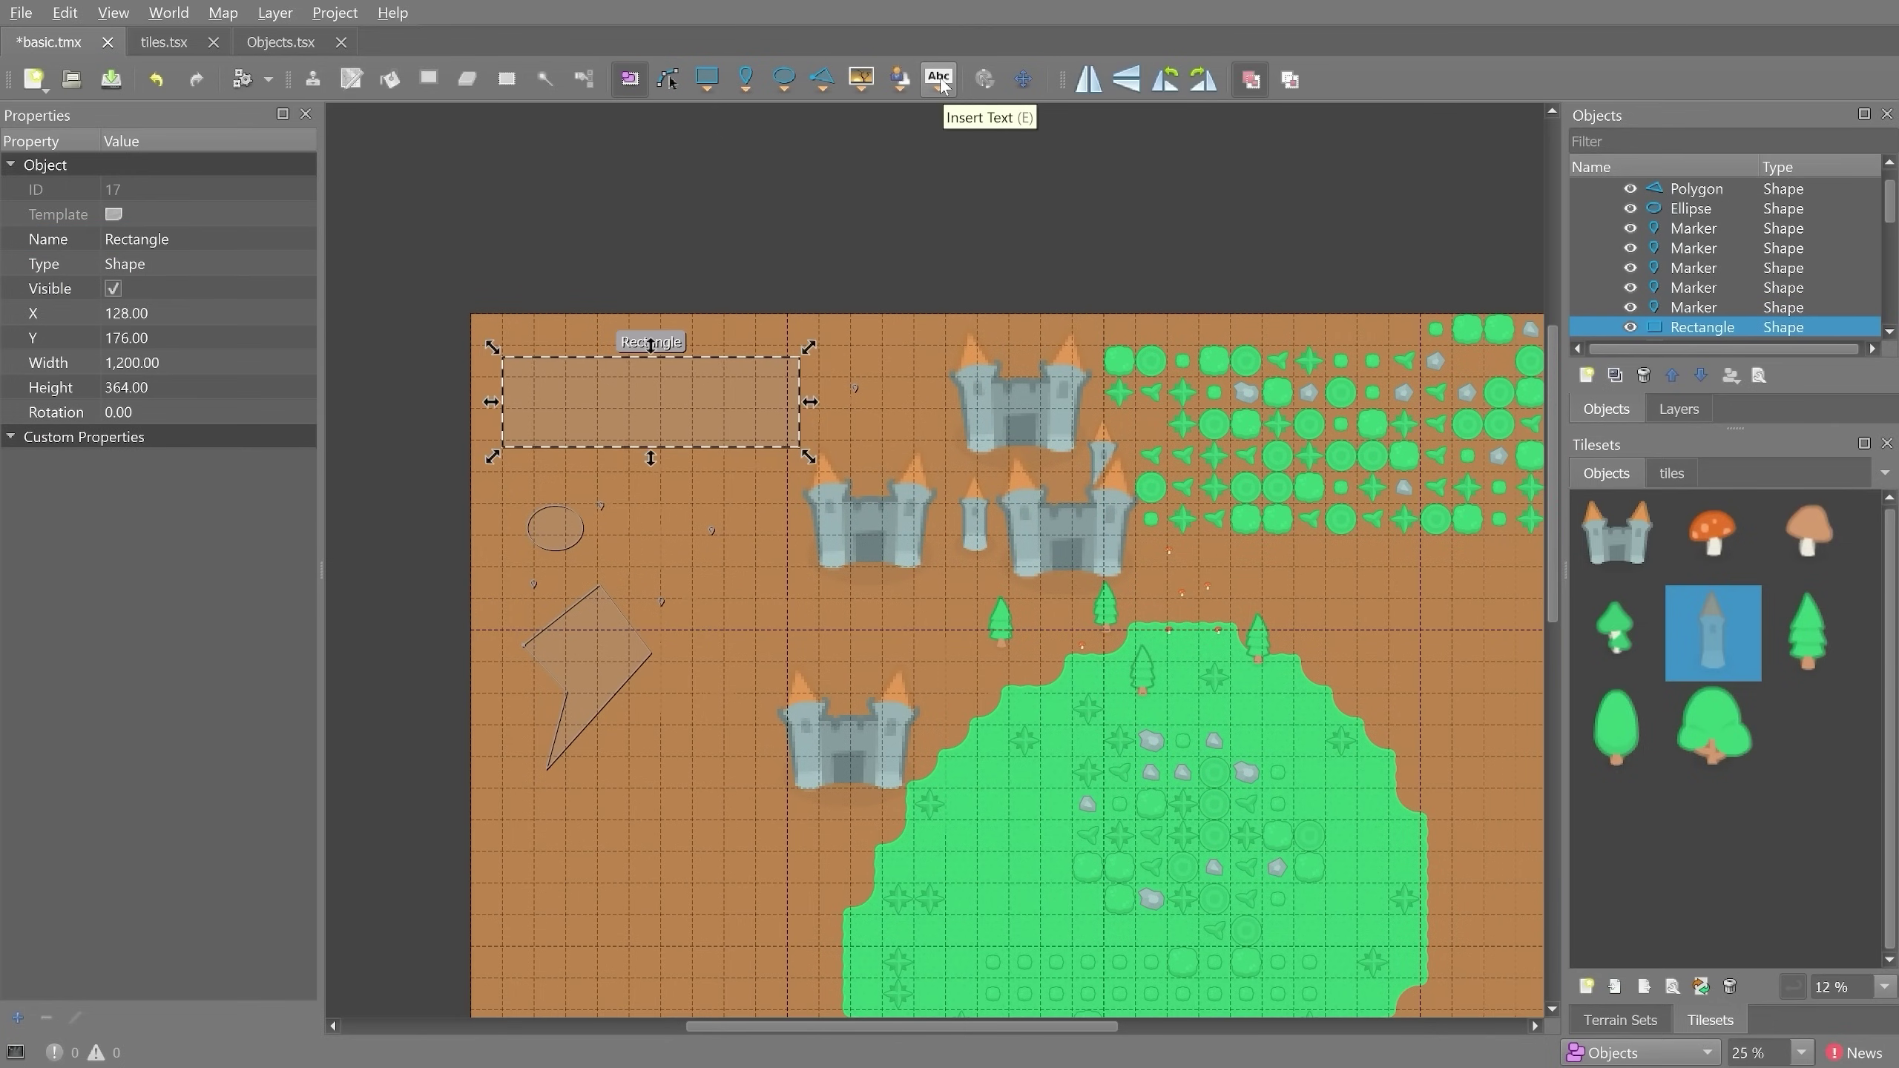
- Insert a text object just above the lower castle and set both its width and height to 400 px
left_click(940, 82)
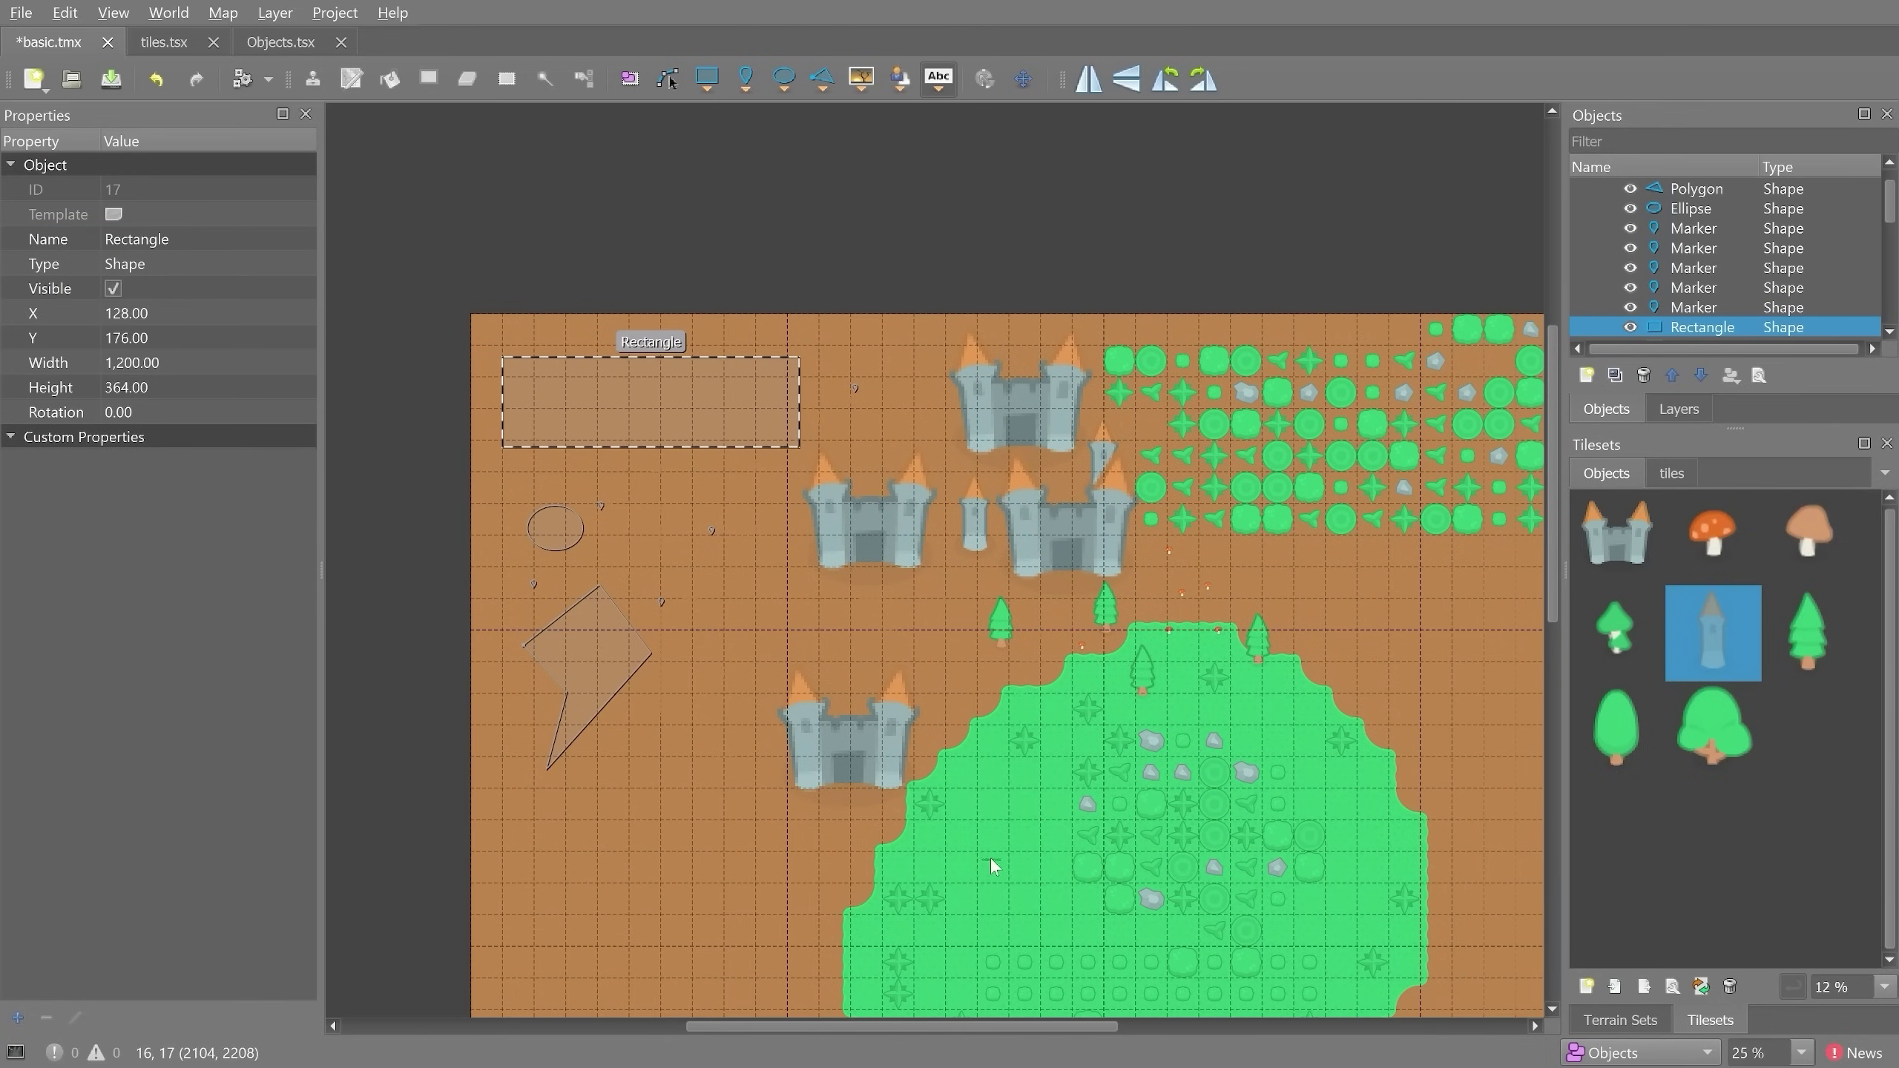
left_click(773, 644)
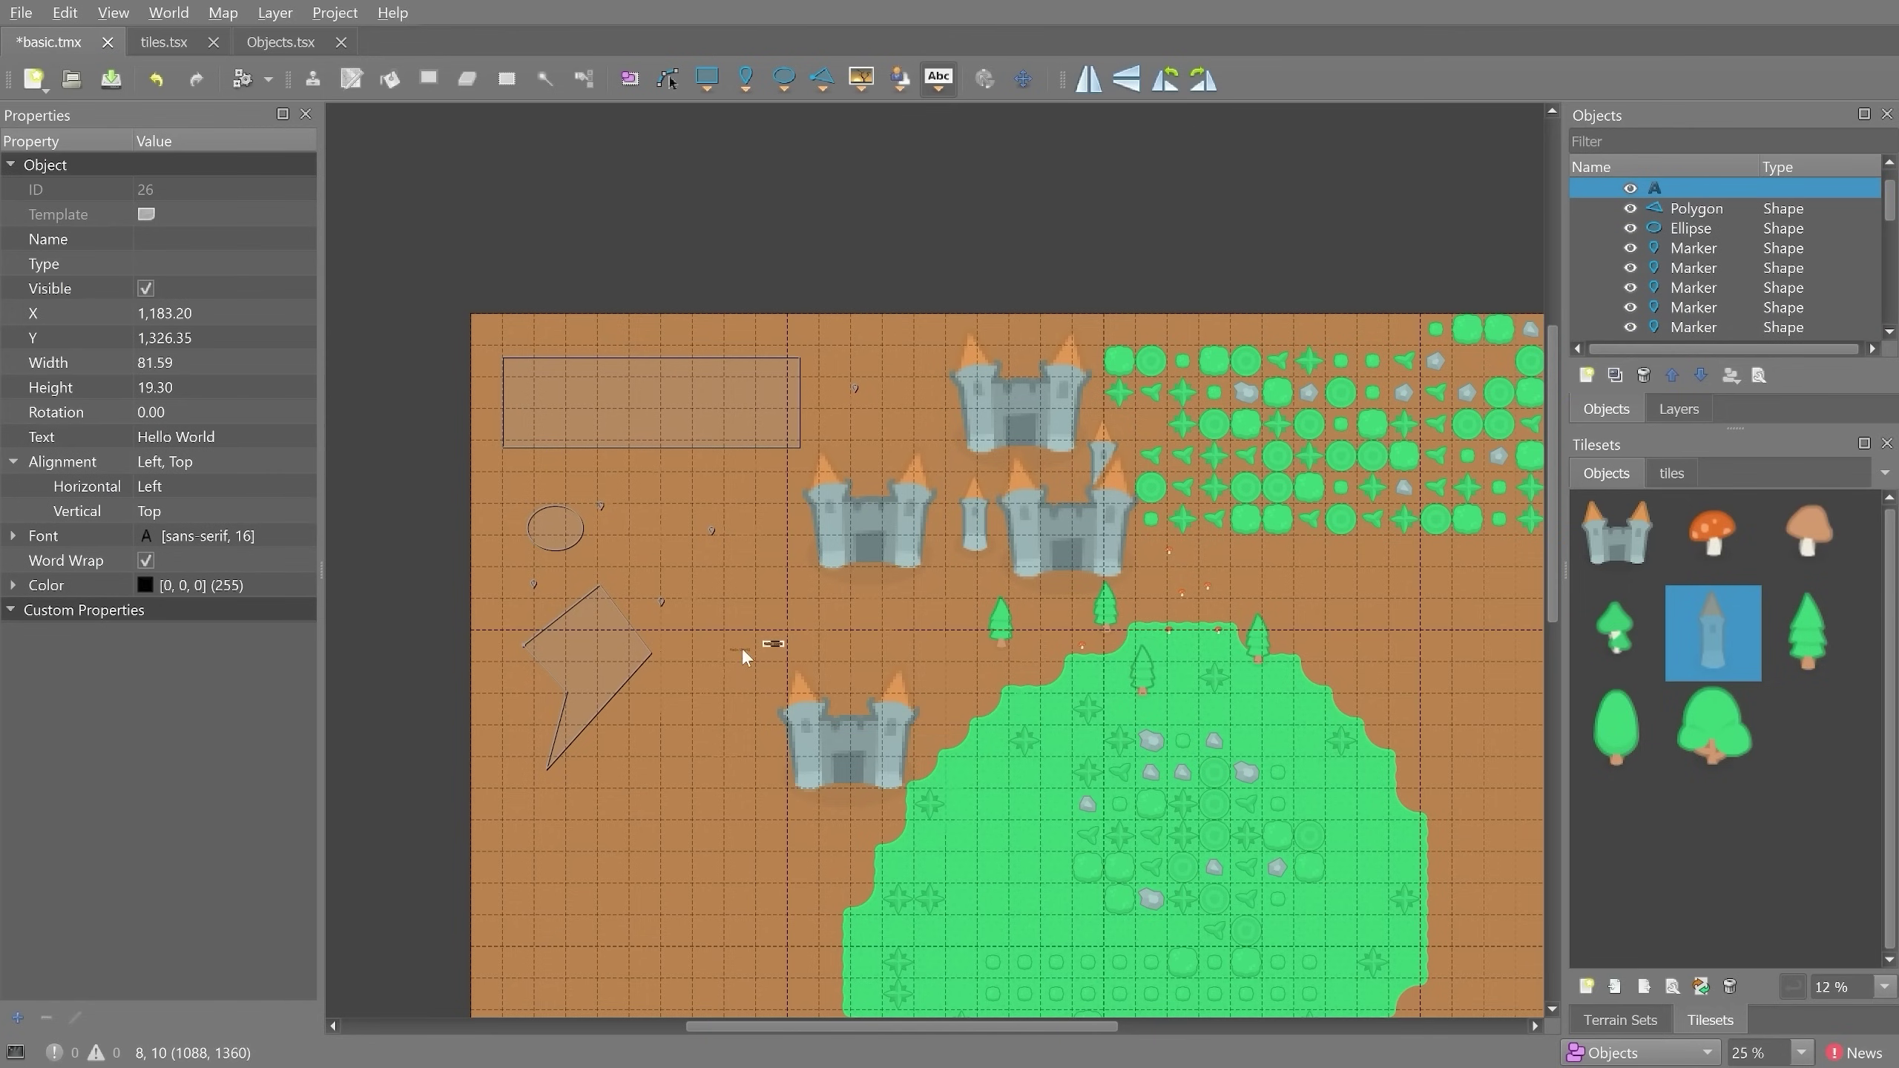
left_click(160, 363)
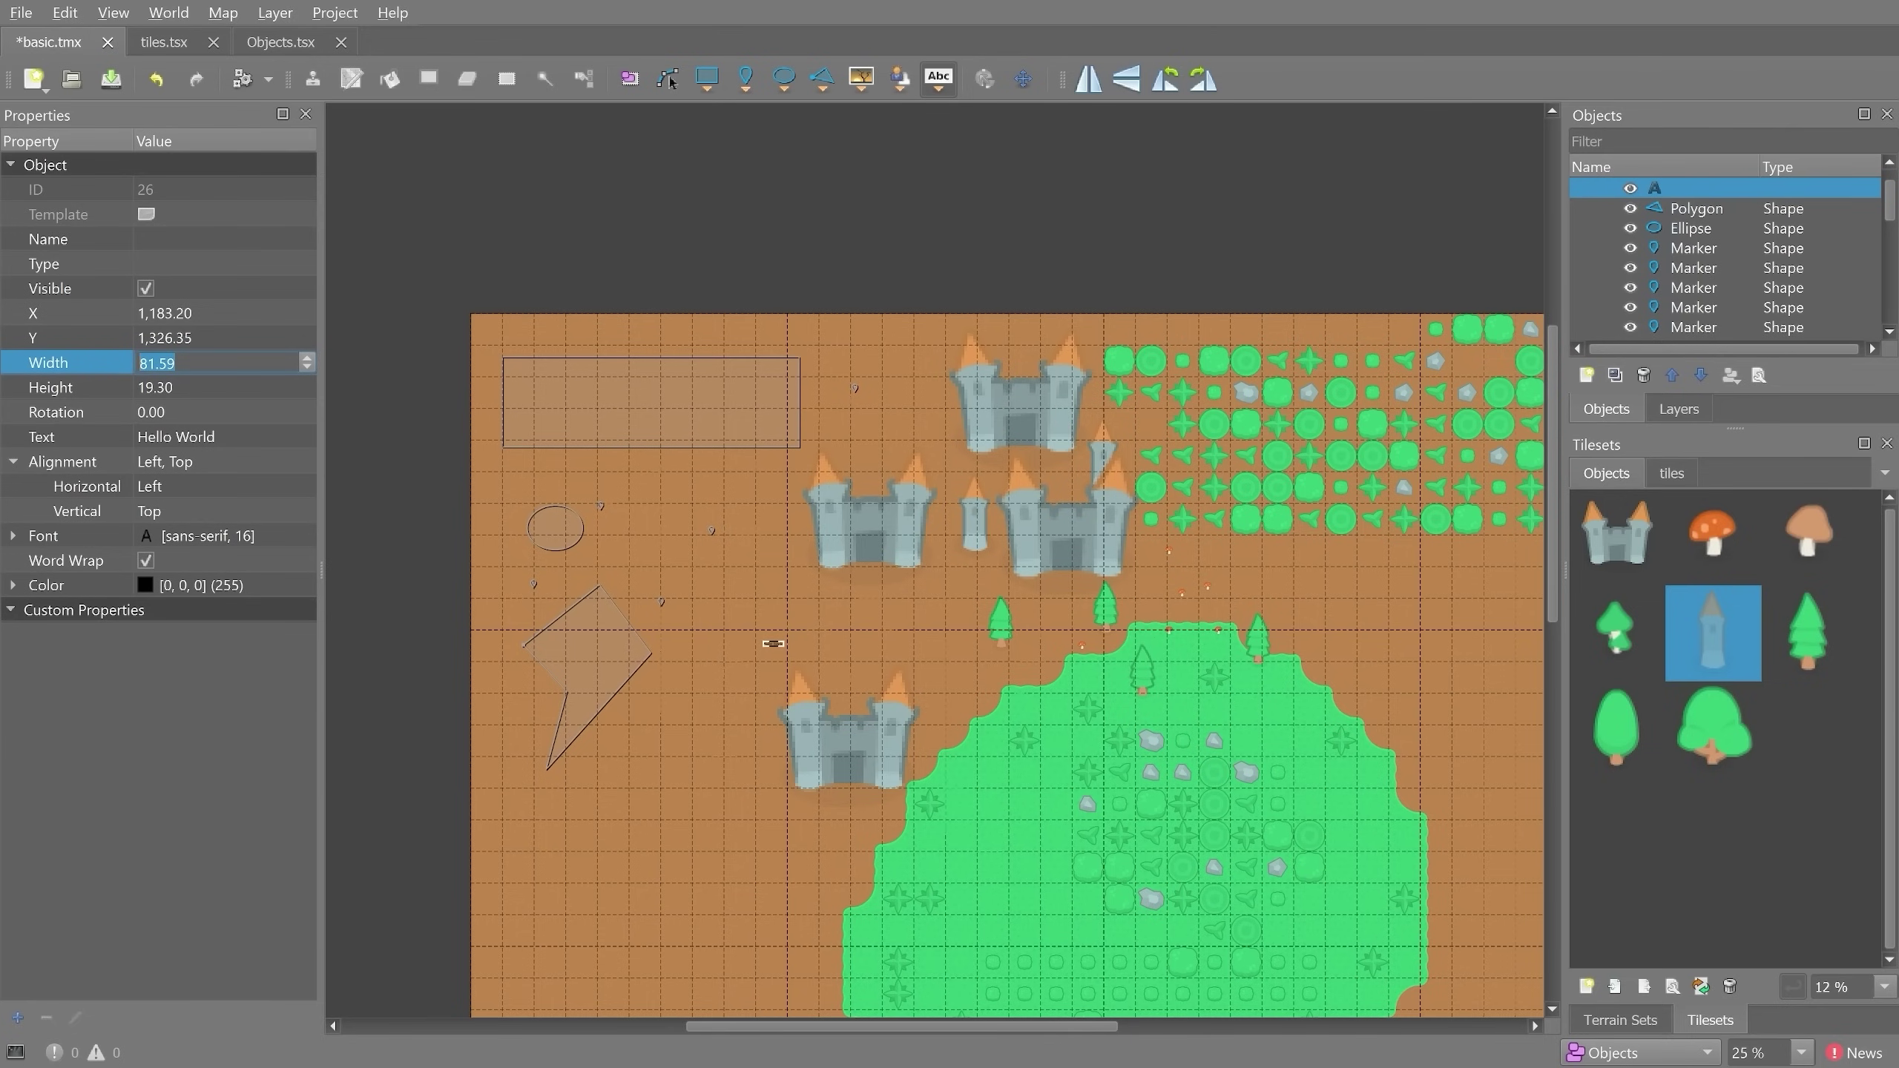
type("400")
key("Tab")
type("400")
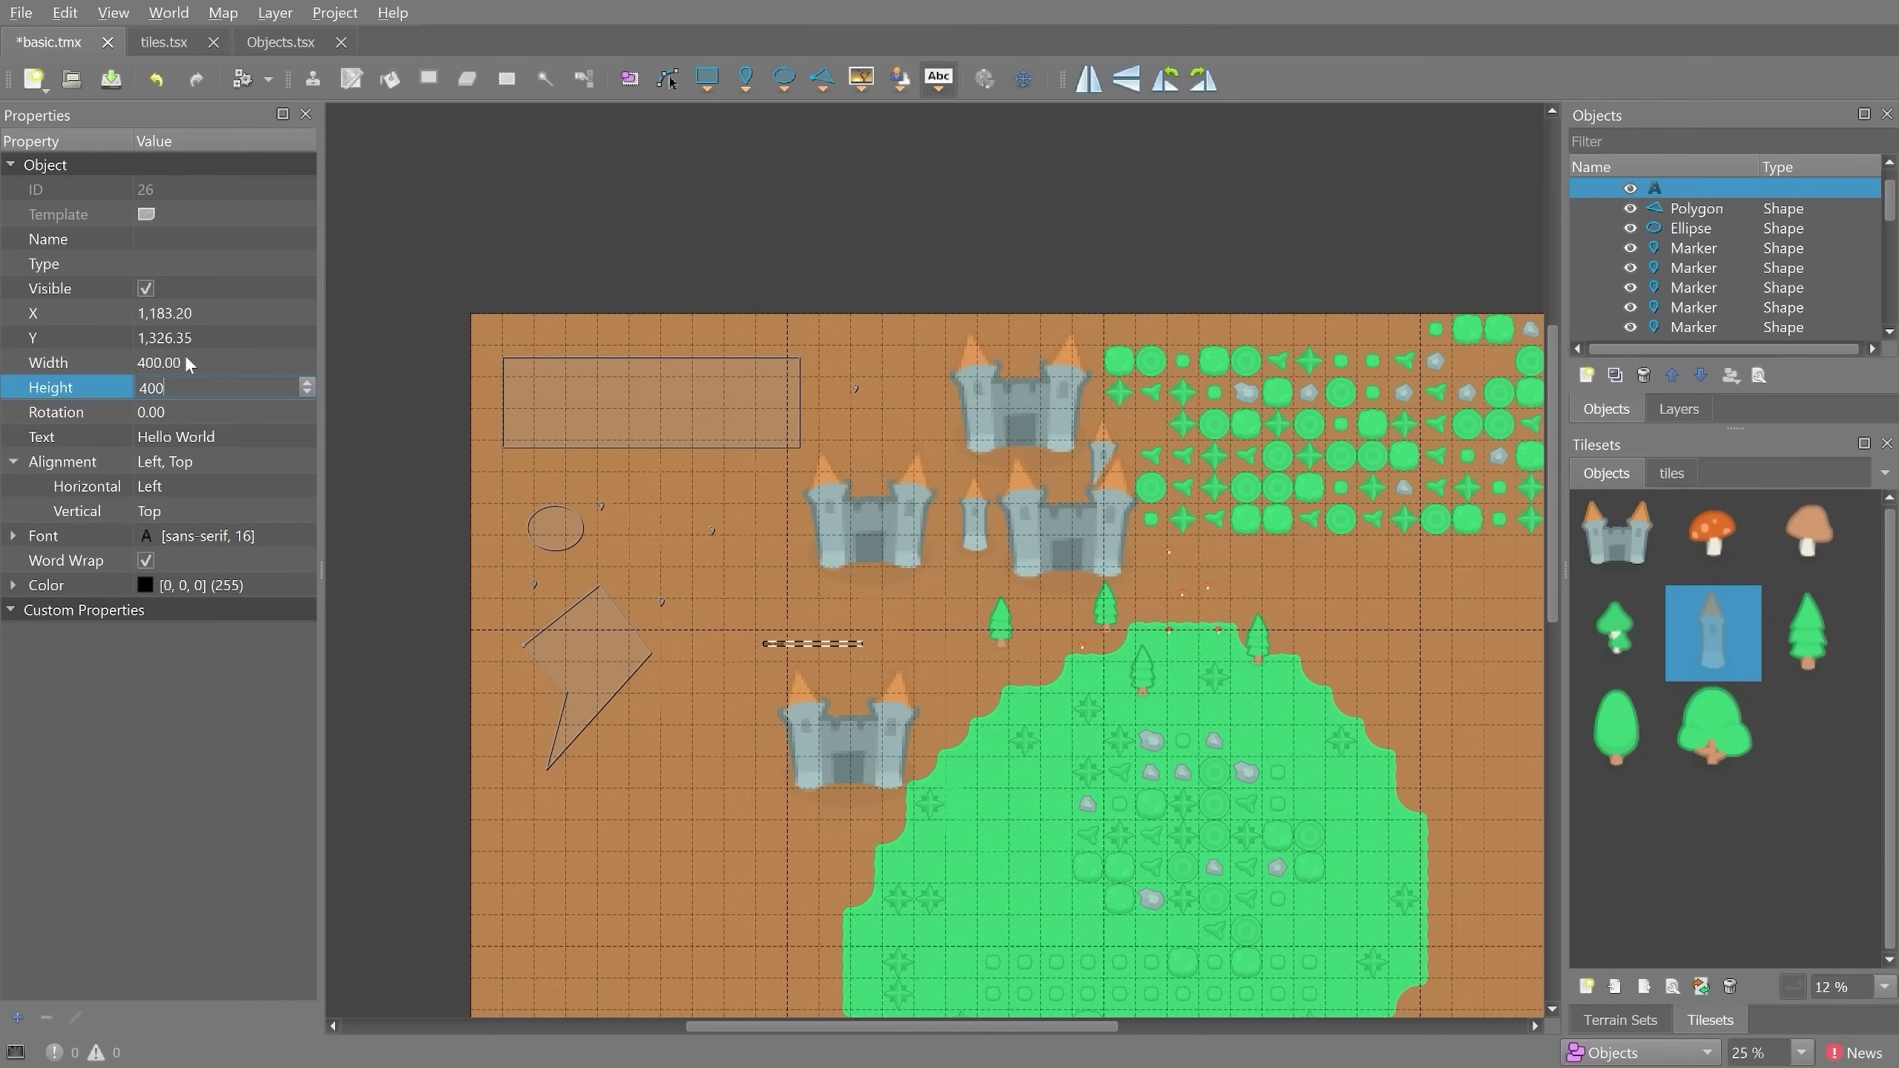
key("Return")
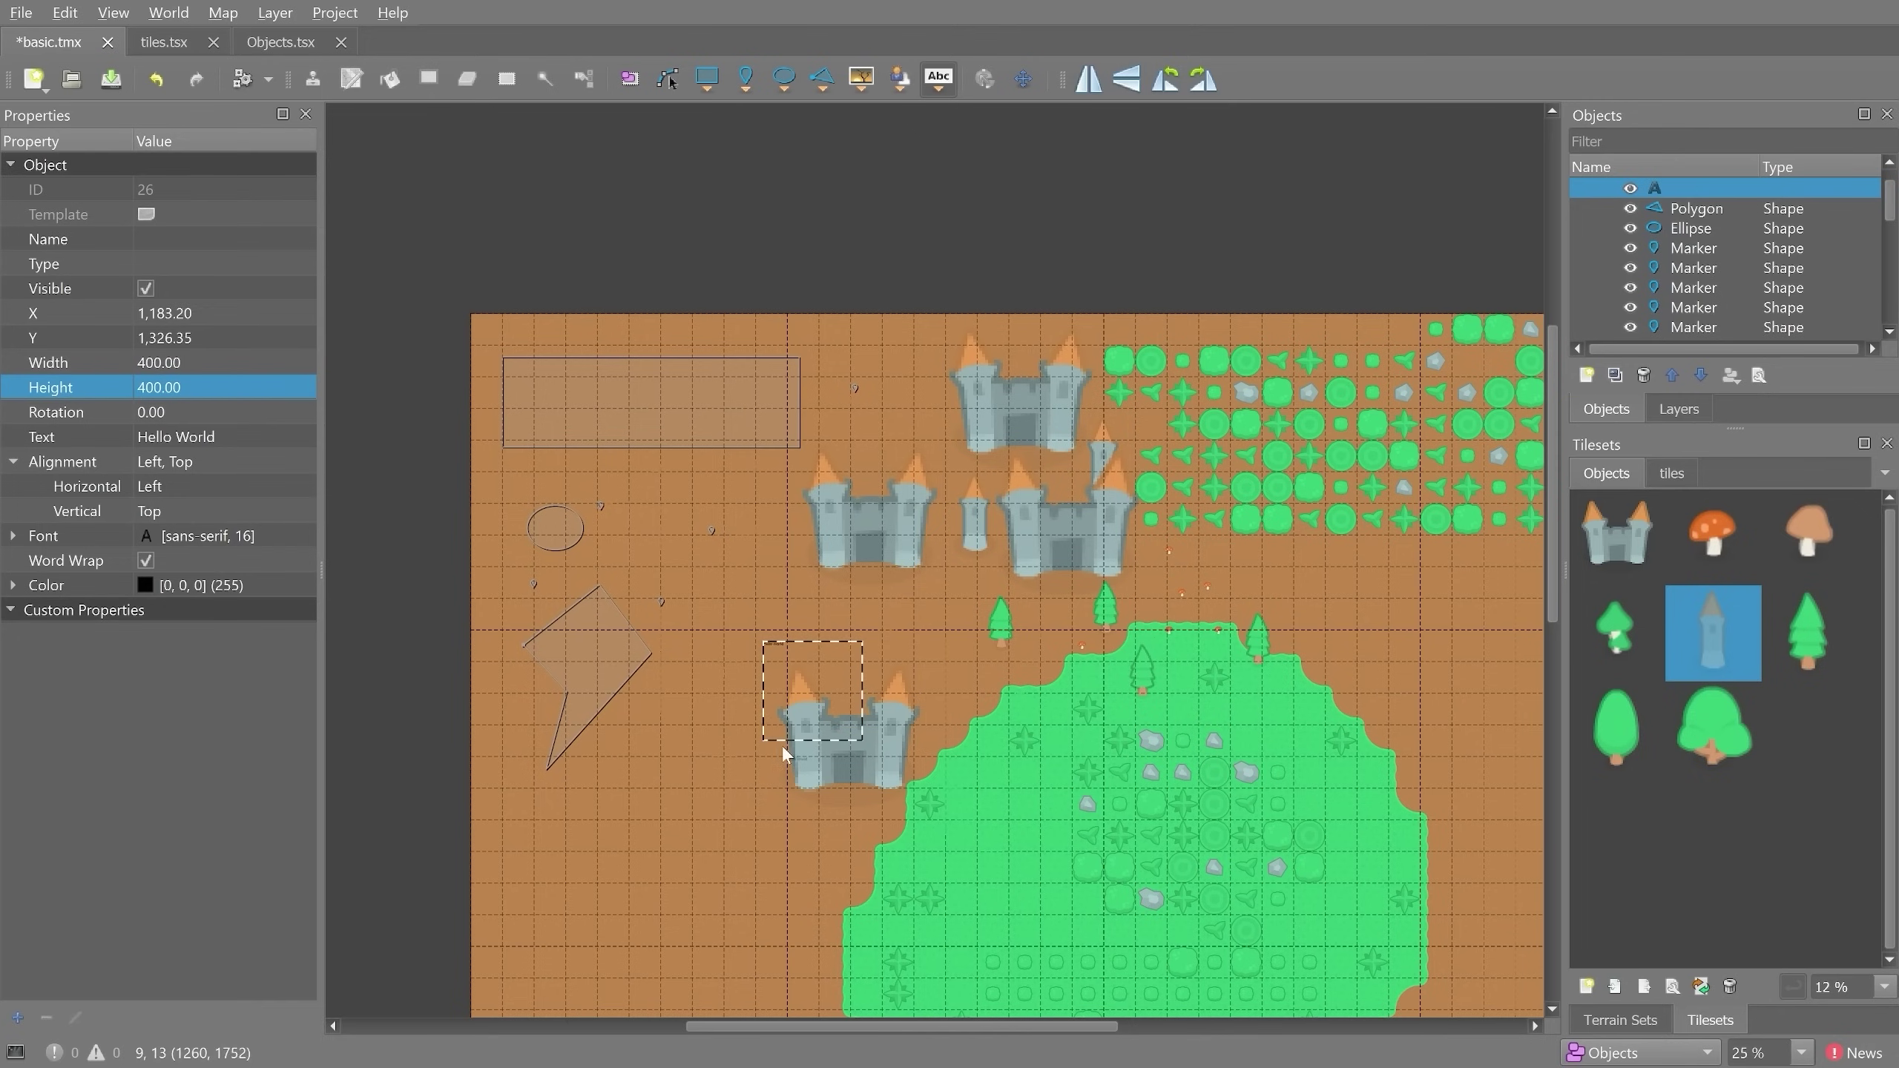
scroll(783, 740, "up", 4, "ctrl")
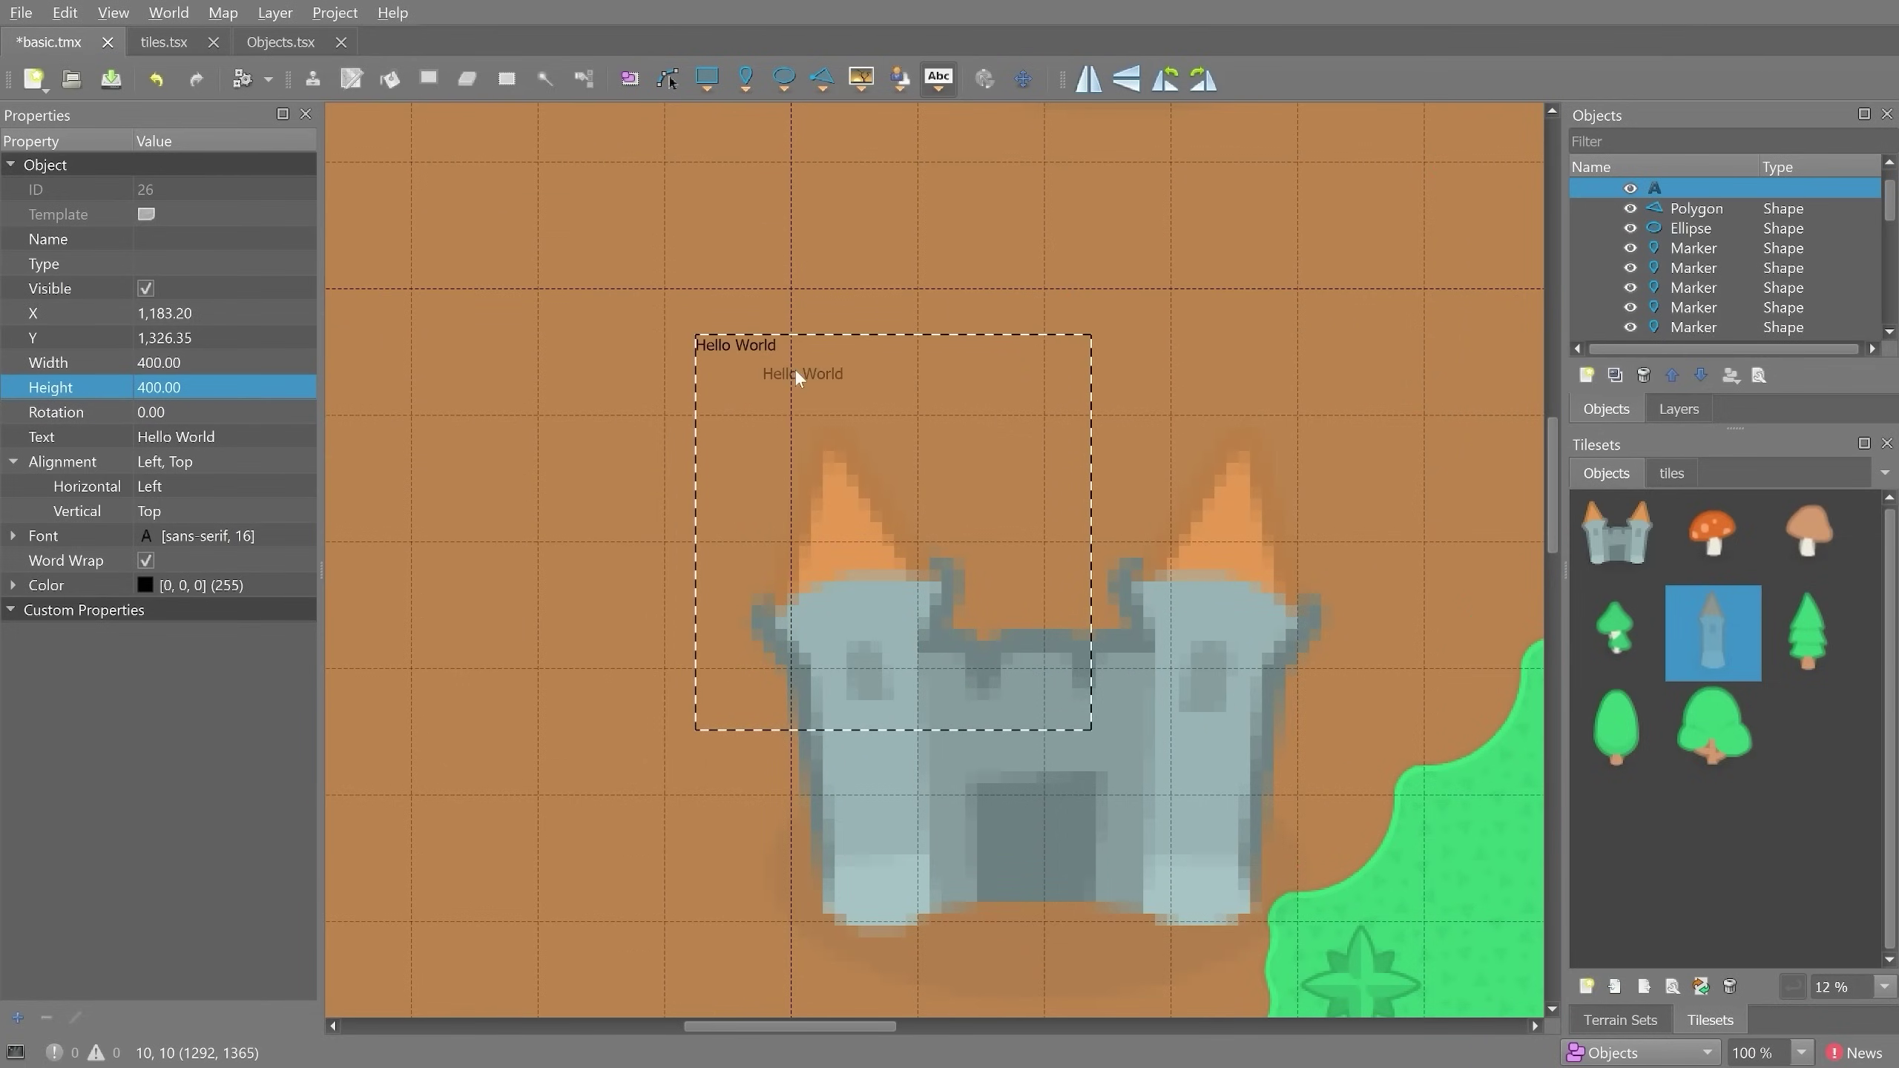
- Change the text object's wording to "My awesome level map"
left_click(188, 435)
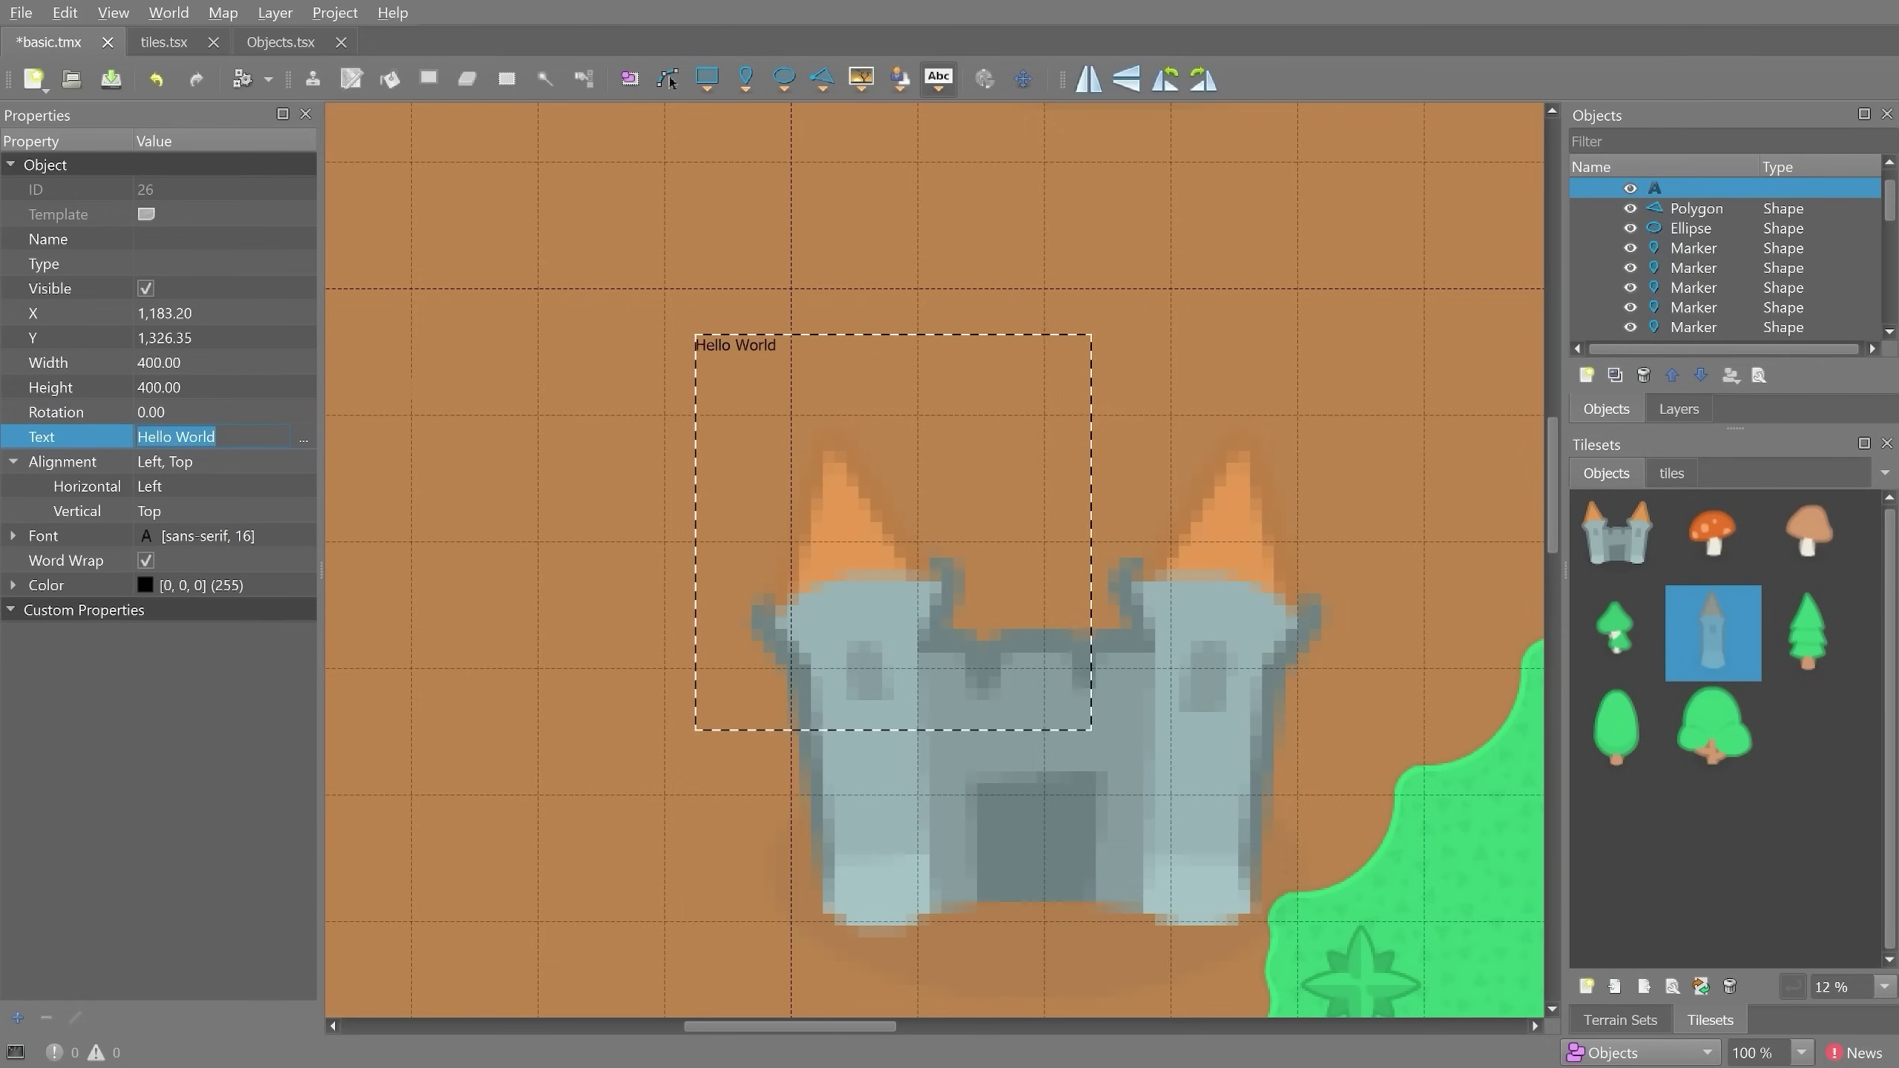
type("My aw")
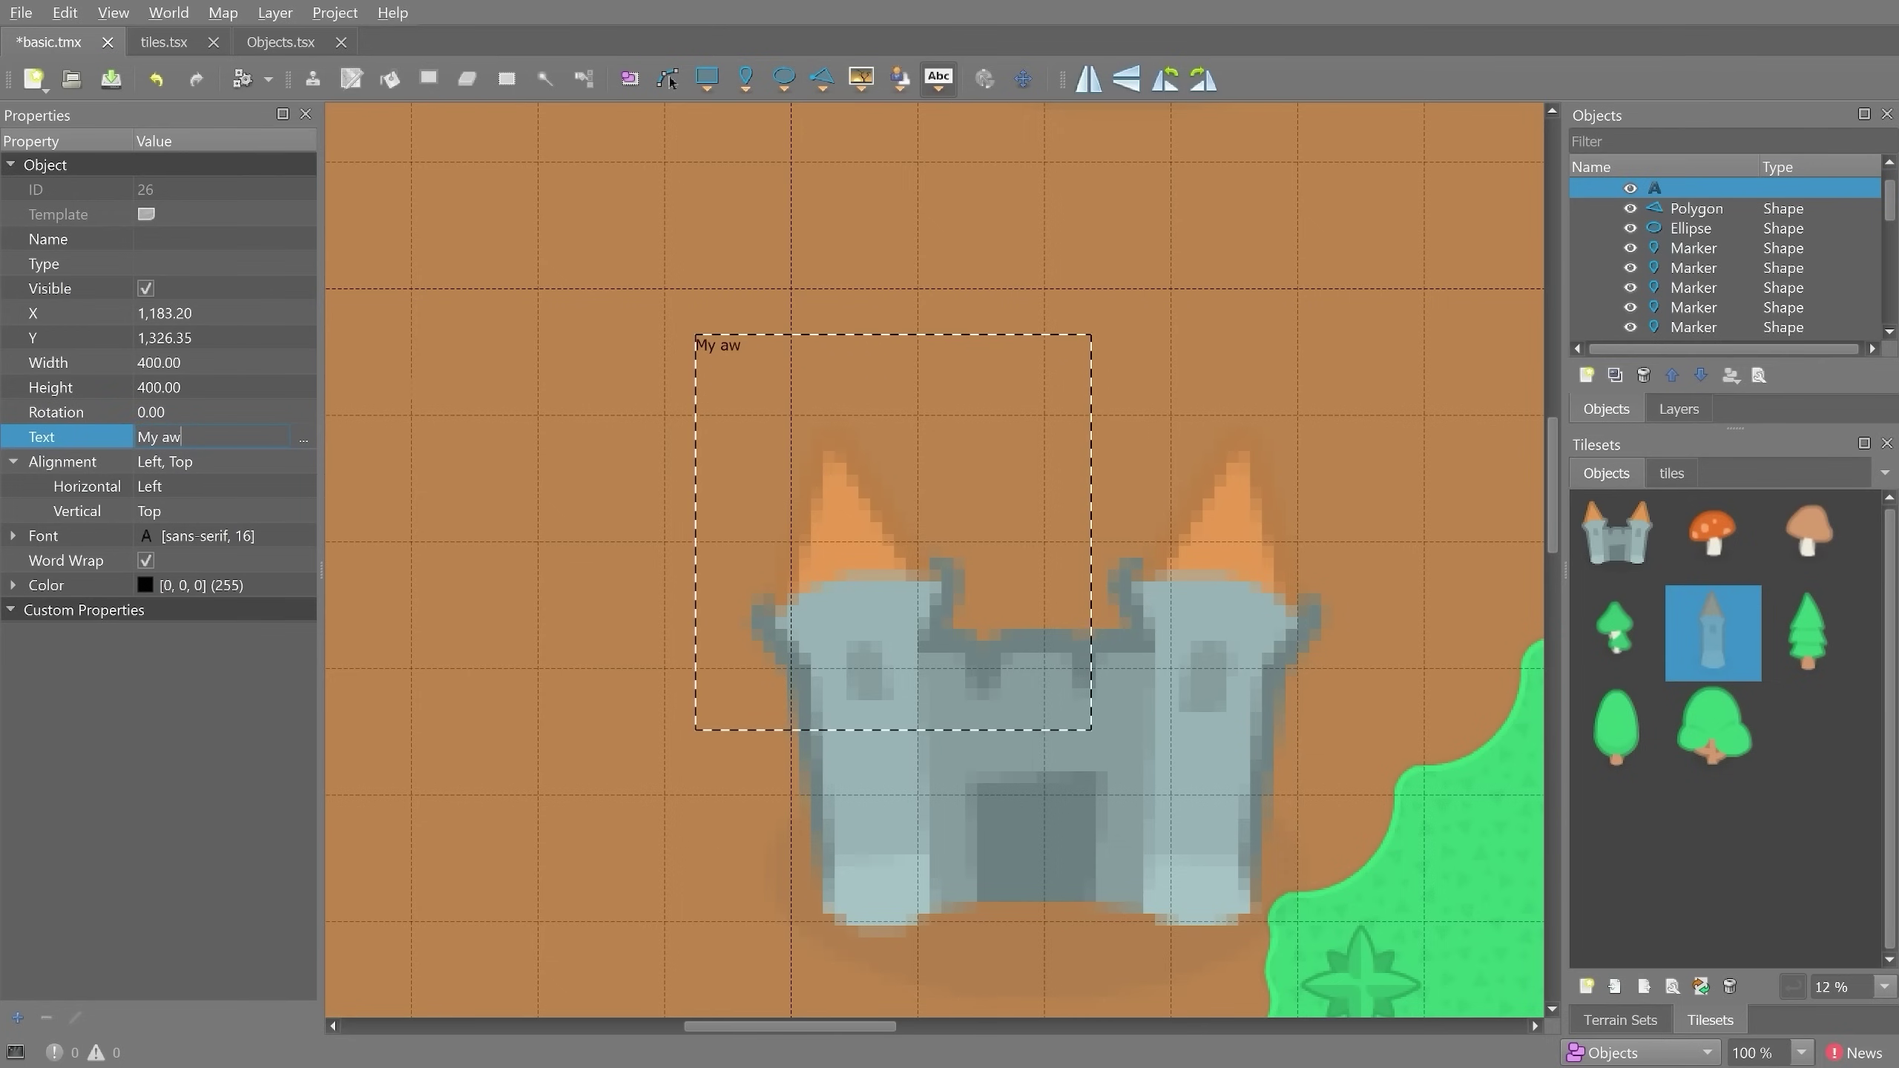
type("esome level map")
key("Return")
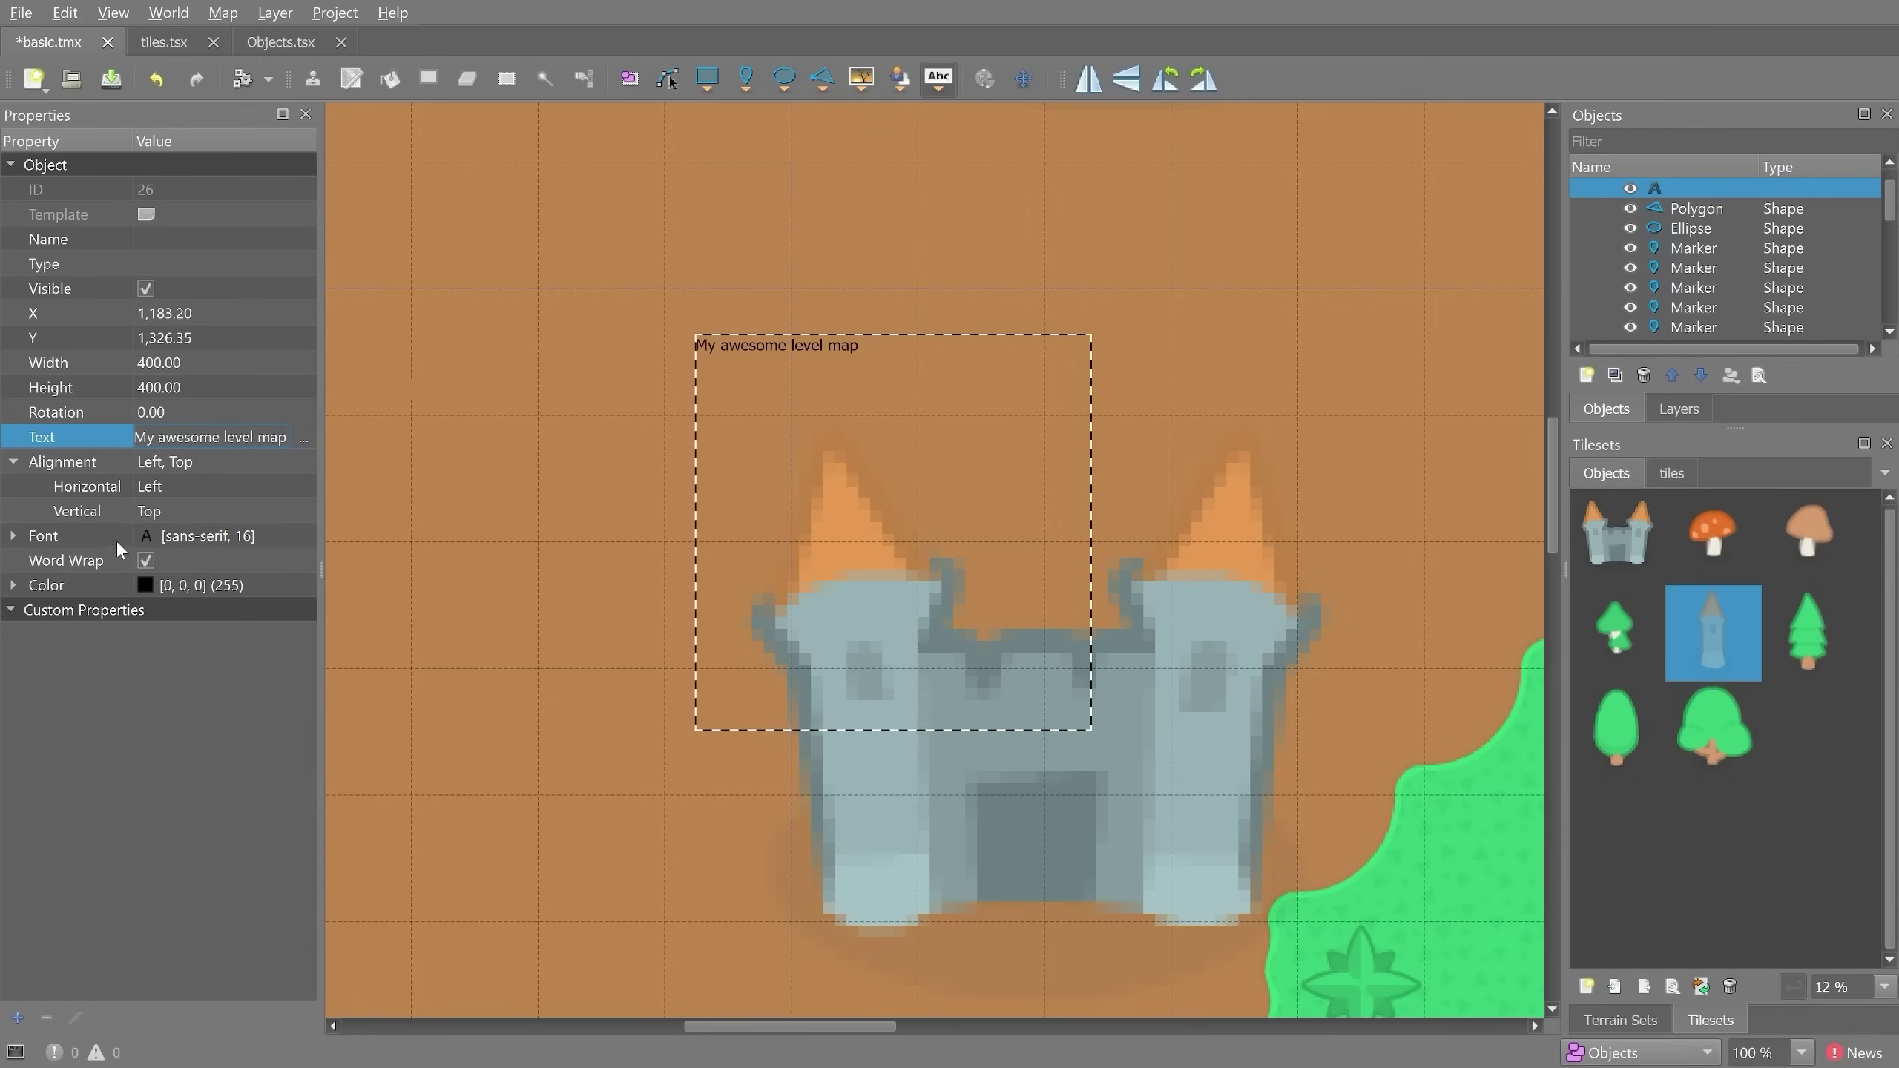
- Enlarge the text object's font to a pixel size of 69
left_click(14, 536)
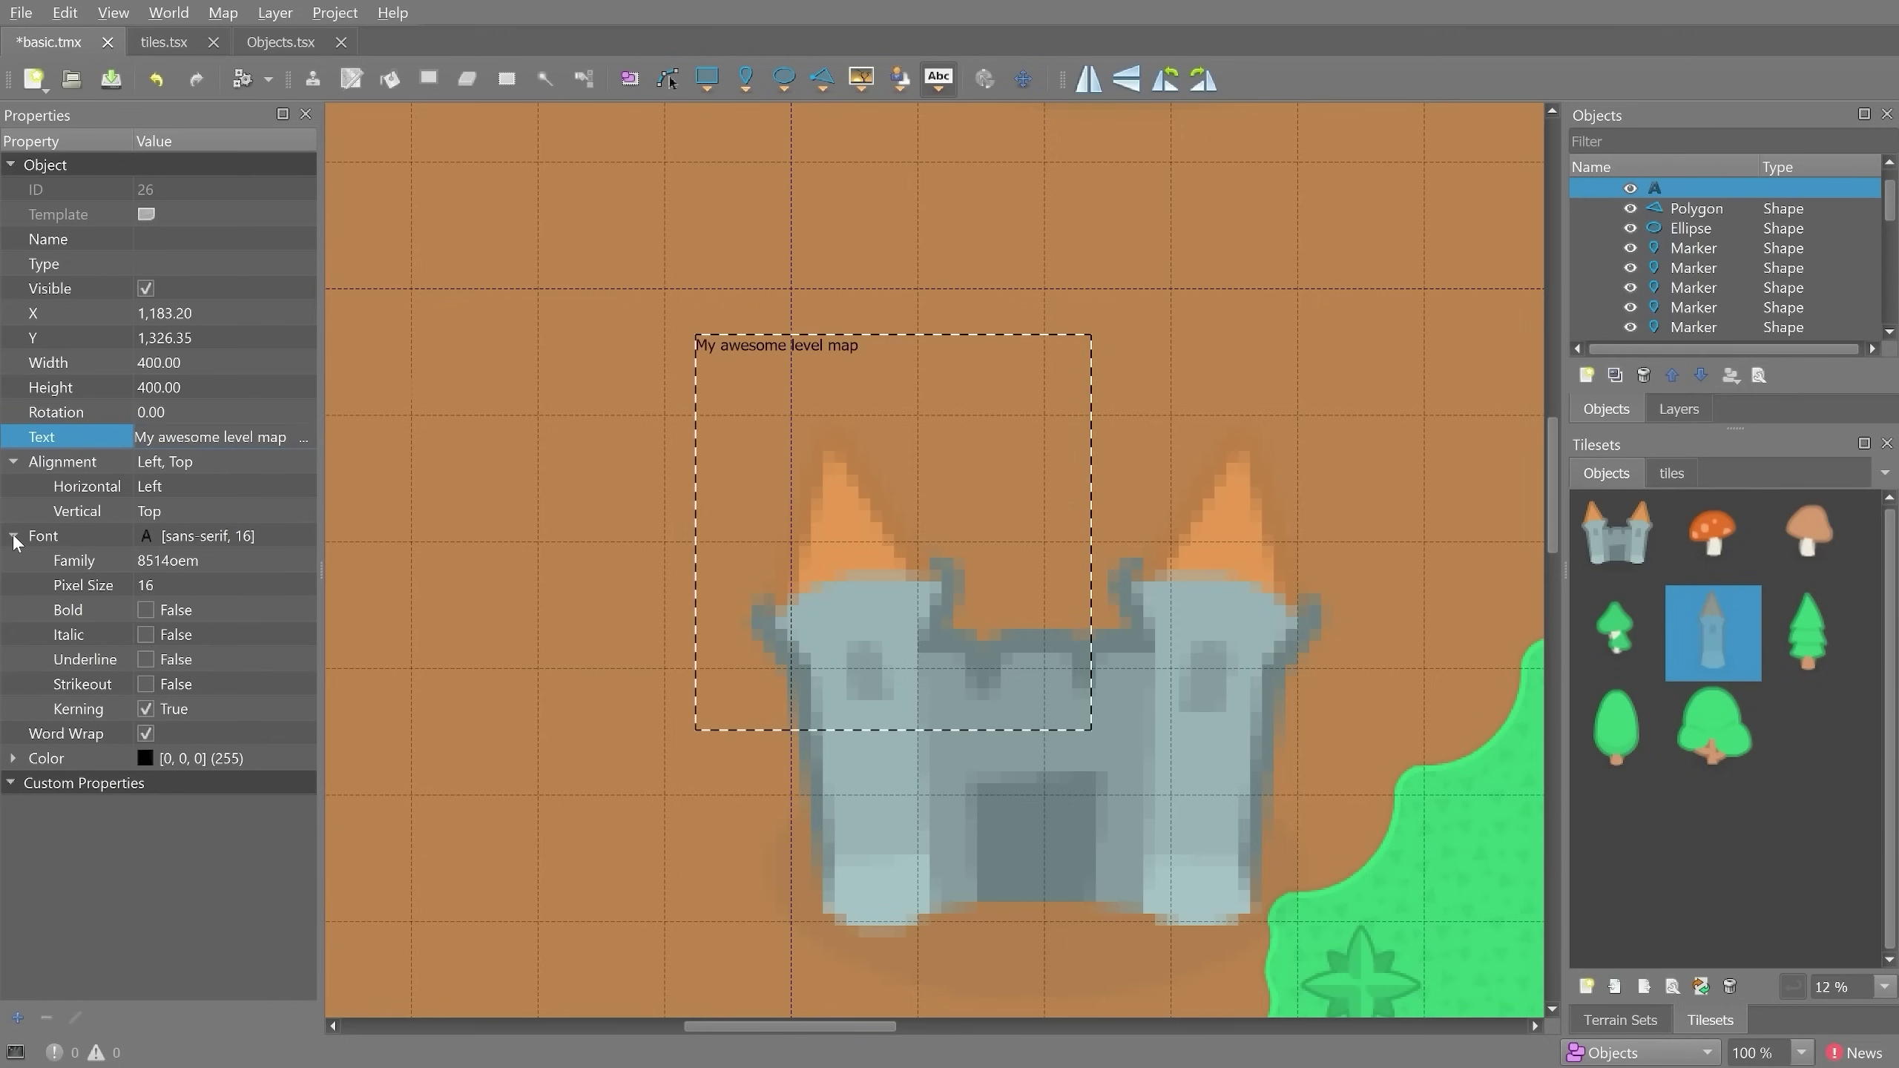
left_click(83, 586)
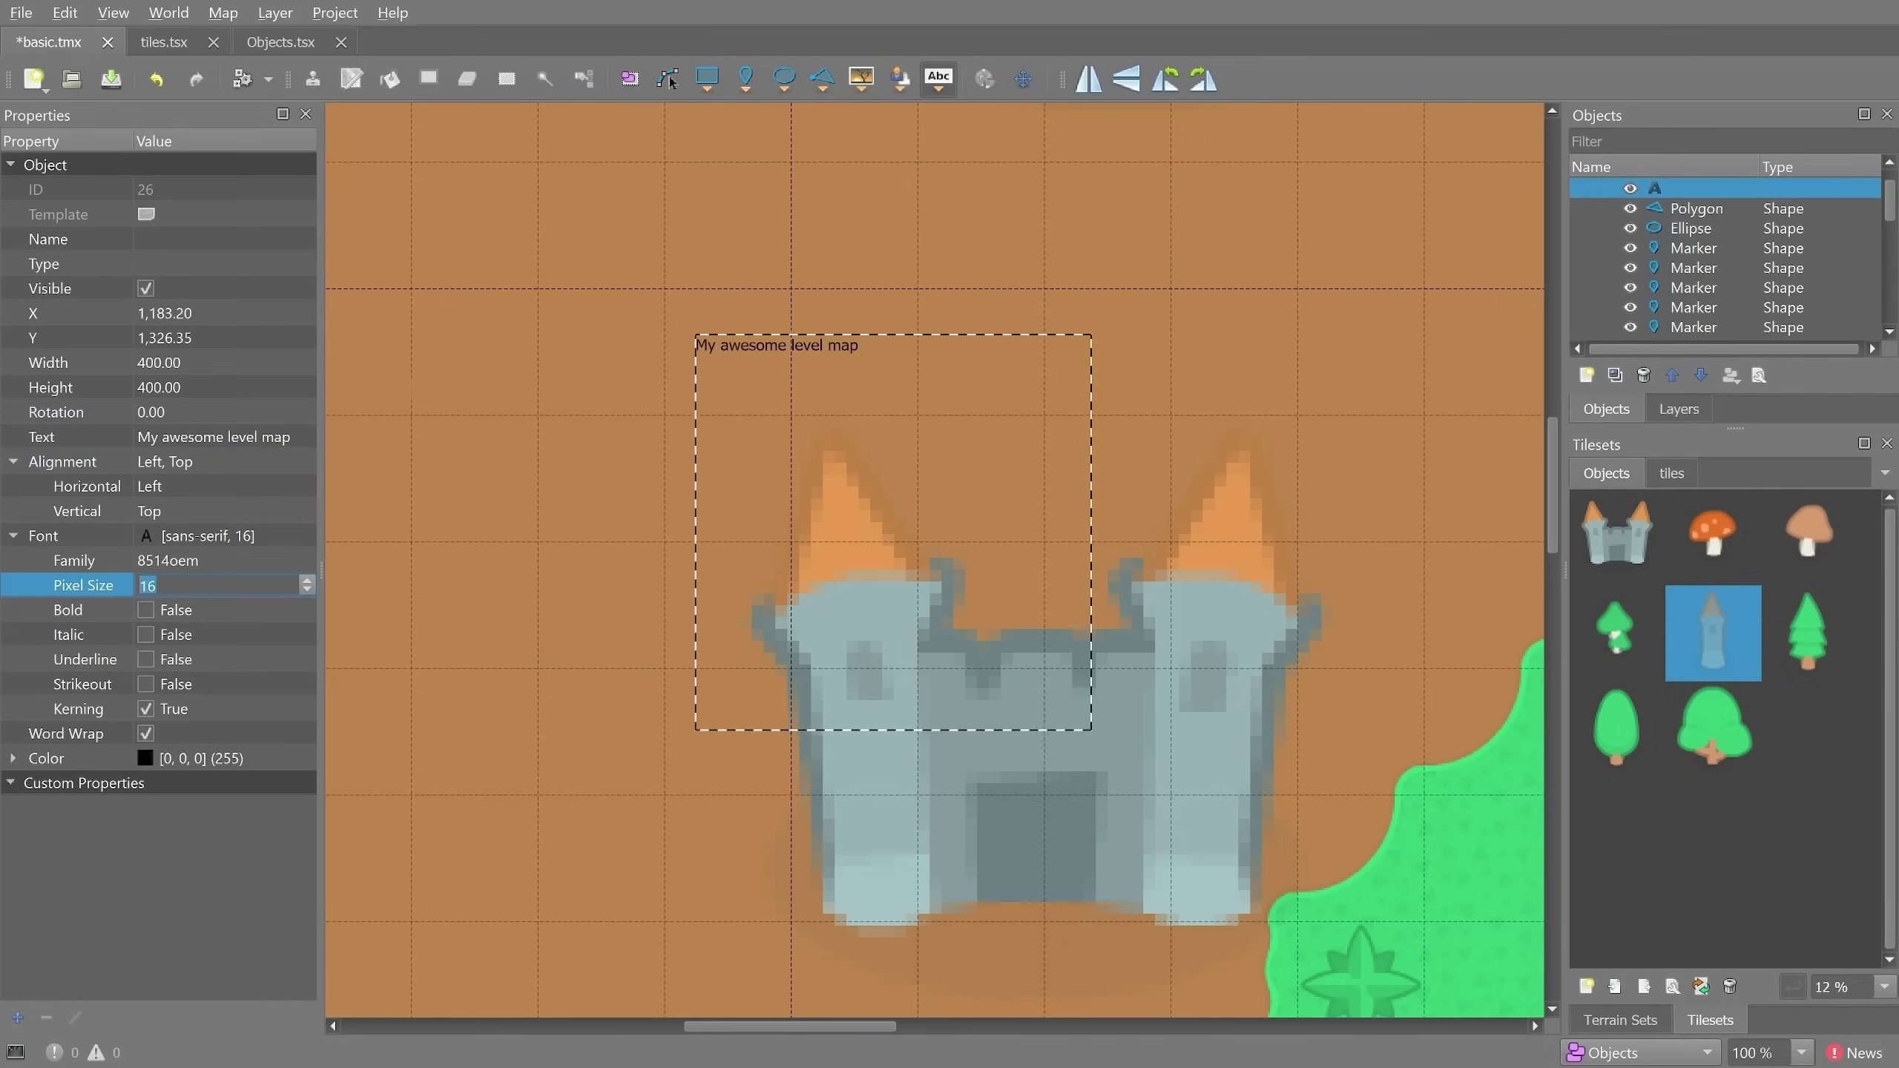
triple_click(305, 580)
triple_click(304, 580)
left_click(304, 580)
triple_click(305, 580)
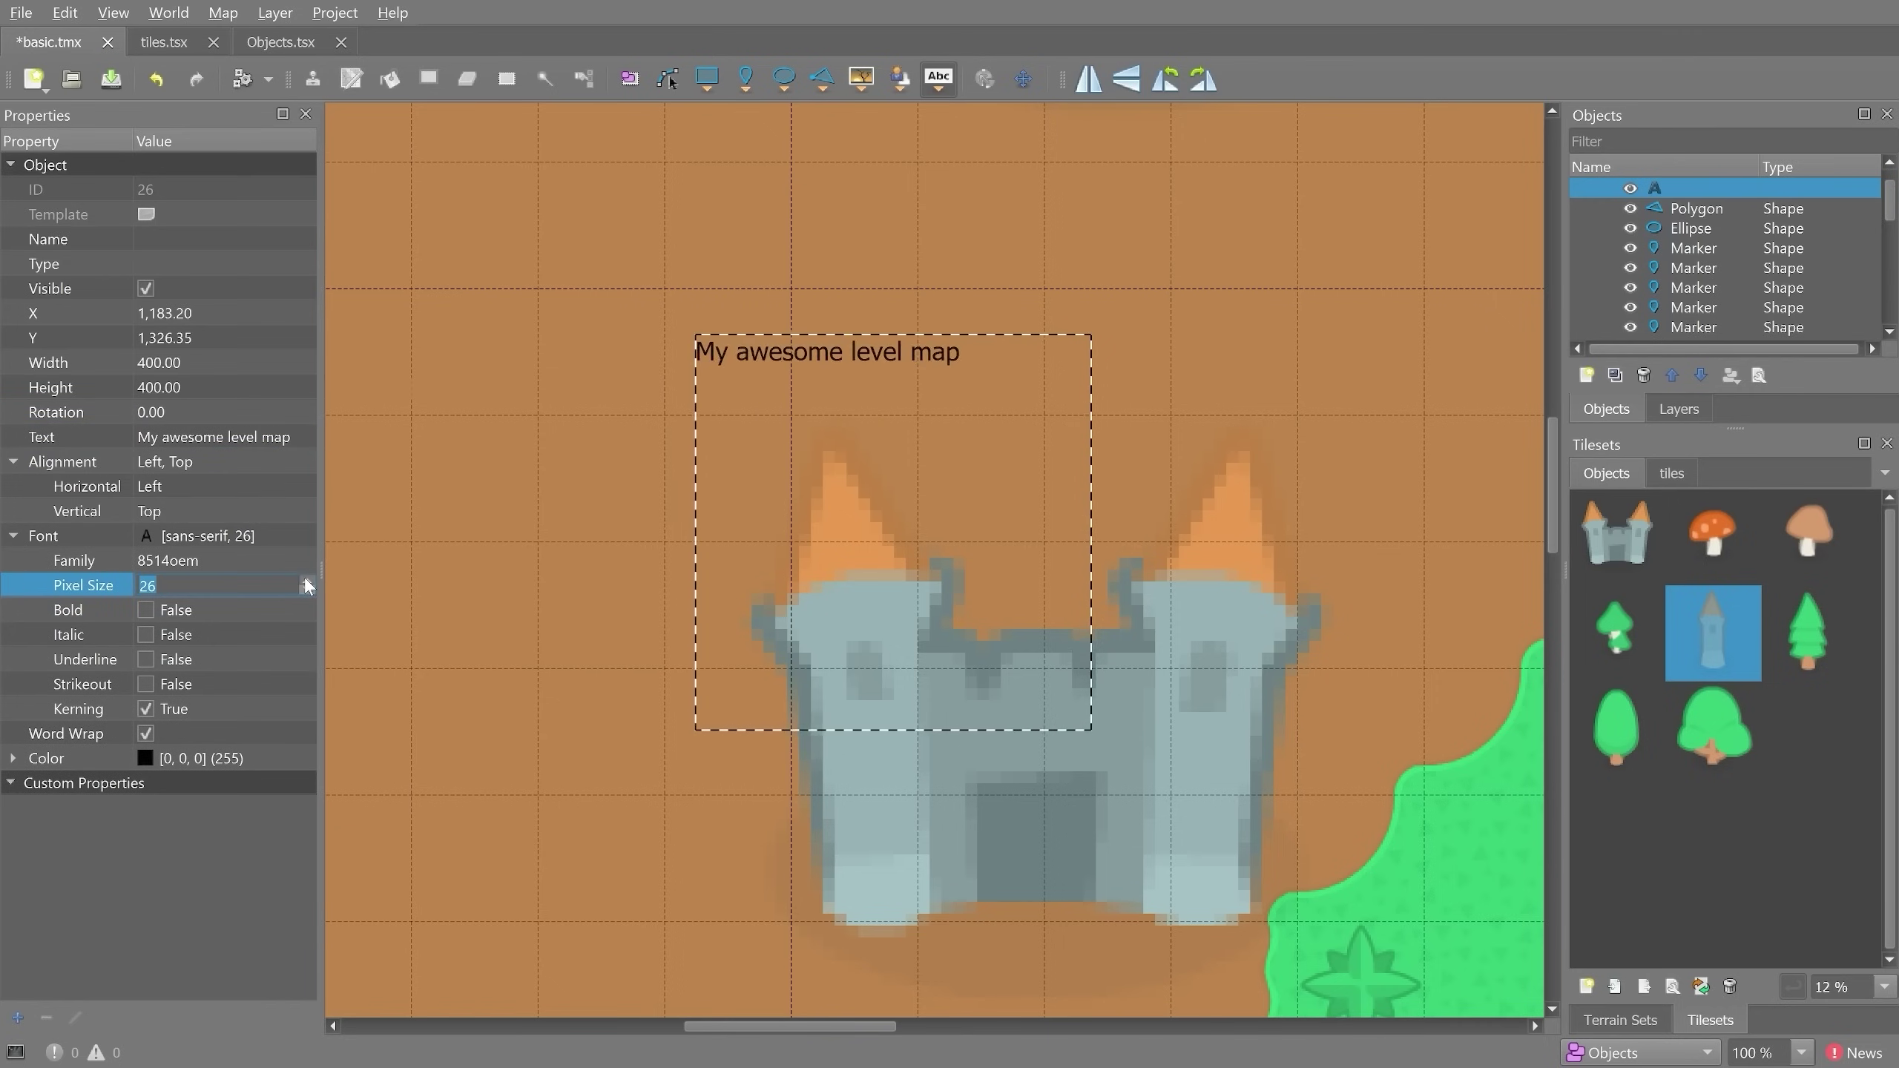
triple_click(304, 580)
triple_click(304, 580)
triple_click(304, 580)
triple_click(304, 580)
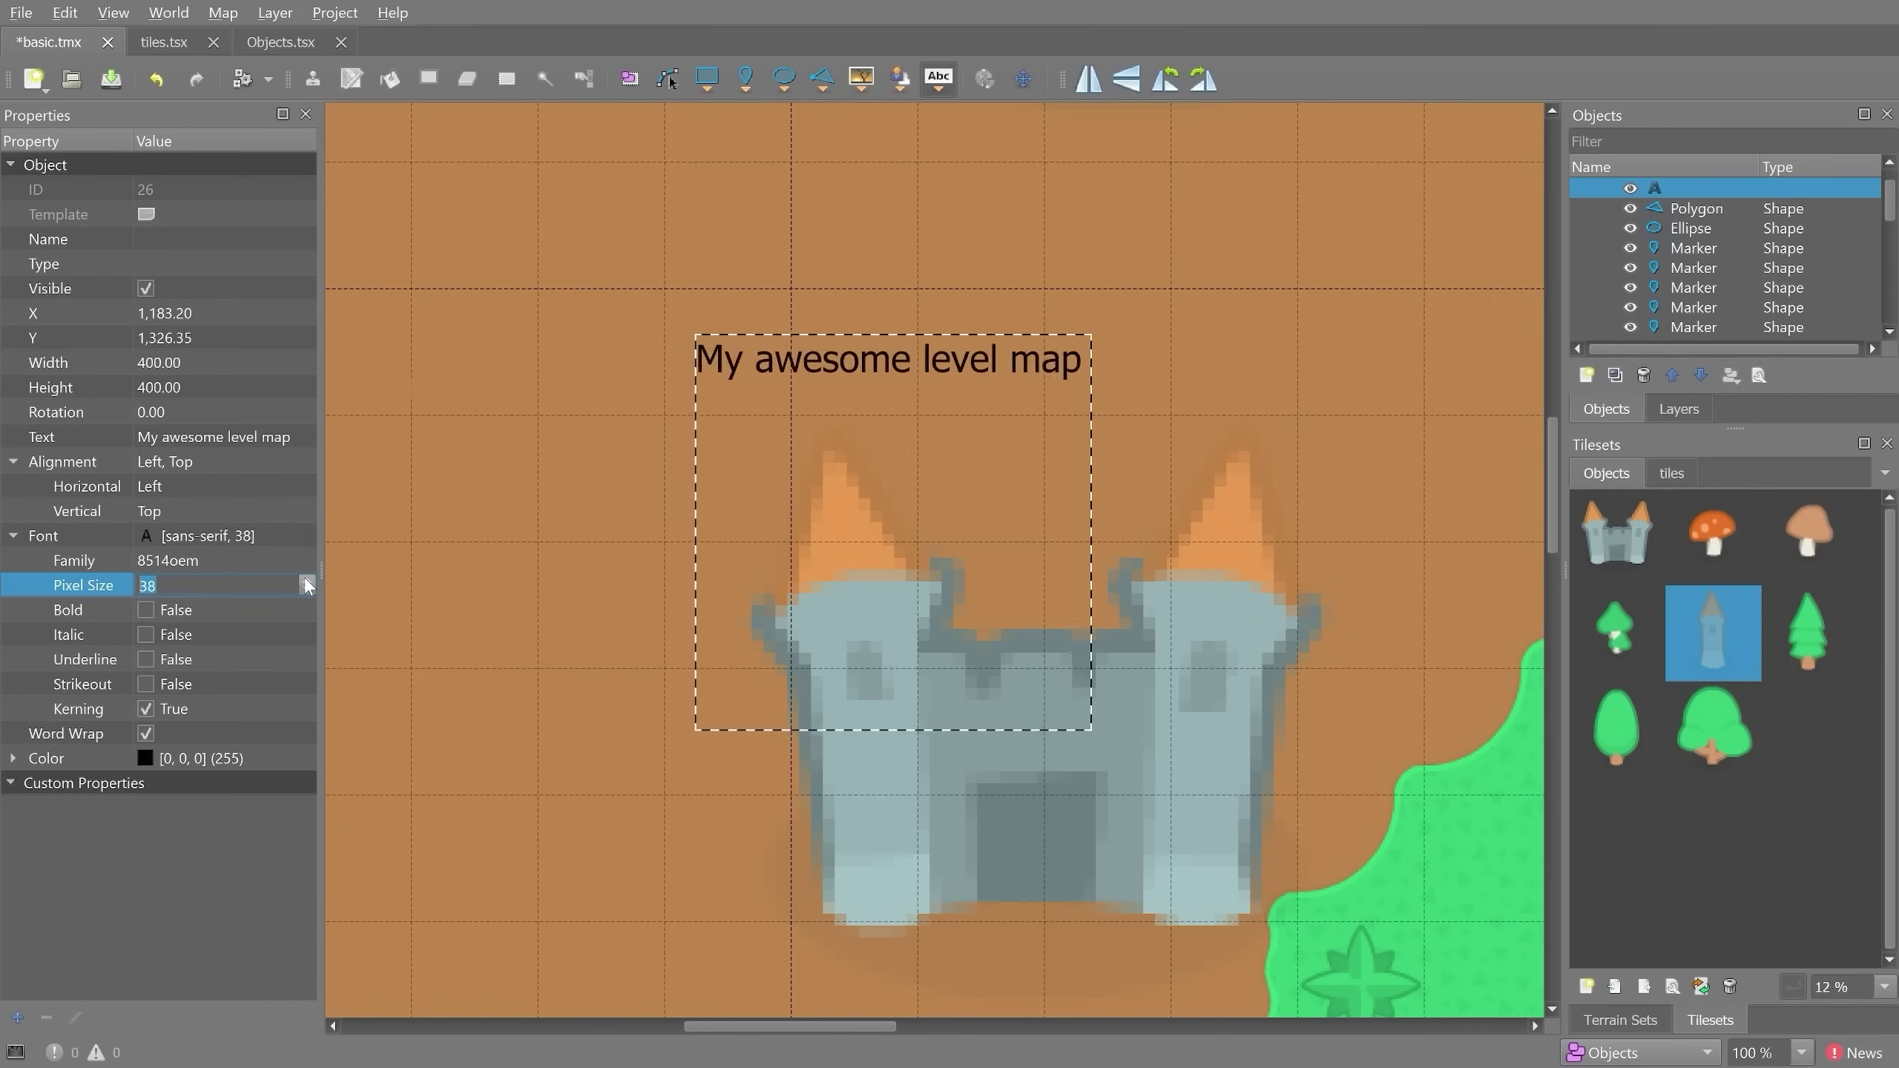
triple_click(305, 580)
triple_click(305, 581)
triple_click(304, 581)
triple_click(305, 580)
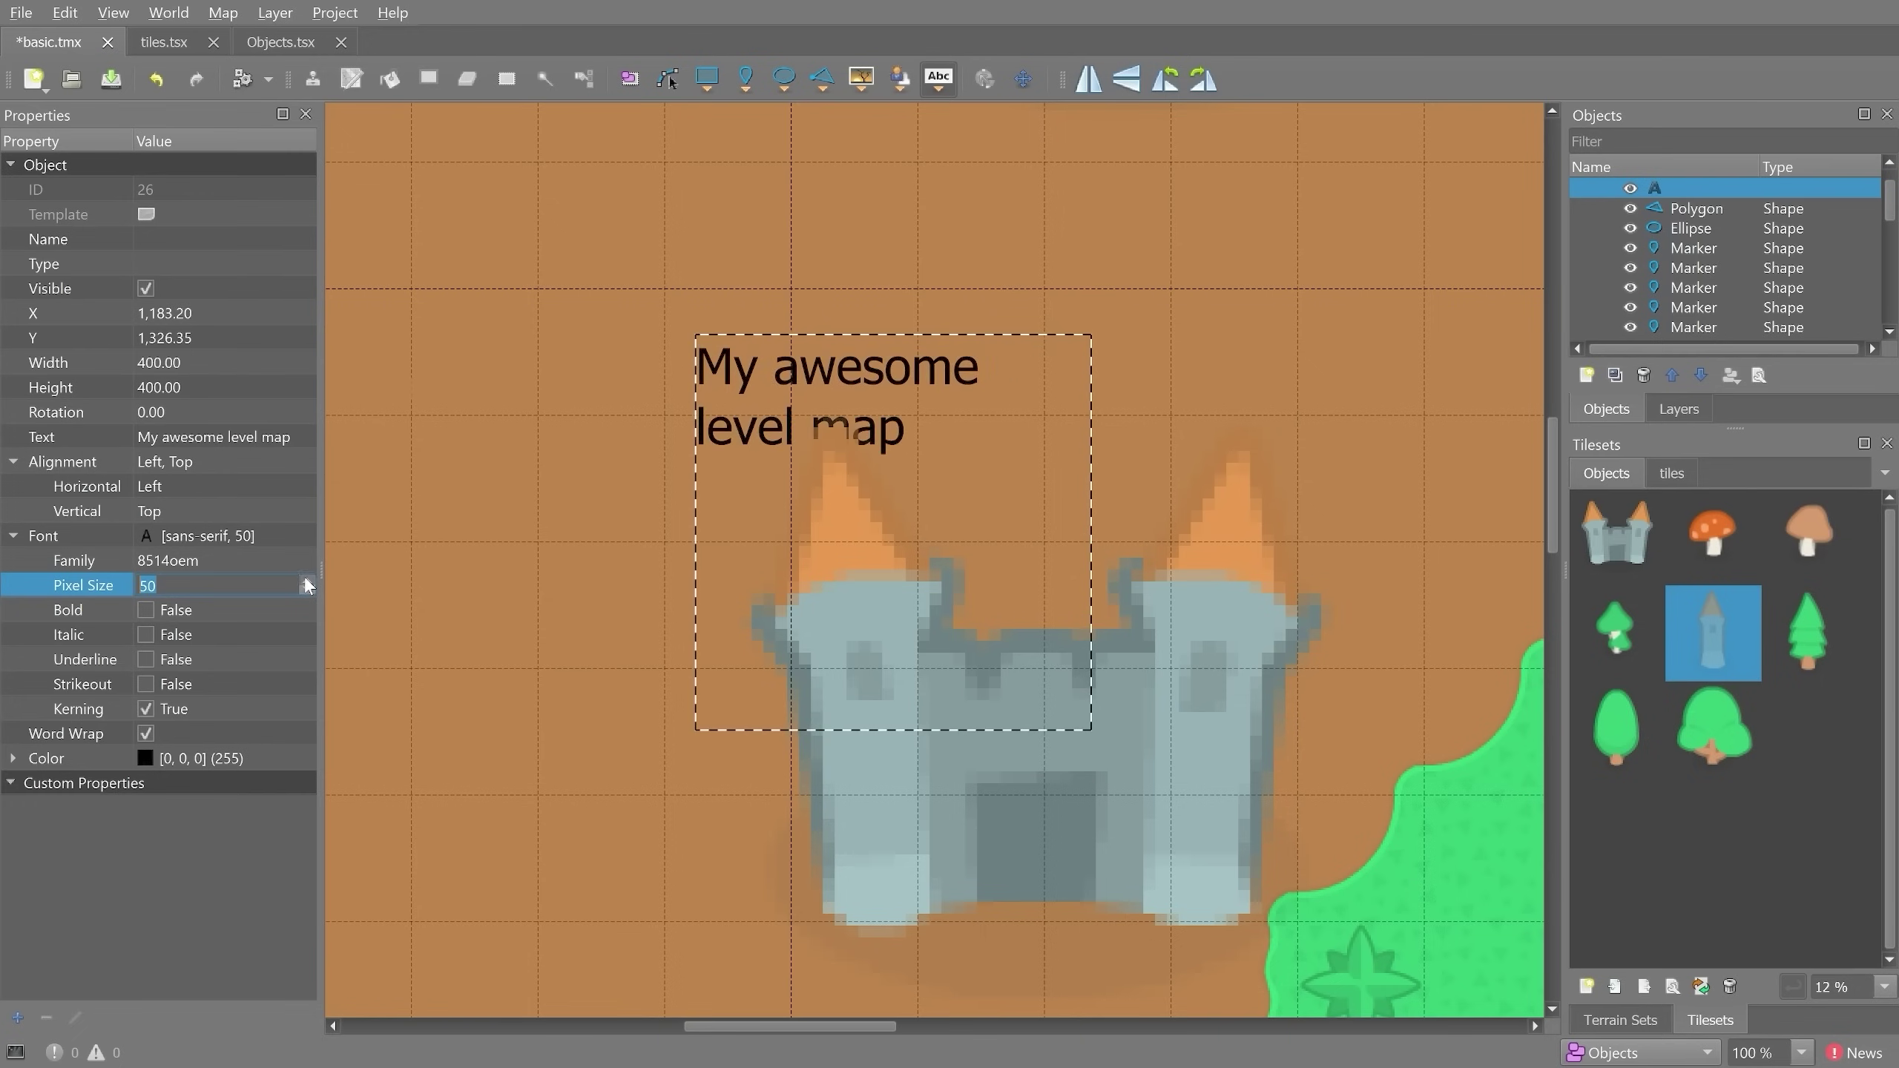
triple_click(306, 581)
triple_click(306, 581)
triple_click(306, 581)
triple_click(305, 581)
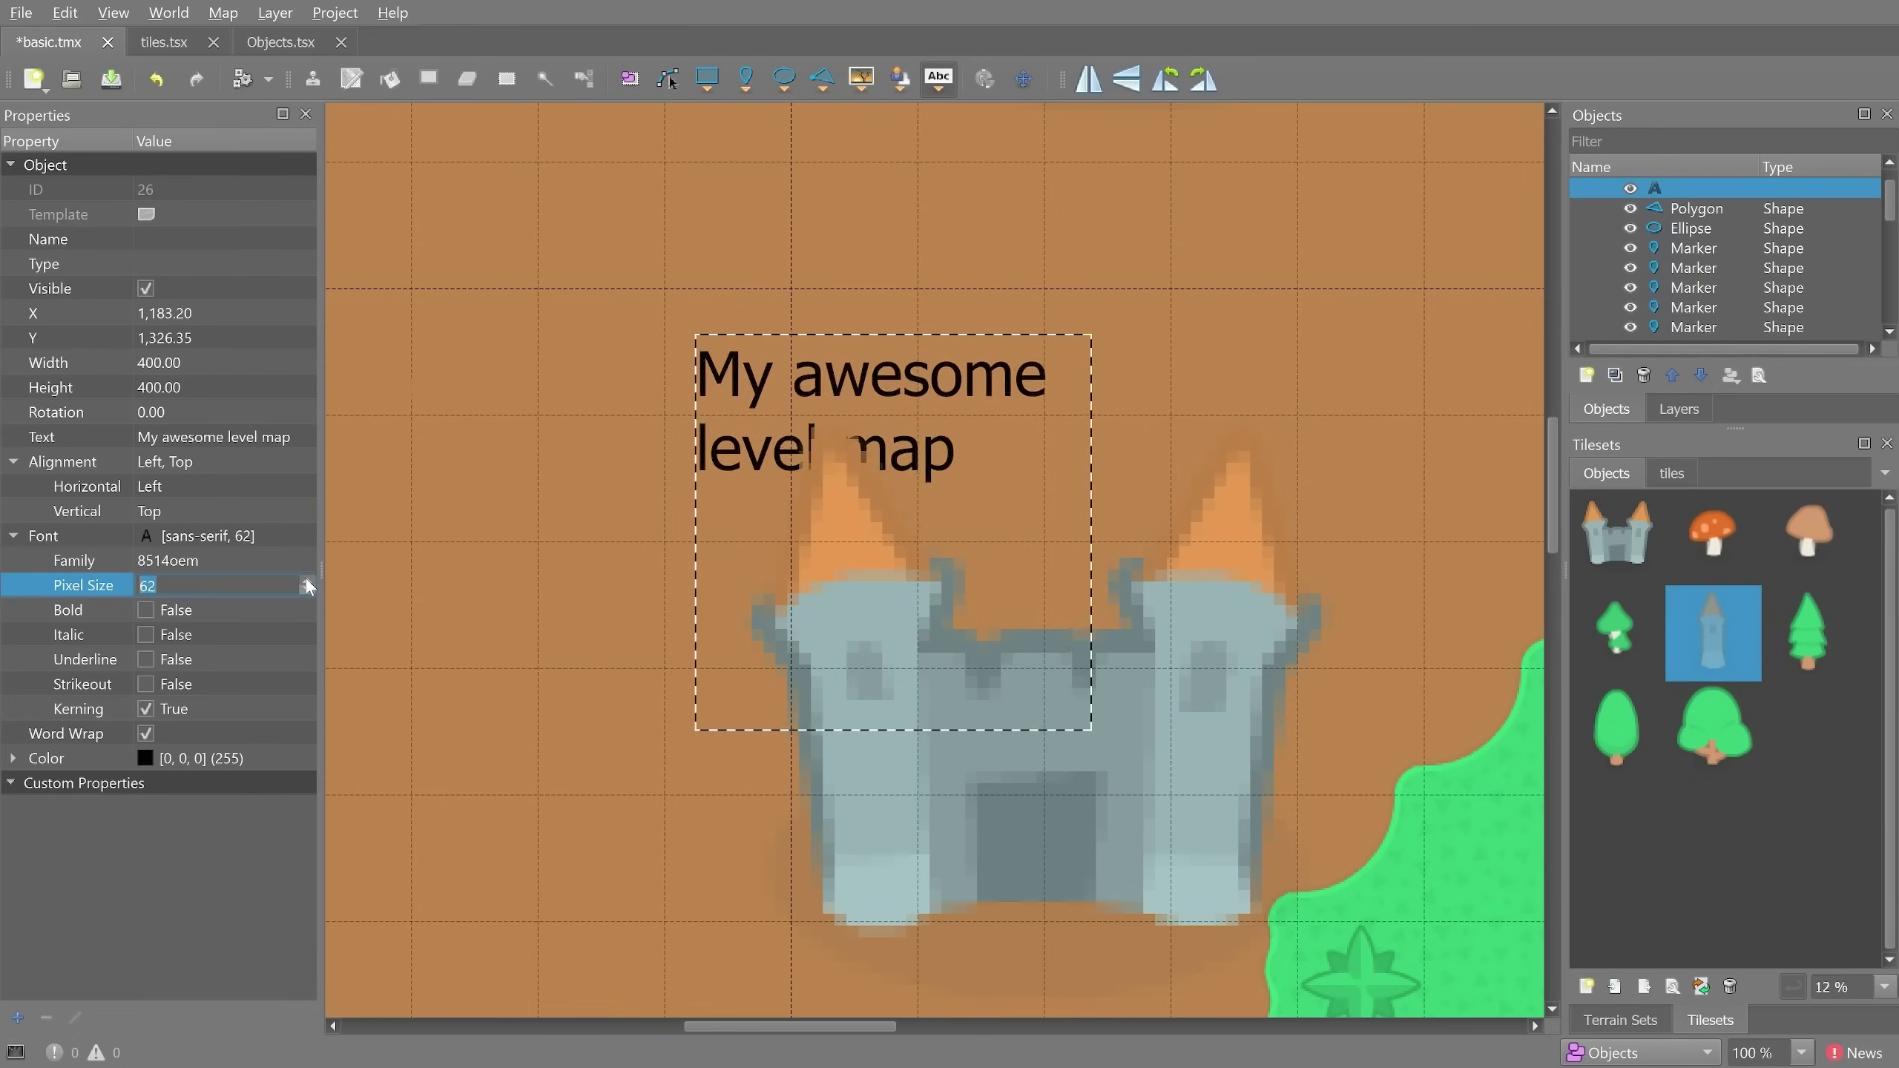
triple_click(305, 581)
triple_click(305, 580)
left_click(306, 580)
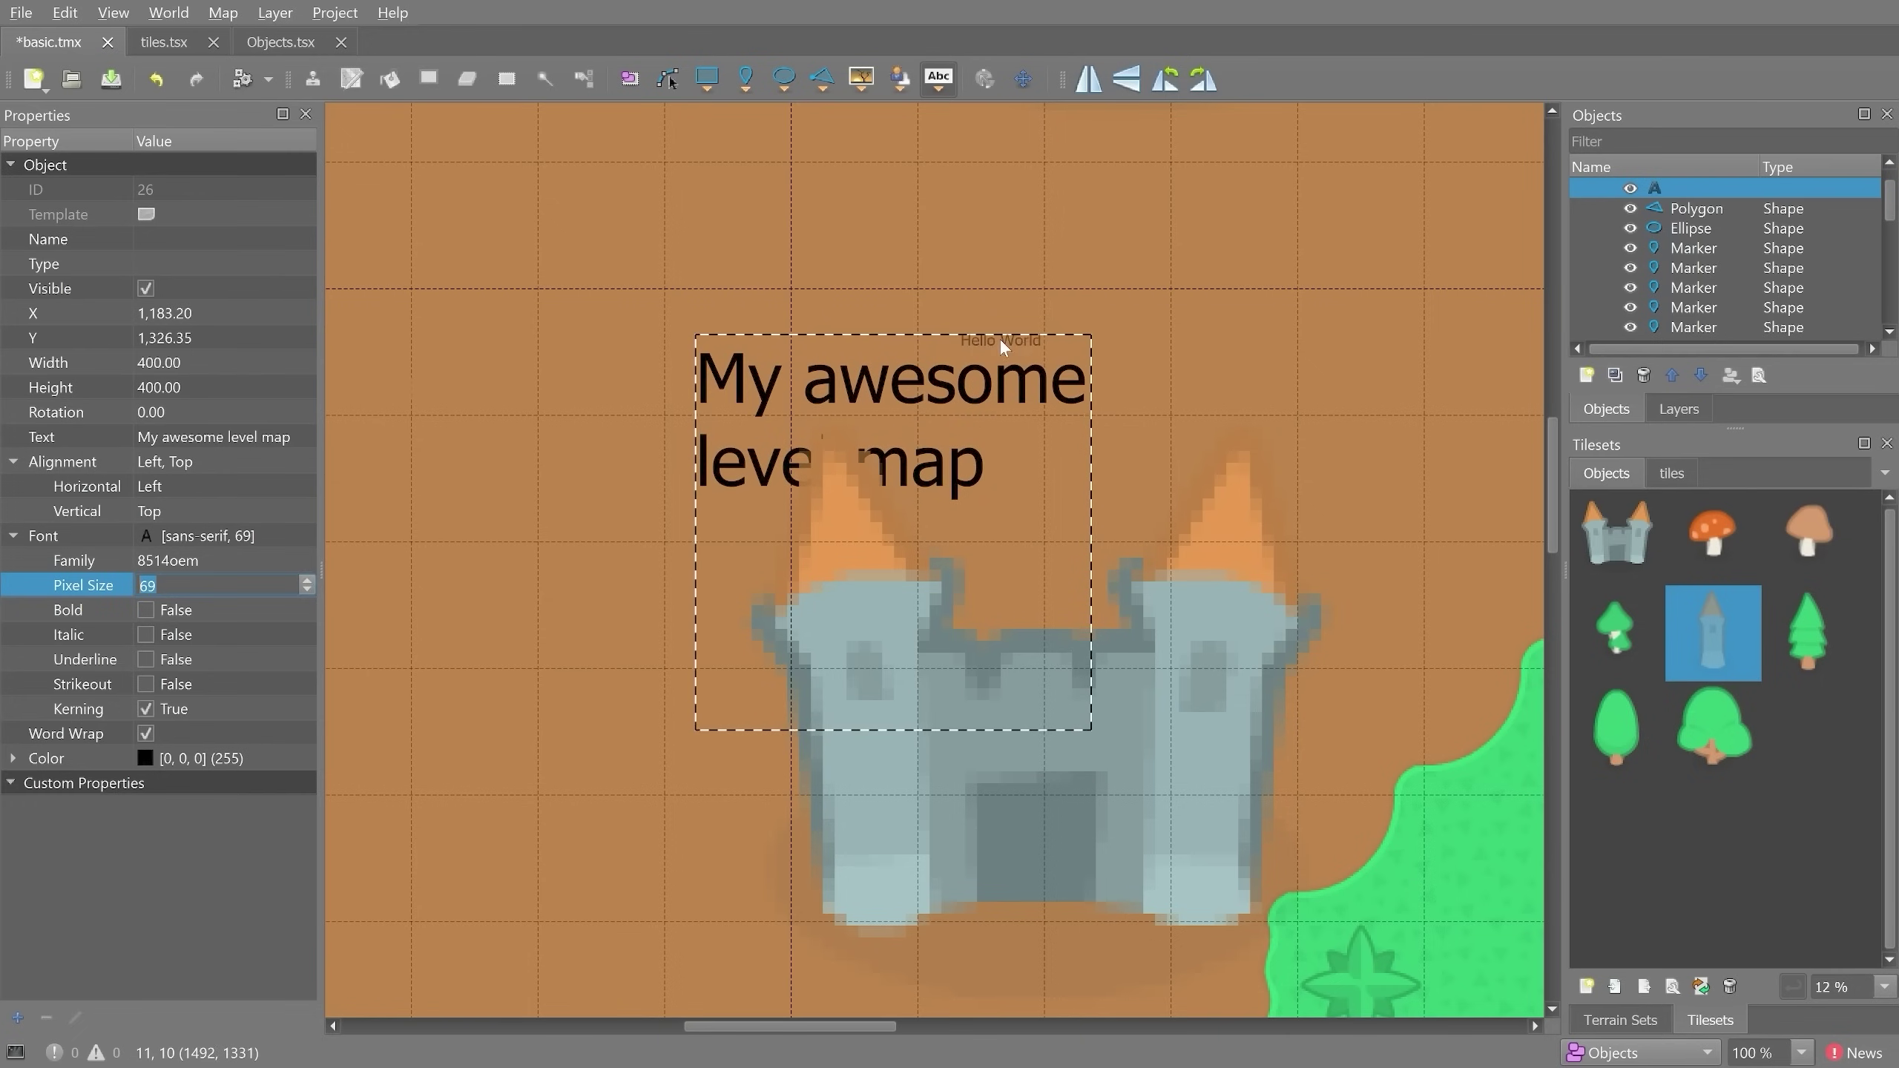
- Move the lower castle further down and the text object onto the open ground above it, at about X 1450, Y 1214
scroll(1015, 330, "down", 4, "ctrl")
middle_click_drag(1120, 256, 929, 555)
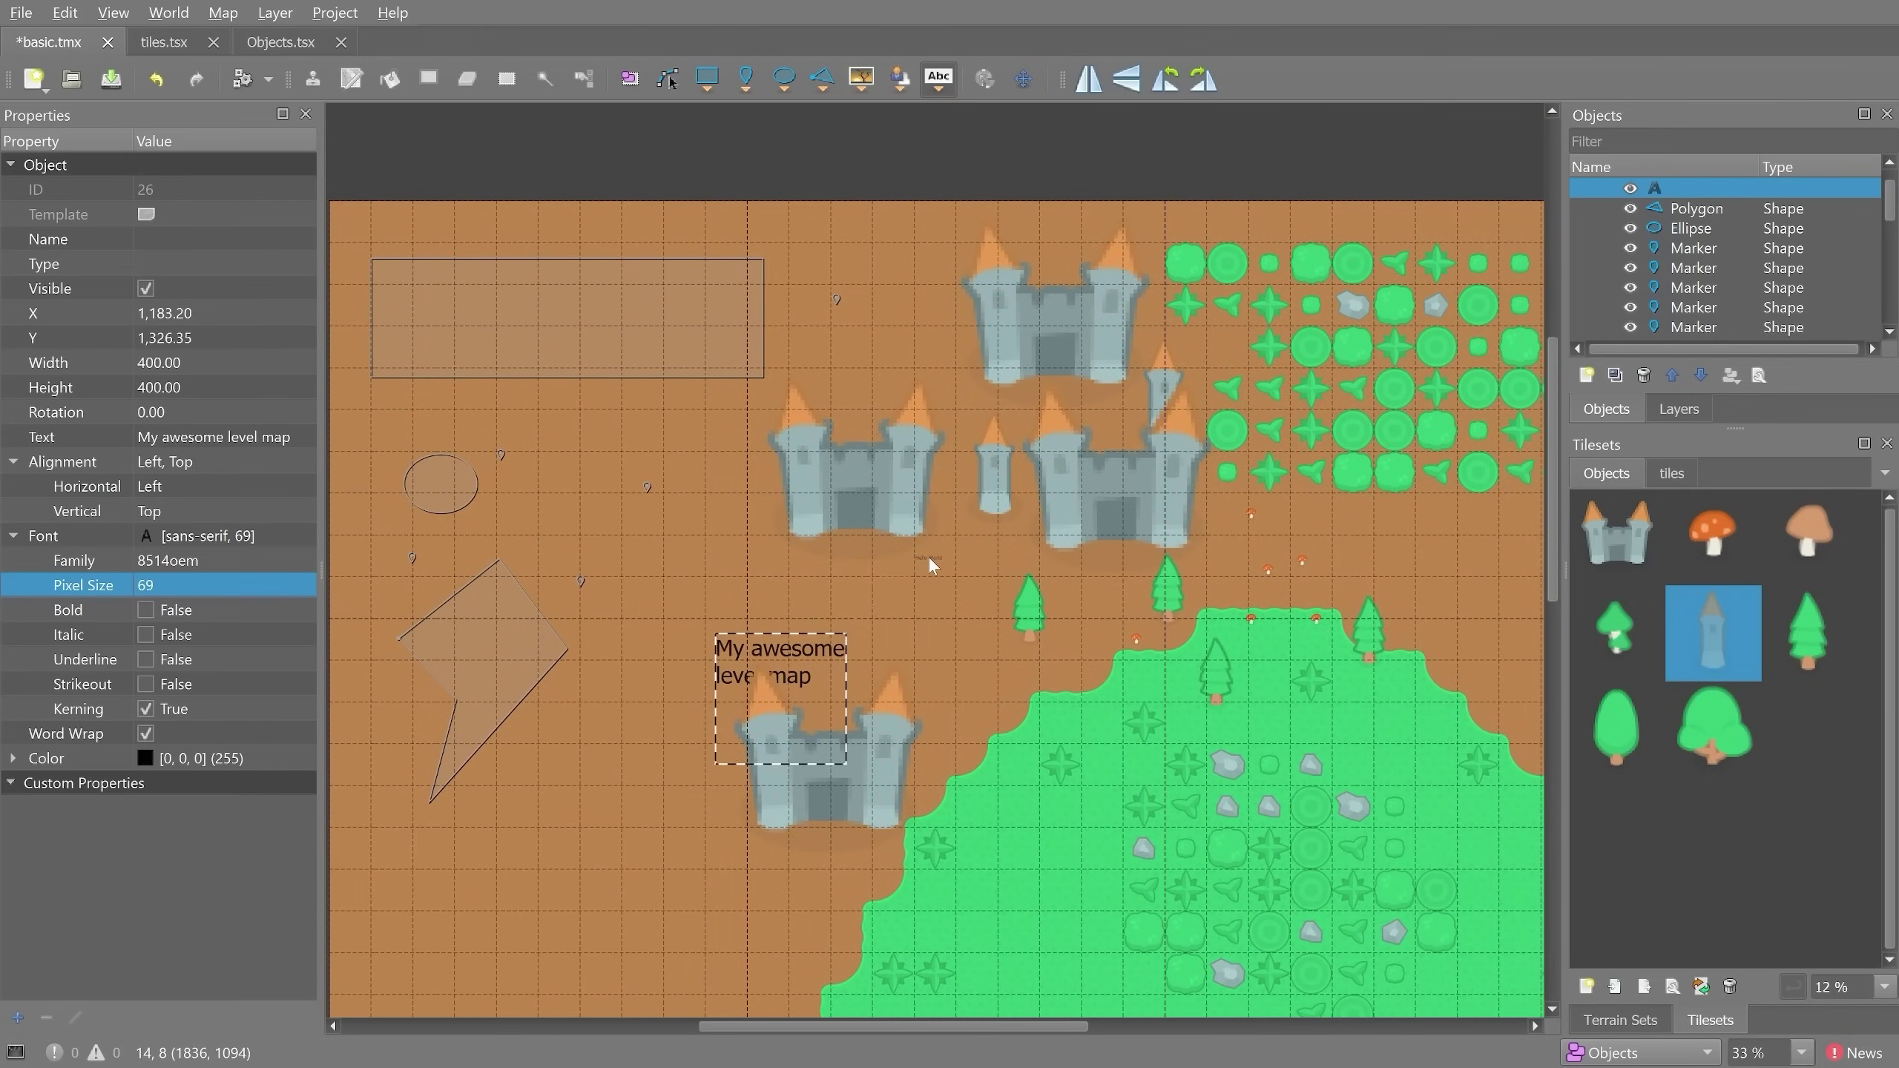
left_click(636, 81)
left_click_drag(740, 632, 869, 410)
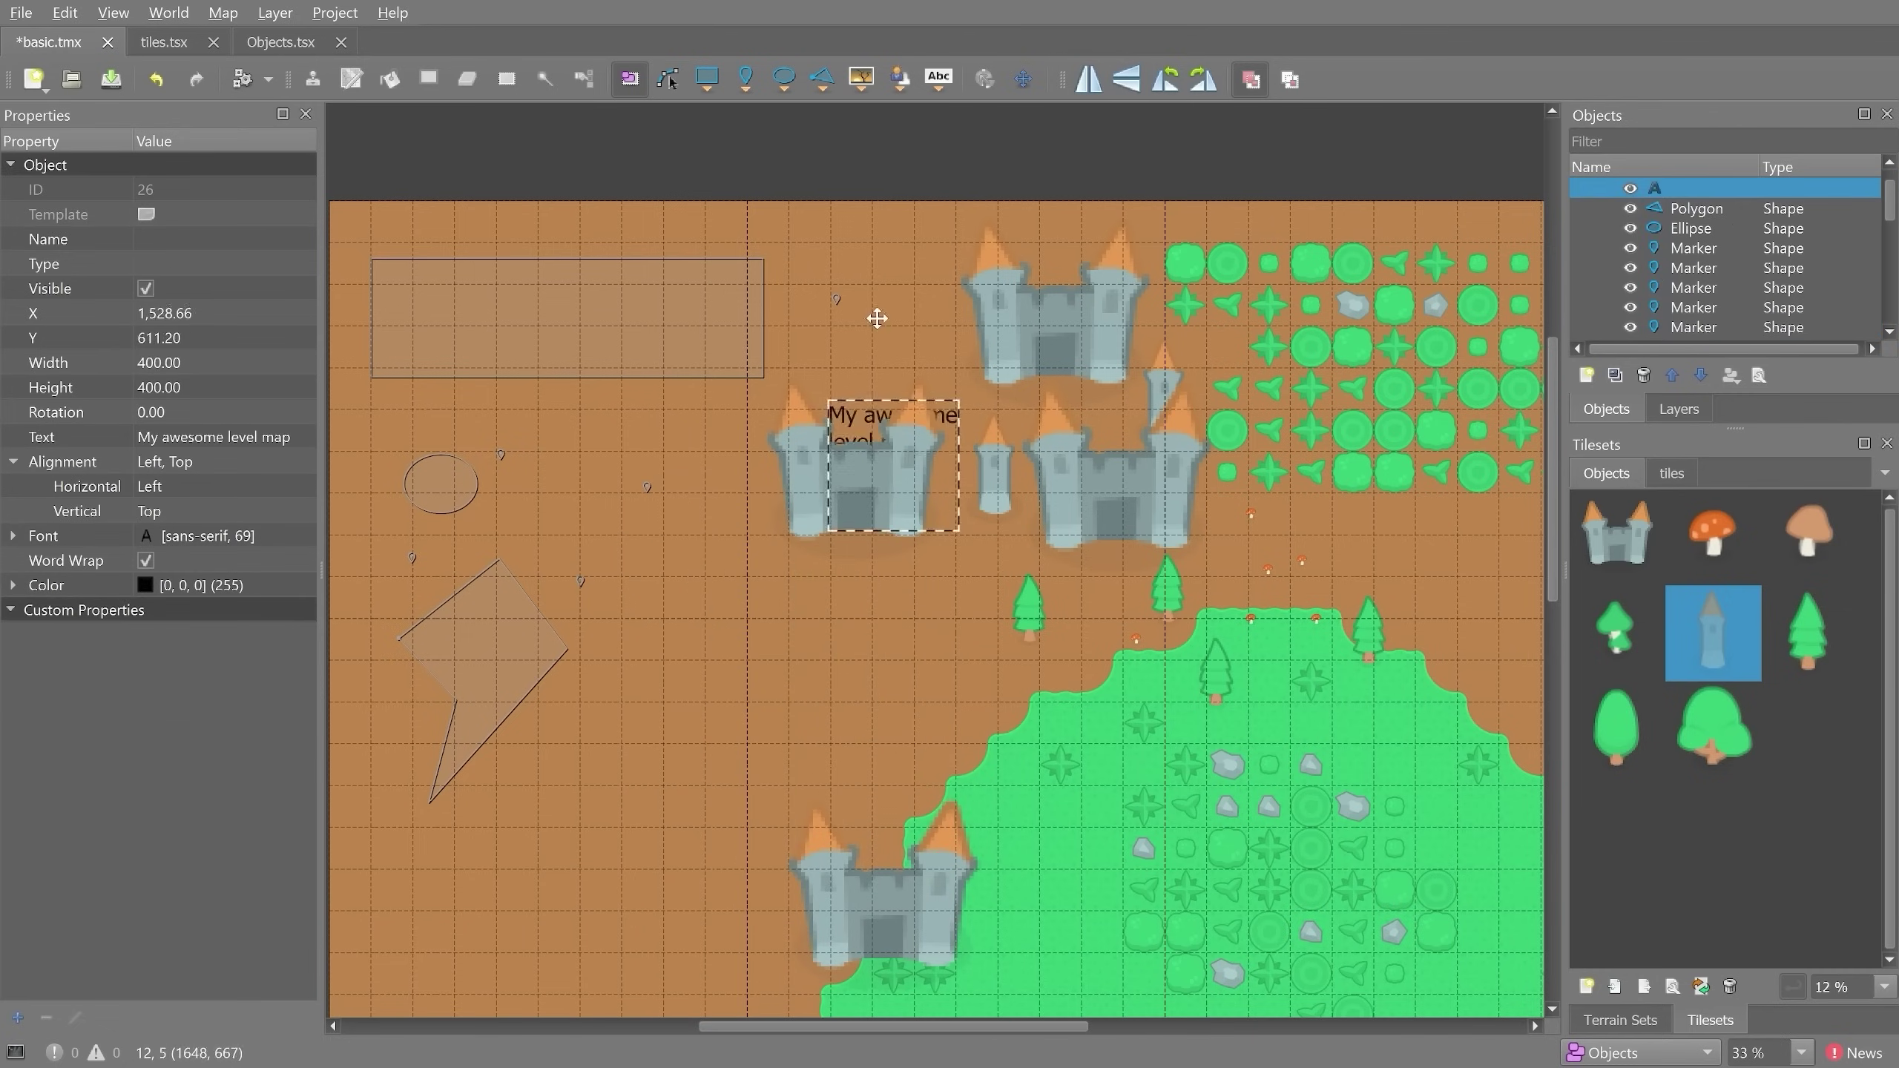
left_click_drag(877, 318, 841, 614)
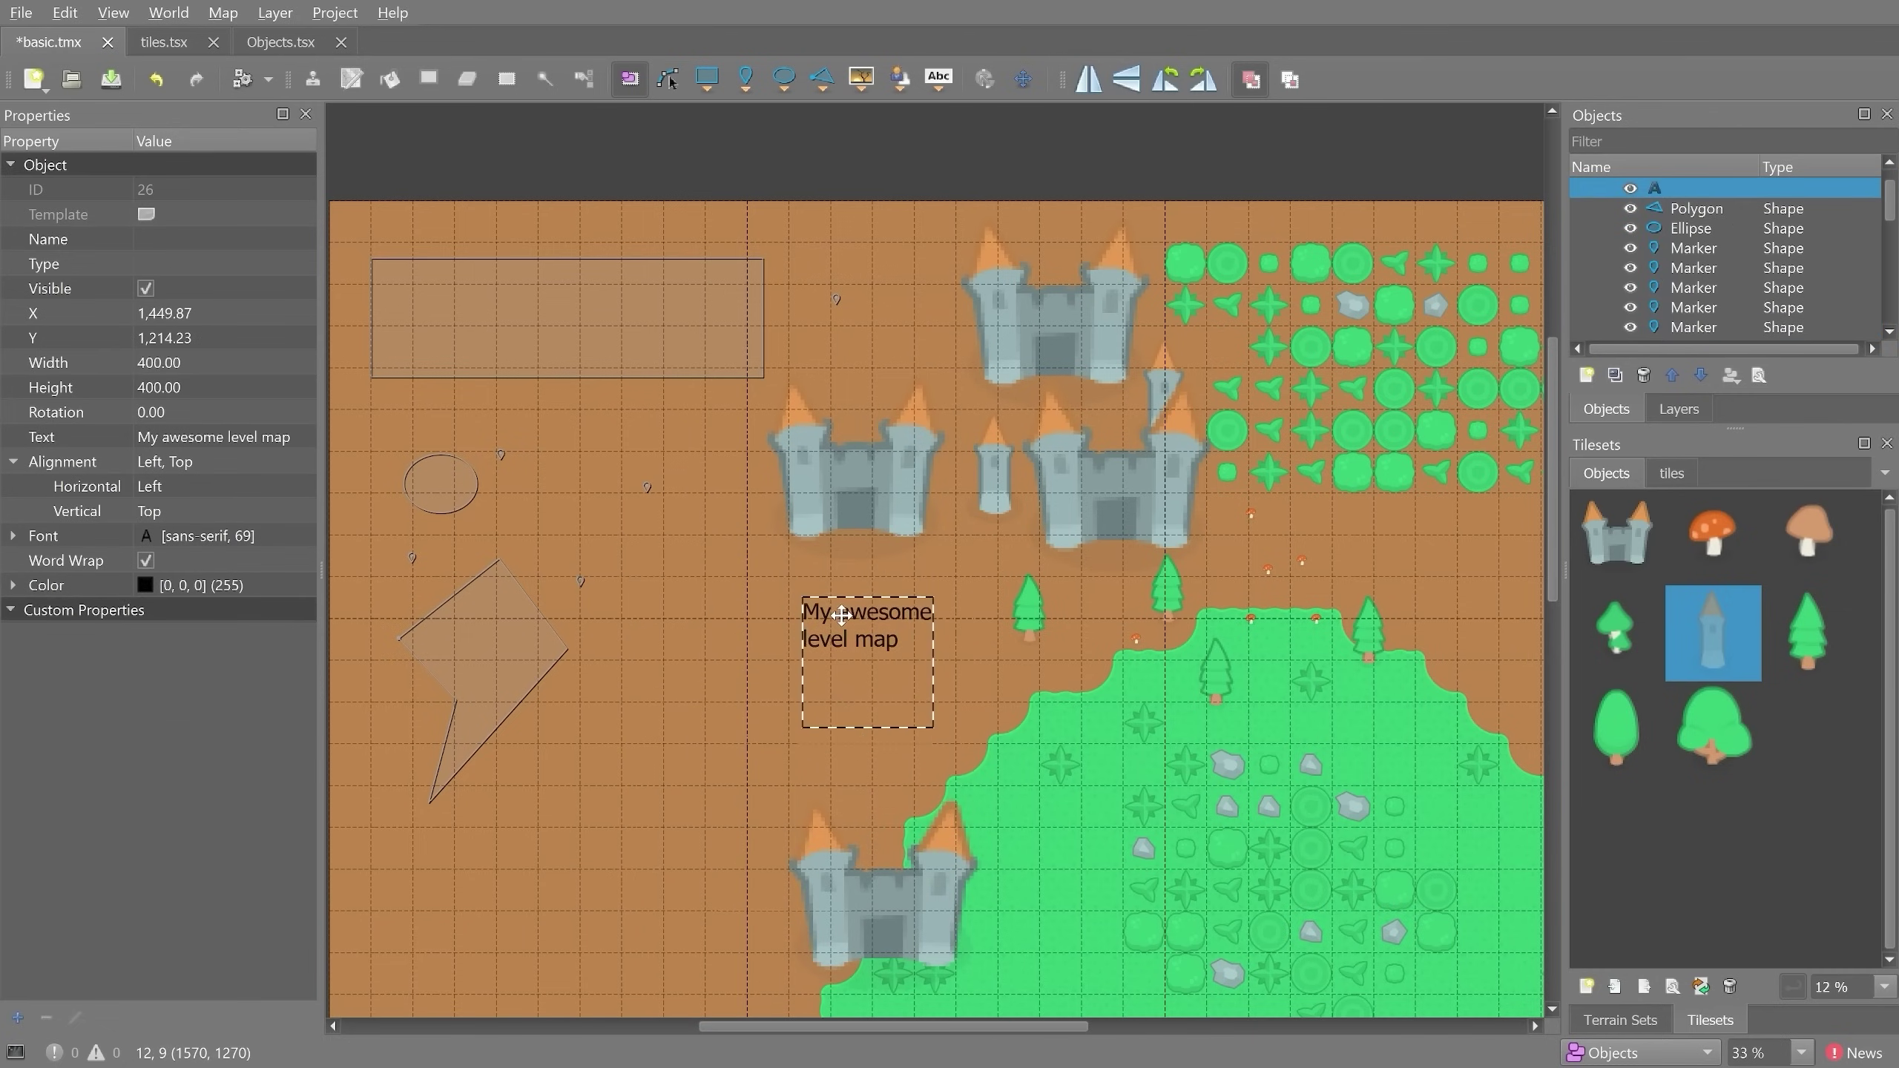
key("Escape")
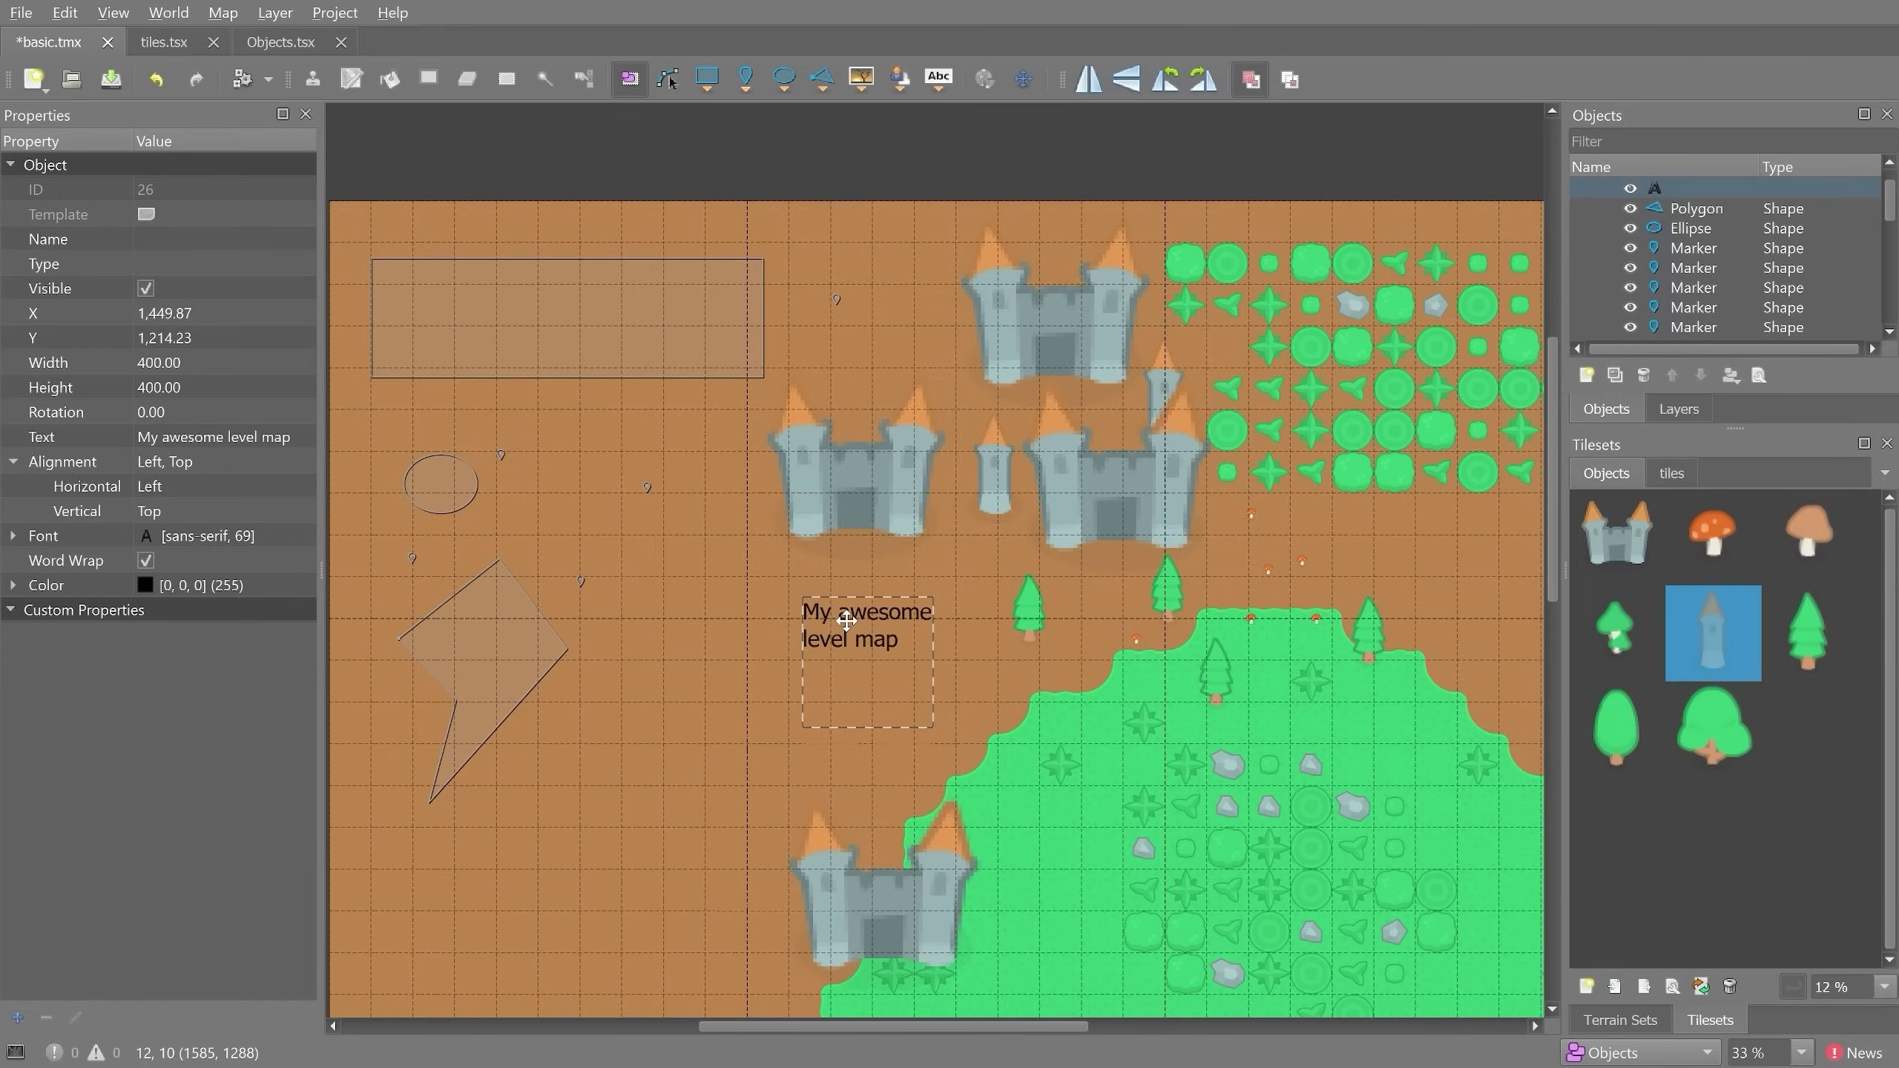
left_click(831, 581)
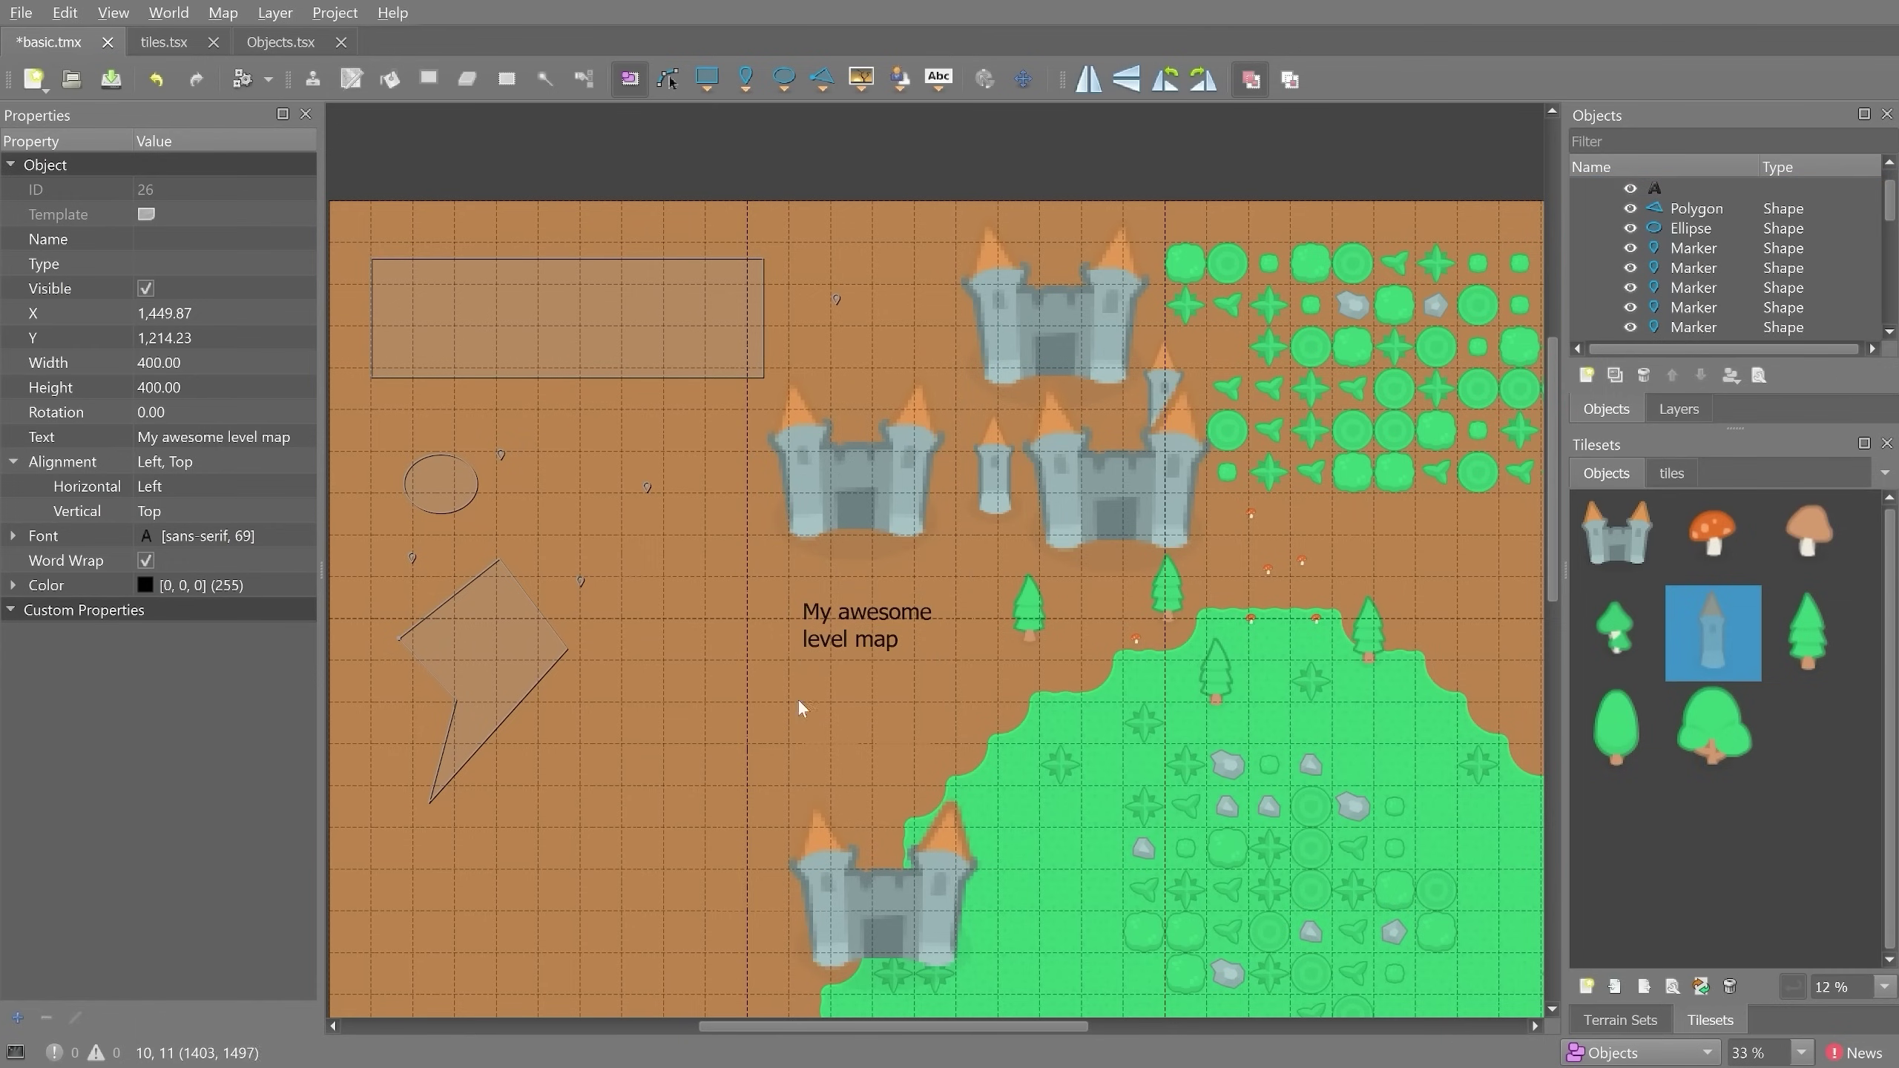
- Move the tower standing between the two middle castles so it overlaps the front right corner of the castle above the text
left_click(866, 645)
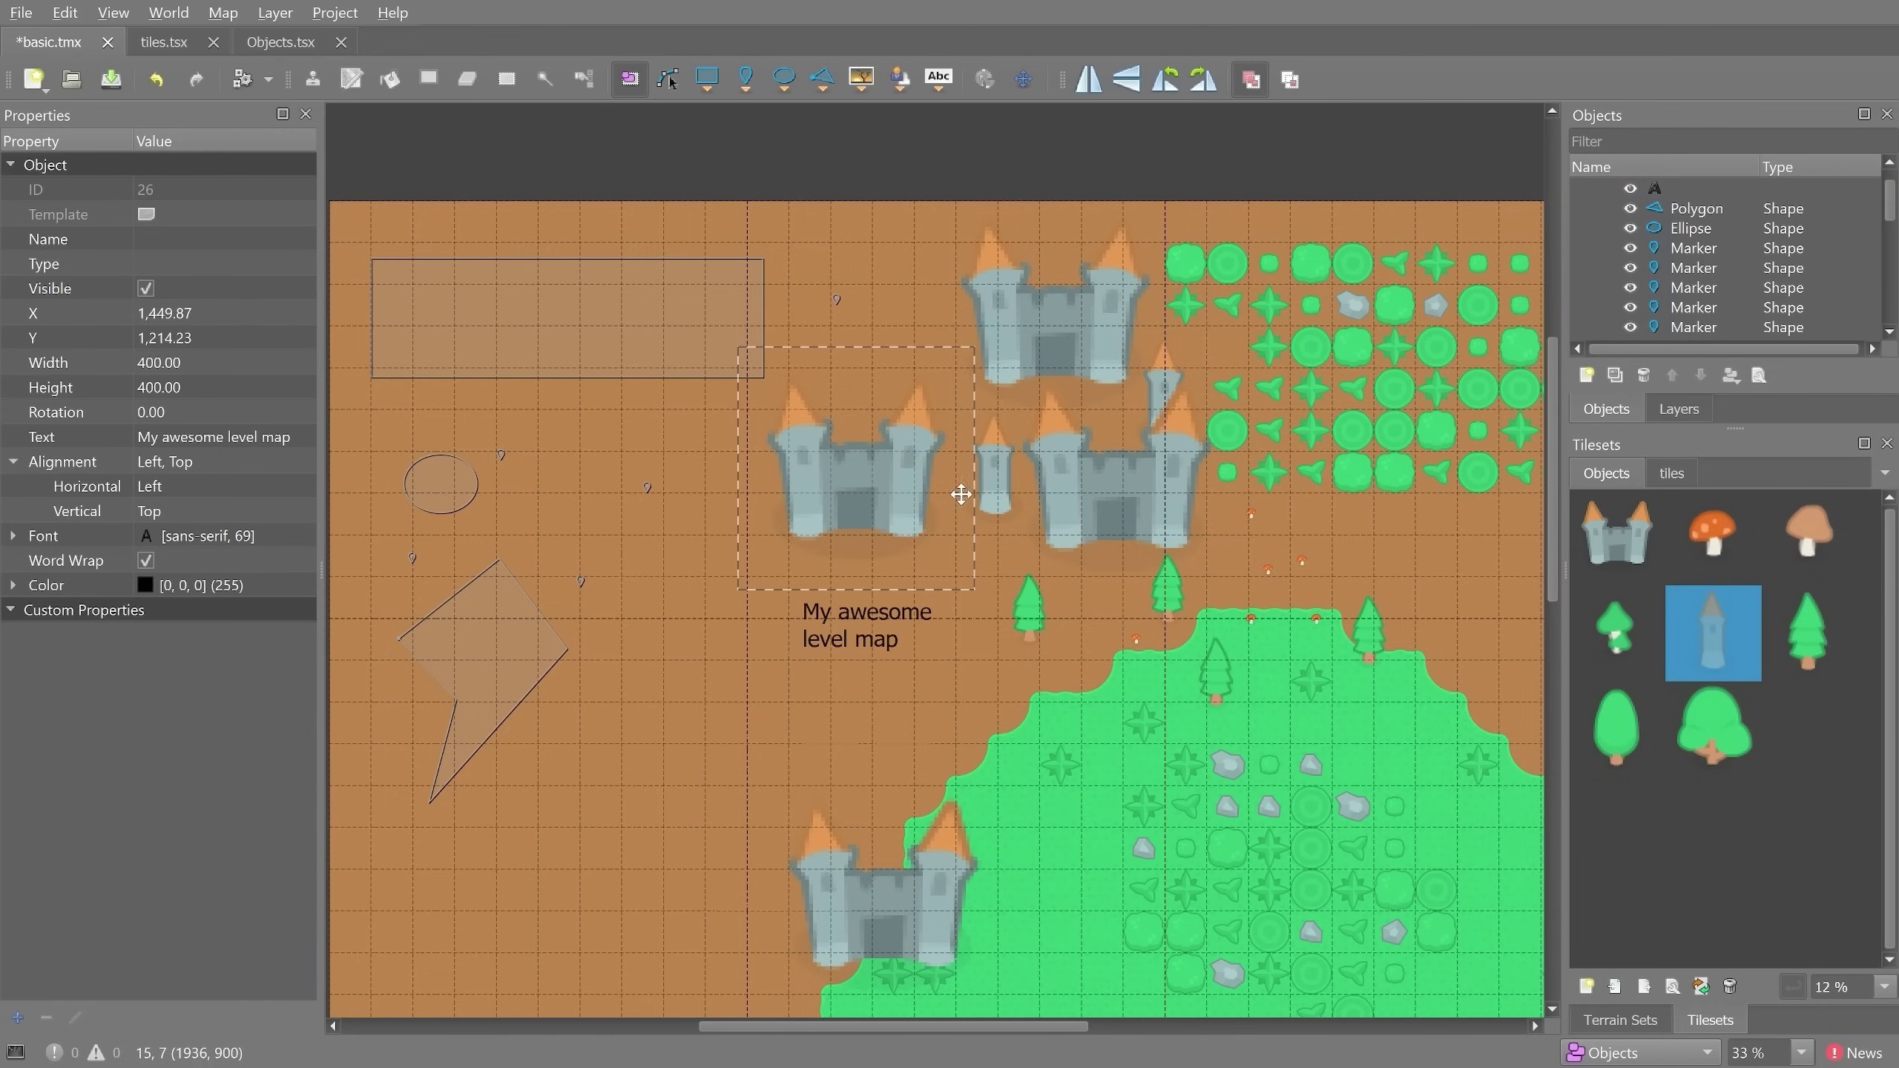
left_click(858, 471)
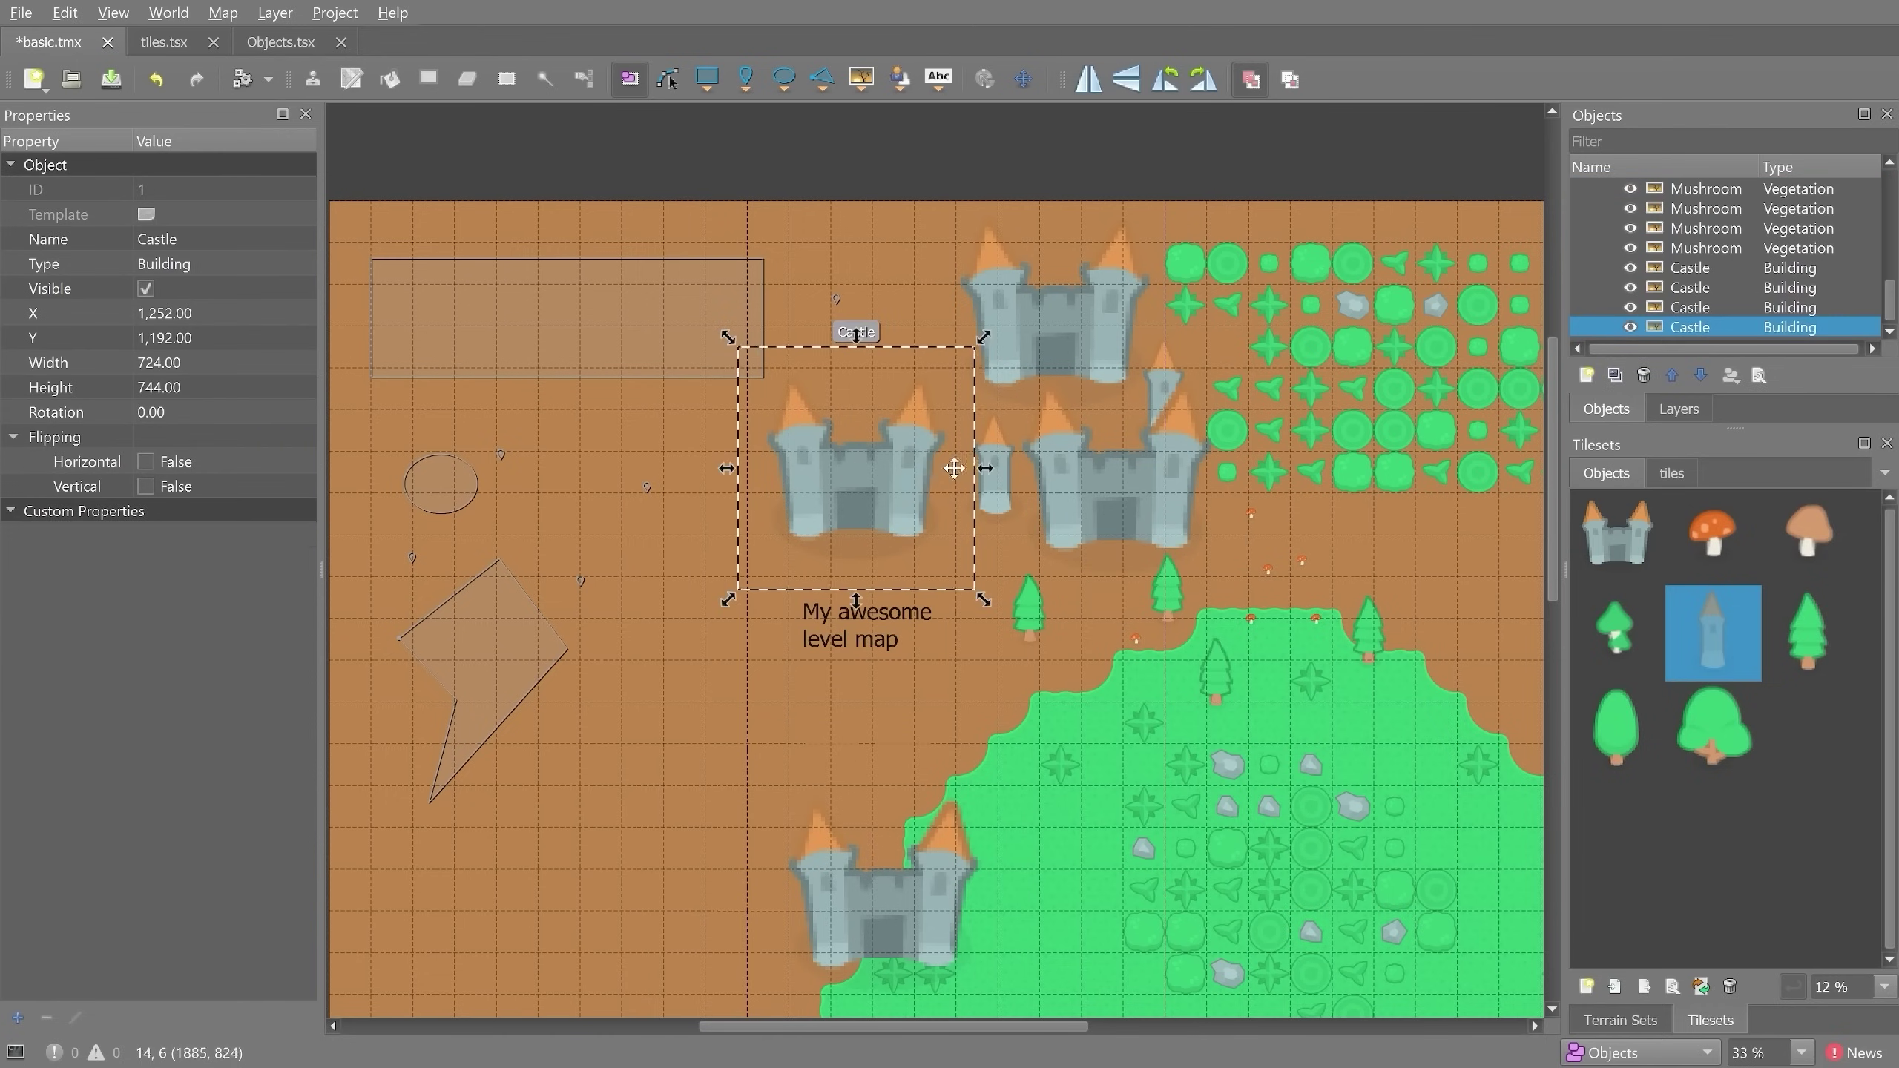
left_click(994, 468)
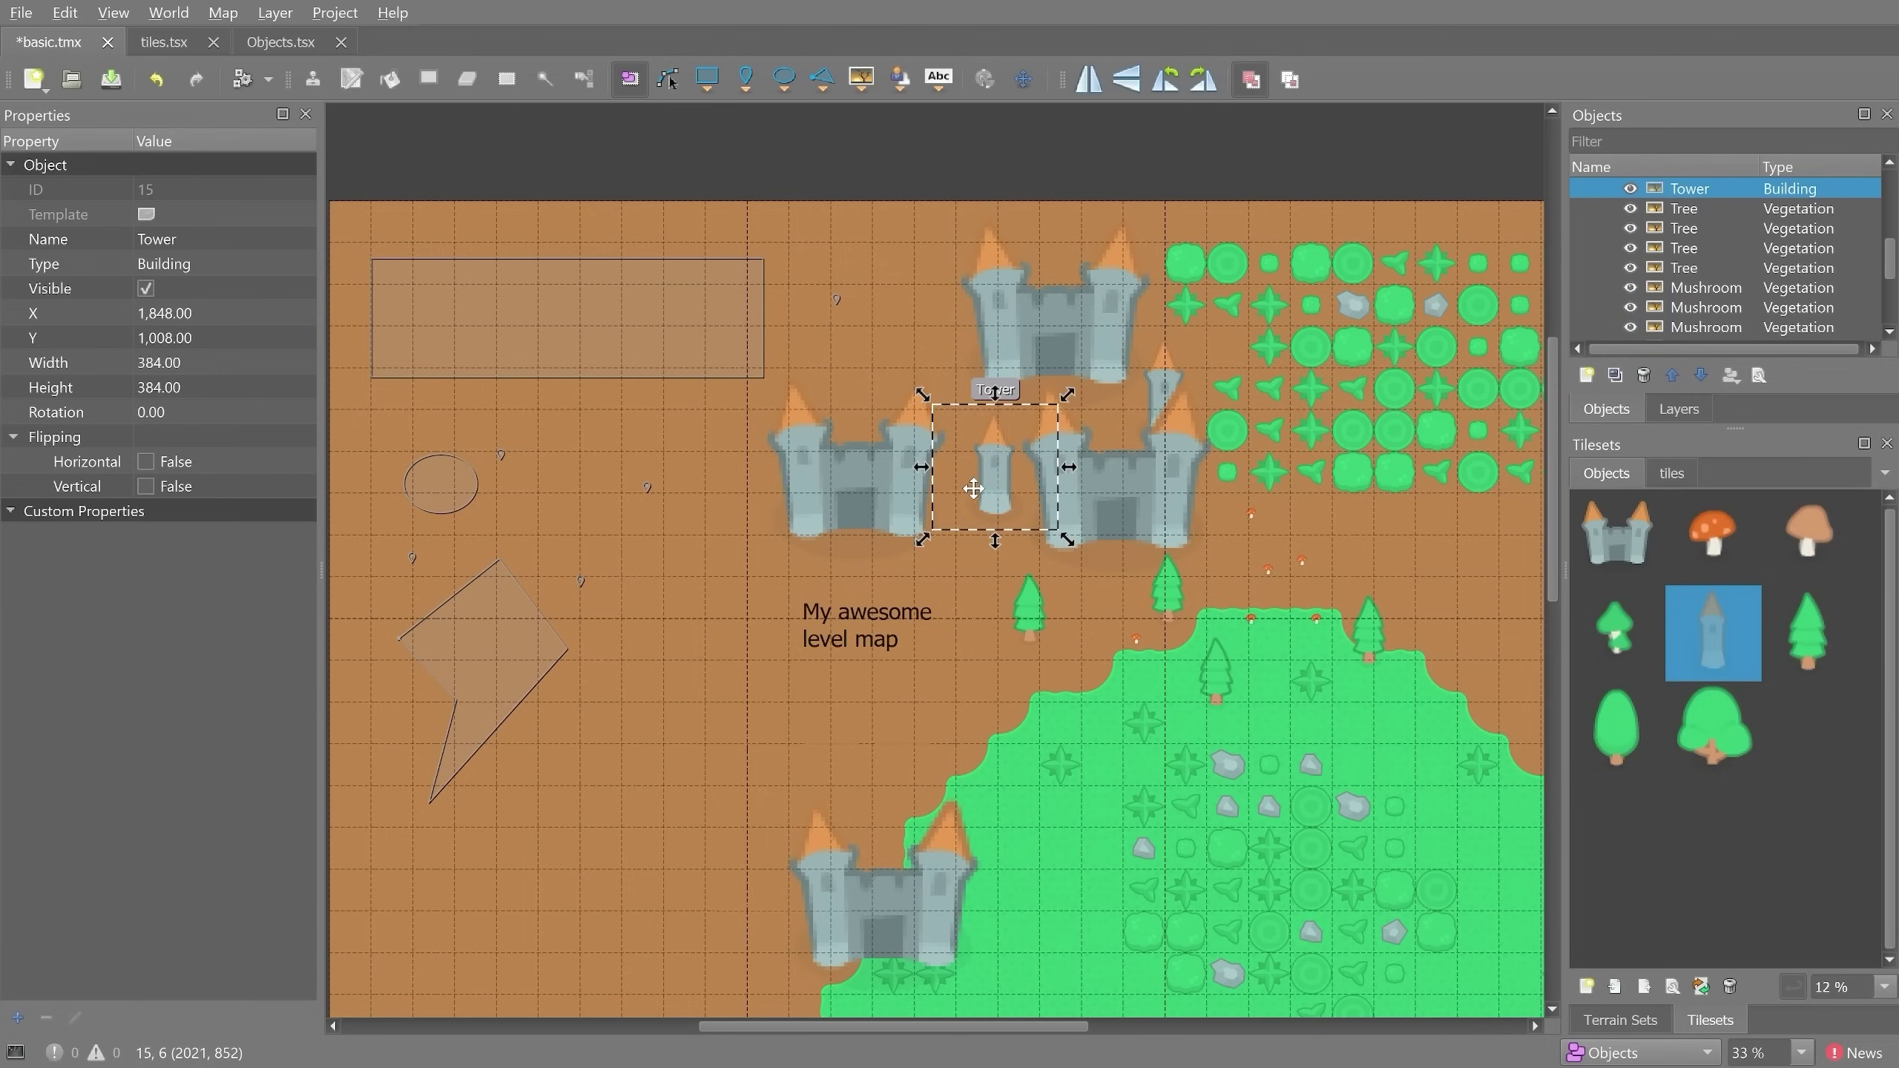
left_click_drag(986, 486, 909, 554)
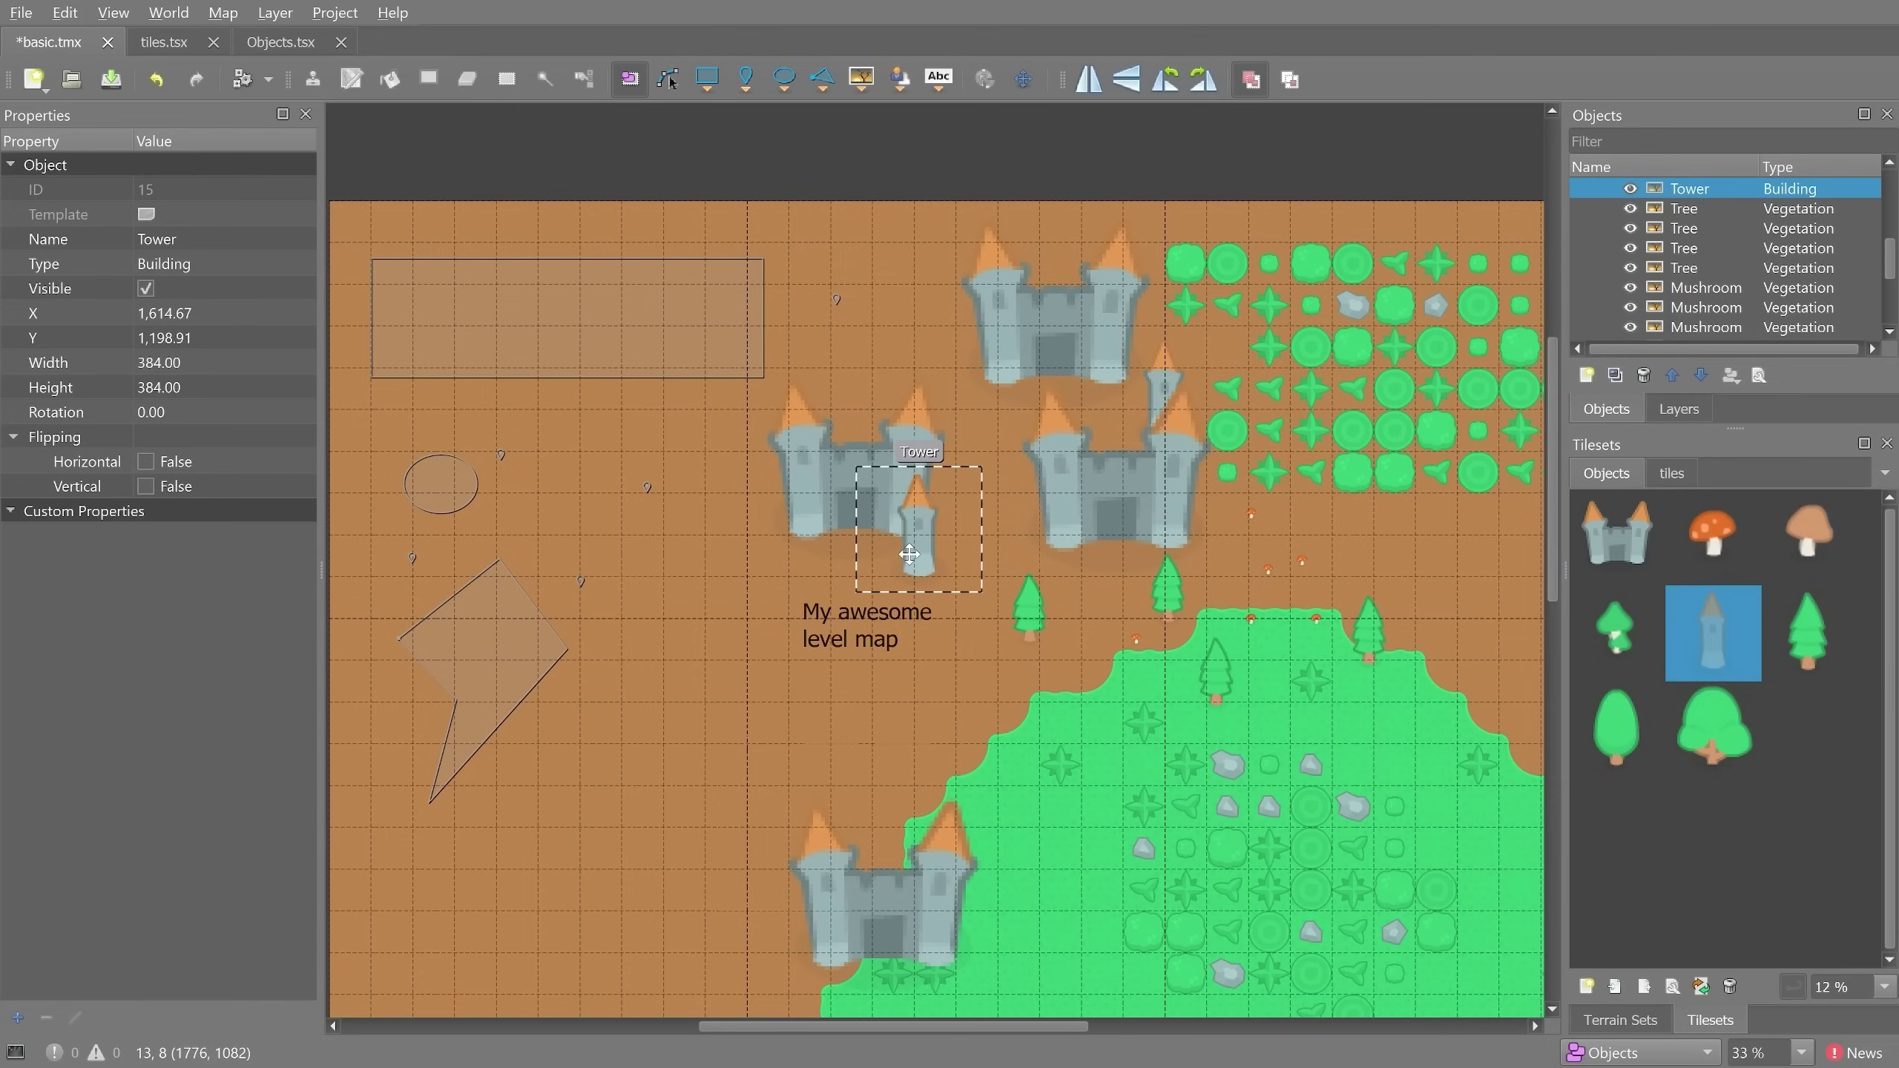
left_click(742, 599)
- Nudge the overlapping tower slightly right and down to about X 1666, Y 1215, then deselect it
scroll(946, 486, "up", 4, "ctrl")
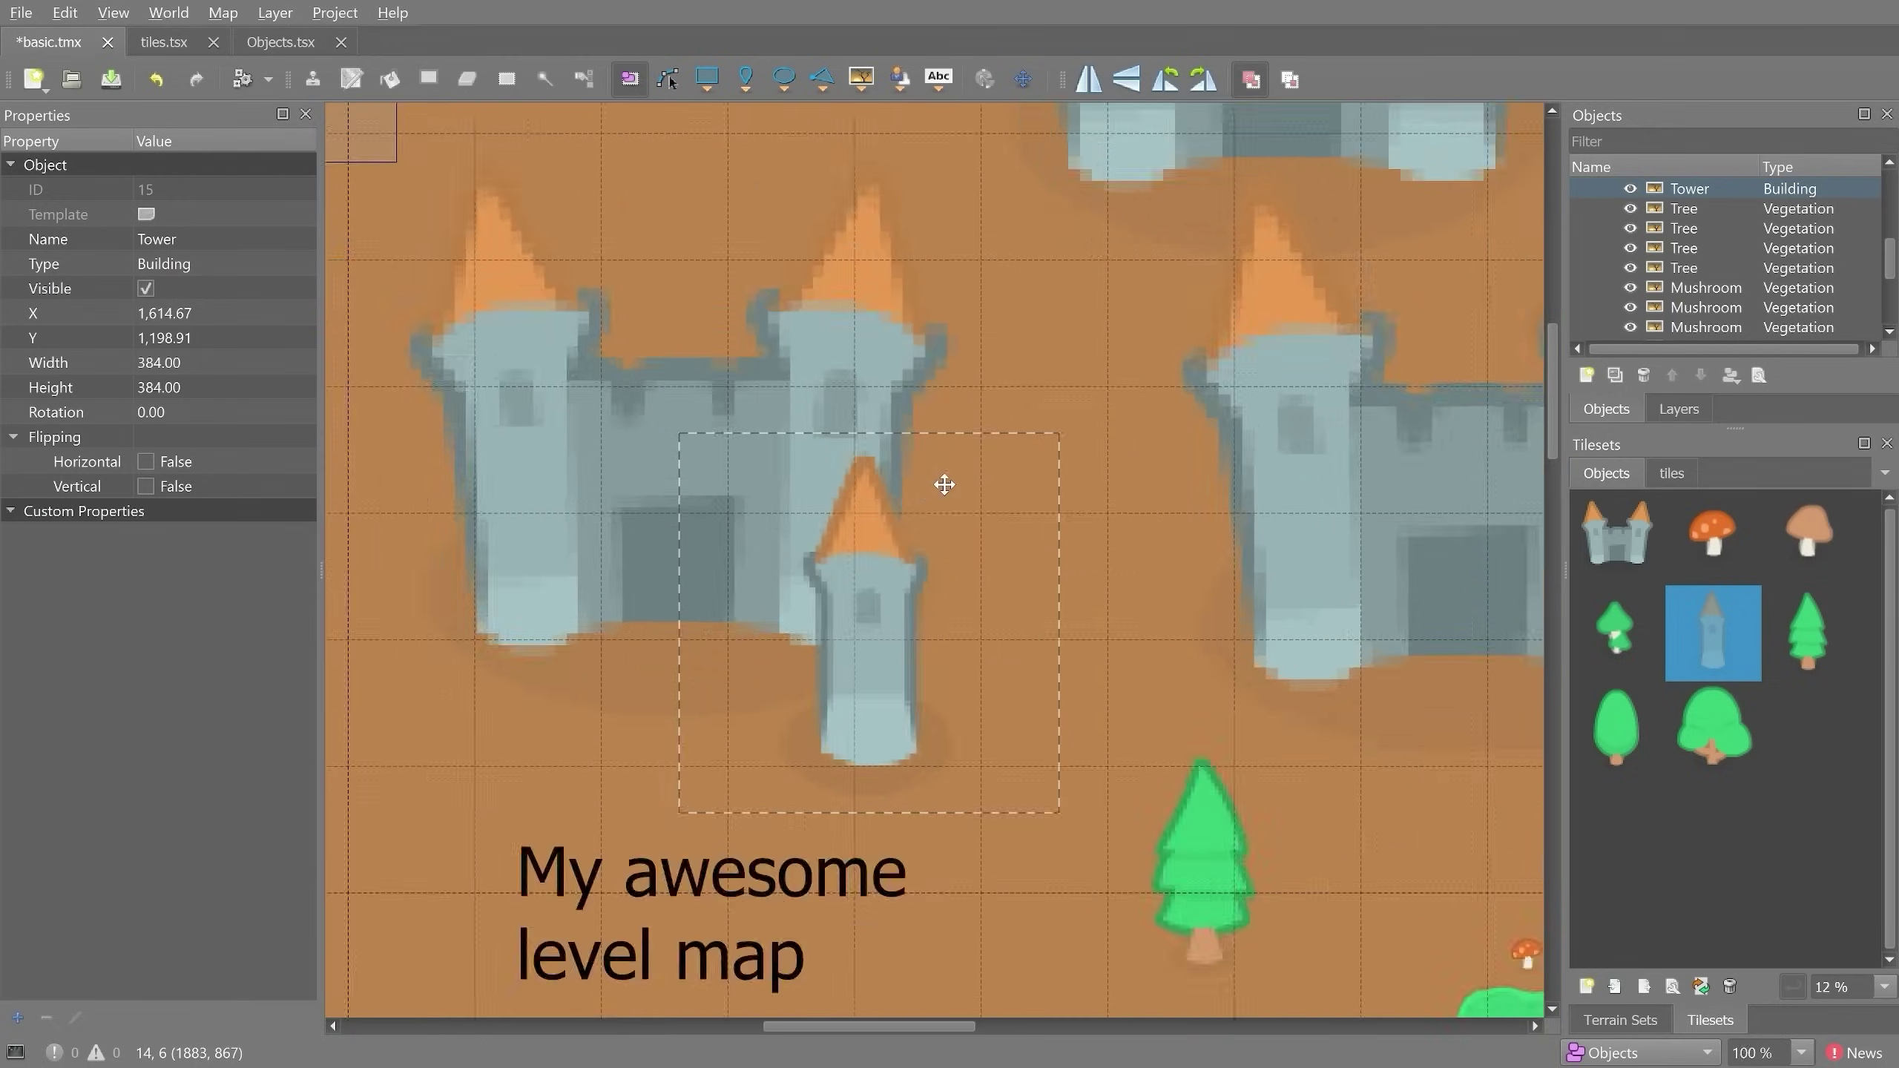
middle_click_drag(1176, 597, 1068, 534)
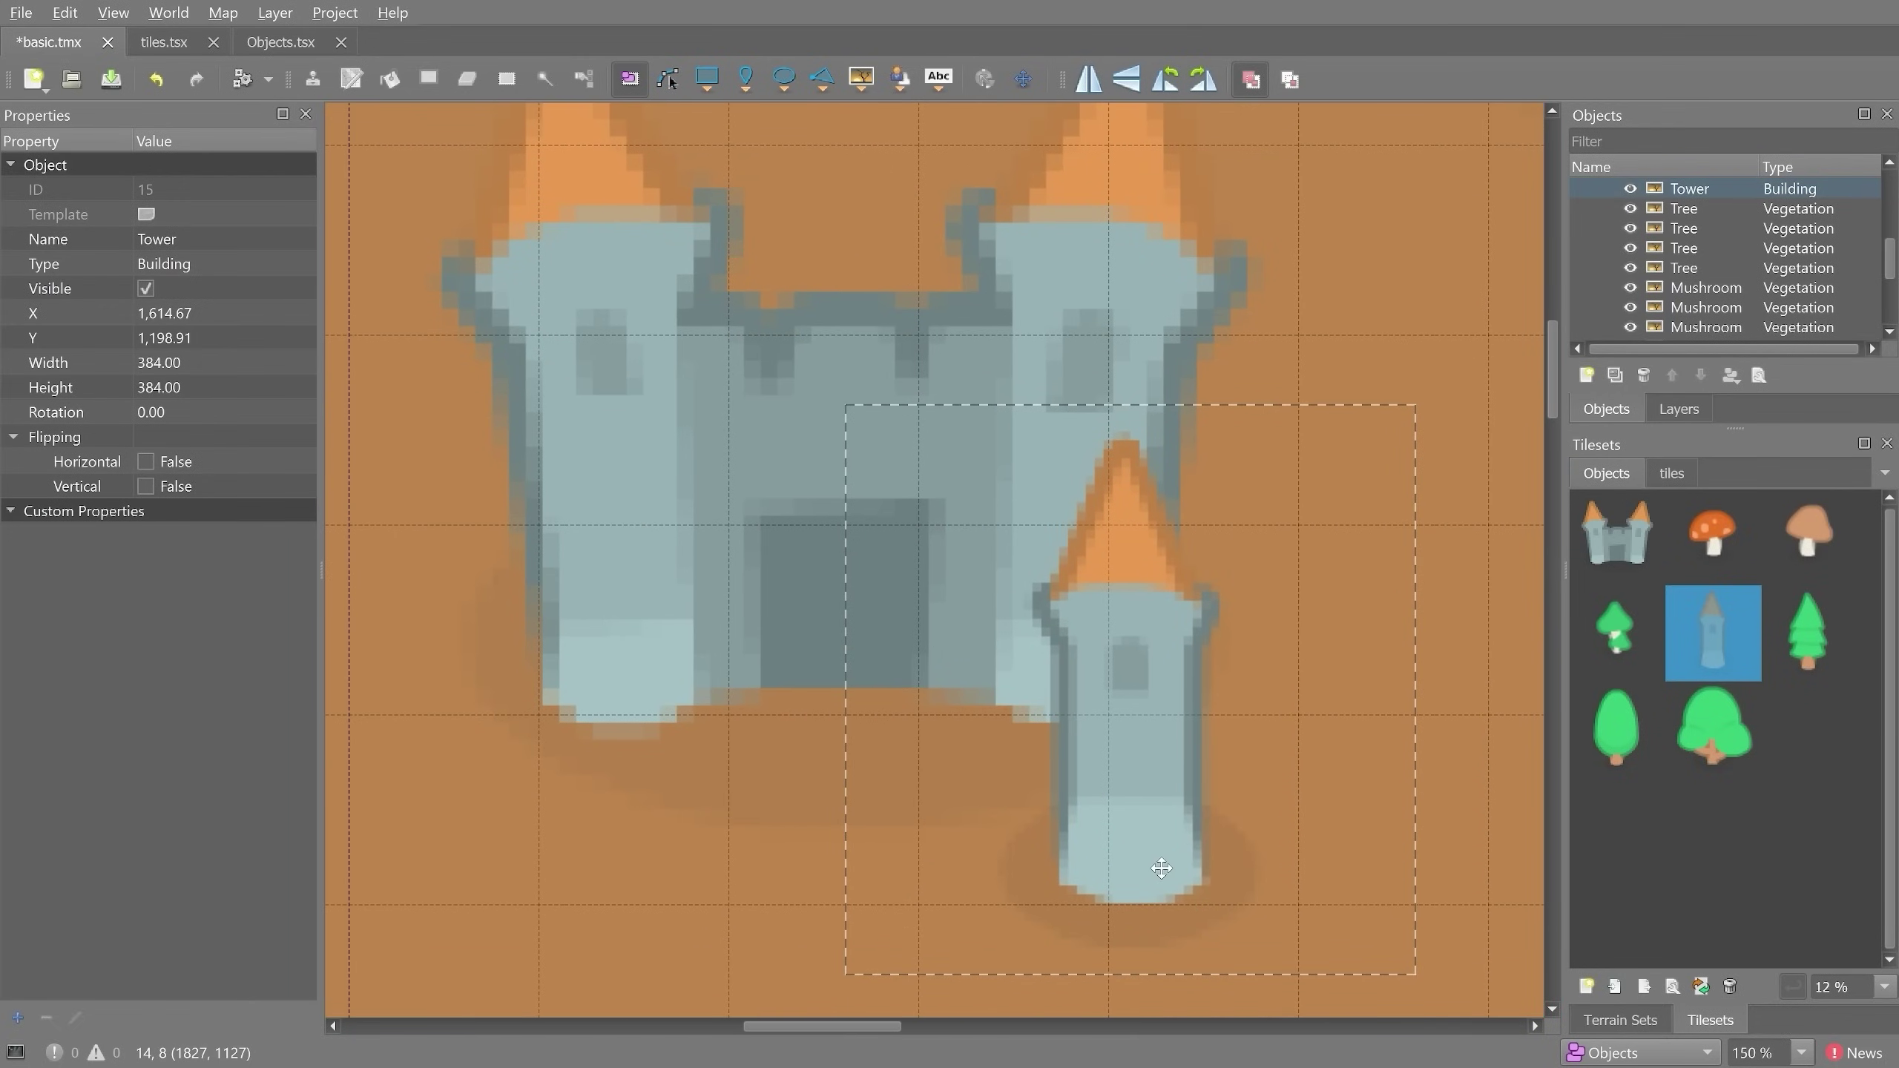
mouse_move(1170, 871)
left_mouse_down()
mouse_move(1202, 537)
mouse_move(1226, 478)
mouse_move(1281, 504)
mouse_move(1230, 830)
mouse_move(1232, 516)
mouse_move(1166, 844)
mouse_move(1145, 513)
mouse_move(1133, 899)
mouse_move(1136, 454)
mouse_move(1136, 766)
mouse_move(1135, 575)
mouse_move(1157, 572)
mouse_move(1204, 866)
left_mouse_up()
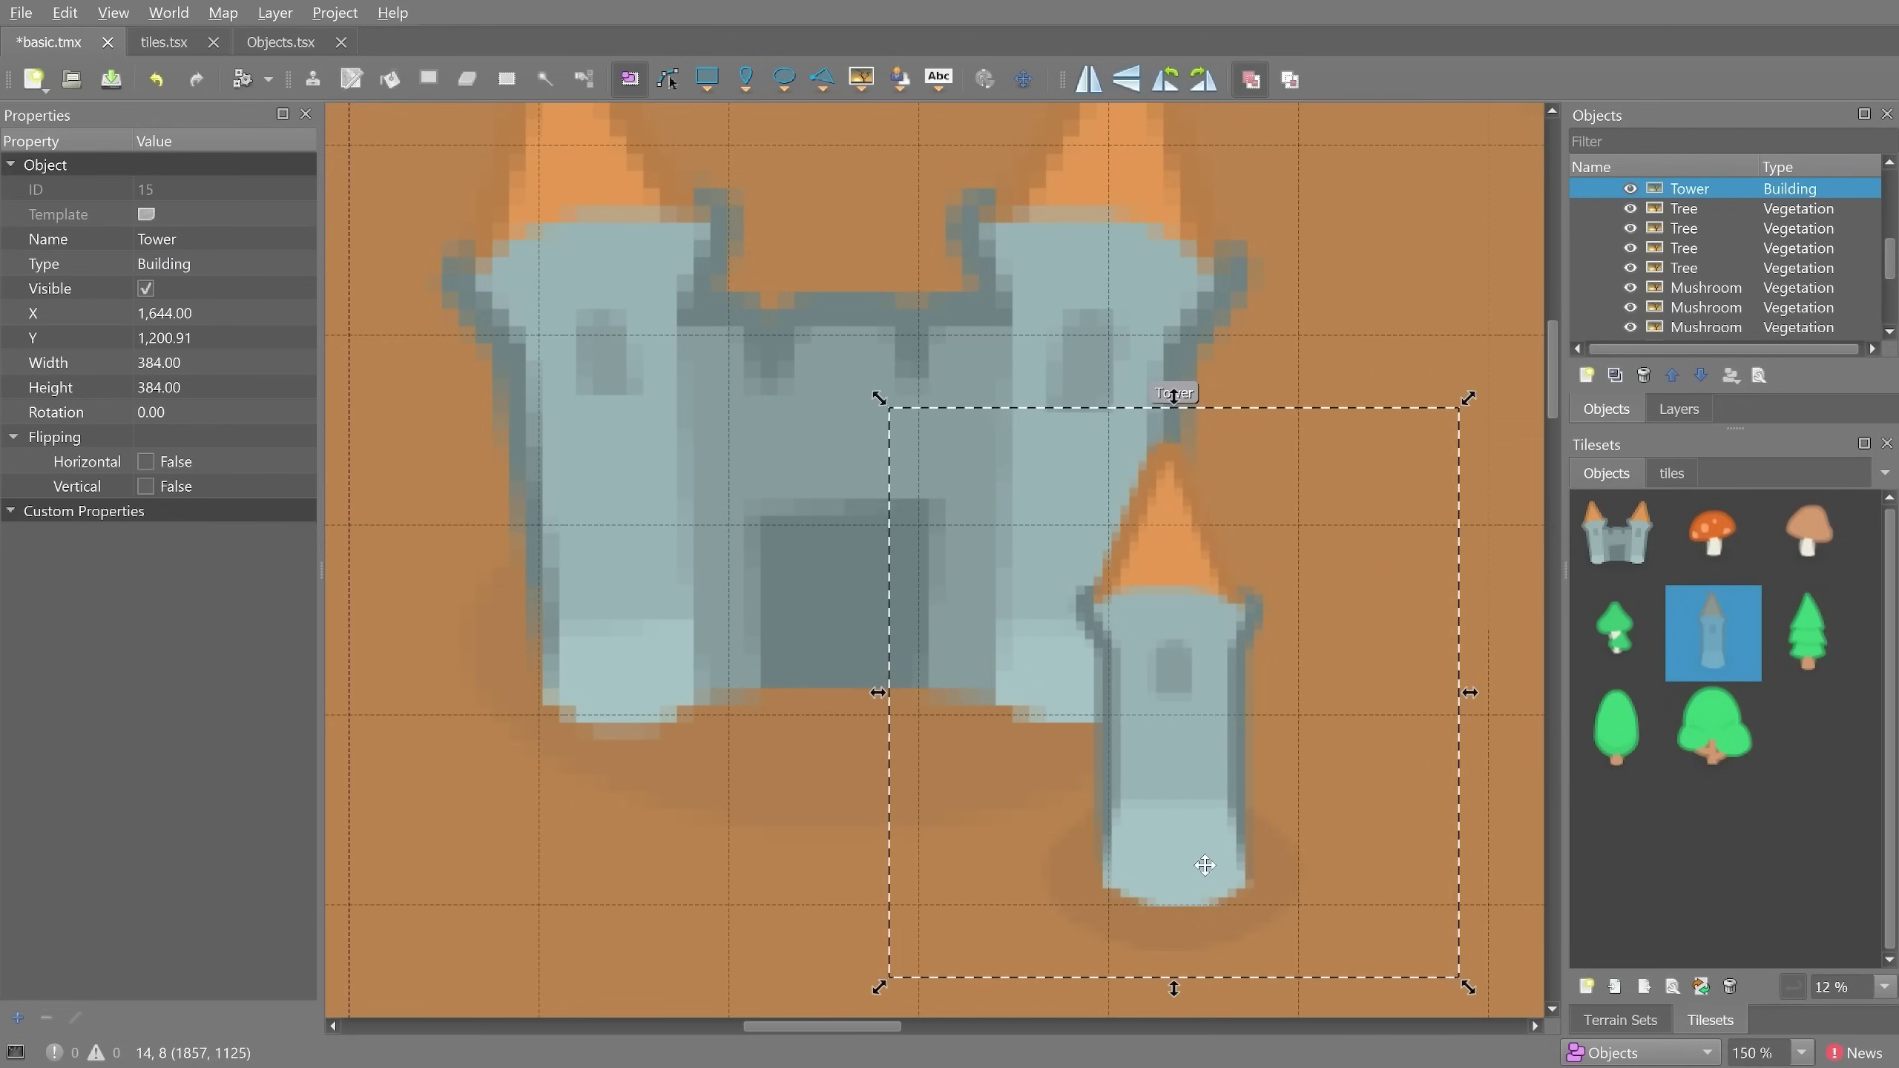
scroll(1167, 760, "down", 3, "ctrl")
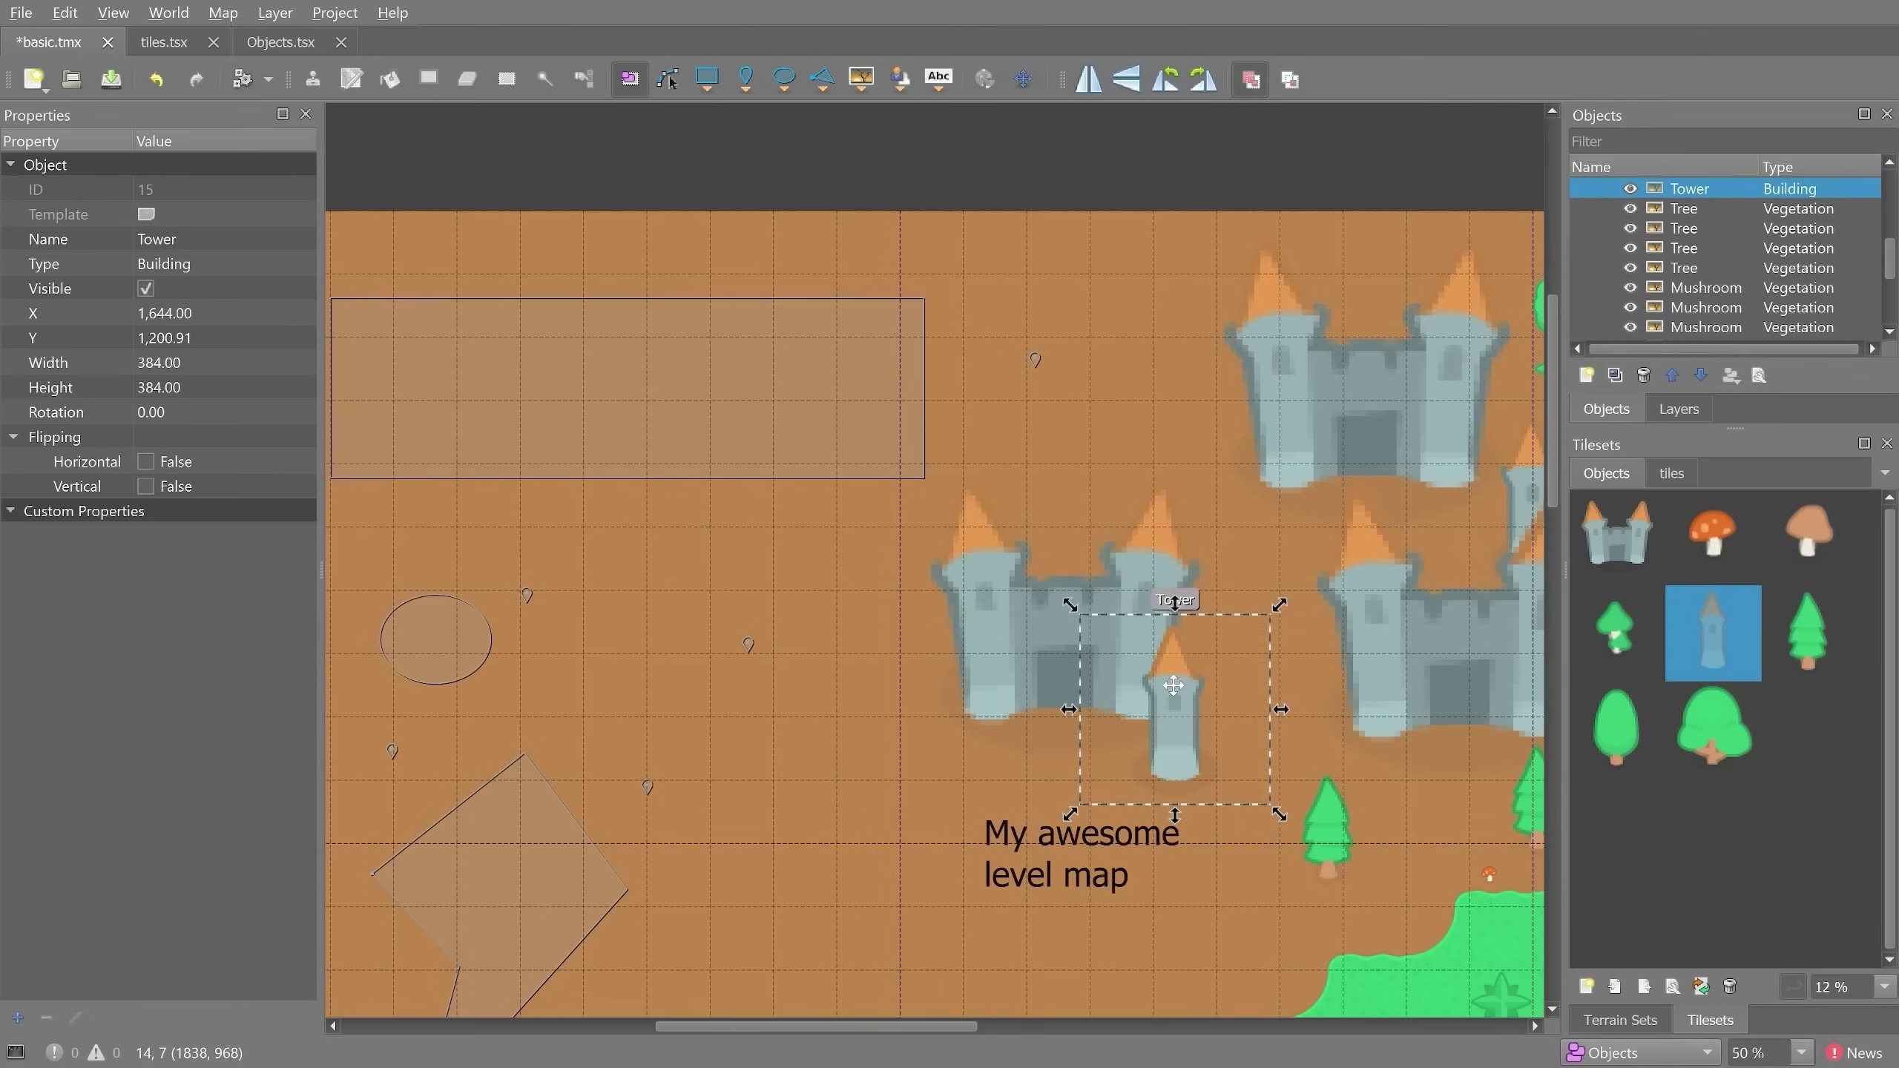
mouse_move(1196, 734)
left_mouse_down()
mouse_move(1140, 550)
mouse_move(1062, 729)
mouse_move(1192, 597)
mouse_move(995, 679)
mouse_move(1131, 750)
mouse_move(1127, 594)
mouse_move(1076, 729)
mouse_move(1208, 746)
left_mouse_up()
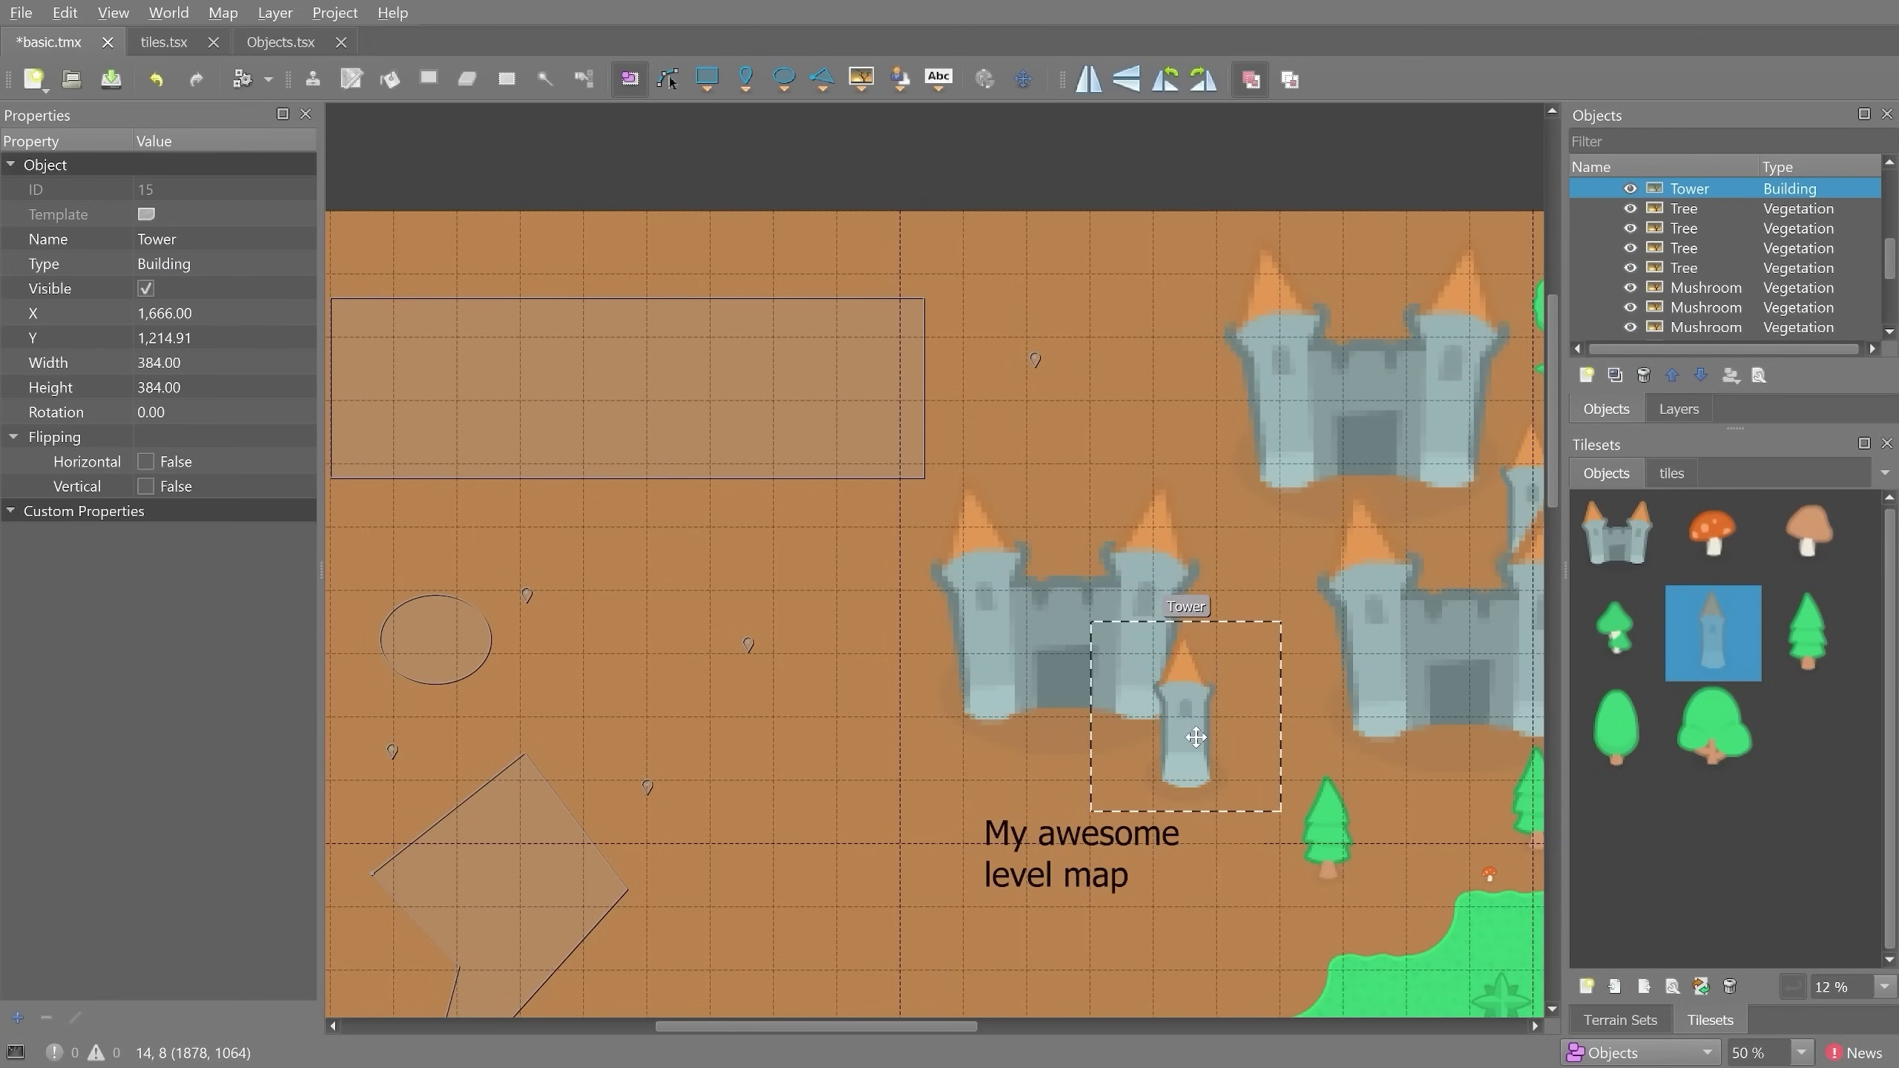
left_click(983, 774)
left_click(953, 831)
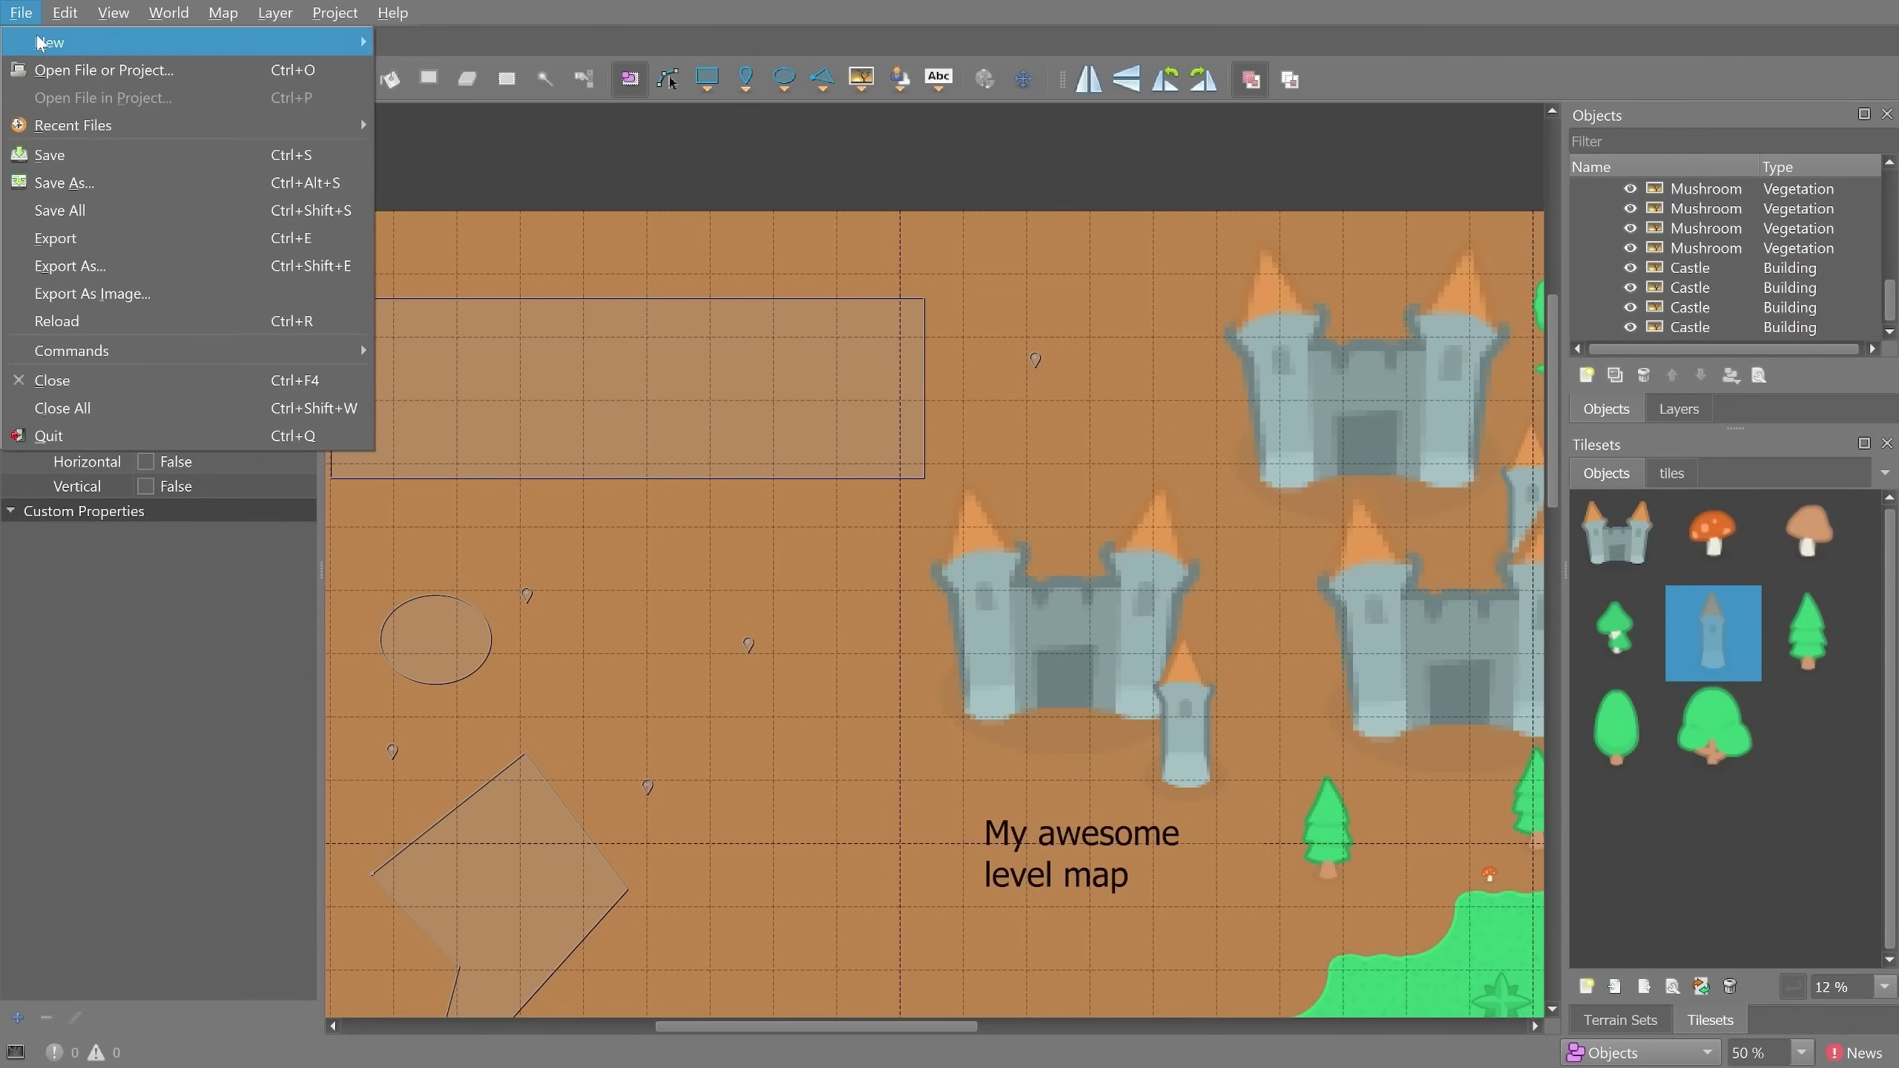
- Examine the tile render order options for a new map, keep Right Down, and leave without creating a map
mouse_move(153, 43)
left_click(422, 40)
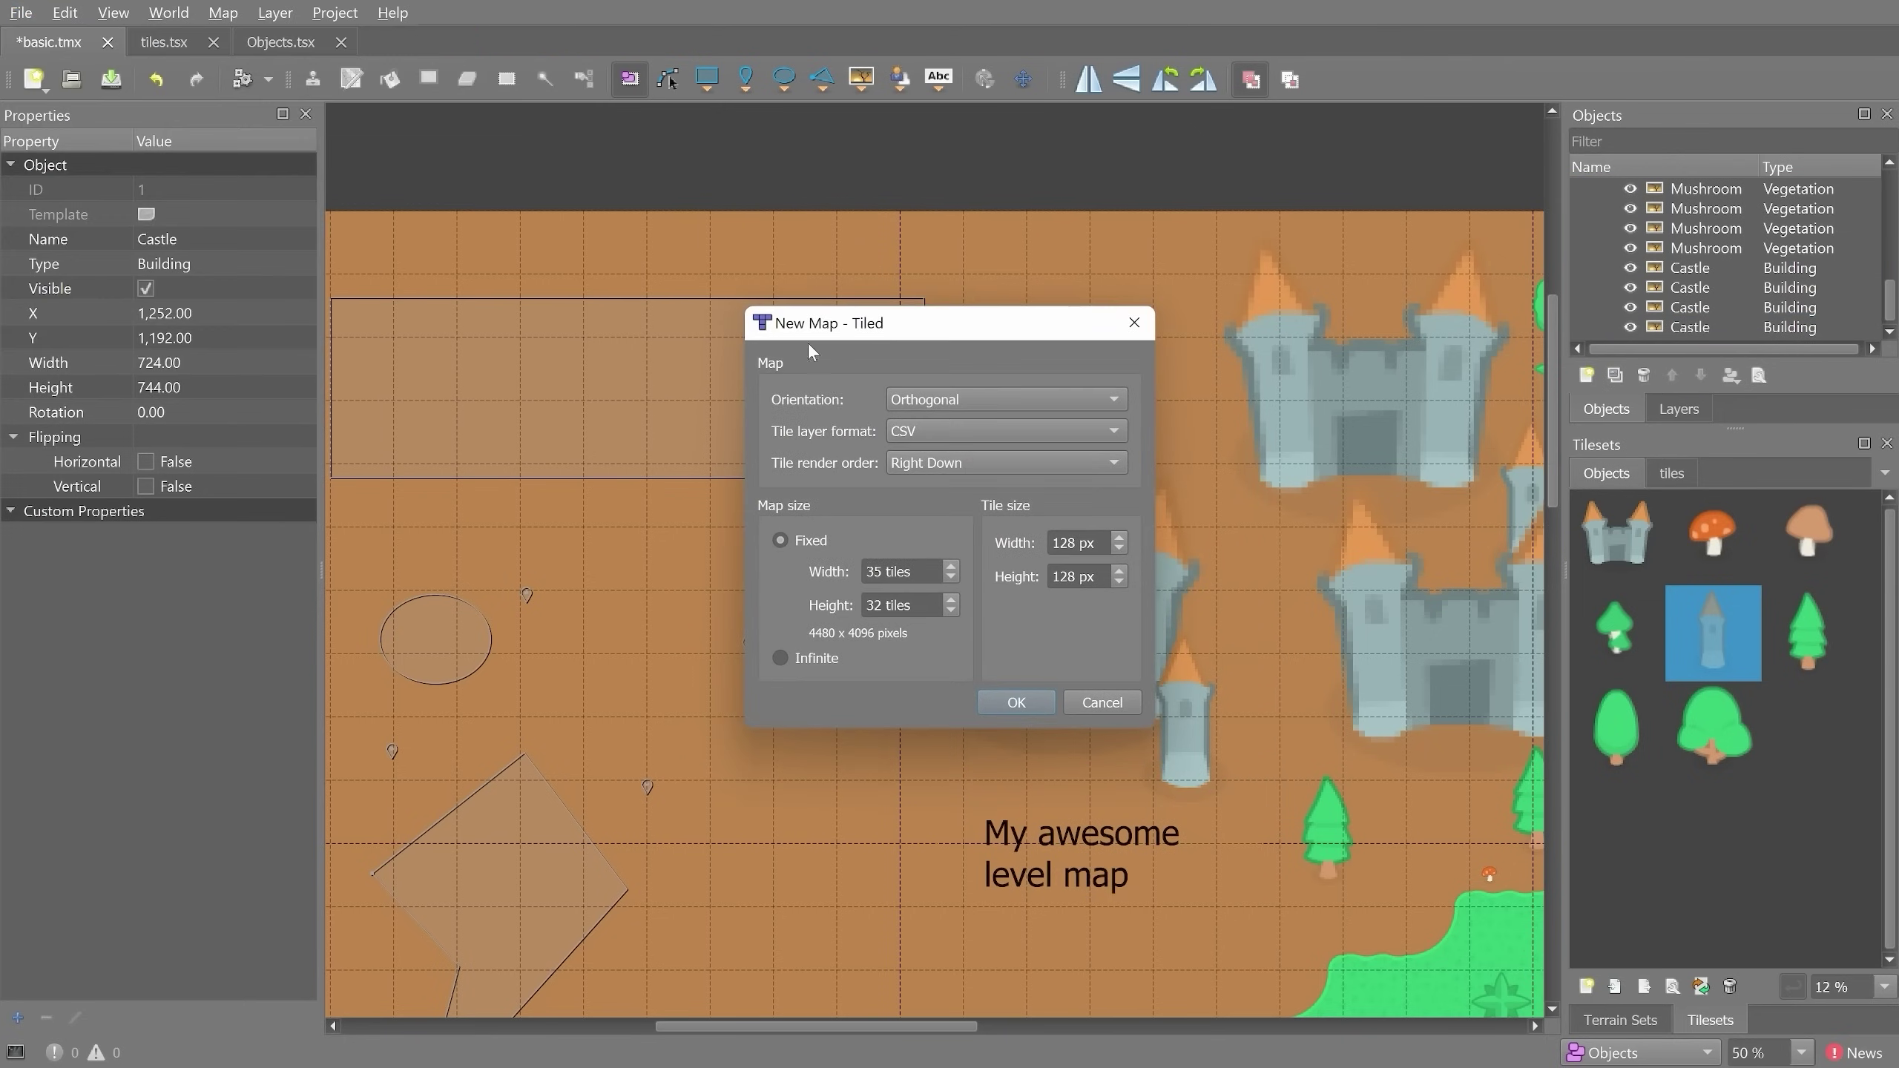
left_click(952, 464)
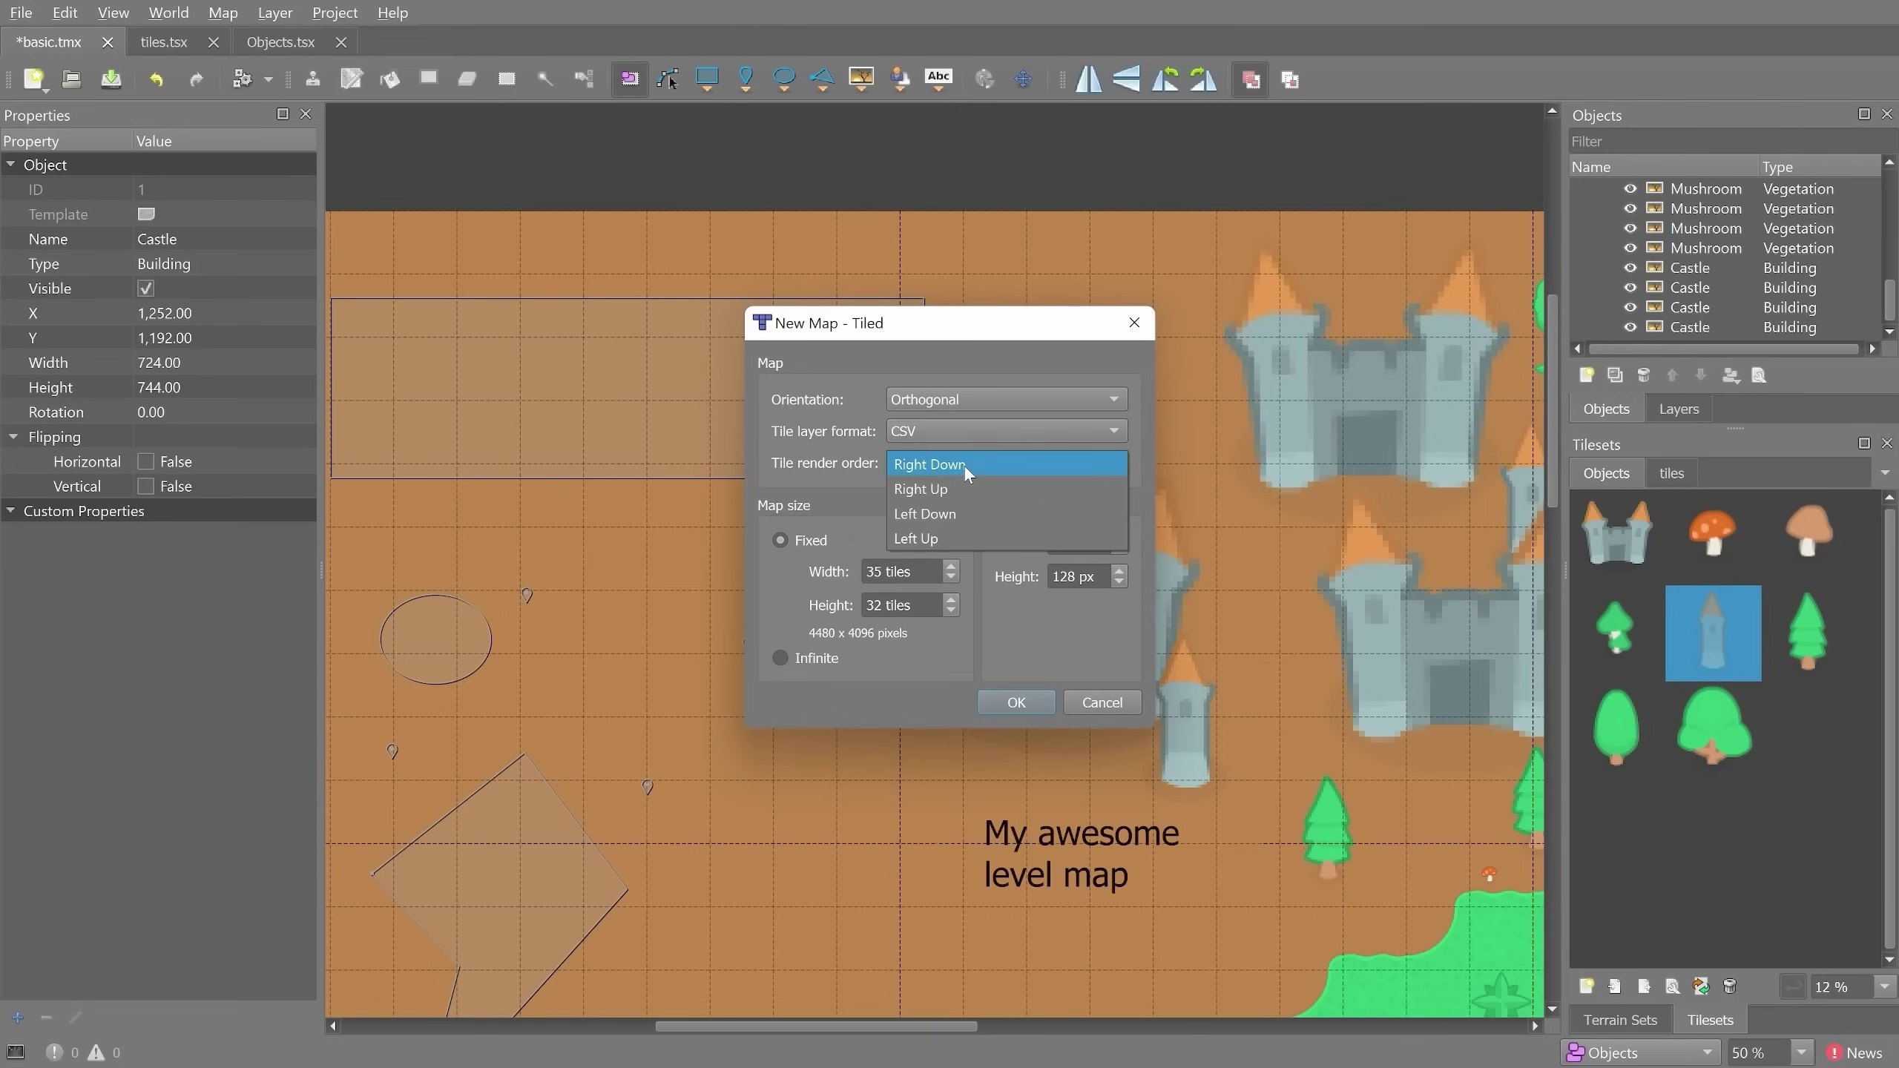
left_click(913, 464)
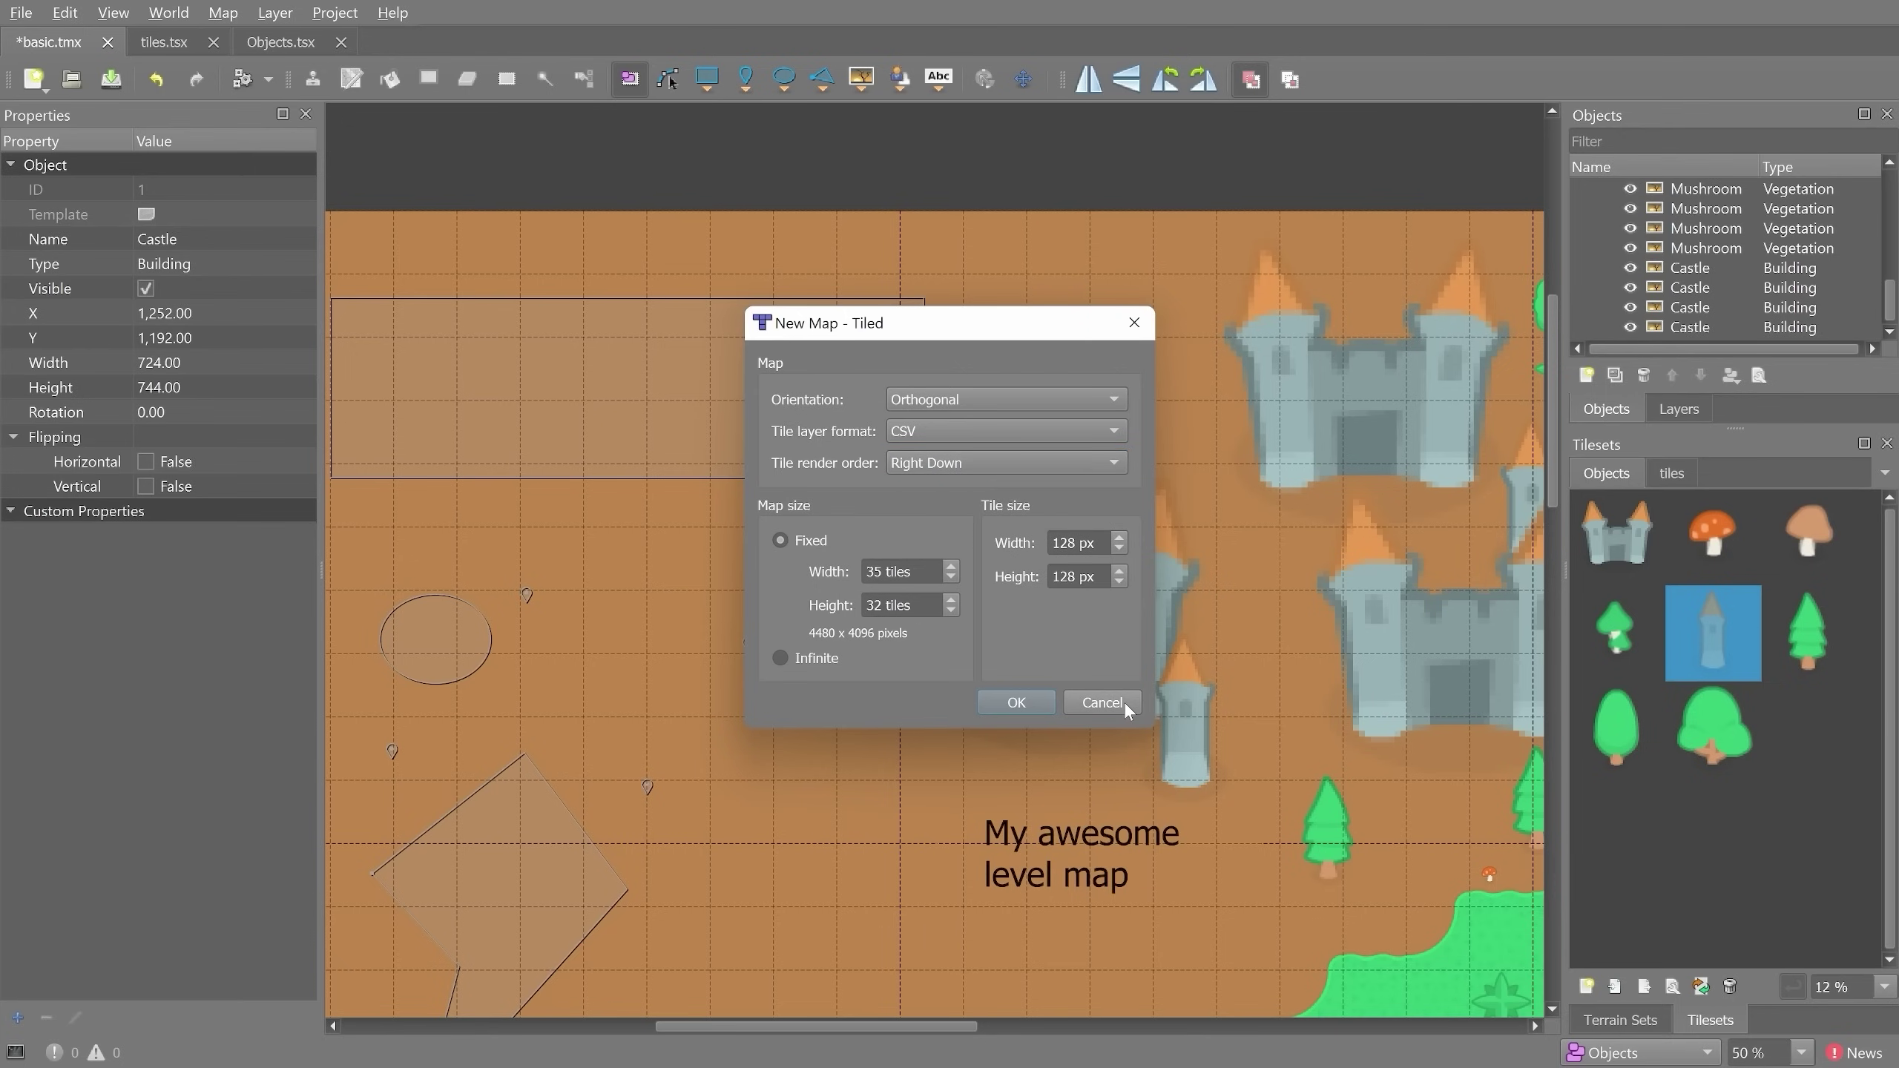
left_click(1102, 702)
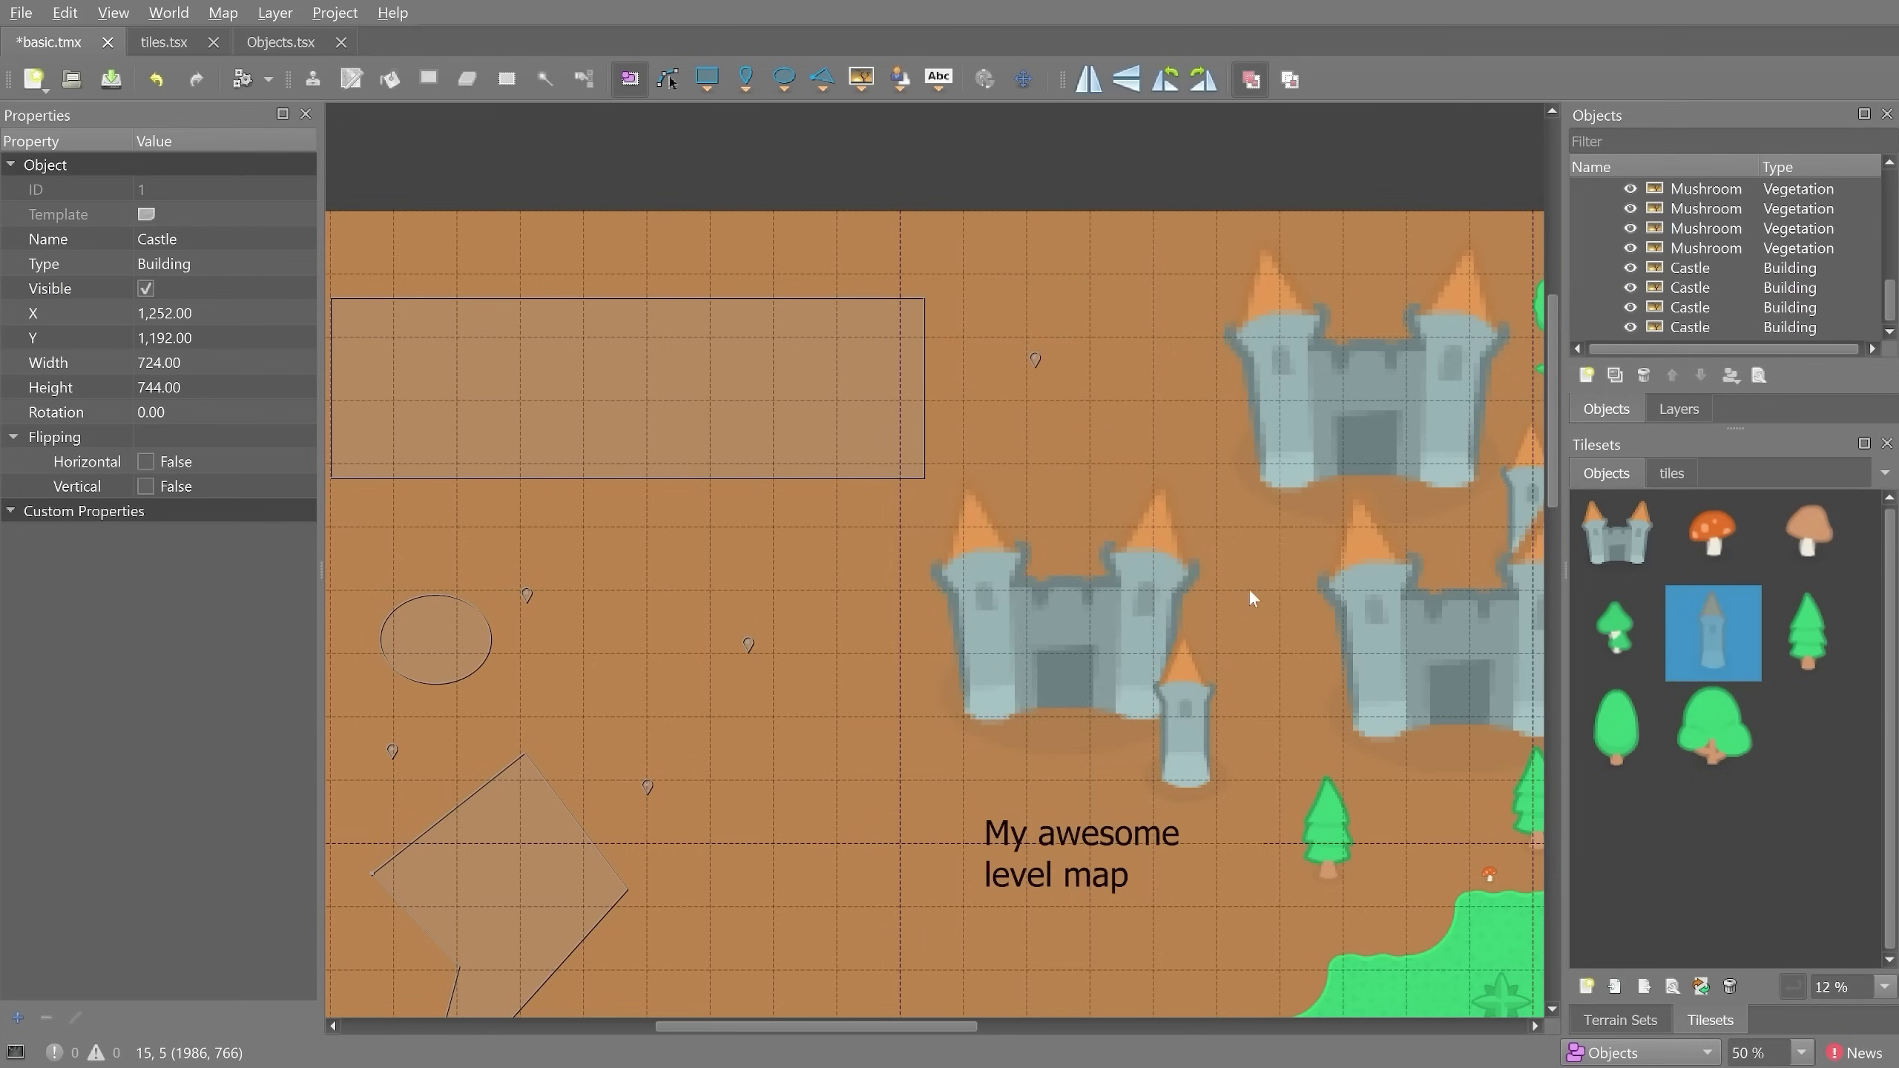
middle_click_drag(1220, 587, 996, 485)
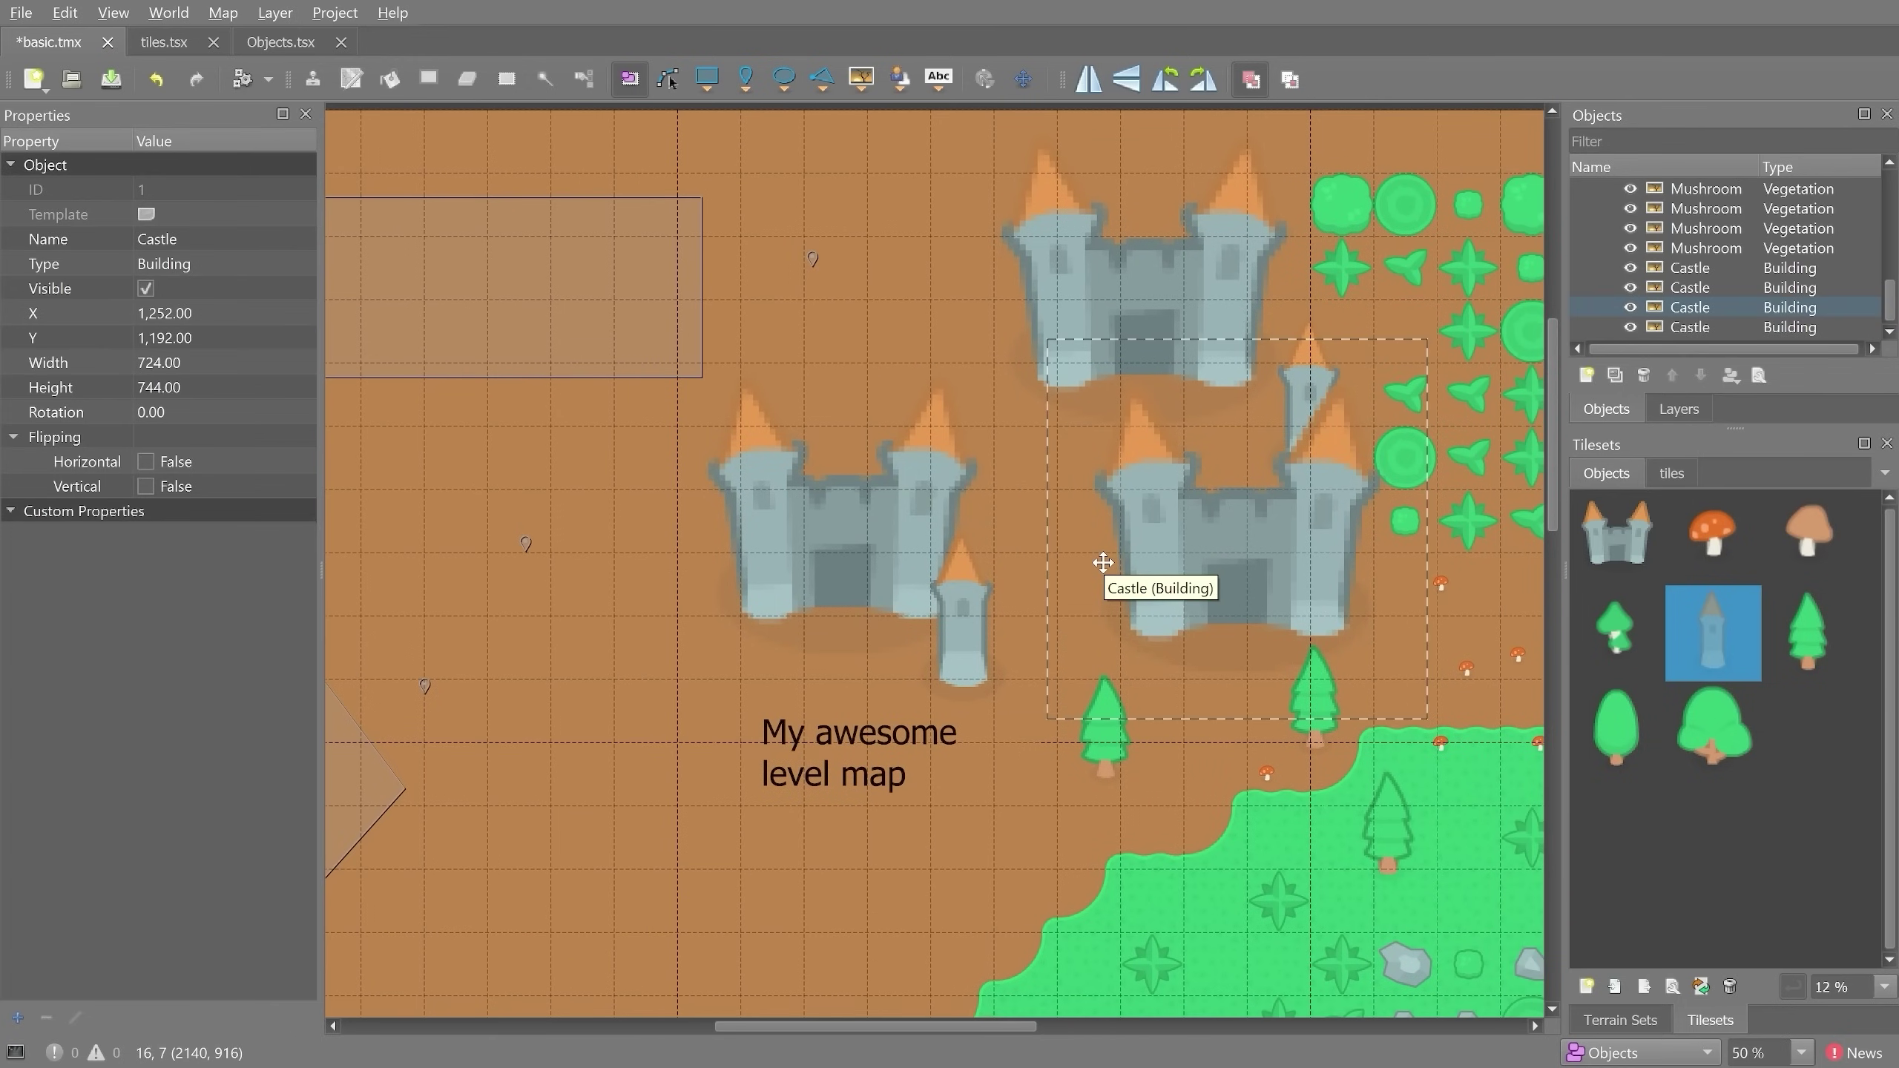
scroll(1104, 562, "down", 2, "ctrl")
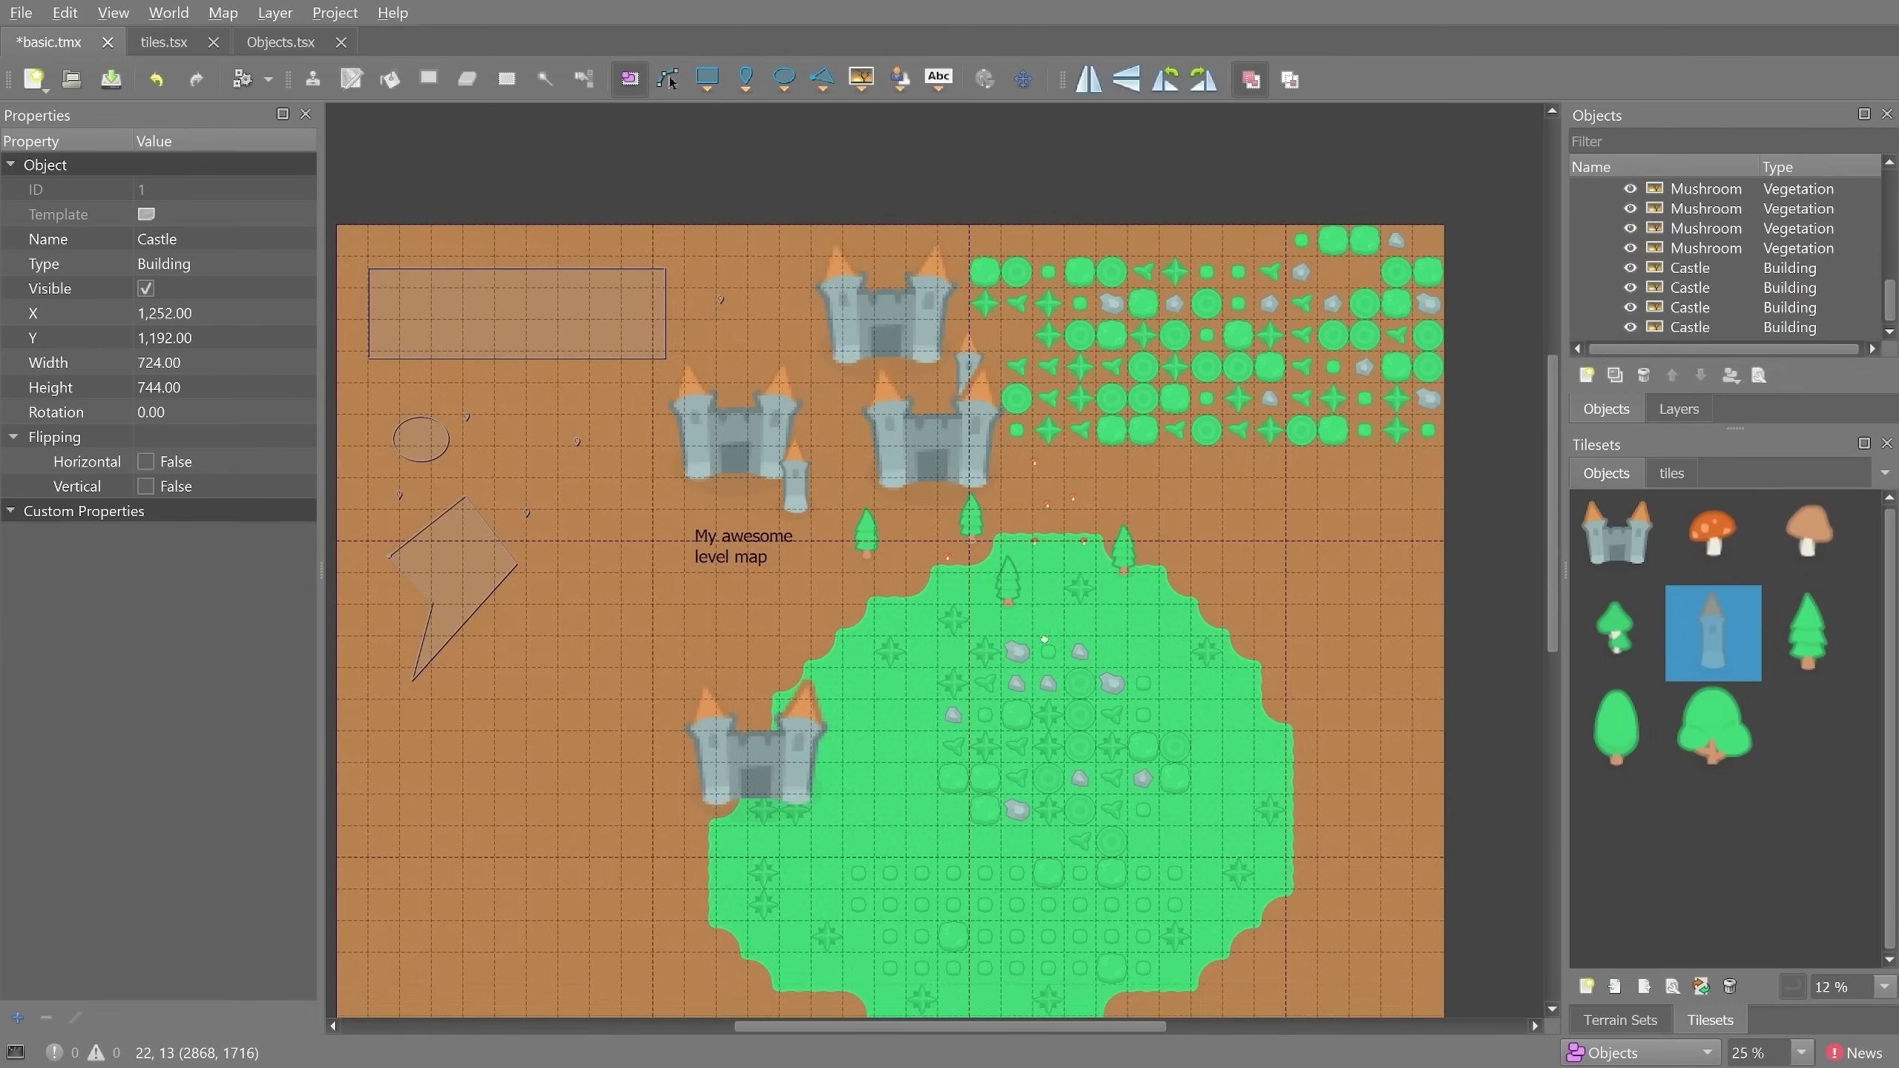
middle_click_drag(1045, 648, 1084, 574)
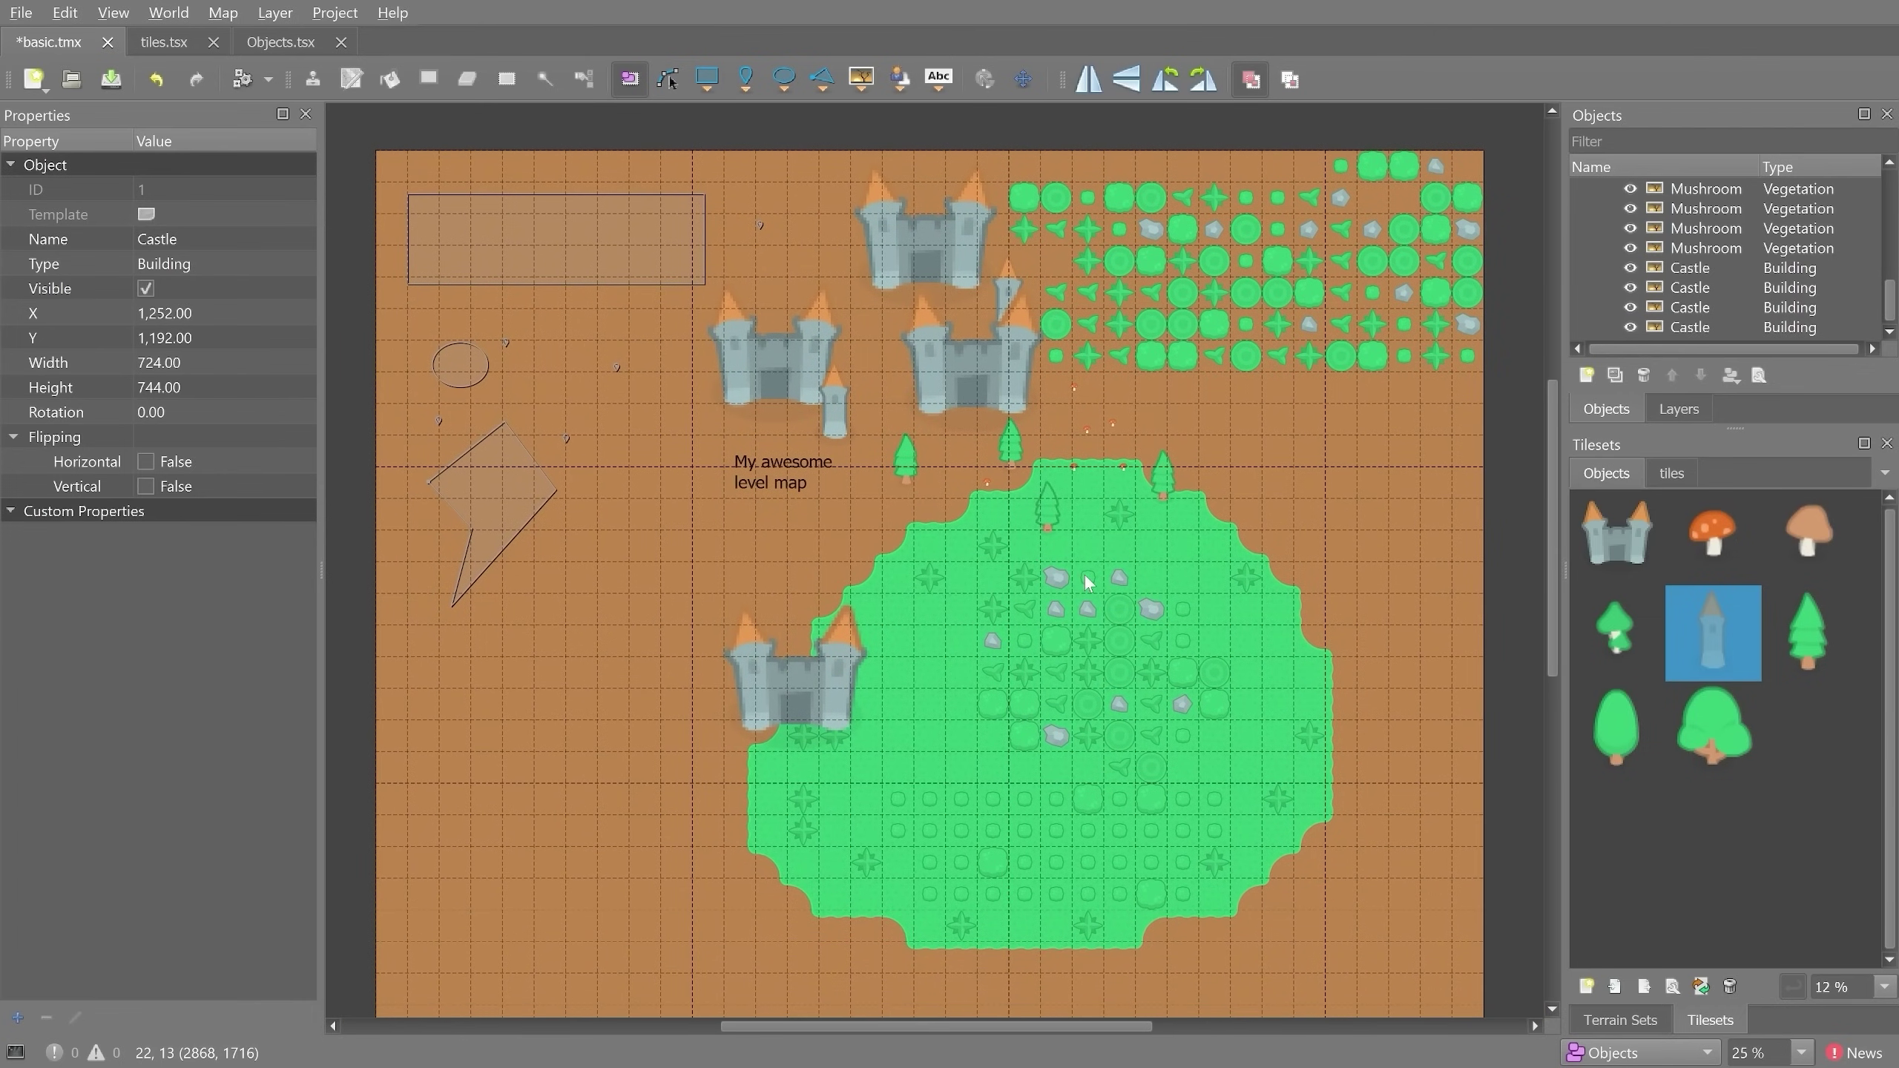